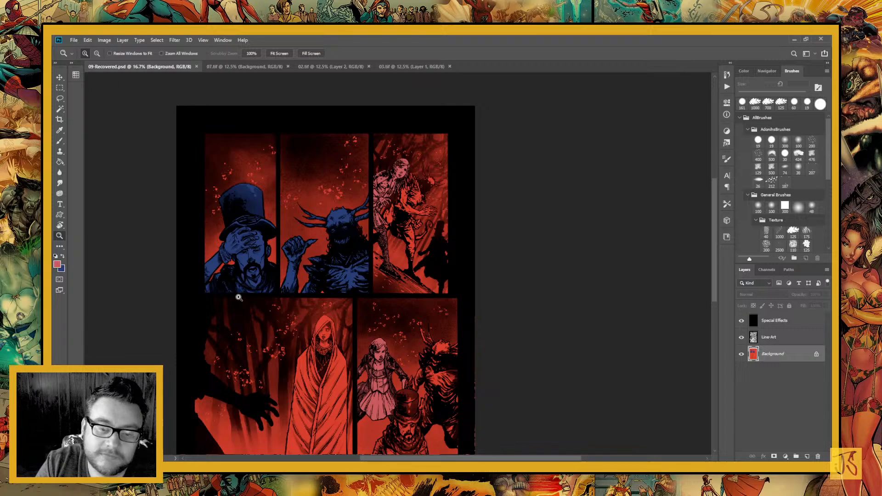
# Ready the Lasso tool on the top-row panels and swap the colours to make blue the foreground colour
pyautogui.click(397, 201)
pyautogui.click(418, 243)
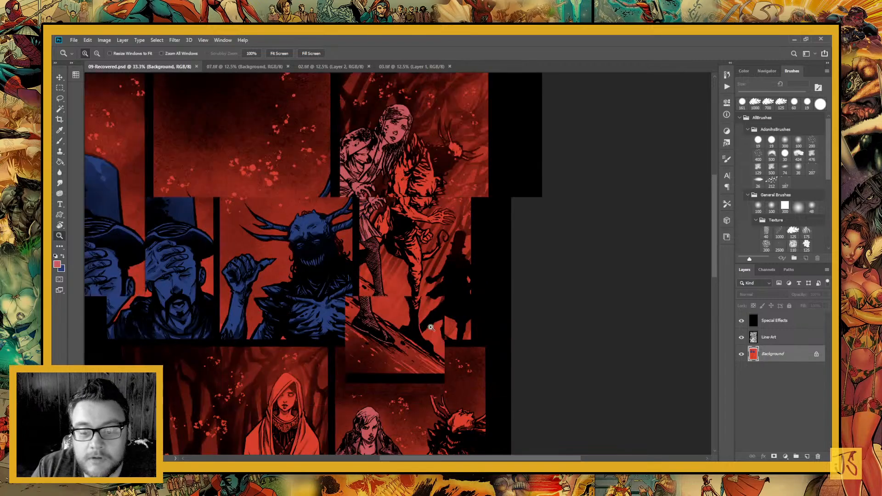
pyautogui.click(410, 239)
pyautogui.moveTo(299, 238); pyautogui.dragTo(439, 214)
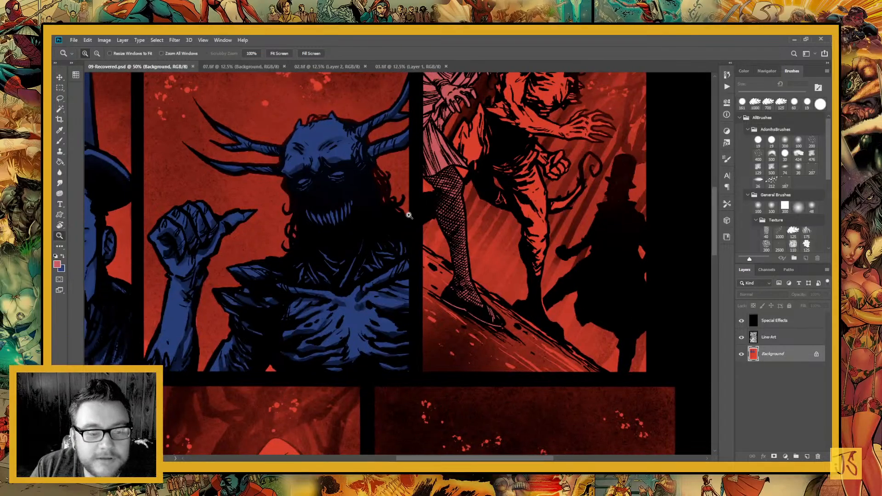
pyautogui.click(62, 111)
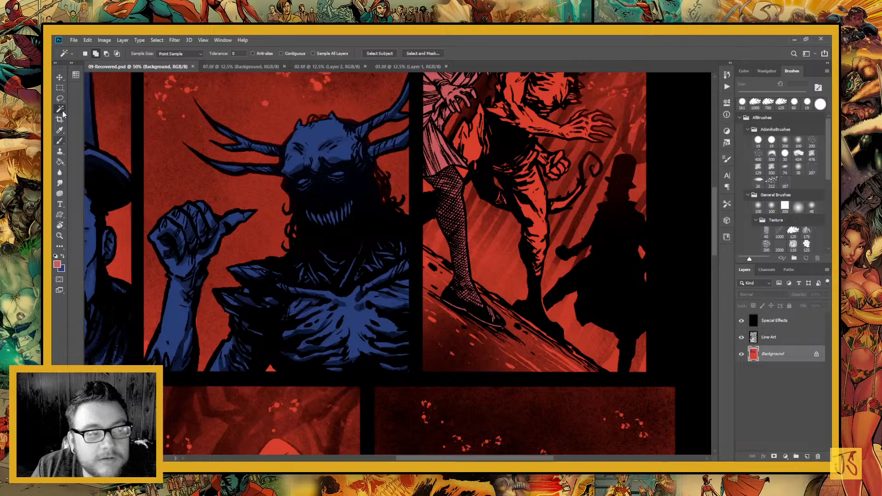
pyautogui.click(61, 99)
pyautogui.moveTo(396, 229); pyautogui.dragTo(292, 308)
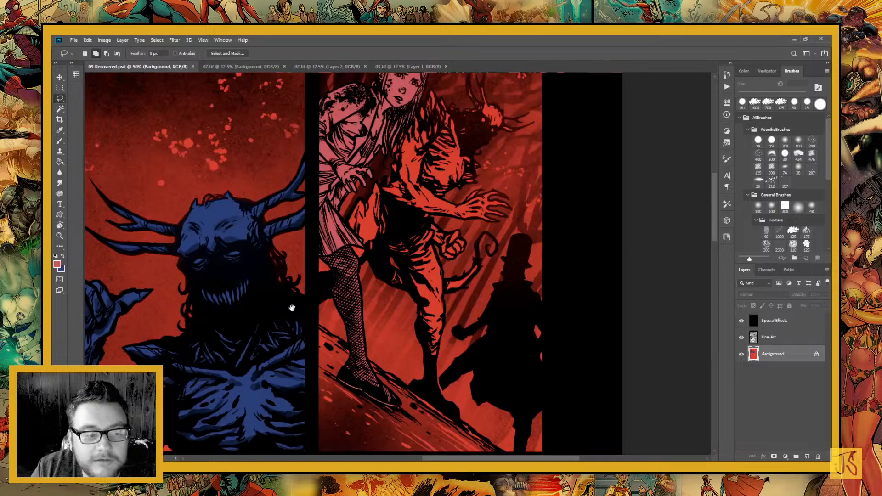
pyautogui.press('x')
# Lasso the torso, fist and thigh of the horned creature in the top row's third panel
pyautogui.moveTo(323, 229); pyautogui.dragTo(205, 338)
pyautogui.moveTo(373, 254); pyautogui.dragTo(459, 167)
pyautogui.hotkey('ctrl', '+')
pyautogui.hotkey('ctrl', '+')
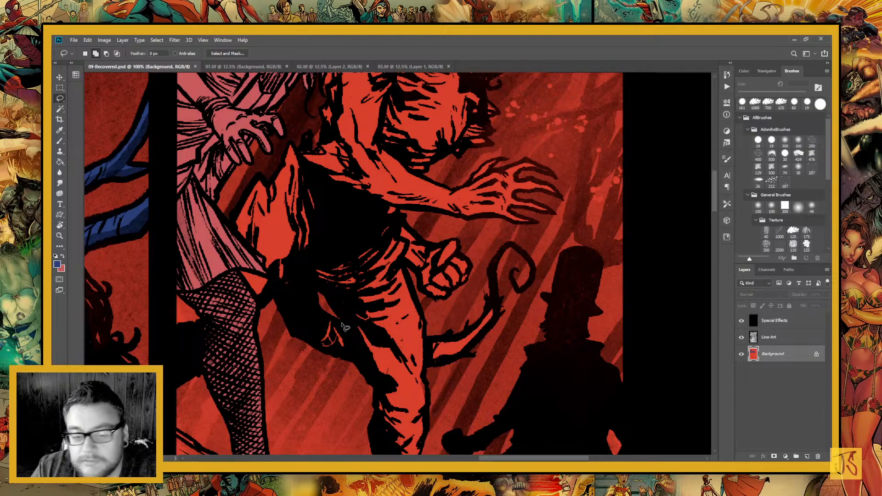
pyautogui.moveTo(342, 326); pyautogui.dragTo(432, 326)
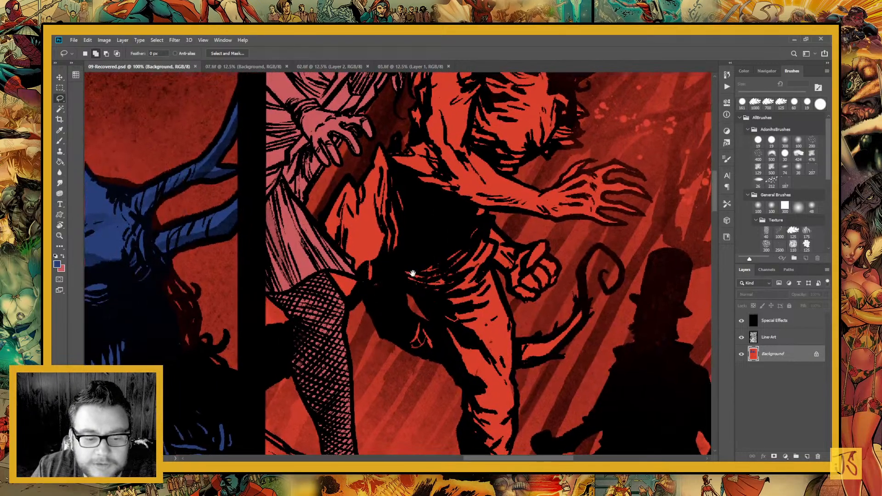
pyautogui.moveTo(325, 215)
pyautogui.mouseDown()
pyautogui.moveTo(308, 276)
pyautogui.moveTo(338, 311)
pyautogui.moveTo(364, 291)
pyautogui.moveTo(397, 323)
pyautogui.mouseUp()
pyautogui.moveTo(412, 356)
pyautogui.mouseDown()
pyautogui.moveTo(445, 360)
pyautogui.moveTo(399, 287)
pyautogui.moveTo(471, 324)
pyautogui.moveTo(501, 280)
pyautogui.moveTo(494, 267)
pyautogui.moveTo(519, 299)
pyautogui.moveTo(541, 298)
pyautogui.moveTo(560, 271)
pyautogui.moveTo(547, 246)
pyautogui.moveTo(519, 247)
pyautogui.moveTo(442, 164)
pyautogui.moveTo(405, 162)
pyautogui.moveTo(398, 142)
pyautogui.moveTo(319, 210)
pyautogui.mouseUp()
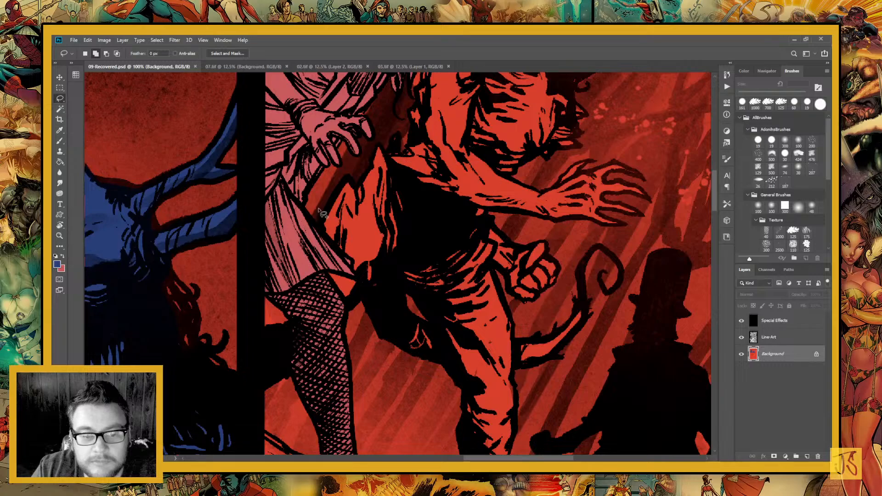
pyautogui.moveTo(407, 348)
pyautogui.mouseDown()
pyautogui.moveTo(281, 265)
pyautogui.moveTo(281, 237)
pyautogui.mouseUp()
pyautogui.moveTo(329, 265)
pyautogui.mouseDown()
pyautogui.moveTo(315, 220)
pyautogui.moveTo(323, 169)
pyautogui.moveTo(369, 169)
pyautogui.moveTo(388, 214)
pyautogui.moveTo(388, 279)
pyautogui.moveTo(366, 325)
pyautogui.moveTo(342, 311)
pyautogui.moveTo(327, 257)
pyautogui.mouseUp()
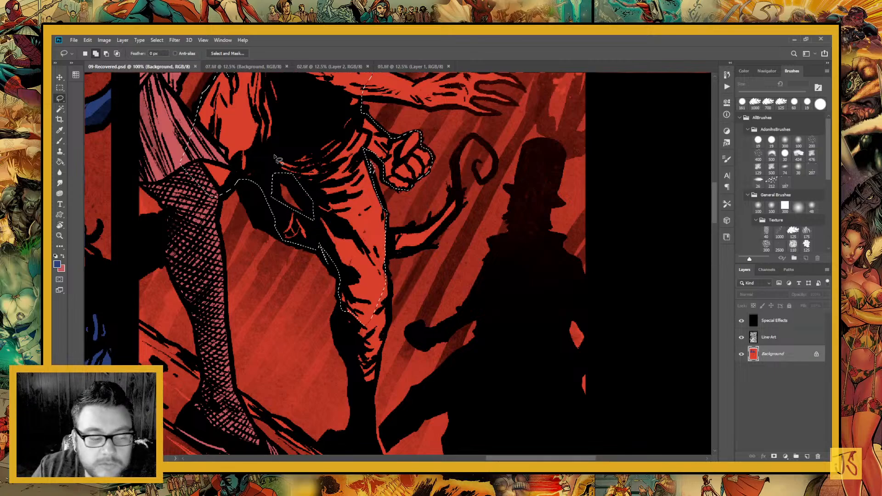
# Add the creature's lower leg and curled tail to the lasso selection
pyautogui.scroll(-5, 360, 250)
pyautogui.hscroll(2, 360, 258)
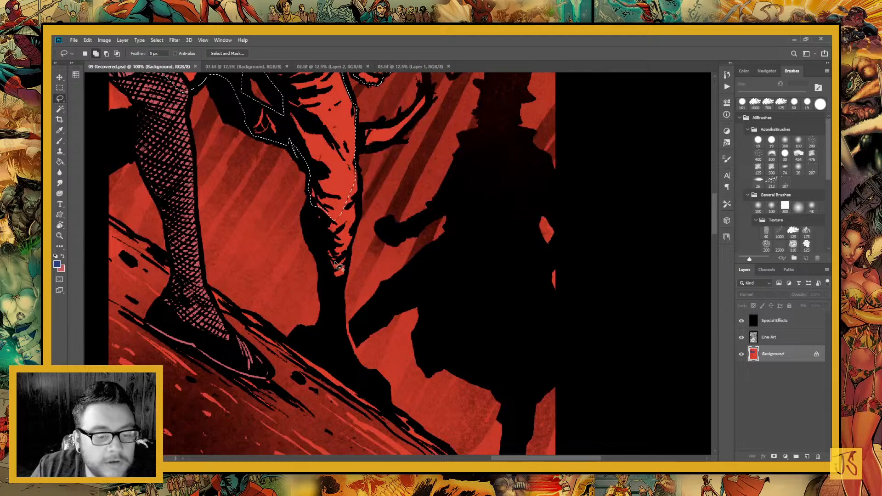
pyautogui.moveTo(309, 187)
pyautogui.mouseDown()
pyautogui.moveTo(328, 286)
pyautogui.moveTo(338, 291)
pyautogui.moveTo(359, 219)
pyautogui.moveTo(359, 158)
pyautogui.mouseUp()
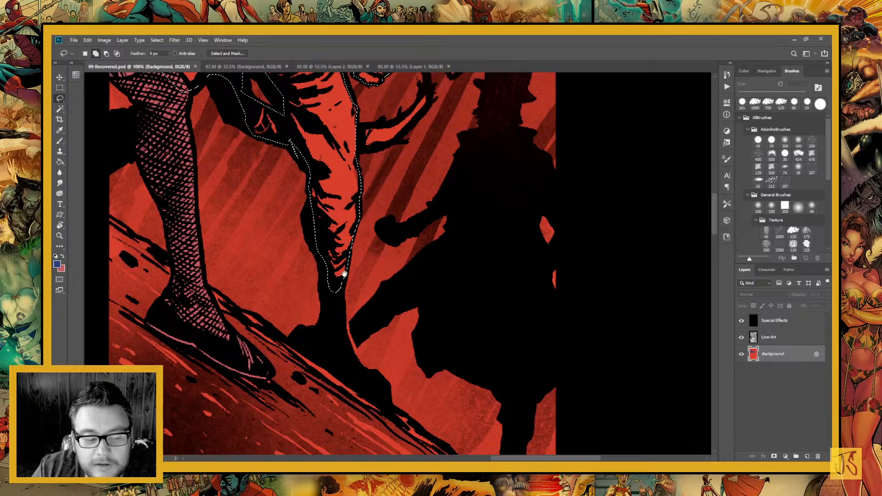
pyautogui.scroll(6, 333, 206)
pyautogui.moveTo(334, 208)
pyautogui.mouseDown()
pyautogui.moveTo(337, 251)
pyautogui.moveTo(356, 263)
pyautogui.moveTo(337, 280)
pyautogui.moveTo(376, 282)
pyautogui.moveTo(412, 250)
pyautogui.moveTo(406, 236)
pyautogui.moveTo(357, 278)
pyautogui.mouseUp()
pyautogui.scroll(4, 358, 377)
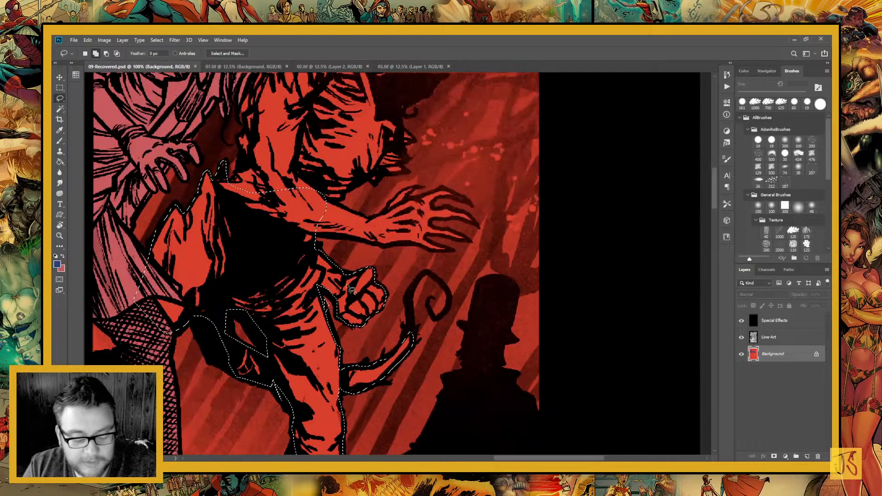
pyautogui.moveTo(371, 414)
pyautogui.mouseDown()
pyautogui.moveTo(354, 195)
pyautogui.moveTo(317, 372)
pyautogui.mouseUp()
# Extend the selection around the creature's shoulder, upper body, head and antlers
pyautogui.moveTo(333, 121)
pyautogui.mouseDown()
pyautogui.moveTo(353, 259)
pyautogui.moveTo(373, 330)
pyautogui.mouseUp()
pyautogui.moveTo(254, 393); pyautogui.dragTo(226, 351)
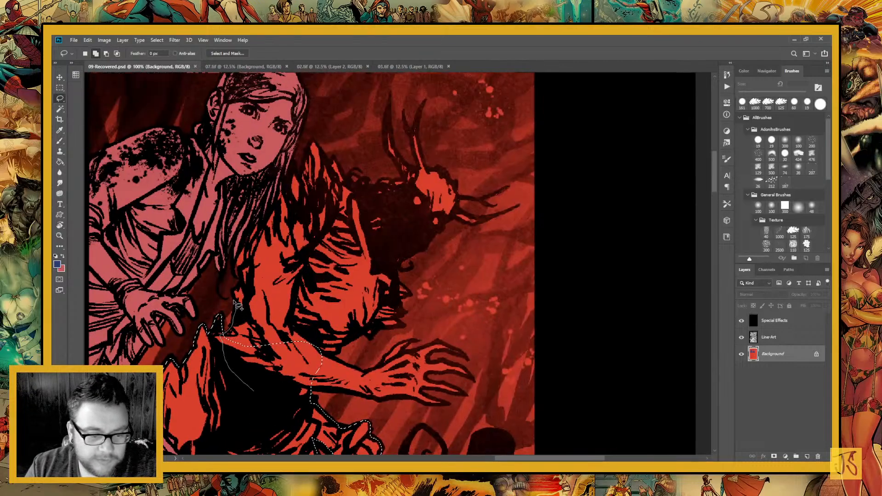
pyautogui.moveTo(238, 306); pyautogui.dragTo(236, 294)
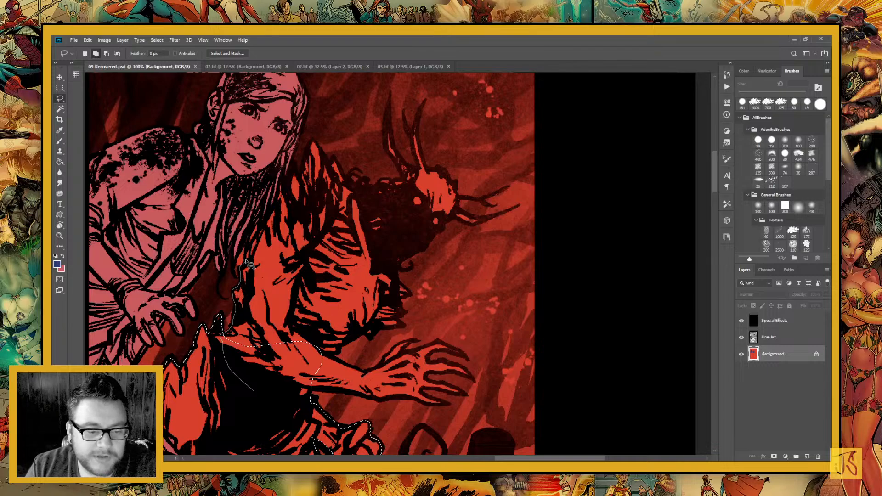
pyautogui.moveTo(247, 264)
pyautogui.mouseDown()
pyautogui.moveTo(265, 202)
pyautogui.moveTo(290, 169)
pyautogui.moveTo(297, 176)
pyautogui.moveTo(314, 138)
pyautogui.moveTo(350, 189)
pyautogui.moveTo(367, 199)
pyautogui.moveTo(398, 195)
pyautogui.moveTo(405, 182)
pyautogui.moveTo(386, 149)
pyautogui.moveTo(388, 124)
pyautogui.moveTo(399, 158)
pyautogui.moveTo(418, 170)
pyautogui.moveTo(419, 113)
pyautogui.moveTo(423, 159)
pyautogui.moveTo(445, 174)
pyautogui.moveTo(462, 213)
pyautogui.moveTo(482, 223)
pyautogui.moveTo(436, 234)
pyautogui.moveTo(400, 261)
pyautogui.moveTo(399, 327)
pyautogui.moveTo(345, 350)
pyautogui.moveTo(299, 394)
pyautogui.moveTo(264, 391)
pyautogui.mouseUp()
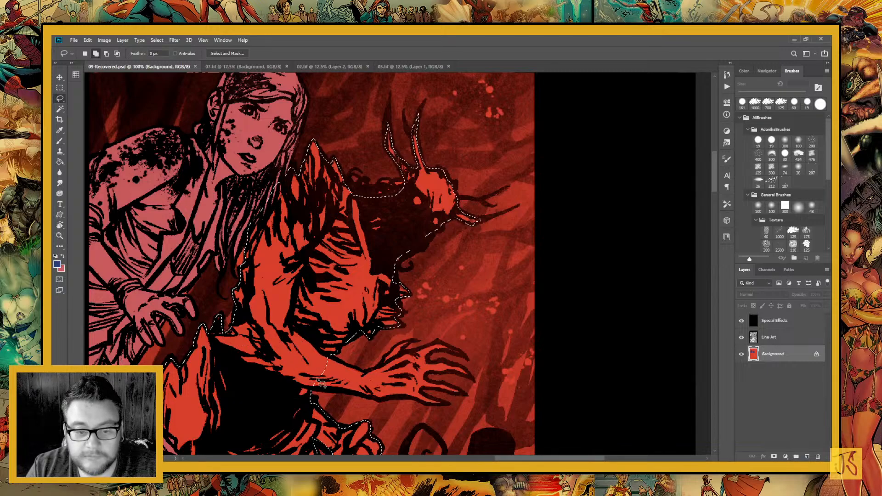
# Add the creature's outstretched forearm and clawed fingers to the selection
pyautogui.moveTo(415, 422)
pyautogui.mouseDown()
pyautogui.moveTo(378, 339)
pyautogui.moveTo(369, 401)
pyautogui.mouseUp()
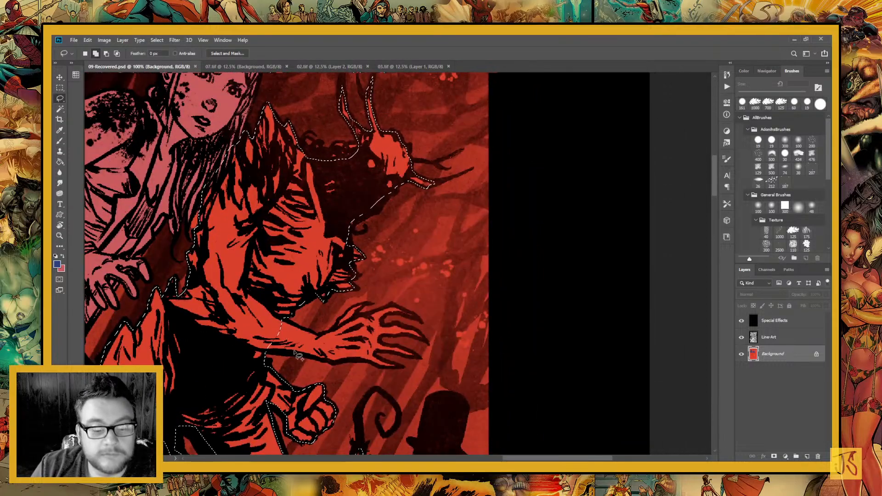
pyautogui.moveTo(294, 319)
pyautogui.mouseDown()
pyautogui.moveTo(257, 339)
pyautogui.moveTo(271, 357)
pyautogui.moveTo(394, 366)
pyautogui.mouseUp()
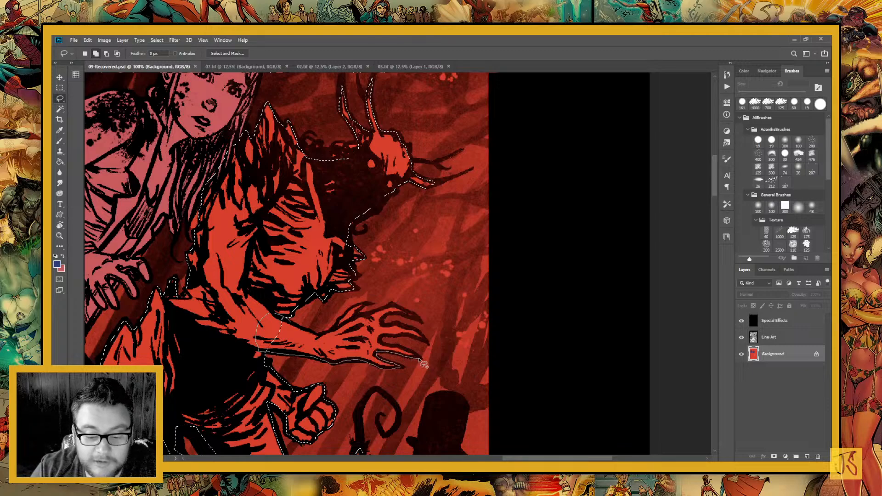
pyautogui.moveTo(388, 350); pyautogui.dragTo(361, 324)
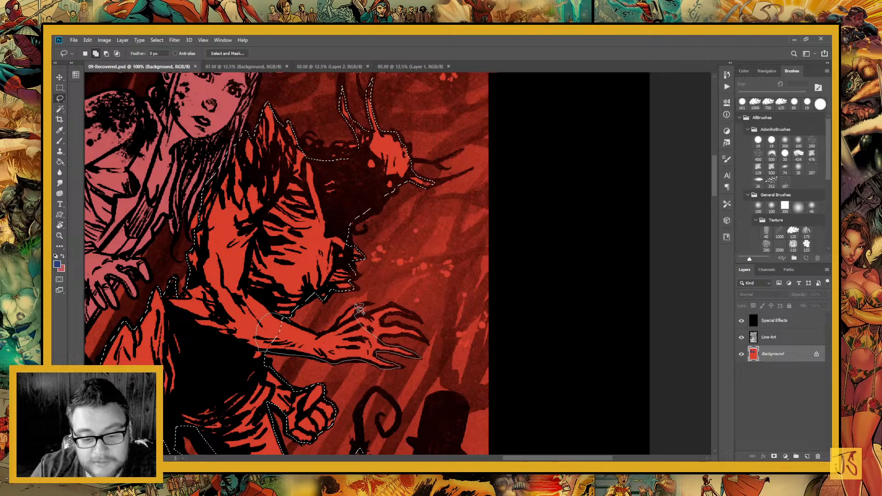
pyautogui.moveTo(342, 324)
pyautogui.mouseDown()
pyautogui.moveTo(325, 339)
pyautogui.moveTo(294, 323)
pyautogui.mouseUp()
pyautogui.moveTo(393, 362)
pyautogui.mouseDown()
pyautogui.moveTo(379, 393)
pyautogui.moveTo(342, 319)
pyautogui.mouseUp()
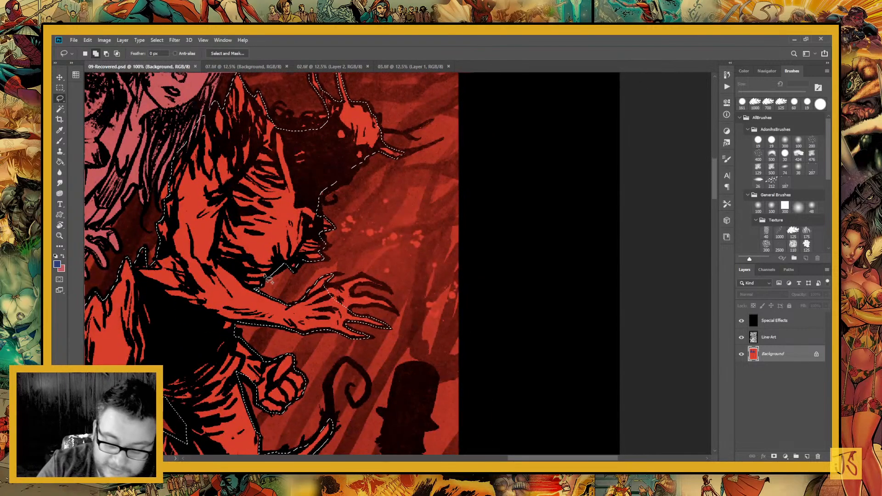
pyautogui.hotkey('ctrl', '+')
pyautogui.hotkey('ctrl', '+')
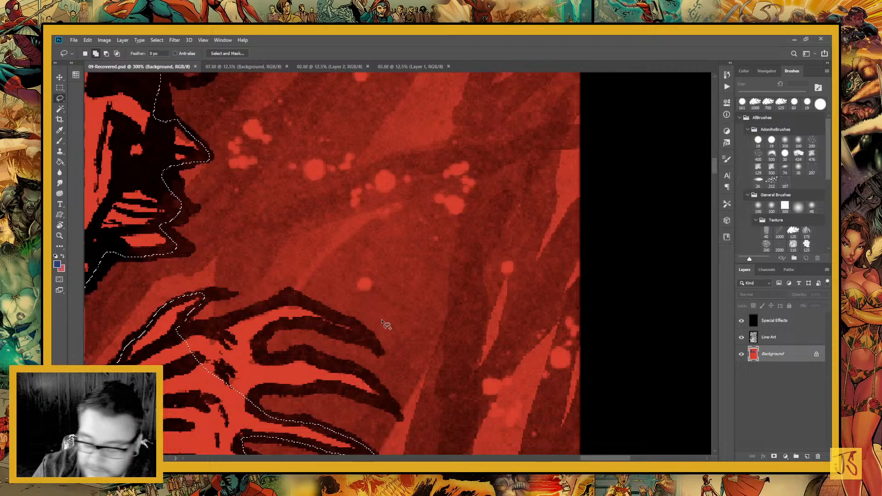
pyautogui.moveTo(383, 305); pyautogui.dragTo(482, 230)
pyautogui.moveTo(294, 252)
pyautogui.mouseDown()
pyautogui.moveTo(276, 297)
pyautogui.moveTo(324, 330)
pyautogui.moveTo(344, 337)
pyautogui.moveTo(367, 317)
pyautogui.moveTo(434, 317)
pyautogui.moveTo(486, 331)
pyautogui.moveTo(466, 306)
pyautogui.moveTo(440, 294)
pyautogui.moveTo(407, 281)
pyautogui.moveTo(376, 288)
pyautogui.moveTo(354, 275)
pyautogui.moveTo(382, 254)
pyautogui.moveTo(460, 264)
pyautogui.moveTo(399, 229)
pyautogui.moveTo(299, 251)
pyautogui.mouseUp()
# Fill the selected creature's red areas with the blue foreground colour and clear the selection
pyautogui.hotkey('ctrl', '-')
pyautogui.hotkey('ctrl', '-')
pyautogui.hotkey('ctrl', '-')
pyautogui.hotkey('ctrl', '-')
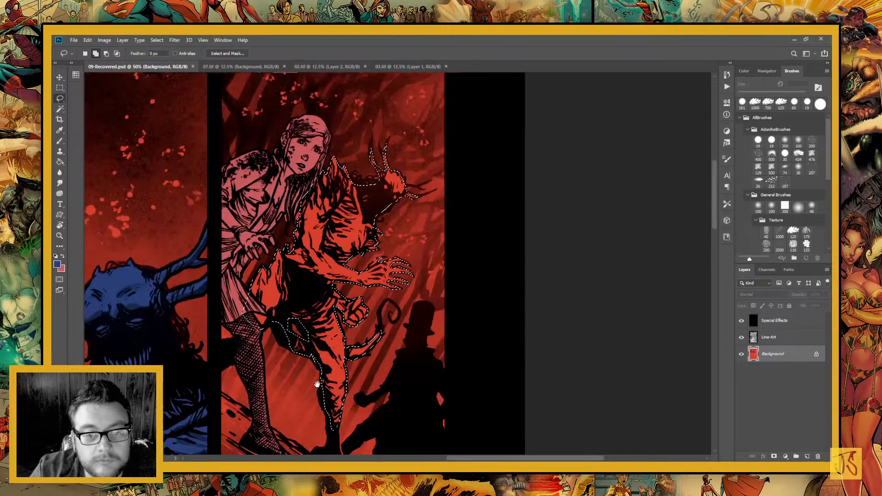
pyautogui.scroll(-5, 186, 215)
pyautogui.hscroll(-4, 186, 214)
pyautogui.press('g')
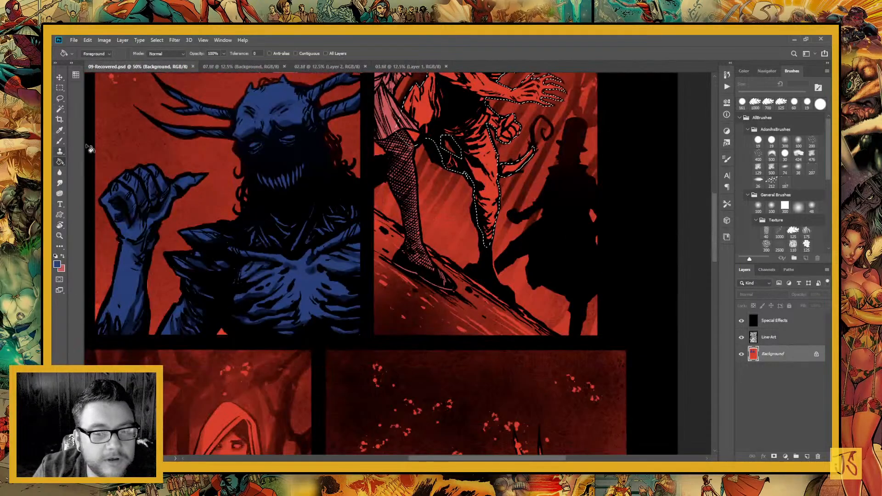
pyautogui.click(437, 149)
pyautogui.hotkey('ctrl', 'd')
# Lasso the torso, spiked shoulder and head of the horned creature beside the girl in the lower panel
pyautogui.moveTo(348, 364); pyautogui.dragTo(472, 126)
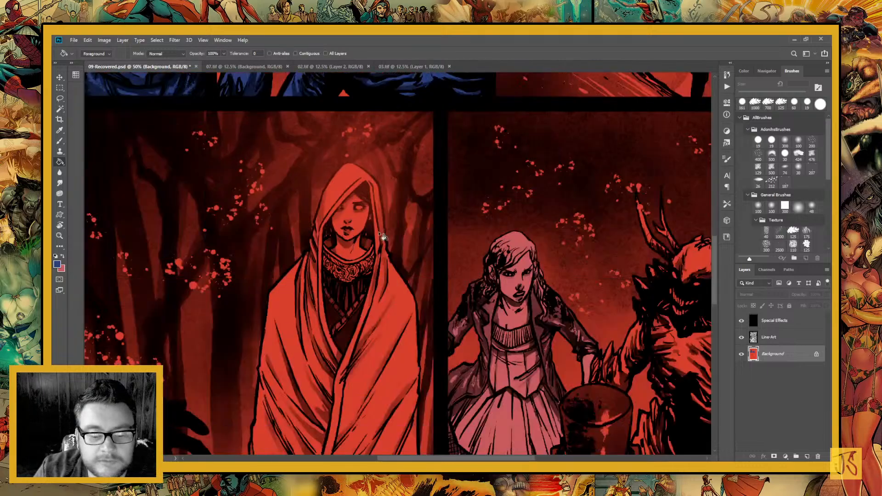
pyautogui.moveTo(292, 333); pyautogui.dragTo(81, 270)
pyautogui.moveTo(154, 213); pyautogui.dragTo(156, 254)
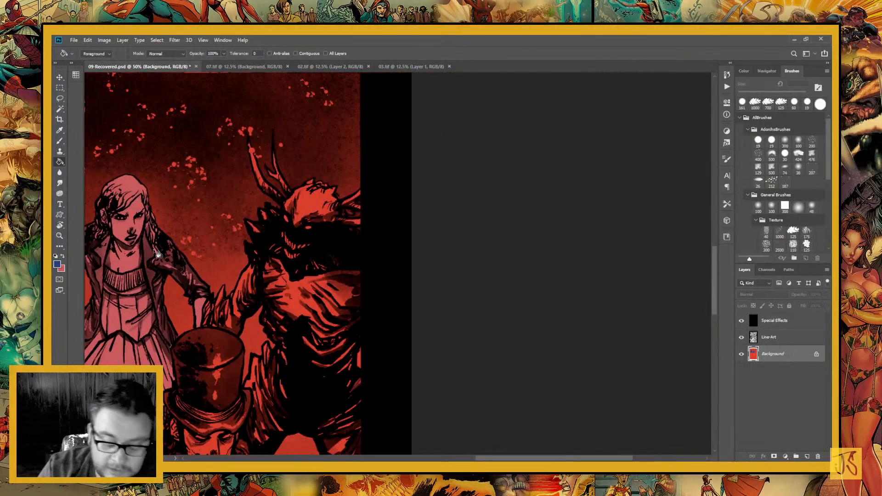
pyautogui.hotkey('ctrl', '+')
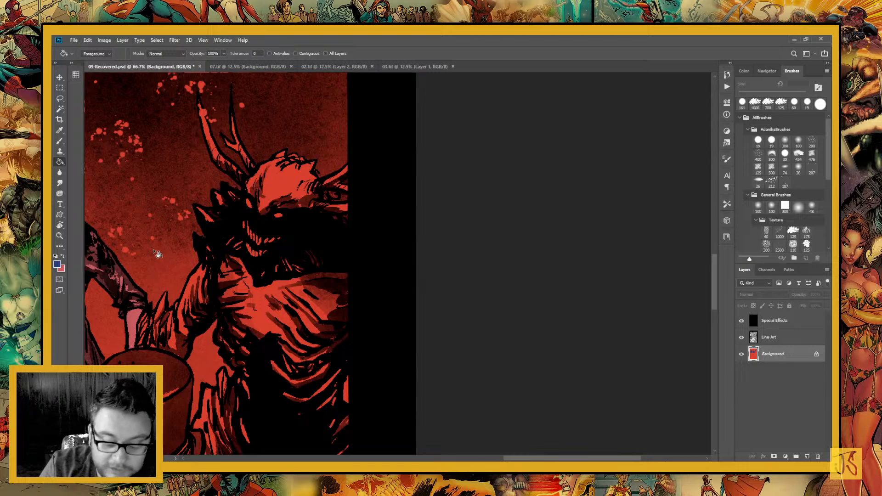
pyautogui.press('l')
pyautogui.moveTo(335, 327); pyautogui.dragTo(436, 356)
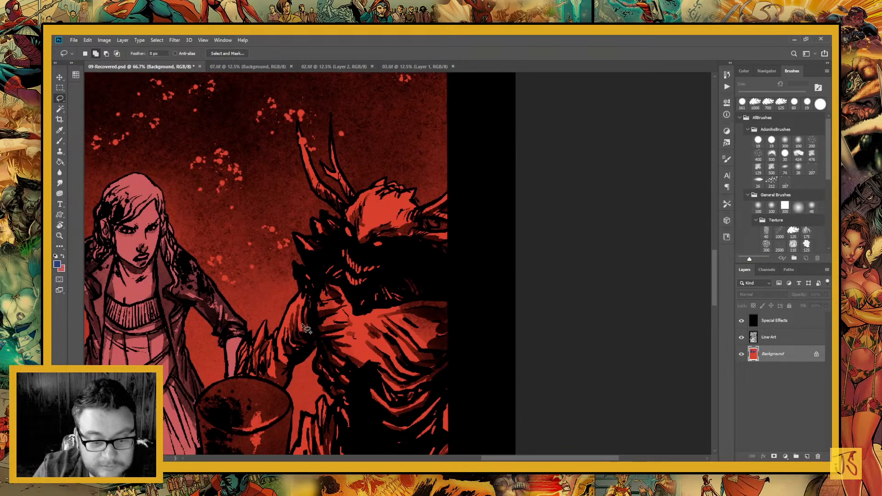
pyautogui.moveTo(302, 292)
pyautogui.mouseDown()
pyautogui.moveTo(292, 315)
pyautogui.moveTo(305, 344)
pyautogui.moveTo(320, 350)
pyautogui.moveTo(314, 371)
pyautogui.moveTo(334, 408)
pyautogui.moveTo(325, 396)
pyautogui.moveTo(301, 432)
pyautogui.moveTo(333, 454)
pyautogui.moveTo(440, 455)
pyautogui.moveTo(438, 416)
pyautogui.moveTo(468, 340)
pyautogui.moveTo(470, 296)
pyautogui.moveTo(450, 253)
pyautogui.mouseUp()
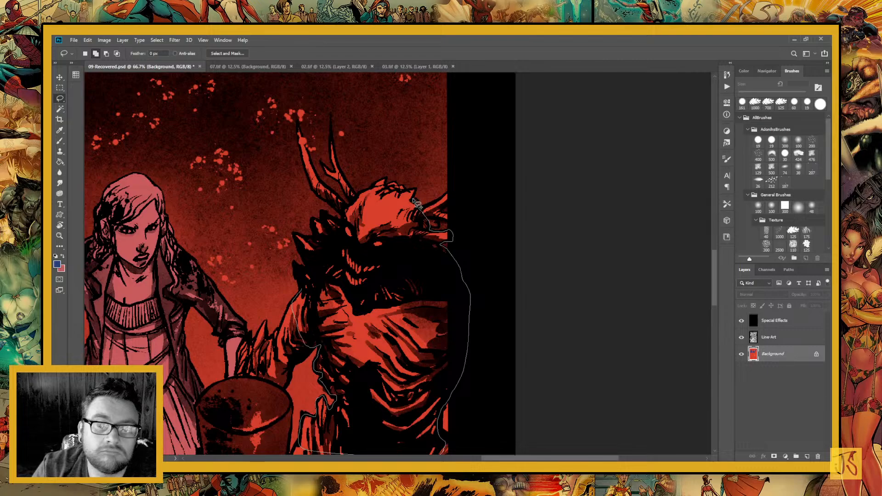
pyautogui.moveTo(414, 201); pyautogui.dragTo(416, 190)
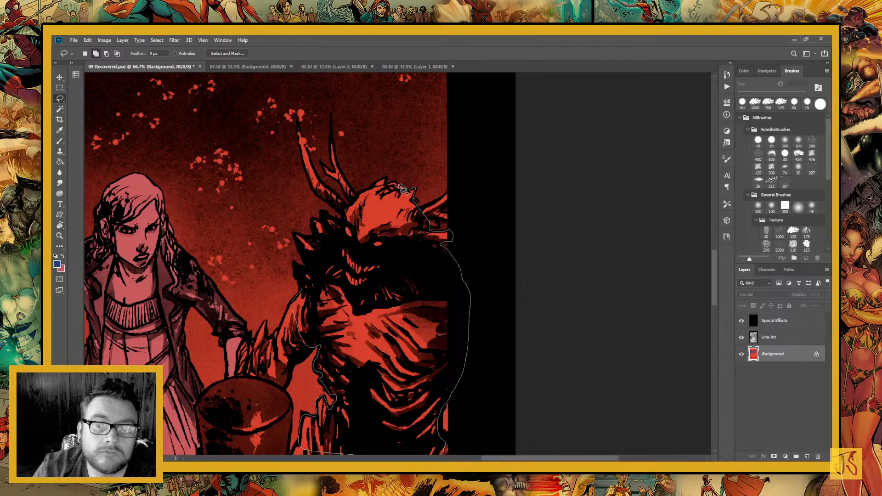
pyautogui.moveTo(384, 181)
pyautogui.mouseDown()
pyautogui.moveTo(352, 211)
pyautogui.moveTo(313, 221)
pyautogui.moveTo(334, 275)
pyautogui.moveTo(332, 312)
pyautogui.moveTo(294, 235)
pyautogui.moveTo(318, 246)
pyautogui.mouseUp()
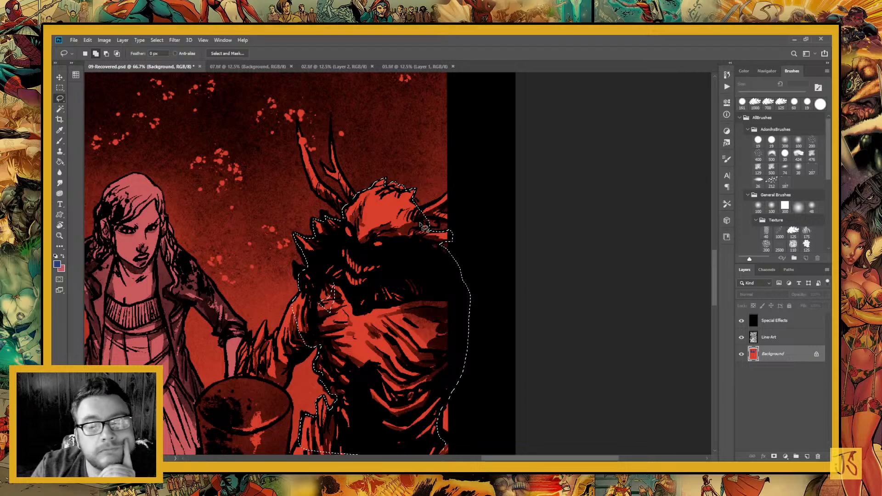
# Add the lower-panel creature's antlers on both sides of its head to the selection
pyautogui.moveTo(425, 206)
pyautogui.mouseDown()
pyautogui.moveTo(452, 218)
pyautogui.moveTo(443, 212)
pyautogui.moveTo(451, 192)
pyautogui.moveTo(434, 211)
pyautogui.mouseUp()
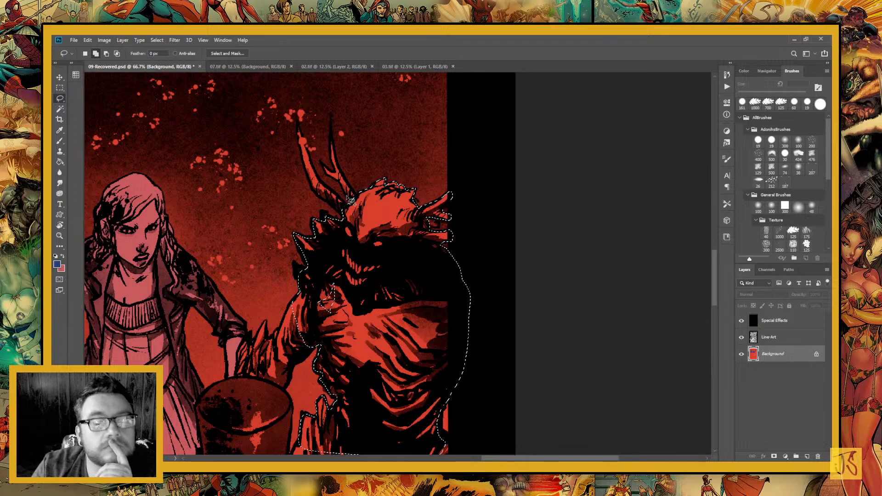
pyautogui.moveTo(356, 195); pyautogui.dragTo(340, 165)
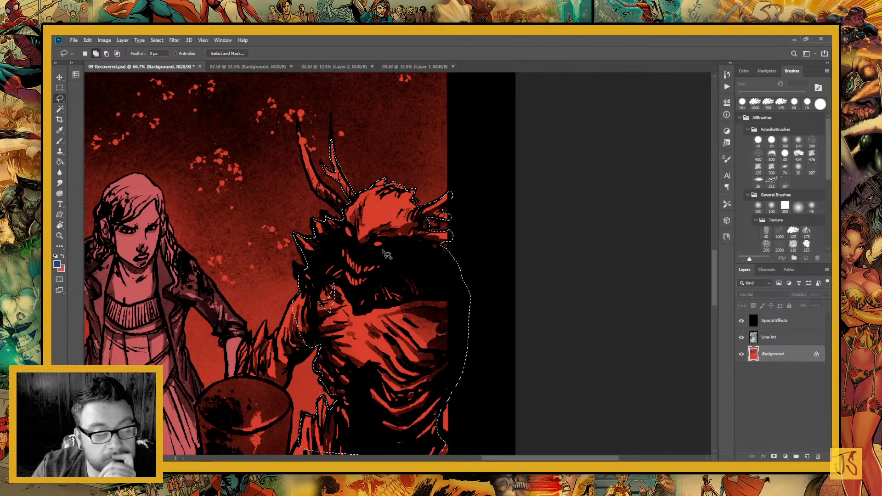
pyautogui.moveTo(351, 202)
pyautogui.mouseDown()
pyautogui.moveTo(420, 324)
pyautogui.moveTo(394, 331)
pyautogui.mouseUp()
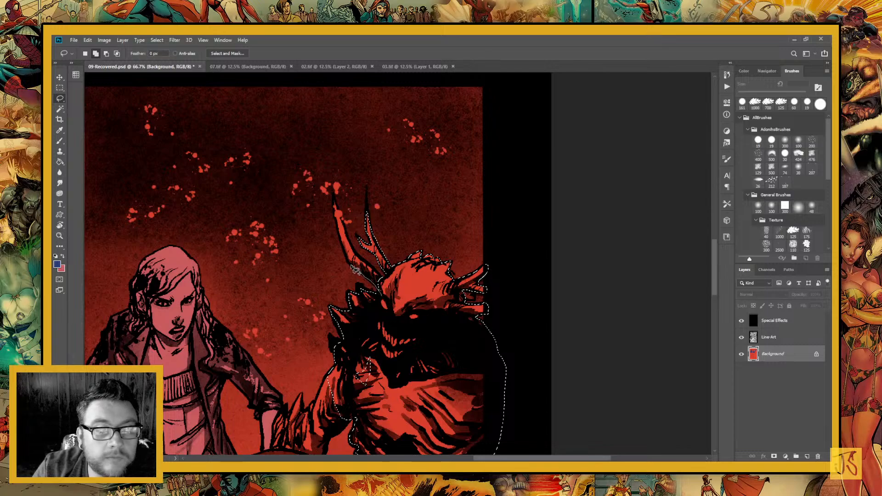
pyautogui.moveTo(355, 270)
pyautogui.mouseDown()
pyautogui.moveTo(334, 207)
pyautogui.moveTo(380, 277)
pyautogui.mouseUp()
# Add the lower-panel creature's legs to the selection, following the edge of the top-hatted man
pyautogui.moveTo(408, 381); pyautogui.dragTo(430, 194)
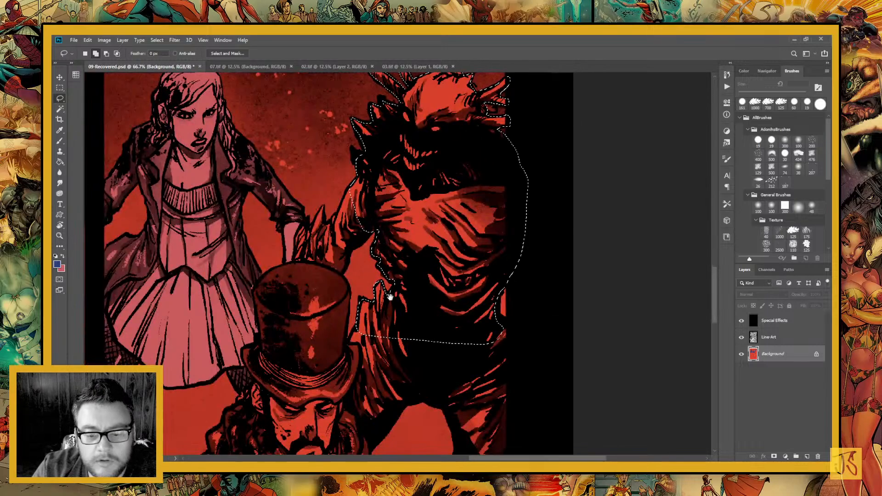
pyautogui.moveTo(390, 296); pyautogui.dragTo(334, 168)
pyautogui.moveTo(458, 209)
pyautogui.mouseDown()
pyautogui.moveTo(435, 189)
pyautogui.moveTo(371, 223)
pyautogui.moveTo(411, 346)
pyautogui.moveTo(429, 368)
pyautogui.moveTo(450, 373)
pyautogui.moveTo(485, 318)
pyautogui.moveTo(480, 212)
pyautogui.mouseUp()
pyautogui.moveTo(368, 291); pyautogui.dragTo(401, 338)
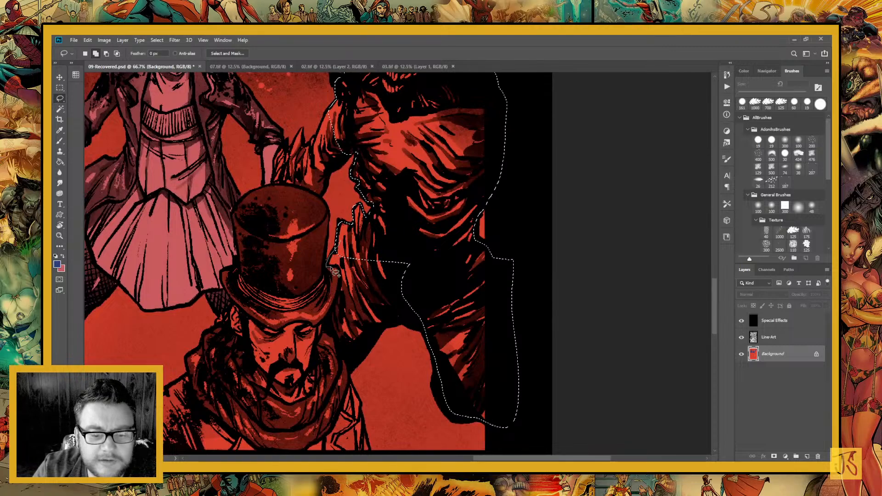
pyautogui.moveTo(329, 267)
pyautogui.mouseDown()
pyautogui.moveTo(327, 318)
pyautogui.moveTo(342, 356)
pyautogui.moveTo(362, 352)
pyautogui.moveTo(386, 325)
pyautogui.moveTo(445, 315)
pyautogui.mouseUp()
# Add the creature's arm and clawed hand above the top hat to the selection
pyautogui.scroll(5, 422, 285)
pyautogui.hscroll(-2, 423, 285)
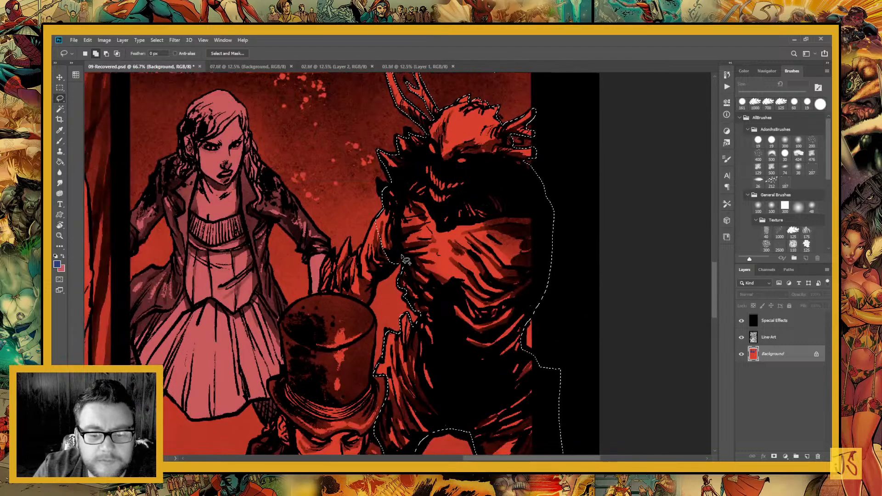
pyautogui.moveTo(403, 257)
pyautogui.mouseDown()
pyautogui.moveTo(367, 306)
pyautogui.moveTo(313, 291)
pyautogui.moveTo(314, 260)
pyautogui.moveTo(330, 253)
pyautogui.moveTo(340, 260)
pyautogui.moveTo(349, 237)
pyautogui.moveTo(356, 258)
pyautogui.moveTo(379, 221)
pyautogui.moveTo(402, 243)
pyautogui.mouseUp()
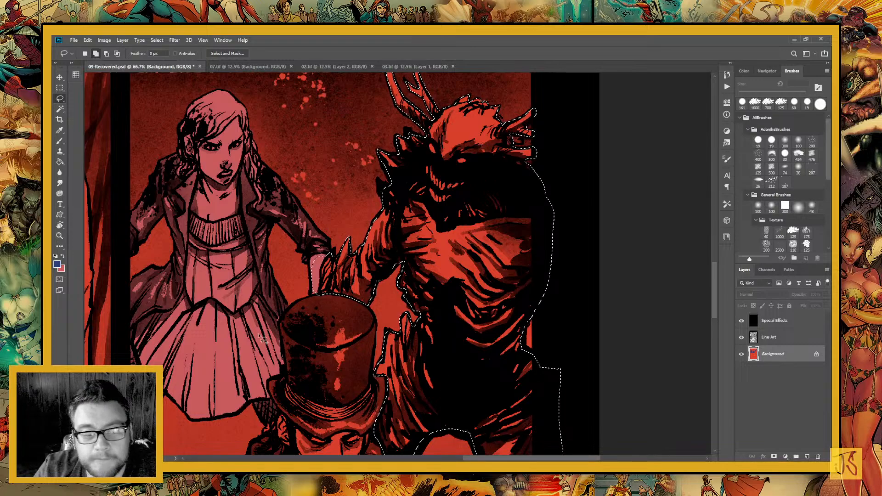
# Fill the selected horned creature in the lower panel with the blue foreground colour on the Background layer, and deselect
pyautogui.click(60, 152)
pyautogui.click(59, 162)
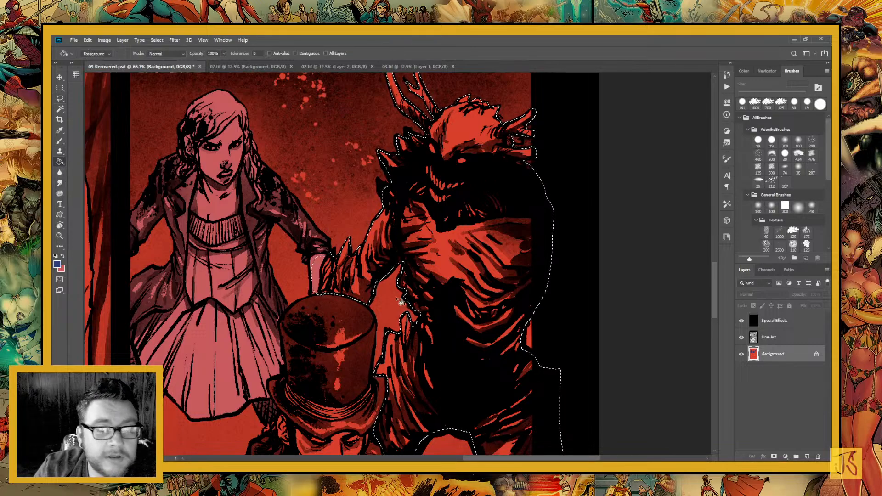
pyautogui.click(453, 293)
pyautogui.hotkey('ctrl', '-')
pyautogui.hotkey('ctrl', '-')
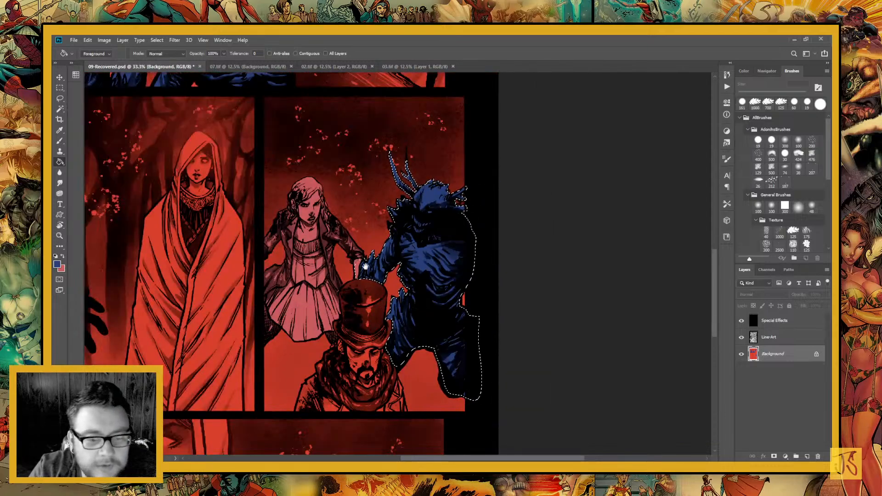
pyautogui.moveTo(170, 439); pyautogui.dragTo(363, 262)
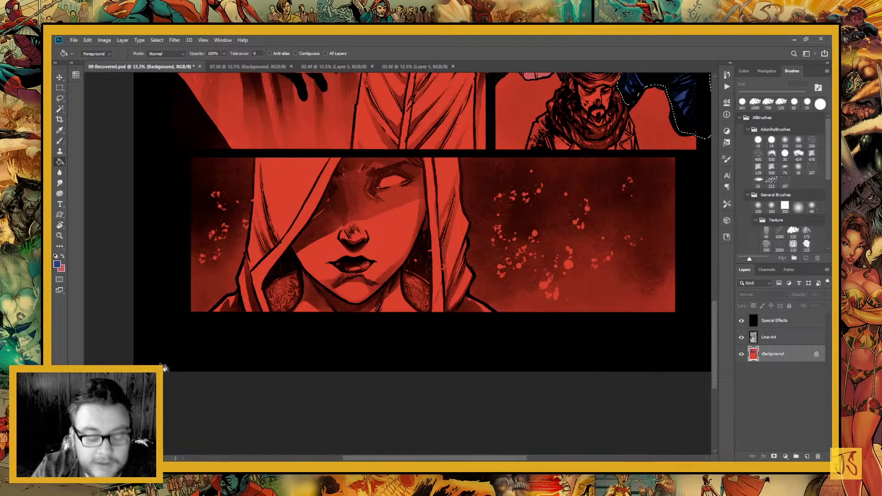
pyautogui.hotkey('ctrl', 'd')
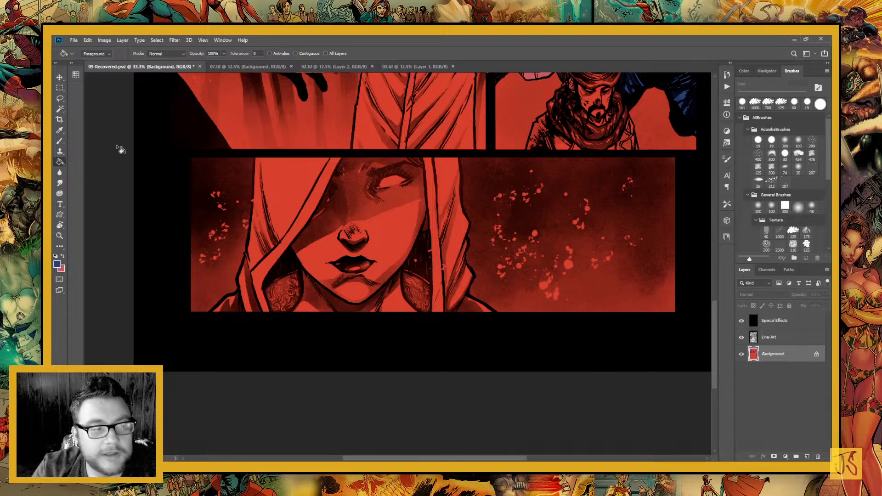
# Lasso the hooded woman's face and neck in the bottom panel, following the inner edges of her hood
pyautogui.click(60, 99)
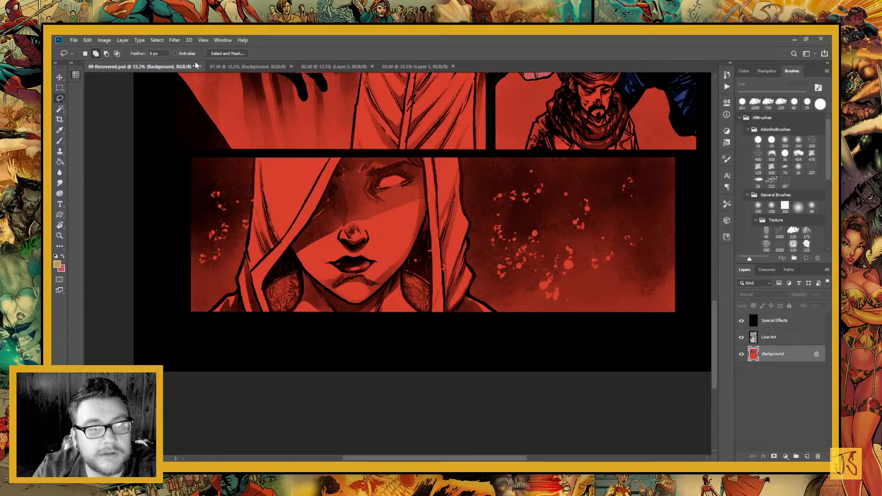
pyautogui.moveTo(307, 238)
pyautogui.mouseDown()
pyautogui.moveTo(284, 427)
pyautogui.moveTo(345, 184)
pyautogui.moveTo(316, 270)
pyautogui.mouseUp()
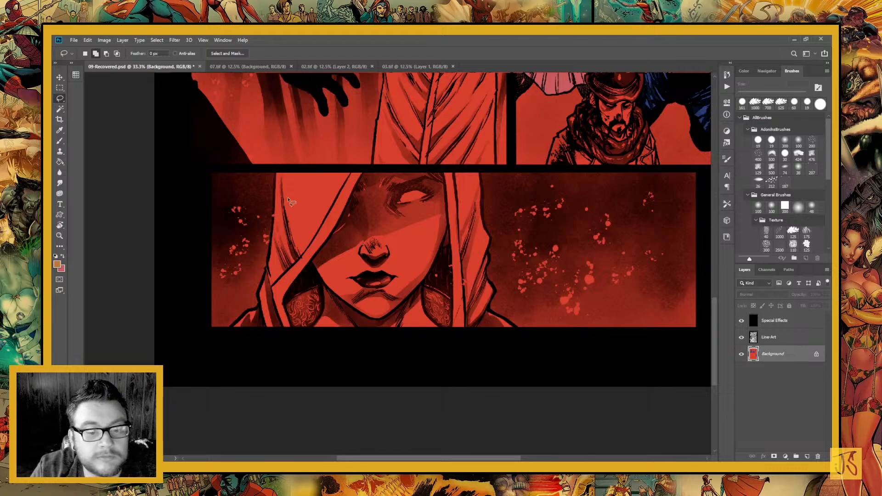
pyautogui.moveTo(314, 257)
pyautogui.mouseDown()
pyautogui.moveTo(322, 308)
pyautogui.moveTo(306, 332)
pyautogui.moveTo(371, 356)
pyautogui.moveTo(432, 353)
pyautogui.moveTo(446, 335)
pyautogui.moveTo(424, 305)
pyautogui.moveTo(446, 248)
pyautogui.mouseUp()
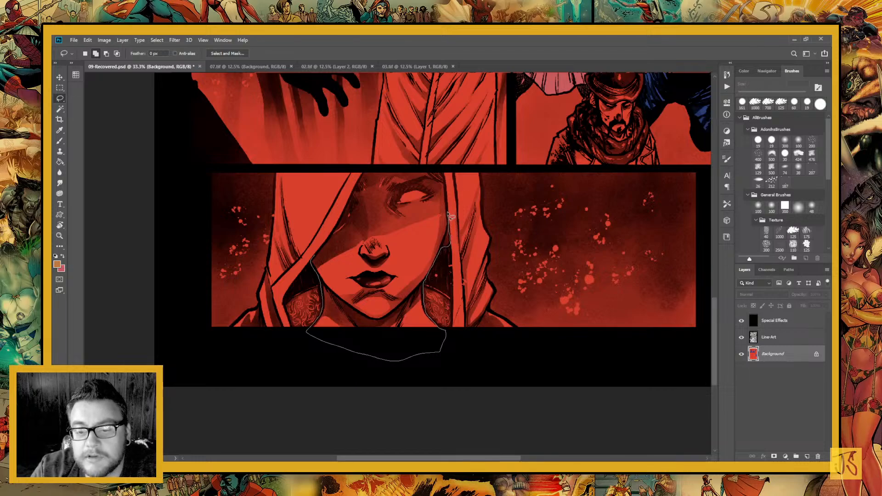
pyautogui.moveTo(448, 214)
pyautogui.mouseDown()
pyautogui.moveTo(444, 184)
pyautogui.moveTo(423, 170)
pyautogui.moveTo(366, 173)
pyautogui.mouseUp()
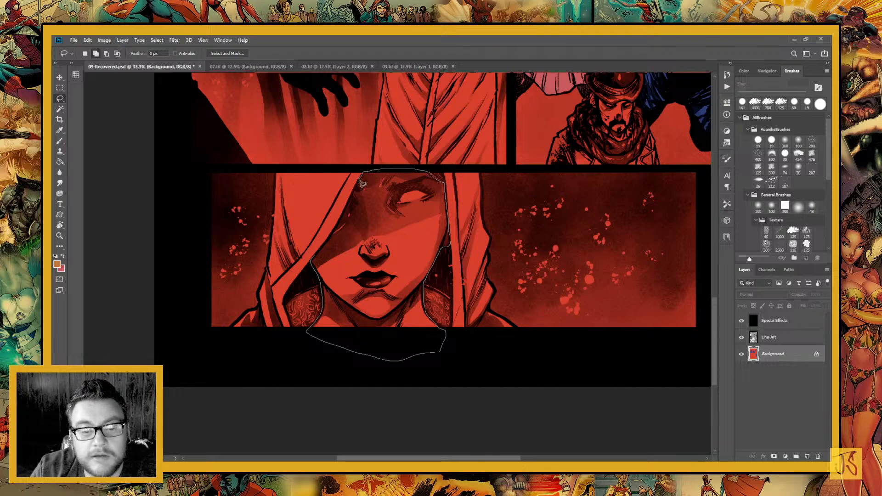
pyautogui.moveTo(361, 183); pyautogui.dragTo(321, 257)
# Add the lower part and one side of the standing woman's cloak to the selection, up to her neckline
pyautogui.moveTo(367, 218)
pyautogui.mouseDown()
pyautogui.moveTo(314, 380)
pyautogui.moveTo(274, 426)
pyautogui.mouseUp()
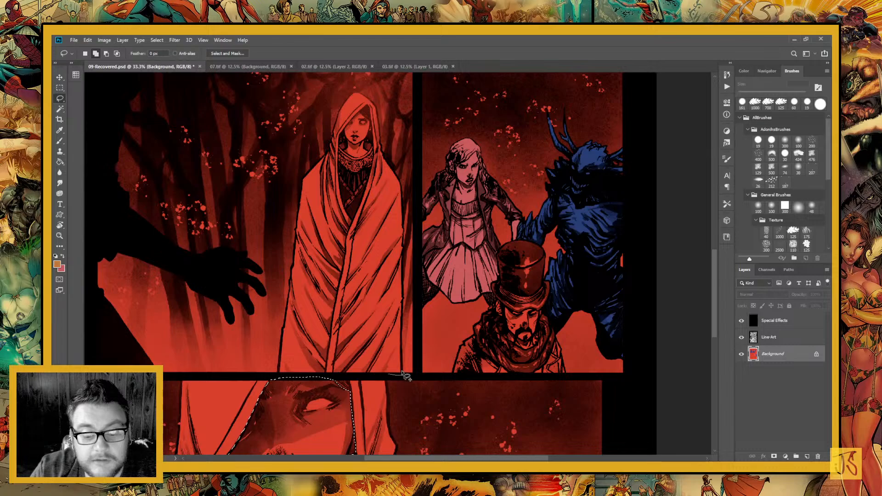
pyautogui.moveTo(404, 375)
pyautogui.mouseDown()
pyautogui.moveTo(400, 342)
pyautogui.moveTo(361, 297)
pyautogui.moveTo(283, 337)
pyautogui.moveTo(277, 374)
pyautogui.moveTo(295, 378)
pyautogui.mouseUp()
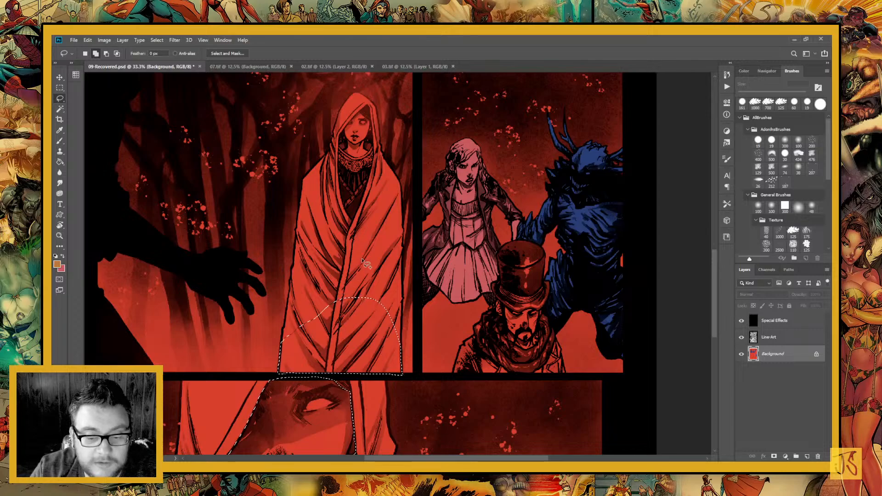
pyautogui.moveTo(371, 261); pyautogui.dragTo(333, 289)
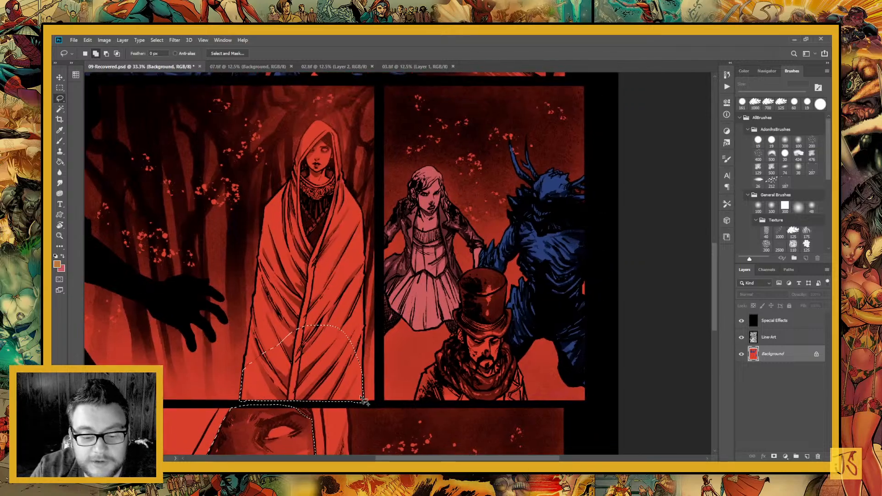
pyautogui.moveTo(364, 402)
pyautogui.mouseDown()
pyautogui.moveTo(365, 374)
pyautogui.moveTo(363, 397)
pyautogui.moveTo(305, 259)
pyautogui.moveTo(348, 223)
pyautogui.moveTo(366, 282)
pyautogui.moveTo(364, 344)
pyautogui.mouseUp()
pyautogui.moveTo(369, 261); pyautogui.dragTo(363, 333)
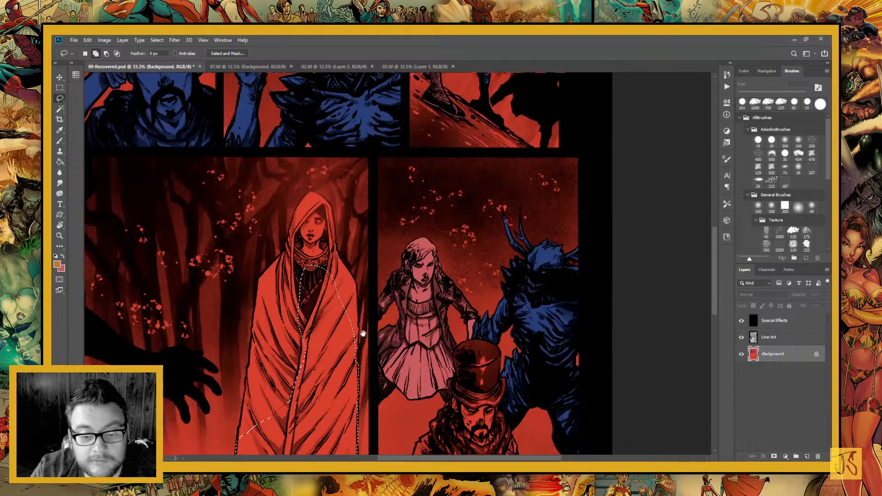
pyautogui.moveTo(308, 246)
pyautogui.mouseDown()
pyautogui.moveTo(334, 378)
pyautogui.moveTo(357, 373)
pyautogui.moveTo(357, 284)
pyautogui.moveTo(335, 238)
pyautogui.moveTo(311, 235)
pyautogui.mouseUp()
# Add the remaining side of the standing woman's cloak, her hood and her face to the selection
pyautogui.moveTo(358, 306); pyautogui.dragTo(416, 230)
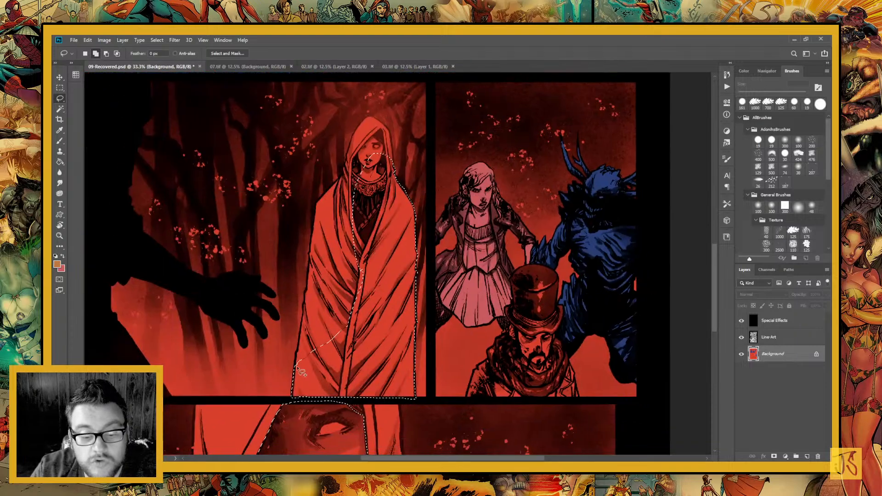
pyautogui.moveTo(298, 360)
pyautogui.mouseDown()
pyautogui.moveTo(297, 373)
pyautogui.moveTo(366, 371)
pyautogui.moveTo(356, 227)
pyautogui.moveTo(303, 365)
pyautogui.moveTo(357, 348)
pyautogui.moveTo(357, 328)
pyautogui.mouseUp()
pyautogui.moveTo(285, 338)
pyautogui.mouseDown()
pyautogui.moveTo(314, 330)
pyautogui.moveTo(320, 271)
pyautogui.moveTo(291, 301)
pyautogui.mouseUp()
pyautogui.moveTo(291, 301)
pyautogui.mouseDown()
pyautogui.moveTo(302, 193)
pyautogui.moveTo(345, 132)
pyautogui.moveTo(368, 199)
pyautogui.moveTo(294, 317)
pyautogui.mouseUp()
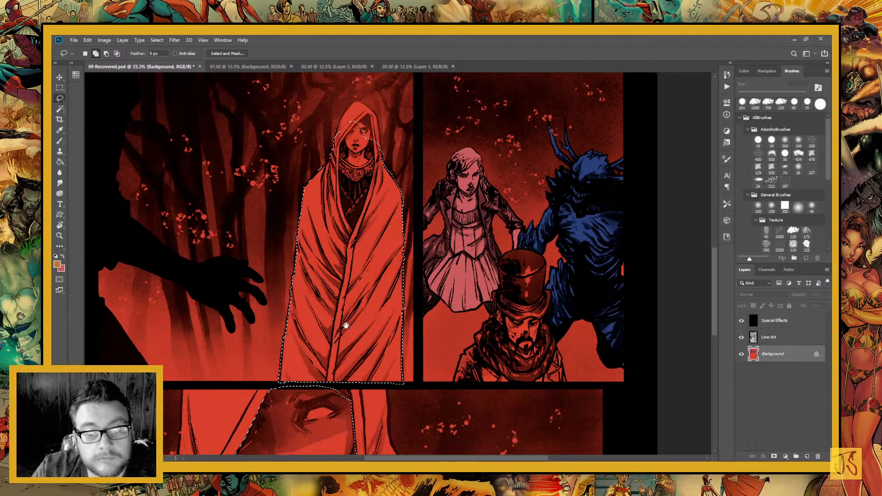
pyautogui.moveTo(351, 241)
pyautogui.mouseDown()
pyautogui.moveTo(331, 341)
pyautogui.moveTo(341, 251)
pyautogui.moveTo(361, 256)
pyautogui.moveTo(352, 211)
pyautogui.moveTo(328, 205)
pyautogui.moveTo(316, 251)
pyautogui.mouseUp()
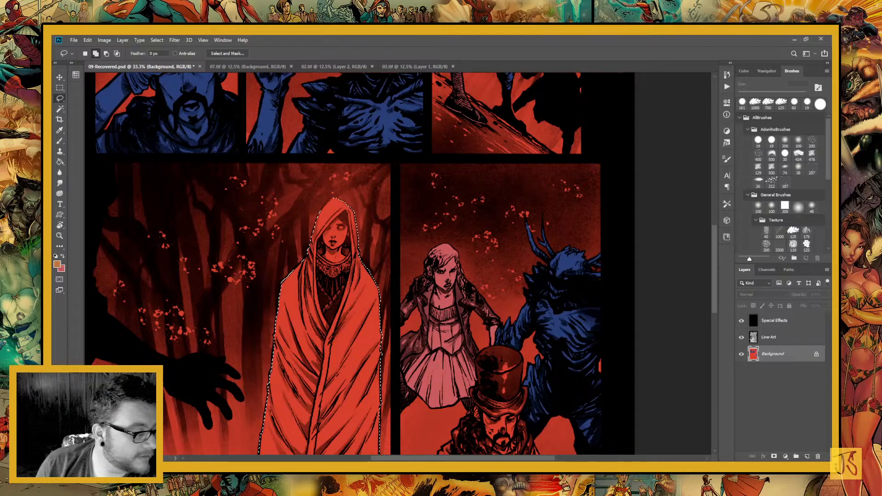
# Fill the selected standing woman and the close-up face with the tan foreground colour, and deselect
pyautogui.hotkey('ctrl', 'd')
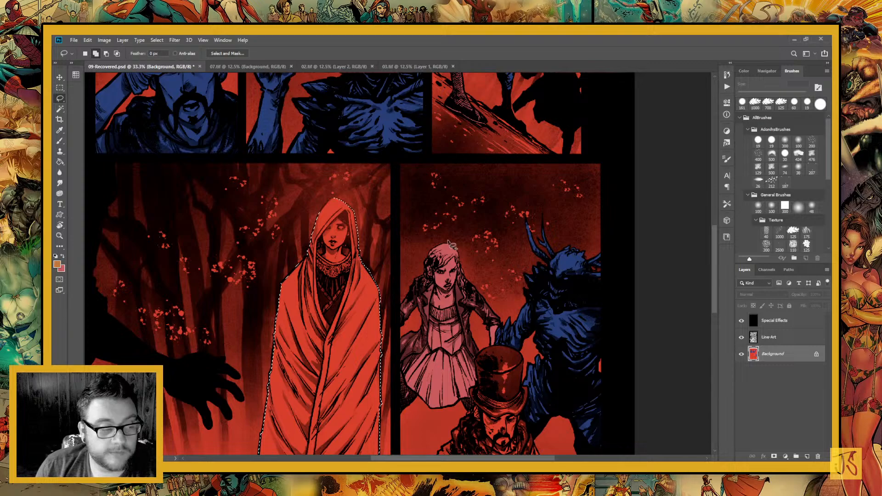
pyautogui.hotkey('ctrl', 'shift', 'd')
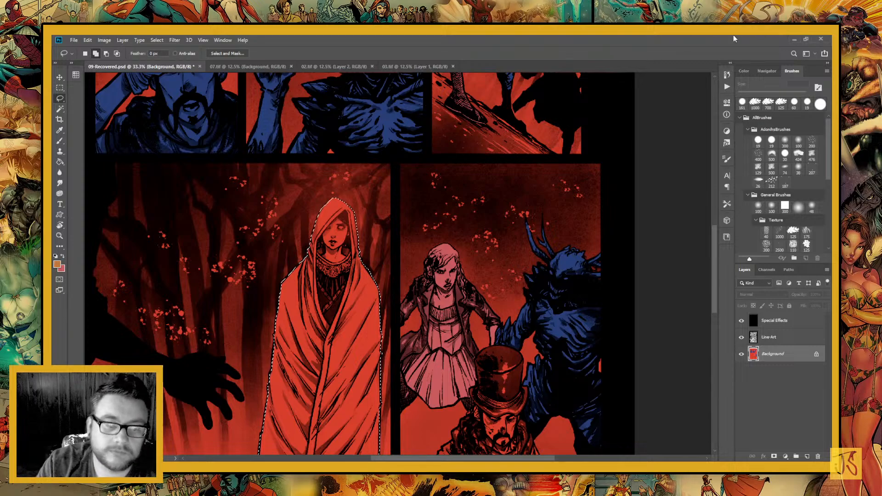
pyautogui.click(59, 162)
pyautogui.click(326, 268)
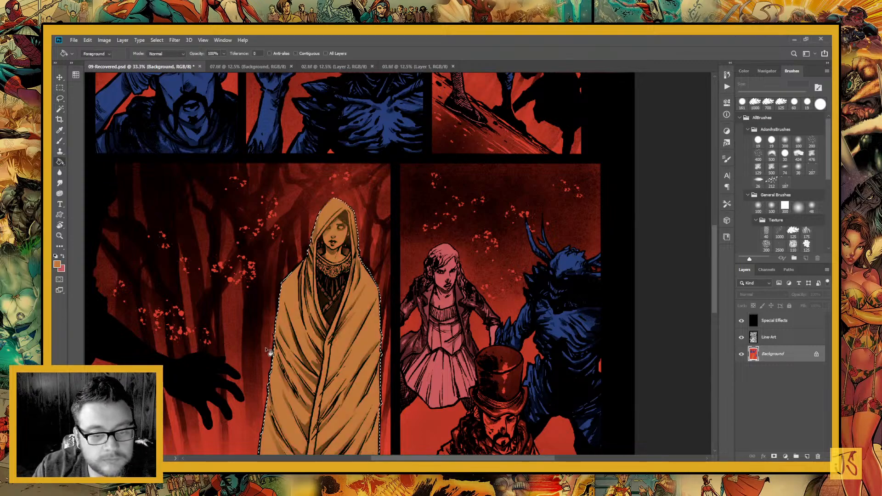
pyautogui.moveTo(292, 326); pyautogui.dragTo(321, 227)
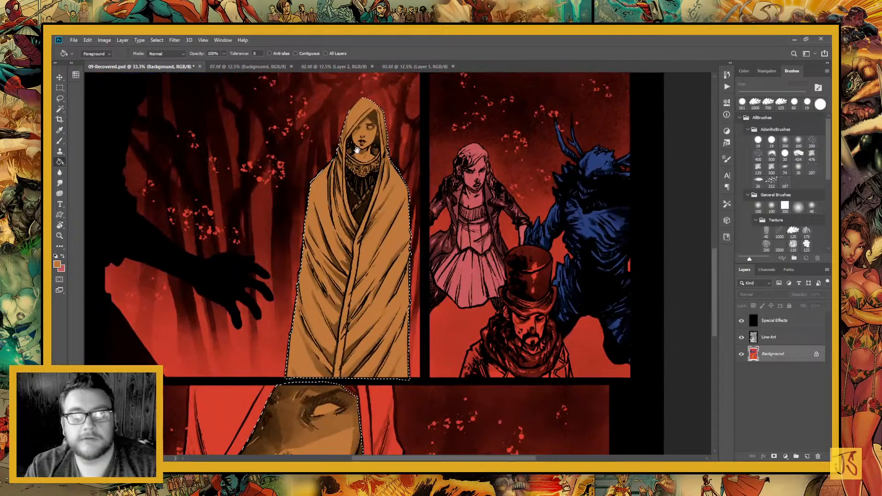
pyautogui.moveTo(331, 333)
pyautogui.mouseDown()
pyautogui.moveTo(390, 217)
pyautogui.moveTo(342, 381)
pyautogui.moveTo(344, 334)
pyautogui.mouseUp()
pyautogui.press('l')
pyautogui.moveTo(356, 282); pyautogui.dragTo(402, 270)
pyautogui.hotkey('ctrl', 'd')
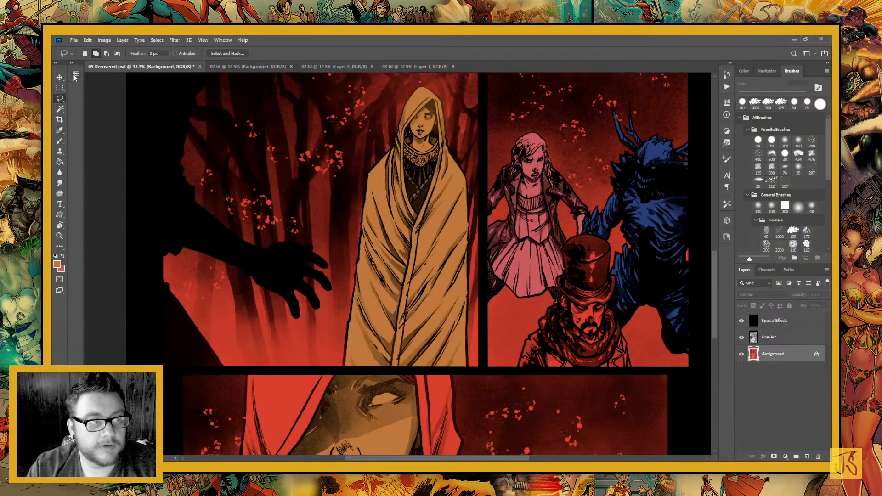
# Fill the standing woman's cloak with pale beige, lassoing around her figure but excluding her face and chest, and deselect
pyautogui.click(182, 259)
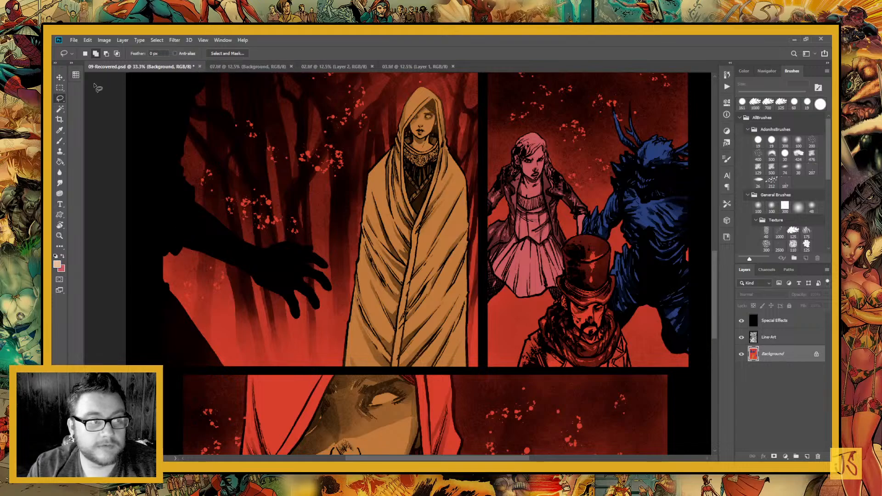
pyautogui.moveTo(329, 368)
pyautogui.mouseDown()
pyautogui.moveTo(358, 175)
pyautogui.moveTo(273, 402)
pyautogui.mouseUp()
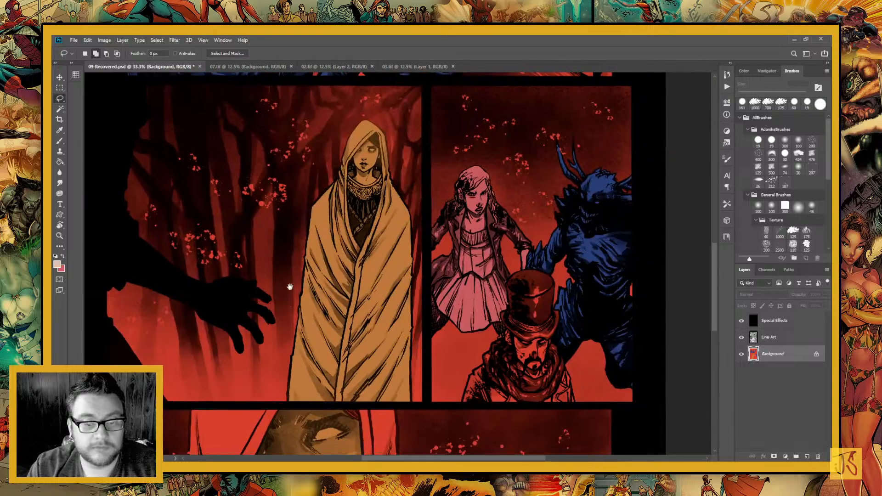
pyautogui.moveTo(291, 288)
pyautogui.mouseDown()
pyautogui.moveTo(272, 390)
pyautogui.moveTo(296, 409)
pyautogui.moveTo(386, 405)
pyautogui.moveTo(430, 295)
pyautogui.moveTo(401, 121)
pyautogui.moveTo(266, 232)
pyautogui.mouseUp()
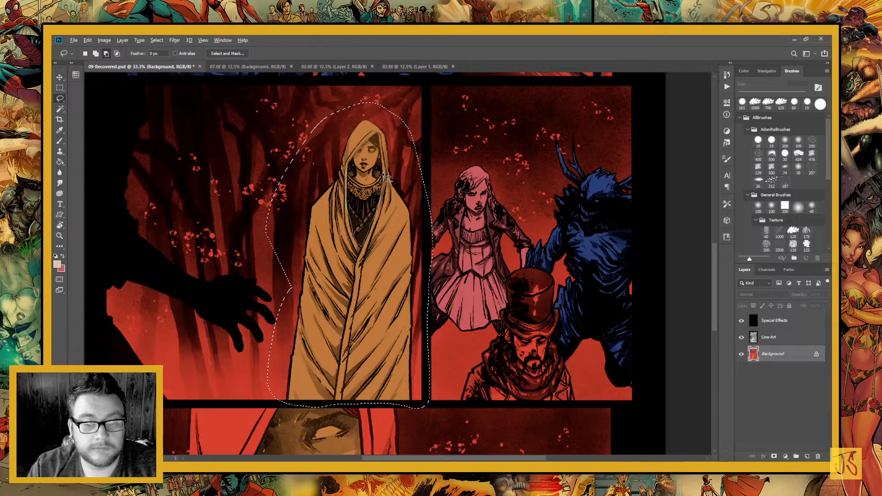
pyautogui.moveTo(381, 149)
pyautogui.mouseDown()
pyautogui.moveTo(382, 138)
pyautogui.moveTo(351, 251)
pyautogui.moveTo(351, 172)
pyautogui.mouseUp()
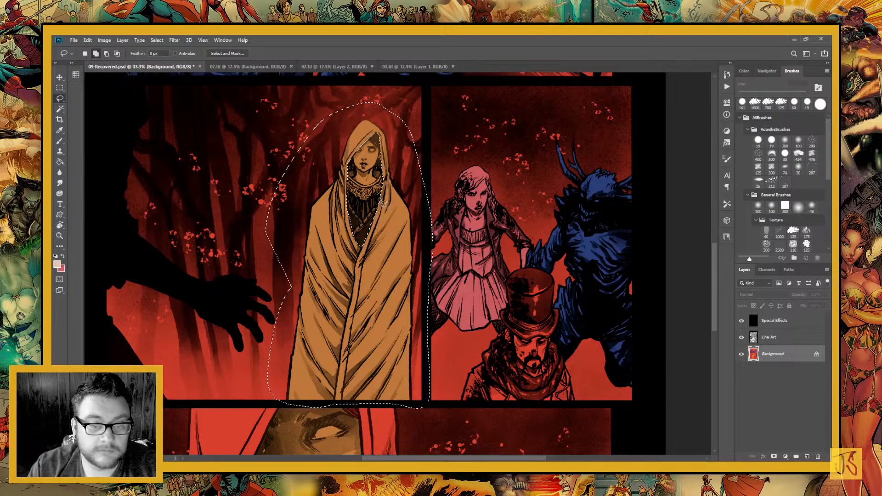
pyautogui.press('g')
pyautogui.click(362, 234)
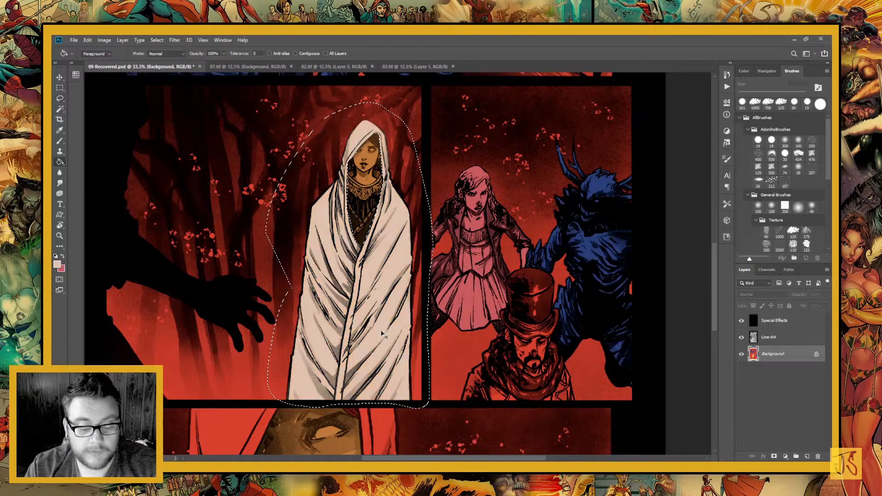
pyautogui.hotkey('ctrl', 'd')
# Lasso both sides of the hood in the bottom panel, fill them with the same pale beige, and deselect
pyautogui.moveTo(324, 318); pyautogui.dragTo(340, 181)
pyautogui.press('l')
pyautogui.moveTo(256, 289)
pyautogui.mouseDown()
pyautogui.moveTo(343, 186)
pyautogui.moveTo(301, 166)
pyautogui.moveTo(368, 165)
pyautogui.moveTo(401, 213)
pyautogui.moveTo(360, 307)
pyautogui.moveTo(355, 255)
pyautogui.moveTo(335, 261)
pyautogui.moveTo(307, 299)
pyautogui.moveTo(315, 322)
pyautogui.moveTo(309, 335)
pyautogui.moveTo(255, 349)
pyautogui.moveTo(253, 325)
pyautogui.moveTo(280, 303)
pyautogui.moveTo(287, 281)
pyautogui.moveTo(295, 174)
pyautogui.mouseUp()
pyautogui.moveTo(434, 265); pyautogui.dragTo(344, 274)
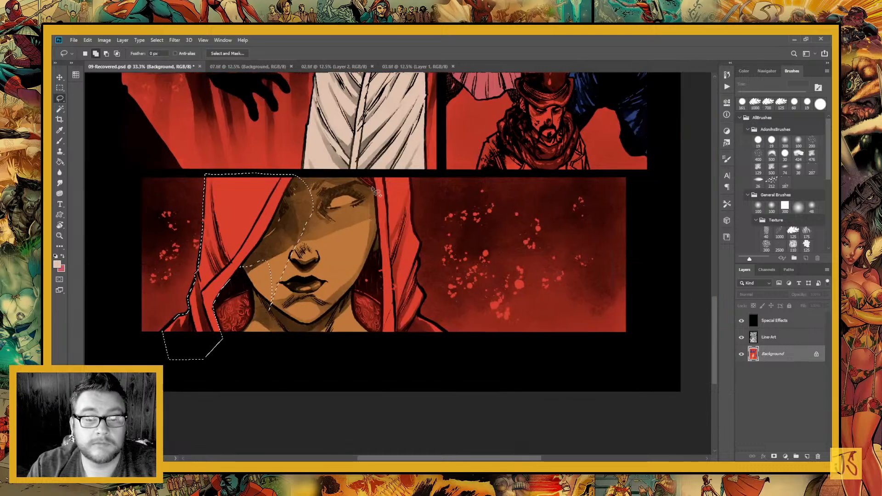
pyautogui.moveTo(372, 173)
pyautogui.mouseDown()
pyautogui.moveTo(380, 271)
pyautogui.moveTo(449, 351)
pyautogui.moveTo(421, 316)
pyautogui.moveTo(408, 173)
pyautogui.mouseUp()
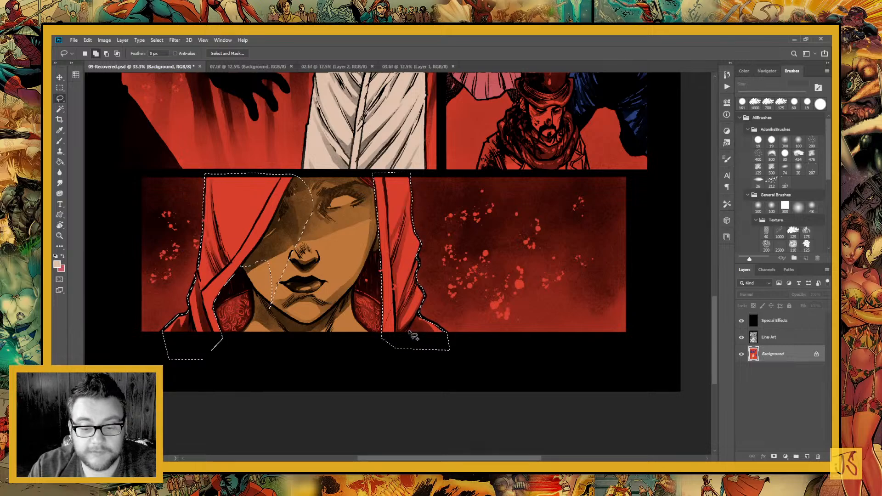
pyautogui.press('g')
pyautogui.click(399, 266)
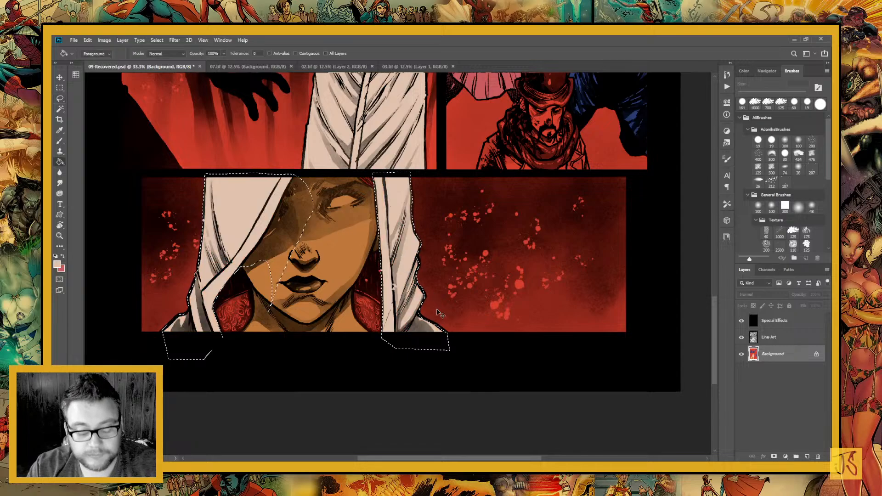
pyautogui.hotkey('ctrl', 'd')
# Lasso the shadowed areas between the woman's cheeks and her hood on both sides of her face in the bottom panel
pyautogui.press('l')
pyautogui.moveTo(357, 357); pyautogui.dragTo(459, 324)
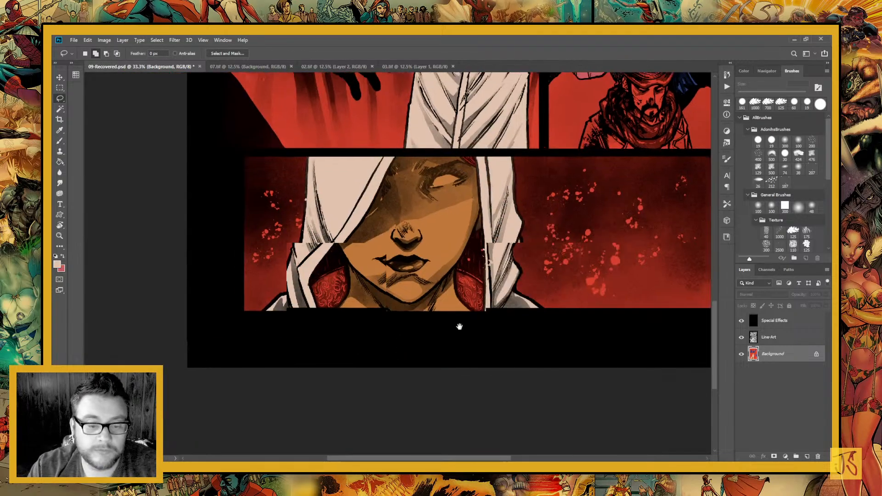
pyautogui.moveTo(321, 256)
pyautogui.mouseDown()
pyautogui.moveTo(309, 296)
pyautogui.moveTo(318, 299)
pyautogui.moveTo(331, 280)
pyautogui.moveTo(371, 264)
pyautogui.moveTo(367, 228)
pyautogui.mouseUp()
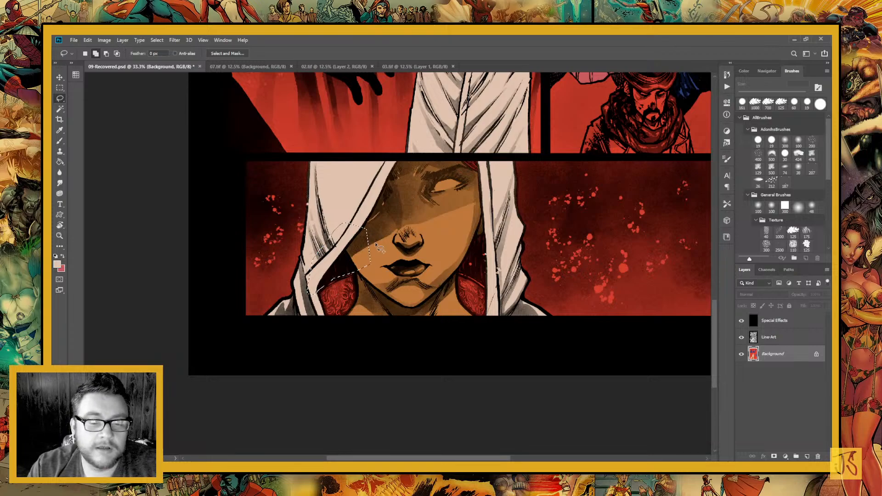
pyautogui.moveTo(480, 229)
pyautogui.mouseDown()
pyautogui.moveTo(449, 233)
pyautogui.moveTo(408, 256)
pyautogui.mouseUp()
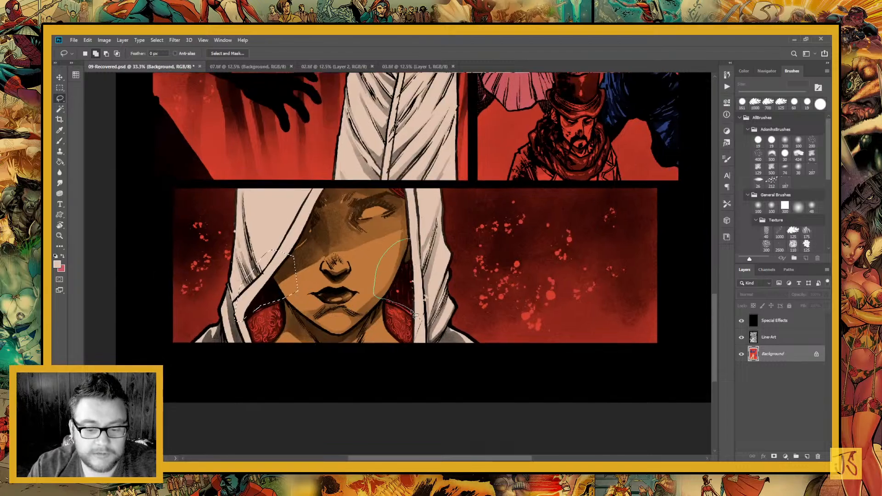
# Fill the selected shadowed areas beside the woman's face in the bottom panel with a sampled near-black brown, and deselect
pyautogui.moveTo(417, 216); pyautogui.dragTo(425, 376)
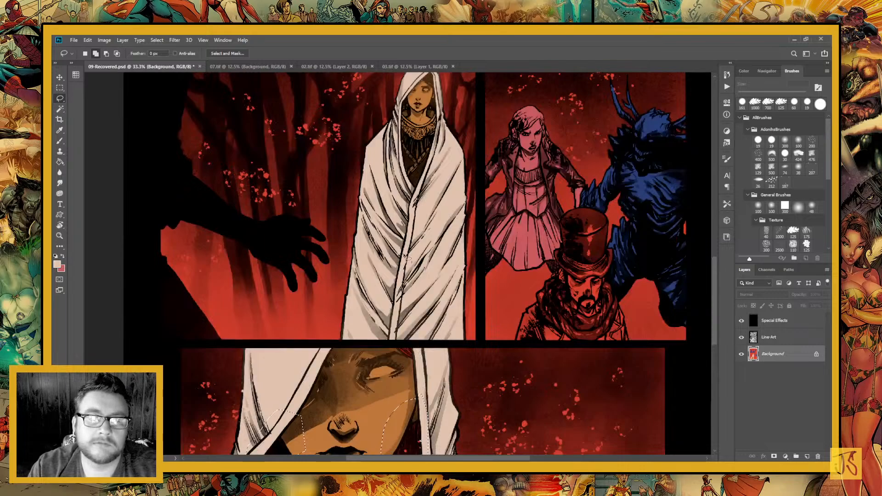
pyautogui.press('i')
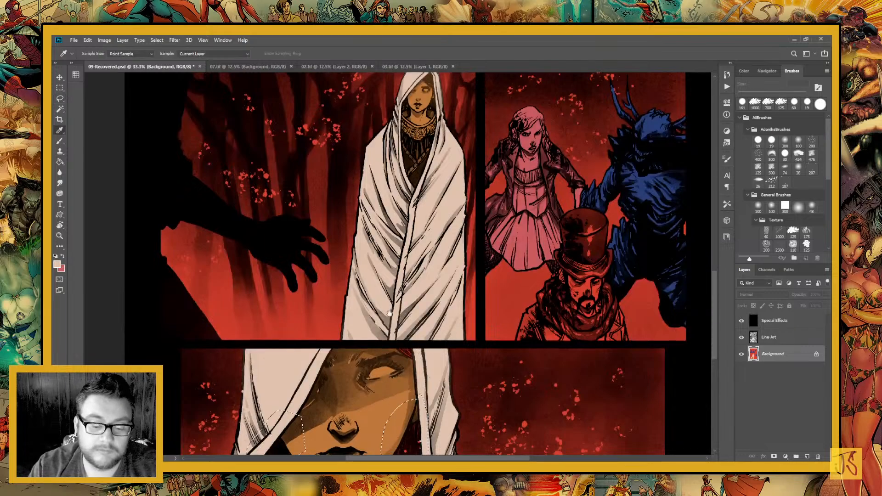
pyautogui.moveTo(390, 314); pyautogui.dragTo(401, 150)
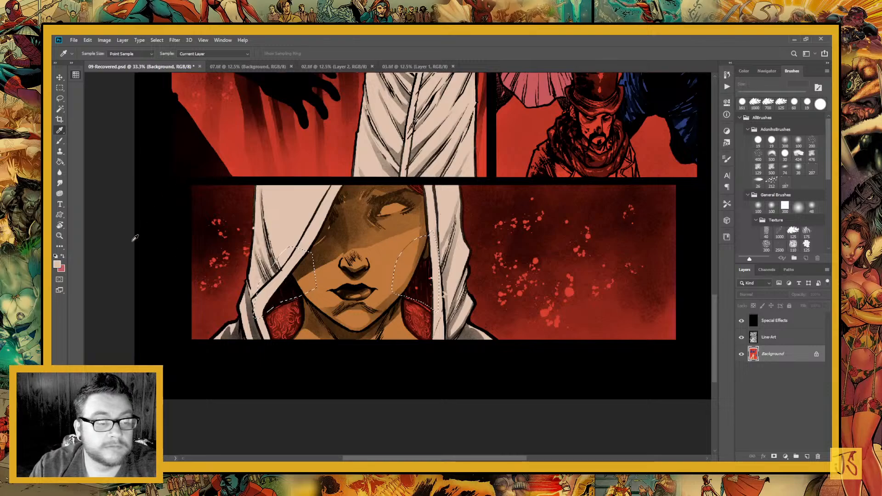
pyautogui.click(106, 232)
pyautogui.press('g')
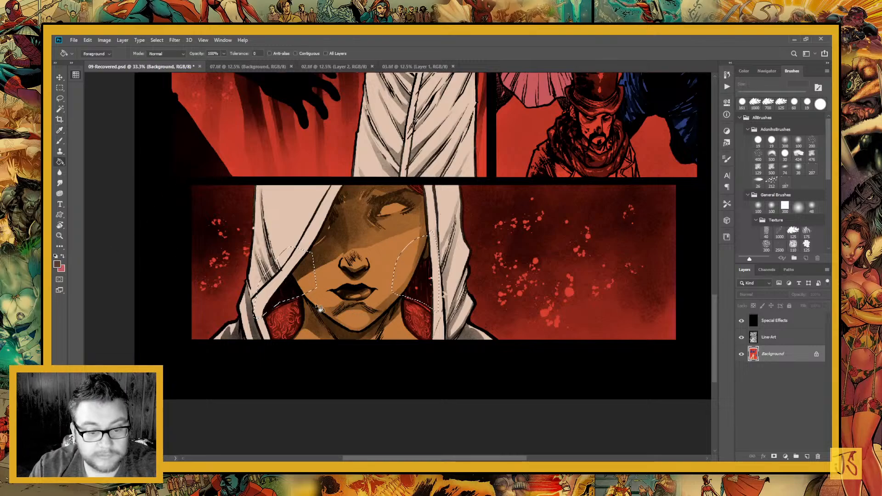
pyautogui.scroll(3, 427, 308)
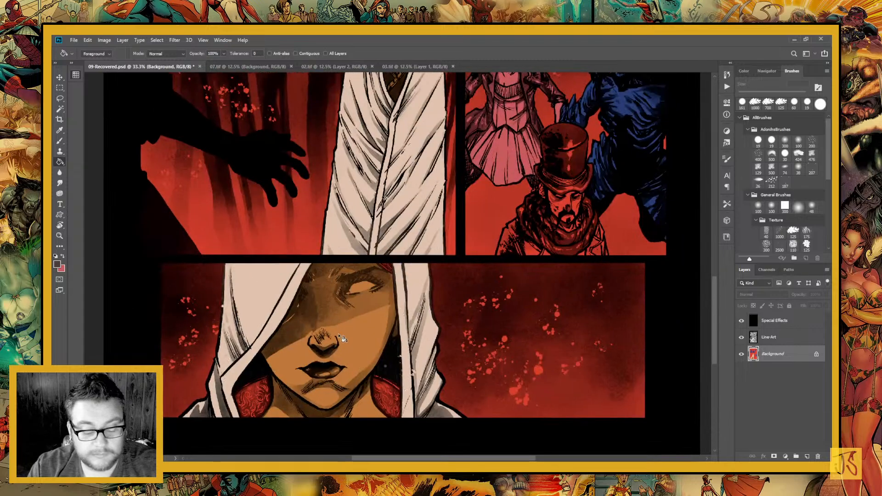
# Lasso the patch of hair above the woman's forehead in the bottom panel, fill it with the same dark colour, and deselect
pyautogui.press('l')
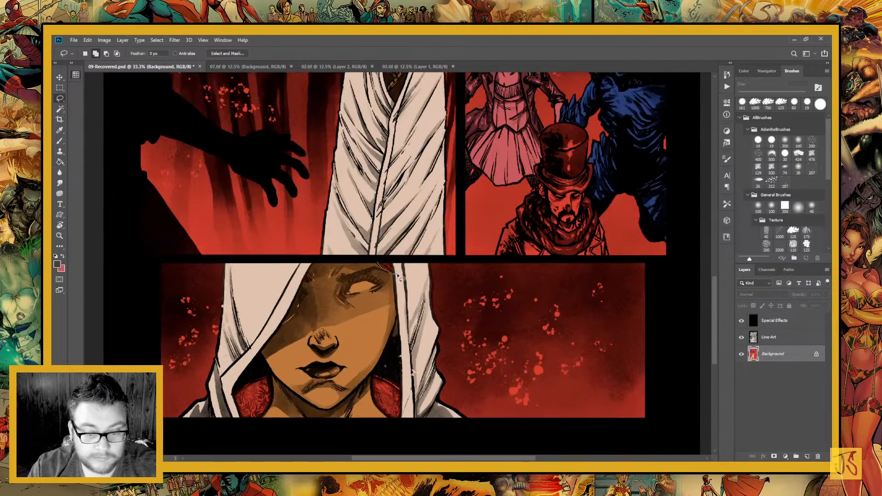
pyautogui.scroll(-2, 398, 276)
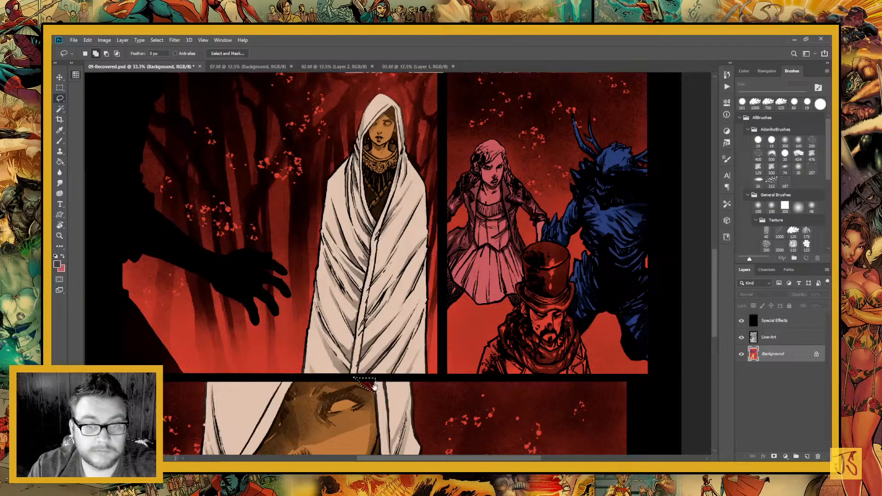
pyautogui.press('g')
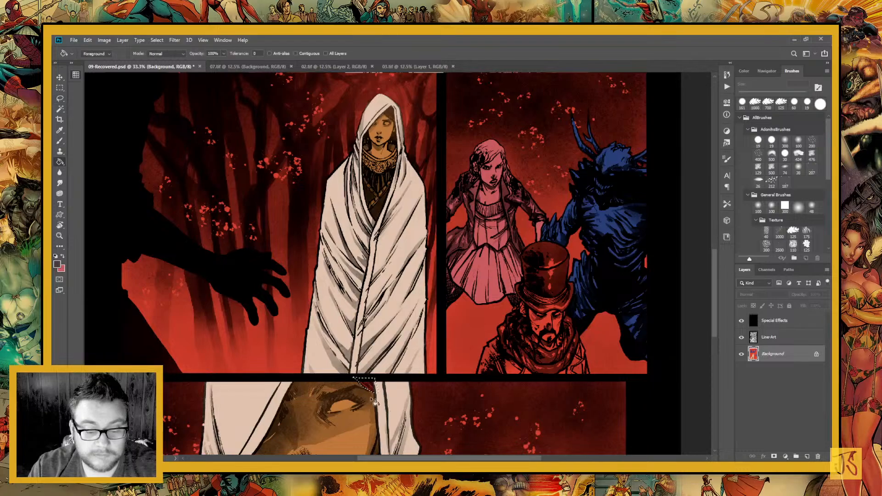
pyautogui.click(372, 388)
pyautogui.hotkey('ctrl', 'd')
# Lasso the standing woman's hair inside her hood, fill it with the same dark colour, and deselect
pyautogui.press('l')
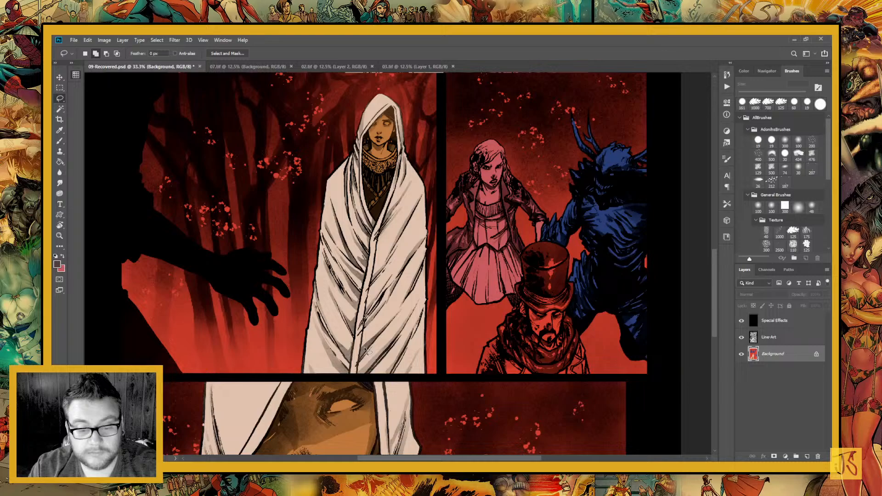
pyautogui.moveTo(366, 348); pyautogui.dragTo(362, 432)
pyautogui.moveTo(393, 206)
pyautogui.mouseDown()
pyautogui.moveTo(379, 188)
pyautogui.moveTo(391, 242)
pyautogui.moveTo(394, 218)
pyautogui.mouseUp()
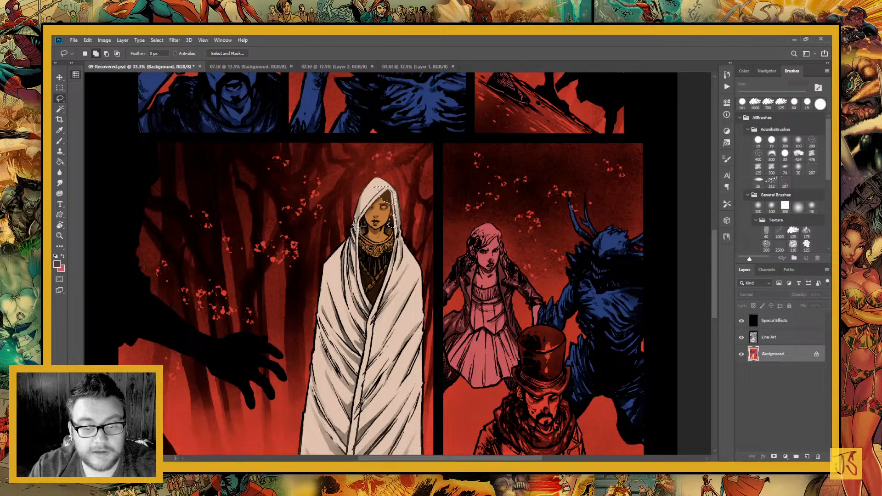
pyautogui.press('g')
pyautogui.click(361, 222)
pyautogui.hotkey('ctrl', 'd')
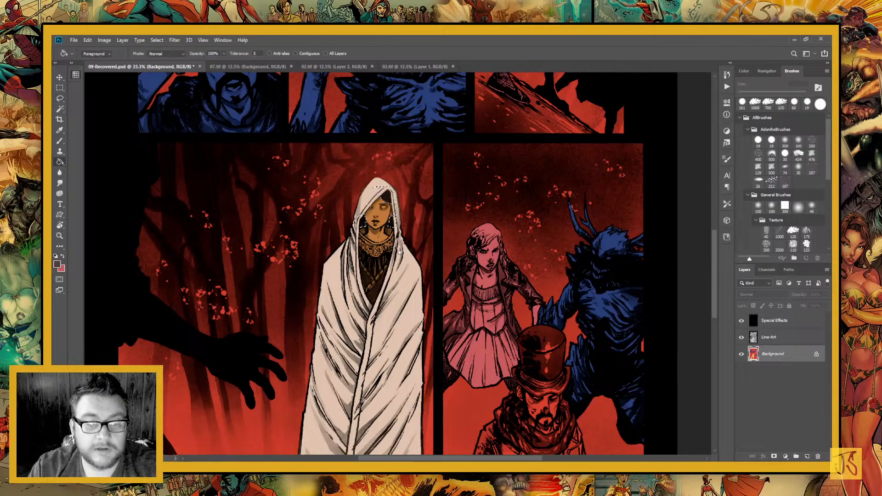
# Toggle the Line-Art layer's visibility to check the flat colours underneath, leaving the layer shown
pyautogui.click(740, 337)
pyautogui.click(745, 340)
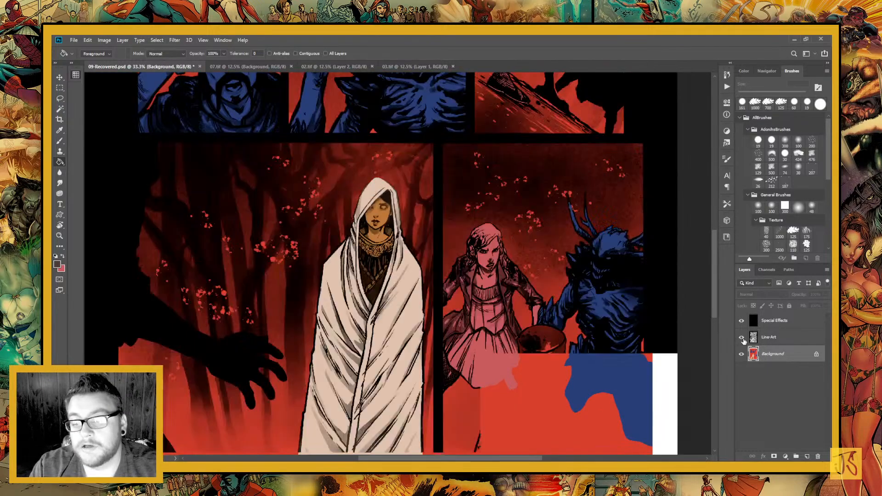
pyautogui.click(745, 341)
pyautogui.click(745, 340)
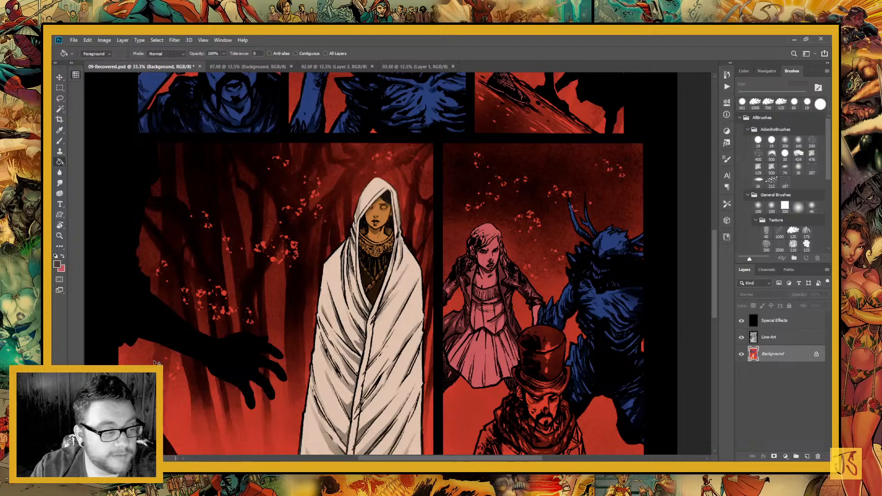
# Lasso the standing woman's ornate collar around her neck, fill it with muted blue, and deselect
pyautogui.press('l')
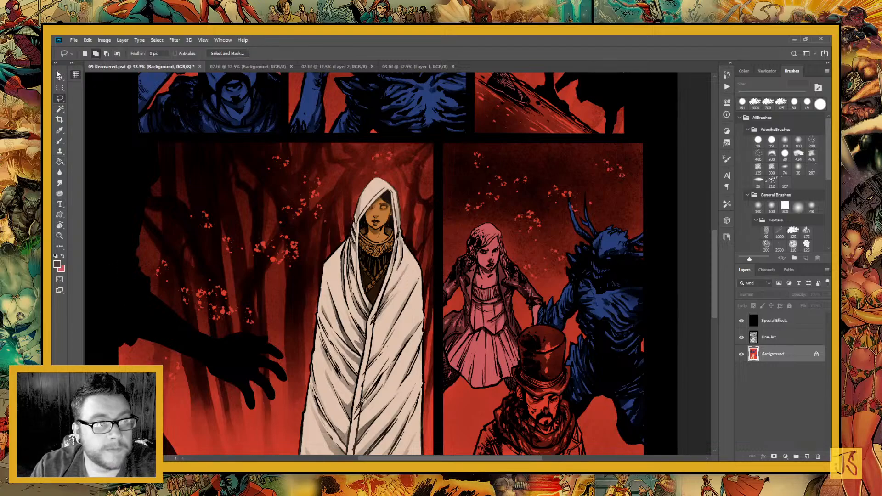
pyautogui.click(59, 235)
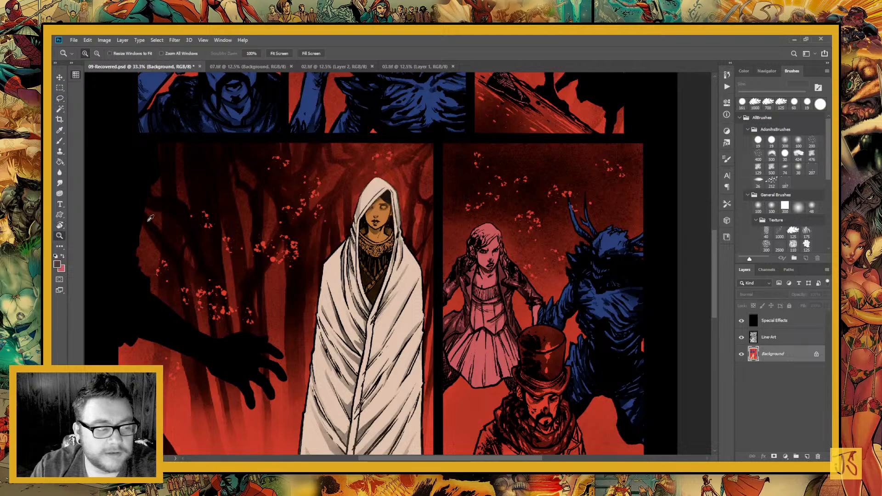
pyautogui.click(394, 242)
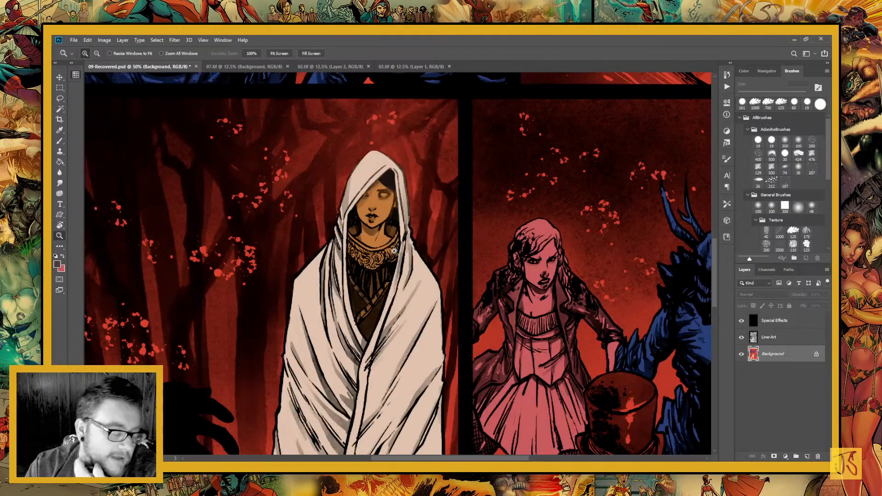
pyautogui.click(373, 258)
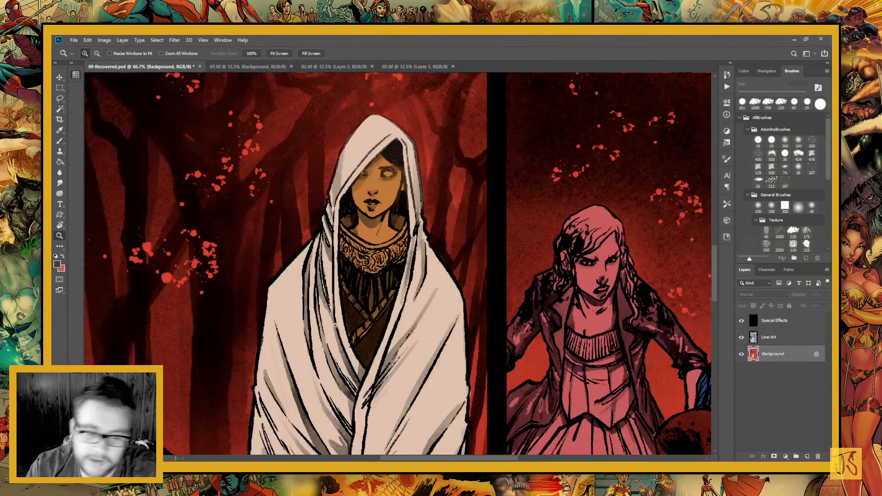
pyautogui.press('l')
pyautogui.moveTo(352, 218)
pyautogui.mouseDown()
pyautogui.moveTo(395, 252)
pyautogui.moveTo(377, 258)
pyautogui.moveTo(372, 294)
pyautogui.moveTo(412, 319)
pyautogui.moveTo(440, 307)
pyautogui.mouseUp()
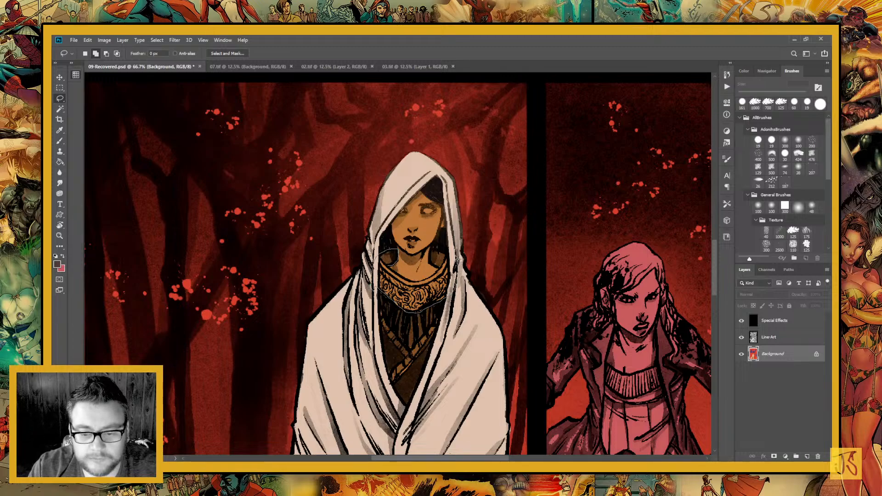
pyautogui.moveTo(452, 252)
pyautogui.mouseDown()
pyautogui.moveTo(434, 255)
pyautogui.moveTo(440, 276)
pyautogui.moveTo(411, 283)
pyautogui.mouseUp()
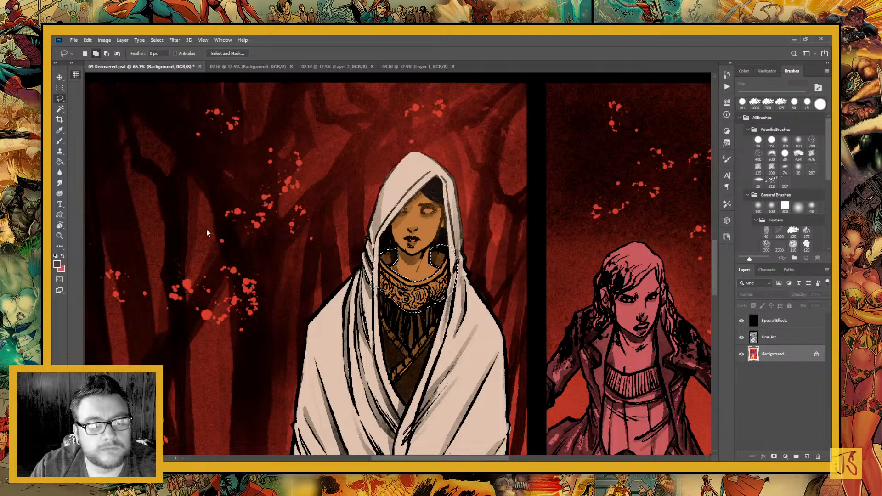
pyautogui.press('Return')
pyautogui.press('g')
pyautogui.click(414, 307)
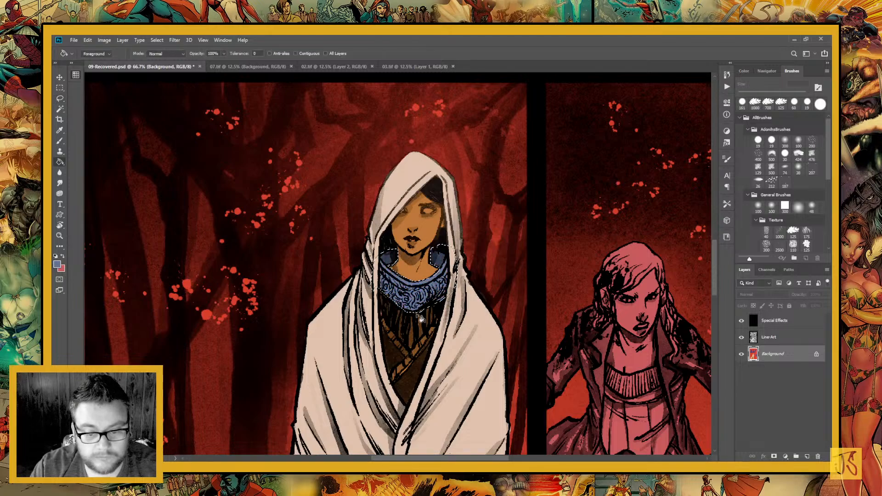
pyautogui.hotkey('ctrl', 'd')
# Lasso the pleated shirt area below the standing woman's blue collar, fill it with deep crimson, and deselect
pyautogui.press('l')
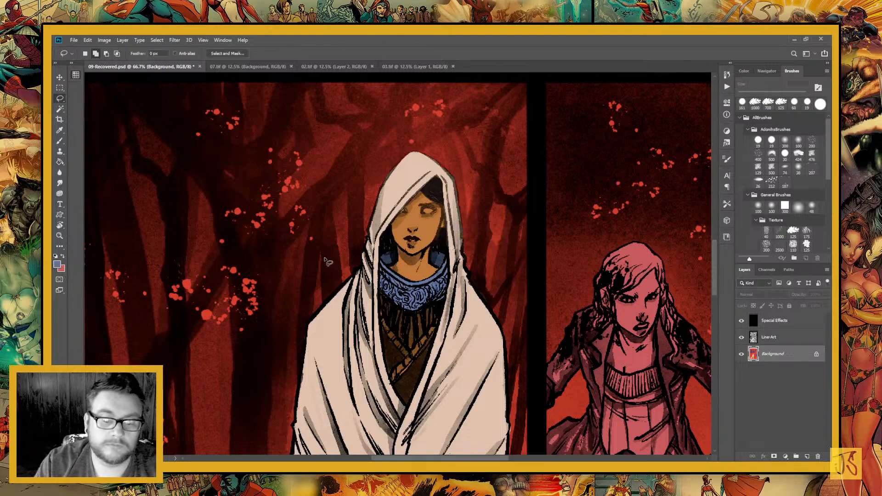
pyautogui.moveTo(378, 299)
pyautogui.mouseDown()
pyautogui.moveTo(315, 206)
pyautogui.moveTo(344, 248)
pyautogui.moveTo(362, 252)
pyautogui.moveTo(383, 223)
pyautogui.mouseUp()
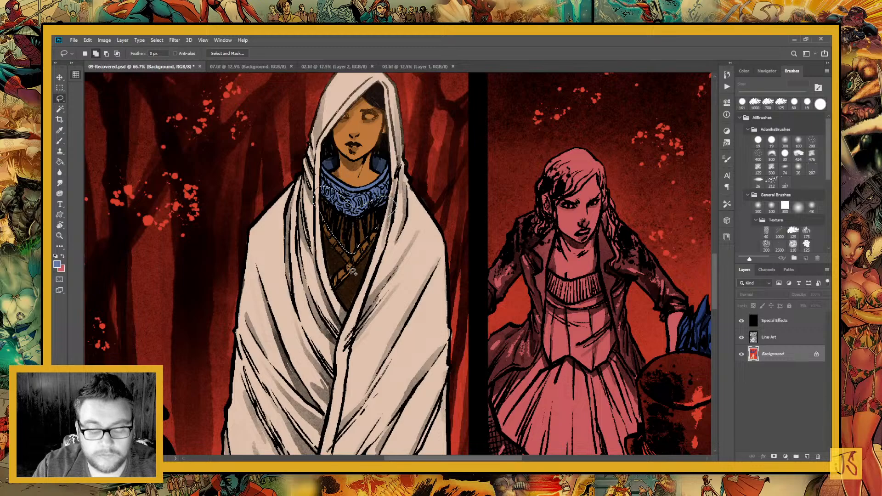
pyautogui.press('g')
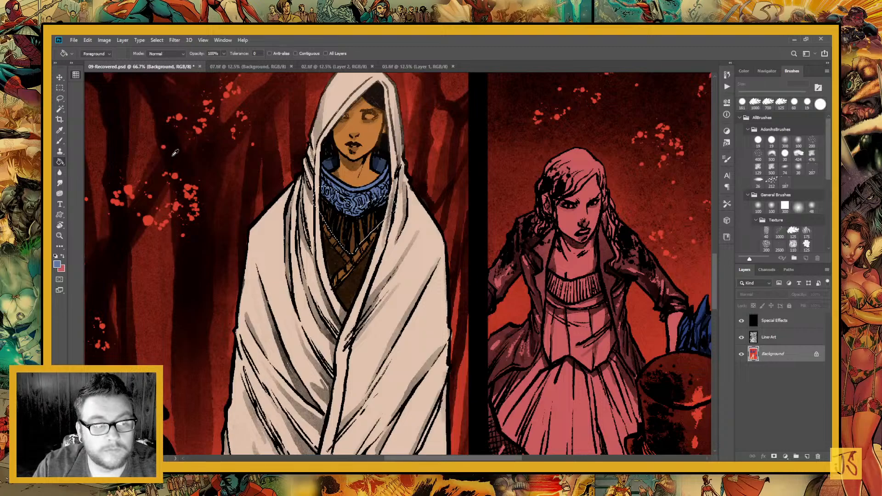
pyautogui.click(367, 264)
pyautogui.hotkey('ctrl', 'd')
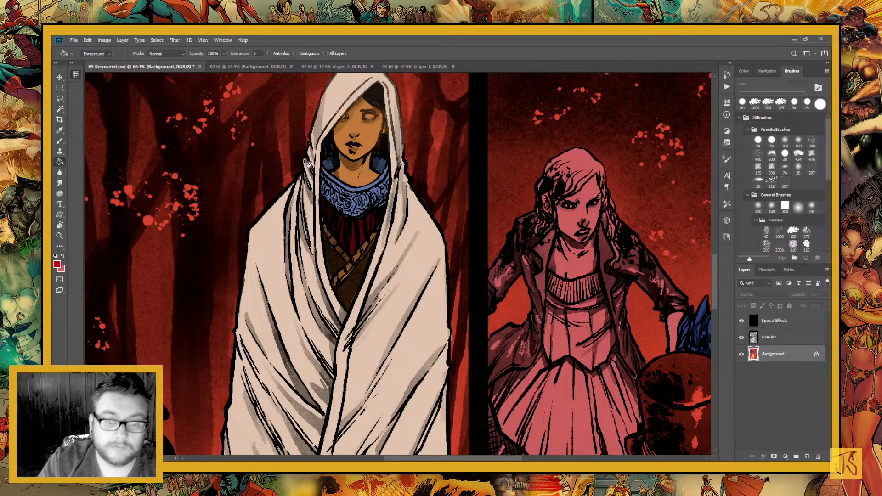
# Lasso the diagonal trim bands across the standing woman's chest, fill them with orange-red, and deselect
pyautogui.press('l')
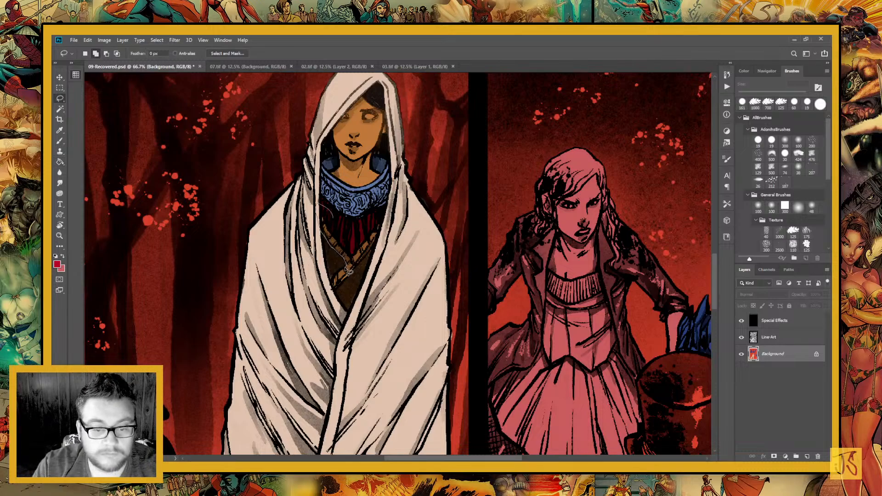
pyautogui.moveTo(340, 275)
pyautogui.mouseDown()
pyautogui.moveTo(336, 295)
pyautogui.moveTo(380, 242)
pyautogui.moveTo(382, 221)
pyautogui.moveTo(372, 242)
pyautogui.mouseUp()
pyautogui.press('g')
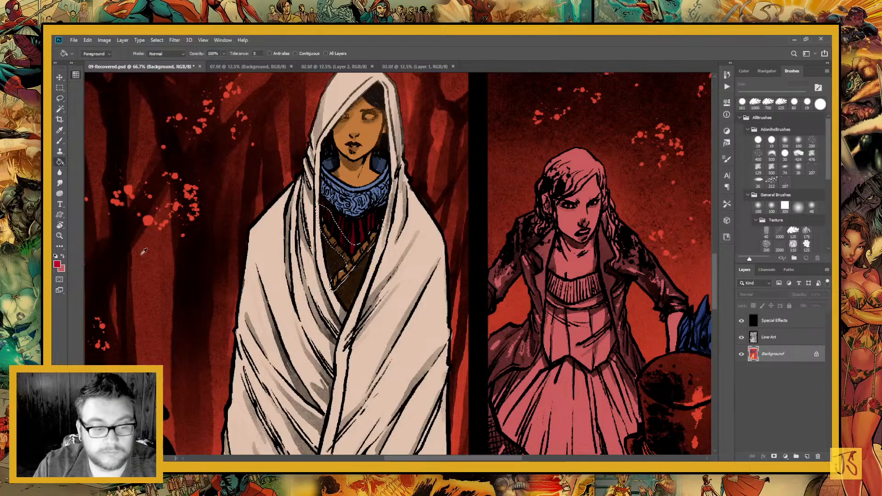
pyautogui.keyDown('alt'); pyautogui.click(177, 114); pyautogui.keyUp('alt')
pyautogui.click(351, 263)
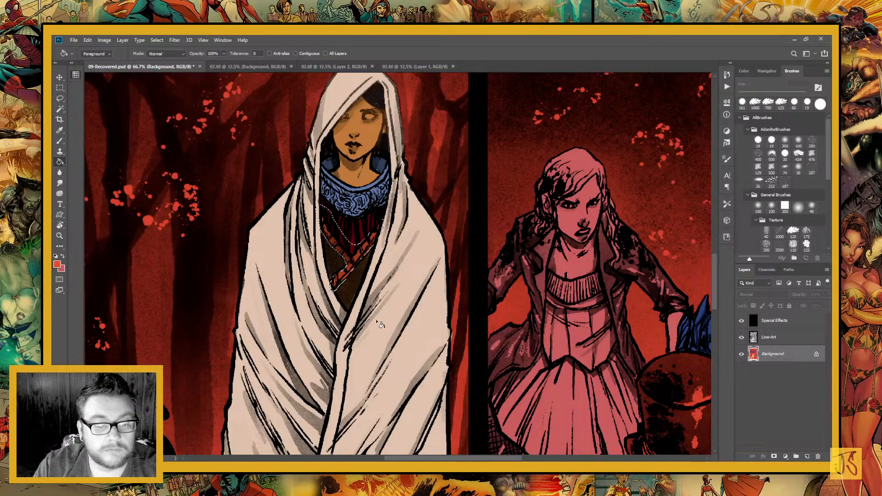
pyautogui.hotkey('ctrl', 'd')
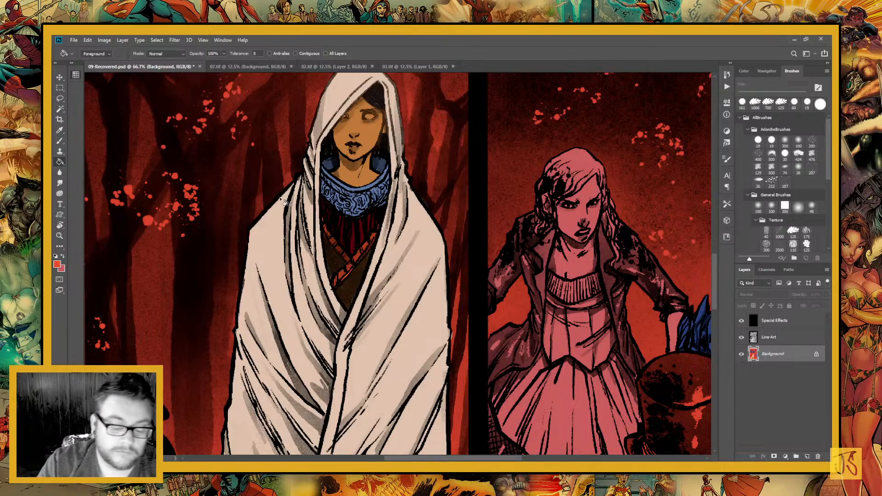
# Lasso the standing woman's chest opening below the collar, fill the remaining brown garment with a near-black colour, and deselect
pyautogui.press('l')
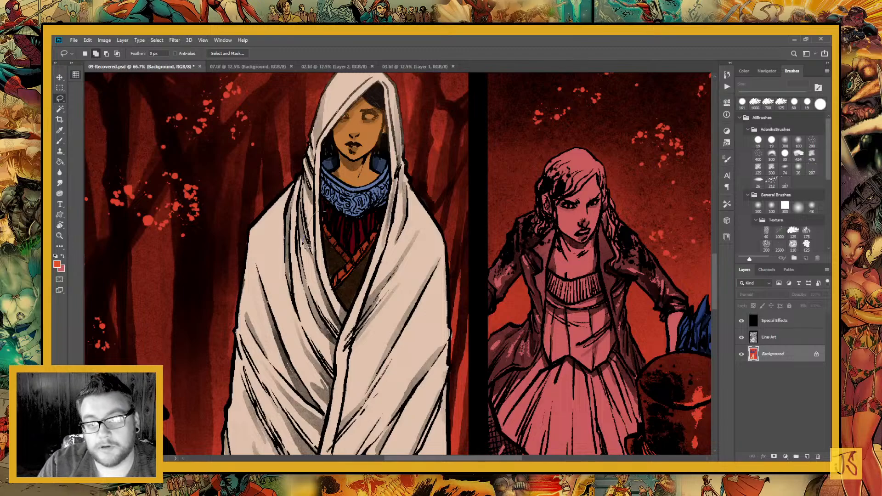
pyautogui.moveTo(318, 213)
pyautogui.mouseDown()
pyautogui.moveTo(363, 321)
pyautogui.moveTo(384, 215)
pyautogui.moveTo(316, 225)
pyautogui.mouseUp()
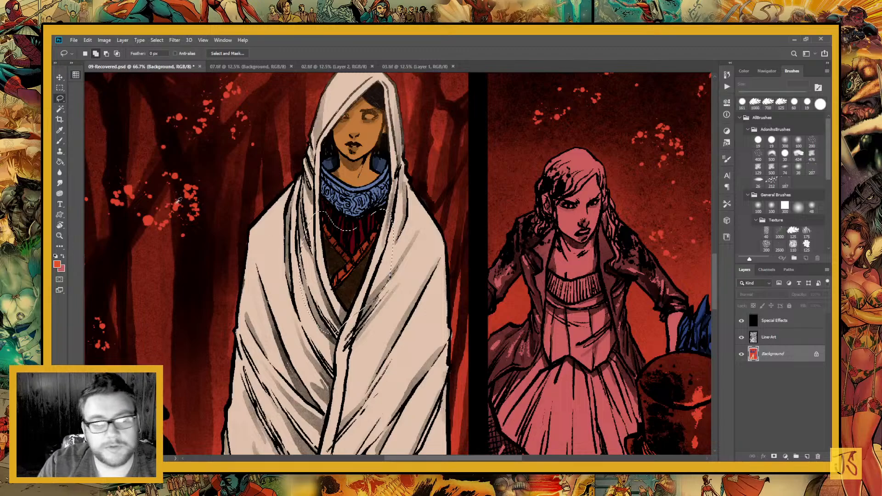
pyautogui.click(109, 314)
pyautogui.press('g')
pyautogui.click(347, 298)
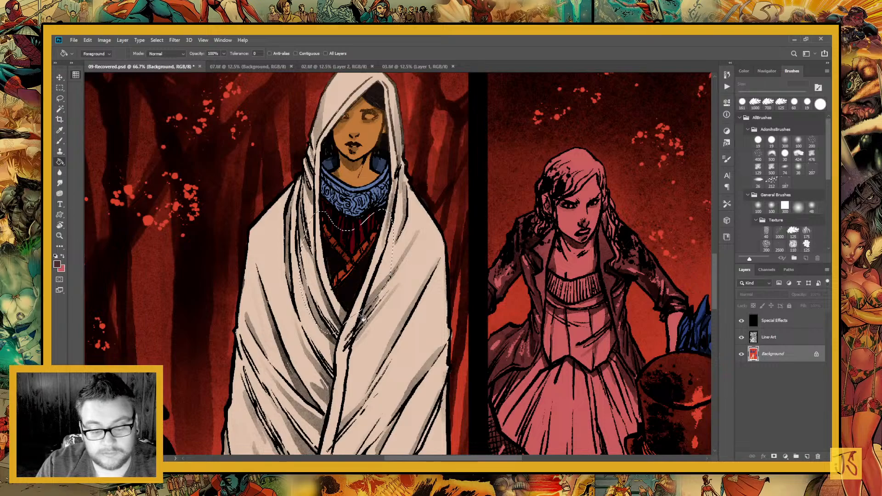
pyautogui.hotkey('ctrl', 'd')
# Sample an off-white colour, choose the hard round 40 px General brush, and paint the standing hooded woman's visible eye
pyautogui.press('l')
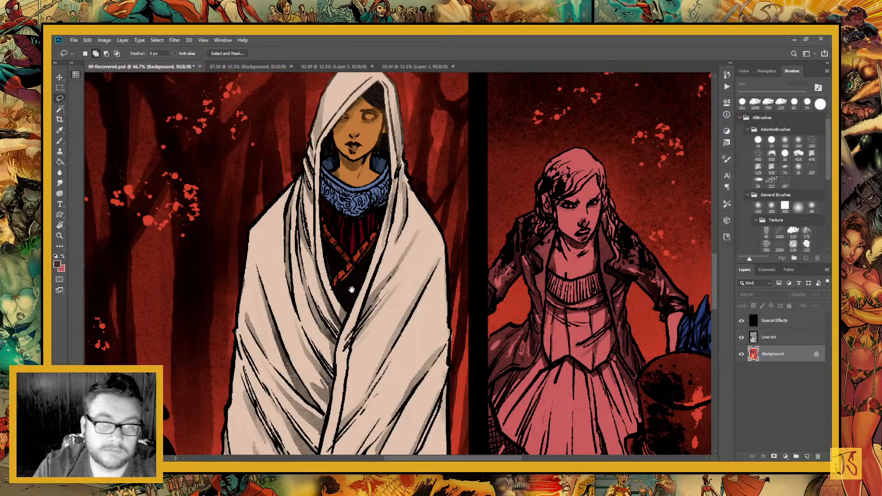
pyautogui.moveTo(352, 279); pyautogui.dragTo(334, 388)
pyautogui.click(180, 281)
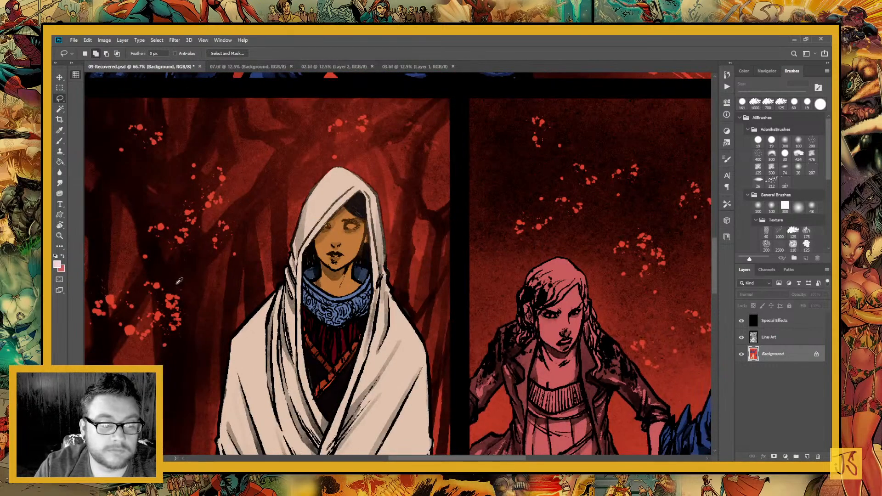
pyautogui.press('b')
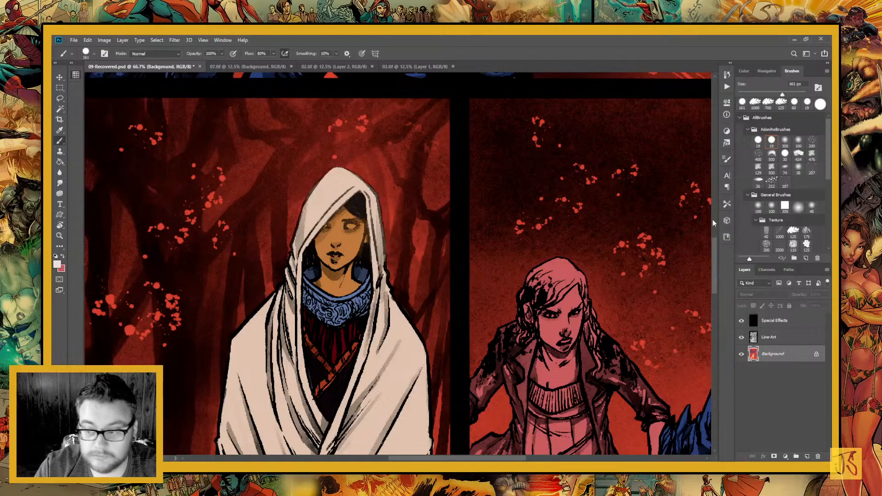
pyautogui.click(798, 207)
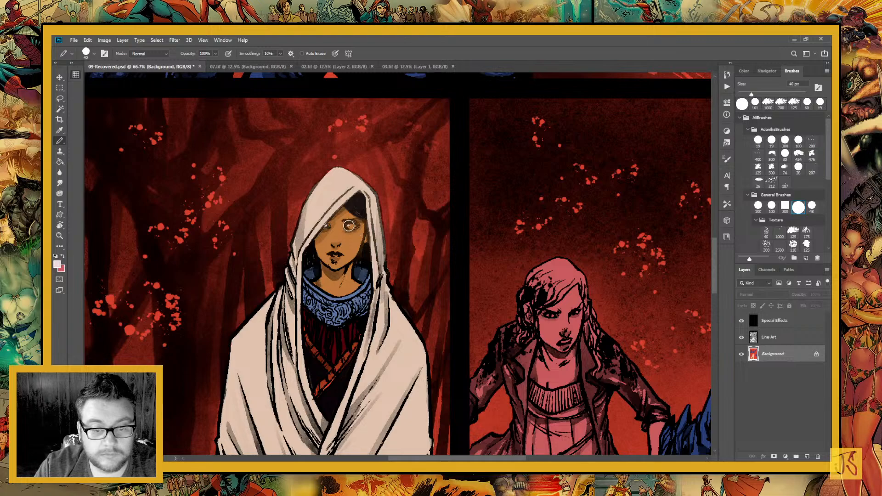
pyautogui.click(350, 226)
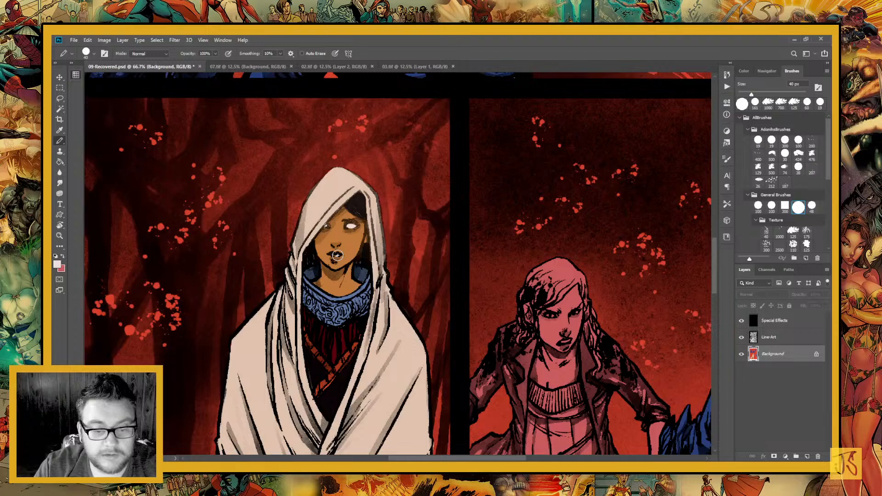
# Paint the eyes of the horned blue creature and the top-hatted man off-white in the panel beside the standing woman
pyautogui.moveTo(337, 255); pyautogui.dragTo(221, 176)
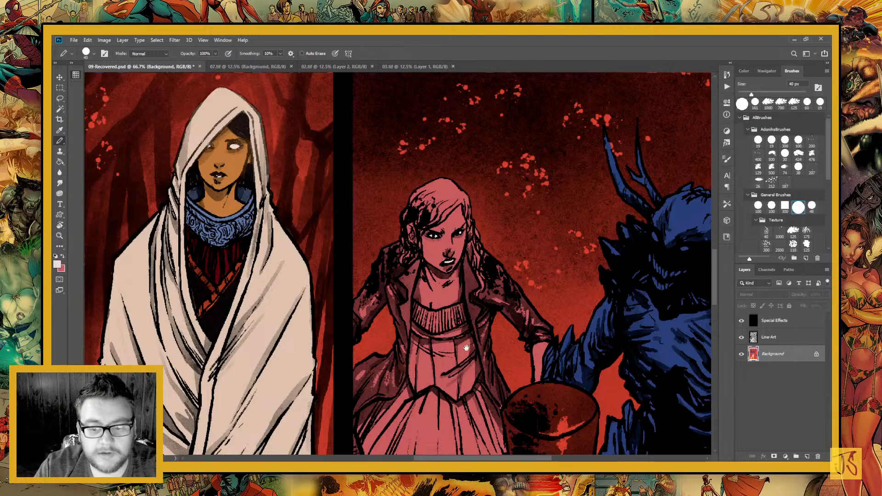
pyautogui.moveTo(467, 348)
pyautogui.mouseDown()
pyautogui.moveTo(233, 327)
pyautogui.moveTo(190, 304)
pyautogui.mouseUp()
pyautogui.moveTo(375, 191); pyautogui.dragTo(379, 197)
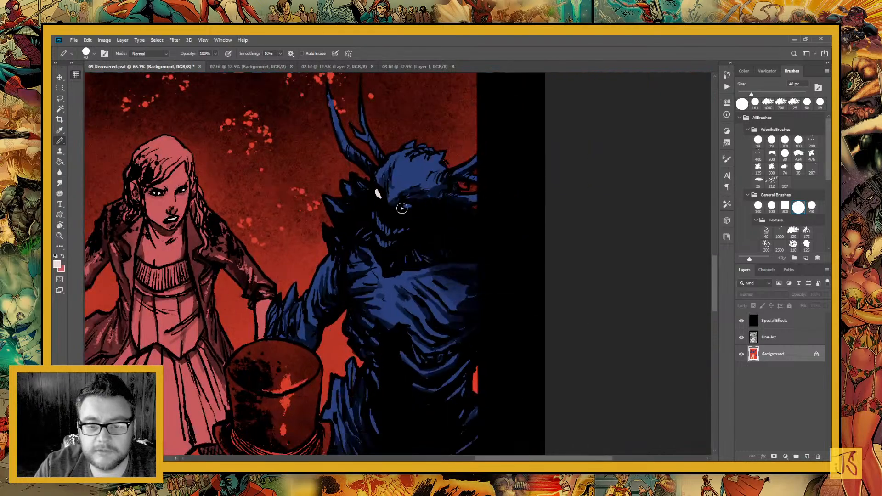
pyautogui.moveTo(377, 337)
pyautogui.mouseDown()
pyautogui.moveTo(469, 103)
pyautogui.moveTo(484, 93)
pyautogui.mouseUp()
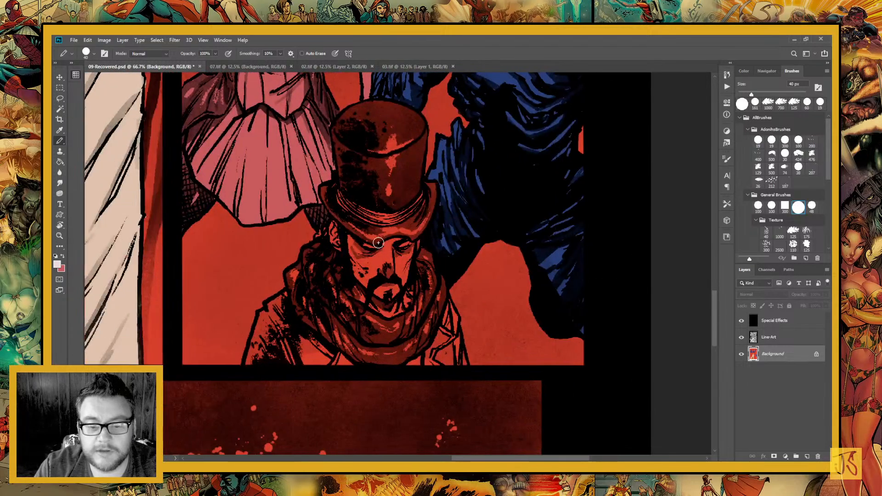
pyautogui.moveTo(363, 244); pyautogui.dragTo(375, 247)
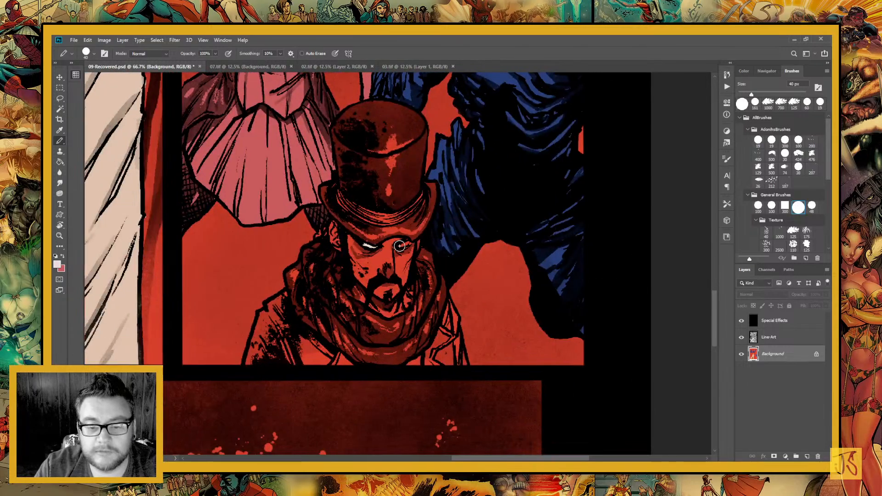
# Paint the hooded woman's visible eye off-white in the large close-up panel at the bottom of the page
pyautogui.scroll(-3, 367, 299)
pyautogui.hscroll(-10, 367, 299)
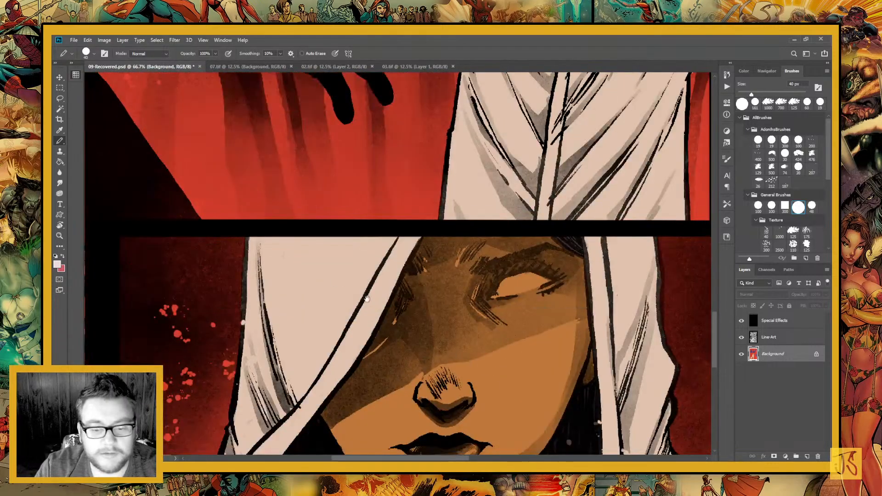
pyautogui.moveTo(456, 339); pyautogui.dragTo(301, 240)
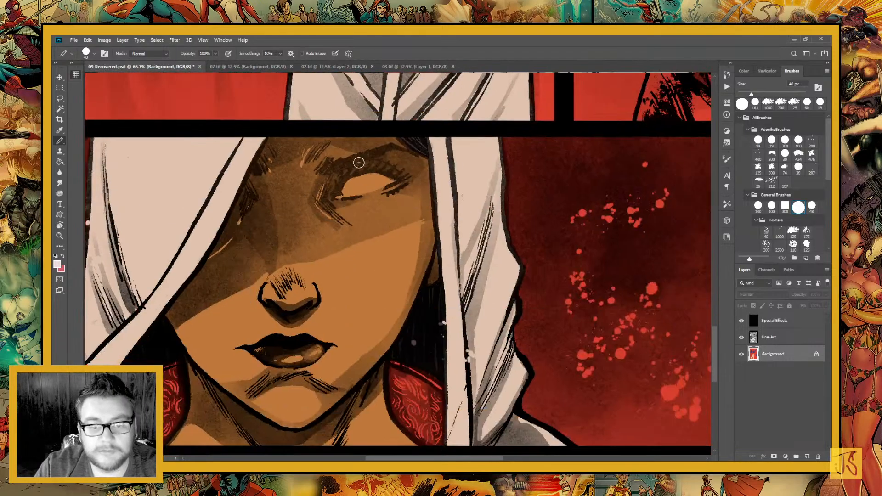
pyautogui.moveTo(351, 179)
pyautogui.mouseDown()
pyautogui.moveTo(393, 180)
pyautogui.moveTo(368, 174)
pyautogui.moveTo(349, 193)
pyautogui.moveTo(387, 185)
pyautogui.moveTo(379, 178)
pyautogui.moveTo(354, 189)
pyautogui.moveTo(374, 186)
pyautogui.mouseUp()
pyautogui.moveTo(368, 302); pyautogui.dragTo(485, 238)
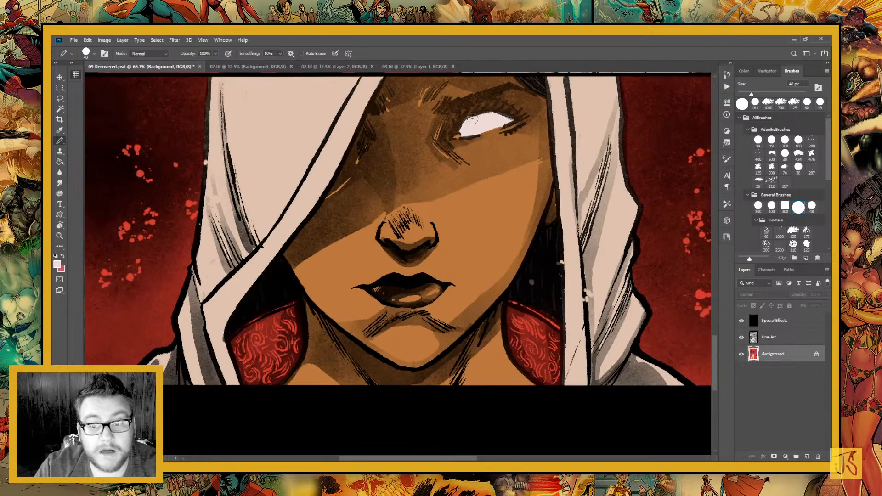
# Paint both eyes of the antlered creature off-white in the panel where it raises its thumb
pyautogui.moveTo(387, 184); pyautogui.dragTo(386, 294)
pyautogui.moveTo(367, 200); pyautogui.dragTo(374, 309)
pyautogui.moveTo(339, 212); pyautogui.dragTo(354, 328)
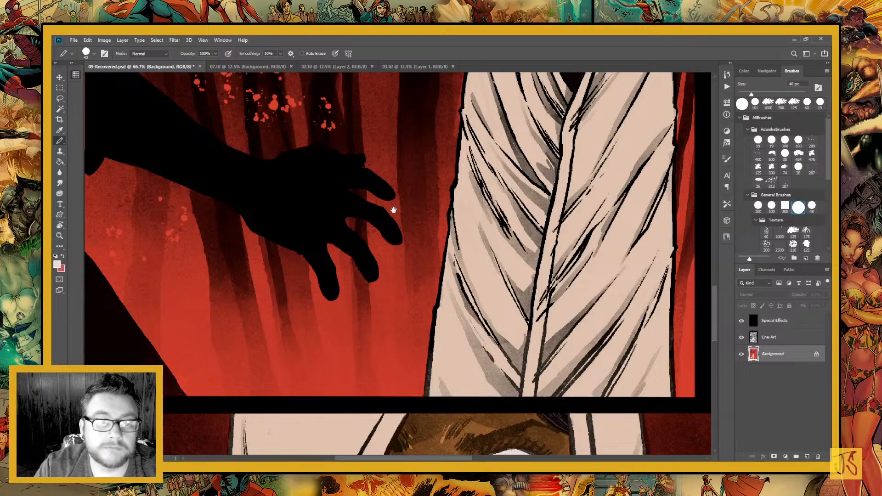
pyautogui.moveTo(367, 175); pyautogui.dragTo(354, 305)
pyautogui.moveTo(342, 184); pyautogui.dragTo(311, 335)
pyautogui.moveTo(410, 244); pyautogui.dragTo(405, 376)
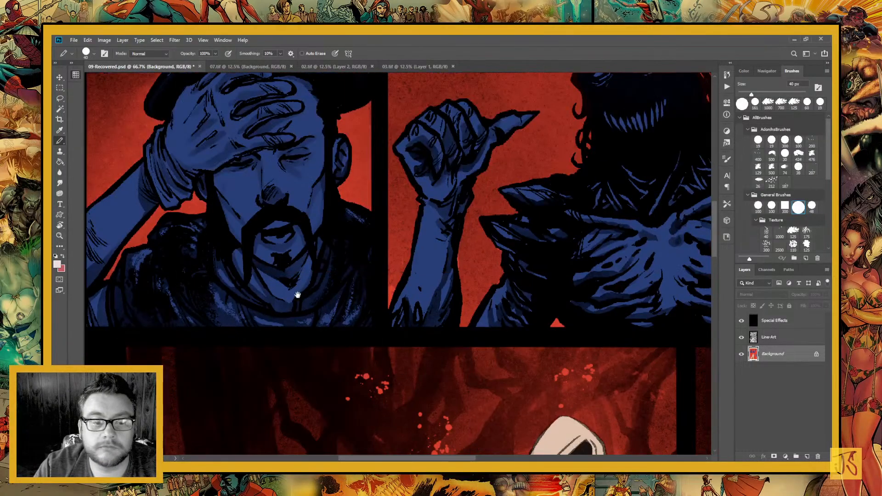
pyautogui.moveTo(298, 295); pyautogui.dragTo(438, 374)
pyautogui.moveTo(436, 269); pyautogui.dragTo(285, 275)
pyautogui.moveTo(420, 230); pyautogui.dragTo(308, 305)
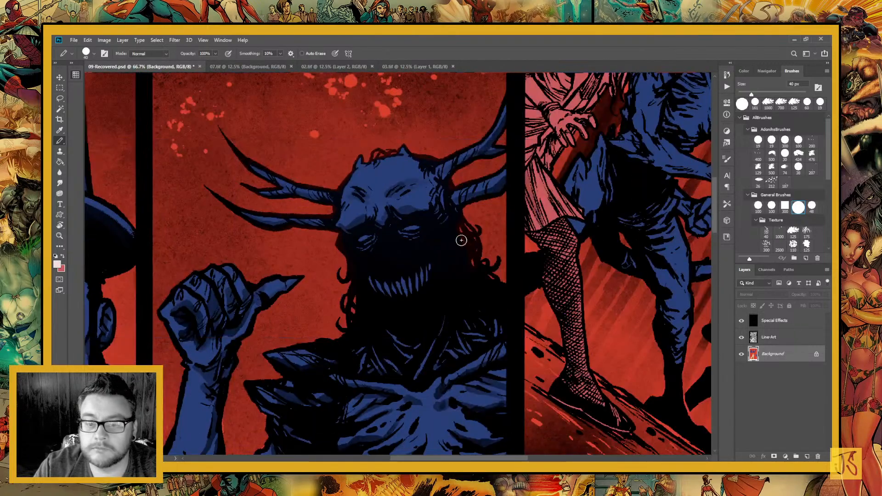
pyautogui.moveTo(405, 235)
pyautogui.mouseDown()
pyautogui.moveTo(417, 229)
pyautogui.moveTo(360, 241)
pyautogui.mouseUp()
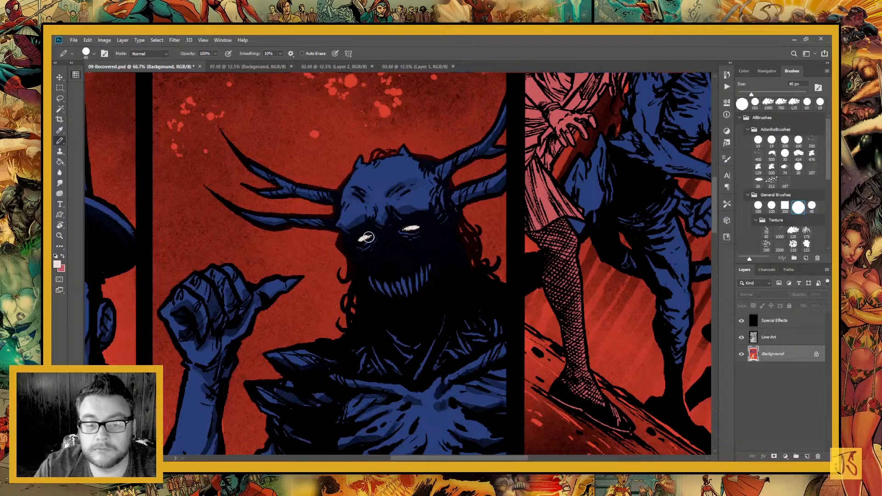
# Paint both eyes of the blue creature crouching beside the pink woman off-white in the upper panel
pyautogui.moveTo(422, 307); pyautogui.dragTo(205, 407)
pyautogui.moveTo(449, 241); pyautogui.dragTo(403, 373)
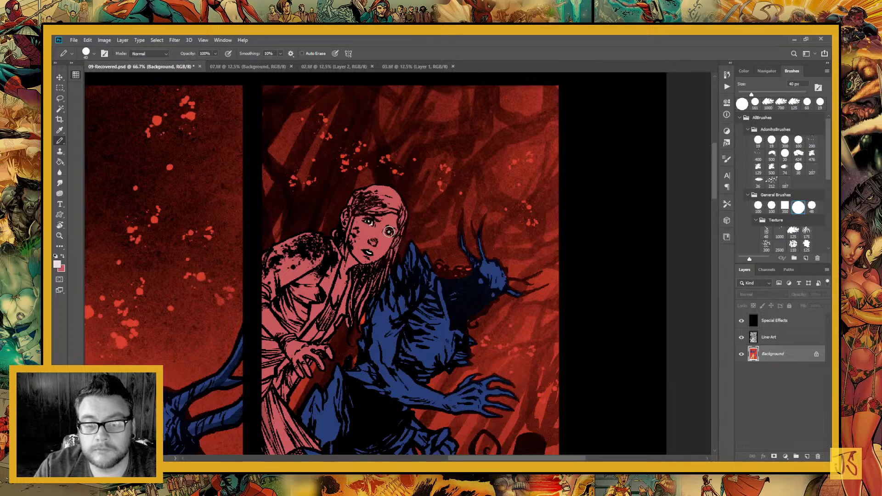
pyautogui.click(480, 280)
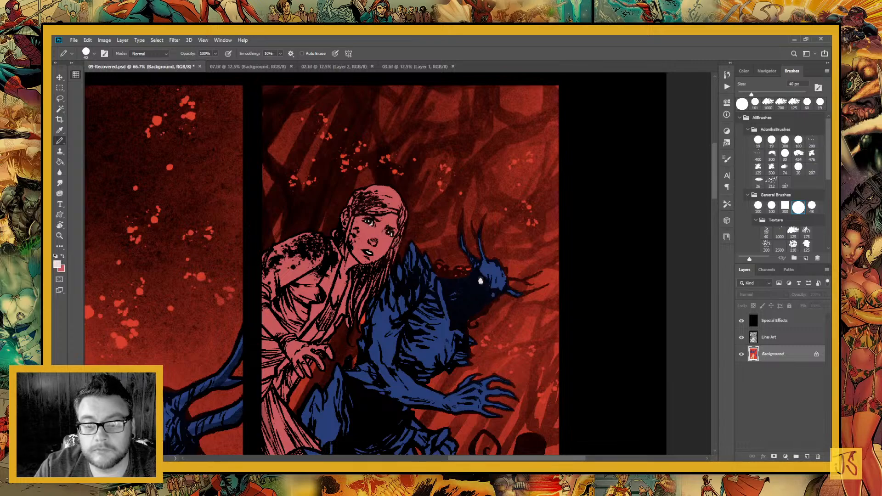
pyautogui.moveTo(429, 384); pyautogui.dragTo(382, 137)
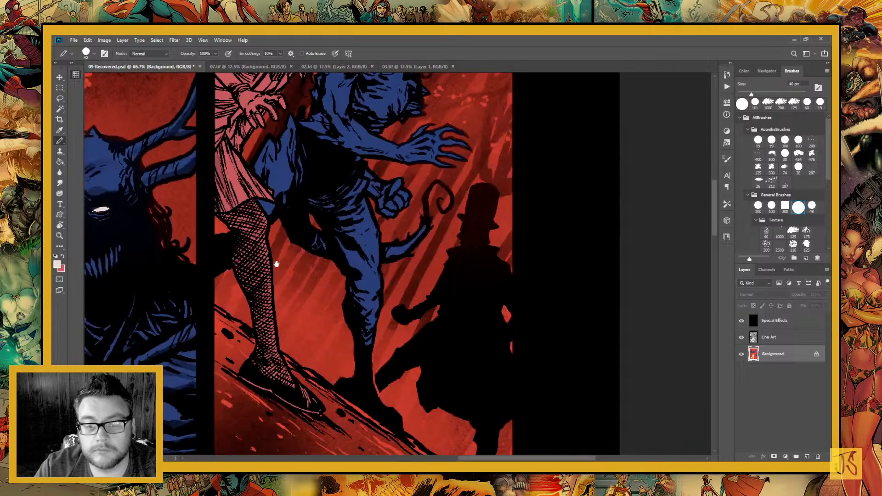
pyautogui.moveTo(309, 170); pyautogui.dragTo(276, 362)
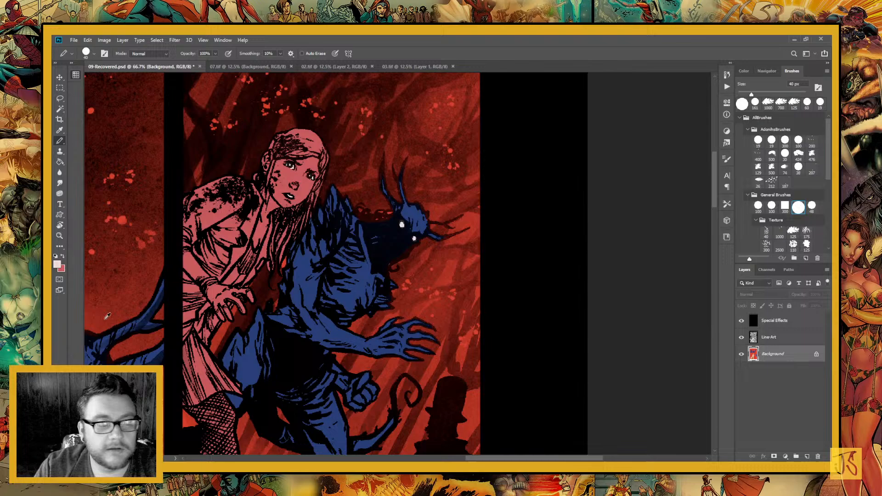
# Sample the crouching creature's blue and paint it over the red strip along the upper edge of its neck
pyautogui.click(60, 236)
pyautogui.moveTo(350, 199); pyautogui.dragTo(409, 291)
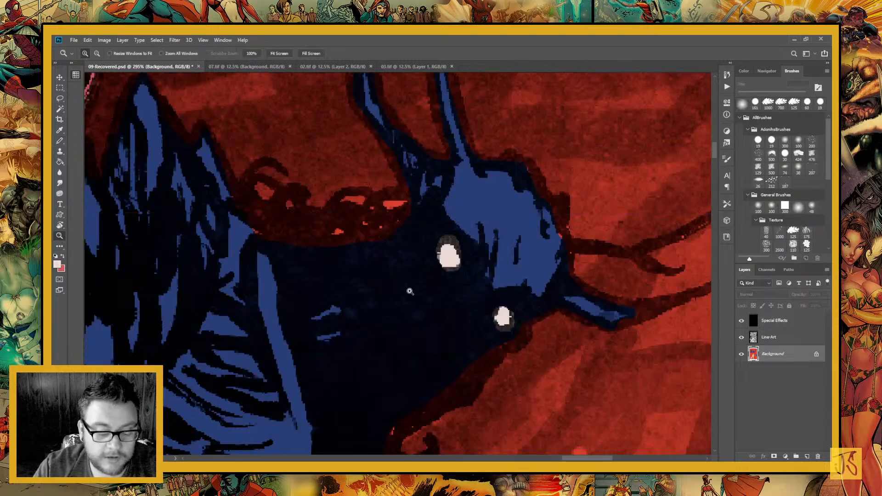
pyautogui.click(59, 130)
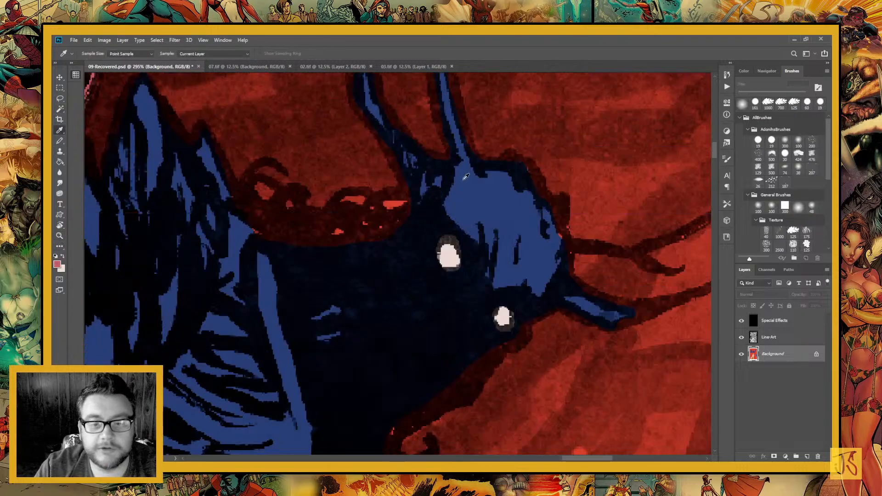
pyautogui.click(459, 212)
pyautogui.press('m')
pyautogui.press('b')
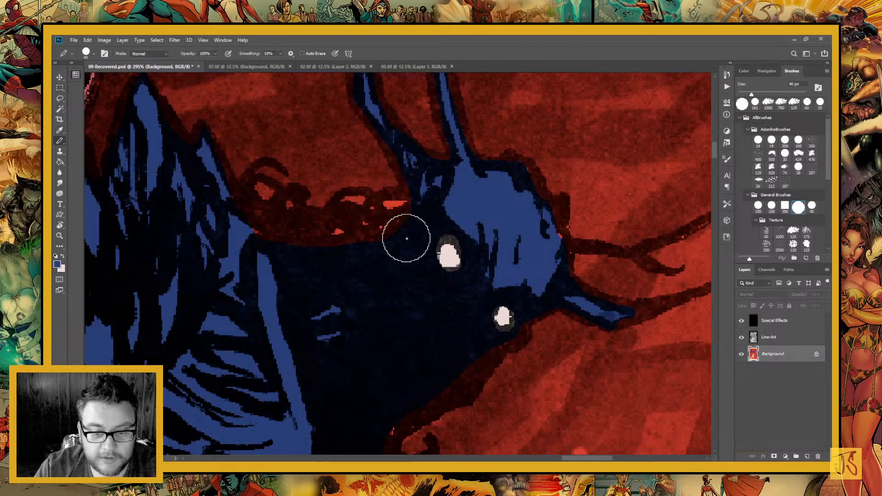
pyautogui.moveTo(272, 236); pyautogui.dragTo(264, 249)
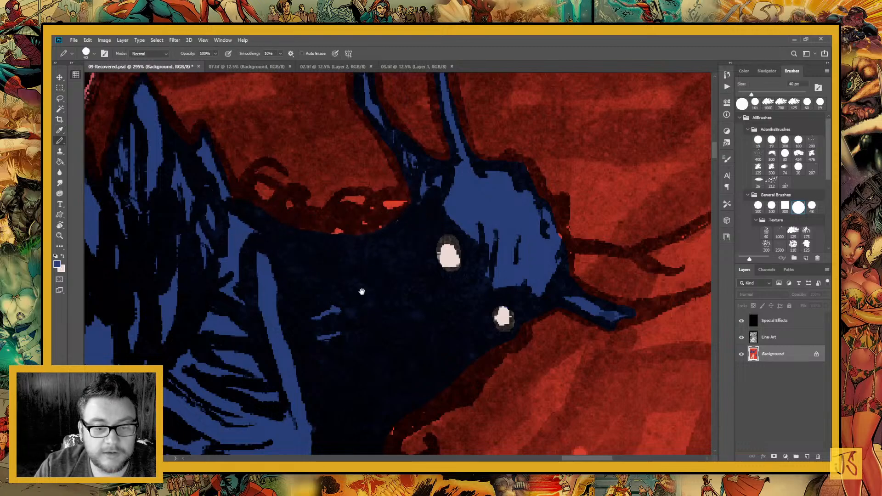
# Reduce the brush to 9 px and paint the curly hair strands along the creature's neck blue
pyautogui.moveTo(361, 291); pyautogui.dragTo(397, 308)
pyautogui.press('[')
pyautogui.press('[')
pyautogui.press('[')
pyautogui.press('[')
pyautogui.press('[')
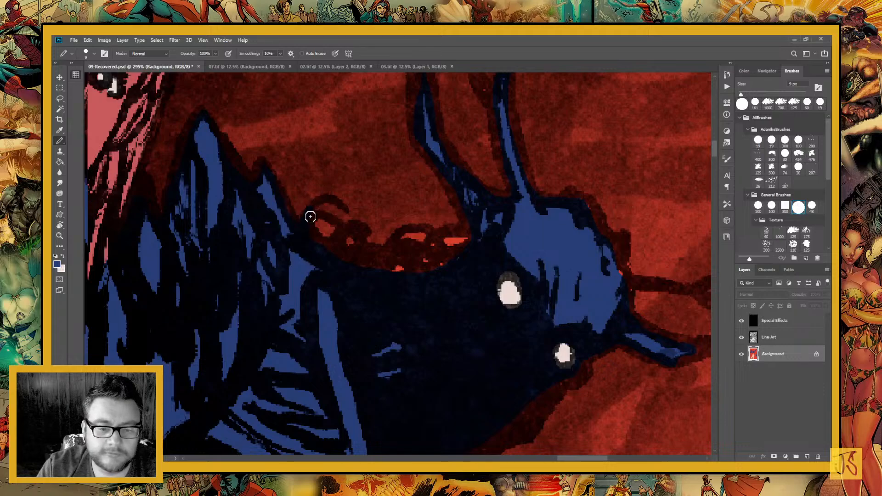
pyautogui.moveTo(310, 217)
pyautogui.mouseDown()
pyautogui.moveTo(338, 267)
pyautogui.moveTo(310, 214)
pyautogui.moveTo(336, 223)
pyautogui.moveTo(322, 255)
pyautogui.moveTo(351, 227)
pyautogui.moveTo(359, 254)
pyautogui.moveTo(335, 249)
pyautogui.moveTo(360, 250)
pyautogui.moveTo(355, 261)
pyautogui.moveTo(372, 263)
pyautogui.moveTo(364, 251)
pyautogui.moveTo(375, 254)
pyautogui.moveTo(418, 283)
pyautogui.moveTo(407, 260)
pyautogui.moveTo(415, 276)
pyautogui.moveTo(391, 259)
pyautogui.moveTo(398, 234)
pyautogui.moveTo(421, 228)
pyautogui.moveTo(430, 234)
pyautogui.moveTo(422, 248)
pyautogui.moveTo(396, 244)
pyautogui.moveTo(435, 270)
pyautogui.moveTo(424, 250)
pyautogui.moveTo(435, 266)
pyautogui.moveTo(426, 249)
pyautogui.moveTo(453, 258)
pyautogui.mouseUp()
pyautogui.moveTo(333, 274); pyautogui.dragTo(220, 253)
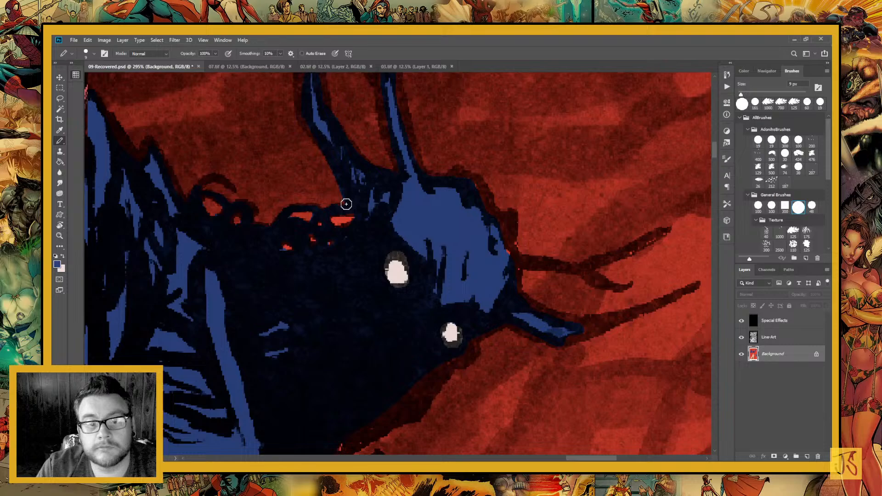
# Fill the creature's upward-pointing antlers, including the small side prong, with the same blue out to their line-art edges
pyautogui.scroll(4, 312, 151)
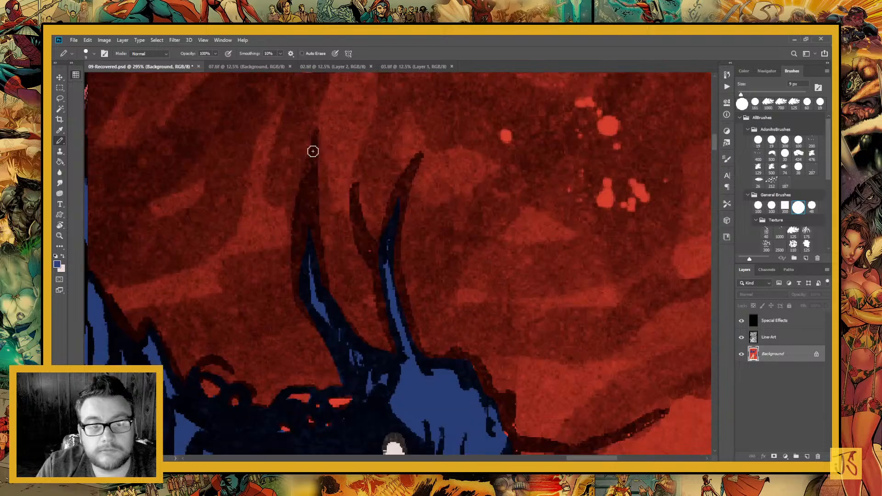
pyautogui.moveTo(316, 133); pyautogui.dragTo(300, 263)
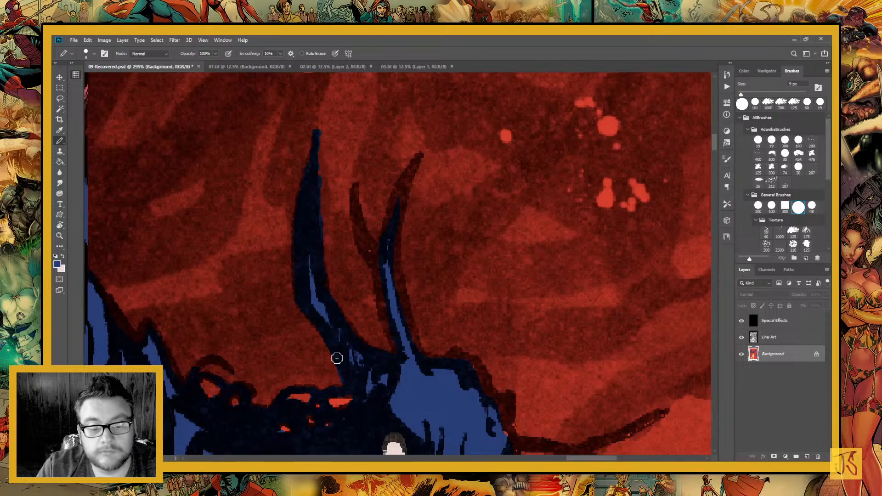
pyautogui.moveTo(335, 357); pyautogui.dragTo(271, 314)
pyautogui.moveTo(290, 142); pyautogui.dragTo(322, 235)
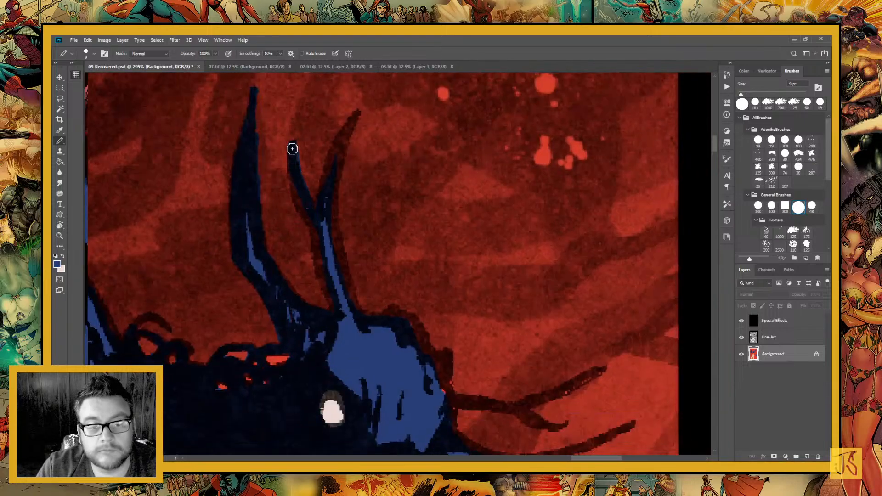
pyautogui.moveTo(293, 149); pyautogui.dragTo(320, 232)
pyautogui.moveTo(296, 180); pyautogui.dragTo(337, 318)
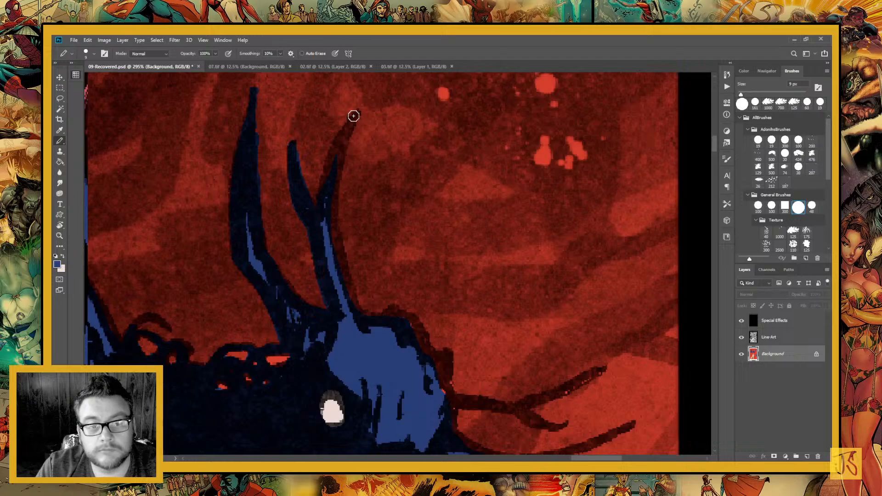
pyautogui.moveTo(352, 115)
pyautogui.mouseDown()
pyautogui.moveTo(316, 264)
pyautogui.moveTo(348, 126)
pyautogui.moveTo(324, 190)
pyautogui.moveTo(332, 157)
pyautogui.moveTo(337, 144)
pyautogui.moveTo(321, 215)
pyautogui.moveTo(346, 136)
pyautogui.moveTo(347, 300)
pyautogui.moveTo(330, 193)
pyautogui.moveTo(351, 303)
pyautogui.mouseUp()
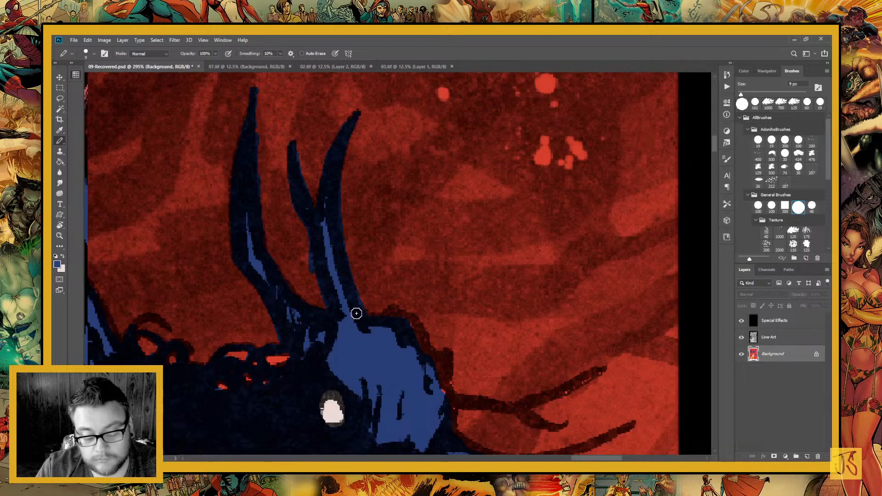
# Paint blue along the creature's head outline, lower jaw edge and the curl beneath its chin
pyautogui.moveTo(377, 351); pyautogui.dragTo(311, 260)
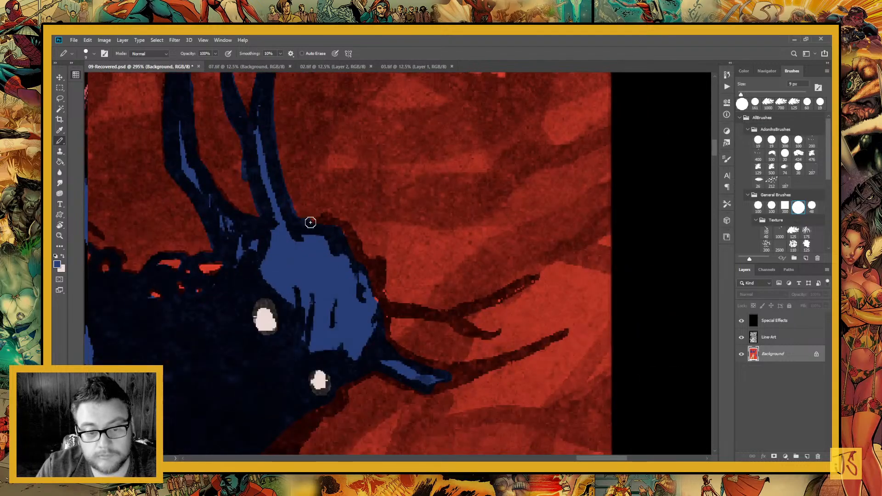
pyautogui.moveTo(380, 349); pyautogui.dragTo(421, 184)
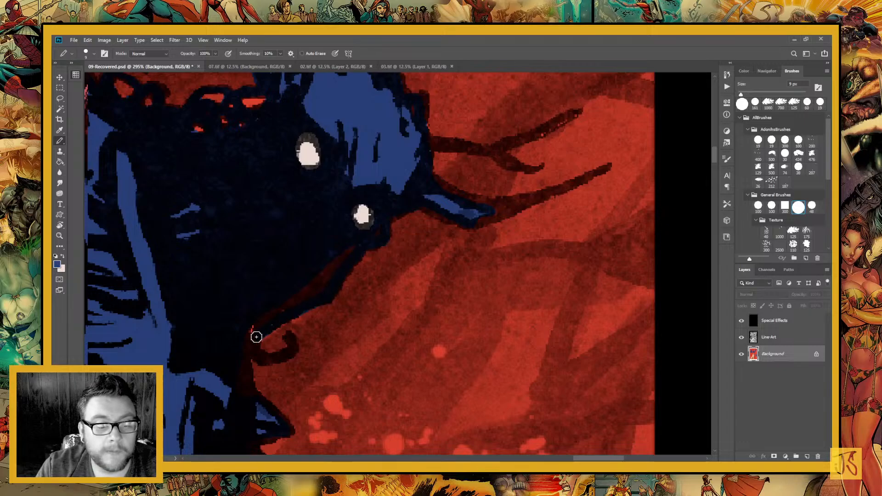
pyautogui.moveTo(293, 337)
pyautogui.mouseDown()
pyautogui.moveTo(288, 356)
pyautogui.moveTo(268, 359)
pyautogui.moveTo(249, 333)
pyautogui.moveTo(264, 320)
pyautogui.mouseUp()
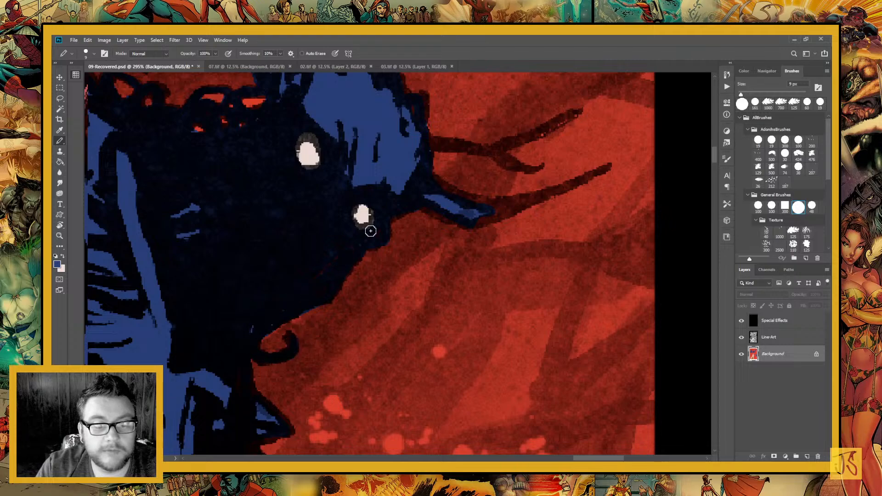
pyautogui.moveTo(366, 226); pyautogui.dragTo(226, 296)
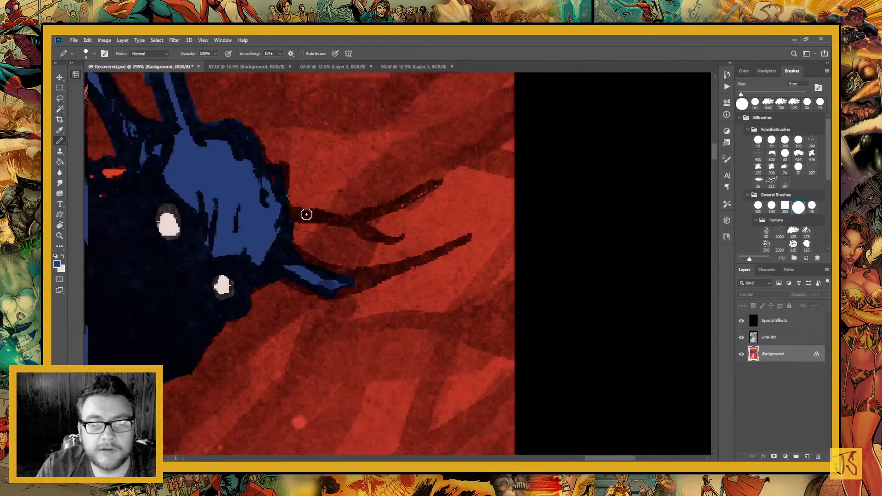
# Paint the creature's two right-pointing antlers, including the forked prongs, and the dark rims around both eyes with the same blue
pyautogui.moveTo(295, 213)
pyautogui.mouseDown()
pyautogui.moveTo(362, 225)
pyautogui.moveTo(382, 238)
pyautogui.moveTo(354, 226)
pyautogui.moveTo(397, 235)
pyautogui.moveTo(355, 221)
pyautogui.moveTo(403, 200)
pyautogui.mouseUp()
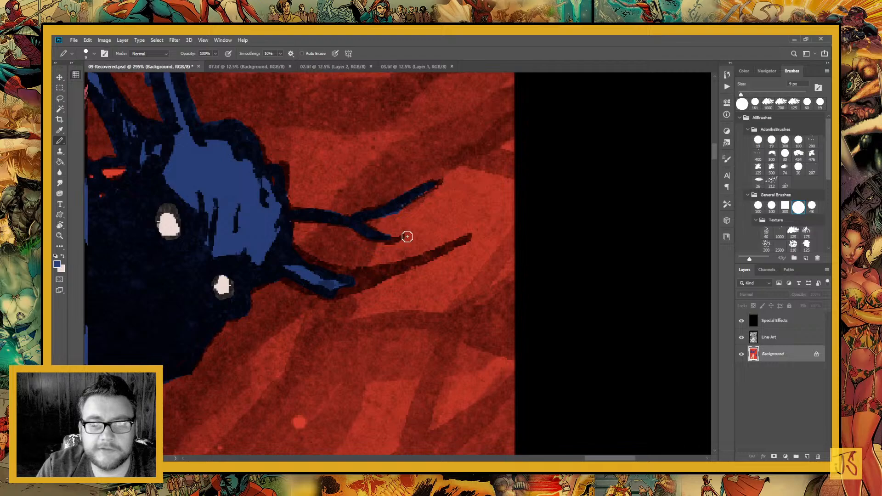
pyautogui.moveTo(299, 253)
pyautogui.mouseDown()
pyautogui.moveTo(287, 274)
pyautogui.moveTo(339, 290)
pyautogui.moveTo(390, 266)
pyautogui.moveTo(350, 274)
pyautogui.moveTo(475, 238)
pyautogui.mouseUp()
pyautogui.moveTo(411, 337); pyautogui.dragTo(475, 344)
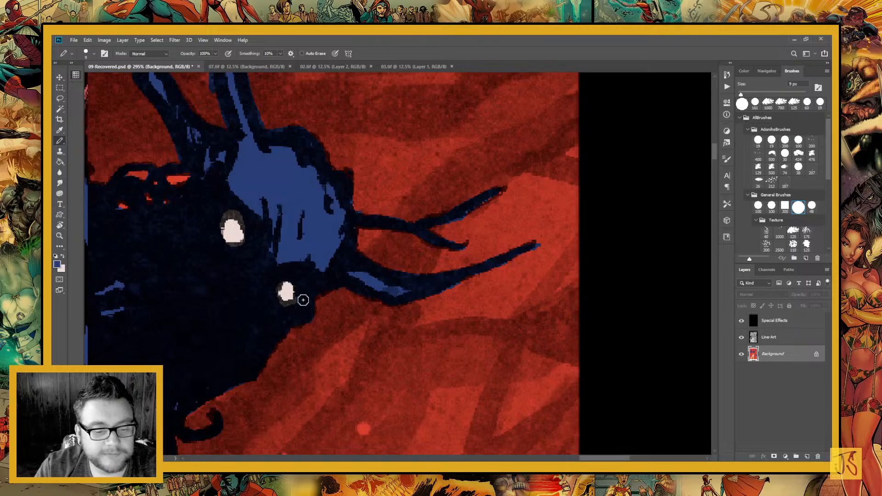
pyautogui.moveTo(222, 243); pyautogui.dragTo(284, 271)
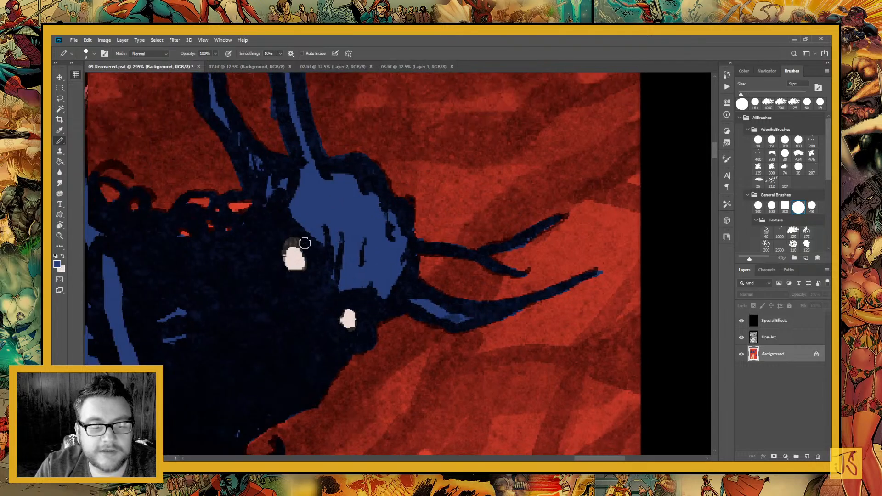
pyautogui.moveTo(298, 239); pyautogui.dragTo(284, 246)
pyautogui.moveTo(267, 295)
pyautogui.mouseDown()
pyautogui.moveTo(360, 317)
pyautogui.moveTo(413, 341)
pyautogui.mouseUp()
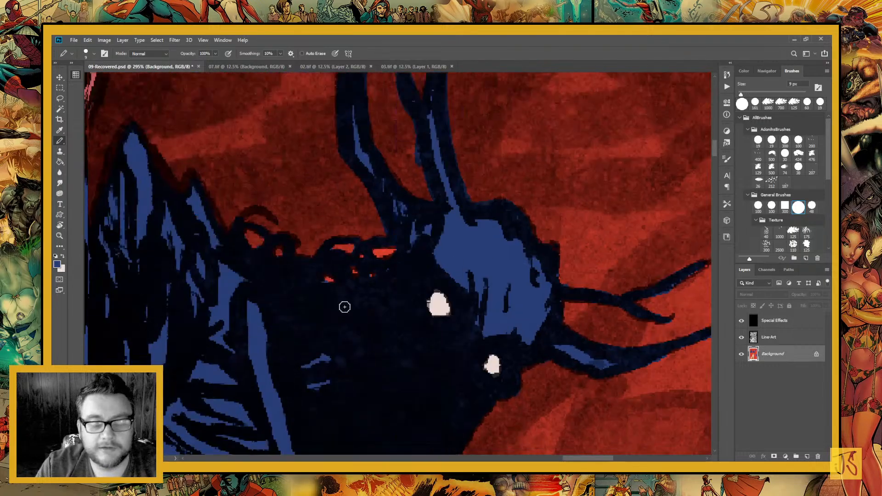
# Lasso the toothed mouth of the antlered creature raising its thumb in the top middle panel
pyautogui.hotkey('ctrl', '-')
pyautogui.hotkey('ctrl', '-')
pyautogui.hotkey('ctrl', '-')
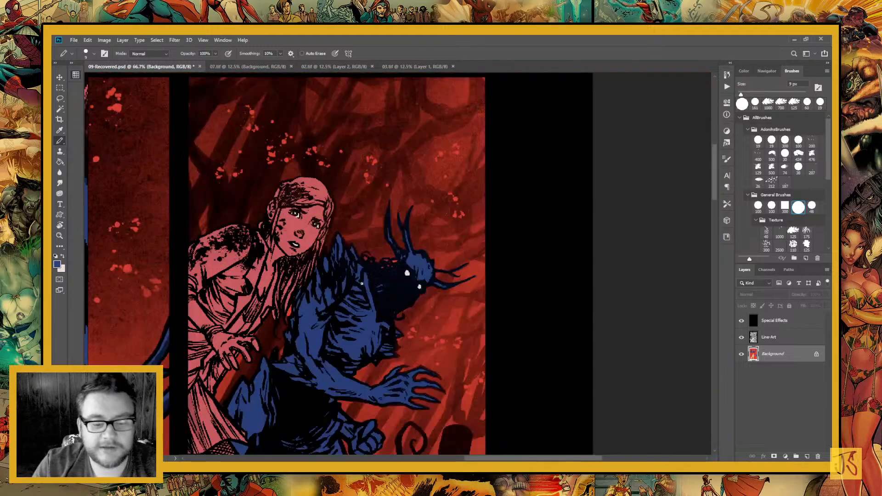
pyautogui.scroll(-5, 362, 283)
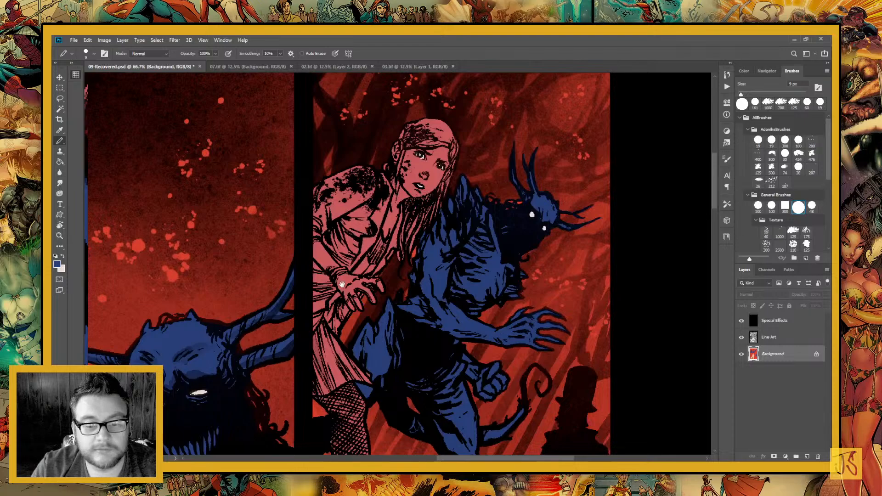
pyautogui.moveTo(342, 284); pyautogui.dragTo(444, 369)
pyautogui.moveTo(347, 327); pyautogui.dragTo(436, 92)
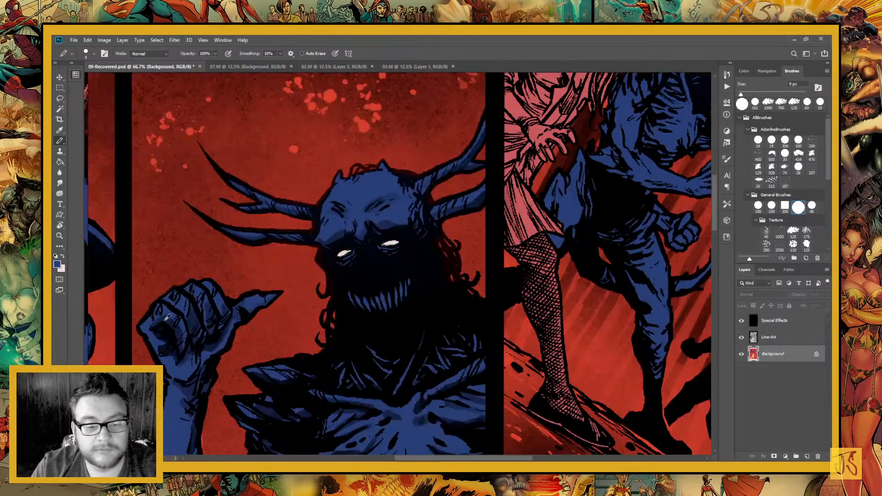
pyautogui.click(60, 97)
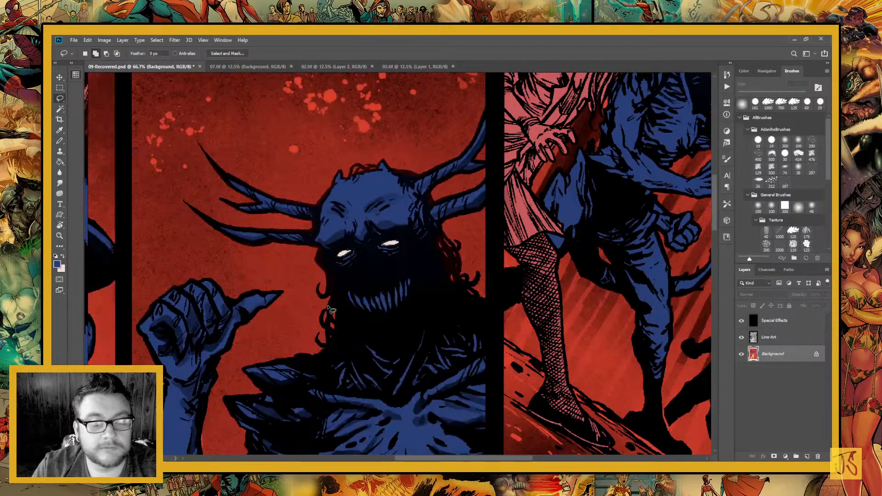
pyautogui.moveTo(344, 287)
pyautogui.mouseDown()
pyautogui.moveTo(352, 315)
pyautogui.moveTo(398, 314)
pyautogui.moveTo(429, 284)
pyautogui.moveTo(405, 271)
pyautogui.mouseUp()
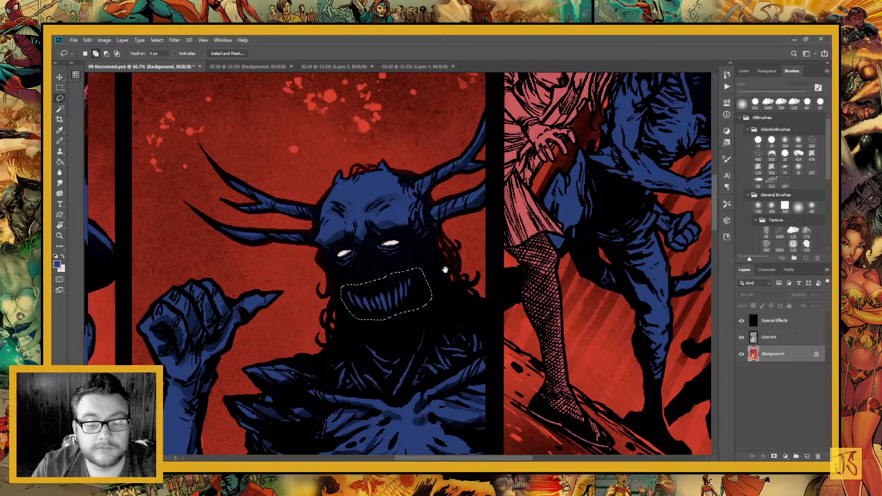
# Add the mouth of the antlered creature beside the pink woman to the lasso selection
pyautogui.moveTo(455, 222); pyautogui.dragTo(250, 318)
pyautogui.moveTo(396, 350)
pyautogui.mouseDown()
pyautogui.moveTo(558, 229)
pyautogui.moveTo(614, 231)
pyautogui.mouseUp()
pyautogui.moveTo(351, 335); pyautogui.dragTo(530, 373)
pyautogui.moveTo(366, 266)
pyautogui.mouseDown()
pyautogui.moveTo(530, 347)
pyautogui.moveTo(530, 360)
pyautogui.mouseUp()
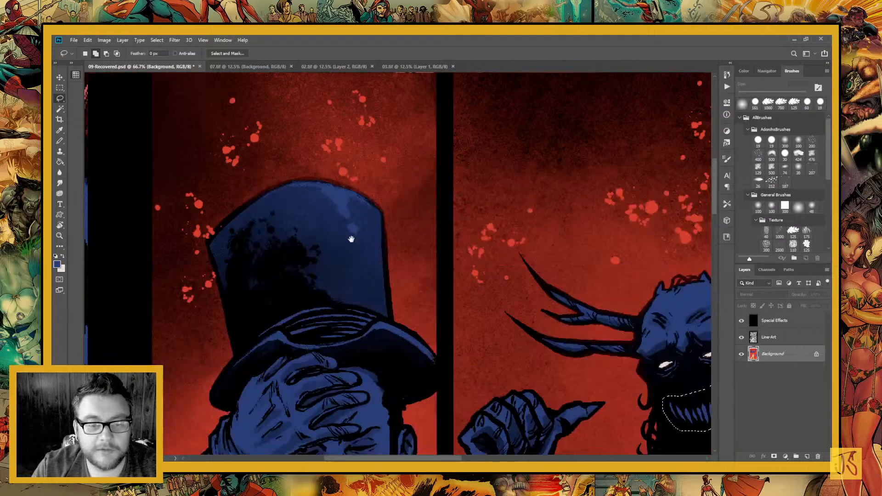
pyautogui.moveTo(352, 239)
pyautogui.mouseDown()
pyautogui.moveTo(390, 384)
pyautogui.moveTo(362, 191)
pyautogui.moveTo(391, 81)
pyautogui.mouseUp()
pyautogui.moveTo(293, 317); pyautogui.dragTo(310, 143)
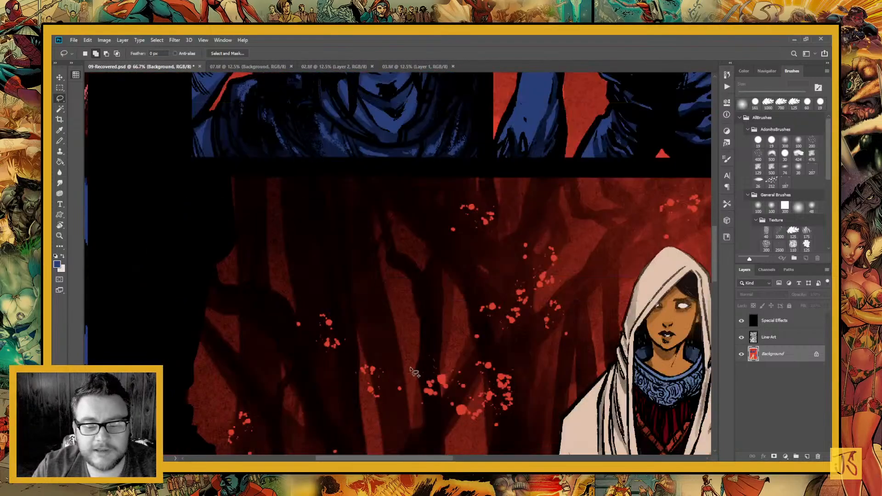
pyautogui.moveTo(427, 354); pyautogui.dragTo(360, 208)
pyautogui.moveTo(528, 178); pyautogui.dragTo(282, 277)
pyautogui.moveTo(461, 282); pyautogui.dragTo(245, 258)
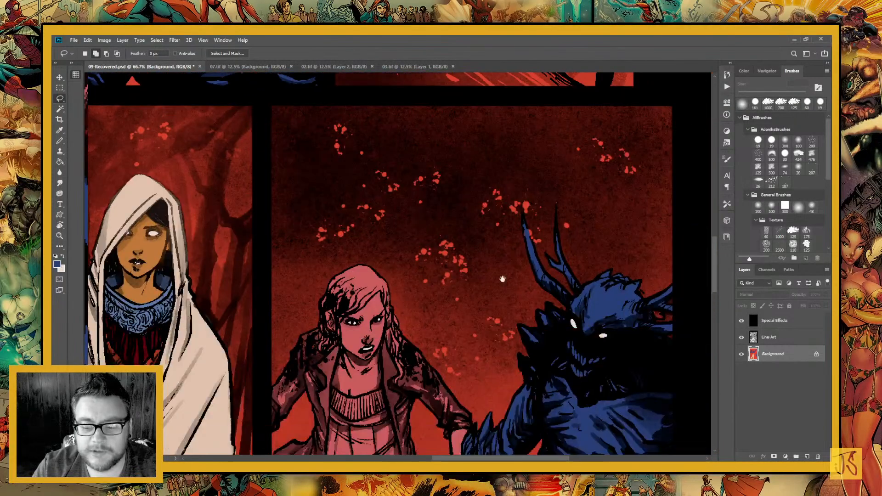
pyautogui.moveTo(502, 278); pyautogui.dragTo(360, 238)
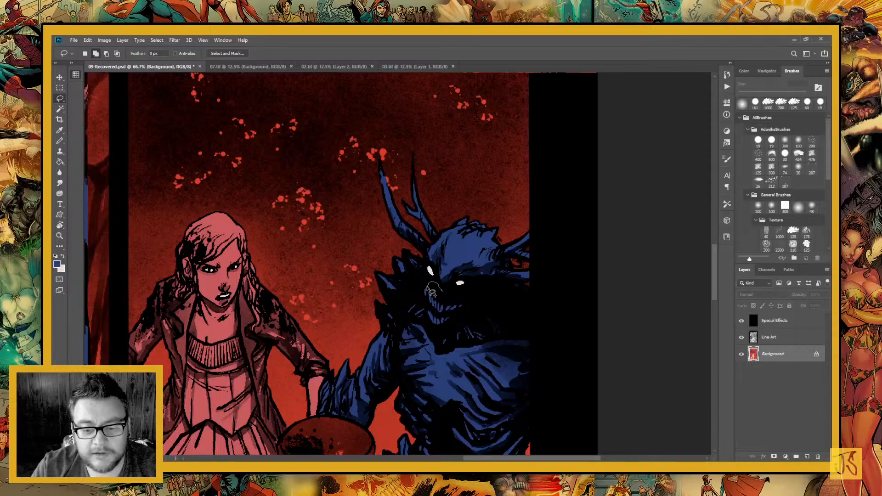
pyautogui.moveTo(431, 315)
pyautogui.mouseDown()
pyautogui.moveTo(451, 327)
pyautogui.moveTo(466, 307)
pyautogui.moveTo(457, 297)
pyautogui.mouseUp()
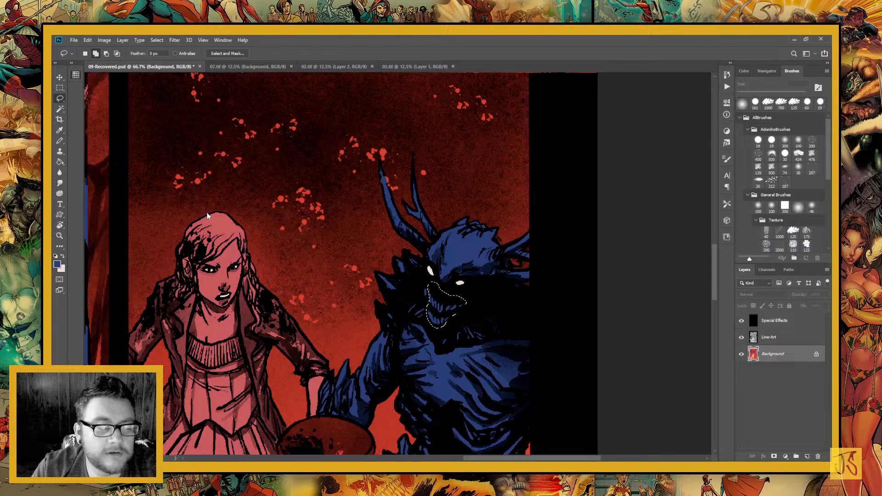
# Switch to the 03.tif page and sample the yellow of the glowing-eyed creature's teeth
pyautogui.click(321, 67)
pyautogui.click(60, 130)
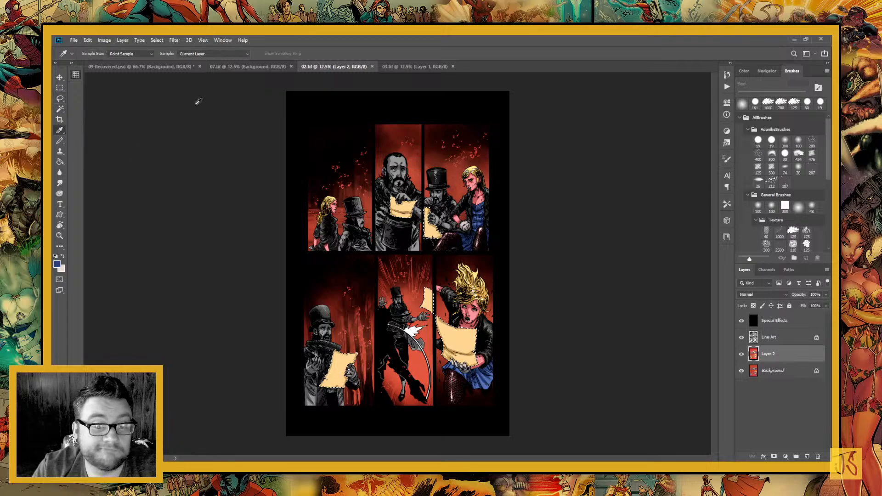
pyautogui.click(413, 67)
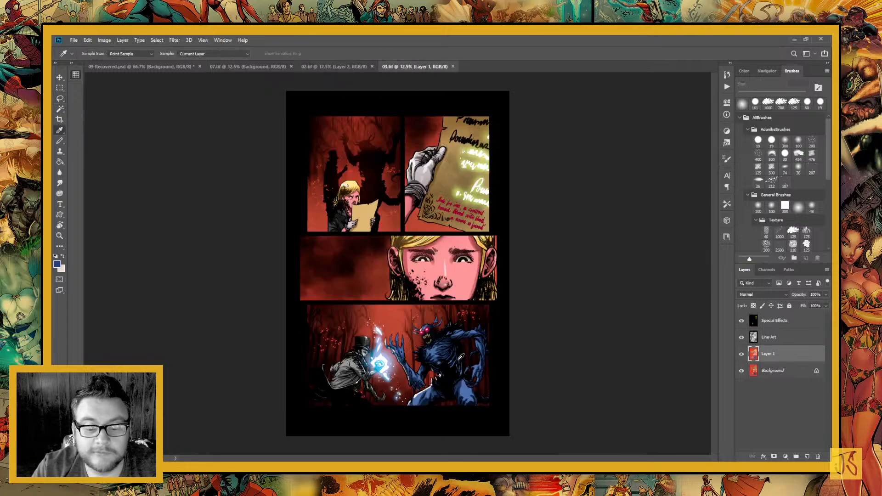
pyautogui.click(59, 236)
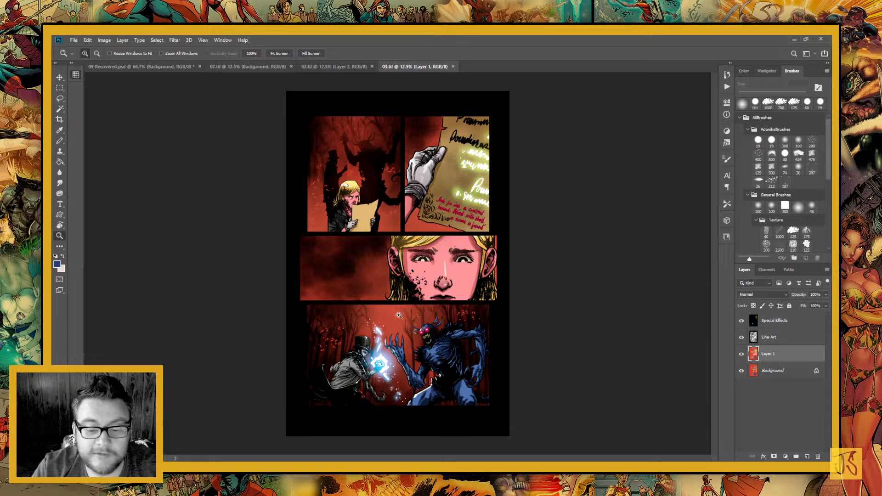
pyautogui.moveTo(399, 315); pyautogui.dragTo(498, 381)
pyautogui.press('i')
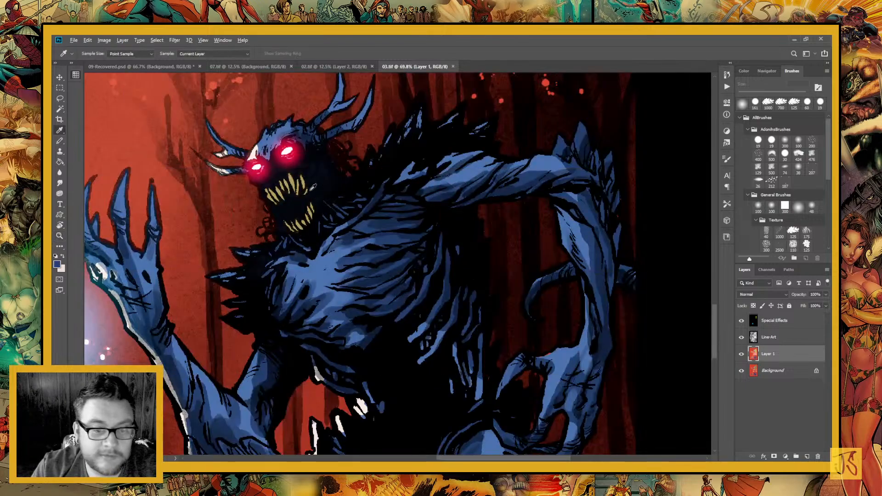
# Return to 09-Recovered.psd, fill the blue teeth in both selected mouths with the sampled yellow, and deselect
pyautogui.click(247, 67)
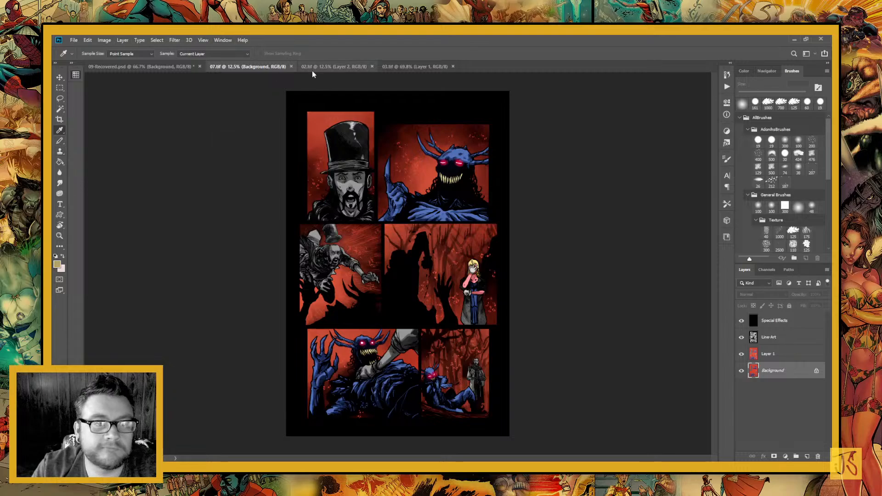
pyautogui.click(185, 68)
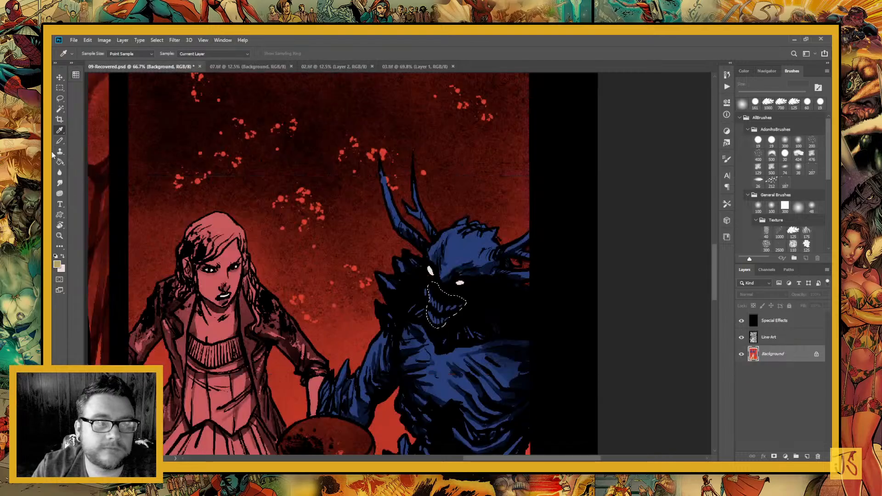
pyautogui.click(60, 141)
pyautogui.press('g')
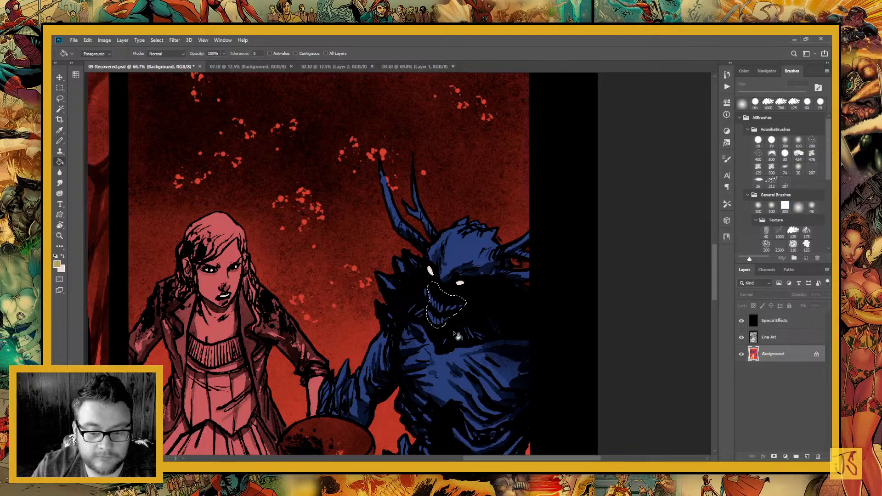
pyautogui.click(439, 307)
pyautogui.hotkey('ctrl', 'd')
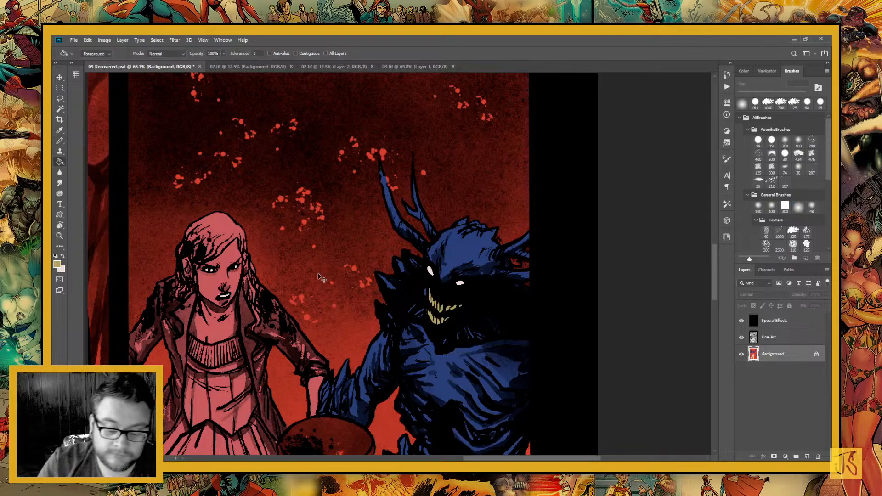
# Go back to the 03.tif page, sample a dark gray for the top-hatted man, and activate the Background layer
pyautogui.hotkey('ctrl', '0')
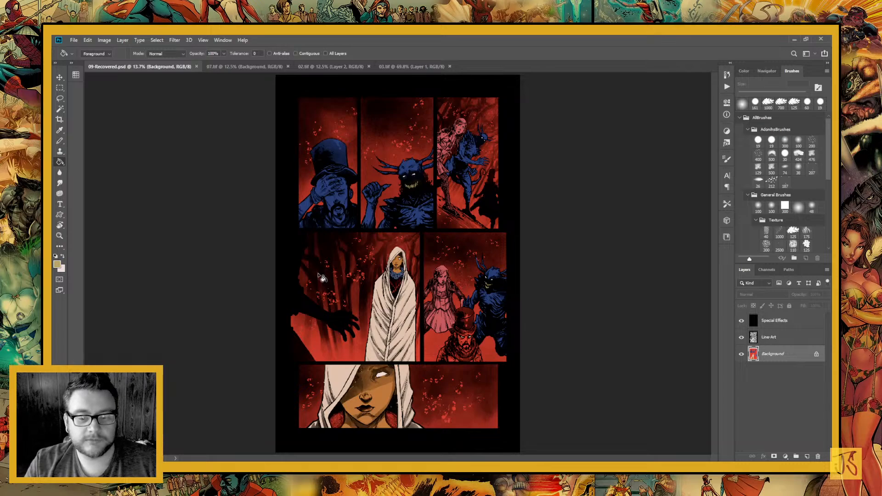
pyautogui.press('l')
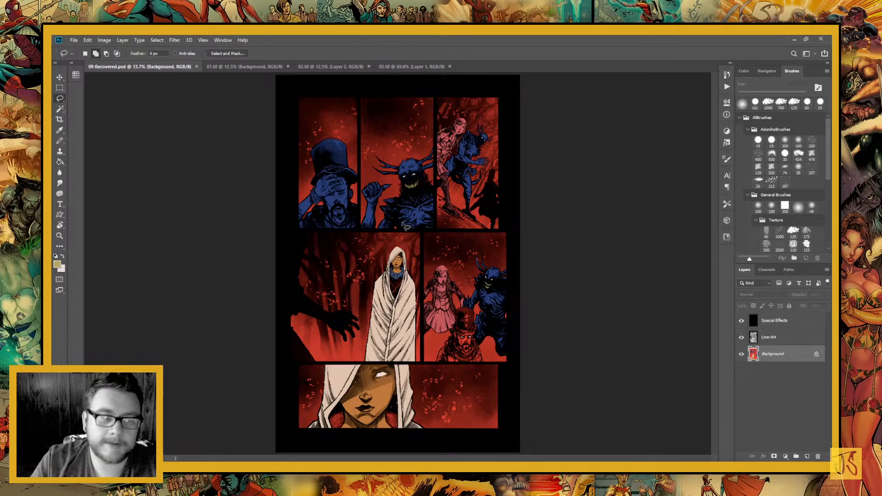
pyautogui.press('i')
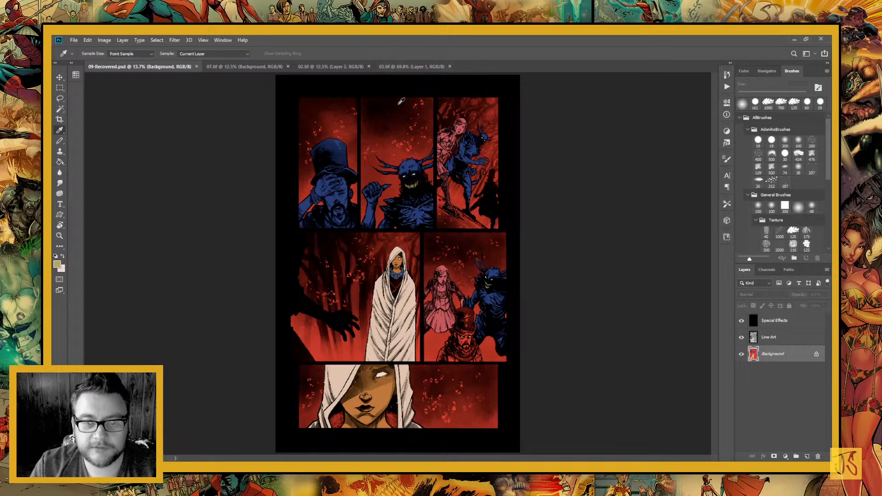
pyautogui.click(404, 67)
pyautogui.hotkey('ctrl', '0')
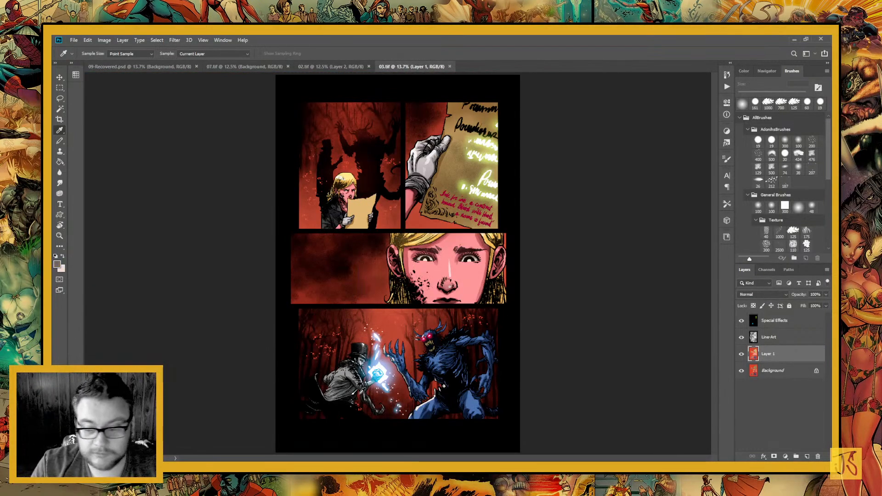
pyautogui.click(772, 372)
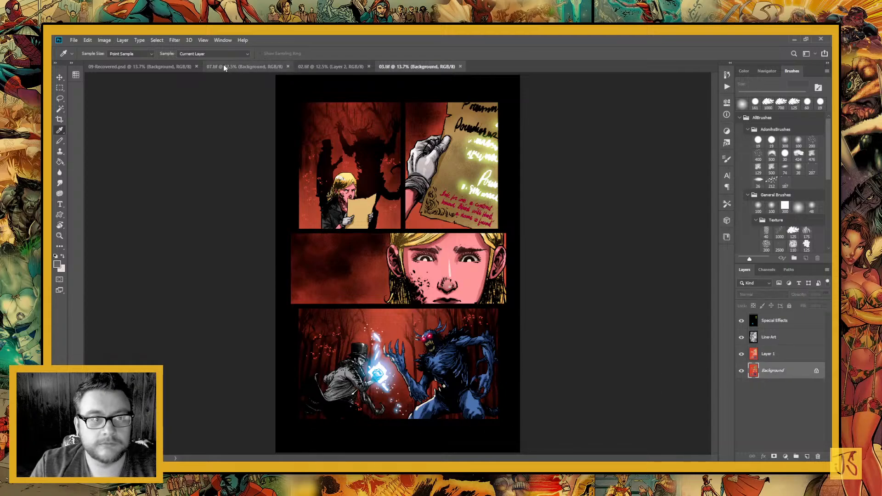
# In 09-Recovered.psd, lasso the top-hatted man in the first panel, fill his blue areas with the dark gray, and deselect
pyautogui.click(138, 64)
pyautogui.press('l')
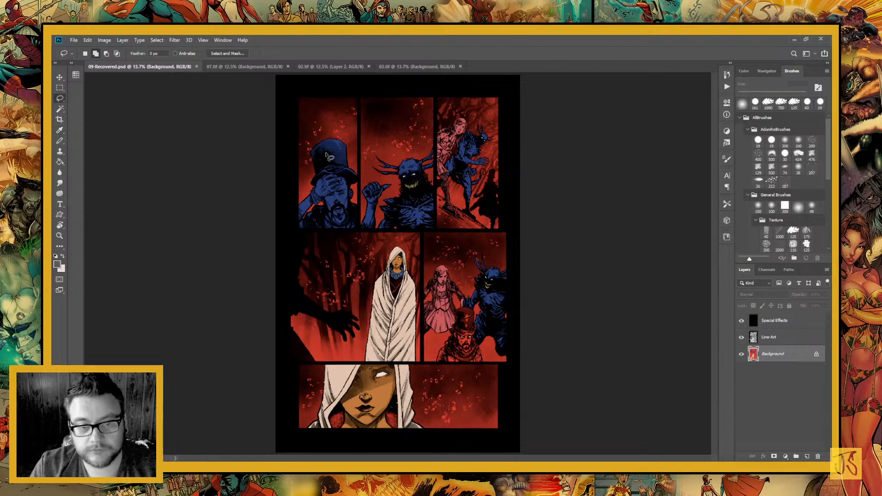
pyautogui.moveTo(321, 127)
pyautogui.mouseDown()
pyautogui.moveTo(279, 226)
pyautogui.moveTo(342, 242)
pyautogui.moveTo(356, 239)
pyautogui.moveTo(363, 197)
pyautogui.moveTo(337, 123)
pyautogui.mouseUp()
pyautogui.press('g')
pyautogui.click(342, 215)
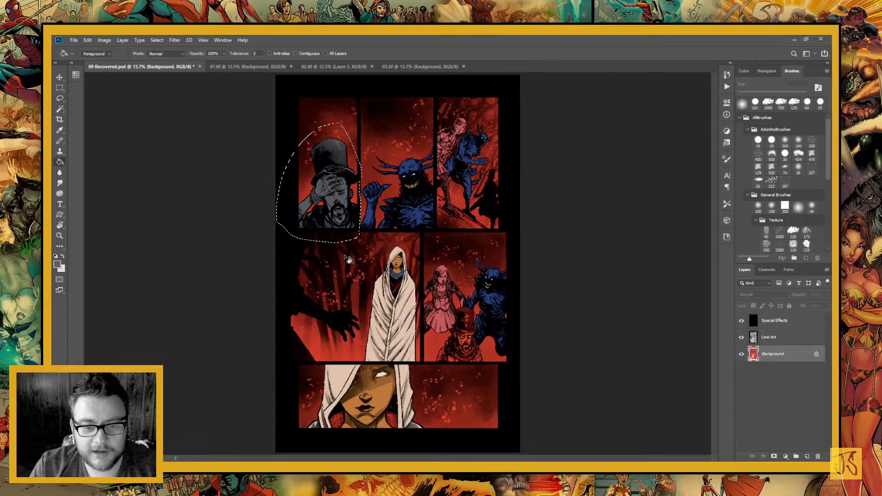
pyautogui.hotkey('ctrl', 'd')
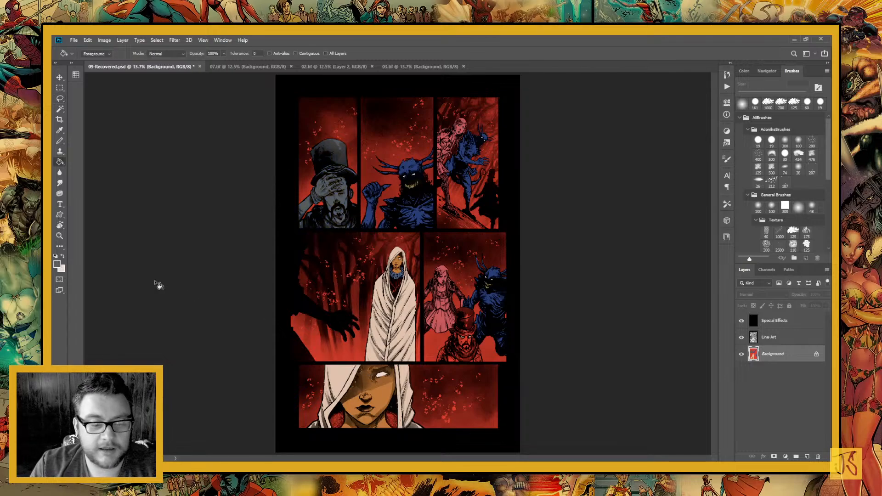
# Lasso the top-hatted man below the pink woman and creature, and fill his red areas with the same dark gray
pyautogui.click(60, 235)
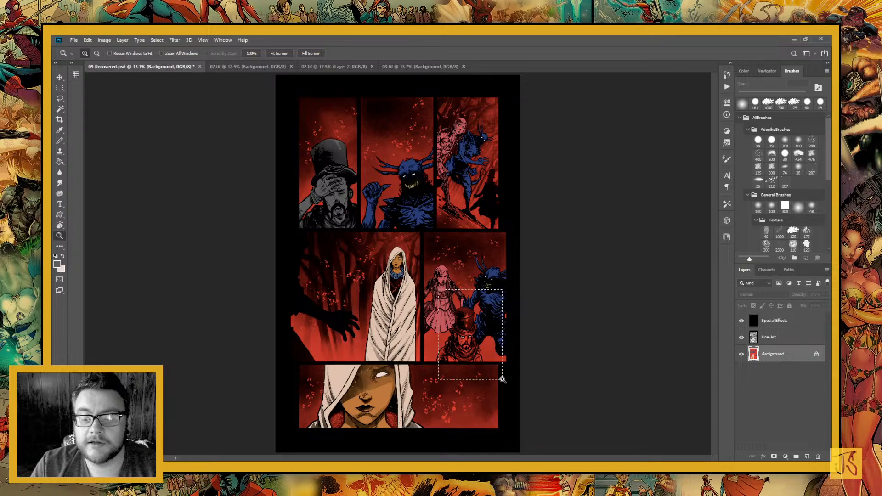
pyautogui.click(497, 369)
pyautogui.press('l')
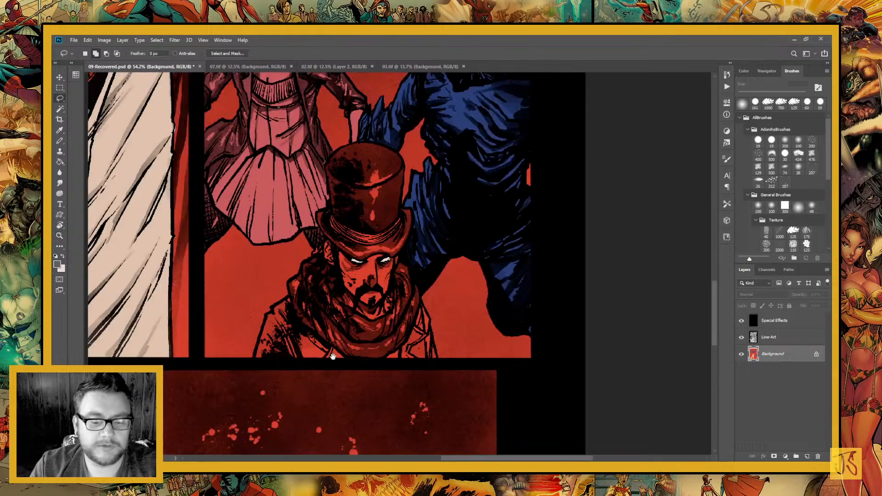
pyautogui.moveTo(333, 356); pyautogui.dragTo(383, 289)
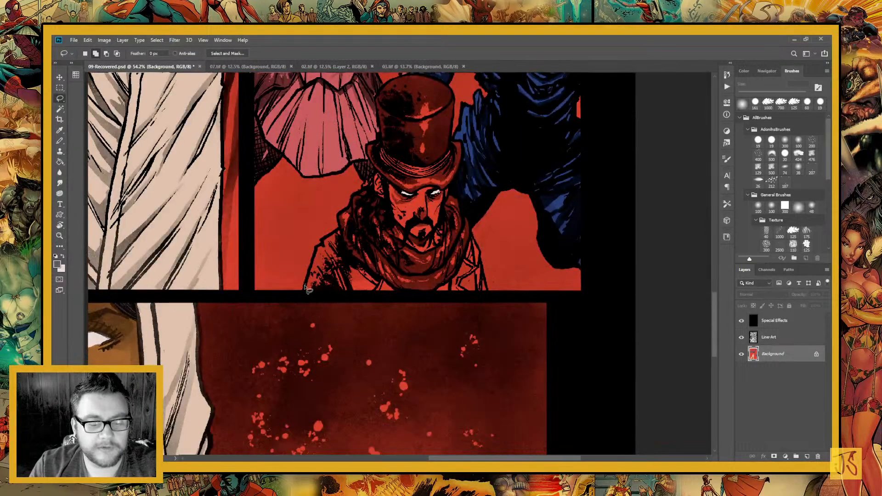
pyautogui.moveTo(305, 288)
pyautogui.mouseDown()
pyautogui.moveTo(386, 306)
pyautogui.moveTo(505, 287)
pyautogui.moveTo(488, 295)
pyautogui.moveTo(471, 234)
pyautogui.moveTo(468, 137)
pyautogui.moveTo(452, 139)
pyautogui.moveTo(454, 96)
pyautogui.moveTo(409, 41)
pyautogui.moveTo(392, 35)
pyautogui.moveTo(391, 159)
pyautogui.moveTo(412, 123)
pyautogui.moveTo(409, 111)
pyautogui.moveTo(385, 122)
pyautogui.moveTo(363, 151)
pyautogui.moveTo(362, 240)
pyautogui.moveTo(367, 225)
pyautogui.moveTo(372, 233)
pyautogui.moveTo(367, 220)
pyautogui.moveTo(321, 297)
pyautogui.mouseUp()
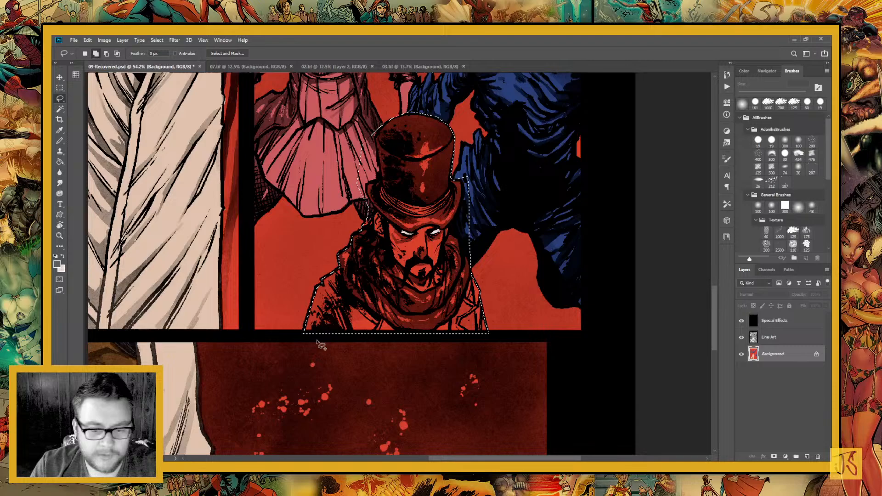
pyautogui.press('g')
pyautogui.click(371, 318)
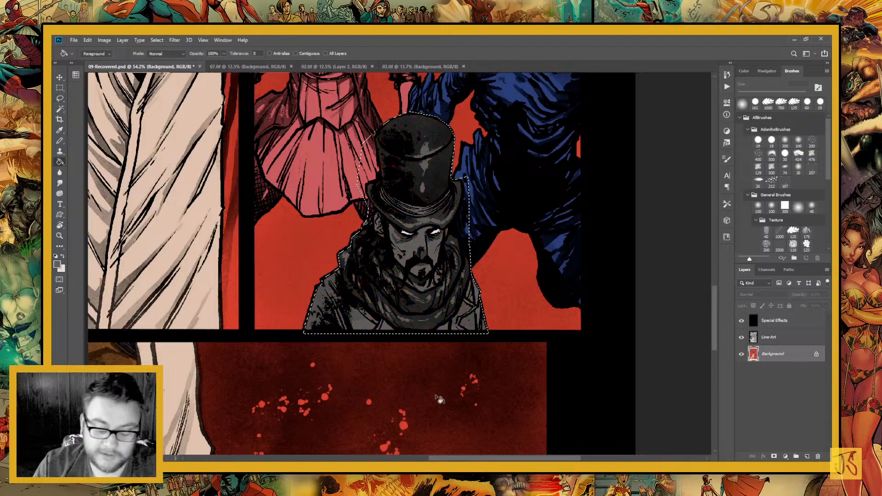
# Clear the selection around the top-hatted man below the pink woman
pyautogui.hotkey('ctrl', '-')
pyautogui.hotkey('ctrl', '-')
pyautogui.hotkey('ctrl', '-')
pyautogui.hotkey('ctrl', '-')
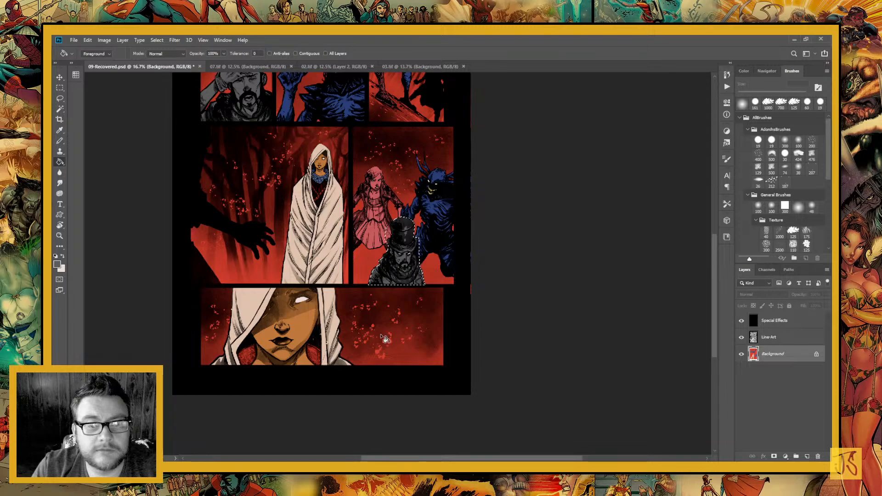
pyautogui.scroll(5, 385, 339)
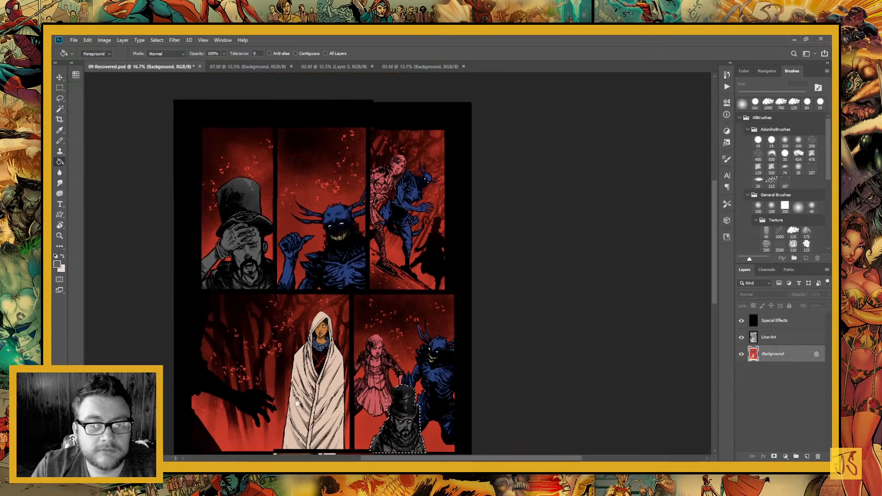
pyautogui.scroll(-4, 299, 321)
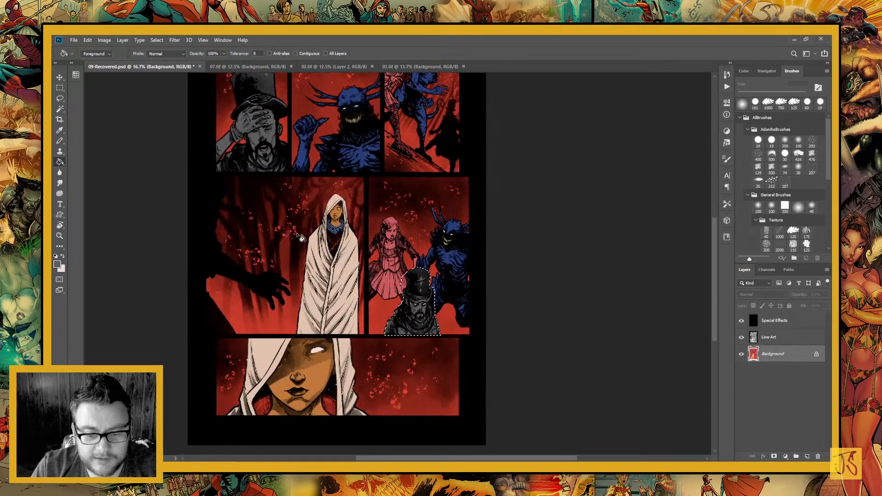
pyautogui.hotkey('ctrl', 'd')
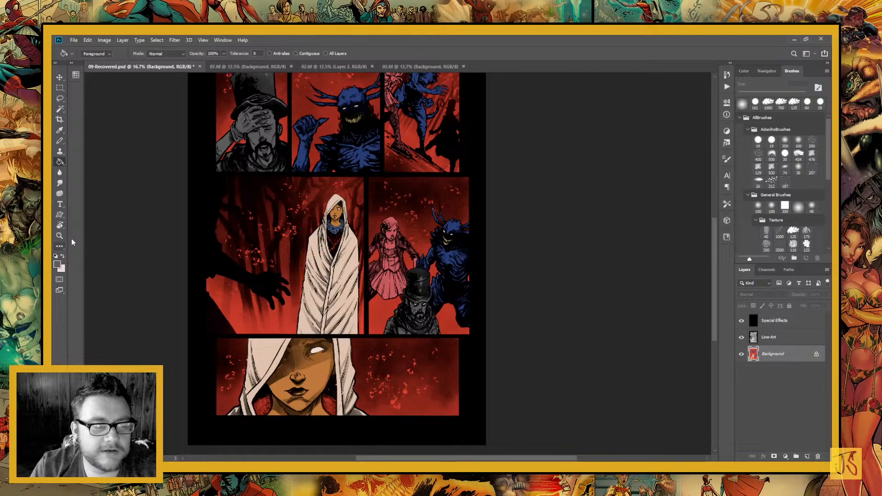
# Switch to 02.tif, clear its selection, and sample the blonde woman's dress blue and hair yellow with the Background layer active
pyautogui.click(61, 236)
pyautogui.moveTo(343, 174); pyautogui.dragTo(310, 267)
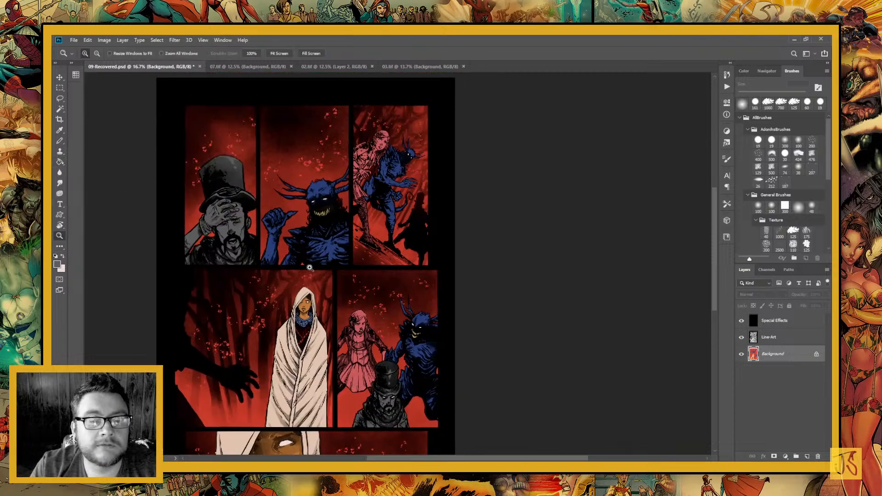
pyautogui.click(324, 67)
pyautogui.press('i')
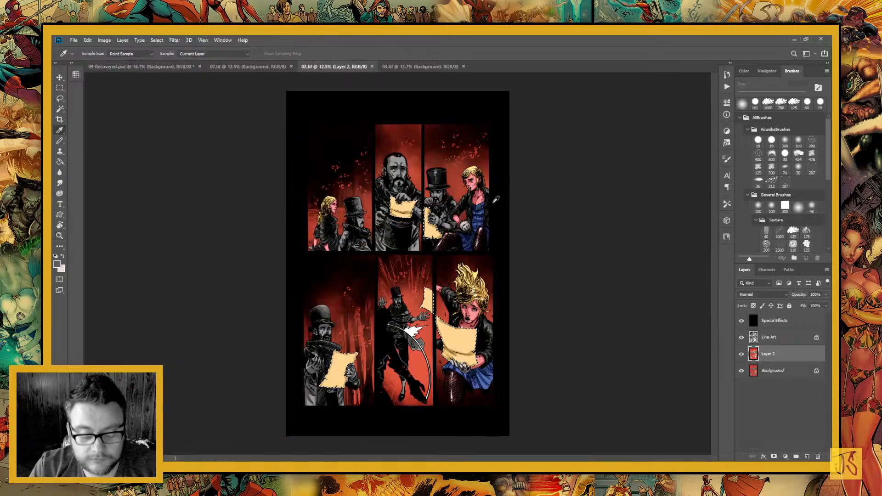
pyautogui.hotkey('ctrl', 'd')
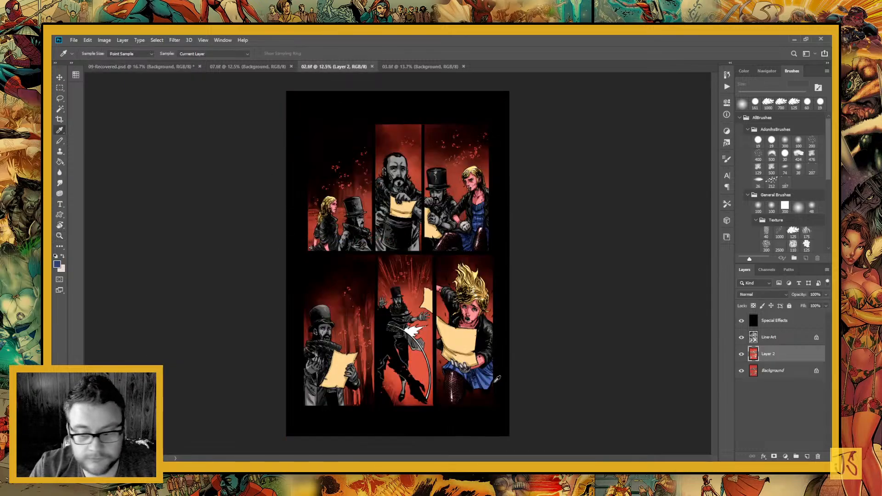
pyautogui.click(772, 371)
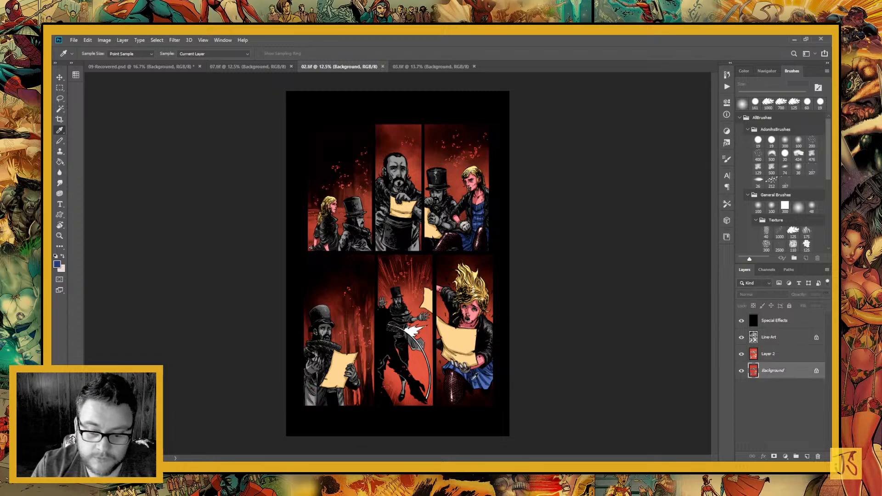
pyautogui.press('x')
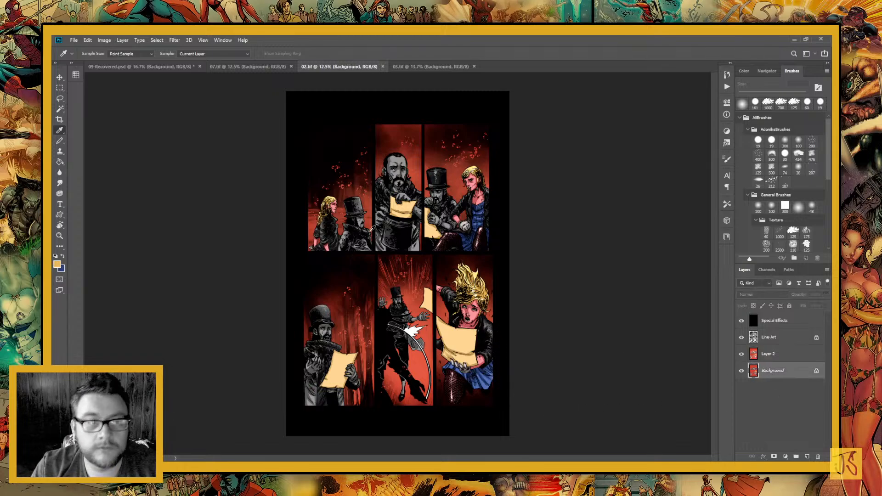
# Return to 09-Recovered.psd and lasso the pink woman's hair in the third panel of the upper row
pyautogui.click(111, 67)
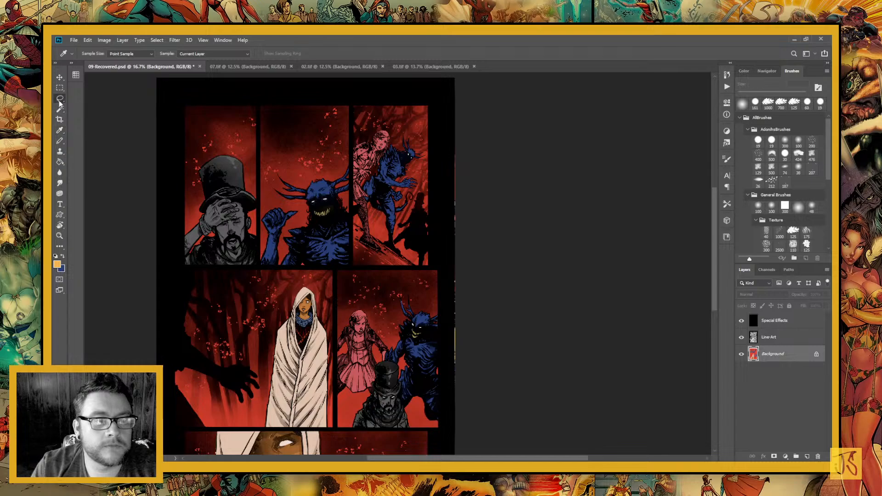
pyautogui.click(59, 98)
pyautogui.click(60, 235)
pyautogui.moveTo(352, 114); pyautogui.dragTo(414, 206)
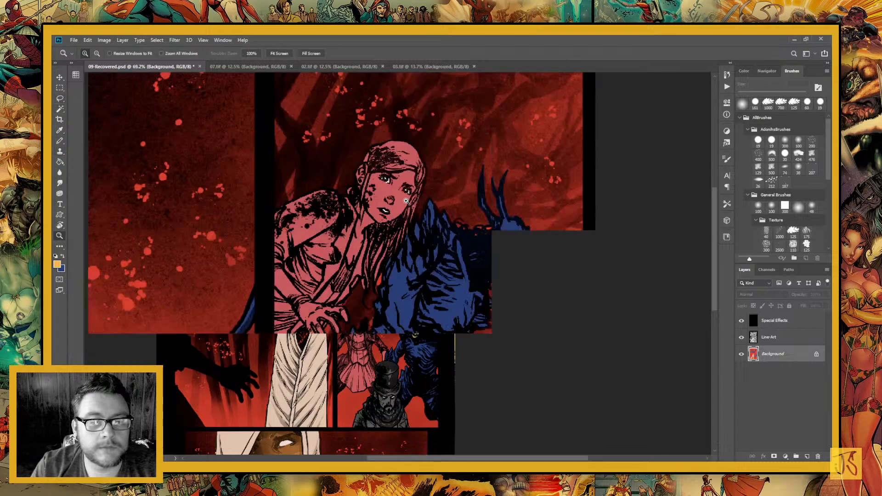
pyautogui.click(61, 98)
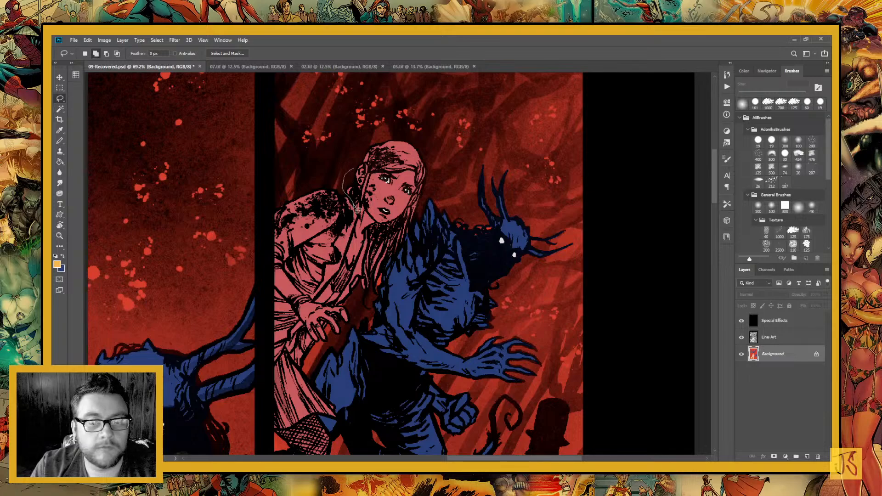
pyautogui.moveTo(355, 207)
pyautogui.mouseDown()
pyautogui.moveTo(361, 225)
pyautogui.moveTo(371, 179)
pyautogui.moveTo(364, 163)
pyautogui.moveTo(376, 174)
pyautogui.moveTo(417, 180)
pyautogui.moveTo(416, 204)
pyautogui.moveTo(372, 239)
pyautogui.moveTo(364, 309)
pyautogui.moveTo(396, 282)
pyautogui.moveTo(440, 176)
pyautogui.moveTo(371, 121)
pyautogui.moveTo(368, 142)
pyautogui.mouseUp()
# Add the pink woman's hair in the panel below to the selection, fill the hair with the sampled yellow, and deselect
pyautogui.moveTo(321, 340); pyautogui.dragTo(389, 98)
pyautogui.moveTo(377, 320); pyautogui.dragTo(395, 115)
pyautogui.moveTo(363, 322); pyautogui.dragTo(331, 338)
pyautogui.moveTo(335, 304)
pyautogui.mouseDown()
pyautogui.moveTo(350, 354)
pyautogui.moveTo(363, 347)
pyautogui.moveTo(367, 324)
pyautogui.moveTo(362, 333)
pyautogui.moveTo(349, 307)
pyautogui.moveTo(360, 302)
pyautogui.moveTo(370, 327)
pyautogui.moveTo(404, 293)
pyautogui.moveTo(417, 324)
pyautogui.moveTo(420, 305)
pyautogui.moveTo(372, 229)
pyautogui.moveTo(331, 262)
pyautogui.mouseUp()
pyautogui.moveTo(408, 340); pyautogui.dragTo(387, 256)
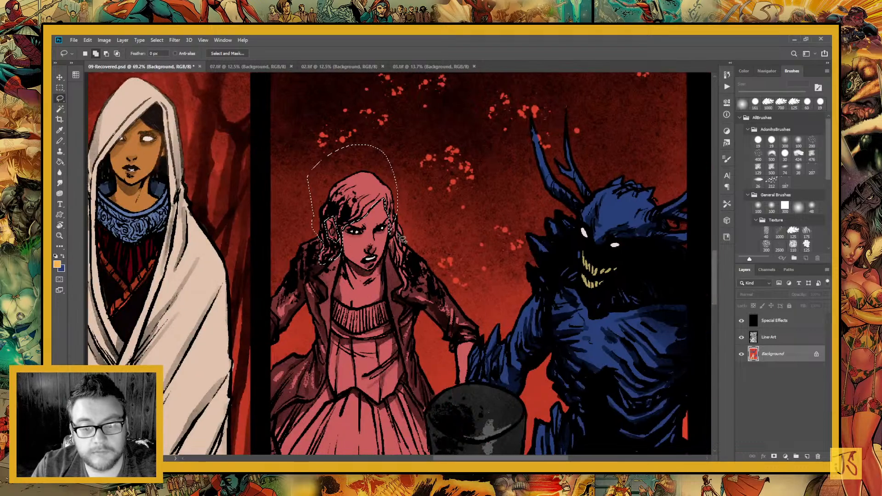
pyautogui.moveTo(400, 226)
pyautogui.mouseDown()
pyautogui.moveTo(392, 251)
pyautogui.moveTo(402, 298)
pyautogui.moveTo(409, 241)
pyautogui.mouseUp()
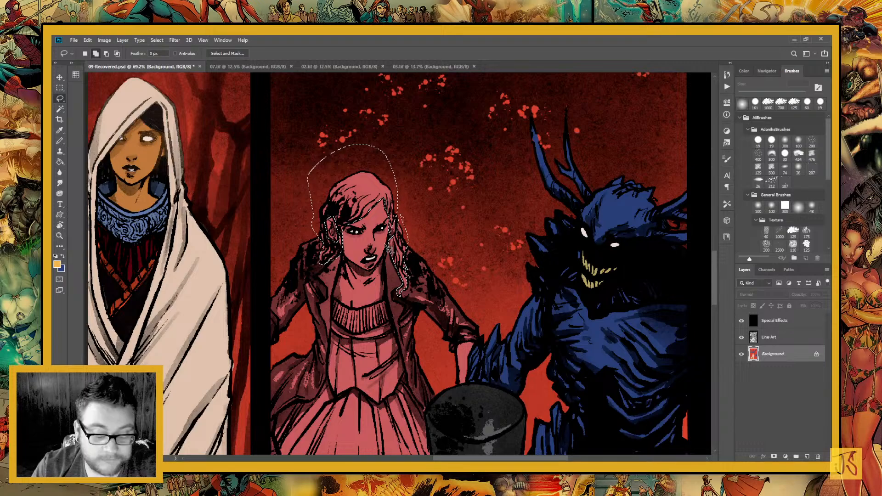
pyautogui.press('g')
pyautogui.click(357, 202)
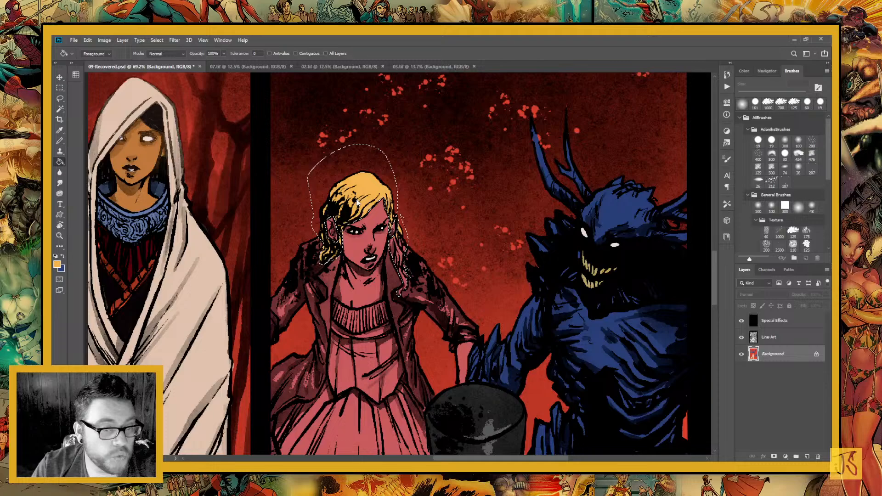
pyautogui.hotkey('ctrl', 'd')
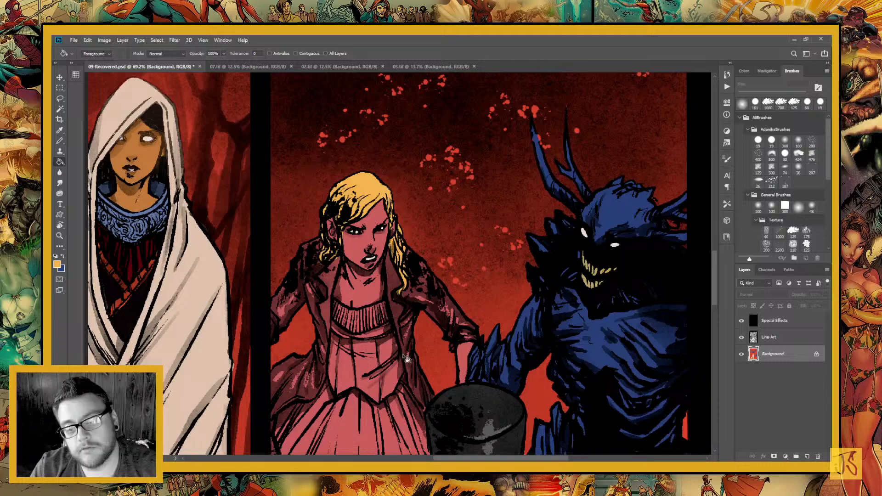
# Lasso the blonde woman's dress in both panels, fill it with the sampled blue, and deselect
pyautogui.press('x')
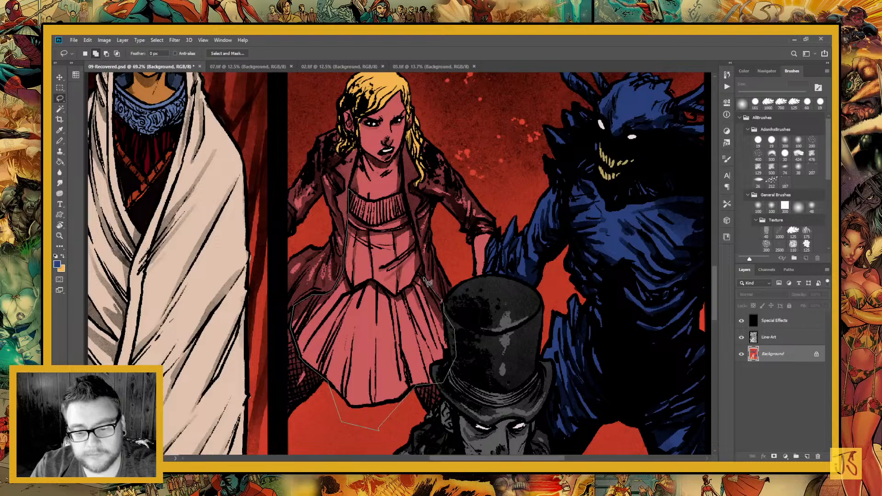
pyautogui.moveTo(428, 283)
pyautogui.mouseDown()
pyautogui.moveTo(402, 191)
pyautogui.moveTo(360, 199)
pyautogui.moveTo(351, 377)
pyautogui.mouseUp()
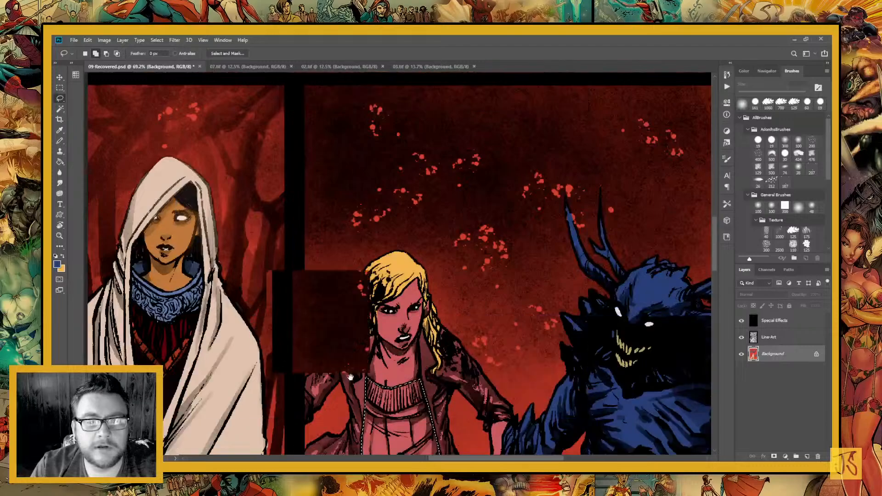
pyautogui.moveTo(334, 173); pyautogui.dragTo(307, 349)
pyautogui.moveTo(347, 147)
pyautogui.mouseDown()
pyautogui.moveTo(298, 266)
pyautogui.moveTo(303, 366)
pyautogui.moveTo(308, 327)
pyautogui.moveTo(362, 327)
pyautogui.moveTo(360, 309)
pyautogui.moveTo(344, 344)
pyautogui.moveTo(352, 384)
pyautogui.moveTo(417, 373)
pyautogui.moveTo(424, 340)
pyautogui.moveTo(387, 307)
pyautogui.moveTo(392, 300)
pyautogui.moveTo(382, 284)
pyautogui.moveTo(362, 302)
pyautogui.mouseUp()
pyautogui.moveTo(429, 315); pyautogui.dragTo(385, 340)
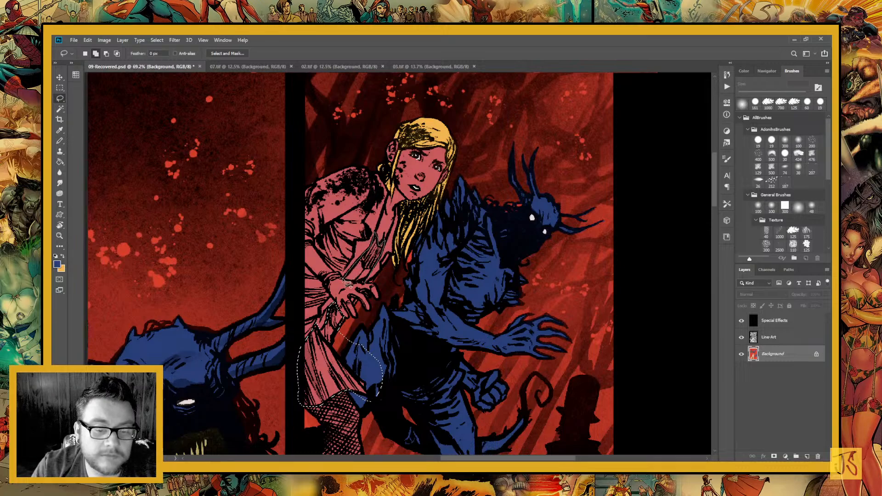
pyautogui.moveTo(361, 282); pyautogui.dragTo(365, 282)
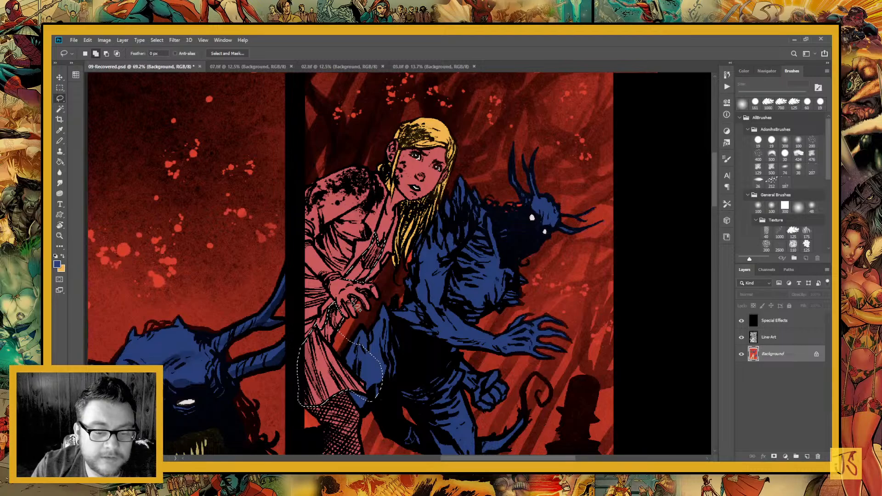
pyautogui.press('g')
pyautogui.click(311, 339)
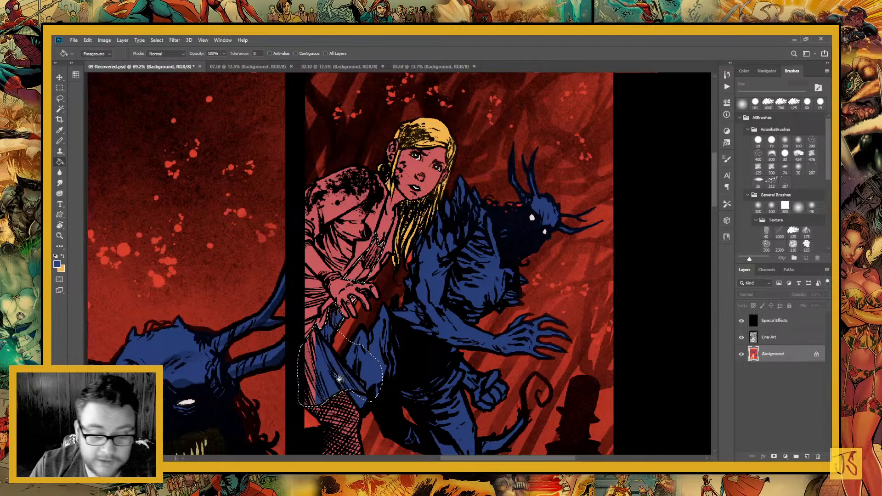
pyautogui.hotkey('ctrl', 'd')
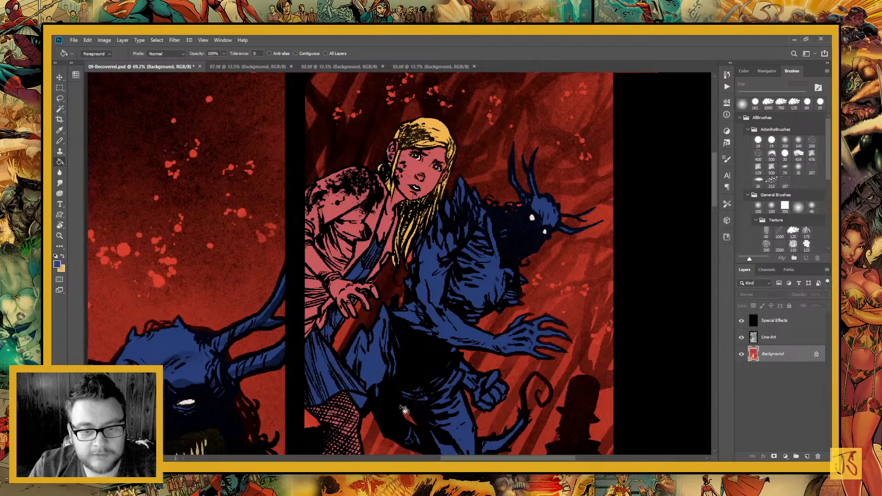
# Sample a gray from the 03.tif page for the woman's jacket and return to 09-Recovered.psd
pyautogui.press('l')
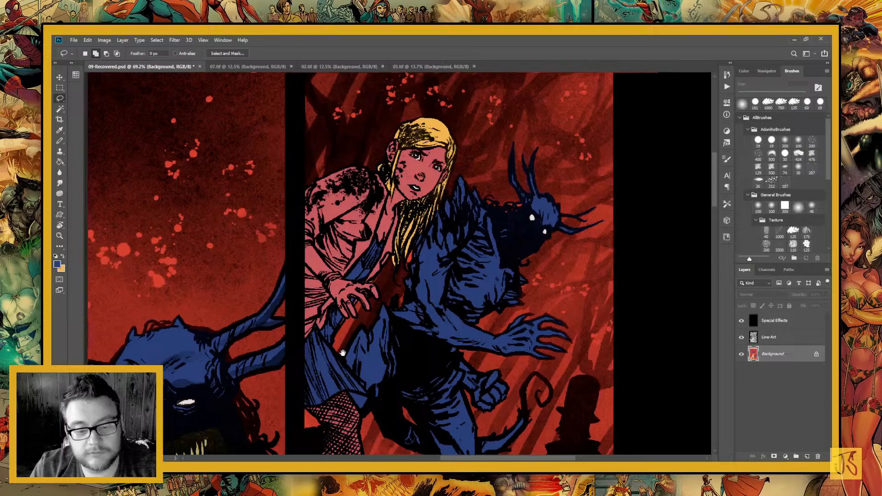
pyautogui.moveTo(343, 353); pyautogui.dragTo(372, 300)
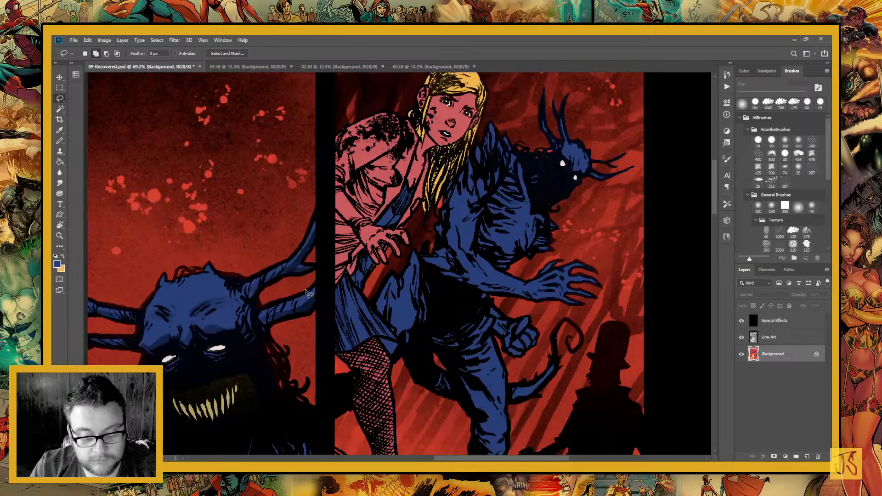
pyautogui.press('b')
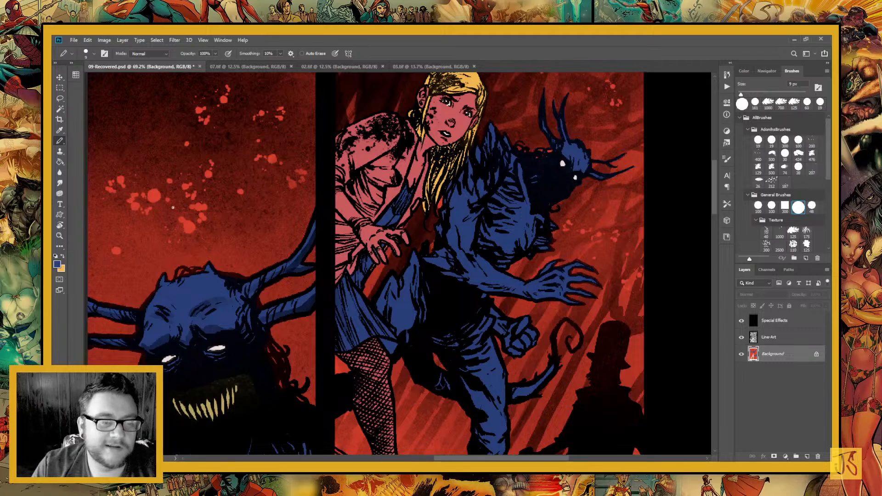
pyautogui.click(410, 68)
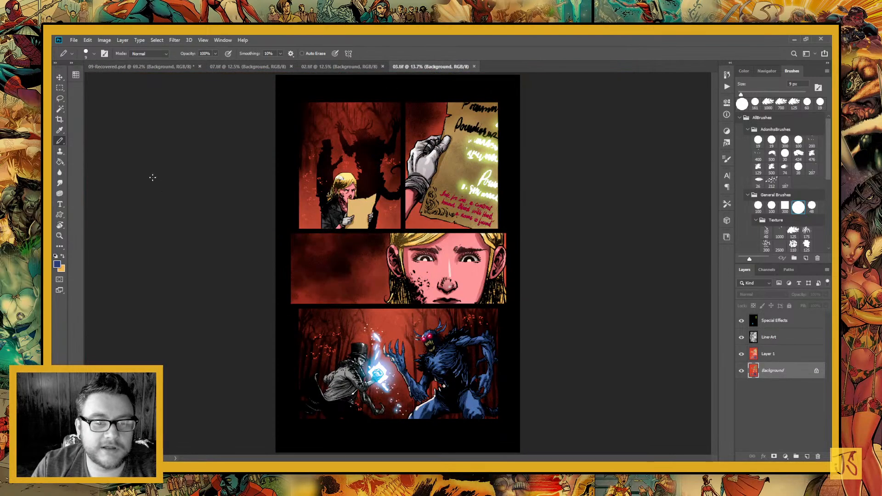
pyautogui.click(60, 131)
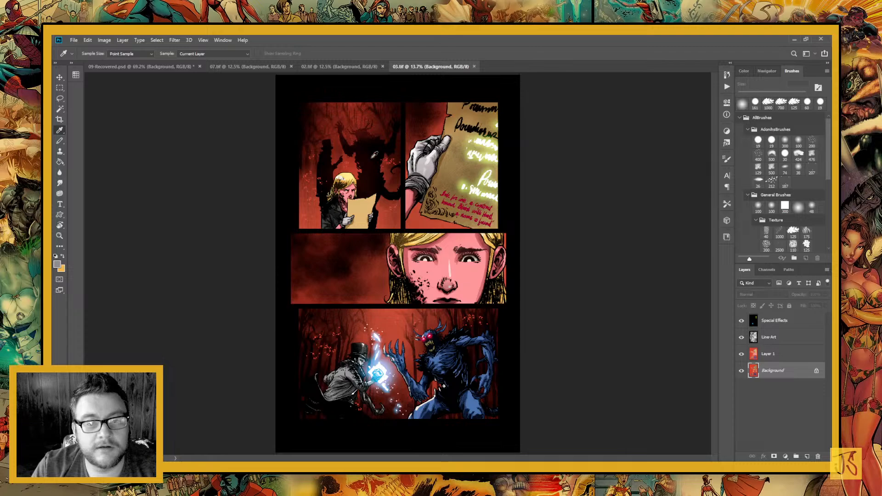
pyautogui.click(160, 67)
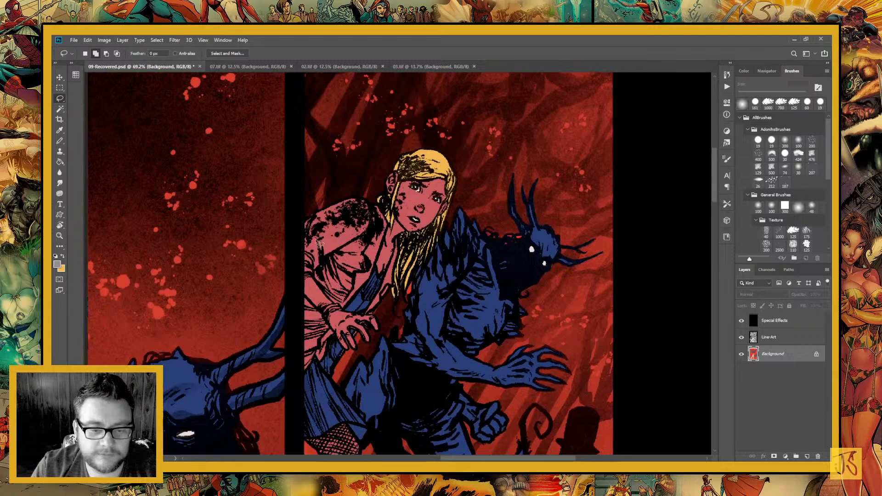
# Lasso the blonde woman's jacket in the upper-row panel and both sides of it in the panel below
pyautogui.moveTo(321, 199)
pyautogui.mouseDown()
pyautogui.moveTo(284, 250)
pyautogui.moveTo(297, 284)
pyautogui.moveTo(336, 310)
pyautogui.moveTo(380, 316)
pyautogui.moveTo(404, 288)
pyautogui.moveTo(407, 246)
pyautogui.moveTo(385, 287)
pyautogui.moveTo(377, 276)
pyautogui.moveTo(394, 223)
pyautogui.moveTo(337, 166)
pyautogui.moveTo(318, 197)
pyautogui.mouseUp()
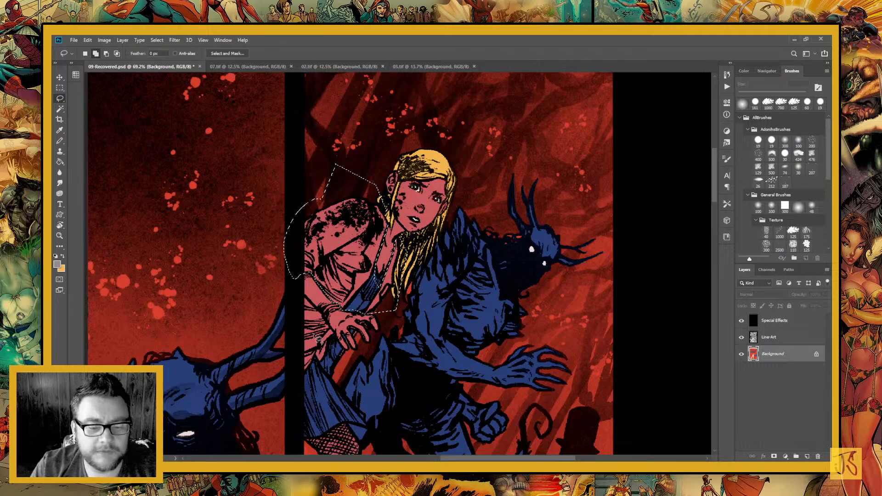
pyautogui.moveTo(306, 300)
pyautogui.mouseDown()
pyautogui.moveTo(358, 176)
pyautogui.moveTo(345, 248)
pyautogui.moveTo(381, 238)
pyautogui.moveTo(391, 215)
pyautogui.moveTo(369, 183)
pyautogui.mouseUp()
pyautogui.moveTo(343, 374); pyautogui.dragTo(361, 153)
pyautogui.moveTo(346, 350); pyautogui.dragTo(342, 126)
pyautogui.moveTo(308, 281); pyautogui.dragTo(354, 102)
pyautogui.moveTo(427, 276); pyautogui.dragTo(275, 281)
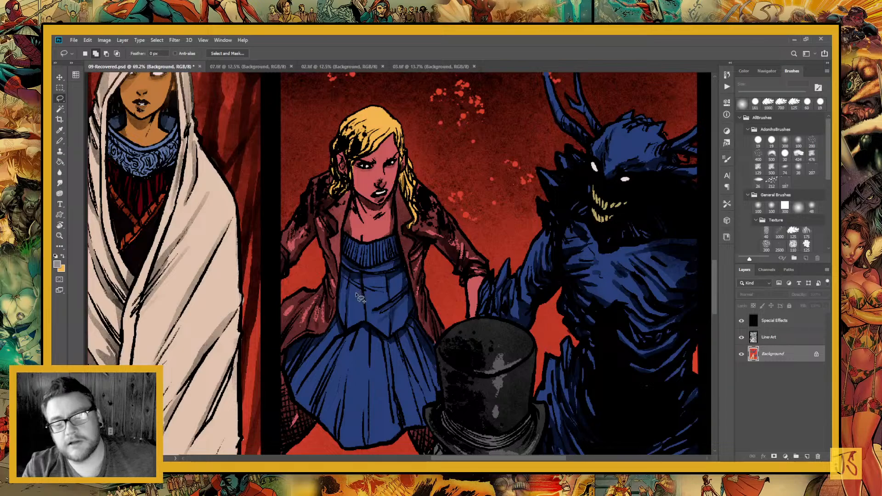
pyautogui.moveTo(288, 198)
pyautogui.mouseDown()
pyautogui.moveTo(272, 243)
pyautogui.moveTo(281, 370)
pyautogui.moveTo(365, 339)
pyautogui.moveTo(348, 225)
pyautogui.moveTo(422, 165)
pyautogui.moveTo(402, 186)
pyautogui.moveTo(397, 216)
pyautogui.moveTo(400, 274)
pyautogui.moveTo(430, 349)
pyautogui.moveTo(463, 292)
pyautogui.moveTo(505, 248)
pyautogui.moveTo(459, 168)
pyautogui.moveTo(428, 159)
pyautogui.mouseUp()
# Sample a dark gray from 03.tif as the foreground colour and fill the woman's maroon jacket in 09-Recovered.psd with it
pyautogui.click(59, 163)
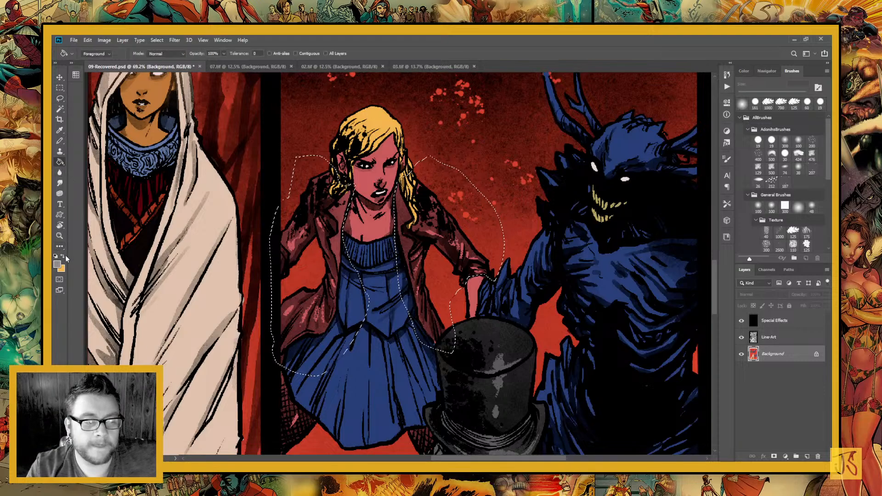
pyautogui.press('x')
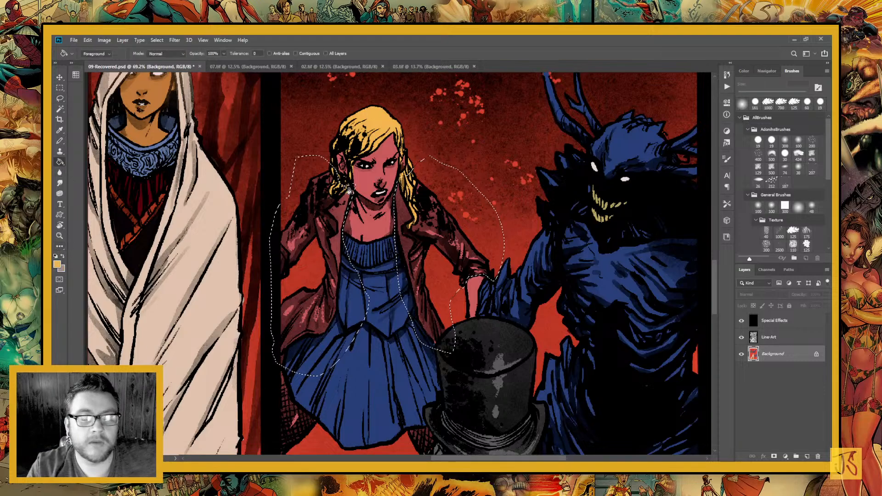
pyautogui.click(391, 67)
pyautogui.click(59, 131)
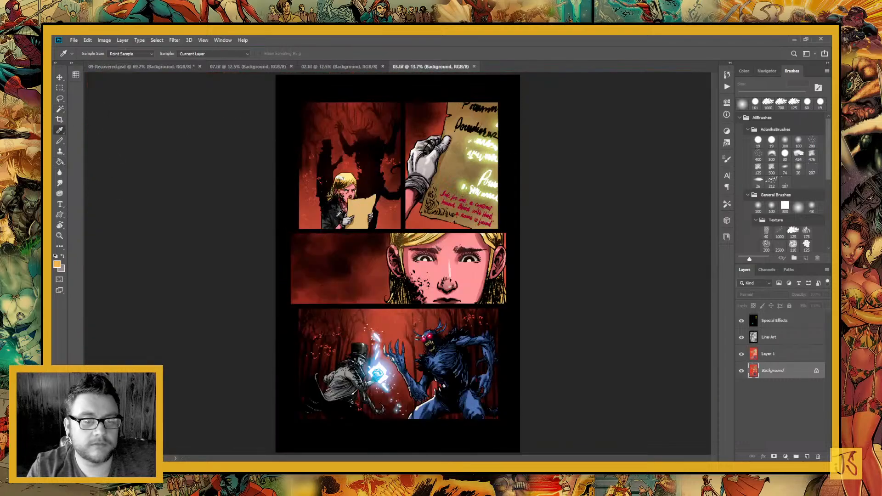
pyautogui.click(137, 67)
pyautogui.click(59, 161)
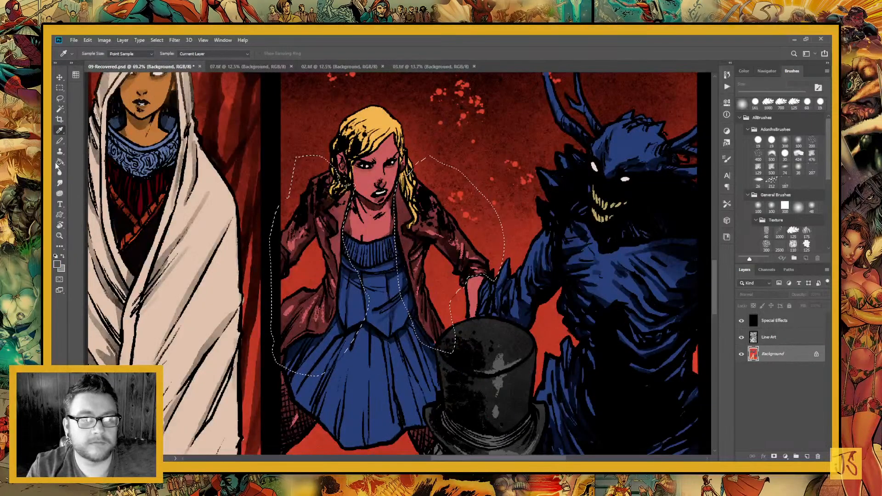
pyautogui.click(299, 343)
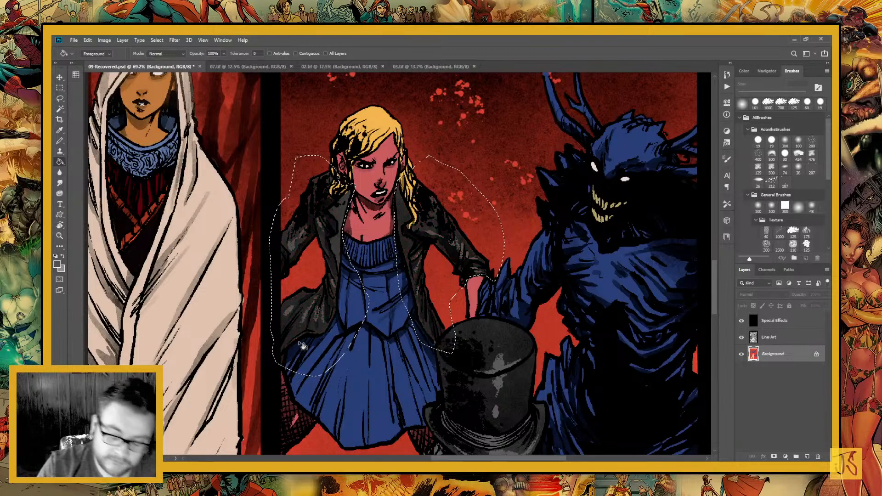
# Clear the jacket selection, then lasso the blonde woman's hand in the upper-row panel, fill it with light gray and deselect
pyautogui.hotkey('ctrl', '-')
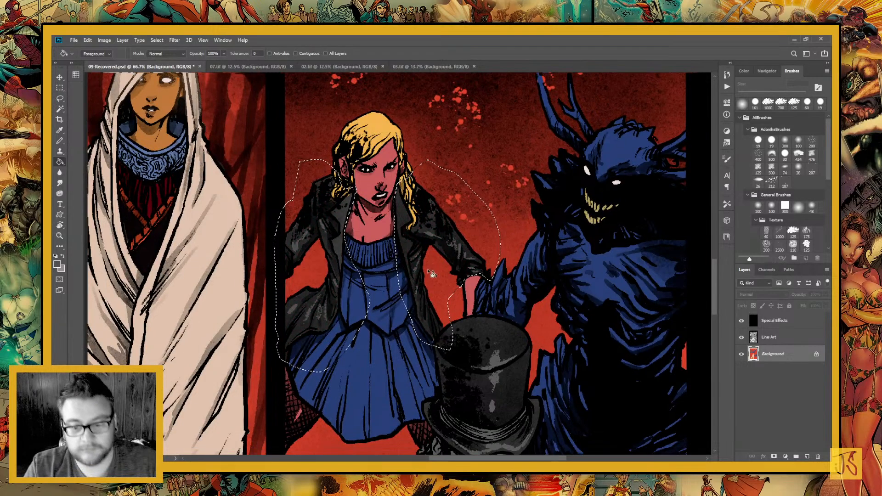
pyautogui.moveTo(419, 257); pyautogui.dragTo(401, 403)
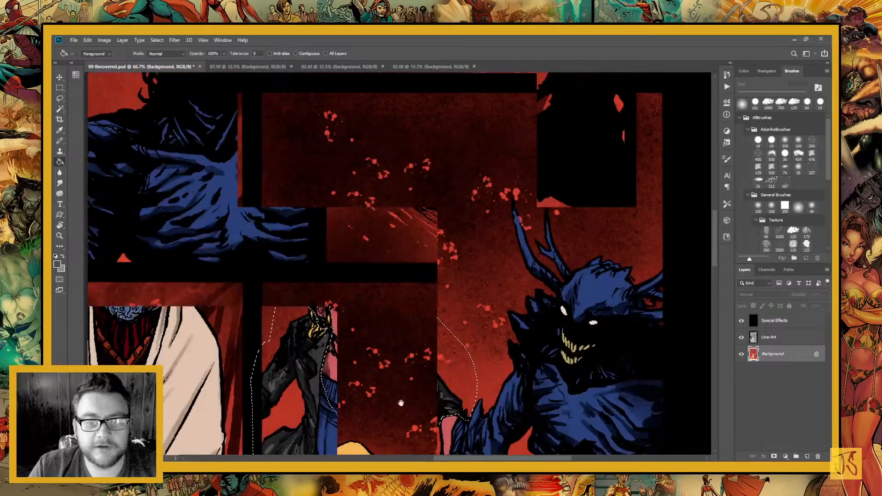
pyautogui.moveTo(379, 96); pyautogui.dragTo(315, 405)
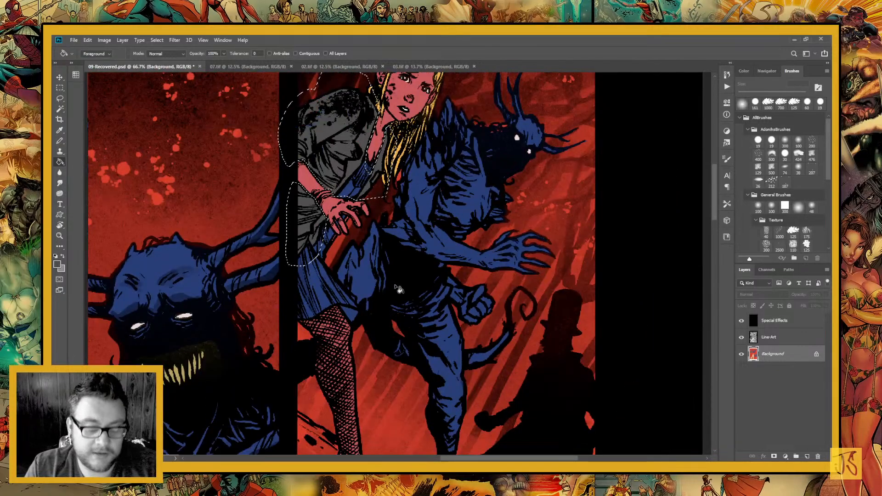
pyautogui.hotkey('ctrl', 'd')
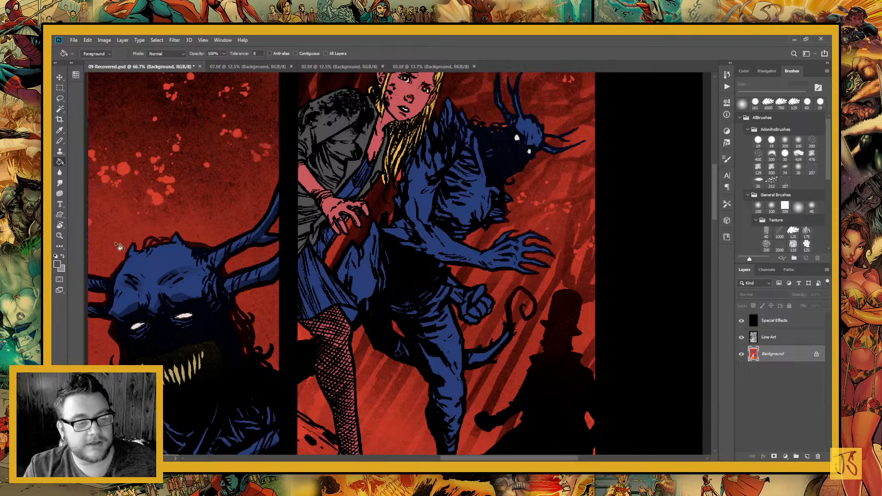
pyautogui.click(60, 98)
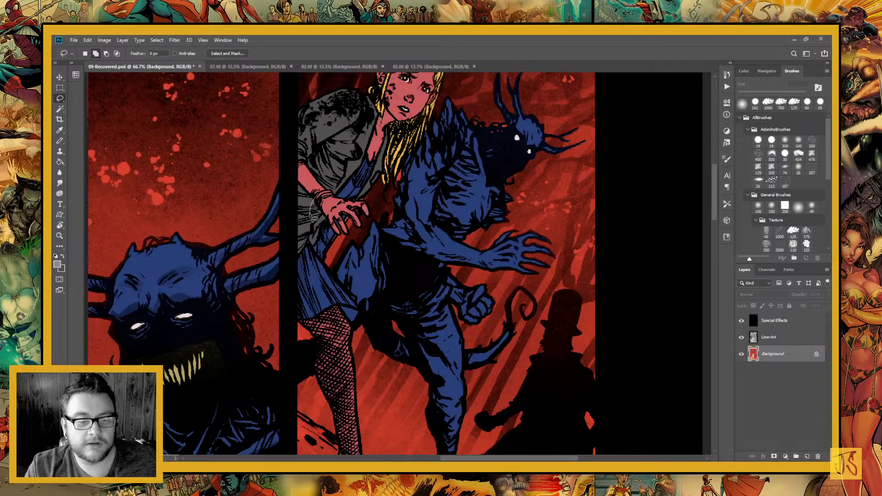
pyautogui.moveTo(310, 215)
pyautogui.mouseDown()
pyautogui.moveTo(351, 236)
pyautogui.moveTo(348, 219)
pyautogui.moveTo(364, 232)
pyautogui.moveTo(347, 192)
pyautogui.moveTo(320, 204)
pyautogui.mouseUp()
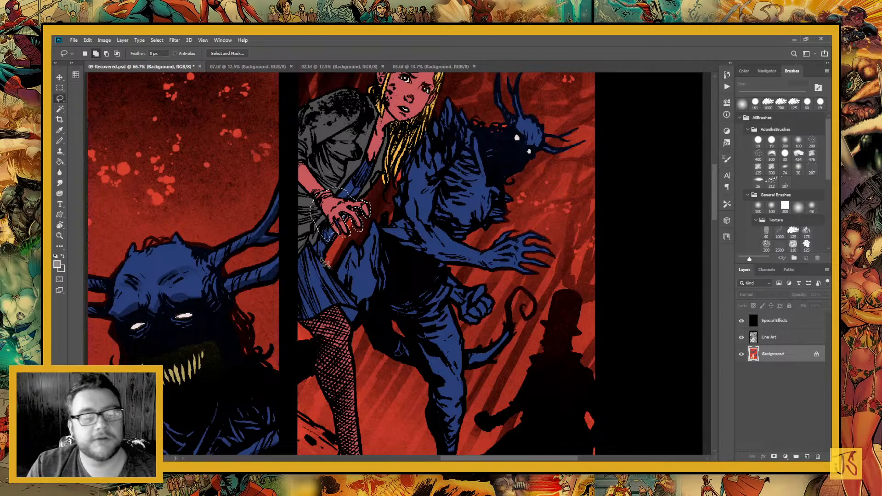
pyautogui.click(60, 162)
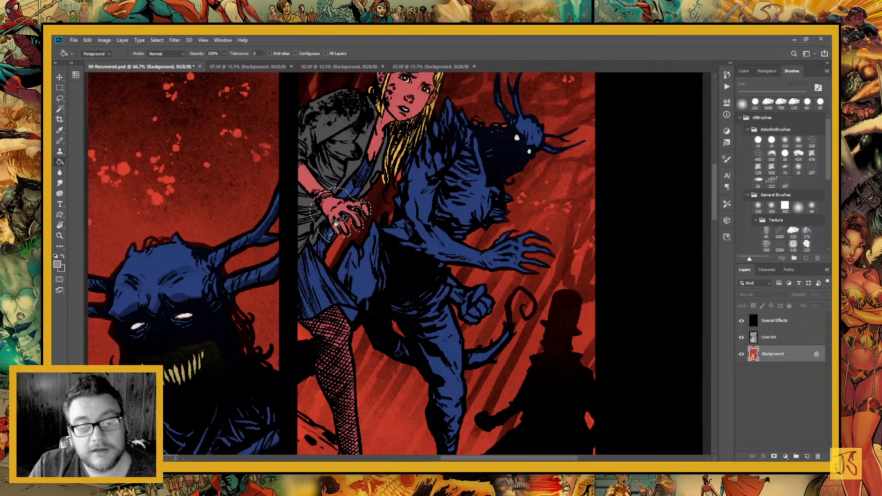
pyautogui.click(340, 213)
pyautogui.hotkey('ctrl', 'd')
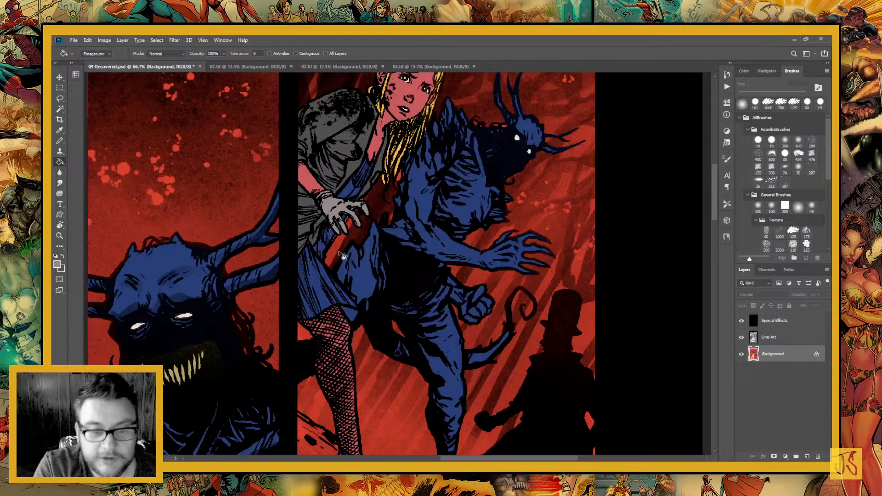
pyautogui.click(60, 132)
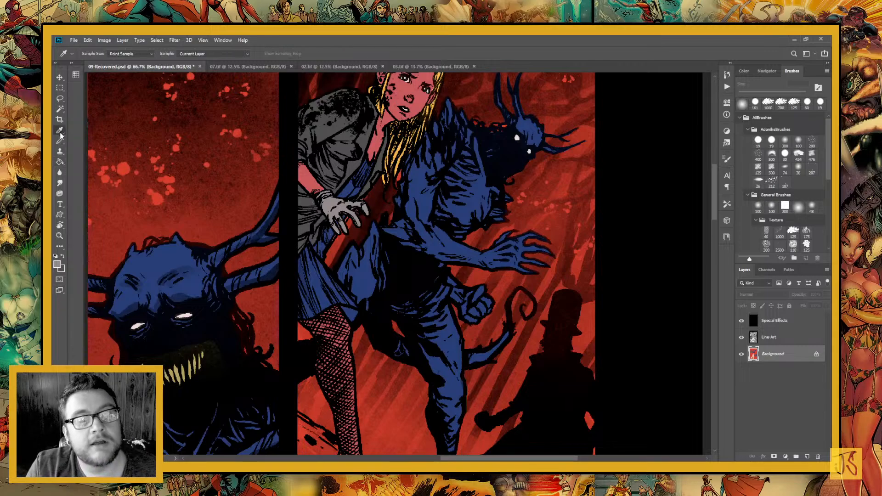
pyautogui.click(275, 153)
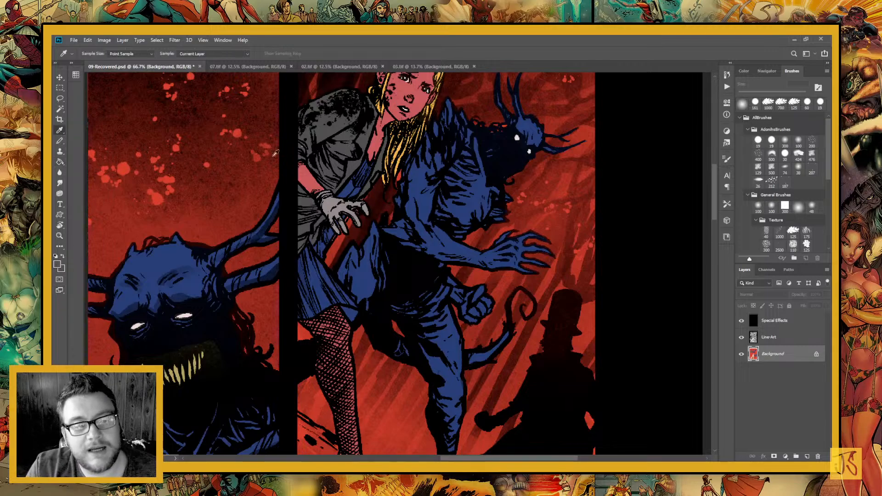
pyautogui.click(59, 140)
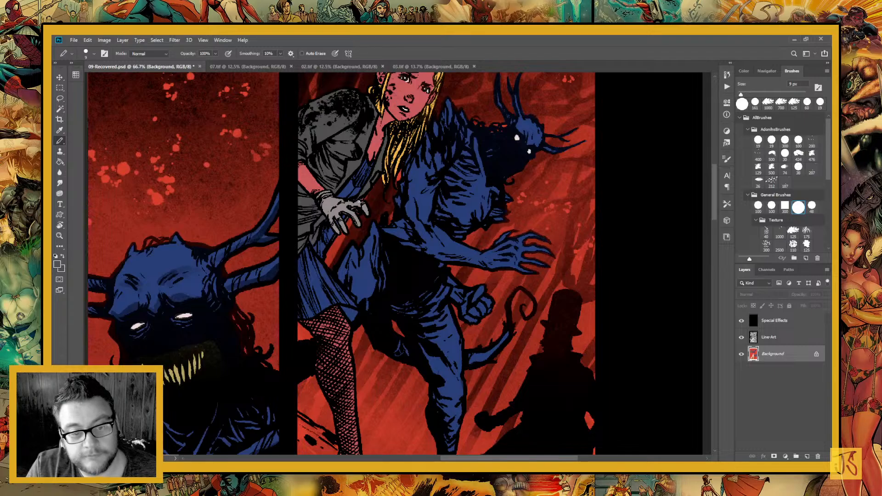
# Lasso the hooded woman's lips in the close-up panel at the foot of the page
pyautogui.scroll(-5, 382, 336)
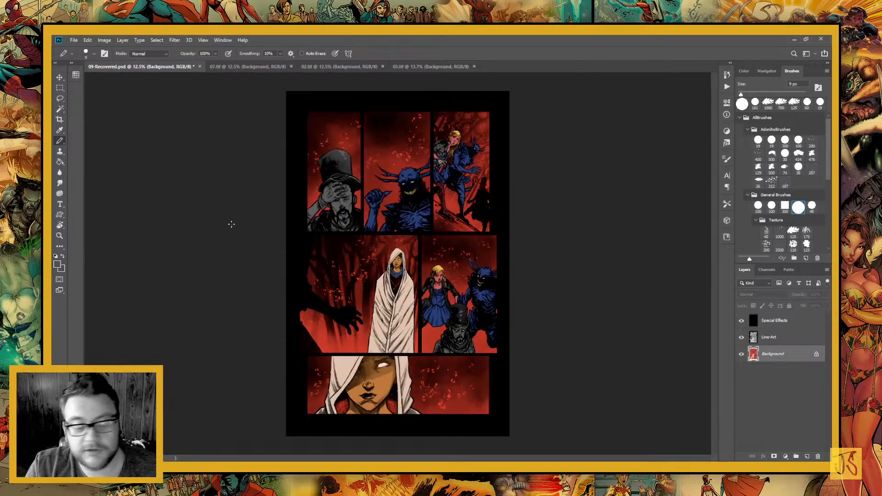
pyautogui.click(59, 236)
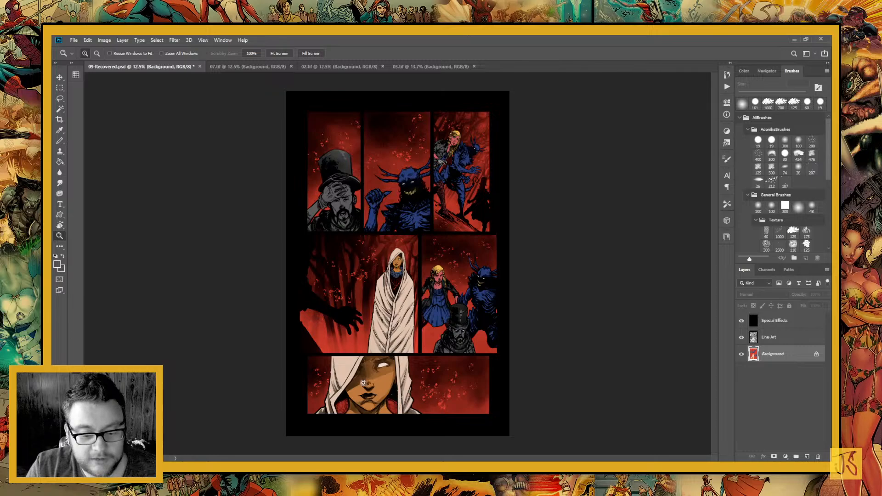
pyautogui.moveTo(363, 383); pyautogui.dragTo(394, 413)
pyautogui.click(59, 99)
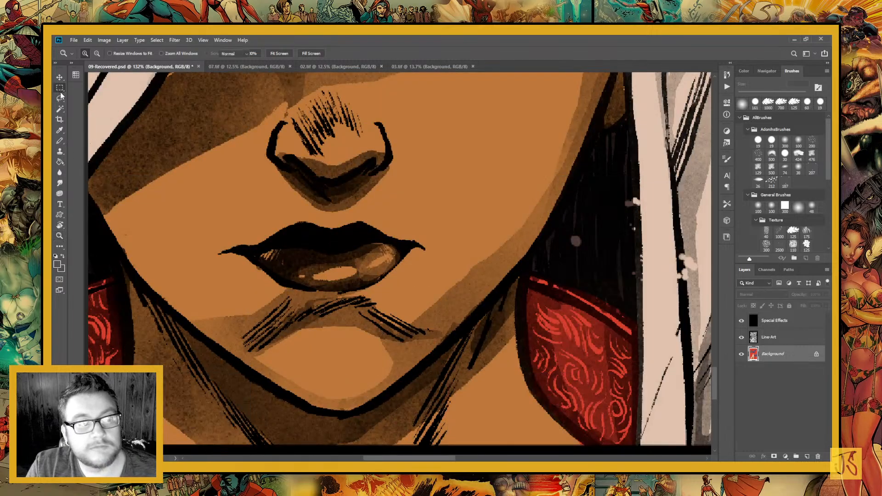
pyautogui.moveTo(301, 296); pyautogui.dragTo(333, 328)
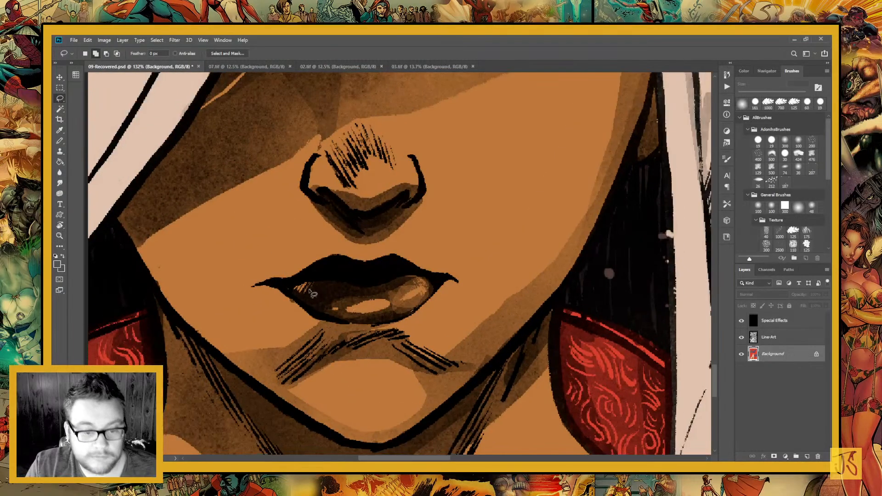
pyautogui.moveTo(305, 271)
pyautogui.mouseDown()
pyautogui.moveTo(282, 286)
pyautogui.moveTo(314, 315)
pyautogui.moveTo(388, 323)
pyautogui.mouseUp()
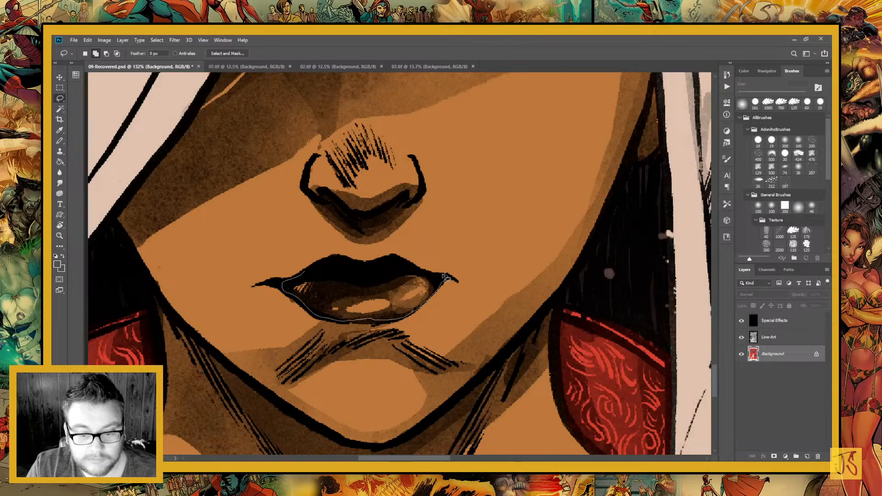
pyautogui.moveTo(443, 276)
pyautogui.mouseDown()
pyautogui.moveTo(395, 260)
pyautogui.moveTo(335, 259)
pyautogui.moveTo(299, 271)
pyautogui.mouseUp()
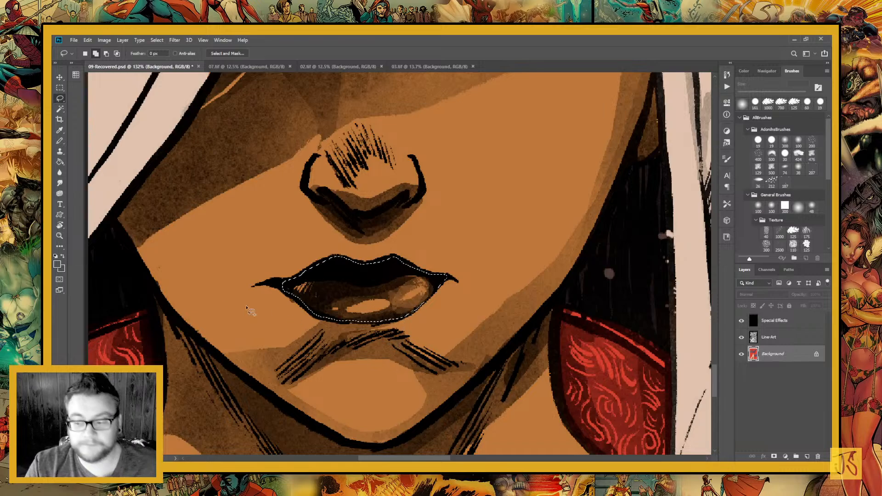
# Fill the selected lips with dark magenta and clear the selection
pyautogui.click(59, 162)
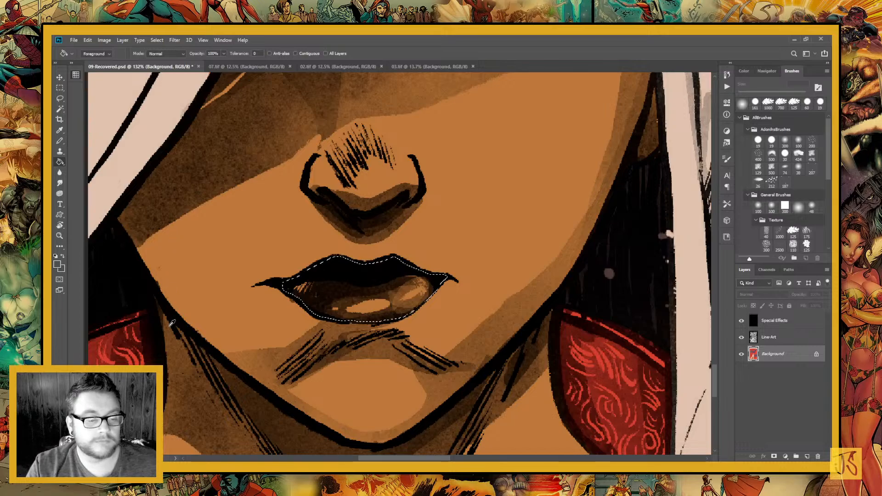
pyautogui.click(354, 308)
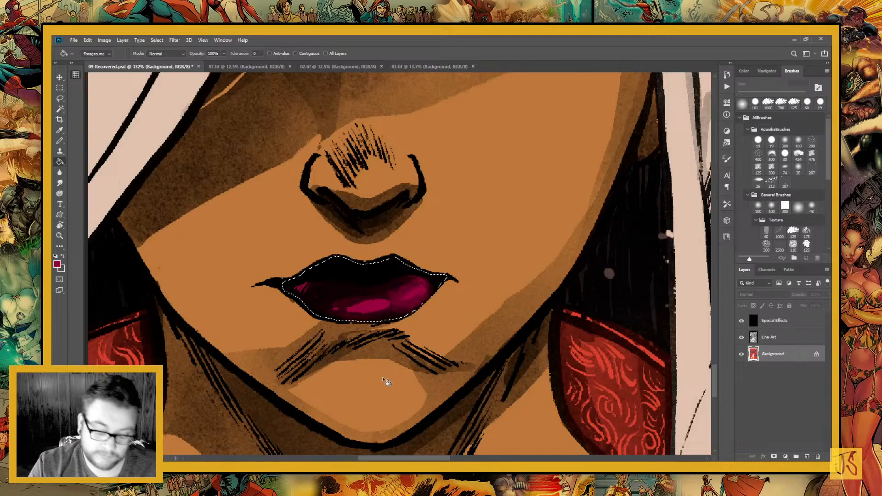
pyautogui.hotkey('ctrl', '-')
pyautogui.hotkey('ctrl', '-')
pyautogui.hotkey('ctrl', '-')
pyautogui.hotkey('ctrl', '-')
pyautogui.hotkey('ctrl', '-')
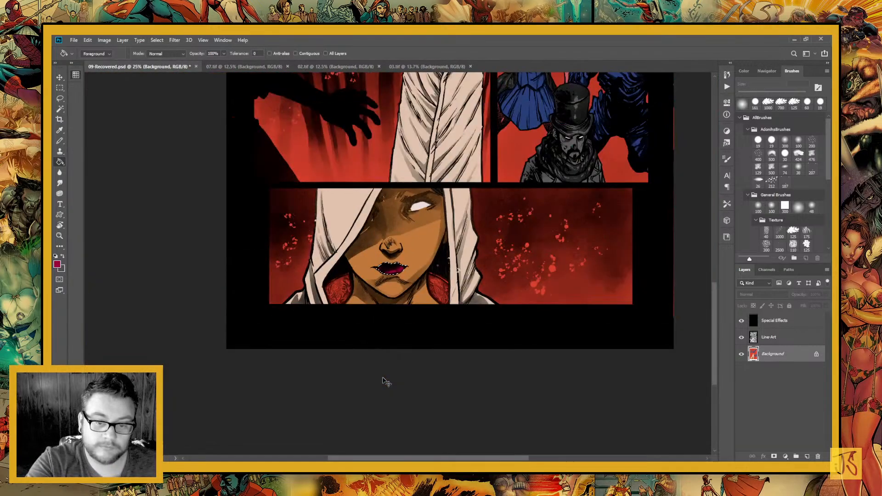
pyautogui.hotkey('ctrl', '-')
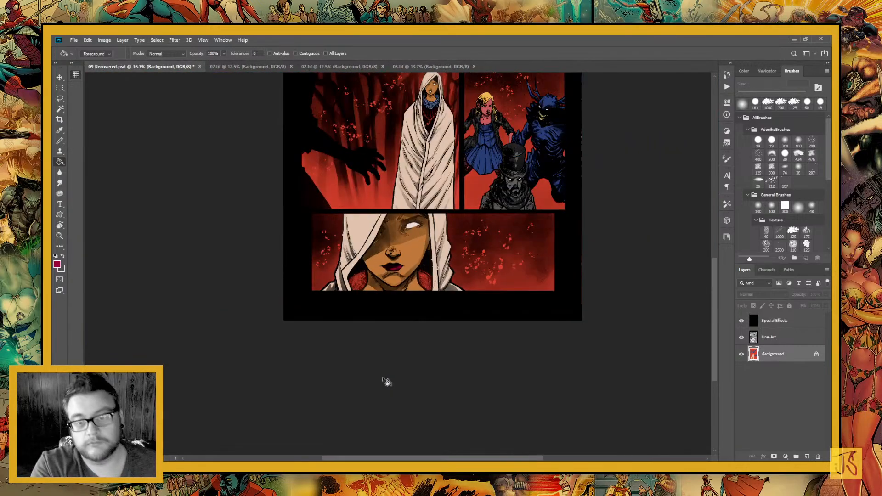
# Check the reference pages 03.tif and 02.tif, sample a red from 07.tif as the foreground colour, and return to 09-Recovered.psd
pyautogui.scroll(5, 459, 263)
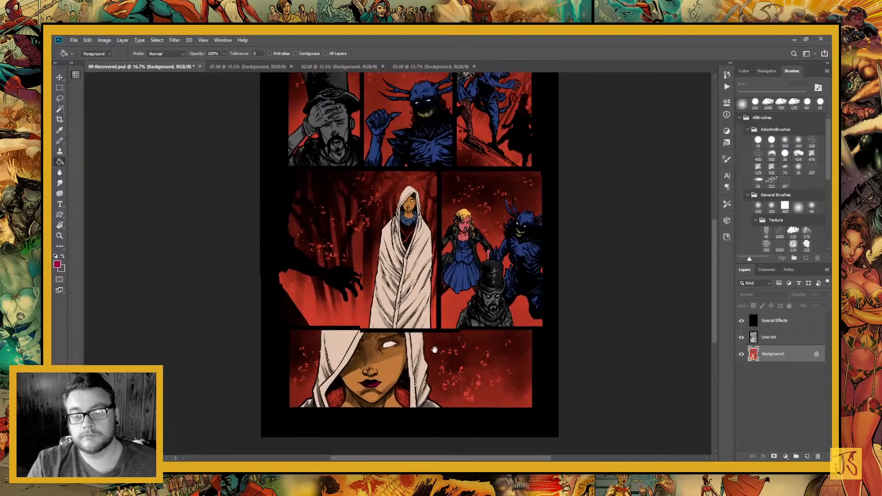
pyautogui.scroll(4, 485, 303)
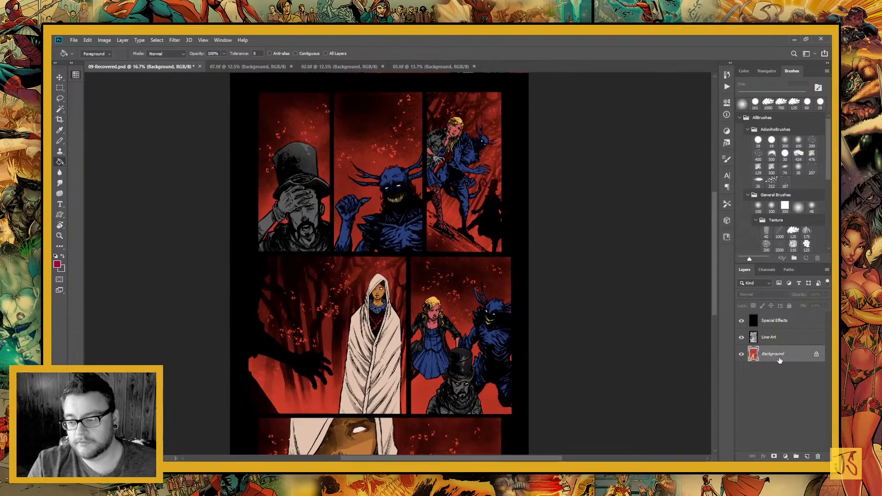
pyautogui.click(403, 66)
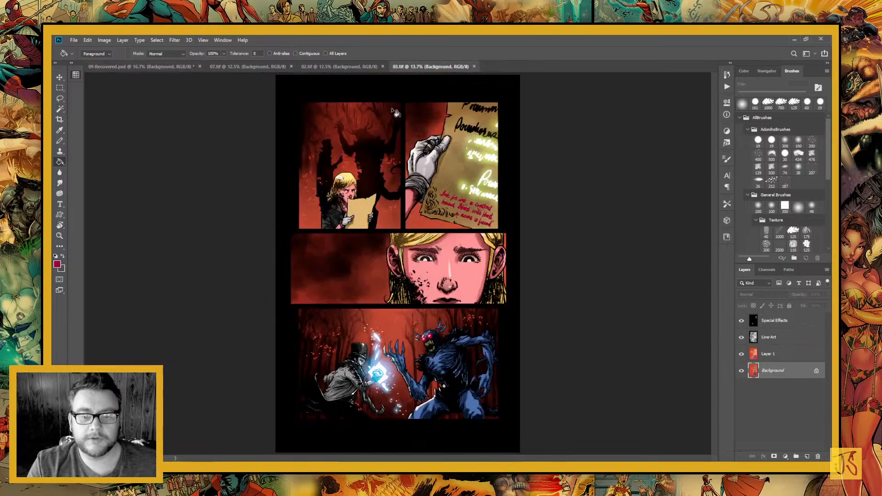
pyautogui.click(344, 66)
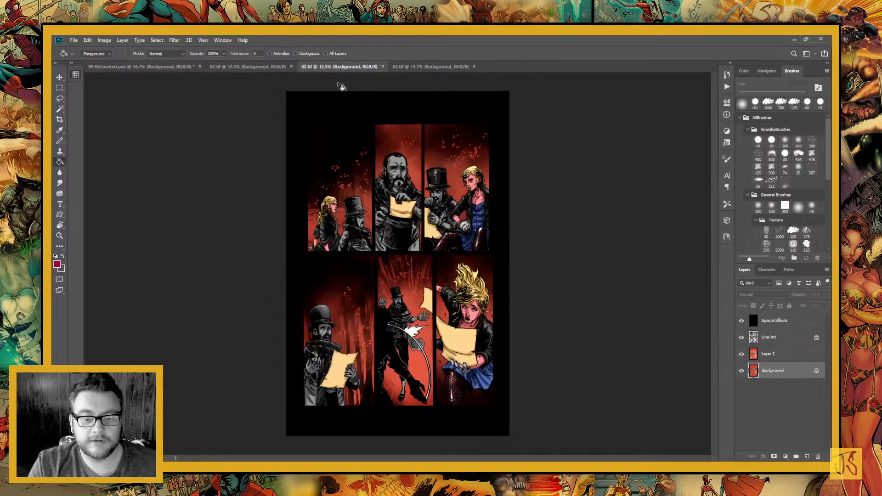
pyautogui.click(238, 66)
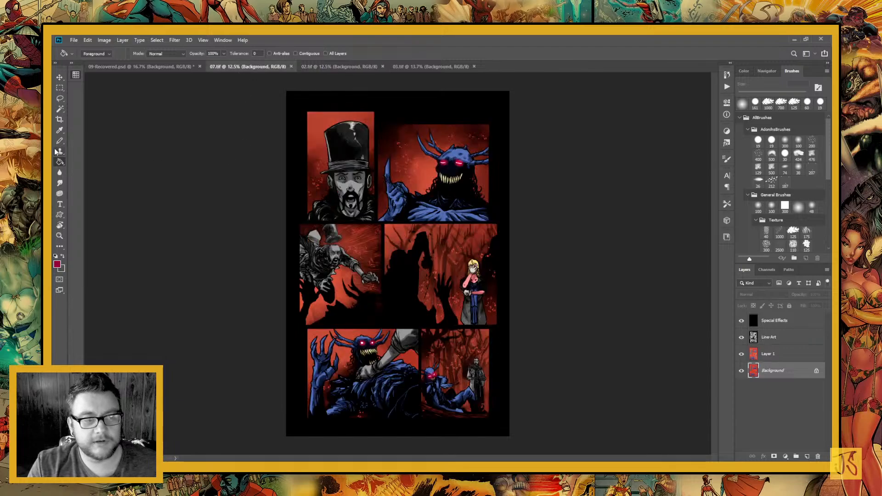
pyautogui.click(60, 130)
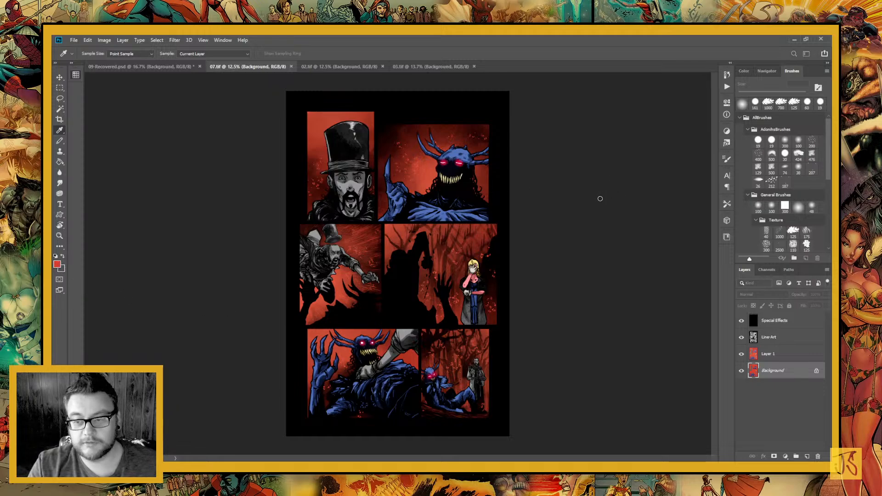
pyautogui.click(196, 69)
# Lasso the sloping ground under the blonde woman and creature in the last upper-row panel
pyautogui.click(59, 235)
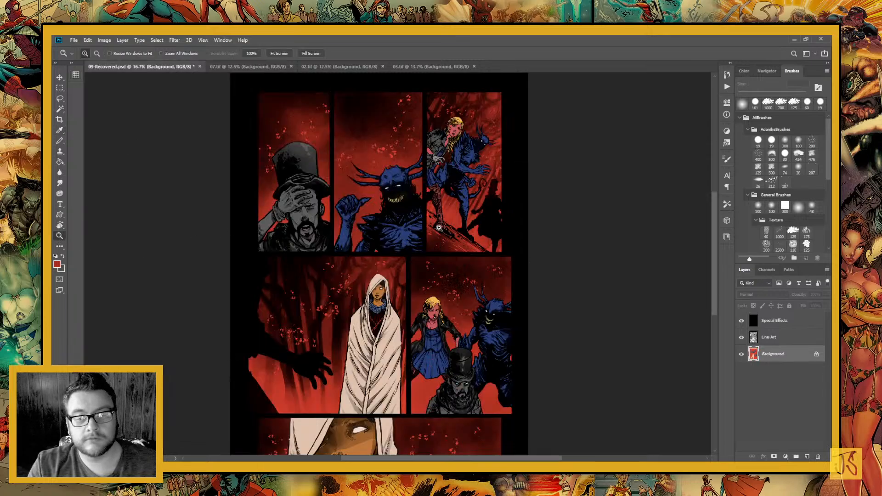
pyautogui.moveTo(369, 187); pyautogui.dragTo(552, 299)
pyautogui.moveTo(452, 299); pyautogui.dragTo(484, 356)
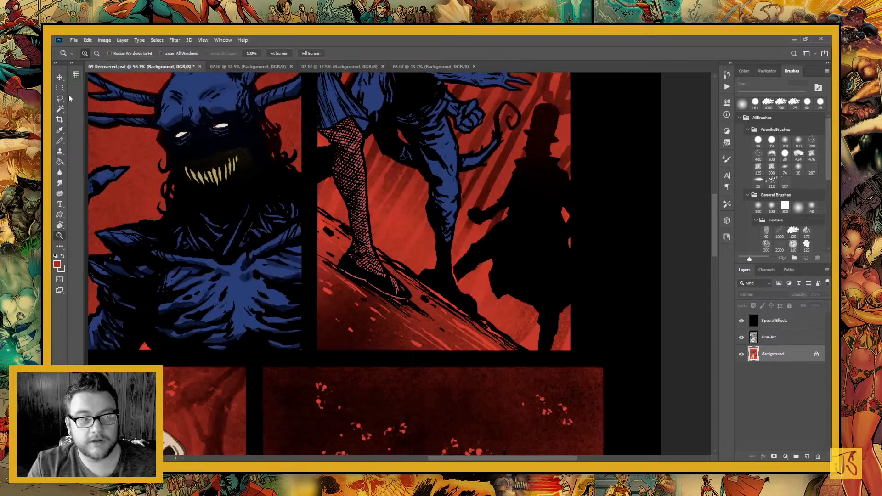
pyautogui.click(60, 98)
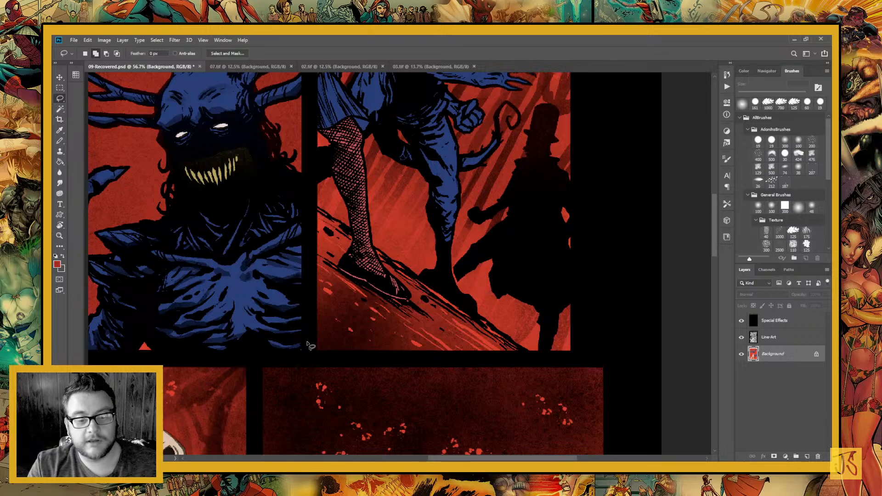
pyautogui.moveTo(314, 205)
pyautogui.mouseDown()
pyautogui.moveTo(312, 351)
pyautogui.moveTo(341, 359)
pyautogui.moveTo(541, 360)
pyautogui.moveTo(325, 213)
pyautogui.mouseUp()
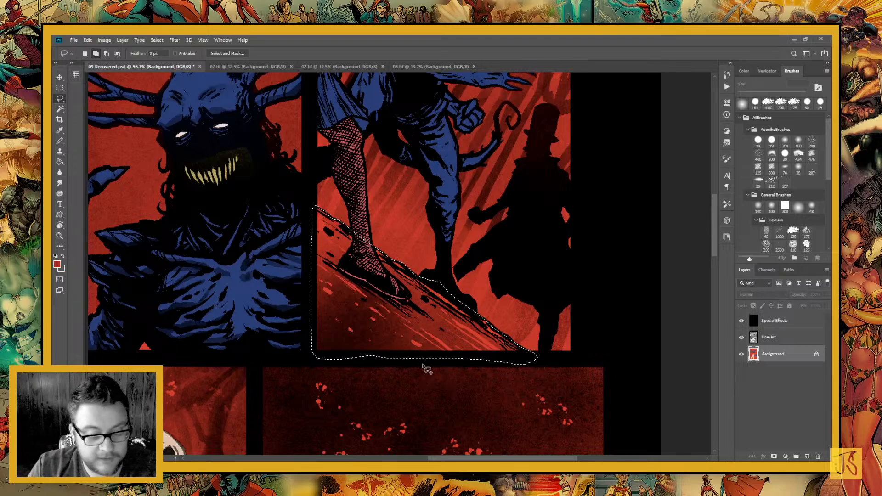
# Fill the selected sloping ground with the sampled red and deselect
pyautogui.press('g')
pyautogui.click(372, 317)
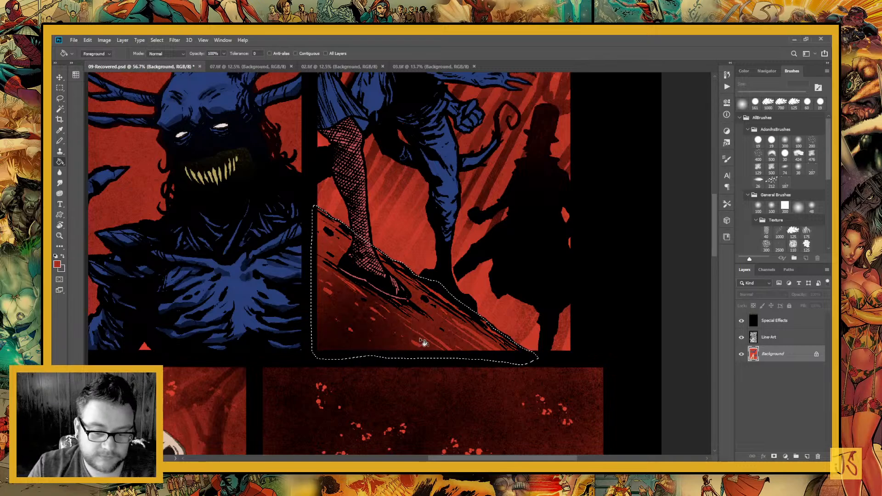
pyautogui.hotkey('ctrl', 'd')
pyautogui.hotkey('ctrl', '-')
pyautogui.hotkey('ctrl', '-')
pyautogui.hotkey('ctrl', '-')
pyautogui.hotkey('ctrl', '-')
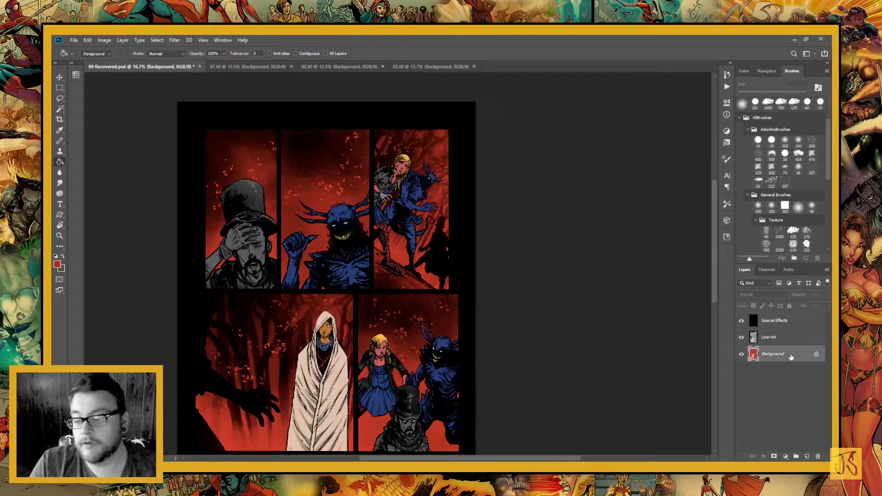
# Duplicate the Background layer and select the figures' flat colours across all panels of the copy with the Magic Wand
pyautogui.moveTo(806, 456); pyautogui.dragTo(806, 456)
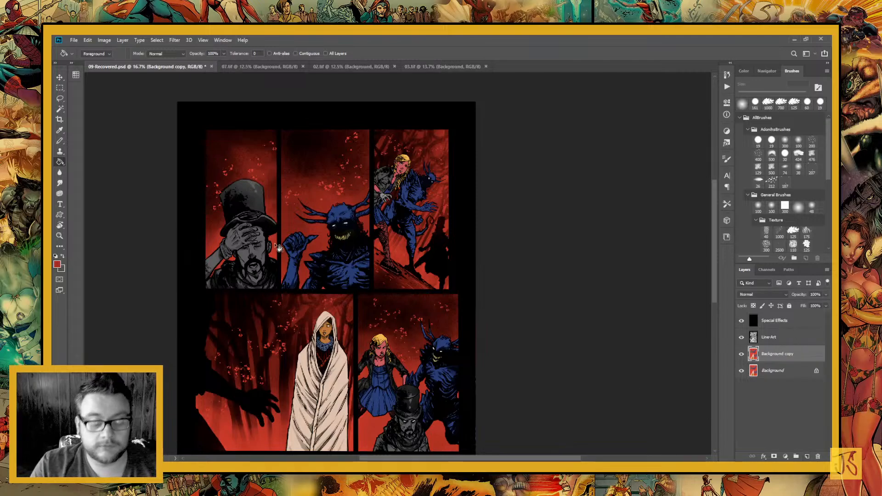
pyautogui.press('w')
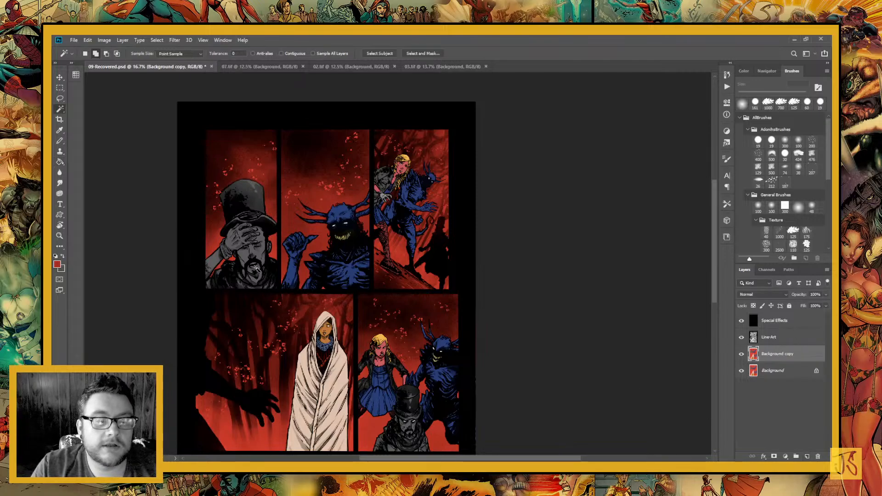
pyautogui.click(255, 278)
pyautogui.click(382, 385)
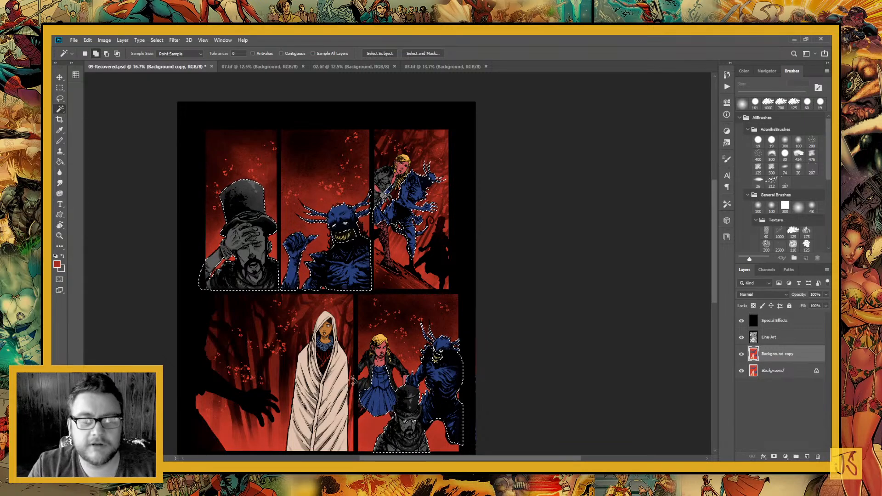
pyautogui.click(334, 401)
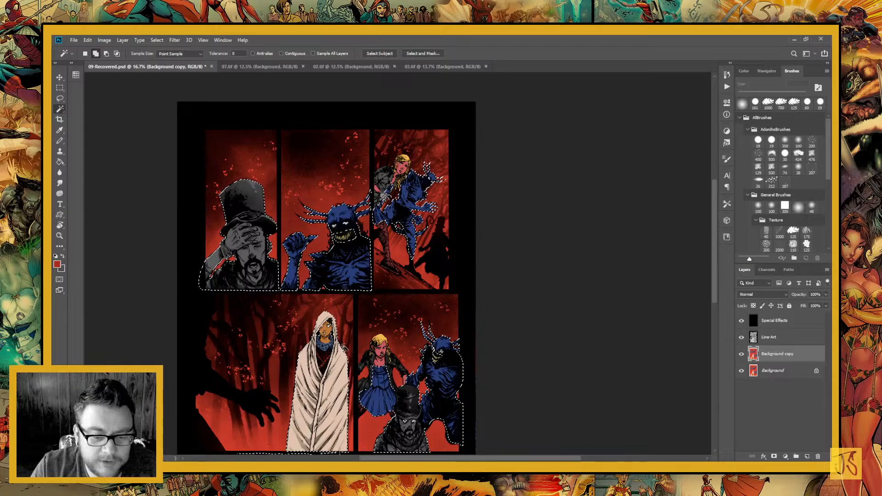
pyautogui.click(385, 229)
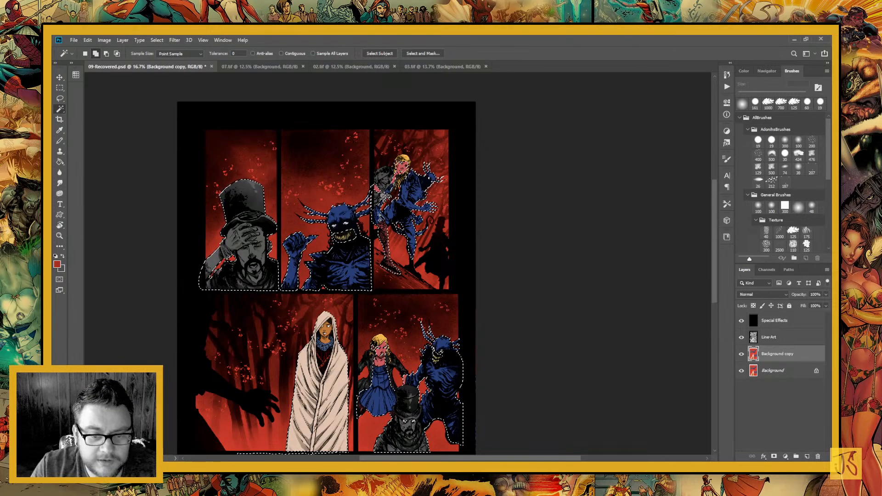
pyautogui.click(384, 178)
pyautogui.click(402, 165)
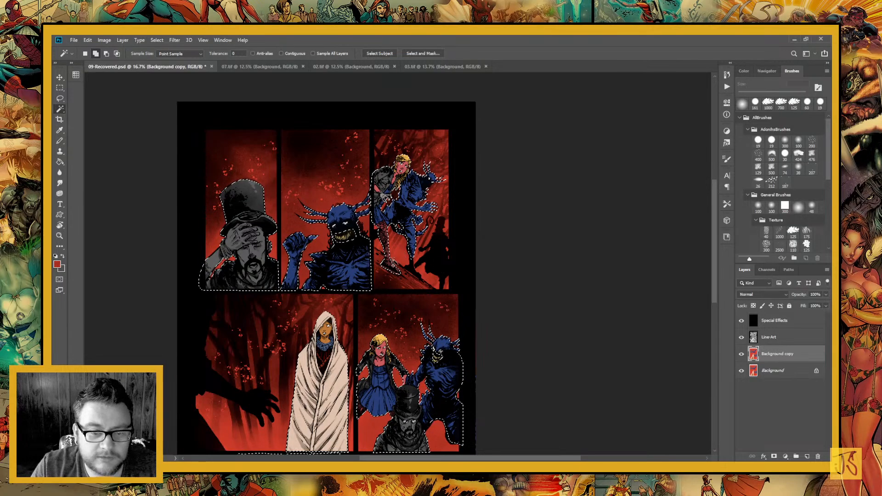
pyautogui.click(345, 237)
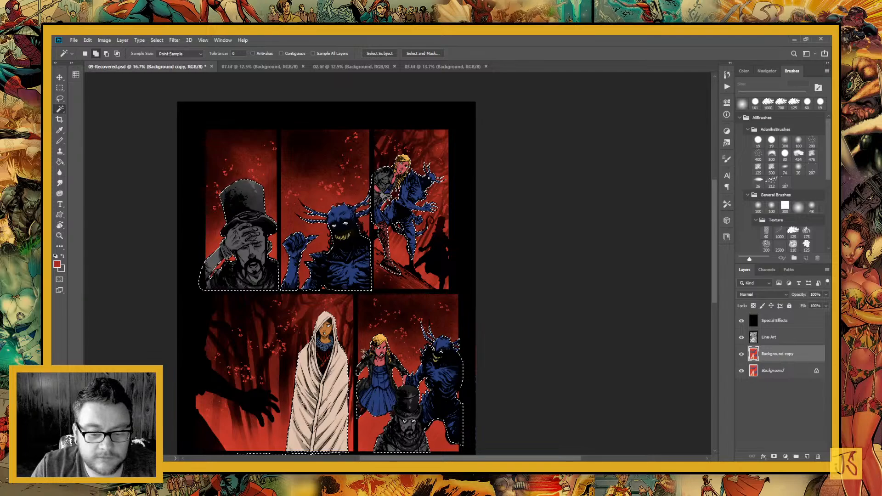
pyautogui.scroll(-3, 359, 272)
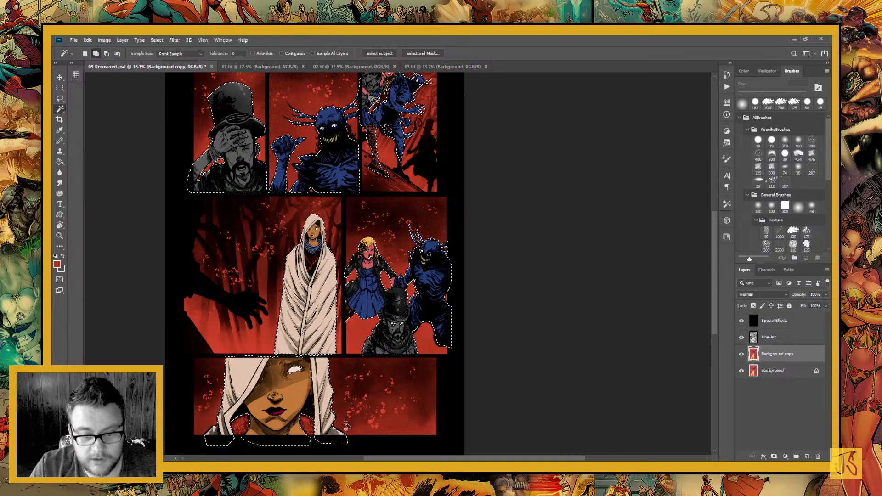
# Copy the selected figures onto a new layer and leave nothing selected
pyautogui.hotkey('ctrl', 'j')
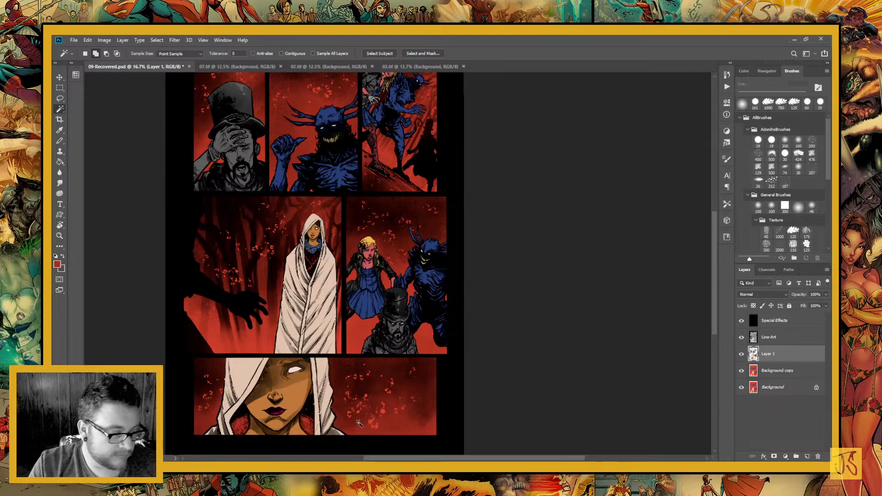
pyautogui.click(430, 453)
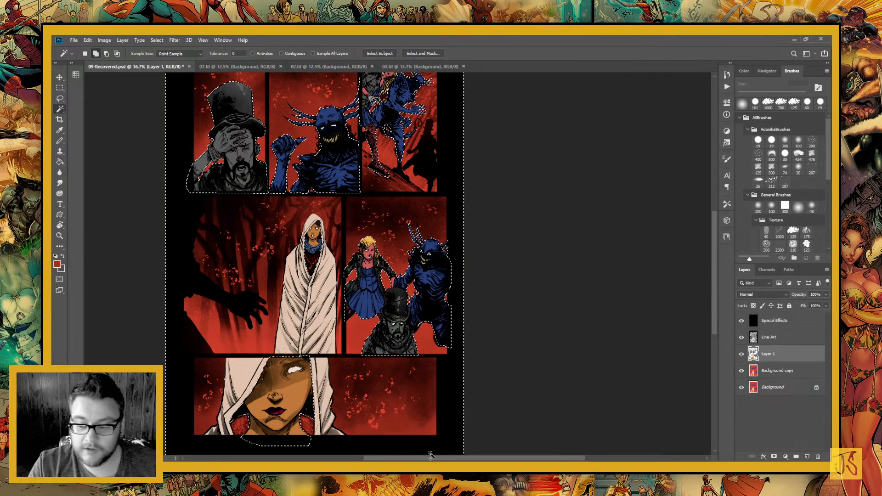
pyautogui.hotkey('ctrl', 'd')
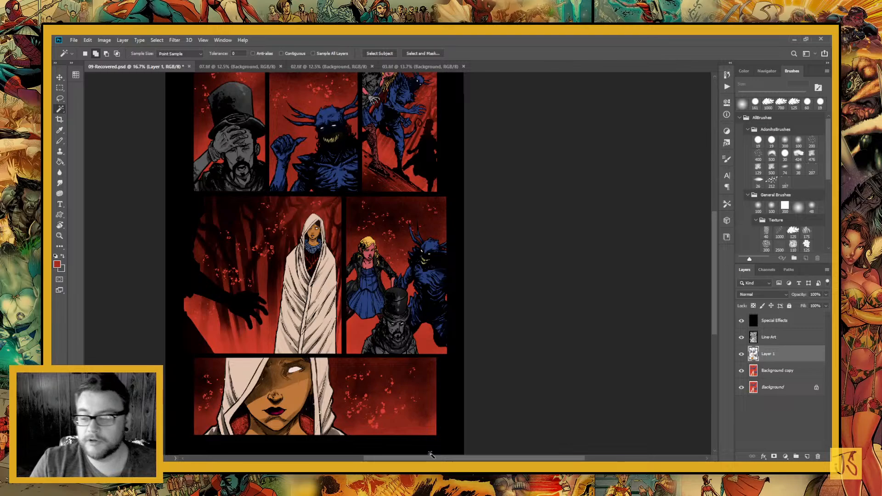
# Set the new figures layer's blend mode to Screen and add a white layer mask to it
pyautogui.click(747, 295)
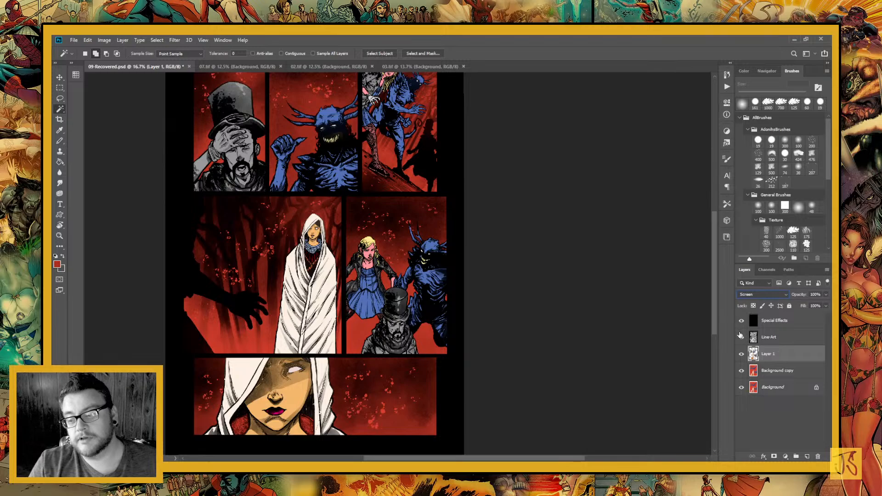
pyautogui.click(773, 456)
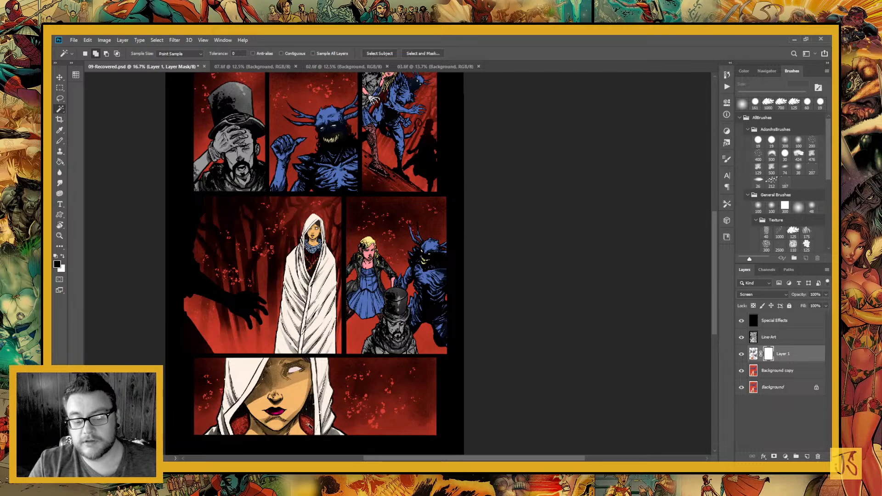
# On Background copy, lasso around the hooded woman's neck in the lowest panel, fill the red areas beside it with crimson, and deselect
pyautogui.click(776, 376)
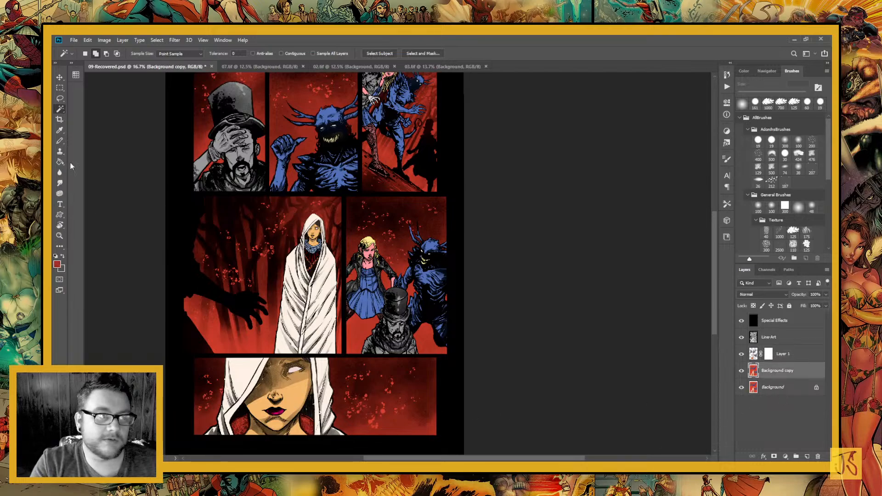
pyautogui.click(61, 98)
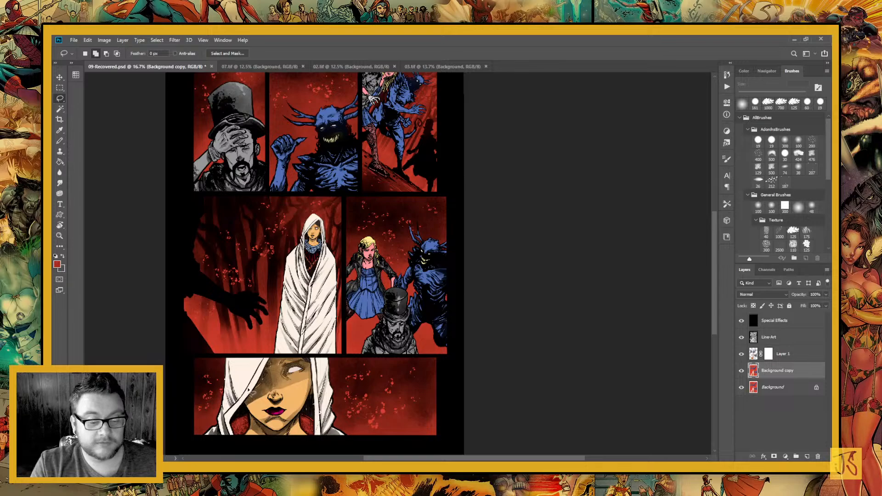
pyautogui.moveTo(228, 440)
pyautogui.mouseDown()
pyautogui.moveTo(324, 448)
pyautogui.moveTo(308, 399)
pyautogui.moveTo(239, 388)
pyautogui.mouseUp()
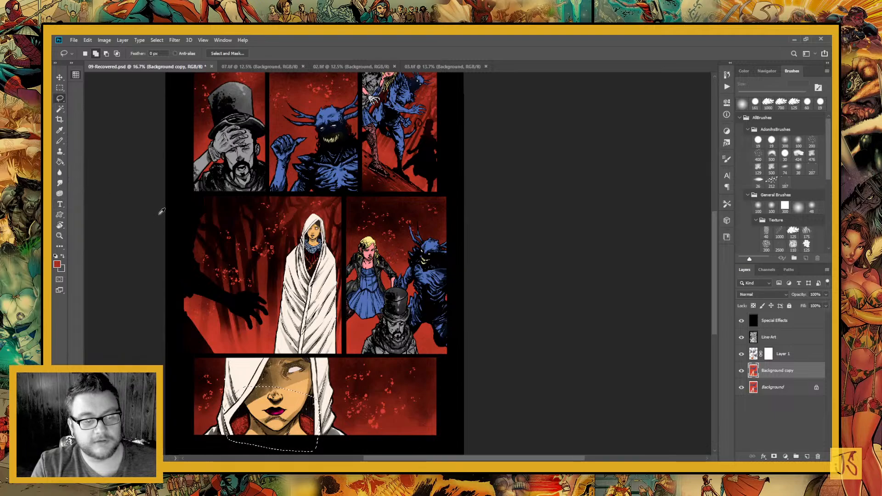
pyautogui.click(60, 161)
pyautogui.click(306, 430)
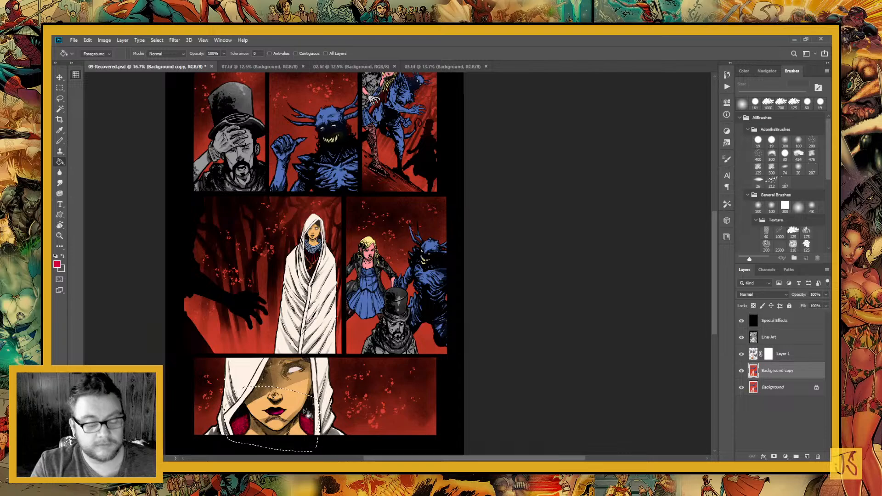
pyautogui.hotkey('ctrl', 'd')
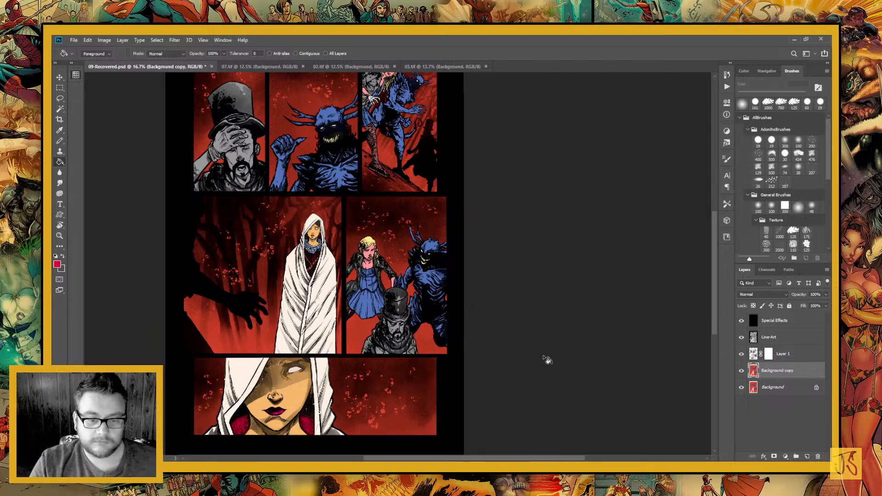
# Target Layer 1's mask and set up a hard round Pencil from General Brushes at 90 px for the first panel
pyautogui.click(768, 354)
pyautogui.moveTo(346, 207); pyautogui.dragTo(454, 277)
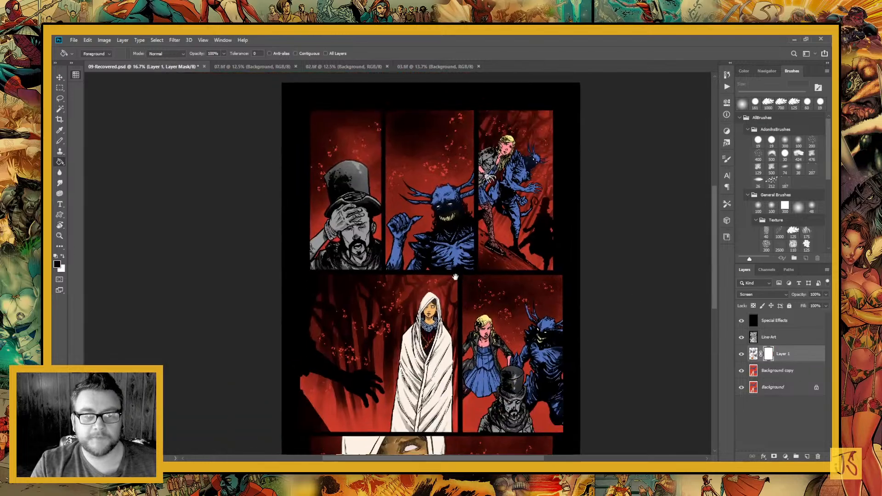
pyautogui.click(59, 236)
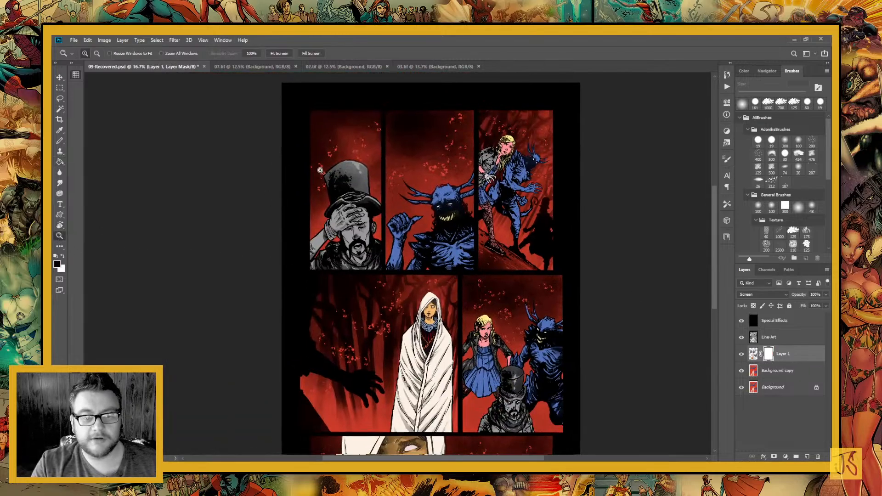
pyautogui.moveTo(321, 171); pyautogui.dragTo(401, 292)
pyautogui.click(60, 141)
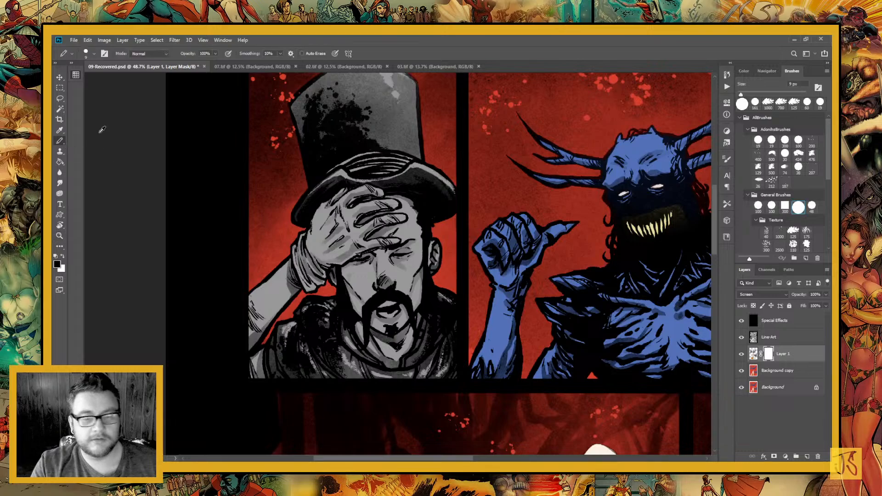
pyautogui.press('b')
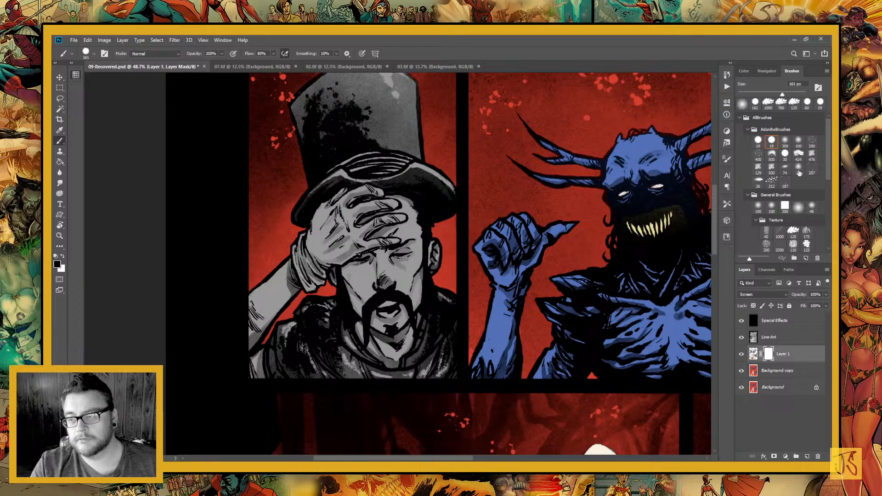
pyautogui.click(812, 209)
pyautogui.moveTo(785, 95); pyautogui.dragTo(791, 95)
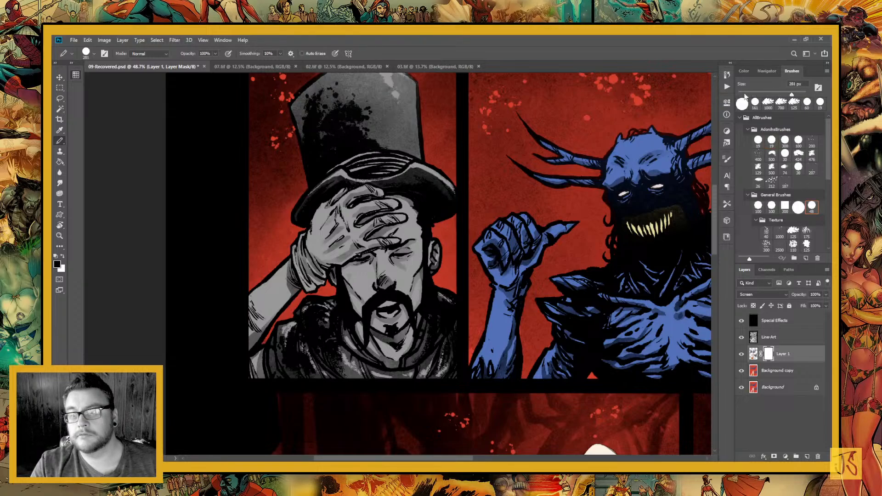
pyautogui.moveTo(414, 257); pyautogui.dragTo(449, 305)
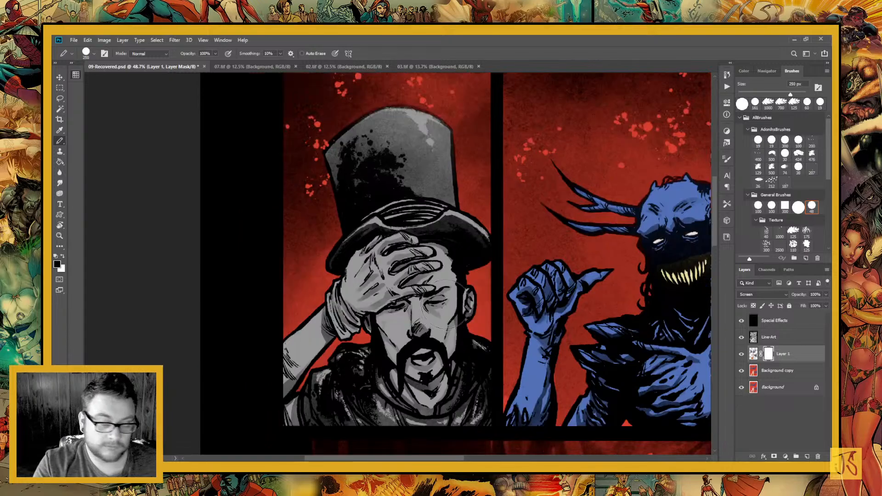
pyautogui.press('[')
pyautogui.press('[')
pyautogui.press('[')
pyautogui.press('[')
pyautogui.press('[')
pyautogui.press('[')
pyautogui.press('[')
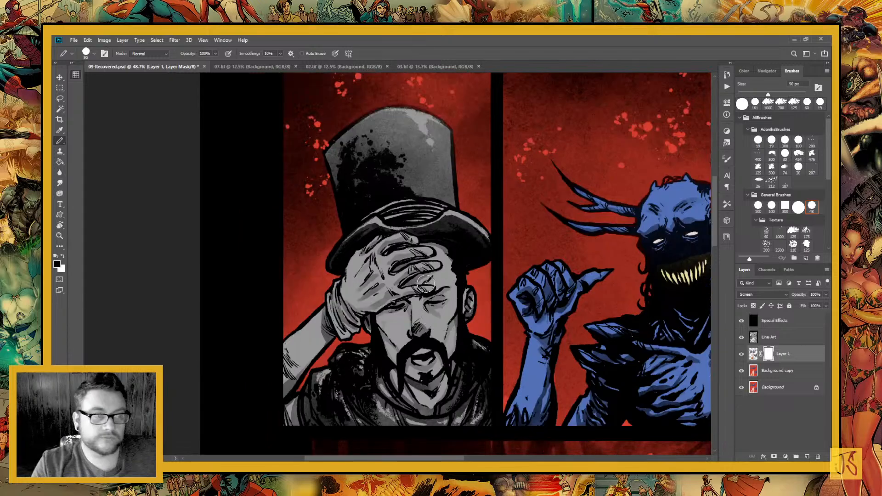
# Paint black shadows on Layer 1's mask over the man's top hat, raised hand and fingers in the first panel
pyautogui.click(356, 244)
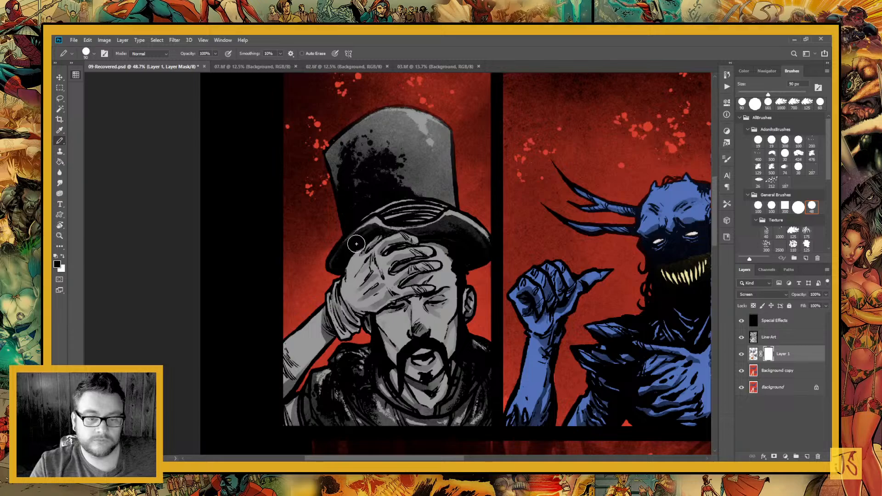
pyautogui.moveTo(347, 173)
pyautogui.mouseDown()
pyautogui.moveTo(393, 139)
pyautogui.moveTo(416, 141)
pyautogui.moveTo(418, 186)
pyautogui.moveTo(374, 235)
pyautogui.moveTo(462, 237)
pyautogui.moveTo(444, 230)
pyautogui.mouseUp()
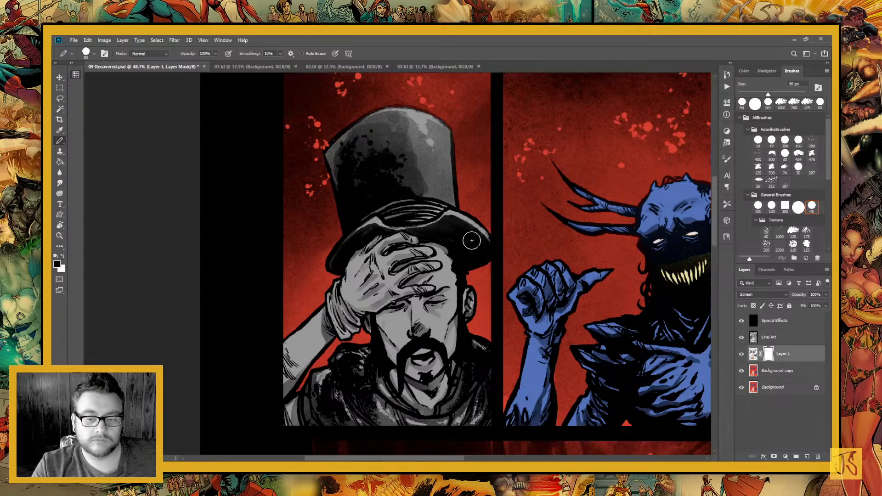
pyautogui.moveTo(381, 285); pyautogui.dragTo(364, 310)
pyautogui.moveTo(371, 274)
pyautogui.mouseDown()
pyautogui.moveTo(346, 301)
pyautogui.moveTo(343, 291)
pyautogui.mouseUp()
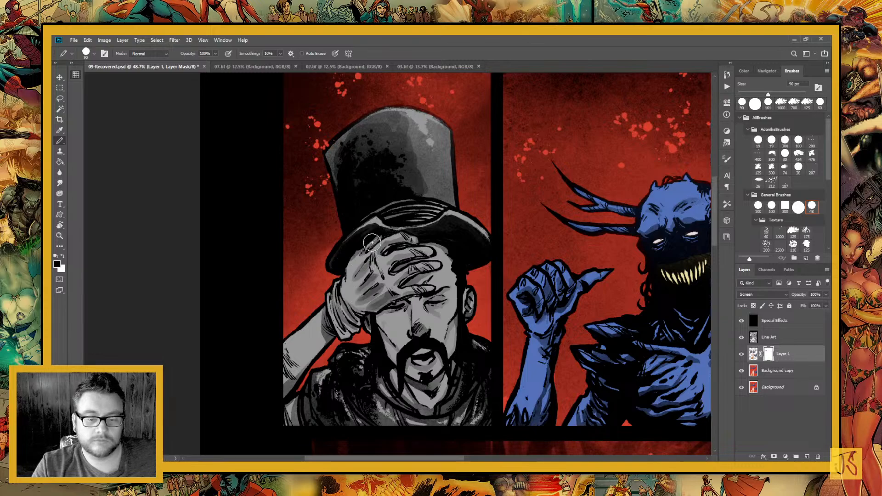
pyautogui.moveTo(372, 243)
pyautogui.mouseDown()
pyautogui.moveTo(350, 259)
pyautogui.moveTo(382, 248)
pyautogui.mouseUp()
pyautogui.moveTo(434, 241)
pyautogui.mouseDown()
pyautogui.moveTo(427, 260)
pyautogui.moveTo(418, 249)
pyautogui.moveTo(439, 267)
pyautogui.mouseUp()
pyautogui.moveTo(369, 240)
pyautogui.mouseDown()
pyautogui.moveTo(444, 246)
pyautogui.moveTo(372, 257)
pyautogui.moveTo(365, 267)
pyautogui.mouseUp()
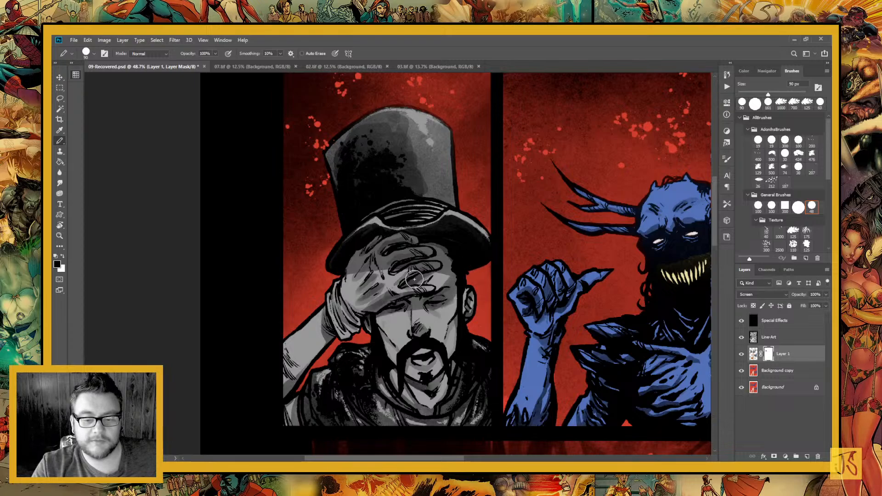
# Paint black shadows on the mask over the man's face, ear, neck, scarf, coat and glove cuff in the first panel
pyautogui.moveTo(446, 370); pyautogui.dragTo(467, 281)
pyautogui.moveTo(402, 223); pyautogui.dragTo(415, 250)
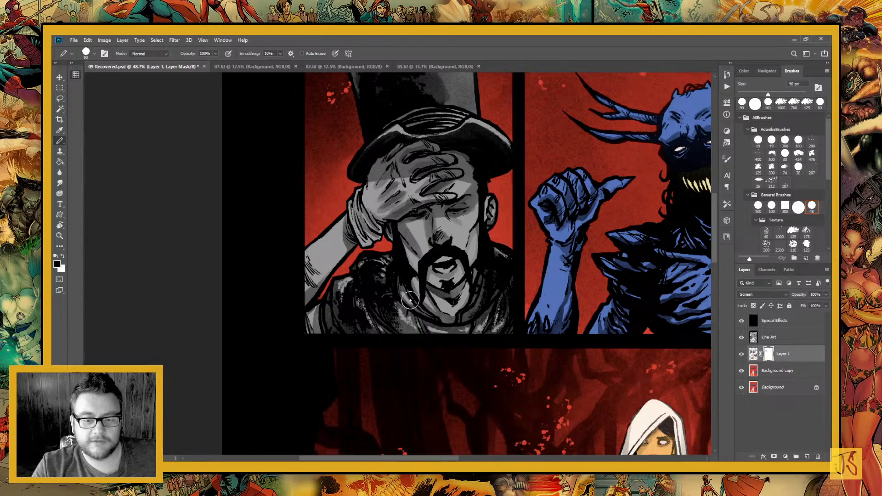
pyautogui.moveTo(400, 265)
pyautogui.mouseDown()
pyautogui.moveTo(442, 309)
pyautogui.moveTo(480, 272)
pyautogui.mouseUp()
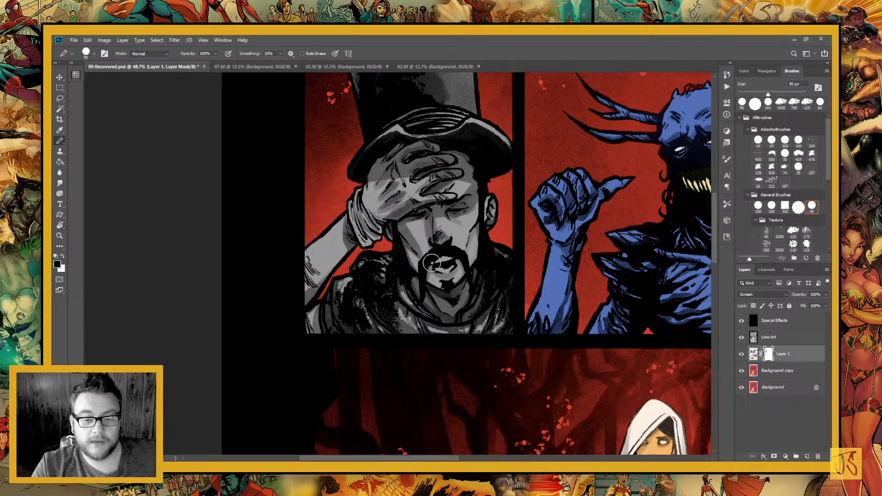
pyautogui.moveTo(428, 269); pyautogui.dragTo(461, 265)
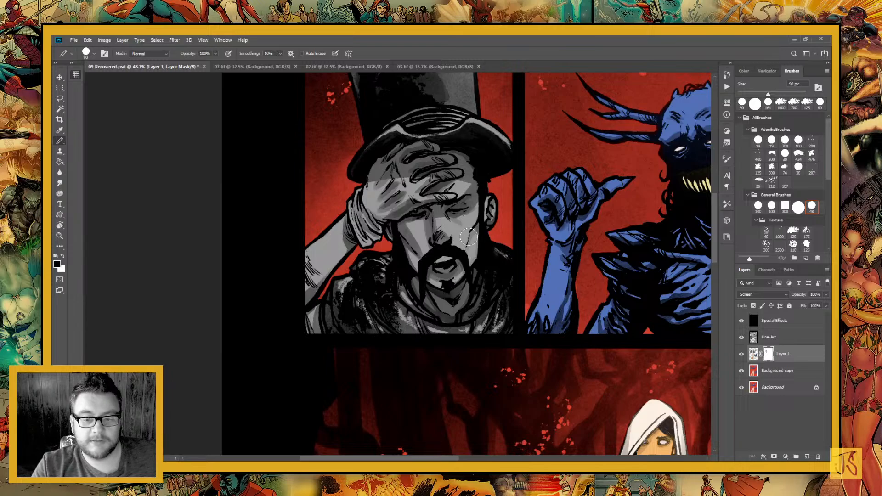
pyautogui.moveTo(480, 213); pyautogui.dragTo(469, 246)
pyautogui.moveTo(480, 193)
pyautogui.mouseDown()
pyautogui.moveTo(472, 294)
pyautogui.moveTo(487, 233)
pyautogui.mouseUp()
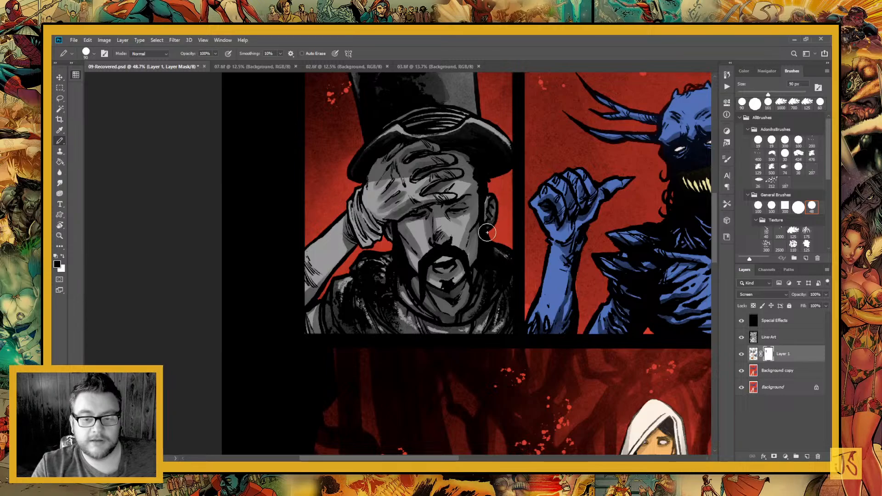
pyautogui.moveTo(341, 201)
pyautogui.mouseDown()
pyautogui.moveTo(343, 259)
pyautogui.moveTo(302, 311)
pyautogui.moveTo(339, 347)
pyautogui.mouseUp()
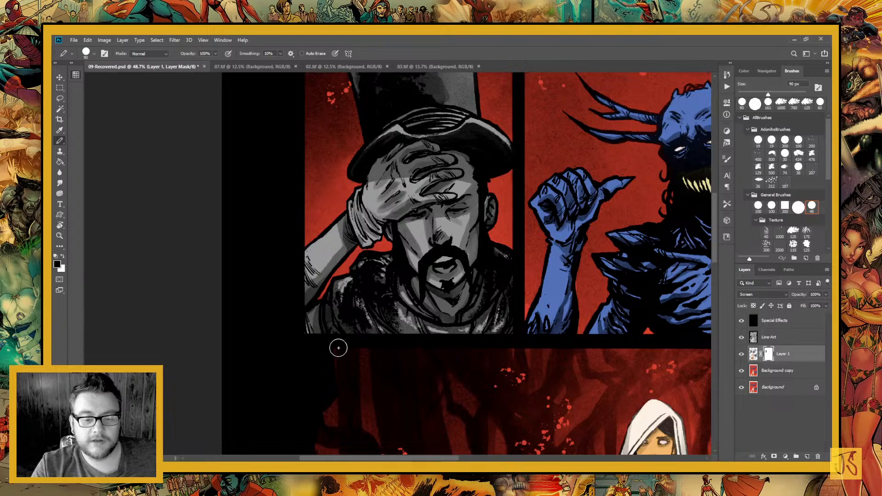
pyautogui.moveTo(358, 301)
pyautogui.mouseDown()
pyautogui.moveTo(403, 327)
pyautogui.moveTo(475, 304)
pyautogui.moveTo(362, 240)
pyautogui.moveTo(378, 252)
pyautogui.moveTo(404, 256)
pyautogui.moveTo(381, 253)
pyautogui.moveTo(361, 222)
pyautogui.moveTo(387, 243)
pyautogui.moveTo(332, 237)
pyautogui.moveTo(408, 202)
pyautogui.mouseUp()
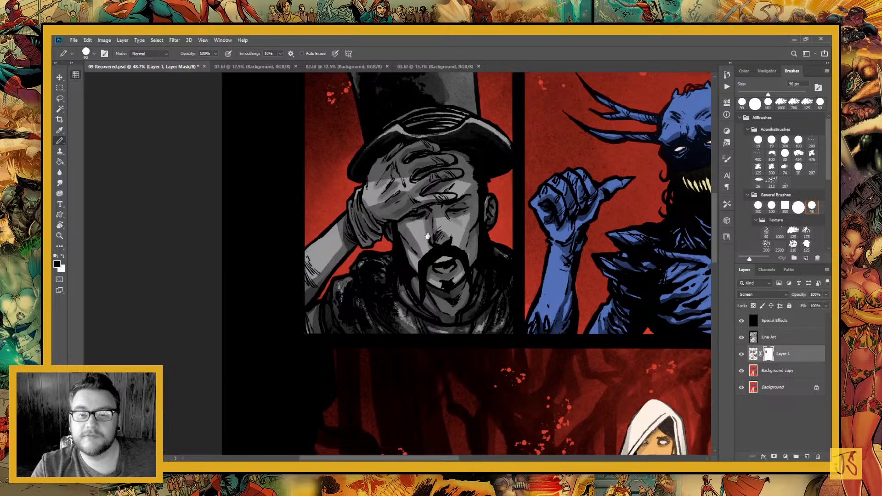
# Paint black shadows on Layer 1's mask over the blue horned demon's raised hand, forearm, shoulder and torso in the second panel
pyautogui.moveTo(429, 143); pyautogui.dragTo(290, 239)
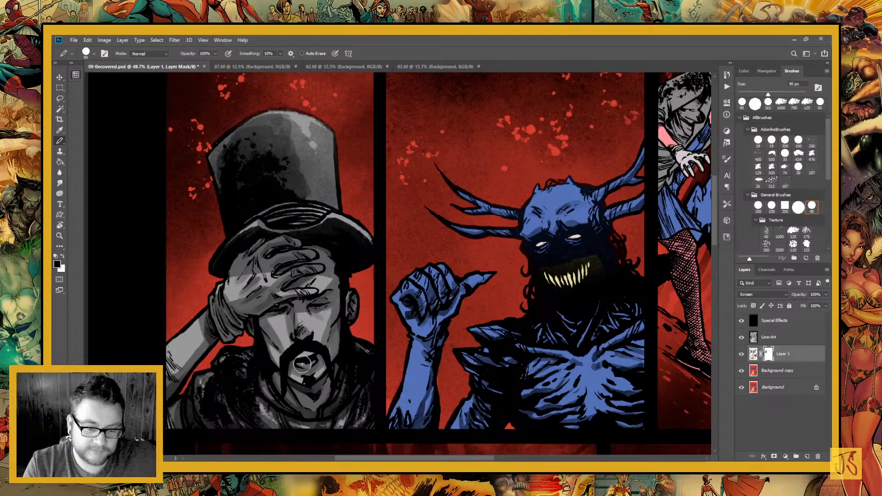
pyautogui.moveTo(410, 340); pyautogui.dragTo(355, 249)
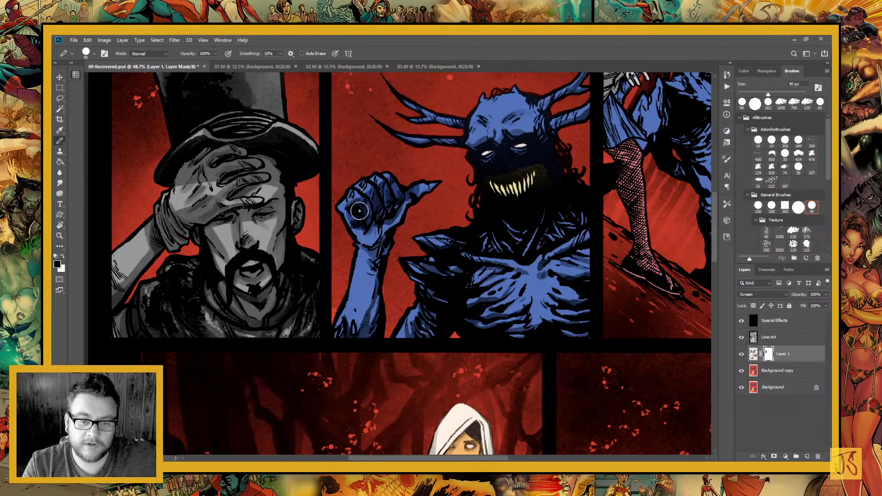
pyautogui.moveTo(427, 186)
pyautogui.mouseDown()
pyautogui.moveTo(362, 237)
pyautogui.moveTo(362, 369)
pyautogui.mouseUp()
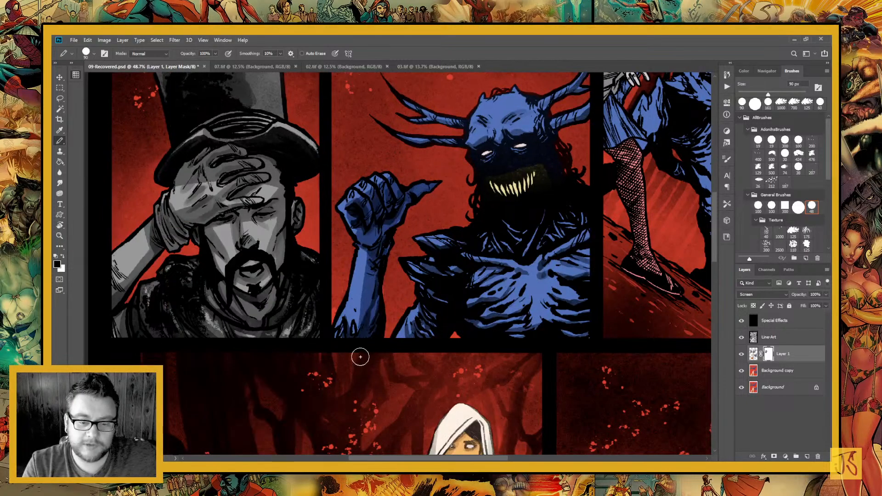
pyautogui.moveTo(392, 212); pyautogui.dragTo(342, 386)
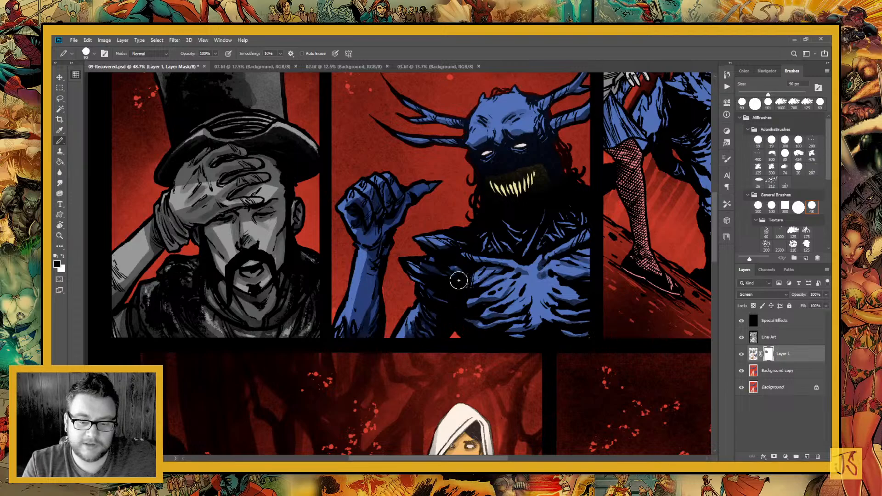
pyautogui.moveTo(459, 280); pyautogui.dragTo(357, 320)
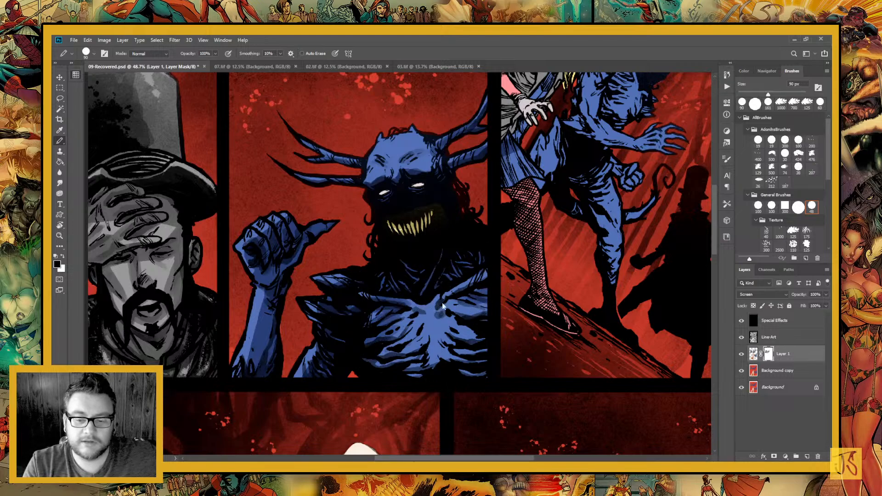
pyautogui.moveTo(404, 381)
pyautogui.mouseDown()
pyautogui.moveTo(445, 364)
pyautogui.moveTo(446, 352)
pyautogui.moveTo(471, 360)
pyautogui.mouseUp()
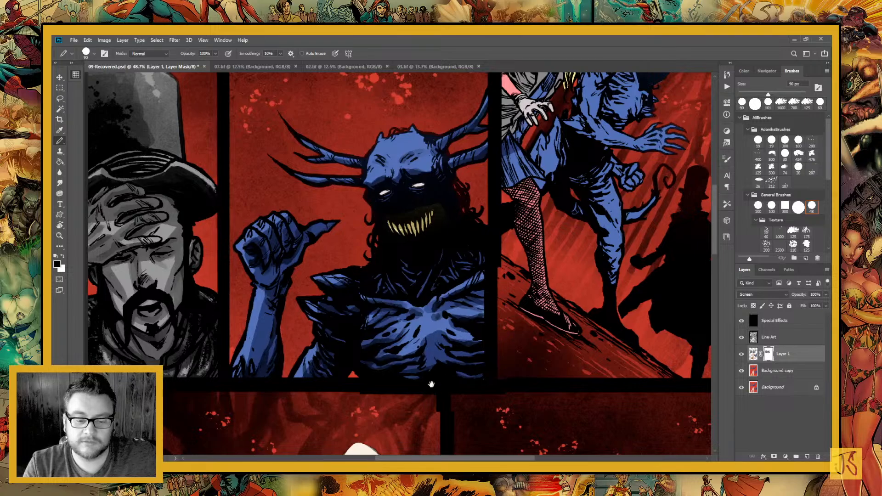
# Paint black shadows on the mask over the blonde woman and the blue demon in the third panel
pyautogui.moveTo(431, 384); pyautogui.dragTo(303, 419)
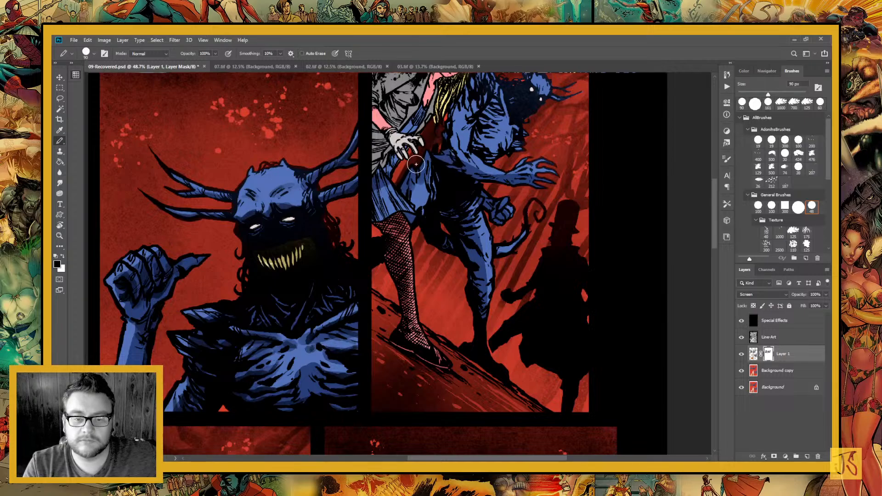
pyautogui.moveTo(418, 221); pyautogui.dragTo(439, 320)
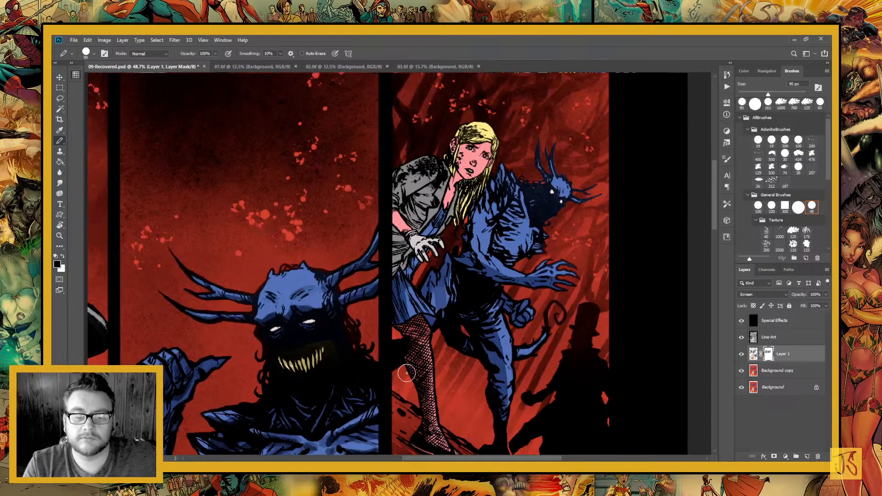
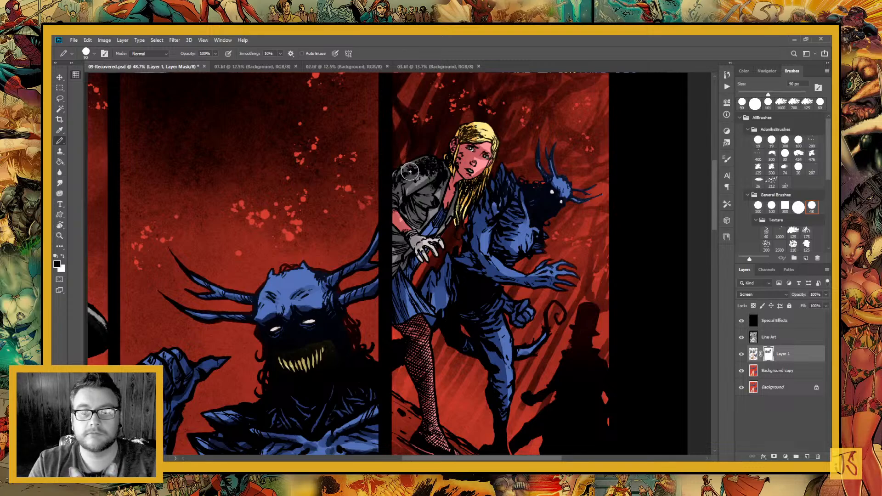
# Paint black shadows on Layer 1's mask over the hooded woman's face, hood and the cloak folds beside her collar in the fourth panel
pyautogui.moveTo(472, 305)
pyautogui.mouseDown()
pyautogui.moveTo(489, 195)
pyautogui.moveTo(480, 123)
pyautogui.mouseUp()
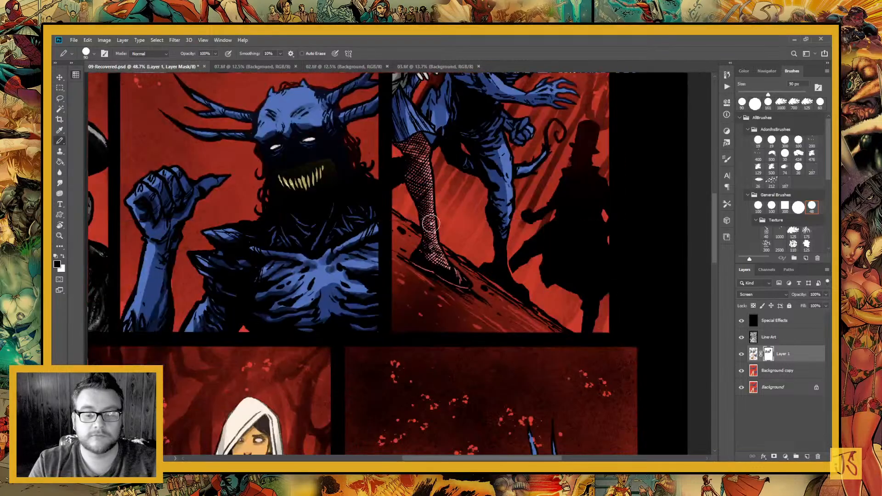
pyautogui.moveTo(441, 300); pyautogui.dragTo(528, 120)
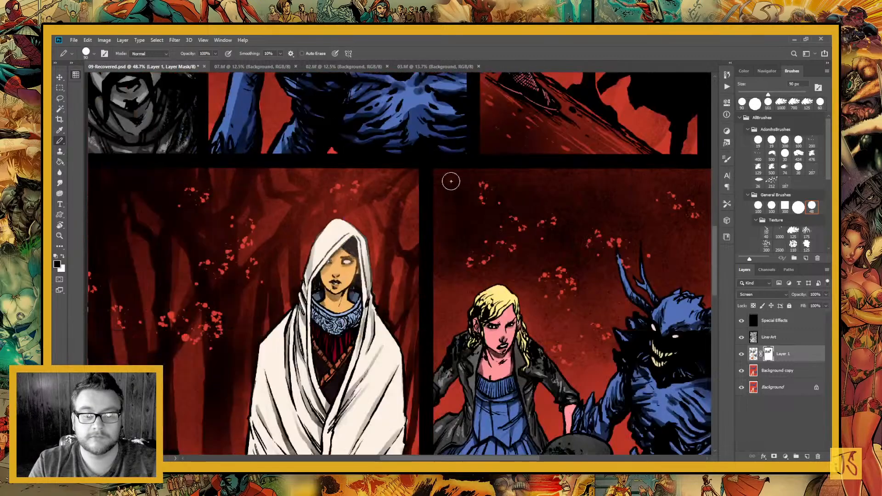
pyautogui.moveTo(409, 237); pyautogui.dragTo(543, 108)
pyautogui.moveTo(415, 218)
pyautogui.mouseDown()
pyautogui.moveTo(424, 211)
pyautogui.moveTo(415, 204)
pyautogui.mouseUp()
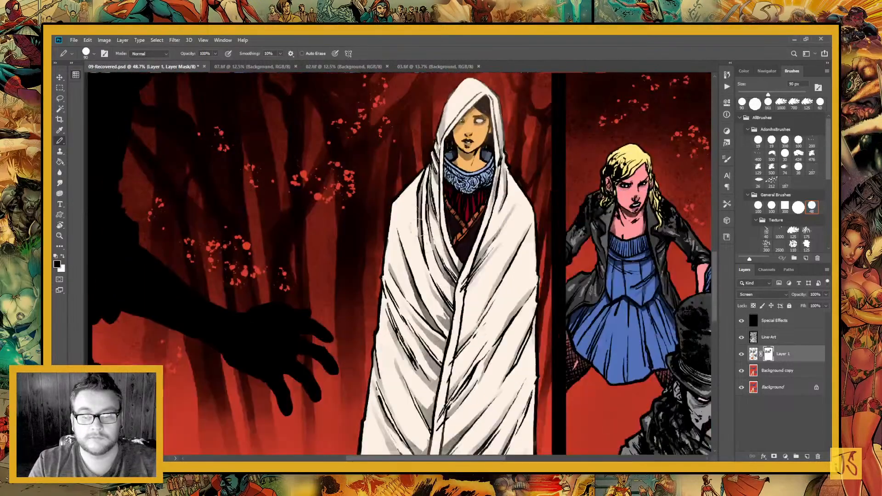
pyautogui.moveTo(453, 153); pyautogui.dragTo(407, 247)
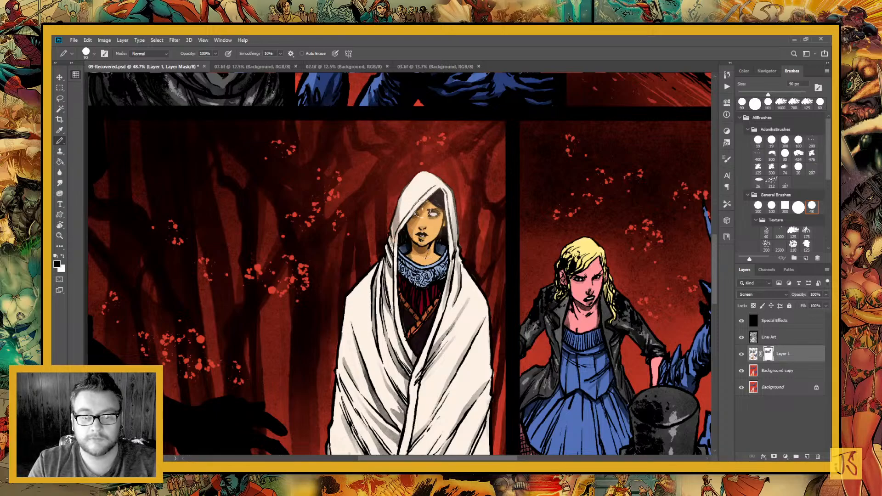
pyautogui.moveTo(439, 189); pyautogui.dragTo(443, 239)
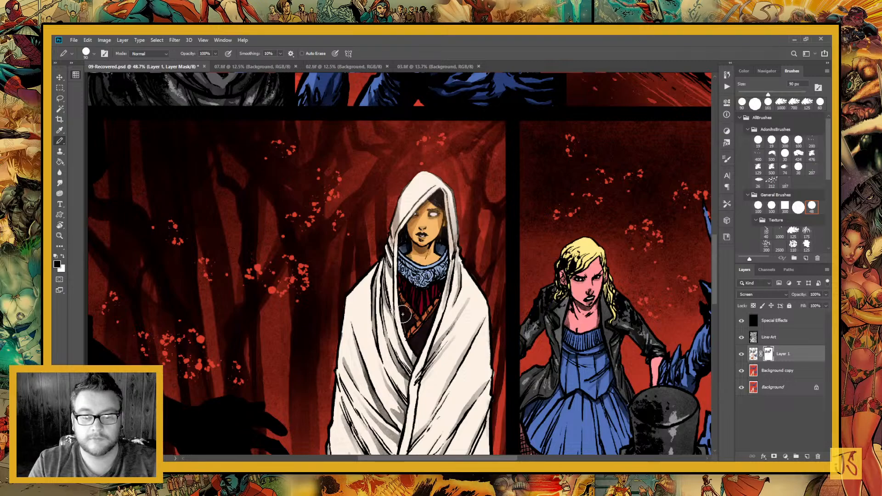
pyautogui.moveTo(386, 233); pyautogui.dragTo(396, 307)
pyautogui.moveTo(382, 267); pyautogui.dragTo(378, 347)
pyautogui.moveTo(428, 428); pyautogui.dragTo(386, 285)
pyautogui.moveTo(415, 122); pyautogui.dragTo(407, 153)
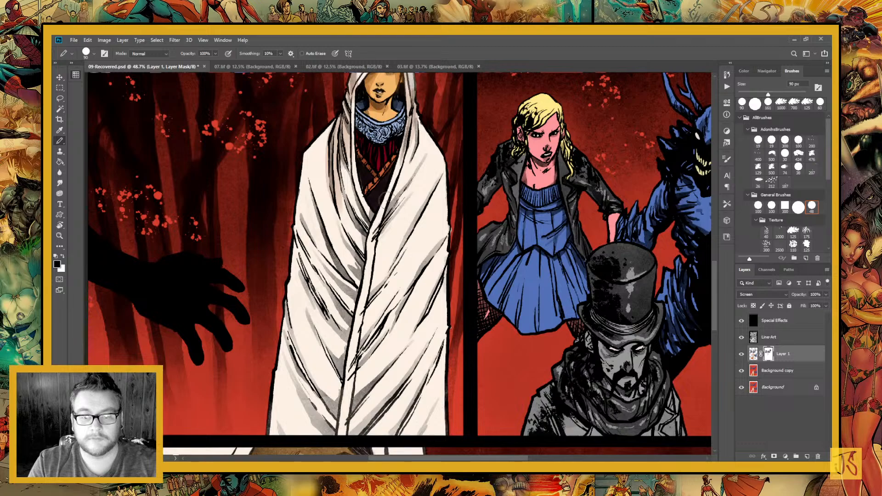
# Paint black shadows on the mask along the upper folds of the white cloak, around the chest opening and across both sides
pyautogui.moveTo(368, 230); pyautogui.dragTo(349, 162)
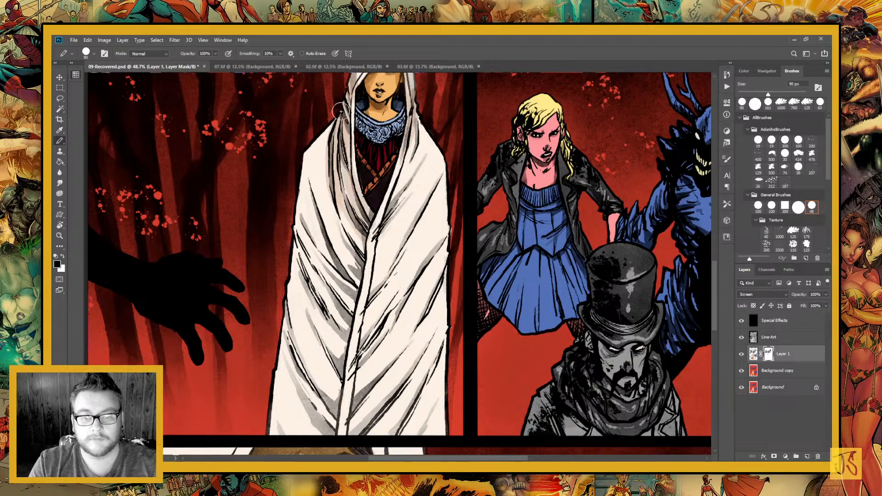
pyautogui.moveTo(418, 214); pyautogui.dragTo(376, 243)
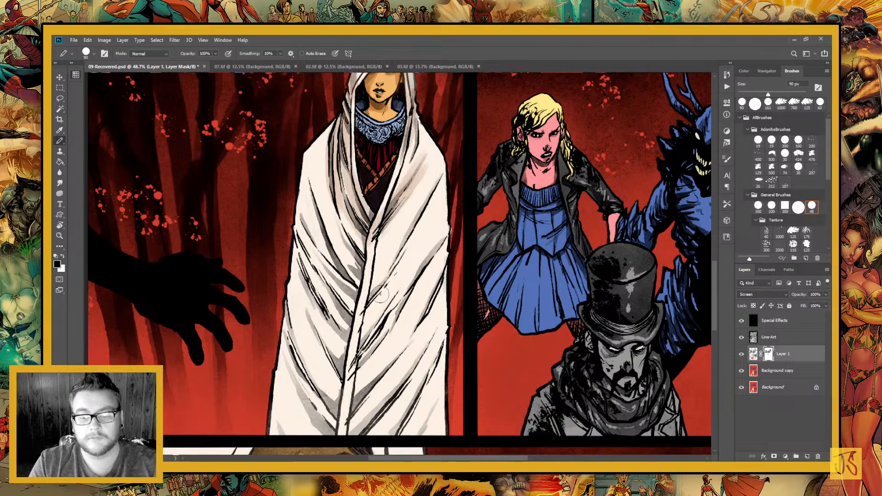
pyautogui.moveTo(380, 294); pyautogui.dragTo(426, 203)
pyautogui.moveTo(353, 279); pyautogui.dragTo(323, 209)
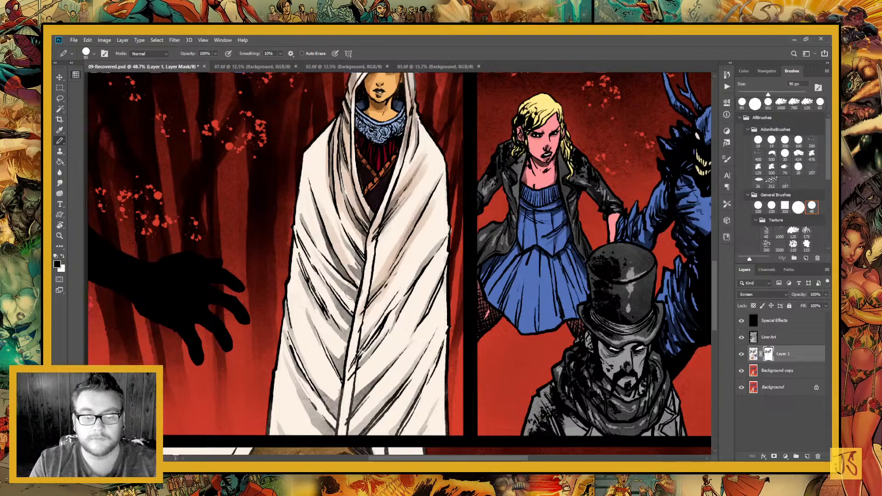
pyautogui.moveTo(353, 294); pyautogui.dragTo(315, 178)
pyautogui.moveTo(362, 277); pyautogui.dragTo(323, 191)
pyautogui.moveTo(360, 252); pyautogui.dragTo(332, 193)
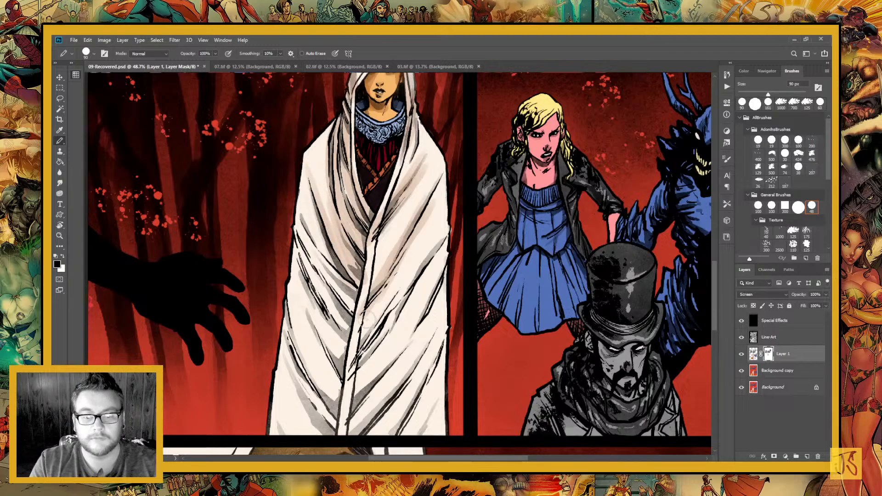
# Paint black shadows on the mask into the white cloak's left-side middle folds and down its central hem
pyautogui.moveTo(365, 317)
pyautogui.mouseDown()
pyautogui.moveTo(301, 236)
pyautogui.moveTo(315, 248)
pyautogui.mouseUp()
pyautogui.moveTo(338, 340); pyautogui.dragTo(296, 232)
pyautogui.moveTo(356, 354); pyautogui.dragTo(303, 283)
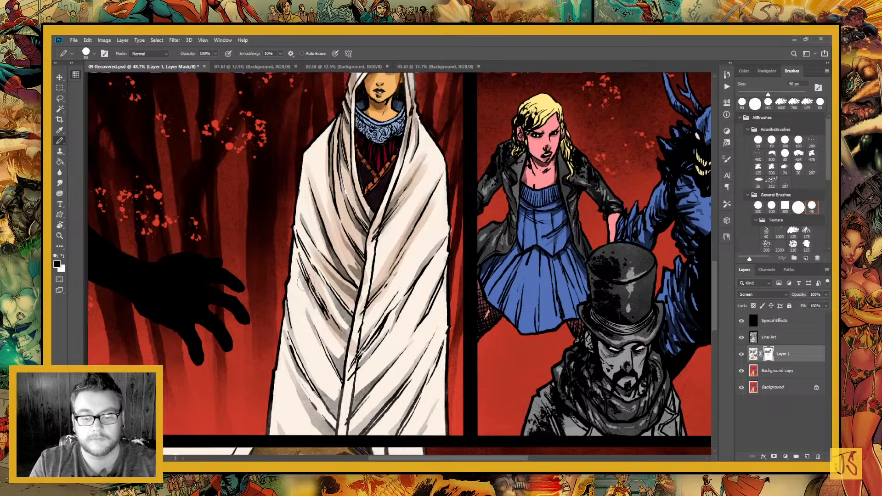
pyautogui.moveTo(360, 331); pyautogui.dragTo(317, 249)
pyautogui.moveTo(353, 380); pyautogui.dragTo(290, 285)
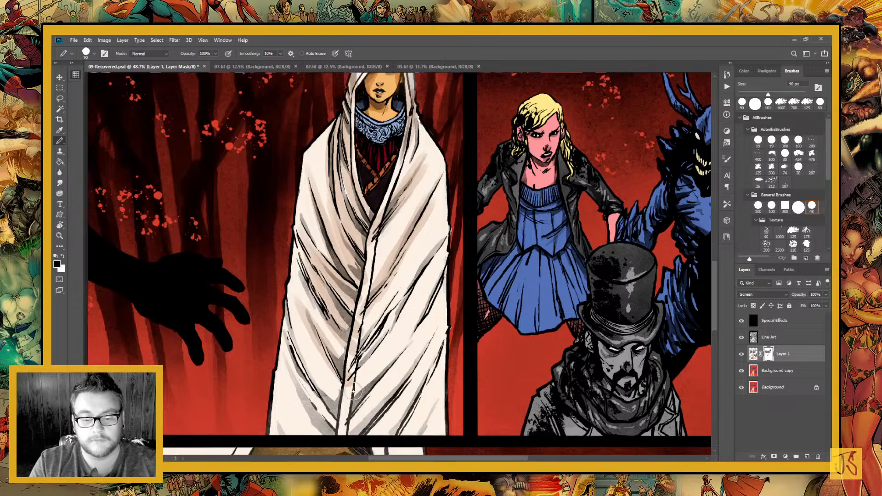
pyautogui.moveTo(356, 333); pyautogui.dragTo(342, 433)
# Paint black shadows on the mask along the diagonal folds on the right side of the white cloak's middle section
pyautogui.moveTo(371, 241)
pyautogui.mouseDown()
pyautogui.moveTo(357, 364)
pyautogui.moveTo(406, 286)
pyautogui.mouseUp()
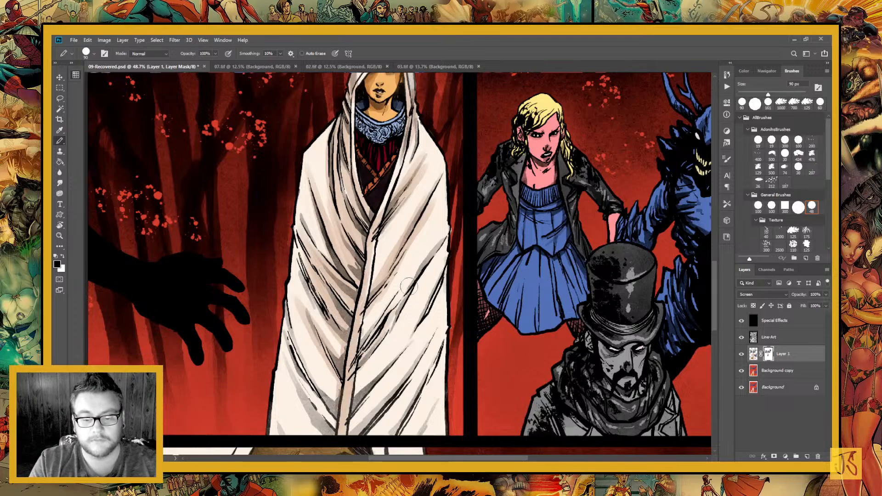
pyautogui.moveTo(363, 365); pyautogui.dragTo(464, 209)
pyautogui.moveTo(375, 393); pyautogui.dragTo(413, 261)
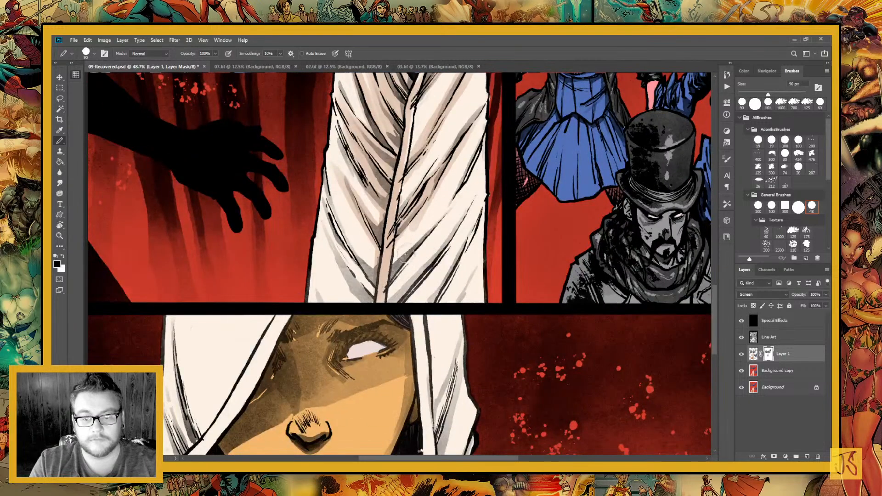
pyautogui.moveTo(393, 288); pyautogui.dragTo(484, 138)
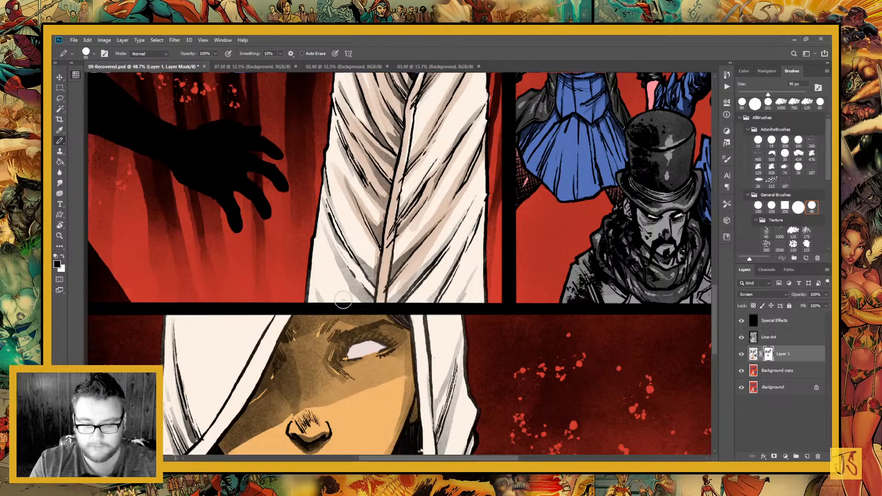
# Paint black shadows on the mask into the lower left folds of the white cloak, down to the panel border
pyautogui.moveTo(366, 293)
pyautogui.mouseDown()
pyautogui.moveTo(328, 208)
pyautogui.moveTo(329, 179)
pyautogui.mouseUp()
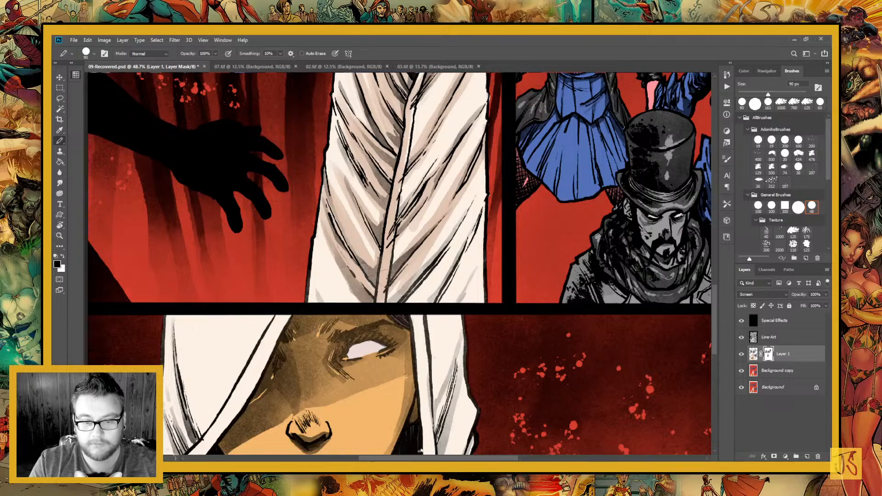
pyautogui.moveTo(369, 256)
pyautogui.mouseDown()
pyautogui.moveTo(332, 164)
pyautogui.moveTo(334, 147)
pyautogui.mouseUp()
pyautogui.moveTo(335, 199); pyautogui.dragTo(330, 156)
pyautogui.moveTo(321, 295); pyautogui.dragTo(314, 274)
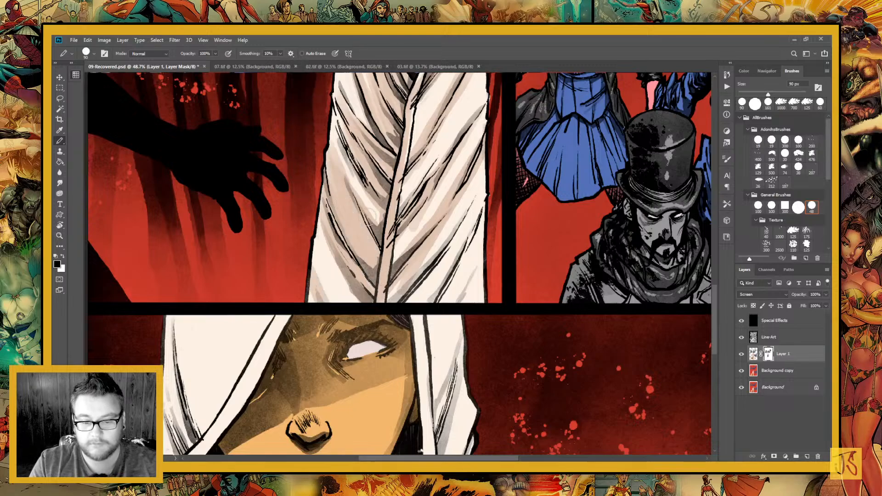
# Paint black shadows on the mask along the lower right folds of the white cloak, down to the panel border
pyautogui.moveTo(392, 299)
pyautogui.mouseDown()
pyautogui.moveTo(436, 255)
pyautogui.moveTo(387, 316)
pyautogui.moveTo(473, 214)
pyautogui.mouseUp()
pyautogui.moveTo(418, 306)
pyautogui.mouseDown()
pyautogui.moveTo(475, 181)
pyautogui.moveTo(469, 234)
pyautogui.mouseUp()
pyautogui.moveTo(442, 293); pyautogui.dragTo(486, 200)
pyautogui.moveTo(452, 309); pyautogui.dragTo(479, 236)
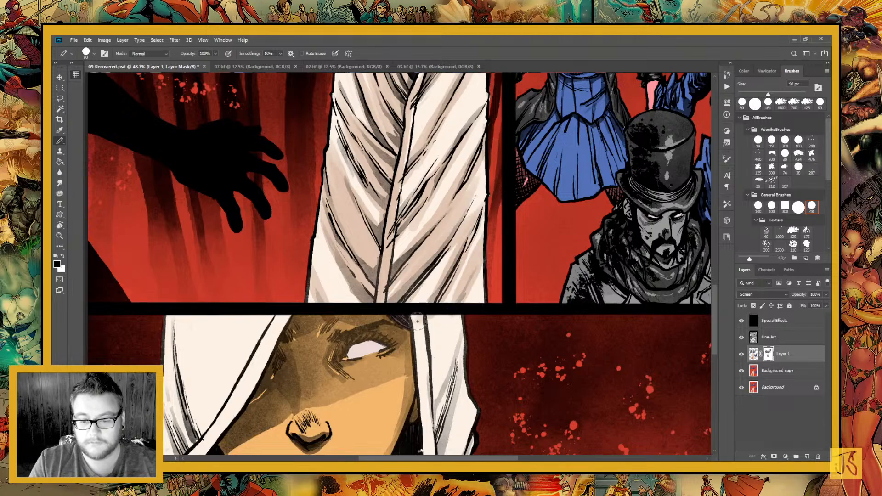
pyautogui.moveTo(418, 317); pyautogui.dragTo(466, 257)
pyautogui.moveTo(399, 312)
pyautogui.mouseDown()
pyautogui.moveTo(437, 267)
pyautogui.moveTo(423, 211)
pyautogui.moveTo(456, 122)
pyautogui.mouseUp()
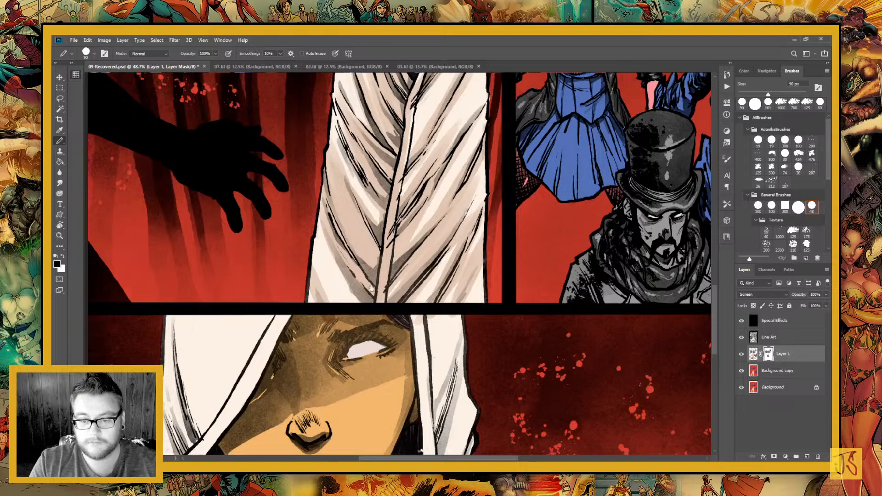
pyautogui.moveTo(473, 200); pyautogui.dragTo(408, 289)
pyautogui.moveTo(399, 313); pyautogui.dragTo(440, 213)
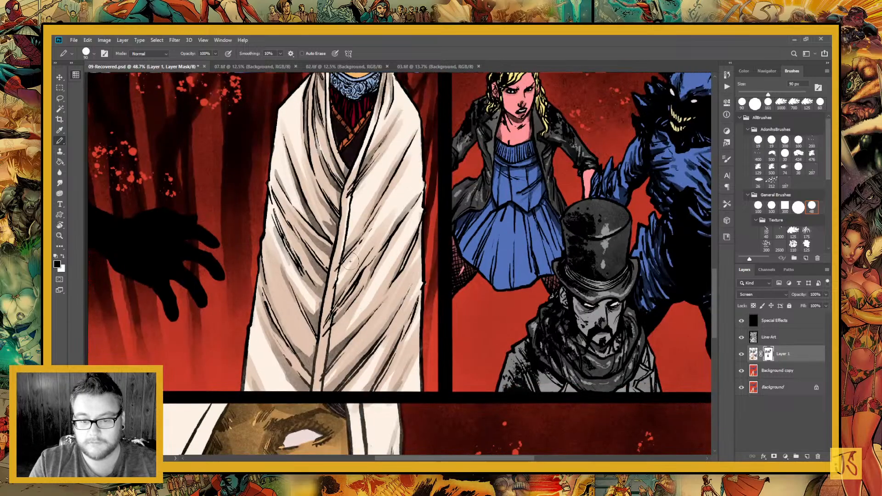
# Extend the mask shadows up the right side of the white cloak, from the middle folds to the shoulder
pyautogui.moveTo(348, 263); pyautogui.dragTo(387, 179)
pyautogui.moveTo(387, 240); pyautogui.dragTo(417, 184)
pyautogui.moveTo(401, 225); pyautogui.dragTo(415, 307)
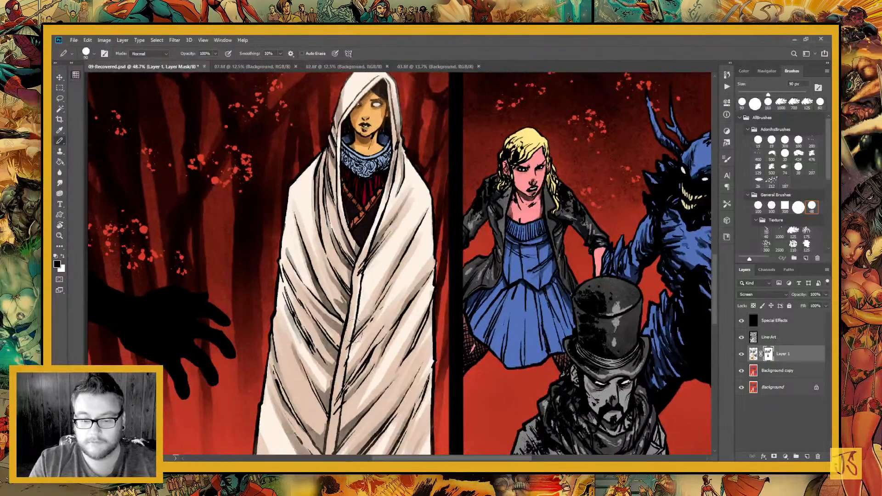
pyautogui.moveTo(356, 322); pyautogui.dragTo(395, 221)
pyautogui.moveTo(372, 242); pyautogui.dragTo(393, 184)
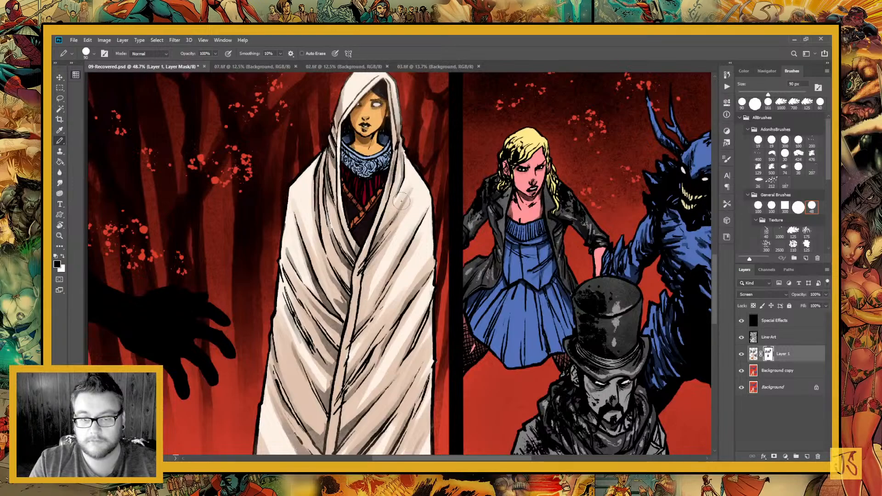
# Paint black shadows on the mask over the hooded woman's collar and dark dress, and along the inner edge of her hood
pyautogui.moveTo(412, 276); pyautogui.dragTo(437, 372)
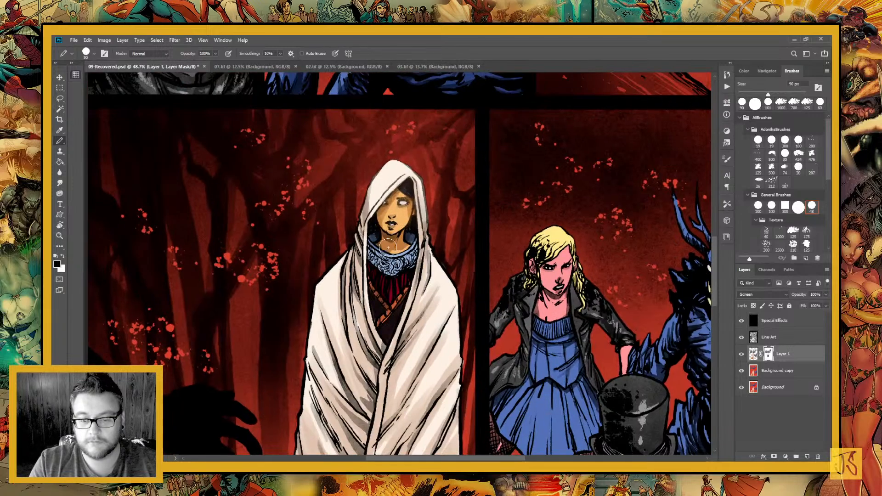
pyautogui.moveTo(403, 290); pyautogui.dragTo(376, 342)
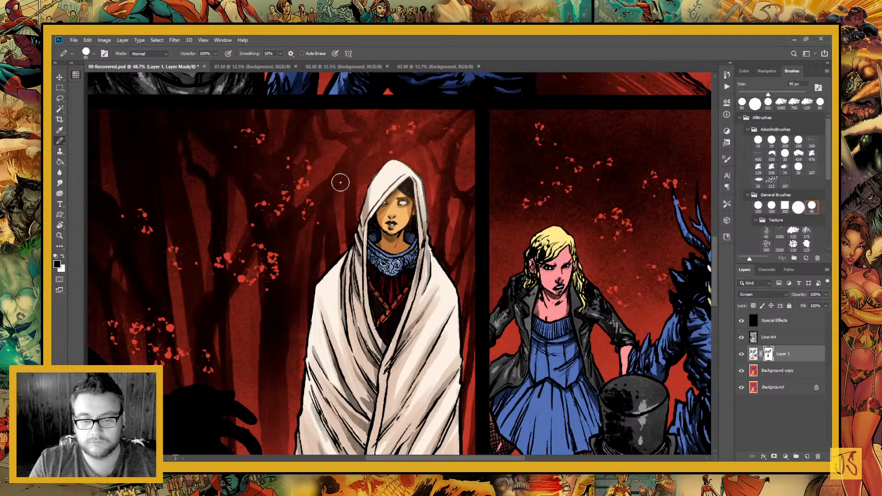
pyautogui.moveTo(416, 180); pyautogui.dragTo(424, 215)
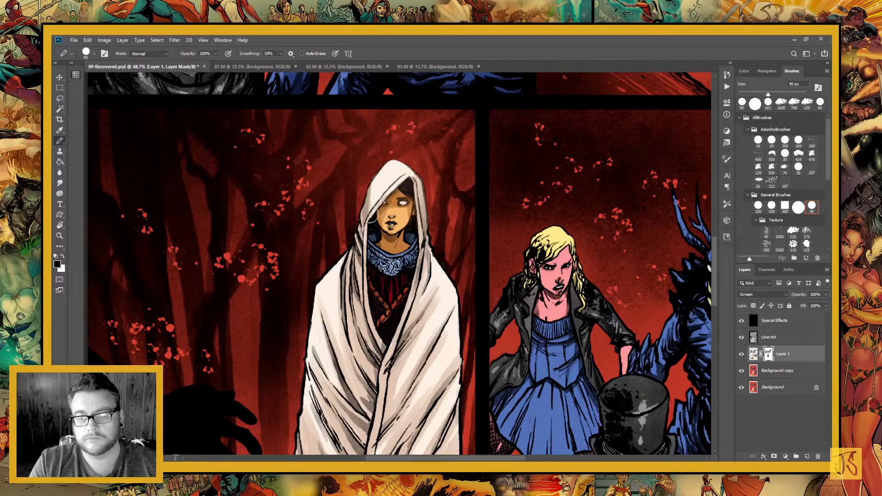
# Paint black shadows on the mask over the blonde woman's hair, face, neck, jacket and blue dress in the fifth panel
pyautogui.press('space')
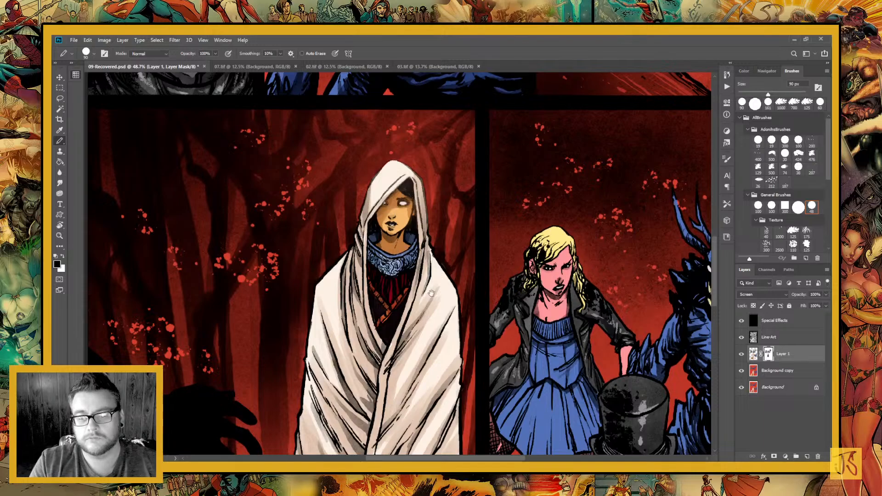
pyautogui.moveTo(431, 292); pyautogui.dragTo(354, 265)
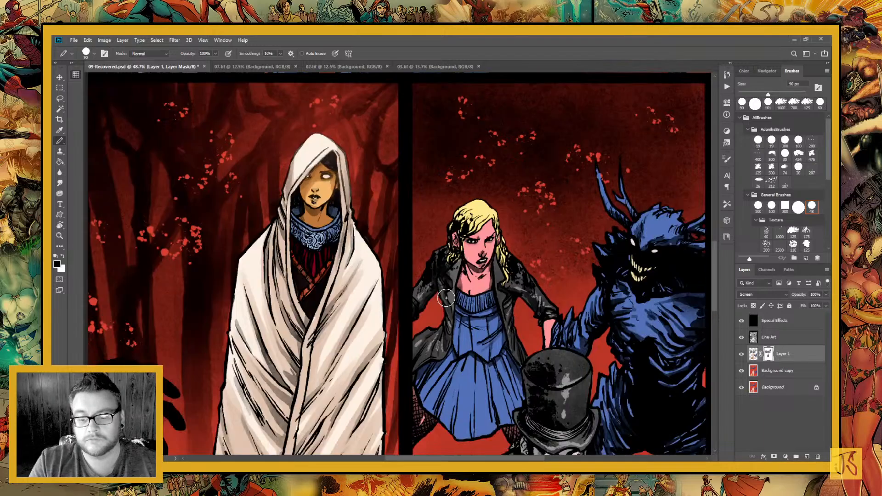
pyautogui.moveTo(446, 297)
pyautogui.mouseDown()
pyautogui.moveTo(466, 364)
pyautogui.moveTo(503, 318)
pyautogui.mouseUp()
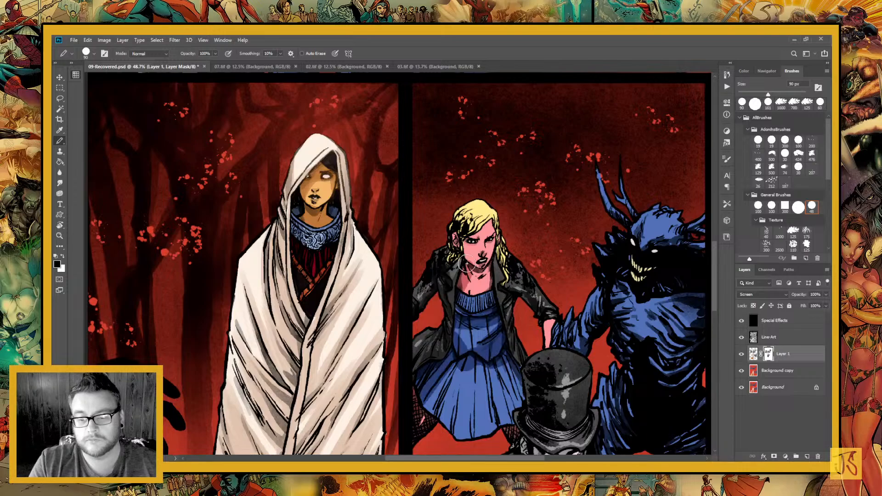
pyautogui.moveTo(465, 267); pyautogui.dragTo(492, 278)
pyautogui.moveTo(462, 238)
pyautogui.mouseDown()
pyautogui.moveTo(450, 260)
pyautogui.moveTo(471, 213)
pyautogui.moveTo(464, 237)
pyautogui.moveTo(488, 230)
pyautogui.mouseUp()
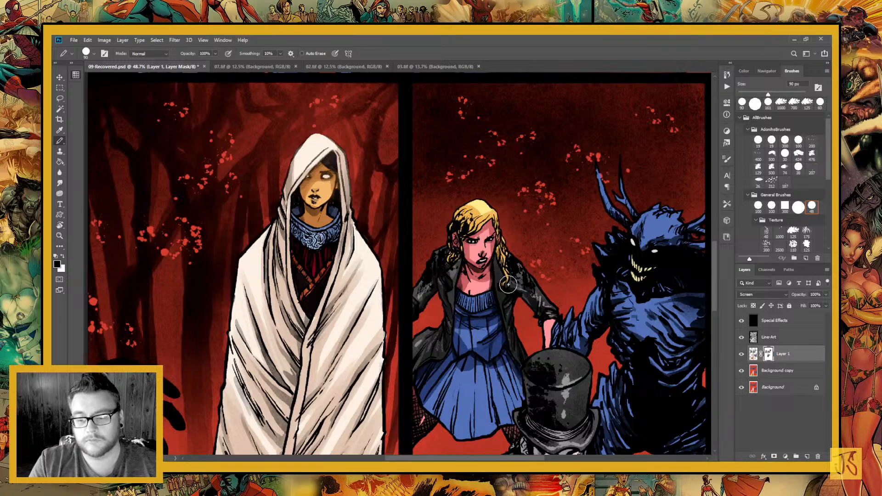
pyautogui.scroll(-5, 508, 284)
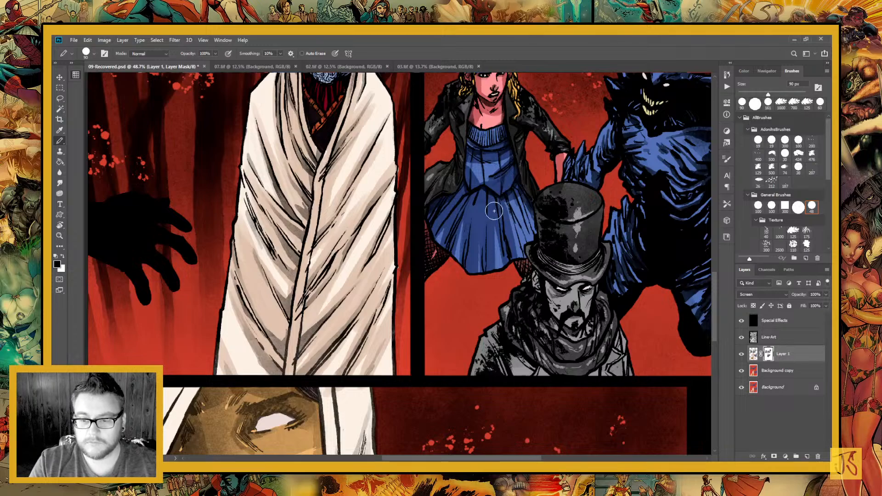
pyautogui.moveTo(521, 252); pyautogui.dragTo(524, 206)
# Paint black shadows on the mask over the top-hatted man's hat, face, scarf and coat in the fifth panel
pyautogui.moveTo(507, 301); pyautogui.dragTo(438, 217)
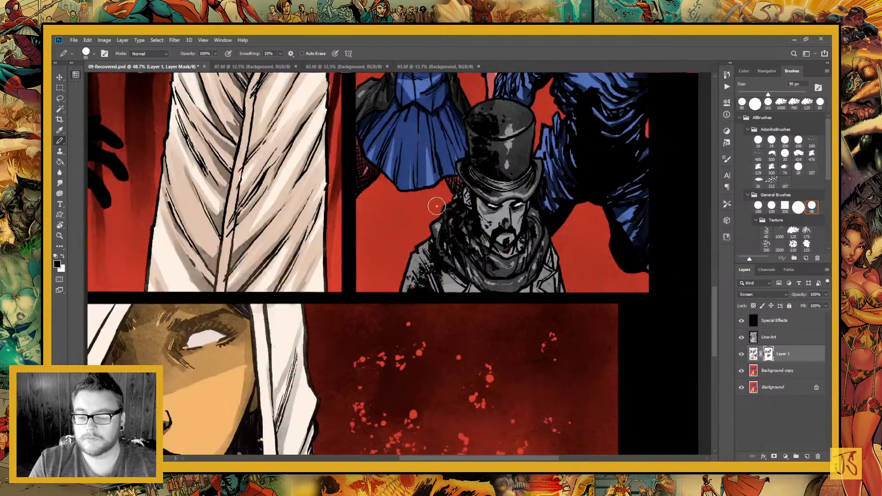
pyautogui.moveTo(434, 261)
pyautogui.mouseDown()
pyautogui.moveTo(416, 323)
pyautogui.moveTo(441, 262)
pyautogui.moveTo(467, 294)
pyautogui.moveTo(459, 289)
pyautogui.moveTo(478, 187)
pyautogui.moveTo(487, 184)
pyautogui.moveTo(496, 141)
pyautogui.moveTo(482, 136)
pyautogui.moveTo(499, 202)
pyautogui.moveTo(487, 182)
pyautogui.mouseUp()
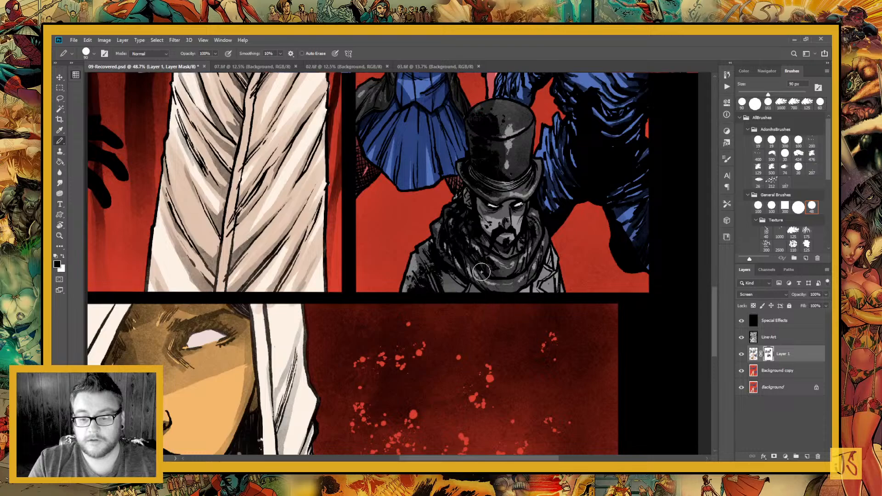
pyautogui.moveTo(476, 271)
pyautogui.mouseDown()
pyautogui.moveTo(514, 278)
pyautogui.moveTo(540, 243)
pyautogui.moveTo(541, 284)
pyautogui.mouseUp()
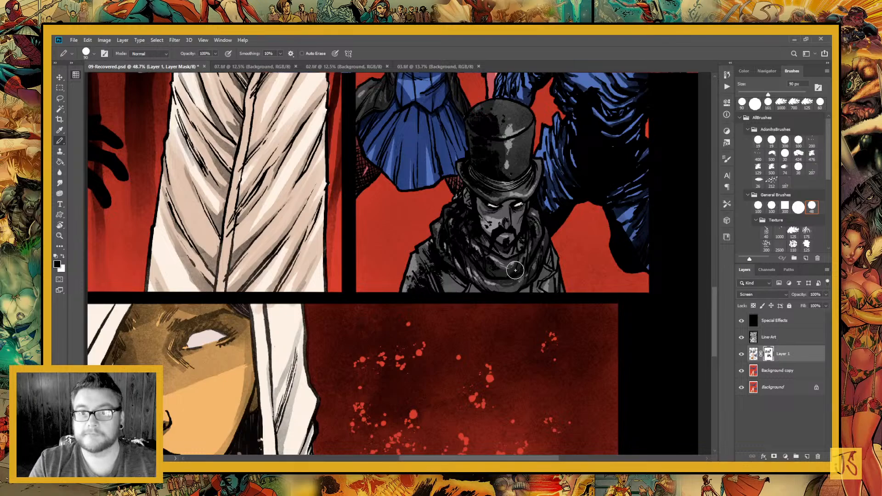
pyautogui.moveTo(534, 230); pyautogui.dragTo(428, 289)
# Paint black shadows on the mask over the blue horned creature's arm, shoulder and chest in the fifth panel
pyautogui.moveTo(461, 254)
pyautogui.mouseDown()
pyautogui.moveTo(469, 260)
pyautogui.moveTo(443, 252)
pyautogui.moveTo(450, 216)
pyautogui.moveTo(524, 255)
pyautogui.moveTo(536, 289)
pyautogui.moveTo(491, 222)
pyautogui.moveTo(497, 318)
pyautogui.mouseUp()
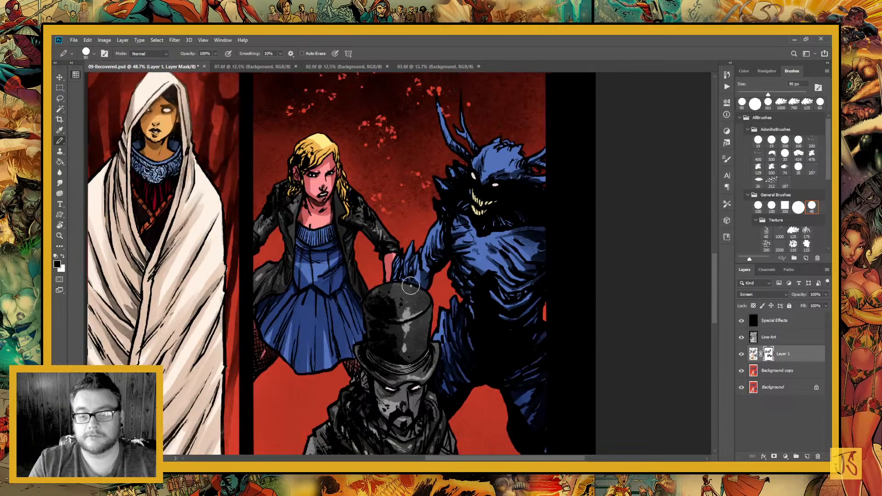
pyautogui.moveTo(411, 285); pyautogui.dragTo(439, 295)
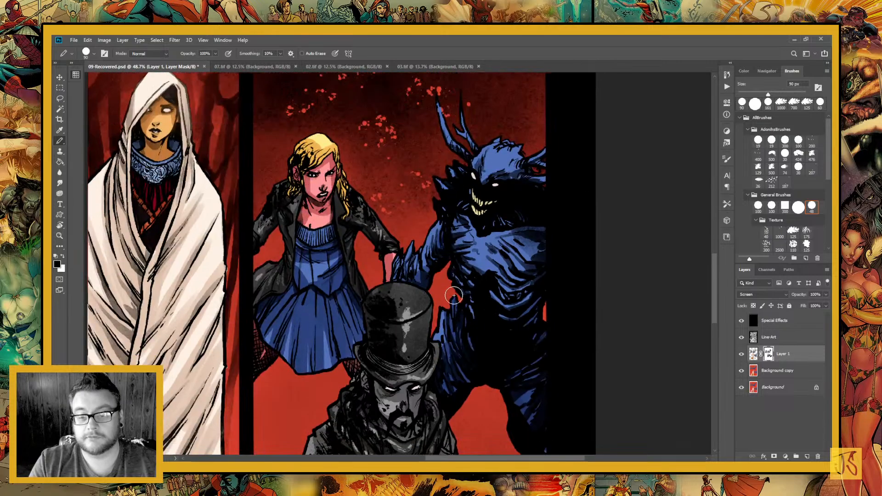
pyautogui.moveTo(455, 222)
pyautogui.mouseDown()
pyautogui.moveTo(473, 315)
pyautogui.moveTo(492, 288)
pyautogui.moveTo(457, 241)
pyautogui.moveTo(460, 202)
pyautogui.mouseUp()
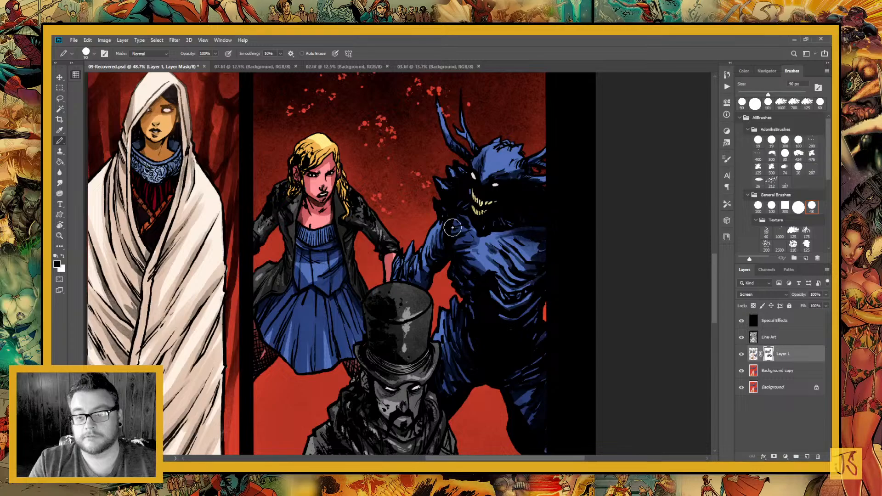
pyautogui.moveTo(528, 246); pyautogui.dragTo(503, 299)
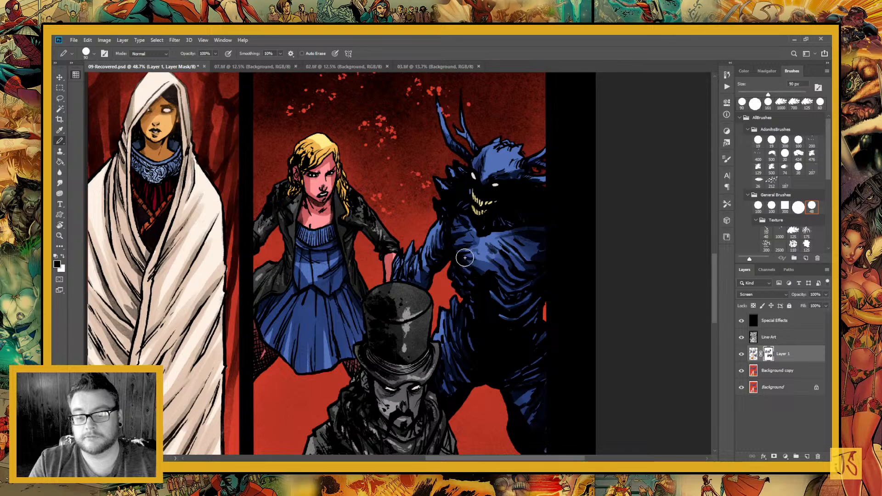
# Paint black shadows on the mask along the left folds and shoulder of the woman's white hood in the bottom close-up panel
pyautogui.moveTo(403, 346)
pyautogui.mouseDown()
pyautogui.moveTo(414, 292)
pyautogui.moveTo(460, 188)
pyautogui.moveTo(600, 117)
pyautogui.mouseUp()
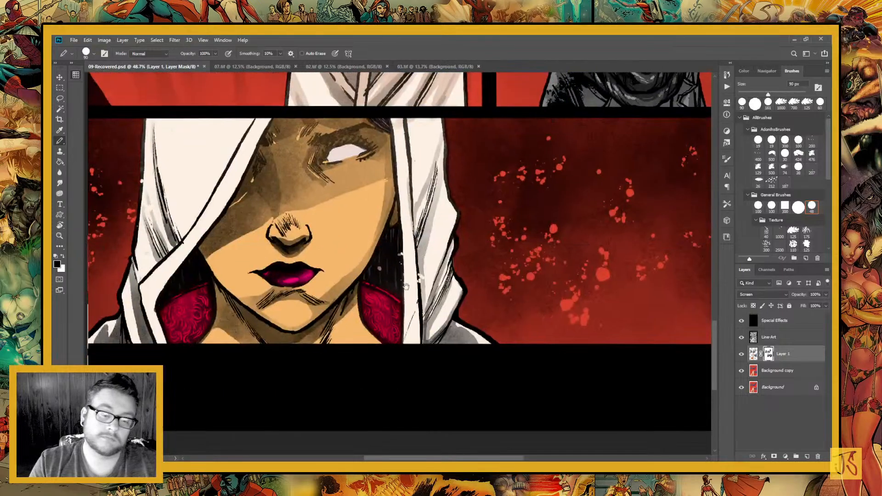
pyautogui.moveTo(264, 198); pyautogui.dragTo(426, 178)
pyautogui.moveTo(311, 241)
pyautogui.mouseDown()
pyautogui.moveTo(365, 324)
pyautogui.moveTo(363, 278)
pyautogui.mouseUp()
pyautogui.moveTo(387, 317)
pyautogui.mouseDown()
pyautogui.moveTo(364, 251)
pyautogui.moveTo(367, 187)
pyautogui.mouseUp()
pyautogui.moveTo(348, 338)
pyautogui.mouseDown()
pyautogui.moveTo(358, 401)
pyautogui.moveTo(341, 373)
pyautogui.mouseUp()
pyautogui.moveTo(322, 401); pyautogui.dragTo(308, 397)
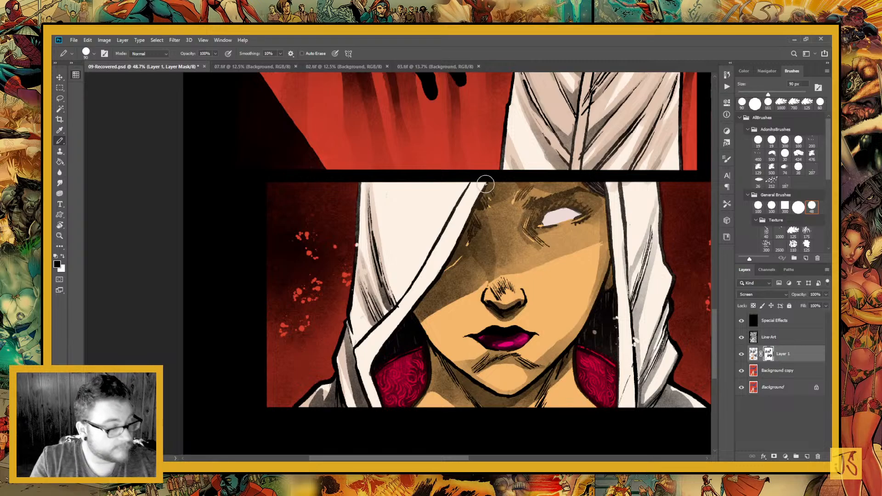
# Paint the hood's cast shadow on the mask across the woman's forehead and shaded cheek in the bottom panel
pyautogui.moveTo(496, 186); pyautogui.dragTo(425, 281)
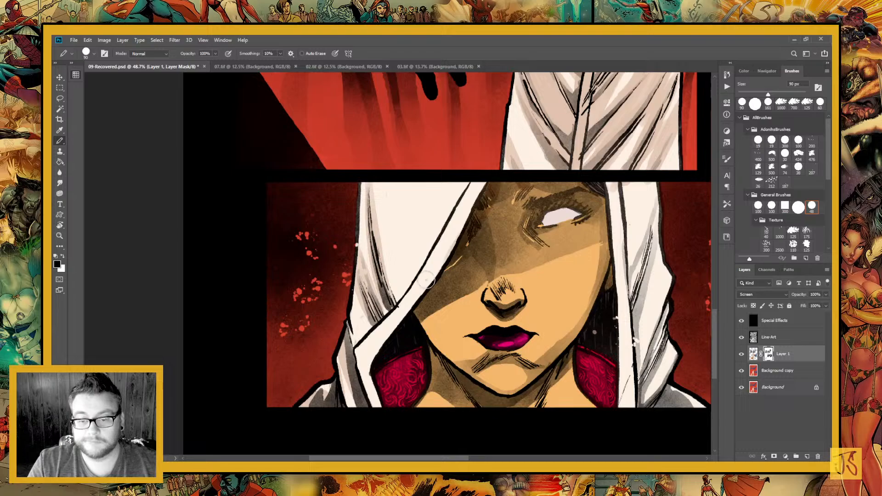
pyautogui.moveTo(507, 171); pyautogui.dragTo(426, 301)
pyautogui.moveTo(503, 216); pyautogui.dragTo(387, 353)
pyautogui.moveTo(489, 243); pyautogui.dragTo(398, 339)
pyautogui.moveTo(464, 276); pyautogui.dragTo(546, 198)
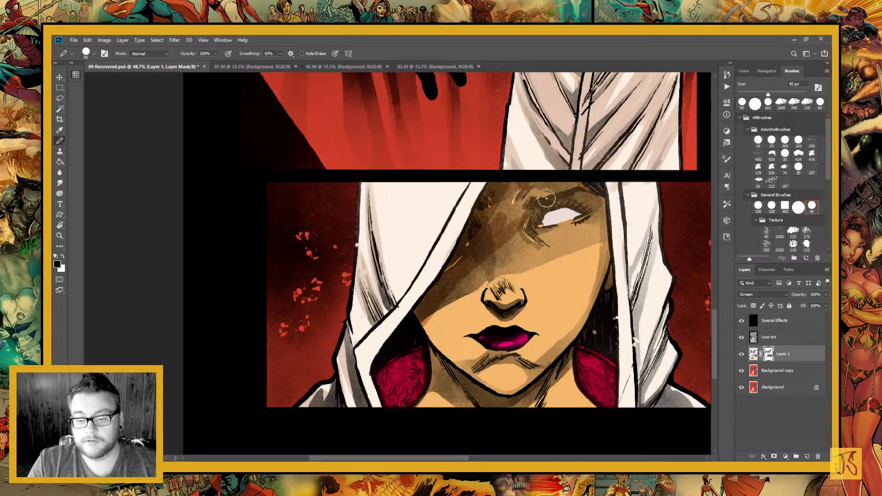
pyautogui.moveTo(452, 292); pyautogui.dragTo(500, 245)
pyautogui.moveTo(417, 324); pyautogui.dragTo(521, 248)
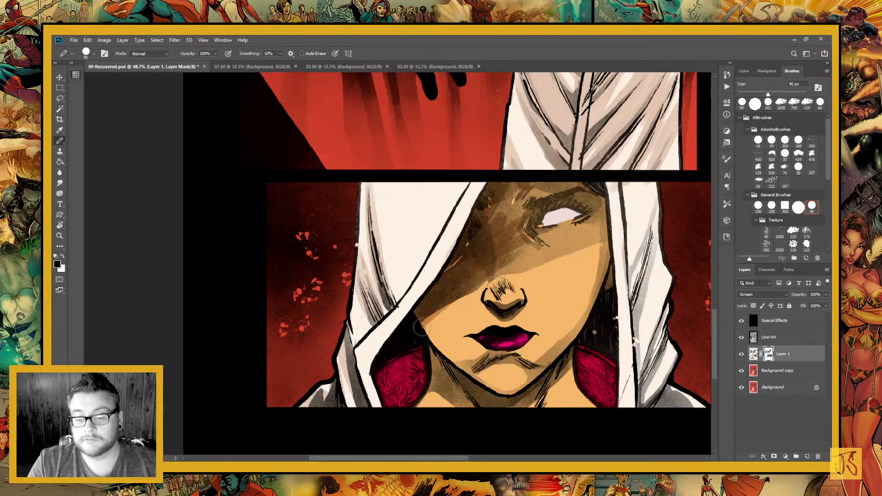
# Deepen the mask shadows around the woman's eye, nose and lips, and along the right edge of her face
pyautogui.moveTo(422, 327)
pyautogui.mouseDown()
pyautogui.moveTo(607, 209)
pyautogui.moveTo(531, 375)
pyautogui.mouseUp()
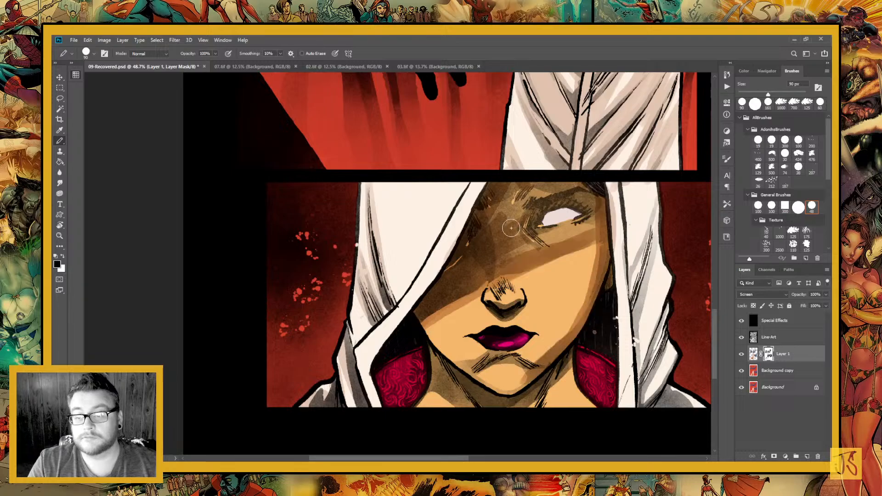
pyautogui.moveTo(508, 219)
pyautogui.mouseDown()
pyautogui.moveTo(529, 191)
pyautogui.moveTo(591, 186)
pyautogui.moveTo(516, 247)
pyautogui.moveTo(497, 245)
pyautogui.moveTo(596, 242)
pyautogui.moveTo(579, 328)
pyautogui.mouseUp()
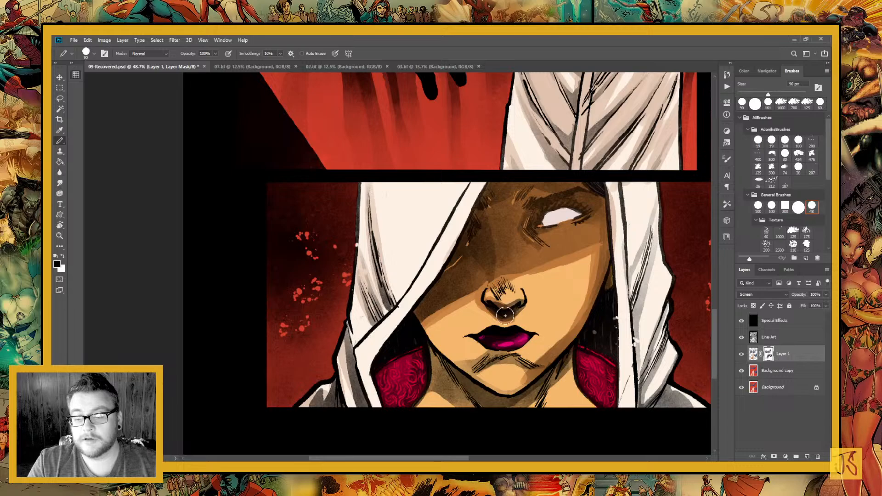
pyautogui.moveTo(512, 312)
pyautogui.mouseDown()
pyautogui.moveTo(530, 303)
pyautogui.moveTo(524, 289)
pyautogui.mouseUp()
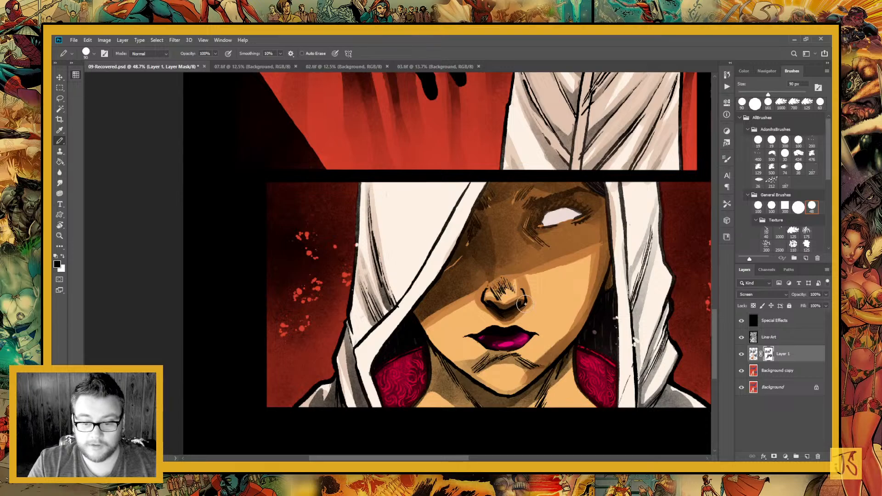
pyautogui.moveTo(468, 287)
pyautogui.mouseDown()
pyautogui.moveTo(499, 312)
pyautogui.moveTo(525, 284)
pyautogui.moveTo(530, 294)
pyautogui.moveTo(529, 282)
pyautogui.mouseUp()
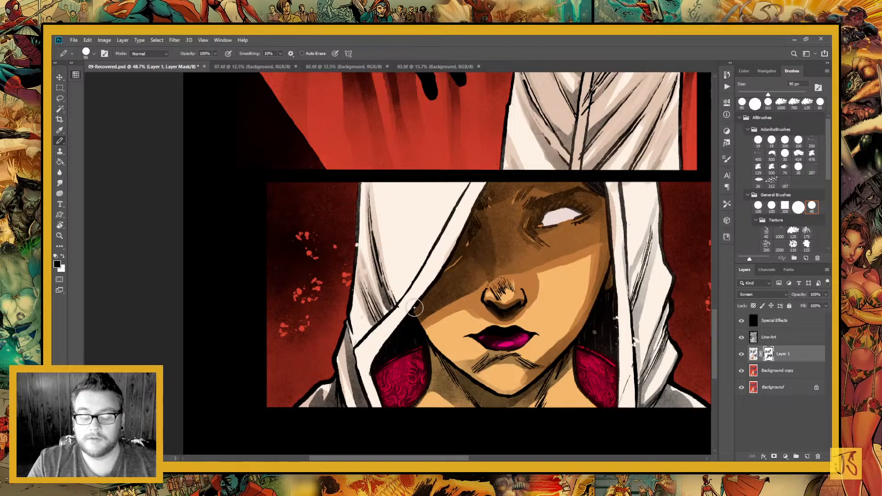
# Paint black shadows on the mask over the woman's neck, under her lower lip and along her jaw and chin
pyautogui.scroll(-5, 416, 307)
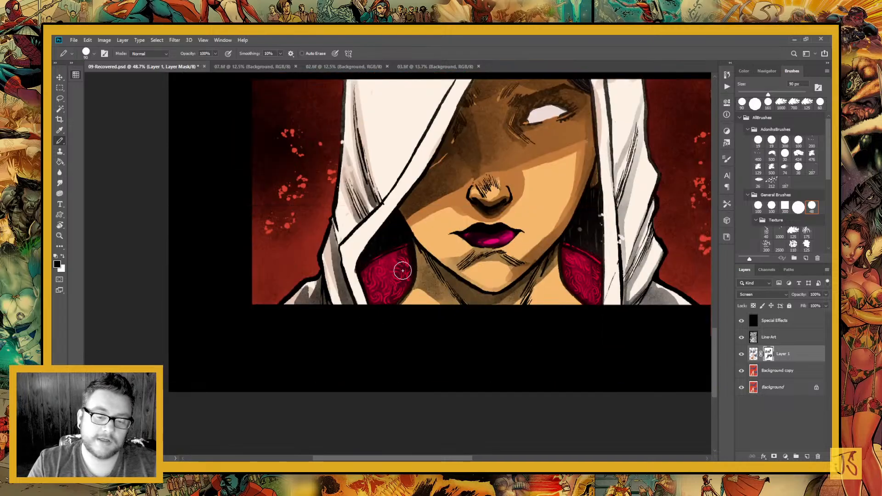
pyautogui.moveTo(413, 250)
pyautogui.mouseDown()
pyautogui.moveTo(418, 283)
pyautogui.moveTo(446, 296)
pyautogui.moveTo(427, 282)
pyautogui.moveTo(430, 296)
pyautogui.moveTo(475, 297)
pyautogui.mouseUp()
pyautogui.moveTo(491, 297)
pyautogui.mouseDown()
pyautogui.moveTo(463, 288)
pyautogui.moveTo(505, 300)
pyautogui.mouseUp()
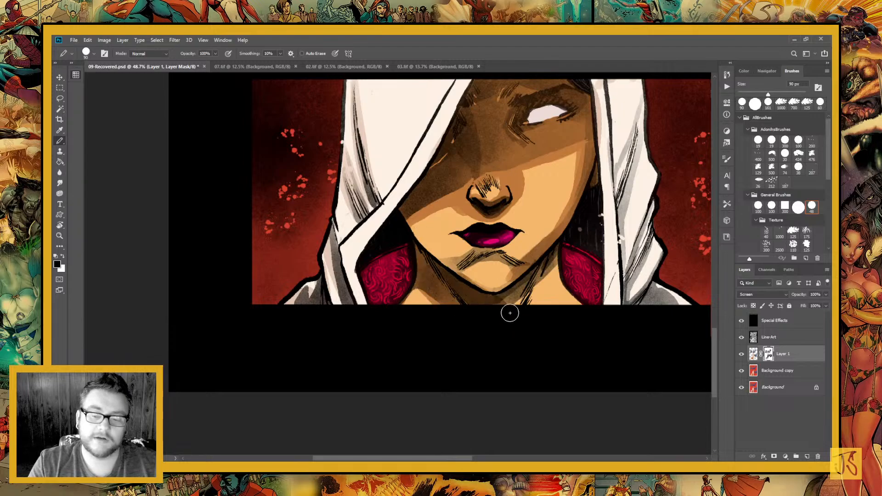
pyautogui.moveTo(553, 254); pyautogui.dragTo(519, 288)
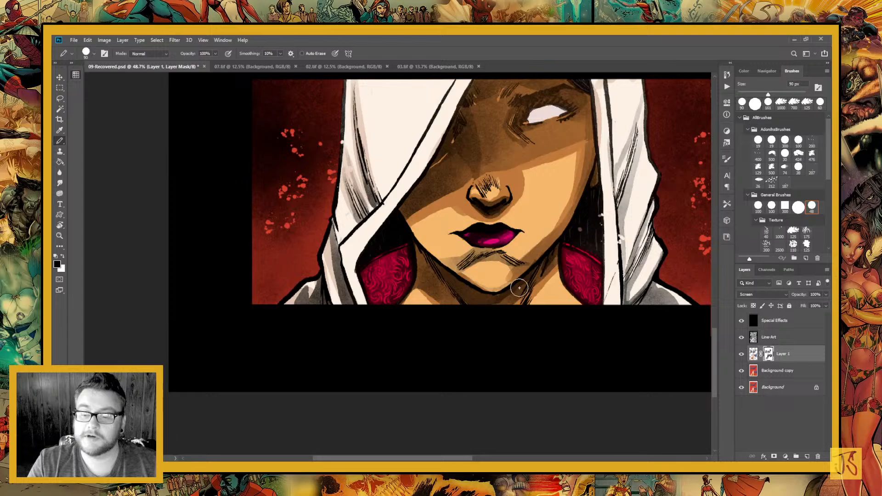
pyautogui.moveTo(554, 253); pyautogui.dragTo(496, 308)
pyautogui.moveTo(447, 264)
pyautogui.mouseDown()
pyautogui.moveTo(500, 302)
pyautogui.moveTo(473, 267)
pyautogui.moveTo(482, 253)
pyautogui.moveTo(475, 254)
pyautogui.mouseUp()
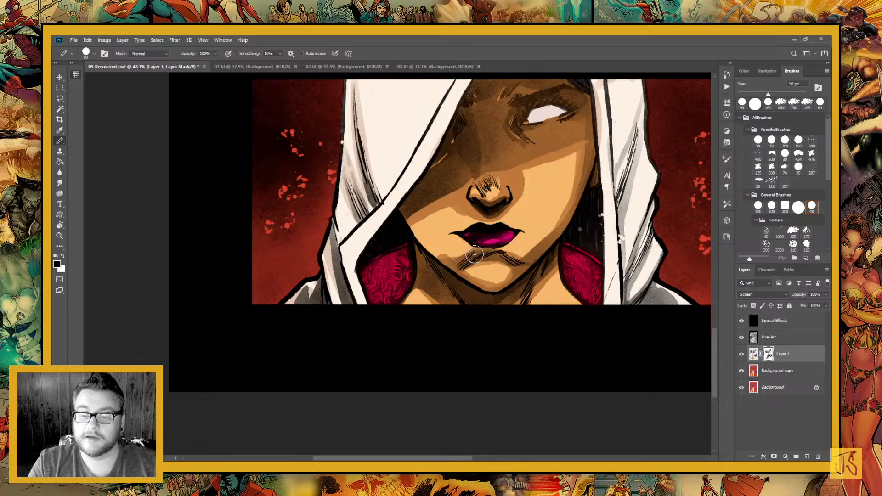
pyautogui.moveTo(415, 230); pyautogui.dragTo(477, 275)
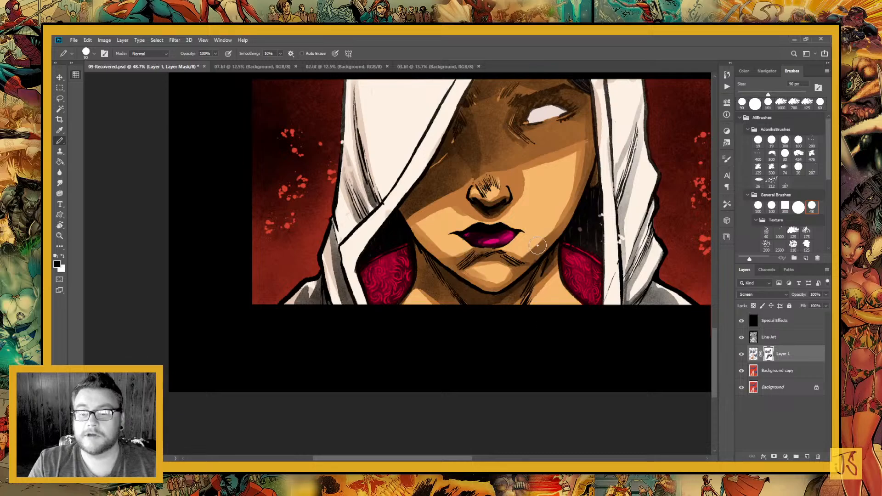
# Paint black shadows on the mask down the right folds of the woman's white hood to the shoulder
pyautogui.moveTo(526, 226); pyautogui.dragTo(412, 325)
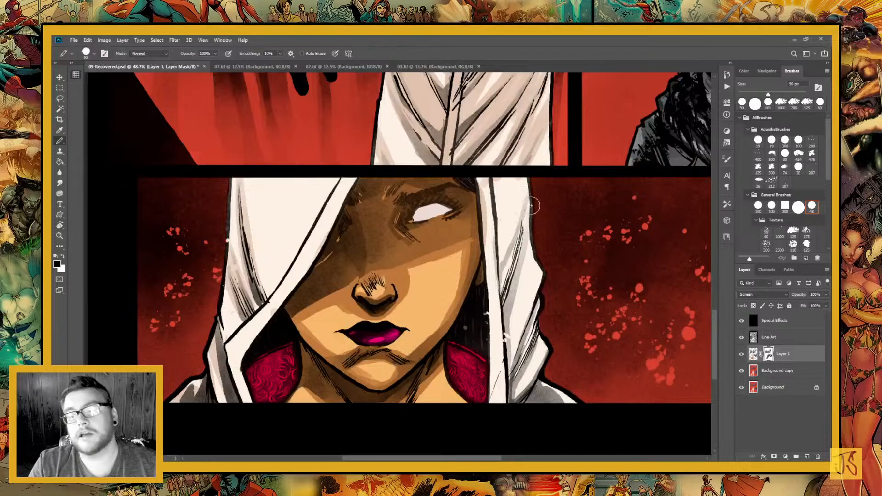
pyautogui.moveTo(502, 301); pyautogui.dragTo(522, 208)
pyautogui.moveTo(509, 363); pyautogui.dragTo(513, 282)
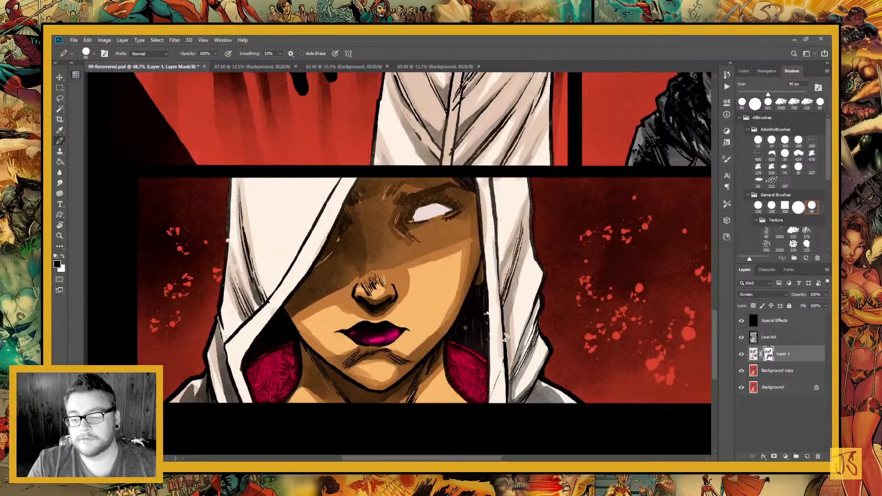
pyautogui.moveTo(512, 401); pyautogui.dragTo(538, 286)
pyautogui.moveTo(509, 383); pyautogui.dragTo(537, 324)
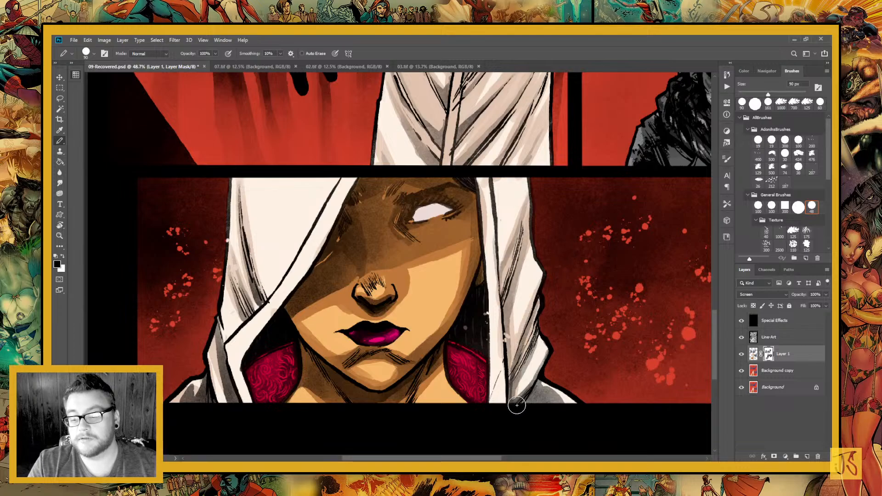
pyautogui.moveTo(517, 405); pyautogui.dragTo(556, 357)
pyautogui.moveTo(538, 393)
pyautogui.mouseDown()
pyautogui.moveTo(584, 441)
pyautogui.moveTo(563, 425)
pyautogui.mouseUp()
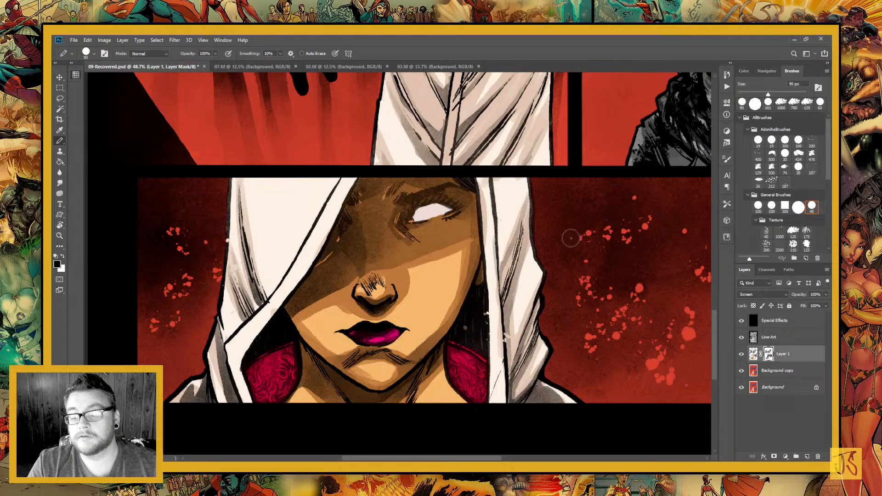
pyautogui.moveTo(523, 253); pyautogui.dragTo(529, 328)
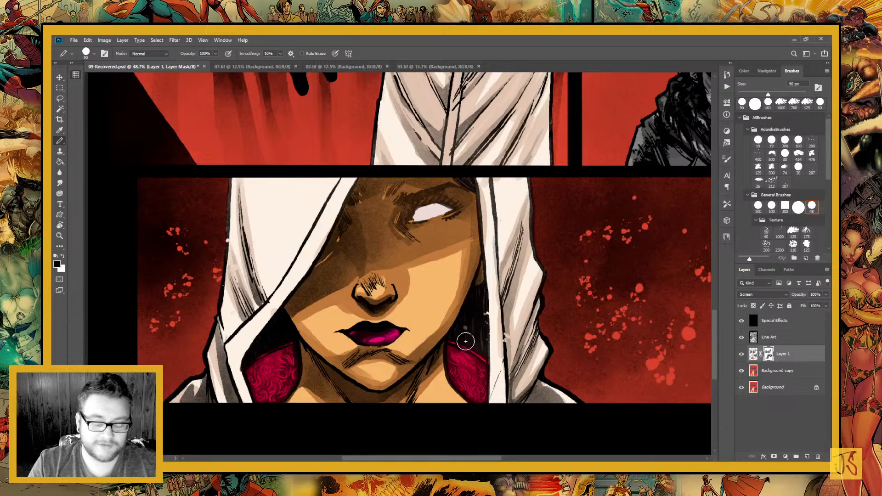
# Switch the painting colour to white and touch up the mask along the hood's inner edge beside the woman's face
pyautogui.moveTo(465, 342); pyautogui.dragTo(543, 304)
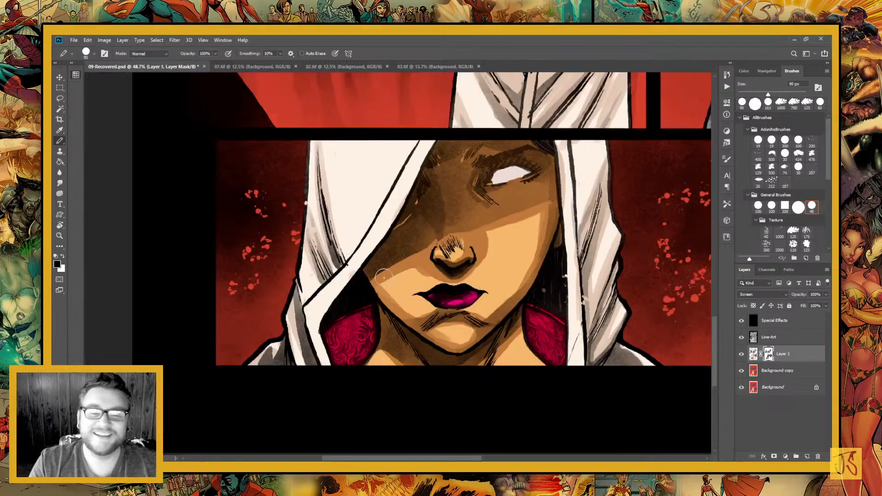
pyautogui.click(63, 258)
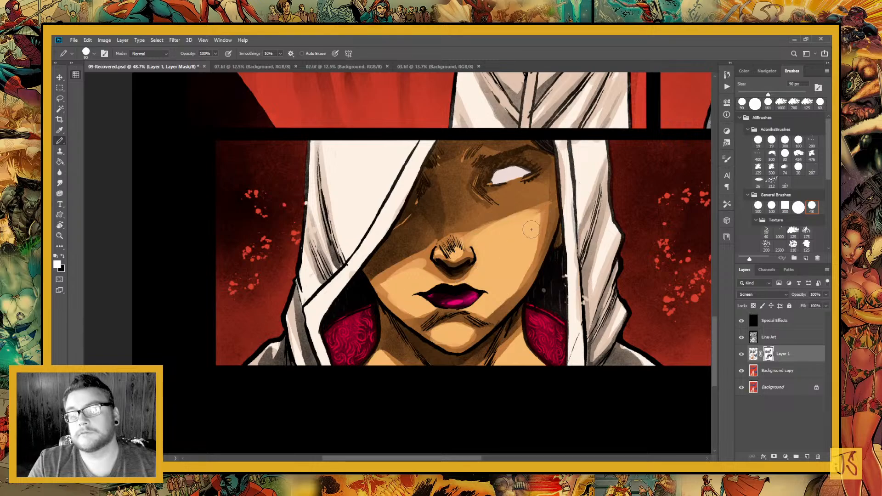
pyautogui.press('x')
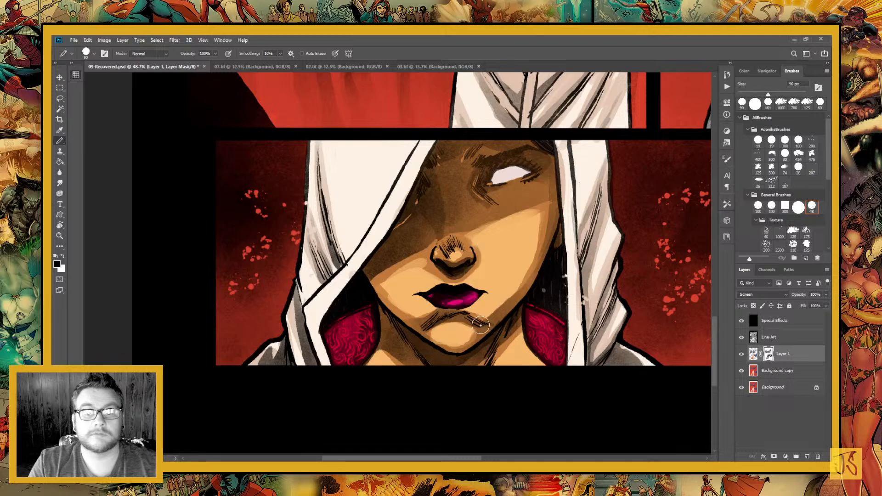
pyautogui.click(63, 256)
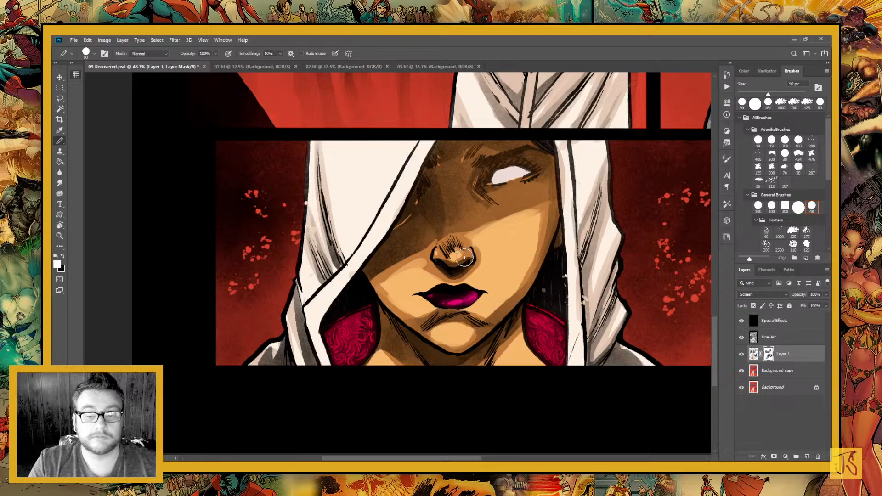
pyautogui.moveTo(464, 258); pyautogui.dragTo(433, 282)
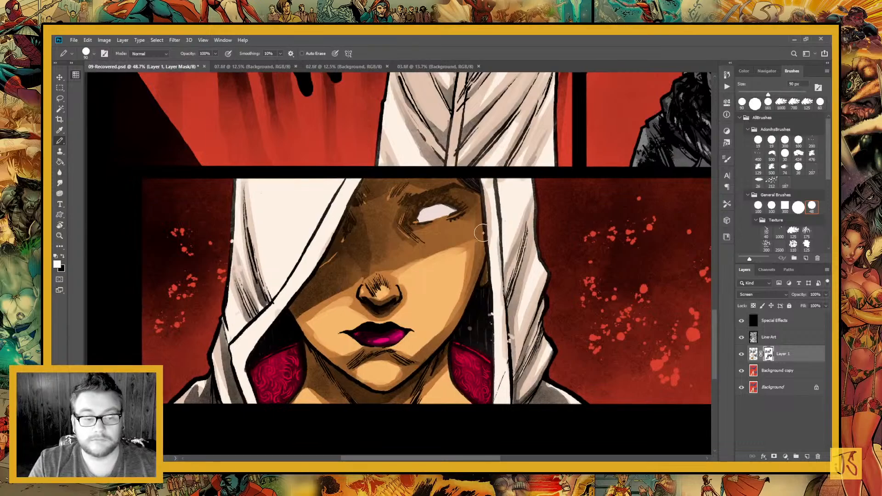
pyautogui.moveTo(488, 197); pyautogui.dragTo(497, 268)
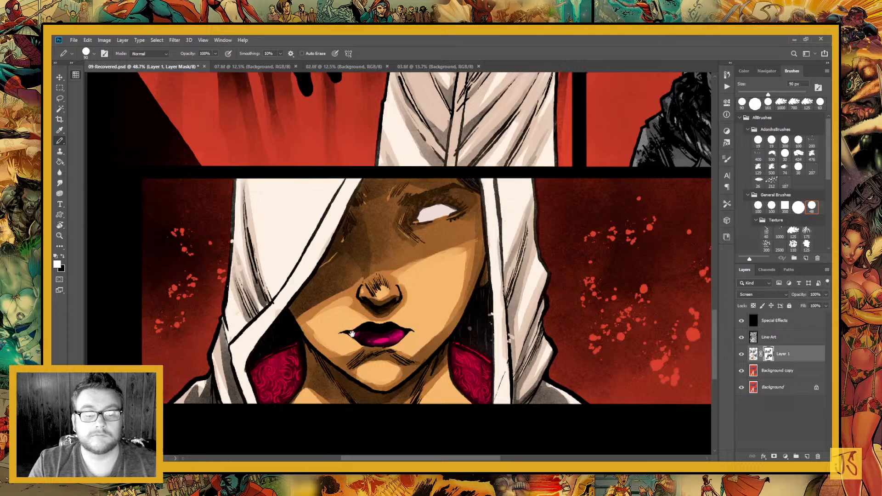
pyautogui.moveTo(259, 357); pyautogui.dragTo(294, 305)
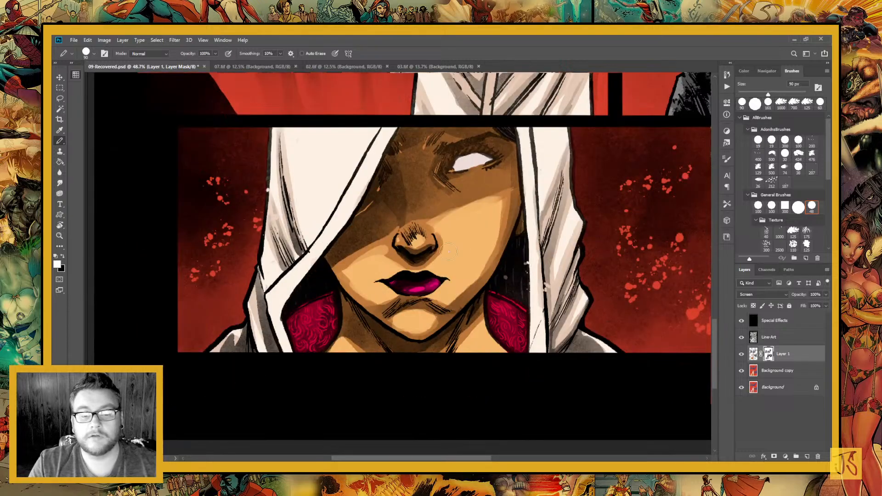
# Look over the shading of the figures from the bottom close-up back up through the page's other panels
pyautogui.moveTo(461, 241); pyautogui.dragTo(447, 401)
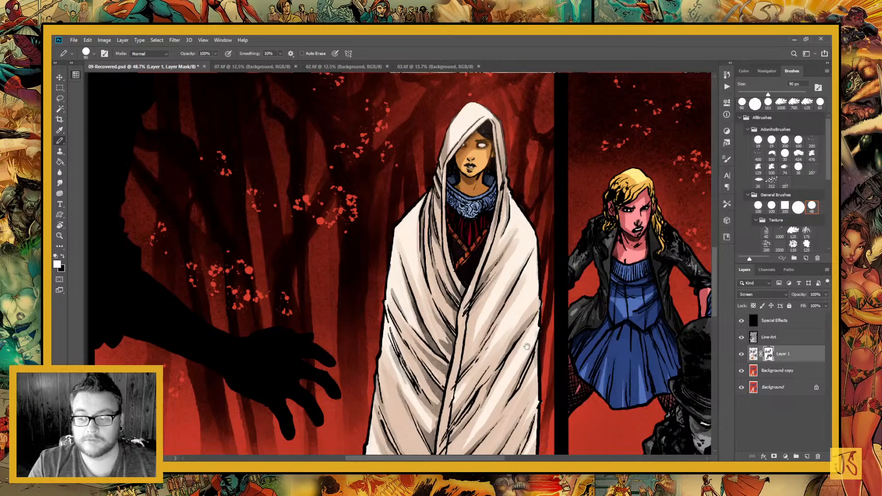
pyautogui.moveTo(526, 347)
pyautogui.mouseDown()
pyautogui.moveTo(492, 332)
pyautogui.moveTo(430, 213)
pyautogui.moveTo(435, 390)
pyautogui.mouseUp()
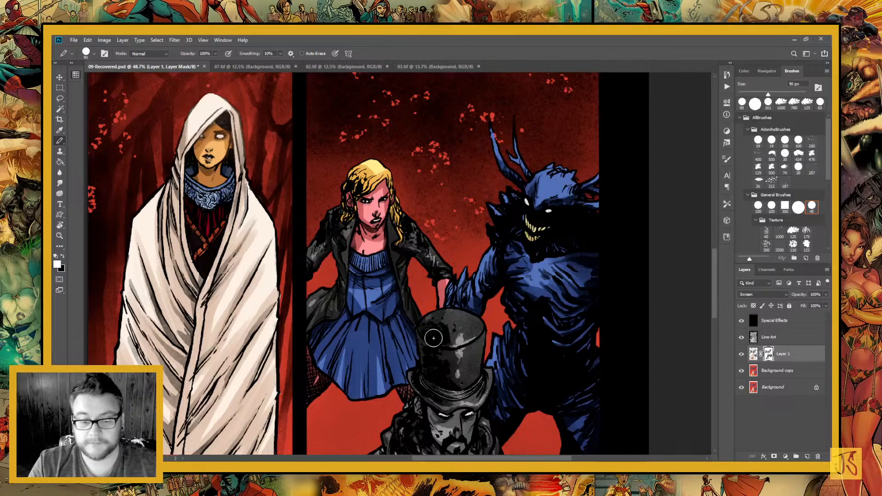
pyautogui.moveTo(434, 330); pyautogui.dragTo(463, 203)
pyautogui.moveTo(504, 350)
pyautogui.mouseDown()
pyautogui.moveTo(479, 315)
pyautogui.moveTo(413, 293)
pyautogui.mouseUp()
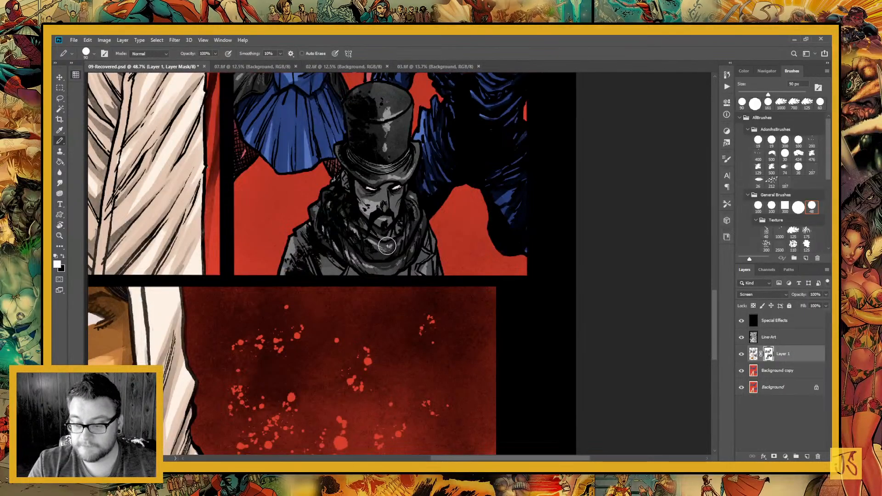
pyautogui.moveTo(330, 340)
pyautogui.mouseDown()
pyautogui.moveTo(399, 295)
pyautogui.moveTo(431, 217)
pyautogui.mouseUp()
pyautogui.moveTo(289, 203); pyautogui.dragTo(427, 280)
pyautogui.moveTo(402, 216); pyautogui.dragTo(446, 333)
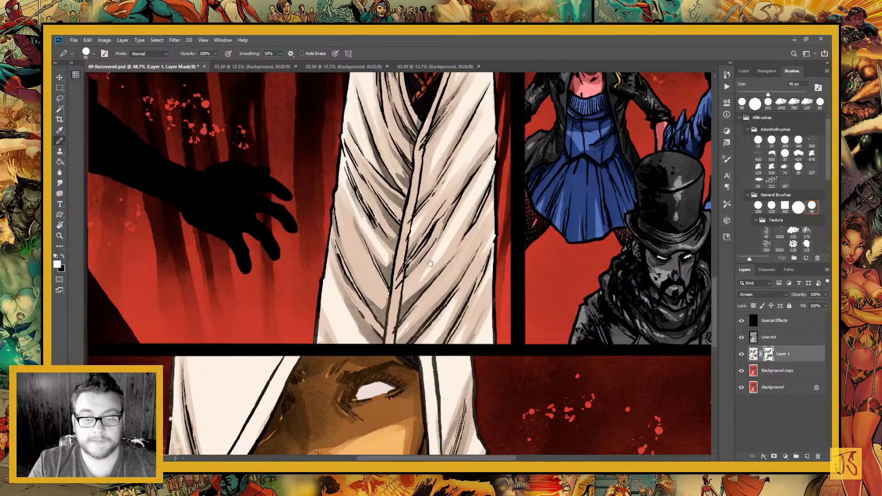
pyautogui.moveTo(428, 197); pyautogui.dragTo(451, 342)
pyautogui.moveTo(482, 188); pyautogui.dragTo(442, 343)
pyautogui.moveTo(307, 142); pyautogui.dragTo(390, 272)
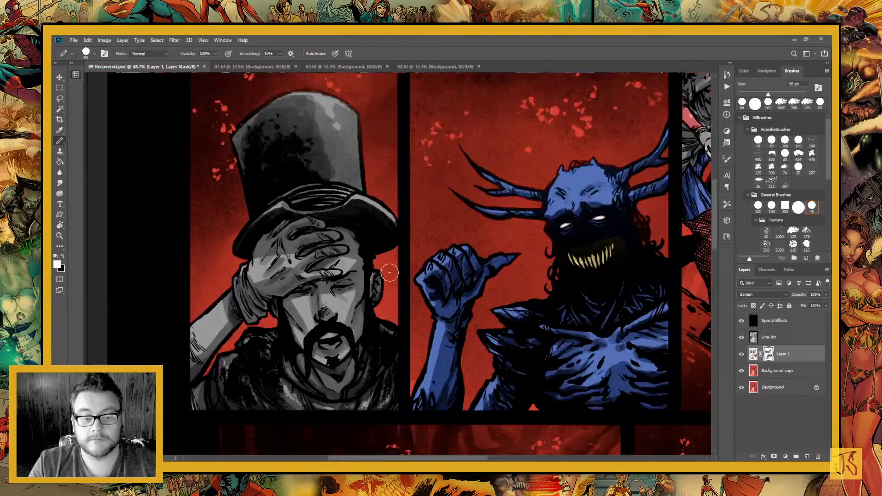
# Paint white on the mask with a 30 px brush to lighten the wrist cuff of the man in the top hat
pyautogui.moveTo(325, 324); pyautogui.dragTo(445, 322)
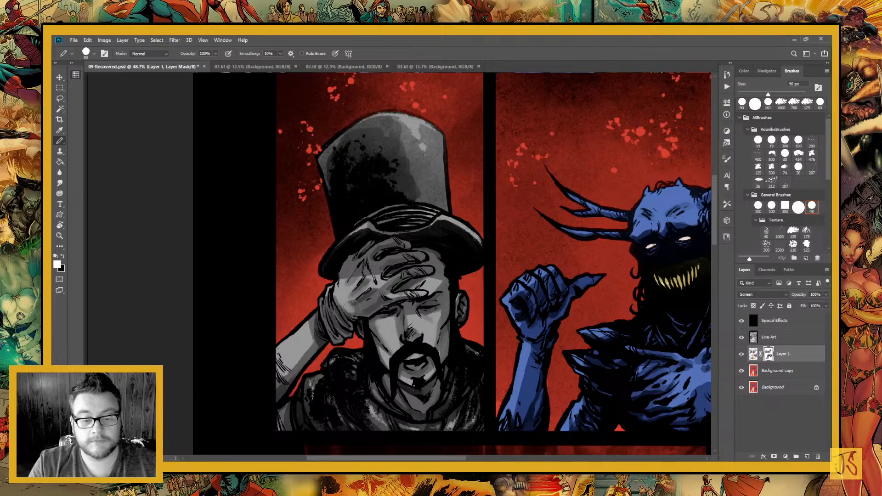
pyautogui.moveTo(386, 364); pyautogui.dragTo(470, 329)
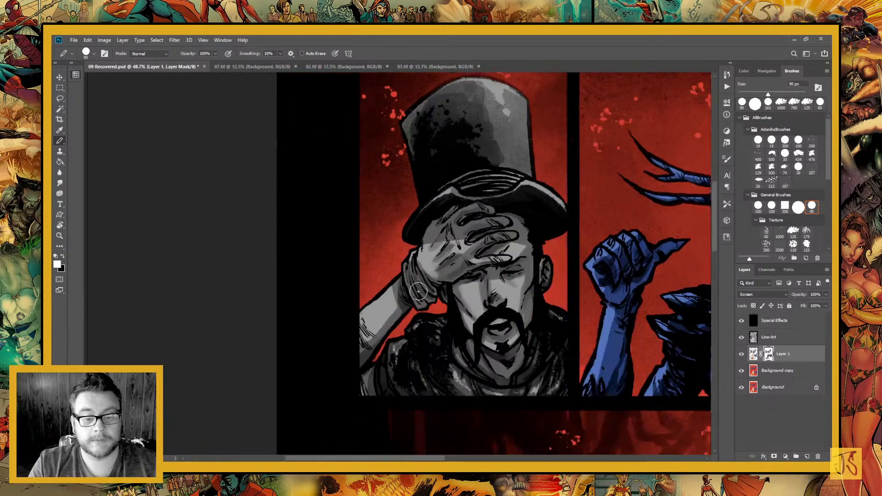
pyautogui.press('[')
pyautogui.press('[')
pyautogui.press('[')
pyautogui.press('[')
pyautogui.press('[')
pyautogui.press('[')
pyautogui.press('[')
pyautogui.press('[')
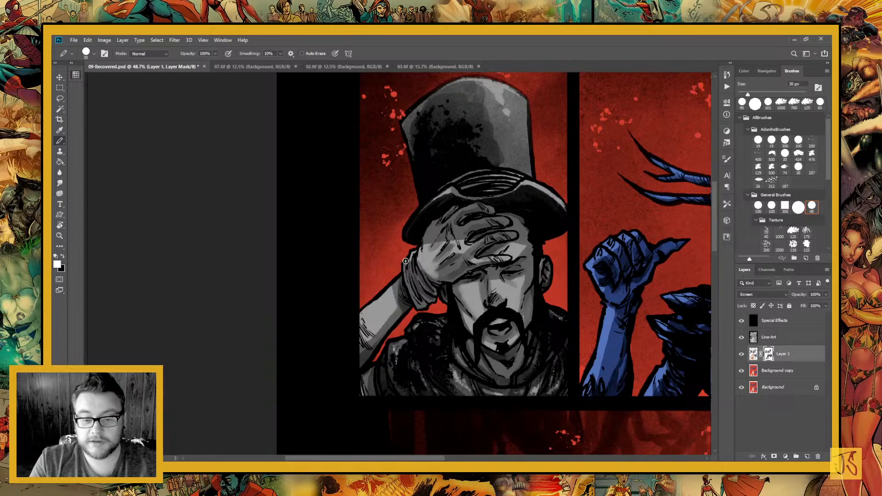
pyautogui.moveTo(402, 282); pyautogui.dragTo(404, 269)
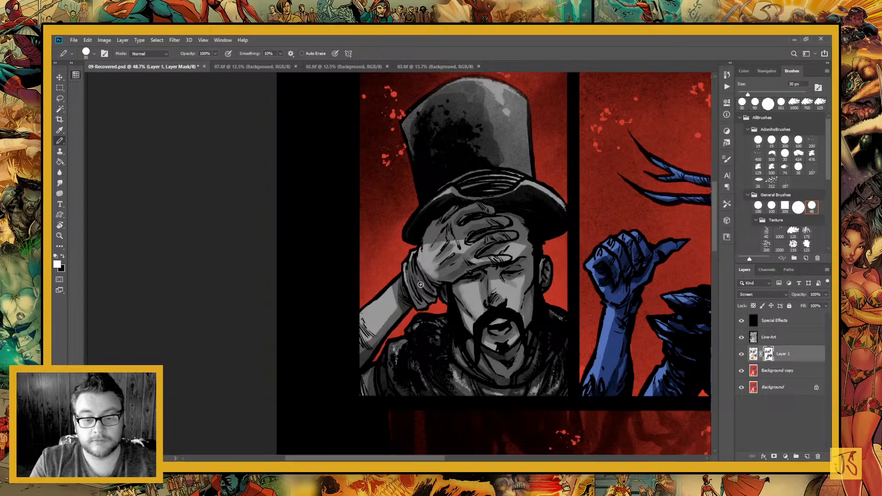
pyautogui.moveTo(419, 275)
pyautogui.mouseDown()
pyautogui.moveTo(416, 258)
pyautogui.moveTo(427, 291)
pyautogui.moveTo(417, 305)
pyautogui.mouseUp()
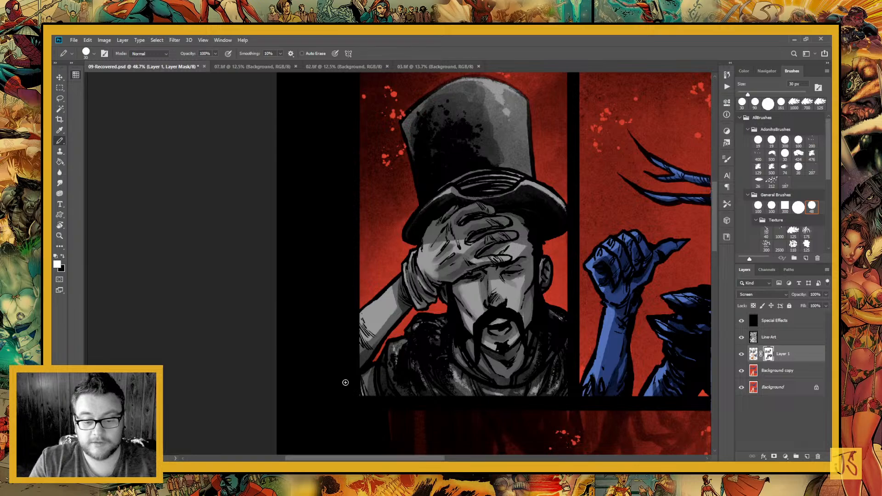
# Touch up the mask in white along the shoulder and scarf of the man in the top hat
pyautogui.moveTo(390, 386); pyautogui.dragTo(406, 351)
pyautogui.moveTo(417, 310); pyautogui.dragTo(410, 323)
pyautogui.moveTo(451, 289); pyautogui.dragTo(465, 288)
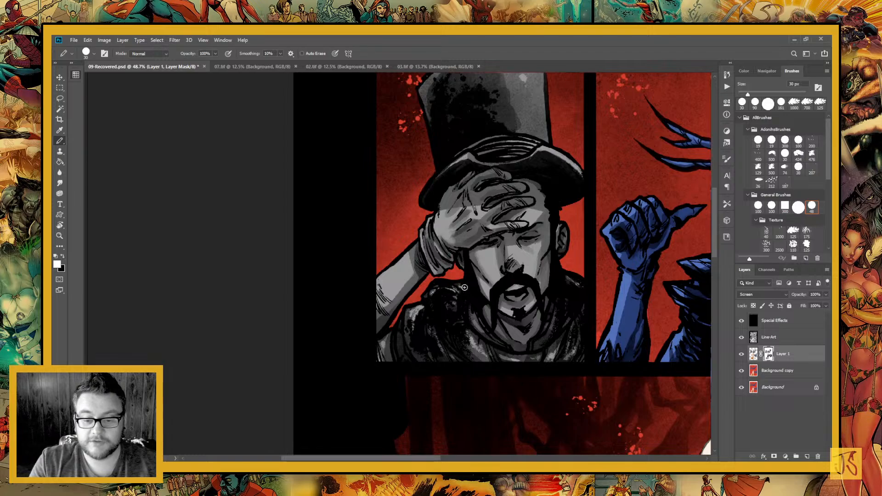
pyautogui.moveTo(505, 355); pyautogui.dragTo(460, 350)
pyautogui.moveTo(507, 379)
pyautogui.mouseDown()
pyautogui.moveTo(453, 363)
pyautogui.moveTo(442, 334)
pyautogui.mouseUp()
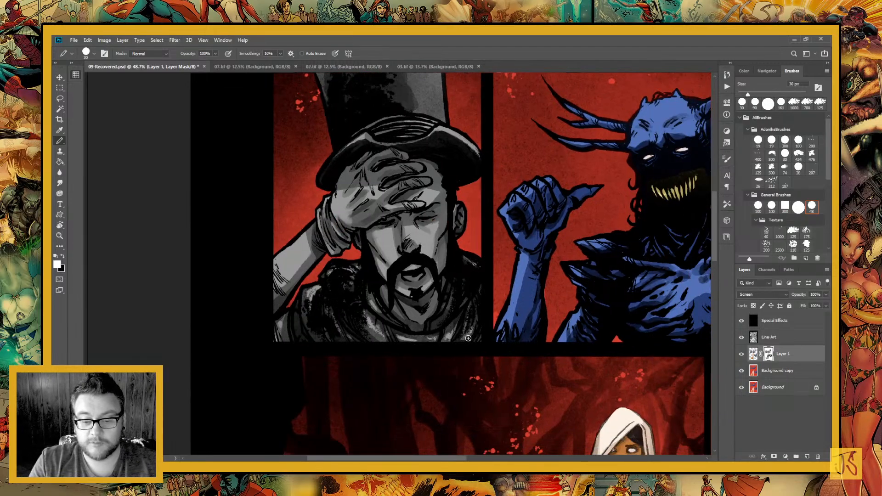
pyautogui.moveTo(456, 247); pyautogui.dragTo(434, 315)
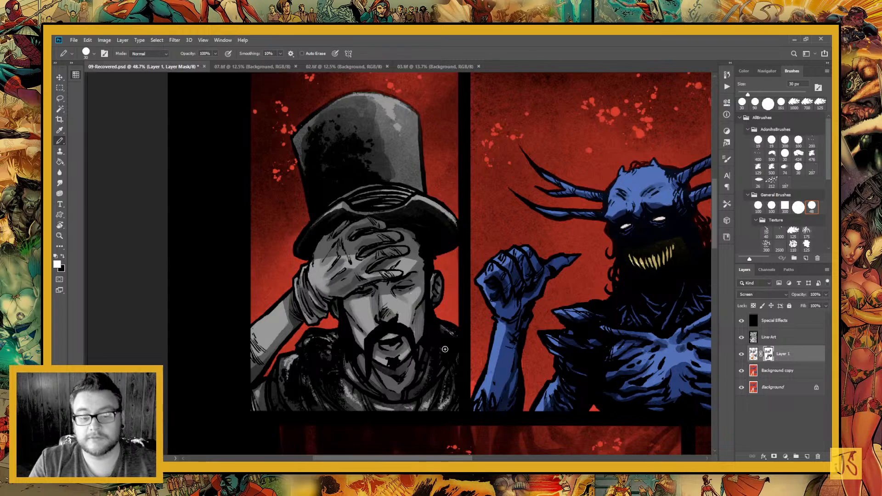
# Paint black shadows on the mask over the blonde woman's face, hair and glove in the panel with the crouching blue creature
pyautogui.moveTo(391, 281); pyautogui.dragTo(277, 252)
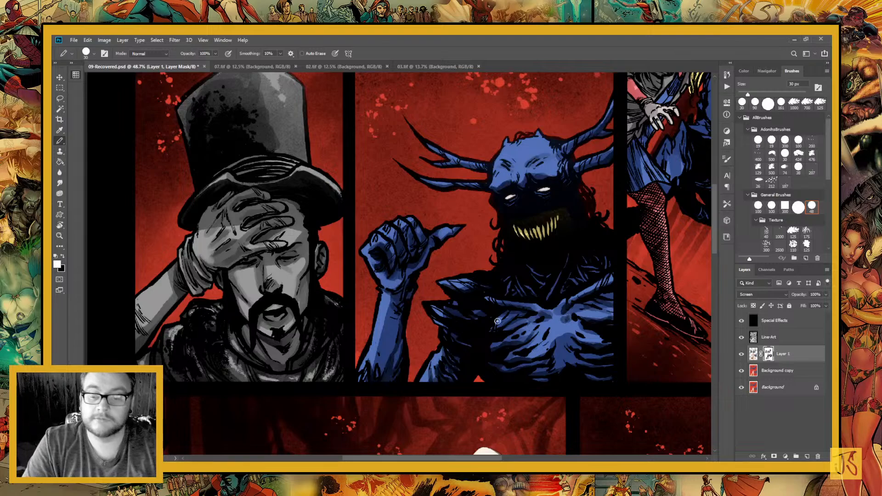
pyautogui.moveTo(475, 382); pyautogui.dragTo(380, 387)
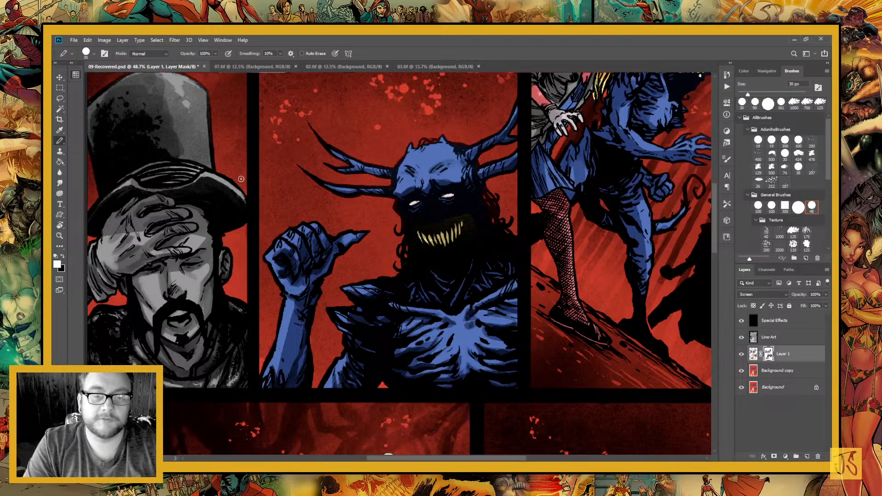
pyautogui.click(63, 256)
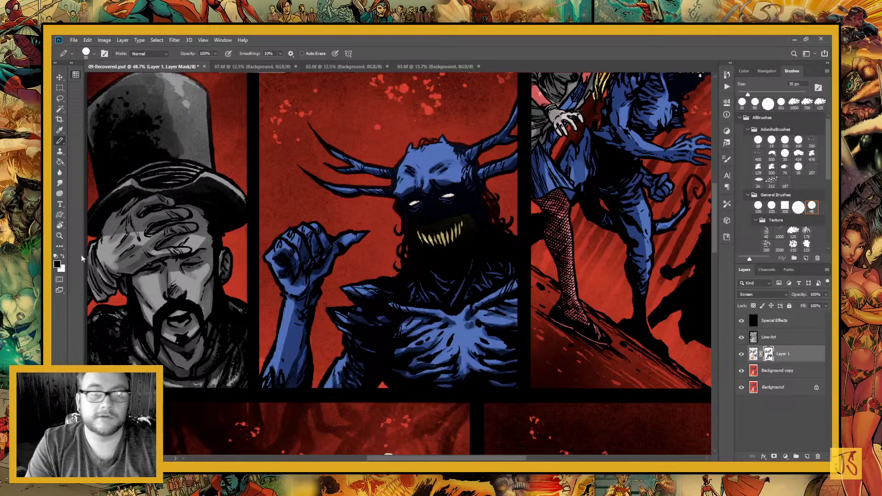
pyautogui.click(63, 256)
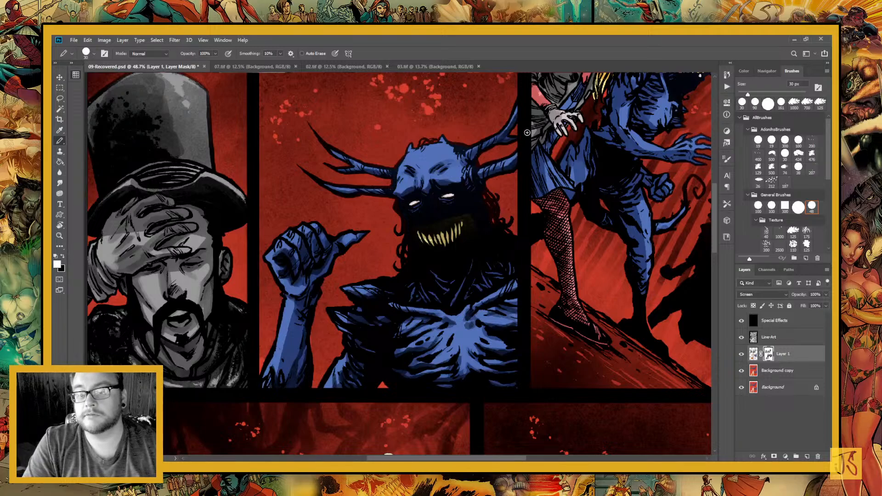
pyautogui.moveTo(523, 260); pyautogui.dragTo(410, 307)
pyautogui.moveTo(486, 253); pyautogui.dragTo(456, 306)
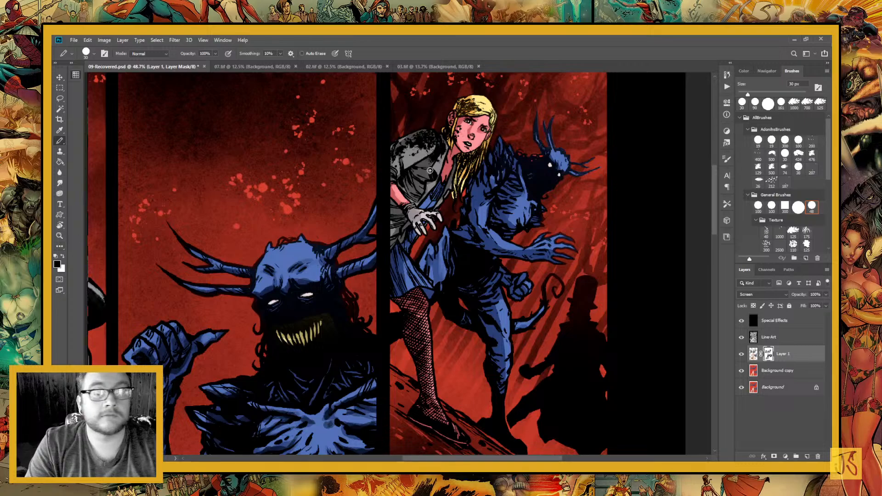
pyautogui.press('x')
pyautogui.moveTo(486, 115); pyautogui.dragTo(475, 118)
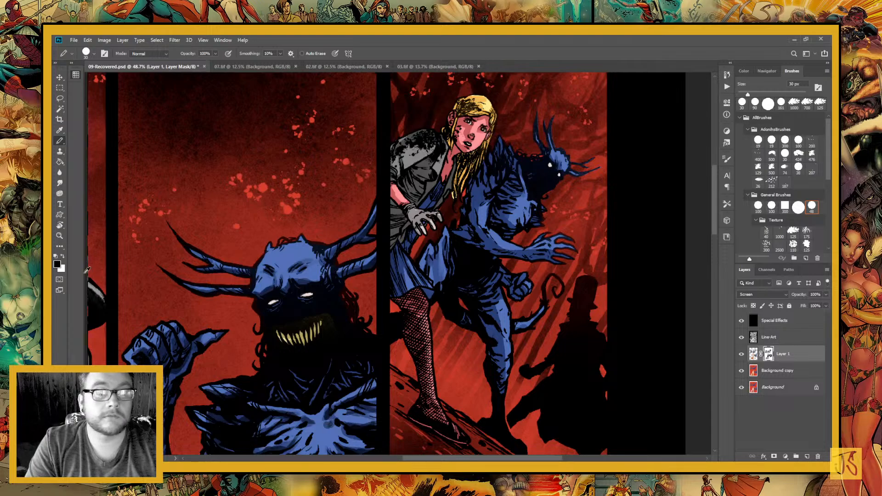
# Look over the shading from the crouching creature's legs down to the panels with the hooded woman and the blonde woman
pyautogui.click(63, 256)
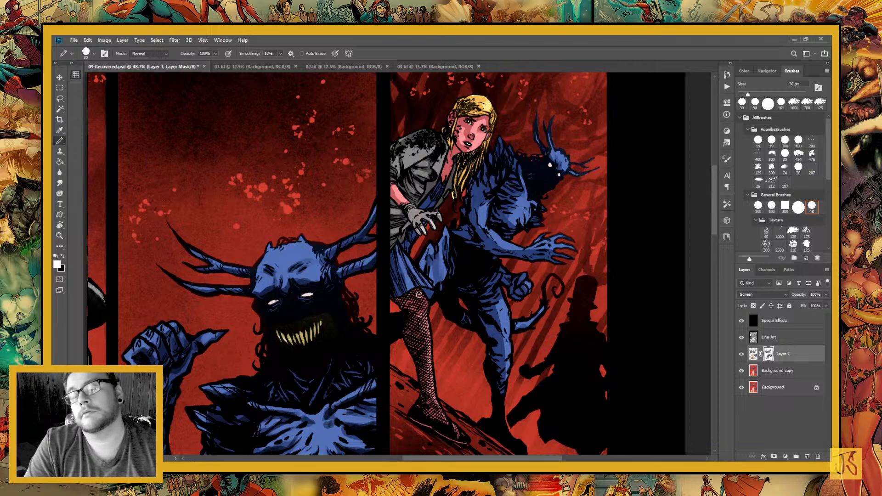
pyautogui.moveTo(463, 352); pyautogui.dragTo(354, 211)
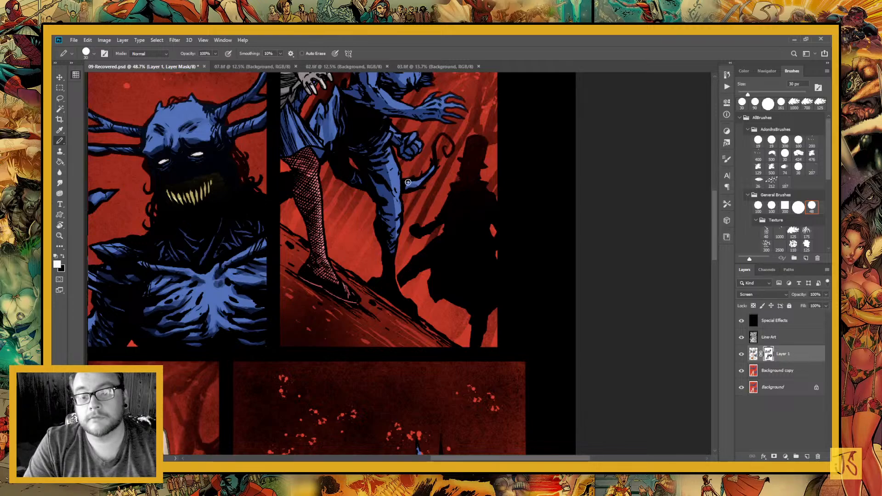
pyautogui.moveTo(398, 309); pyautogui.dragTo(402, 352)
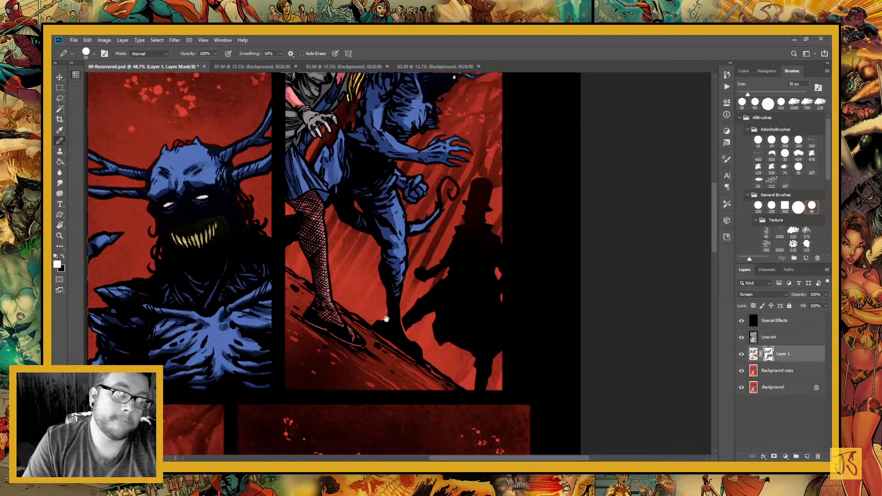
pyautogui.moveTo(387, 319); pyautogui.dragTo(450, 133)
pyautogui.moveTo(402, 329); pyautogui.dragTo(550, 249)
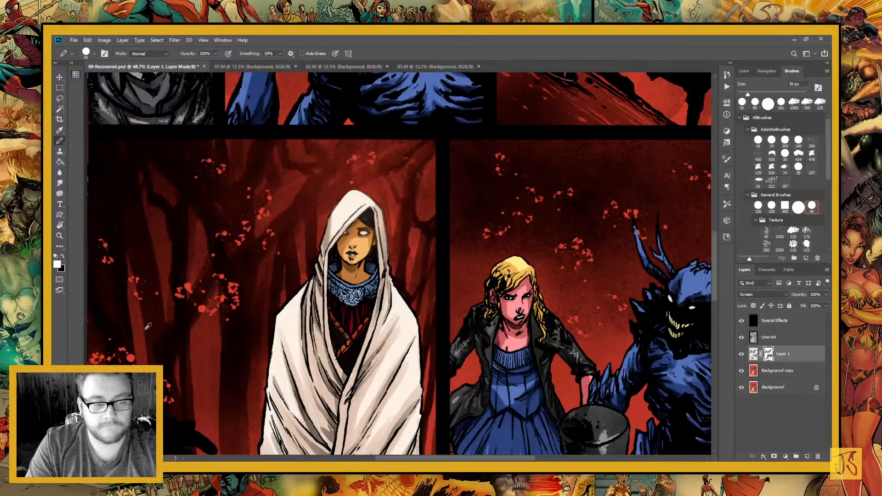
pyautogui.moveTo(435, 340); pyautogui.dragTo(332, 287)
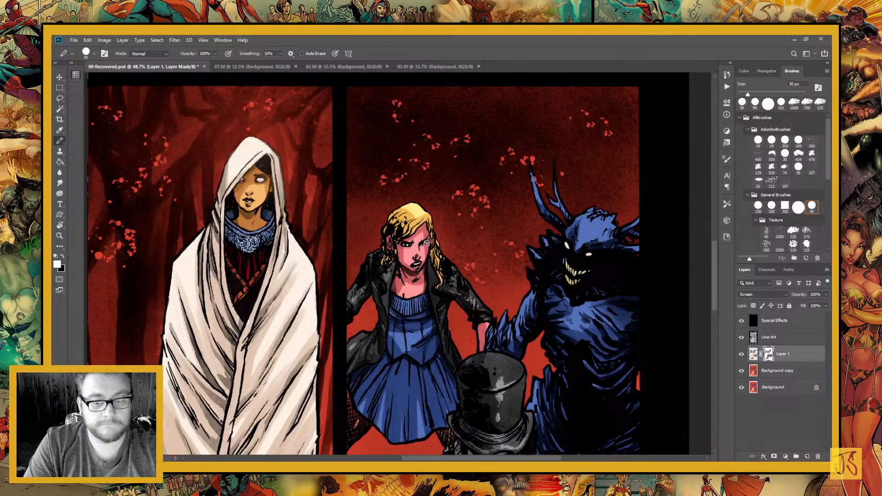
pyautogui.click(63, 256)
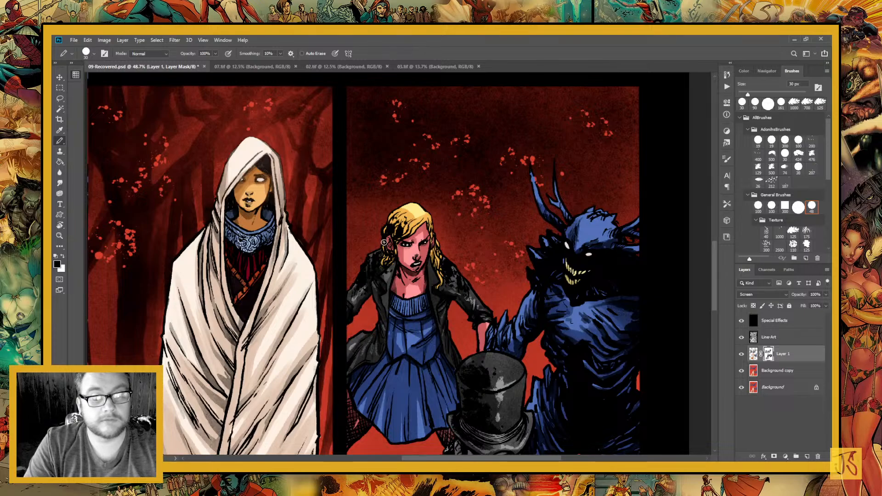
pyautogui.click(63, 259)
# Paint white highlights on the mask down the folds of the blonde woman's blue skirt and over her bodice
pyautogui.scroll(-5, 381, 280)
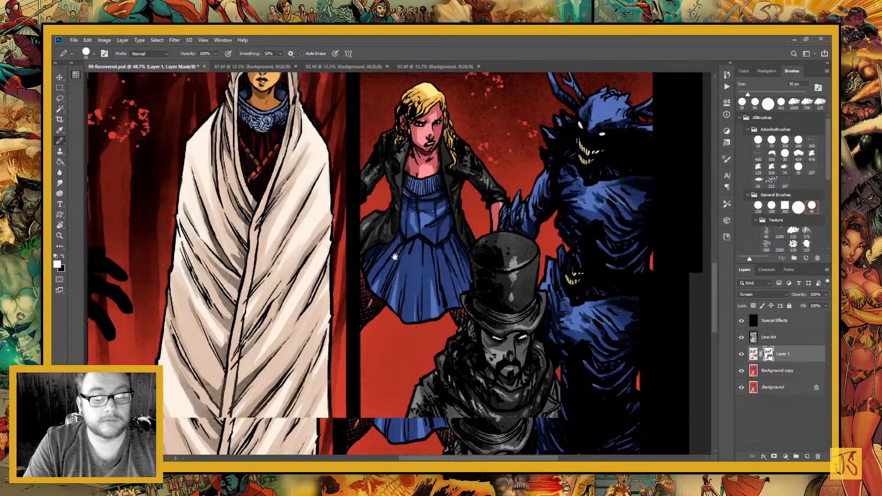
pyautogui.moveTo(381, 279); pyautogui.dragTo(399, 245)
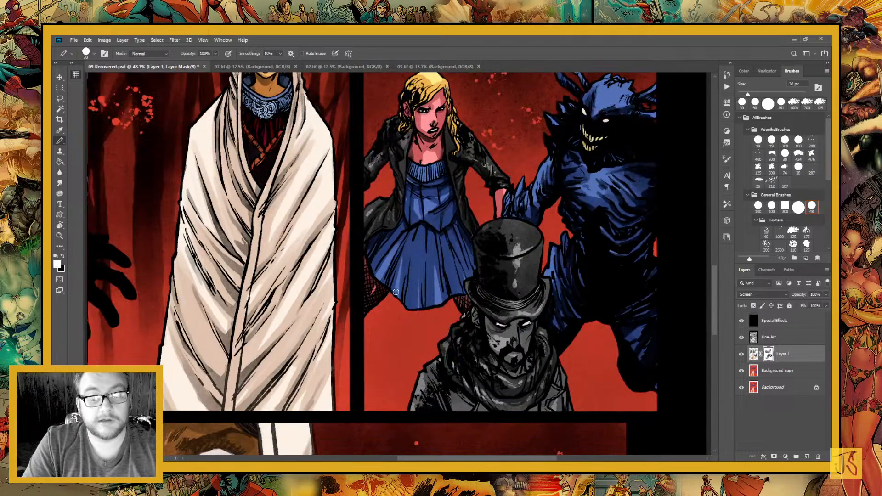
pyautogui.moveTo(397, 292); pyautogui.dragTo(408, 256)
pyautogui.moveTo(412, 306); pyautogui.dragTo(417, 259)
pyautogui.moveTo(433, 317); pyautogui.dragTo(434, 246)
pyautogui.moveTo(458, 297); pyautogui.dragTo(446, 244)
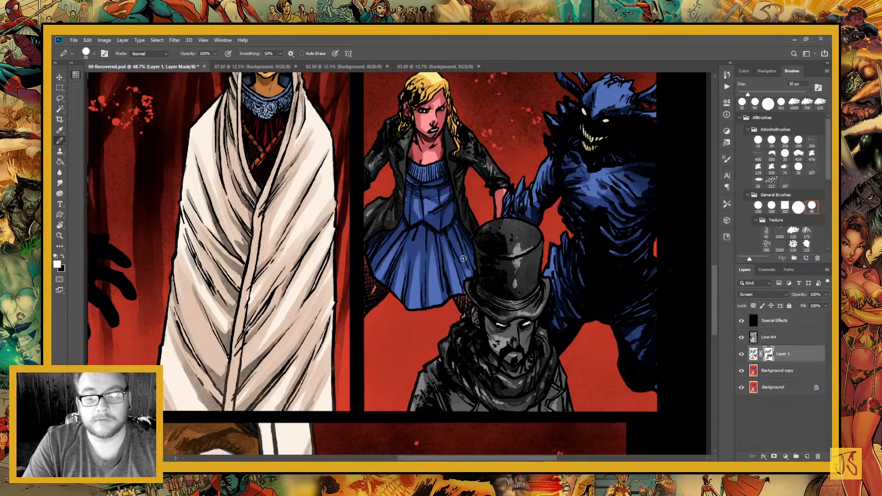
pyautogui.moveTo(467, 273)
pyautogui.mouseDown()
pyautogui.moveTo(456, 240)
pyautogui.moveTo(454, 336)
pyautogui.mouseUp()
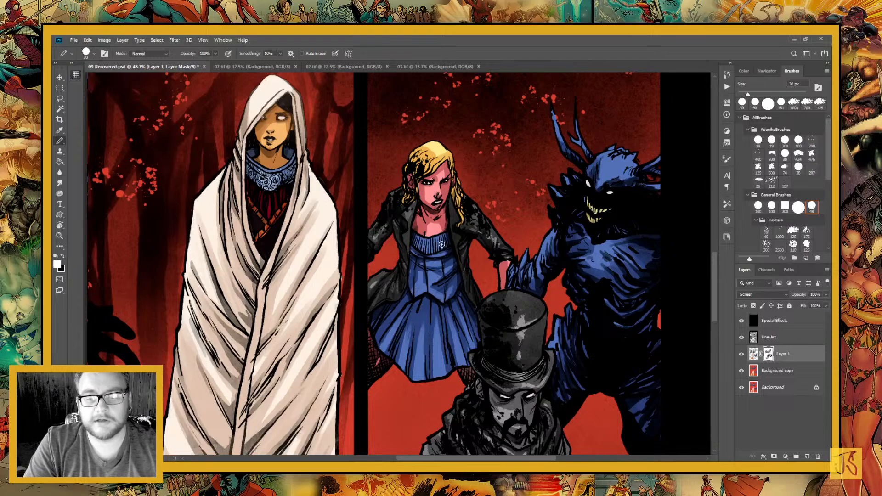
pyautogui.moveTo(452, 290); pyautogui.dragTo(479, 396)
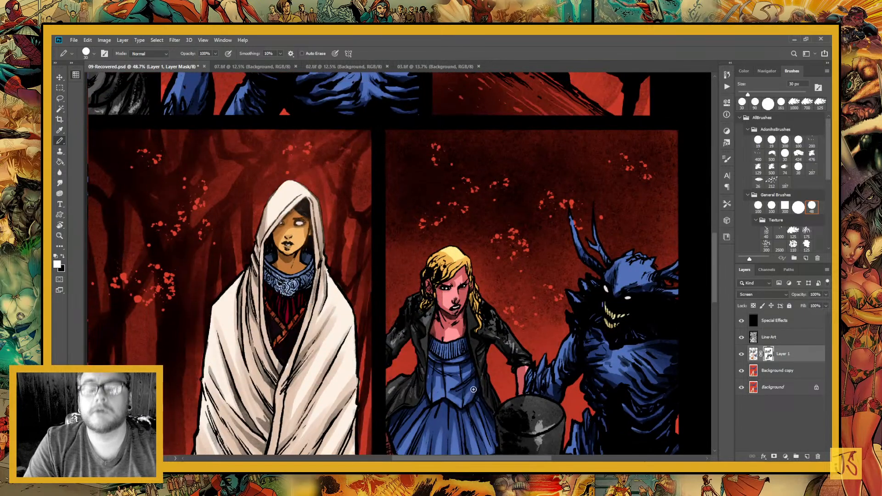
pyautogui.moveTo(435, 355); pyautogui.dragTo(408, 334)
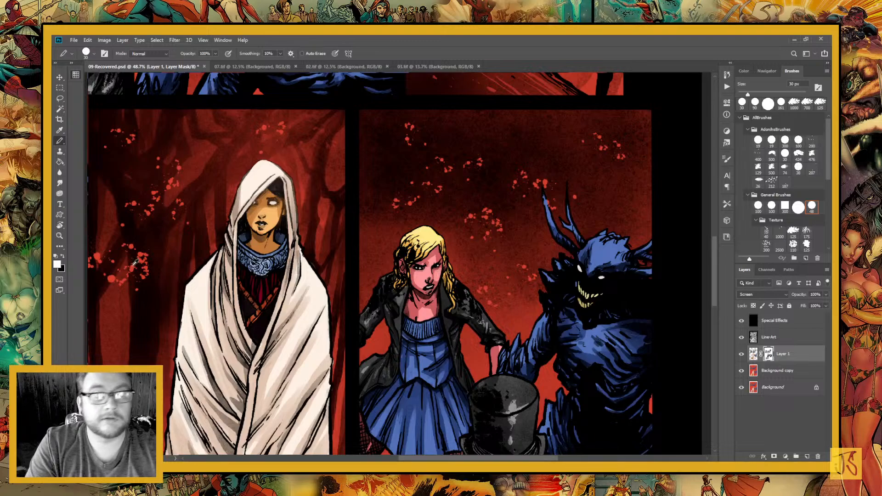
pyautogui.click(60, 255)
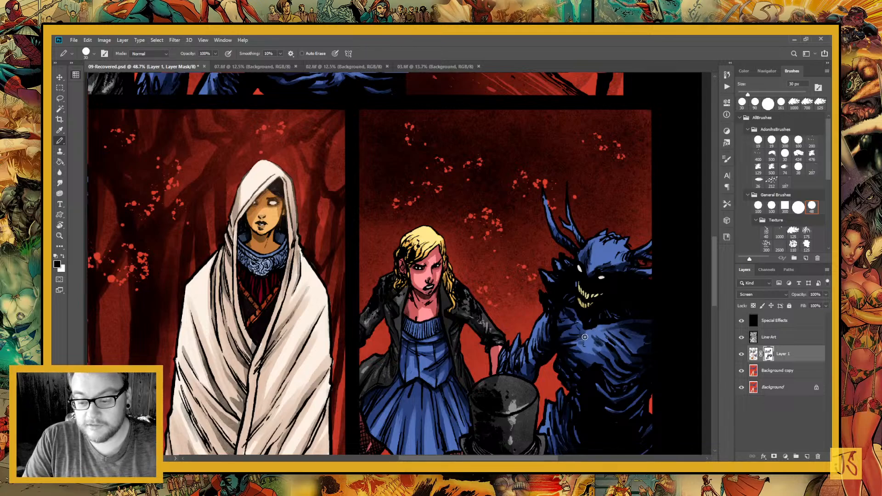
pyautogui.press('x')
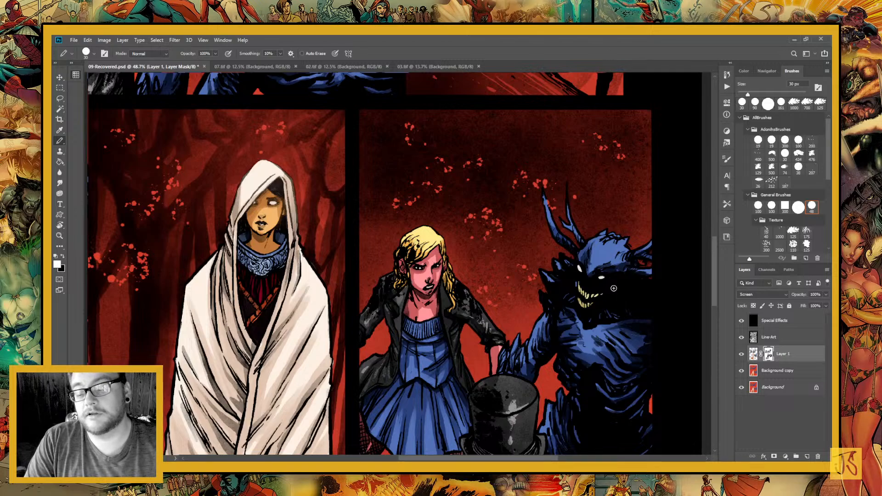
# Merge the masked Screen layer, Layer 1, with the Background copy layer
pyautogui.click(772, 371)
pyautogui.moveTo(448, 106); pyautogui.dragTo(541, 448)
pyautogui.moveTo(422, 138); pyautogui.dragTo(505, 323)
pyautogui.moveTo(369, 167); pyautogui.dragTo(591, 69)
pyautogui.moveTo(472, 343); pyautogui.dragTo(472, 174)
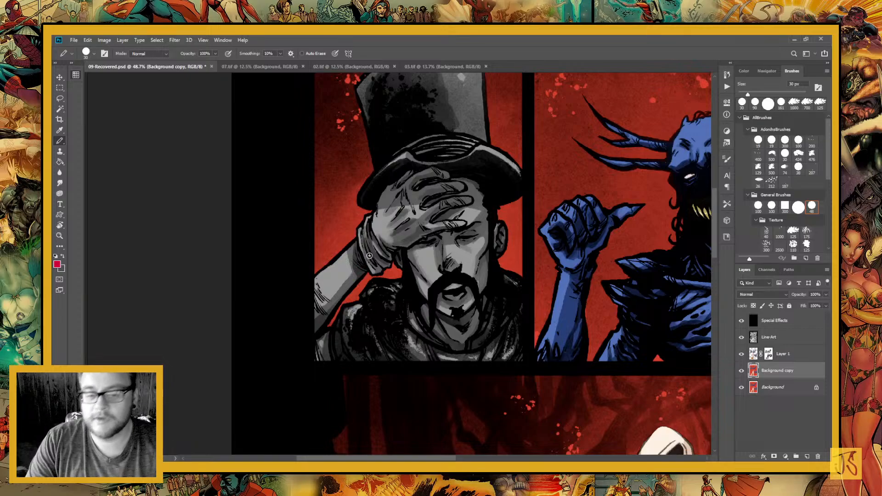
pyautogui.keyDown('shift'); pyautogui.click(783, 356); pyautogui.keyUp('shift')
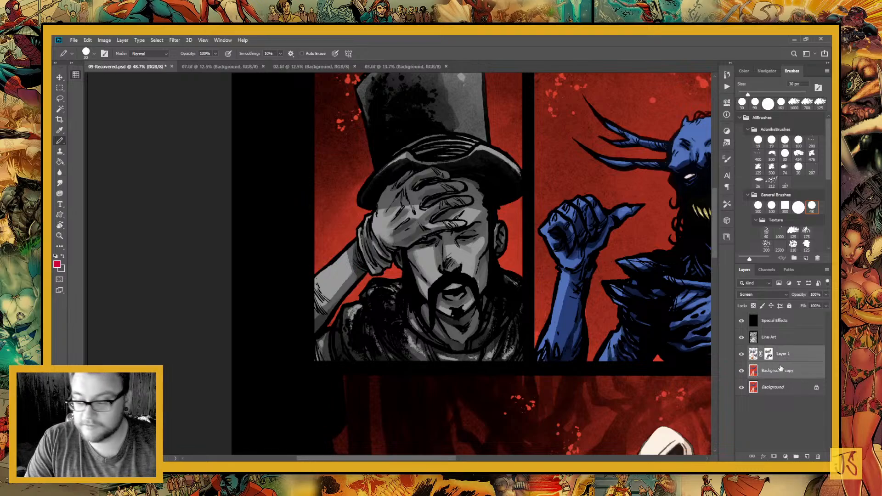
pyautogui.hotkey('ctrl', 'e')
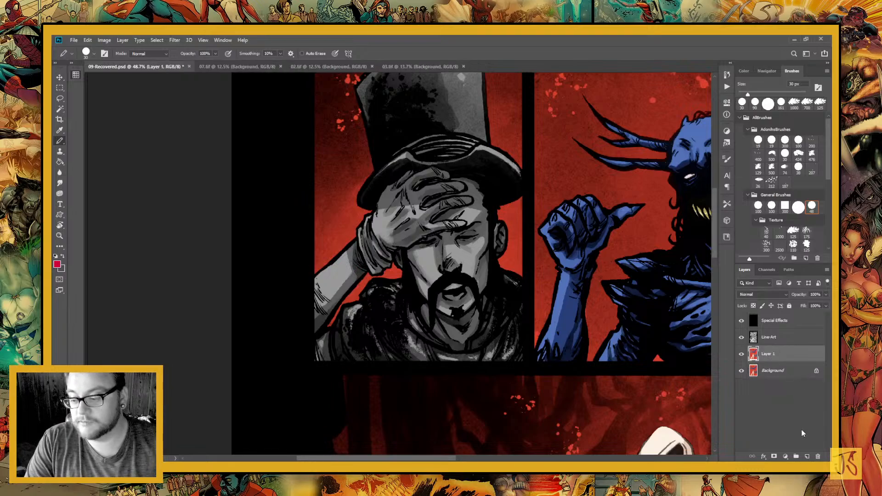
# Add a new empty layer above the merged layer and set white as the painting colour
pyautogui.click(807, 457)
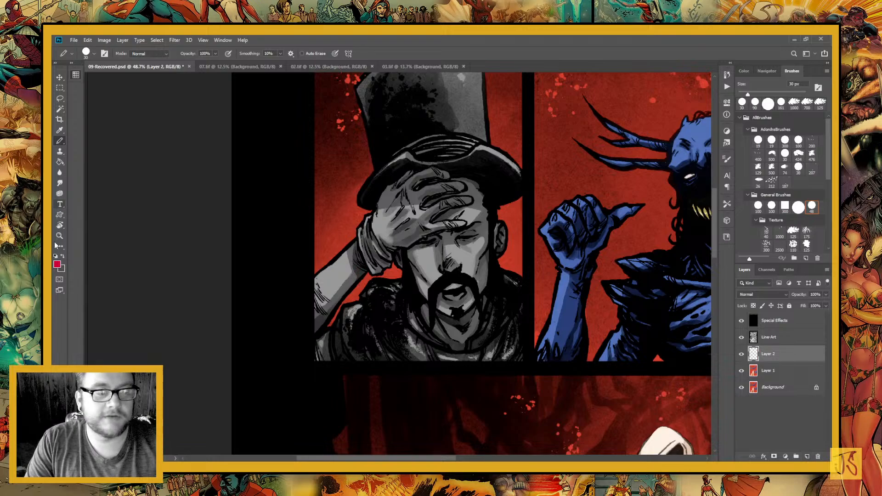
pyautogui.press('d')
pyautogui.press('x')
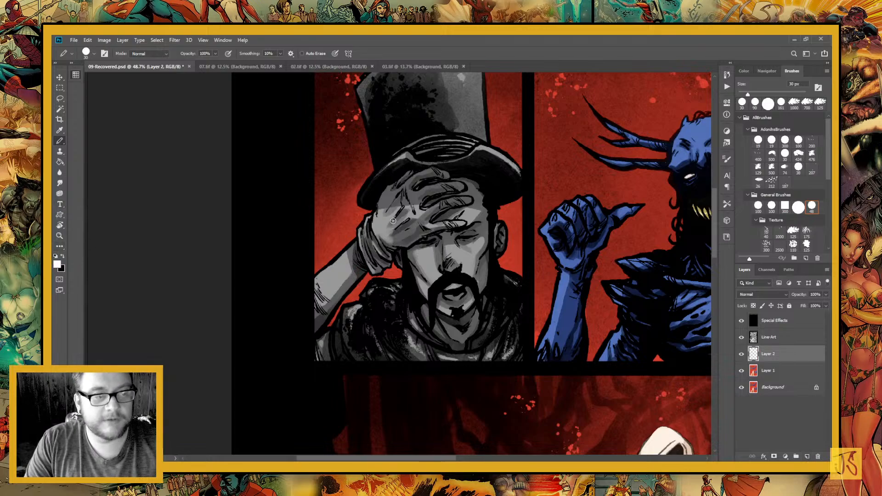
# Switch to black and paint over the light specks on the left side of the man's top hat
pyautogui.moveTo(460, 221); pyautogui.dragTo(424, 246)
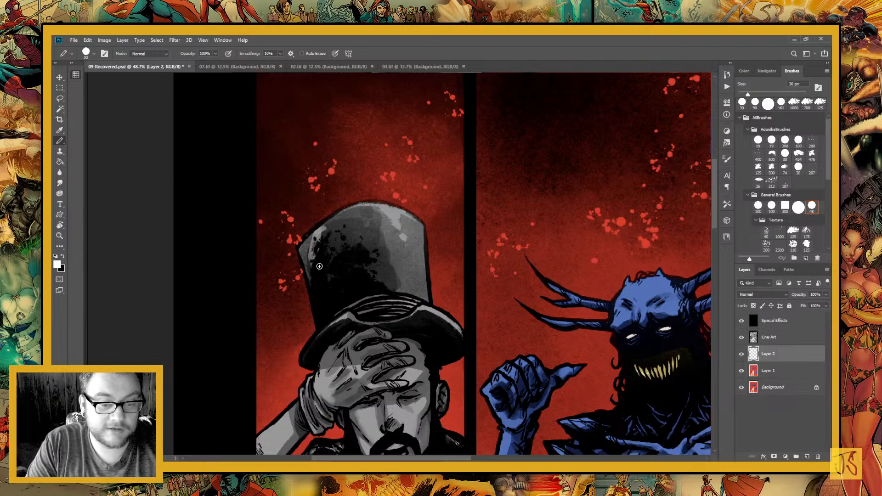
pyautogui.press('x')
pyautogui.moveTo(324, 223); pyautogui.dragTo(311, 261)
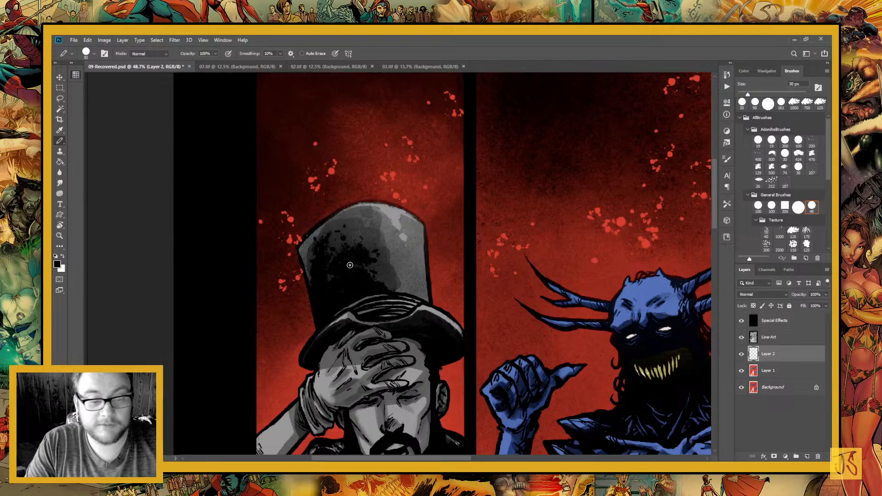
# Switch the painting colour to white and paint highlights on the top hat's crown and along its brim
pyautogui.press('c')
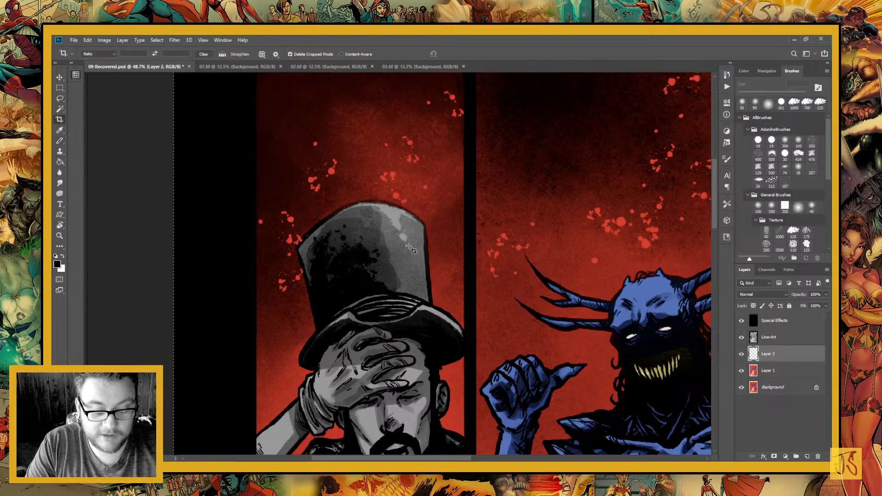
pyautogui.press('x')
pyautogui.press('b')
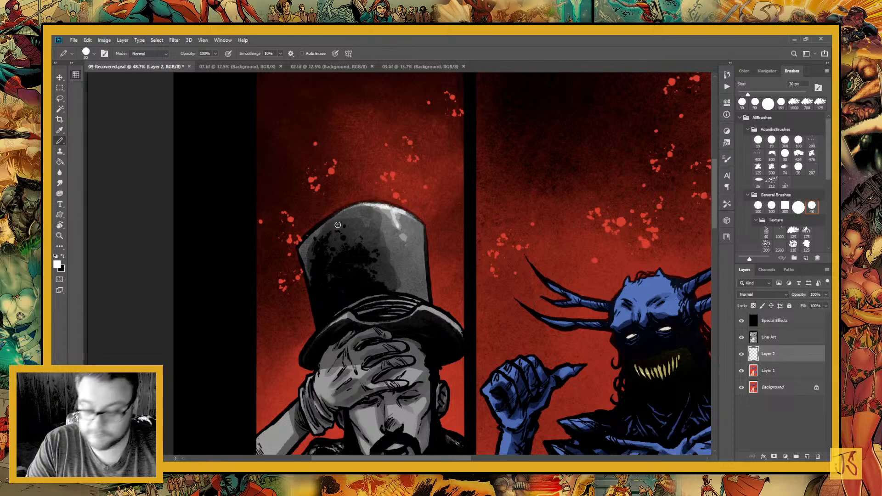
pyautogui.moveTo(392, 211)
pyautogui.mouseDown()
pyautogui.moveTo(398, 227)
pyautogui.moveTo(407, 214)
pyautogui.mouseUp()
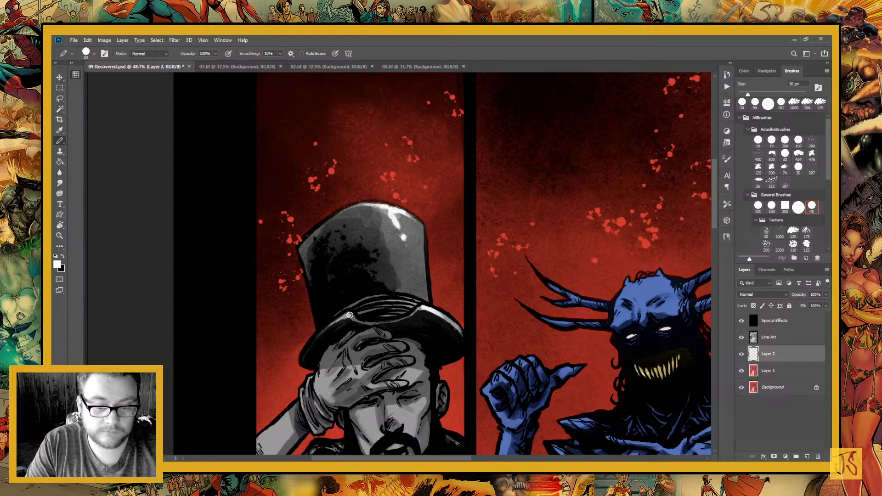
pyautogui.moveTo(349, 315); pyautogui.dragTo(334, 321)
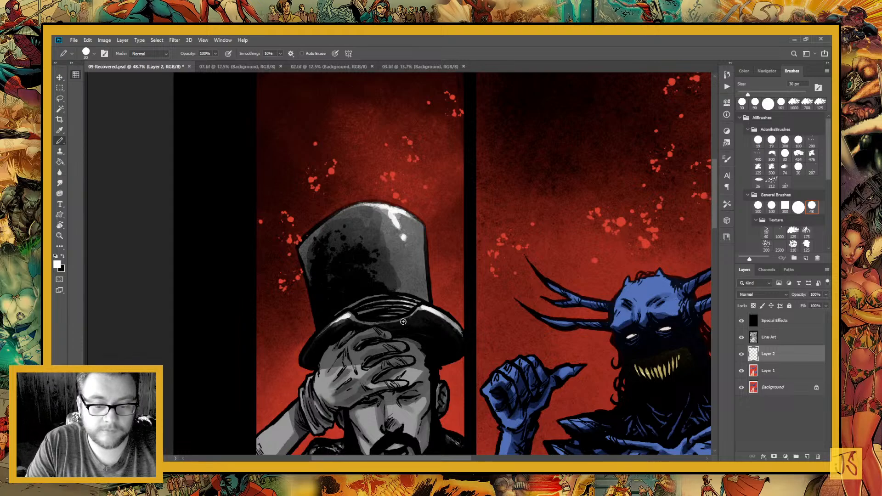
# Paint white highlights along the edge of the man's raised forearm, on his hand and on his face
pyautogui.moveTo(393, 408); pyautogui.dragTo(444, 275)
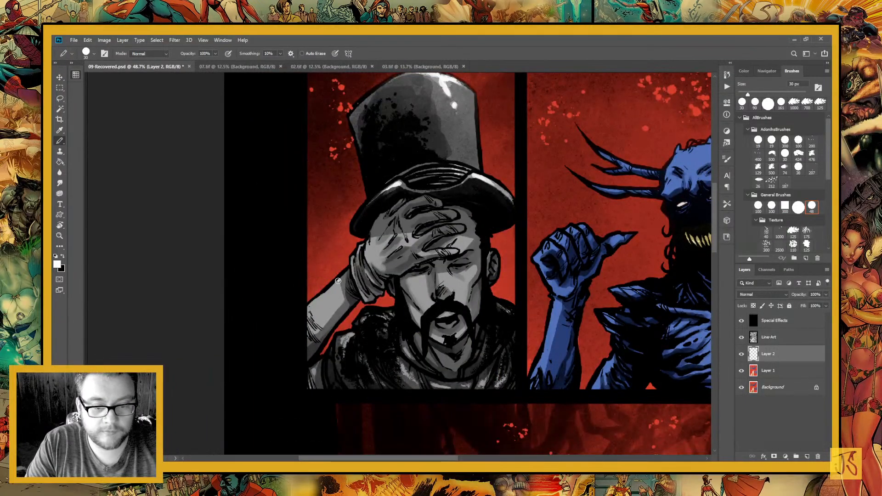
pyautogui.moveTo(340, 279)
pyautogui.mouseDown()
pyautogui.moveTo(296, 314)
pyautogui.moveTo(327, 293)
pyautogui.moveTo(304, 316)
pyautogui.mouseUp()
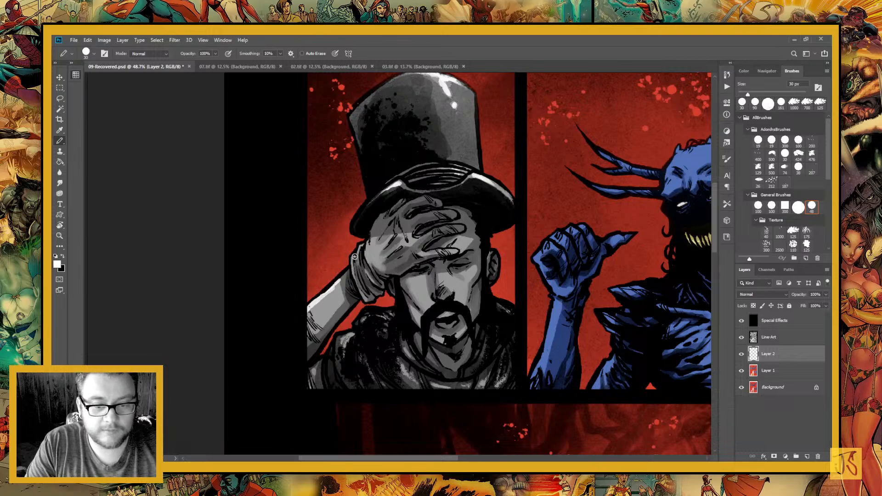
pyautogui.moveTo(370, 237)
pyautogui.mouseDown()
pyautogui.moveTo(372, 265)
pyautogui.moveTo(371, 239)
pyautogui.moveTo(385, 277)
pyautogui.moveTo(384, 242)
pyautogui.mouseUp()
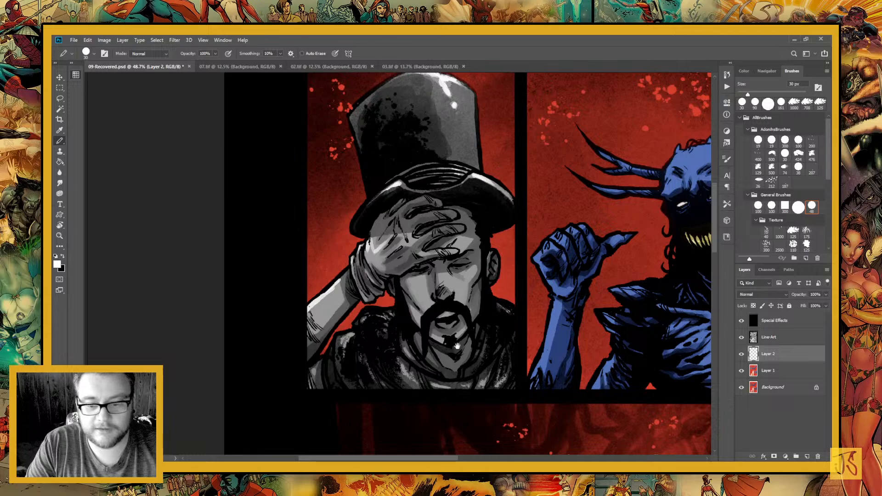
pyautogui.moveTo(456, 346); pyautogui.dragTo(400, 337)
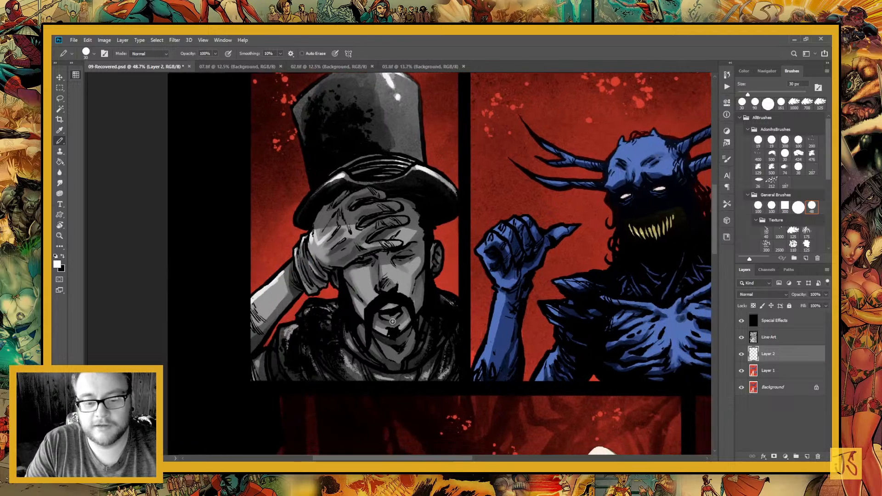
pyautogui.moveTo(408, 360); pyautogui.dragTo(387, 290)
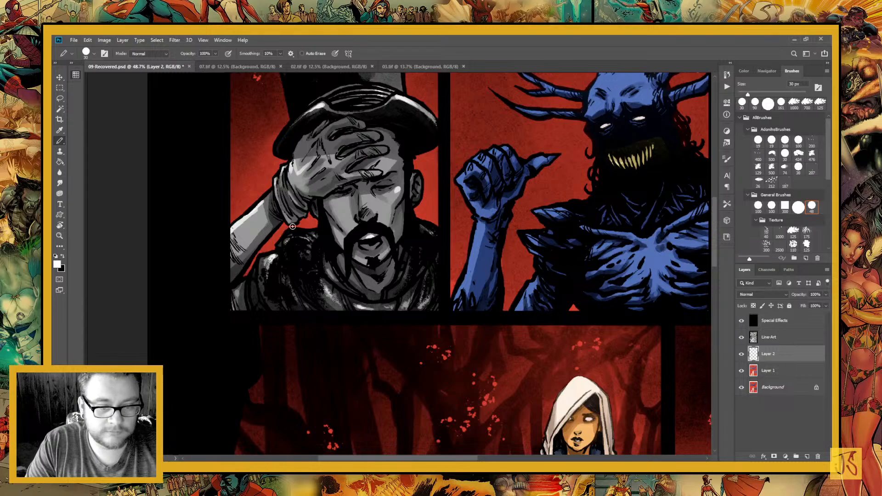
# Paint white highlights on the blue demon's raised thumb and down the outer edge of its forearm
pyautogui.moveTo(512, 216); pyautogui.dragTo(385, 226)
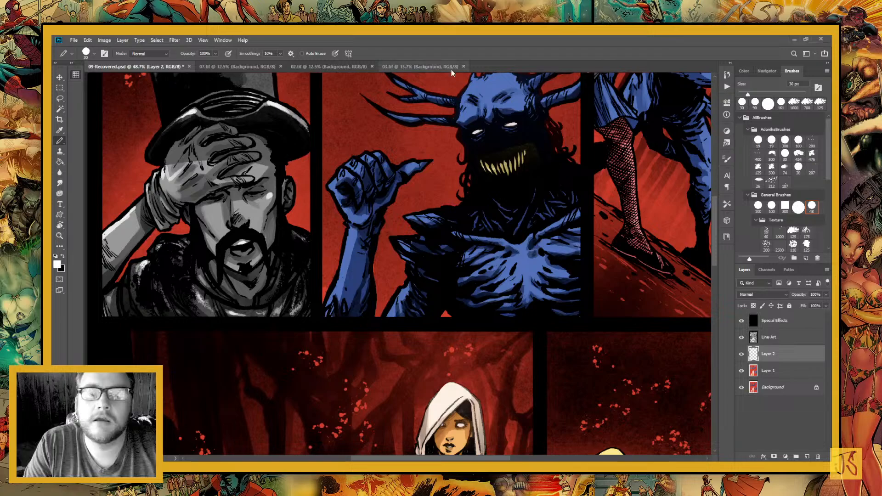
pyautogui.moveTo(355, 236); pyautogui.dragTo(366, 275)
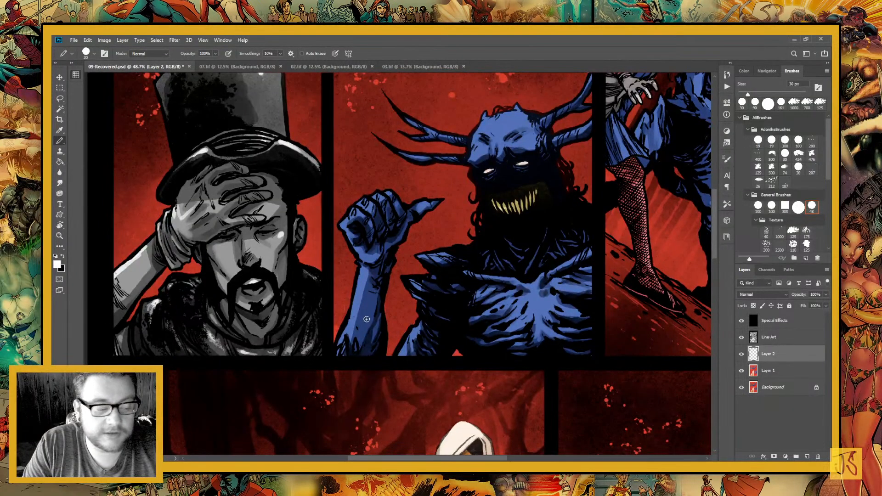
pyautogui.moveTo(365, 275); pyautogui.dragTo(372, 290)
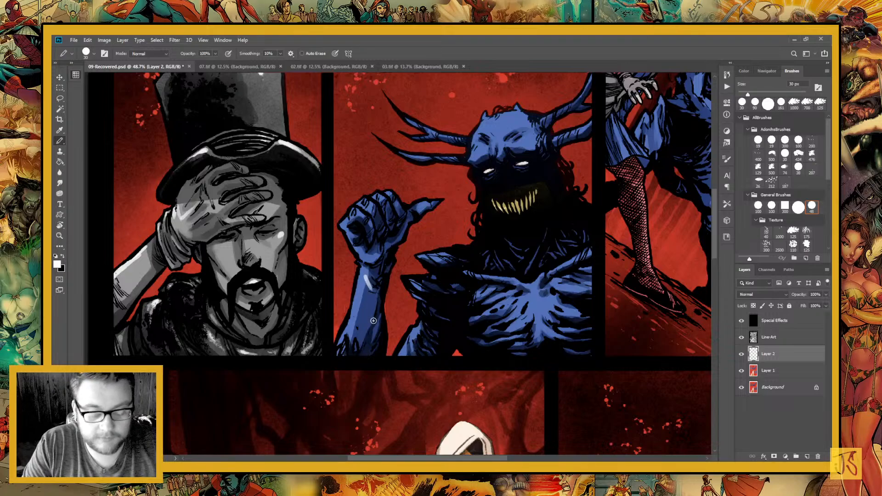
pyautogui.hotkey('ctrl', 'z')
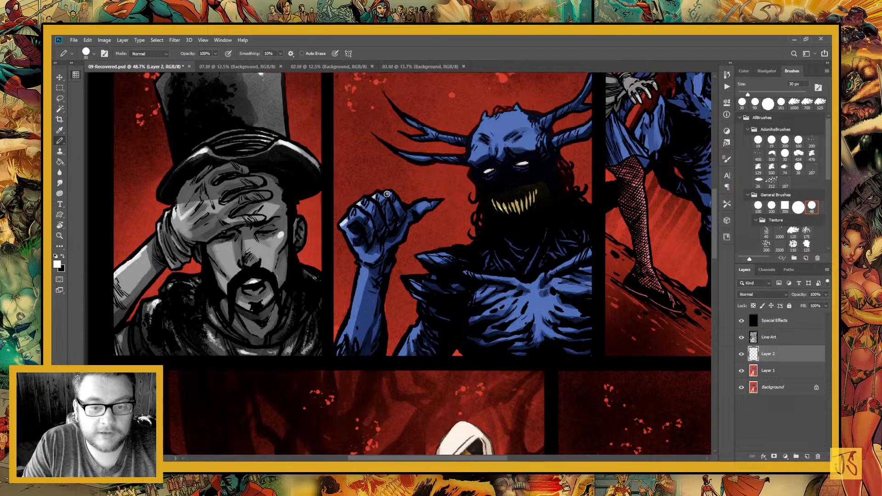
pyautogui.moveTo(424, 205); pyautogui.dragTo(426, 202)
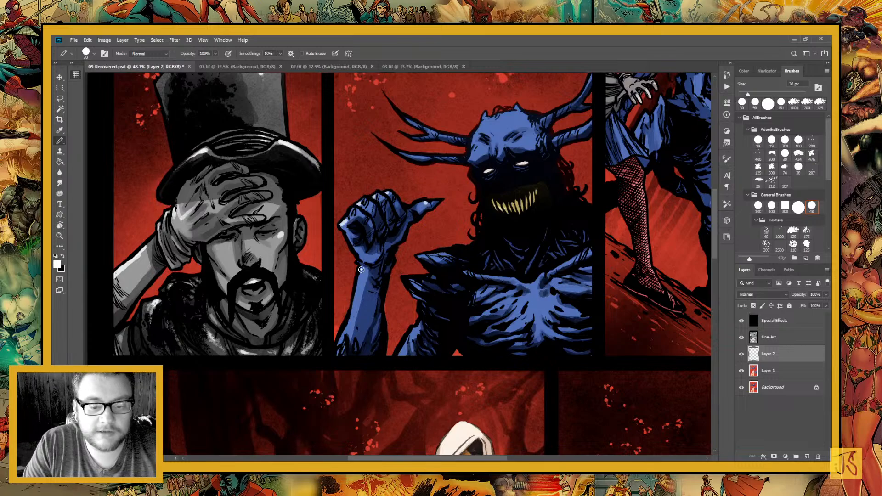
pyautogui.moveTo(361, 267); pyautogui.dragTo(340, 342)
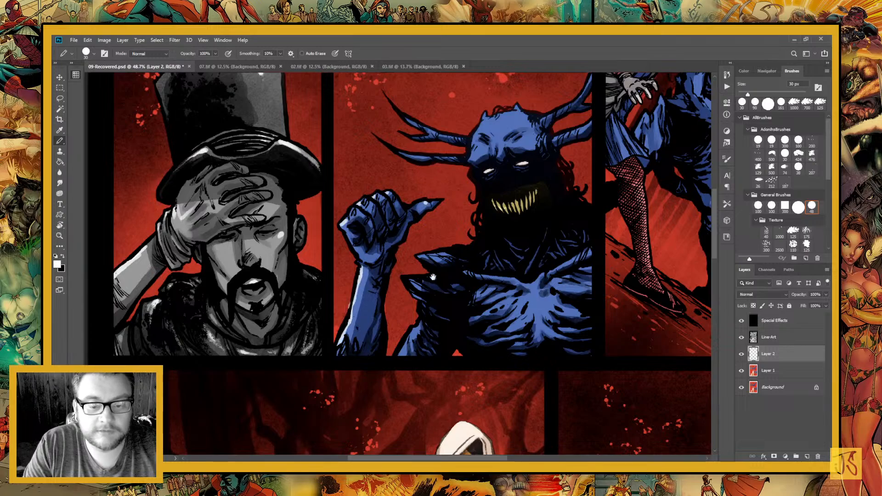
# Paint white highlights on the blue demon's forehead and brow and across its collarbones and upper chest
pyautogui.moveTo(432, 277); pyautogui.dragTo(386, 316)
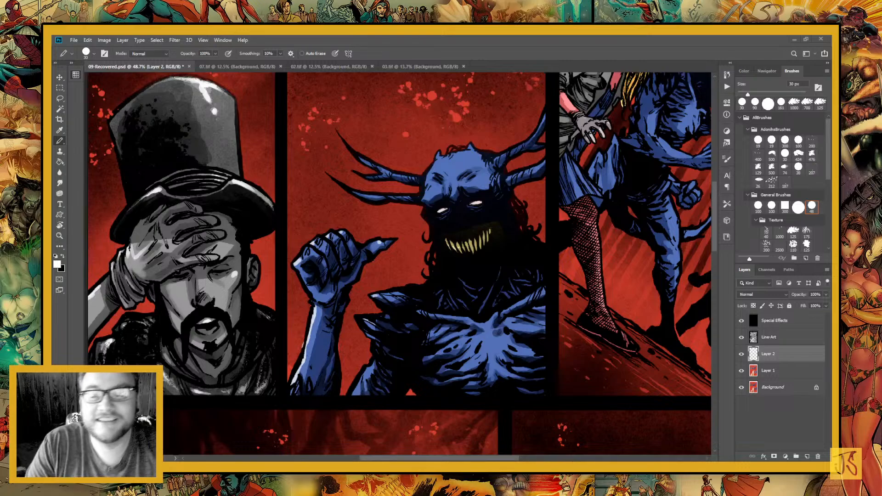
pyautogui.moveTo(408, 226); pyautogui.dragTo(385, 303)
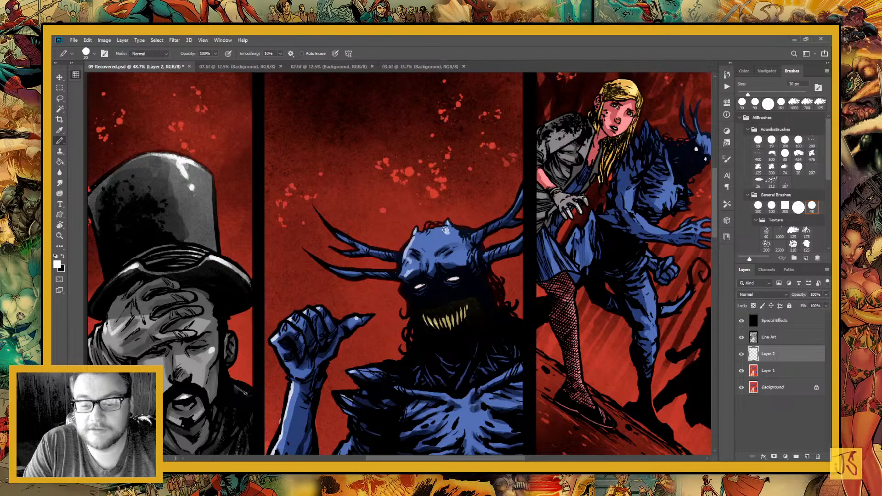
pyautogui.moveTo(448, 259); pyautogui.dragTo(454, 258)
pyautogui.click(457, 254)
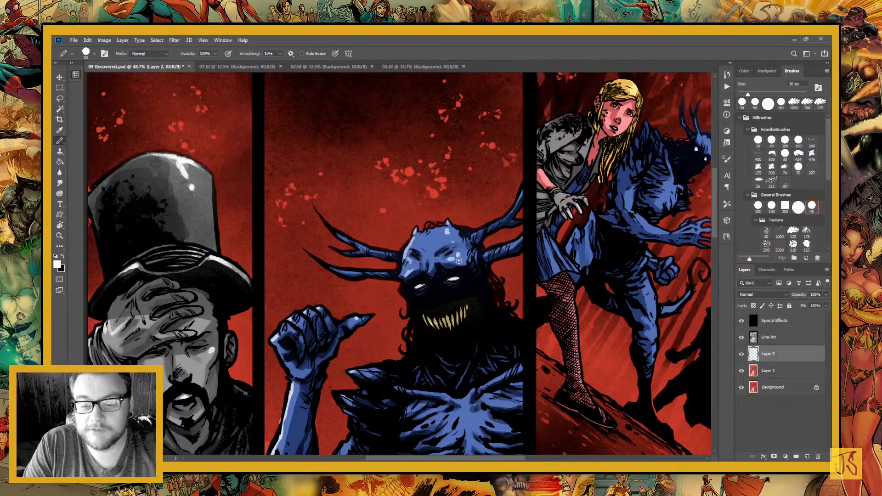
pyautogui.moveTo(457, 321); pyautogui.dragTo(378, 293)
pyautogui.moveTo(367, 373)
pyautogui.mouseDown()
pyautogui.moveTo(373, 273)
pyautogui.moveTo(388, 239)
pyautogui.mouseUp()
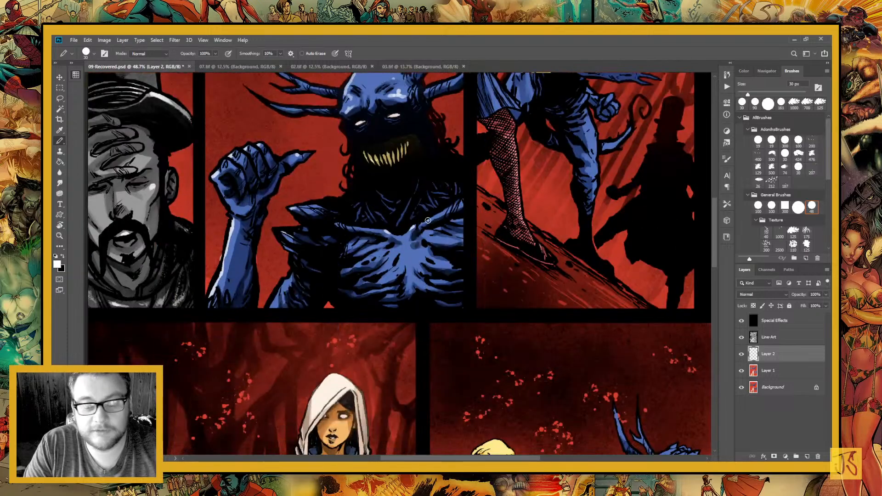
pyautogui.moveTo(427, 232)
pyautogui.mouseDown()
pyautogui.moveTo(436, 240)
pyautogui.moveTo(376, 244)
pyautogui.mouseUp()
pyautogui.moveTo(407, 233); pyautogui.dragTo(399, 236)
# Sample the background red behind the blonde woman's legs from Layer 1, lighten it, and paint it over her dark shoulder
pyautogui.moveTo(427, 316); pyautogui.dragTo(349, 423)
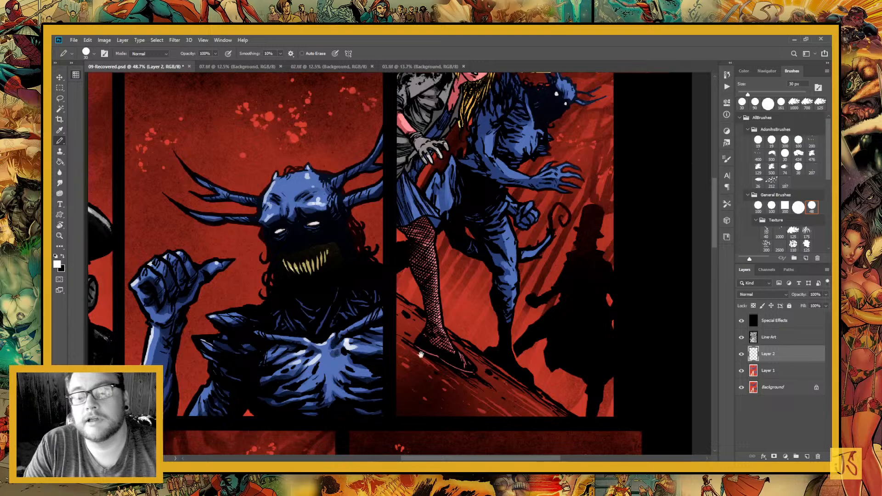
pyautogui.moveTo(421, 340); pyautogui.dragTo(380, 441)
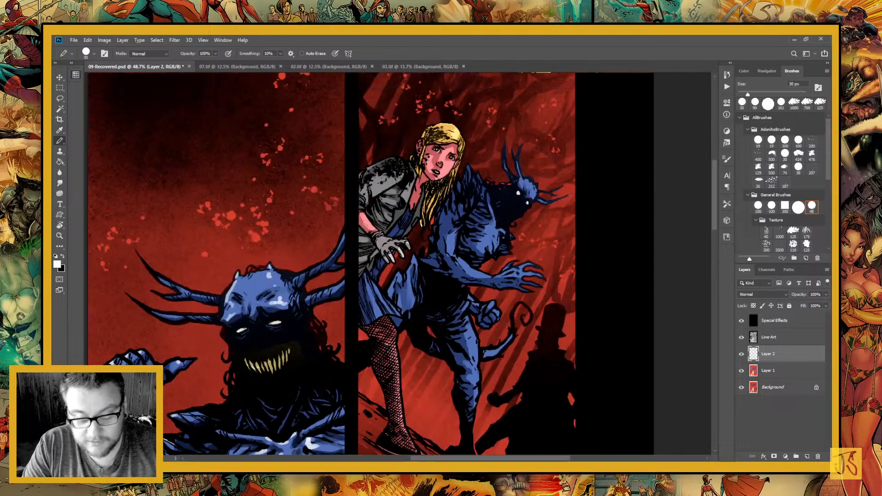
pyautogui.press('i')
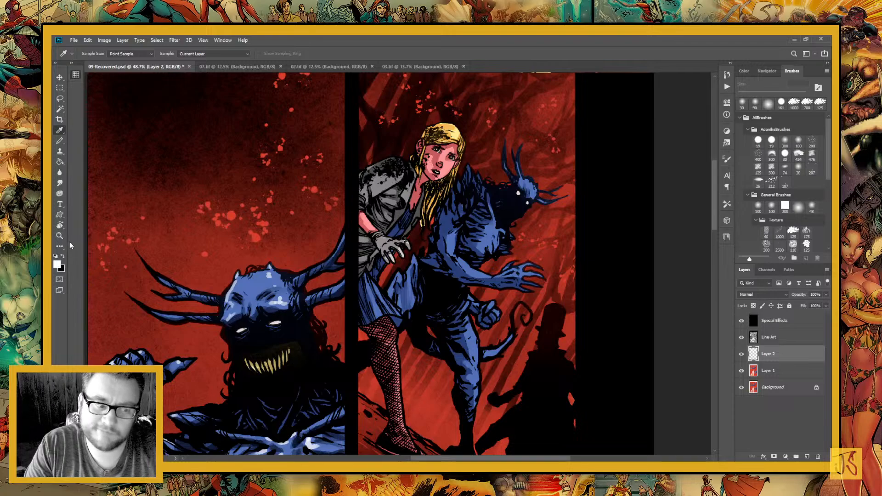
pyautogui.click(750, 372)
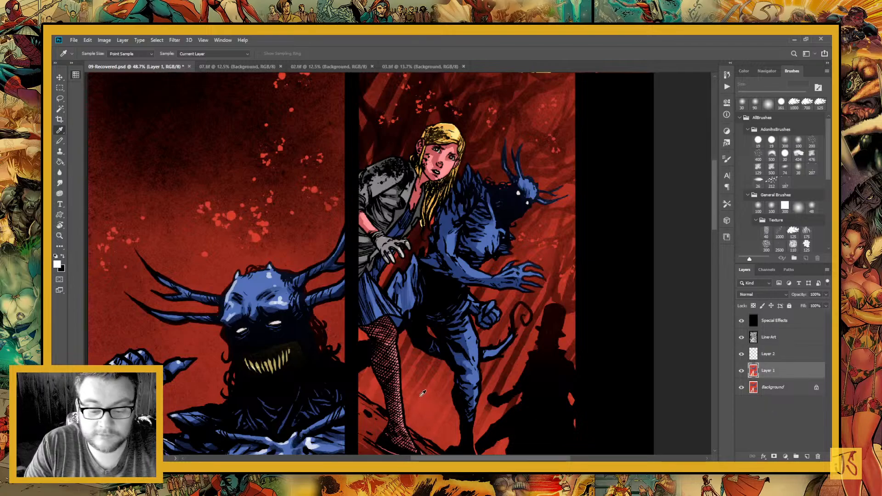
pyautogui.click(420, 396)
pyautogui.click(59, 265)
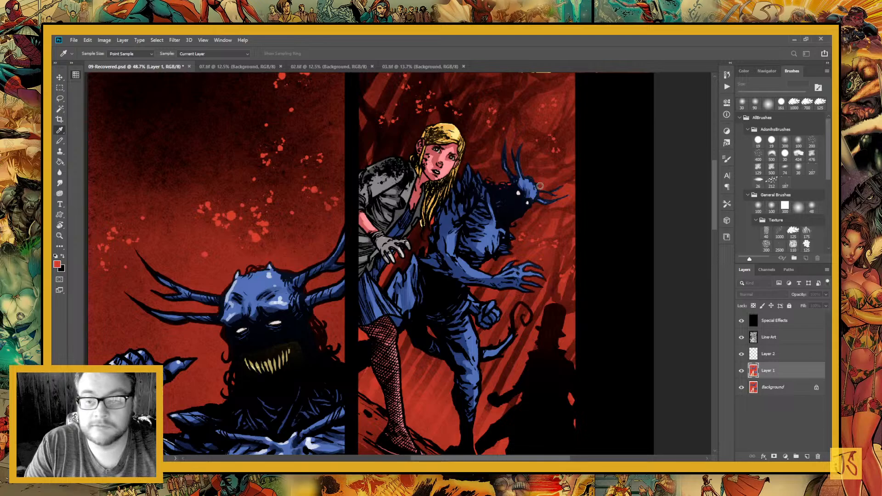
pyautogui.click(703, 154)
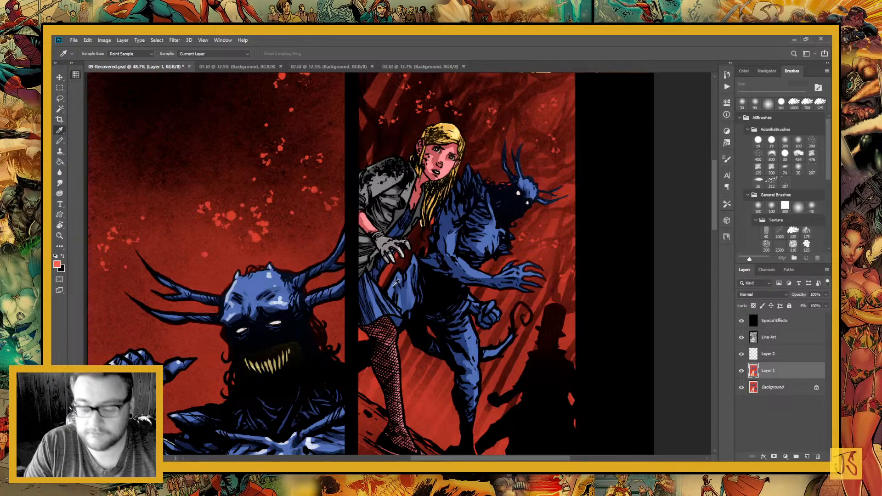
pyautogui.press('b')
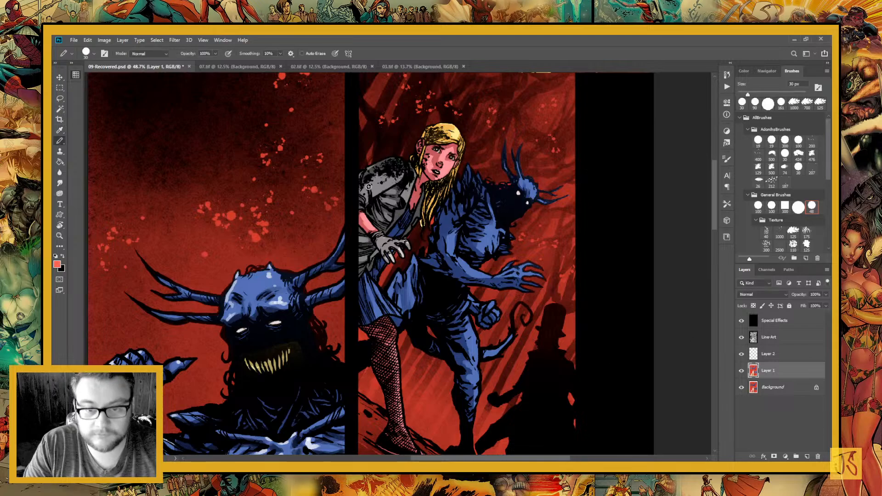
pyautogui.moveTo(390, 162)
pyautogui.mouseDown()
pyautogui.moveTo(368, 175)
pyautogui.moveTo(386, 164)
pyautogui.mouseUp()
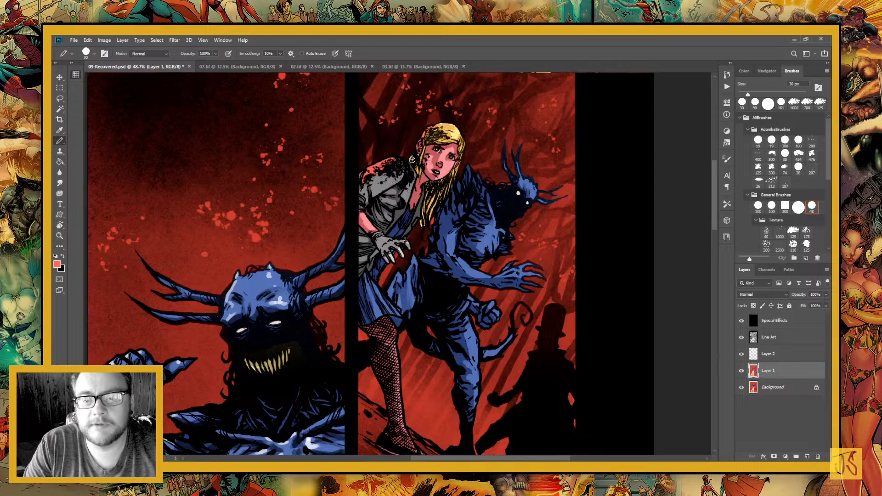
# Set white as the painting colour and paint highlights on the head of the horned demon behind the blonde woman
pyautogui.press('x')
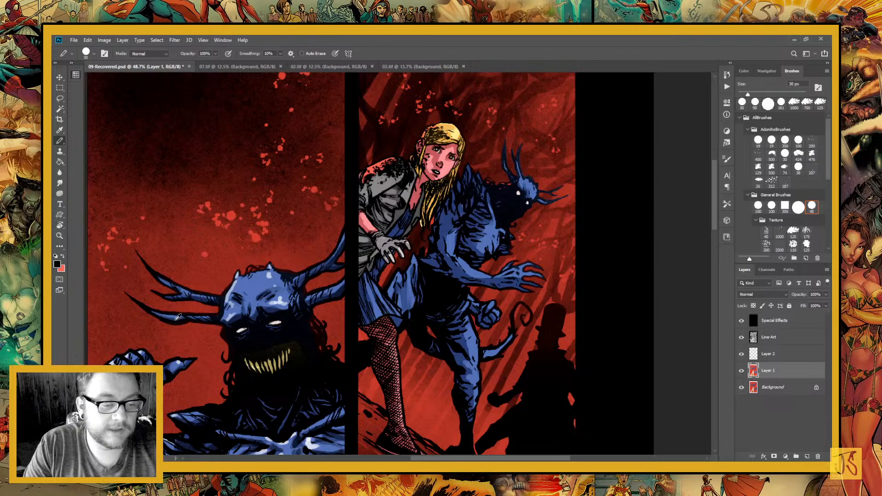
pyautogui.keyDown('alt'); pyautogui.click(175, 318); pyautogui.keyUp('alt')
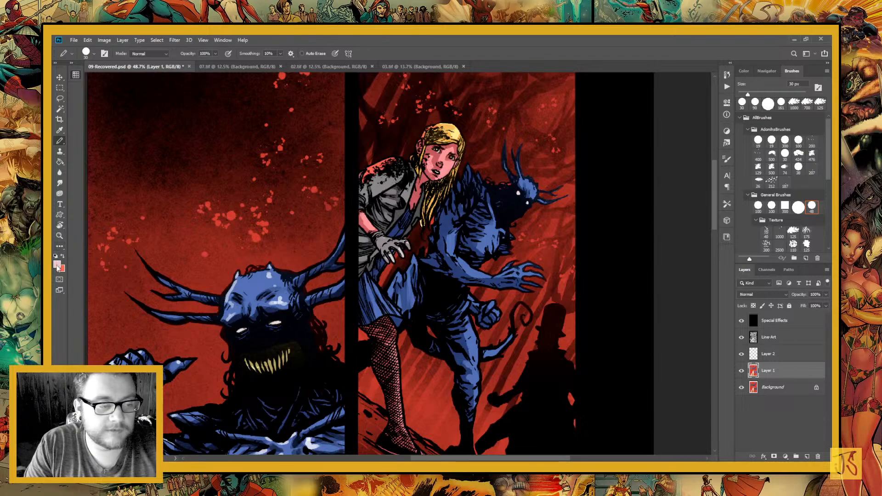
pyautogui.click(57, 263)
pyautogui.click(700, 159)
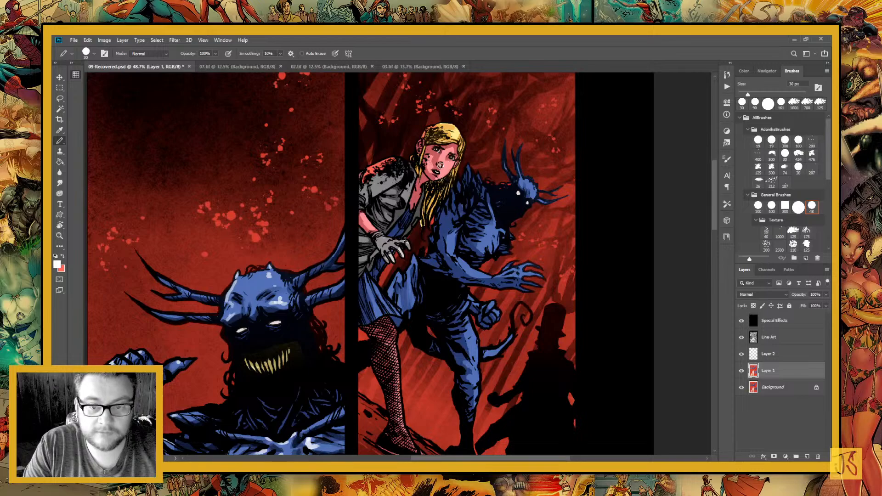
pyautogui.moveTo(505, 196); pyautogui.dragTo(425, 184)
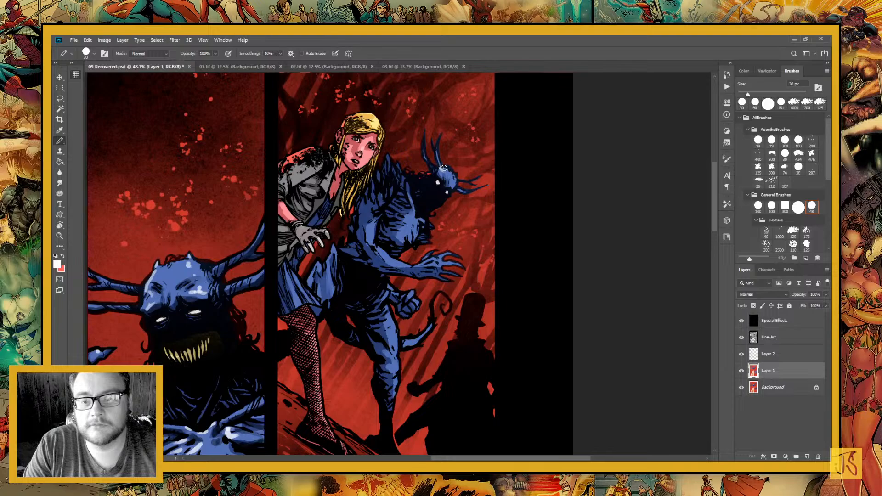
pyautogui.moveTo(367, 248); pyautogui.dragTo(312, 200)
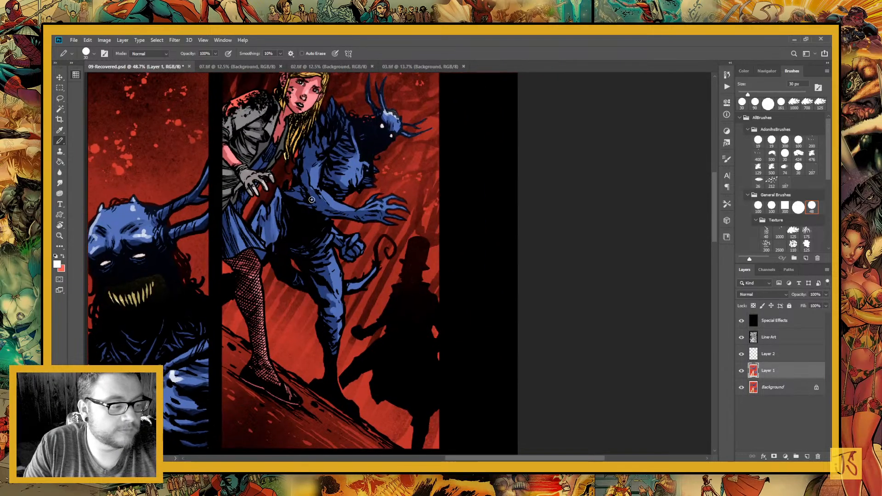
pyautogui.moveTo(378, 318); pyautogui.dragTo(465, 284)
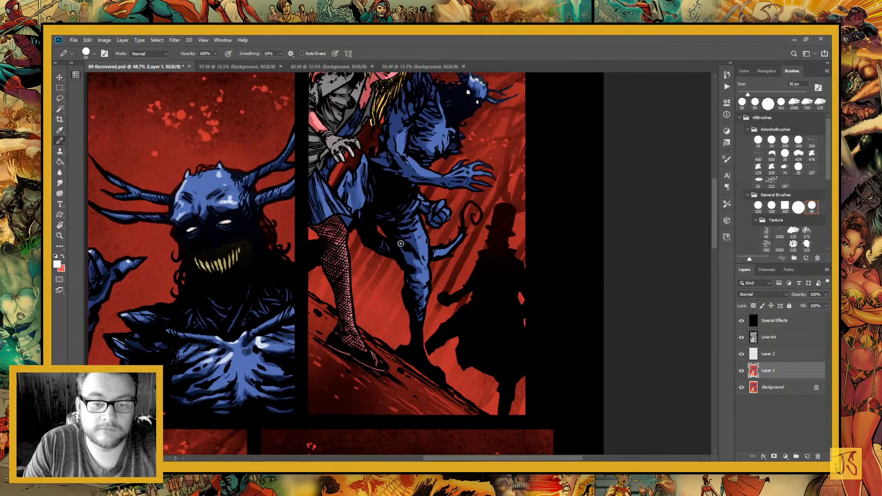
pyautogui.moveTo(401, 243); pyautogui.dragTo(485, 340)
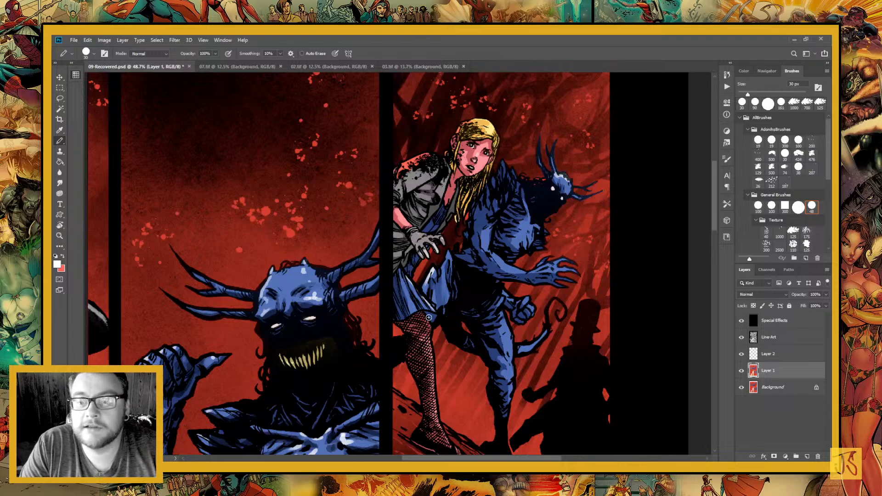
pyautogui.moveTo(452, 282); pyautogui.dragTo(415, 360)
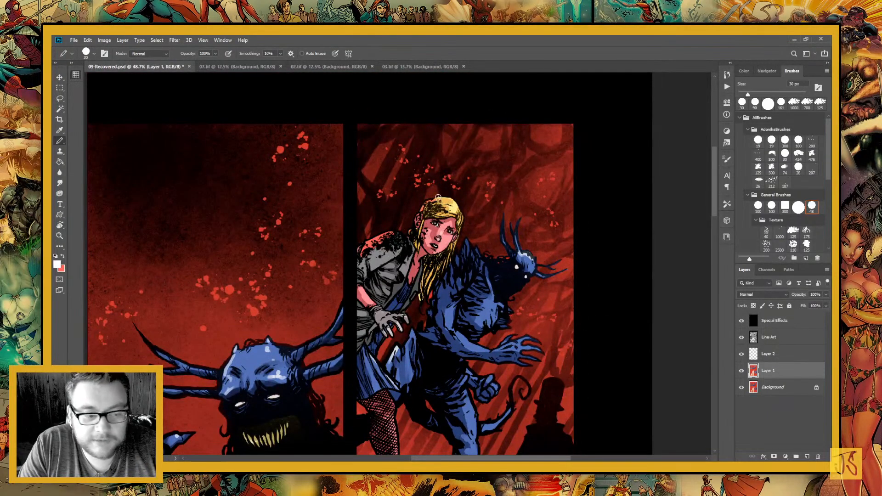
# Reduce the brush to 9 px and paint small white highlights on the blonde woman's hair and the upper arm of the demon behind her
pyautogui.moveTo(435, 212); pyautogui.dragTo(445, 214)
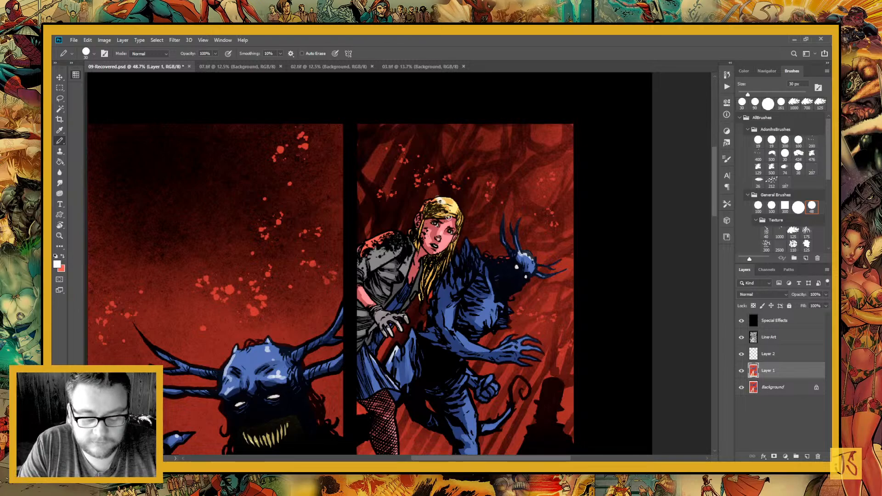
pyautogui.press('[')
pyautogui.press('[')
pyautogui.press('[')
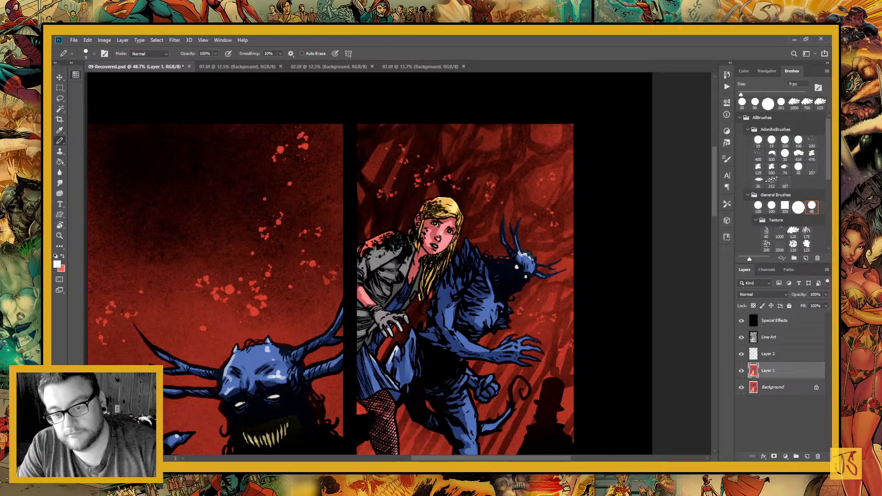
pyautogui.moveTo(438, 202)
pyautogui.mouseDown()
pyautogui.moveTo(448, 214)
pyautogui.moveTo(421, 191)
pyautogui.mouseUp()
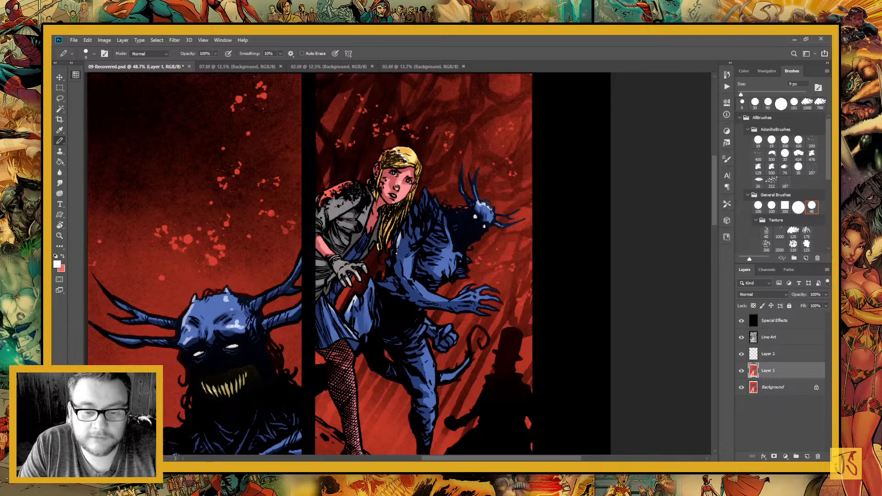
pyautogui.moveTo(397, 245); pyautogui.dragTo(395, 266)
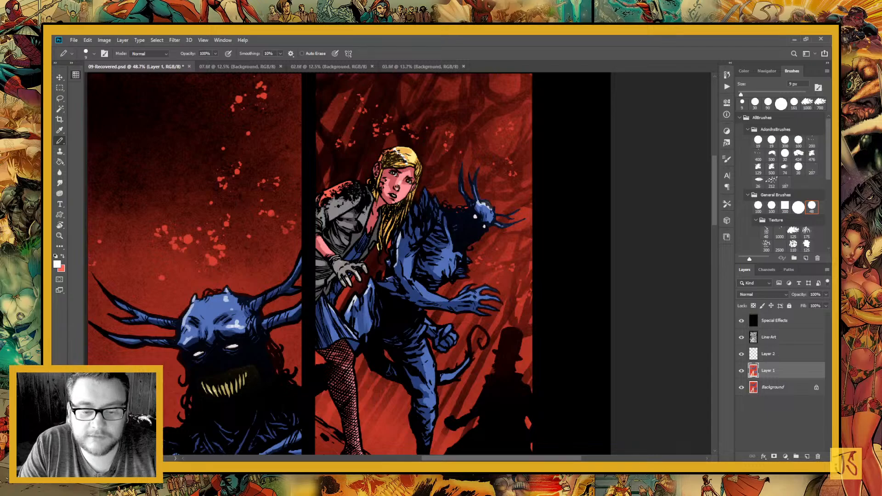
# Paint white highlights down the hooded woman's nose and on her lower lip
pyautogui.moveTo(322, 313); pyautogui.dragTo(500, 191)
pyautogui.moveTo(455, 346); pyautogui.dragTo(480, 329)
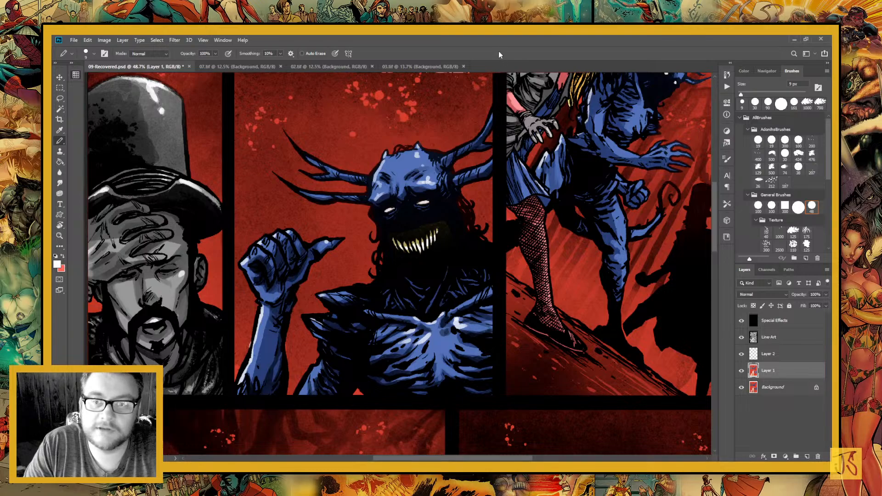
pyautogui.moveTo(470, 257); pyautogui.dragTo(286, 413)
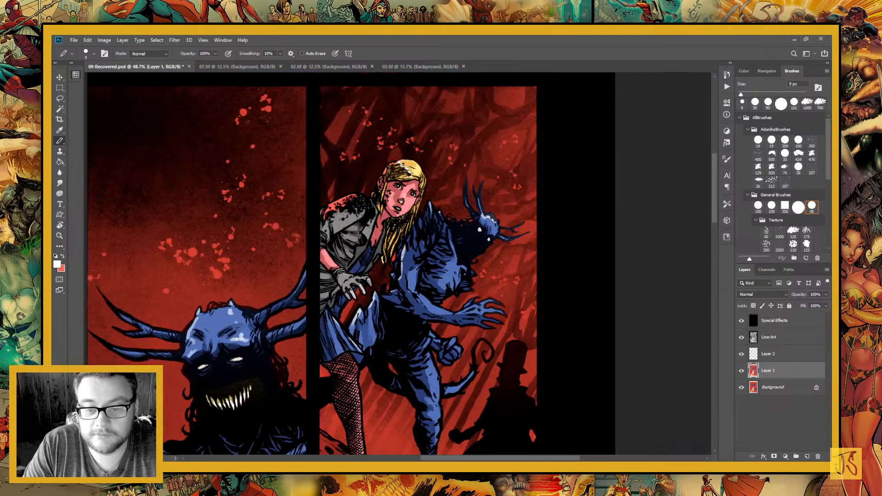
pyautogui.moveTo(528, 143); pyautogui.dragTo(460, 260)
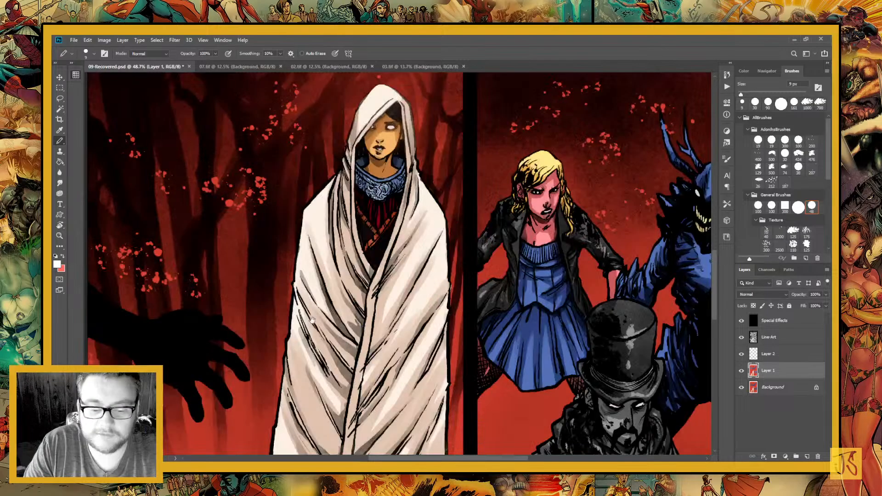
pyautogui.moveTo(461, 193); pyautogui.dragTo(464, 152)
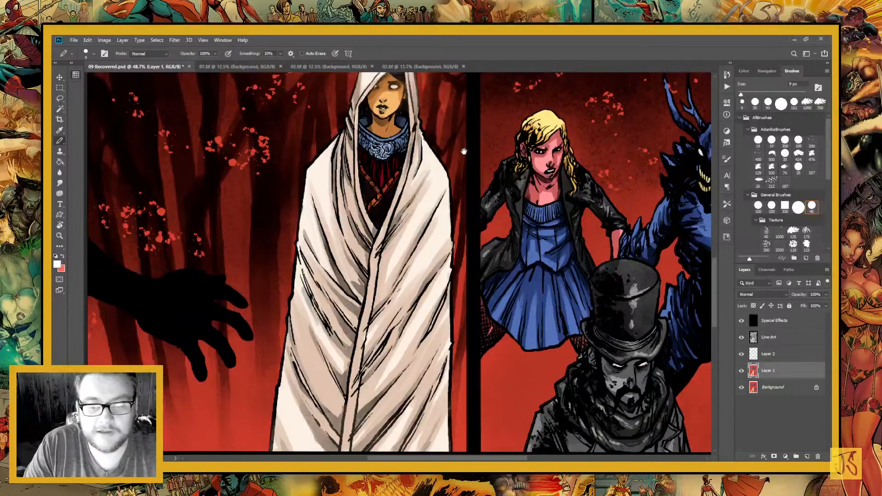
pyautogui.click(60, 236)
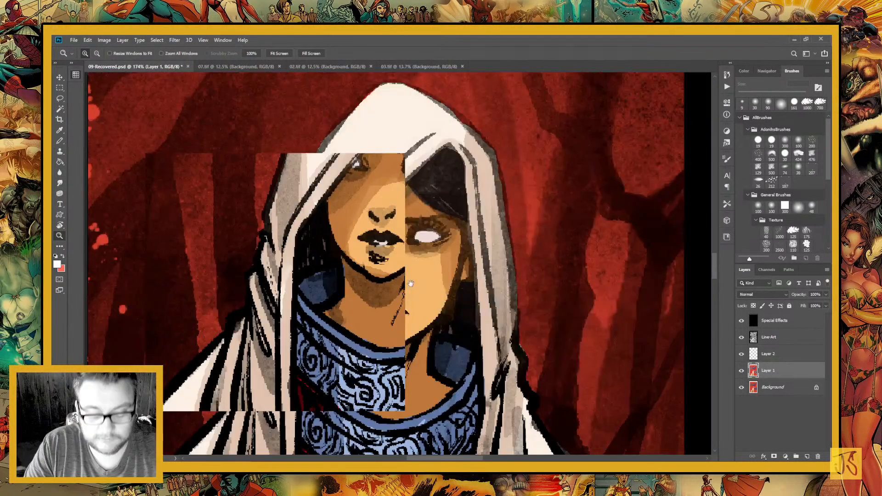
pyautogui.moveTo(411, 284); pyautogui.dragTo(397, 255)
pyautogui.press('b')
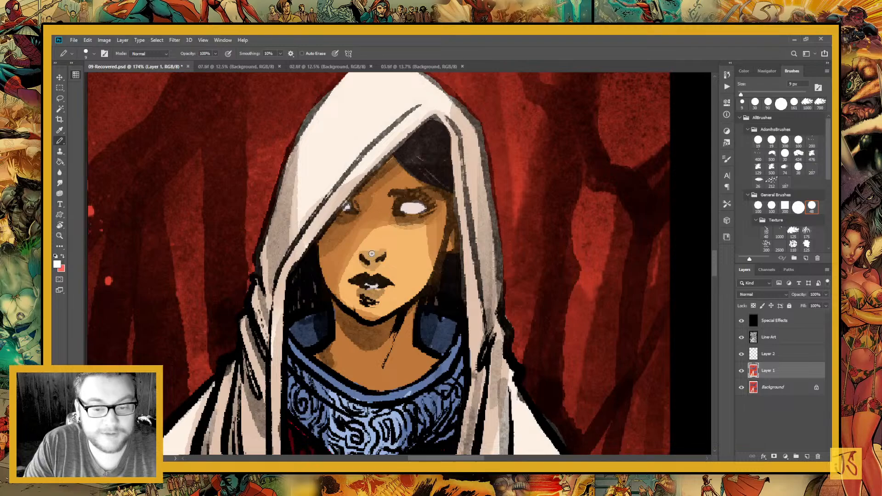
pyautogui.moveTo(372, 253); pyautogui.dragTo(372, 228)
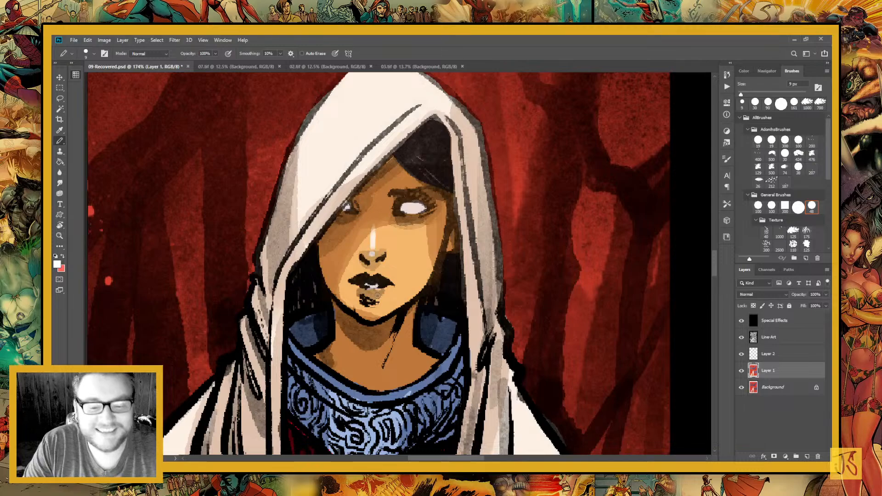
pyautogui.click(375, 293)
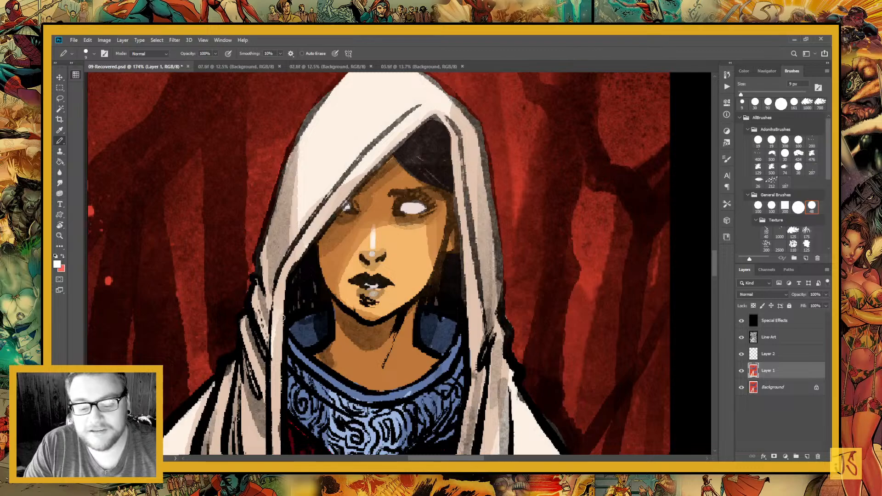
# Paint white highlights along the rim and over the swirl pattern of the hooded woman's blue collar
pyautogui.moveTo(409, 353); pyautogui.dragTo(447, 246)
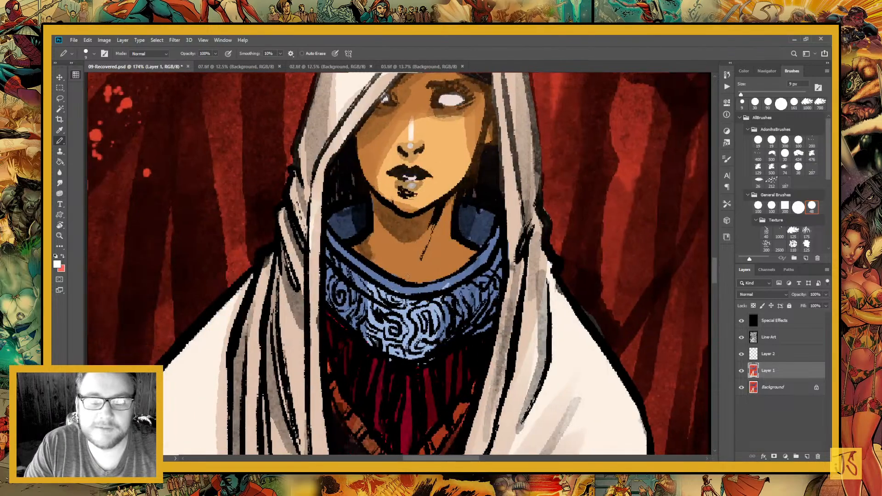
pyautogui.moveTo(382, 278)
pyautogui.mouseDown()
pyautogui.moveTo(427, 288)
pyautogui.moveTo(408, 344)
pyautogui.mouseUp()
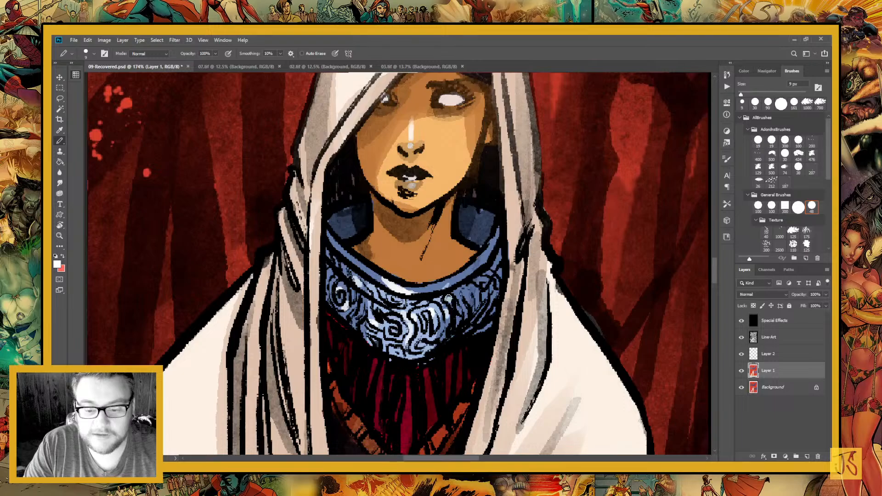
pyautogui.moveTo(468, 294); pyautogui.dragTo(459, 301)
pyautogui.moveTo(449, 285); pyautogui.dragTo(409, 292)
pyautogui.moveTo(354, 277); pyautogui.dragTo(362, 286)
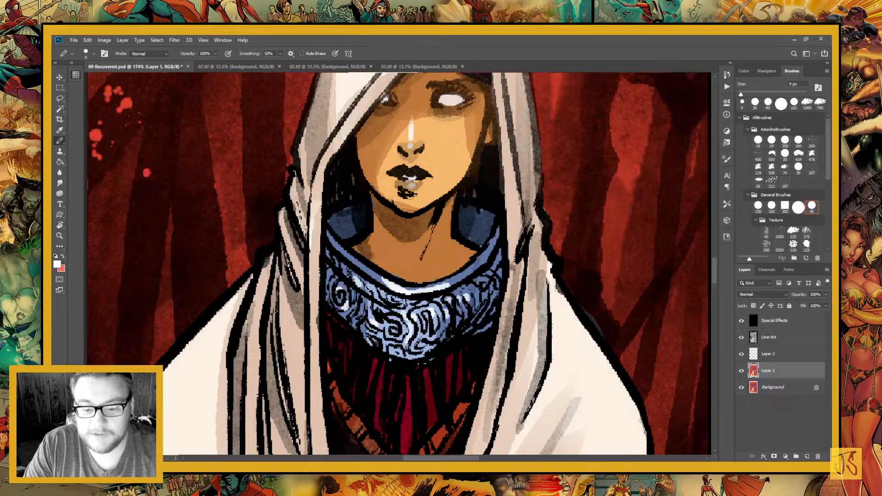
# Enlarge the brush and paint white highlights on the top edge and down the front of the scarfed man's top hat
pyautogui.scroll(-3, 399, 318)
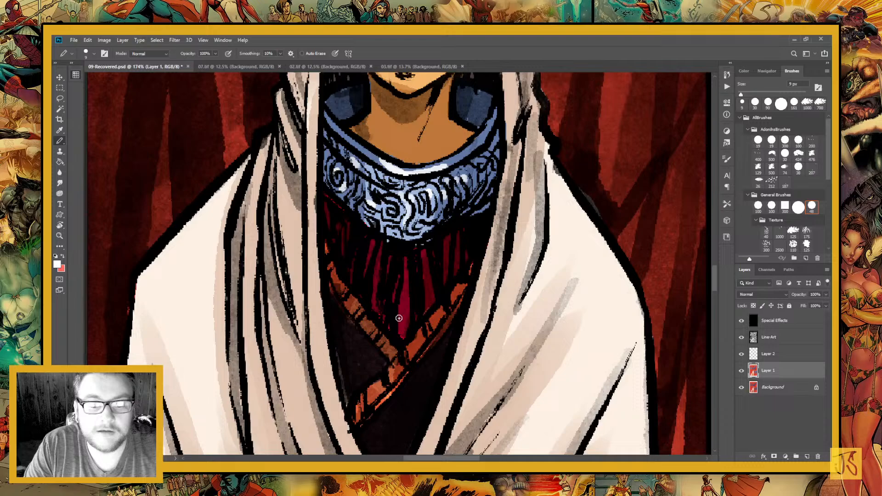
pyautogui.moveTo(218, 193); pyautogui.dragTo(360, 224)
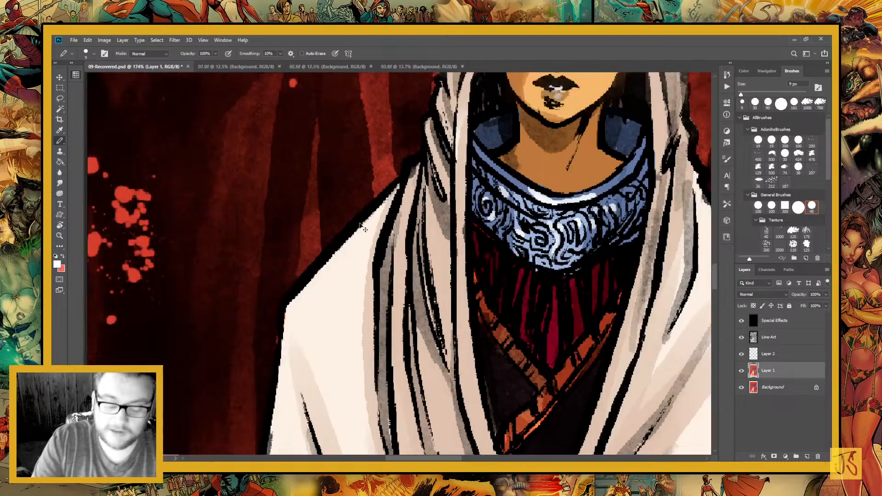
pyautogui.hotkey('ctrl', '-')
pyautogui.hotkey('ctrl', '-')
pyautogui.hotkey('ctrl', '-')
pyautogui.hotkey('ctrl', '-')
pyautogui.moveTo(565, 298); pyautogui.dragTo(430, 281)
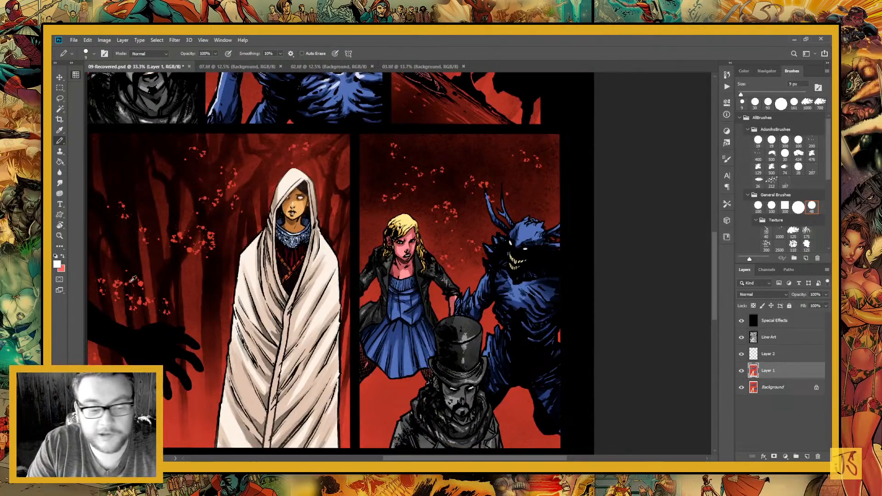
pyautogui.click(59, 235)
pyautogui.moveTo(450, 307); pyautogui.dragTo(497, 405)
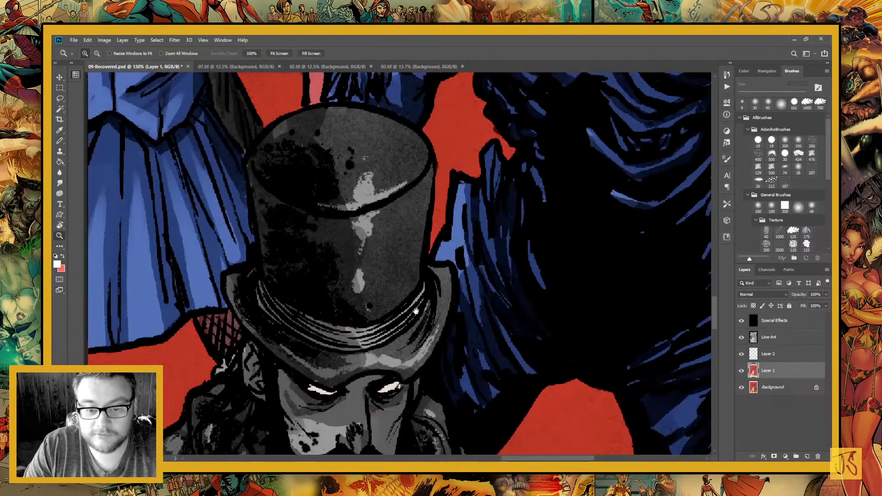
pyautogui.moveTo(417, 305); pyautogui.dragTo(472, 357)
pyautogui.press('b')
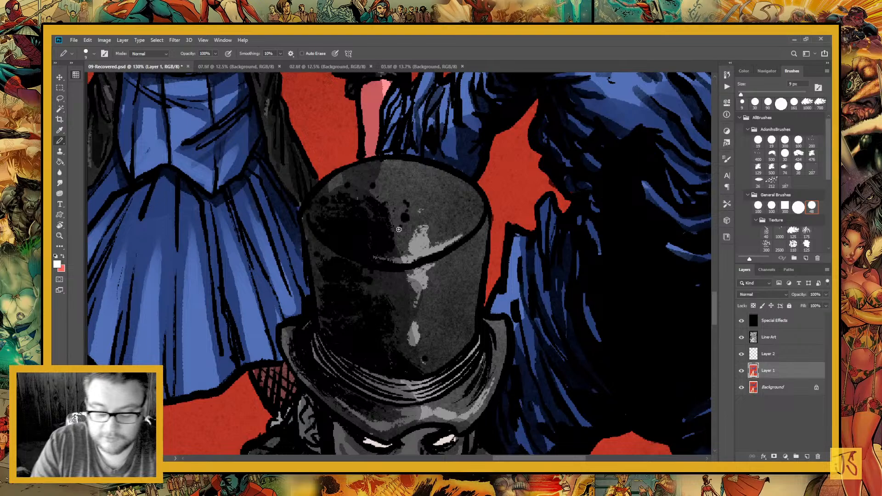
pyautogui.press(']')
pyautogui.press(']')
pyautogui.press(']')
pyautogui.press(']')
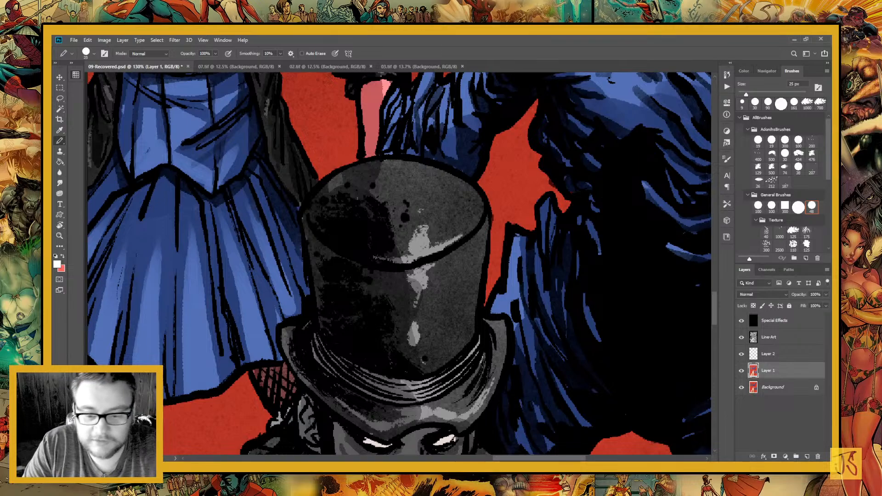
pyautogui.moveTo(408, 262)
pyautogui.mouseDown()
pyautogui.moveTo(445, 248)
pyautogui.moveTo(421, 256)
pyautogui.moveTo(420, 238)
pyautogui.moveTo(398, 260)
pyautogui.moveTo(420, 269)
pyautogui.moveTo(420, 284)
pyautogui.moveTo(445, 247)
pyautogui.mouseUp()
pyautogui.moveTo(414, 332); pyautogui.dragTo(413, 338)
# Paint white highlights along the top hat's band and brim and below the moustache, and undo the highlight on the nose
pyautogui.moveTo(413, 370); pyautogui.dragTo(423, 263)
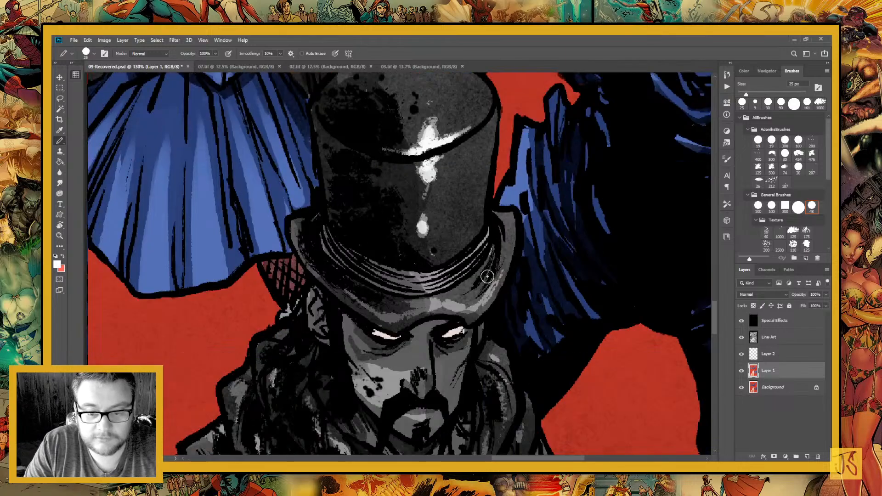
pyautogui.moveTo(426, 362)
pyautogui.mouseDown()
pyautogui.moveTo(453, 289)
pyautogui.moveTo(426, 294)
pyautogui.mouseUp()
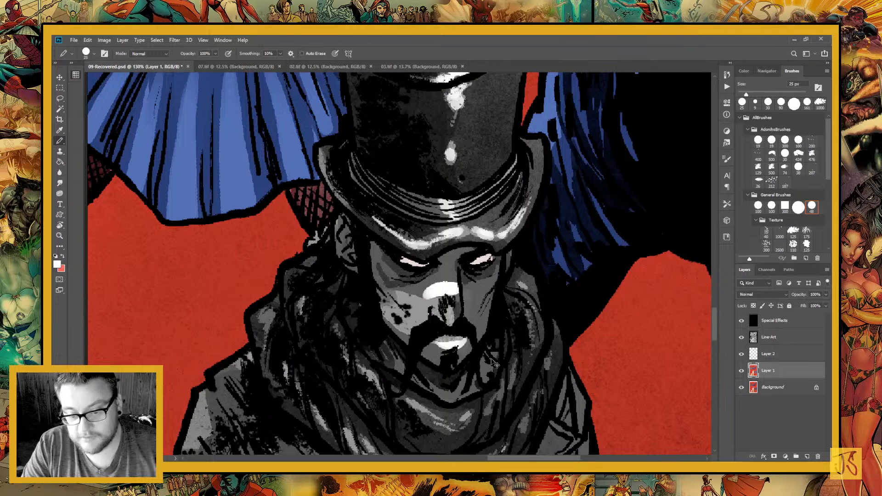
pyautogui.hotkey('ctrl', 'z')
# Sample a light gray from the top-hatted man's face and paint it over his nose and the cheek beside it
pyautogui.press('i')
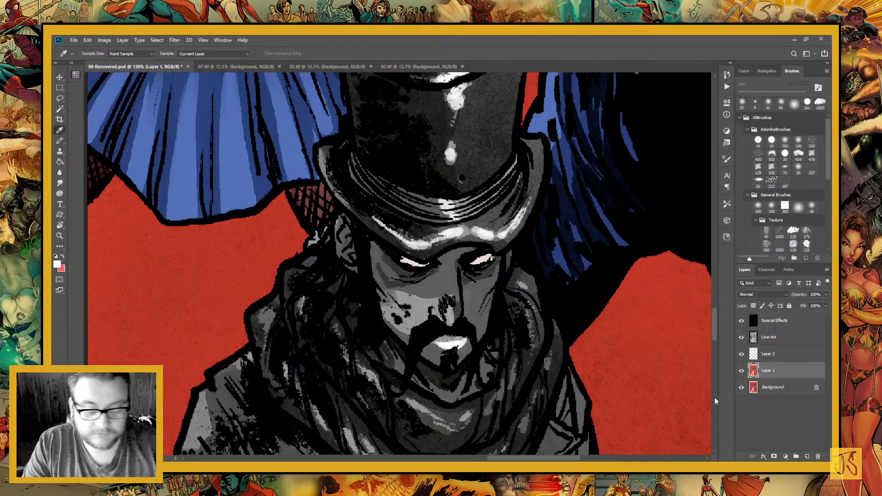
pyautogui.press('x')
pyautogui.click(442, 339)
pyautogui.press('b')
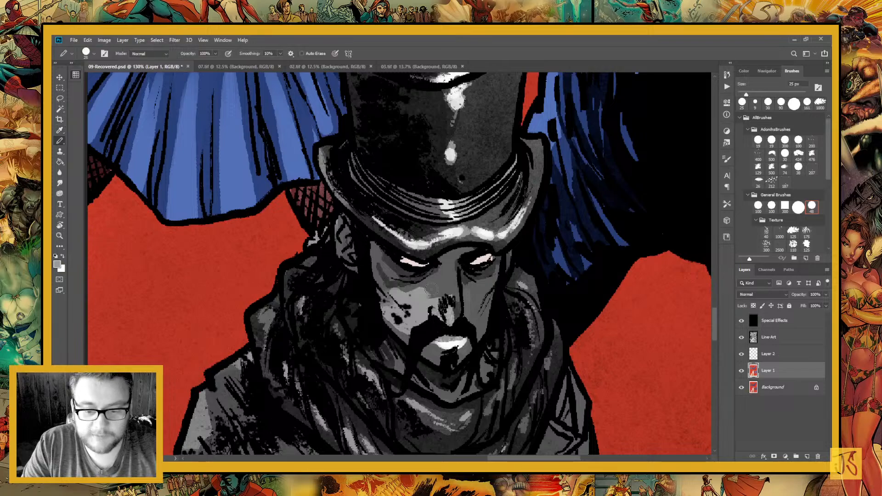
pyautogui.moveTo(431, 290); pyautogui.dragTo(450, 290)
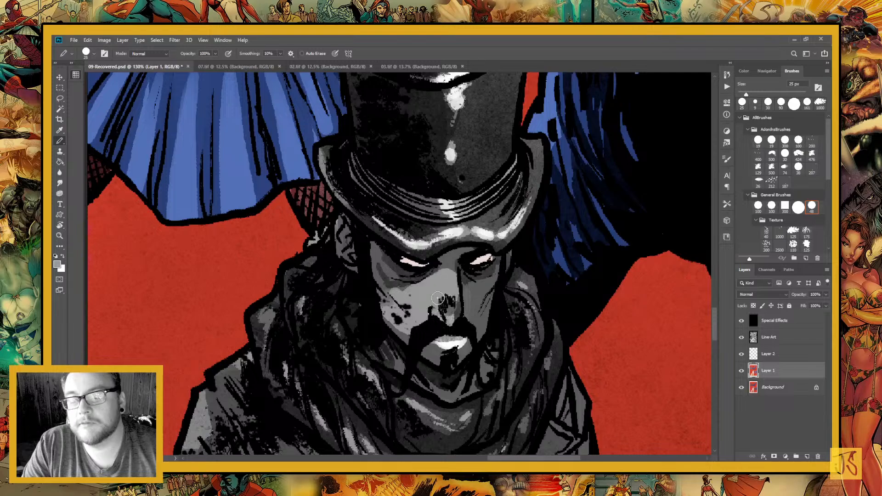
pyautogui.moveTo(487, 281); pyautogui.dragTo(473, 289)
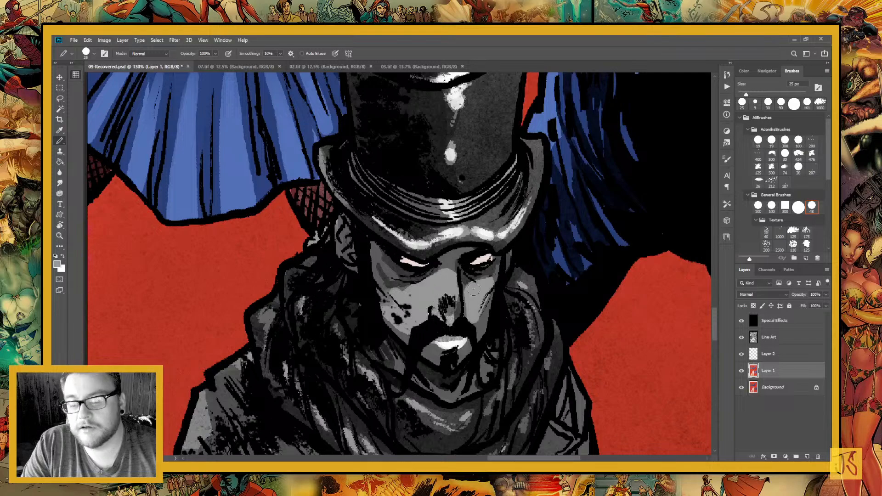
# Refine the man's face with gray along the nose, over the edge of the lip highlight and beneath both eyes
pyautogui.press('x')
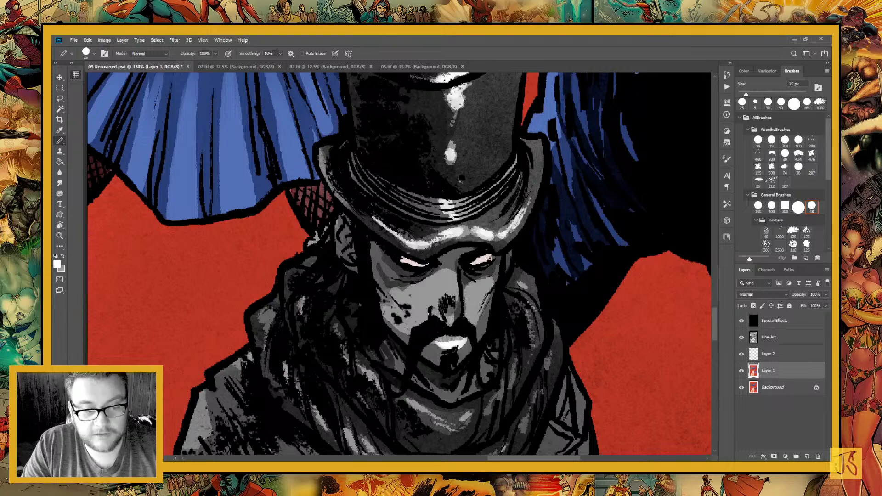
pyautogui.keyDown('alt'); pyautogui.click(392, 313); pyautogui.keyUp('alt')
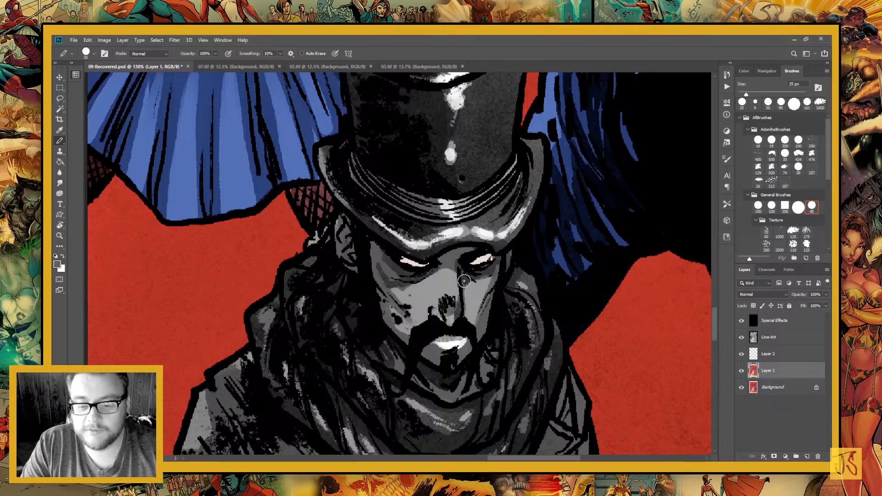
pyautogui.moveTo(464, 280); pyautogui.dragTo(451, 331)
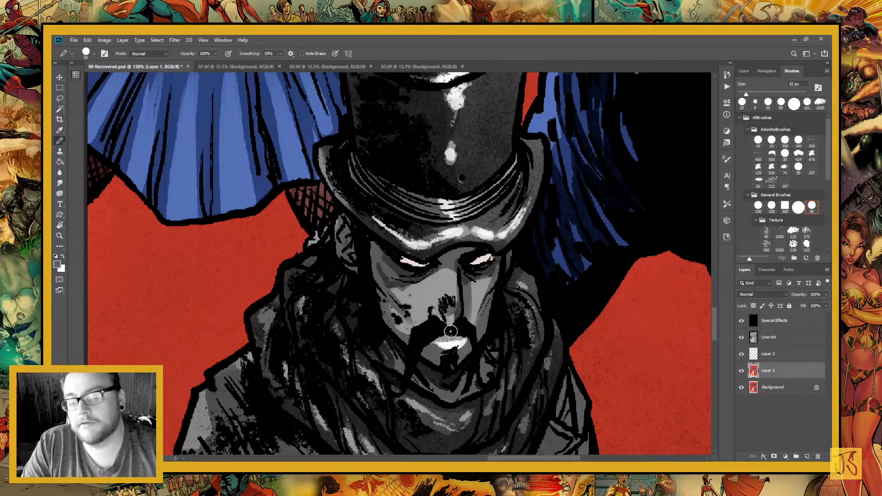
pyautogui.moveTo(439, 337); pyautogui.dragTo(462, 338)
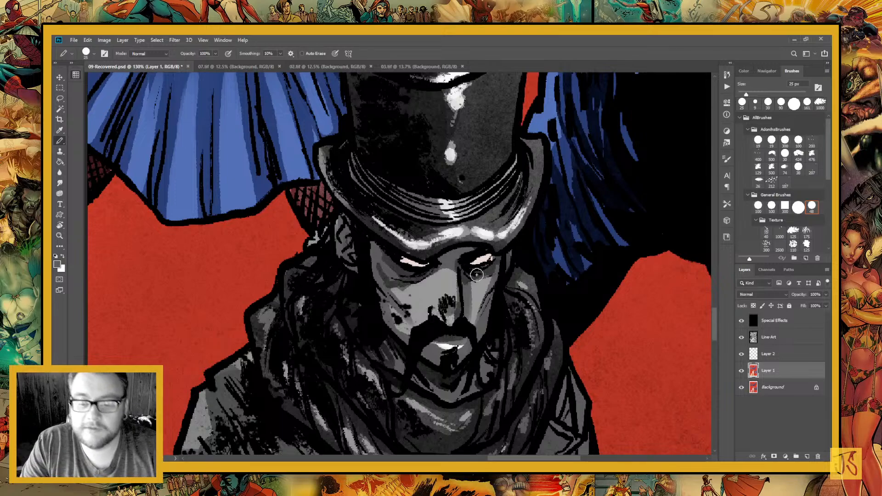
pyautogui.moveTo(477, 274); pyautogui.dragTo(500, 267)
pyautogui.moveTo(427, 275); pyautogui.dragTo(412, 283)
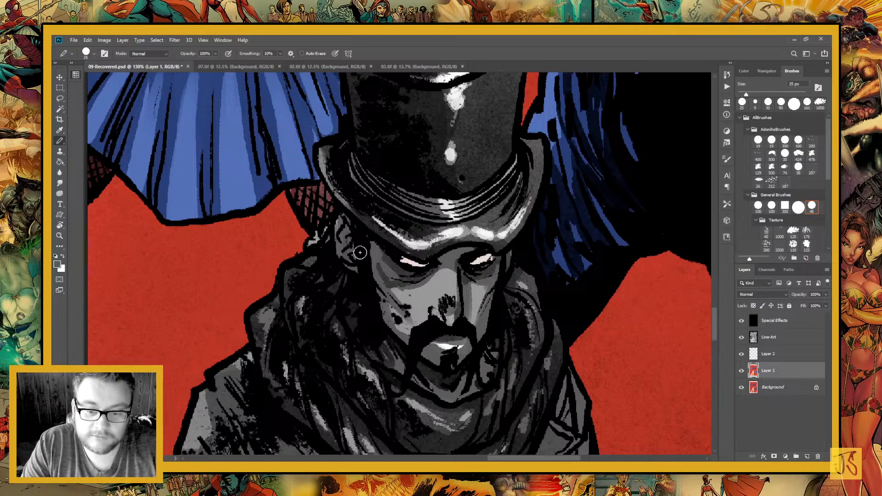
# Switch to white and paint highlights on the top-hatted man's neck and along the folds of his scarf
pyautogui.scroll(-3, 464, 396)
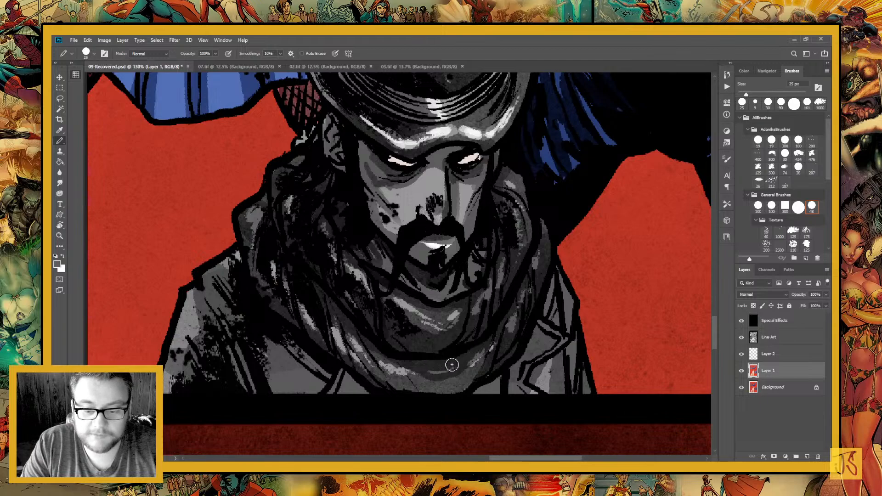
pyautogui.press('x')
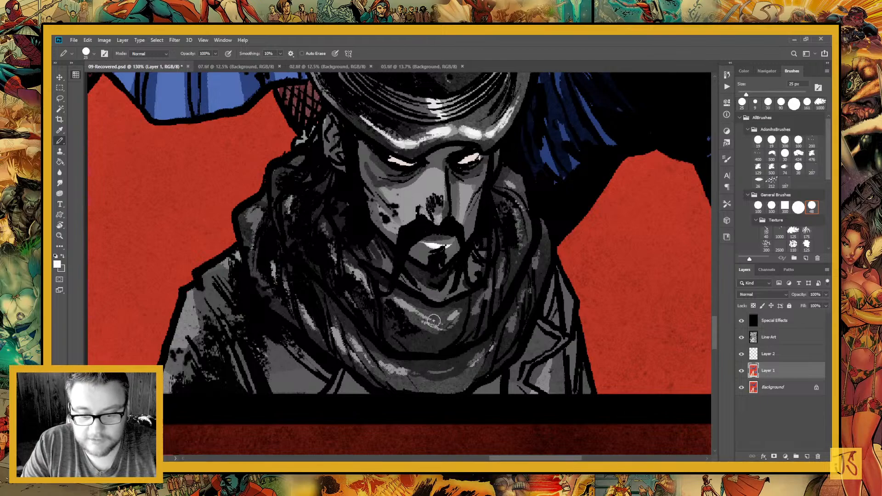
pyautogui.moveTo(431, 318)
pyautogui.mouseDown()
pyautogui.moveTo(399, 303)
pyautogui.moveTo(401, 277)
pyautogui.moveTo(375, 253)
pyautogui.mouseUp()
pyautogui.moveTo(471, 279); pyautogui.dragTo(474, 254)
pyautogui.moveTo(476, 313); pyautogui.dragTo(479, 300)
pyautogui.moveTo(486, 294); pyautogui.dragTo(502, 260)
pyautogui.moveTo(510, 332); pyautogui.dragTo(512, 316)
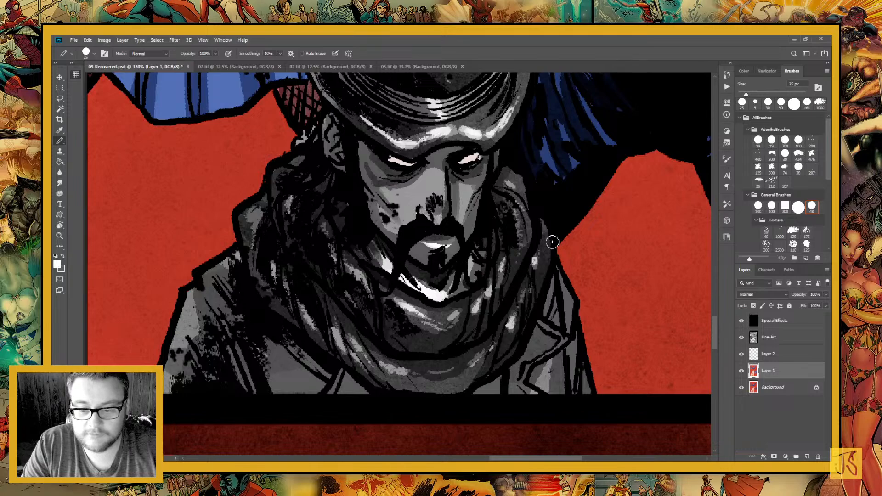
# Paint white highlights on the top-hatted man's left coat shoulder and on the outer fold of his scarf
pyautogui.moveTo(486, 369)
pyautogui.mouseDown()
pyautogui.moveTo(504, 316)
pyautogui.moveTo(554, 301)
pyautogui.moveTo(496, 304)
pyautogui.mouseUp()
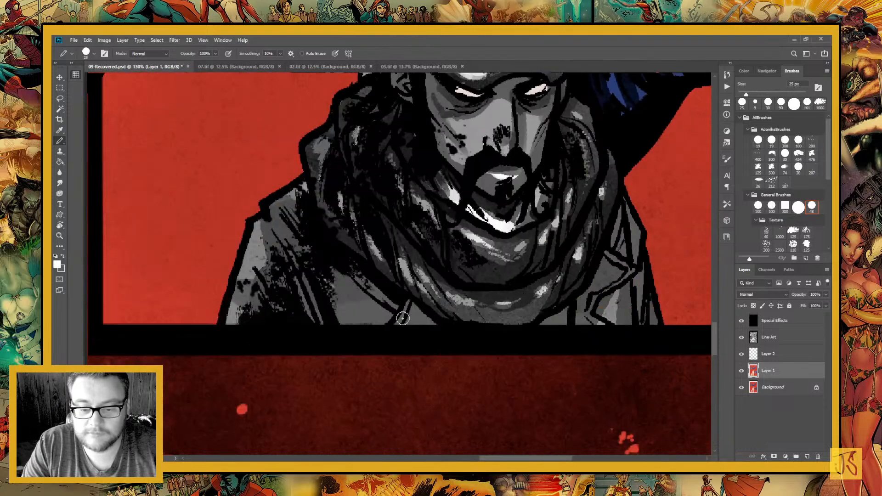
pyautogui.moveTo(394, 301); pyautogui.dragTo(448, 406)
pyautogui.moveTo(350, 300)
pyautogui.mouseDown()
pyautogui.moveTo(321, 315)
pyautogui.moveTo(322, 337)
pyautogui.moveTo(304, 334)
pyautogui.moveTo(285, 428)
pyautogui.mouseUp()
pyautogui.moveTo(476, 330); pyautogui.dragTo(409, 423)
pyautogui.moveTo(314, 354); pyautogui.dragTo(304, 339)
pyautogui.moveTo(421, 357); pyautogui.dragTo(449, 436)
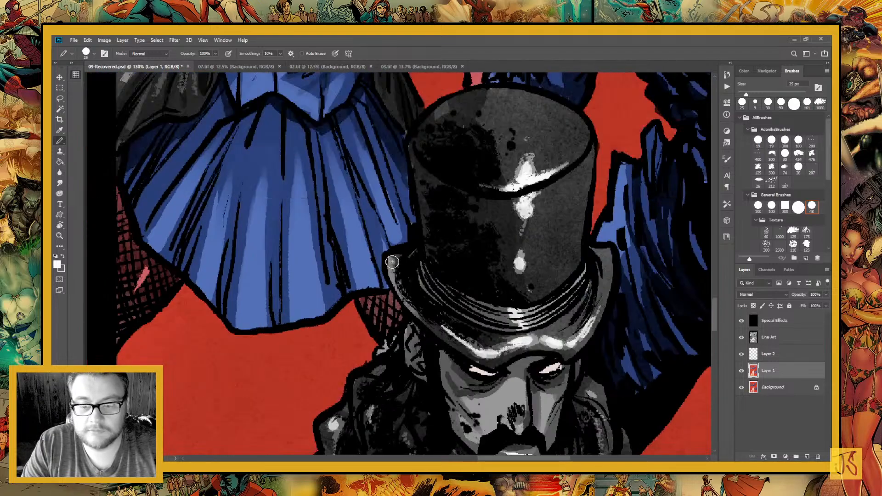
# Add white highlights to the man's right coat shoulder and along the edge of his lapel
pyautogui.moveTo(623, 434); pyautogui.dragTo(445, 319)
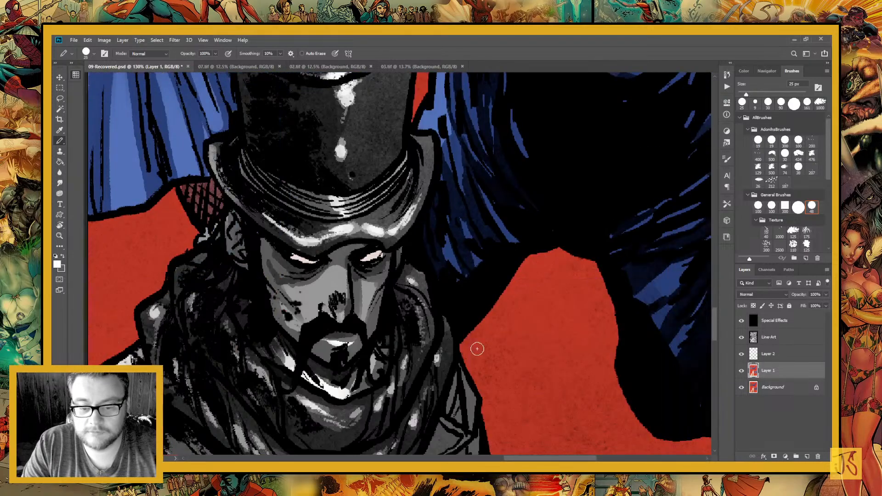
pyautogui.moveTo(474, 348); pyautogui.dragTo(451, 192)
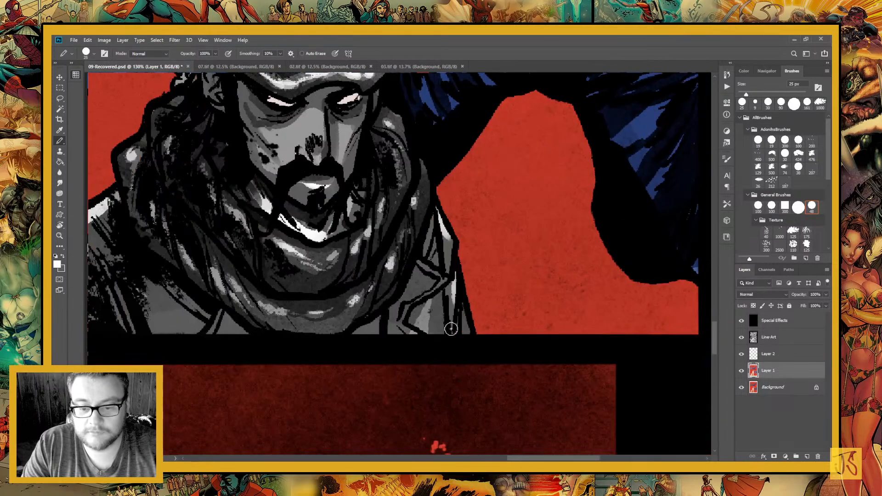
pyautogui.moveTo(440, 275); pyautogui.dragTo(416, 261)
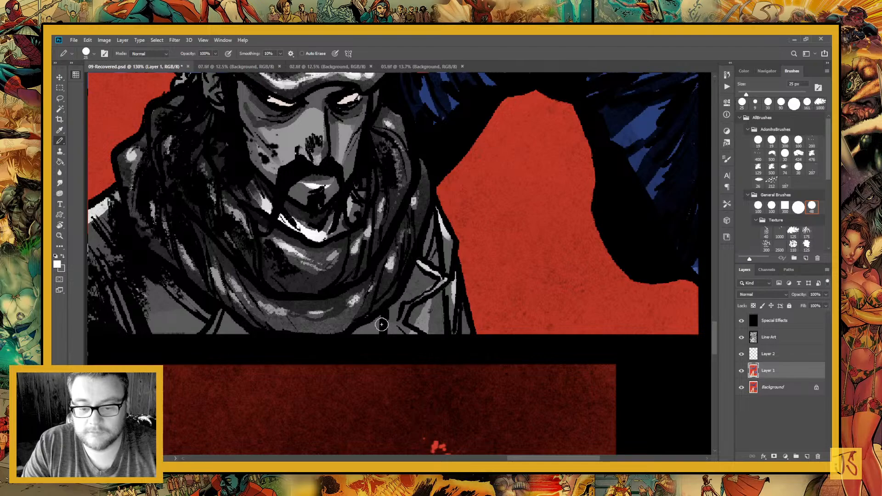
# Paint white highlights on the blue monster's leg and forearm spikes and along its upper arm
pyautogui.moveTo(447, 164); pyautogui.dragTo(448, 414)
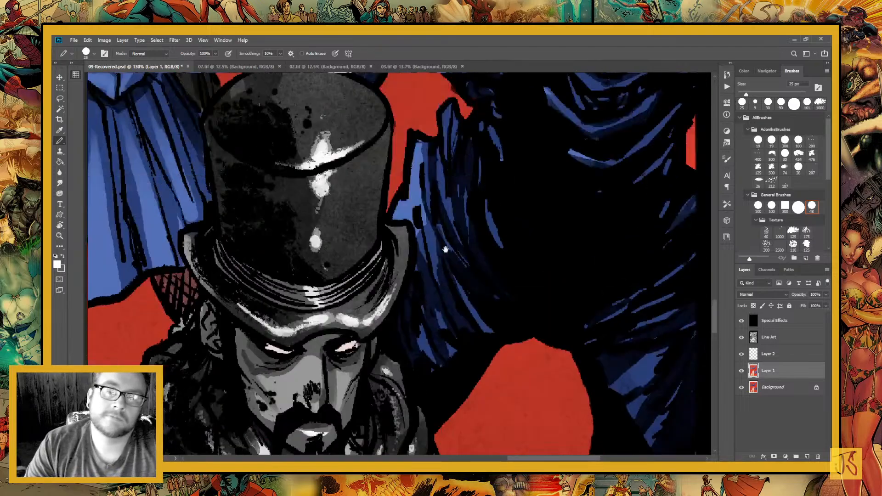
pyautogui.moveTo(423, 216); pyautogui.dragTo(453, 390)
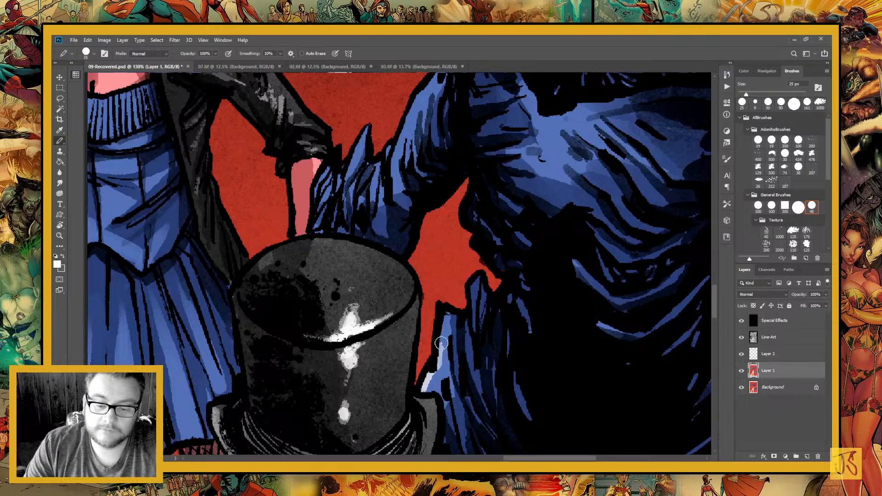
pyautogui.moveTo(464, 323)
pyautogui.mouseDown()
pyautogui.moveTo(530, 402)
pyautogui.moveTo(547, 438)
pyautogui.mouseUp()
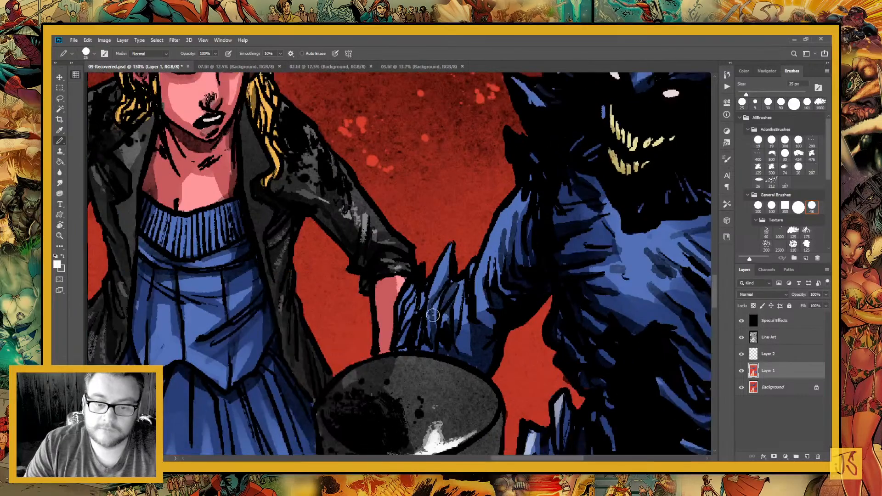
pyautogui.moveTo(413, 287); pyautogui.dragTo(408, 294)
pyautogui.moveTo(450, 252)
pyautogui.mouseDown()
pyautogui.moveTo(463, 290)
pyautogui.moveTo(481, 281)
pyautogui.moveTo(476, 303)
pyautogui.moveTo(493, 210)
pyautogui.mouseUp()
# Paint white highlights on the blonde woman's outstretched jacket sleeve, across the front of her hair and on her nose
pyautogui.moveTo(407, 294)
pyautogui.mouseDown()
pyautogui.moveTo(513, 319)
pyautogui.moveTo(531, 341)
pyautogui.mouseUp()
pyautogui.moveTo(485, 261)
pyautogui.mouseDown()
pyautogui.moveTo(501, 284)
pyautogui.moveTo(480, 265)
pyautogui.mouseUp()
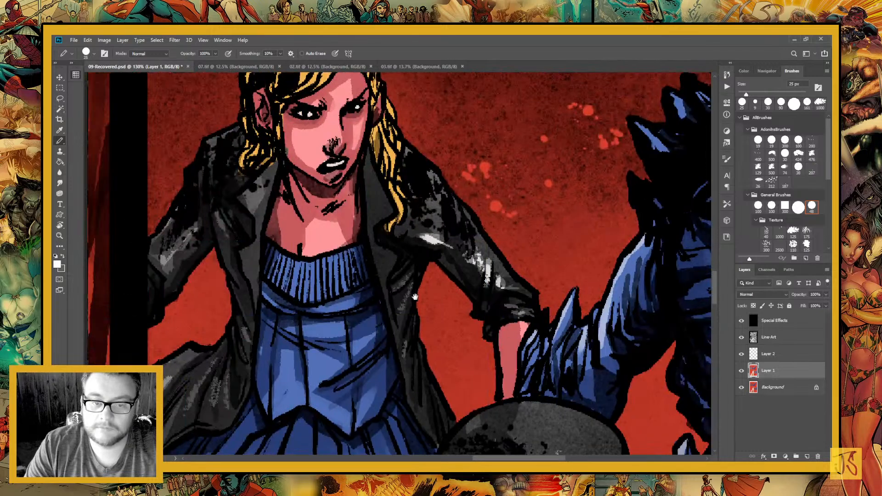
pyautogui.moveTo(321, 188); pyautogui.dragTo(417, 300)
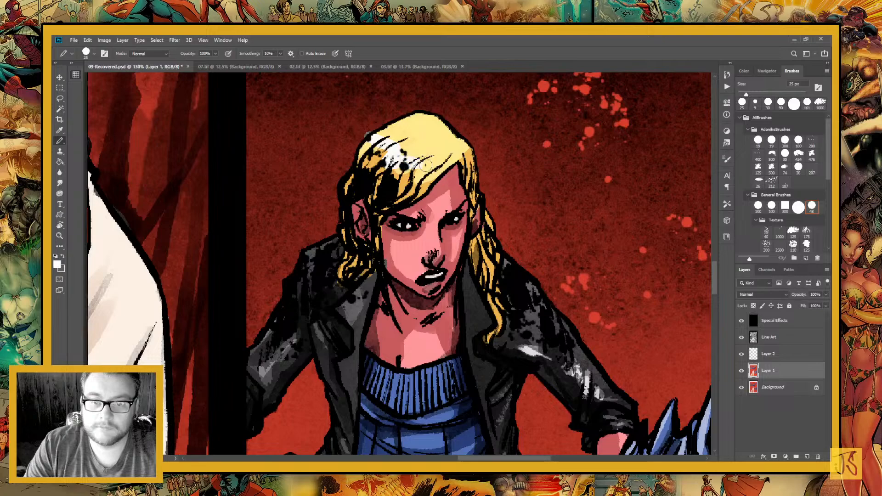
pyautogui.moveTo(371, 136)
pyautogui.mouseDown()
pyautogui.moveTo(418, 169)
pyautogui.moveTo(438, 174)
pyautogui.mouseUp()
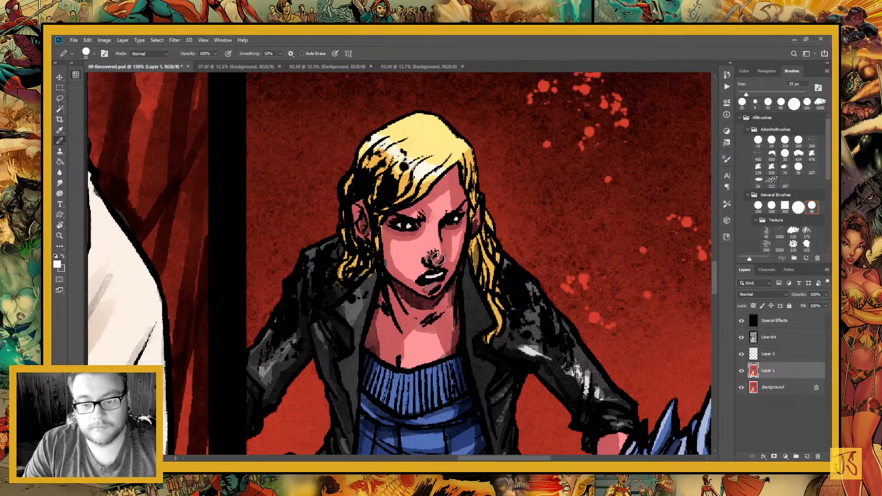
pyautogui.moveTo(435, 244); pyautogui.dragTo(437, 252)
# Add white highlights to the woman's other jacket sleeve and to the folds of her flared coat hem
pyautogui.moveTo(437, 320); pyautogui.dragTo(536, 263)
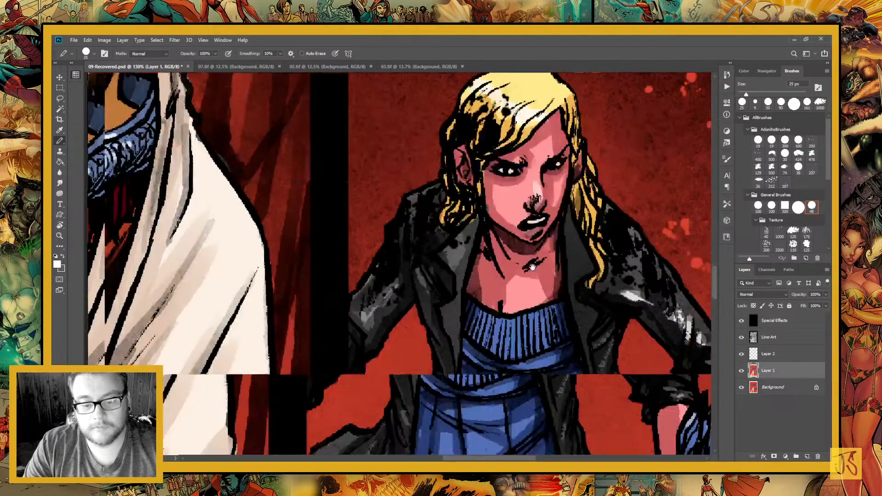
pyautogui.moveTo(366, 312)
pyautogui.mouseDown()
pyautogui.moveTo(366, 320)
pyautogui.moveTo(391, 287)
pyautogui.mouseUp()
pyautogui.moveTo(363, 340)
pyautogui.mouseDown()
pyautogui.moveTo(416, 222)
pyautogui.moveTo(415, 180)
pyautogui.mouseUp()
pyautogui.moveTo(404, 290)
pyautogui.mouseDown()
pyautogui.moveTo(420, 272)
pyautogui.moveTo(465, 277)
pyautogui.mouseUp()
pyautogui.moveTo(475, 288); pyautogui.dragTo(476, 278)
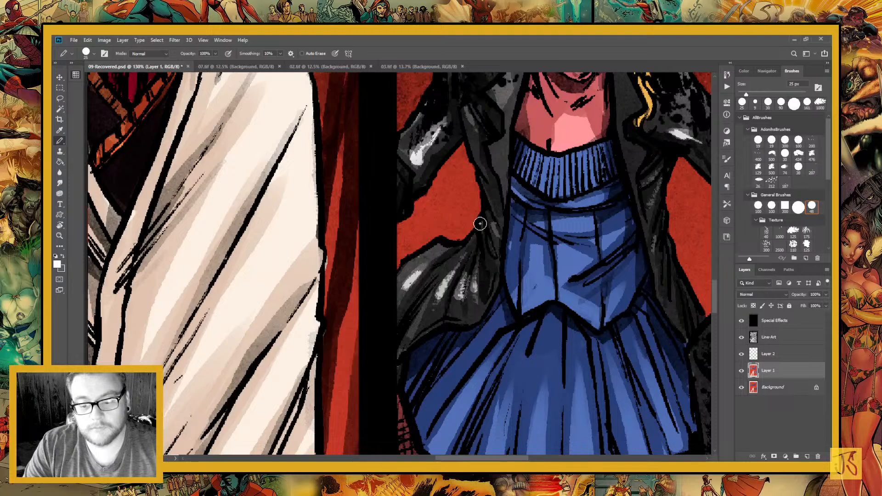
# Paint white highlights on the woman's blue bodice, its ribbed collar and waist folds, and on her chest
pyautogui.moveTo(477, 325)
pyautogui.mouseDown()
pyautogui.moveTo(396, 357)
pyautogui.moveTo(359, 349)
pyautogui.moveTo(408, 330)
pyautogui.moveTo(407, 302)
pyautogui.mouseUp()
pyautogui.moveTo(426, 211); pyautogui.dragTo(423, 195)
pyautogui.moveTo(440, 219); pyautogui.dragTo(439, 201)
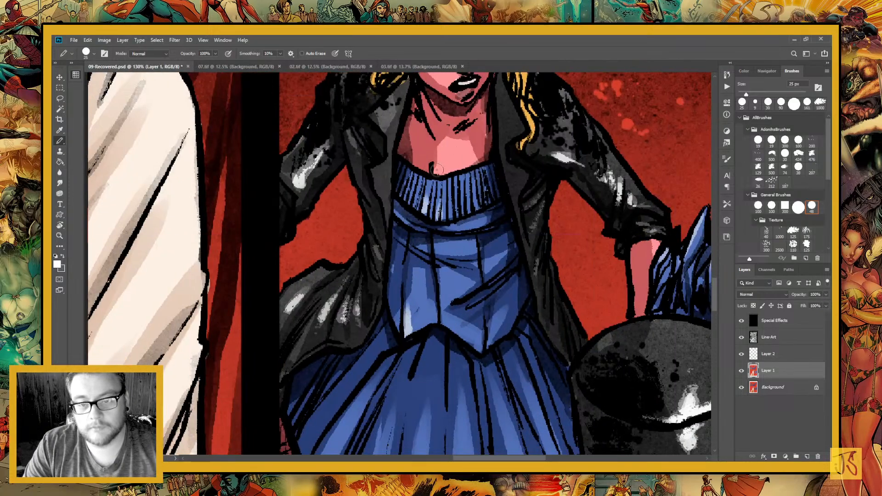
pyautogui.moveTo(437, 171); pyautogui.dragTo(444, 157)
pyautogui.moveTo(440, 247); pyautogui.dragTo(464, 245)
pyautogui.moveTo(477, 226)
pyautogui.mouseDown()
pyautogui.moveTo(448, 226)
pyautogui.moveTo(472, 194)
pyautogui.mouseUp()
pyautogui.moveTo(439, 278); pyautogui.dragTo(426, 455)
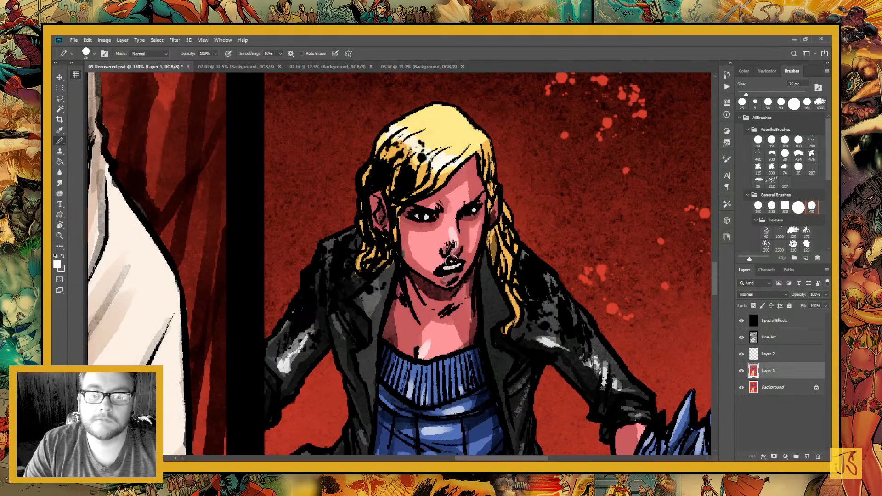
# Paint a thin white rim highlight along the side and top of the horned monster's head with a 7 px brush
pyautogui.hotkey('ctrl', '-')
pyautogui.hotkey('ctrl', '-')
pyautogui.hotkey('ctrl', '-')
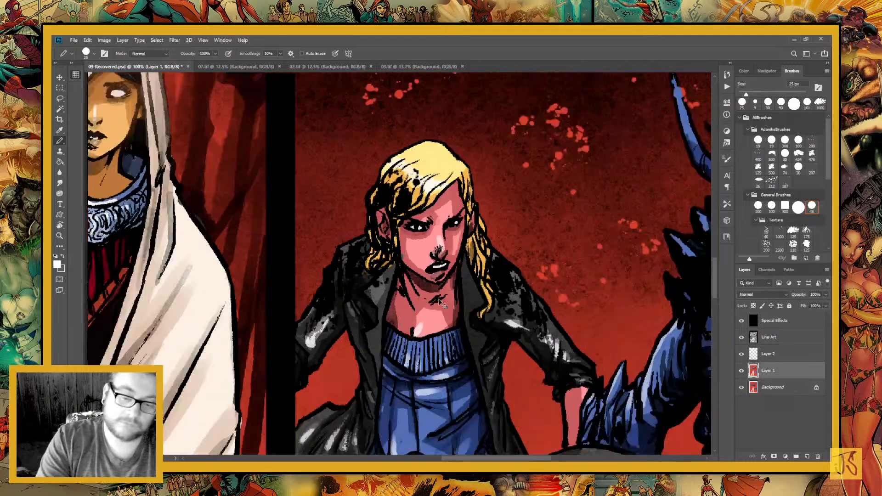
pyautogui.hotkey('ctrl', '-')
pyautogui.moveTo(379, 322); pyautogui.dragTo(290, 323)
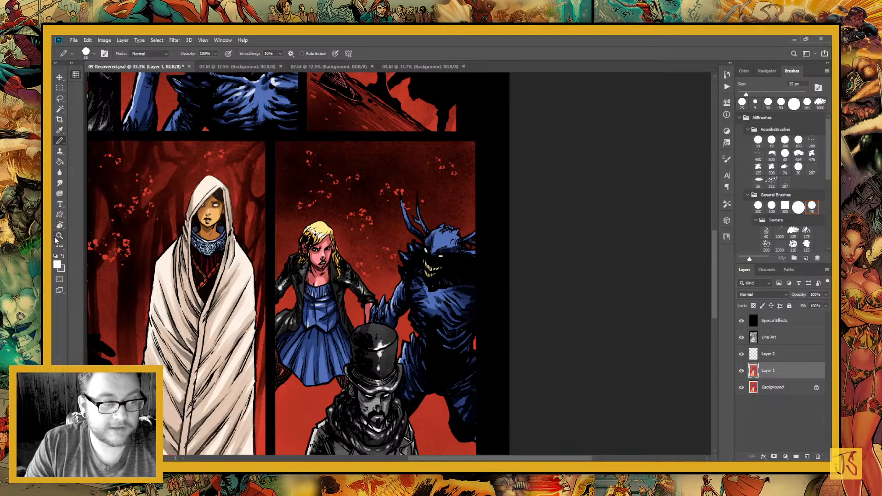
pyautogui.click(59, 236)
pyautogui.moveTo(406, 225); pyautogui.dragTo(474, 307)
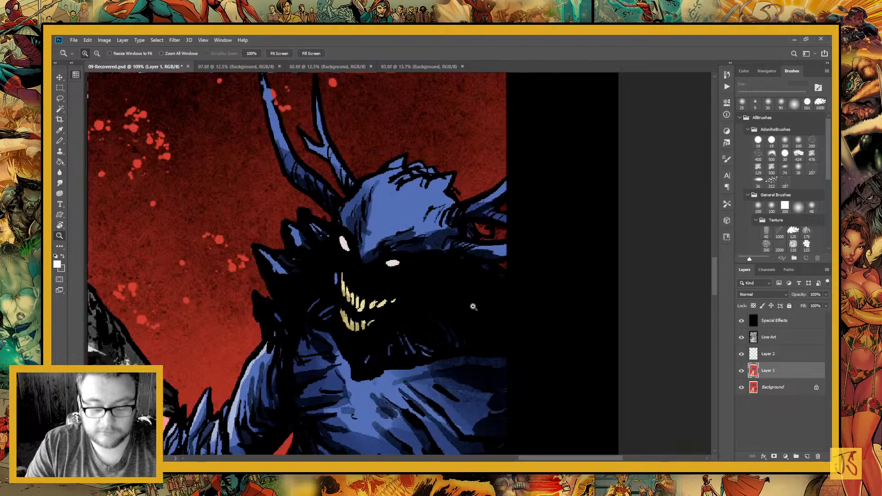
pyautogui.press('b')
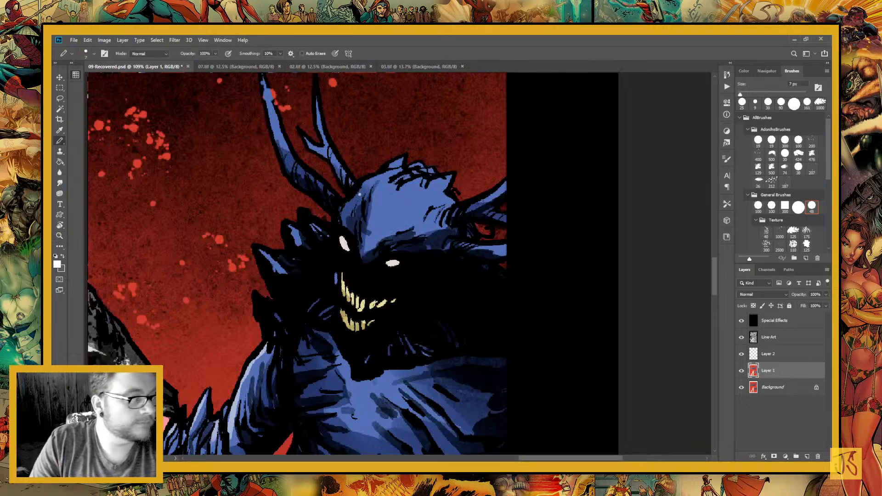
pyautogui.click(348, 203)
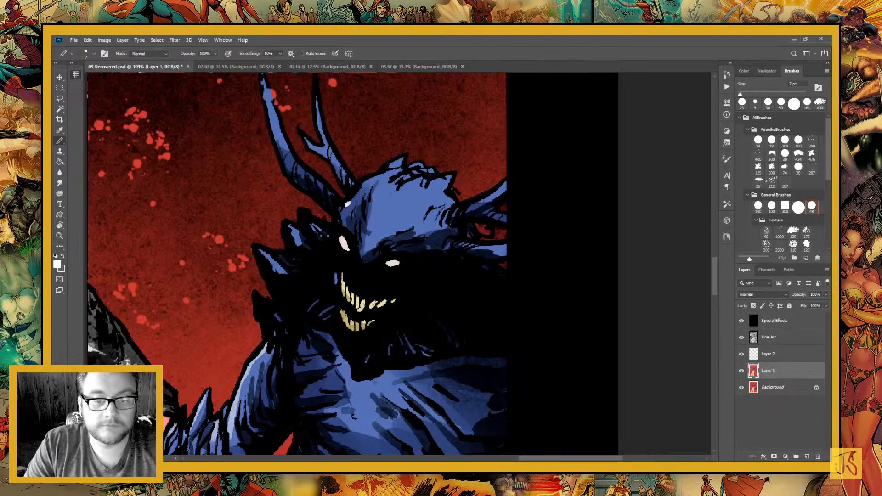
pyautogui.moveTo(348, 203); pyautogui.dragTo(343, 226)
pyautogui.moveTo(396, 192); pyautogui.dragTo(432, 266)
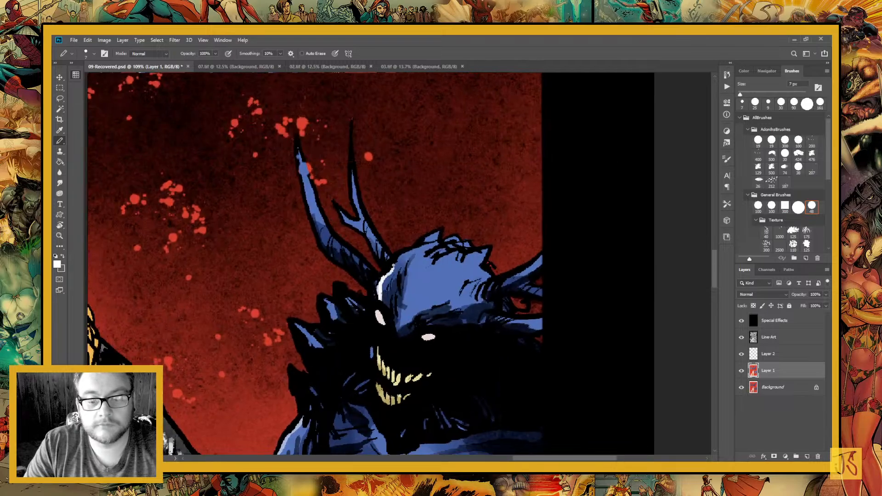
pyautogui.moveTo(393, 266); pyautogui.dragTo(427, 238)
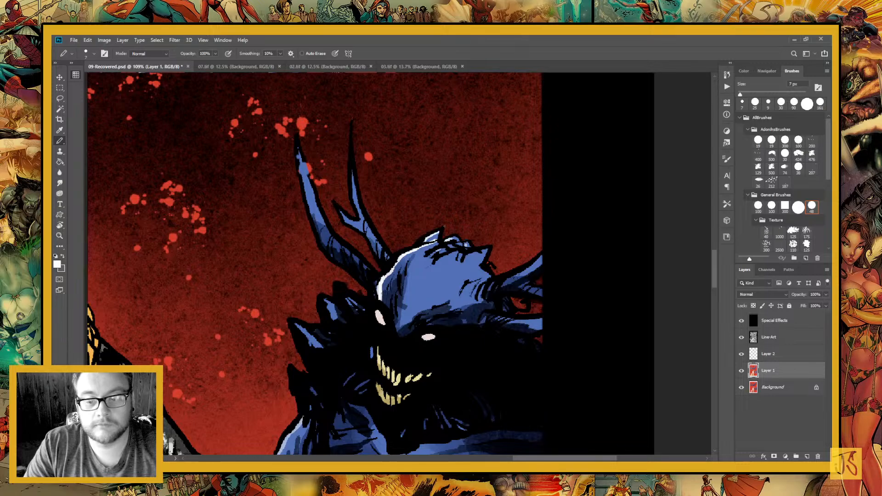
# Add thin white highlights along the monster's two antler-like horns and above its brow
pyautogui.keyDown('space'); pyautogui.moveTo(317, 184); pyautogui.dragTo(387, 249); pyautogui.keyUp('space')
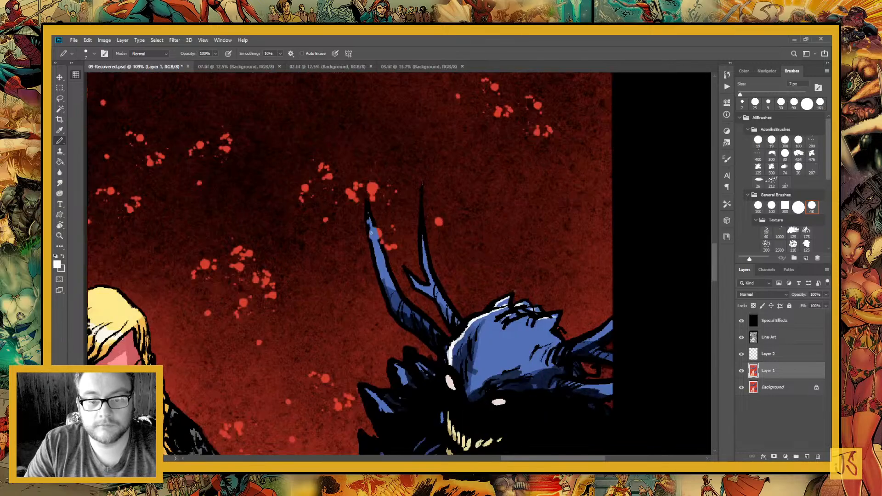
pyautogui.moveTo(363, 207); pyautogui.dragTo(384, 284)
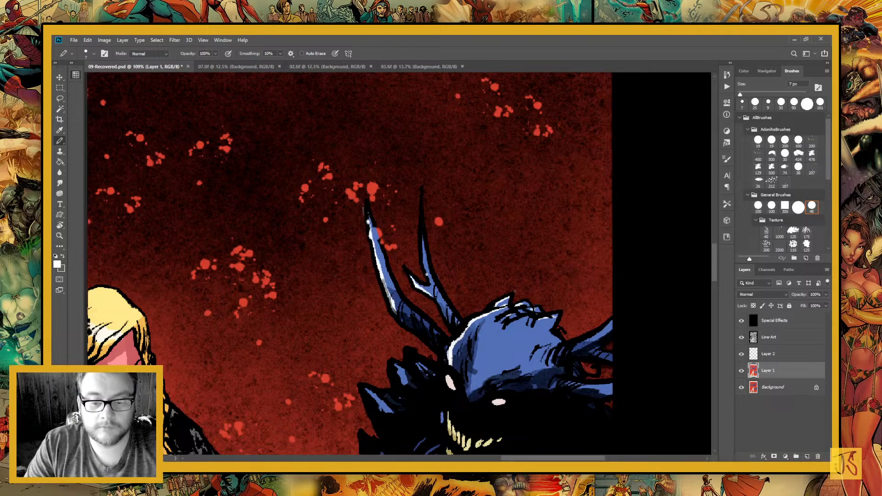
pyautogui.moveTo(423, 241); pyautogui.dragTo(432, 282)
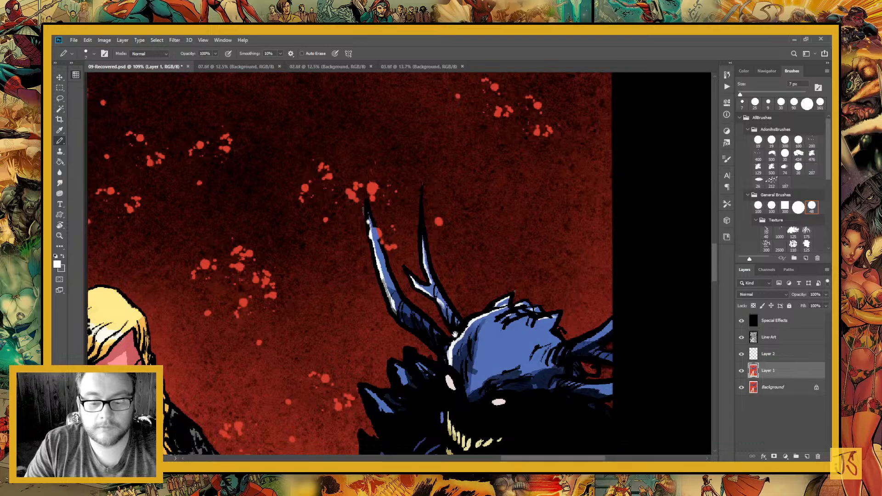
pyautogui.keyDown('space'); pyautogui.moveTo(536, 403); pyautogui.dragTo(452, 282); pyautogui.keyUp('space')
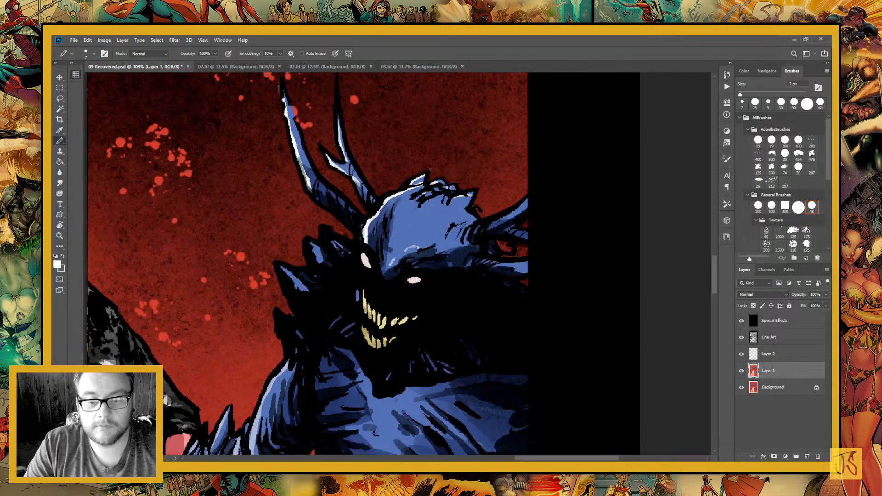
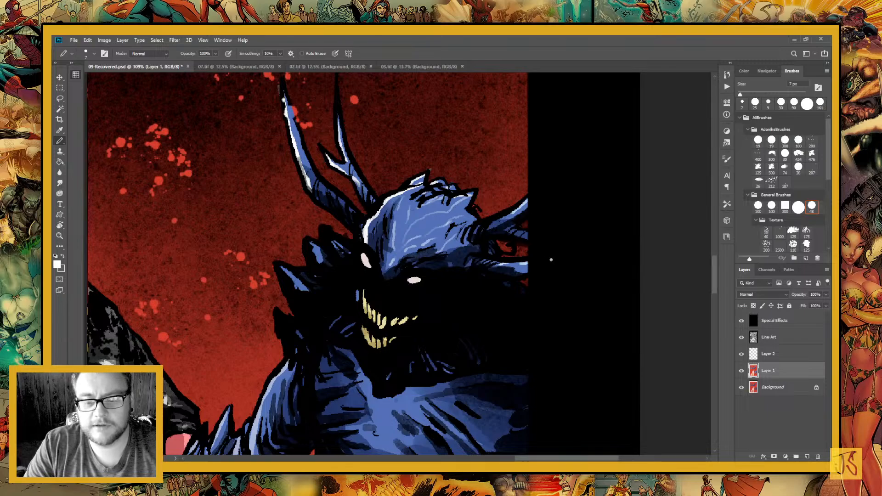
# Dot small white highlights across the horned monster's blue chest
pyautogui.moveTo(416, 372); pyautogui.dragTo(484, 249)
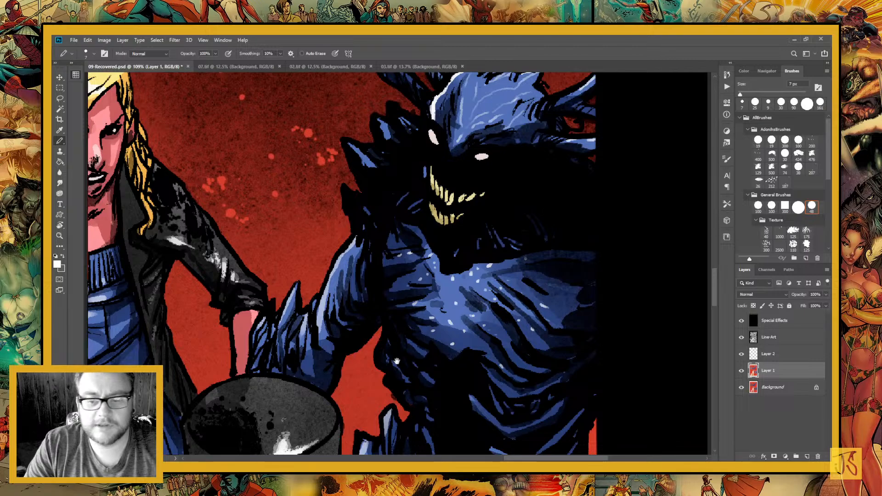
# Enlarge the brush to 45 px and paint broad white highlights on the hooded woman's shoulder, on the side away from the blonde woman
pyautogui.moveTo(396, 361); pyautogui.dragTo(623, 390)
pyautogui.moveTo(324, 317); pyautogui.dragTo(497, 353)
pyautogui.moveTo(359, 327); pyautogui.dragTo(519, 366)
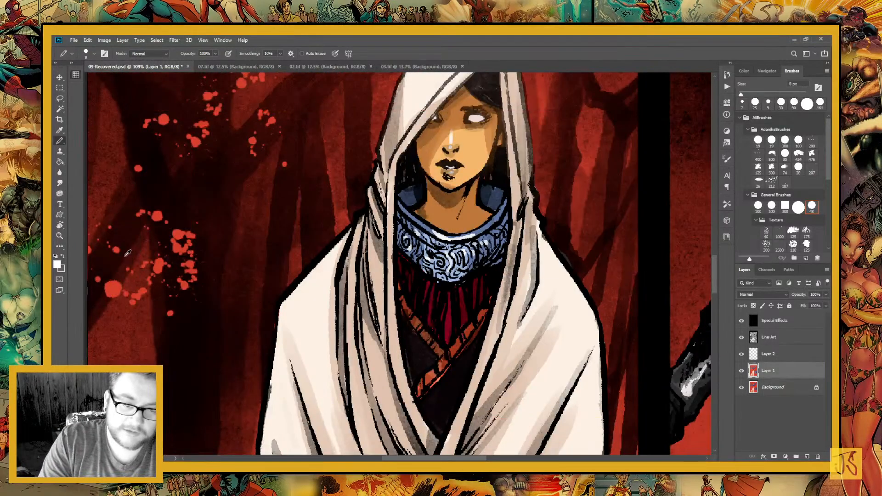
pyautogui.press(']')
pyautogui.press(']')
pyautogui.press(']')
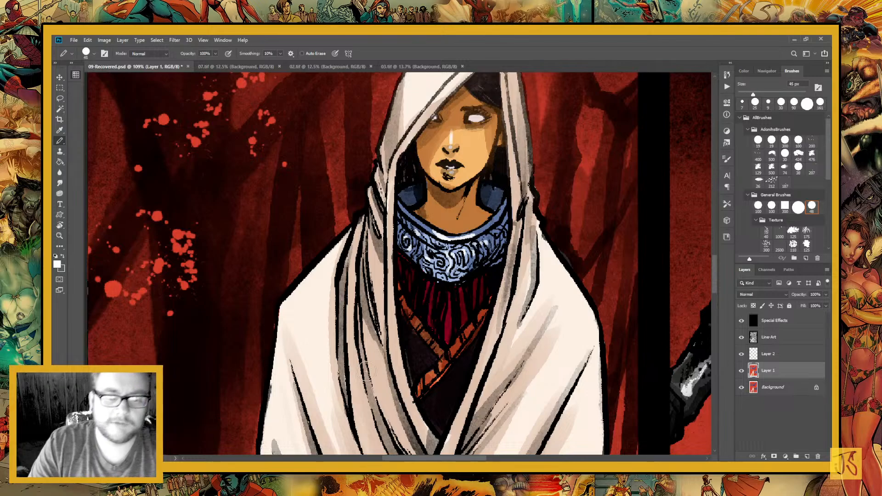
pyautogui.moveTo(401, 369)
pyautogui.mouseDown()
pyautogui.moveTo(486, 199)
pyautogui.moveTo(464, 307)
pyautogui.mouseUp()
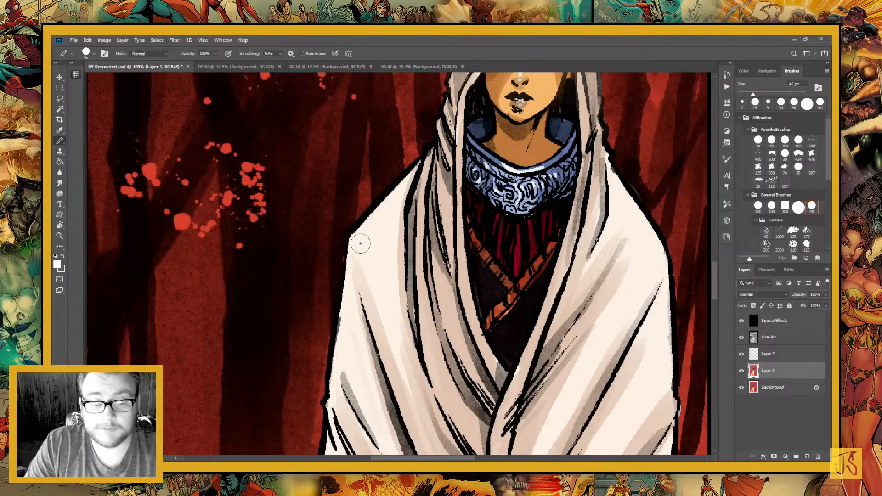
pyautogui.moveTo(362, 232); pyautogui.dragTo(400, 332)
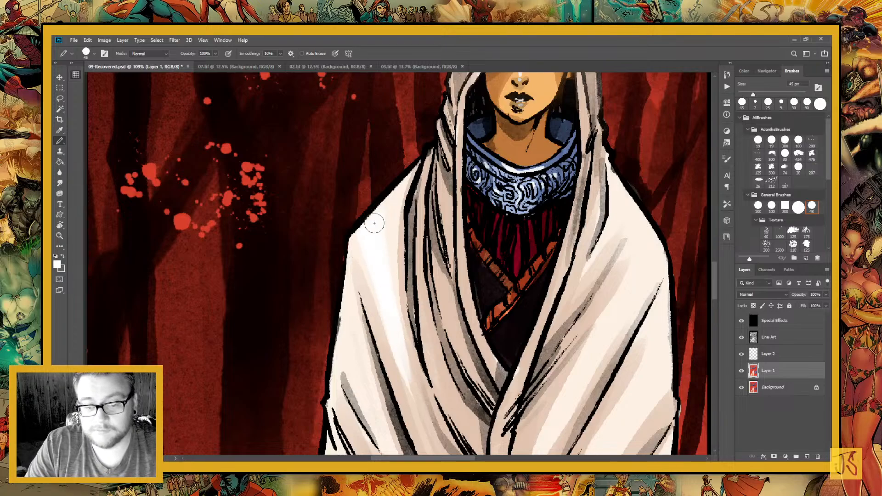
pyautogui.moveTo(389, 292)
pyautogui.mouseDown()
pyautogui.moveTo(394, 188)
pyautogui.moveTo(350, 137)
pyautogui.mouseUp()
pyautogui.moveTo(380, 261); pyautogui.dragTo(398, 328)
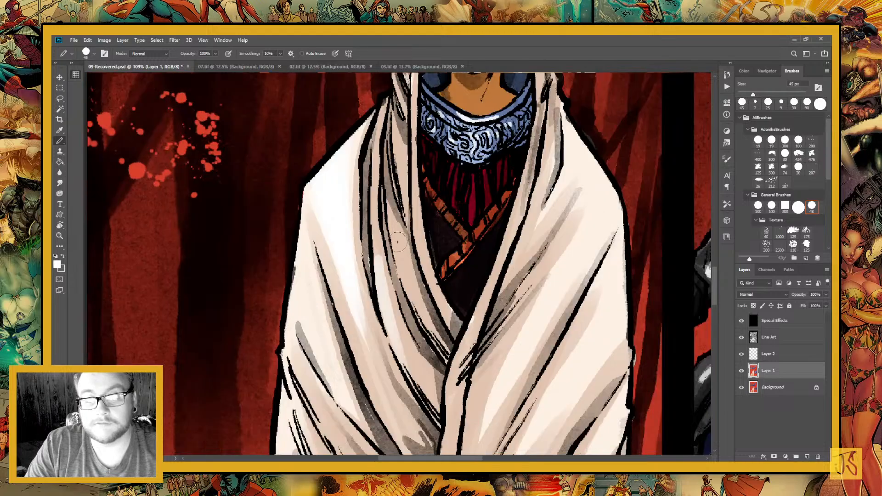
# Paint white highlights along the narrow cloak folds that run beside the hooded woman's neckline
pyautogui.moveTo(387, 214); pyautogui.dragTo(418, 310)
pyautogui.moveTo(412, 158); pyautogui.dragTo(443, 311)
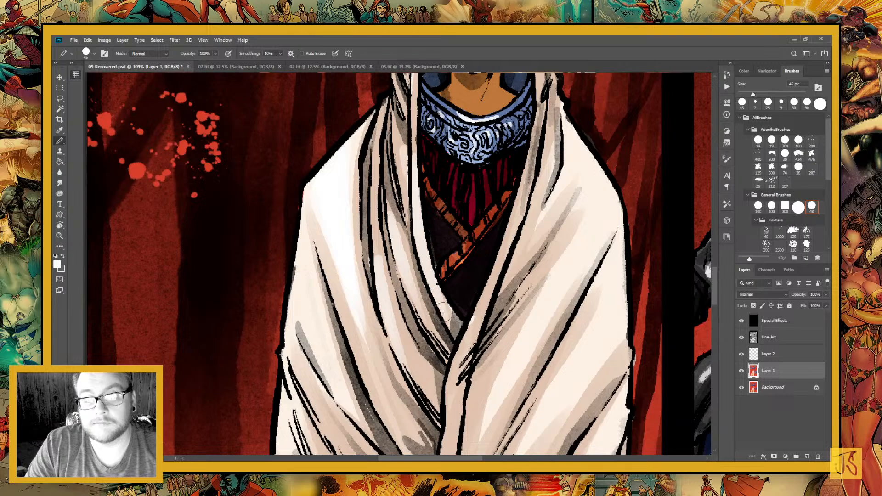
# Highlight the cloak's outer edge and the diagonal folds from the upper arm past the elbow in white
pyautogui.moveTo(312, 207); pyautogui.dragTo(306, 257)
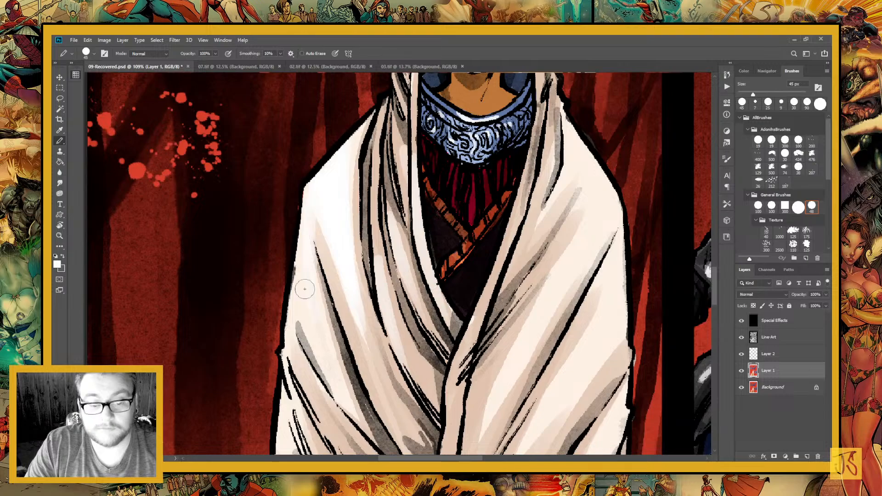
pyautogui.moveTo(304, 289)
pyautogui.mouseDown()
pyautogui.moveTo(375, 280)
pyautogui.moveTo(384, 188)
pyautogui.mouseUp()
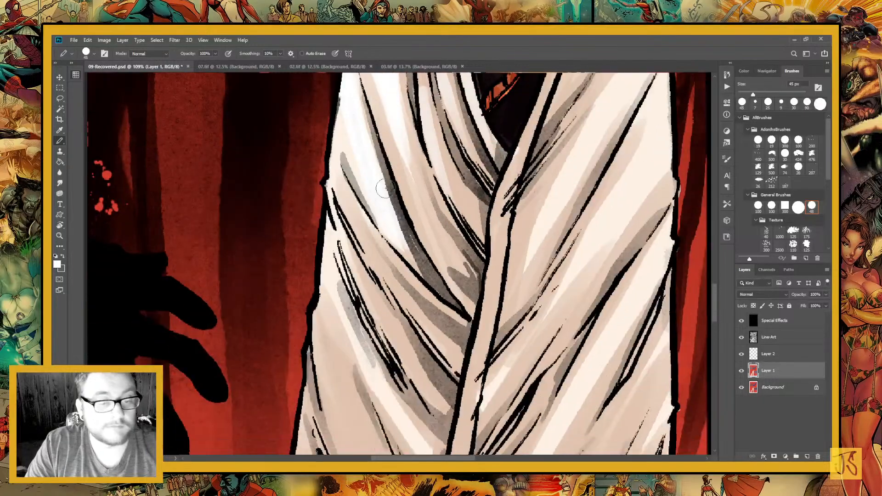
pyautogui.moveTo(347, 95); pyautogui.dragTo(333, 164)
pyautogui.moveTo(346, 97)
pyautogui.mouseDown()
pyautogui.moveTo(344, 206)
pyautogui.moveTo(390, 278)
pyautogui.mouseUp()
pyautogui.moveTo(356, 220); pyautogui.dragTo(409, 308)
pyautogui.moveTo(346, 230); pyautogui.dragTo(411, 365)
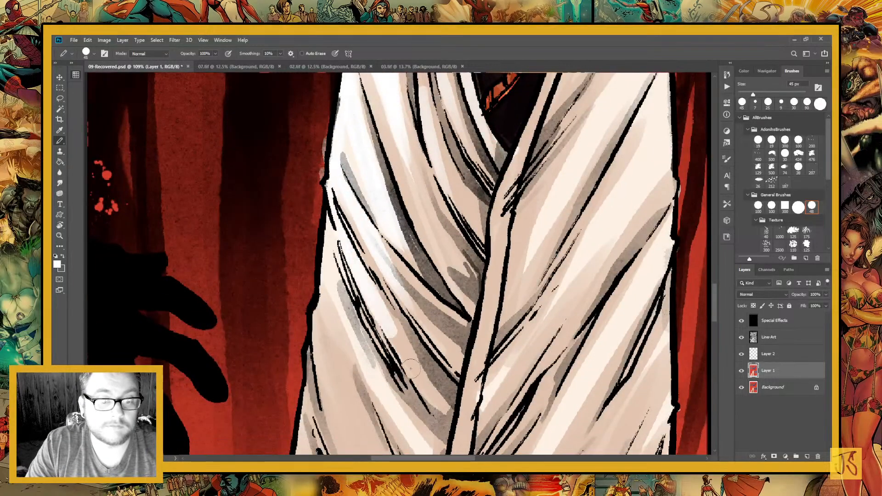
# Paint long white highlights down the cloak's folds below the elbow, beside the black silhouetted hand
pyautogui.moveTo(355, 269); pyautogui.dragTo(443, 414)
pyautogui.moveTo(325, 220); pyautogui.dragTo(354, 370)
pyautogui.moveTo(332, 292); pyautogui.dragTo(353, 390)
pyautogui.moveTo(360, 403); pyautogui.dragTo(372, 255)
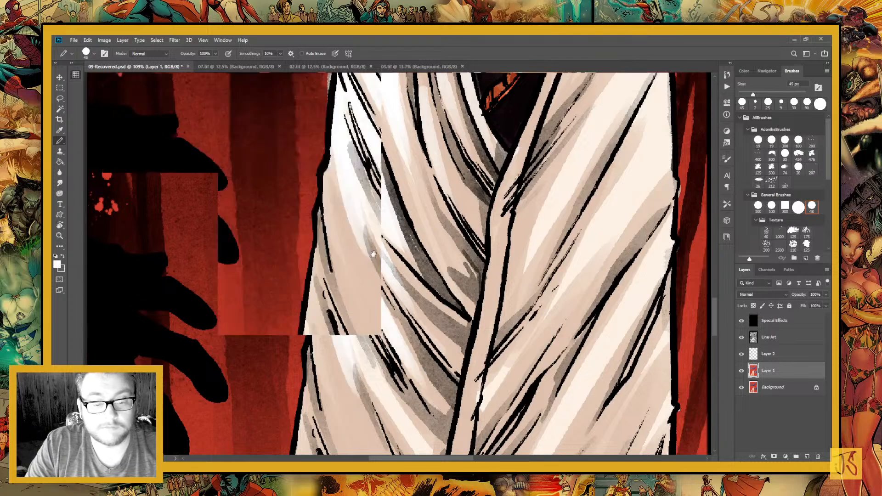
pyautogui.moveTo(338, 168)
pyautogui.mouseDown()
pyautogui.moveTo(392, 344)
pyautogui.moveTo(427, 409)
pyautogui.mouseUp()
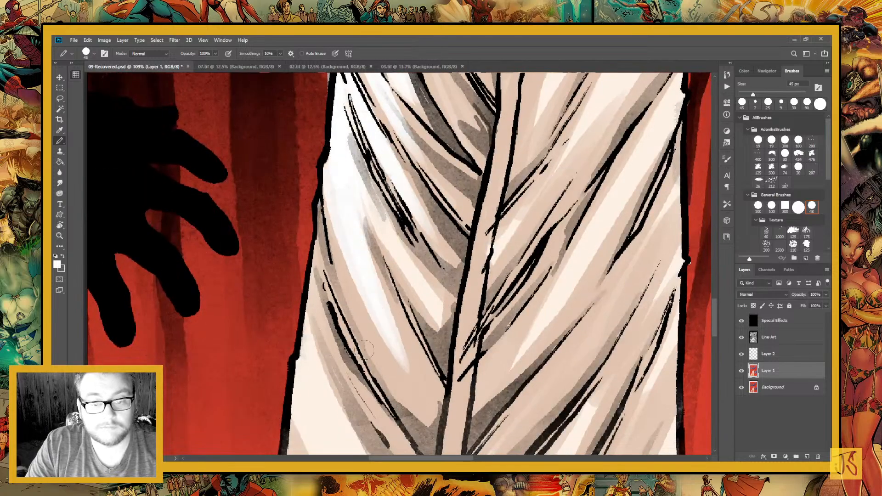
# Fill the cloak's lowest folds on the silhouetted hand's side with white highlights down to the panel's lower border
pyautogui.moveTo(397, 344); pyautogui.dragTo(416, 266)
pyautogui.moveTo(334, 159); pyautogui.dragTo(367, 343)
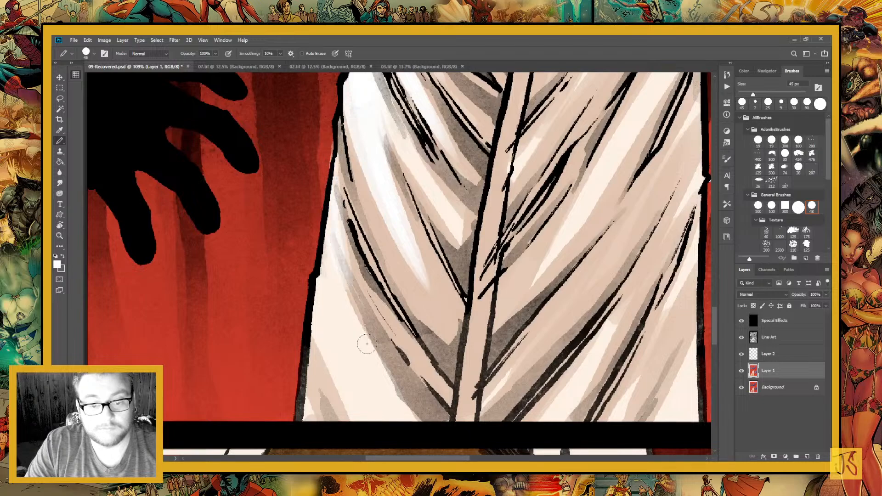
pyautogui.moveTo(325, 238); pyautogui.dragTo(392, 400)
pyautogui.moveTo(335, 309); pyautogui.dragTo(362, 378)
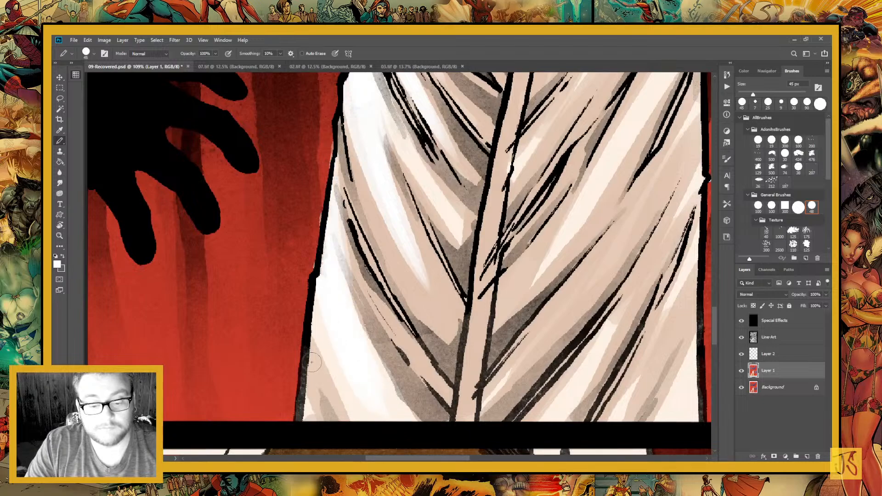
pyautogui.moveTo(311, 324); pyautogui.dragTo(325, 398)
pyautogui.moveTo(304, 349); pyautogui.dragTo(303, 413)
pyautogui.moveTo(335, 209); pyautogui.dragTo(377, 305)
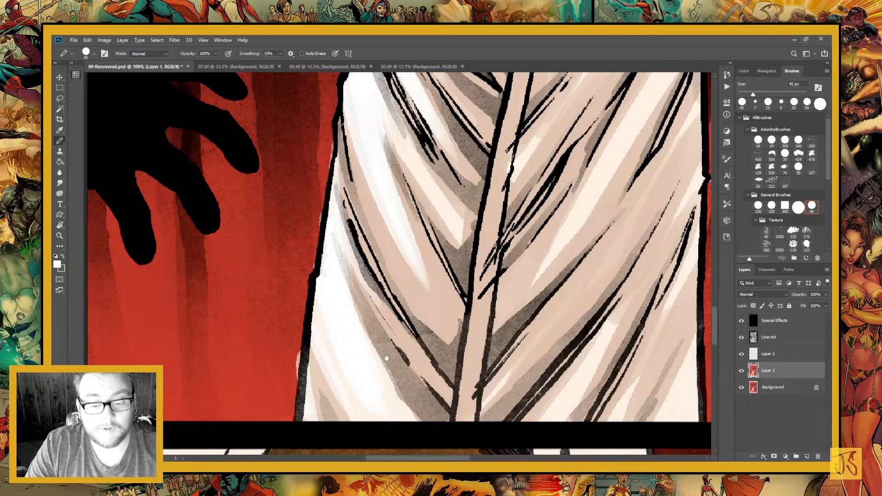
pyautogui.press('x')
pyautogui.moveTo(339, 248); pyautogui.dragTo(405, 381)
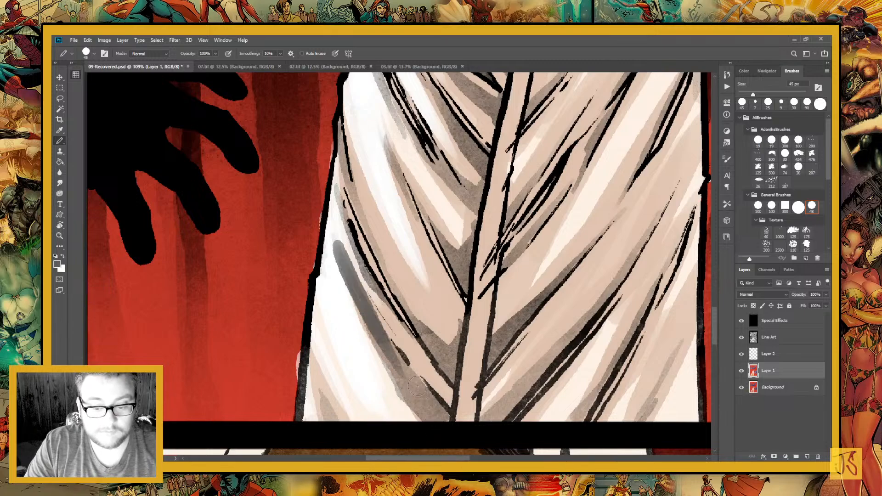
pyautogui.hotkey('ctrl', 'z')
# Sample the beige of the cloak's lower fold as the painting colour and return to the brush
pyautogui.press('i')
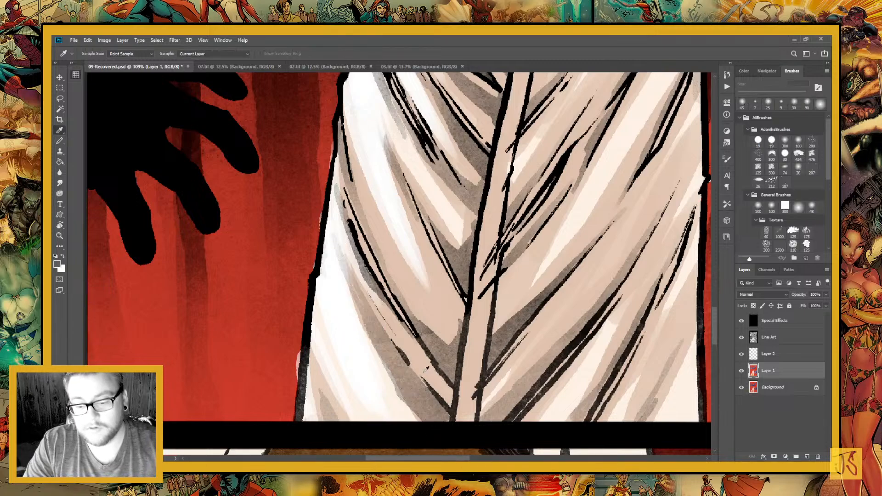
pyautogui.click(430, 382)
pyautogui.press('b')
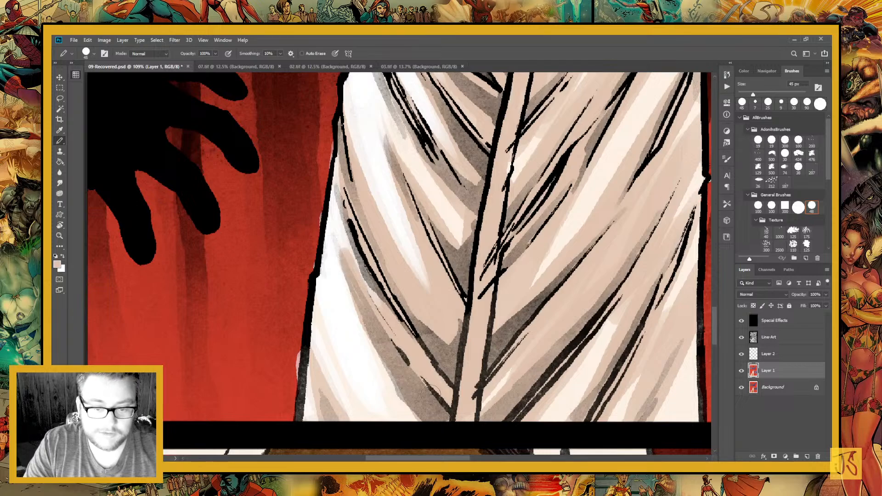
# Switch back to white and paint broad highlights over the cloak's opposite shoulder and the folds sweeping toward the chest
pyautogui.scroll(3, 423, 382)
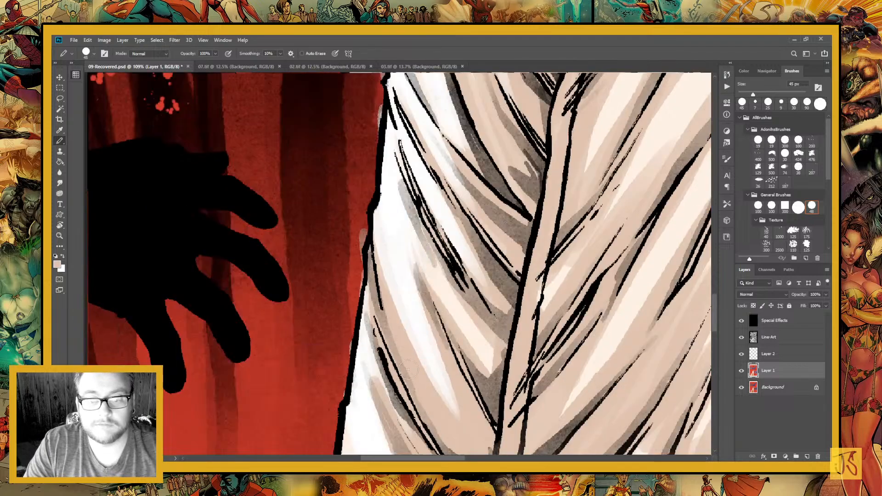
pyautogui.scroll(3, 417, 351)
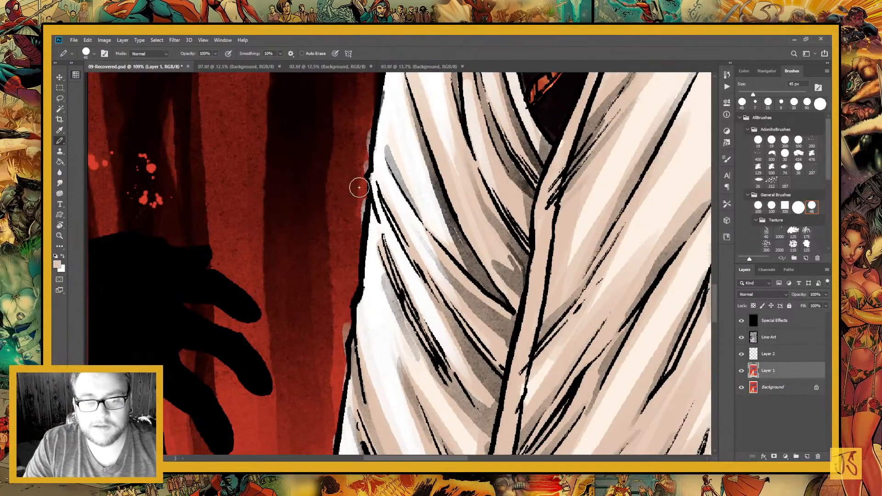
pyautogui.moveTo(378, 249)
pyautogui.mouseDown()
pyautogui.moveTo(404, 346)
pyautogui.moveTo(356, 445)
pyautogui.mouseUp()
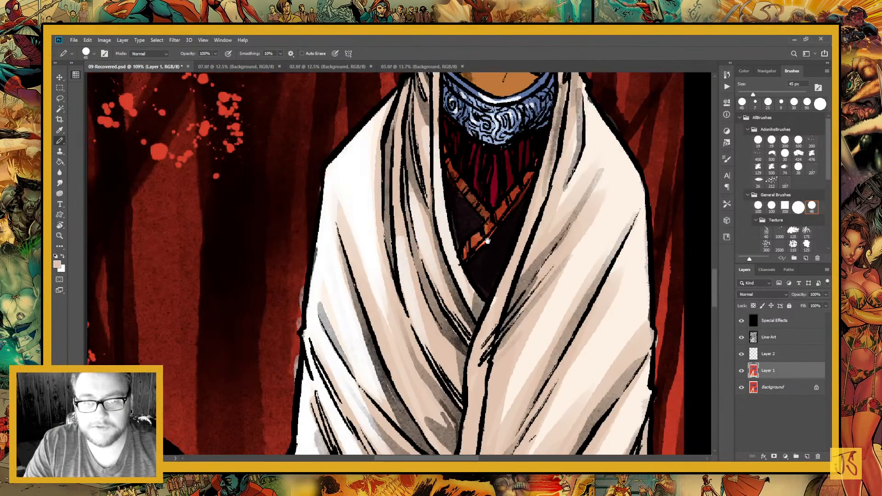
pyautogui.moveTo(467, 248); pyautogui.dragTo(258, 366)
pyautogui.moveTo(308, 307); pyautogui.dragTo(351, 220)
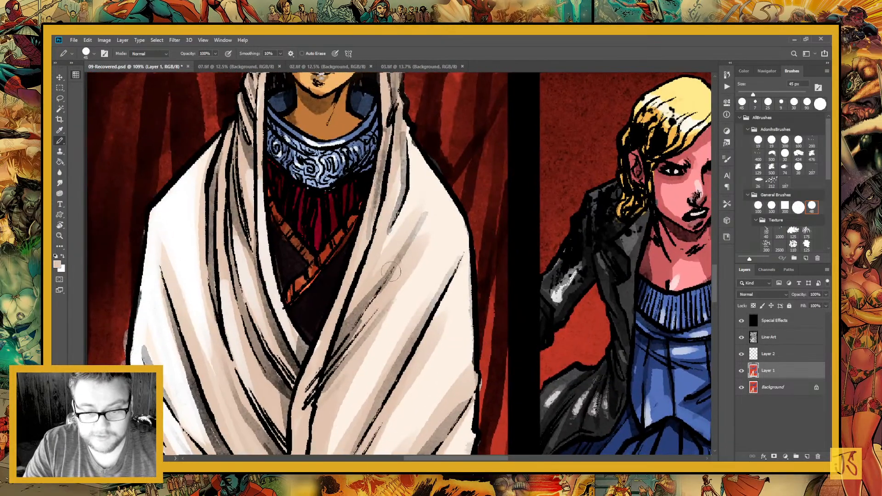
pyautogui.press('x')
pyautogui.moveTo(419, 181); pyautogui.dragTo(400, 229)
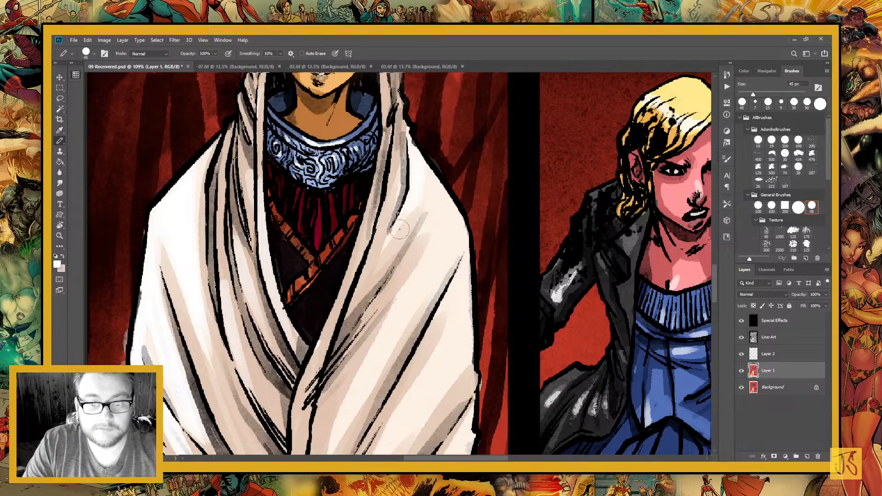
pyautogui.moveTo(423, 165); pyautogui.dragTo(374, 277)
pyautogui.moveTo(422, 185); pyautogui.dragTo(358, 296)
pyautogui.moveTo(428, 173)
pyautogui.mouseDown()
pyautogui.moveTo(378, 249)
pyautogui.moveTo(417, 242)
pyautogui.moveTo(405, 289)
pyautogui.mouseUp()
pyautogui.moveTo(435, 215); pyautogui.dragTo(401, 289)
pyautogui.moveTo(447, 197); pyautogui.dragTo(405, 321)
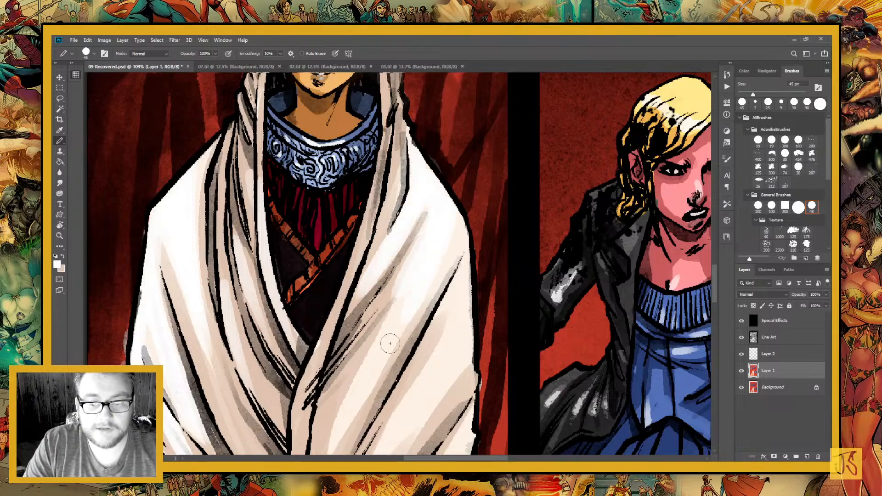
pyautogui.moveTo(456, 218); pyautogui.dragTo(372, 369)
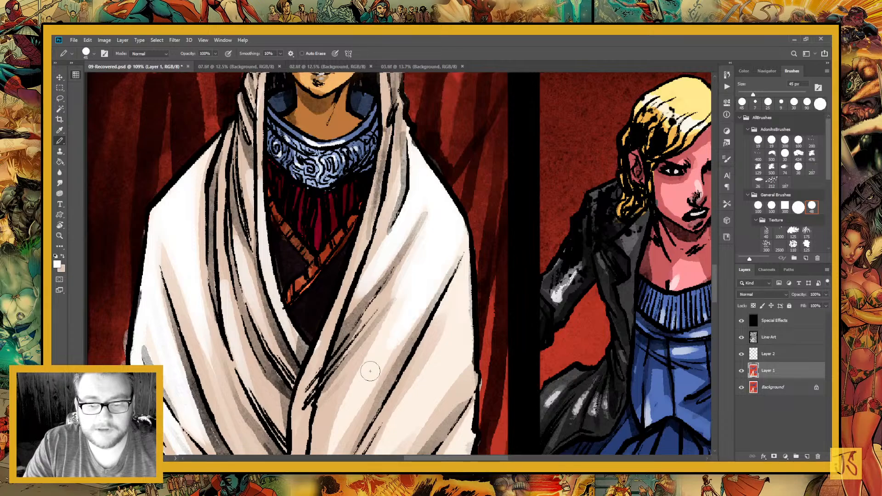
# Extend the white highlight down the cloak's broad diagonal fold and whiten the overlapping front edge below the neckline
pyautogui.moveTo(429, 270)
pyautogui.mouseDown()
pyautogui.moveTo(466, 149)
pyautogui.moveTo(400, 258)
pyautogui.mouseUp()
pyautogui.moveTo(425, 201); pyautogui.dragTo(388, 281)
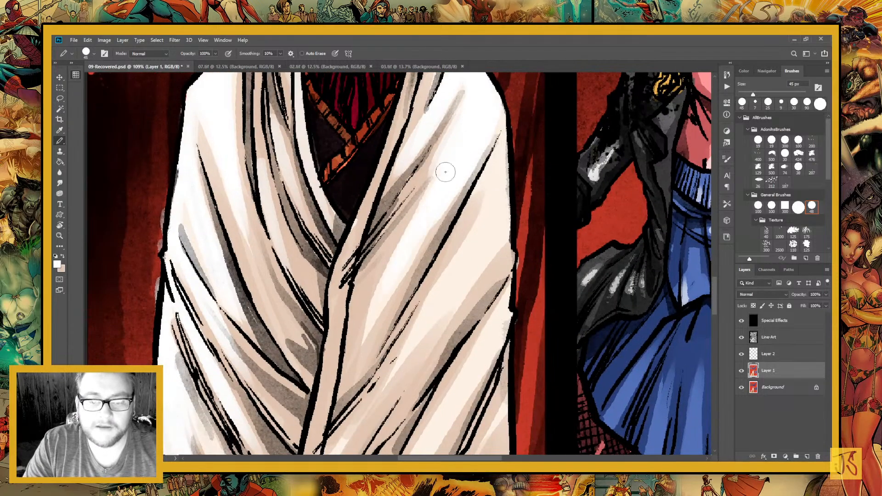
pyautogui.moveTo(446, 171); pyautogui.dragTo(356, 338)
pyautogui.moveTo(428, 202)
pyautogui.mouseDown()
pyautogui.moveTo(363, 329)
pyautogui.moveTo(320, 451)
pyautogui.mouseUp()
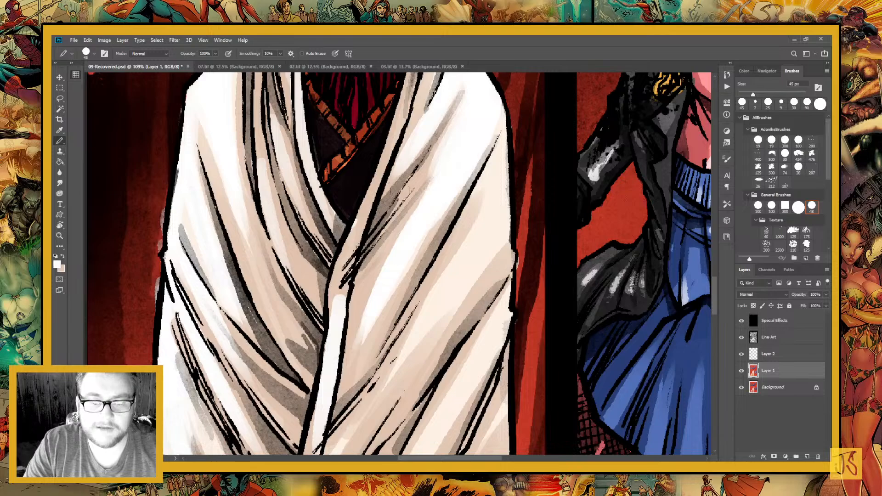
pyautogui.moveTo(404, 271); pyautogui.dragTo(387, 346)
pyautogui.moveTo(384, 191); pyautogui.dragTo(318, 352)
pyautogui.moveTo(372, 229); pyautogui.dragTo(334, 337)
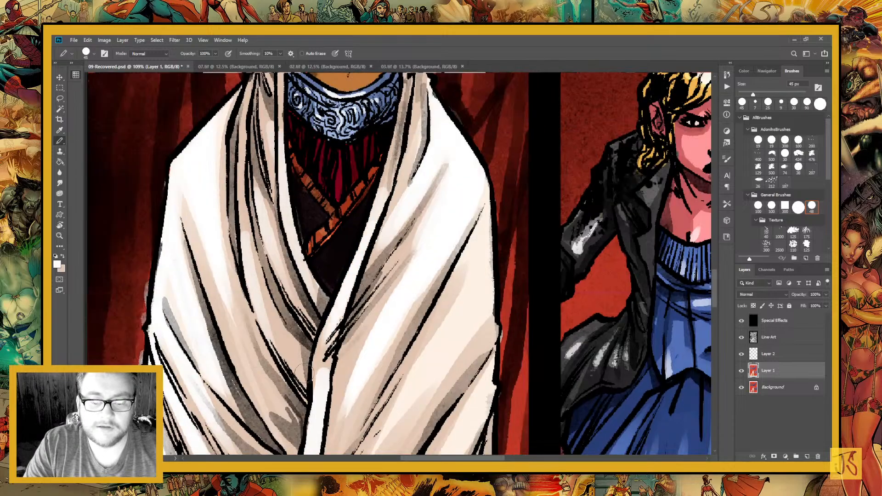
# Paint a wide white highlight along the next diagonal fold, from the cloak's outer edge down to the front opening
pyautogui.moveTo(387, 318); pyautogui.dragTo(351, 228)
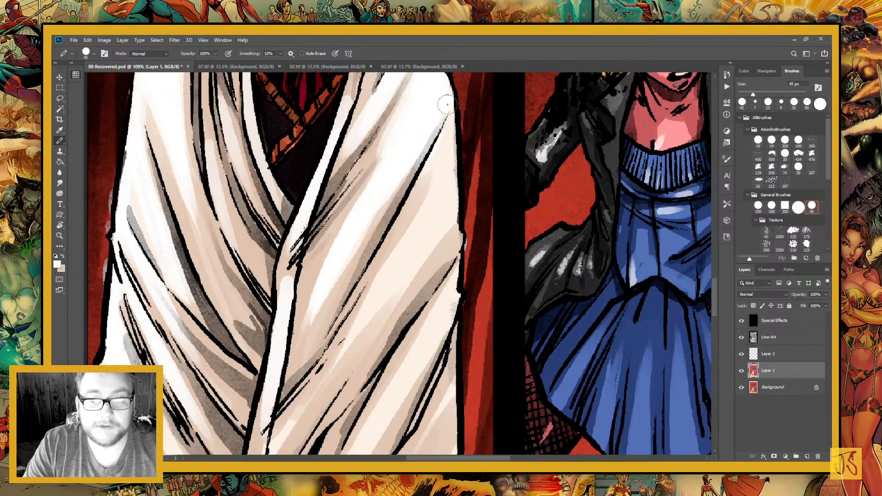
pyautogui.moveTo(448, 105); pyautogui.dragTo(371, 322)
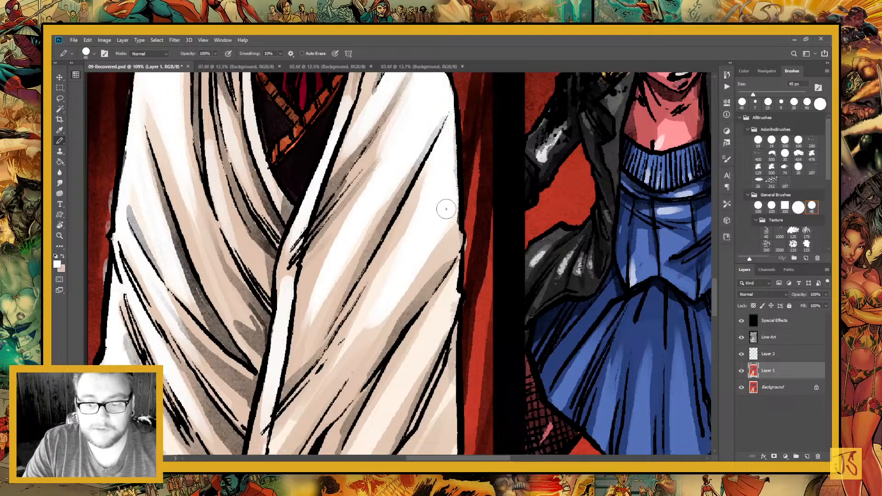
pyautogui.moveTo(446, 208); pyautogui.dragTo(361, 356)
pyautogui.moveTo(407, 292); pyautogui.dragTo(426, 223)
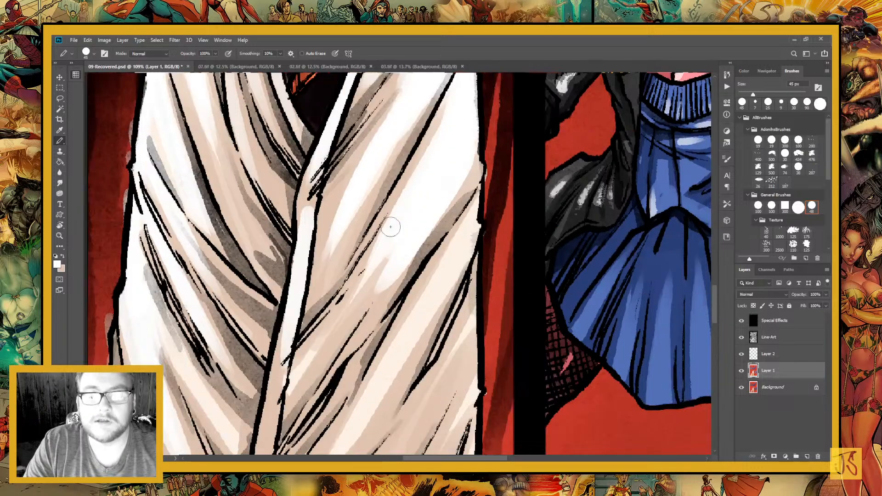
pyautogui.moveTo(390, 226); pyautogui.dragTo(391, 183)
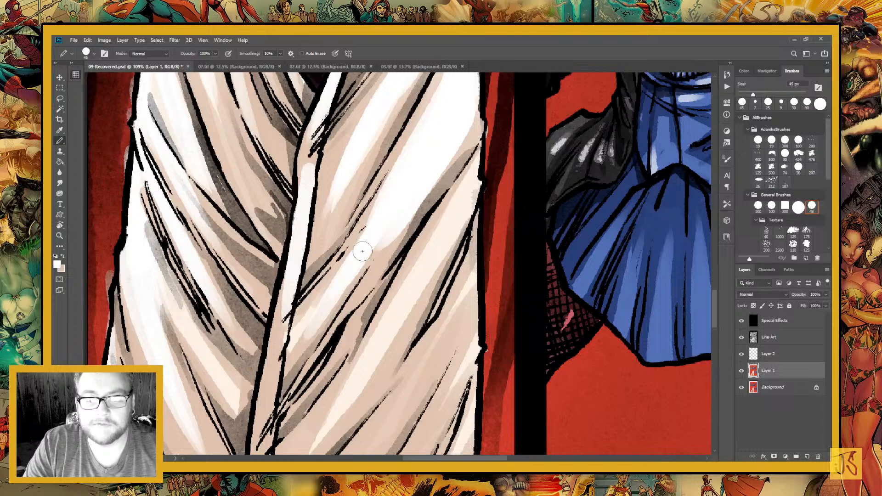
pyautogui.moveTo(362, 254); pyautogui.dragTo(311, 337)
# Paint white highlights along the cloak's remaining lower diagonal folds, from the front opening across to the outer edge and hem
pyautogui.moveTo(470, 187)
pyautogui.mouseDown()
pyautogui.moveTo(343, 392)
pyautogui.moveTo(389, 234)
pyautogui.mouseUp()
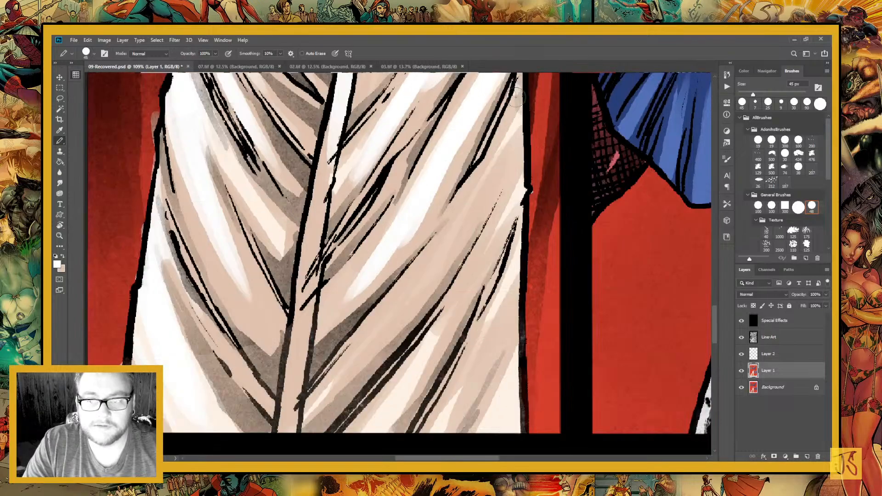
pyautogui.moveTo(517, 98); pyautogui.dragTo(437, 280)
pyautogui.moveTo(504, 135); pyautogui.dragTo(358, 355)
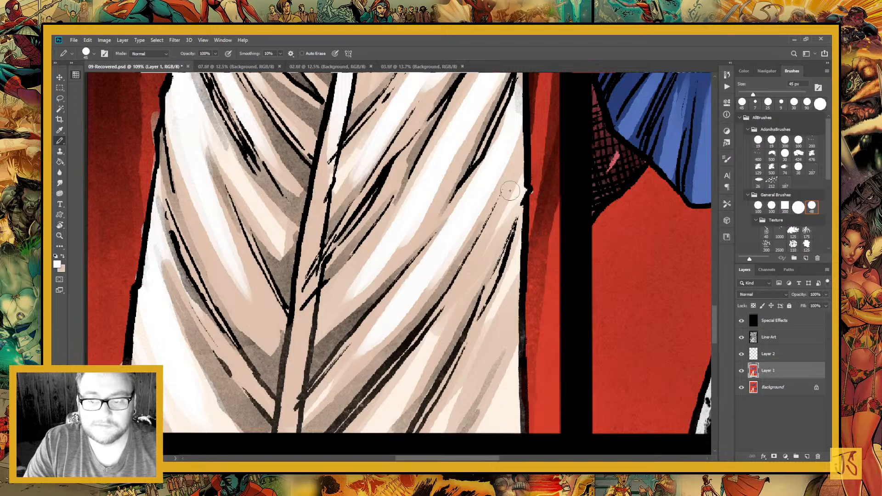
pyautogui.moveTo(521, 133); pyautogui.dragTo(407, 390)
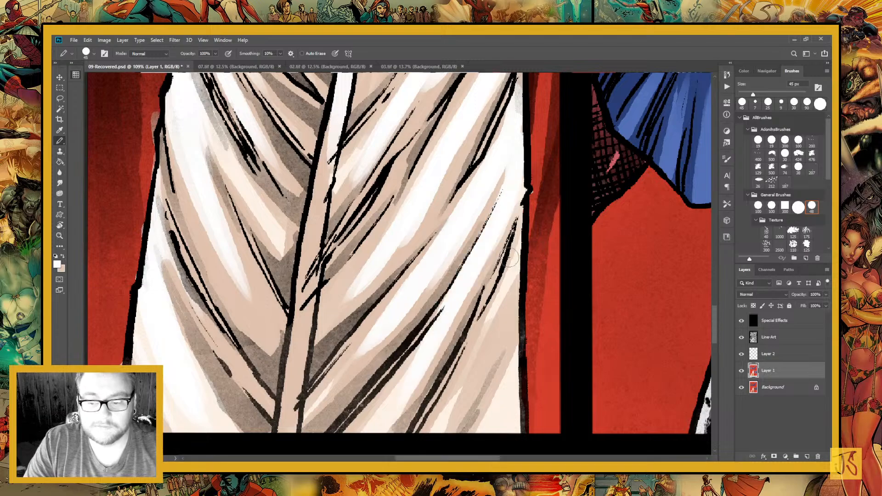
pyautogui.moveTo(509, 258); pyautogui.dragTo(485, 435)
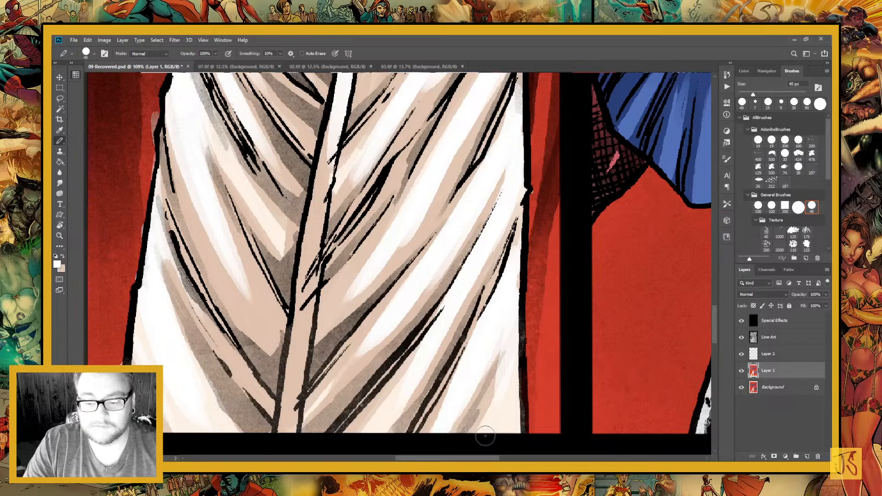
# Whiten the crown of the standing woman's hood and add white highlights down its edge beside her face
pyautogui.scroll(5, 487, 368)
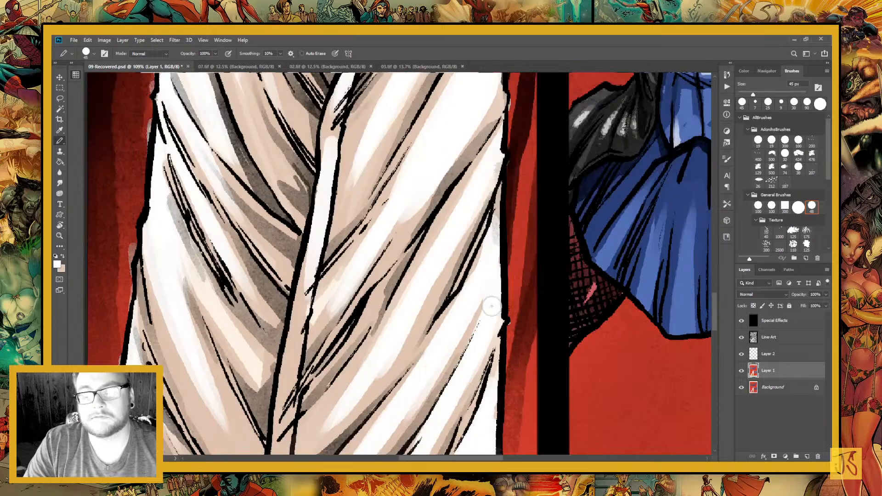
pyautogui.moveTo(489, 127); pyautogui.dragTo(451, 326)
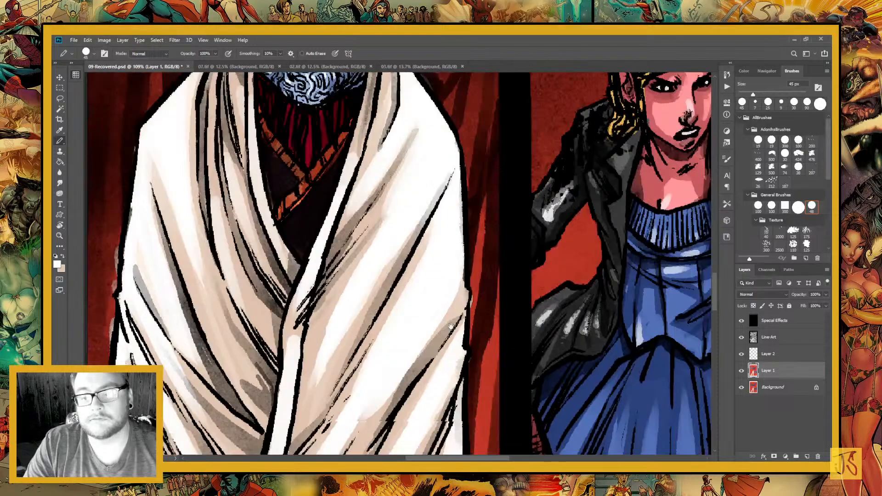
pyautogui.moveTo(404, 107); pyautogui.dragTo(445, 424)
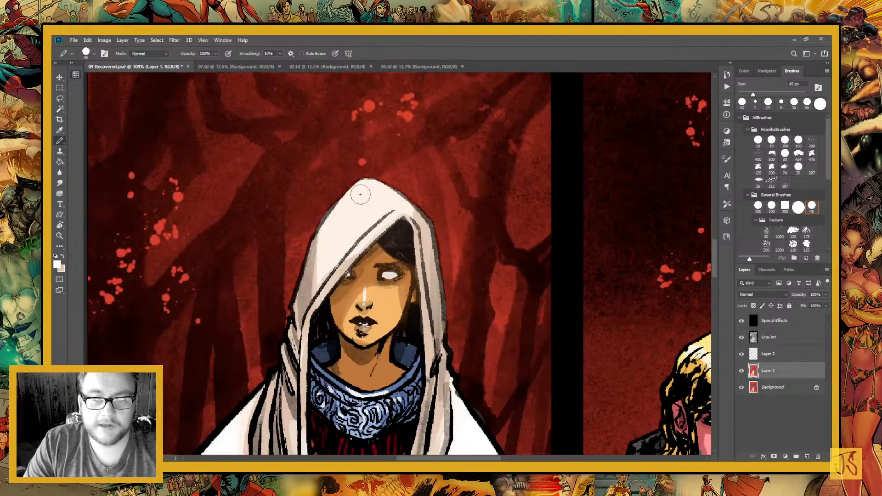
pyautogui.moveTo(361, 194)
pyautogui.mouseDown()
pyautogui.moveTo(367, 215)
pyautogui.moveTo(381, 201)
pyautogui.moveTo(356, 205)
pyautogui.moveTo(367, 182)
pyautogui.mouseUp()
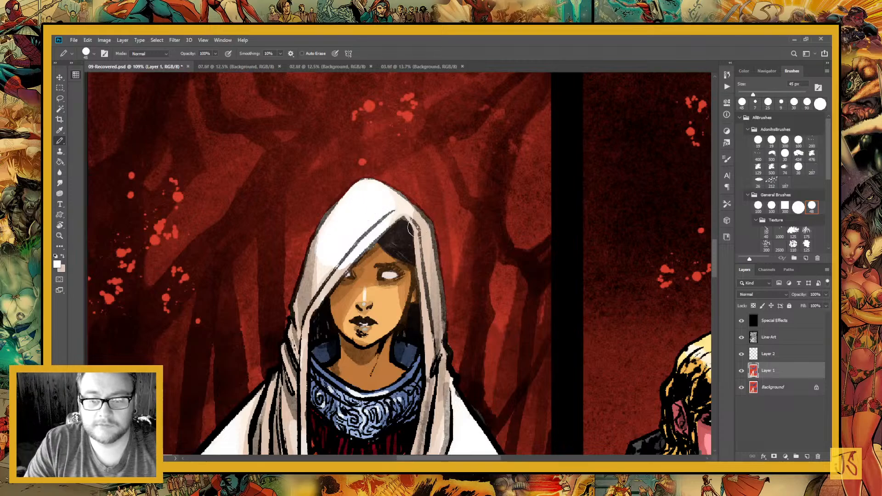
pyautogui.moveTo(411, 209); pyautogui.dragTo(419, 242)
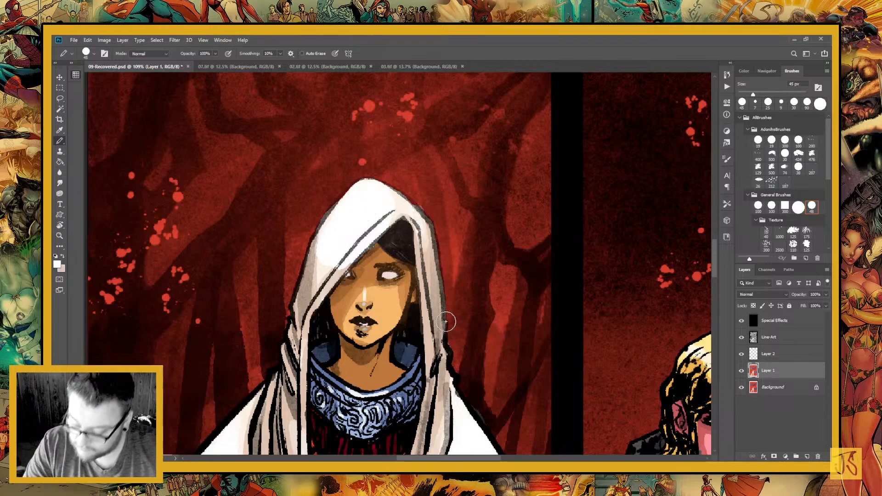
pyautogui.moveTo(420, 224); pyautogui.dragTo(429, 294)
pyautogui.moveTo(428, 334); pyautogui.dragTo(429, 362)
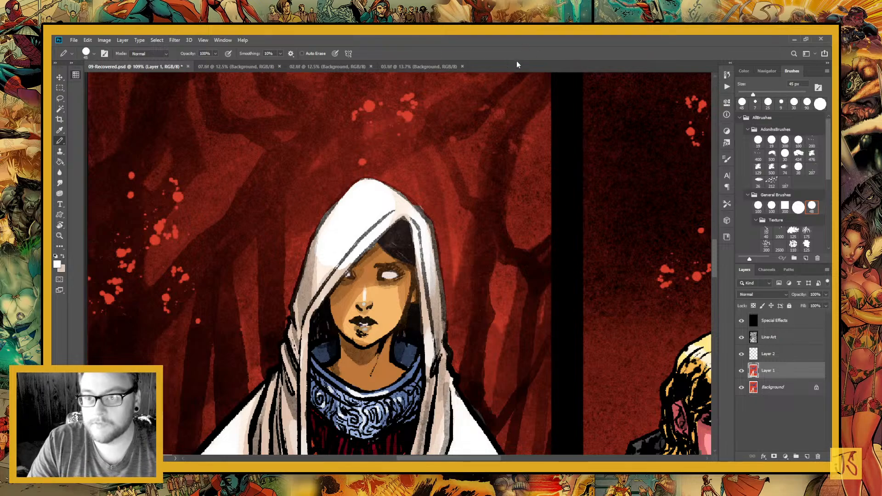
# Select the hooded woman's cloak areas from the Background layer's flats with the Magic Wand and make Layer 1 active
pyautogui.moveTo(452, 201); pyautogui.dragTo(401, 390)
pyautogui.moveTo(687, 150); pyautogui.dragTo(511, 205)
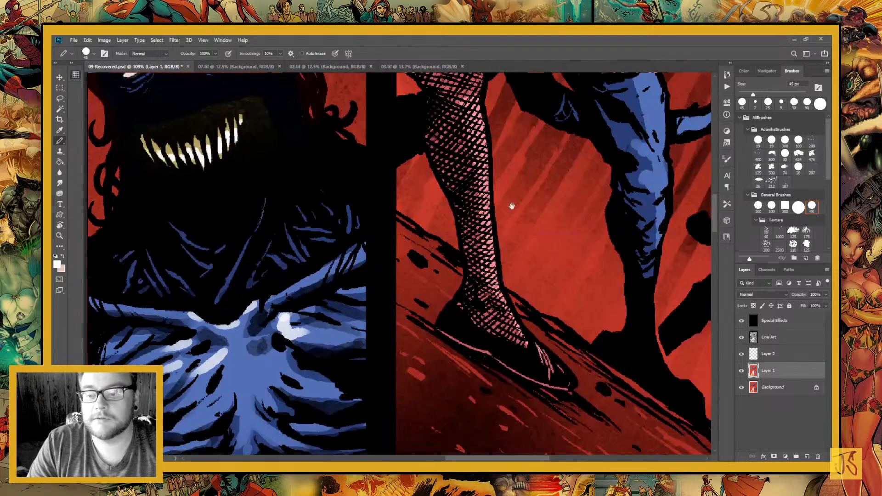
pyautogui.moveTo(641, 152); pyautogui.dragTo(546, 313)
pyautogui.hotkey('ctrl', '-')
pyautogui.hotkey('ctrl', '-')
pyautogui.hotkey('ctrl', '-')
pyautogui.hotkey('ctrl', '-')
pyautogui.hotkey('ctrl', '-')
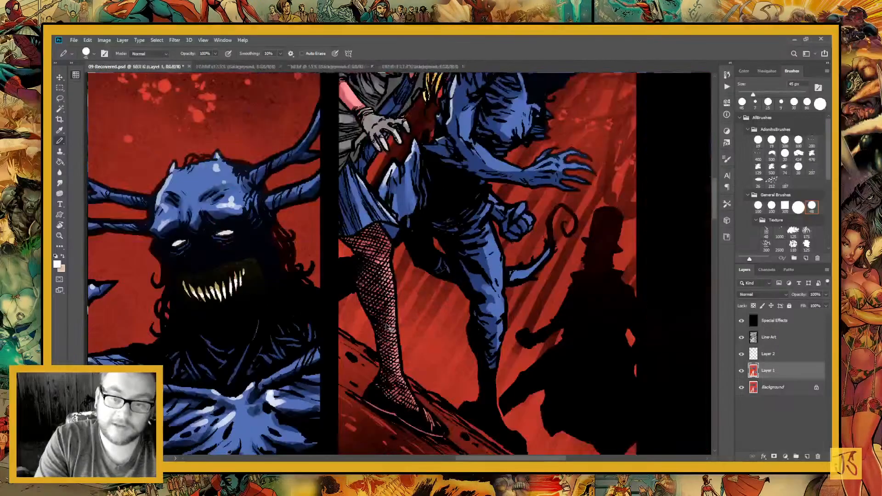
pyautogui.moveTo(325, 356); pyautogui.dragTo(452, 76)
pyautogui.moveTo(413, 340); pyautogui.dragTo(401, 242)
pyautogui.click(60, 98)
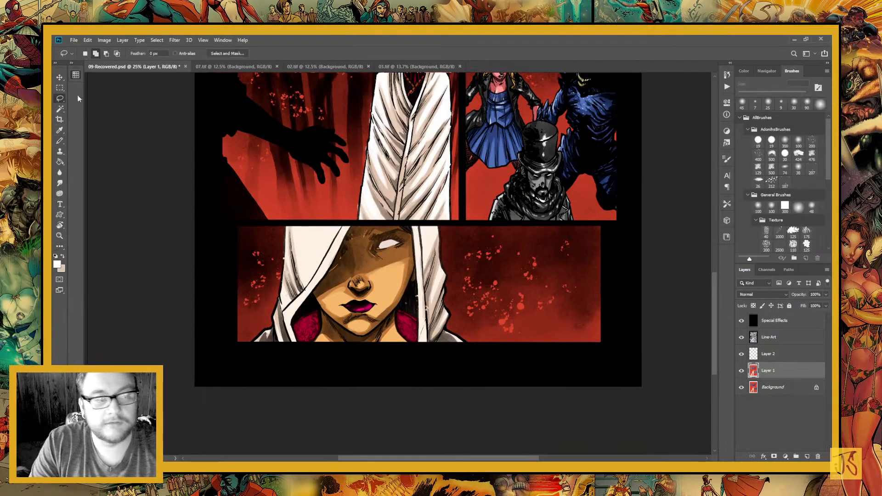
pyautogui.click(775, 390)
pyautogui.press('w')
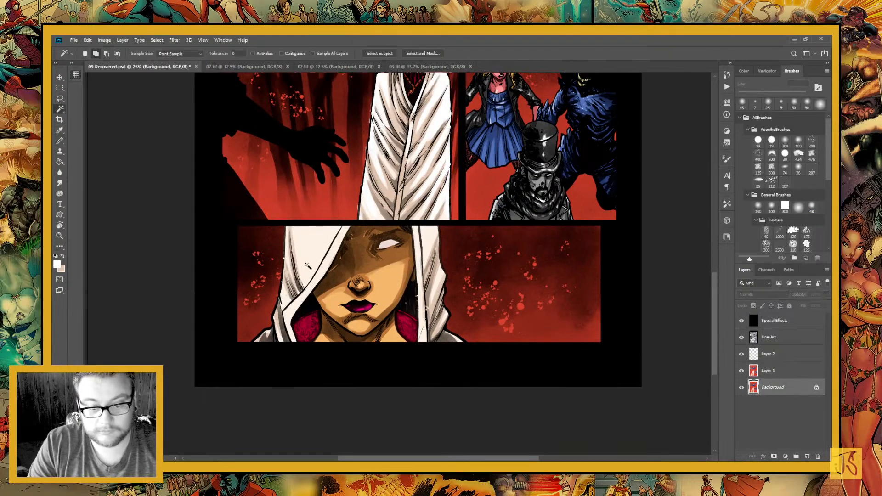
pyautogui.click(432, 287)
pyautogui.click(766, 373)
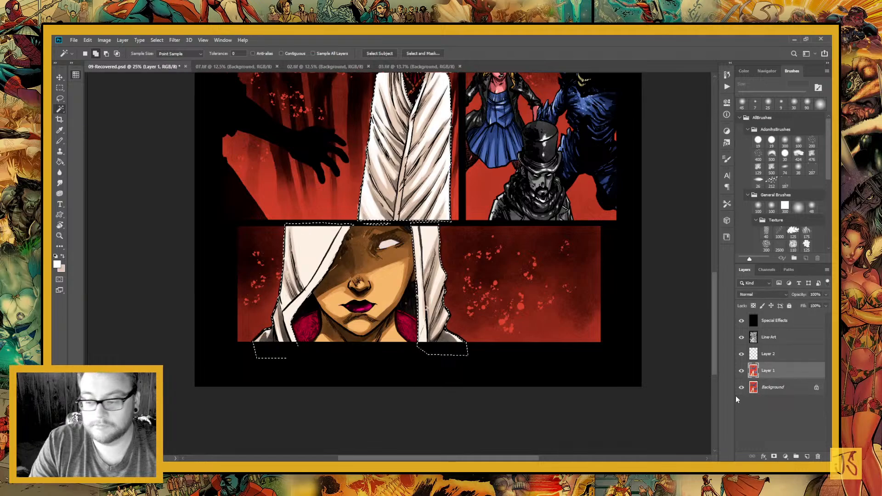
# Paint the broad front of the hood in the close-up panel solid white with a 400 px pencil, then deselect
pyautogui.click(60, 140)
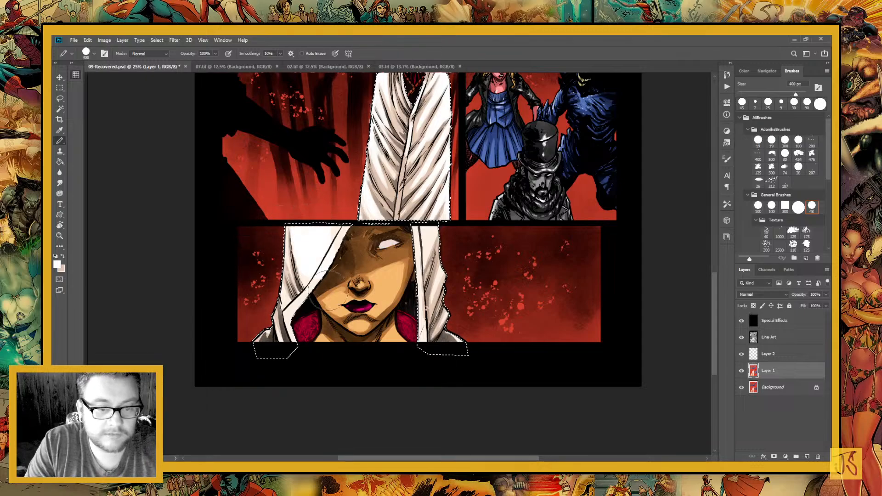
pyautogui.moveTo(329, 290); pyautogui.dragTo(337, 237)
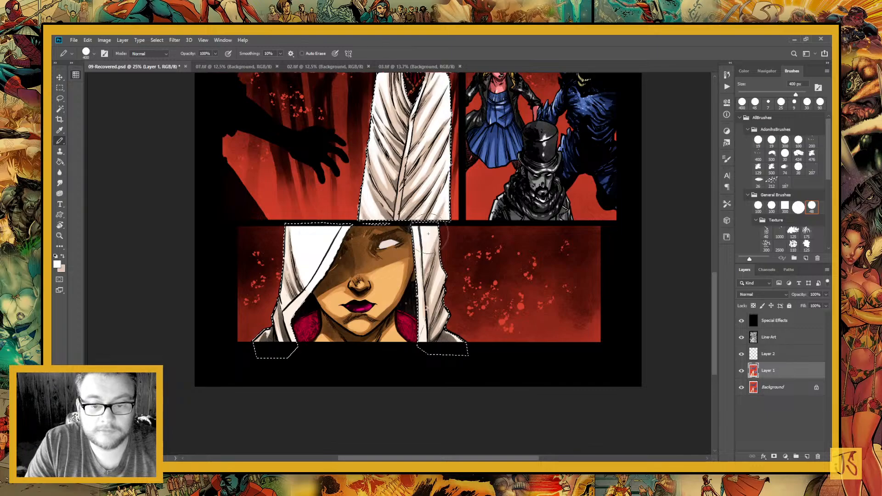
pyautogui.hotkey('ctrl', 'd')
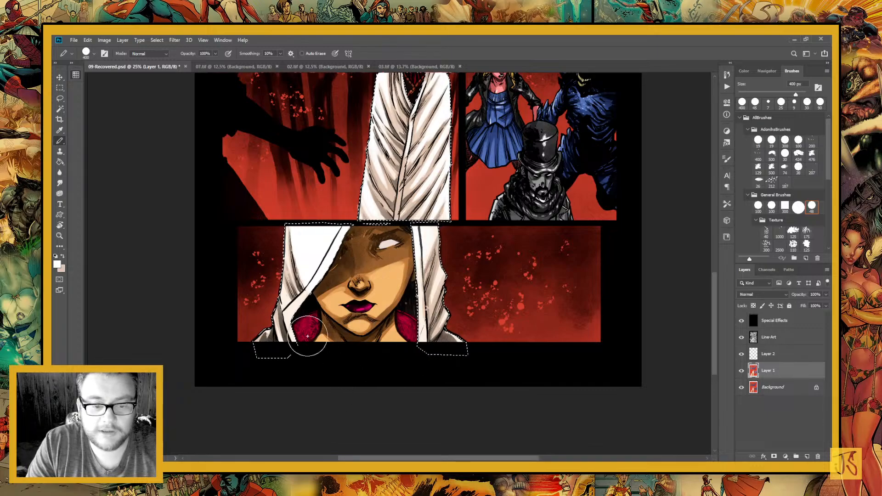
# Restore the cloak selection and paint white highlights on the close-up hood's side folds with a 125 px pencil, then deselect
pyautogui.press('[')
pyautogui.press('[')
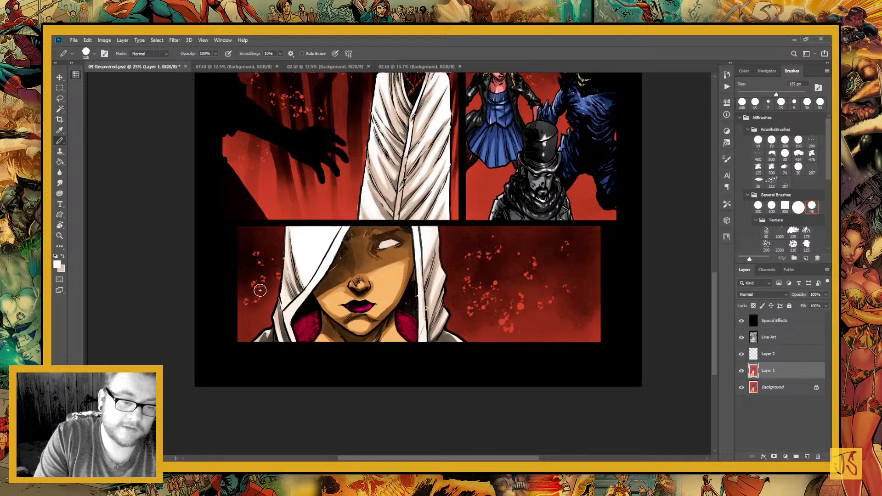
pyautogui.hotkey('ctrl', 'shift', 'd')
pyautogui.moveTo(260, 290); pyautogui.dragTo(345, 337)
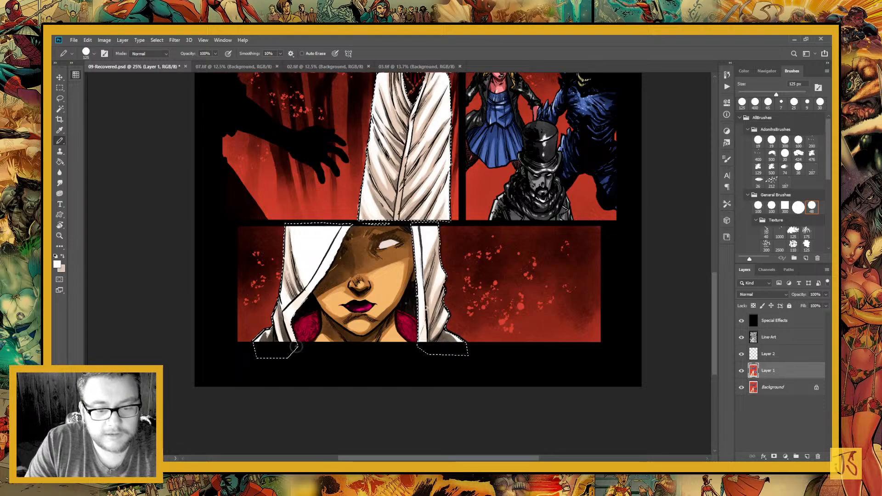
pyautogui.moveTo(372, 336); pyautogui.dragTo(403, 389)
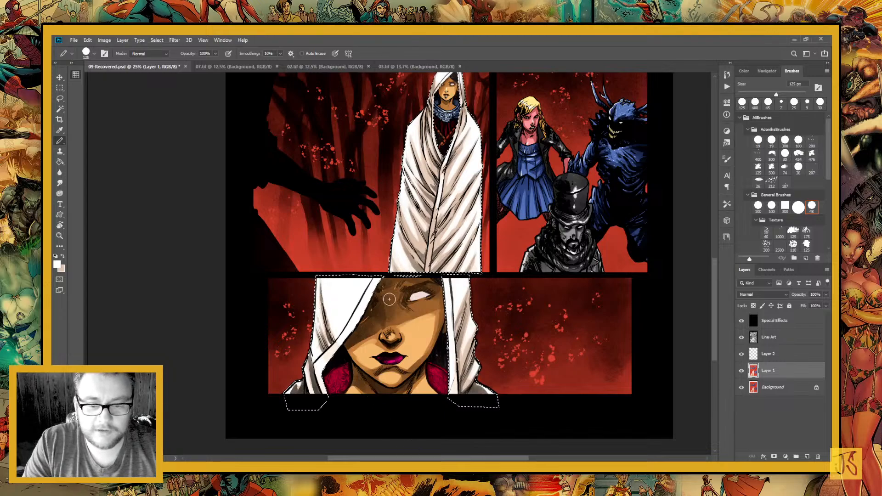
pyautogui.moveTo(425, 314); pyautogui.dragTo(414, 382)
pyautogui.hotkey('ctrl', 'd')
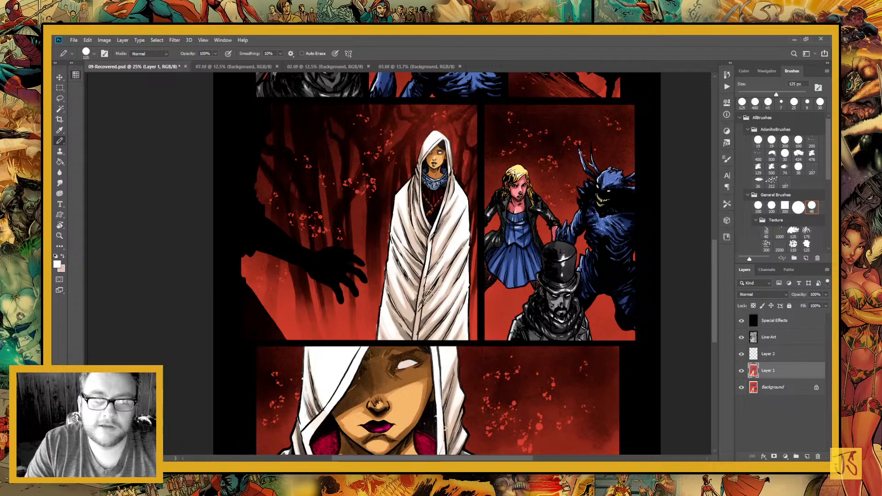
# Select the white areas of Layer 1 across the page with an anti-aliased Magic Wand at tolerance 10
pyautogui.moveTo(422, 286); pyautogui.dragTo(368, 234)
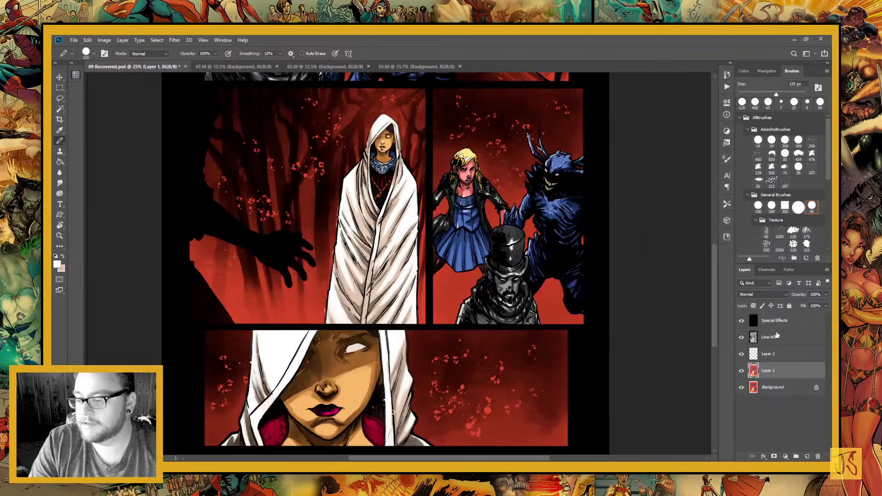
pyautogui.press('w')
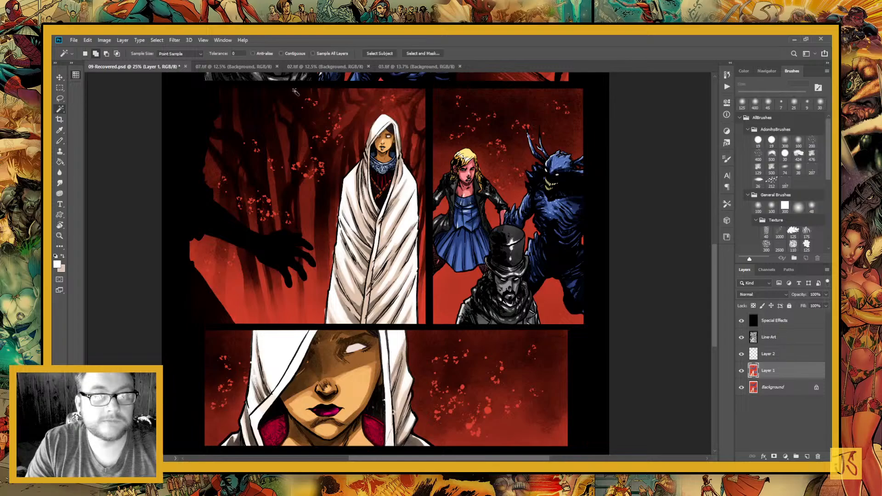
pyautogui.click(345, 441)
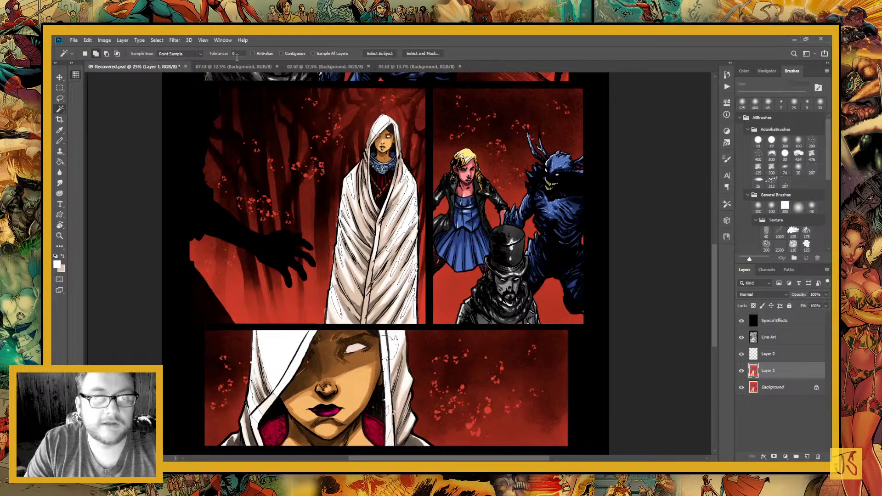
pyautogui.click(253, 53)
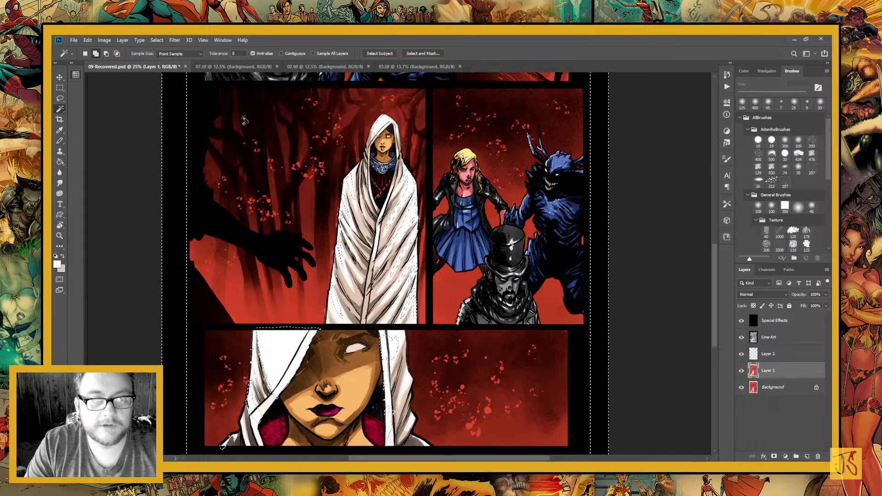
pyautogui.click(237, 54)
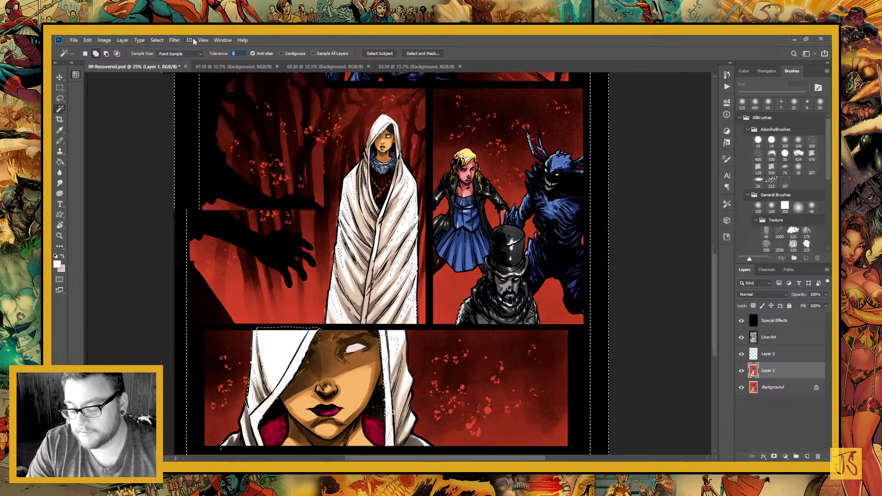
pyautogui.moveTo(289, 336); pyautogui.dragTo(300, 300)
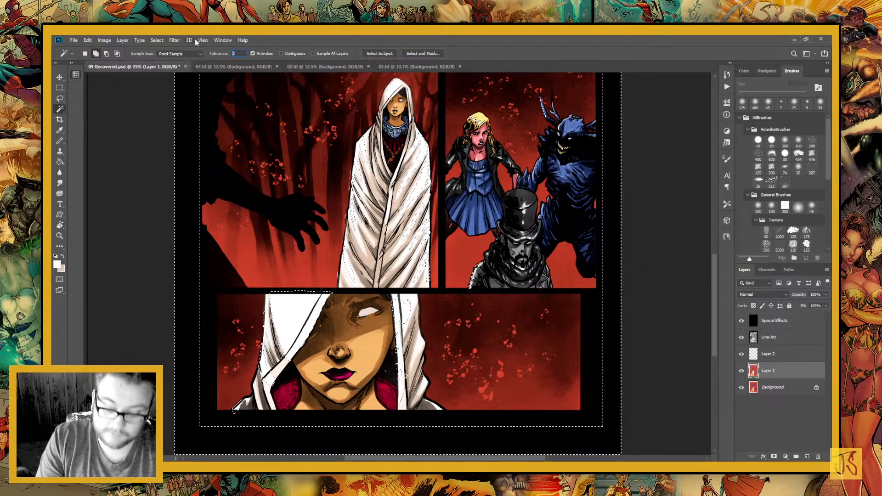
pyautogui.write('10')
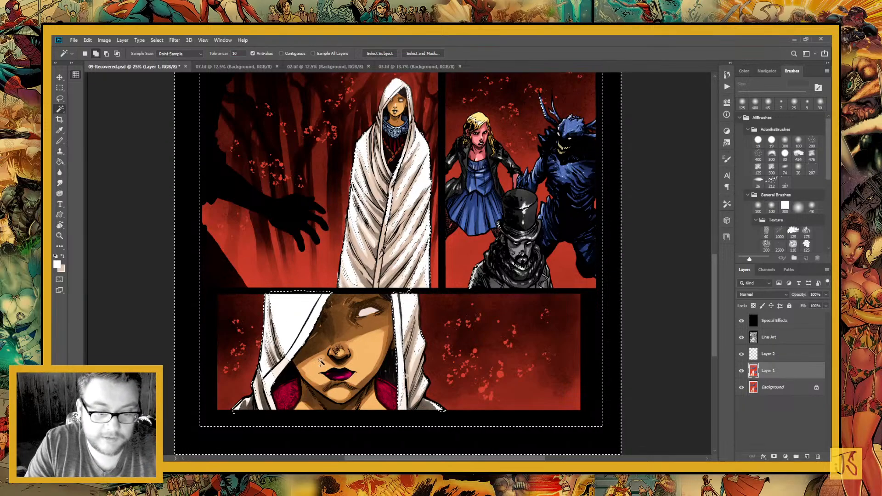
pyautogui.hotkey('ctrl', 'd')
pyautogui.hotkey('ctrl', 'z')
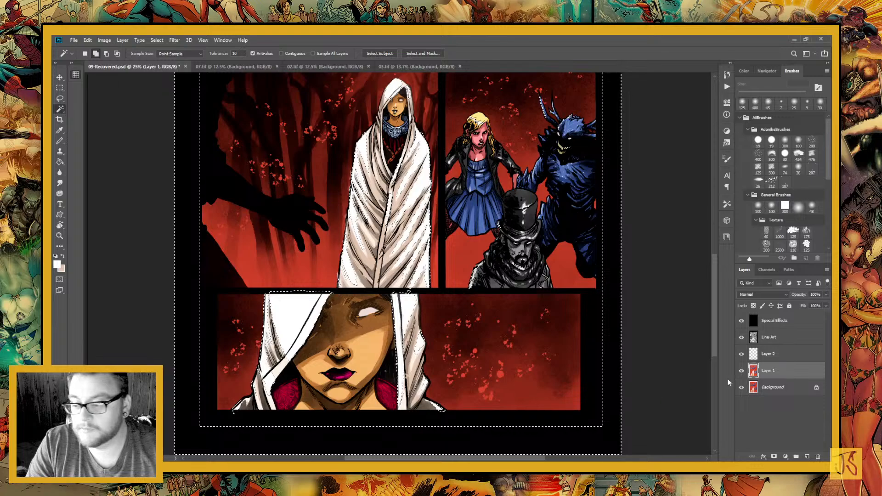
# Add a new layer above Special Effects, fill the selected areas on it with white, and deselect
pyautogui.click(781, 324)
pyautogui.click(807, 456)
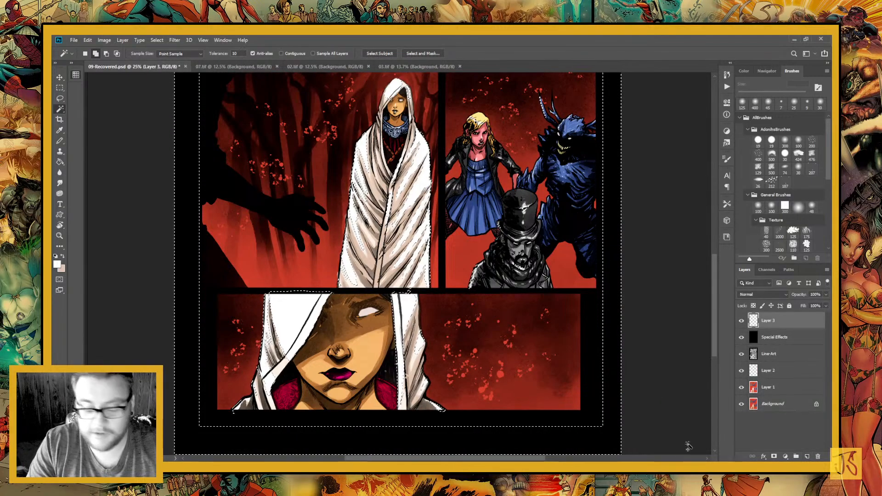
pyautogui.press('g')
pyautogui.click(301, 324)
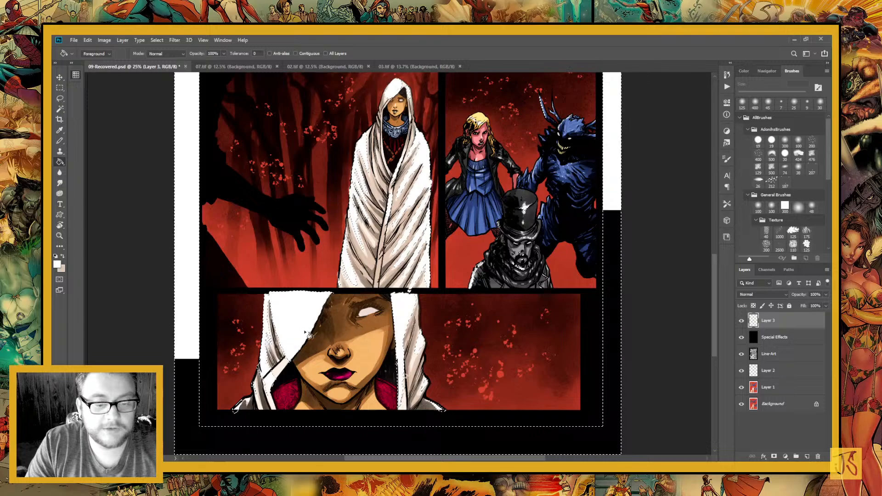
pyautogui.hotkey('ctrl', 'd')
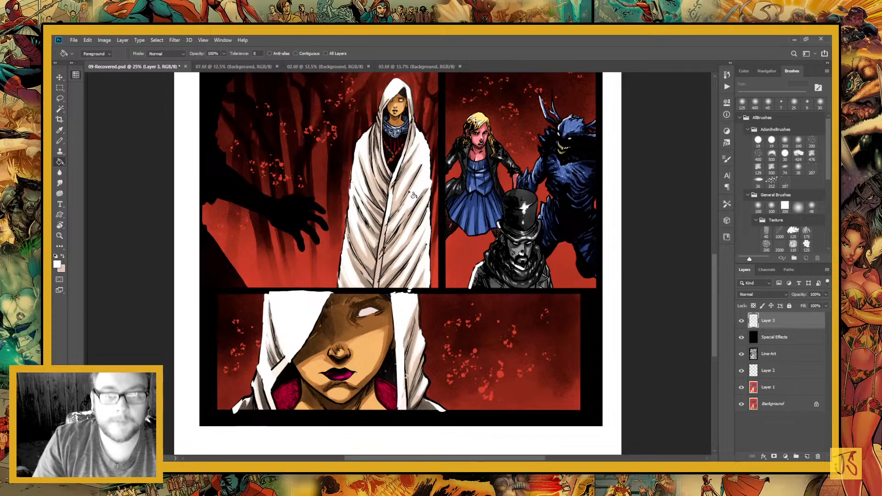
# Blur the white fill on Layer 3 so it spreads as a soft glow around the white areas
pyautogui.click(60, 98)
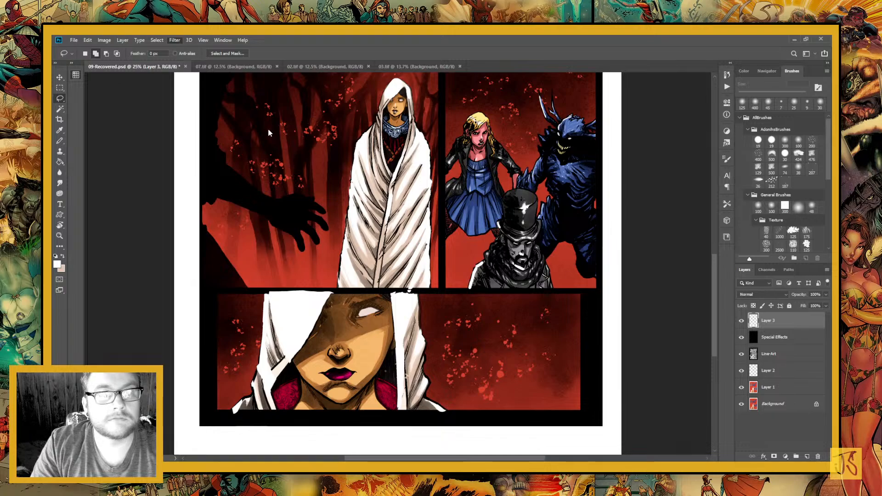
pyautogui.press('h')
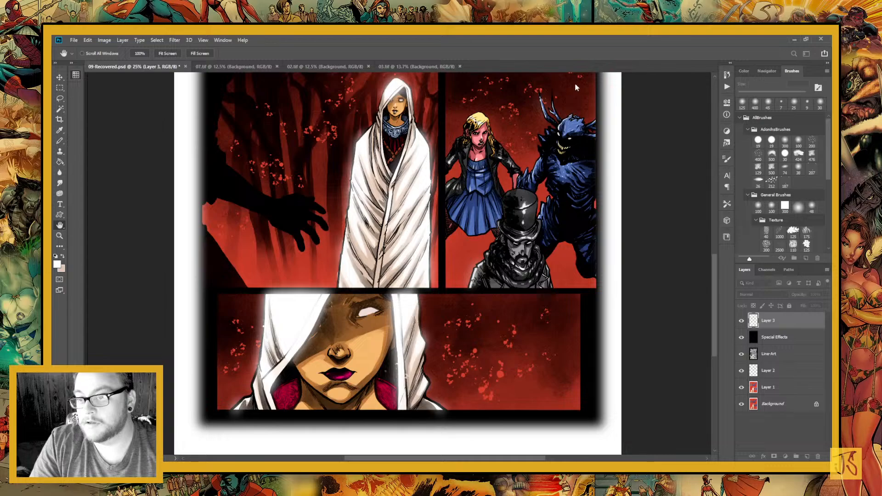
pyautogui.press('l')
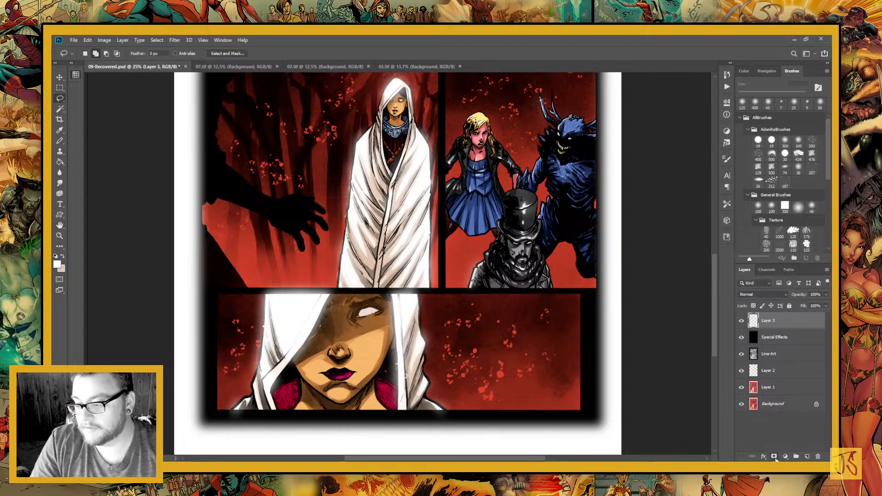
# Add a layer mask to Layer 3 and set the layer's blending mode to Screen
pyautogui.click(774, 456)
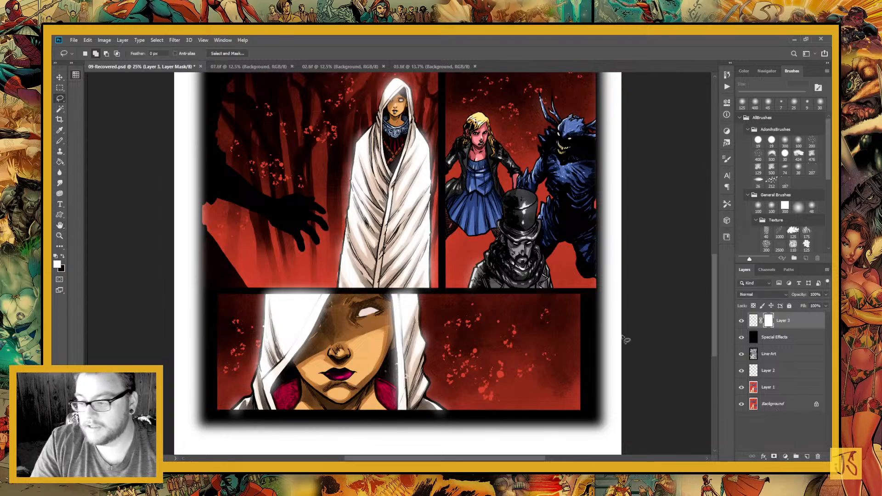
pyautogui.click(751, 326)
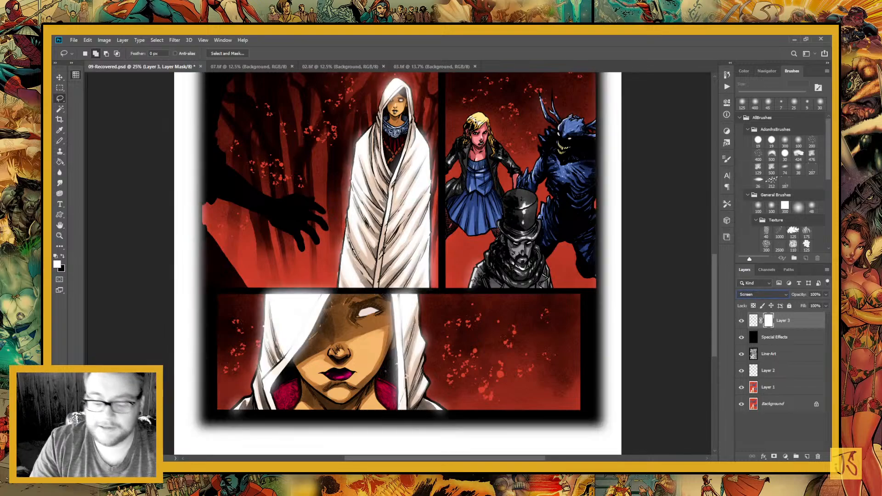
pyautogui.hotkey('ctrl', '-')
pyautogui.hotkey('ctrl', '-')
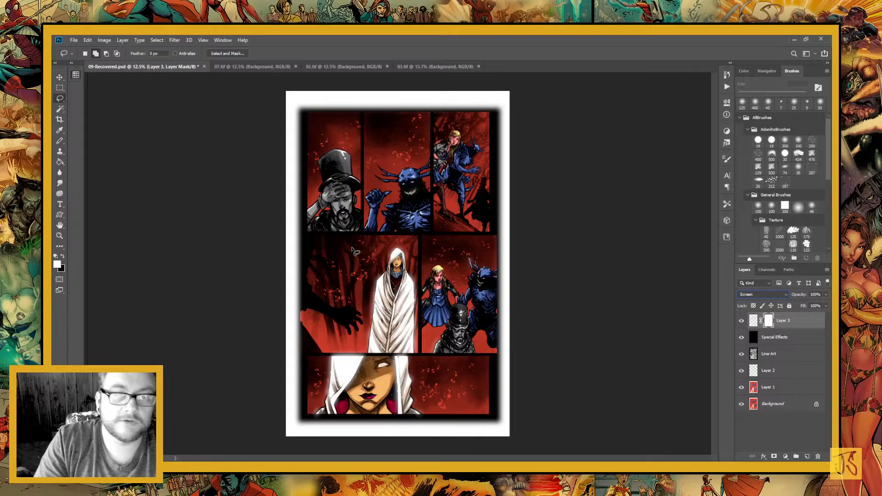
# Select the top row of panels, the outer page margins and the gutters between the lower panels with added rectangular marquees
pyautogui.click(60, 87)
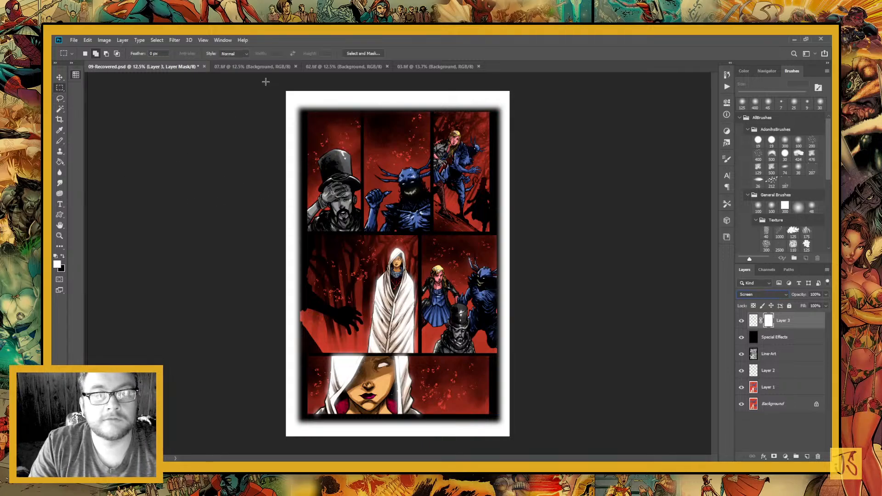
pyautogui.moveTo(568, 227); pyautogui.dragTo(568, 235)
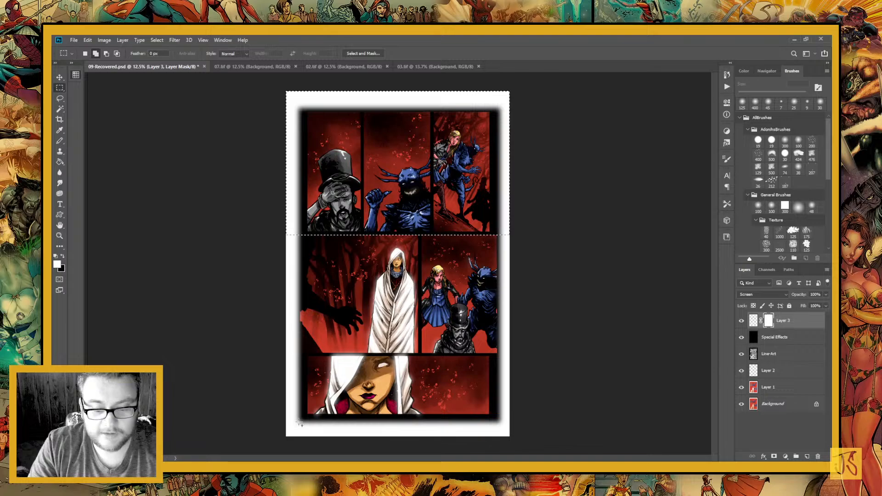
pyautogui.moveTo(275, 419); pyautogui.dragTo(528, 445)
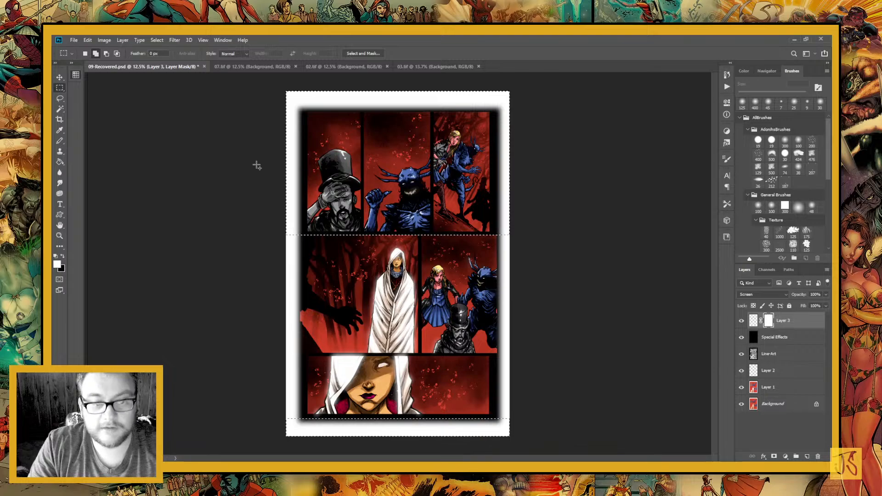
pyautogui.moveTo(269, 82); pyautogui.dragTo(306, 458)
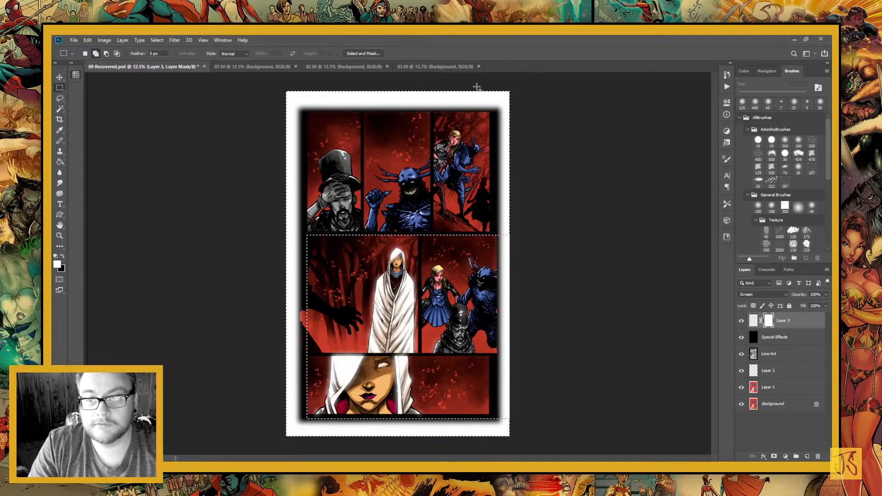
pyautogui.moveTo(477, 87); pyautogui.dragTo(538, 441)
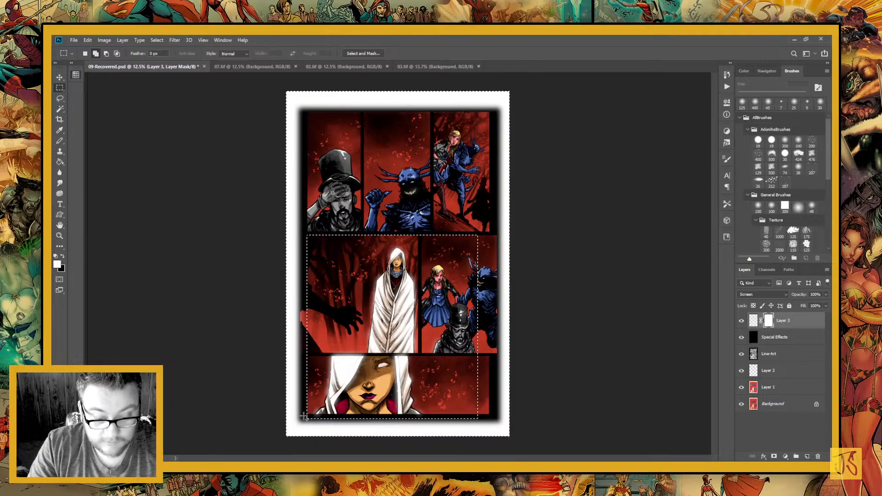
pyautogui.moveTo(326, 422); pyautogui.dragTo(517, 441)
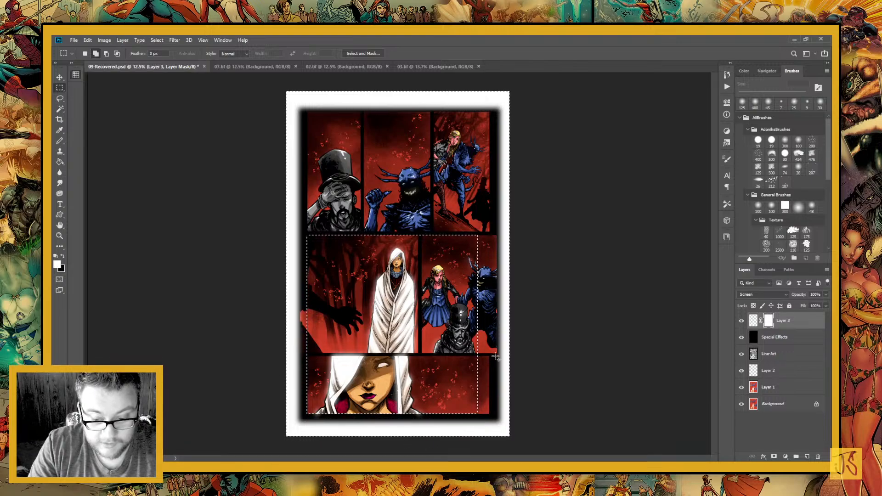
pyautogui.moveTo(481, 353); pyautogui.dragTo(256, 356)
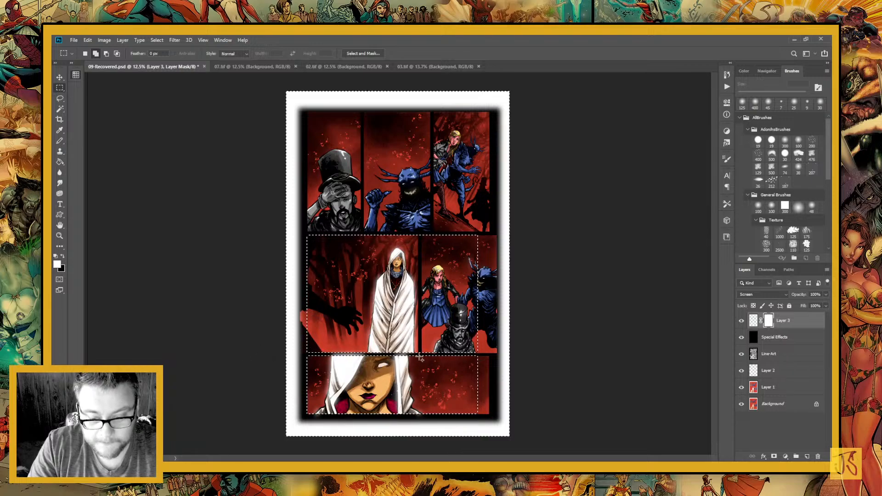
pyautogui.moveTo(419, 355); pyautogui.dragTo(426, 271)
pyautogui.moveTo(433, 227); pyautogui.dragTo(433, 227)
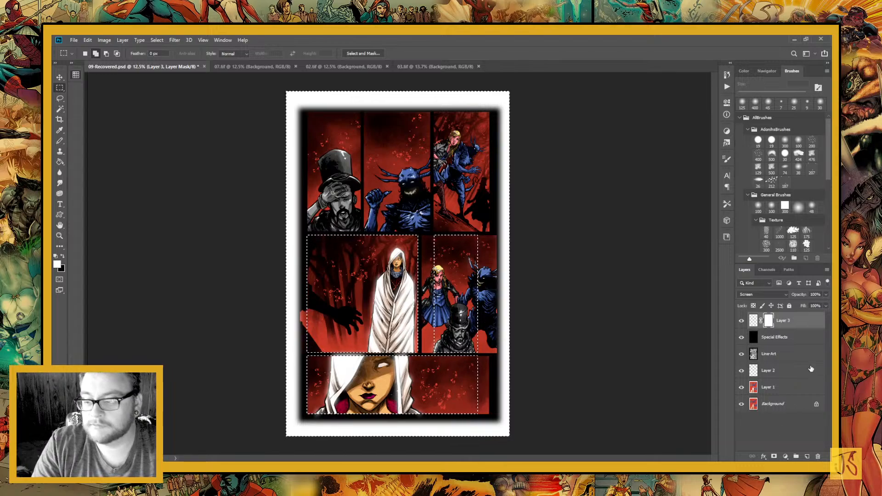
# Fill the selected areas of Layer 3's mask with black to hide the glow there, and deselect
pyautogui.press('g')
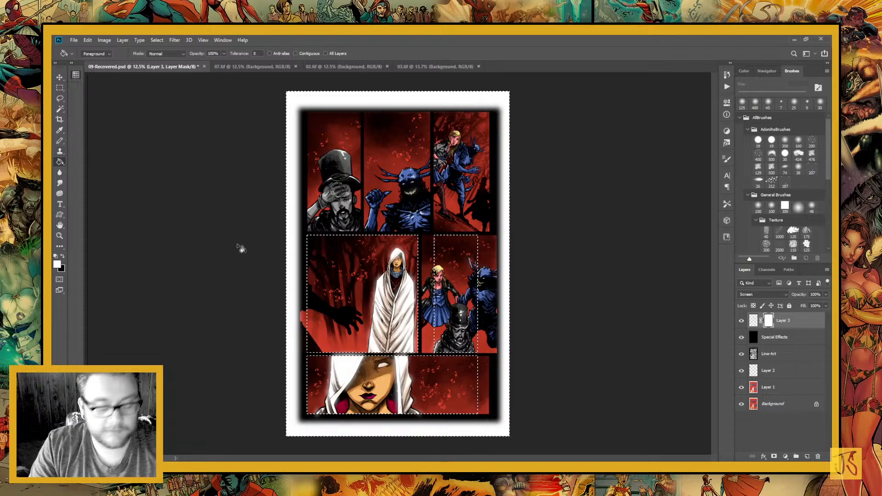
pyautogui.press('x')
pyautogui.click(495, 334)
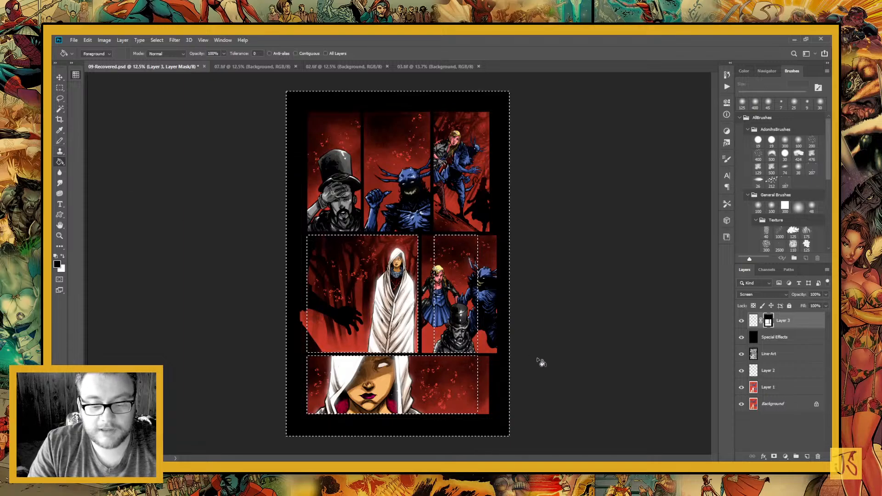
pyautogui.hotkey('ctrl', 'd')
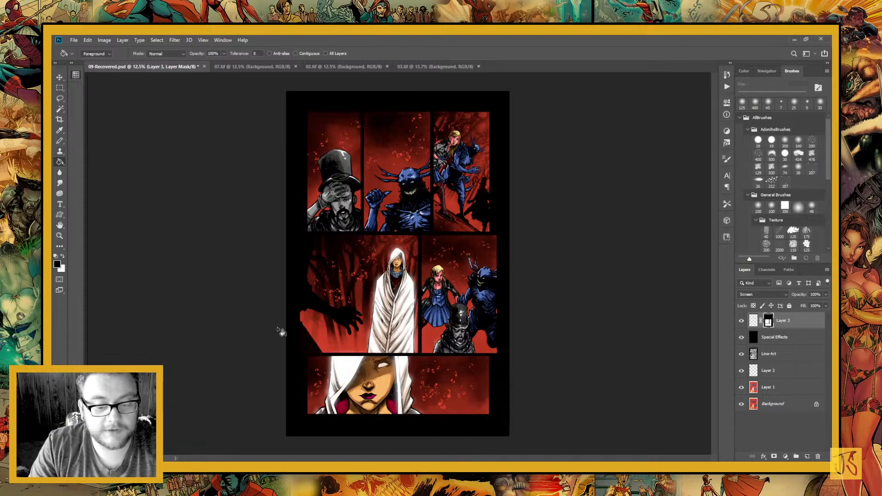
# Paint black on Layer 3's mask along the forest panel's bottom edge with a 161 px brush, then choose a soft 120 px brush
pyautogui.click(60, 236)
pyautogui.moveTo(338, 223); pyautogui.dragTo(460, 411)
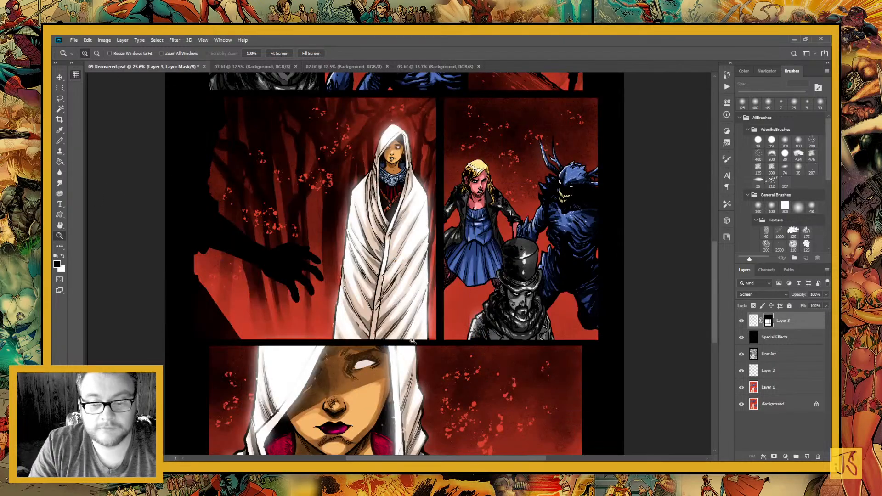
pyautogui.moveTo(366, 300); pyautogui.dragTo(414, 183)
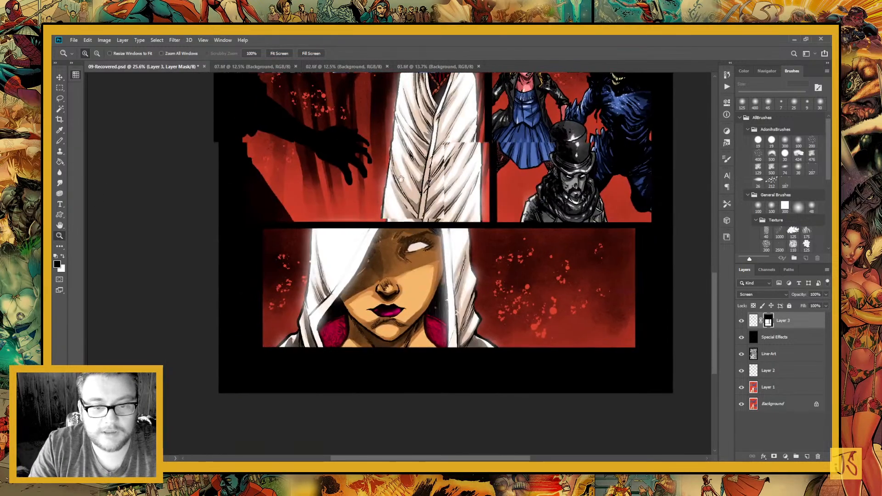
pyautogui.moveTo(253, 155); pyautogui.dragTo(403, 277)
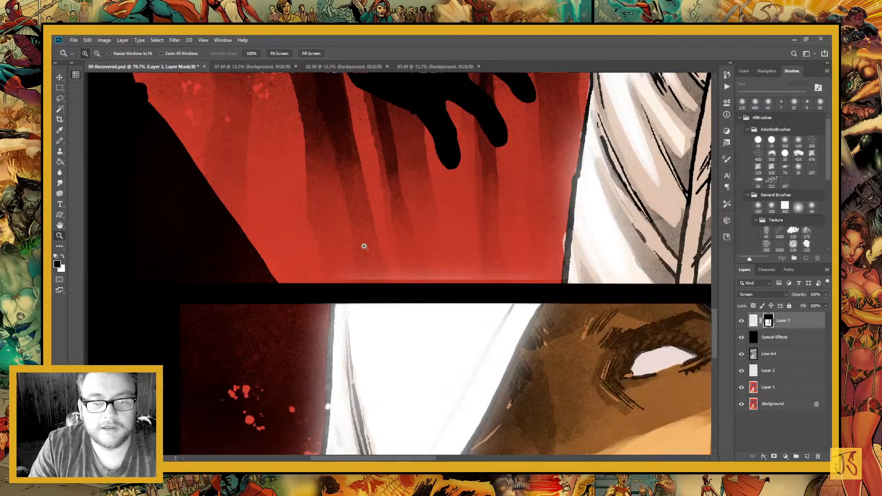
pyautogui.click(60, 140)
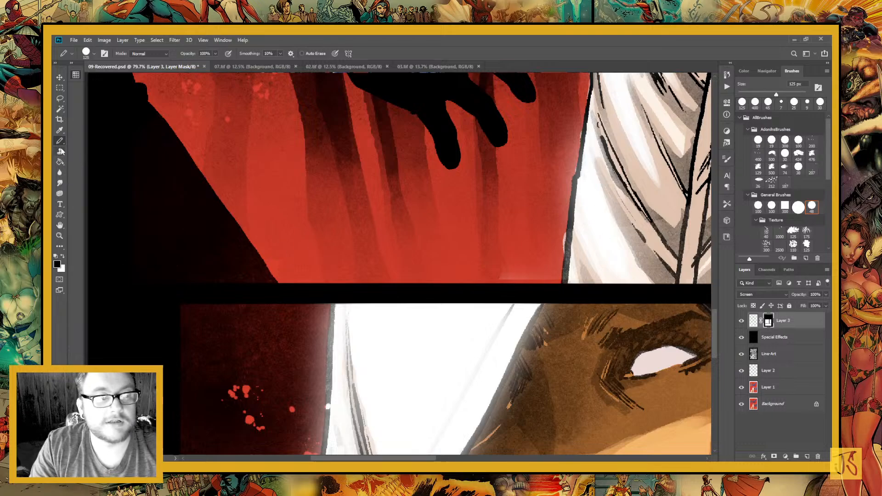
pyautogui.press('b')
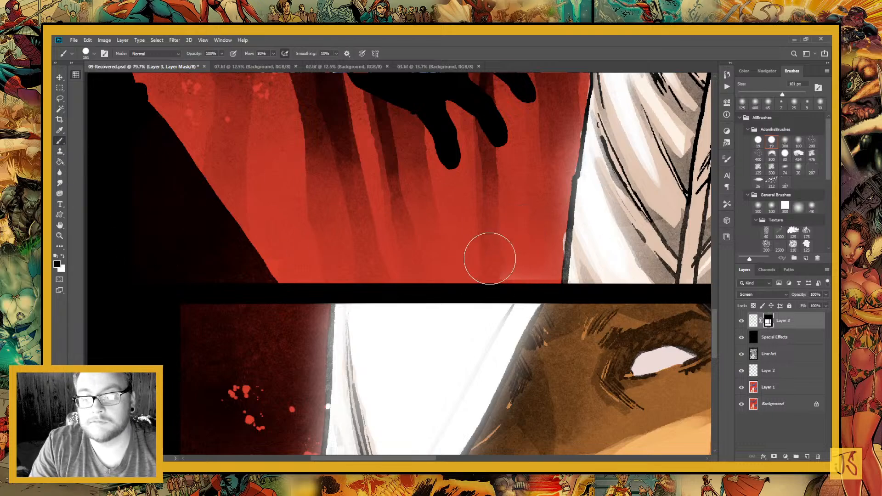
pyautogui.click(464, 243)
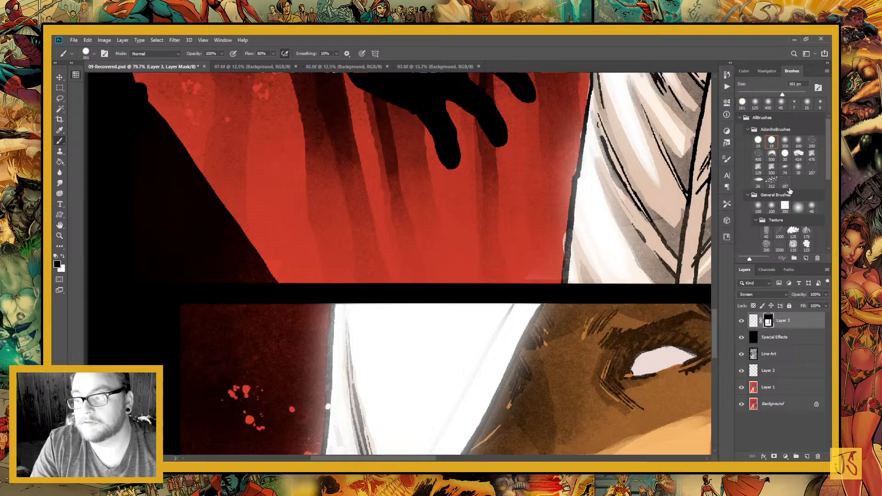
pyautogui.click(783, 143)
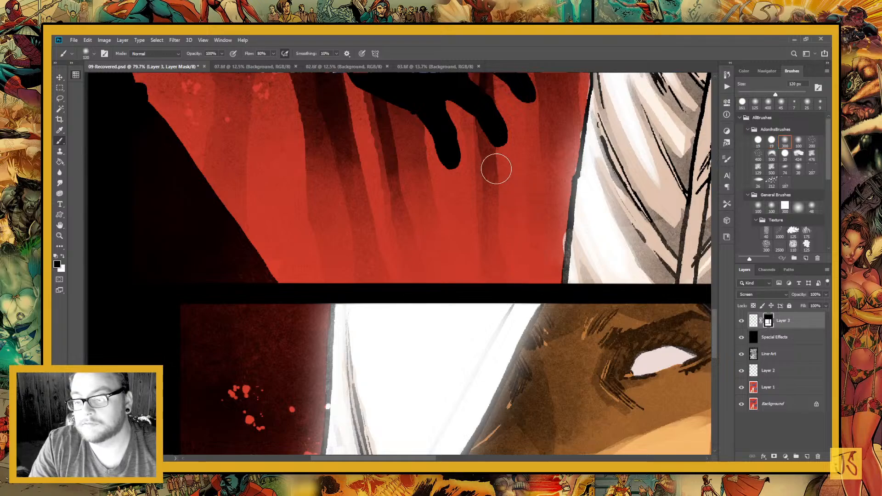
pyautogui.moveTo(467, 287); pyautogui.dragTo(241, 172)
pyautogui.press('x')
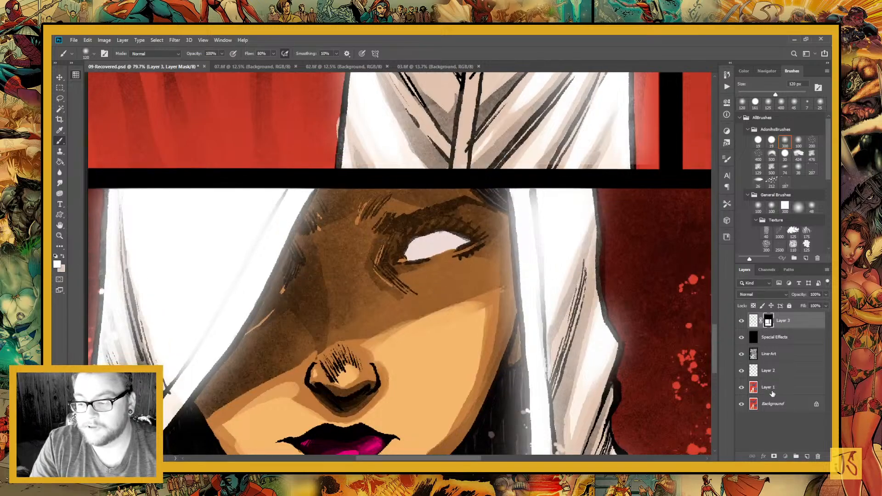
# Merge Layer 2 down into Layer 1
pyautogui.click(770, 391)
pyautogui.keyDown('shift'); pyautogui.click(776, 375); pyautogui.keyUp('shift')
pyautogui.hotkey('ctrl', 'e')
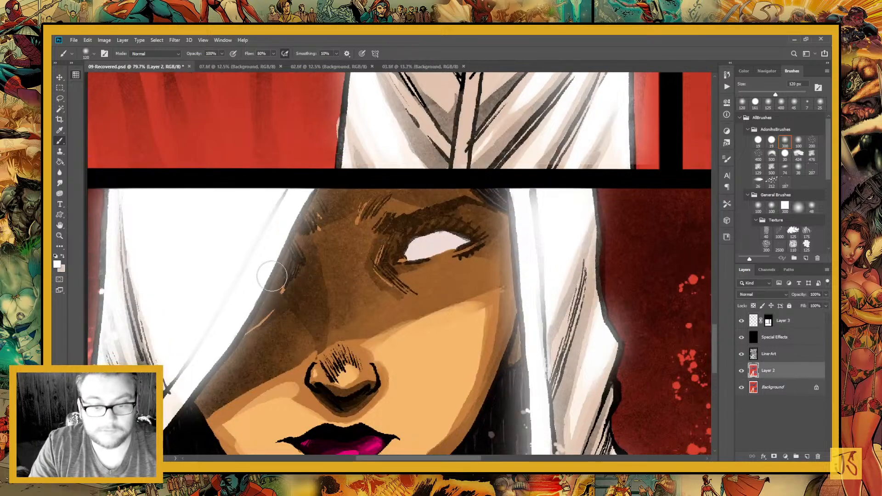
# Sample the forest background's red and touch up stray white beside the standing woman's cloak on Layer 2 with a 48 px pencil
pyautogui.moveTo(347, 305); pyautogui.dragTo(317, 448)
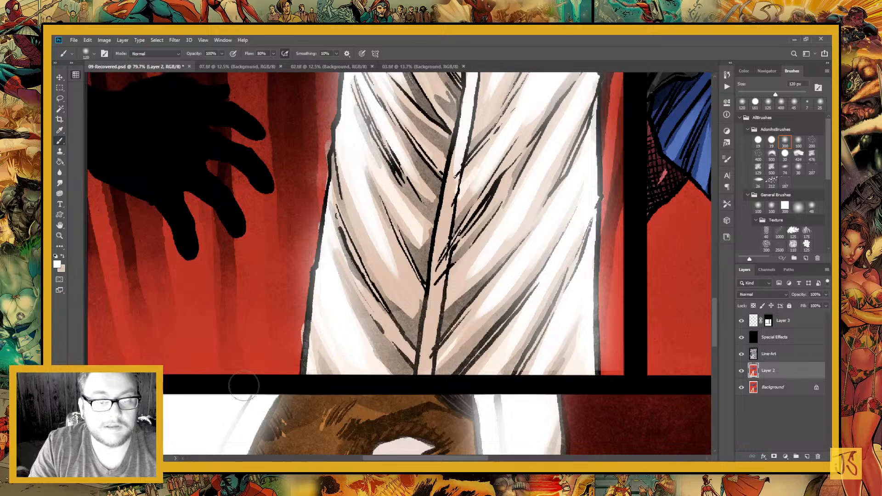
pyautogui.press('i')
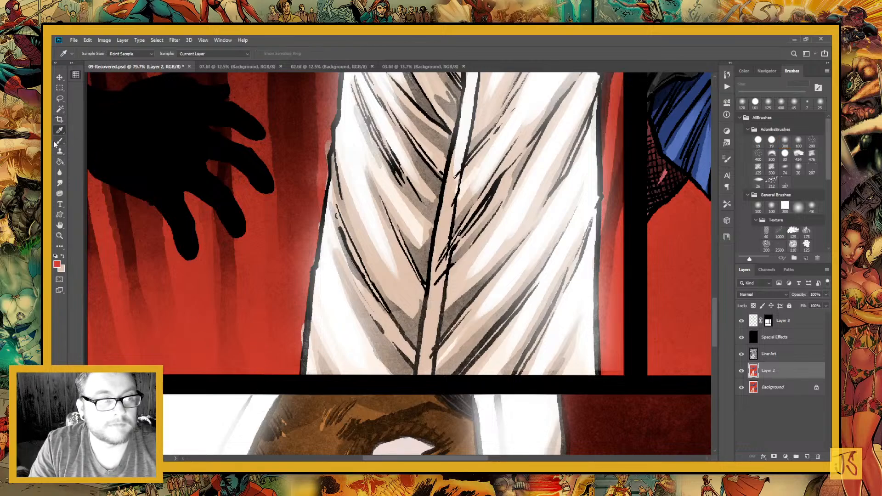
pyautogui.click(59, 142)
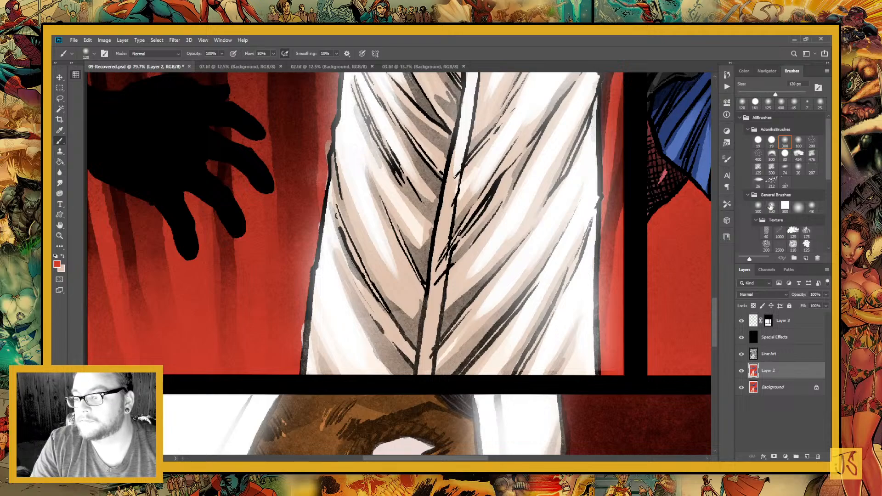
pyautogui.click(810, 209)
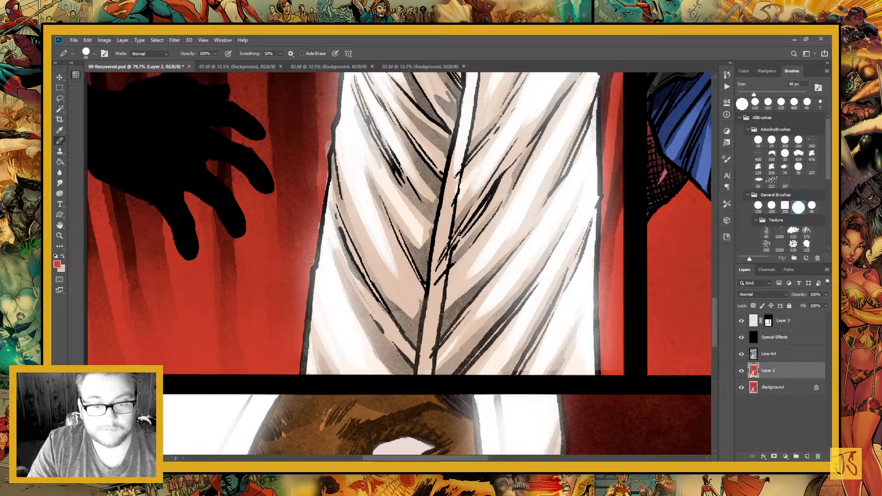
pyautogui.moveTo(323, 185); pyautogui.dragTo(326, 138)
pyautogui.moveTo(316, 185); pyautogui.dragTo(307, 321)
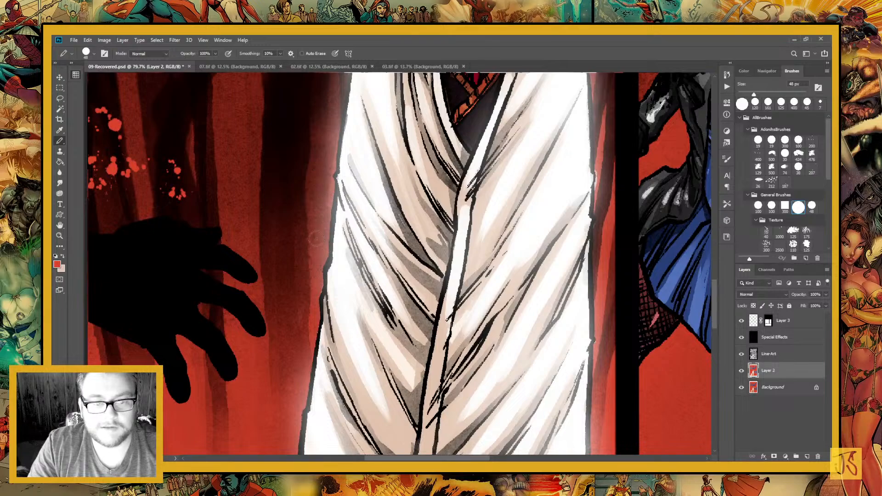
# Touch up the stray white along both sides of the standing woman's cloak on Layer 2 with the red 48 px pencil
pyautogui.scroll(10, 310, 254)
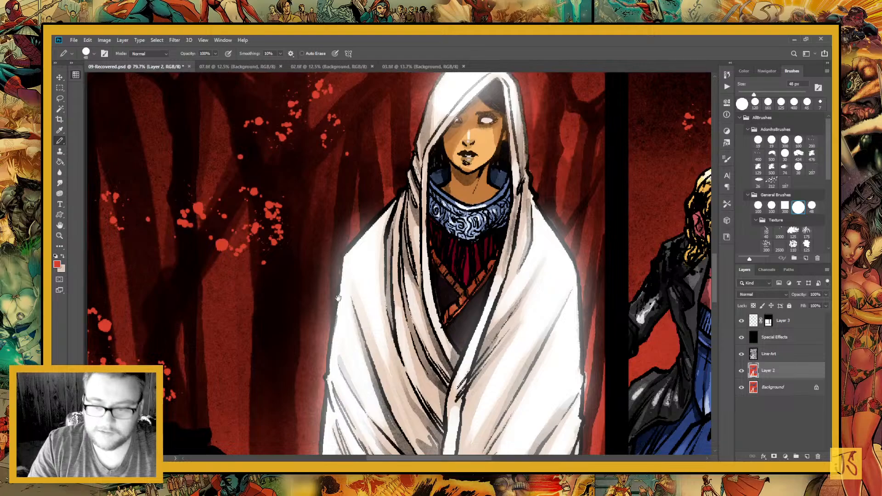
pyautogui.moveTo(404, 265); pyautogui.dragTo(307, 263)
pyautogui.moveTo(334, 189); pyautogui.dragTo(316, 312)
pyautogui.moveTo(394, 281); pyautogui.dragTo(349, 239)
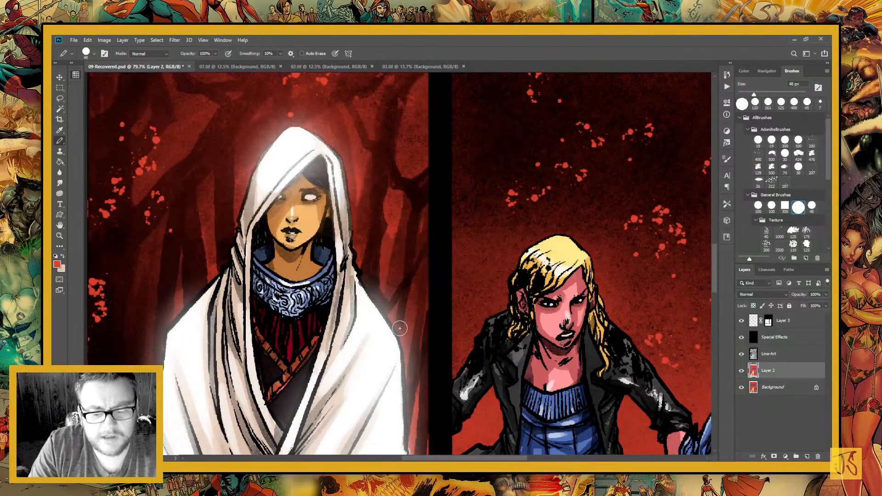
pyautogui.moveTo(403, 330); pyautogui.dragTo(345, 150)
pyautogui.moveTo(359, 281); pyautogui.dragTo(342, 181)
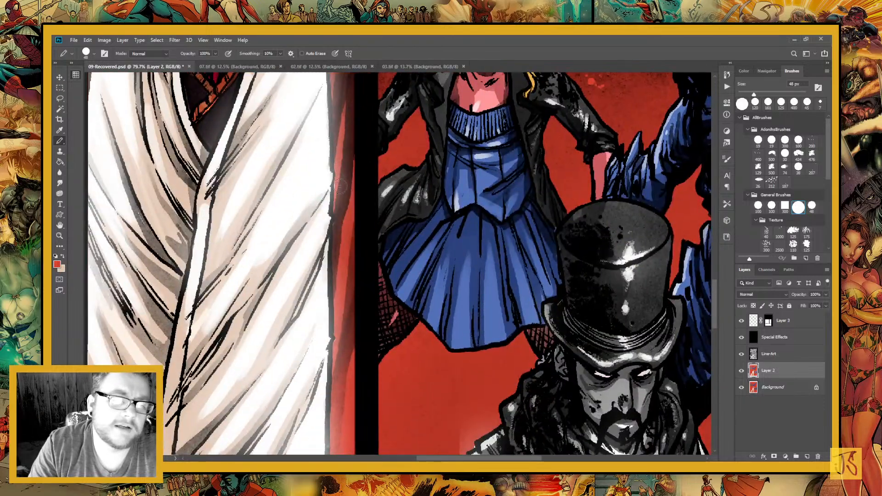
pyautogui.moveTo(347, 294); pyautogui.dragTo(331, 193)
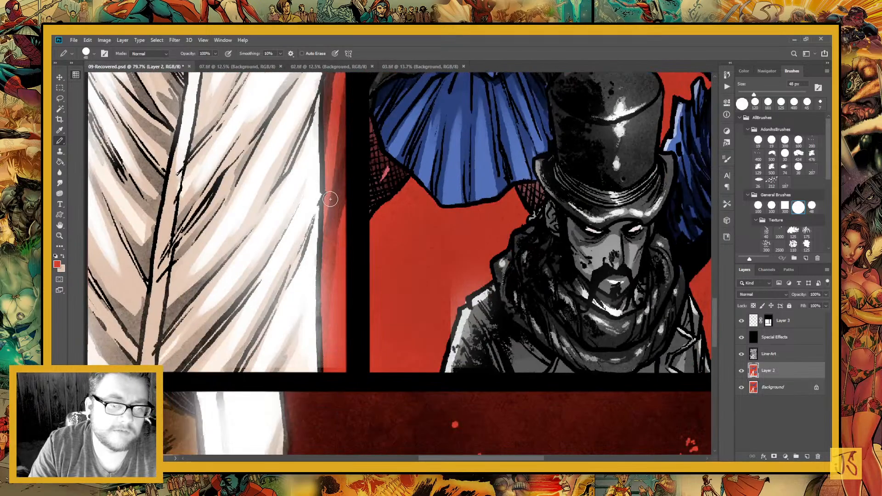
# Undo the red stroke over the top-hat man's shoulder and paint black on Layer 3's mask to hide the glow spilling there
pyautogui.moveTo(412, 264); pyautogui.dragTo(335, 170)
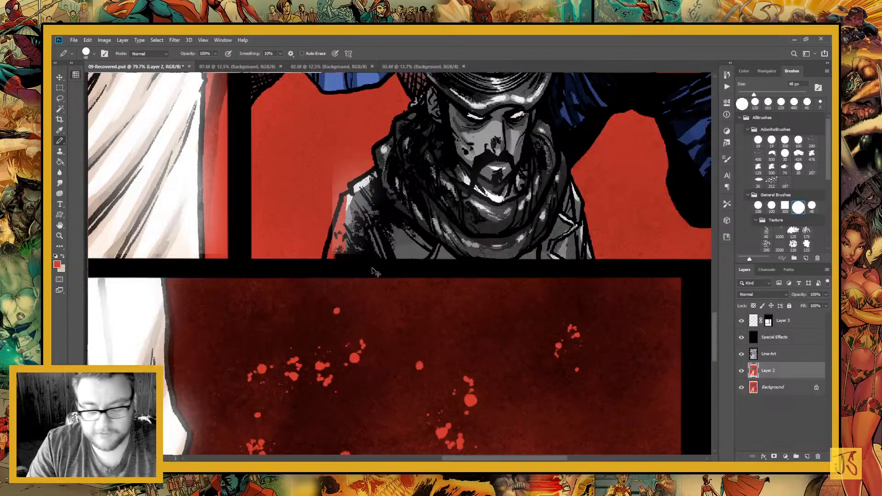
pyautogui.hotkey('ctrl', 'z')
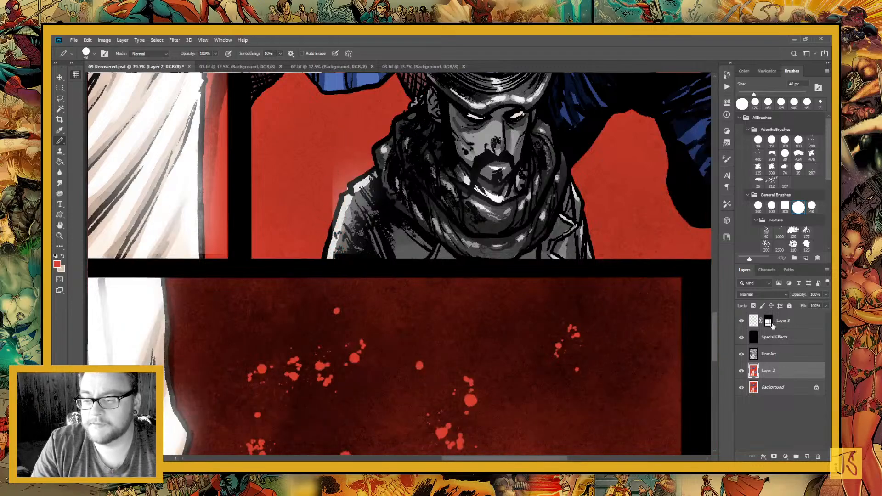
pyautogui.click(768, 323)
pyautogui.moveTo(331, 152)
pyautogui.mouseDown()
pyautogui.moveTo(338, 216)
pyautogui.moveTo(329, 257)
pyautogui.moveTo(374, 124)
pyautogui.moveTo(373, 173)
pyautogui.moveTo(411, 229)
pyautogui.mouseUp()
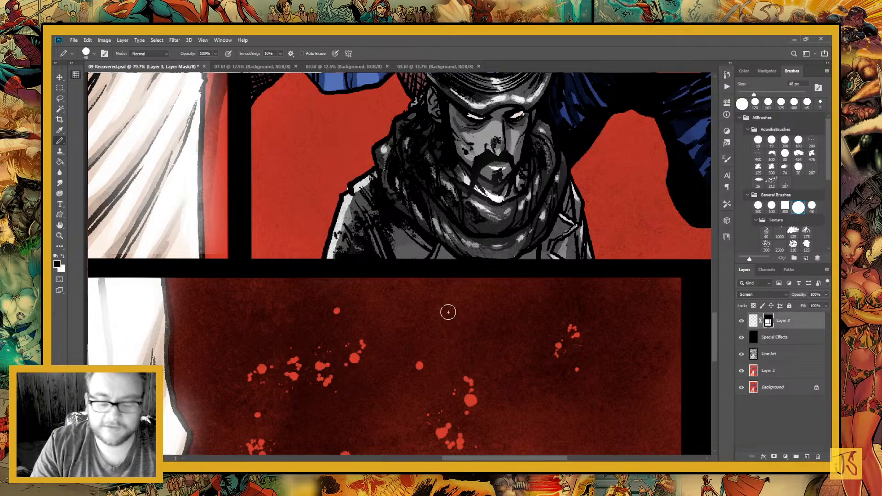
# Marquee-select the group panel beside the cloaked woman, fill that area of Layer 3's mask with black, and deselect
pyautogui.scroll(-5, 448, 312)
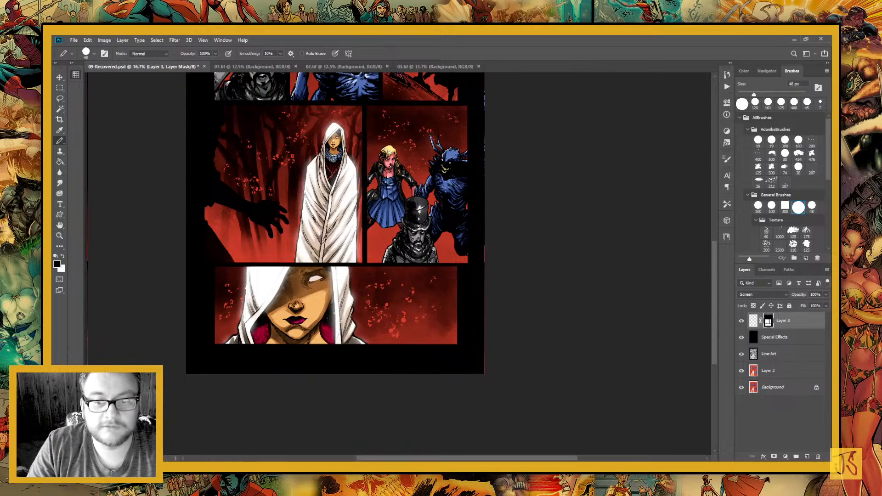
pyautogui.moveTo(404, 252); pyautogui.dragTo(451, 381)
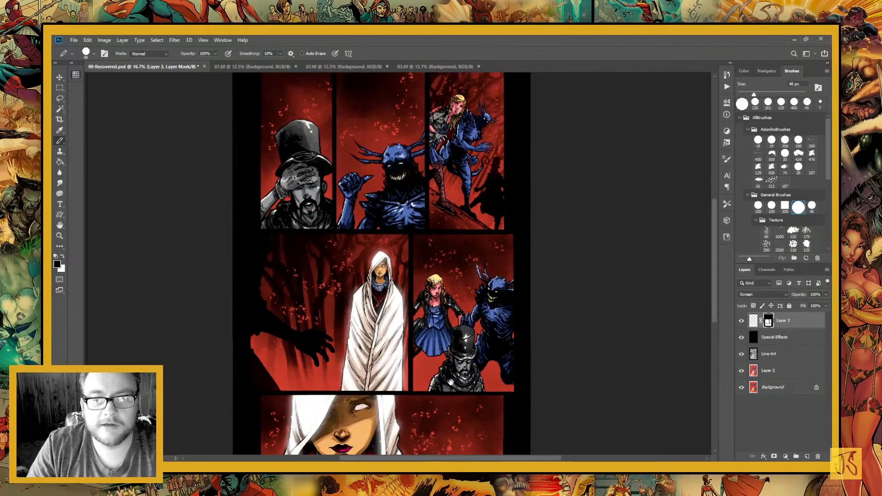
pyautogui.moveTo(417, 354); pyautogui.dragTo(429, 377)
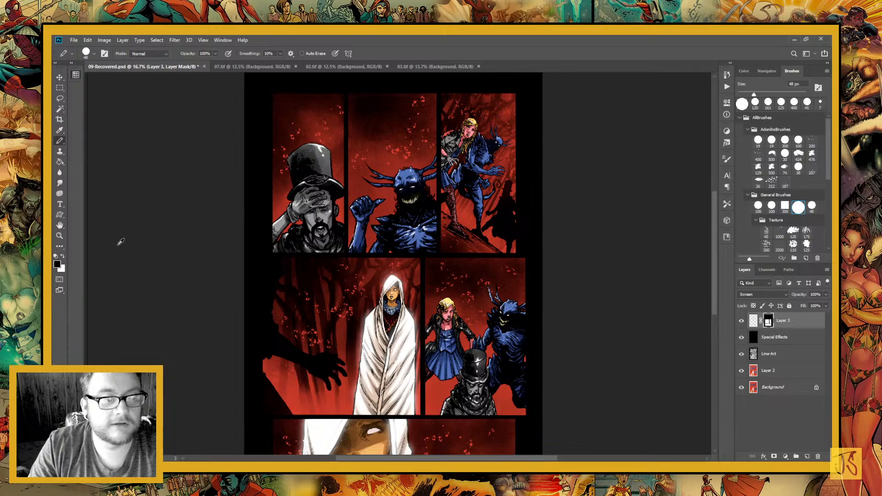
pyautogui.press('m')
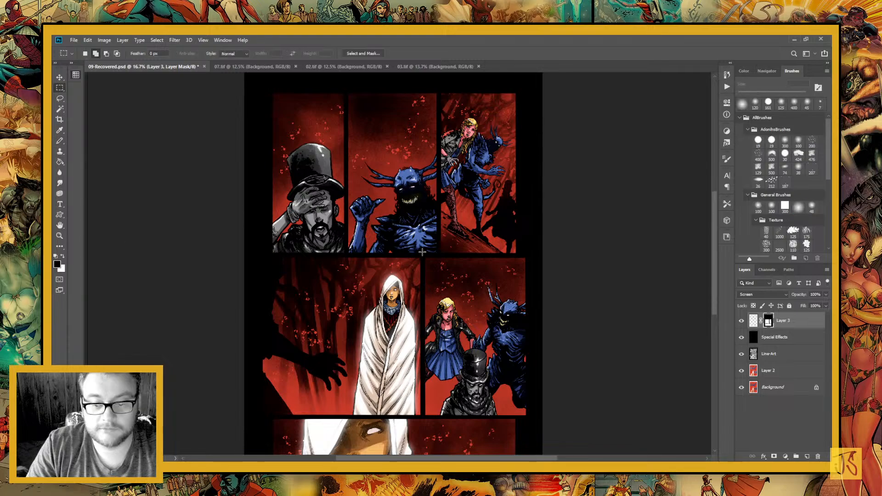
pyautogui.moveTo(422, 252); pyautogui.dragTo(542, 412)
pyautogui.press('g')
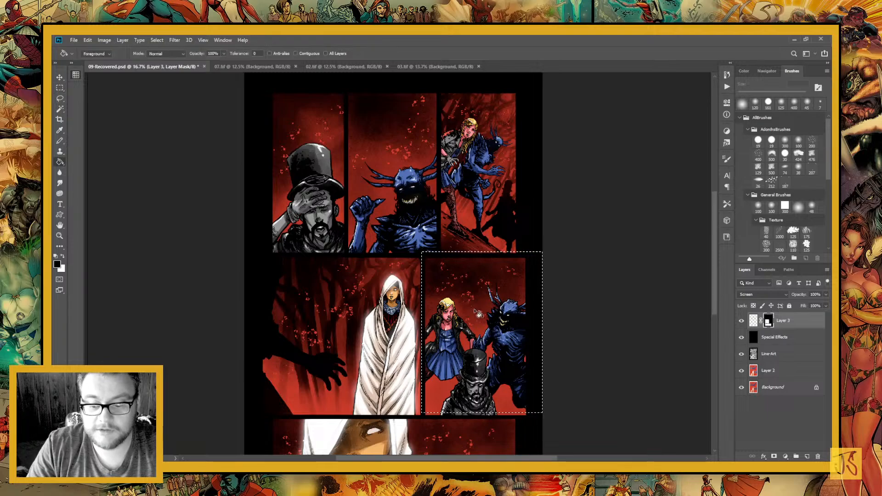
pyautogui.hotkey('ctrl', 'd')
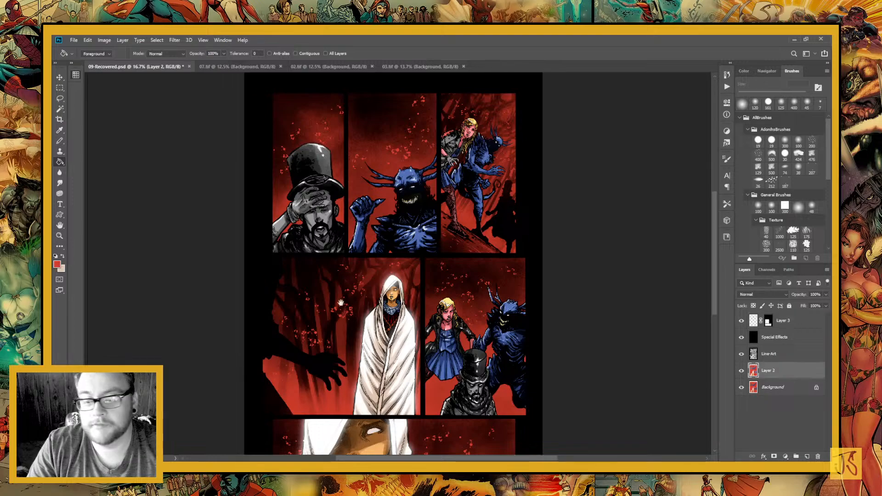
# Select the flat background areas of all panels from the Background layer with the Magic Wand at tolerance 10
pyautogui.moveTo(338, 300); pyautogui.dragTo(351, 119)
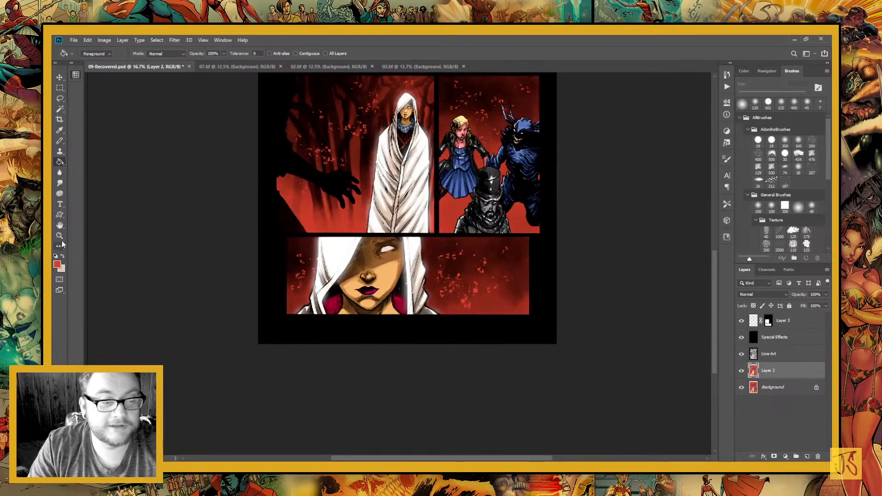
pyautogui.click(776, 388)
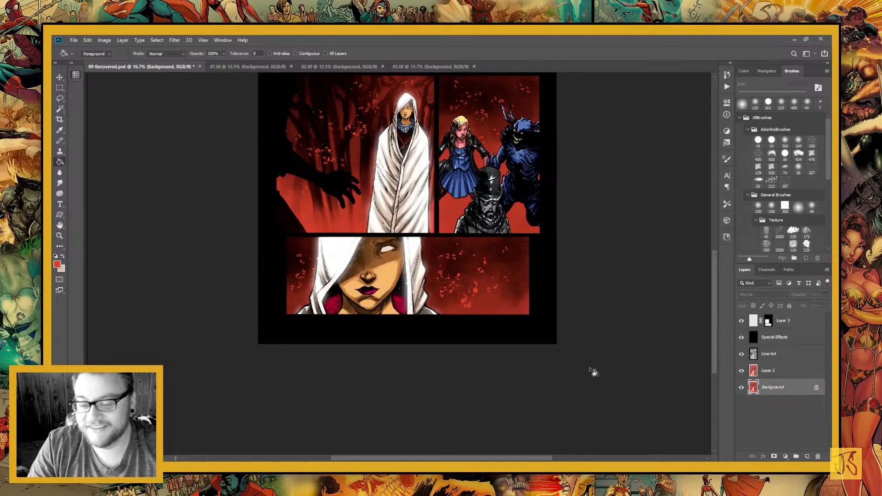
pyautogui.press('w')
pyautogui.click(448, 294)
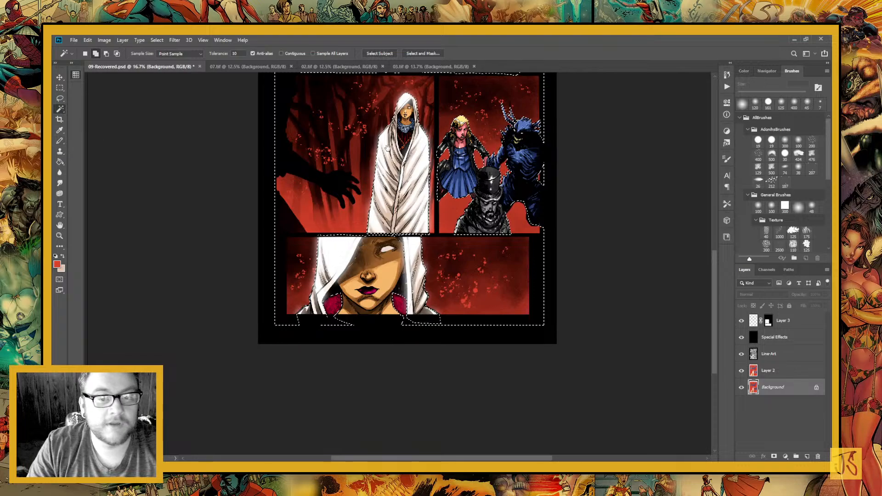
pyautogui.moveTo(386, 190); pyautogui.dragTo(328, 278)
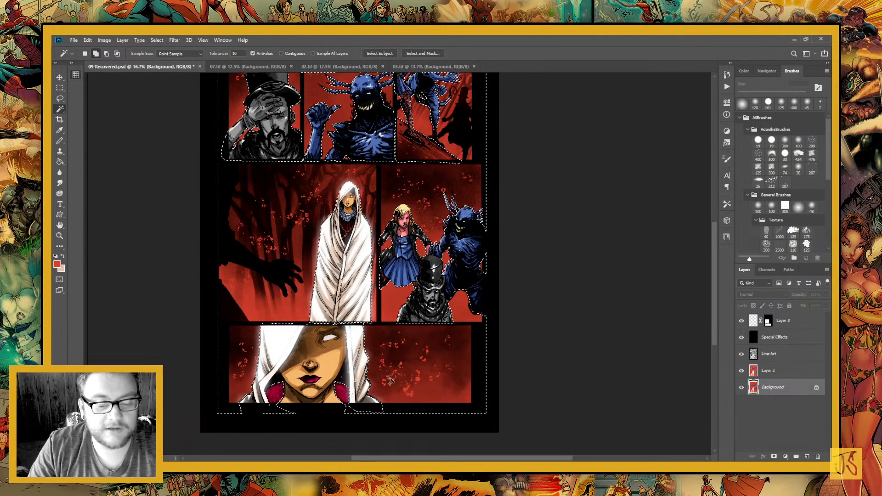
pyautogui.moveTo(299, 226); pyautogui.dragTo(330, 333)
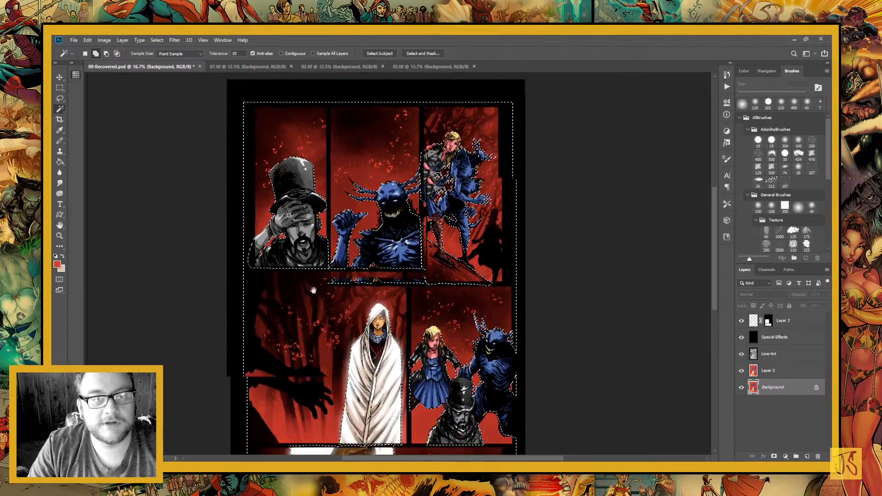
# Sample the background red from Layer 2 of 02.tif with the Eyedropper and return to 09-Recovered.psd
pyautogui.click(339, 67)
pyautogui.click(60, 130)
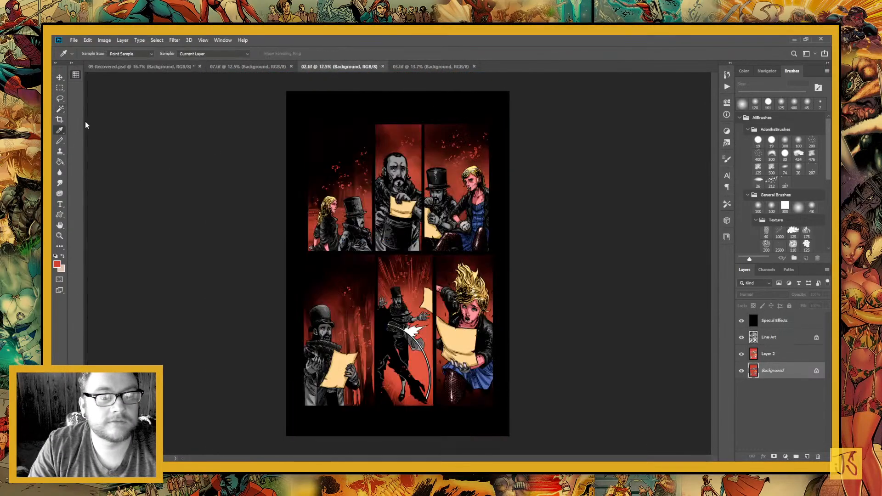
pyautogui.click(781, 358)
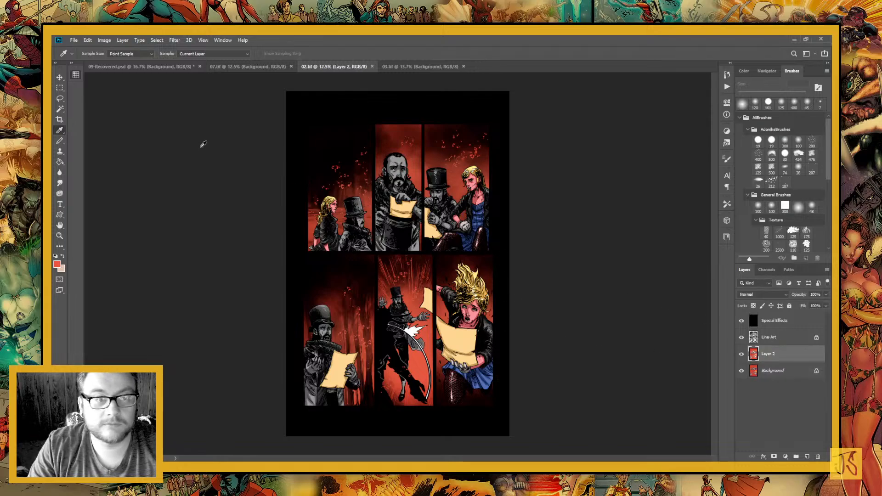
pyautogui.click(158, 67)
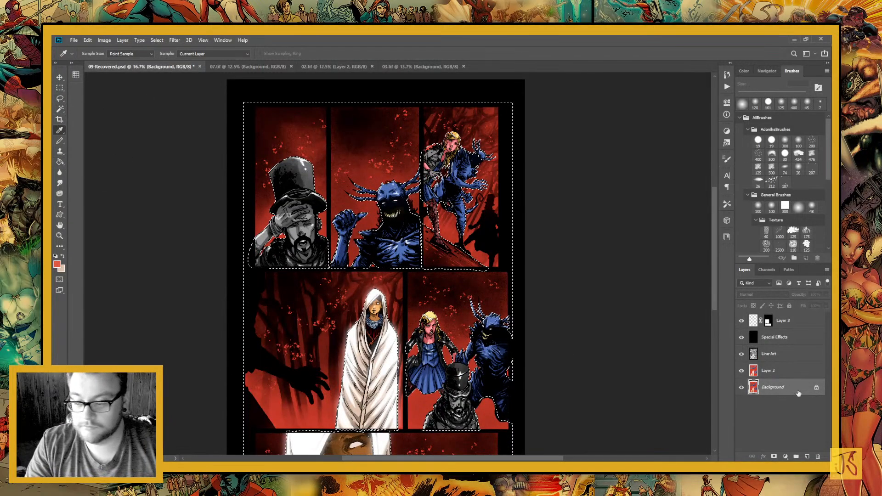
# Copy the selected background areas of Layer 2 onto a new layer and lock its transparent pixels
pyautogui.click(775, 375)
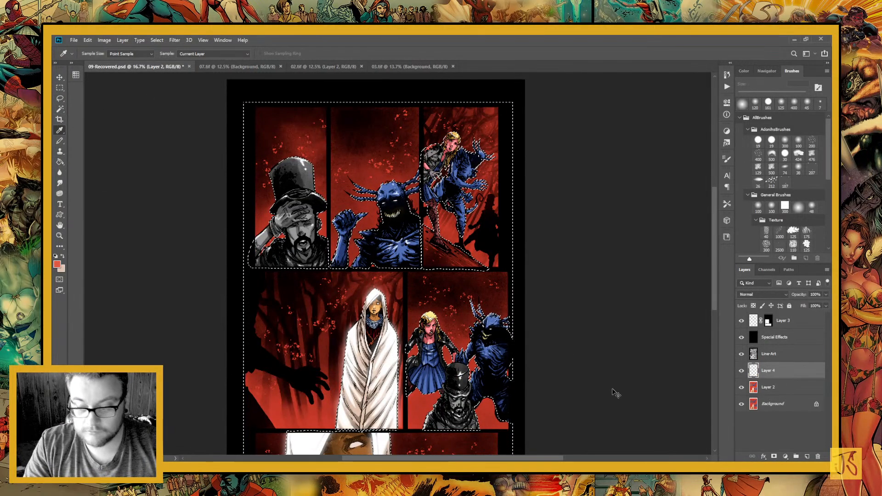
pyautogui.hotkey('ctrl', 'j')
# Marquee-select the top-hat man's panel on Layer 4 and set the radial Gradient tool's blend mode to Normal
pyautogui.press('m')
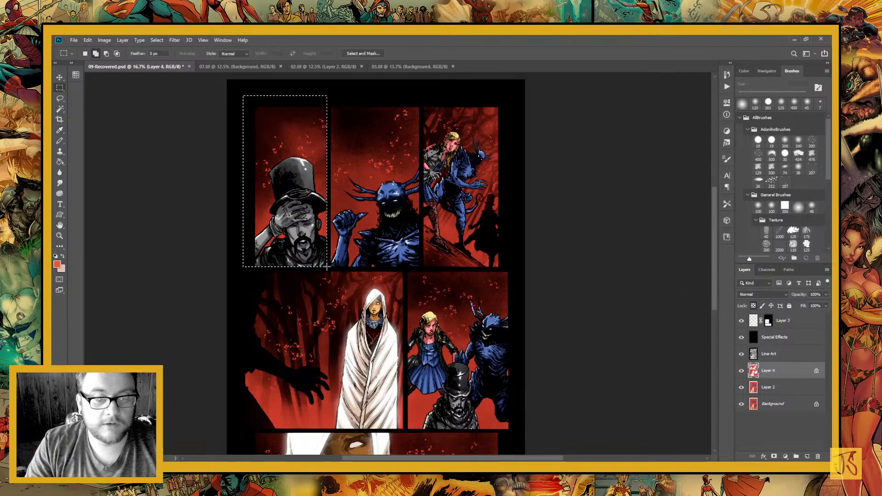
pyautogui.moveTo(326, 267); pyautogui.dragTo(328, 268)
pyautogui.press('g')
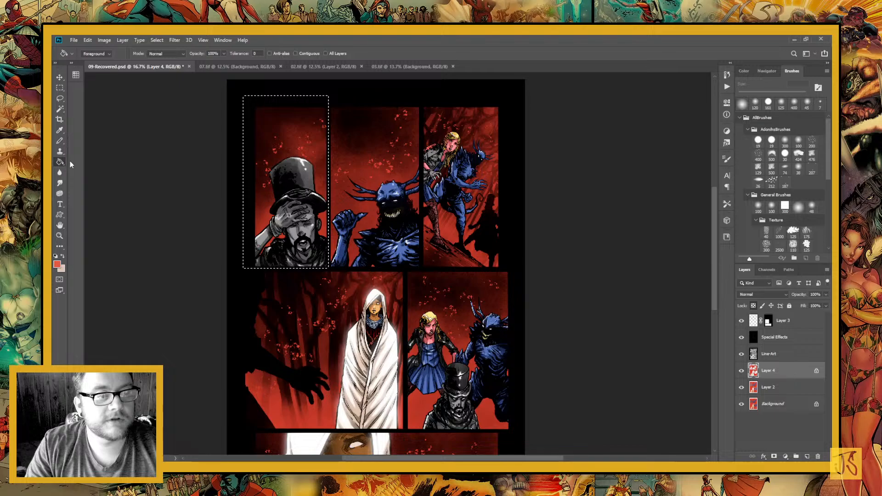
pyautogui.hotkey('shift', 'g')
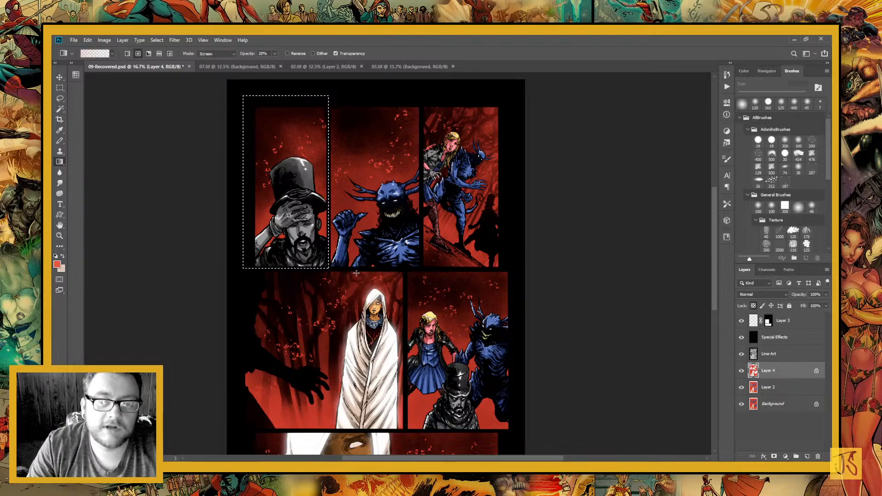
pyautogui.click(226, 54)
pyautogui.click(203, 63)
# Build up a light red radial glow behind the top-hat man with several gradients, and deselect the panel
pyautogui.moveTo(305, 276); pyautogui.dragTo(354, 369)
pyautogui.moveTo(351, 337); pyautogui.dragTo(316, 198)
pyautogui.moveTo(354, 332); pyautogui.dragTo(321, 199)
pyautogui.moveTo(344, 317); pyautogui.dragTo(324, 245)
pyautogui.moveTo(343, 320); pyautogui.dragTo(254, 181)
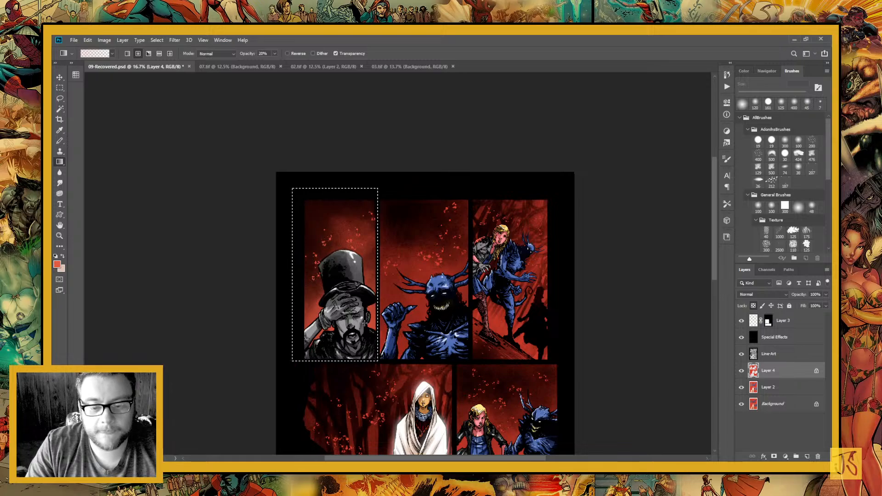
pyautogui.hotkey('ctrl', 'd')
# Marquee-select the blue horned creature's panel and add light red radial gradients behind the creature on Layer 4
pyautogui.press('m')
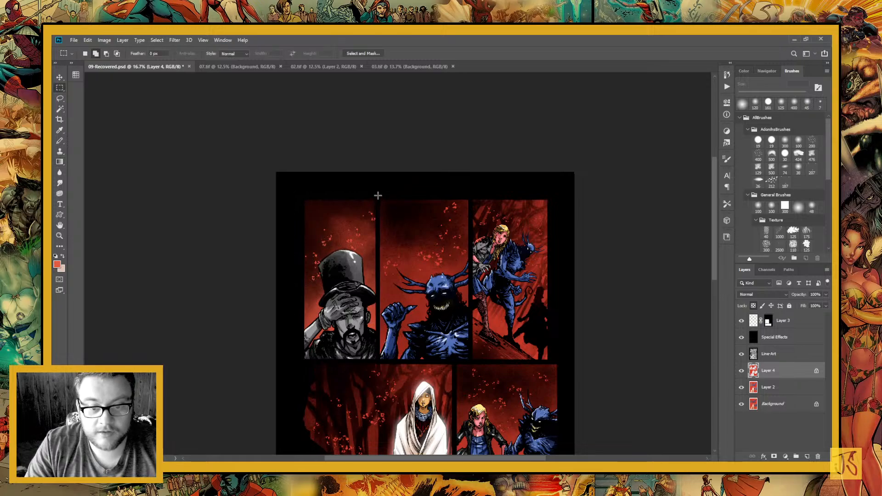
pyautogui.moveTo(377, 195); pyautogui.dragTo(343, 218)
pyautogui.press('g')
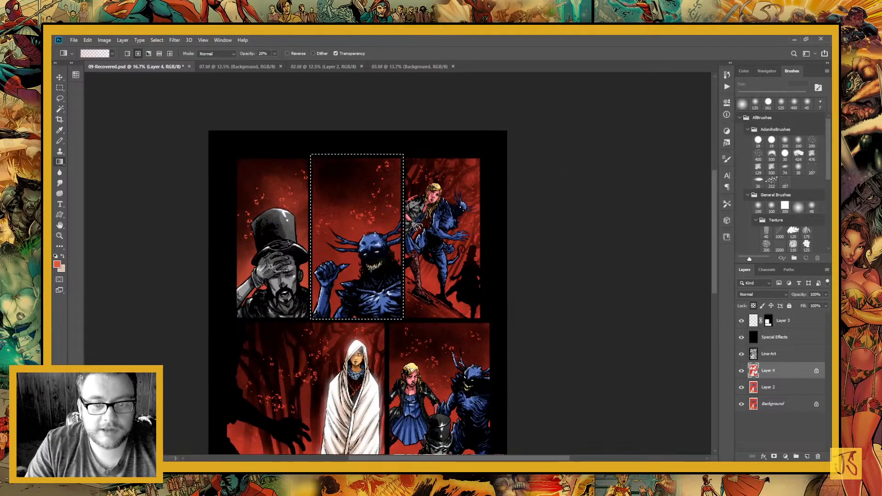
pyautogui.moveTo(371, 275); pyautogui.dragTo(324, 198)
pyautogui.moveTo(375, 285); pyautogui.dragTo(306, 159)
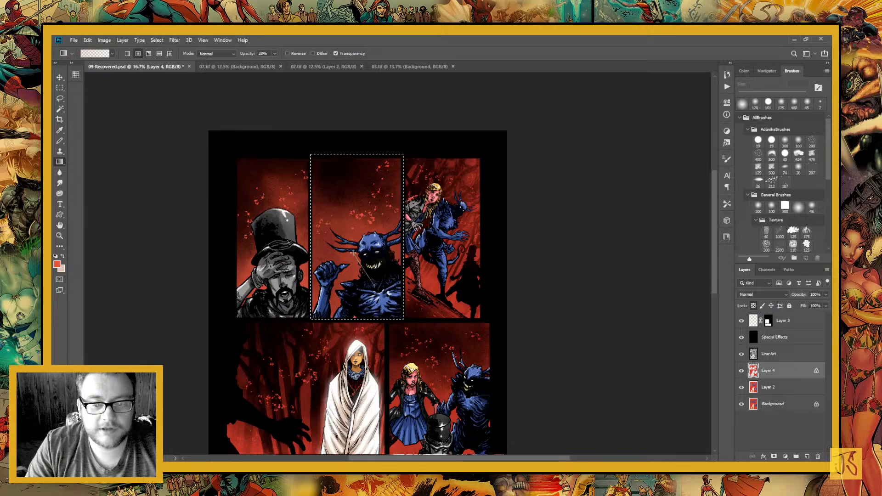
# Marquee-select the panel of the blonde woman and creature on the slope, brighten its background with the radial gradient, and deselect
pyautogui.hscroll(5, 358, 275)
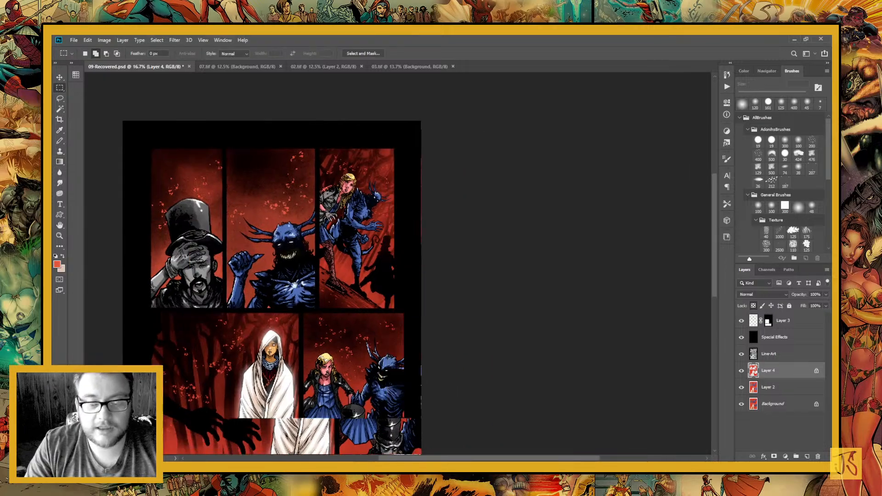
pyautogui.moveTo(307, 143); pyautogui.dragTo(401, 307)
pyautogui.press('g')
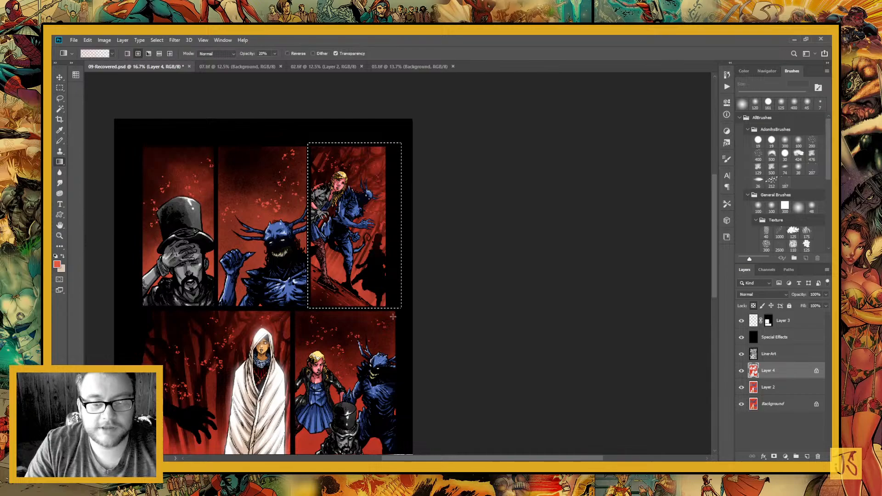
pyautogui.hotkey('ctrl', 'd')
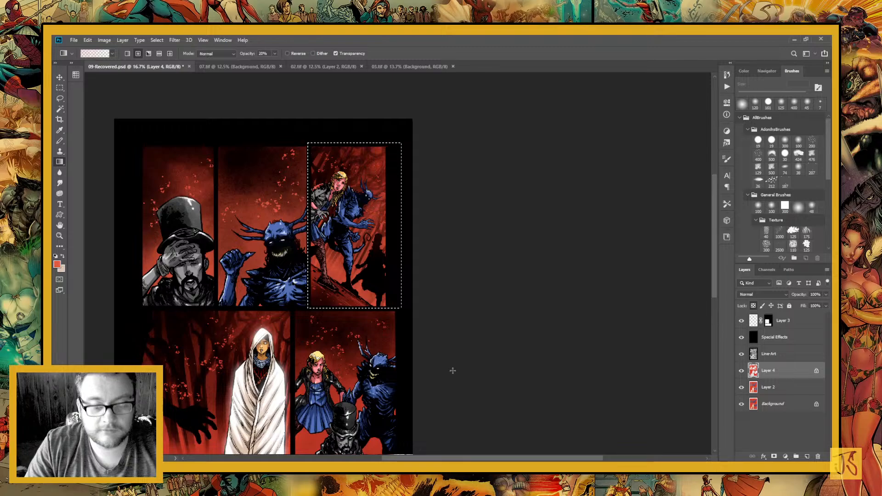
# Marquee-select the forest panel with the cloaked woman and add light red radial gradients to its background on Layer 4
pyautogui.press('m')
pyautogui.moveTo(311, 349); pyautogui.dragTo(448, 214)
pyautogui.moveTo(429, 175); pyautogui.dragTo(259, 337)
pyautogui.press('g')
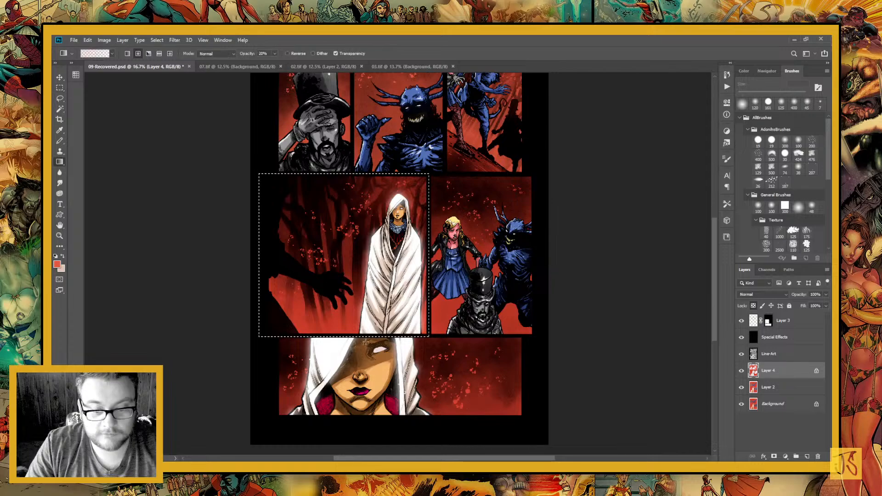
pyautogui.moveTo(312, 356); pyautogui.dragTo(256, 265)
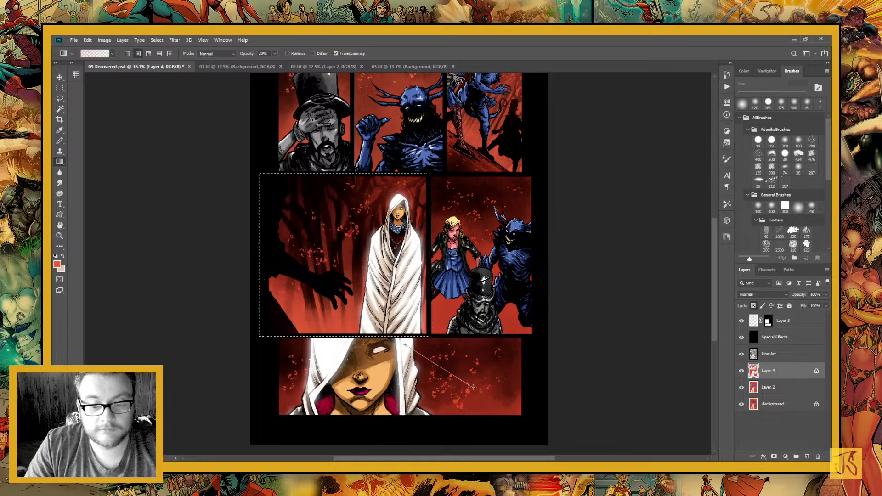
pyautogui.moveTo(293, 314); pyautogui.dragTo(368, 382)
pyautogui.moveTo(280, 311); pyautogui.dragTo(341, 358)
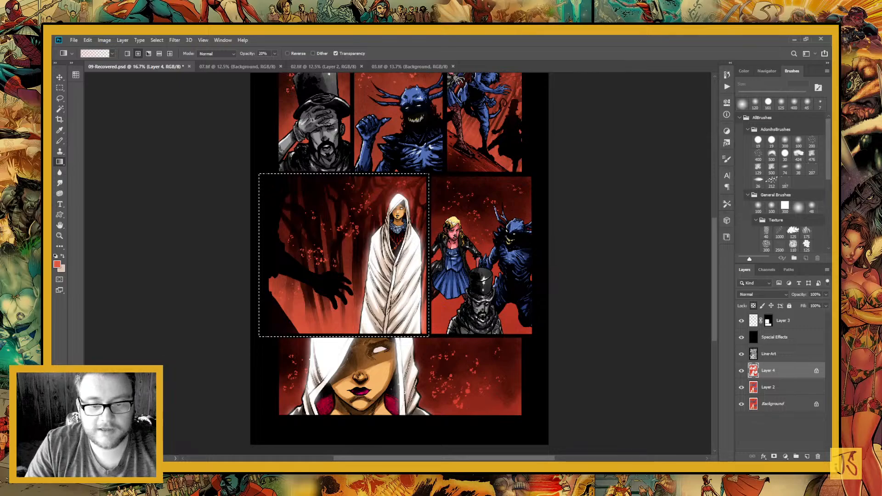
# Marquee-select the panel with the blonde woman, horned creature and top-hat man, add light red radial gradients on Layer 4, and deselect
pyautogui.hotkey('ctrl', 'd')
pyautogui.press('m')
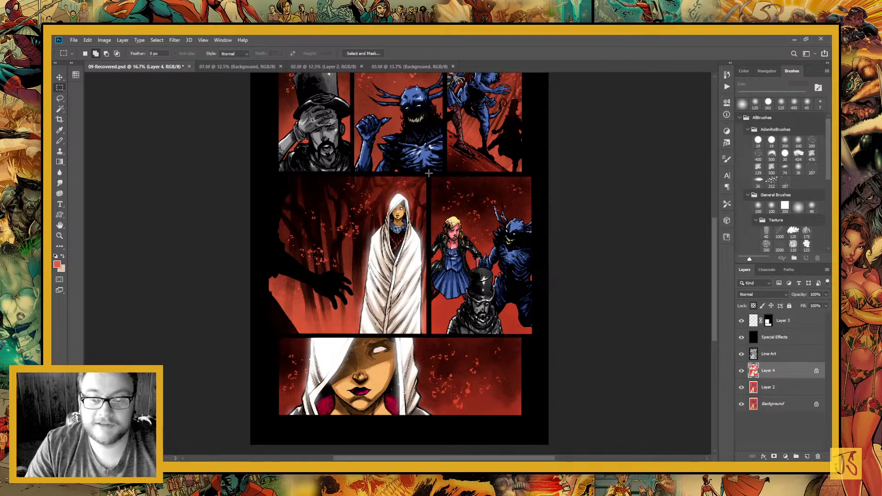
pyautogui.moveTo(428, 174); pyautogui.dragTo(538, 334)
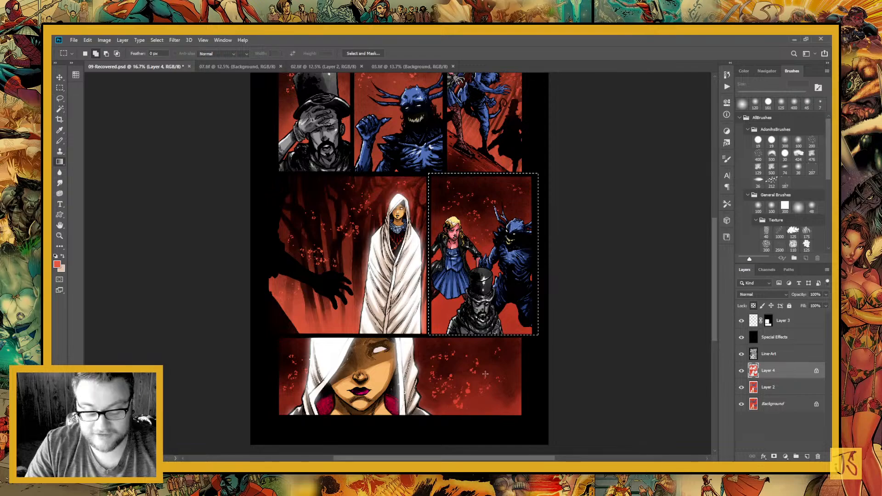
pyautogui.press('g')
pyautogui.moveTo(485, 373); pyautogui.dragTo(394, 360)
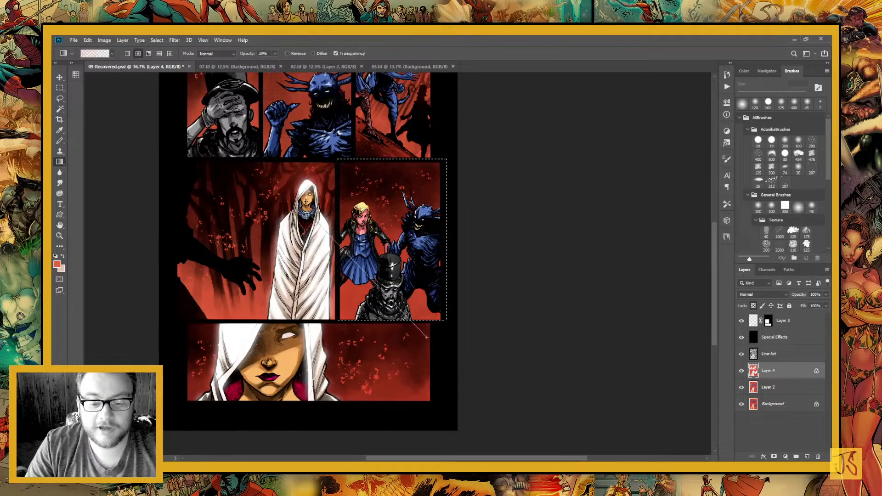
pyautogui.moveTo(361, 289); pyautogui.dragTo(482, 395)
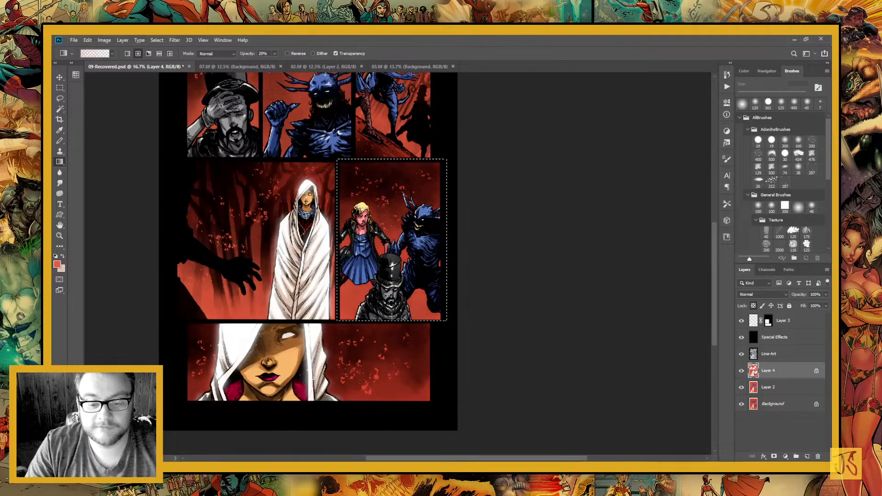
pyautogui.moveTo(393, 297); pyautogui.dragTo(417, 420)
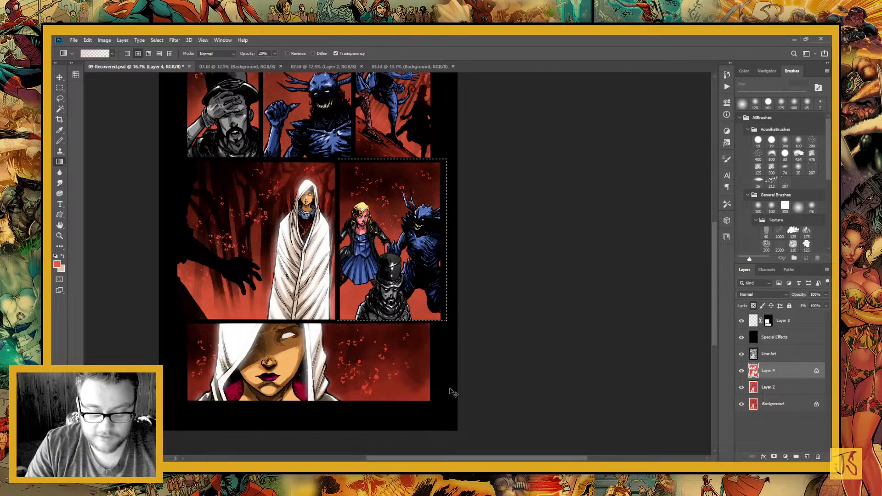
pyautogui.hotkey('ctrl', 'd')
# Marquee-select the cloaked woman's close-up panel, add light red radial gradients behind her on Layer 4, and deselect
pyautogui.press('m')
pyautogui.moveTo(182, 319); pyautogui.dragTo(449, 431)
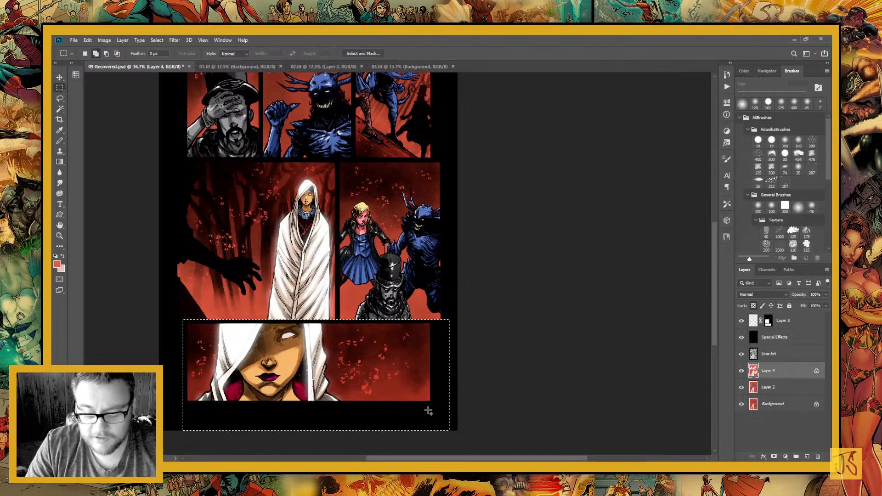
pyautogui.press('g')
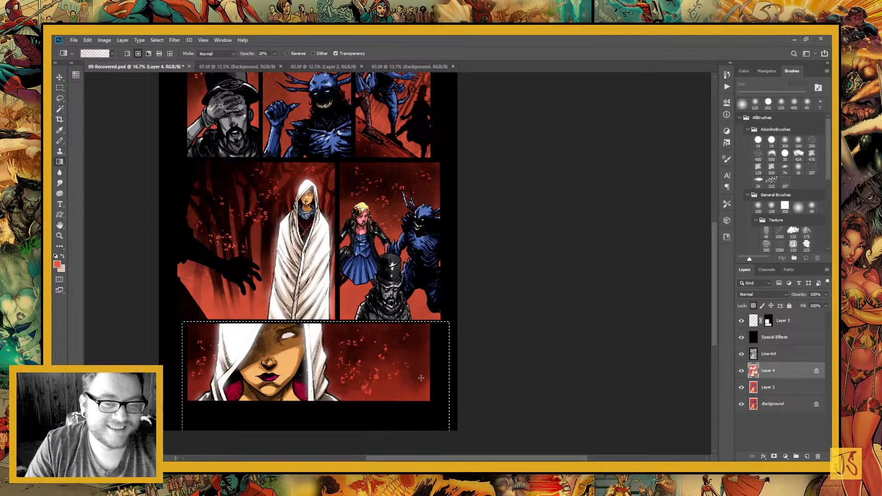
pyautogui.scroll(-1, 259, 400)
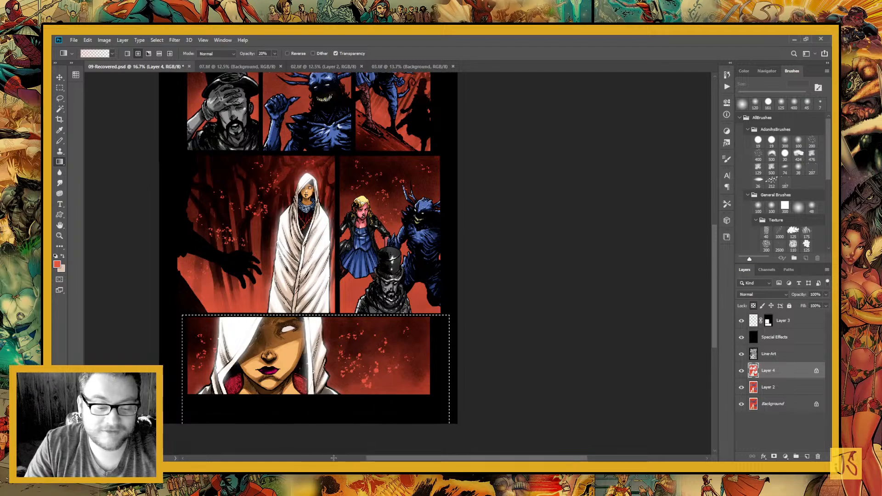
pyautogui.scroll(-1, 208, 391)
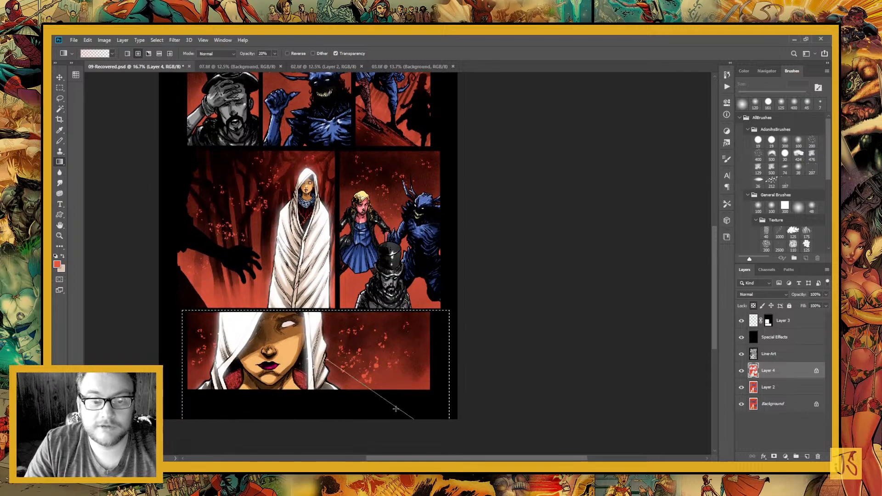
pyautogui.scroll(-1, 371, 421)
pyautogui.hotkey('ctrl', 'd')
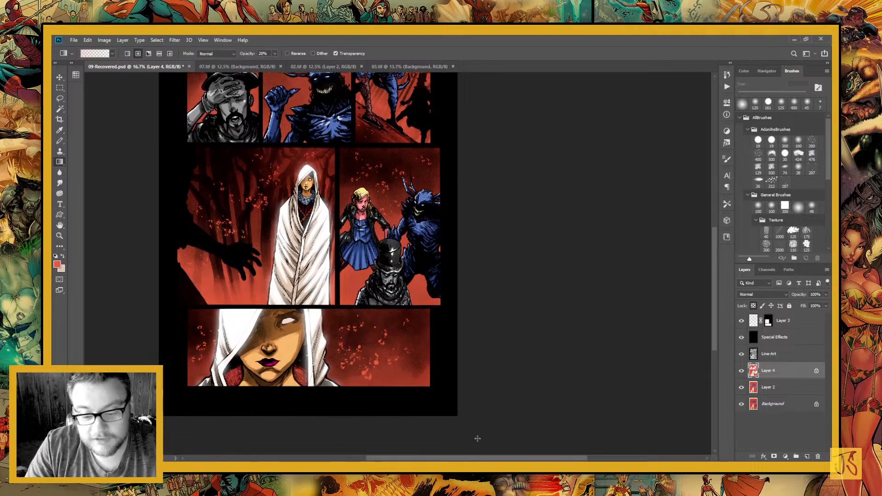
# Select the woman's skin by colour from the Background layer and copy that area of Layer 2 to a new layer
pyautogui.moveTo(273, 167); pyautogui.dragTo(312, 349)
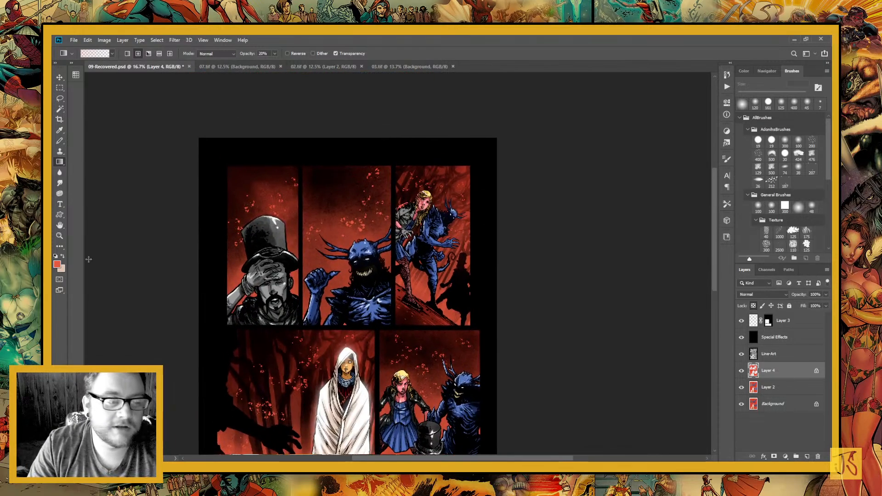
pyautogui.click(61, 237)
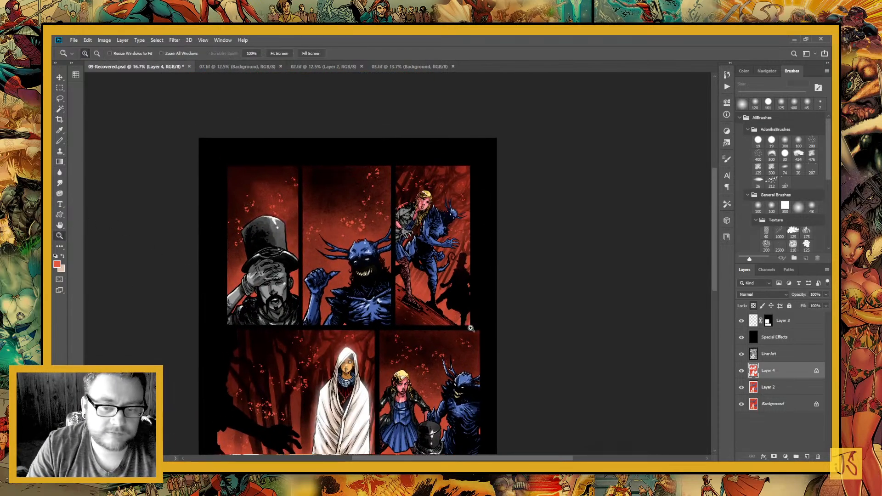
pyautogui.moveTo(427, 367); pyautogui.dragTo(423, 221)
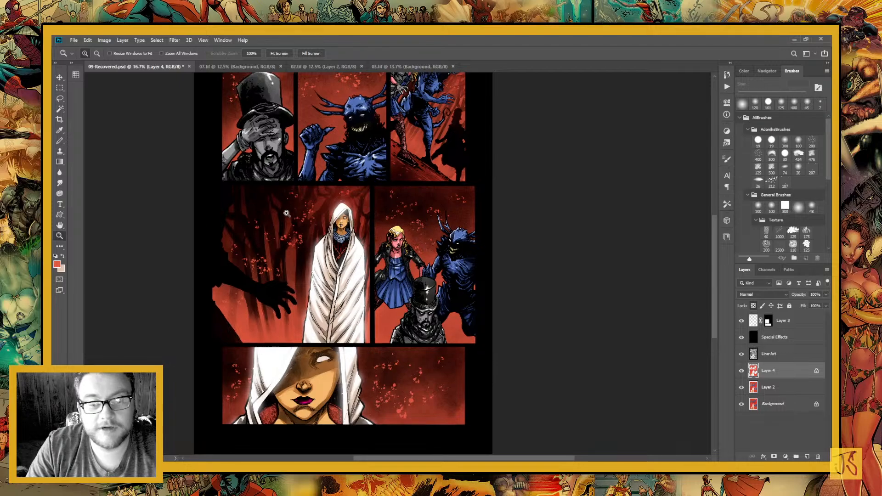
pyautogui.moveTo(423, 220); pyautogui.dragTo(416, 194)
pyautogui.moveTo(329, 242); pyautogui.dragTo(317, 217)
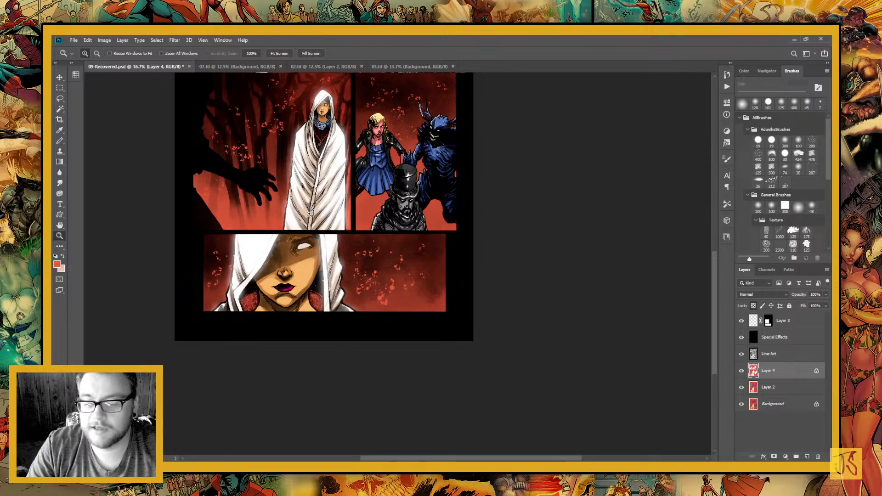
pyautogui.click(778, 388)
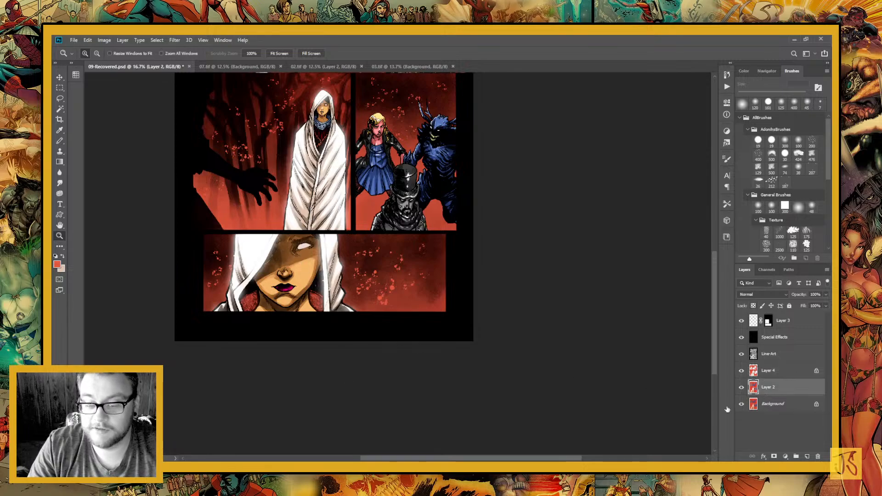
pyautogui.click(780, 405)
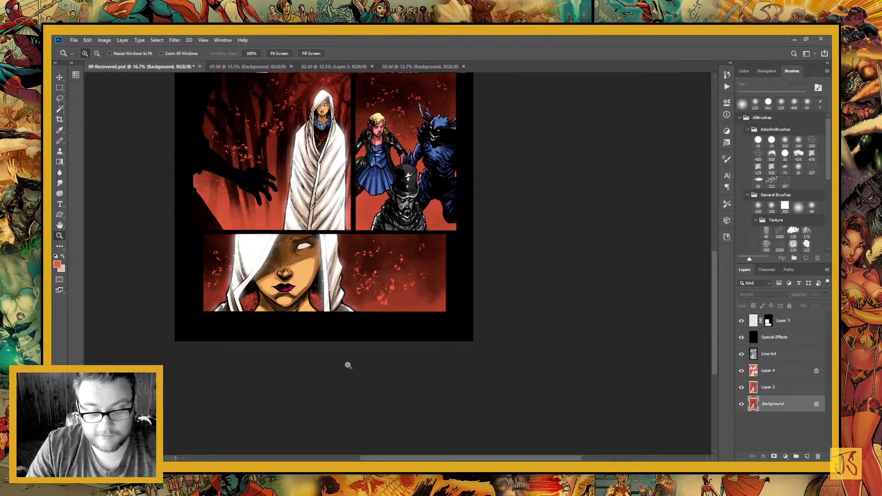
pyautogui.press('w')
pyautogui.click(296, 275)
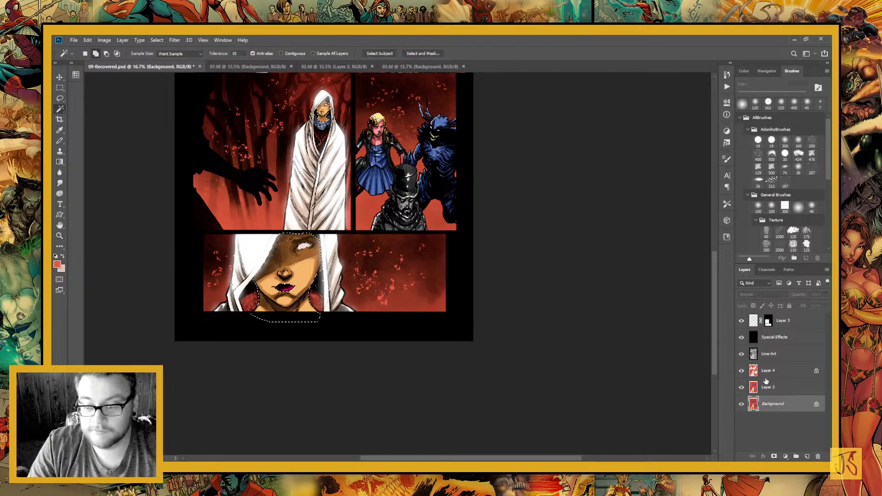
pyautogui.click(767, 387)
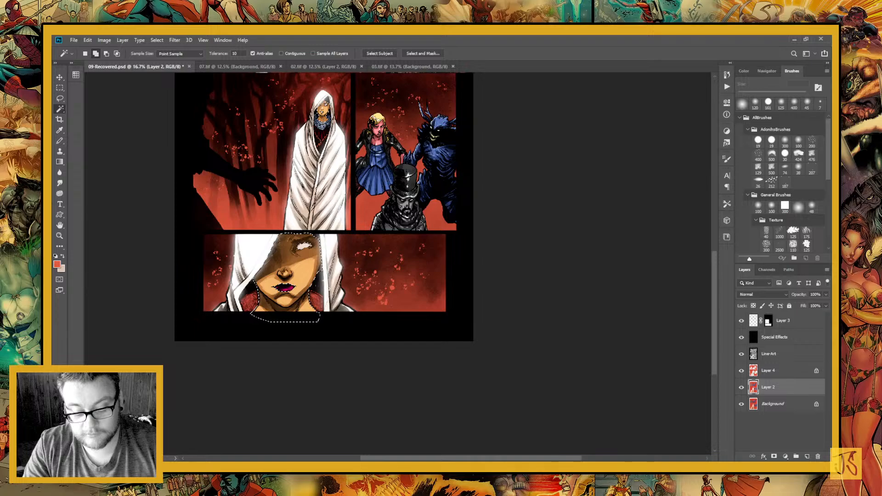
pyautogui.hotkey('ctrl', 'j')
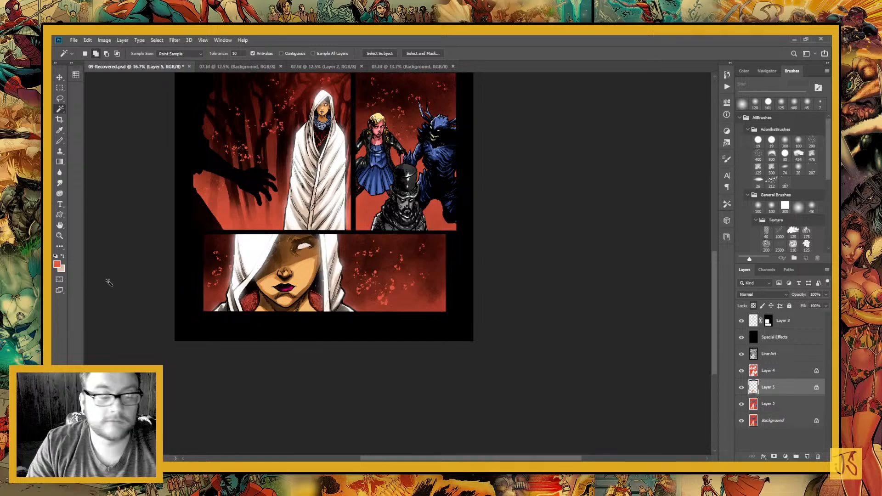
# Sample the light skin tone and paint Color Dodge highlights on the close-up face's nose tip, beside the nose and on the chin
pyautogui.press('z')
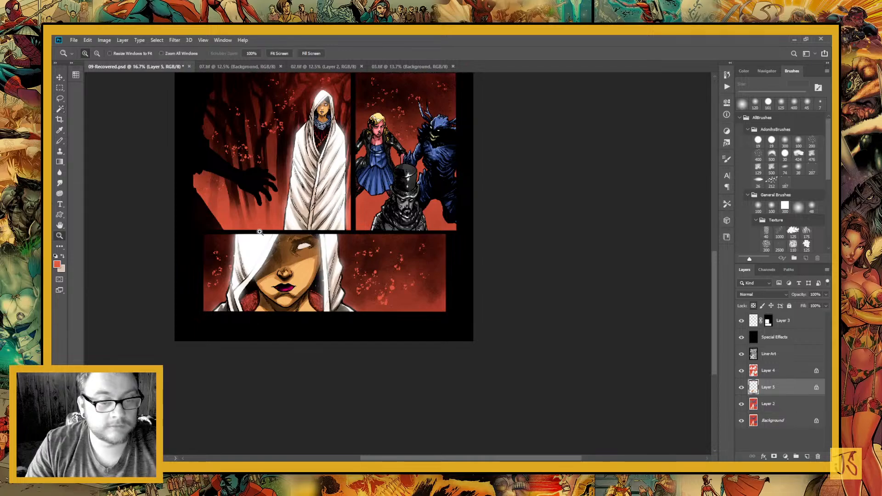
pyautogui.moveTo(260, 232); pyautogui.dragTo(347, 330)
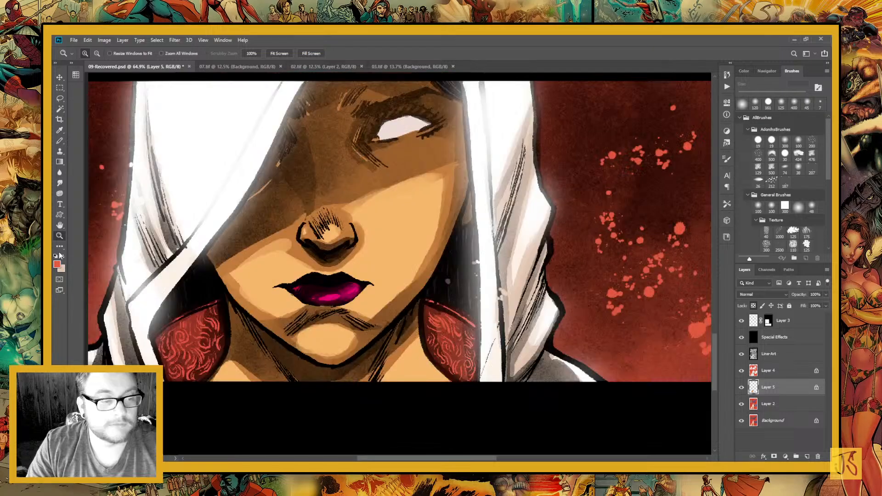
pyautogui.press('i')
pyautogui.click(153, 266)
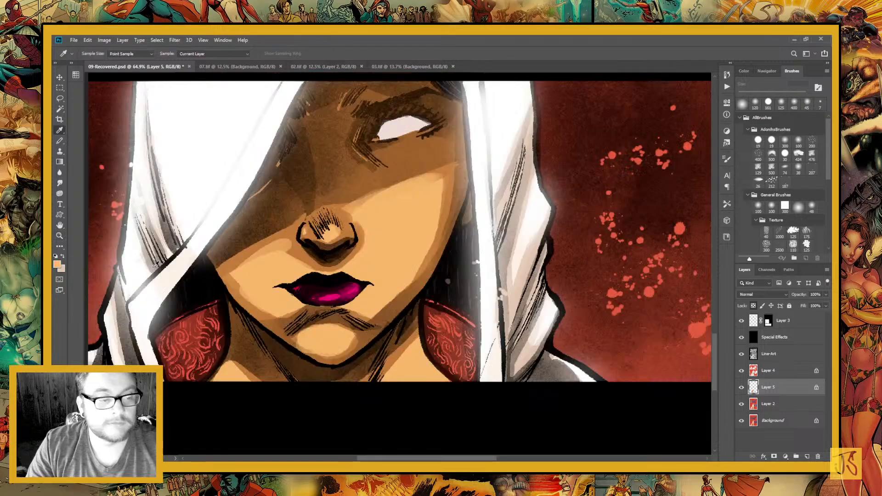
pyautogui.press('b')
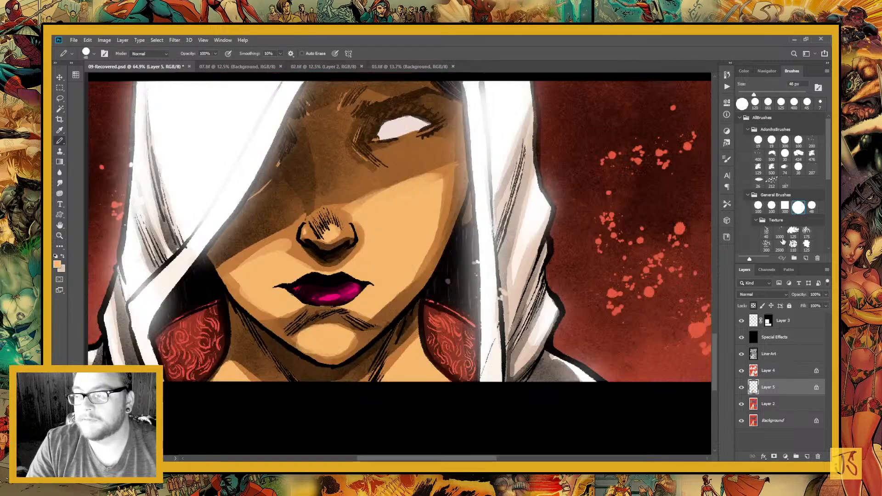
pyautogui.click(811, 207)
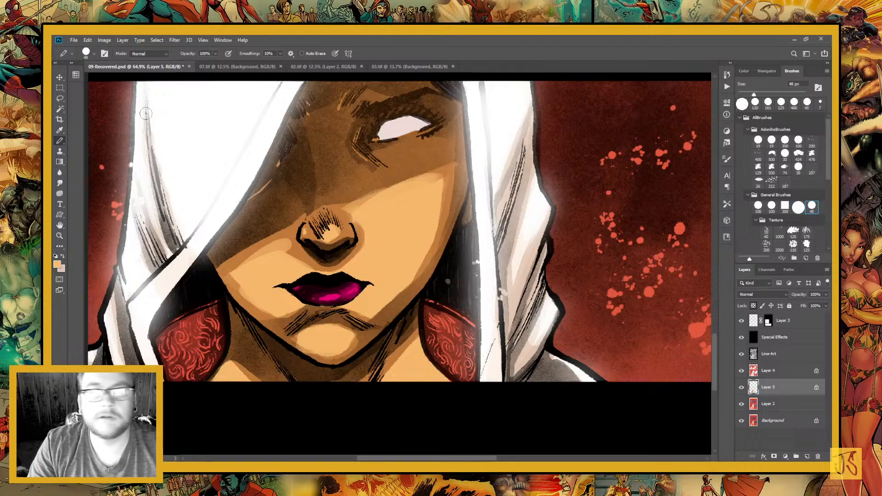
pyautogui.hotkey('alt', 'shift', 'd')
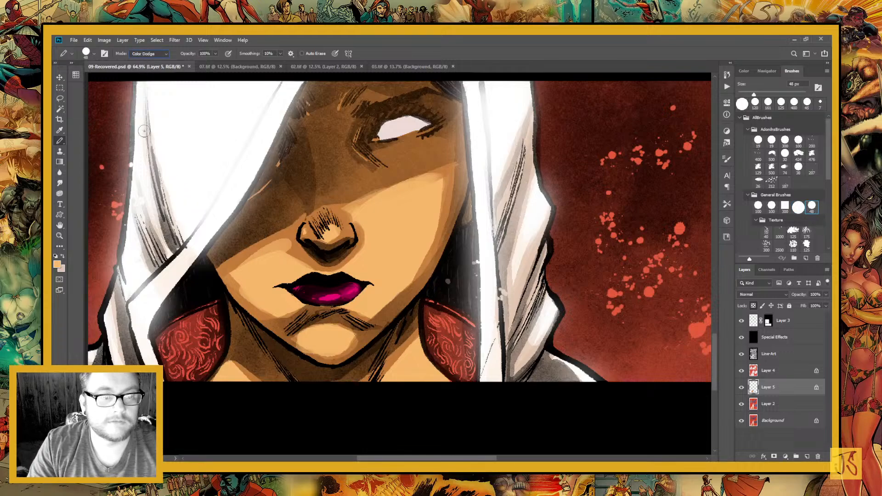
pyautogui.click(328, 234)
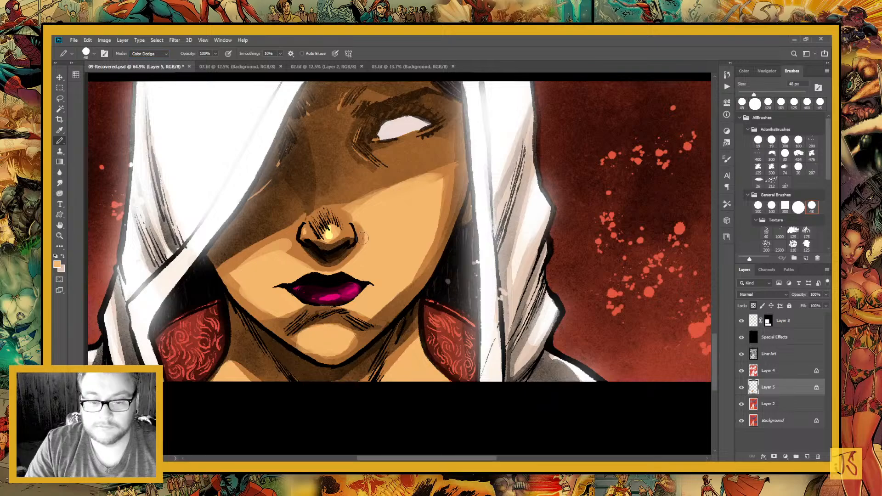
pyautogui.moveTo(363, 238); pyautogui.dragTo(343, 271)
pyautogui.moveTo(330, 332); pyautogui.dragTo(366, 337)
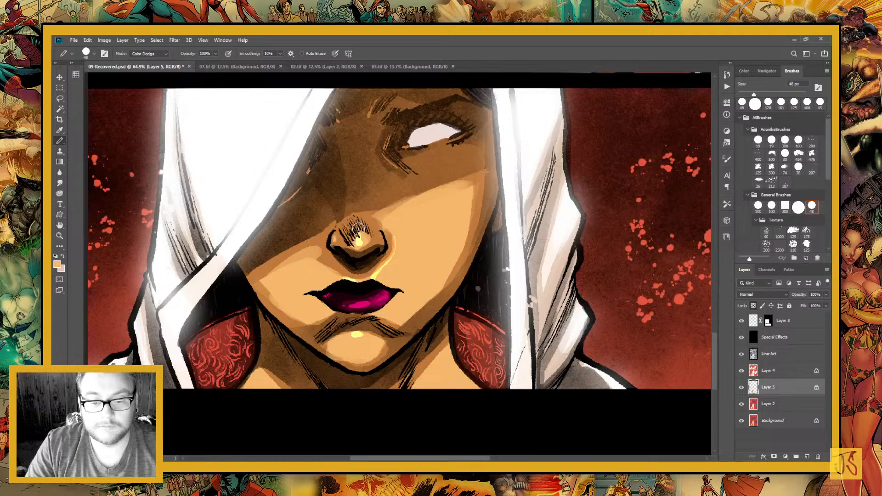
# Brighten the highlights on the nose tip, above the upper lip and on the chin with more Color Dodge strokes
pyautogui.moveTo(358, 229); pyautogui.dragTo(359, 245)
pyautogui.moveTo(375, 277)
pyautogui.mouseDown()
pyautogui.moveTo(393, 256)
pyautogui.moveTo(376, 272)
pyautogui.mouseUp()
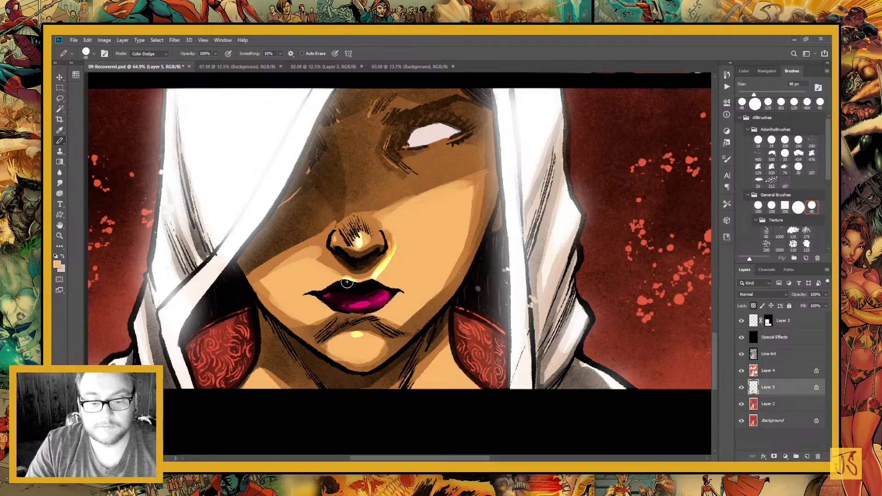
pyautogui.moveTo(358, 338); pyautogui.dragTo(368, 338)
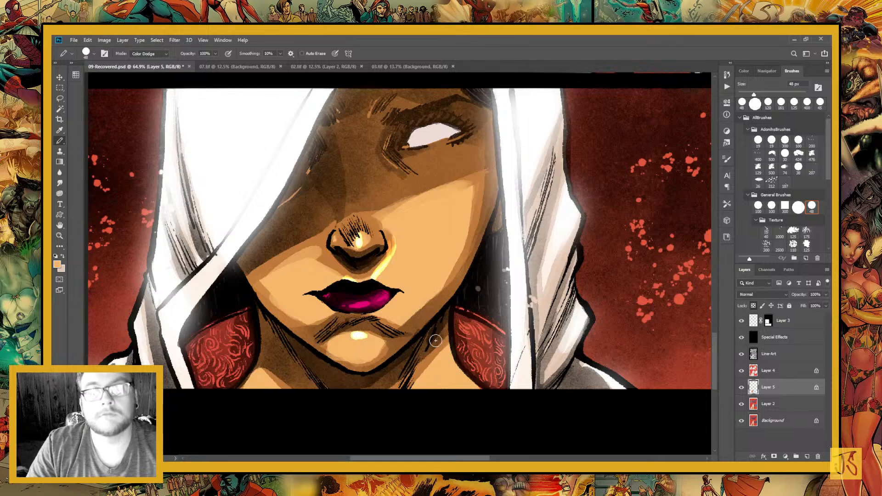
pyautogui.moveTo(403, 220); pyautogui.dragTo(368, 179)
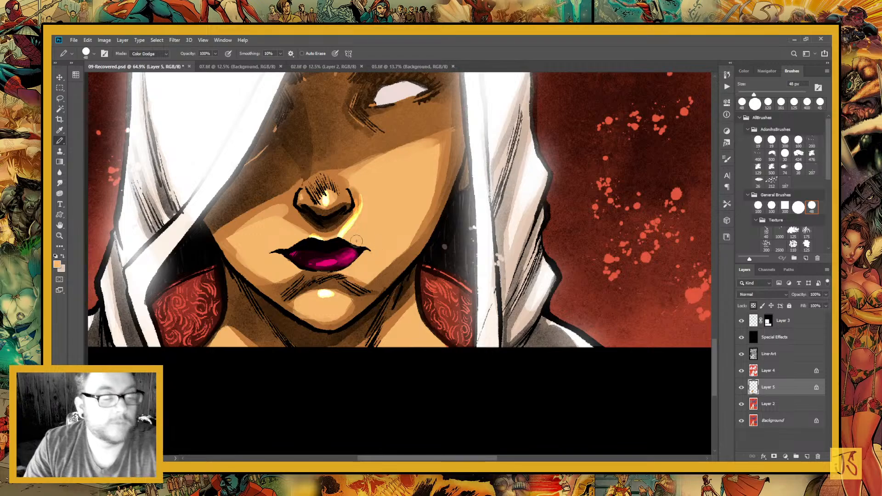
pyautogui.moveTo(370, 170)
pyautogui.mouseDown()
pyautogui.moveTo(370, 307)
pyautogui.moveTo(415, 302)
pyautogui.mouseUp()
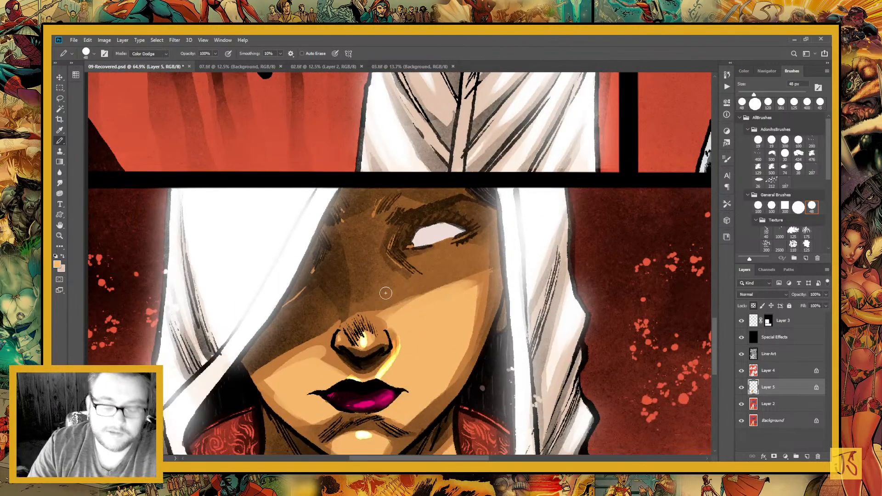
pyautogui.hotkey('ctrl', '-')
pyautogui.hotkey('ctrl', '-')
pyautogui.hotkey('ctrl', '-')
pyautogui.hotkey('ctrl', '+')
pyautogui.hotkey('ctrl', '+')
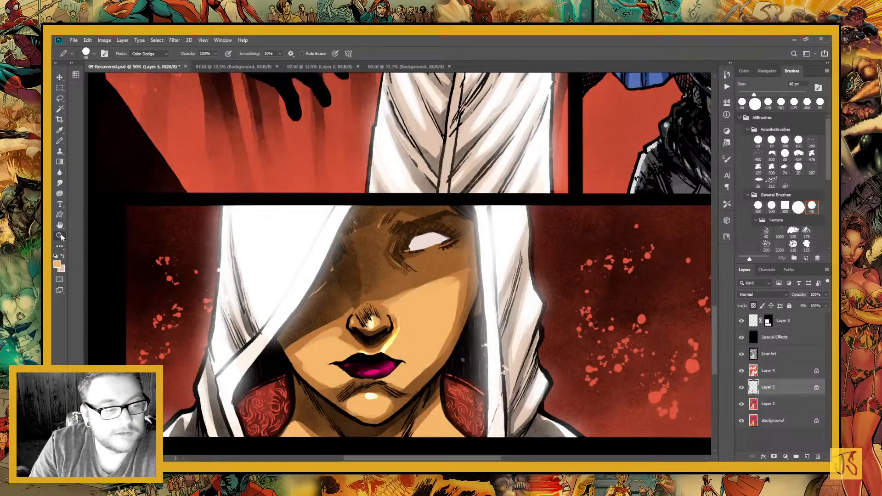
# Smudge the bright highlight beside the close-up face's nose into the skin using a 10 px Smudge tool at 90% strength
pyautogui.press('z')
pyautogui.moveTo(343, 287); pyautogui.dragTo(421, 380)
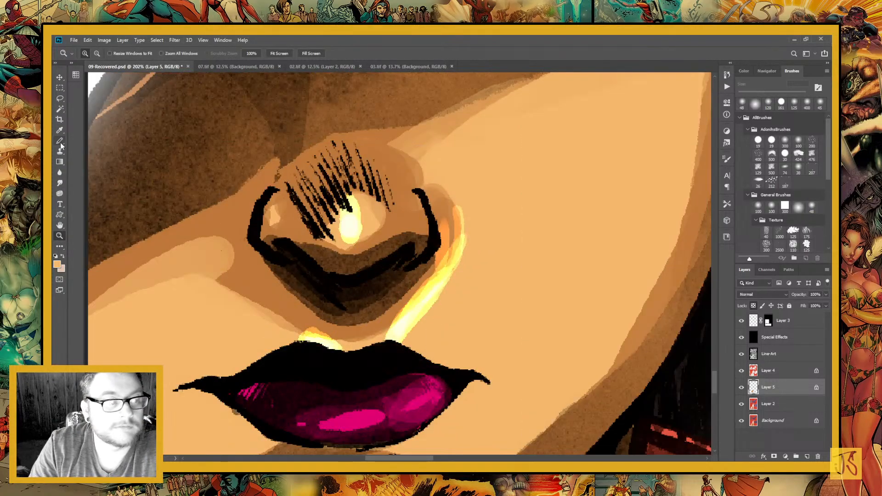
pyautogui.click(61, 182)
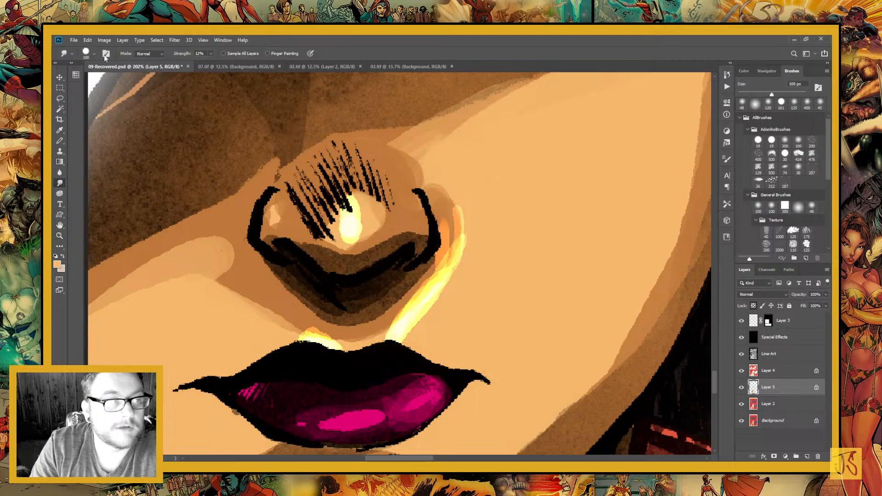
pyautogui.click(72, 52)
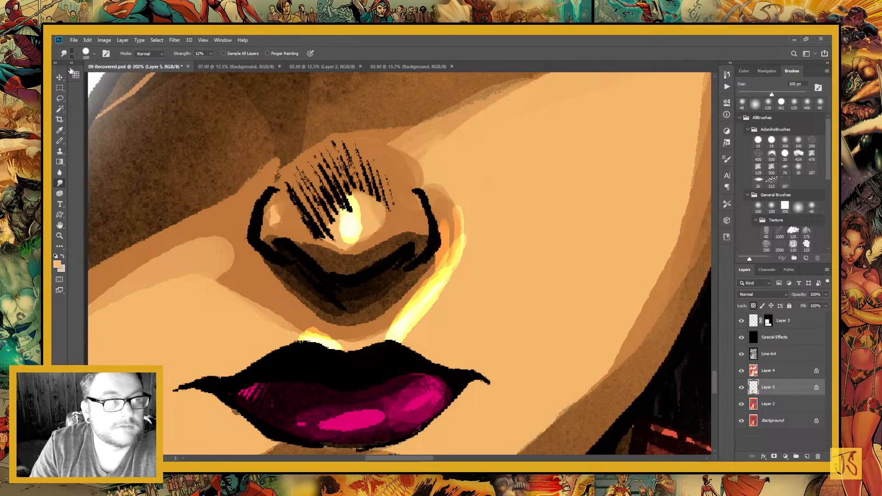
pyautogui.click(87, 90)
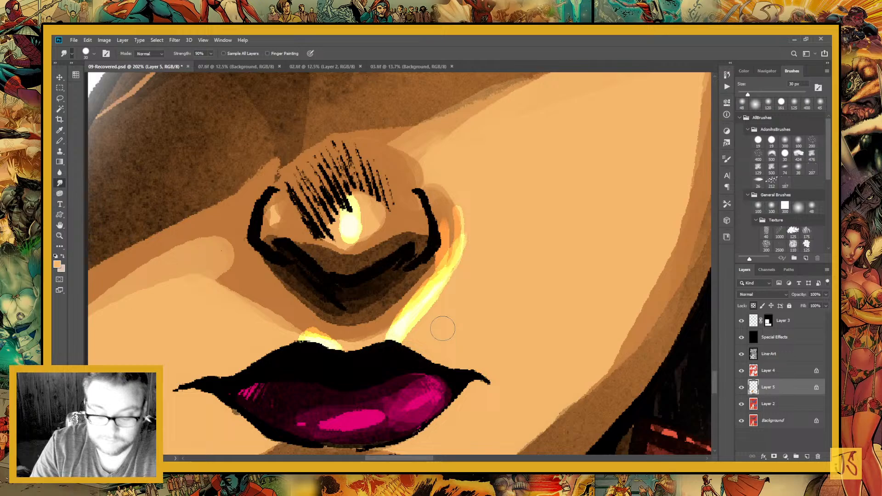
pyautogui.press('[')
pyautogui.press('[')
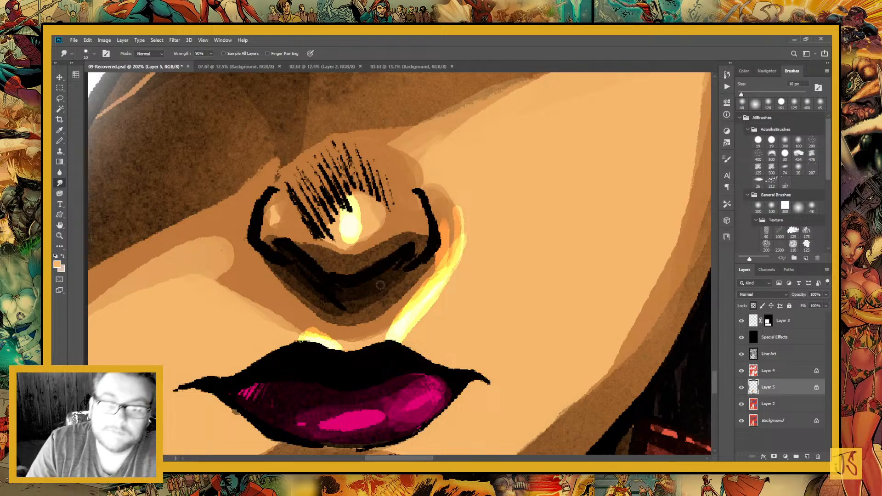
pyautogui.moveTo(411, 295)
pyautogui.mouseDown()
pyautogui.moveTo(446, 213)
pyautogui.moveTo(449, 253)
pyautogui.moveTo(438, 207)
pyautogui.moveTo(453, 233)
pyautogui.moveTo(424, 186)
pyautogui.moveTo(446, 207)
pyautogui.moveTo(414, 169)
pyautogui.moveTo(448, 213)
pyautogui.moveTo(449, 205)
pyautogui.moveTo(425, 213)
pyautogui.moveTo(451, 222)
pyautogui.mouseUp()
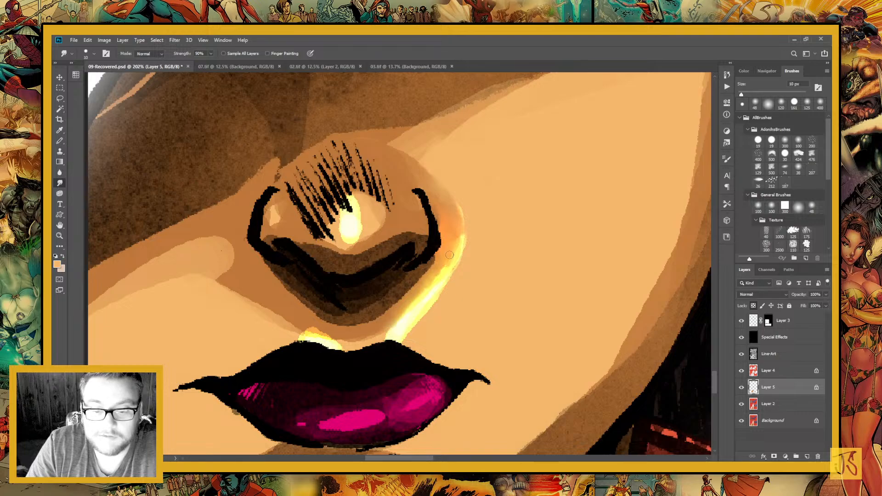
pyautogui.moveTo(394, 319); pyautogui.dragTo(455, 248)
pyautogui.moveTo(409, 319); pyautogui.dragTo(464, 224)
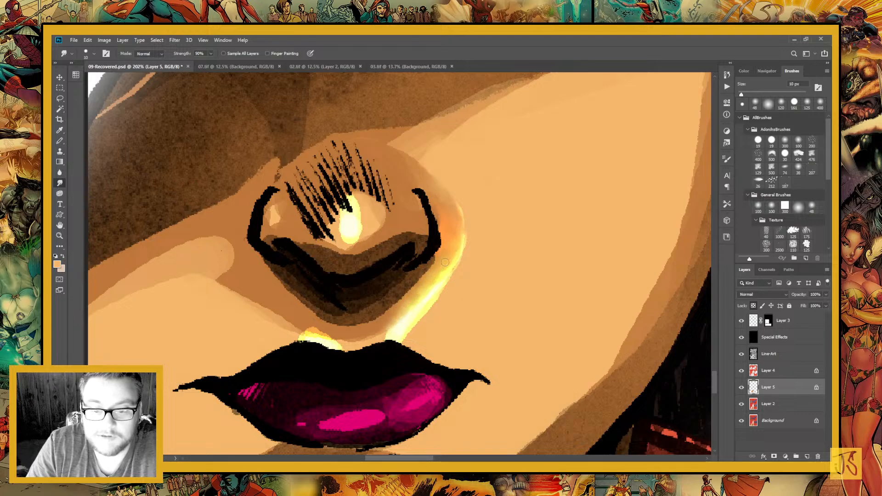
pyautogui.moveTo(448, 270)
pyautogui.mouseDown()
pyautogui.moveTo(454, 230)
pyautogui.moveTo(458, 243)
pyautogui.moveTo(448, 195)
pyautogui.mouseUp()
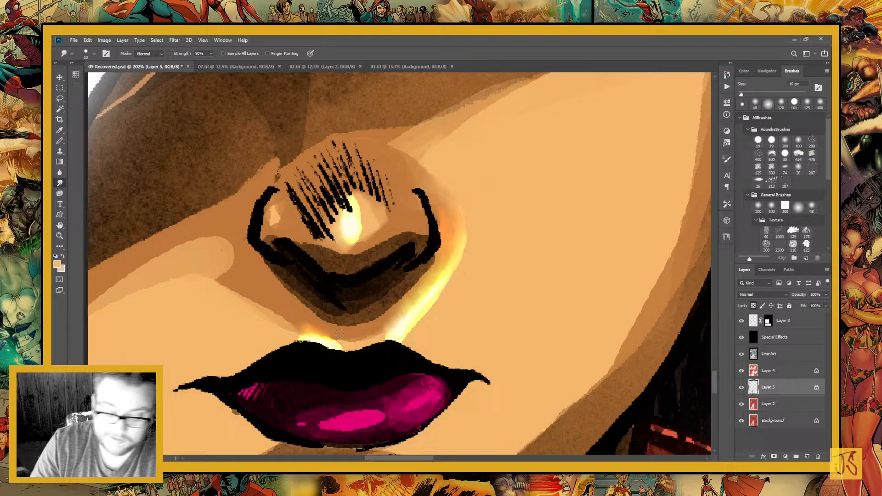
# Smudge the small yellow highlight above the upper lip until it blends into the surrounding skin
pyautogui.hotkey('ctrl', '-')
pyautogui.hotkey('ctrl', '-')
pyautogui.hotkey('ctrl', '-')
pyautogui.hotkey('ctrl', '-')
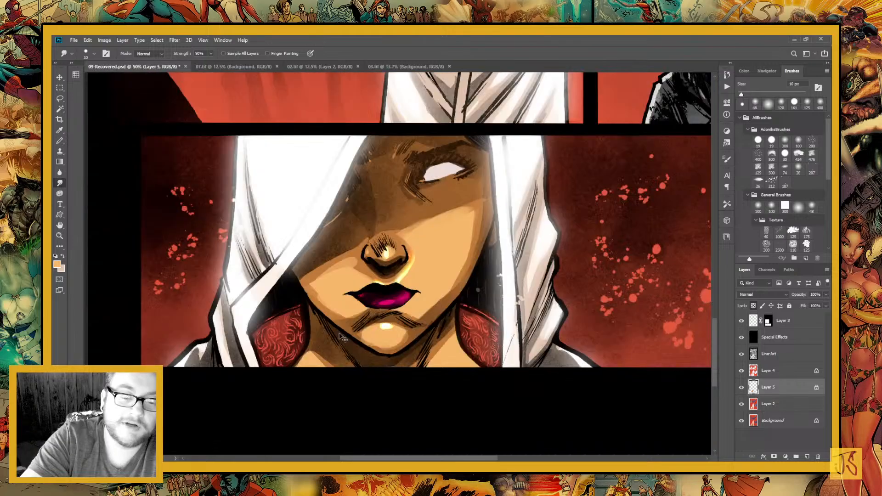
pyautogui.hotkey('ctrl', '+')
pyautogui.hotkey('ctrl', '+')
pyautogui.hotkey('ctrl', '+')
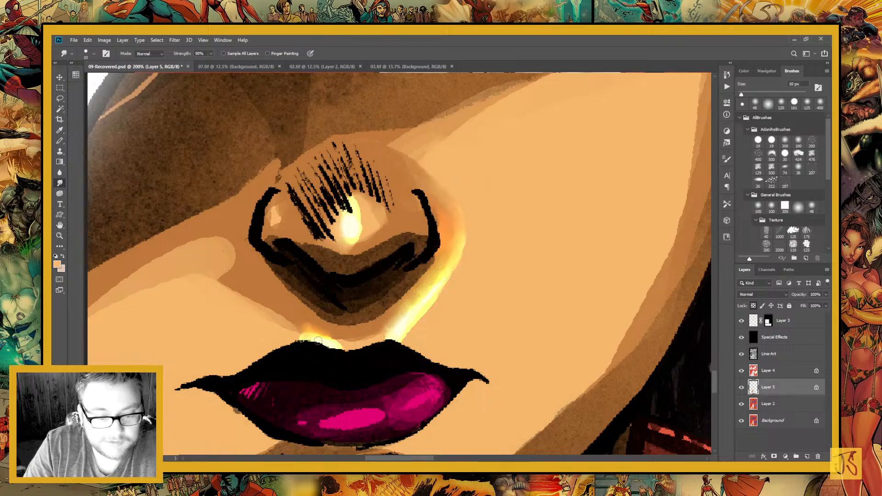
pyautogui.moveTo(324, 343)
pyautogui.mouseDown()
pyautogui.moveTo(318, 327)
pyautogui.moveTo(341, 338)
pyautogui.mouseUp()
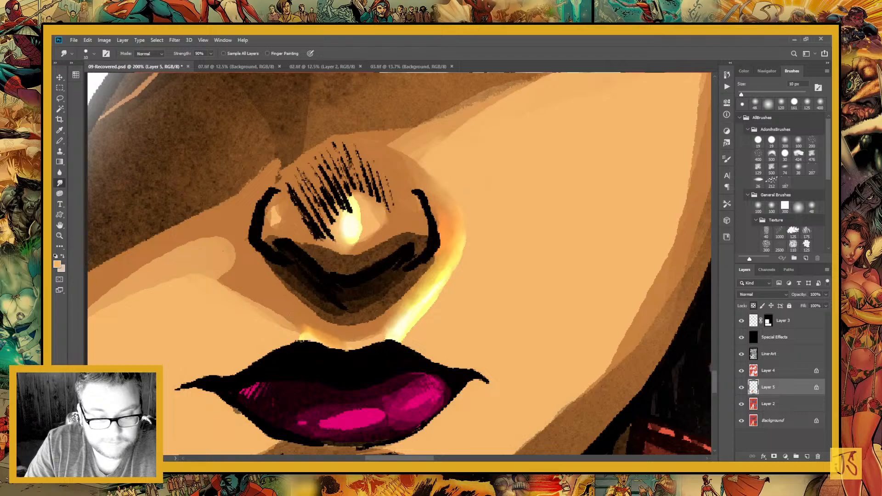
pyautogui.moveTo(288, 319)
pyautogui.mouseDown()
pyautogui.moveTo(351, 335)
pyautogui.moveTo(352, 352)
pyautogui.mouseUp()
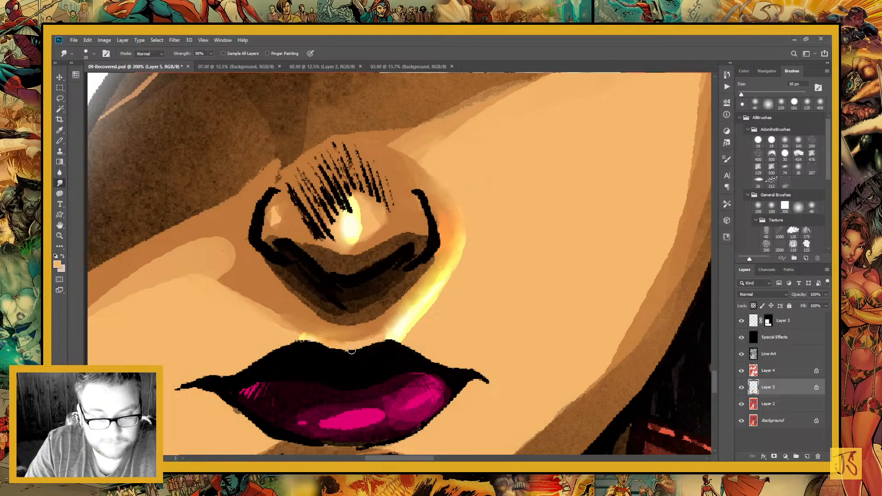
pyautogui.moveTo(300, 338); pyautogui.dragTo(324, 339)
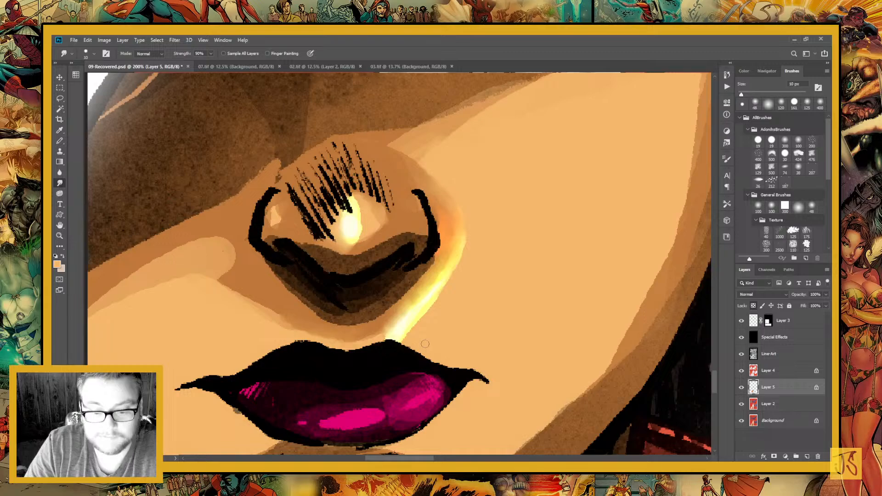
# Refine the highlight running from the nostril to the lip with further smudge strokes along its inner edge
pyautogui.moveTo(387, 328); pyautogui.dragTo(447, 239)
pyautogui.moveTo(428, 287); pyautogui.dragTo(447, 239)
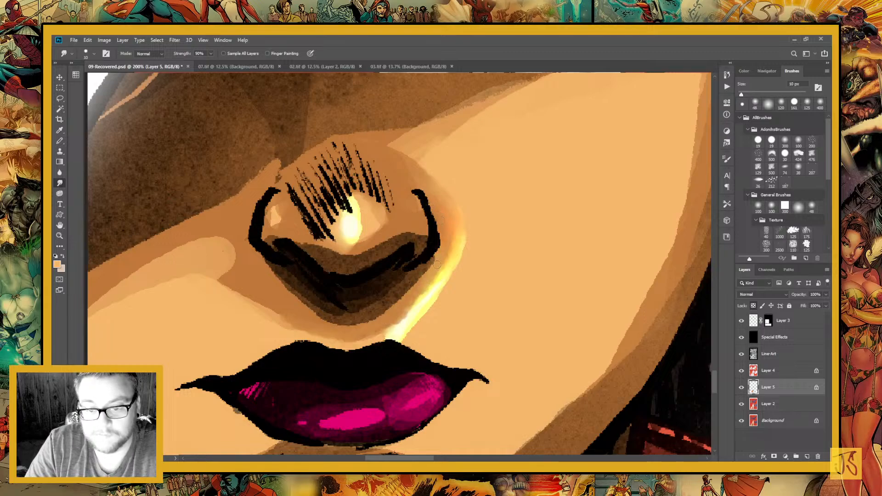
pyautogui.moveTo(385, 312)
pyautogui.mouseDown()
pyautogui.moveTo(423, 277)
pyautogui.moveTo(448, 235)
pyautogui.mouseUp()
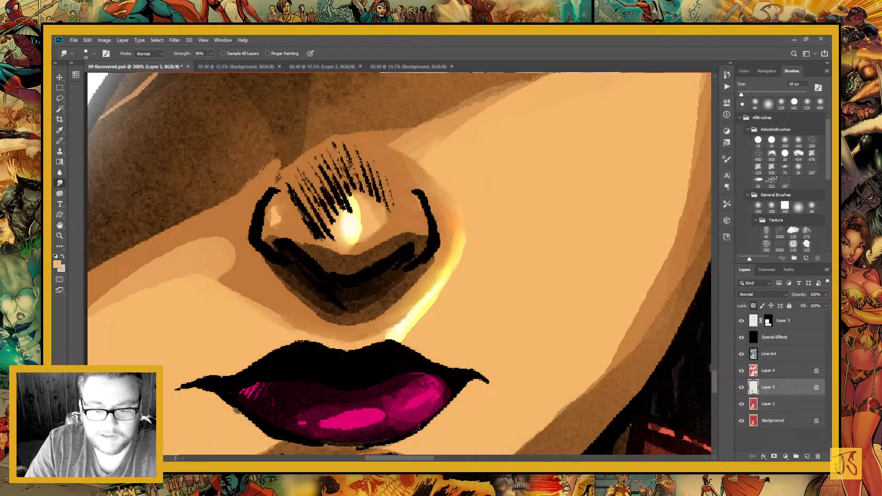
# Sample the mid-brown skin tone and paint it over the cheek area beside the shadowed nostril with the Pencil in Normal mode
pyautogui.click(59, 140)
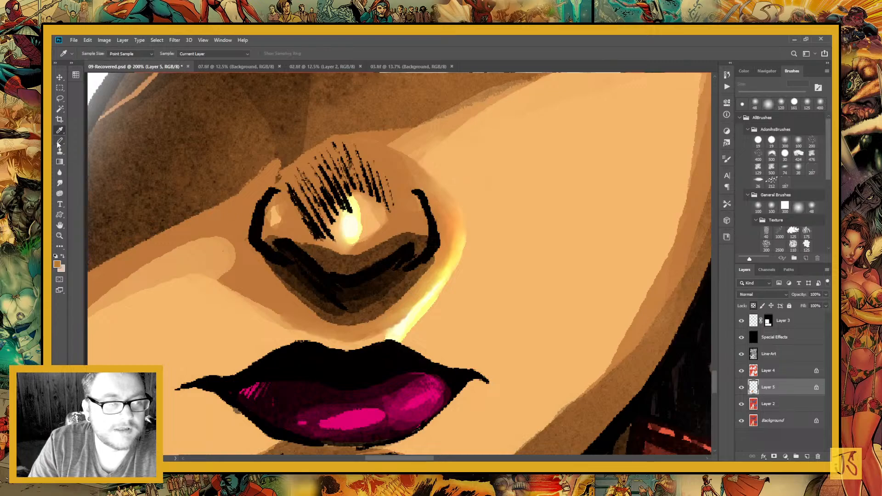
pyautogui.moveTo(229, 234); pyautogui.dragTo(245, 264)
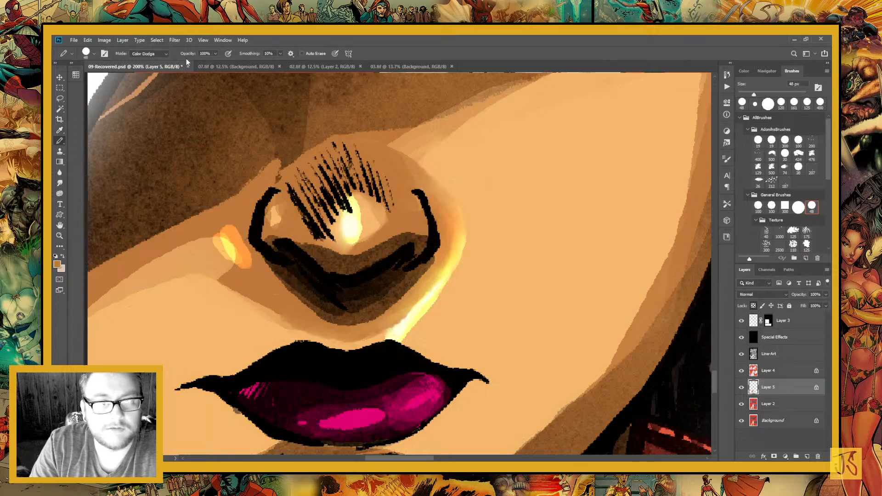
pyautogui.click(165, 54)
pyautogui.click(146, 62)
pyautogui.keyDown('alt'); pyautogui.click(247, 233); pyautogui.keyUp('alt')
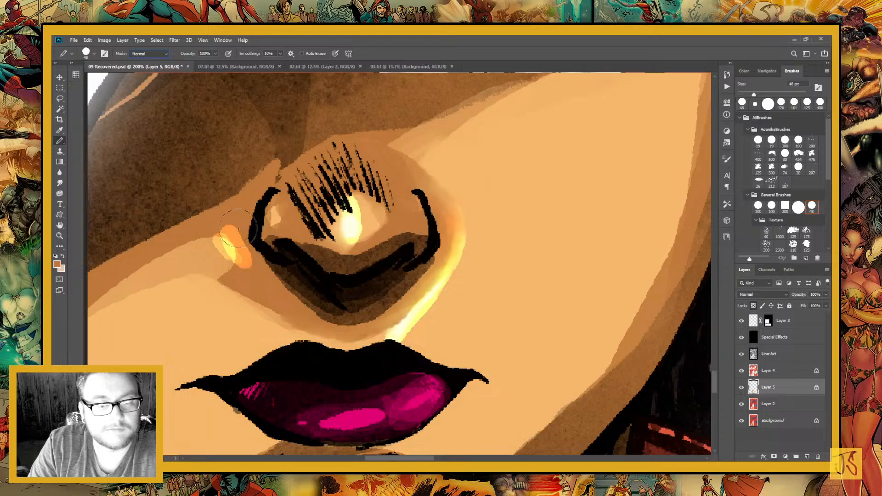
pyautogui.moveTo(240, 242)
pyautogui.mouseDown()
pyautogui.moveTo(264, 274)
pyautogui.moveTo(224, 232)
pyautogui.moveTo(268, 286)
pyautogui.moveTo(200, 236)
pyautogui.moveTo(324, 320)
pyautogui.moveTo(282, 303)
pyautogui.mouseUp()
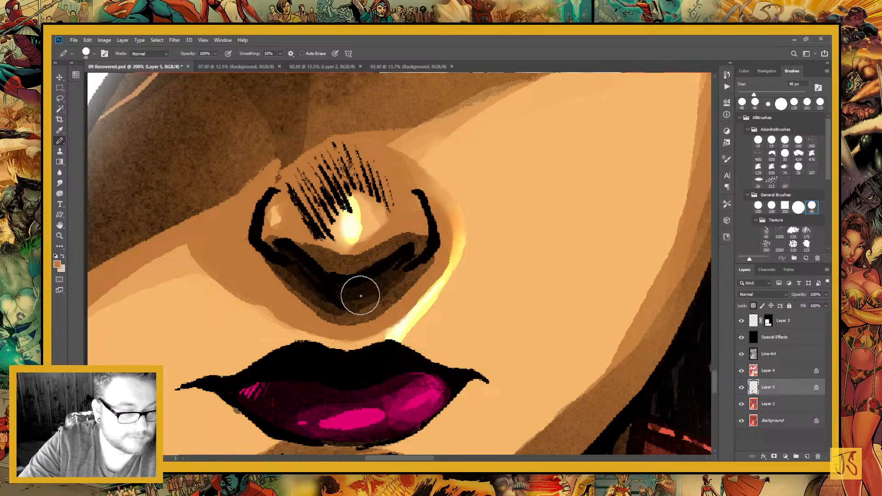
pyautogui.hotkey('ctrl', '-')
pyautogui.hotkey('ctrl', '-')
pyautogui.hotkey('ctrl', '-')
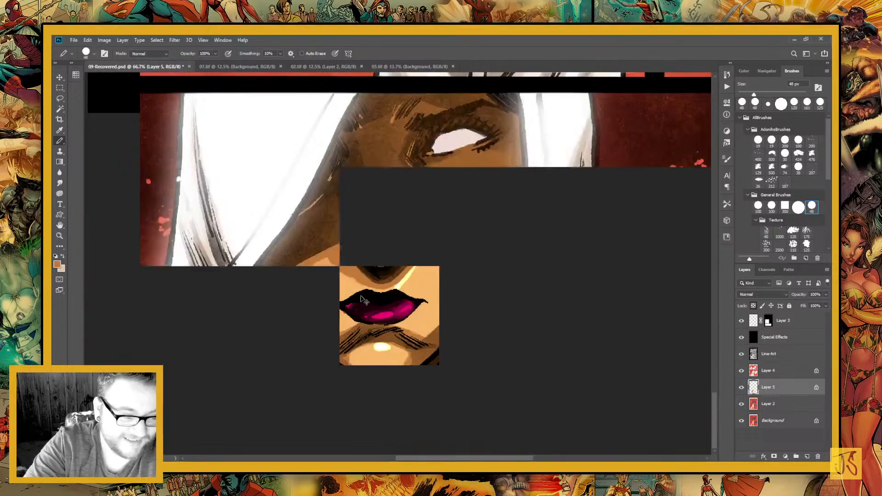
pyautogui.hotkey('ctrl', '-')
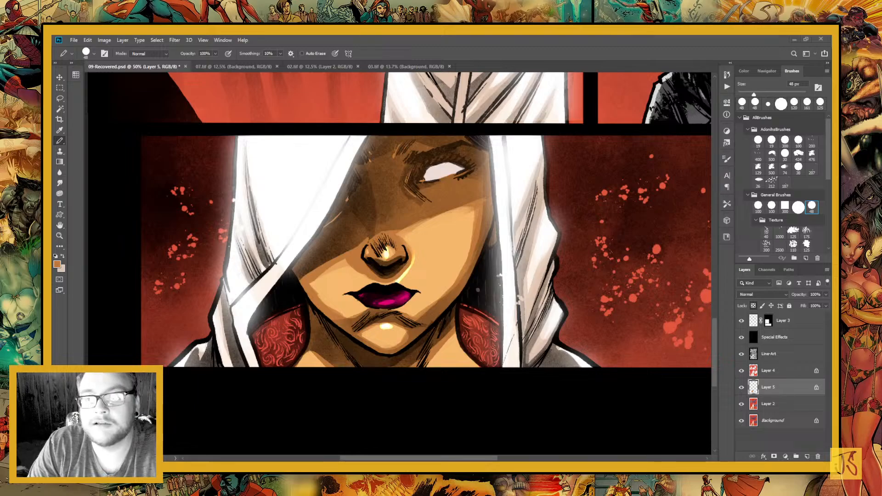
# Merge Layer 4, Layer 5 and Layer 2 into a single layer above the Background
pyautogui.click(777, 406)
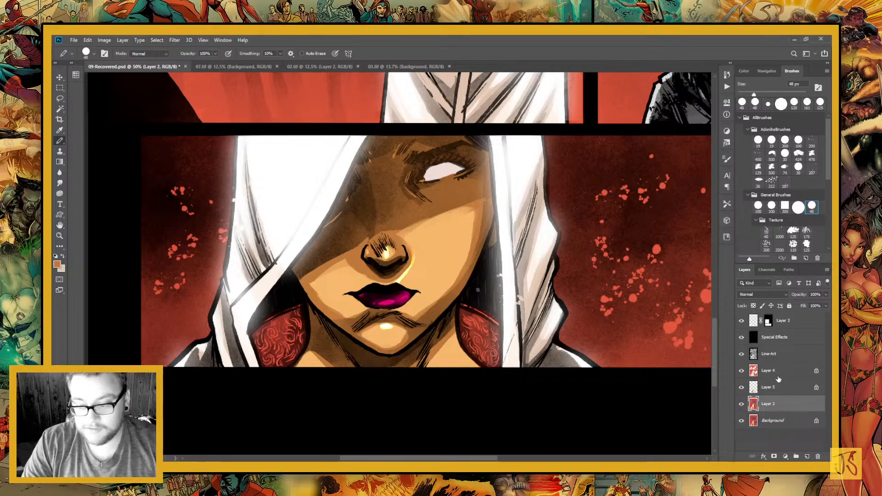
pyautogui.keyDown('shift'); pyautogui.click(778, 377); pyautogui.keyUp('shift')
pyautogui.hotkey('ctrl', 'e')
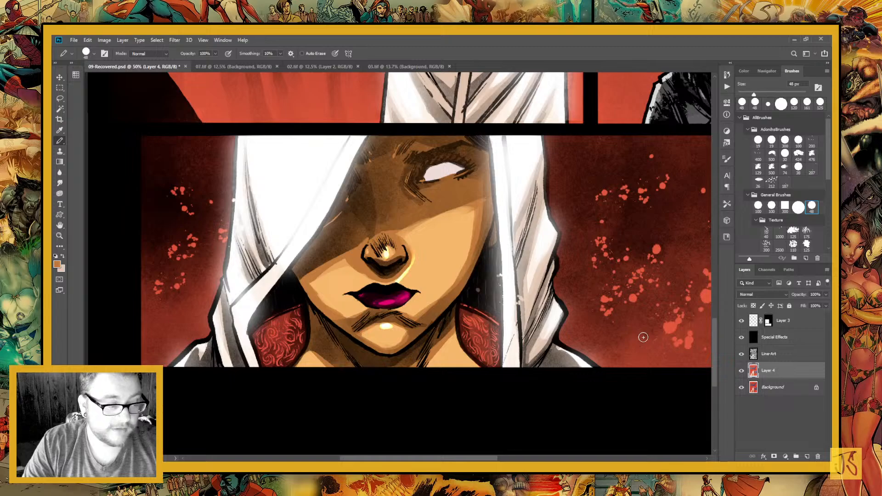
# Select the close-up face's pale eye with the Magic Wand and paint it pure white with a 120 px soft brush
pyautogui.press('w')
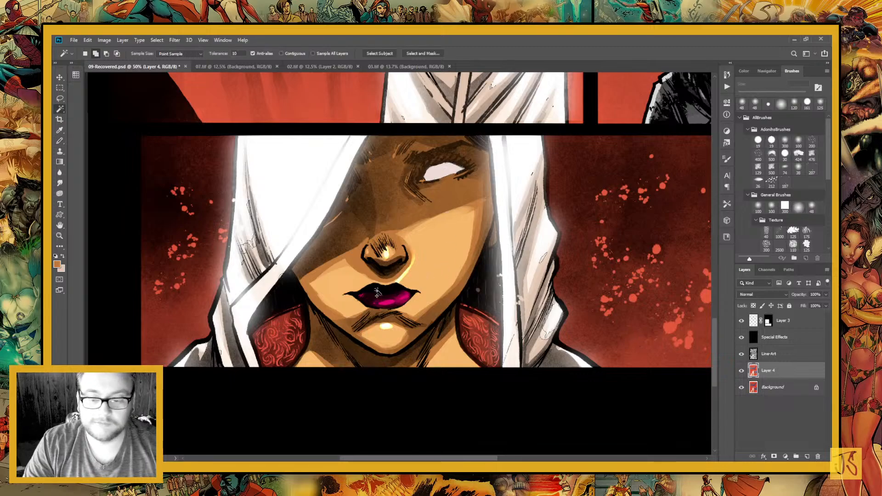
pyautogui.click(59, 142)
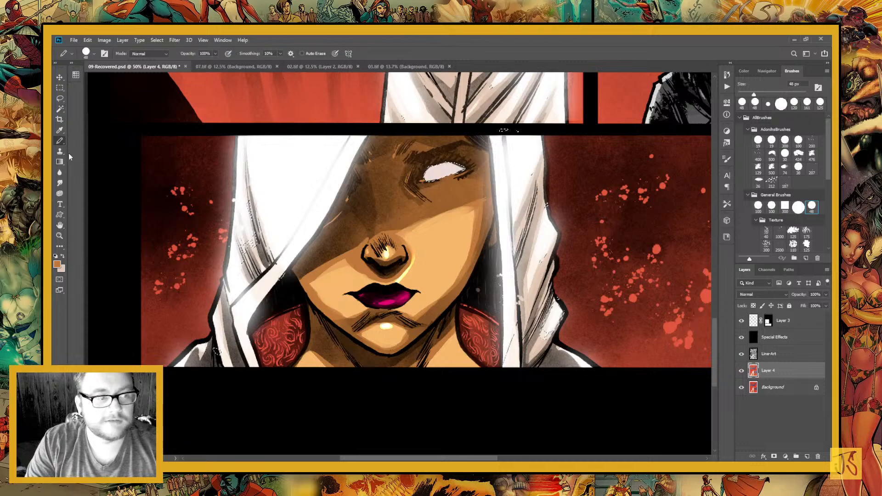
pyautogui.hotkey('shift', 'b')
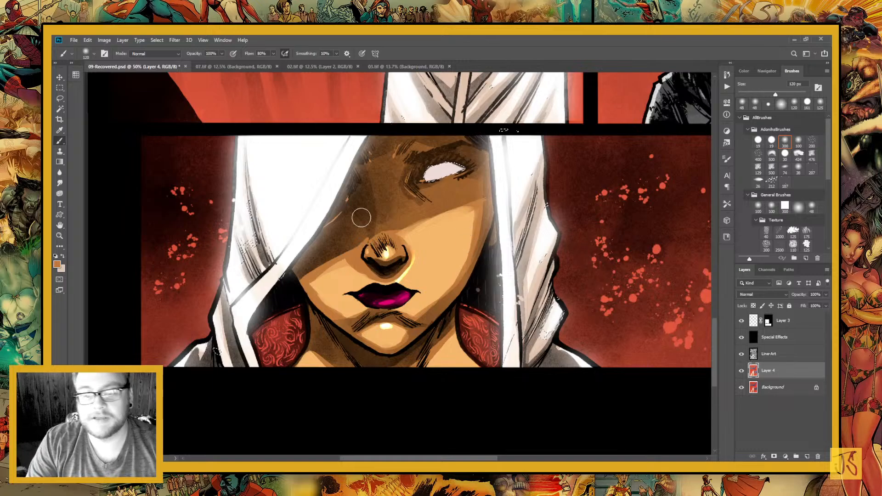
pyautogui.press('d')
pyautogui.press('x')
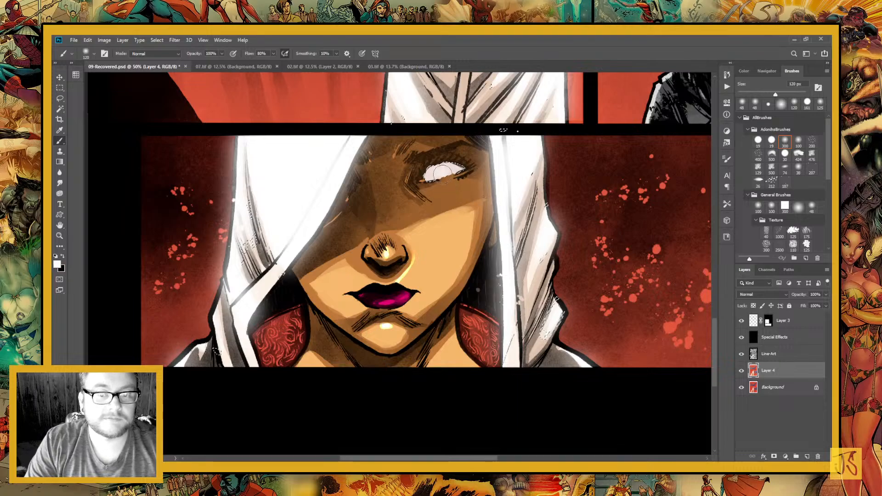
pyautogui.moveTo(442, 174); pyautogui.dragTo(444, 172)
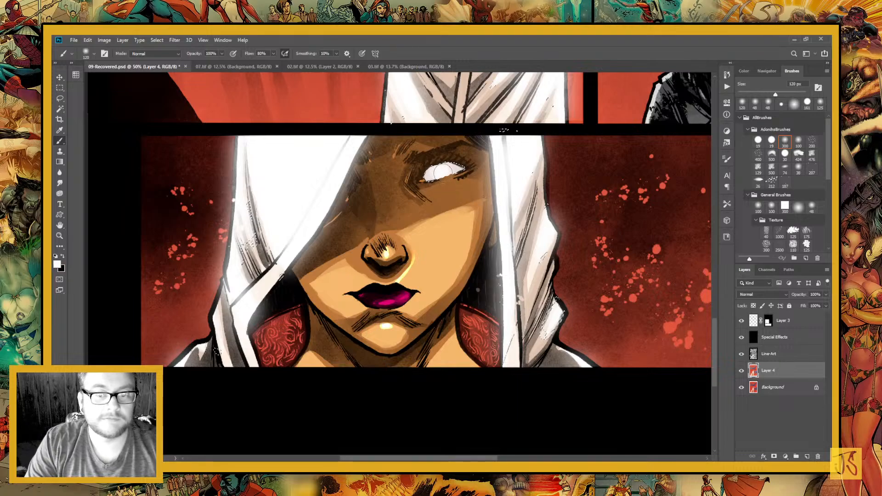
pyautogui.moveTo(443, 171); pyautogui.dragTo(434, 173)
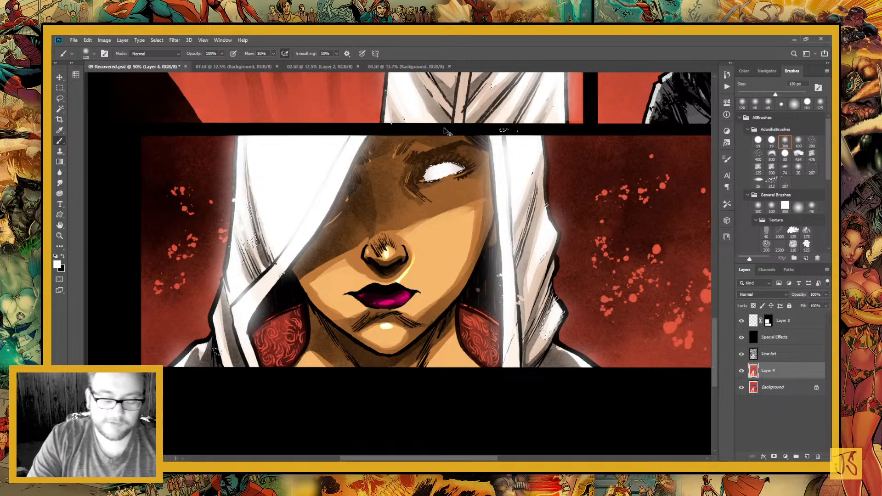
pyautogui.hotkey('ctrl', '-')
pyautogui.hotkey('ctrl', '-')
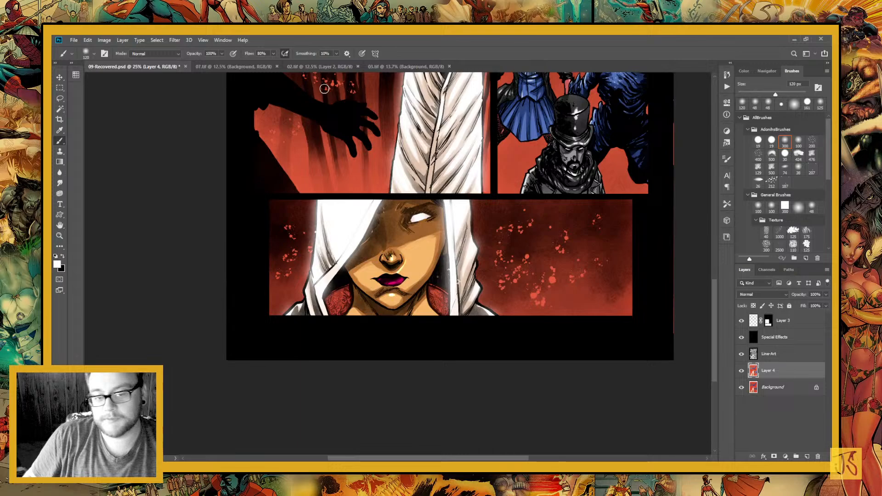
pyautogui.moveTo(462, 76); pyautogui.dragTo(428, 261)
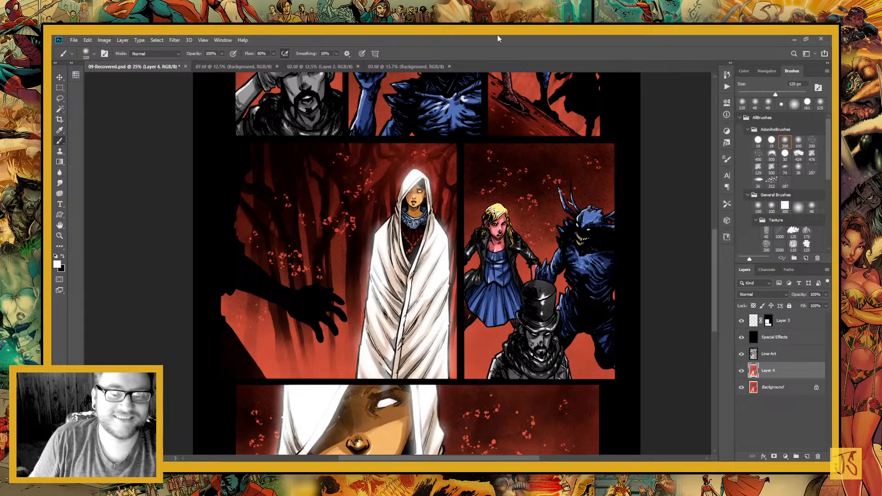
pyautogui.moveTo(422, 231); pyautogui.dragTo(384, 366)
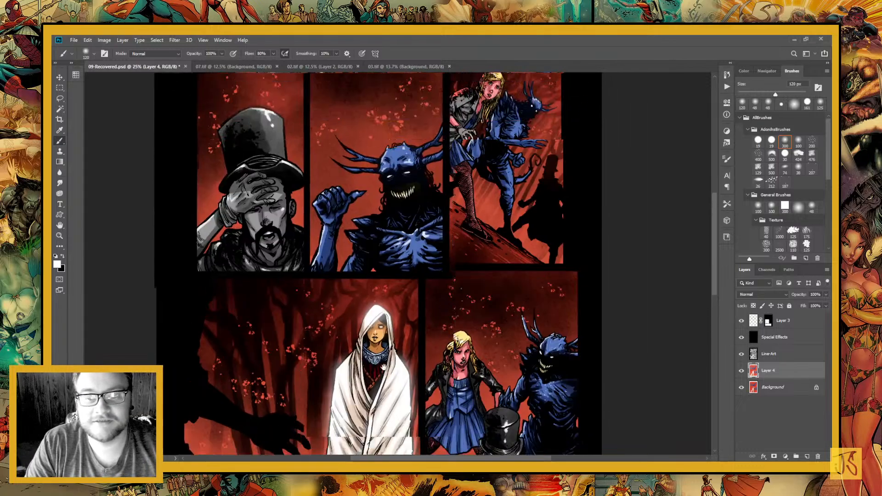
# Paint white highlights on the blonde woman's grey gloved hand in the third panel with a 15 px Pencil
pyautogui.moveTo(434, 252); pyautogui.dragTo(414, 296)
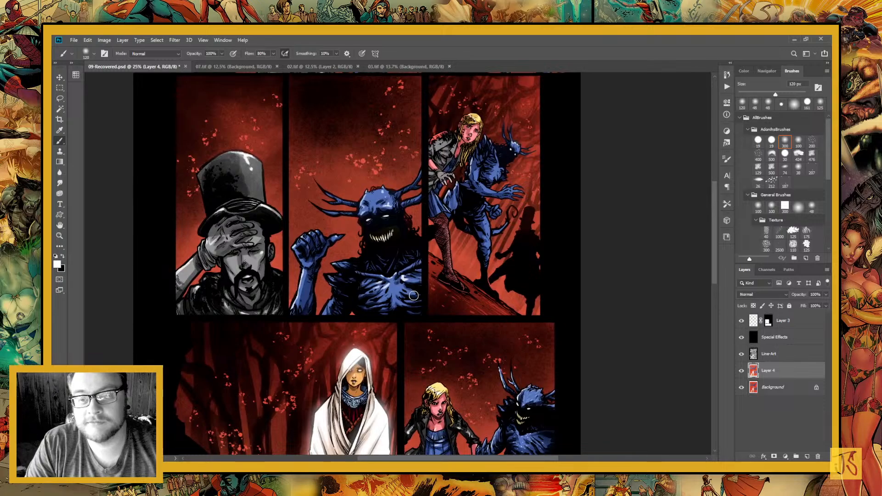
pyautogui.click(59, 235)
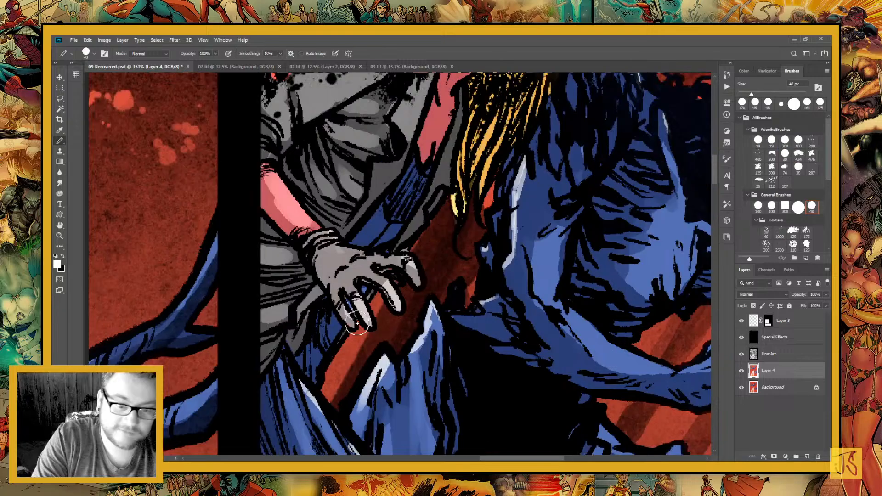
pyautogui.press('[')
pyautogui.press('[')
pyautogui.press('[')
pyautogui.press('[')
pyautogui.press('[')
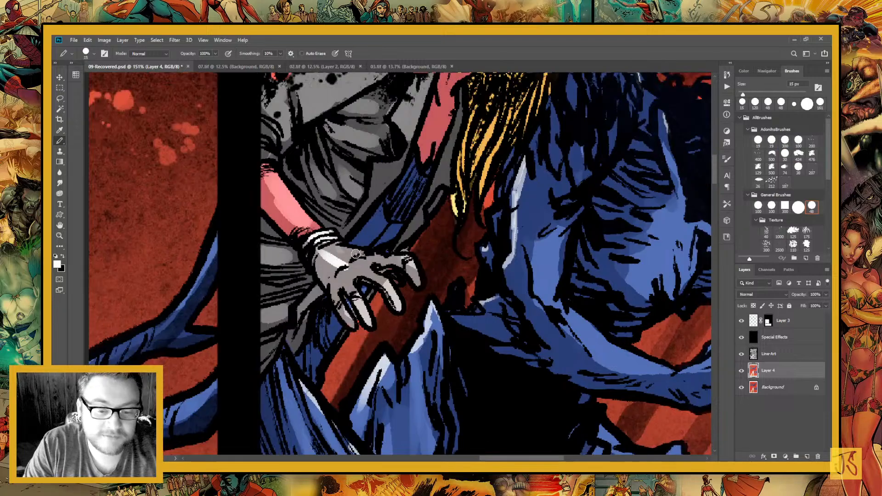
pyautogui.moveTo(331, 246)
pyautogui.mouseDown()
pyautogui.moveTo(371, 258)
pyautogui.moveTo(352, 264)
pyautogui.moveTo(387, 277)
pyautogui.moveTo(334, 267)
pyautogui.moveTo(349, 265)
pyautogui.mouseUp()
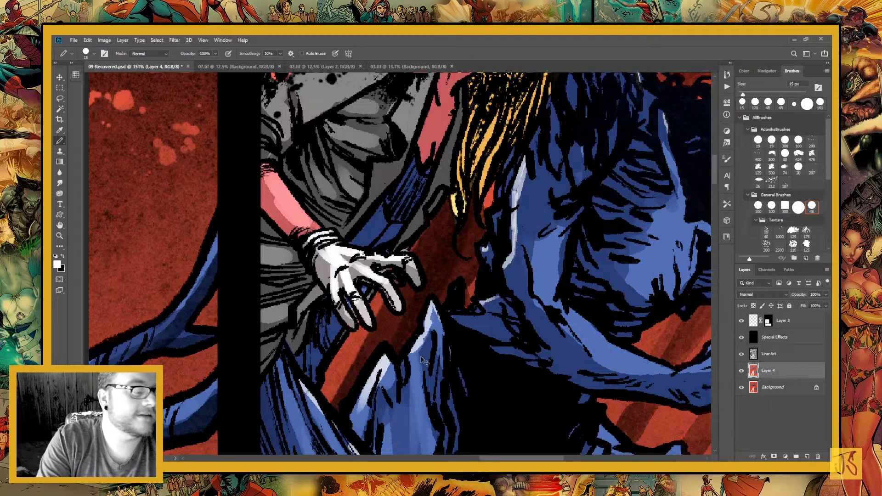
# Paint a white rim highlight along the outer edge of the blue creature's lowered arm in the middle panel with the Pencil
pyautogui.hotkey('ctrl', '-')
pyautogui.hotkey('ctrl', '-')
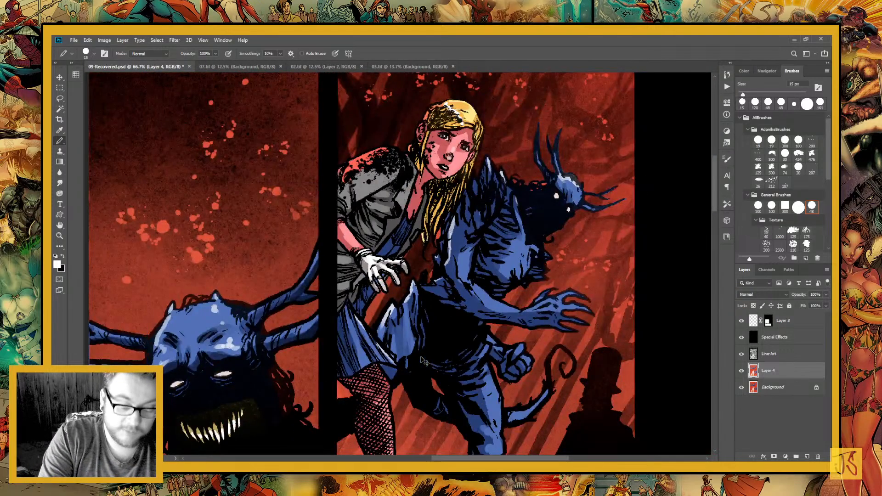
pyautogui.hotkey('ctrl', '-')
pyautogui.hotkey('ctrl', '-')
pyautogui.hotkey('ctrl', '-')
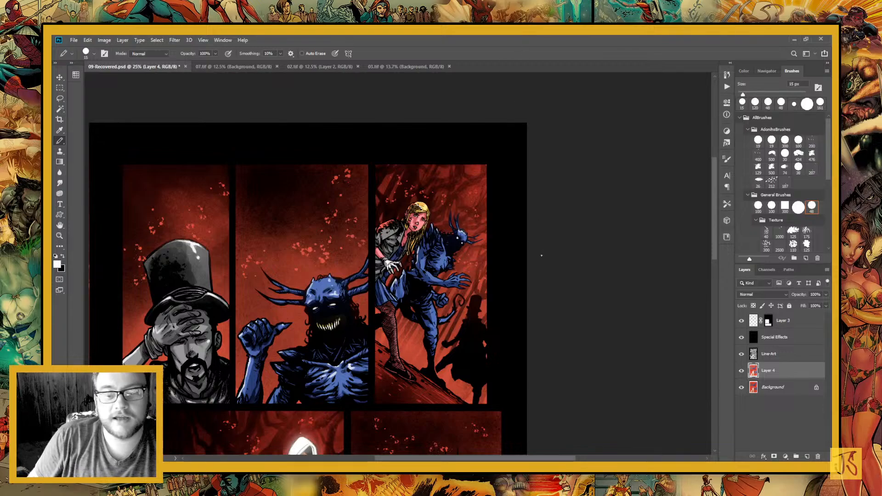
pyautogui.moveTo(386, 391); pyautogui.dragTo(451, 304)
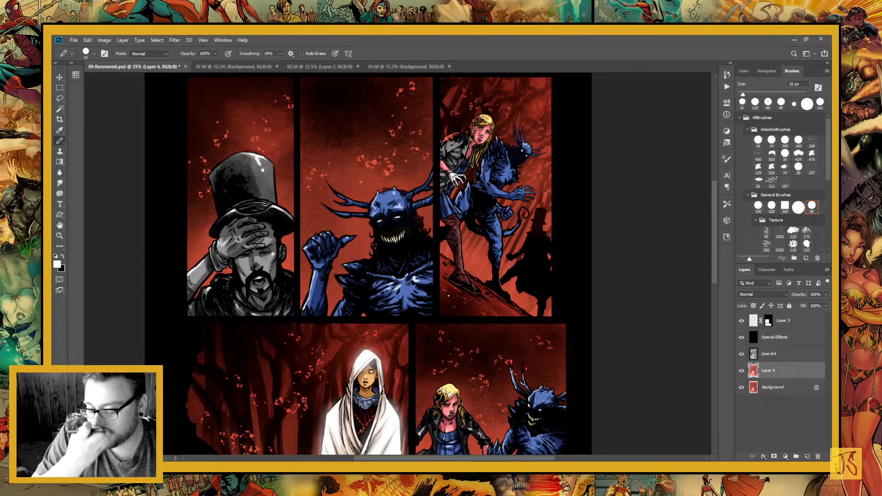
pyautogui.press('z')
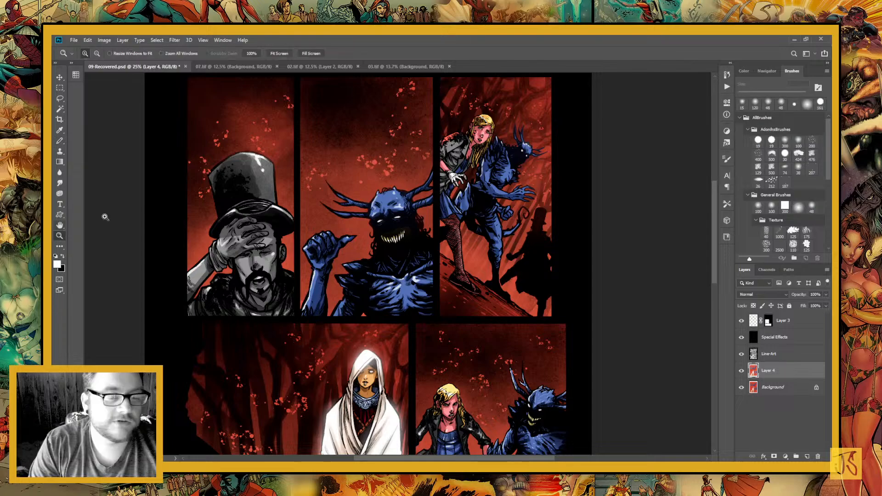
pyautogui.moveTo(291, 252); pyautogui.dragTo(430, 337)
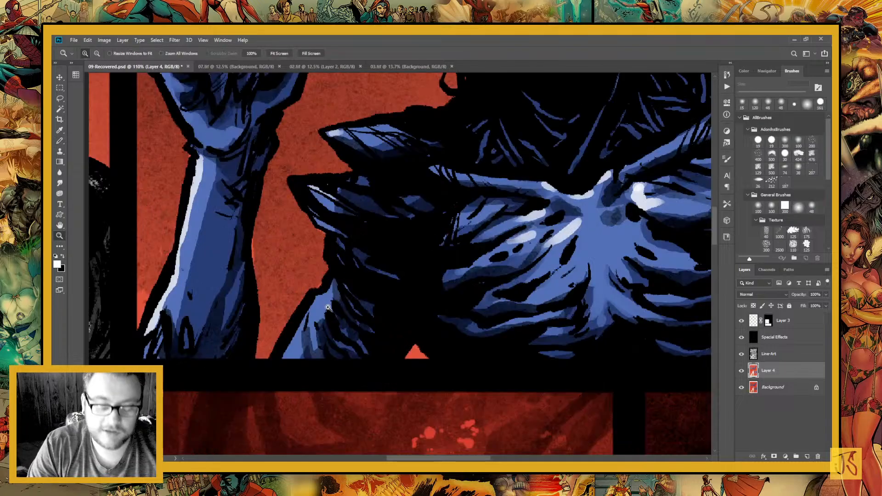
pyautogui.press('b')
pyautogui.moveTo(346, 300); pyautogui.dragTo(383, 203)
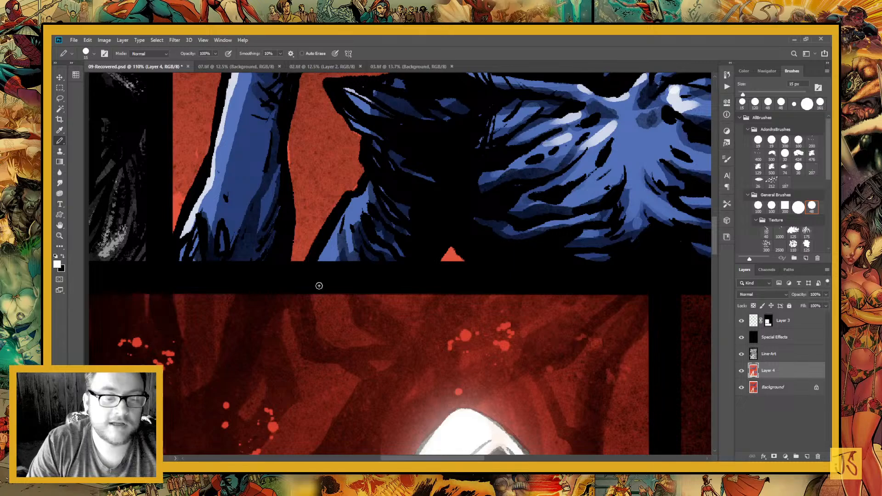
pyautogui.moveTo(320, 259); pyautogui.dragTo(369, 184)
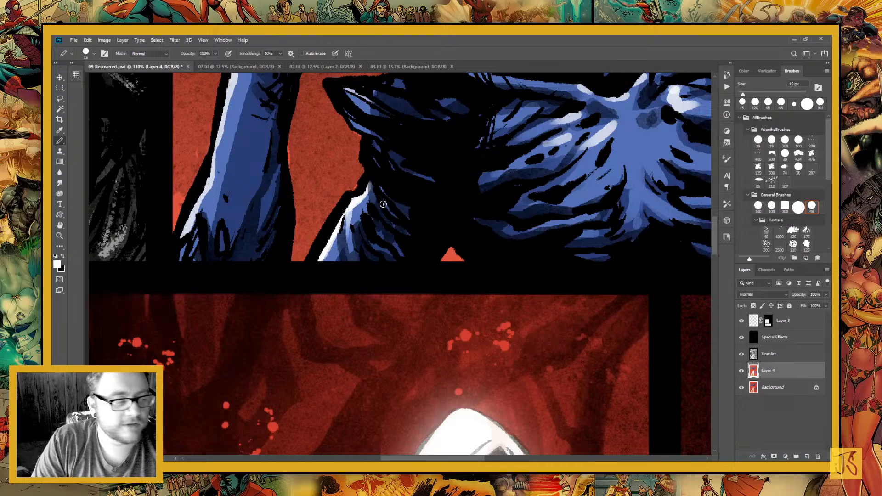
# Add small white Pencil highlights to the blue creature's shoulder spikes and antlers in the middle panel
pyautogui.scroll(3, 386, 221)
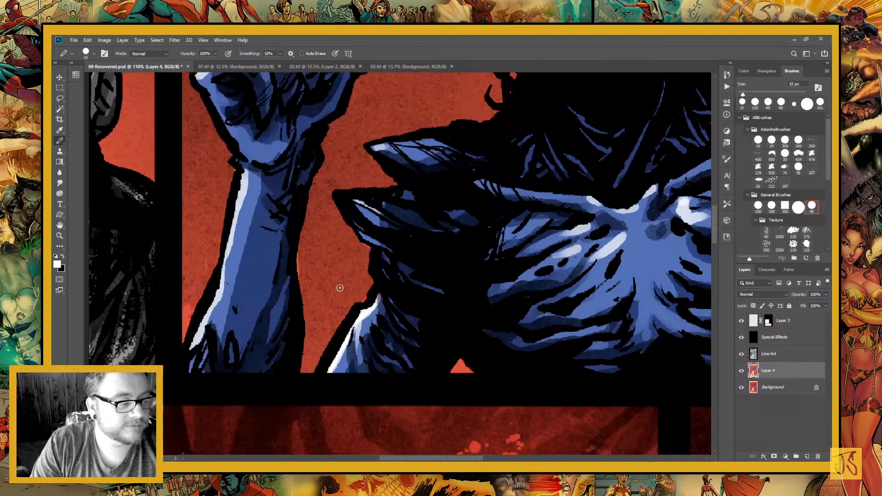
pyautogui.moveTo(360, 234); pyautogui.dragTo(376, 244)
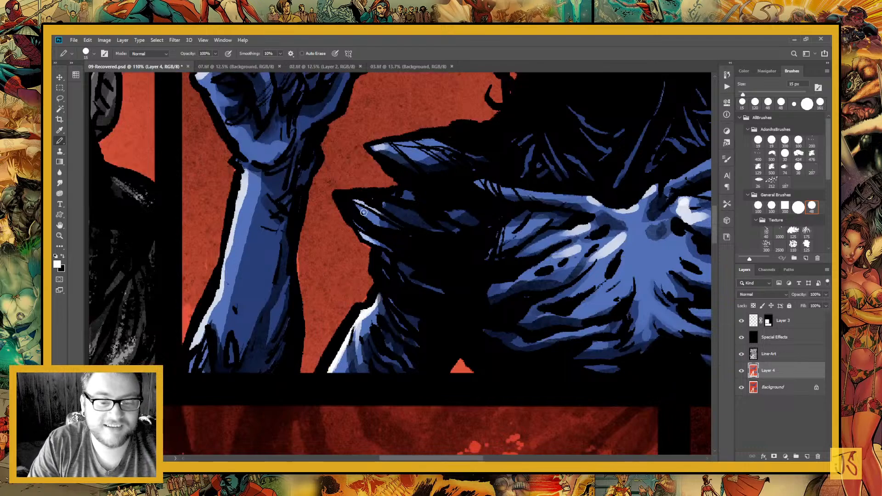
pyautogui.moveTo(358, 207); pyautogui.dragTo(377, 225)
pyautogui.moveTo(399, 147)
pyautogui.mouseDown()
pyautogui.moveTo(439, 175)
pyautogui.moveTo(418, 145)
pyautogui.moveTo(397, 141)
pyautogui.moveTo(431, 142)
pyautogui.mouseUp()
pyautogui.moveTo(423, 184); pyautogui.dragTo(377, 346)
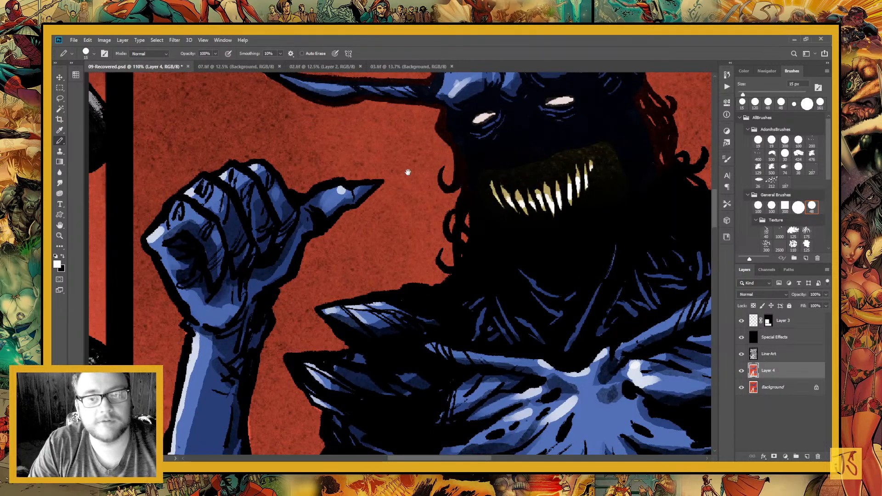
pyautogui.scroll(5, 395, 298)
pyautogui.moveTo(359, 301); pyautogui.dragTo(379, 299)
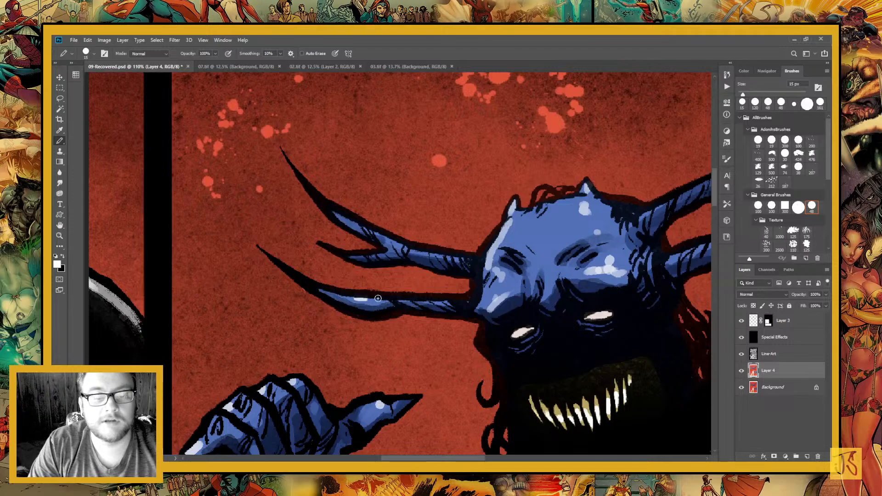
pyautogui.moveTo(378, 236); pyautogui.dragTo(441, 255)
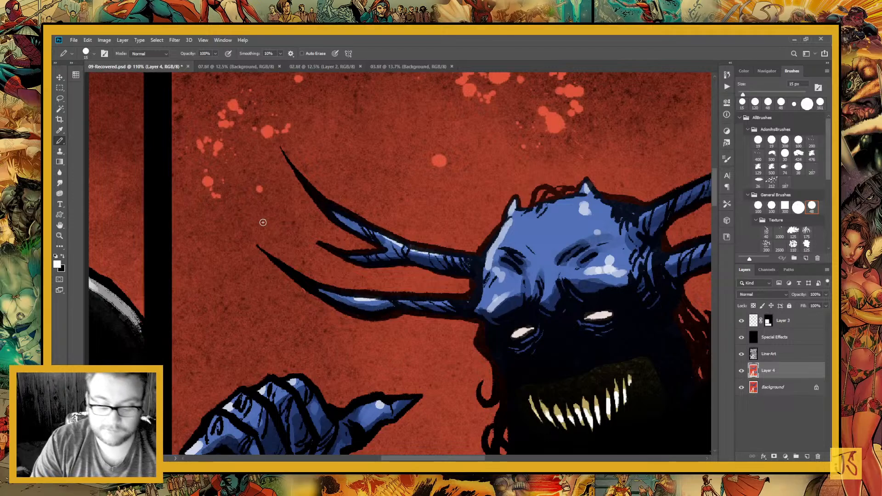
# Review the whole page, and inspect the white eye in the bottom close-up panel
pyautogui.hotkey('ctrl', '-')
pyautogui.hotkey('ctrl', '-')
pyautogui.hotkey('ctrl', '-')
pyautogui.hotkey('ctrl', '-')
pyautogui.hotkey('ctrl', '-')
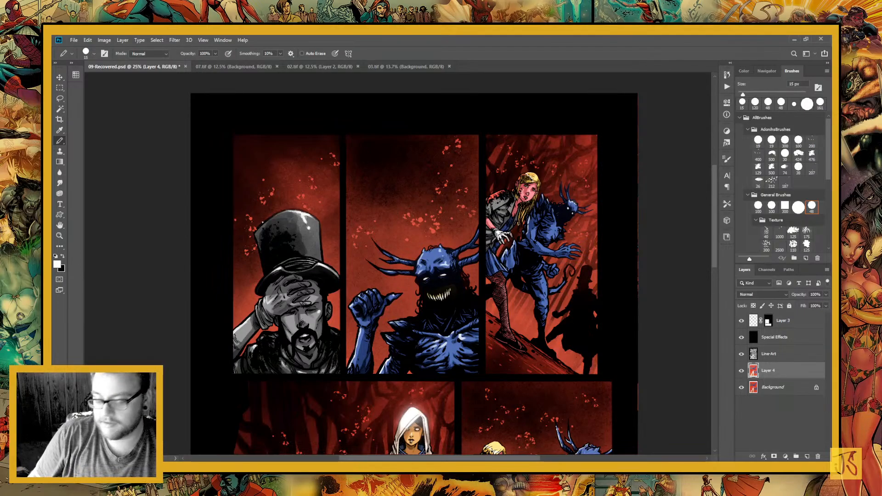
pyautogui.moveTo(447, 395); pyautogui.dragTo(425, 252)
pyautogui.hotkey('ctrl', '-')
pyautogui.hotkey('ctrl', '-')
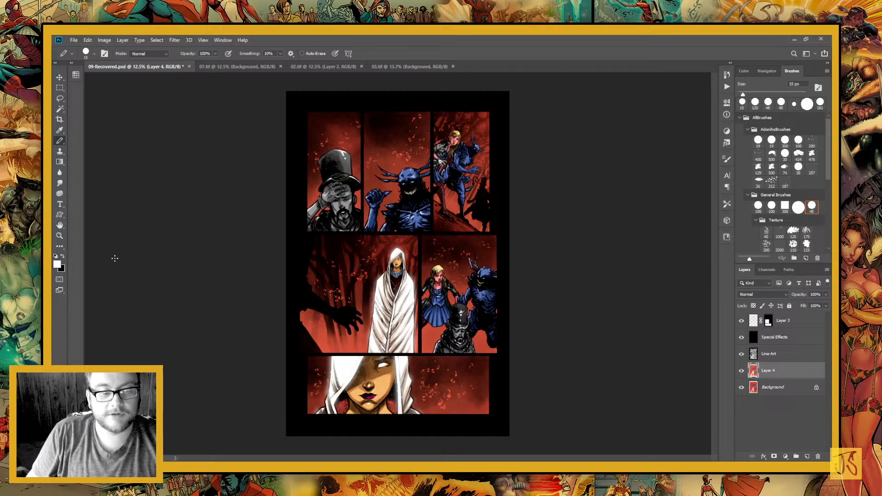
pyautogui.click(60, 235)
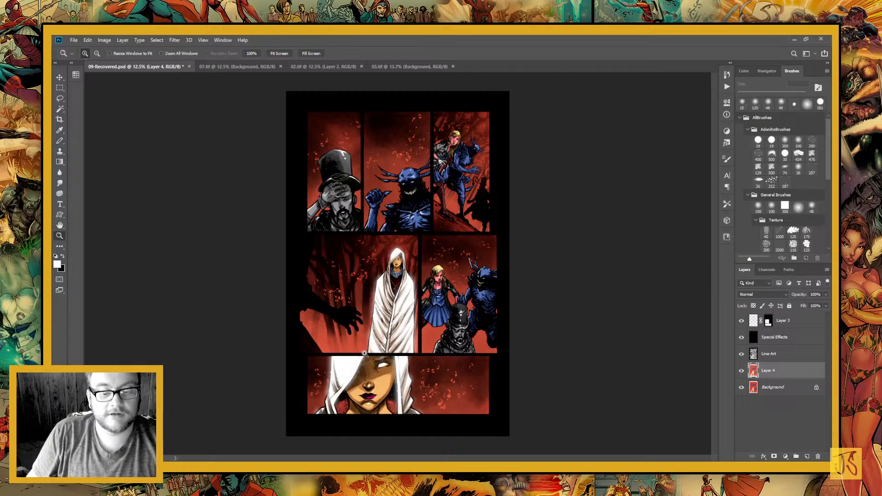
pyautogui.moveTo(364, 353); pyautogui.dragTo(400, 375)
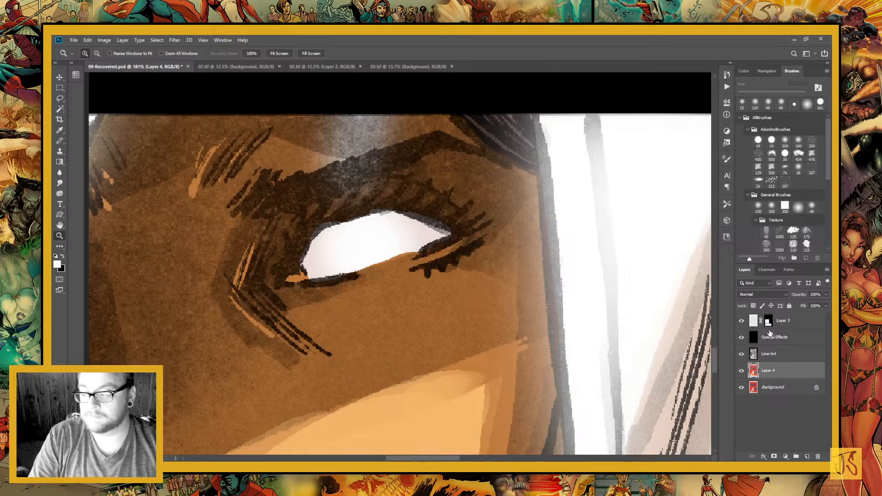
# Sample the brown skin tone on Layer 4 and paint over the grey haze above the close-up eye with a 60 px Pencil
pyautogui.click(768, 321)
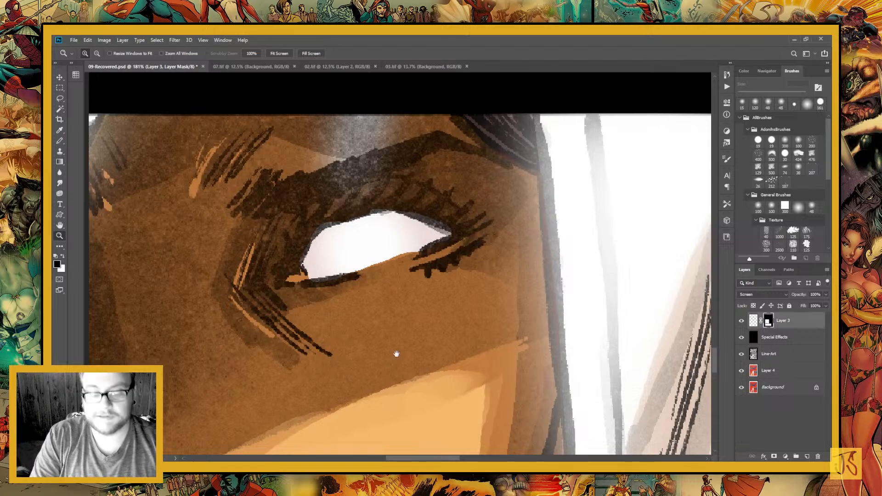
pyautogui.moveTo(396, 353); pyautogui.dragTo(415, 476)
pyautogui.click(60, 140)
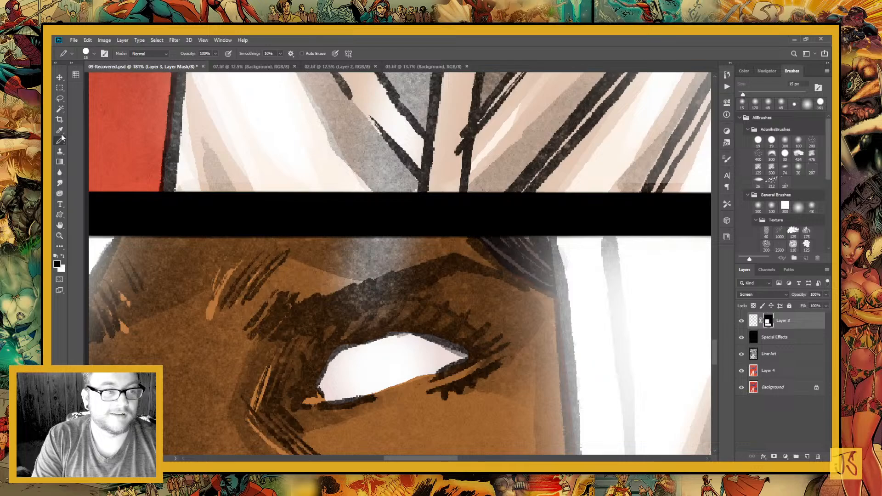
pyautogui.press(']')
pyautogui.press(']')
pyautogui.press(']')
pyautogui.press(']')
pyautogui.press(']')
pyautogui.press(']')
pyautogui.press(']')
pyautogui.press(']')
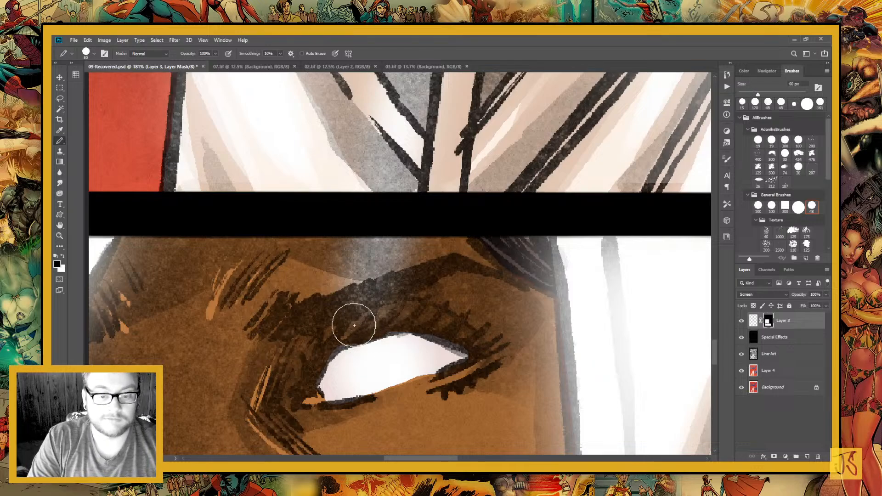
pyautogui.click(775, 371)
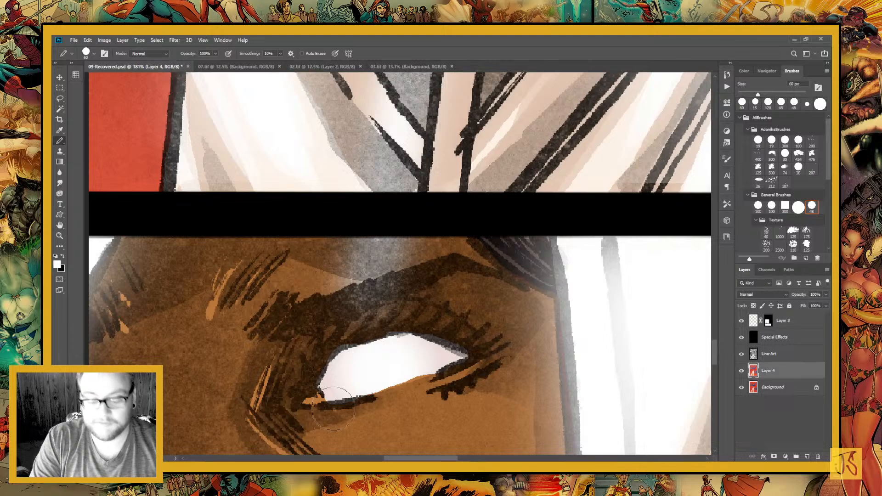
pyautogui.press('x')
pyautogui.press('i')
pyautogui.click(419, 430)
pyautogui.press('b')
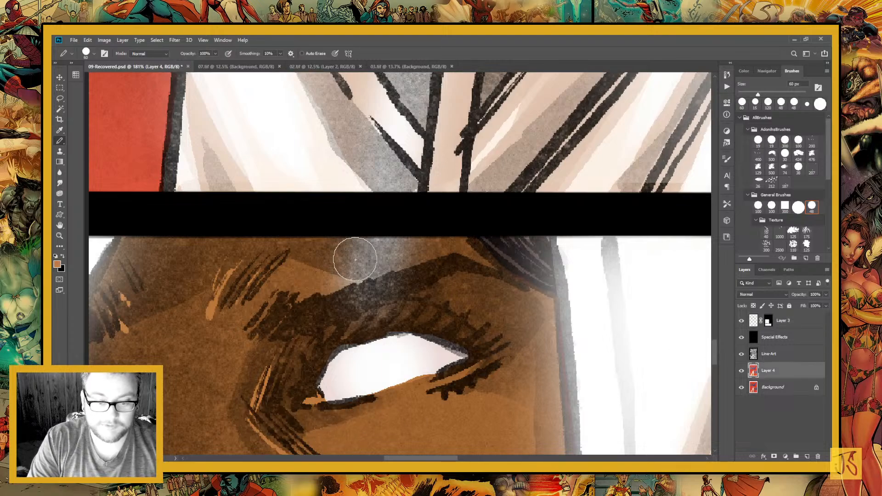
pyautogui.moveTo(344, 256)
pyautogui.mouseDown()
pyautogui.moveTo(395, 275)
pyautogui.moveTo(409, 269)
pyautogui.moveTo(324, 266)
pyautogui.moveTo(435, 256)
pyautogui.moveTo(348, 307)
pyautogui.moveTo(278, 378)
pyautogui.moveTo(339, 317)
pyautogui.moveTo(305, 340)
pyautogui.moveTo(315, 416)
pyautogui.moveTo(414, 299)
pyautogui.moveTo(445, 308)
pyautogui.mouseUp()
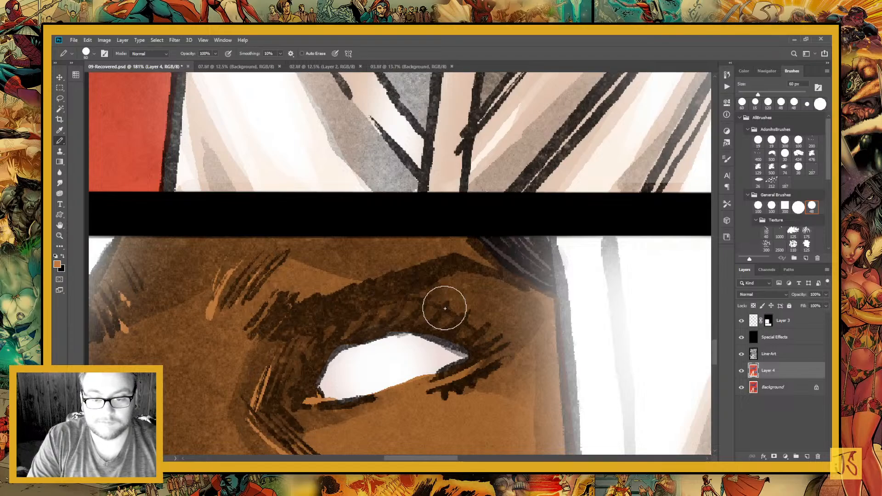
pyautogui.scroll(-8, 476, 289)
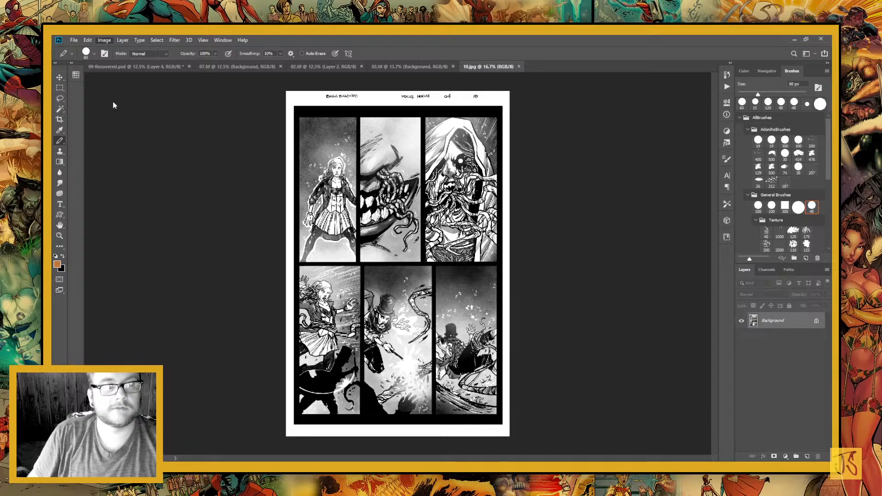
# Run the page setup action on 10.jpg to create its Line Art and Special Effects layers
pyautogui.press('h')
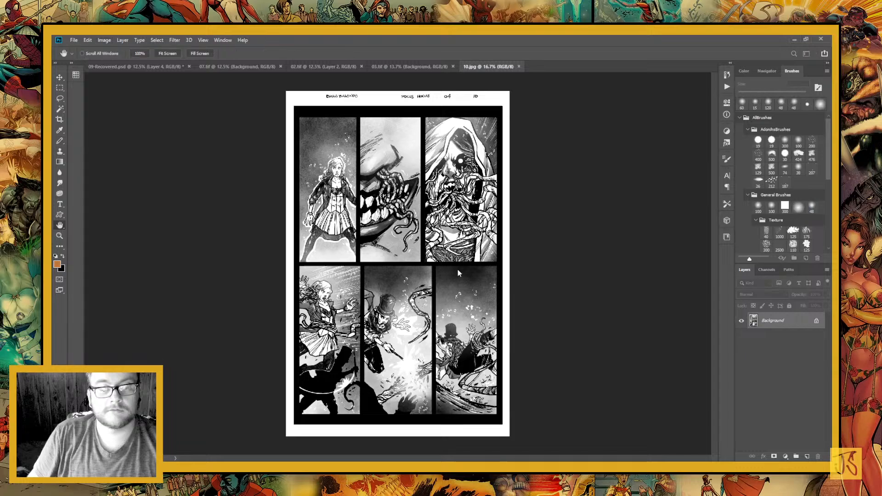
pyautogui.press('b')
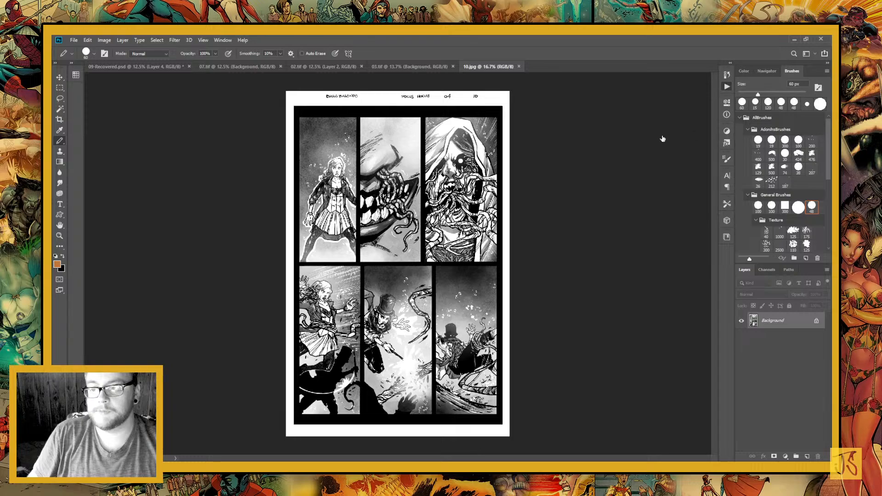
pyautogui.press('F2')
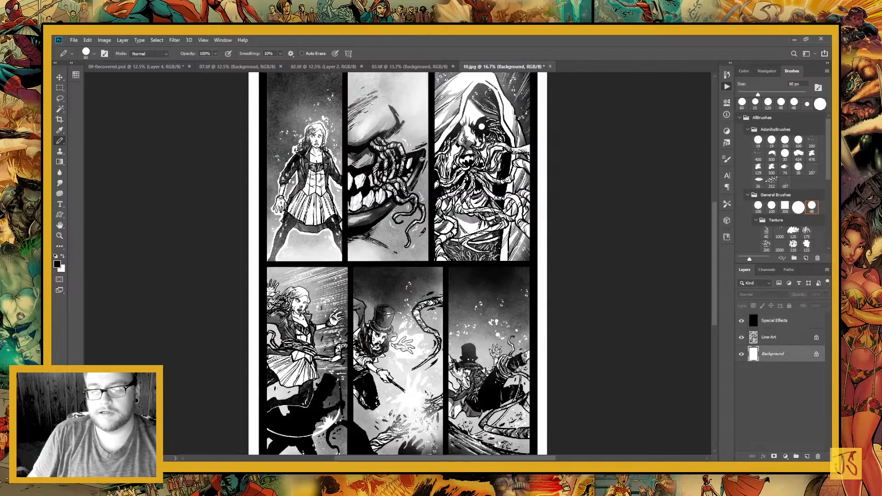
# Sample the red backdrop from the Background layer of 09-Recovered.psd and fill the Background layer of 10.jpg with it using the Paint Bucket
pyautogui.click(60, 162)
pyautogui.click(133, 66)
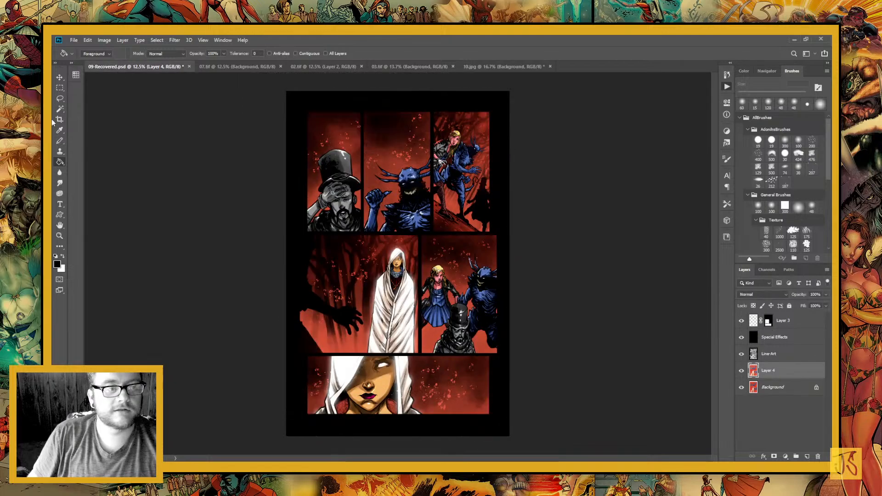
pyautogui.click(60, 130)
pyautogui.click(772, 388)
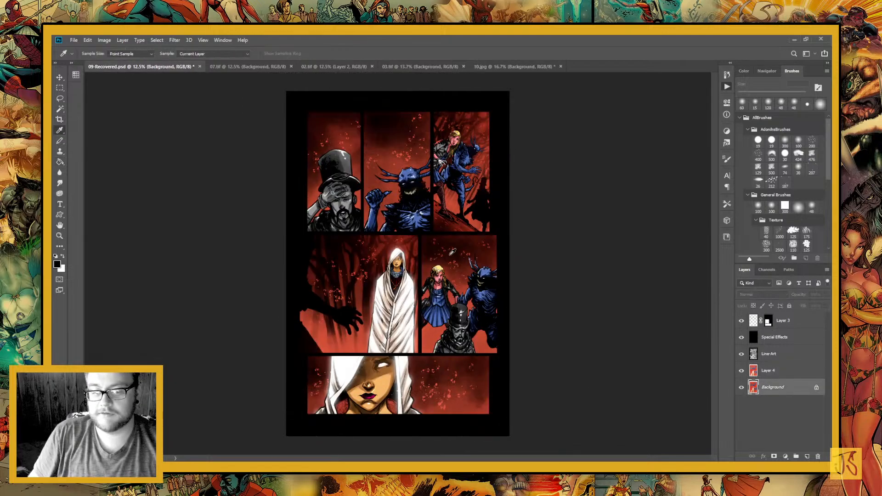
pyautogui.click(451, 255)
pyautogui.click(495, 66)
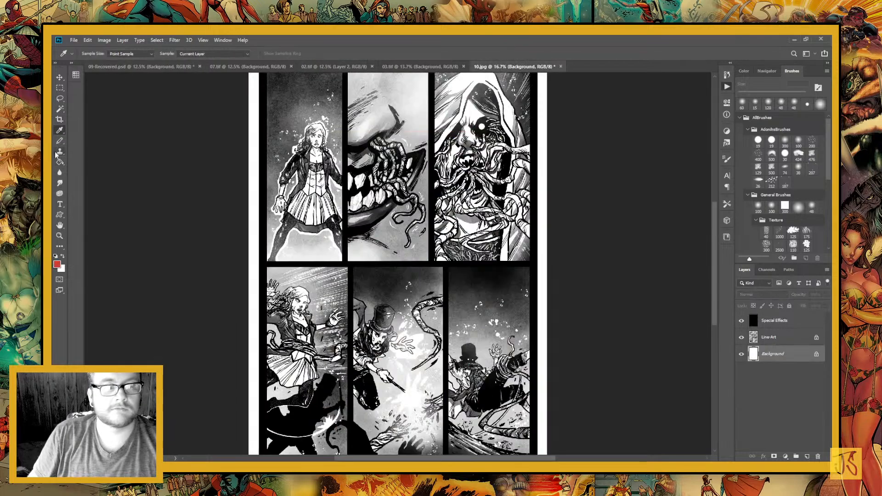
pyautogui.click(59, 162)
pyautogui.click(287, 159)
# Return to 09-Recovered.psd and save the page
pyautogui.click(138, 67)
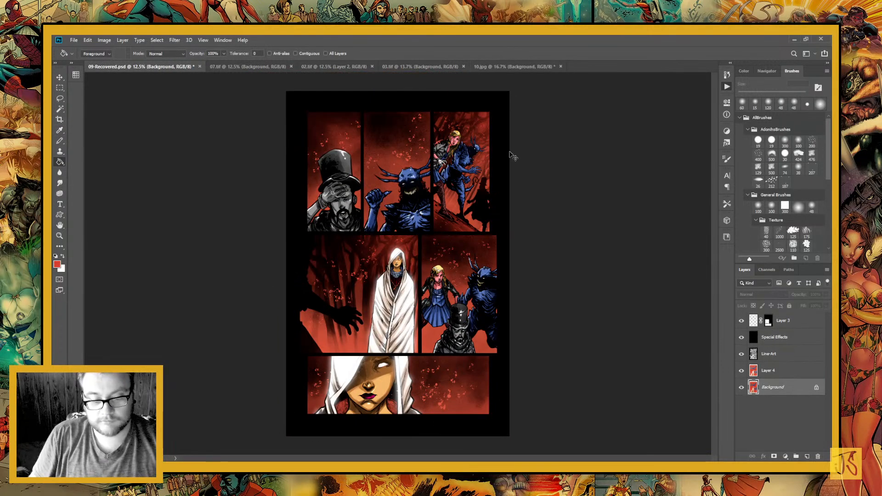
pyautogui.hotkey('ctrl', 's')
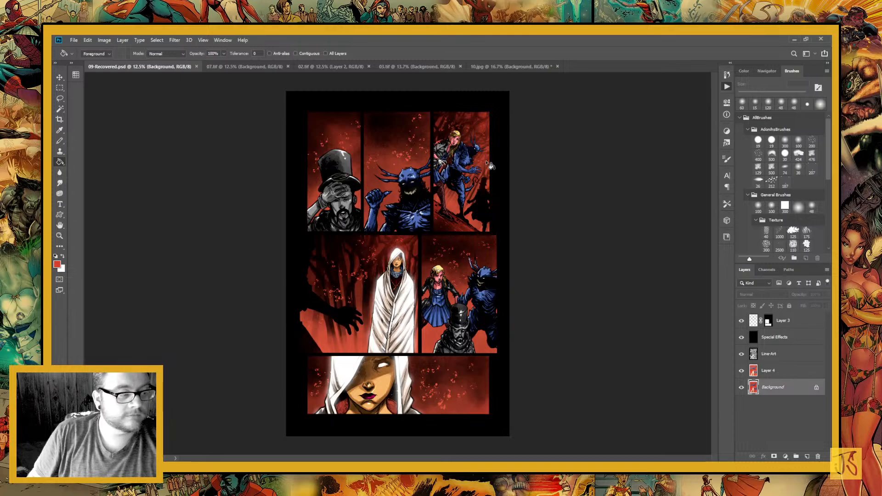
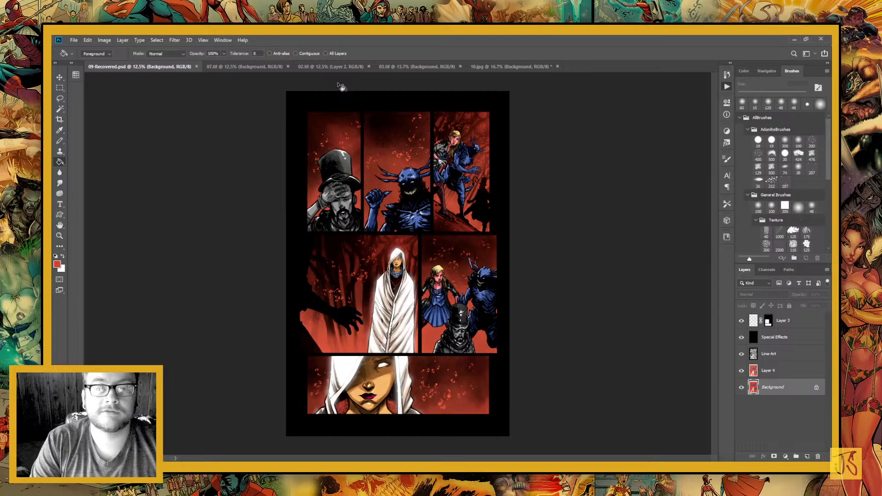
# Sample the white cloak and a blue tone from the Background layer of 09-Recovered.psd, and return to 10.jpg
pyautogui.press('i')
pyautogui.click(411, 294)
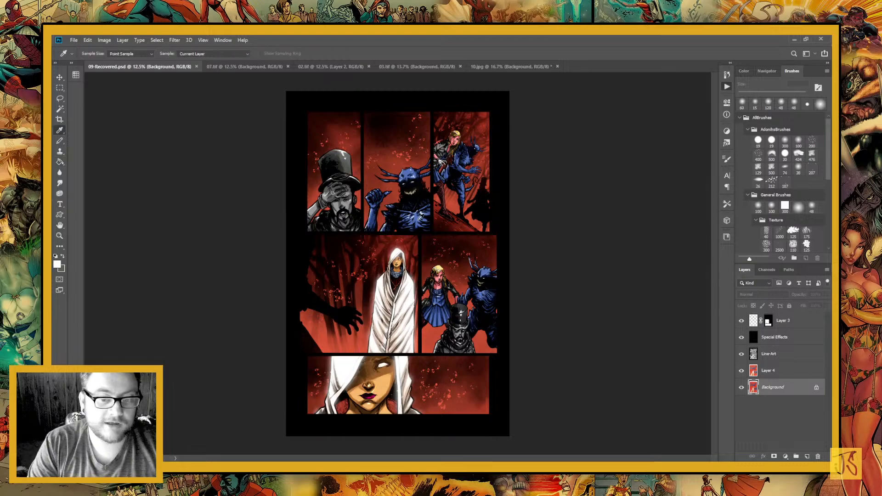
pyautogui.click(418, 219)
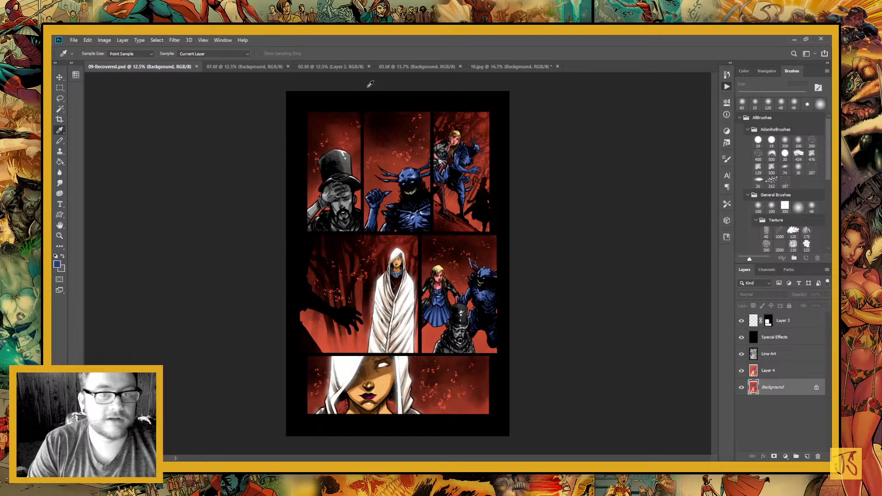
pyautogui.click(495, 67)
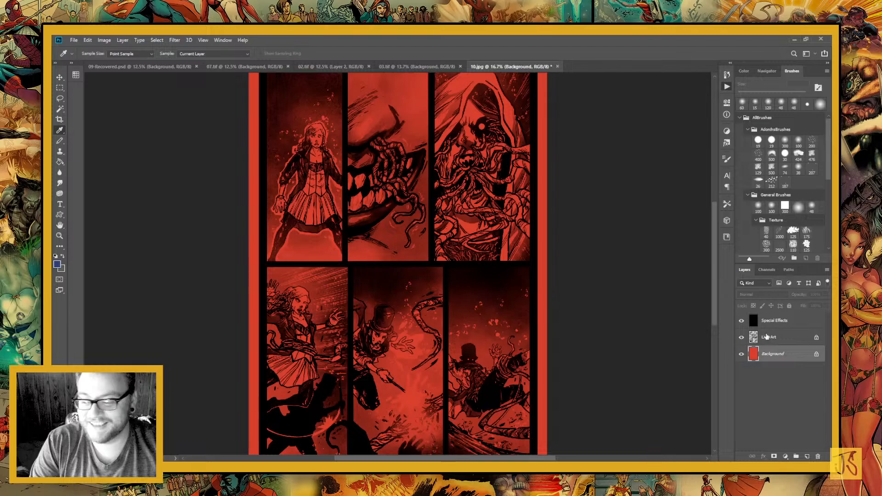
pyautogui.moveTo(311, 222); pyautogui.dragTo(263, 328)
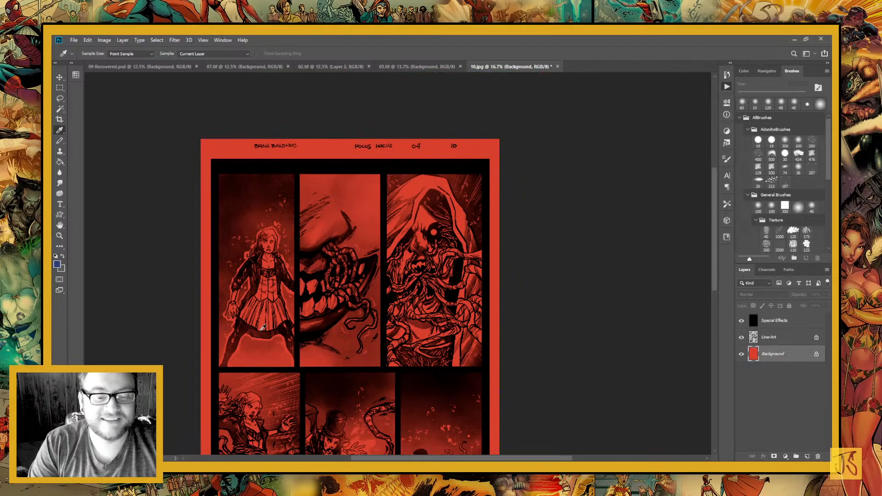
pyautogui.moveTo(350, 319); pyautogui.dragTo(354, 270)
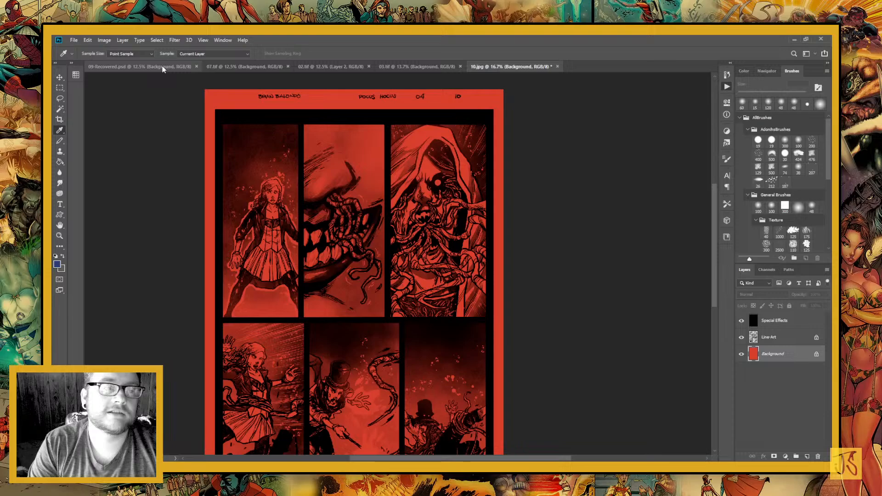
# Sample the red backdrop colour again from 09-Recovered.psd and switch back to 10.jpg
pyautogui.click(163, 67)
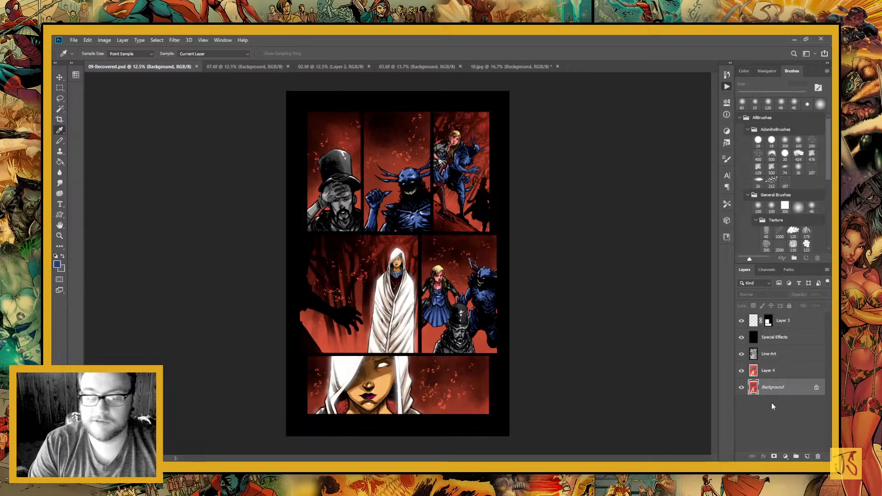
pyautogui.click(505, 66)
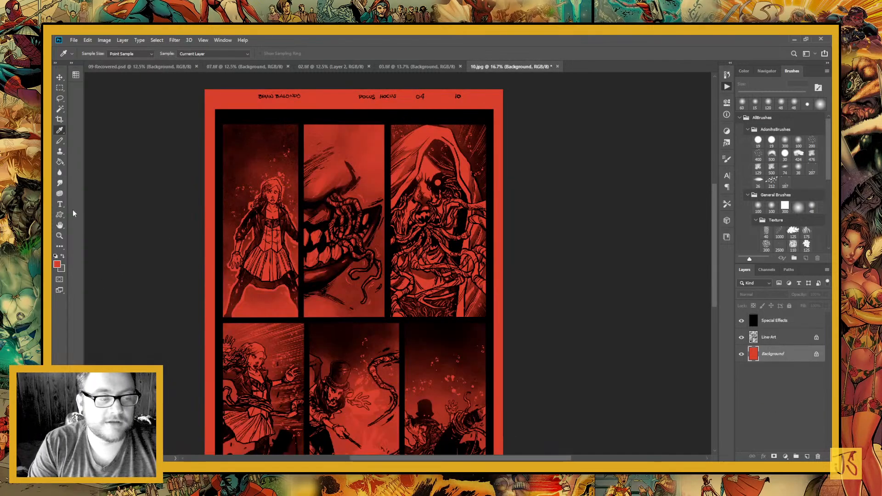
pyautogui.click(60, 237)
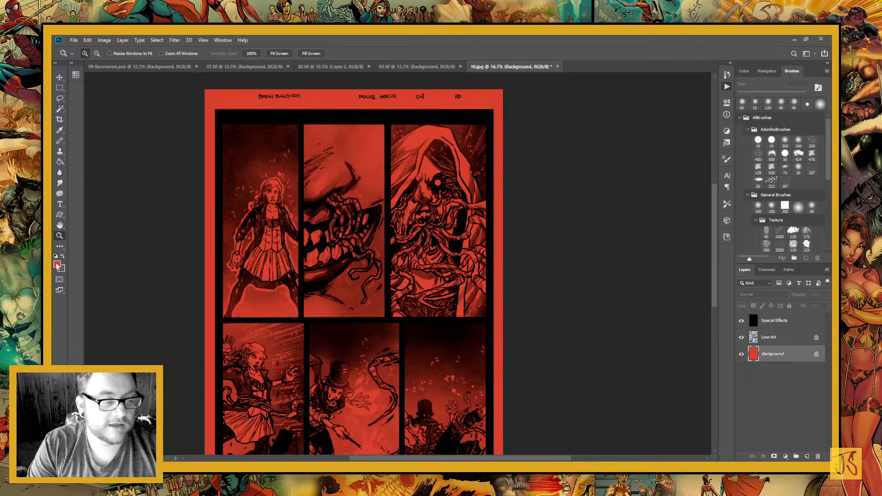
pyautogui.press('i')
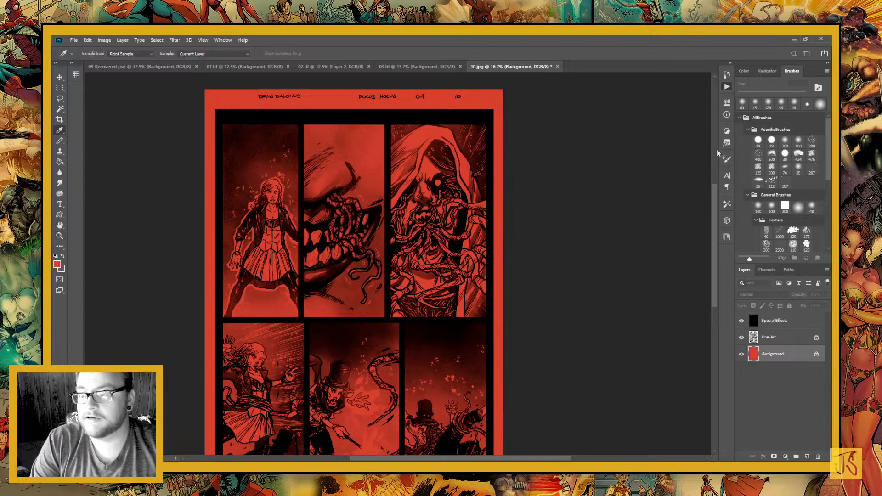
# Reset the colours to the black and white defaults and unlock the transparent pixels of the Line Art layer
pyautogui.press('d')
pyautogui.press('z')
pyautogui.click(780, 337)
pyautogui.click(753, 305)
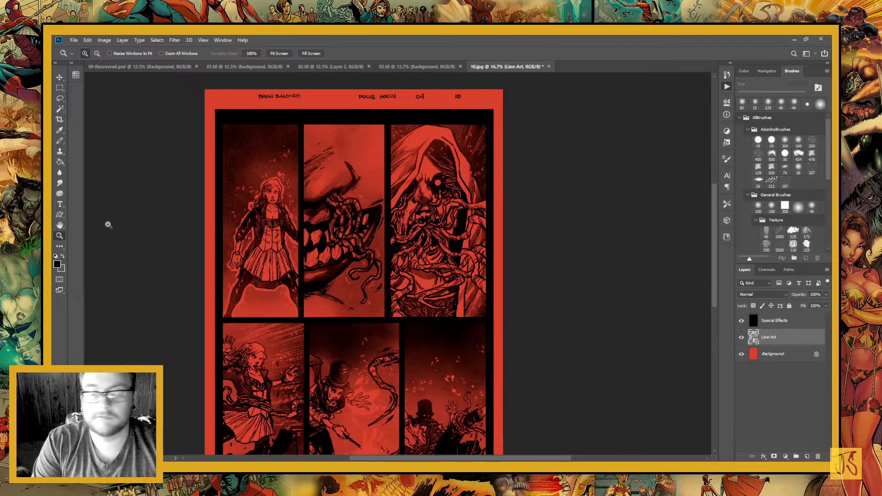
# Select the page margins around the panels with the Rectangular Marquee and fill them with black on the Line Art layer
pyautogui.click(60, 88)
pyautogui.moveTo(188, 84); pyautogui.dragTo(532, 450)
pyautogui.moveTo(495, 394); pyautogui.dragTo(183, 441)
pyautogui.moveTo(259, 244); pyautogui.dragTo(291, 450)
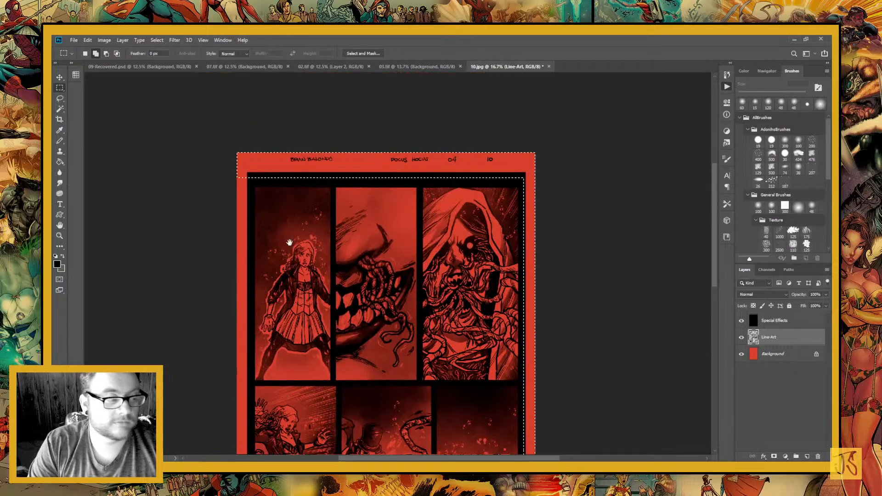
pyautogui.moveTo(290, 244); pyautogui.dragTo(302, 327)
pyautogui.moveTo(264, 253); pyautogui.dragTo(243, 459)
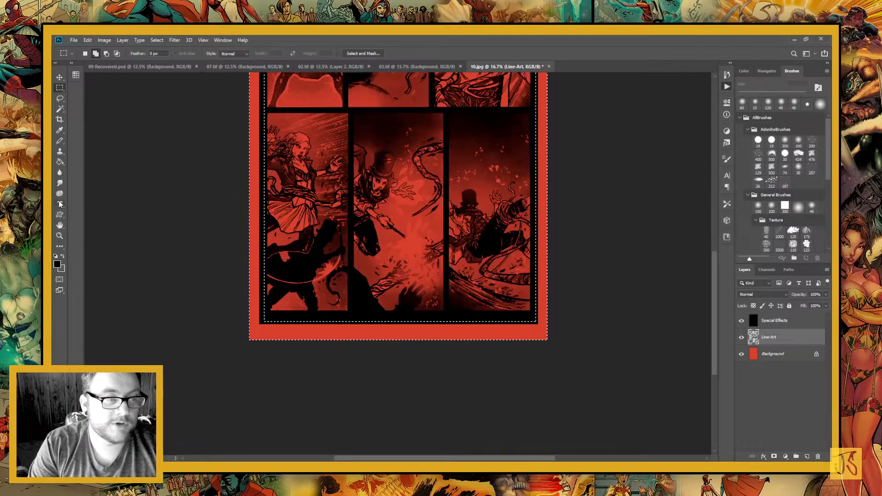
pyautogui.click(59, 162)
pyautogui.click(330, 339)
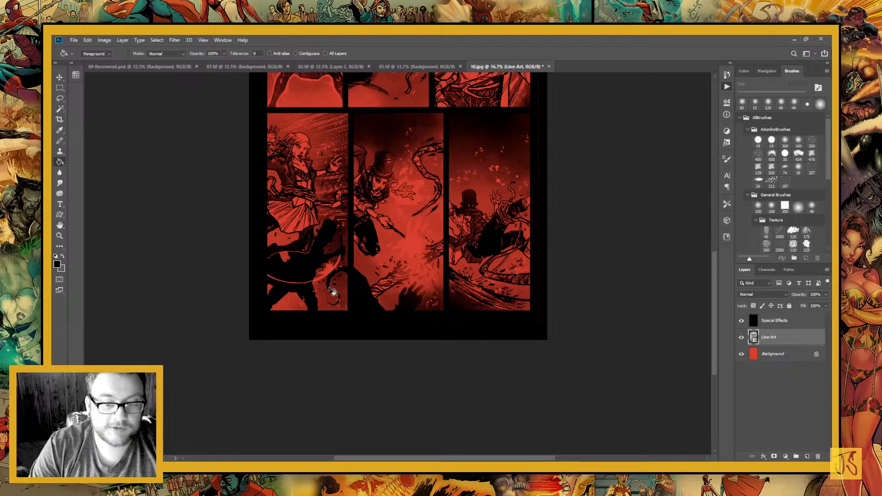
# Select the page's top strip with the leftover lettering and its right margin, fill them with solid black, and deselect
pyautogui.scroll(6, 635, 337)
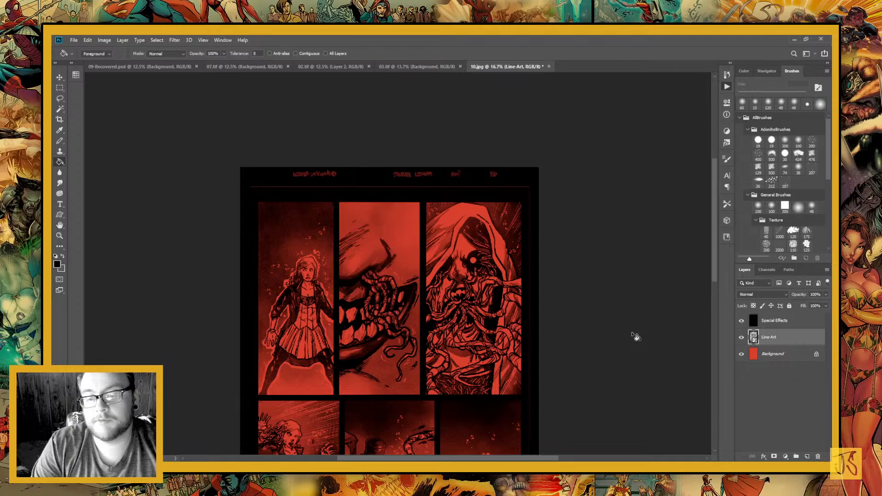
pyautogui.press('m')
pyautogui.moveTo(239, 166)
pyautogui.mouseDown()
pyautogui.moveTo(395, 182)
pyautogui.moveTo(571, 183)
pyautogui.moveTo(585, 193)
pyautogui.mouseUp()
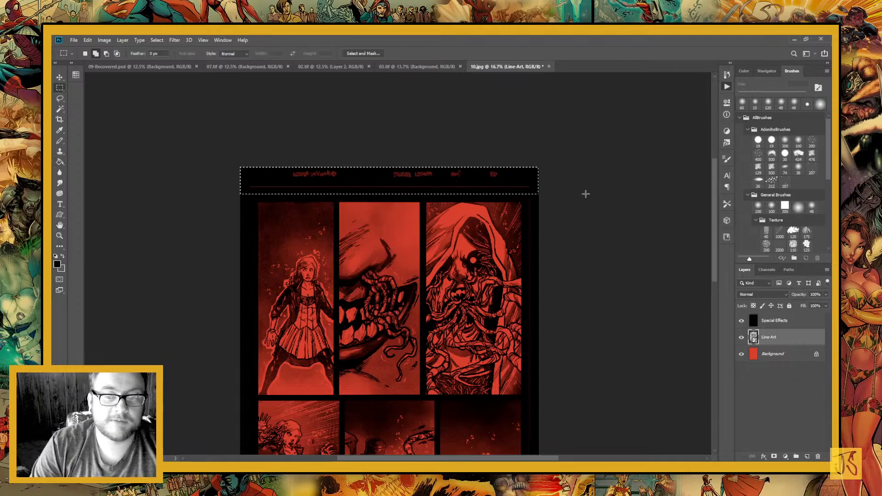
pyautogui.moveTo(523, 208); pyautogui.dragTo(452, 190)
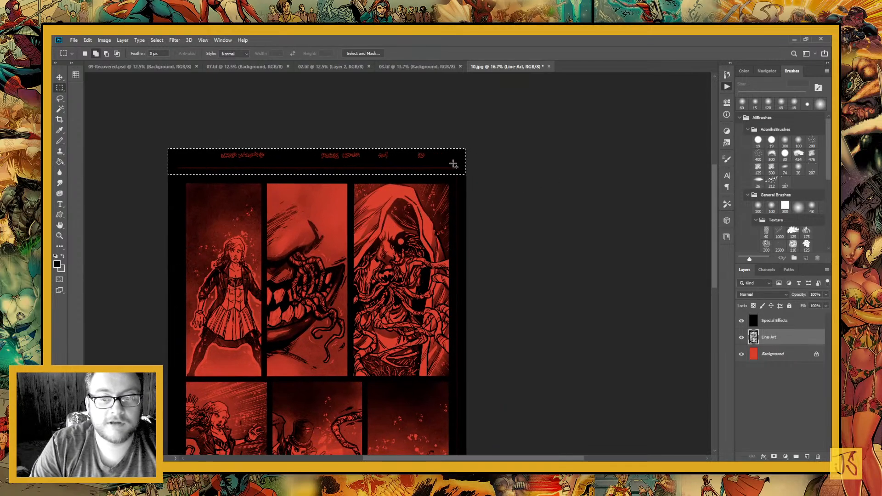
pyautogui.scroll(-5, 488, 380)
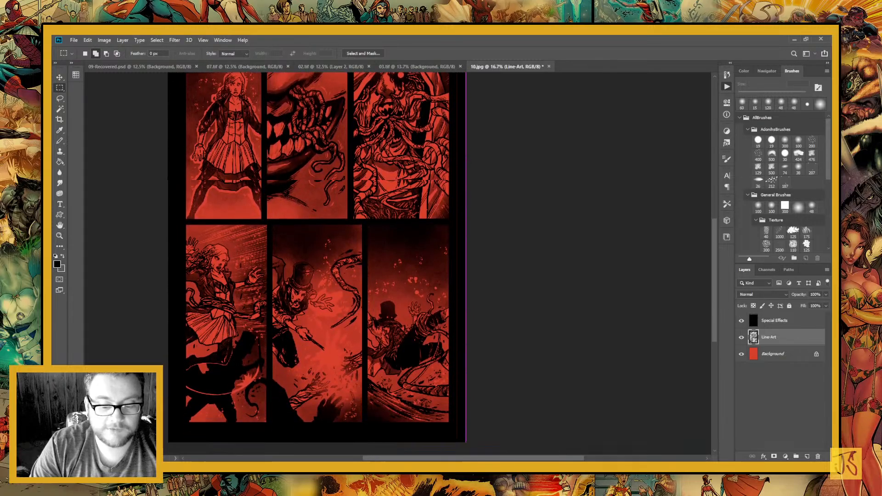
pyautogui.scroll(-2, 489, 441)
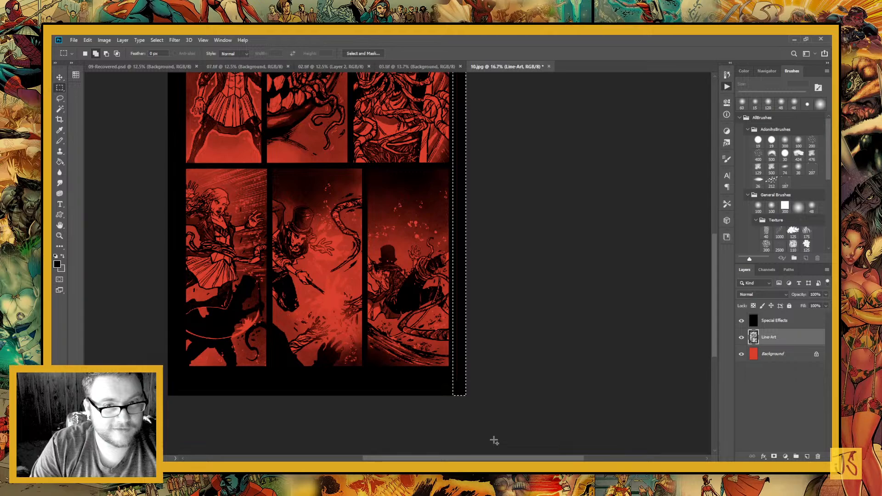
pyautogui.press('g')
pyautogui.moveTo(373, 158); pyautogui.dragTo(377, 410)
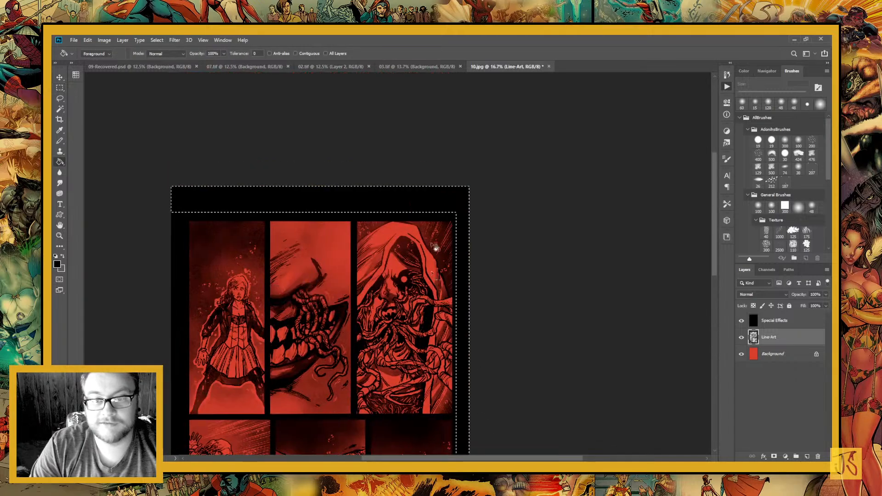
pyautogui.moveTo(427, 218); pyautogui.dragTo(461, 148)
pyautogui.hotkey('ctrl', 'd')
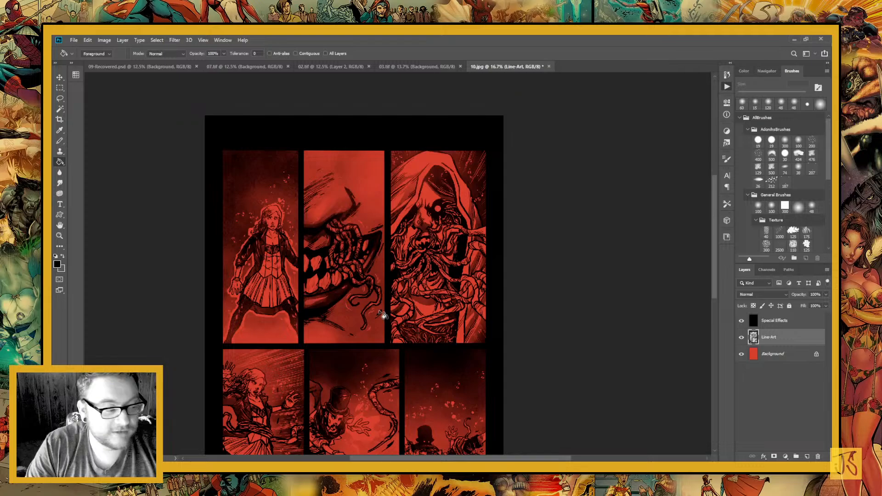
# On the Background layer, outline the girl in the first panel with the Lasso tool, from her hair around her arms, skirt and leg
pyautogui.click(774, 356)
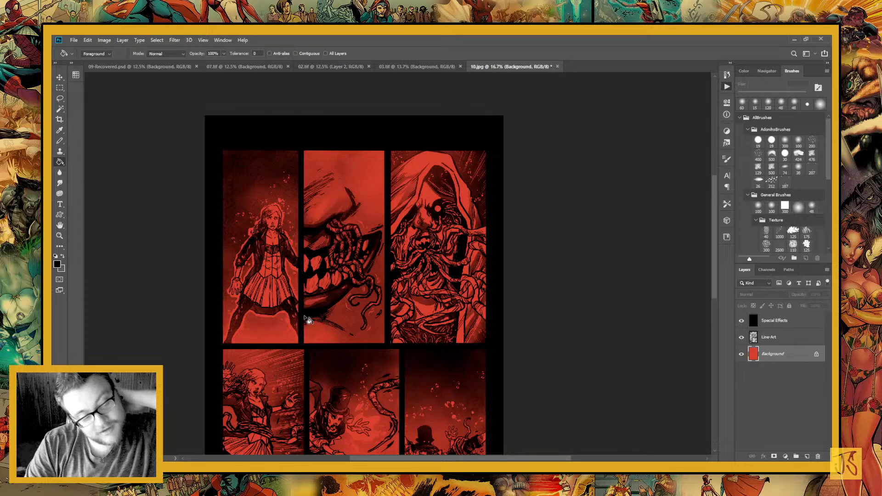
pyautogui.click(60, 235)
pyautogui.click(275, 214)
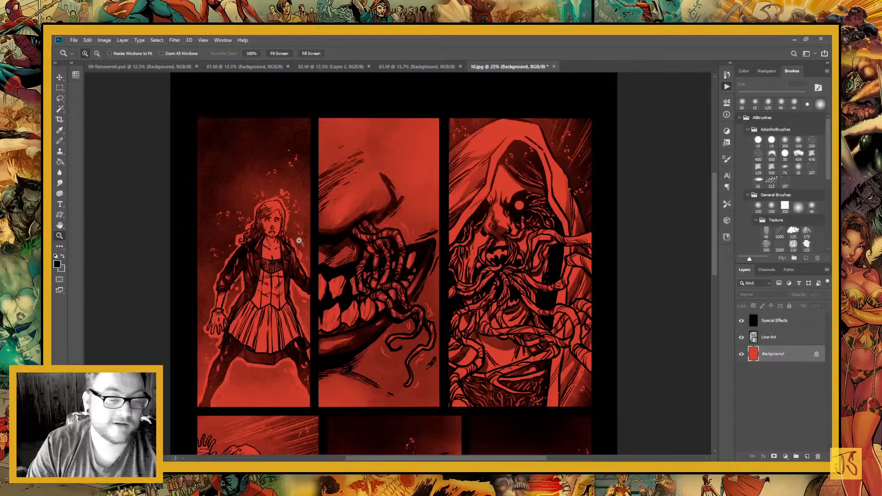
pyautogui.click(299, 241)
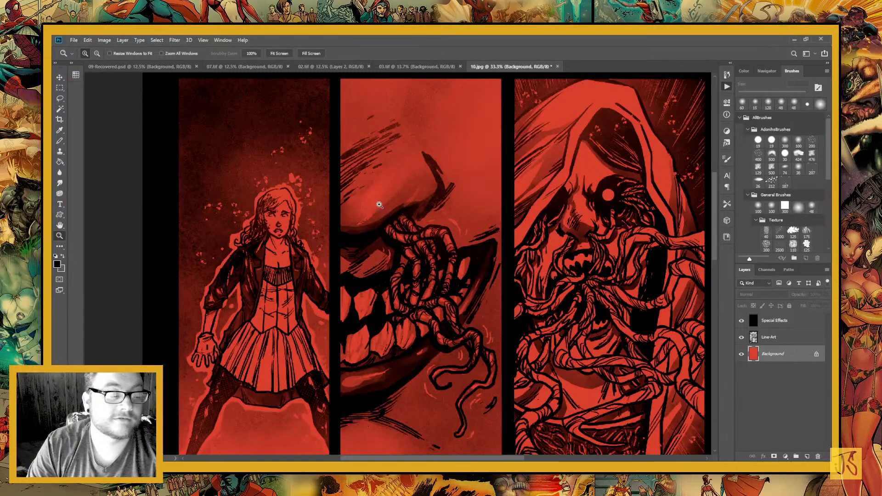
pyautogui.press('x')
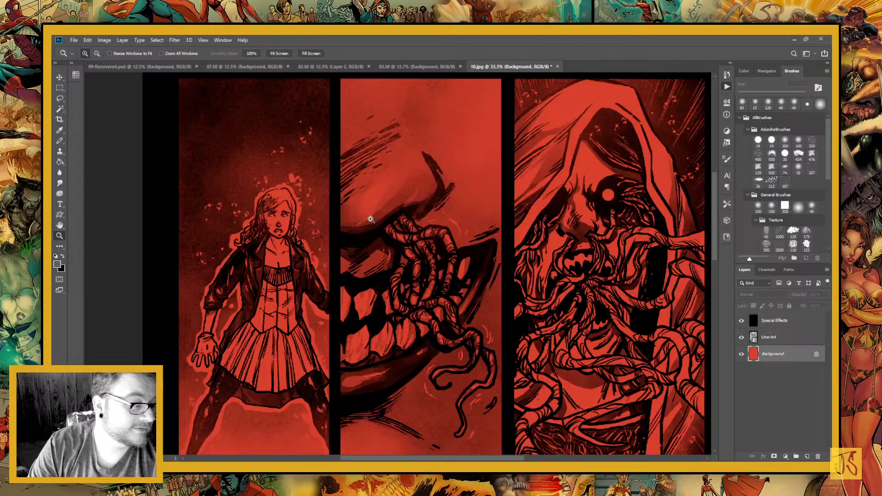
pyautogui.click(61, 99)
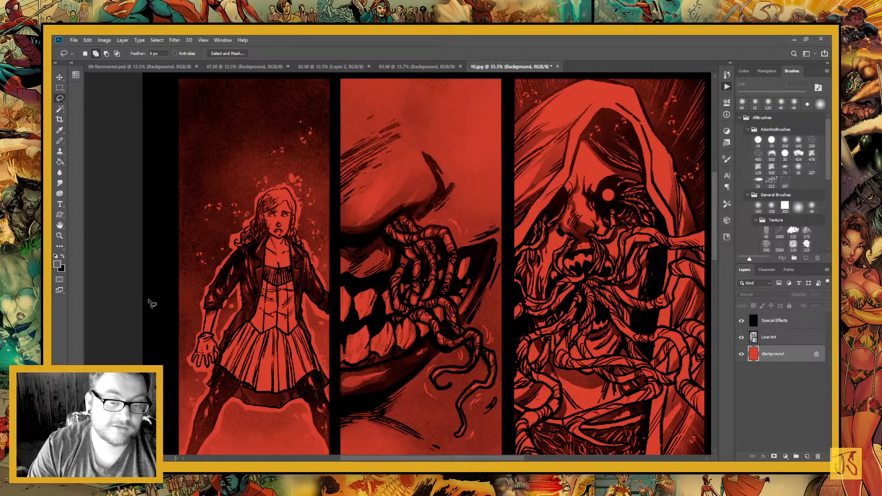
pyautogui.moveTo(448, 299)
pyautogui.mouseDown()
pyautogui.moveTo(252, 267)
pyautogui.moveTo(433, 263)
pyautogui.mouseUp()
pyautogui.moveTo(330, 256); pyautogui.dragTo(376, 262)
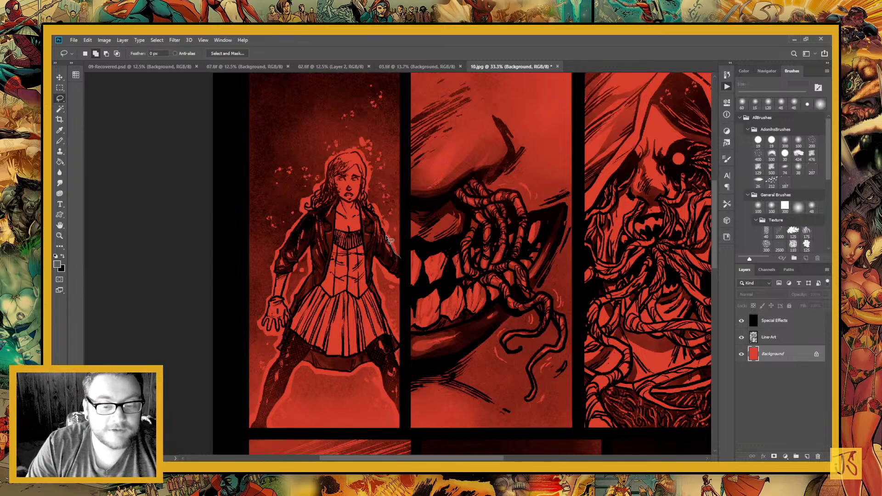
pyautogui.moveTo(384, 234); pyautogui.dragTo(367, 195)
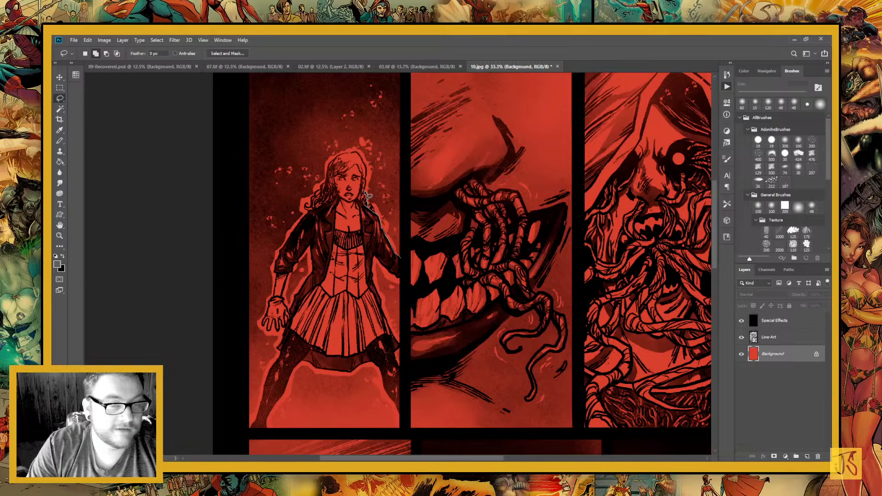
pyautogui.moveTo(364, 192)
pyautogui.mouseDown()
pyautogui.moveTo(364, 160)
pyautogui.moveTo(344, 159)
pyautogui.moveTo(274, 275)
pyautogui.moveTo(266, 332)
pyautogui.moveTo(273, 321)
pyautogui.mouseUp()
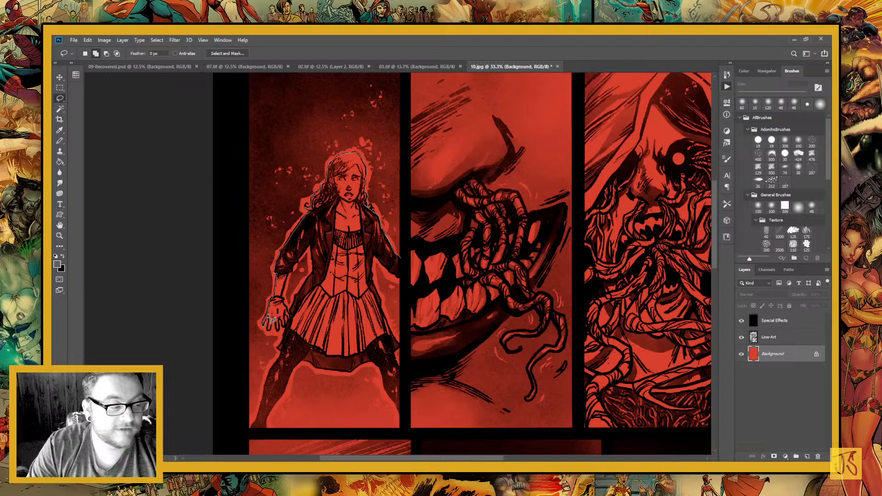
pyautogui.moveTo(271, 320)
pyautogui.mouseDown()
pyautogui.moveTo(264, 334)
pyautogui.moveTo(290, 319)
pyautogui.moveTo(286, 303)
pyautogui.moveTo(282, 313)
pyautogui.moveTo(292, 278)
pyautogui.moveTo(300, 267)
pyautogui.moveTo(292, 291)
pyautogui.moveTo(298, 262)
pyautogui.moveTo(315, 246)
pyautogui.moveTo(326, 283)
pyautogui.moveTo(317, 270)
pyautogui.moveTo(292, 314)
pyautogui.moveTo(282, 364)
pyautogui.moveTo(264, 371)
pyautogui.moveTo(272, 374)
pyautogui.moveTo(249, 432)
pyautogui.moveTo(269, 436)
pyautogui.moveTo(294, 379)
pyautogui.moveTo(393, 364)
pyautogui.moveTo(400, 342)
pyautogui.moveTo(381, 314)
pyautogui.moveTo(373, 274)
pyautogui.moveTo(387, 271)
pyautogui.mouseUp()
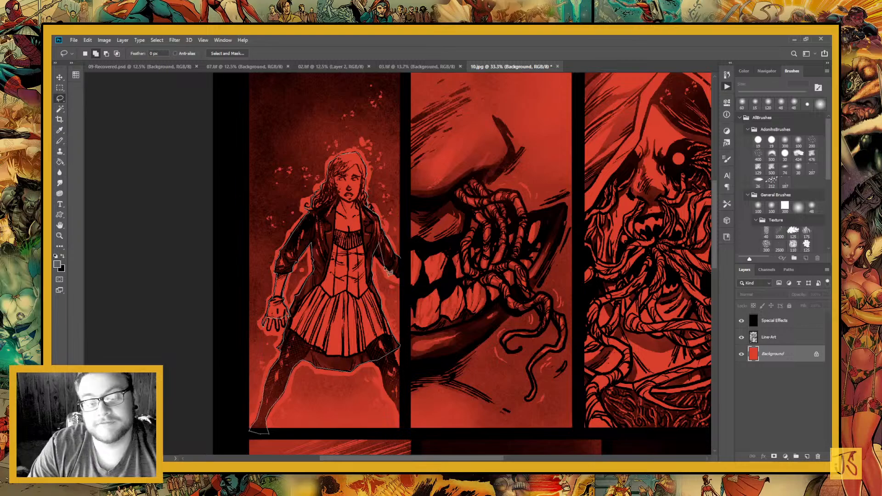
pyautogui.press('Delete')
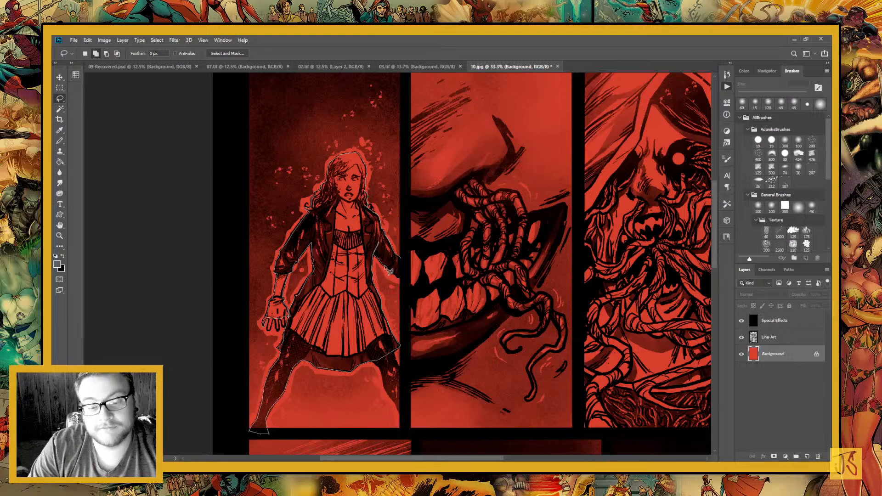
pyautogui.moveTo(390, 271)
pyautogui.mouseDown()
pyautogui.moveTo(403, 276)
pyautogui.moveTo(402, 265)
pyautogui.mouseUp()
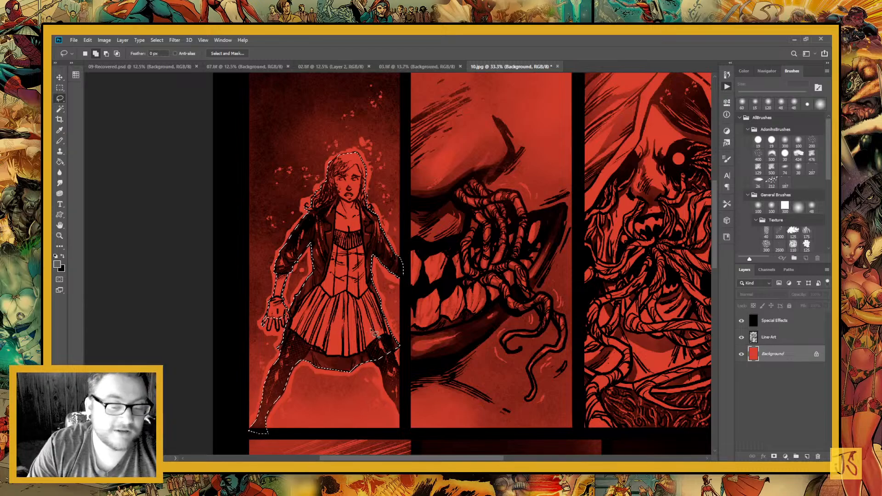
# Add the girl's remaining leg, beside the panel's right border, to the lasso selection
pyautogui.moveTo(337, 351)
pyautogui.mouseDown()
pyautogui.moveTo(286, 317)
pyautogui.moveTo(329, 335)
pyautogui.moveTo(354, 387)
pyautogui.moveTo(357, 347)
pyautogui.moveTo(348, 324)
pyautogui.moveTo(324, 317)
pyautogui.mouseUp()
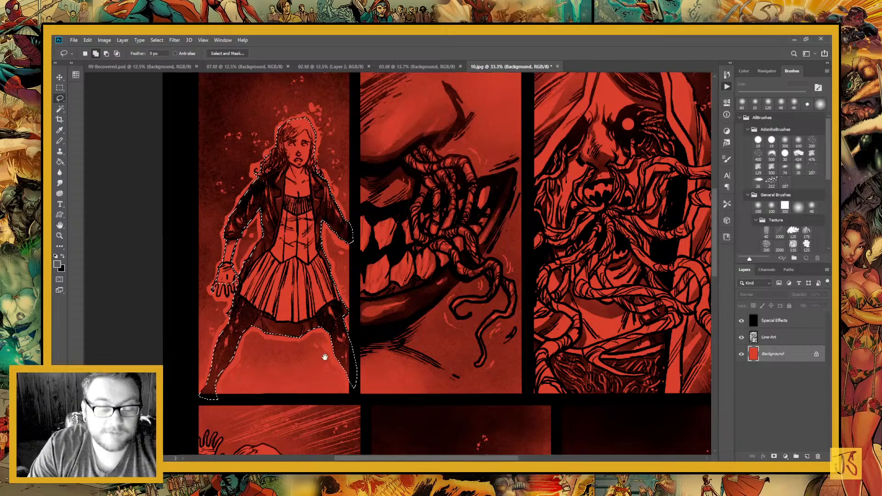
pyautogui.moveTo(322, 356)
pyautogui.mouseDown()
pyautogui.moveTo(305, 321)
pyautogui.moveTo(335, 359)
pyautogui.mouseUp()
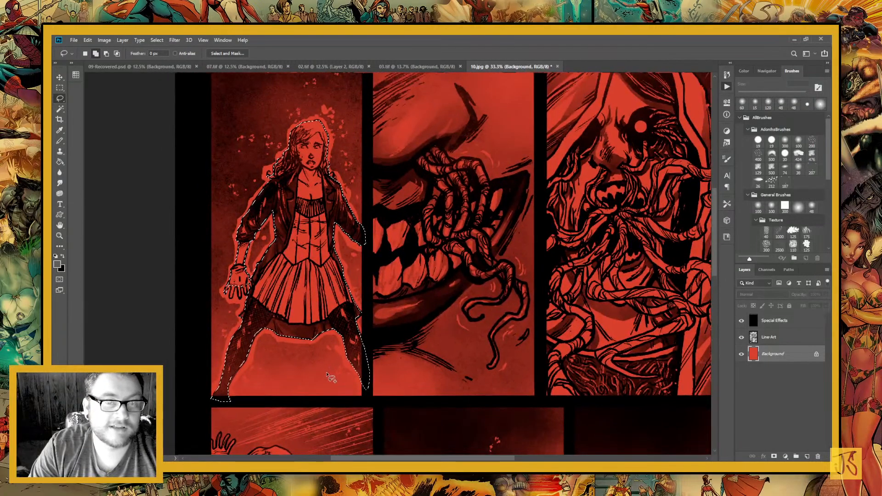
pyautogui.moveTo(340, 354); pyautogui.dragTo(369, 396)
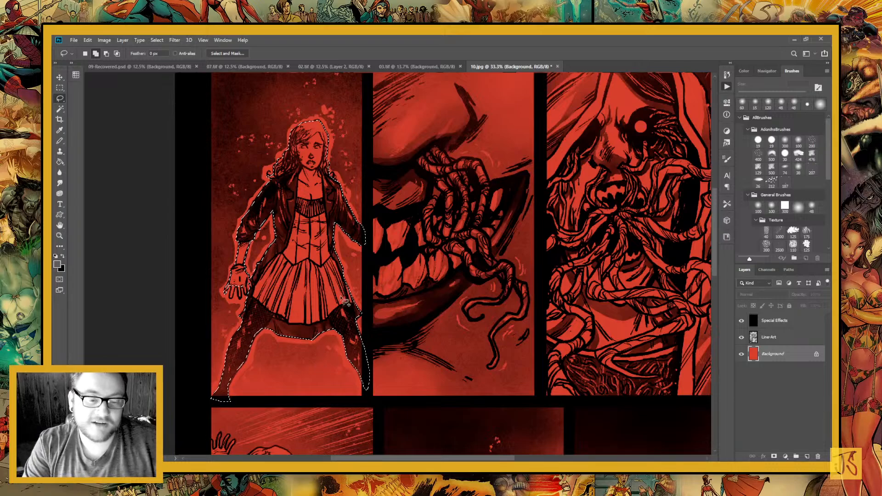
pyautogui.moveTo(350, 301); pyautogui.dragTo(422, 339)
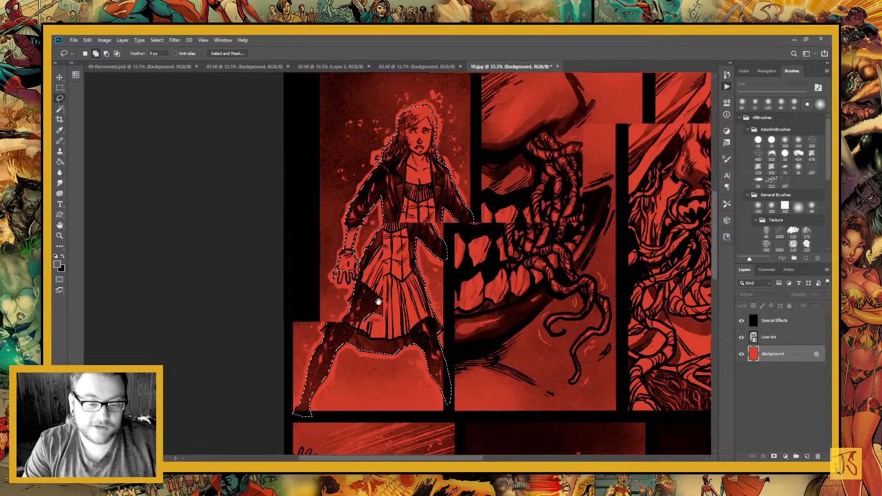
# Subtract the gap between the girl's open hand and her skirt from the lasso selection
pyautogui.moveTo(293, 332); pyautogui.dragTo(342, 271)
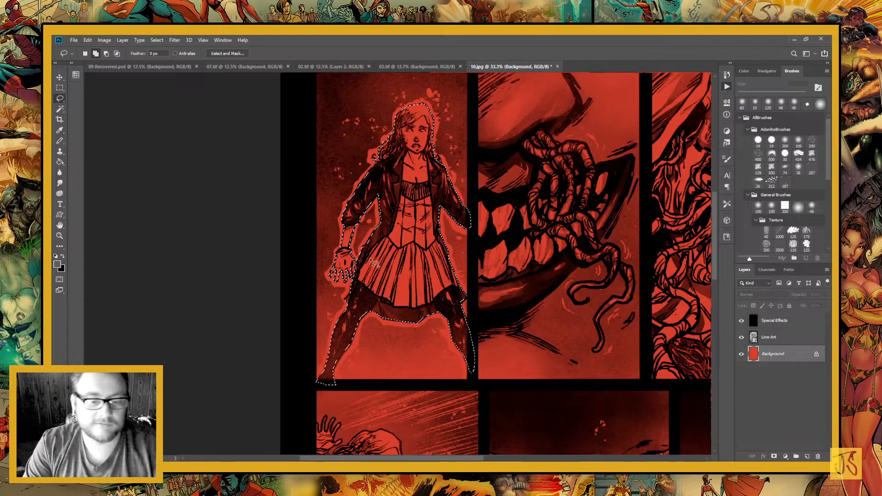
pyautogui.press('alt')
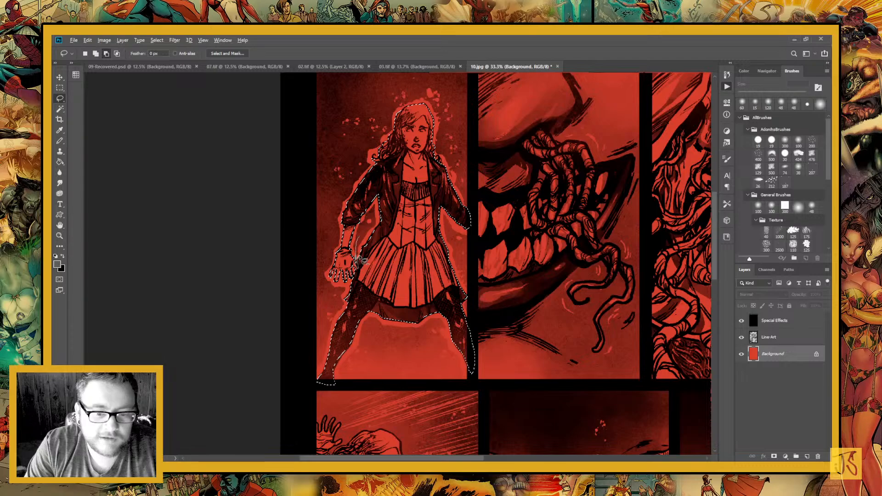
pyautogui.moveTo(358, 255); pyautogui.dragTo(359, 245)
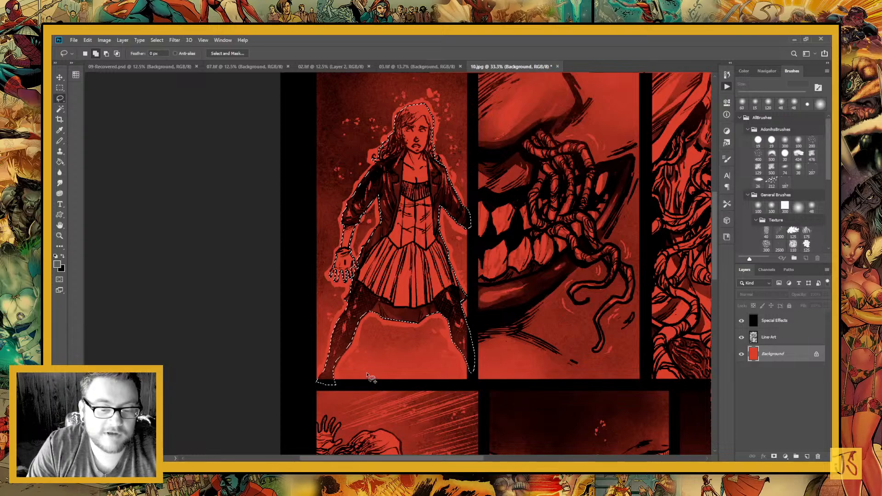
# Fill the selected girl with flat grey on the Background layer and deselect
pyautogui.moveTo(416, 294); pyautogui.dragTo(304, 363)
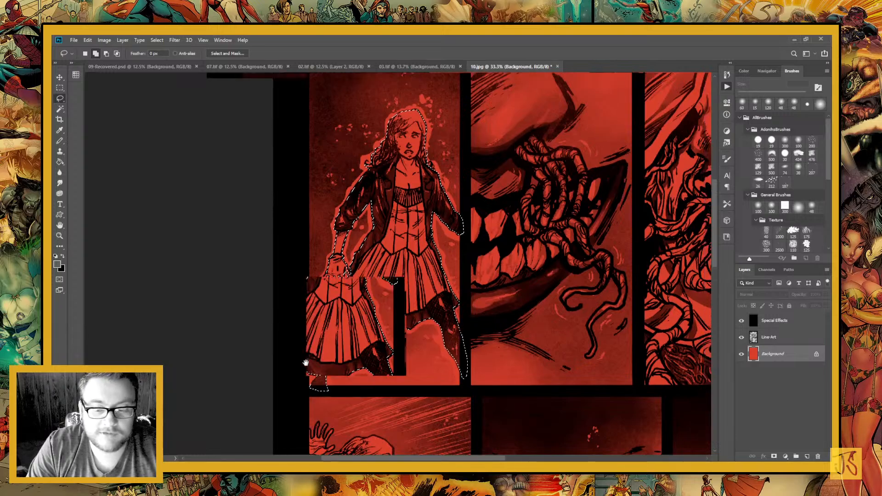
pyautogui.moveTo(378, 305); pyautogui.dragTo(312, 327)
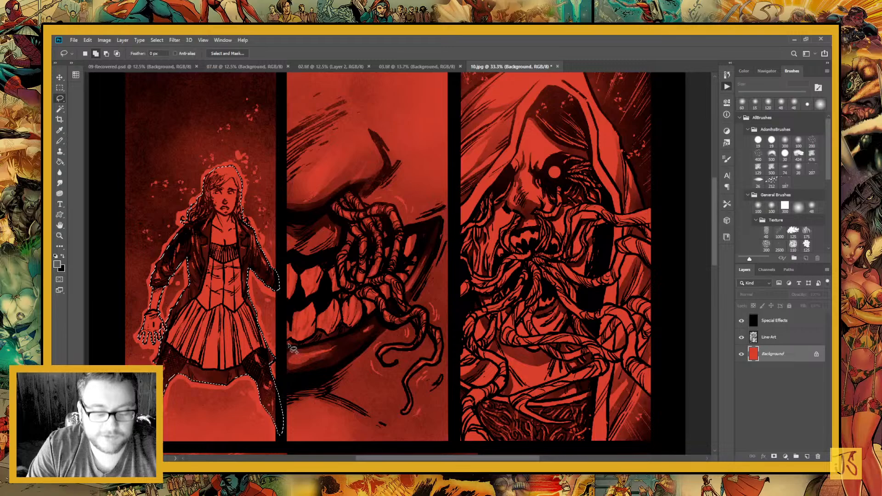
pyautogui.hotkey('alt', 'BackSpace')
pyautogui.hotkey('ctrl', 'd')
pyautogui.press('g')
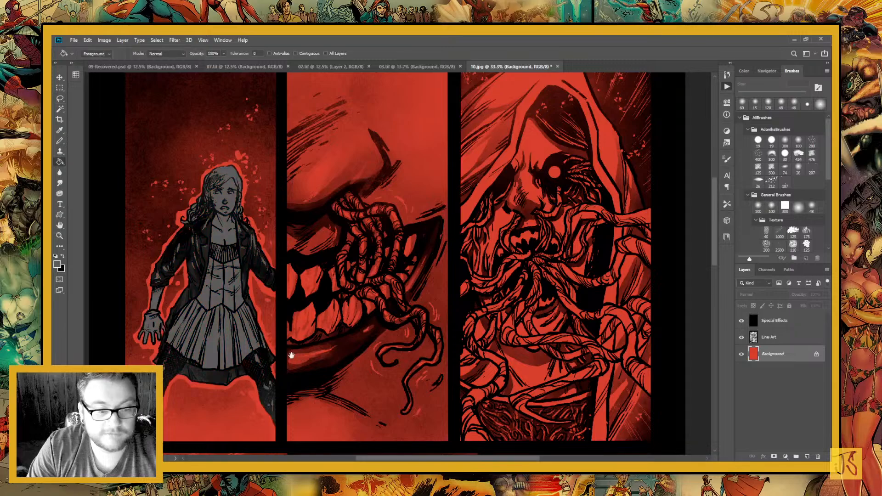
# Touch up the grey flat beside the girl's open hand using the Pencil with a 60 px round brush
pyautogui.moveTo(292, 355); pyautogui.dragTo(395, 309)
pyautogui.press('b')
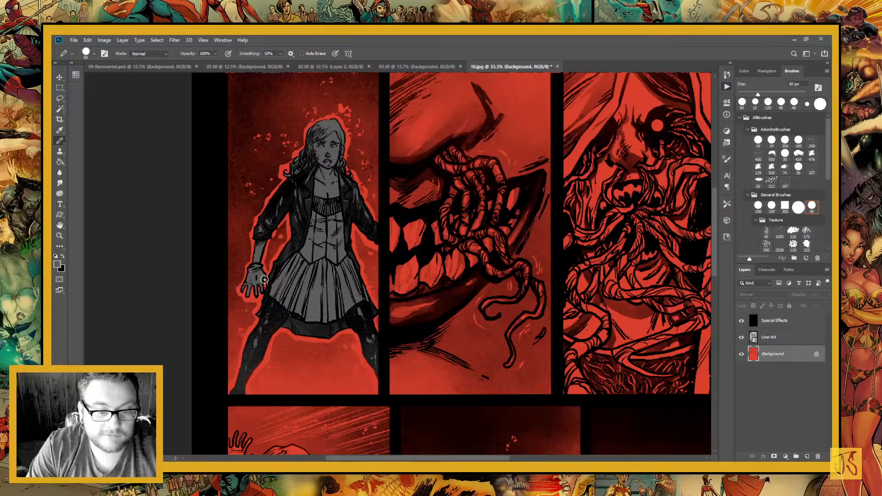
pyautogui.press(',')
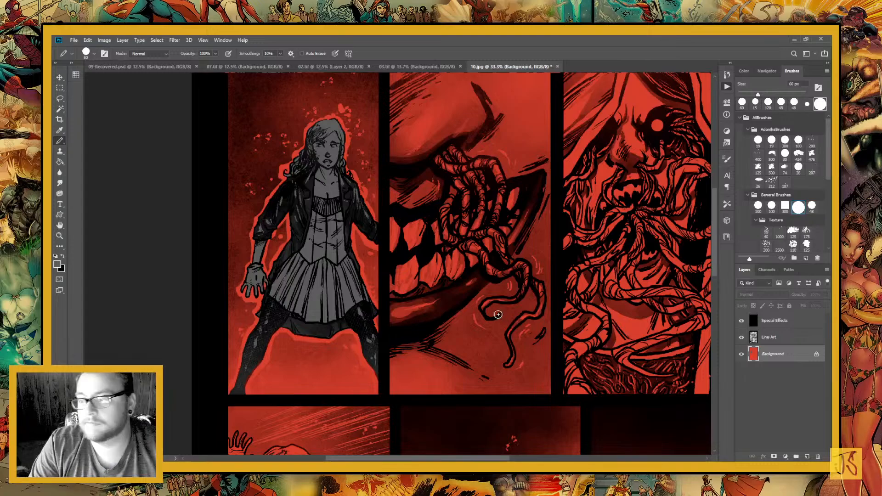
pyautogui.click(260, 300)
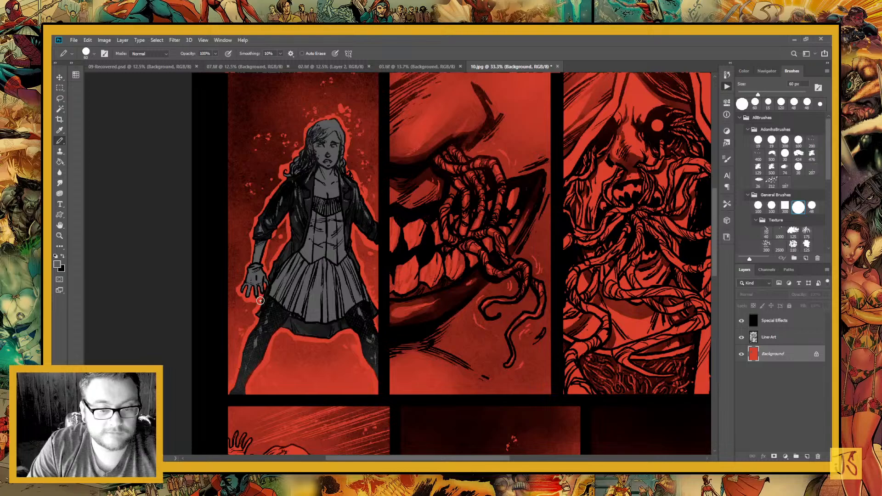
# Examine the remaining panels of the page to see which figures still need flat colours
pyautogui.moveTo(260, 301); pyautogui.dragTo(92, 453)
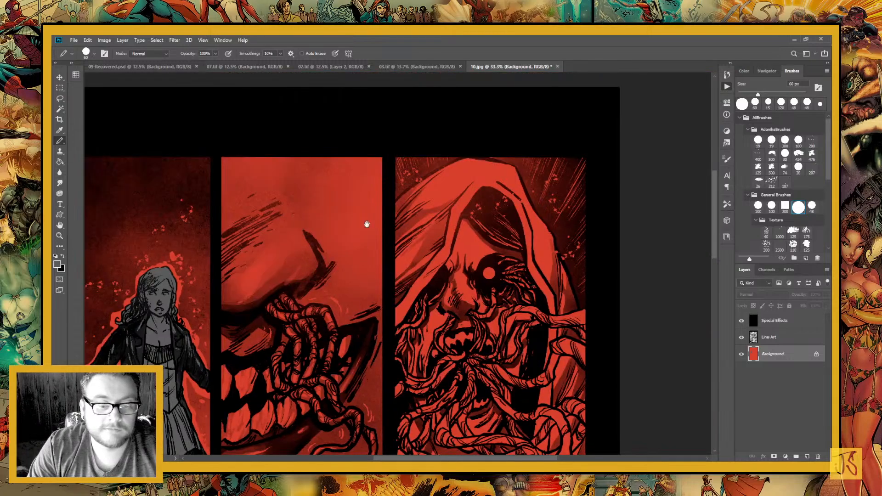
pyautogui.moveTo(366, 225); pyautogui.dragTo(378, 88)
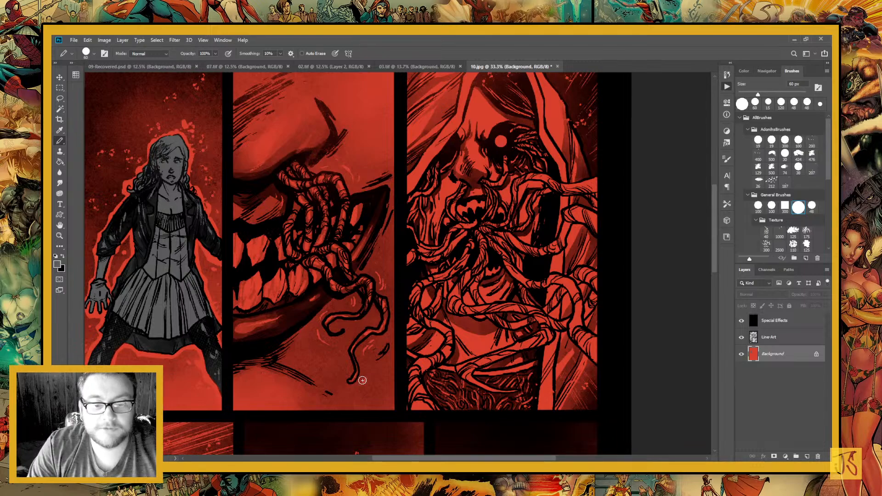
pyautogui.moveTo(416, 282); pyautogui.dragTo(344, 344)
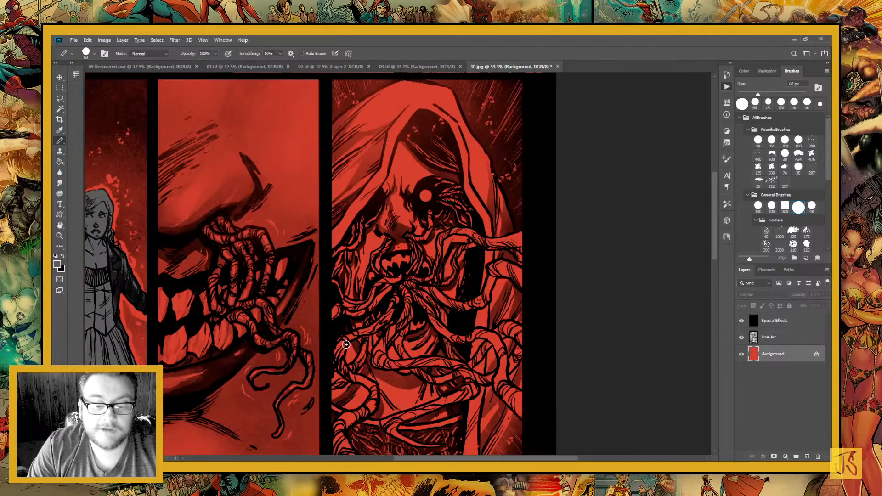
pyautogui.moveTo(372, 404)
pyautogui.mouseDown()
pyautogui.moveTo(360, 248)
pyautogui.moveTo(459, 142)
pyautogui.mouseUp()
pyautogui.moveTo(294, 399); pyautogui.dragTo(393, 221)
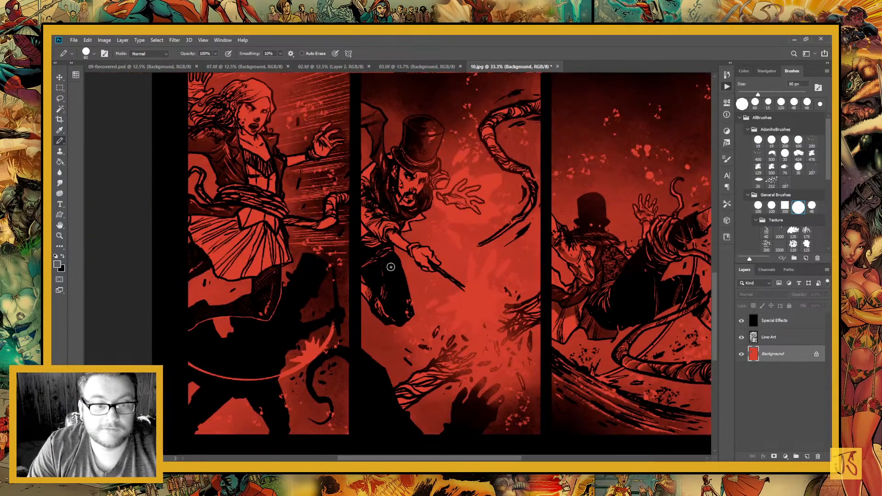
pyautogui.moveTo(452, 330); pyautogui.dragTo(313, 337)
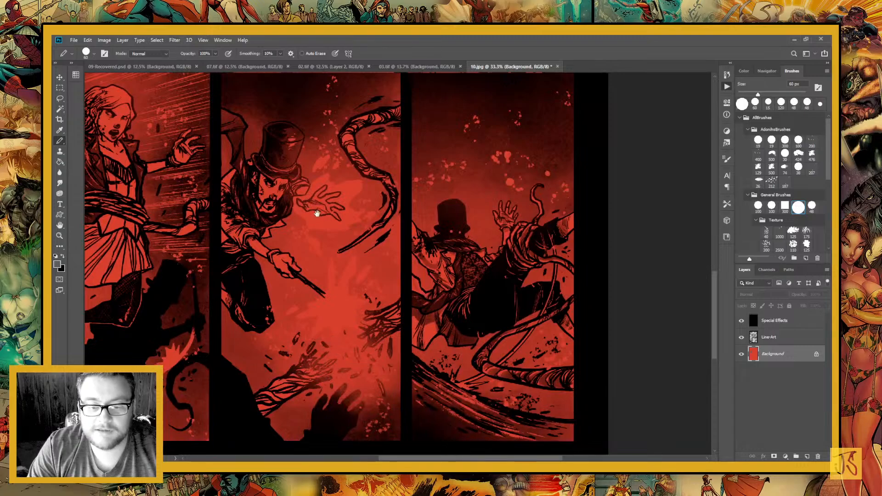
pyautogui.moveTo(318, 210); pyautogui.dragTo(404, 342)
pyautogui.moveTo(386, 165); pyautogui.dragTo(385, 432)
pyautogui.moveTo(365, 212)
pyautogui.mouseDown()
pyautogui.moveTo(399, 347)
pyautogui.moveTo(329, 245)
pyautogui.mouseUp()
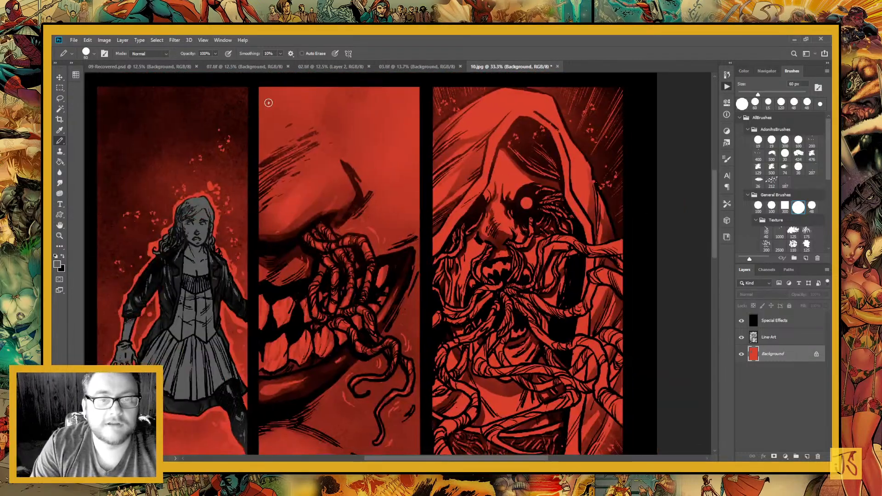
# Close the page 03, 02 and 07 documents, keeping 09-Recovered.psd and 10.jpg open
pyautogui.click(459, 67)
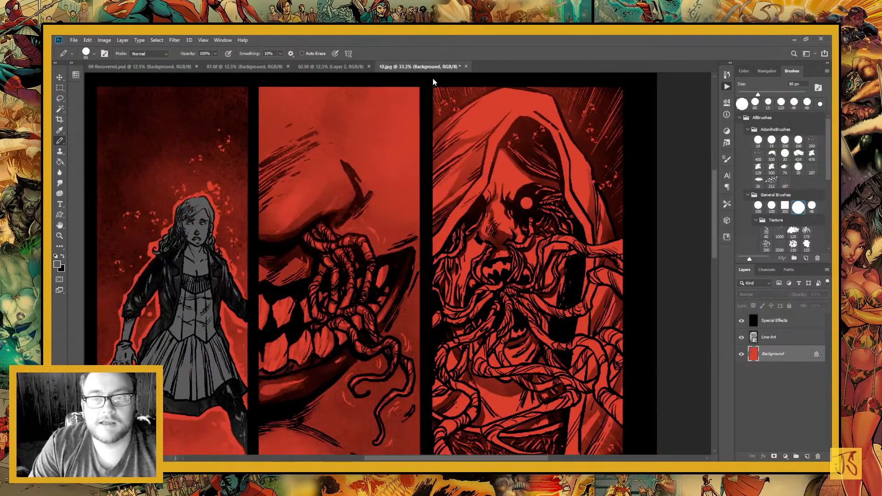
pyautogui.click(369, 66)
pyautogui.click(288, 67)
# In 09-Recovered.psd, sample the hooded woman's tan skin and the top-hatted man's pale hand as the two working colours
pyautogui.click(170, 65)
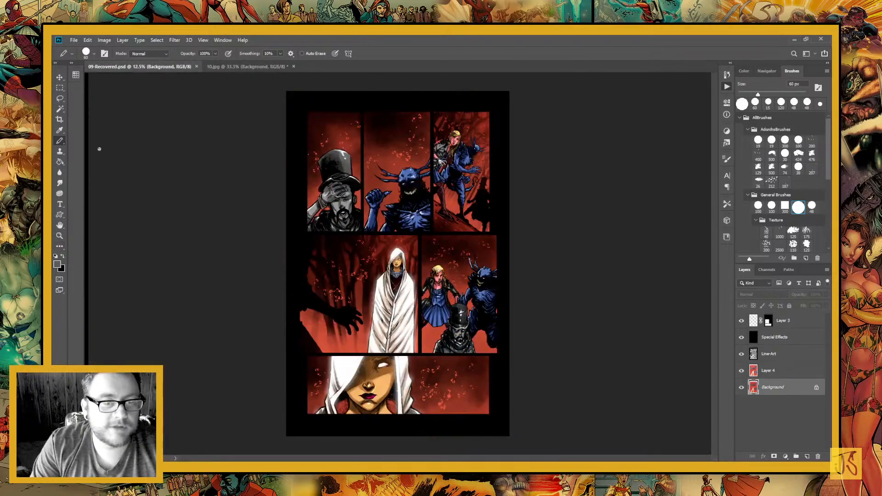
pyautogui.press('i')
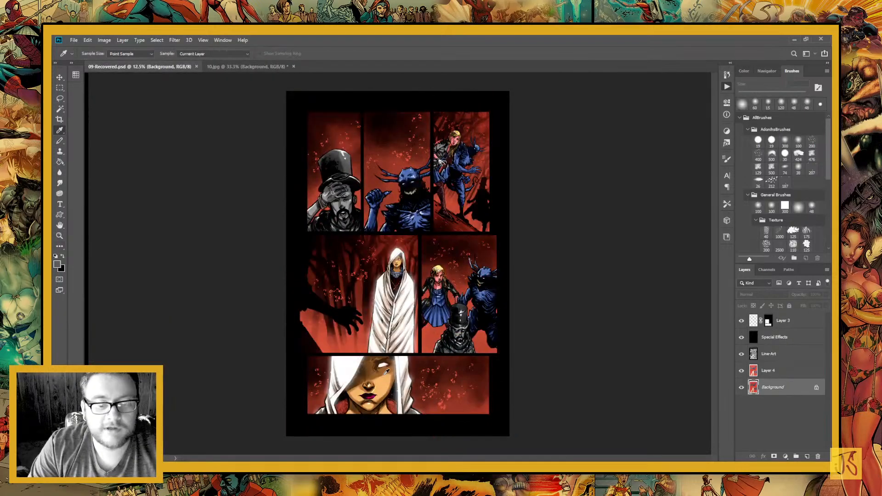
pyautogui.click(384, 373)
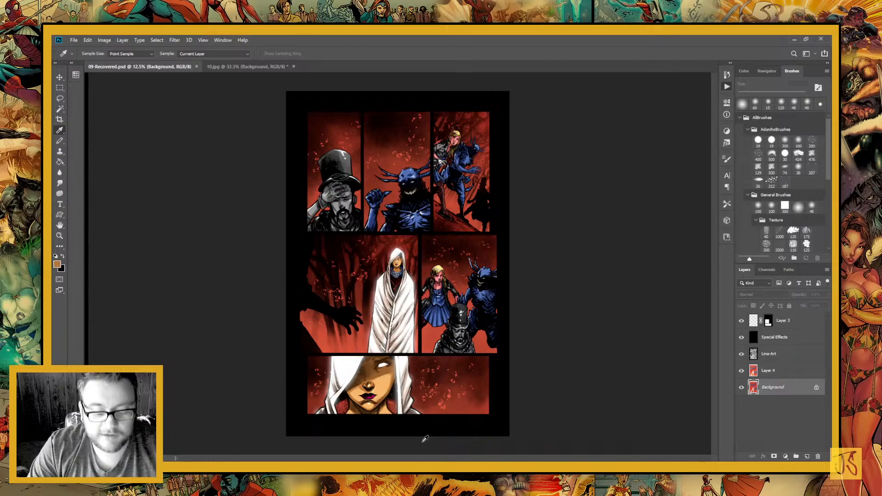
pyautogui.press('x')
pyautogui.click(340, 192)
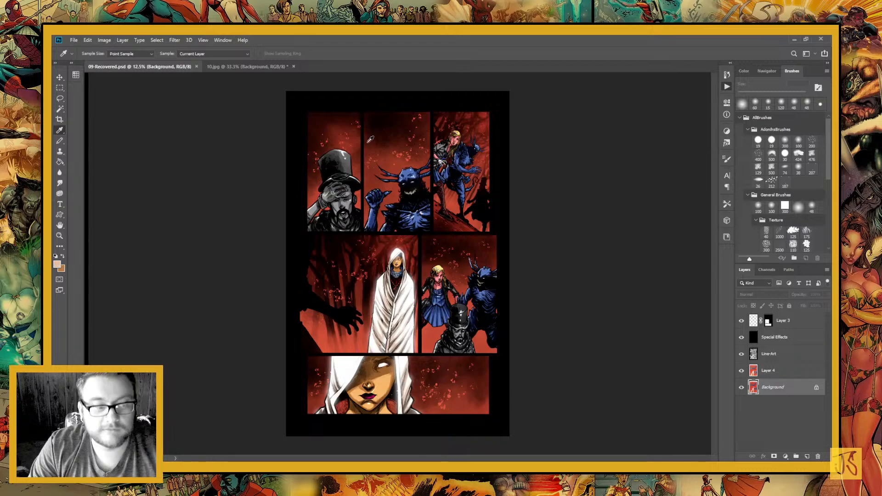
# Back in 10.jpg, select the whole second panel with the Rectangular Marquee, fill it with the sampled tan and deselect
pyautogui.hotkey('ctrl', 'Tab')
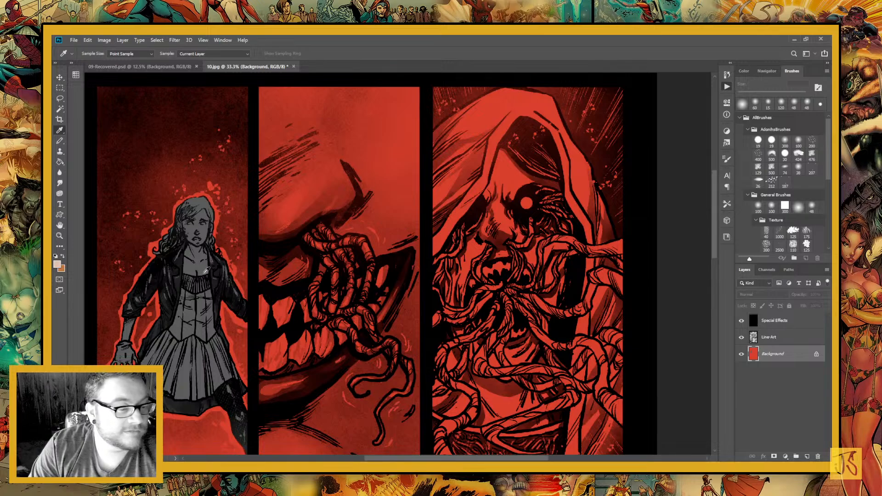
pyautogui.click(60, 88)
pyautogui.moveTo(253, 82); pyautogui.dragTo(424, 408)
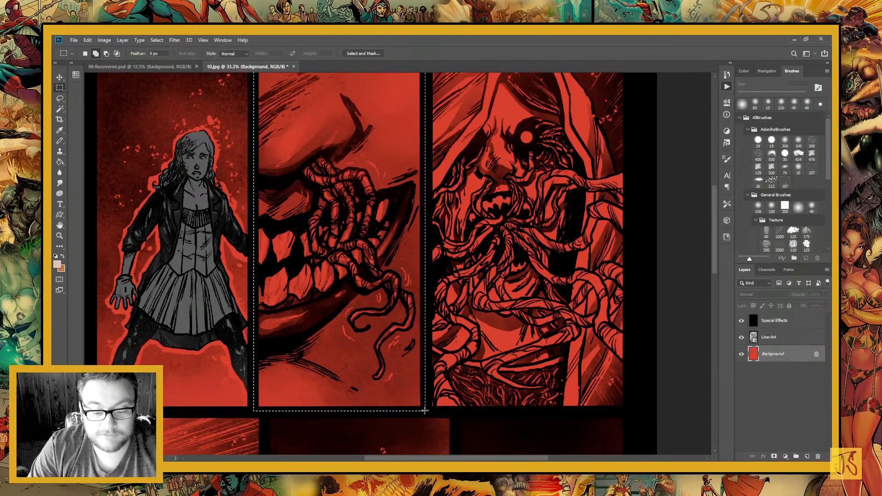
pyautogui.press('g')
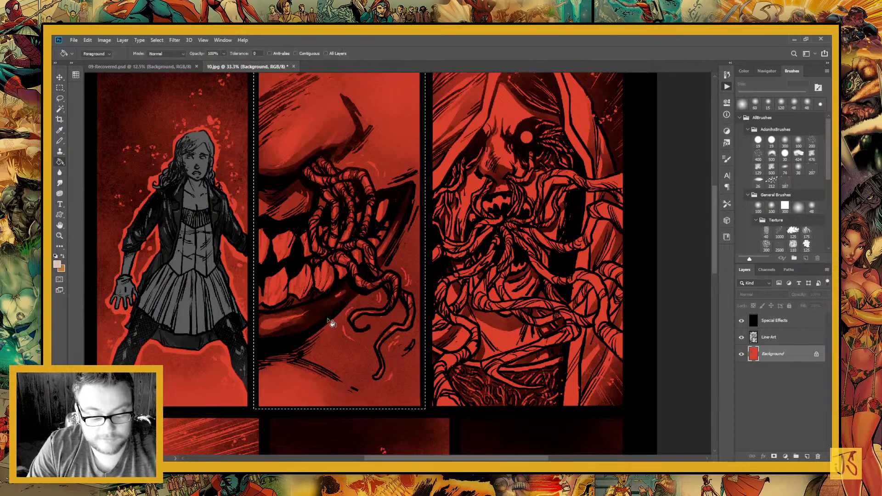
pyautogui.keyDown('alt'); pyautogui.click(332, 317); pyautogui.keyUp('alt')
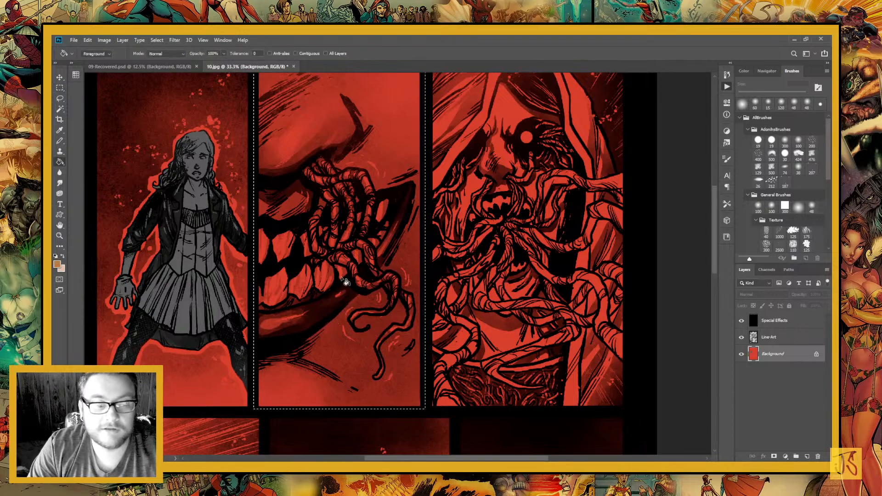
pyautogui.scroll(3, 357, 299)
pyautogui.click(357, 321)
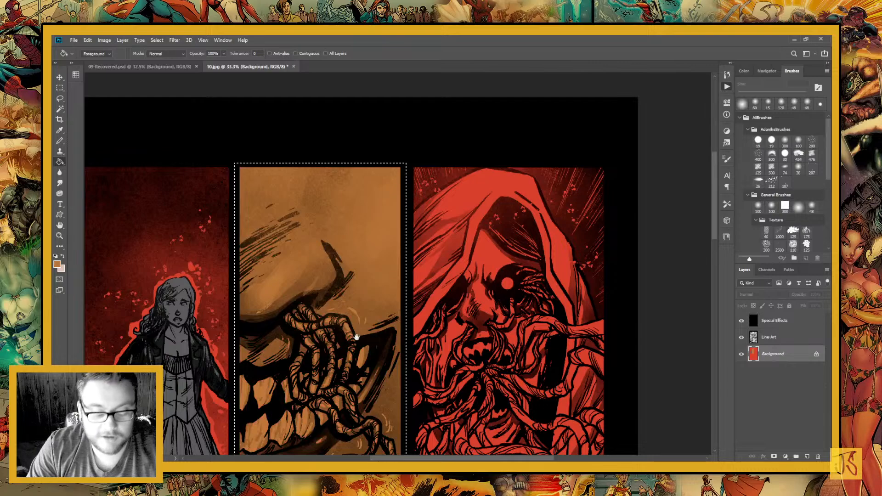
pyautogui.hotkey('ctrl', 'd')
# Select the whole third panel with the hooded creature using the Rectangular Marquee
pyautogui.scroll(-3, 321, 257)
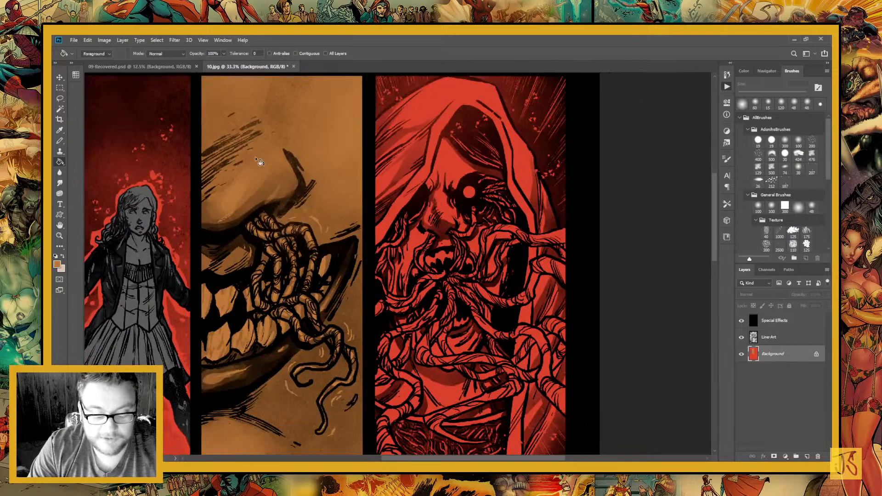
pyautogui.press('m')
pyautogui.moveTo(260, 161); pyautogui.dragTo(181, 192)
pyautogui.hotkey('ctrl', '-')
pyautogui.hotkey('ctrl', '-')
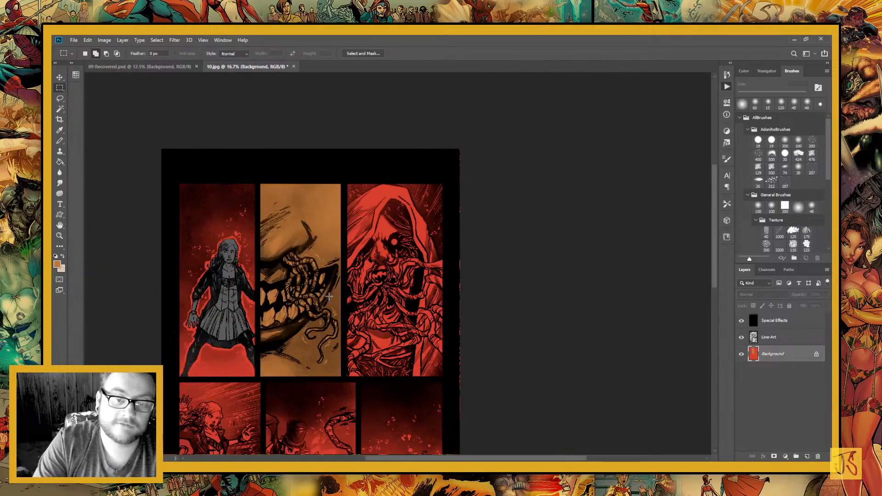
pyautogui.moveTo(406, 349); pyautogui.dragTo(335, 338)
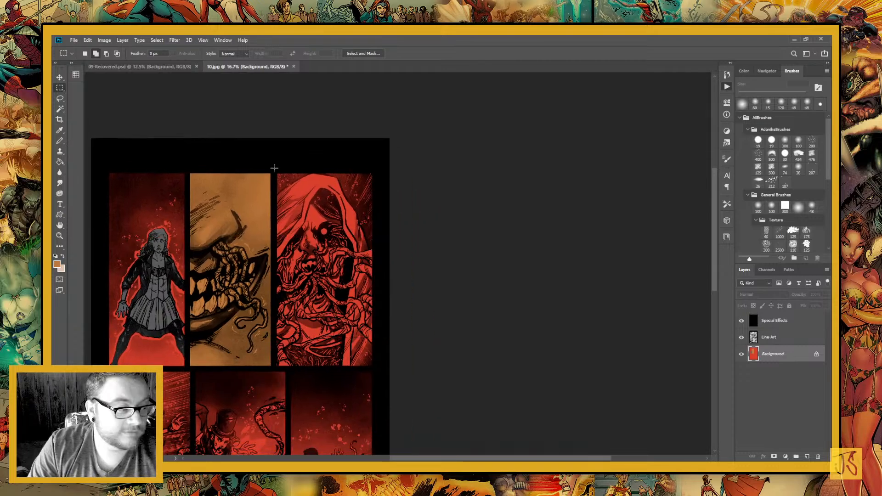
pyautogui.moveTo(274, 168); pyautogui.dragTo(379, 367)
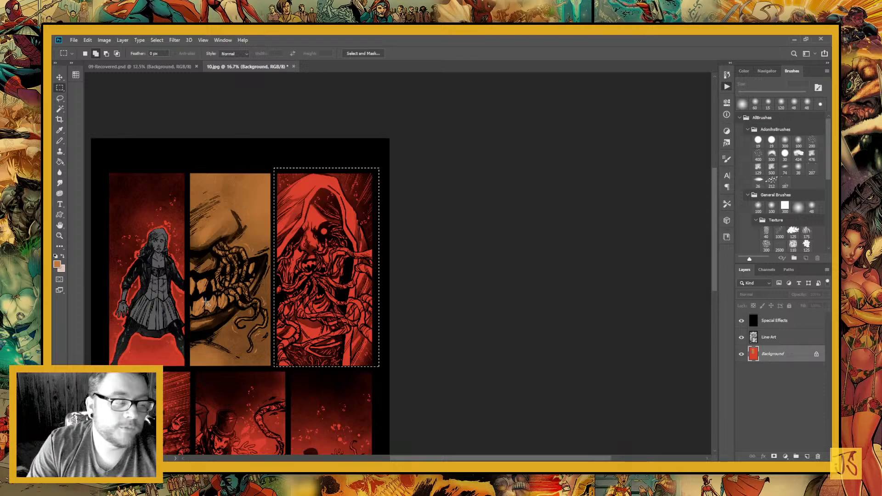
# Subtract the red background beside the hood's left edge from the third panel's selection, using the Lasso along the hood outline
pyautogui.click(59, 235)
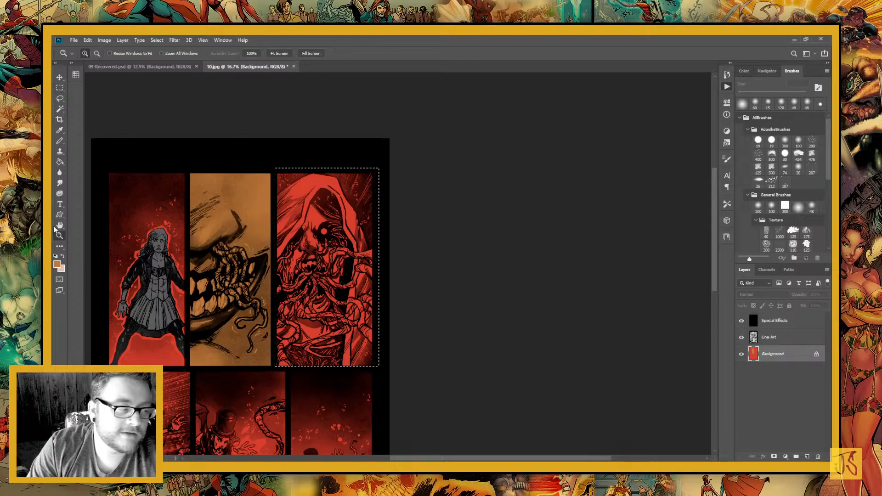
pyautogui.moveTo(286, 193); pyautogui.dragTo(328, 266)
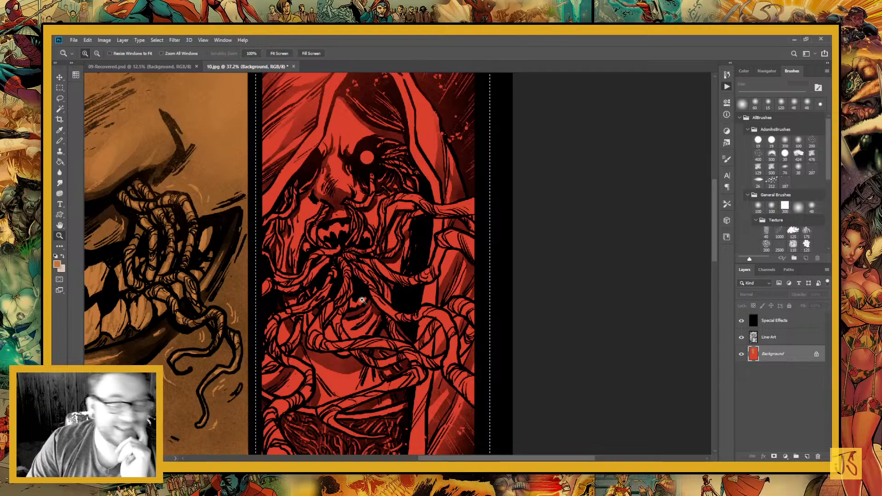
pyautogui.moveTo(386, 252); pyautogui.dragTo(404, 376)
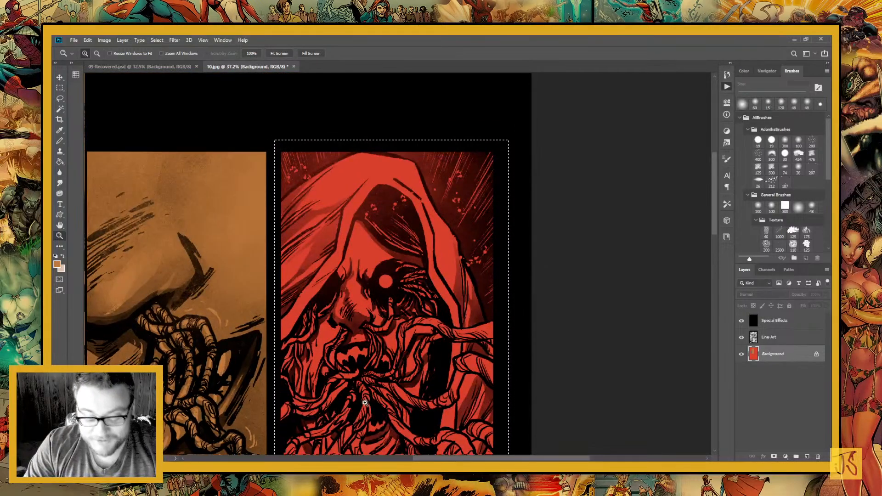
pyautogui.press('l')
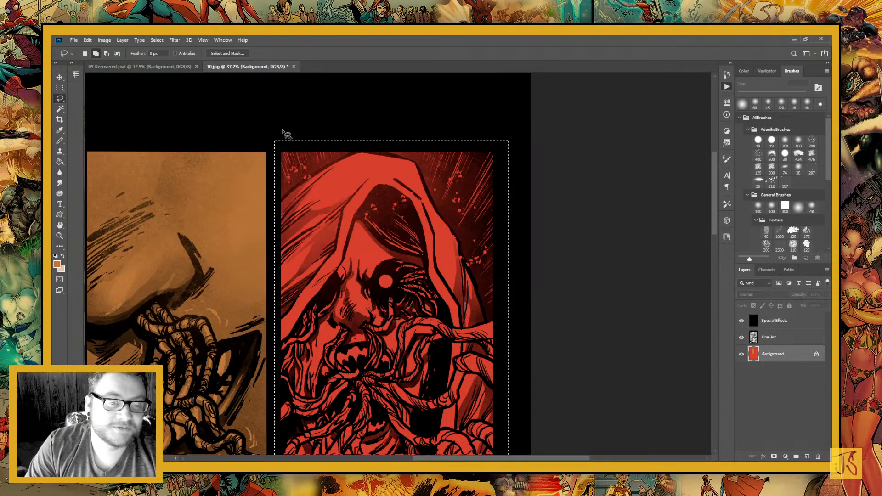
pyautogui.moveTo(287, 117)
pyautogui.mouseDown()
pyautogui.moveTo(256, 177)
pyautogui.moveTo(263, 207)
pyautogui.moveTo(281, 203)
pyautogui.mouseUp()
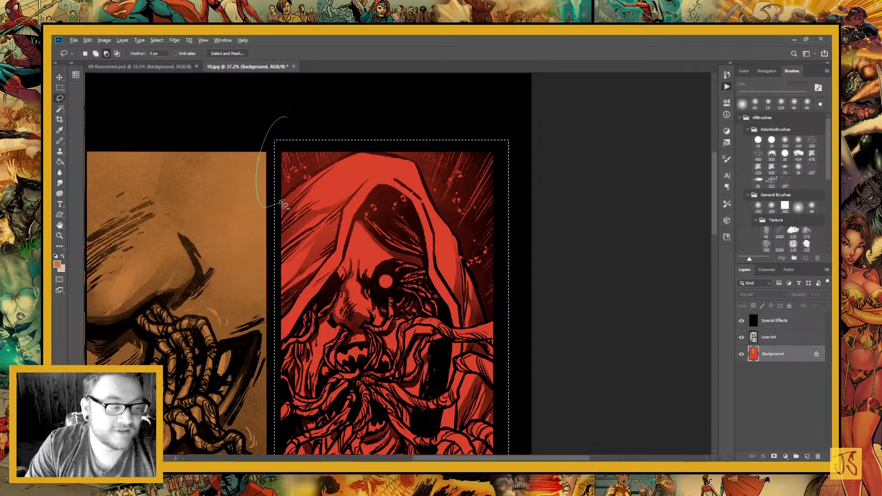
pyautogui.moveTo(282, 202); pyautogui.dragTo(339, 138)
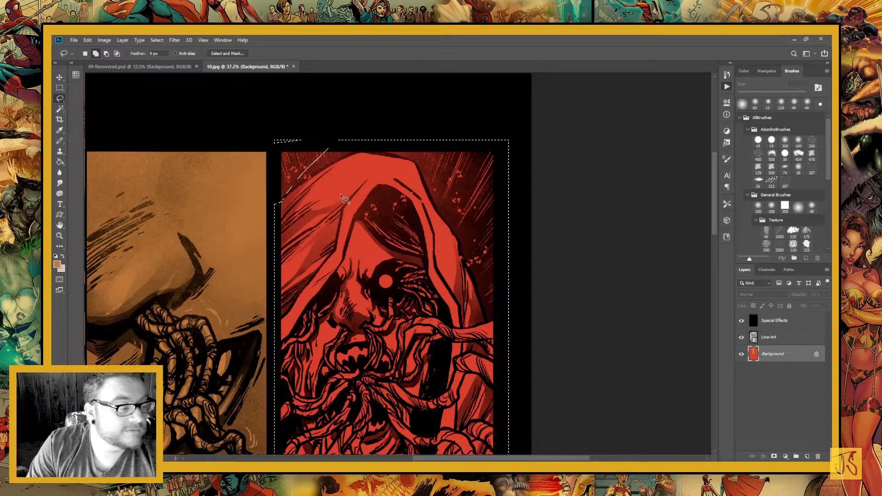
pyautogui.moveTo(341, 196)
pyautogui.mouseDown()
pyautogui.moveTo(284, 195)
pyautogui.moveTo(353, 156)
pyautogui.moveTo(333, 126)
pyautogui.mouseUp()
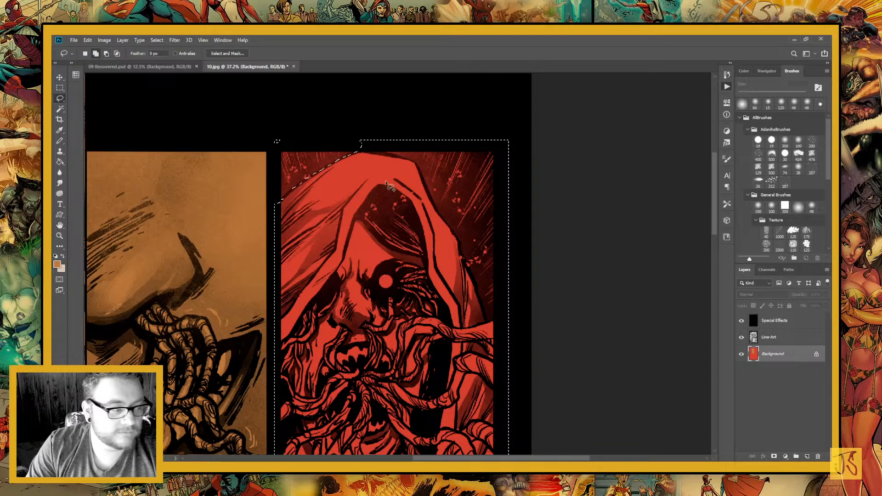
# Subtract the background along the hood's top and right edge down to the uppermost tentacle from the selection
pyautogui.moveTo(403, 188)
pyautogui.mouseDown()
pyautogui.moveTo(400, 213)
pyautogui.moveTo(369, 252)
pyautogui.mouseUp()
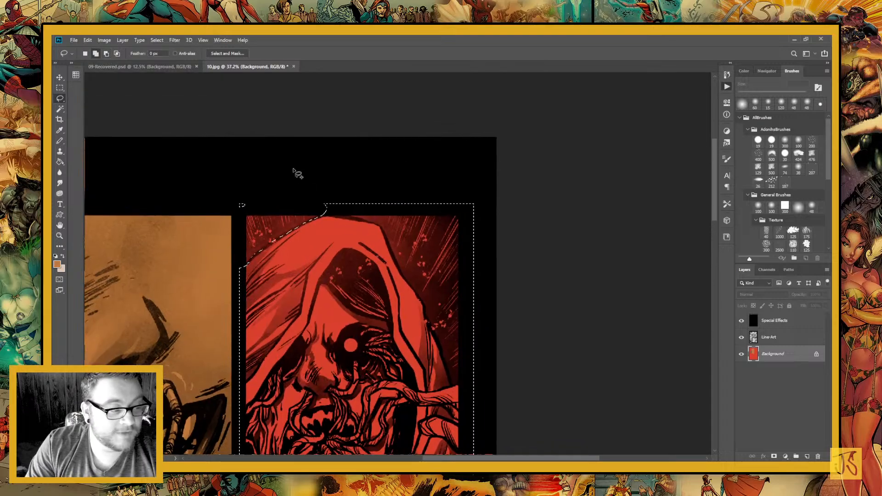
pyautogui.moveTo(367, 180)
pyautogui.mouseDown()
pyautogui.moveTo(330, 189)
pyautogui.moveTo(332, 214)
pyautogui.moveTo(379, 224)
pyautogui.moveTo(395, 251)
pyautogui.moveTo(391, 154)
pyautogui.mouseUp()
pyautogui.hotkey('ctrl', 'd')
pyautogui.hotkey('ctrl', 'z')
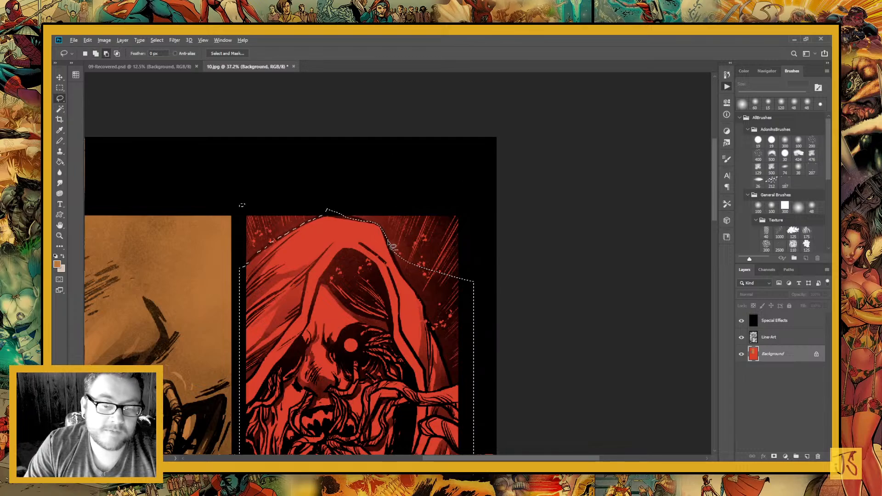
pyautogui.moveTo(391, 246)
pyautogui.mouseDown()
pyautogui.moveTo(474, 393)
pyautogui.moveTo(432, 338)
pyautogui.moveTo(390, 248)
pyautogui.mouseUp()
pyautogui.moveTo(425, 382)
pyautogui.mouseDown()
pyautogui.moveTo(408, 294)
pyautogui.moveTo(434, 375)
pyautogui.mouseUp()
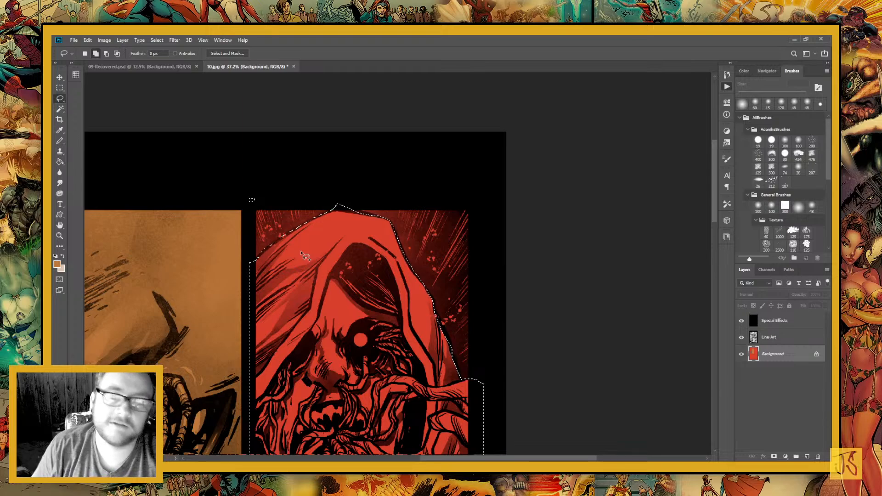
pyautogui.scroll(-4, 455, 317)
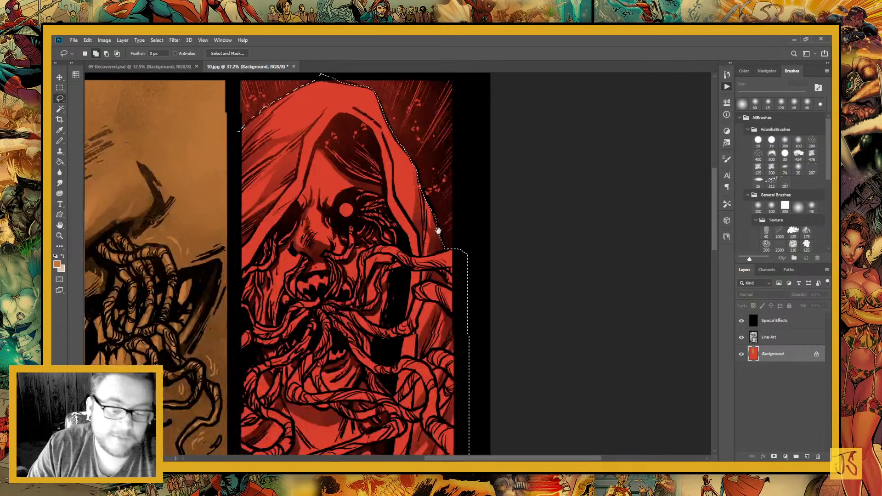
pyautogui.scroll(2, 421, 281)
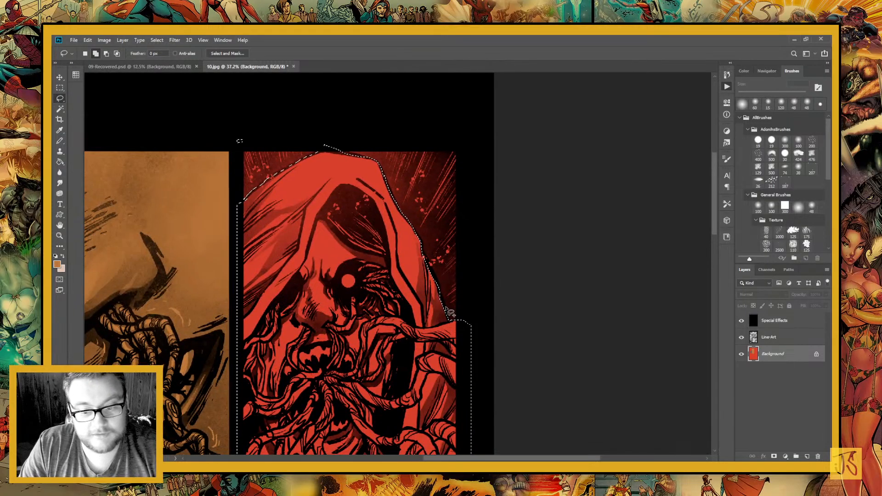
pyautogui.moveTo(431, 293)
pyautogui.mouseDown()
pyautogui.moveTo(445, 309)
pyautogui.moveTo(434, 320)
pyautogui.mouseUp()
pyautogui.moveTo(428, 285)
pyautogui.mouseDown()
pyautogui.moveTo(450, 357)
pyautogui.moveTo(429, 290)
pyautogui.mouseUp()
pyautogui.moveTo(412, 265)
pyautogui.mouseDown()
pyautogui.moveTo(433, 300)
pyautogui.moveTo(415, 276)
pyautogui.mouseUp()
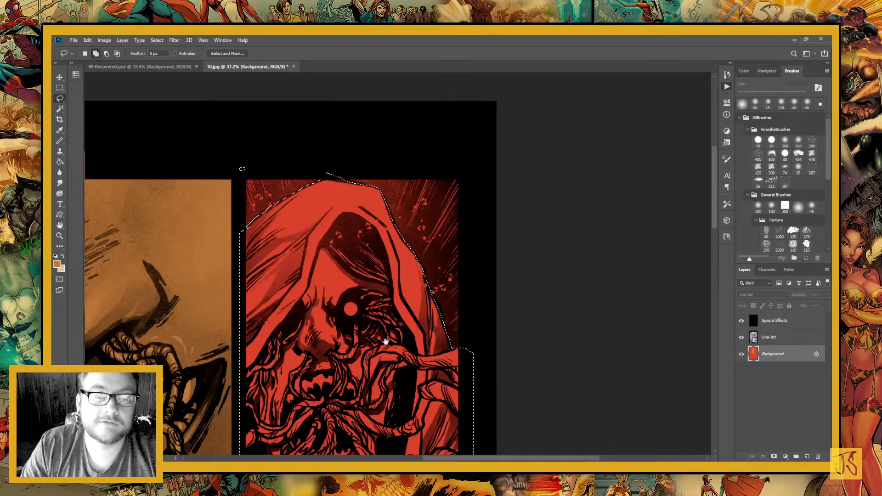
# Fill the selected hooded creature with the tan foreground colour using the Paint Bucket, and deselect
pyautogui.moveTo(385, 341); pyautogui.dragTo(517, 68)
pyautogui.press('g')
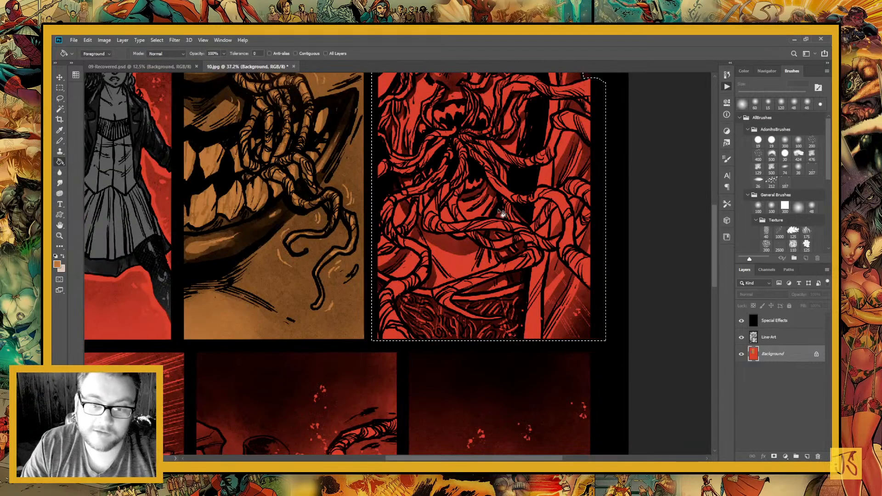
pyautogui.click(503, 214)
pyautogui.scroll(-3, 415, 248)
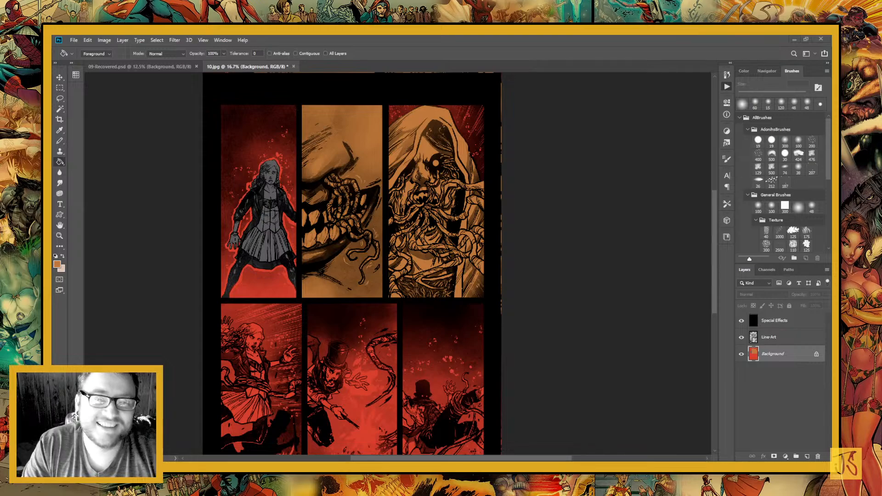
# Make the sampled pale colour the foreground and lasso the creature's hood around the face, including the cloth beside the upper tentacles
pyautogui.moveTo(305, 321)
pyautogui.mouseDown()
pyautogui.moveTo(331, 180)
pyautogui.moveTo(280, 344)
pyautogui.mouseUp()
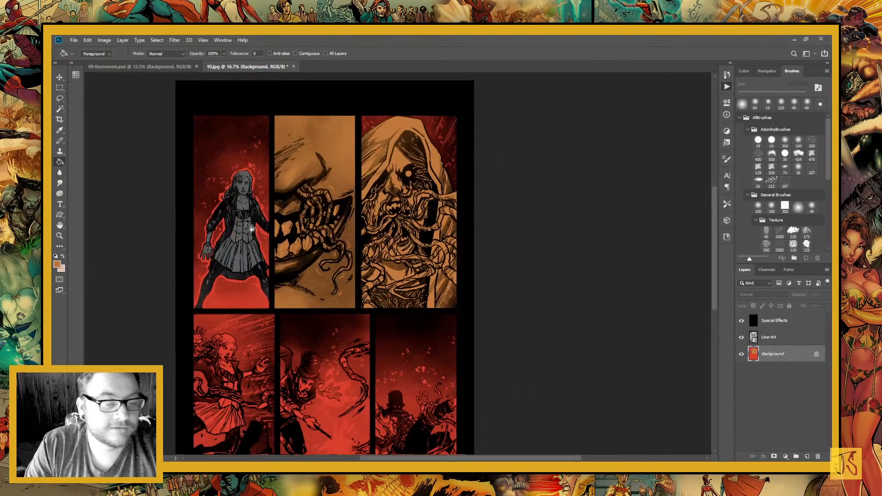
pyautogui.moveTo(250, 227); pyautogui.dragTo(243, 284)
pyautogui.click(60, 236)
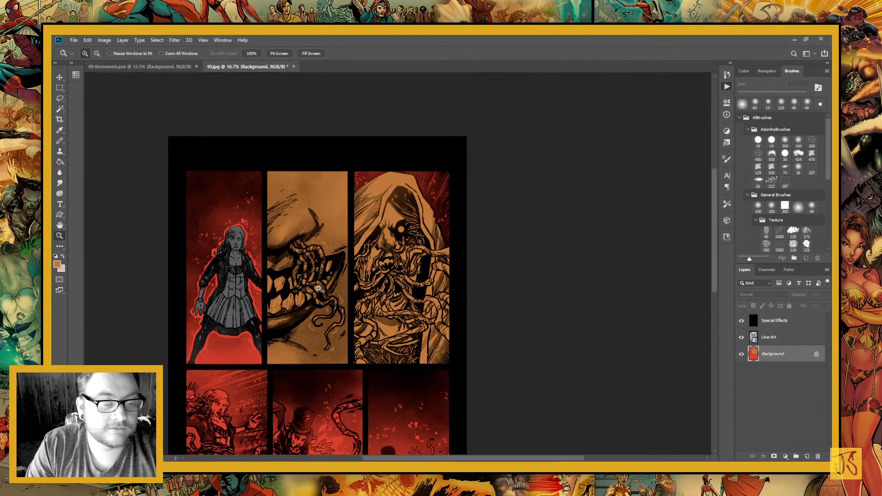
pyautogui.click(398, 222)
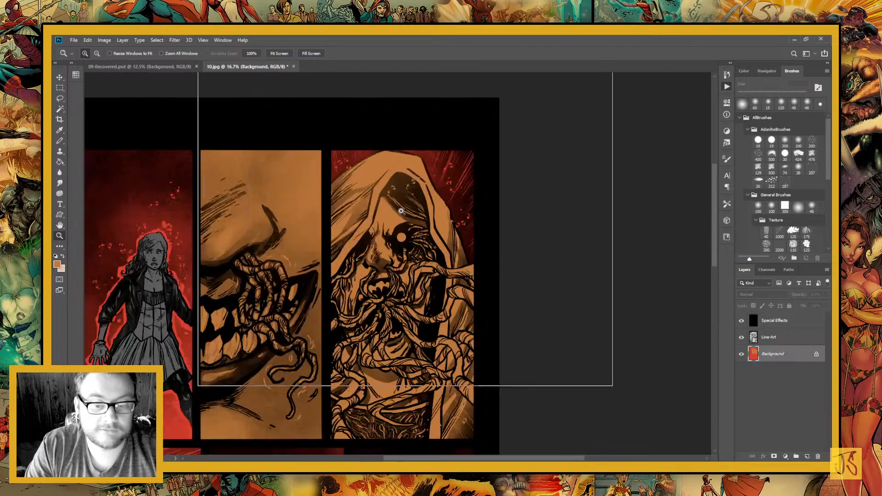
pyautogui.click(401, 211)
pyautogui.click(400, 210)
pyautogui.press('l')
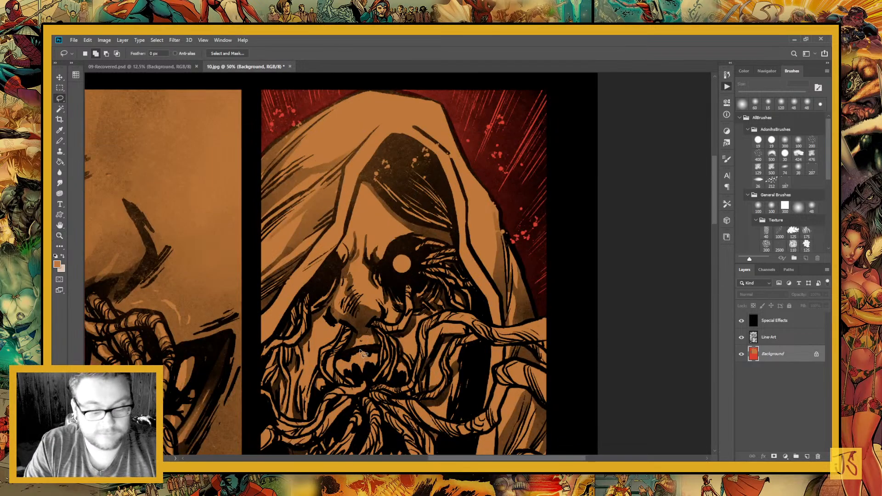
pyautogui.press('x')
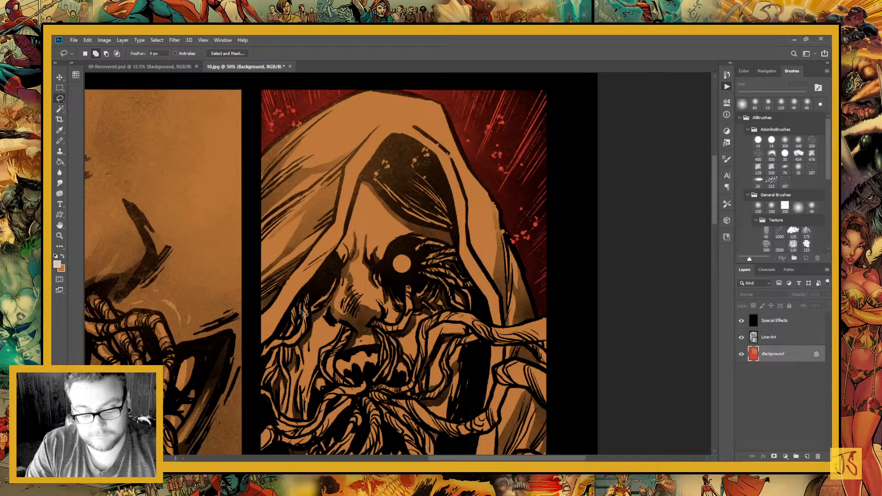
pyautogui.moveTo(282, 100)
pyautogui.mouseDown()
pyautogui.moveTo(257, 354)
pyautogui.moveTo(343, 250)
pyautogui.moveTo(377, 161)
pyautogui.moveTo(445, 175)
pyautogui.moveTo(412, 180)
pyautogui.moveTo(373, 234)
pyautogui.moveTo(404, 314)
pyautogui.moveTo(424, 323)
pyautogui.moveTo(456, 312)
pyautogui.moveTo(414, 140)
pyautogui.mouseUp()
pyautogui.moveTo(430, 288)
pyautogui.mouseDown()
pyautogui.moveTo(401, 255)
pyautogui.moveTo(390, 279)
pyautogui.moveTo(398, 282)
pyautogui.moveTo(448, 253)
pyautogui.mouseUp()
pyautogui.moveTo(276, 391)
pyautogui.mouseDown()
pyautogui.moveTo(289, 361)
pyautogui.moveTo(374, 360)
pyautogui.mouseUp()
pyautogui.moveTo(479, 275)
pyautogui.mouseDown()
pyautogui.moveTo(404, 227)
pyautogui.moveTo(394, 230)
pyautogui.moveTo(390, 290)
pyautogui.moveTo(406, 246)
pyautogui.moveTo(427, 239)
pyautogui.moveTo(460, 251)
pyautogui.moveTo(428, 226)
pyautogui.moveTo(436, 225)
pyautogui.mouseUp()
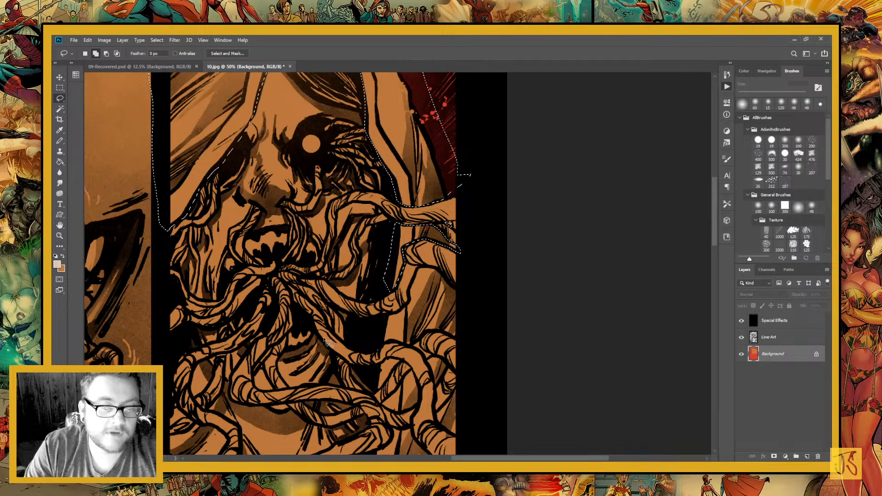
# Add the robe areas showing between and inside the looping tentacles on the creature's right side to the selection
pyautogui.moveTo(325, 342)
pyautogui.mouseDown()
pyautogui.moveTo(332, 353)
pyautogui.moveTo(286, 237)
pyautogui.mouseUp()
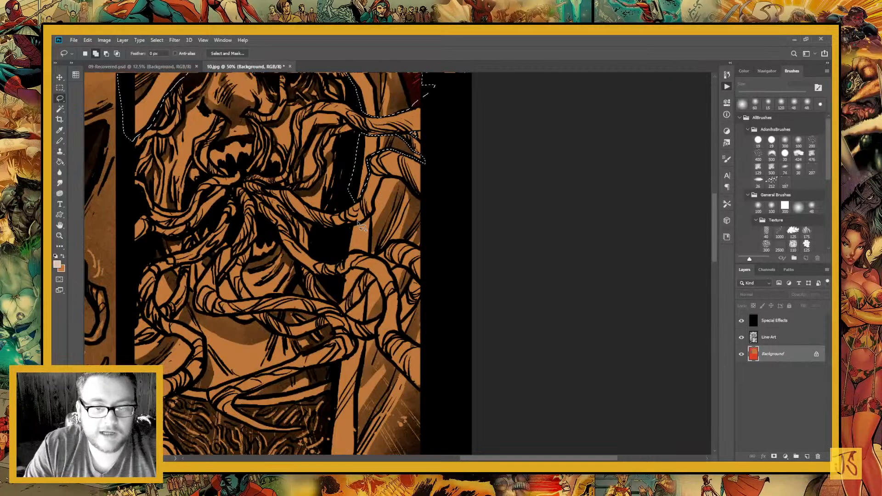
pyautogui.moveTo(359, 223)
pyautogui.mouseDown()
pyautogui.moveTo(368, 257)
pyautogui.moveTo(389, 254)
pyautogui.moveTo(432, 213)
pyautogui.moveTo(391, 184)
pyautogui.moveTo(369, 219)
pyautogui.moveTo(355, 224)
pyautogui.mouseUp()
pyautogui.moveTo(365, 341)
pyautogui.mouseDown()
pyautogui.moveTo(391, 289)
pyautogui.moveTo(391, 315)
pyautogui.mouseUp()
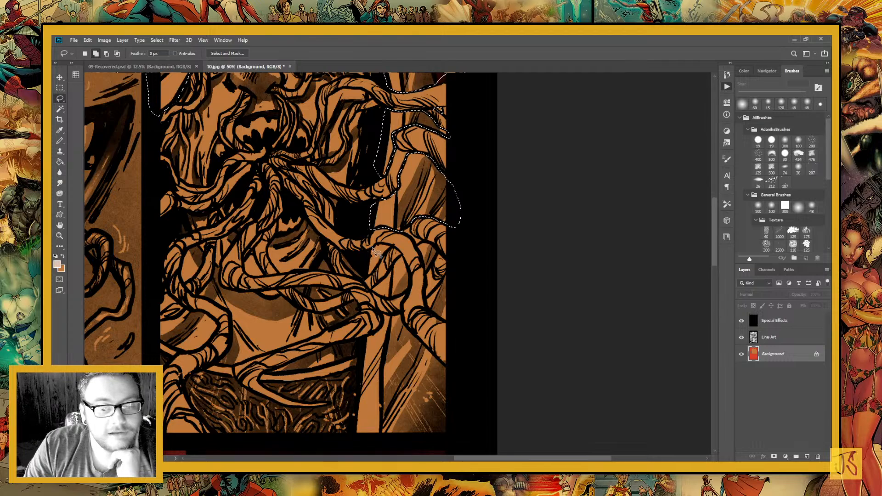
pyautogui.moveTo(373, 251)
pyautogui.mouseDown()
pyautogui.moveTo(371, 275)
pyautogui.moveTo(392, 246)
pyautogui.moveTo(370, 250)
pyautogui.mouseUp()
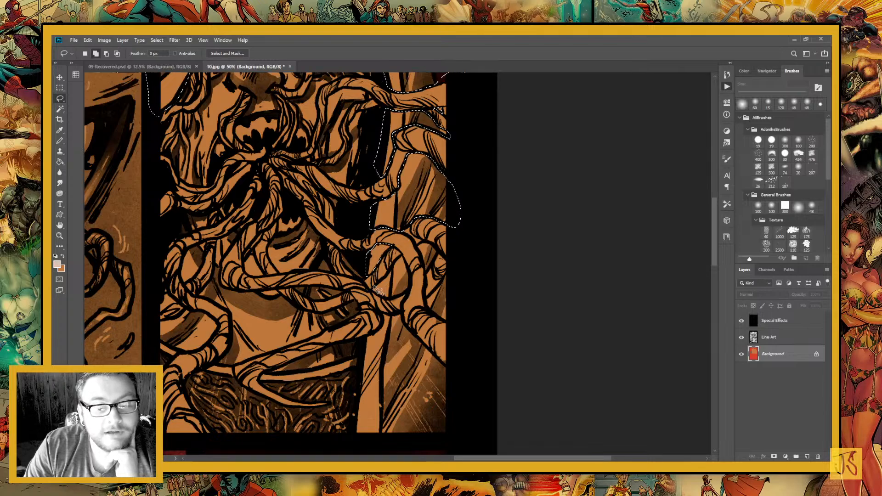
pyautogui.moveTo(371, 289)
pyautogui.mouseDown()
pyautogui.moveTo(390, 303)
pyautogui.moveTo(404, 294)
pyautogui.moveTo(414, 281)
pyautogui.moveTo(407, 261)
pyautogui.moveTo(398, 257)
pyautogui.moveTo(386, 289)
pyautogui.moveTo(329, 351)
pyautogui.mouseUp()
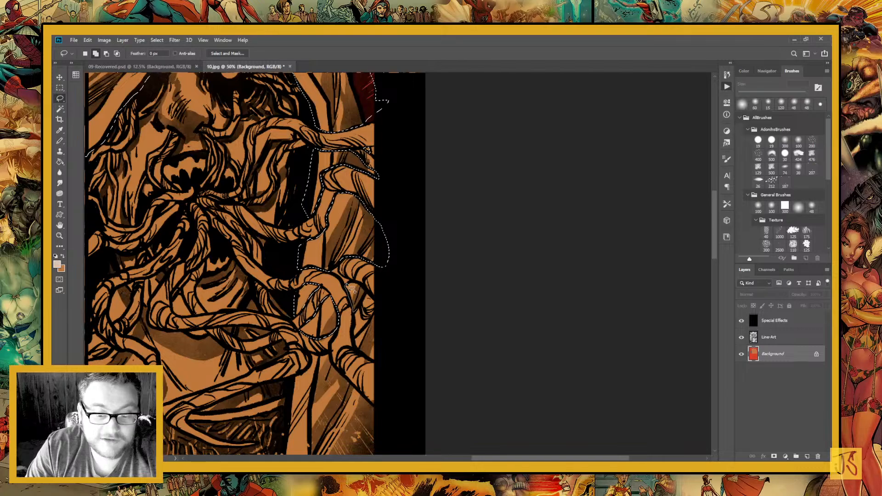
pyautogui.moveTo(351, 288); pyautogui.dragTo(368, 210)
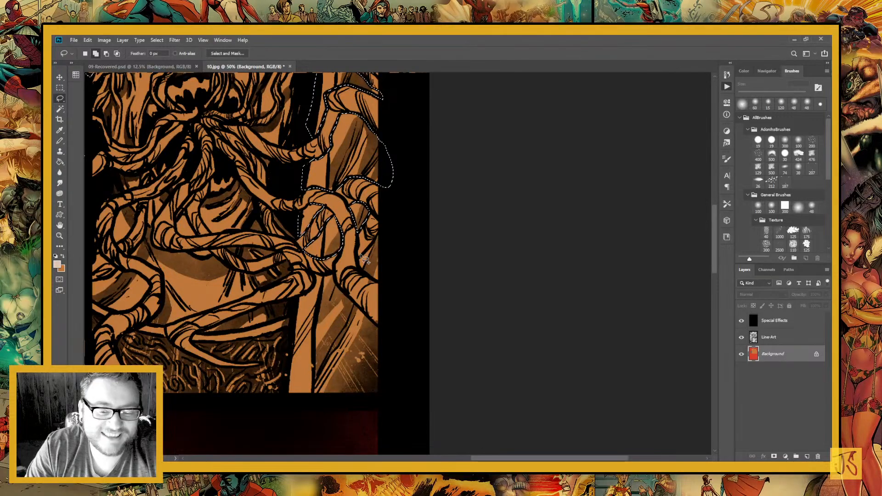
pyautogui.moveTo(361, 257); pyautogui.dragTo(381, 233)
# Add the robe's lower section beneath the tentacles to the selection, and fill the selected hood and robe with the pale colour
pyautogui.moveTo(319, 348); pyautogui.dragTo(352, 368)
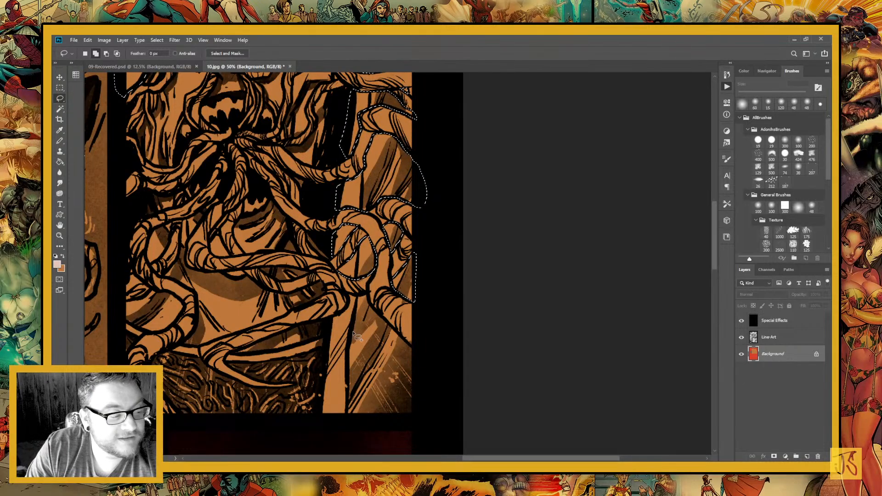
pyautogui.moveTo(371, 347); pyautogui.dragTo(346, 324)
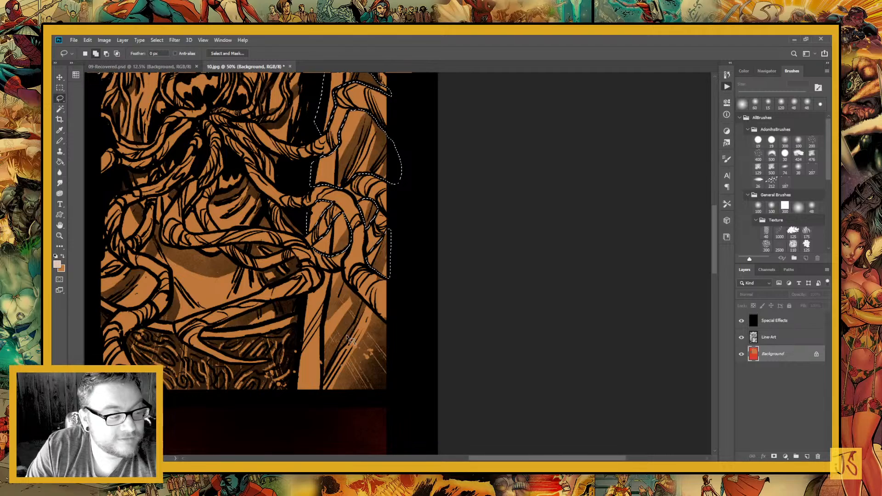
pyautogui.moveTo(350, 340)
pyautogui.mouseDown()
pyautogui.moveTo(426, 401)
pyautogui.moveTo(386, 380)
pyautogui.mouseUp()
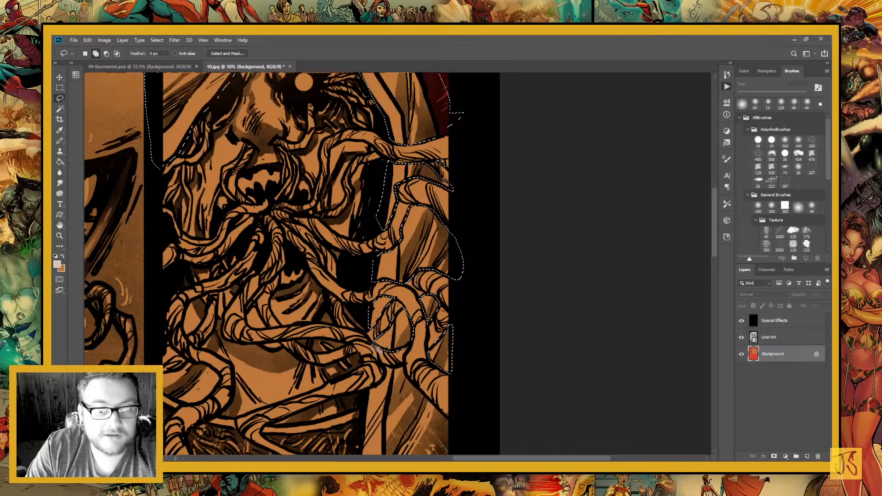
pyautogui.moveTo(389, 417); pyautogui.dragTo(372, 369)
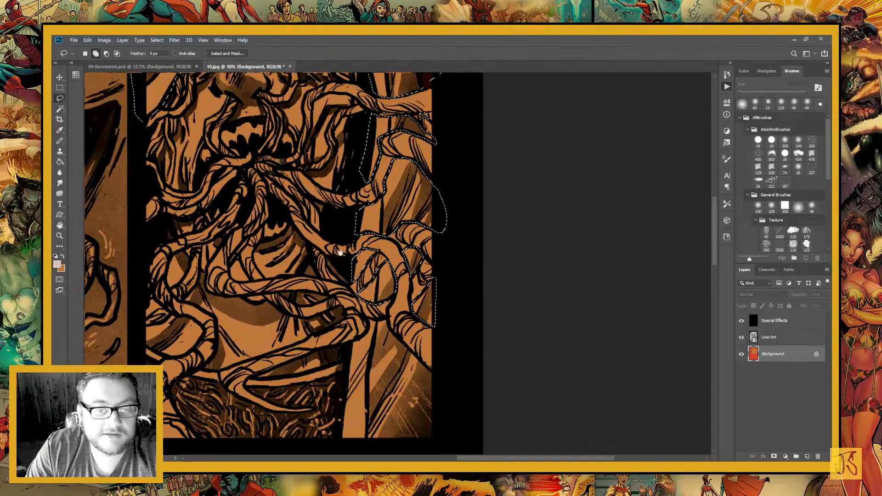
pyautogui.moveTo(345, 226)
pyautogui.mouseDown()
pyautogui.moveTo(379, 353)
pyautogui.moveTo(342, 221)
pyautogui.mouseUp()
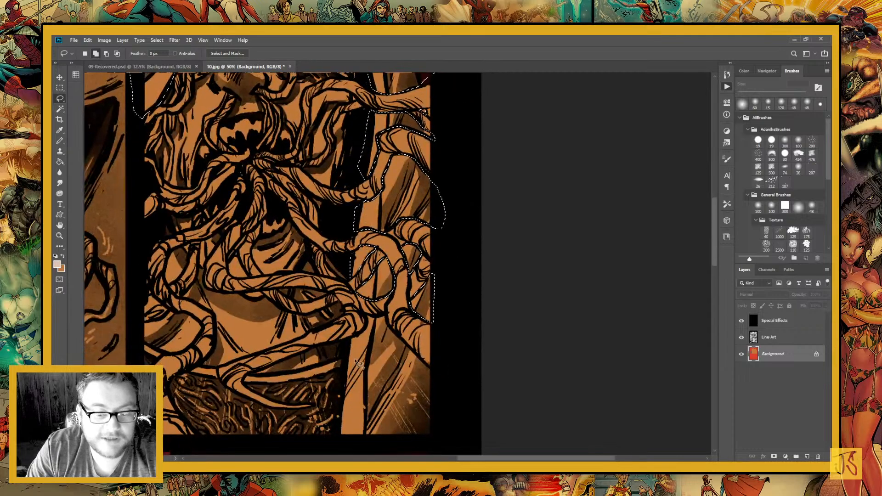
pyautogui.moveTo(368, 337); pyautogui.dragTo(354, 252)
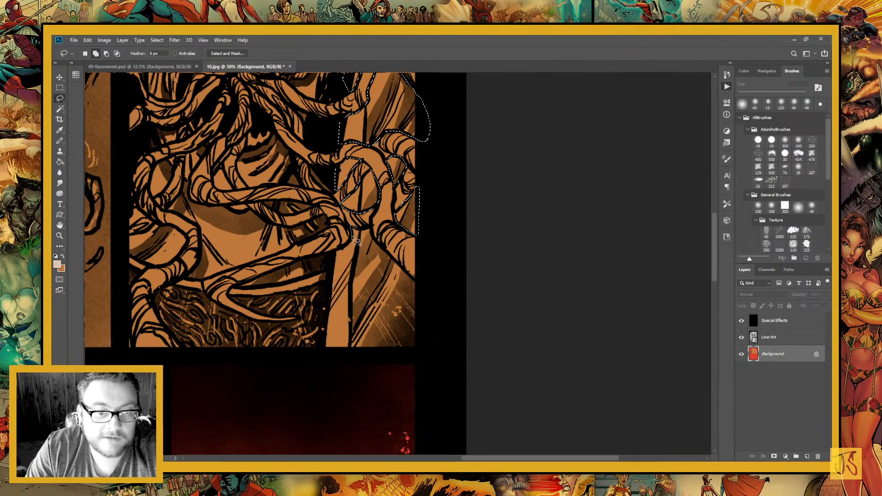
pyautogui.moveTo(352, 236)
pyautogui.mouseDown()
pyautogui.moveTo(330, 265)
pyautogui.moveTo(324, 335)
pyautogui.moveTo(420, 376)
pyautogui.moveTo(423, 295)
pyautogui.moveTo(373, 236)
pyautogui.moveTo(352, 226)
pyautogui.mouseUp()
pyautogui.moveTo(258, 239); pyautogui.dragTo(385, 328)
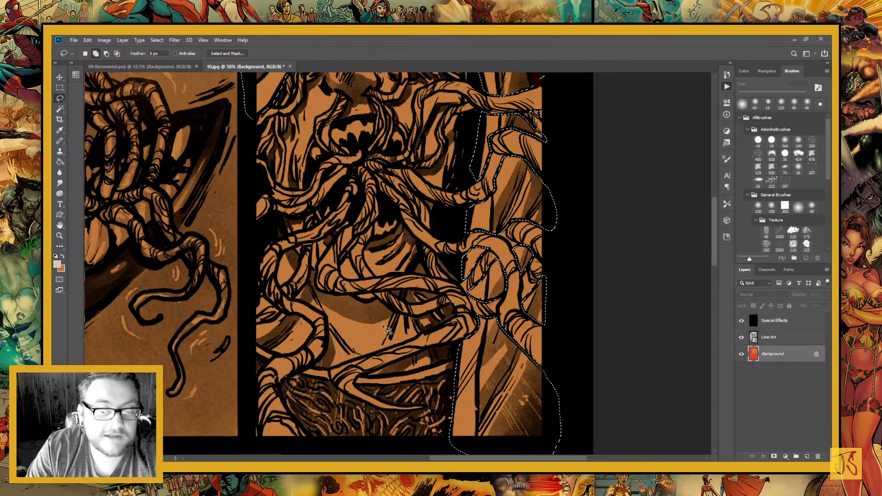
pyautogui.moveTo(356, 158); pyautogui.dragTo(347, 199)
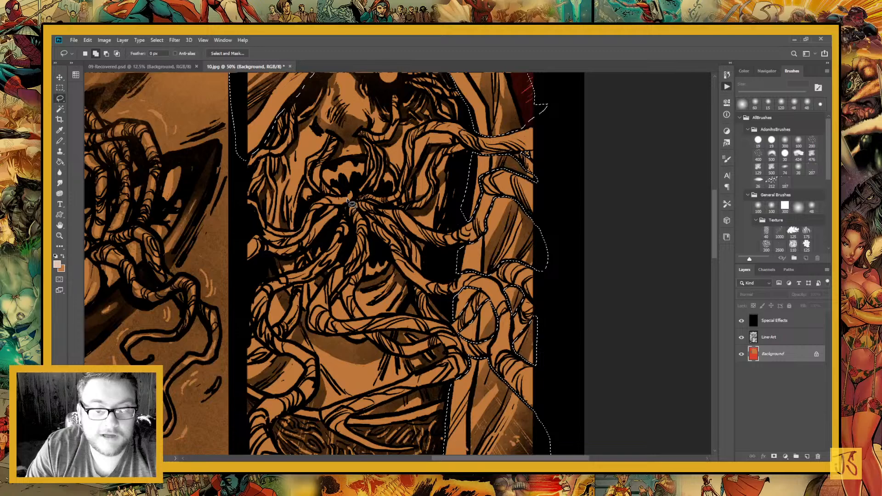
pyautogui.press('g')
pyautogui.click(272, 276)
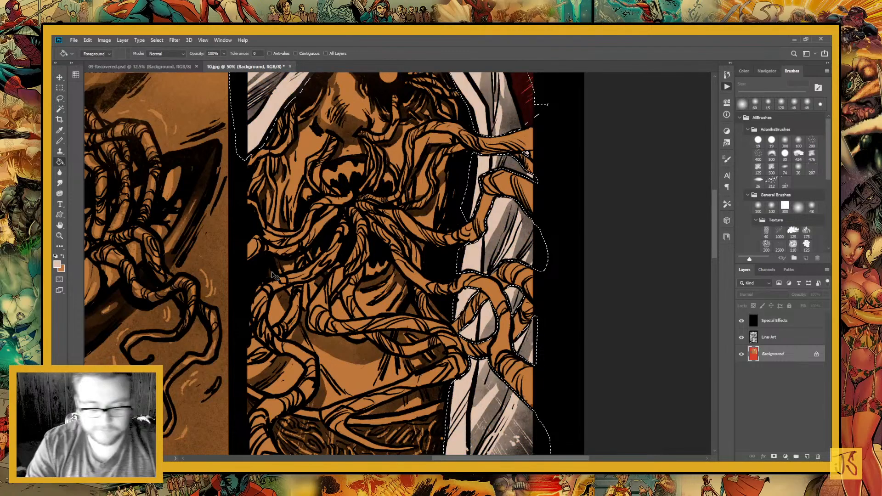
# Sample the pink and blue colours of the blonde woman on page 09, and make the pink the foreground colour
pyautogui.hotkey('ctrl', '-')
pyautogui.hotkey('ctrl', '-')
pyautogui.hotkey('ctrl', '-')
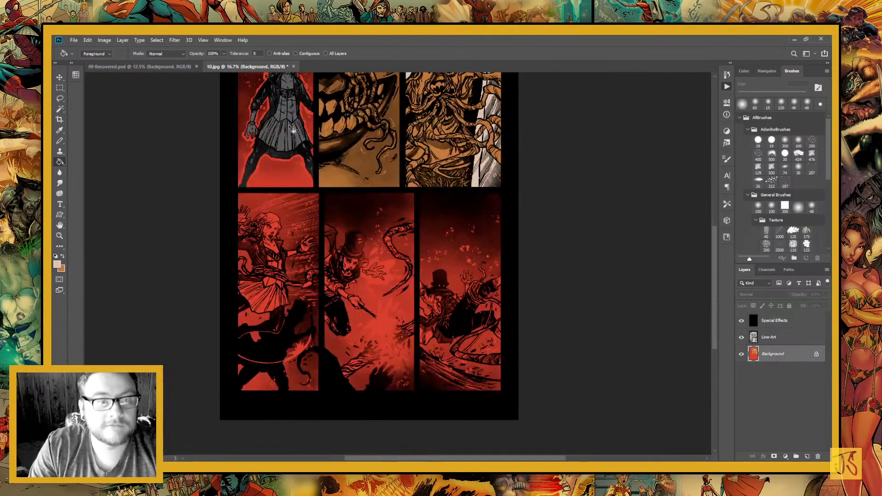
pyautogui.click(140, 67)
pyautogui.press('i')
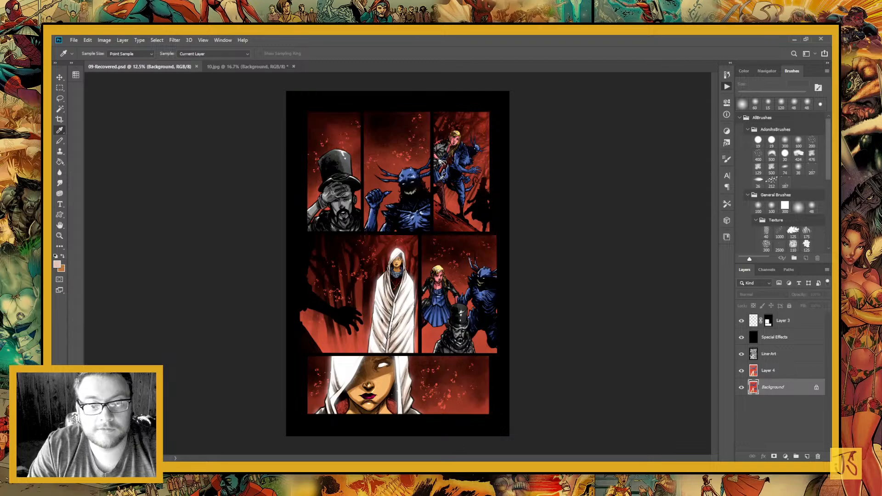
pyautogui.click(441, 178)
pyautogui.press('x')
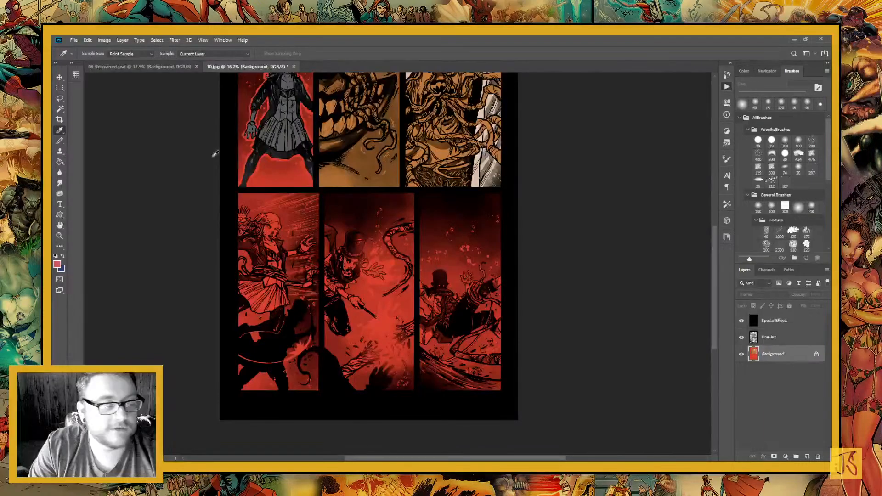
# Lasso the woman's raised hand, trailing hair edge and jacket sleeve in page 10's bottom-row first panel
pyautogui.press('z')
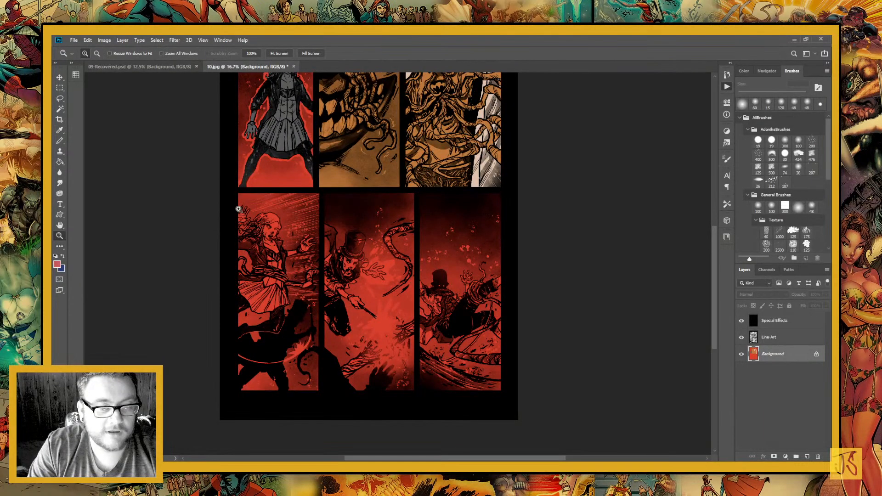
pyautogui.moveTo(239, 209); pyautogui.dragTo(308, 308)
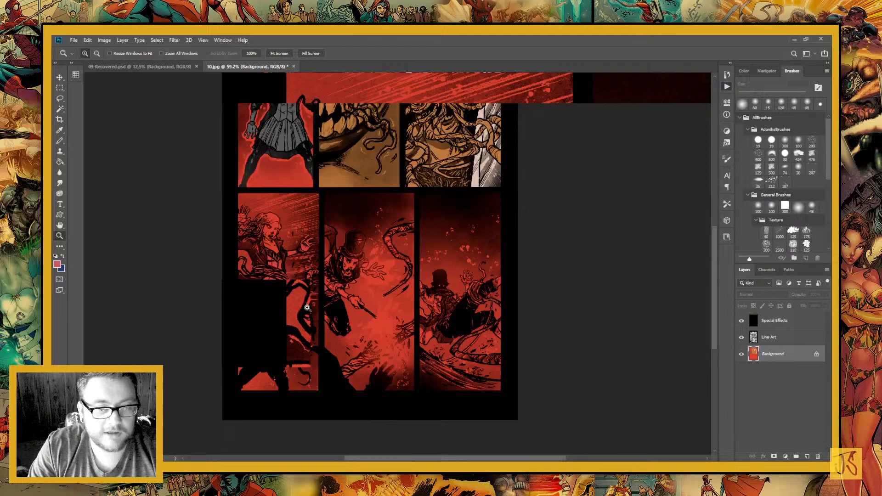
pyautogui.hotkey('ctrl', '+')
pyautogui.hotkey('ctrl', '+')
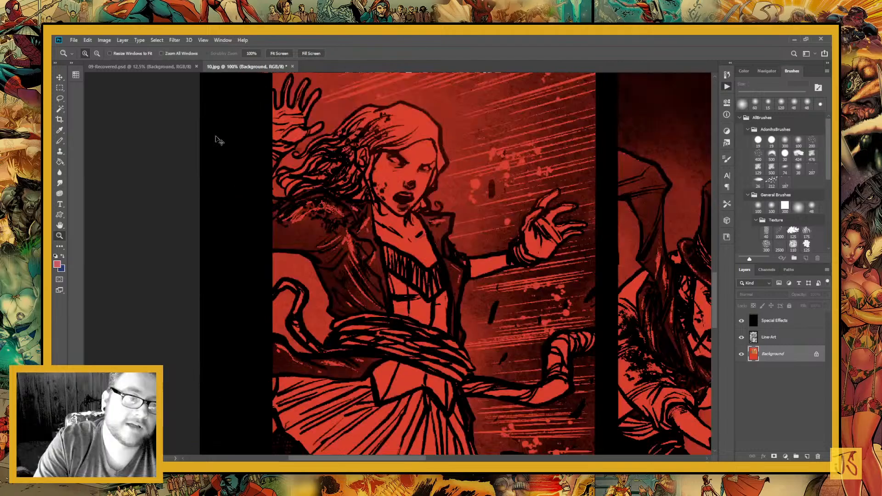
pyautogui.press('l')
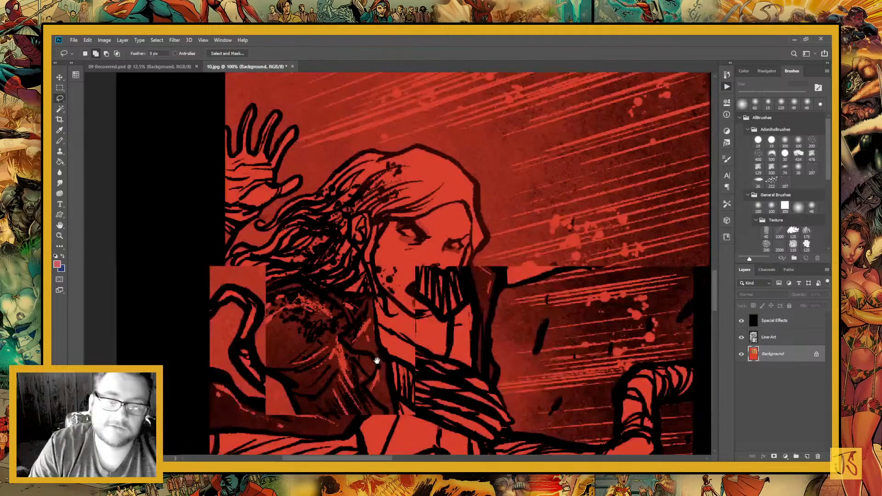
pyautogui.moveTo(377, 361); pyautogui.dragTo(408, 325)
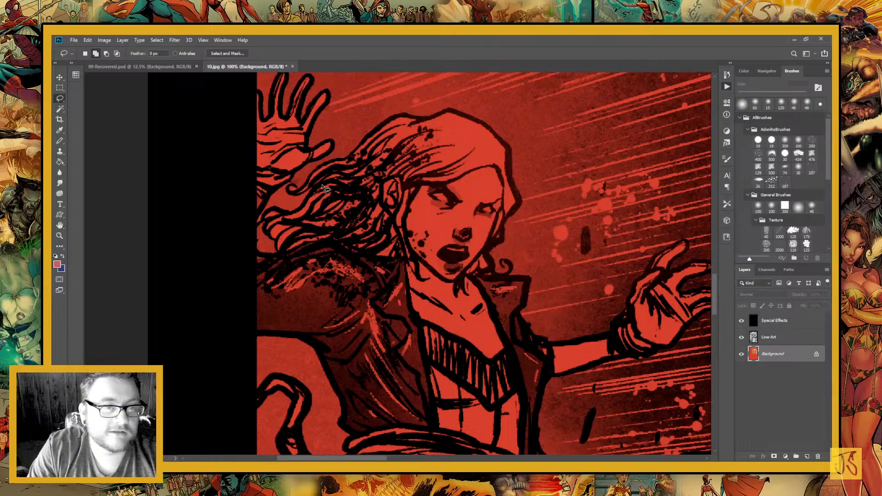
pyautogui.moveTo(323, 188); pyautogui.dragTo(340, 266)
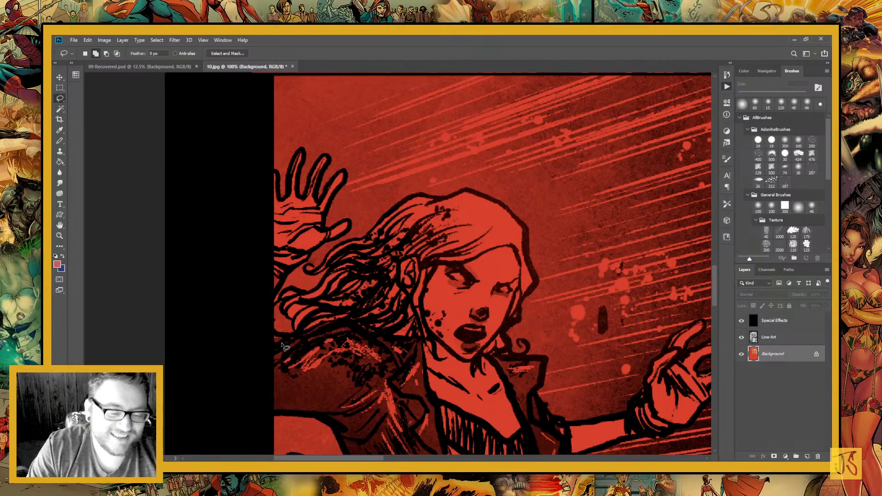
pyautogui.moveTo(282, 346)
pyautogui.mouseDown()
pyautogui.moveTo(282, 279)
pyautogui.moveTo(348, 220)
pyautogui.moveTo(328, 204)
pyautogui.moveTo(335, 174)
pyautogui.moveTo(323, 187)
pyautogui.mouseUp()
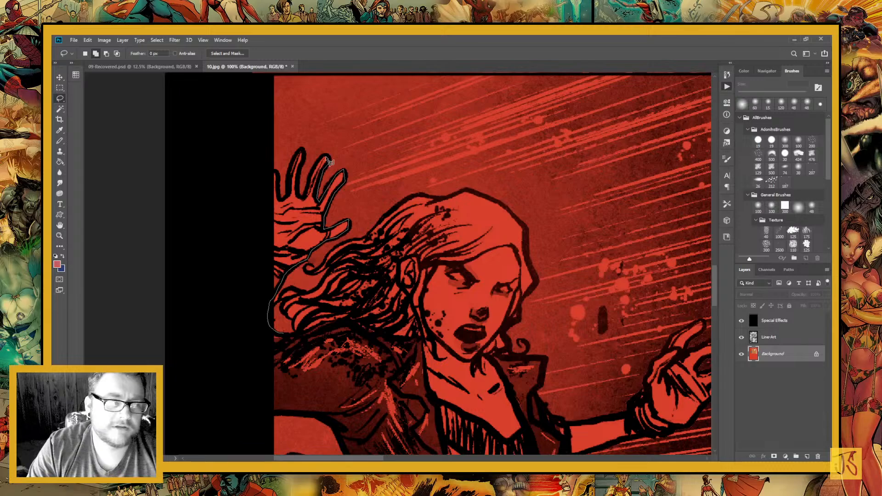
pyautogui.moveTo(330, 162)
pyautogui.mouseDown()
pyautogui.moveTo(309, 193)
pyautogui.moveTo(304, 161)
pyautogui.moveTo(287, 204)
pyautogui.moveTo(258, 219)
pyautogui.moveTo(243, 381)
pyautogui.moveTo(289, 416)
pyautogui.moveTo(272, 414)
pyautogui.moveTo(316, 416)
pyautogui.moveTo(342, 432)
pyautogui.moveTo(344, 445)
pyautogui.moveTo(463, 408)
pyautogui.moveTo(443, 361)
pyautogui.moveTo(443, 376)
pyautogui.moveTo(380, 363)
pyautogui.moveTo(331, 333)
pyautogui.moveTo(337, 337)
pyautogui.moveTo(343, 319)
pyautogui.moveTo(289, 338)
pyautogui.mouseUp()
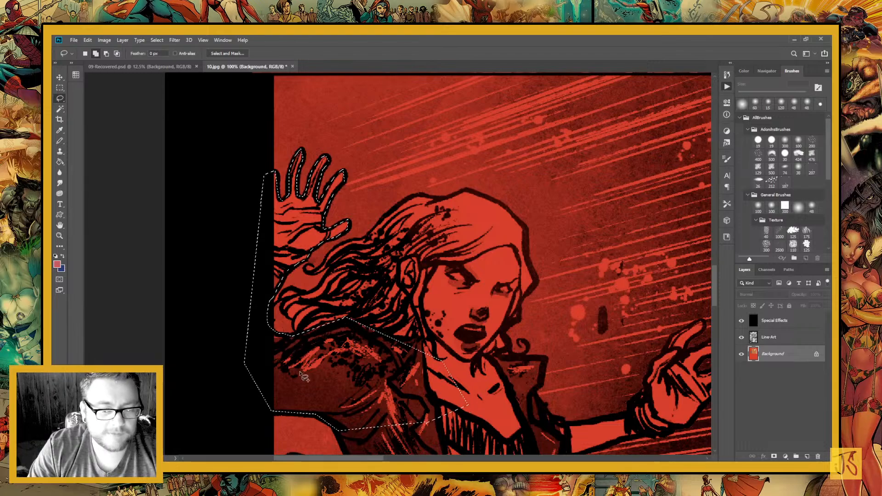
# Extend the selection down the woman's body over the jacket, the tentacle behind her, the skirt and her upper legs
pyautogui.moveTo(354, 420); pyautogui.dragTo(264, 291)
pyautogui.moveTo(316, 320); pyautogui.dragTo(356, 228)
pyautogui.moveTo(293, 225)
pyautogui.mouseDown()
pyautogui.moveTo(286, 208)
pyautogui.moveTo(325, 161)
pyautogui.moveTo(446, 201)
pyautogui.moveTo(417, 330)
pyautogui.moveTo(343, 328)
pyautogui.moveTo(322, 316)
pyautogui.moveTo(309, 252)
pyautogui.mouseUp()
pyautogui.moveTo(268, 283)
pyautogui.mouseDown()
pyautogui.moveTo(311, 243)
pyautogui.moveTo(357, 278)
pyautogui.moveTo(364, 260)
pyautogui.moveTo(344, 288)
pyautogui.moveTo(313, 250)
pyautogui.moveTo(319, 226)
pyautogui.moveTo(268, 221)
pyautogui.moveTo(308, 224)
pyautogui.moveTo(321, 304)
pyautogui.moveTo(310, 308)
pyautogui.moveTo(265, 379)
pyautogui.moveTo(276, 416)
pyautogui.moveTo(354, 439)
pyautogui.moveTo(498, 328)
pyautogui.moveTo(374, 257)
pyautogui.mouseUp()
pyautogui.moveTo(417, 395); pyautogui.dragTo(357, 241)
pyautogui.moveTo(248, 195)
pyautogui.mouseDown()
pyautogui.moveTo(228, 300)
pyautogui.moveTo(272, 279)
pyautogui.moveTo(408, 292)
pyautogui.moveTo(497, 377)
pyautogui.moveTo(525, 292)
pyautogui.moveTo(557, 240)
pyautogui.moveTo(546, 185)
pyautogui.moveTo(475, 89)
pyautogui.mouseUp()
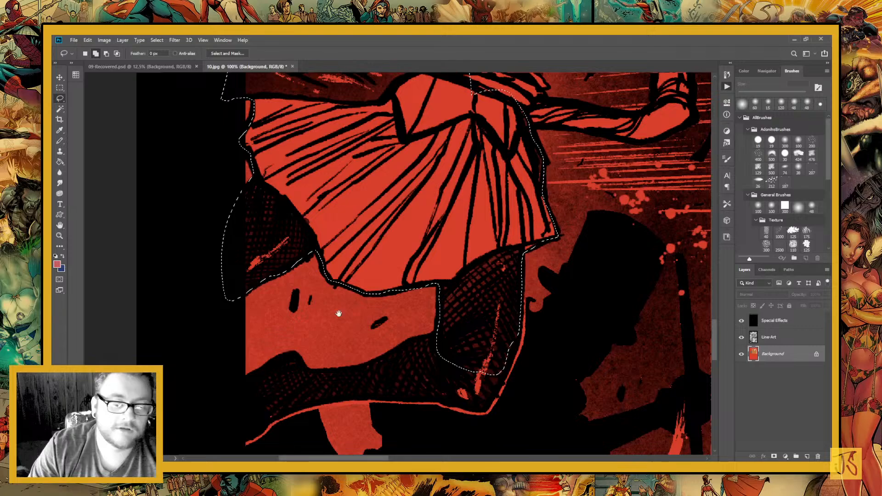
# Add the woman's bent lower leg beneath the skirt to the selection
pyautogui.moveTo(339, 313); pyautogui.dragTo(352, 163)
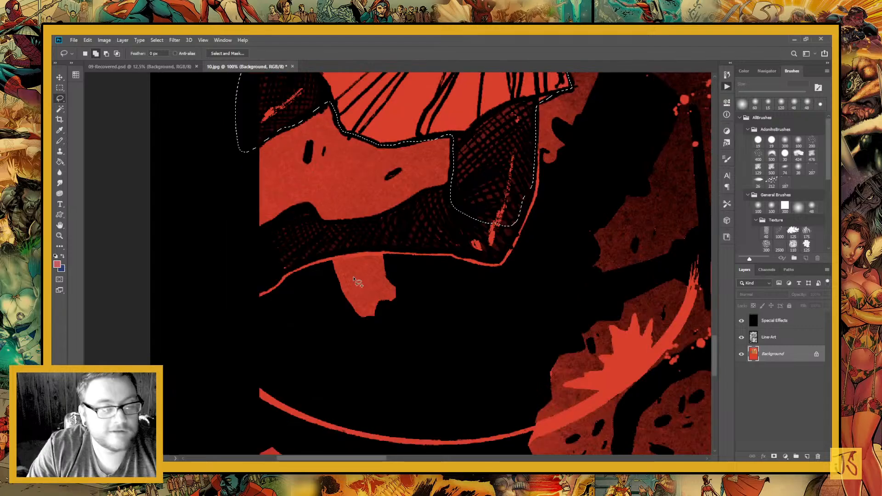
pyautogui.moveTo(320, 215)
pyautogui.mouseDown()
pyautogui.moveTo(249, 297)
pyautogui.moveTo(348, 251)
pyautogui.moveTo(322, 217)
pyautogui.mouseUp()
pyautogui.moveTo(445, 194)
pyautogui.mouseDown()
pyautogui.moveTo(397, 248)
pyautogui.moveTo(328, 274)
pyautogui.moveTo(426, 312)
pyautogui.moveTo(366, 299)
pyautogui.mouseUp()
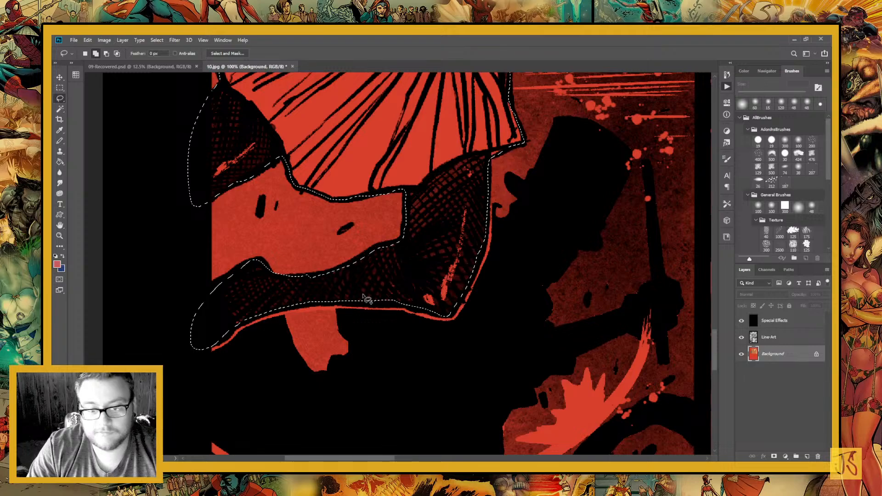
pyautogui.moveTo(303, 283); pyautogui.dragTo(369, 256)
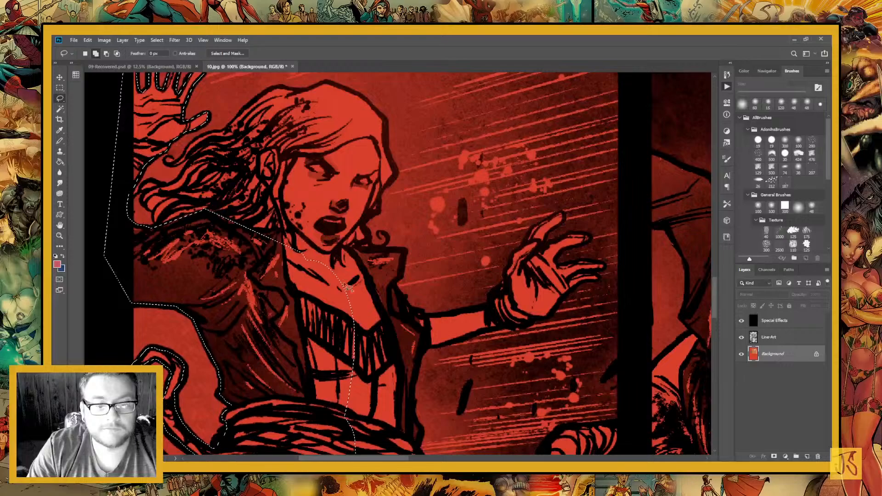
# Add the woman's face, hair and the remaining jacket edge down to the waist to the selection
pyautogui.moveTo(317, 186)
pyautogui.mouseDown()
pyautogui.moveTo(294, 213)
pyautogui.moveTo(369, 289)
pyautogui.moveTo(373, 248)
pyautogui.moveTo(363, 226)
pyautogui.mouseUp()
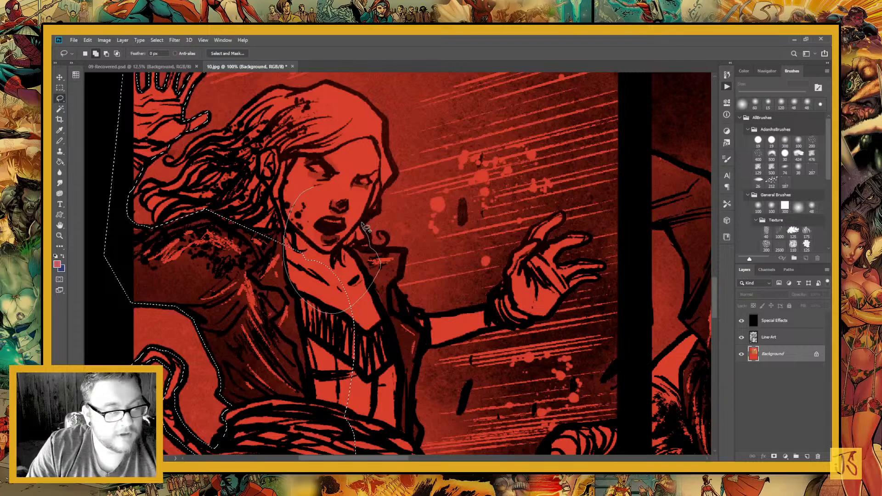
pyautogui.moveTo(364, 226)
pyautogui.mouseDown()
pyautogui.moveTo(379, 200)
pyautogui.moveTo(380, 116)
pyautogui.moveTo(313, 88)
pyautogui.moveTo(277, 86)
pyautogui.moveTo(207, 133)
pyautogui.moveTo(213, 212)
pyautogui.moveTo(195, 138)
pyautogui.moveTo(174, 171)
pyautogui.moveTo(225, 146)
pyautogui.moveTo(213, 160)
pyautogui.moveTo(232, 141)
pyautogui.moveTo(191, 153)
pyautogui.moveTo(230, 170)
pyautogui.moveTo(220, 147)
pyautogui.moveTo(246, 154)
pyautogui.moveTo(231, 152)
pyautogui.moveTo(177, 190)
pyautogui.moveTo(154, 184)
pyautogui.moveTo(271, 294)
pyautogui.mouseUp()
pyautogui.moveTo(279, 326)
pyautogui.mouseDown()
pyautogui.moveTo(245, 271)
pyautogui.moveTo(282, 321)
pyautogui.moveTo(278, 266)
pyautogui.moveTo(226, 212)
pyautogui.mouseUp()
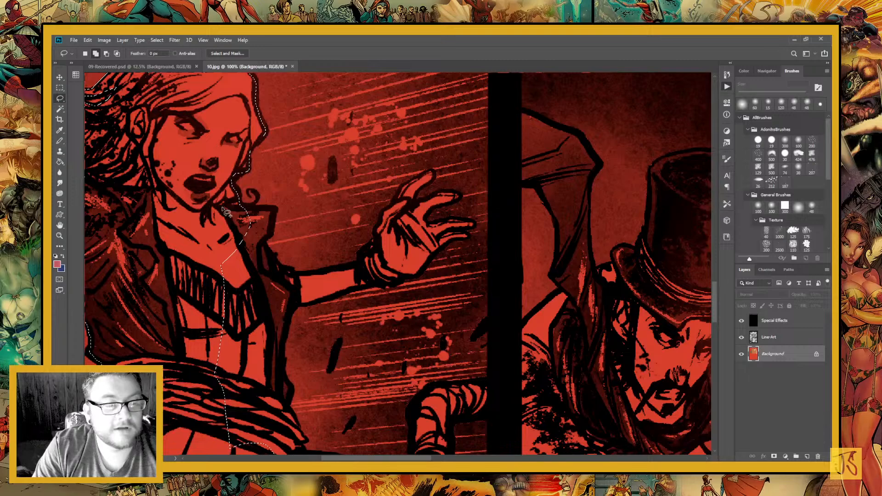
pyautogui.moveTo(225, 386); pyautogui.dragTo(252, 258)
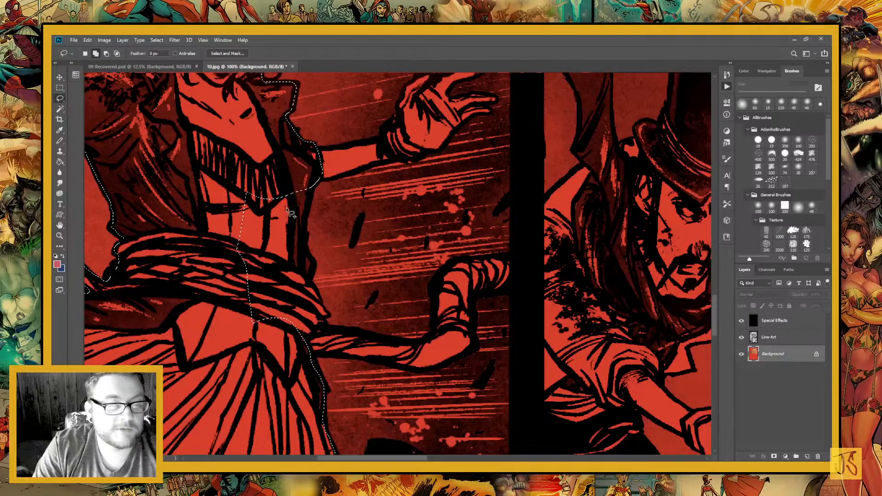
pyautogui.moveTo(222, 304)
pyautogui.mouseDown()
pyautogui.moveTo(320, 172)
pyautogui.moveTo(315, 281)
pyautogui.moveTo(329, 354)
pyautogui.moveTo(305, 356)
pyautogui.mouseUp()
pyautogui.moveTo(363, 169)
pyautogui.mouseDown()
pyautogui.moveTo(272, 267)
pyautogui.moveTo(282, 317)
pyautogui.mouseUp()
pyautogui.moveTo(235, 298)
pyautogui.mouseDown()
pyautogui.moveTo(246, 333)
pyautogui.moveTo(256, 330)
pyautogui.mouseUp()
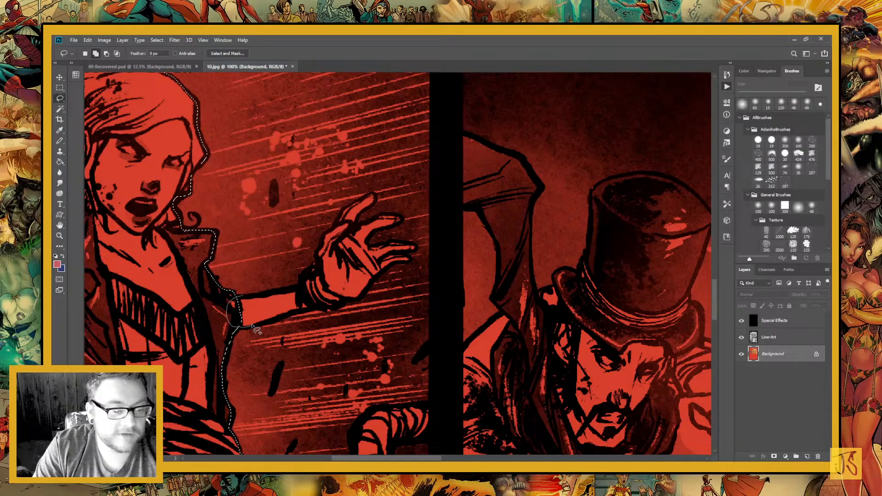
# Add the woman's outstretched arm, hand and individual fingers to the selection
pyautogui.moveTo(255, 329)
pyautogui.mouseDown()
pyautogui.moveTo(339, 307)
pyautogui.moveTo(412, 258)
pyautogui.moveTo(415, 244)
pyautogui.moveTo(355, 223)
pyautogui.moveTo(371, 195)
pyautogui.moveTo(342, 210)
pyautogui.moveTo(289, 297)
pyautogui.mouseUp()
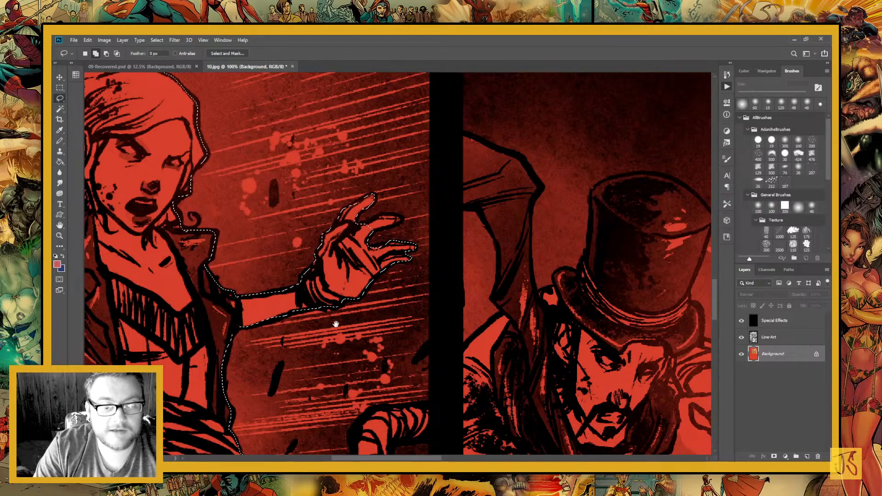
pyautogui.moveTo(335, 324); pyautogui.dragTo(260, 354)
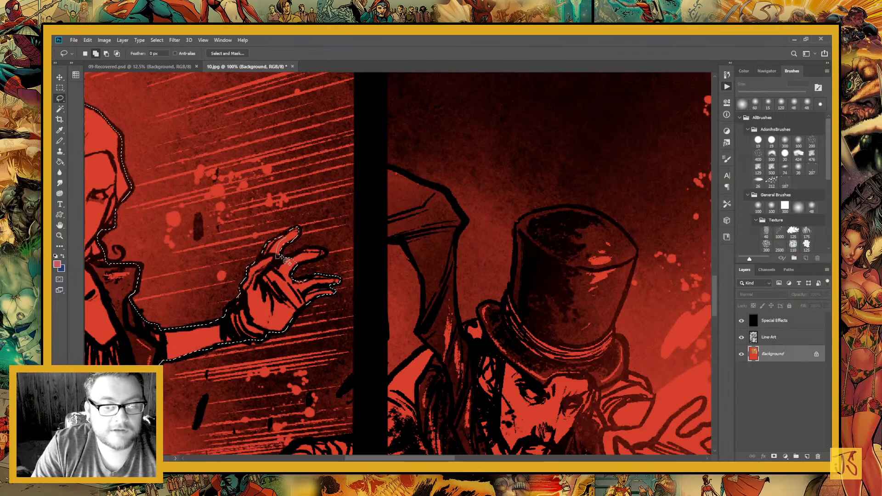
pyautogui.moveTo(282, 257)
pyautogui.mouseDown()
pyautogui.moveTo(297, 234)
pyautogui.moveTo(285, 267)
pyautogui.moveTo(328, 254)
pyautogui.moveTo(303, 250)
pyautogui.moveTo(299, 283)
pyautogui.moveTo(317, 285)
pyautogui.moveTo(294, 277)
pyautogui.mouseUp()
pyautogui.press('space')
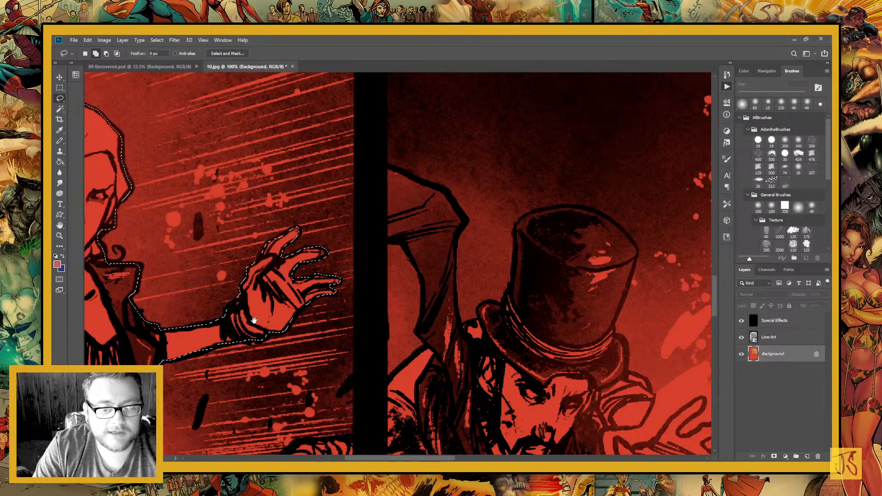
# Add the tentacle reaching from the woman's waist to the panel border to the selection, and tidy the leg area
pyautogui.moveTo(254, 321)
pyautogui.mouseDown()
pyautogui.moveTo(289, 238)
pyautogui.moveTo(371, 108)
pyautogui.mouseUp()
pyautogui.moveTo(322, 353); pyautogui.dragTo(313, 256)
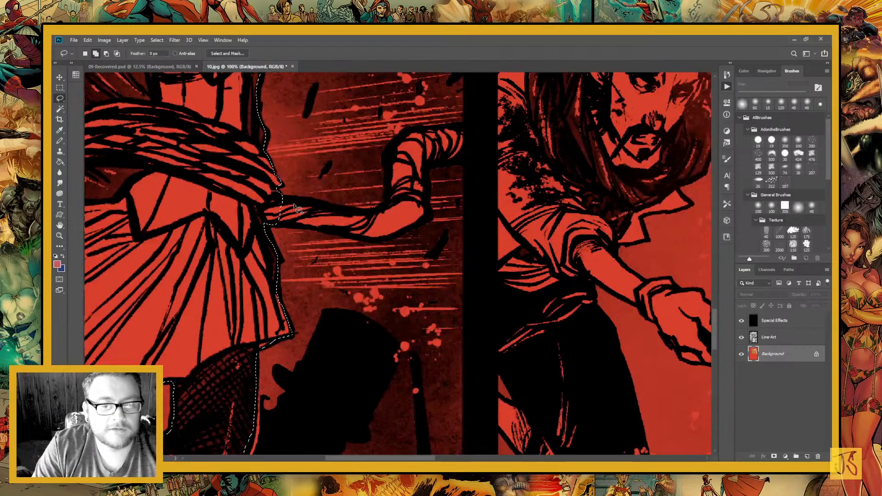
pyautogui.moveTo(295, 208)
pyautogui.mouseDown()
pyautogui.moveTo(276, 199)
pyautogui.moveTo(265, 221)
pyautogui.moveTo(388, 237)
pyautogui.moveTo(416, 226)
pyautogui.moveTo(436, 163)
pyautogui.moveTo(473, 148)
pyautogui.moveTo(454, 127)
pyautogui.moveTo(416, 137)
pyautogui.moveTo(390, 169)
pyautogui.moveTo(387, 205)
pyautogui.mouseUp()
pyautogui.moveTo(348, 214); pyautogui.dragTo(293, 199)
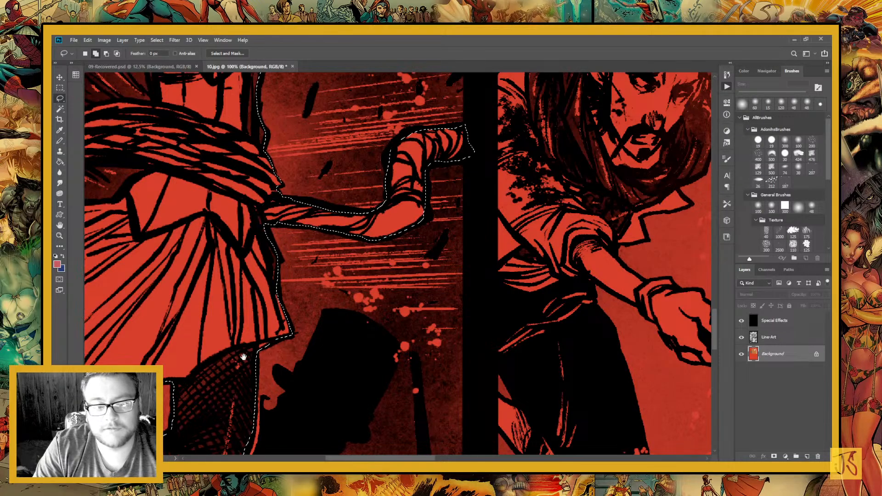
pyautogui.moveTo(244, 356)
pyautogui.mouseDown()
pyautogui.moveTo(279, 303)
pyautogui.moveTo(417, 177)
pyautogui.moveTo(431, 204)
pyautogui.moveTo(406, 231)
pyautogui.moveTo(435, 176)
pyautogui.mouseUp()
pyautogui.moveTo(217, 230)
pyautogui.mouseDown()
pyautogui.moveTo(208, 238)
pyautogui.moveTo(218, 251)
pyautogui.mouseUp()
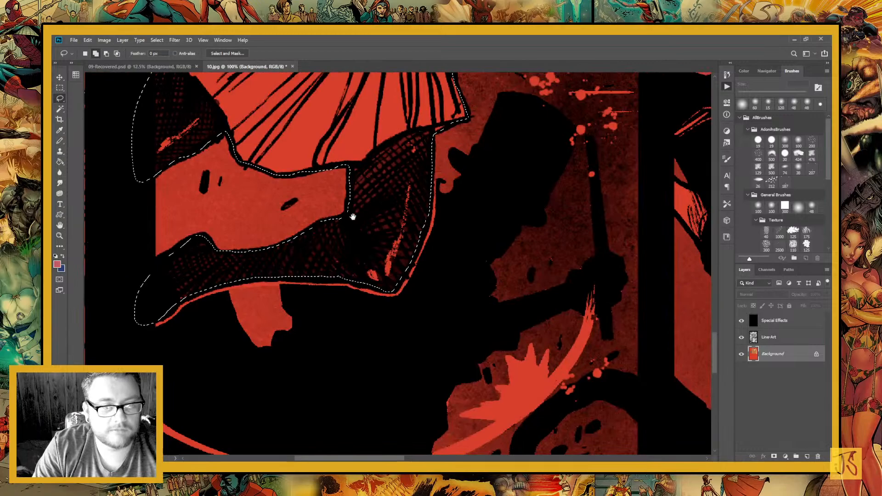
# Fill the selected woman and tentacle with the pink foreground colour using the Paint Bucket, and deselect
pyautogui.moveTo(353, 216); pyautogui.dragTo(330, 408)
pyautogui.press('g')
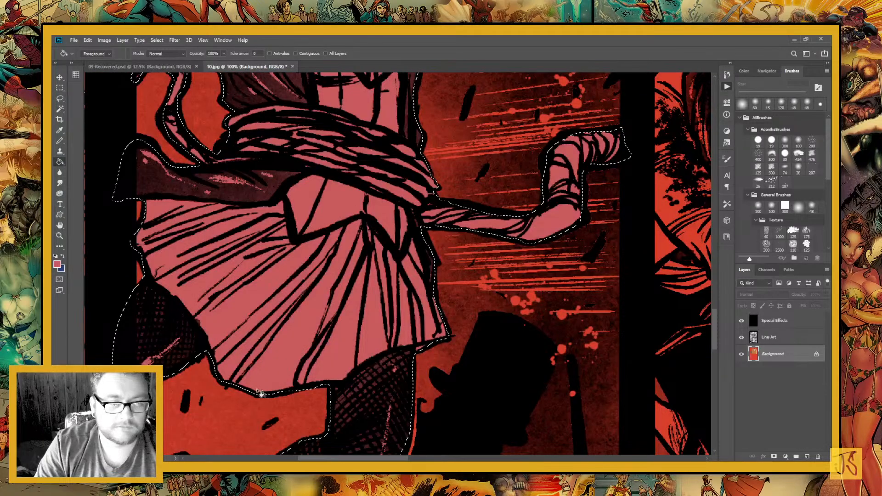
pyautogui.hotkey('ctrl', '-')
pyautogui.hotkey('ctrl', '-')
pyautogui.hotkey('ctrl', '-')
pyautogui.hotkey('ctrl', '-')
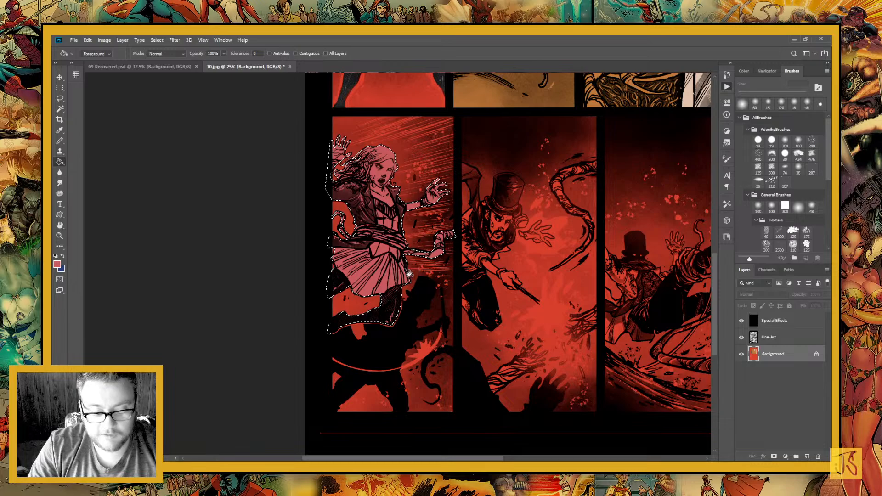
pyautogui.hotkey('ctrl', 'd')
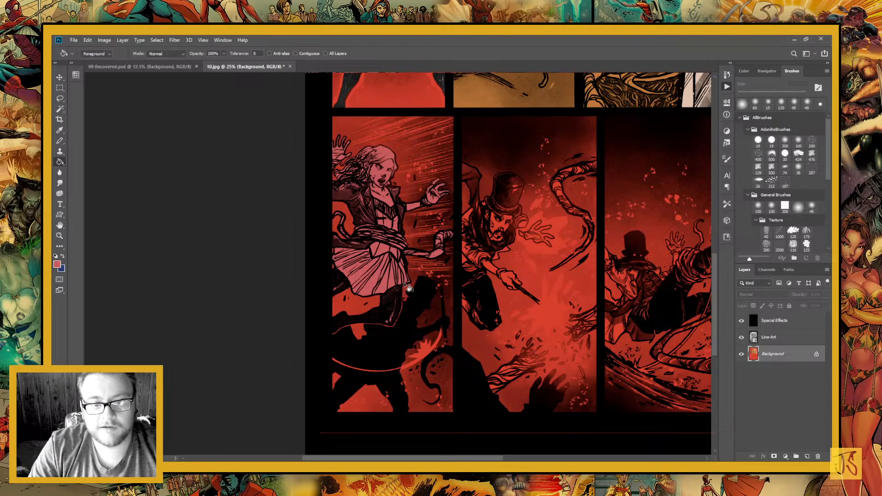
# Lasso the torn tentacle end rising from the lower silhouette in the bottom row's middle panel
pyautogui.hscroll(5, 408, 288)
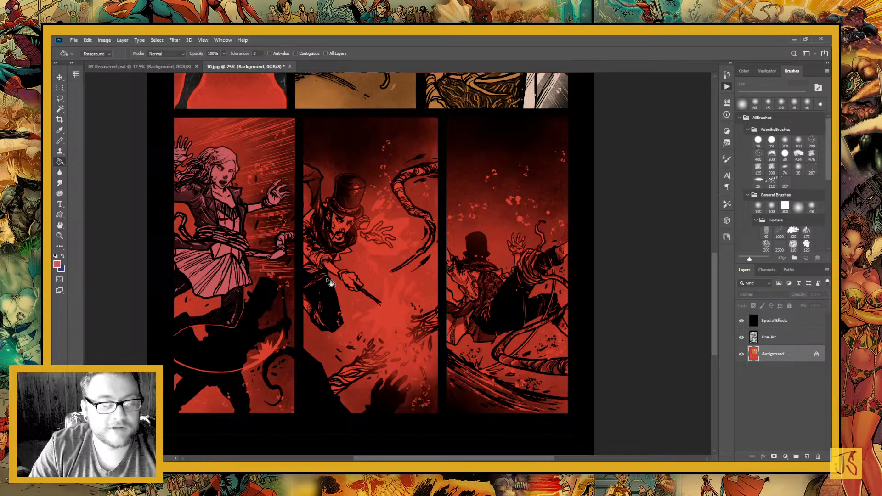
pyautogui.click(60, 235)
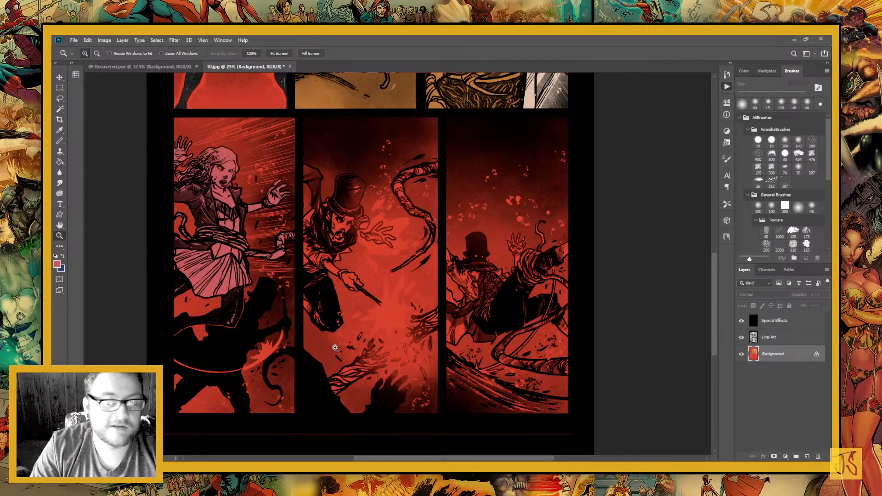
pyautogui.moveTo(303, 314); pyautogui.dragTo(444, 428)
pyautogui.click(59, 98)
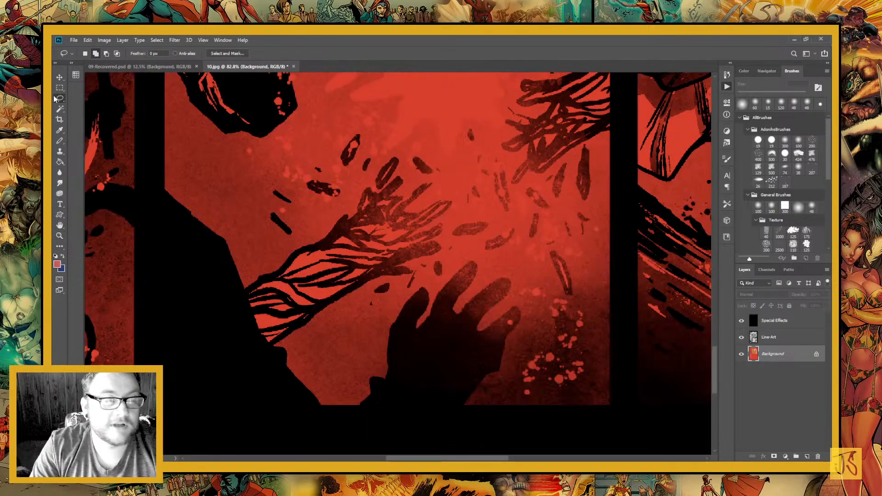
pyautogui.moveTo(268, 278)
pyautogui.mouseDown()
pyautogui.moveTo(238, 312)
pyautogui.moveTo(244, 321)
pyautogui.moveTo(303, 328)
pyautogui.moveTo(436, 254)
pyautogui.moveTo(412, 240)
pyautogui.moveTo(445, 212)
pyautogui.moveTo(390, 212)
pyautogui.moveTo(367, 197)
pyautogui.moveTo(268, 277)
pyautogui.mouseUp()
pyautogui.moveTo(341, 340); pyautogui.dragTo(291, 413)
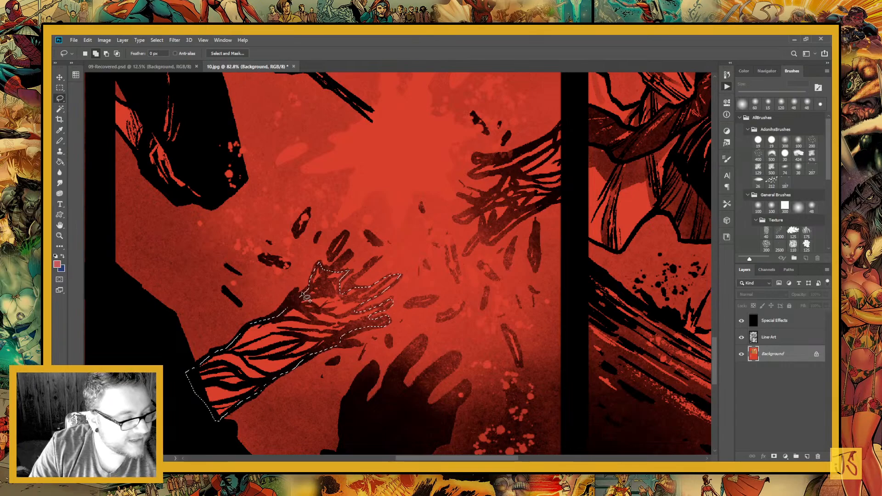
# Add the two loose outlined fragments flying above the torn tentacle to the selection
pyautogui.scroll(2, 320, 272)
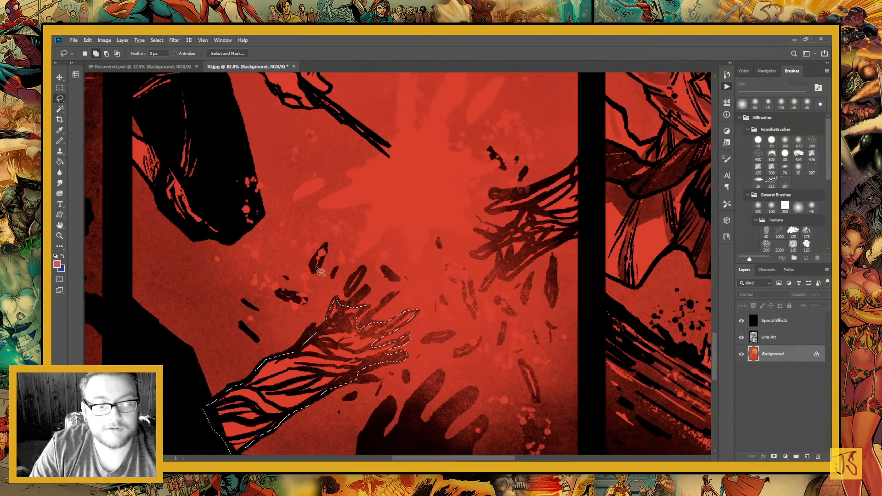
pyautogui.moveTo(316, 268); pyautogui.dragTo(318, 271)
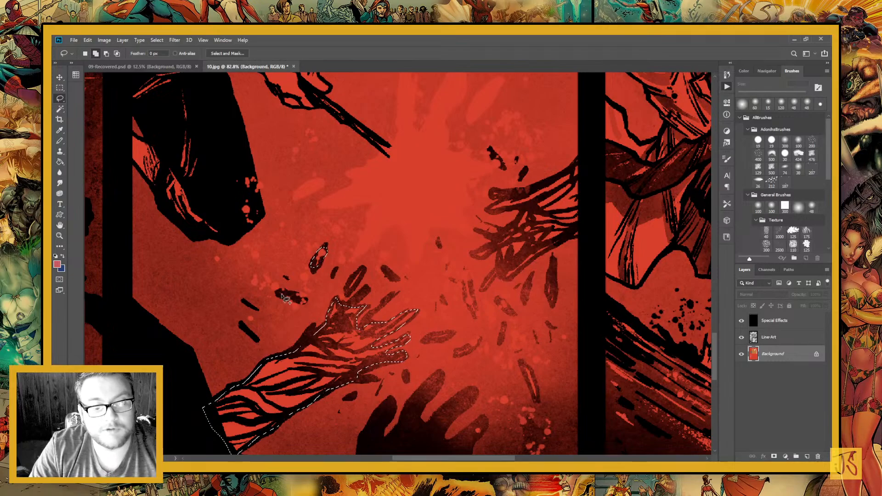
pyautogui.moveTo(282, 294)
pyautogui.mouseDown()
pyautogui.moveTo(285, 304)
pyautogui.moveTo(305, 300)
pyautogui.mouseUp()
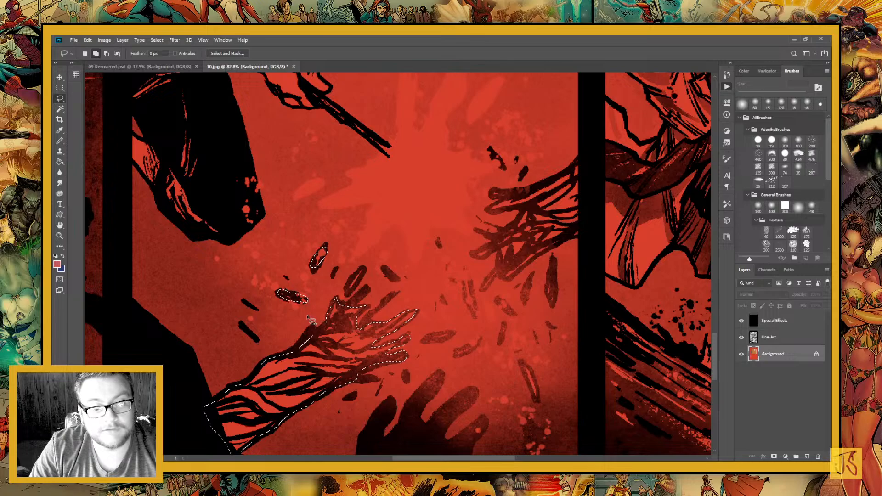
# Add the loose fragments flying beside and beyond the lower torn tentacle's fingers to the selection, keeping the selection active
pyautogui.moveTo(355, 285)
pyautogui.mouseDown()
pyautogui.moveTo(304, 257)
pyautogui.moveTo(314, 242)
pyautogui.mouseUp()
pyautogui.moveTo(372, 314)
pyautogui.mouseDown()
pyautogui.moveTo(399, 316)
pyautogui.moveTo(408, 305)
pyautogui.moveTo(336, 325)
pyautogui.mouseUp()
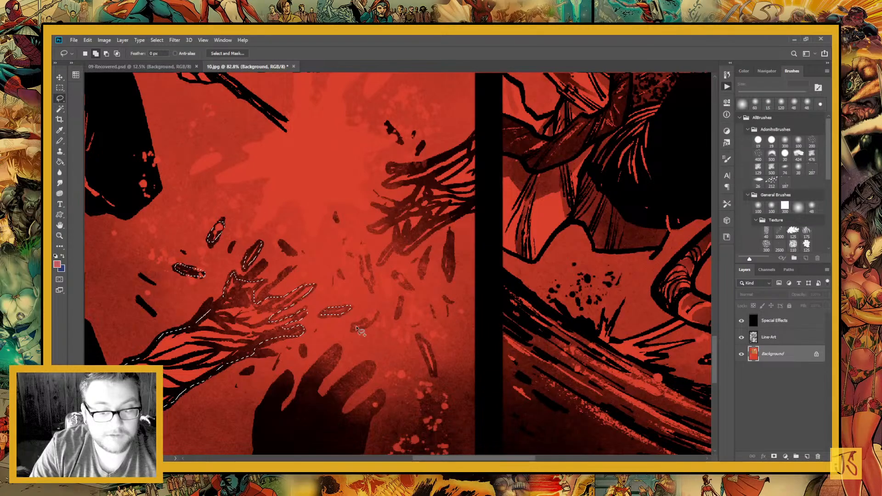
pyautogui.moveTo(367, 320)
pyautogui.mouseDown()
pyautogui.moveTo(354, 325)
pyautogui.moveTo(361, 327)
pyautogui.mouseUp()
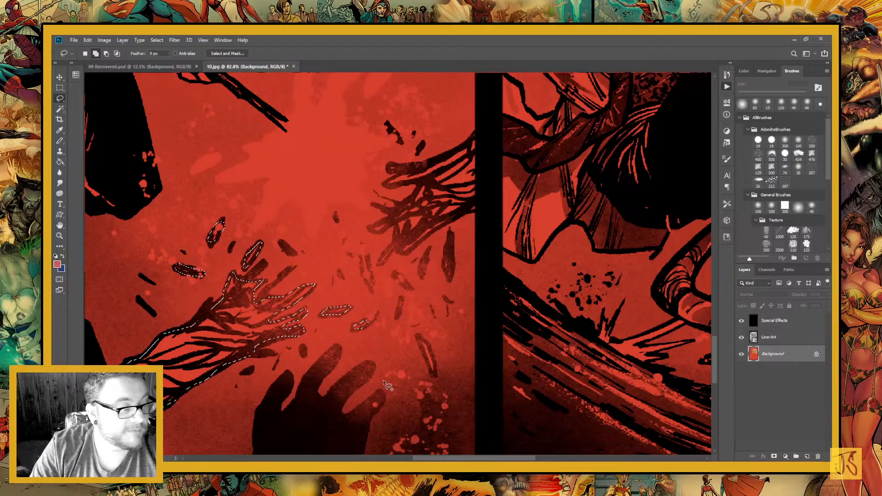
pyautogui.moveTo(384, 382); pyautogui.dragTo(329, 365)
pyautogui.moveTo(317, 275)
pyautogui.mouseDown()
pyautogui.moveTo(309, 229)
pyautogui.moveTo(317, 274)
pyautogui.mouseUp()
pyautogui.moveTo(372, 311)
pyautogui.mouseDown()
pyautogui.moveTo(344, 319)
pyautogui.moveTo(345, 365)
pyautogui.moveTo(332, 327)
pyautogui.mouseUp()
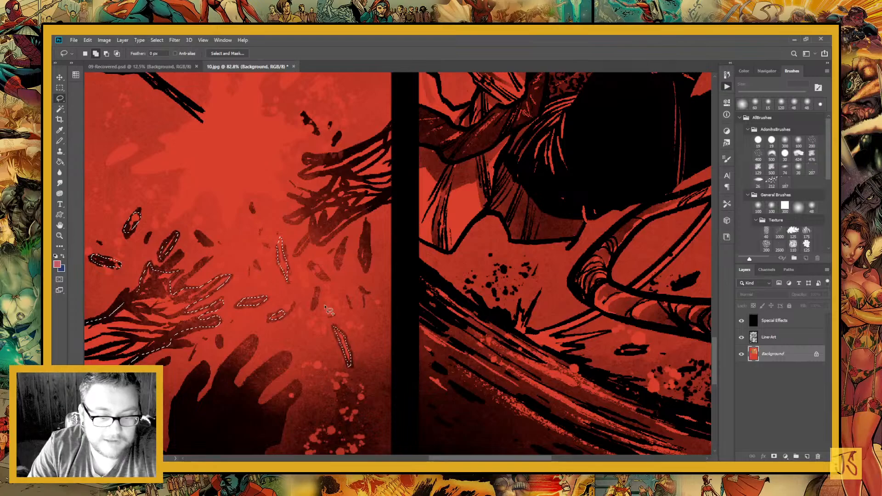
pyautogui.hotkey('ctrl', 'd')
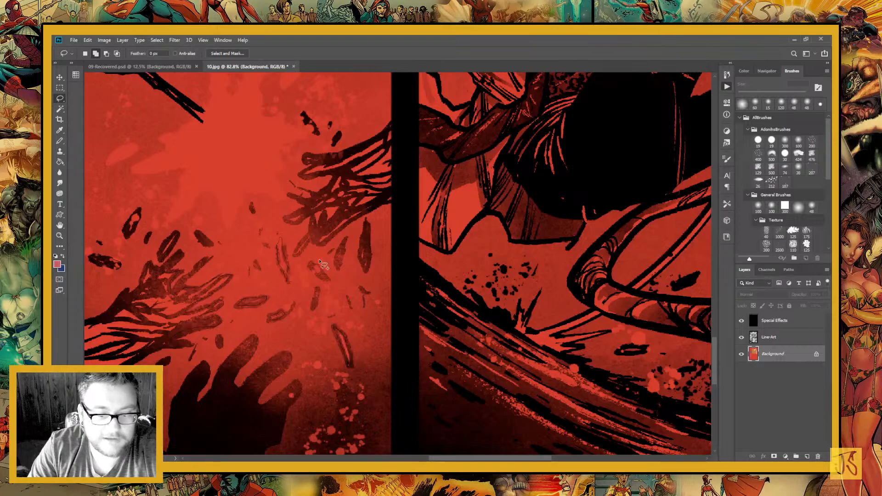
pyautogui.hotkey('ctrl', 'z')
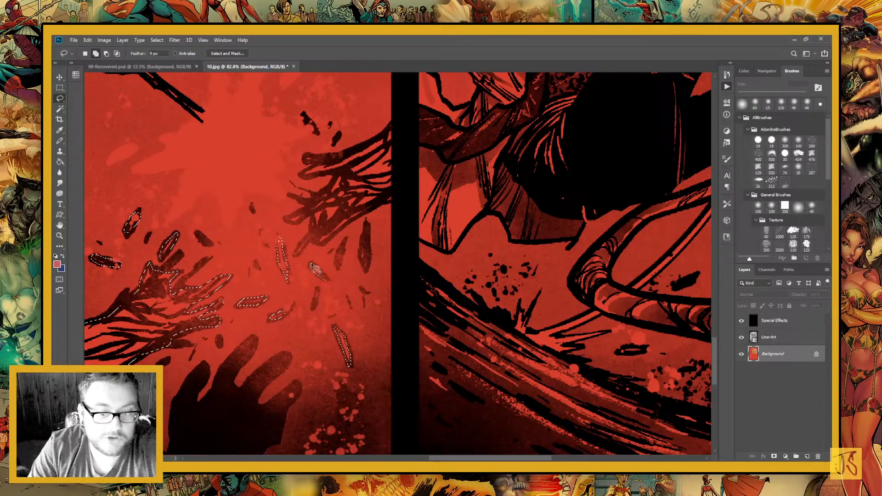
# Add the remaining outlined fragments and the opposite torn tentacle end at the middle panel's border to the selection
pyautogui.moveTo(315, 268); pyautogui.dragTo(310, 263)
pyautogui.moveTo(365, 220); pyautogui.dragTo(374, 336)
pyautogui.moveTo(399, 186)
pyautogui.mouseDown()
pyautogui.moveTo(322, 223)
pyautogui.moveTo(316, 279)
pyautogui.moveTo(329, 312)
pyautogui.moveTo(404, 263)
pyautogui.moveTo(402, 205)
pyautogui.mouseUp()
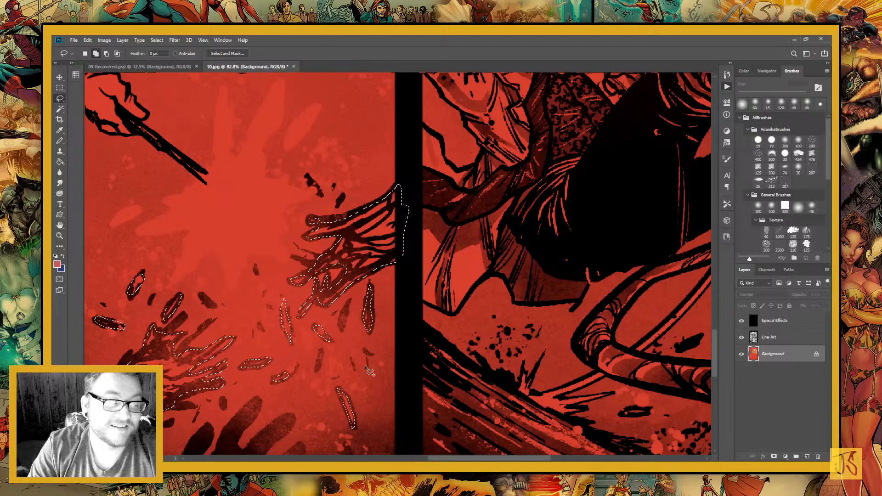
pyautogui.hotkey('ctrl', 'd')
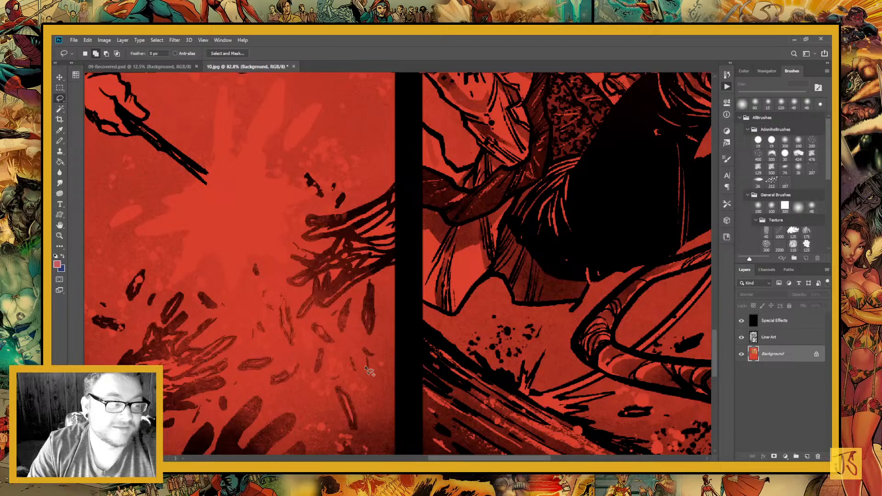
pyautogui.hotkey('ctrl', 'z')
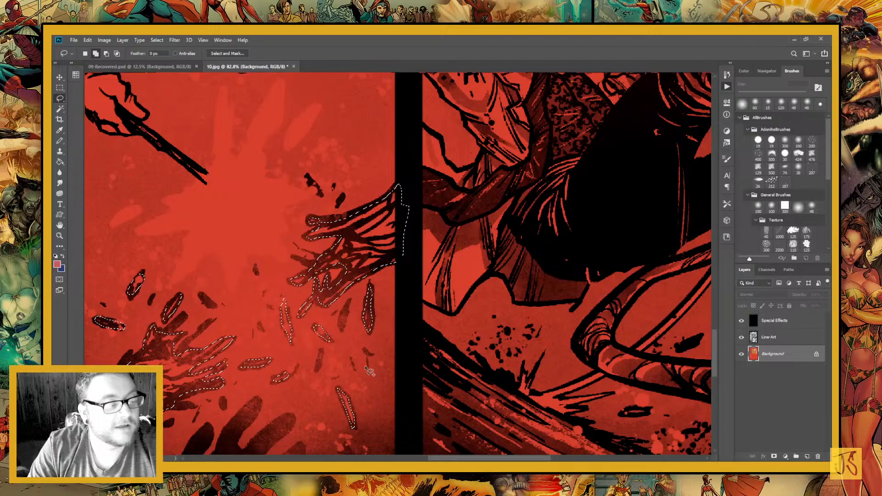
pyautogui.hotkey('ctrl', 'd')
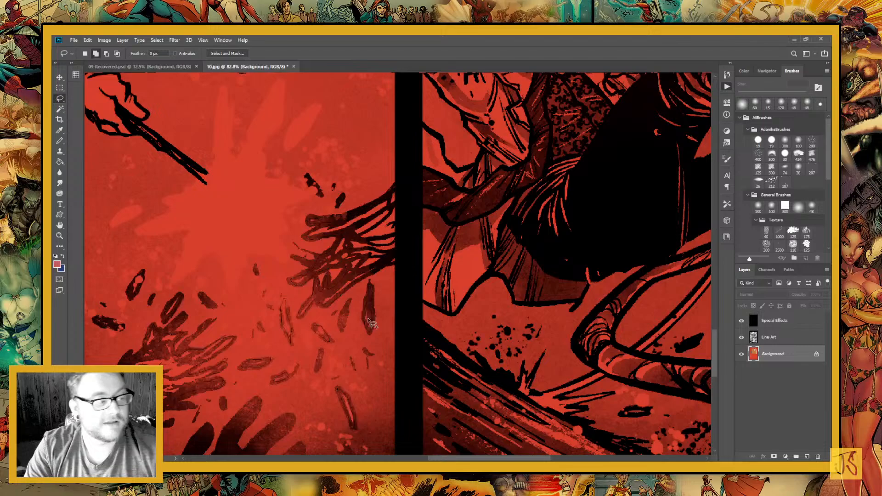
pyautogui.hotkey('ctrl', 'z')
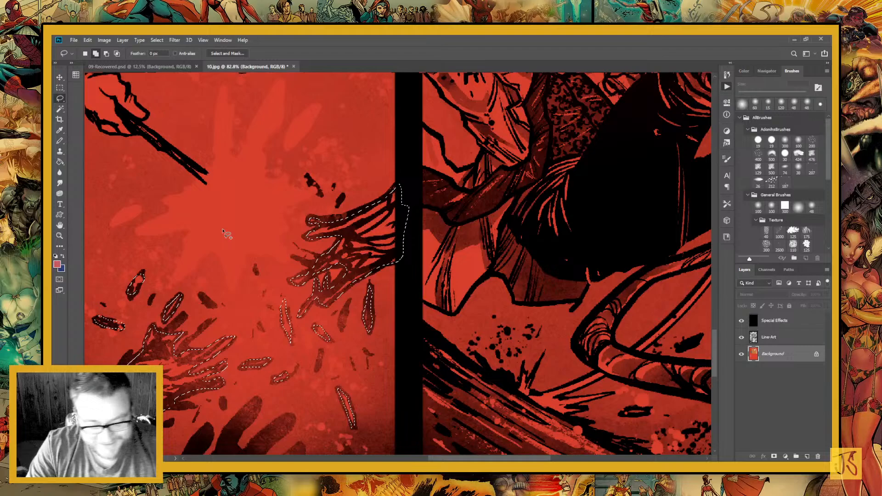
# Add the upper stretch of the S-shaped tentacle beside the top-hatted man to the selection, from the panel border past its first bend
pyautogui.hotkey('ctrl', '-')
pyautogui.hotkey('ctrl', '-')
pyautogui.hotkey('ctrl', '-')
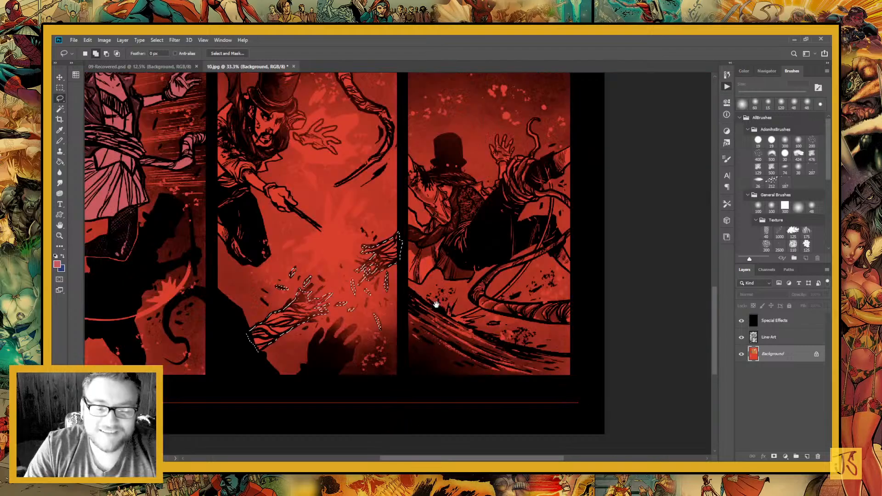
pyautogui.moveTo(435, 304); pyautogui.dragTo(404, 448)
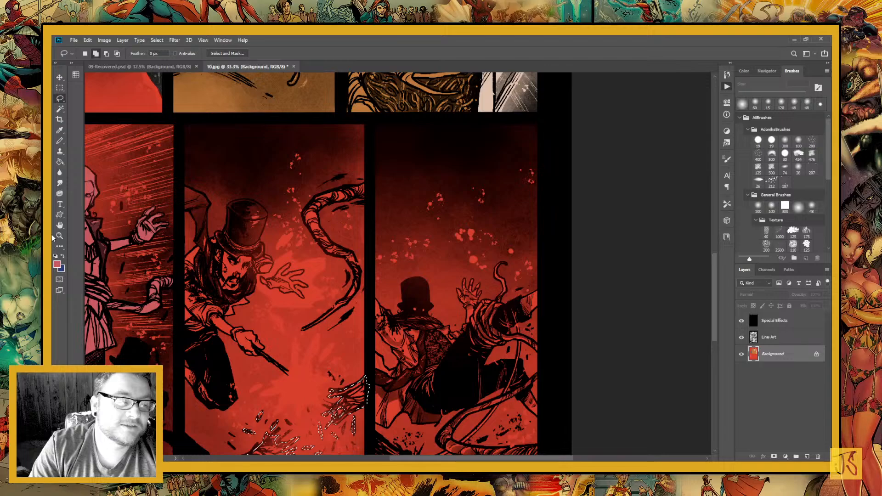
pyautogui.click(59, 236)
pyautogui.click(359, 253)
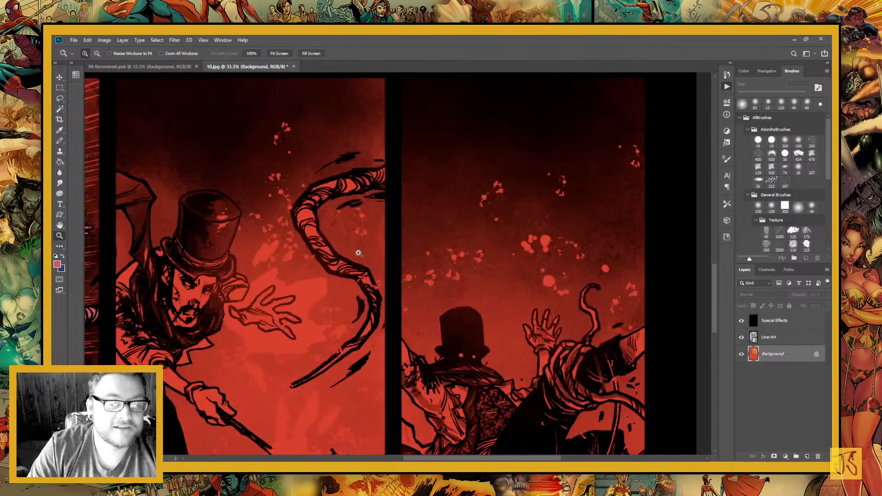
pyautogui.click(359, 253)
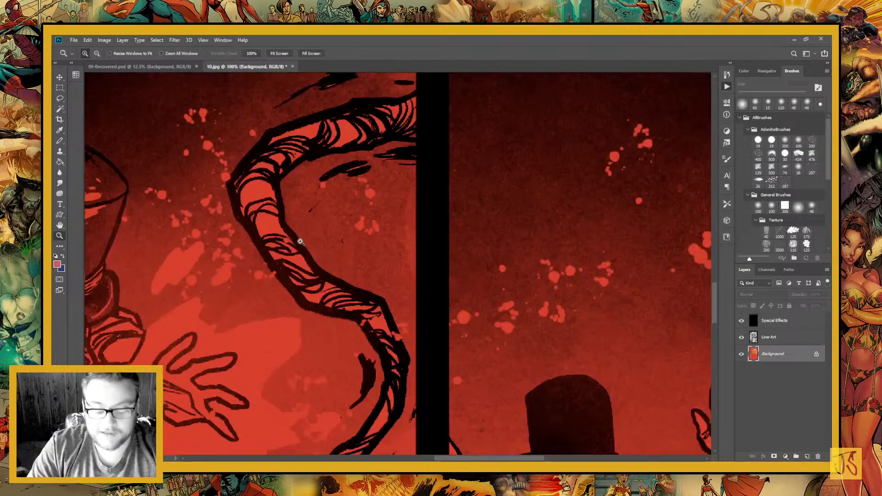
pyautogui.moveTo(300, 241); pyautogui.dragTo(325, 337)
pyautogui.press('l')
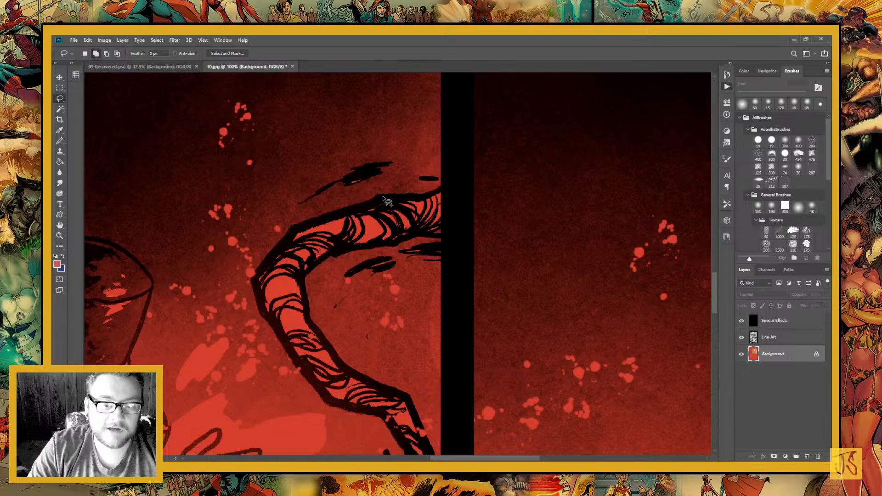
pyautogui.moveTo(383, 199)
pyautogui.mouseDown()
pyautogui.moveTo(426, 235)
pyautogui.moveTo(423, 201)
pyautogui.mouseUp()
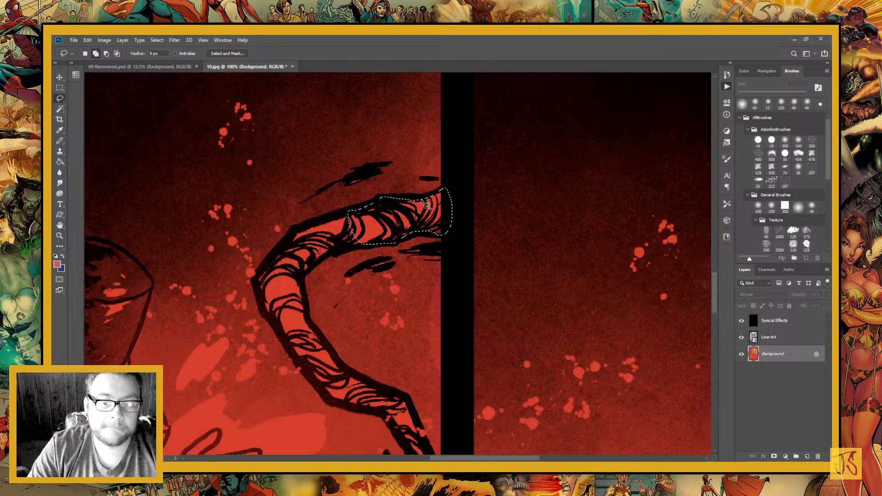
pyautogui.moveTo(328, 286); pyautogui.dragTo(385, 252)
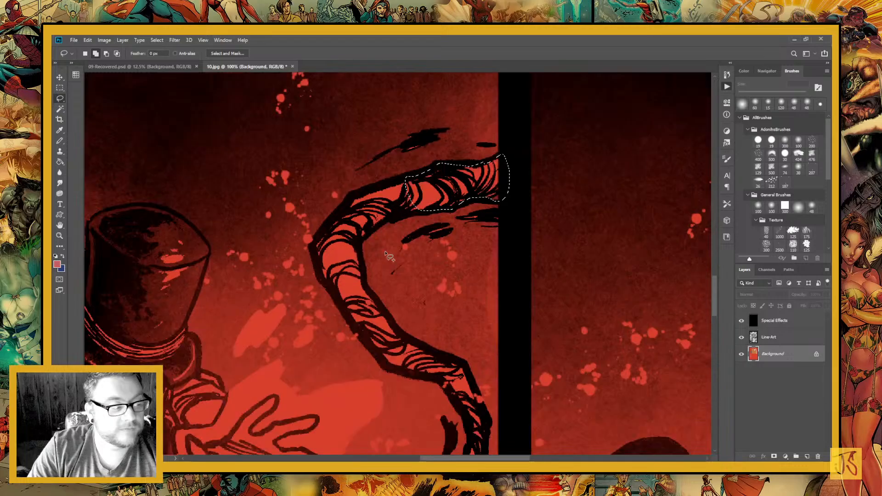
pyautogui.moveTo(406, 179)
pyautogui.mouseDown()
pyautogui.moveTo(384, 188)
pyautogui.moveTo(321, 279)
pyautogui.moveTo(402, 339)
pyautogui.moveTo(364, 276)
pyautogui.moveTo(374, 235)
pyautogui.moveTo(359, 245)
pyautogui.mouseUp()
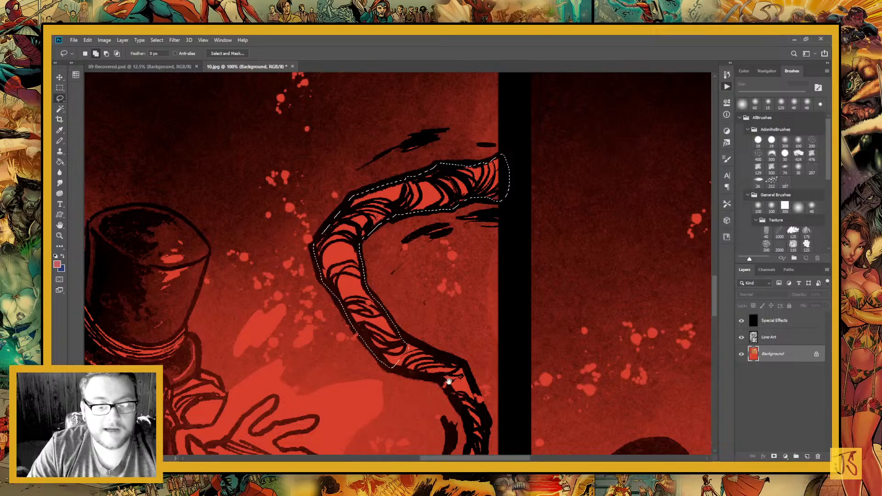
# Extend the selection along the lower curve of the S-shaped tentacle down to its pointed tip
pyautogui.moveTo(448, 381)
pyautogui.mouseDown()
pyautogui.moveTo(351, 284)
pyautogui.moveTo(419, 350)
pyautogui.moveTo(361, 271)
pyautogui.mouseUp()
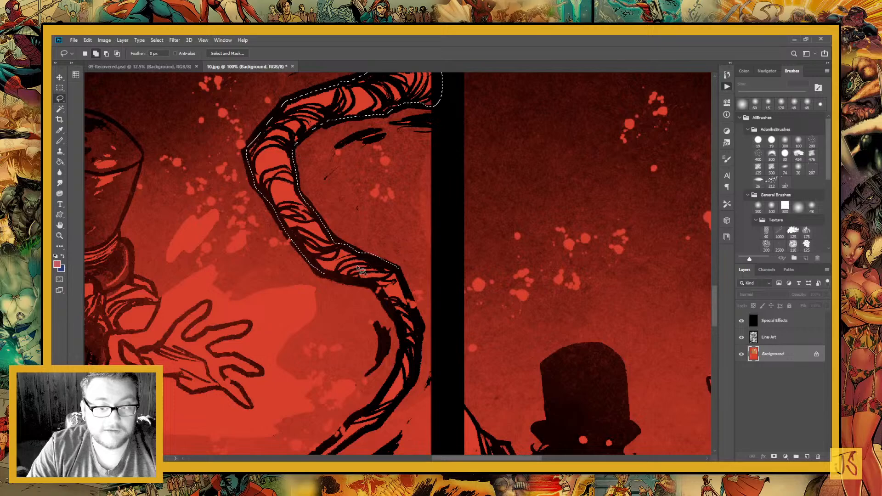
pyautogui.moveTo(362, 271)
pyautogui.mouseDown()
pyautogui.moveTo(349, 186)
pyautogui.moveTo(380, 200)
pyautogui.mouseUp()
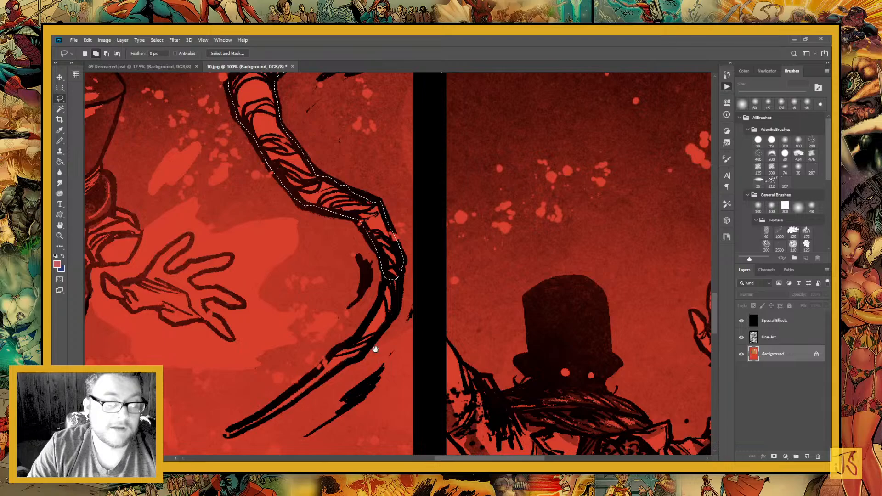
pyautogui.moveTo(375, 349); pyautogui.dragTo(396, 251)
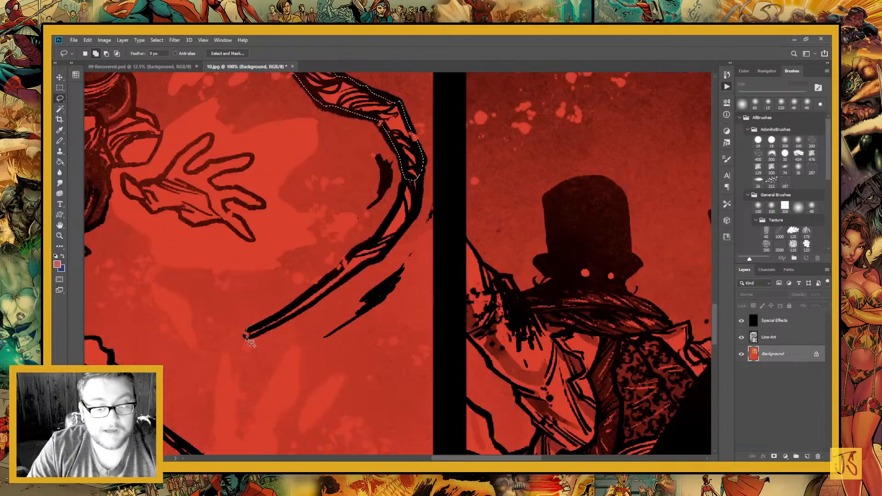
pyautogui.moveTo(247, 338)
pyautogui.mouseDown()
pyautogui.moveTo(348, 280)
pyautogui.moveTo(422, 170)
pyautogui.moveTo(350, 253)
pyautogui.moveTo(275, 324)
pyautogui.mouseUp()
pyautogui.moveTo(285, 262); pyautogui.dragTo(327, 312)
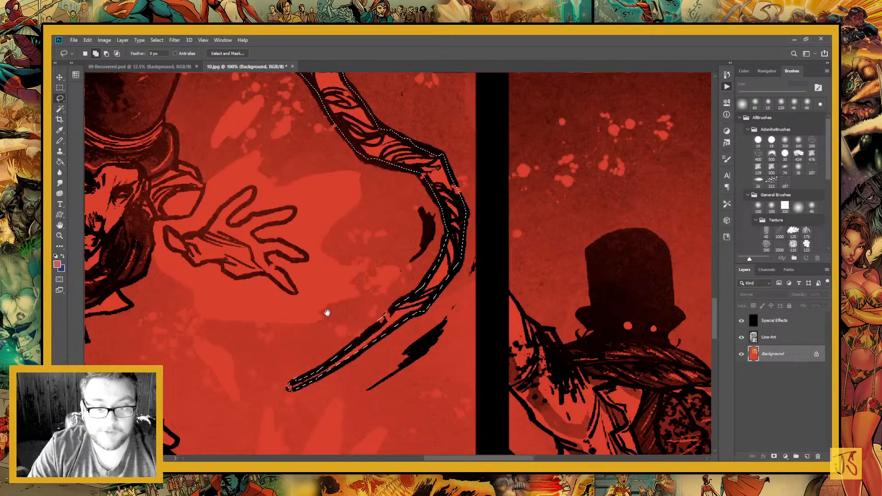
# Fill the selected tentacle pieces and fragments with the pink foreground colour using the Paint Bucket, and deselect
pyautogui.moveTo(212, 166); pyautogui.dragTo(305, 269)
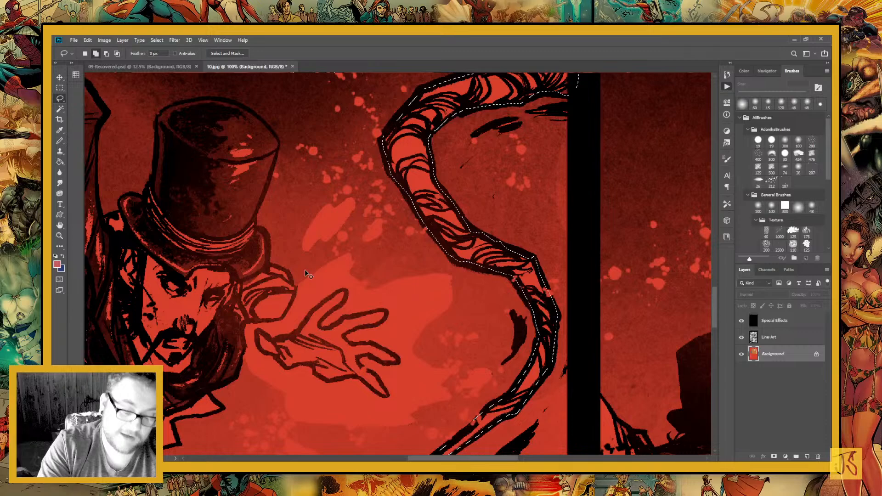
pyautogui.hotkey('ctrl', '-')
pyautogui.hotkey('ctrl', '-')
pyautogui.hotkey('ctrl', '-')
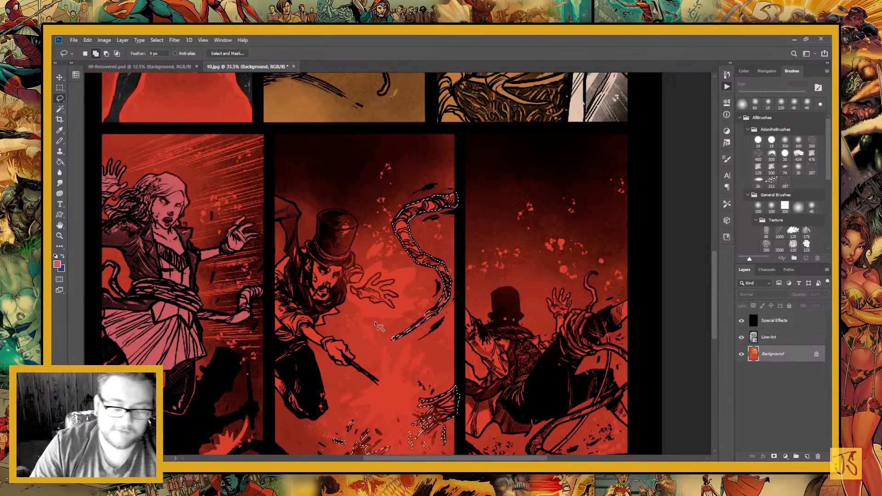
pyautogui.moveTo(375, 323); pyautogui.dragTo(342, 297)
pyautogui.press('g')
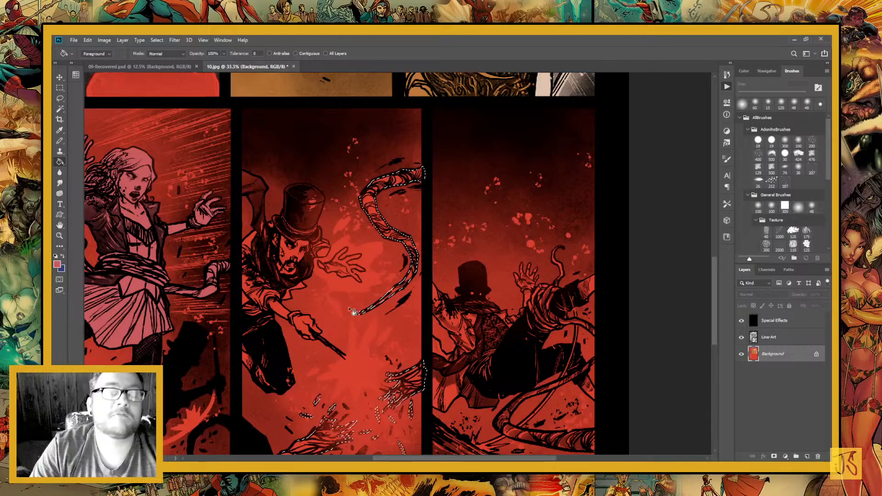
pyautogui.click(358, 181)
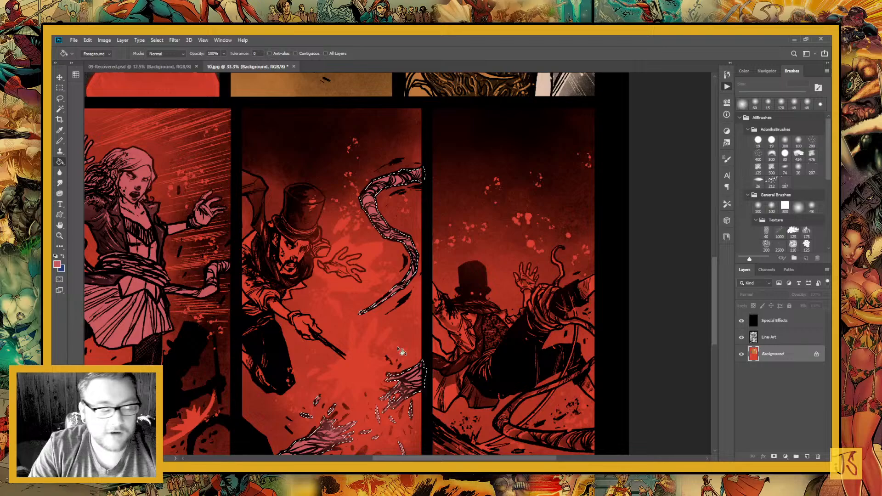
pyautogui.moveTo(366, 256); pyautogui.dragTo(257, 295)
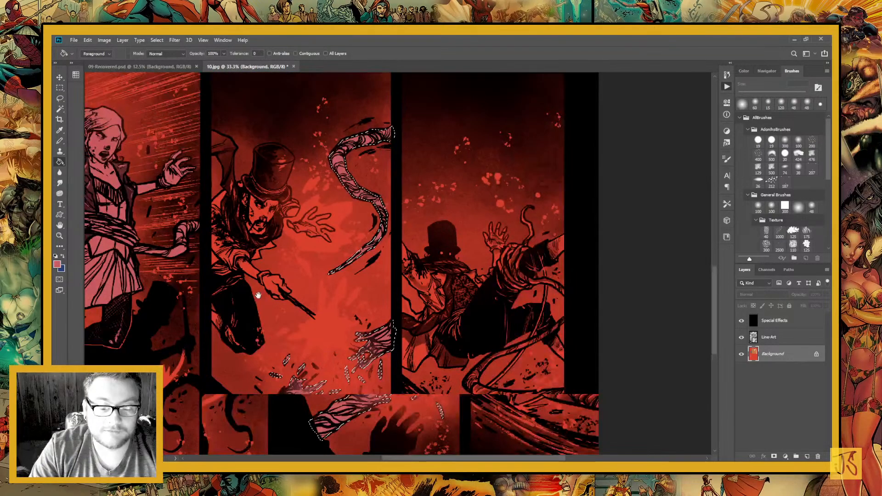
pyautogui.moveTo(480, 349); pyautogui.dragTo(311, 312)
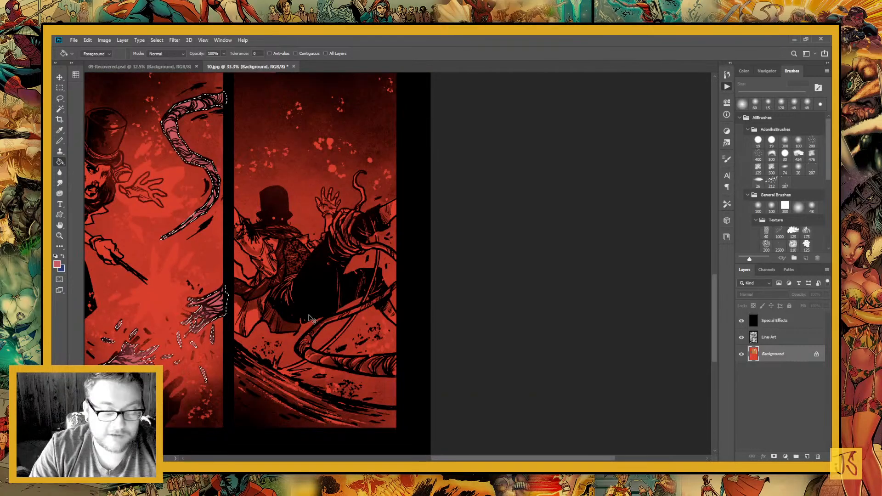
pyautogui.hotkey('ctrl', 'd')
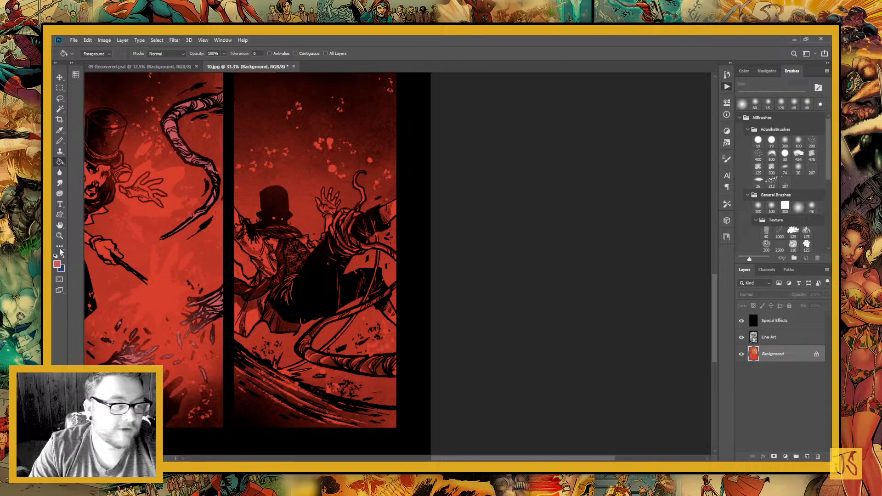
# Lasso the tentacle coiled around the falling man's leg in the last panel, including its curled tip and the length reaching the panel border
pyautogui.click(59, 235)
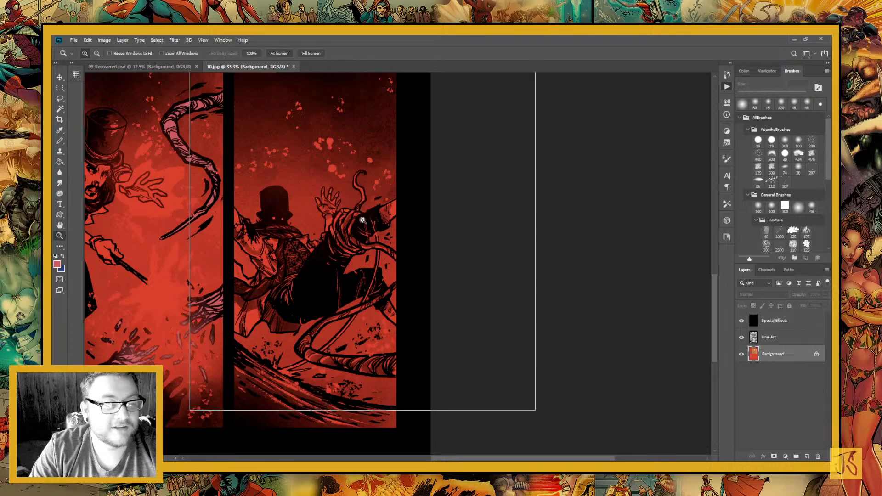
pyautogui.click(363, 220)
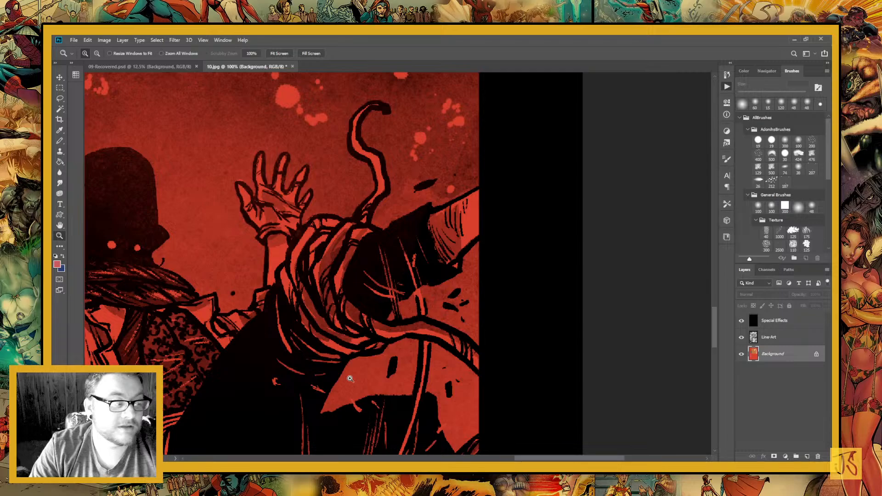
pyautogui.press('l')
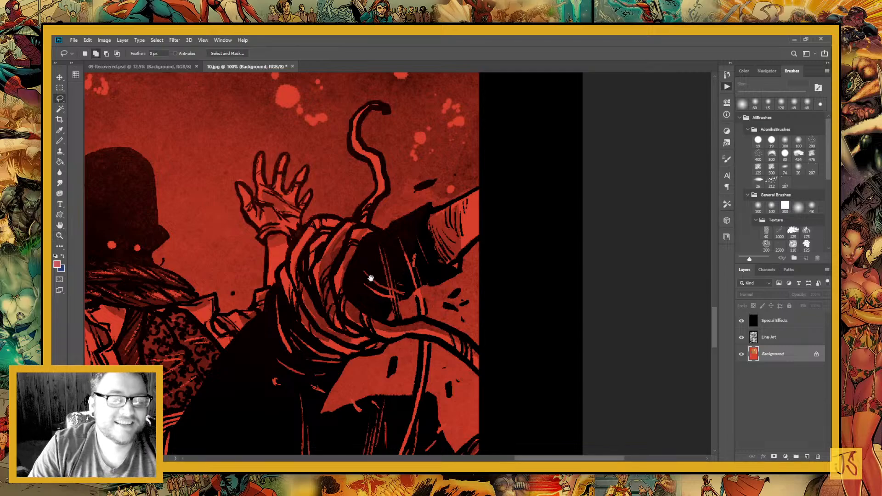
pyautogui.moveTo(370, 279); pyautogui.dragTo(383, 326)
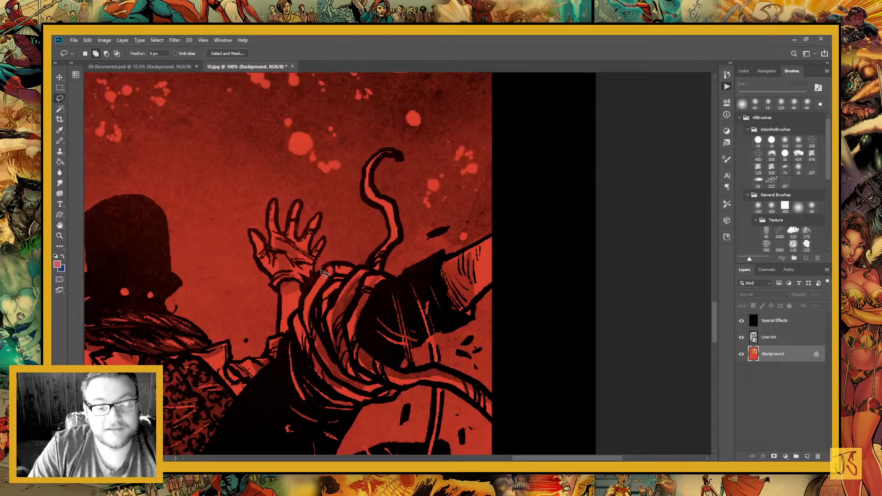
pyautogui.moveTo(323, 273)
pyautogui.mouseDown()
pyautogui.moveTo(292, 319)
pyautogui.moveTo(354, 403)
pyautogui.moveTo(381, 355)
pyautogui.moveTo(378, 294)
pyautogui.moveTo(390, 289)
pyautogui.moveTo(383, 271)
pyautogui.moveTo(390, 252)
pyautogui.moveTo(372, 170)
pyautogui.moveTo(396, 156)
pyautogui.moveTo(390, 150)
pyautogui.moveTo(365, 170)
pyautogui.moveTo(363, 194)
pyautogui.moveTo(384, 214)
pyautogui.moveTo(350, 264)
pyautogui.mouseUp()
pyautogui.moveTo(346, 349); pyautogui.dragTo(271, 313)
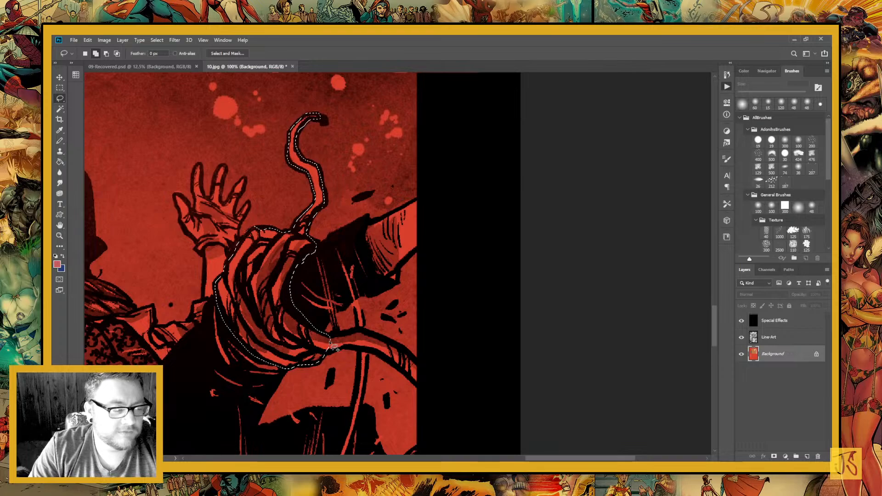
pyautogui.moveTo(330, 342)
pyautogui.mouseDown()
pyautogui.moveTo(332, 354)
pyautogui.moveTo(422, 365)
pyautogui.moveTo(330, 340)
pyautogui.mouseUp()
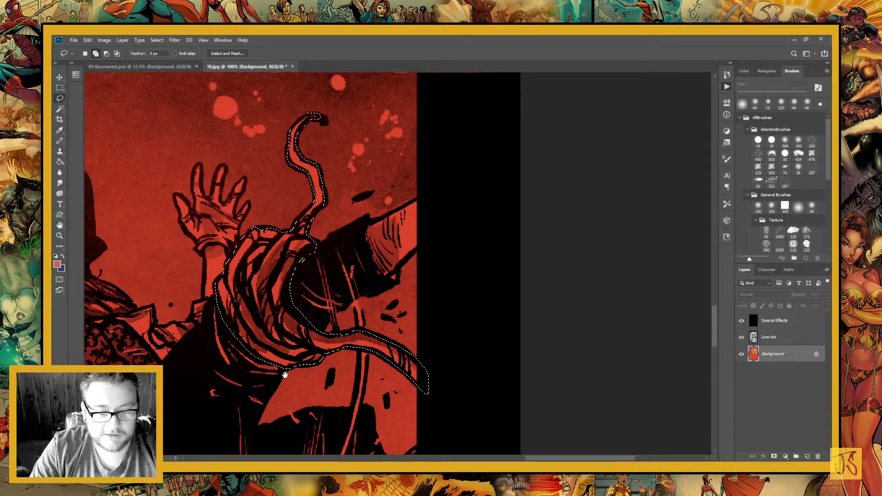
# Add the lower tentacle in the last panel to the selection, following its bend between both ends at the panel border
pyautogui.moveTo(285, 374)
pyautogui.mouseDown()
pyautogui.moveTo(331, 281)
pyautogui.moveTo(282, 231)
pyautogui.mouseUp()
pyautogui.moveTo(471, 353)
pyautogui.mouseDown()
pyautogui.moveTo(358, 354)
pyautogui.moveTo(193, 311)
pyautogui.moveTo(173, 251)
pyautogui.moveTo(341, 148)
pyautogui.moveTo(480, 35)
pyautogui.moveTo(462, 123)
pyautogui.moveTo(392, 175)
pyautogui.moveTo(248, 235)
pyautogui.moveTo(209, 309)
pyautogui.moveTo(470, 325)
pyautogui.moveTo(472, 316)
pyautogui.mouseUp()
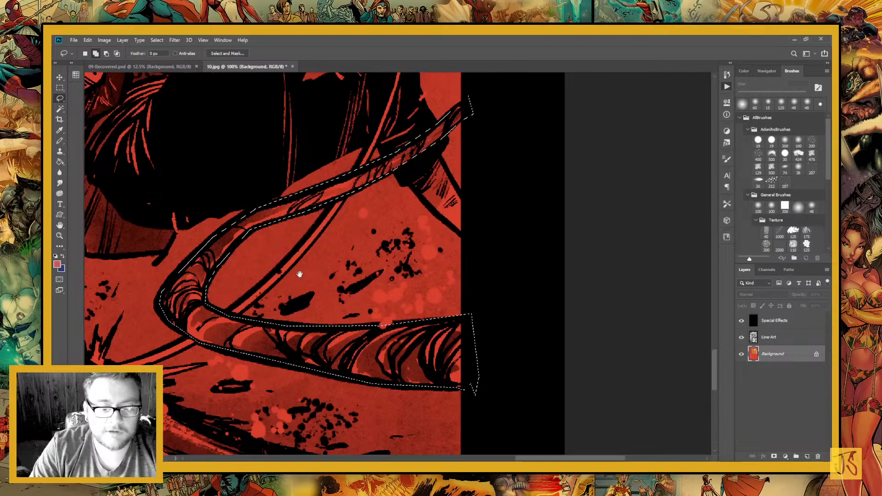
pyautogui.hotkey('ctrl', '-')
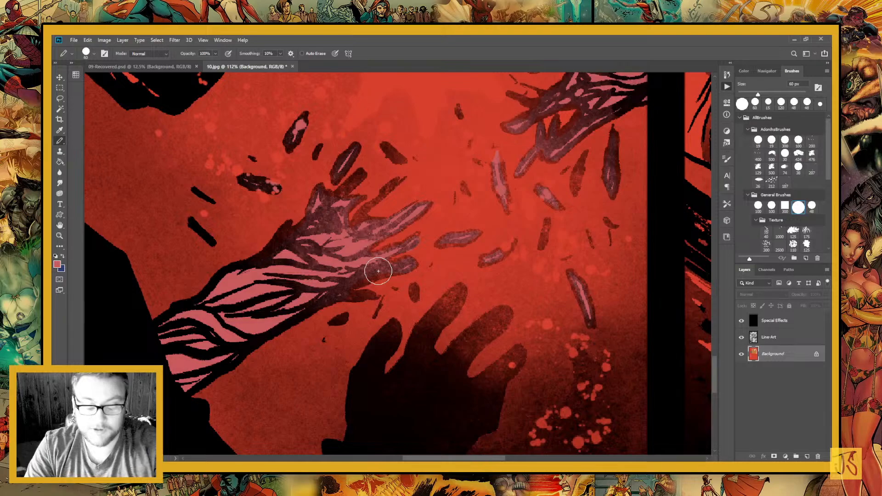
# Reduce the Pencil size to 40 px and inspect the pink tentacles and torn fragments across the lower panels
pyautogui.press('[')
pyautogui.press('[')
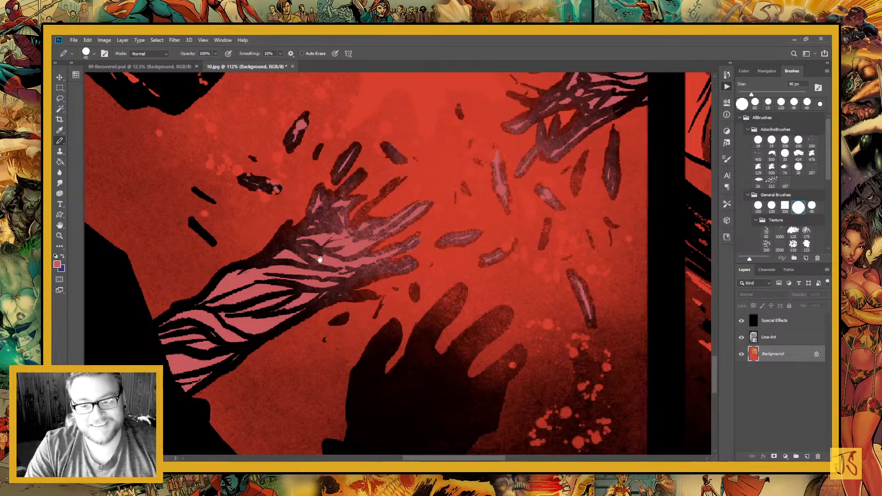
pyautogui.moveTo(321, 259); pyautogui.dragTo(159, 328)
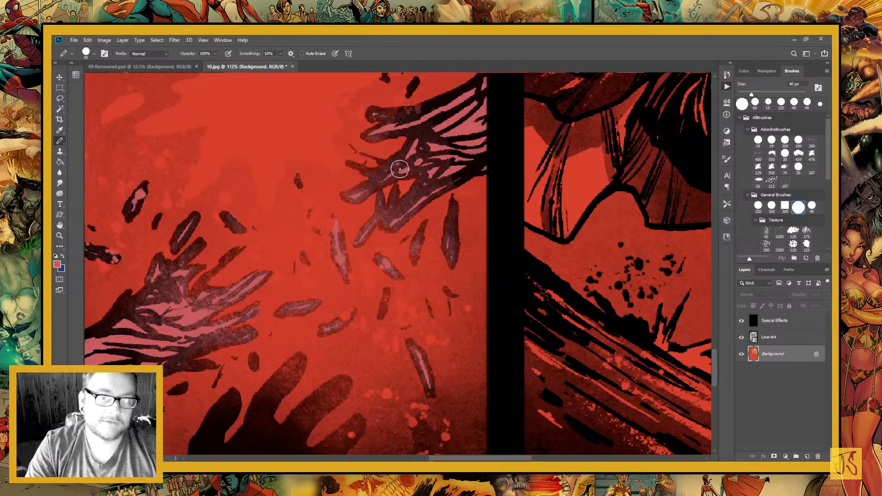
pyautogui.moveTo(355, 361); pyautogui.dragTo(536, 323)
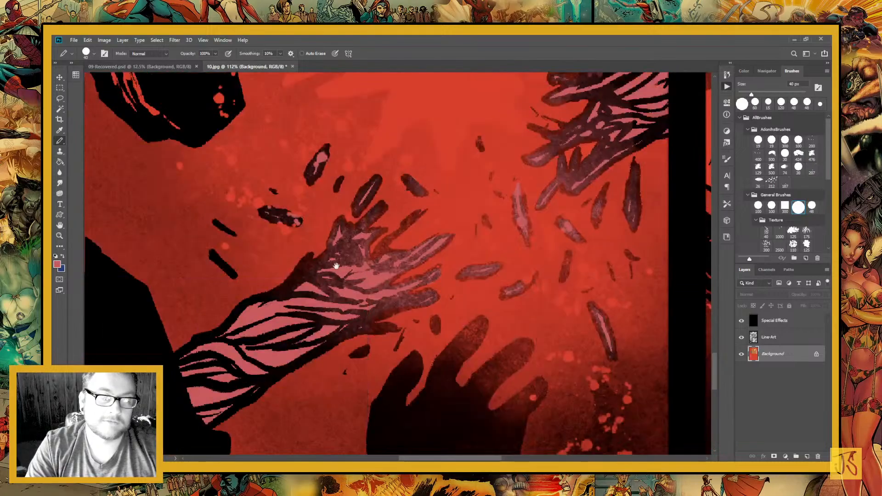
pyautogui.moveTo(336, 266); pyautogui.dragTo(457, 326)
pyautogui.moveTo(319, 242); pyautogui.dragTo(388, 293)
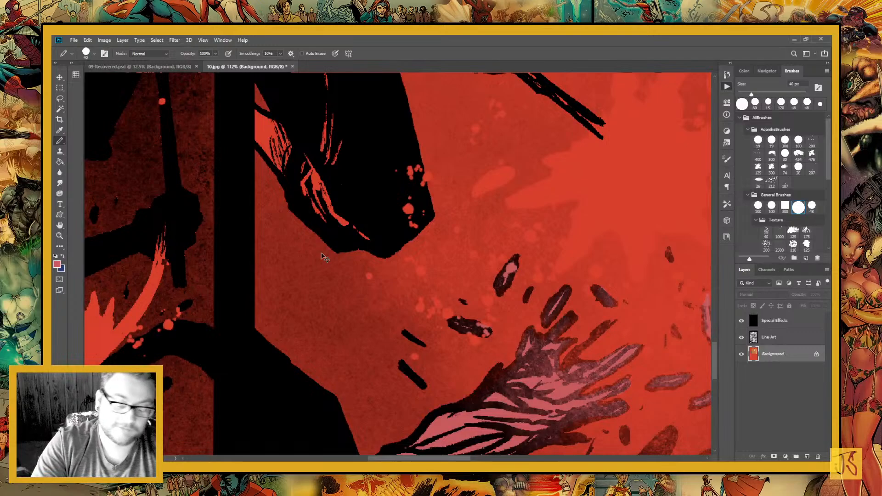
pyautogui.hotkey('ctrl', '-')
pyautogui.hotkey('ctrl', '-')
pyautogui.hotkey('ctrl', '-')
pyautogui.hotkey('ctrl', '-')
pyautogui.hotkey('ctrl', '-')
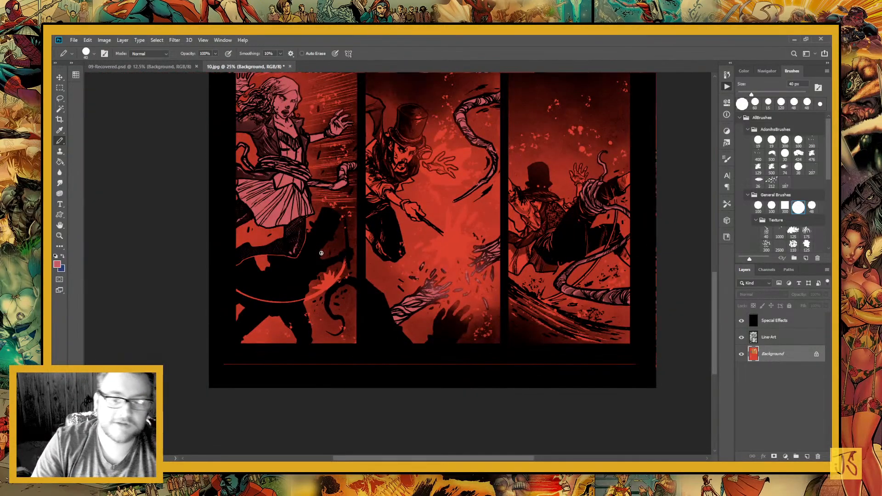
pyautogui.moveTo(387, 244); pyautogui.dragTo(425, 334)
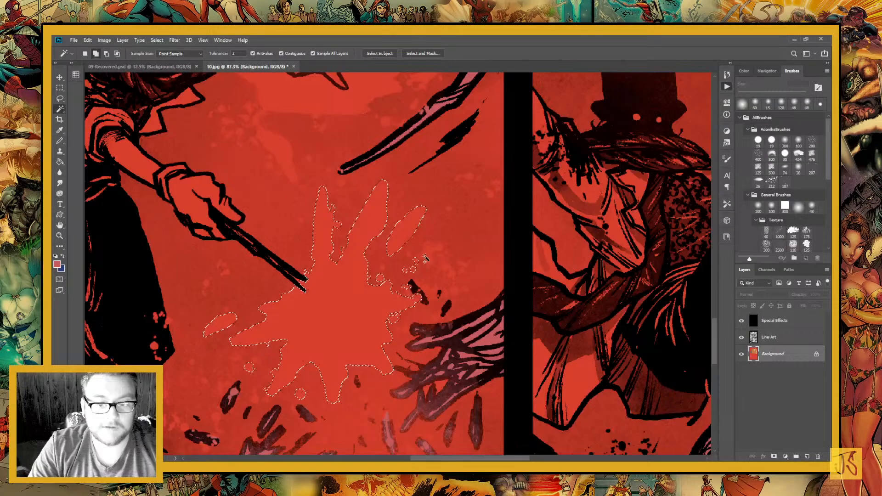
# Select the bright burst at the wand's tip and the droplets on its upper side with the Magic Wand
pyautogui.click(425, 257)
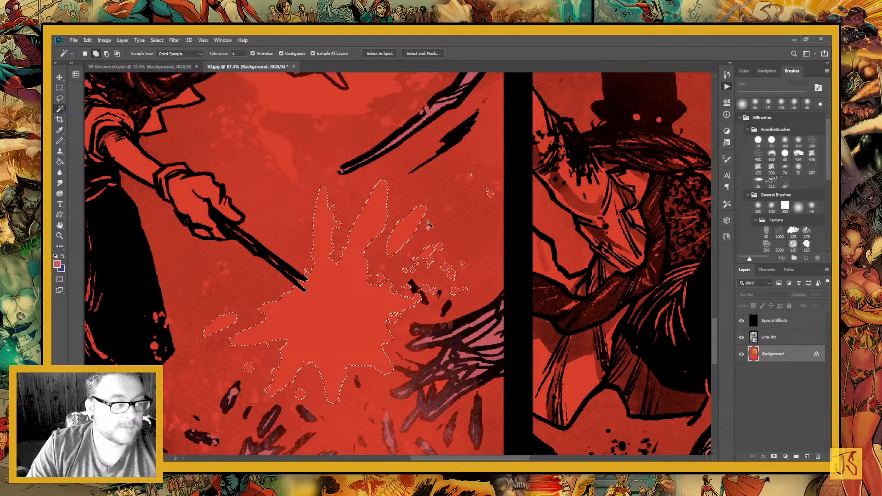
pyautogui.click(468, 177)
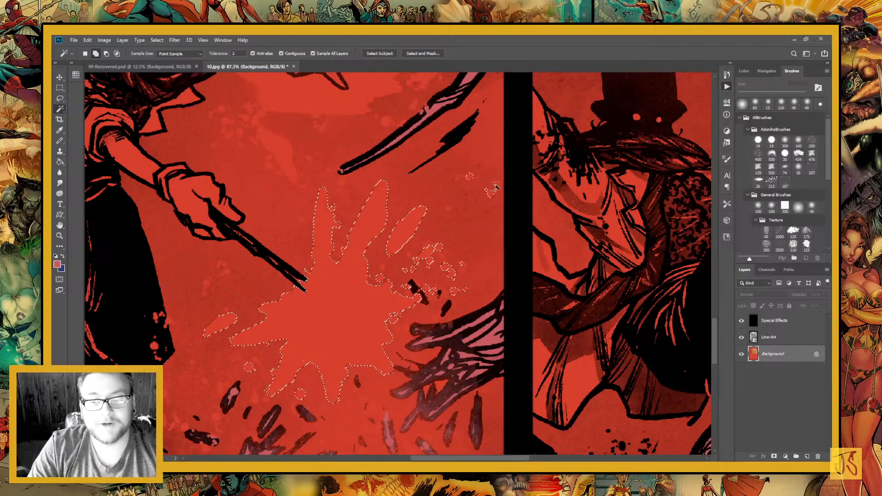
pyautogui.click(494, 187)
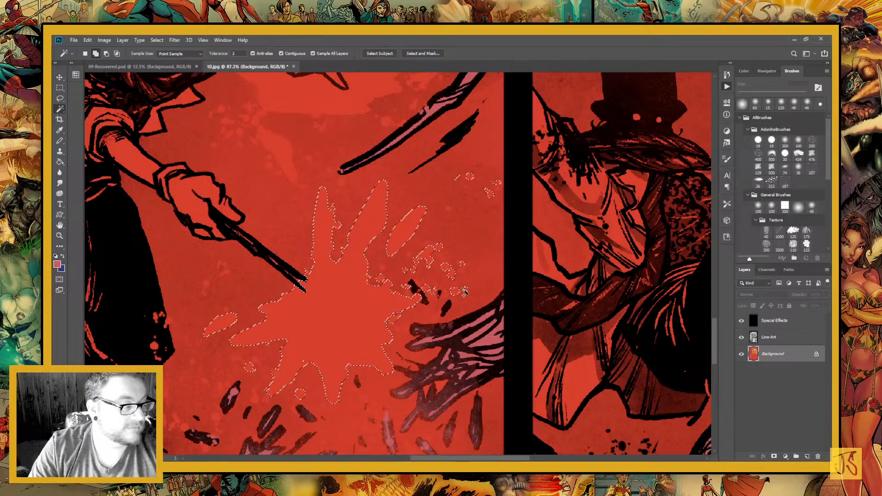
pyautogui.hotkey('ctrl', 'd')
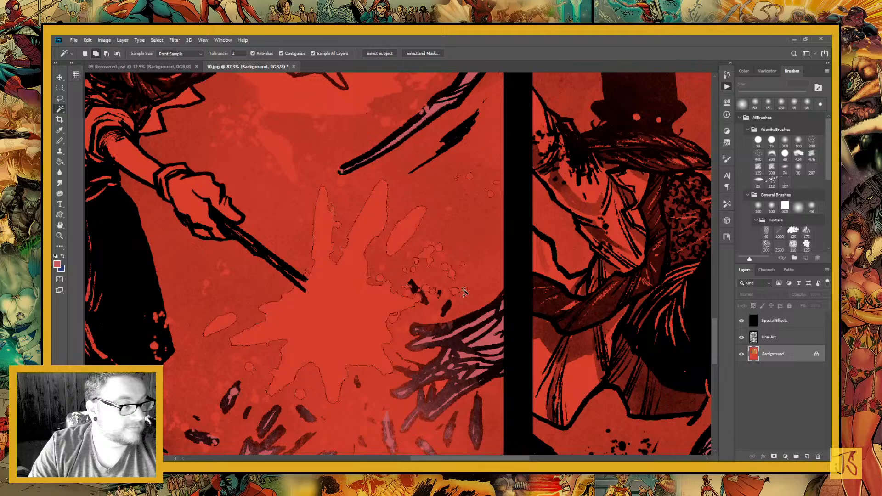
pyautogui.click(464, 292)
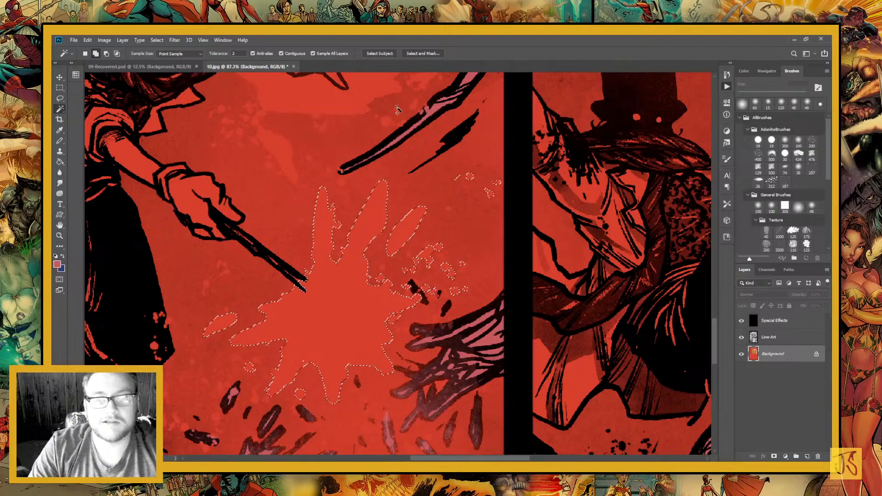
# Add the glow around the top-hatted man's open hand to the selection, with the splash below it and nearby droplets
pyautogui.moveTo(337, 266); pyautogui.dragTo(371, 412)
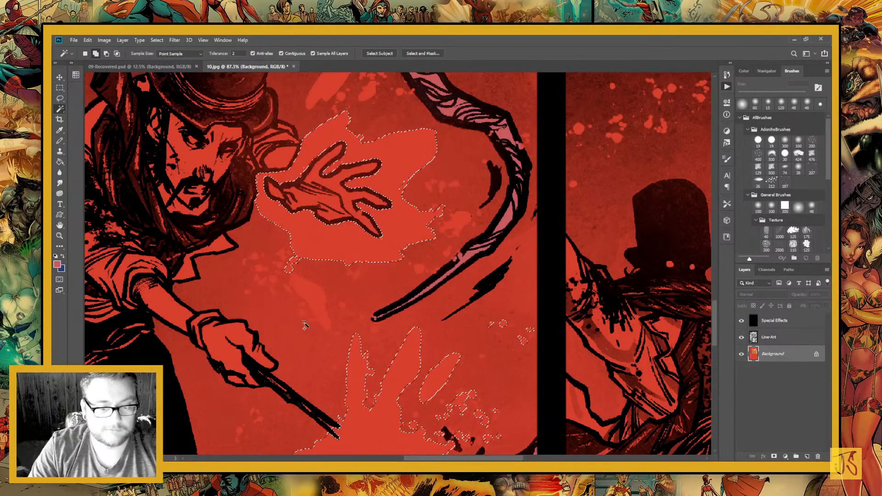
pyautogui.keyDown('shift'); pyautogui.click(304, 325); pyautogui.keyUp('shift')
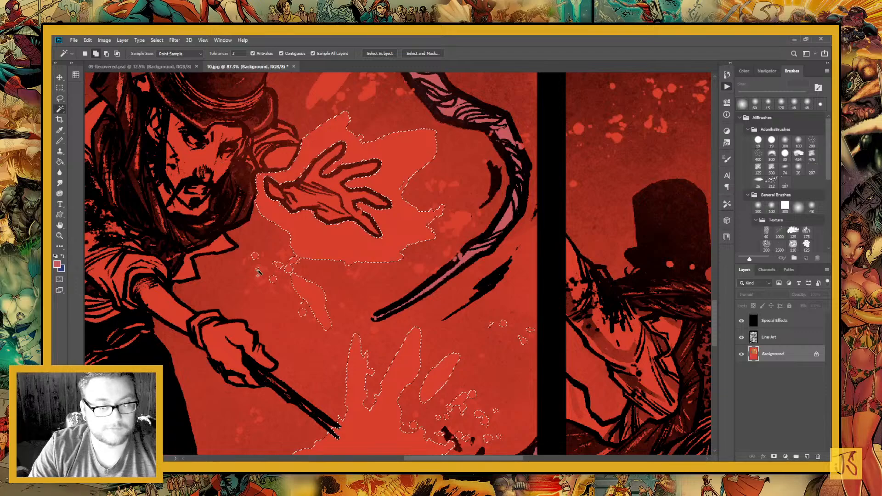
pyautogui.keyDown('shift'); pyautogui.click(257, 271); pyautogui.keyUp('shift')
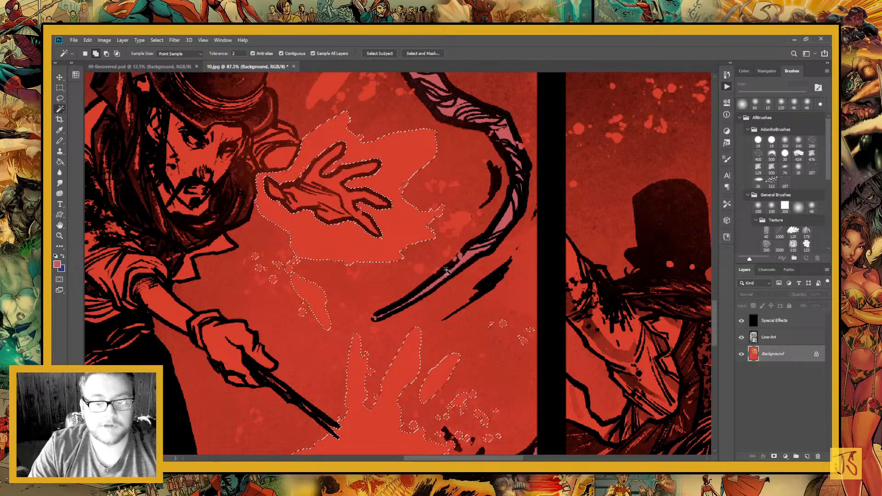
pyautogui.keyDown('shift'); pyautogui.click(446, 271); pyautogui.keyUp('shift')
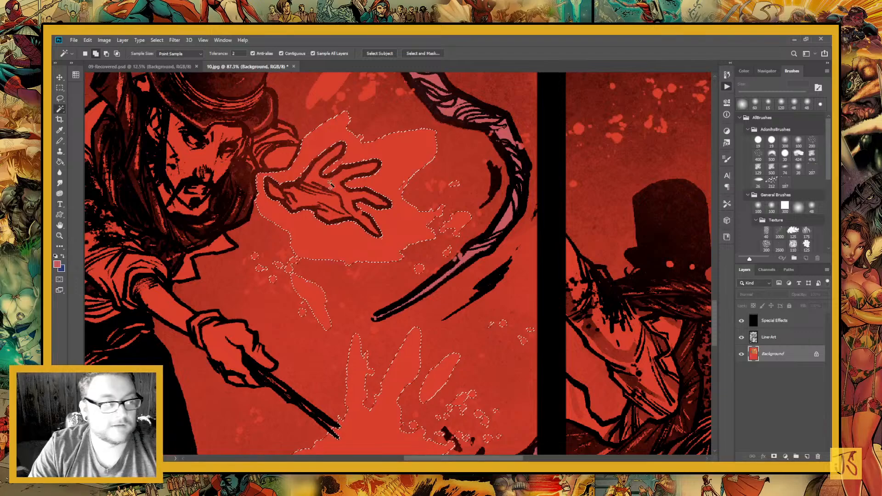
pyautogui.moveTo(437, 230); pyautogui.dragTo(410, 315)
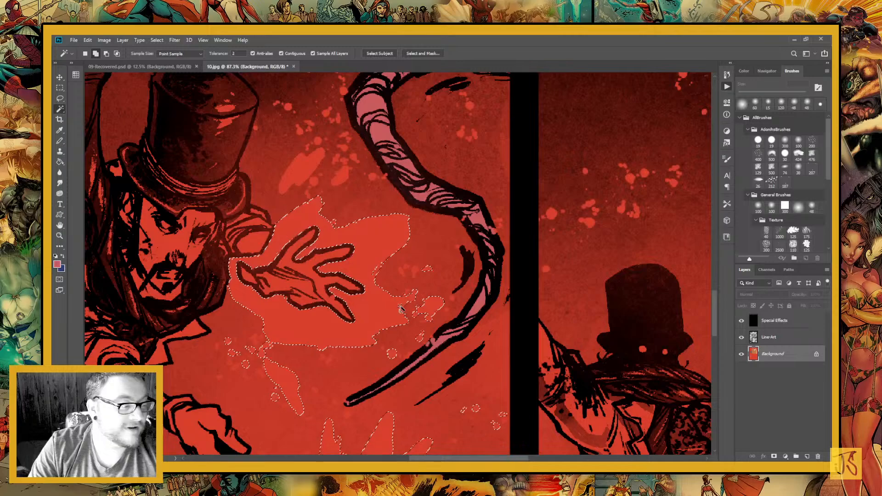
# Extend the selection to the elongated splash above the open hand and the droplets rising beside the S-shaped tentacle
pyautogui.click(313, 166)
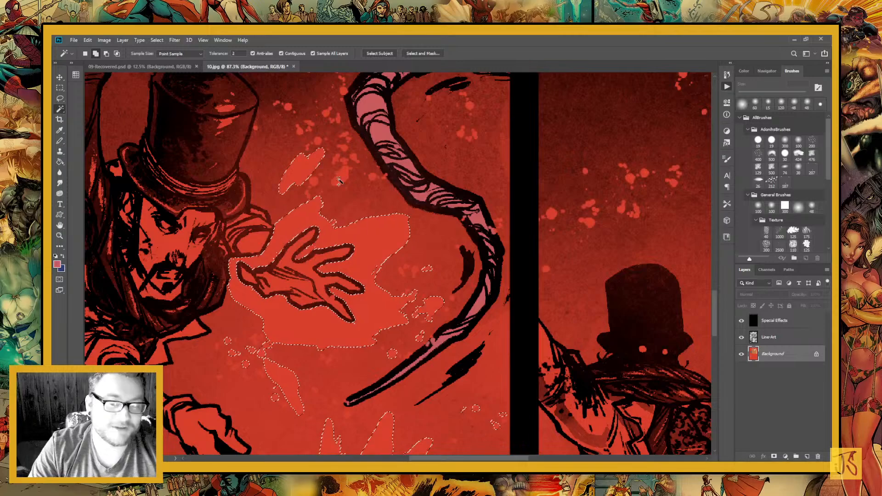
pyautogui.click(339, 181)
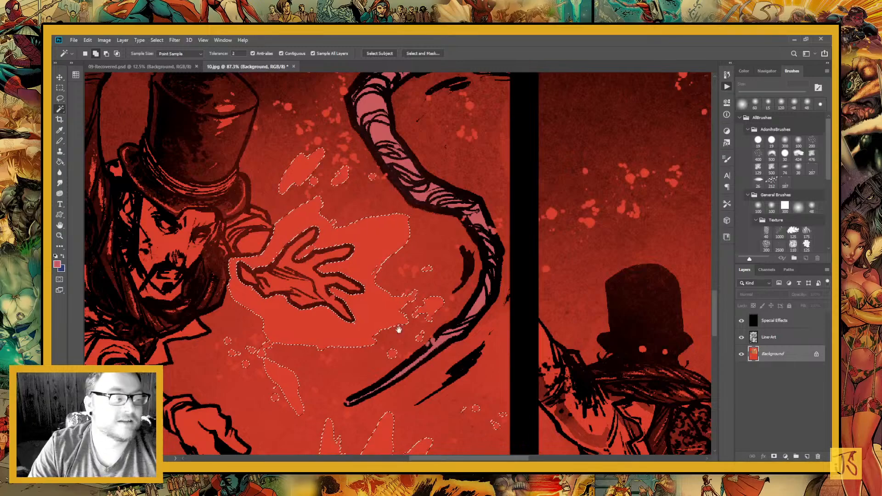
pyautogui.moveTo(346, 152); pyautogui.dragTo(349, 249)
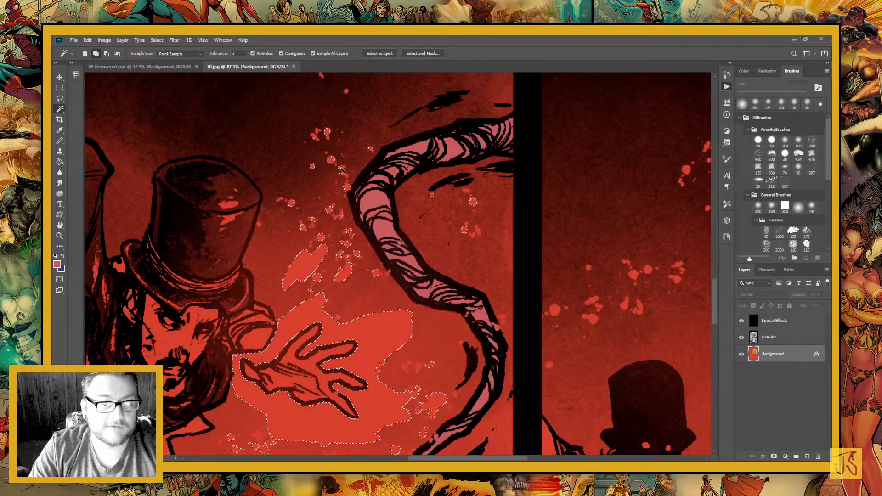
# Add the small droplets beneath the hand's glow and beside the S-shaped tentacle's tip to the selection
pyautogui.scroll(-4, 340, 171)
pyautogui.hscroll(-2, 373, 150)
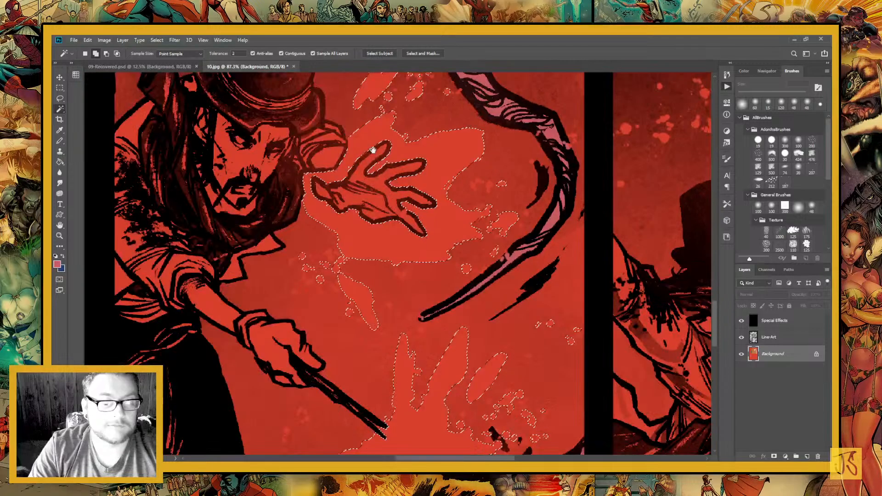
pyautogui.moveTo(373, 150); pyautogui.dragTo(370, 149)
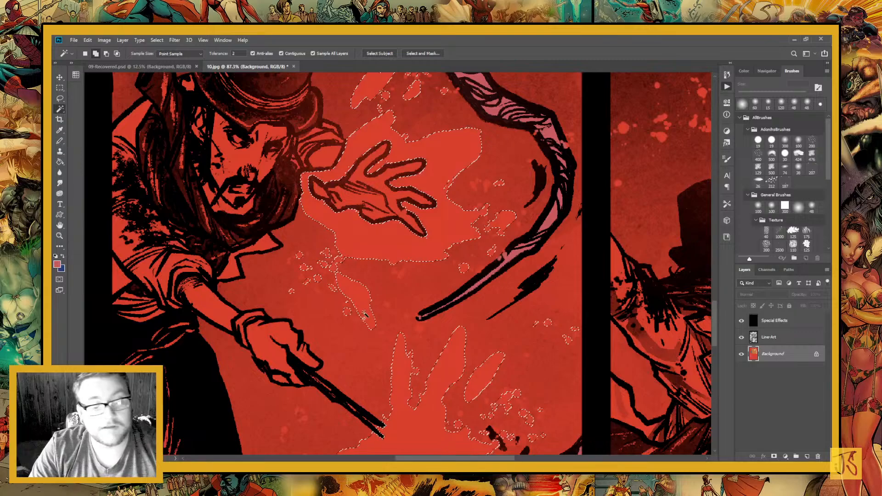
pyautogui.click(400, 273)
pyautogui.moveTo(421, 330); pyautogui.dragTo(368, 301)
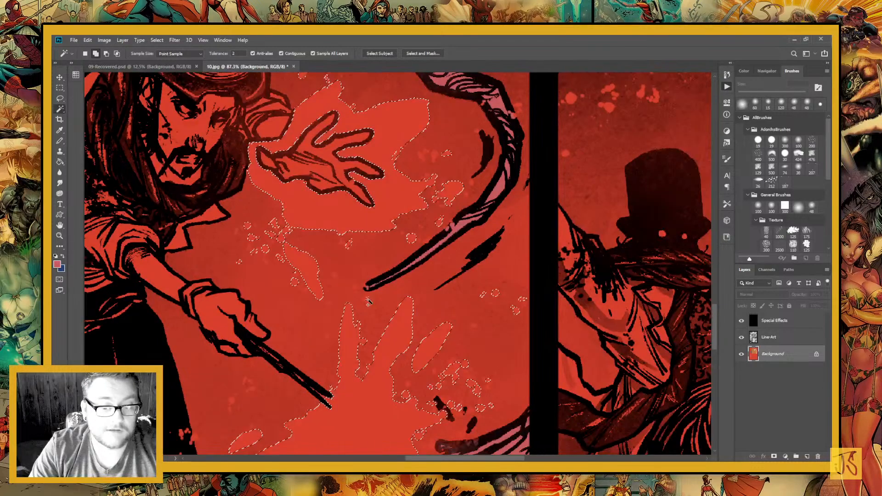
pyautogui.click(368, 301)
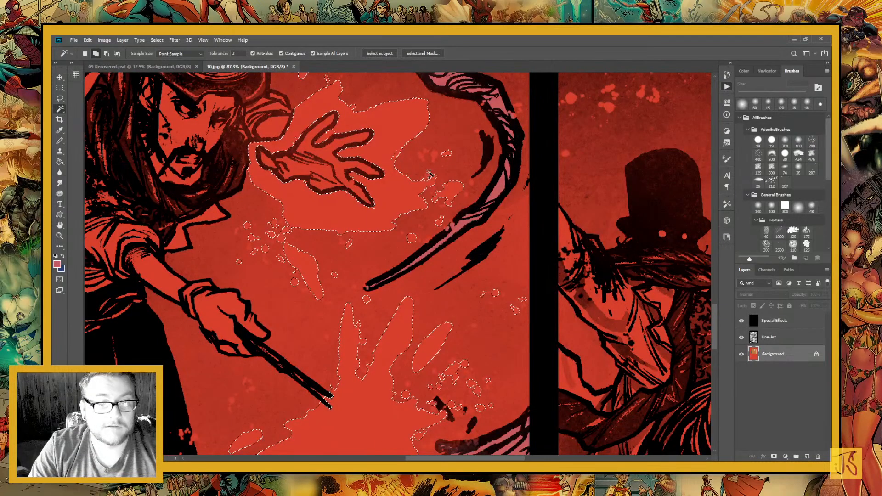
# Add the remaining droplets between the open hand and the tentacle, and those just above the wand burst, to the selection
pyautogui.click(434, 157)
pyautogui.moveTo(487, 333); pyautogui.dragTo(405, 382)
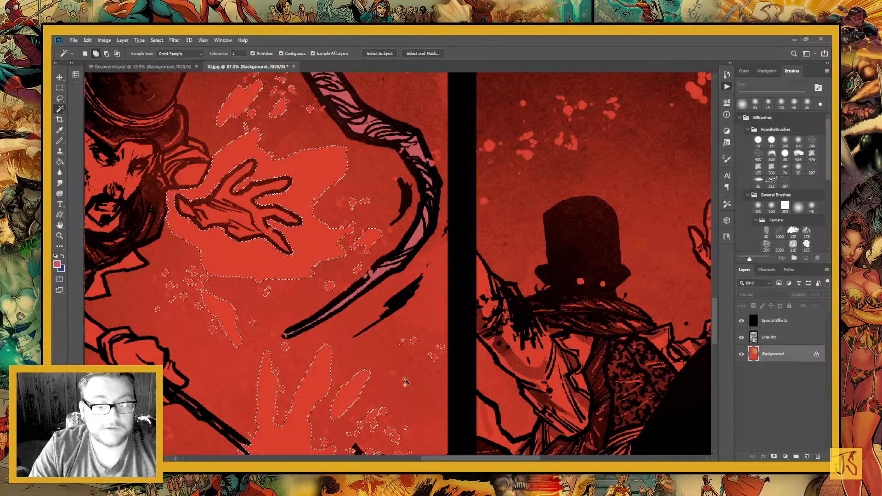
pyautogui.click(392, 373)
pyautogui.click(326, 431)
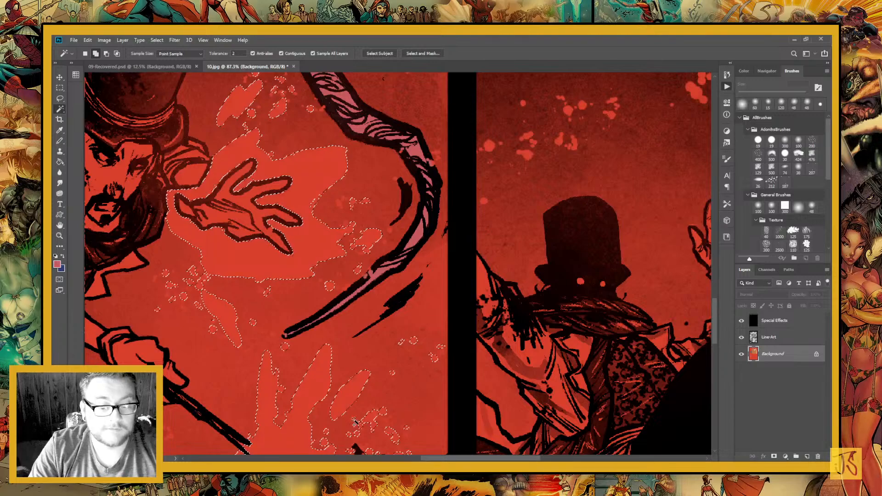
pyautogui.moveTo(353, 422); pyautogui.dragTo(369, 323)
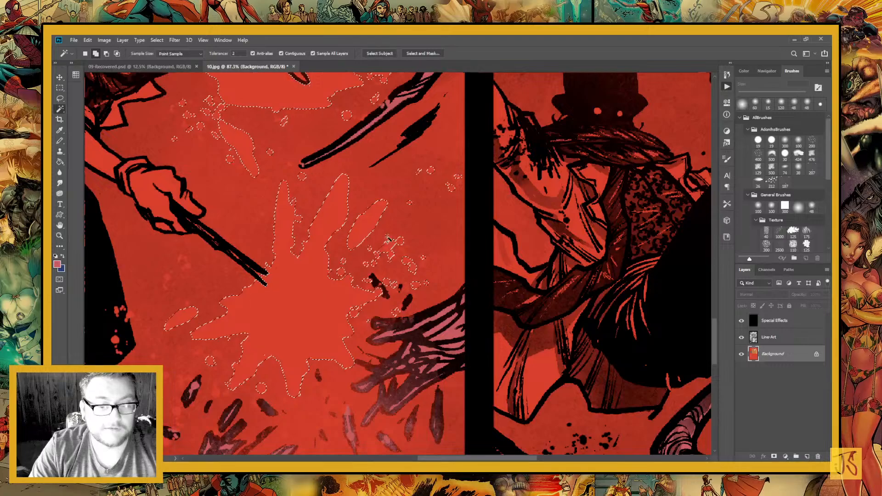
# Extend the selection to the stray droplets beside the man's leg and below the wand burst
pyautogui.moveTo(177, 280); pyautogui.dragTo(271, 338)
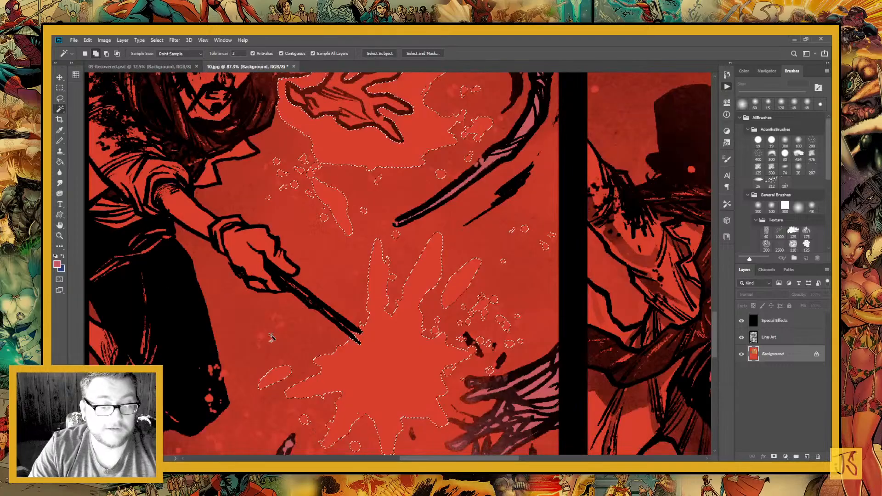
pyautogui.hotkey('ctrl', 'd')
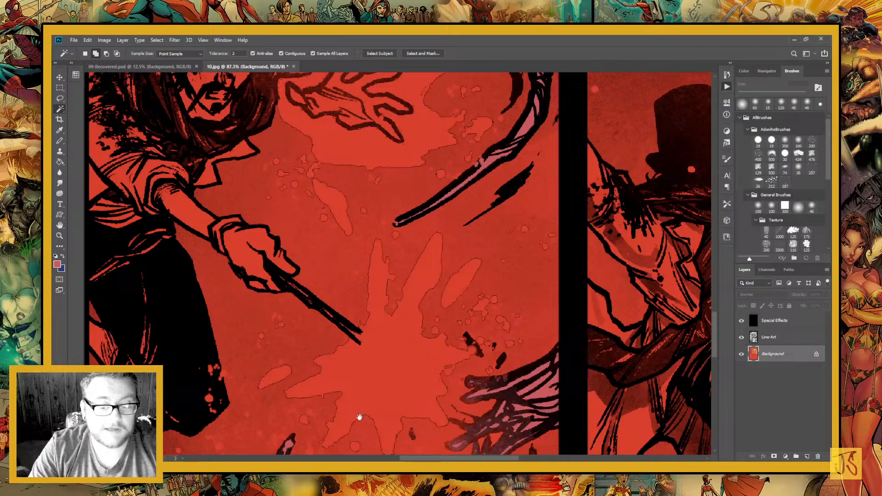
pyautogui.moveTo(360, 418); pyautogui.dragTo(360, 219)
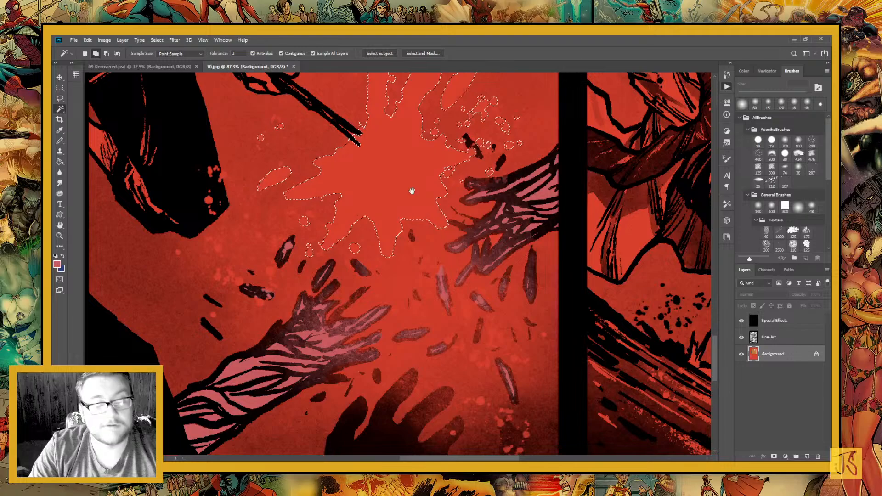
pyautogui.moveTo(412, 191); pyautogui.dragTo(357, 280)
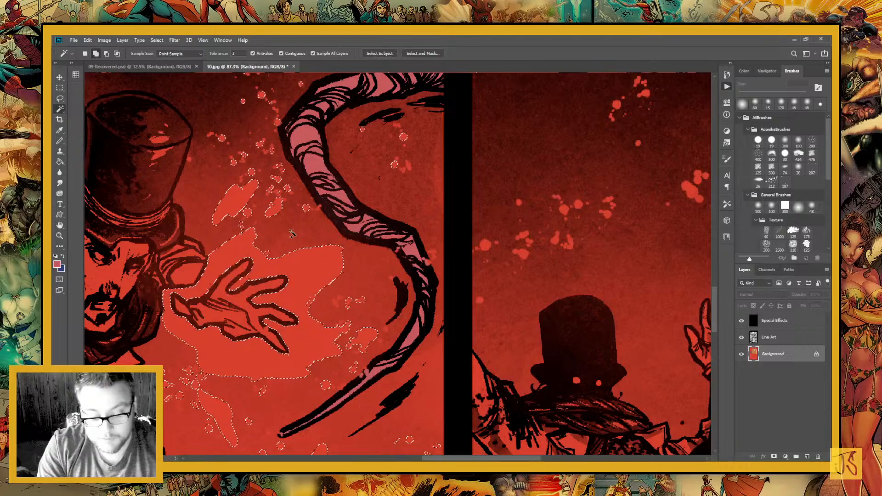
# Fill the selected hand glow, wand burst and droplets in the middle panel with flat pale blue-white
pyautogui.hotkey('ctrl', '-')
pyautogui.hotkey('ctrl', '-')
pyautogui.hotkey('ctrl', '-')
pyautogui.hotkey('ctrl', '-')
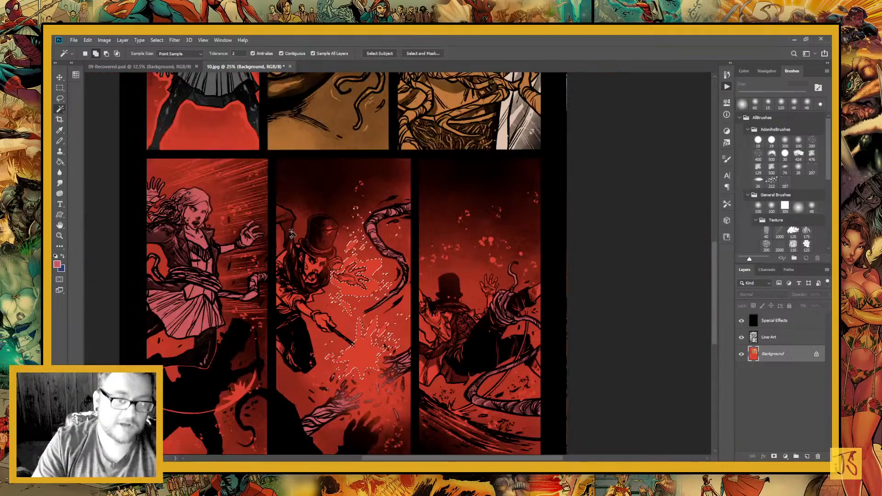
pyautogui.click(64, 161)
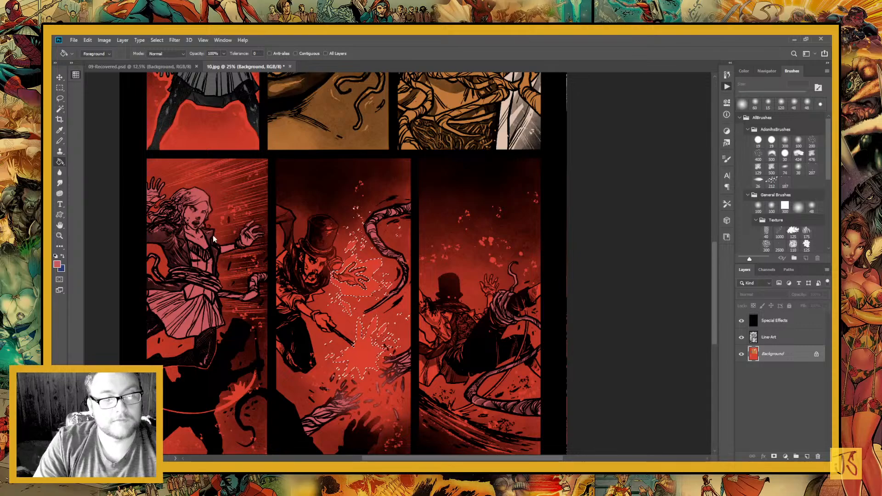
pyautogui.press('Return')
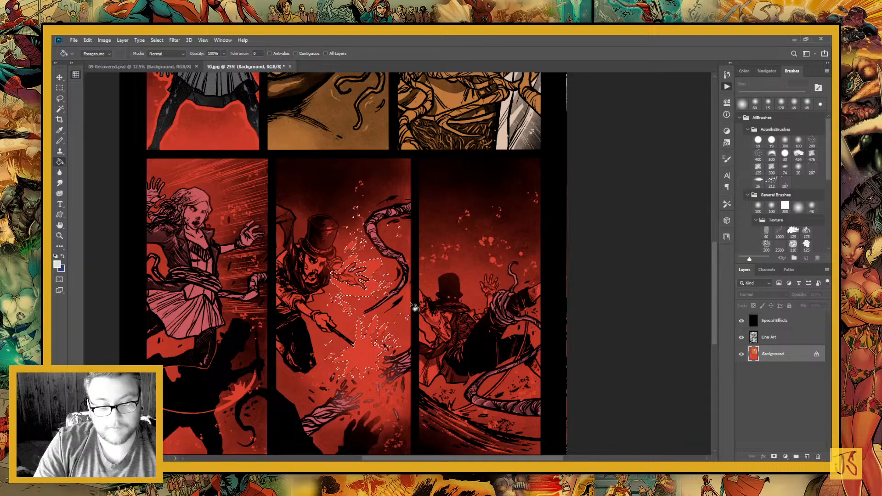
pyautogui.hotkey('alt', 'BackSpace')
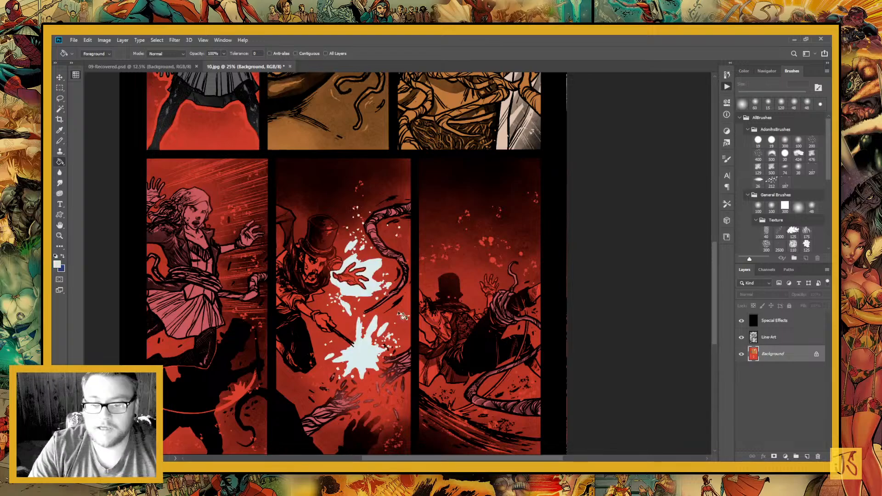
# Sample the dark grey of the top-hatted man in 09-Recovered.psd as the foreground colour and return to 10.jpg
pyautogui.moveTo(402, 316); pyautogui.dragTo(475, 258)
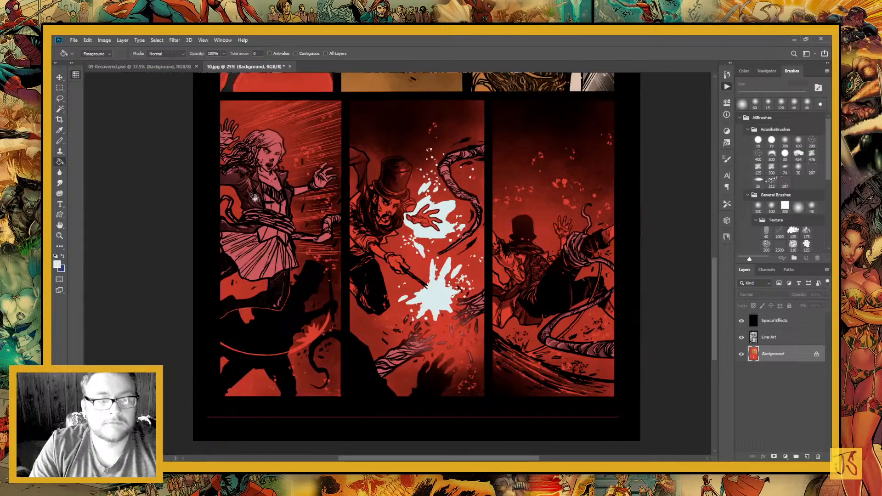
pyautogui.hotkey('ctrl', 'Tab')
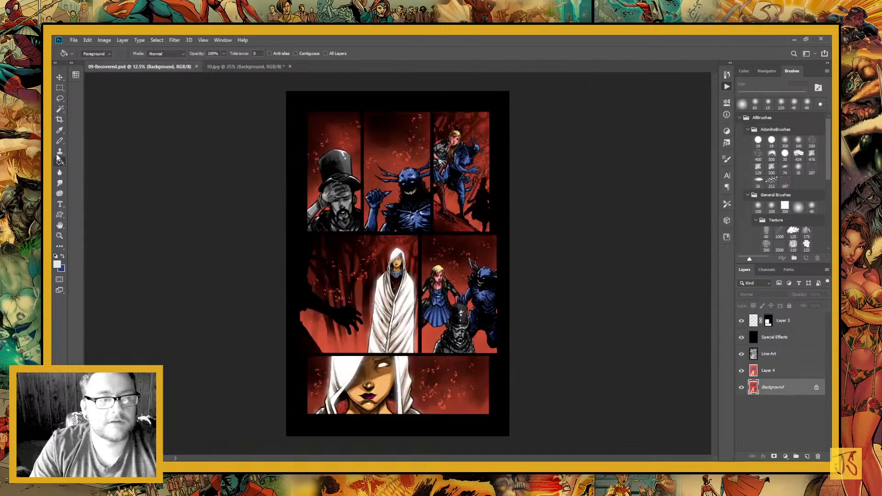
pyautogui.press('i')
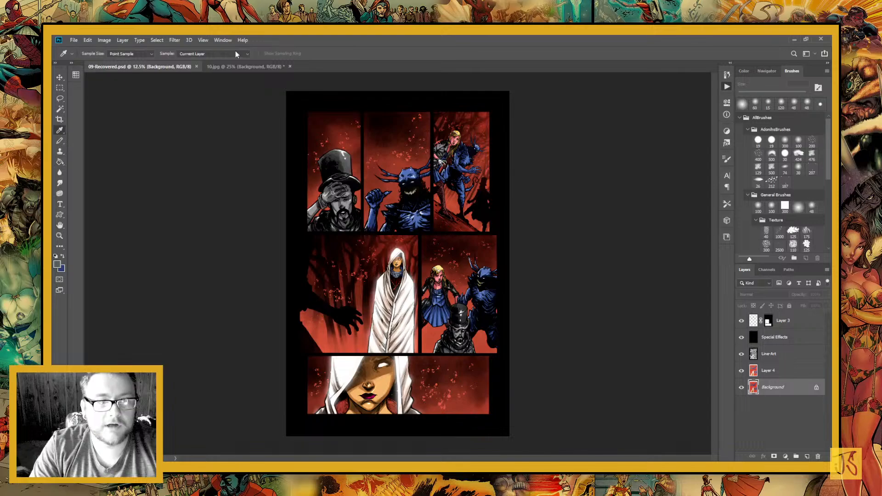
pyautogui.hotkey('ctrl', 'Tab')
# Lasso the top hat, raised coat sleeve and upper body of the man in the bottom row's middle panel
pyautogui.press('z')
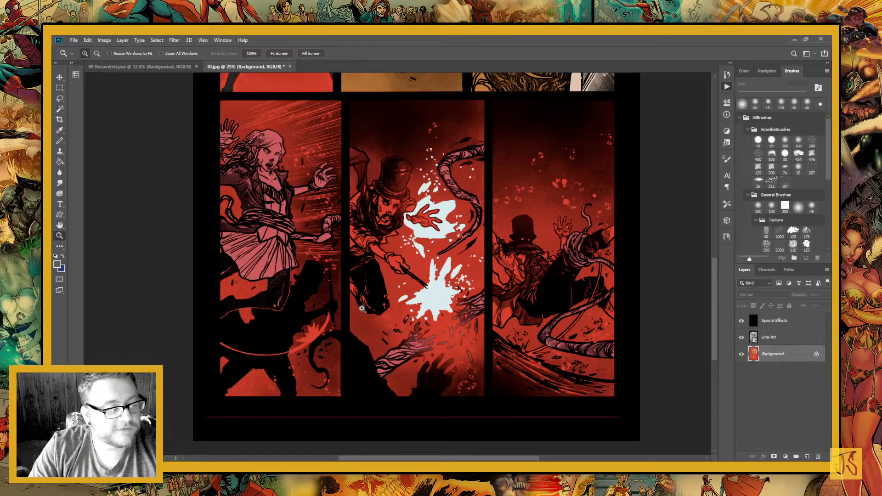
pyautogui.moveTo(362, 309); pyautogui.dragTo(265, 369)
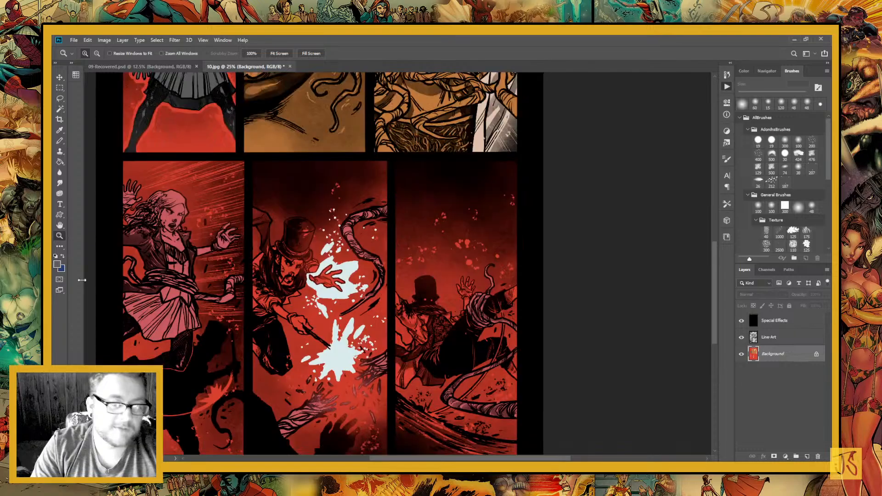
pyautogui.moveTo(179, 101); pyautogui.dragTo(551, 404)
pyautogui.moveTo(175, 112); pyautogui.dragTo(534, 425)
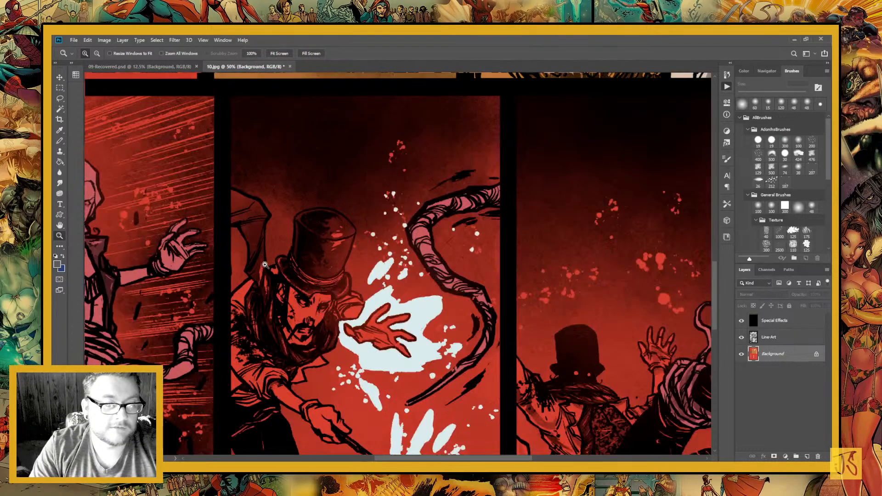
pyautogui.moveTo(158, 81); pyautogui.dragTo(570, 453)
pyautogui.click(59, 98)
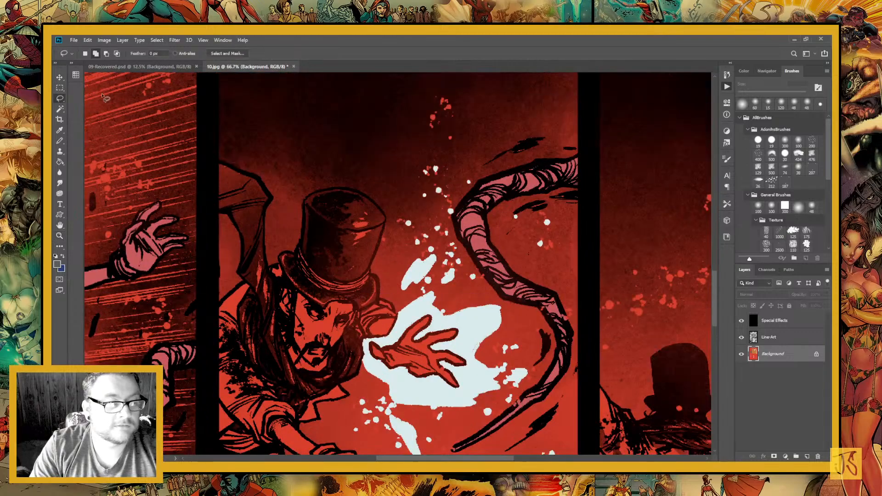
pyautogui.moveTo(211, 175)
pyautogui.mouseDown()
pyautogui.moveTo(291, 245)
pyautogui.moveTo(290, 277)
pyautogui.moveTo(324, 310)
pyautogui.moveTo(328, 356)
pyautogui.moveTo(294, 394)
pyautogui.moveTo(297, 418)
pyautogui.moveTo(463, 379)
pyautogui.moveTo(455, 348)
pyautogui.moveTo(482, 297)
pyautogui.moveTo(460, 277)
pyautogui.moveTo(407, 261)
pyautogui.moveTo(367, 327)
pyautogui.moveTo(331, 344)
pyautogui.moveTo(347, 322)
pyautogui.moveTo(341, 254)
pyautogui.mouseUp()
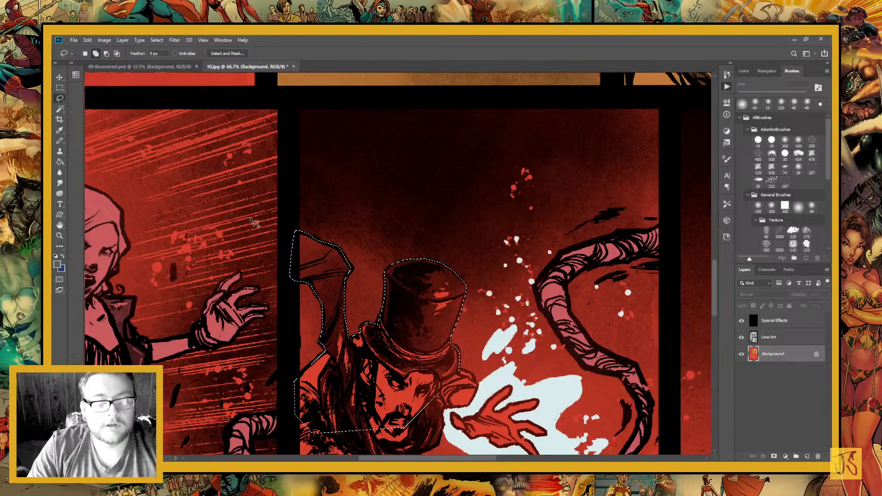
# Extend the lasso selection over the man's torso, legs, wand arm, face, scarf and open hand
pyautogui.scroll(-5, 252, 221)
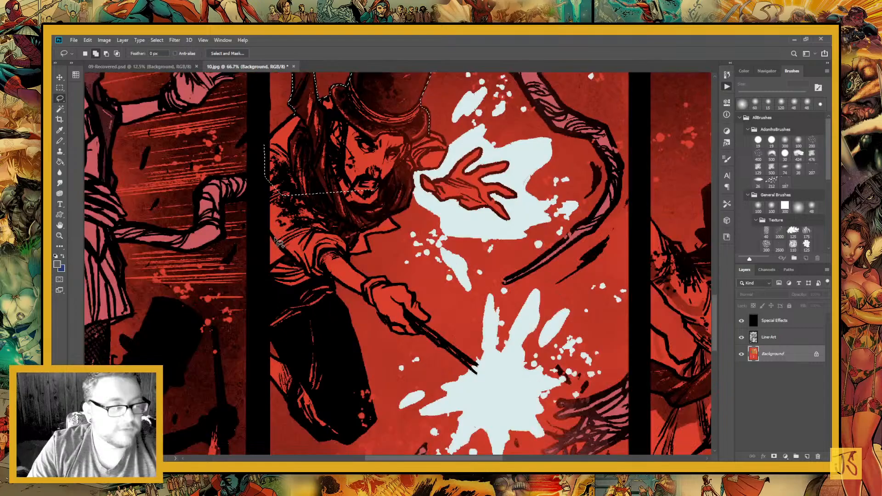
pyautogui.moveTo(264, 178)
pyautogui.mouseDown()
pyautogui.moveTo(316, 341)
pyautogui.moveTo(284, 365)
pyautogui.mouseUp()
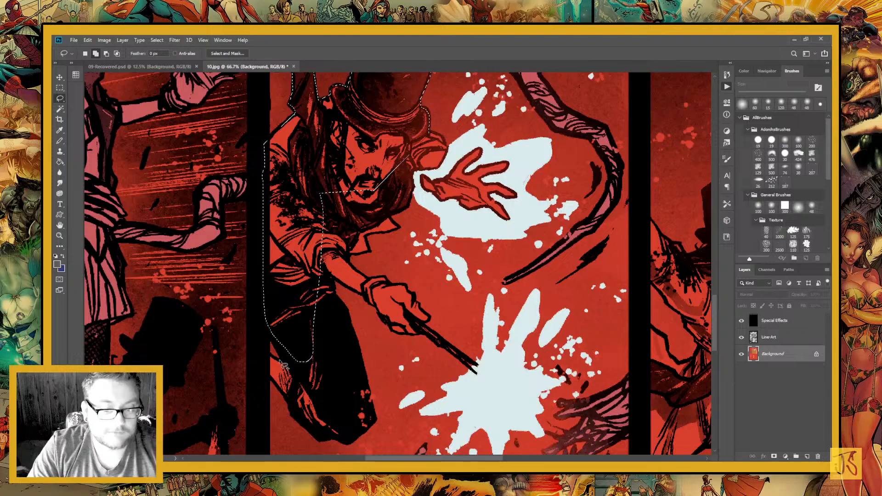
pyautogui.moveTo(277, 327)
pyautogui.mouseDown()
pyautogui.moveTo(272, 355)
pyautogui.moveTo(319, 431)
pyautogui.moveTo(344, 439)
pyautogui.moveTo(363, 438)
pyautogui.moveTo(374, 404)
pyautogui.moveTo(334, 282)
pyautogui.moveTo(480, 379)
pyautogui.moveTo(415, 297)
pyautogui.moveTo(386, 279)
pyautogui.mouseUp()
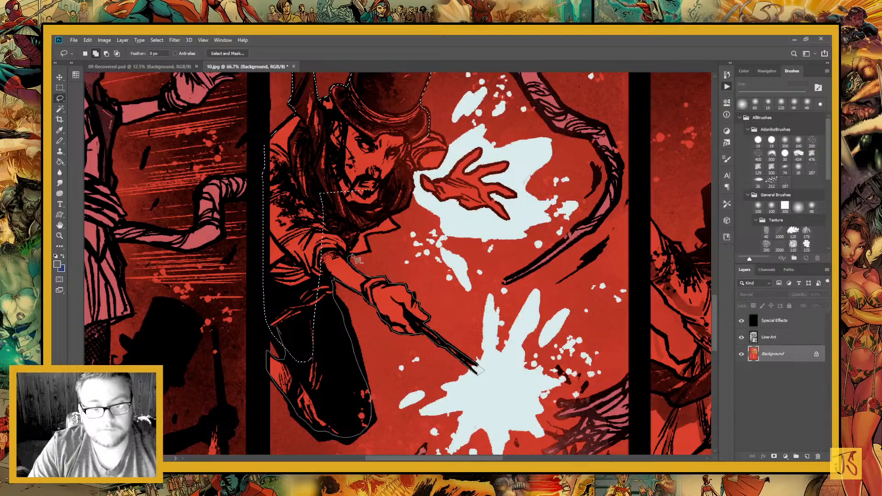
pyautogui.moveTo(356, 260); pyautogui.dragTo(370, 190)
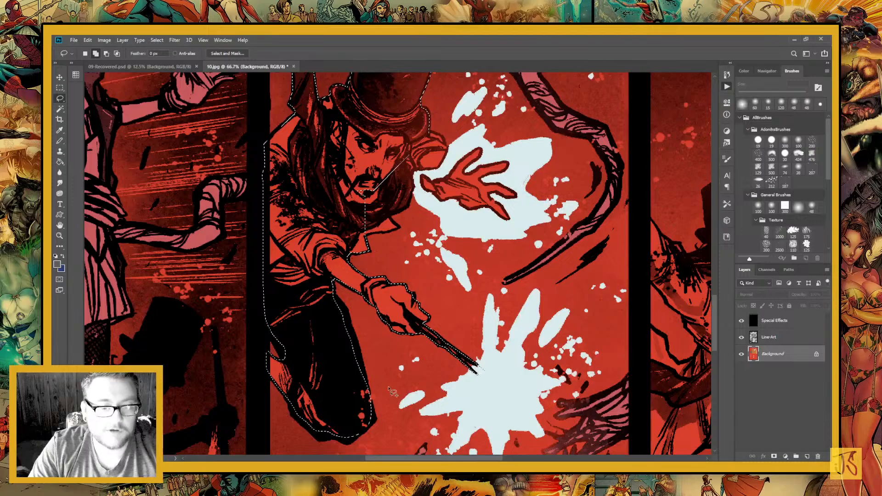
pyautogui.moveTo(433, 132)
pyautogui.mouseDown()
pyautogui.moveTo(398, 222)
pyautogui.moveTo(316, 264)
pyautogui.moveTo(334, 331)
pyautogui.mouseUp()
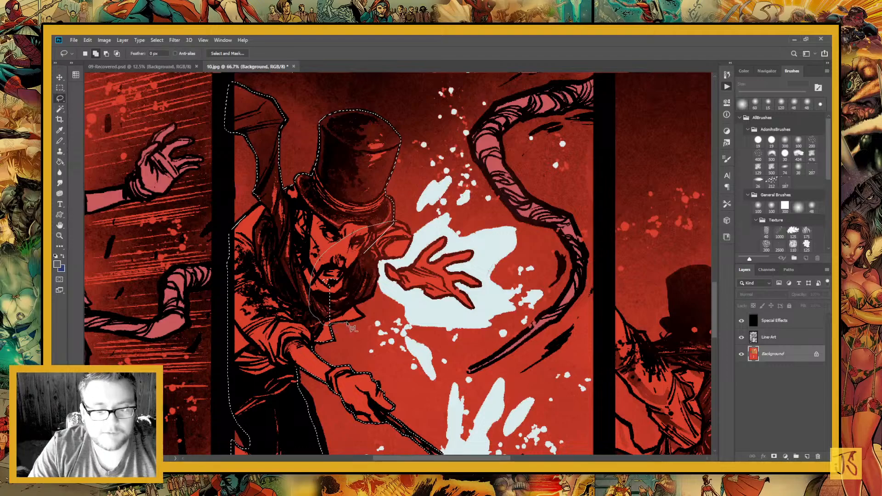
pyautogui.moveTo(334, 330)
pyautogui.mouseDown()
pyautogui.moveTo(369, 317)
pyautogui.moveTo(355, 303)
pyautogui.moveTo(367, 301)
pyautogui.moveTo(391, 266)
pyautogui.moveTo(405, 297)
pyautogui.moveTo(478, 317)
pyautogui.moveTo(452, 247)
pyautogui.moveTo(392, 235)
pyautogui.mouseUp()
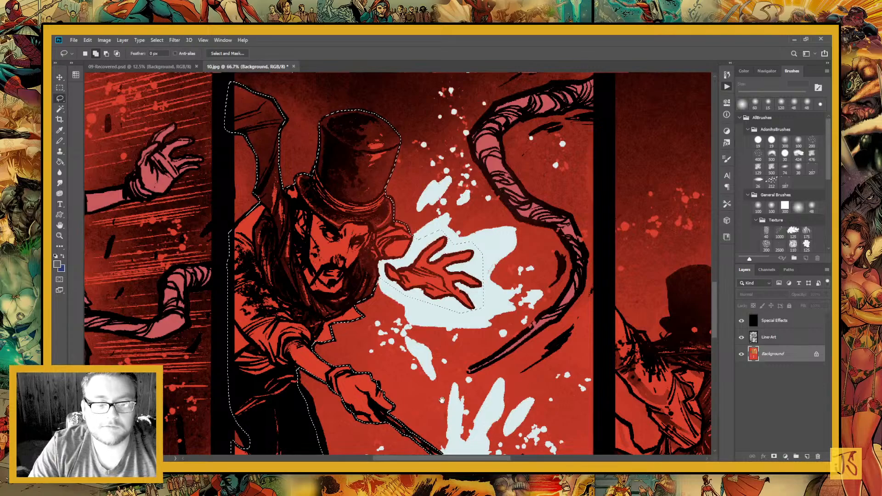
# Add the top hat, raised hand and upper body of the bound man in the bottom row's last panel to the selection
pyautogui.moveTo(639, 400); pyautogui.dragTo(403, 271)
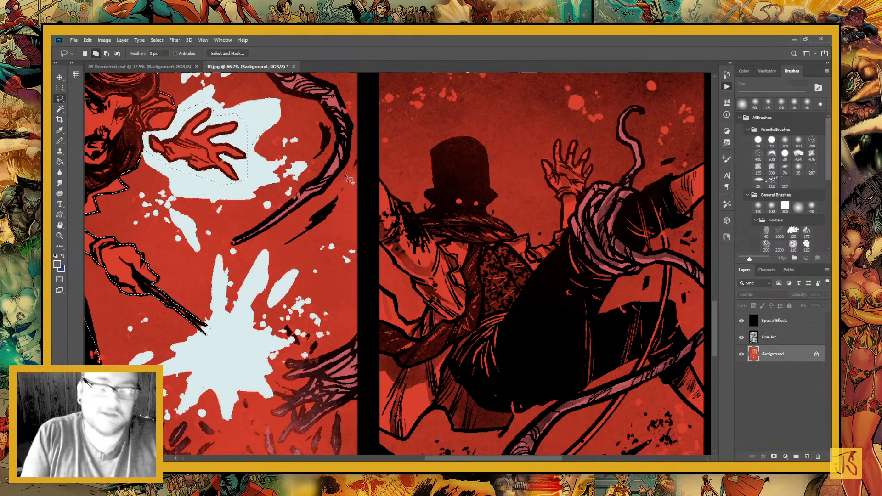
pyautogui.moveTo(491, 310)
pyautogui.mouseDown()
pyautogui.moveTo(470, 341)
pyautogui.moveTo(474, 366)
pyautogui.mouseUp()
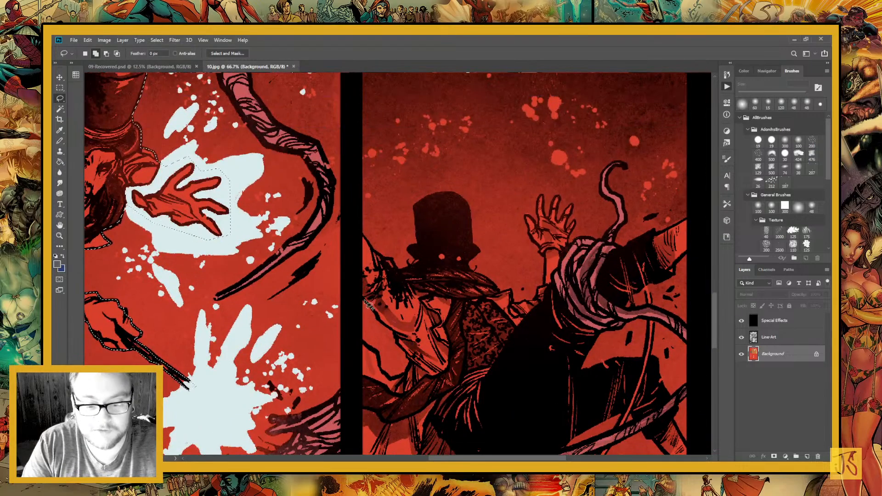
pyautogui.moveTo(369, 306)
pyautogui.mouseDown()
pyautogui.moveTo(375, 252)
pyautogui.moveTo(398, 273)
pyautogui.moveTo(412, 268)
pyautogui.moveTo(414, 206)
pyautogui.moveTo(466, 202)
pyautogui.moveTo(480, 251)
pyautogui.moveTo(468, 272)
pyautogui.moveTo(500, 294)
pyautogui.moveTo(511, 291)
pyautogui.moveTo(516, 307)
pyautogui.moveTo(536, 304)
pyautogui.moveTo(514, 294)
pyautogui.moveTo(524, 309)
pyautogui.moveTo(546, 289)
pyautogui.moveTo(549, 262)
pyautogui.moveTo(529, 223)
pyautogui.moveTo(543, 224)
pyautogui.moveTo(547, 200)
pyautogui.moveTo(557, 226)
pyautogui.moveTo(482, 440)
pyautogui.moveTo(384, 356)
pyautogui.moveTo(395, 384)
pyautogui.moveTo(412, 364)
pyautogui.moveTo(388, 330)
pyautogui.mouseUp()
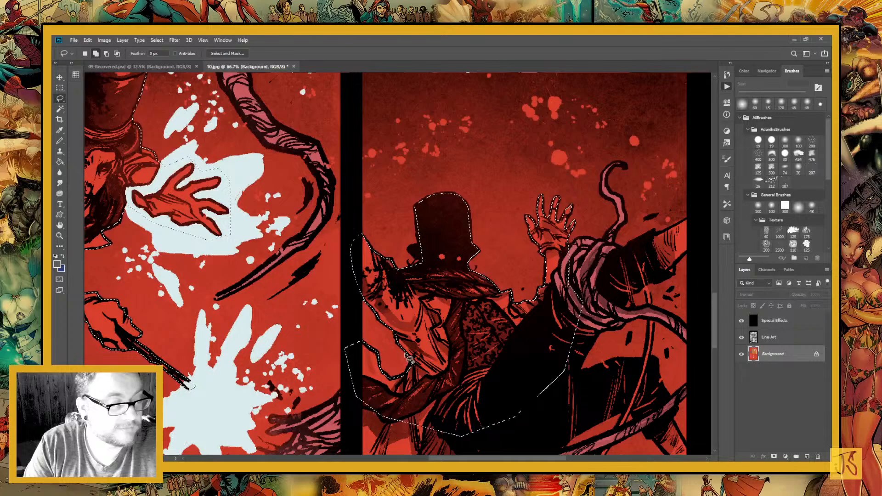
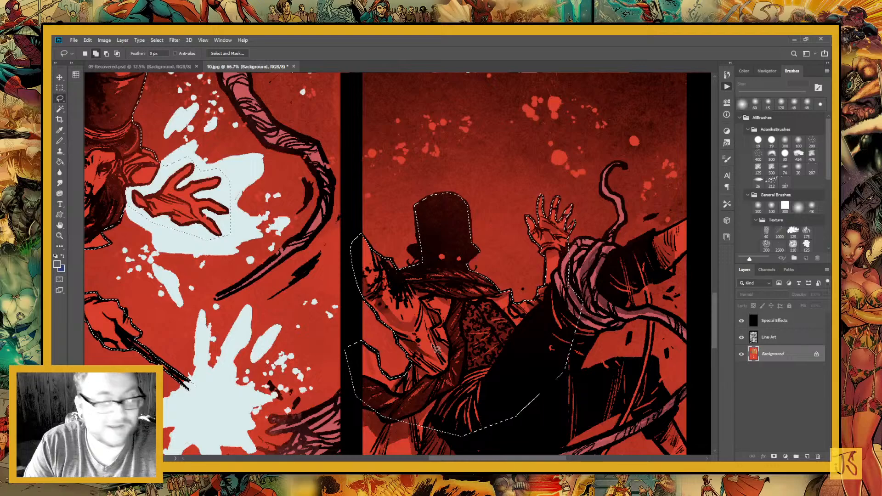
# Finish lassoing the falling top-hat man's coat, arm and legs in the last panel and fill the selection with dark grey
pyautogui.scroll(-5, 436, 349)
pyautogui.hscroll(1, 358, 253)
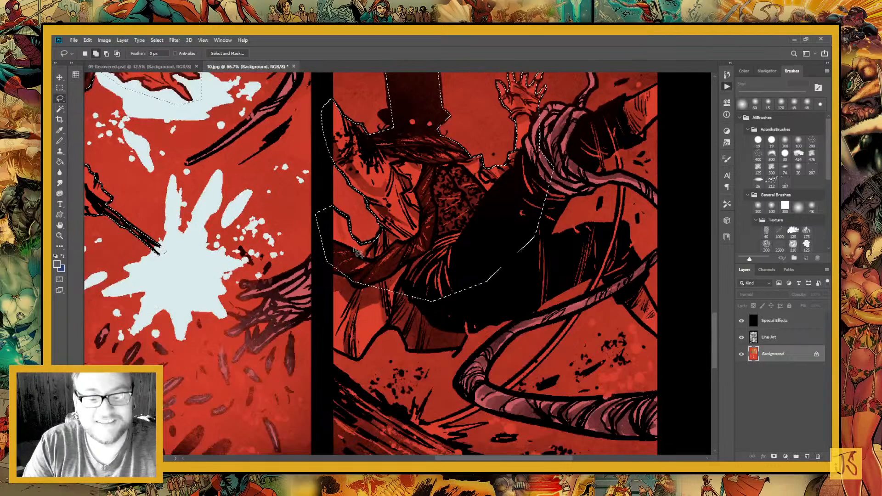
pyautogui.moveTo(358, 253)
pyautogui.mouseDown()
pyautogui.moveTo(336, 351)
pyautogui.moveTo(406, 339)
pyautogui.moveTo(452, 353)
pyautogui.moveTo(482, 326)
pyautogui.moveTo(586, 281)
pyautogui.moveTo(614, 228)
pyautogui.moveTo(559, 218)
pyautogui.moveTo(577, 160)
pyautogui.moveTo(556, 154)
pyautogui.moveTo(498, 197)
pyautogui.mouseUp()
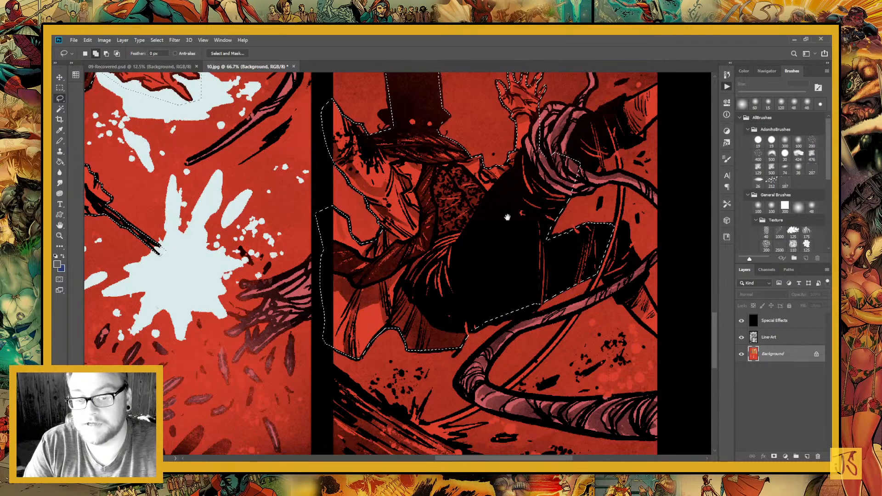
pyautogui.moveTo(542, 237)
pyautogui.mouseDown()
pyautogui.moveTo(366, 297)
pyautogui.moveTo(349, 321)
pyautogui.mouseUp()
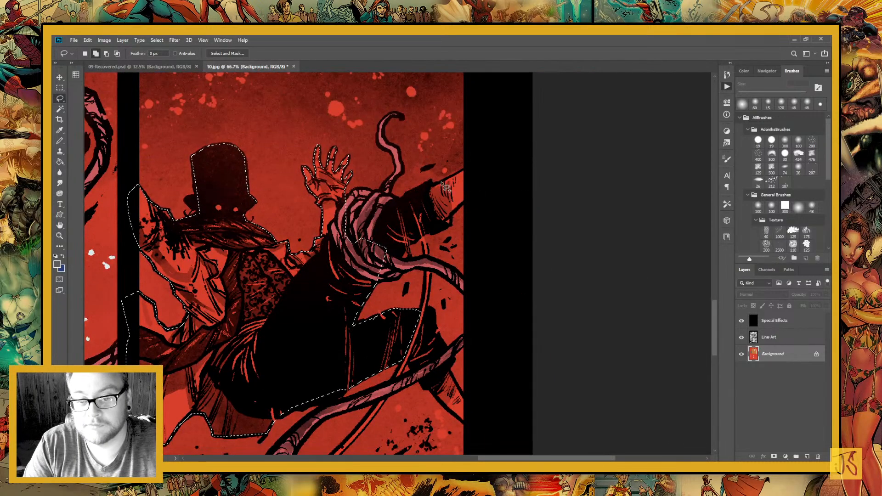
pyautogui.moveTo(444, 186)
pyautogui.mouseDown()
pyautogui.moveTo(464, 203)
pyautogui.moveTo(414, 244)
pyautogui.moveTo(392, 248)
pyautogui.moveTo(383, 227)
pyautogui.moveTo(418, 194)
pyautogui.mouseUp()
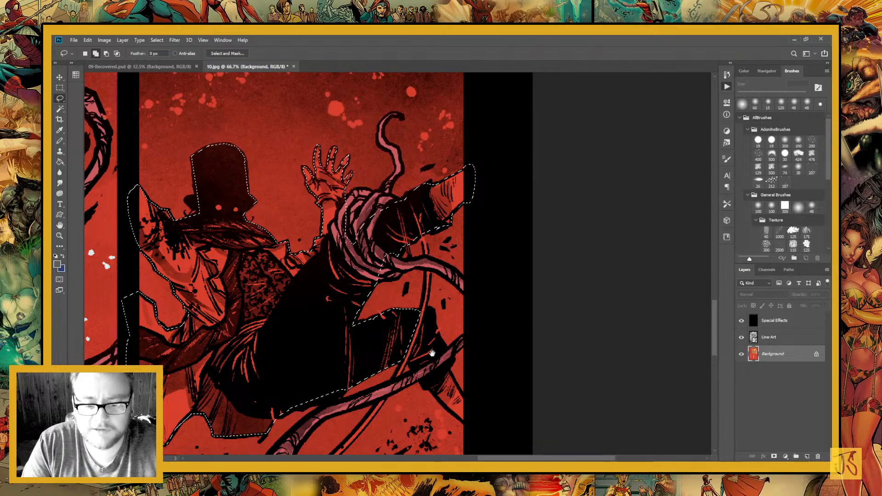
pyautogui.moveTo(432, 353); pyautogui.dragTo(415, 228)
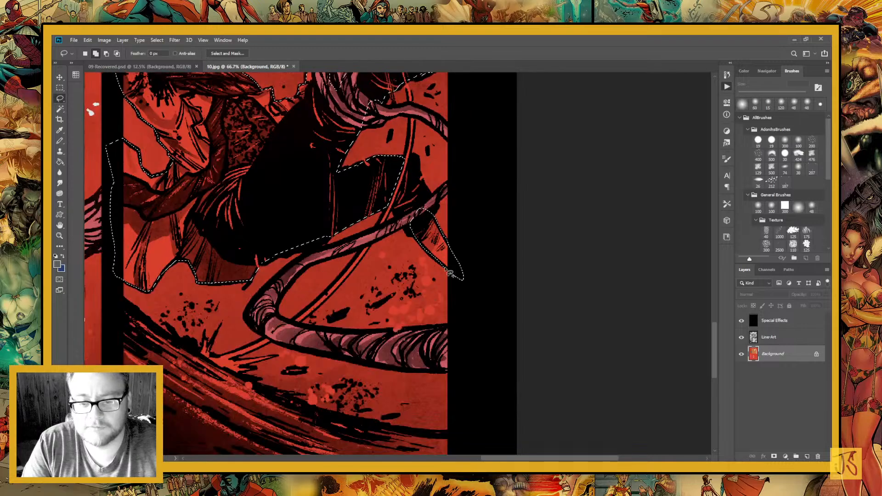
pyautogui.moveTo(458, 341); pyautogui.dragTo(466, 358)
pyautogui.press('g')
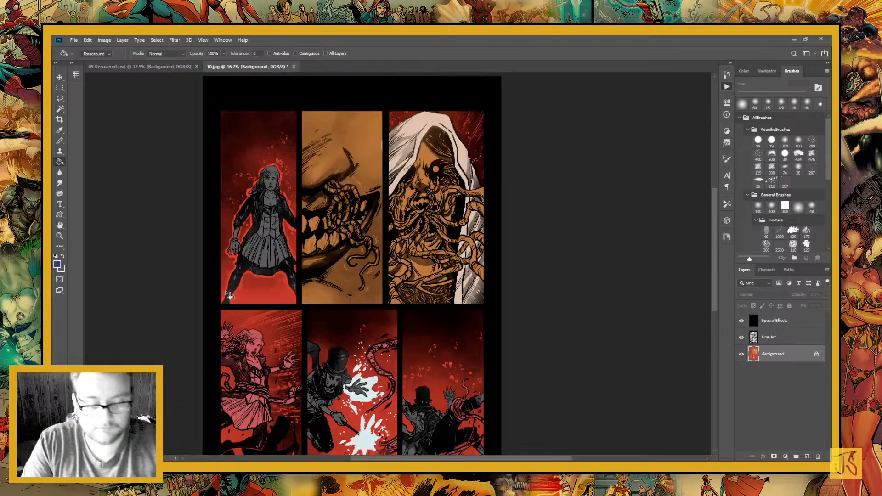
# Sample the pink from the girl in the second row and fill the standing girl in the first panel with it
pyautogui.press('i')
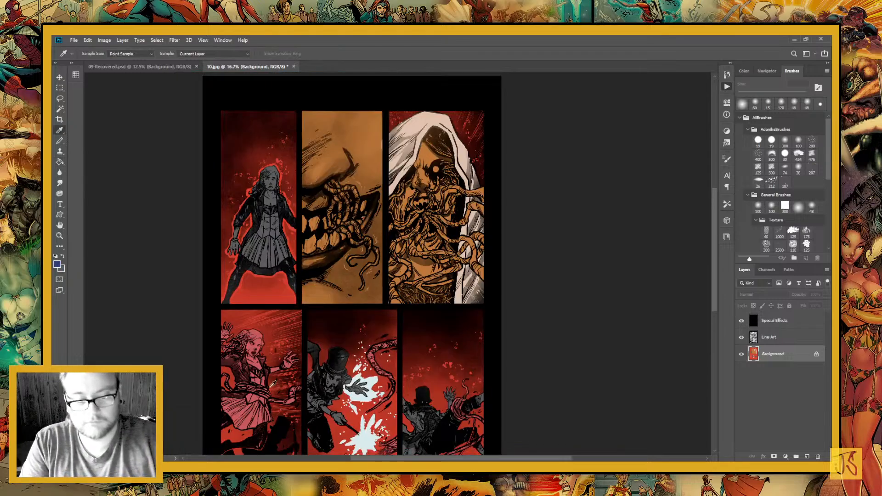
pyautogui.click(270, 346)
pyautogui.press('l')
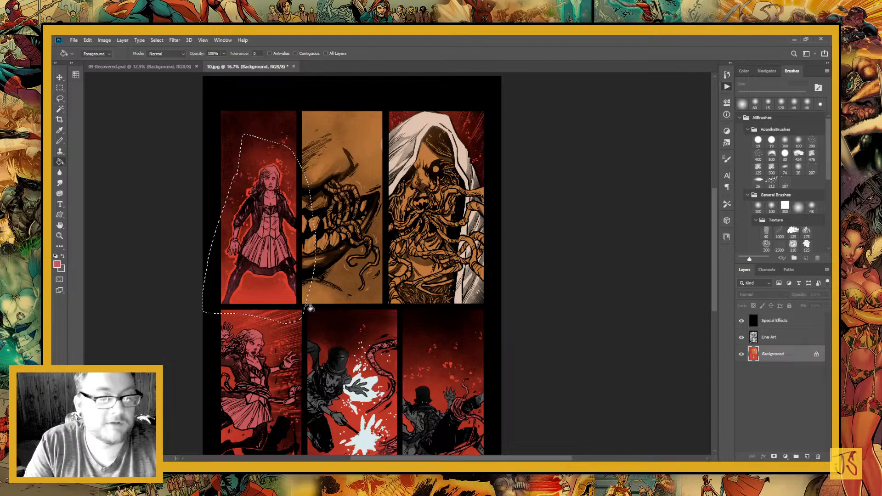
pyautogui.hotkey('ctrl', 'd')
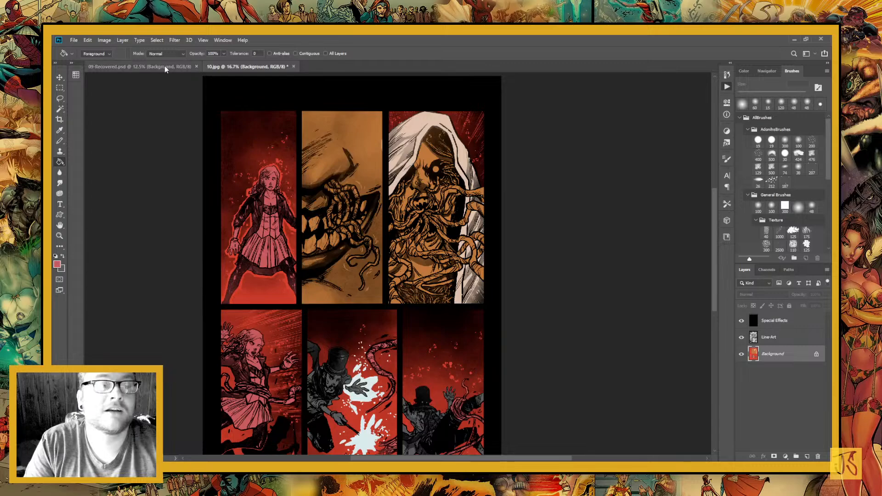
# Sample the blonde girl's yellow hair colour in 09-Recovered.psd and return to 10.jpg
pyautogui.click(165, 66)
pyautogui.press('i')
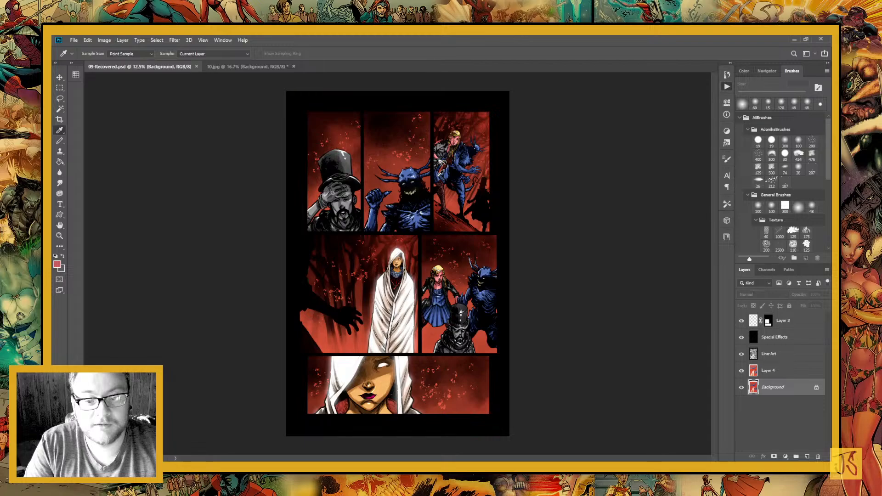
pyautogui.click(464, 153)
pyautogui.press('x')
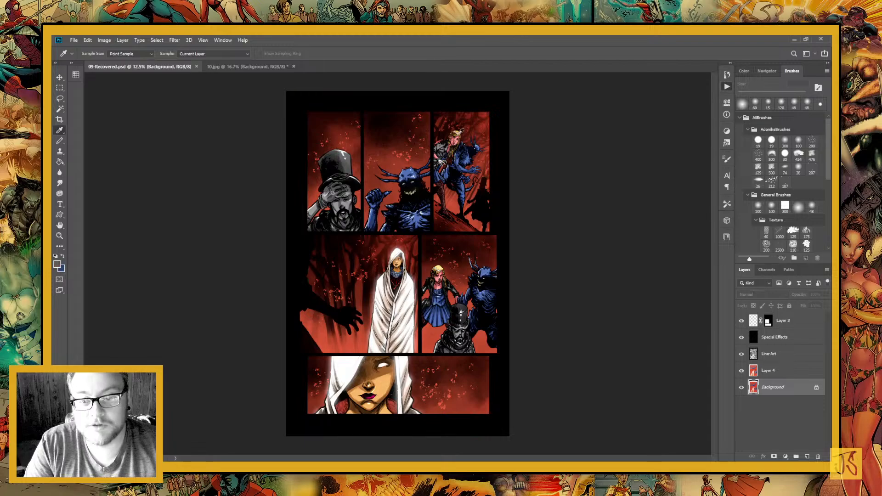
pyautogui.click(459, 134)
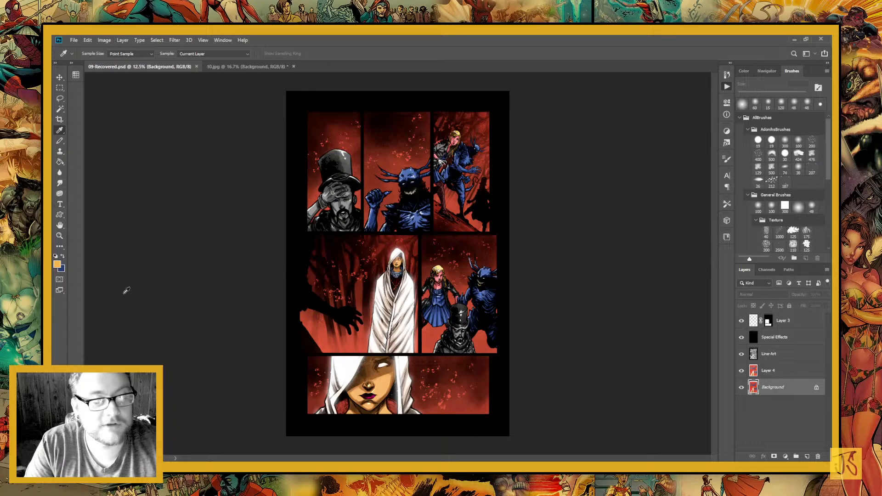
pyautogui.click(223, 69)
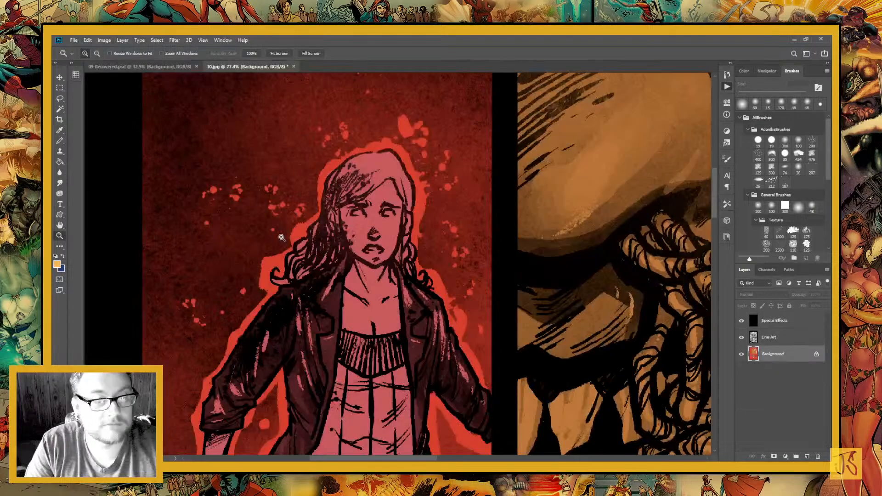
# Lasso the standing girl's hair on both sides of her face and fill it with the sampled yellow
pyautogui.press('l')
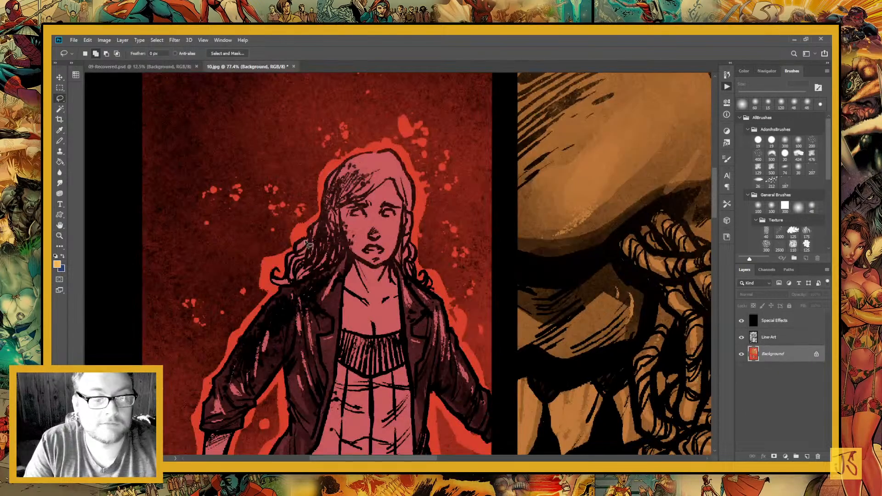
pyautogui.moveTo(294, 212)
pyautogui.mouseDown()
pyautogui.moveTo(298, 291)
pyautogui.moveTo(349, 246)
pyautogui.moveTo(338, 211)
pyautogui.moveTo(391, 180)
pyautogui.moveTo(294, 140)
pyautogui.moveTo(251, 237)
pyautogui.mouseUp()
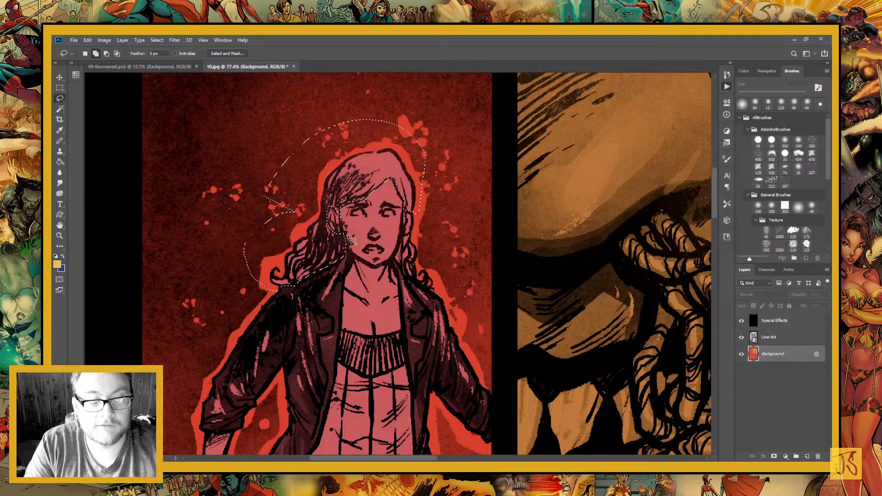
pyautogui.moveTo(399, 305); pyautogui.dragTo(353, 244)
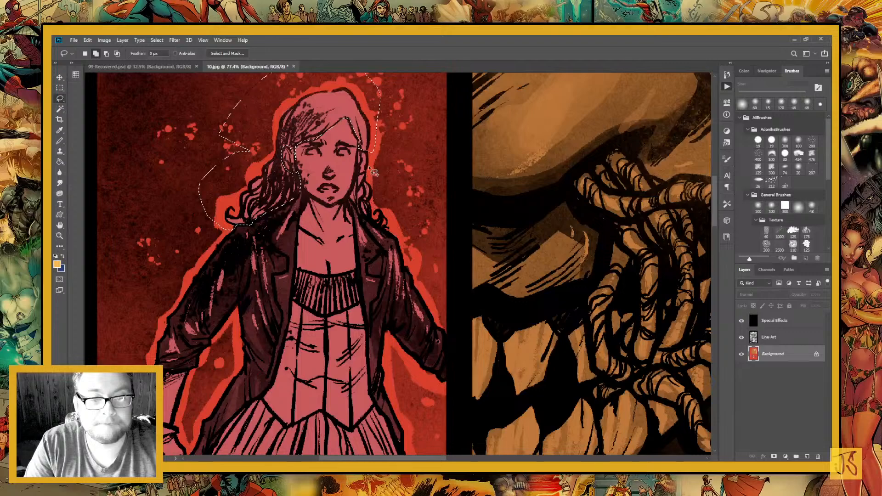
pyautogui.moveTo(363, 179)
pyautogui.mouseDown()
pyautogui.moveTo(349, 198)
pyautogui.moveTo(360, 215)
pyautogui.moveTo(398, 233)
pyautogui.moveTo(398, 176)
pyautogui.mouseUp()
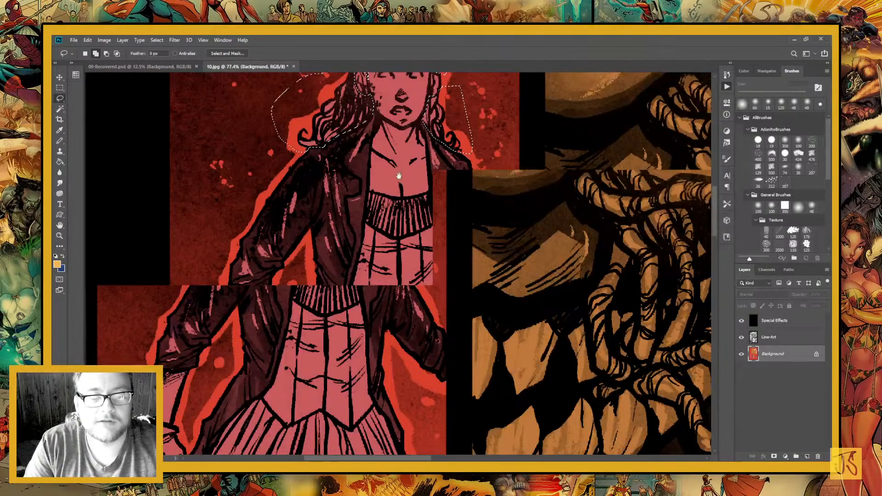
pyautogui.press('g')
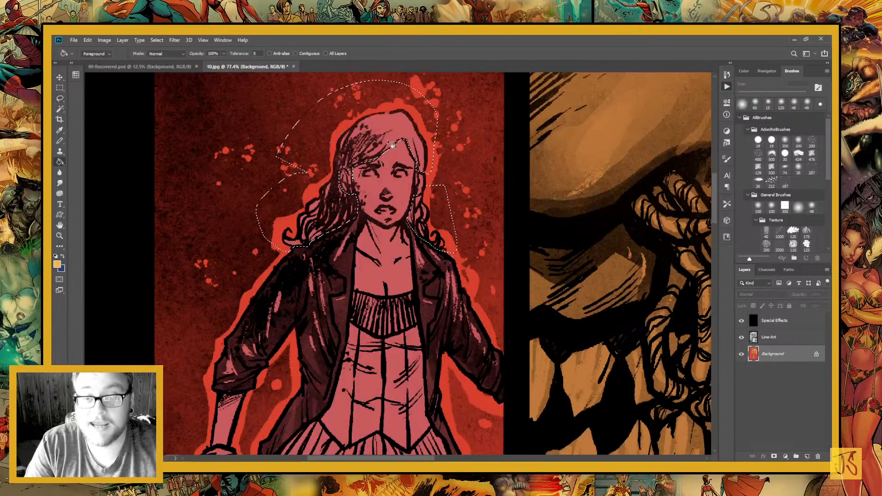
pyautogui.click(393, 126)
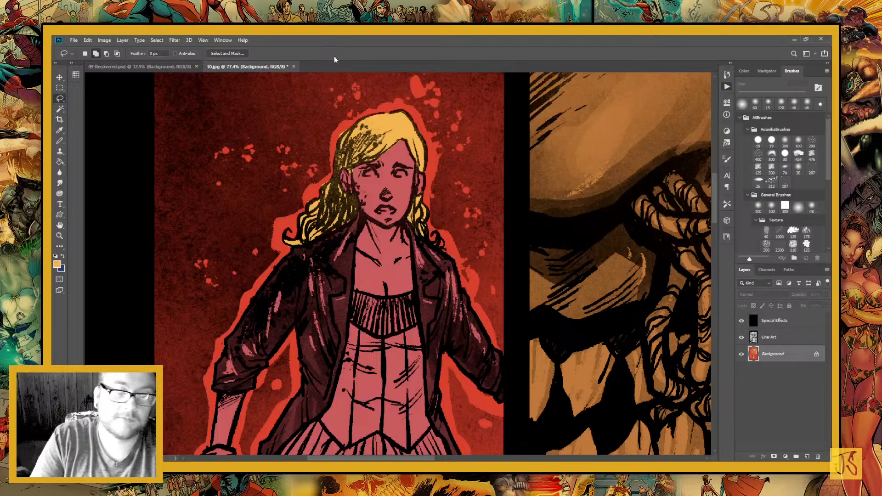
# Lasso the standing girl's jacket along both sleeves and the open front edges, leaving out her bodice
pyautogui.scroll(-2, 362, 186)
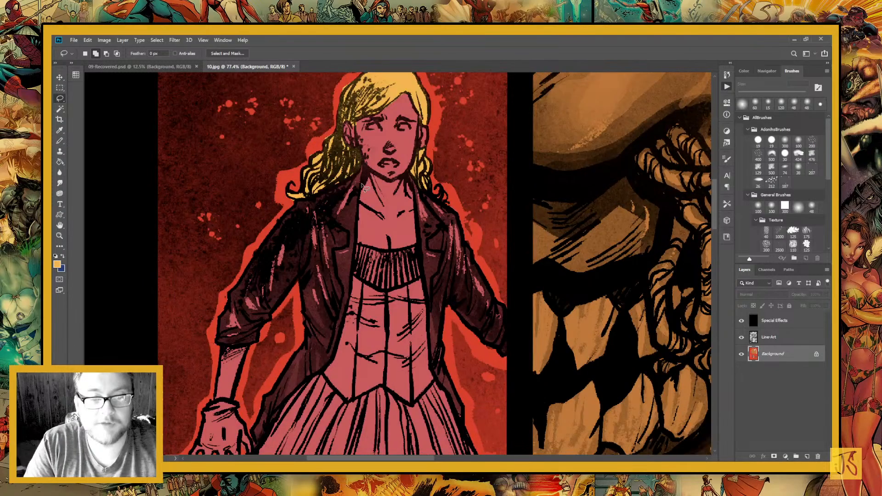
pyautogui.moveTo(361, 187)
pyautogui.mouseDown()
pyautogui.moveTo(232, 231)
pyautogui.moveTo(235, 348)
pyautogui.moveTo(256, 453)
pyautogui.moveTo(330, 370)
pyautogui.moveTo(357, 257)
pyautogui.moveTo(360, 193)
pyautogui.mouseUp()
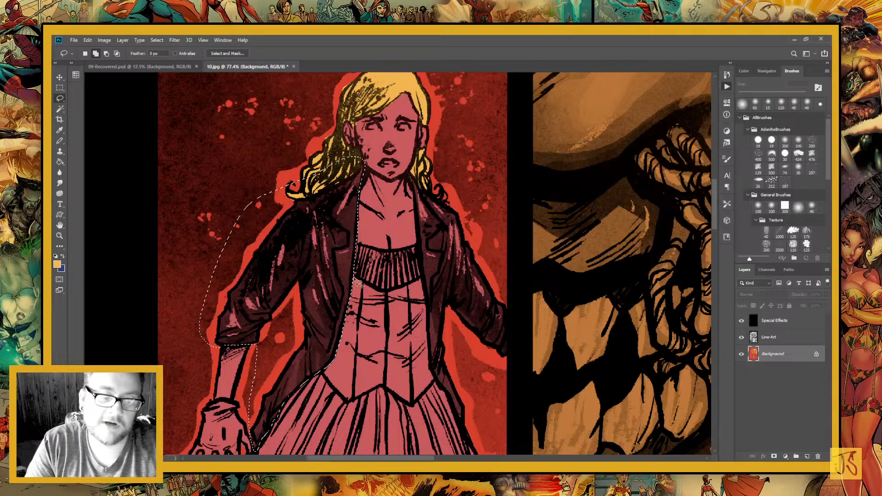
pyautogui.moveTo(406, 327); pyautogui.dragTo(340, 382)
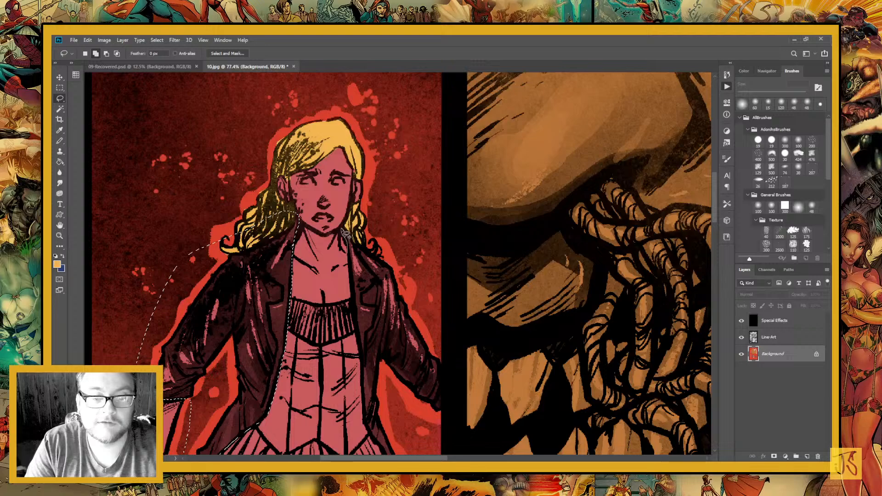
pyautogui.moveTo(343, 229)
pyautogui.mouseDown()
pyautogui.moveTo(368, 367)
pyautogui.moveTo(344, 229)
pyautogui.mouseUp()
pyautogui.moveTo(380, 355); pyautogui.dragTo(358, 285)
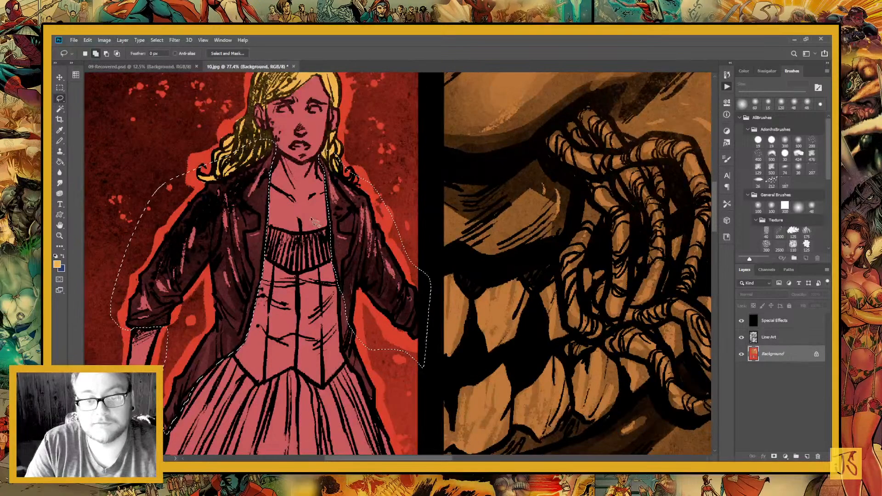
pyautogui.moveTo(315, 224); pyautogui.dragTo(301, 185)
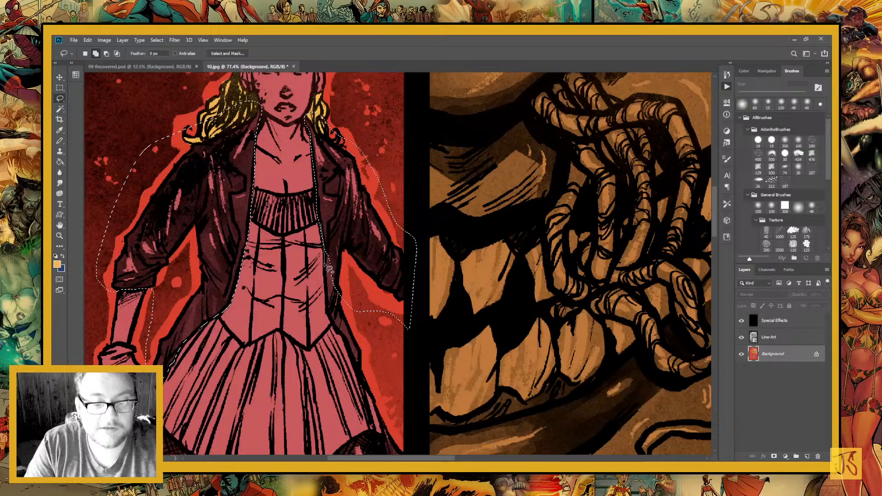
# Add the jacket tails beside the skirt and the dark fabric below its hem to the selection
pyautogui.moveTo(328, 269)
pyautogui.mouseDown()
pyautogui.moveTo(365, 378)
pyautogui.moveTo(361, 304)
pyautogui.mouseUp()
pyautogui.moveTo(361, 304); pyautogui.dragTo(460, 207)
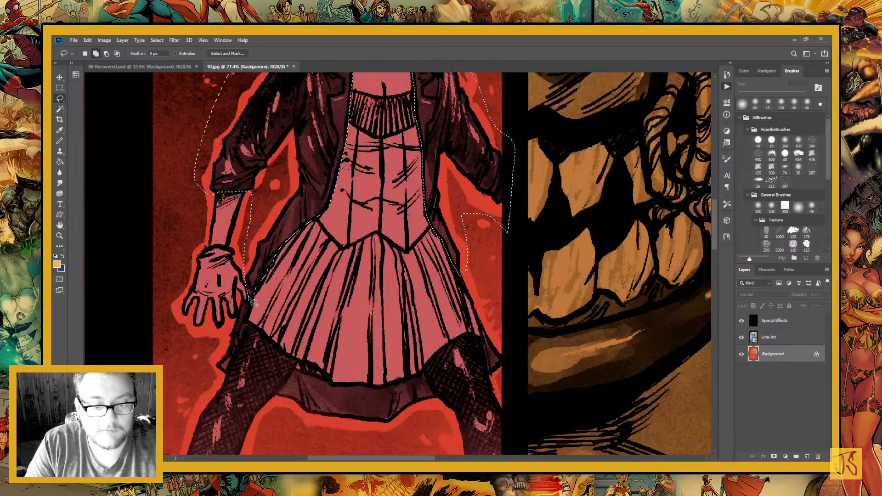
pyautogui.moveTo(245, 304)
pyautogui.mouseDown()
pyautogui.moveTo(236, 324)
pyautogui.moveTo(246, 334)
pyautogui.moveTo(251, 292)
pyautogui.mouseUp()
pyautogui.moveTo(299, 363)
pyautogui.mouseDown()
pyautogui.moveTo(281, 312)
pyautogui.moveTo(271, 309)
pyautogui.moveTo(272, 287)
pyautogui.moveTo(393, 382)
pyautogui.moveTo(379, 307)
pyautogui.moveTo(309, 313)
pyautogui.moveTo(278, 301)
pyautogui.mouseUp()
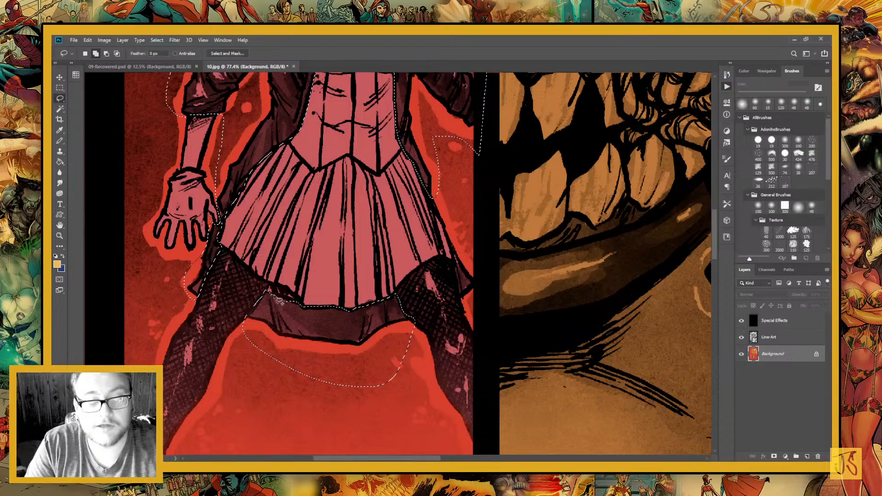
pyautogui.moveTo(465, 278)
pyautogui.mouseDown()
pyautogui.moveTo(373, 312)
pyautogui.moveTo(387, 337)
pyautogui.moveTo(359, 337)
pyautogui.mouseUp()
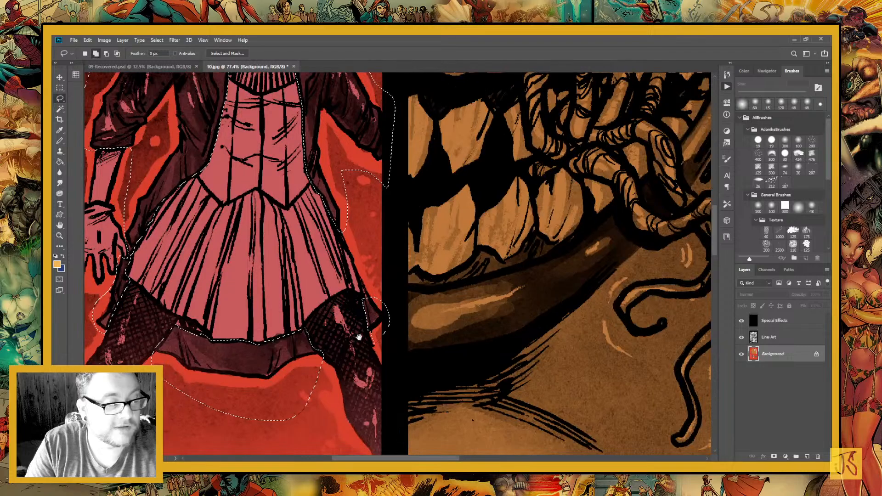
# Sample dark grey from 09-Recovered.psd and fill the selected jacket and underskirt in 10.jpg with it
pyautogui.moveTo(409, 141); pyautogui.dragTo(224, 266)
pyautogui.hotkey('ctrl', '-')
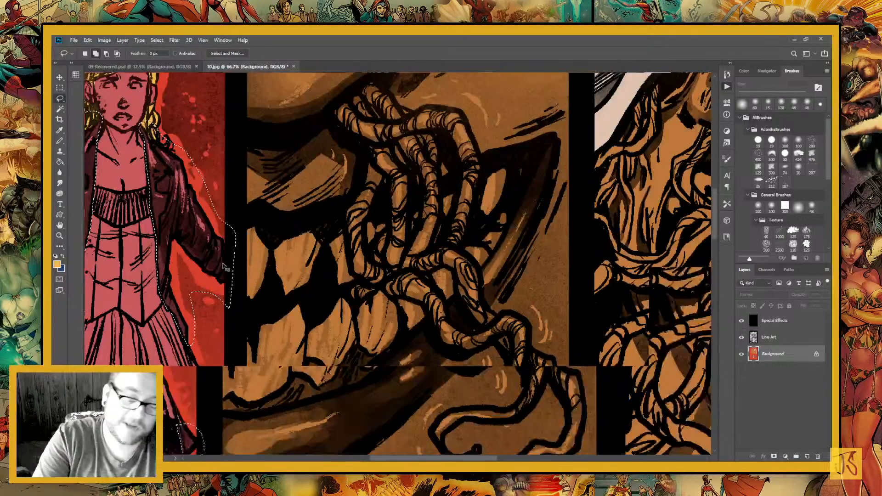
pyautogui.hotkey('ctrl', '-')
pyautogui.hotkey('ctrl', '-')
pyautogui.hotkey('ctrl', '-')
pyautogui.press('g')
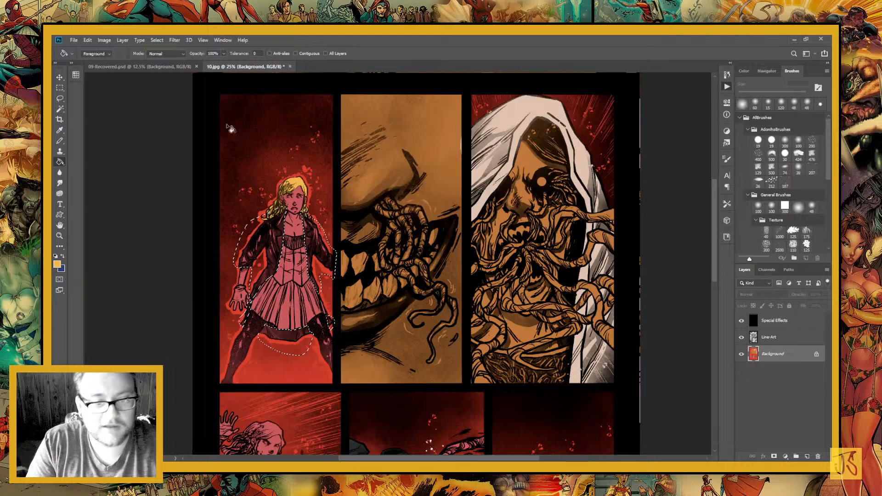
pyautogui.hotkey('ctrl', 'Tab')
pyautogui.press('i')
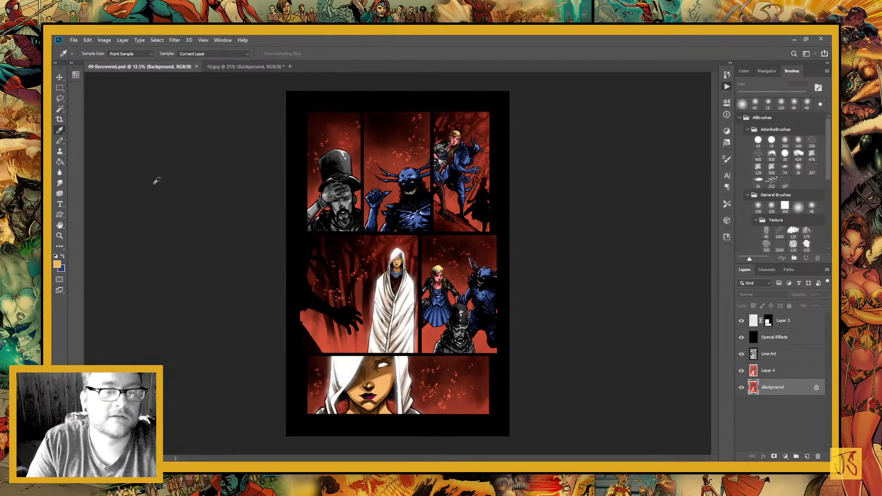
pyautogui.click(156, 181)
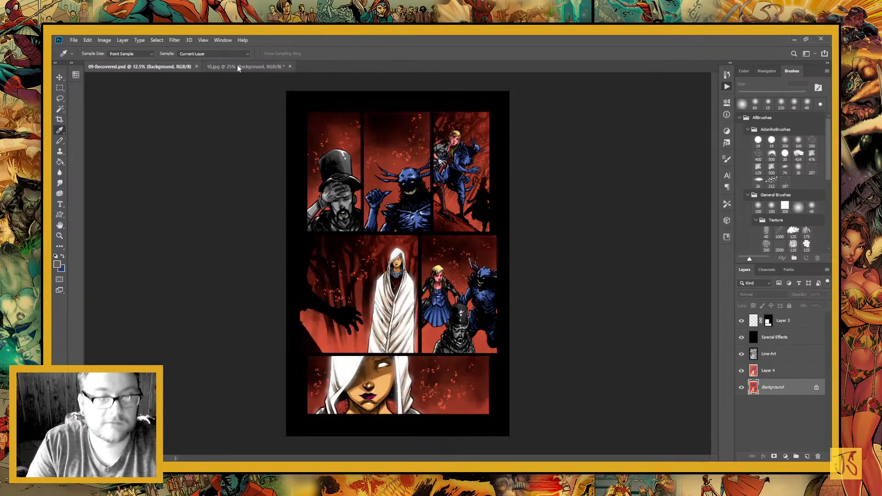
pyautogui.click(237, 67)
pyautogui.press('g')
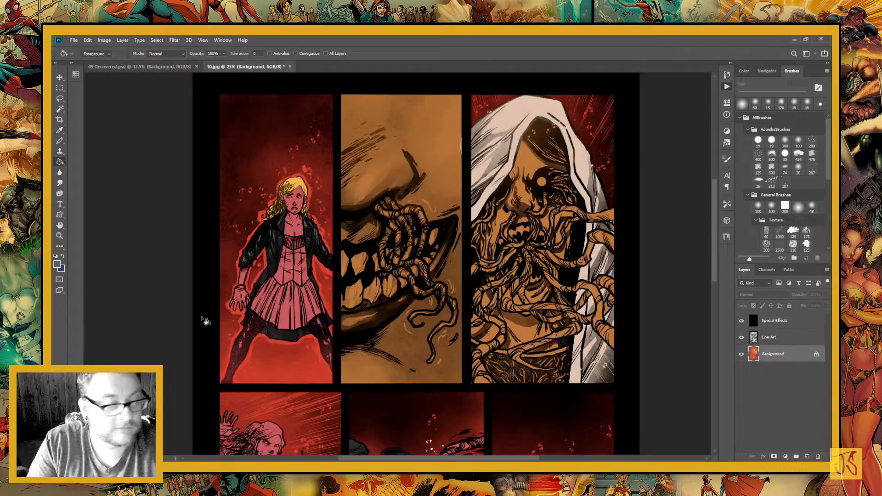
# Lasso the girl's jacket in the lower-left comic panel, covering the sleeve and both open front sides but leaving out her bodice
pyautogui.scroll(-3, 206, 320)
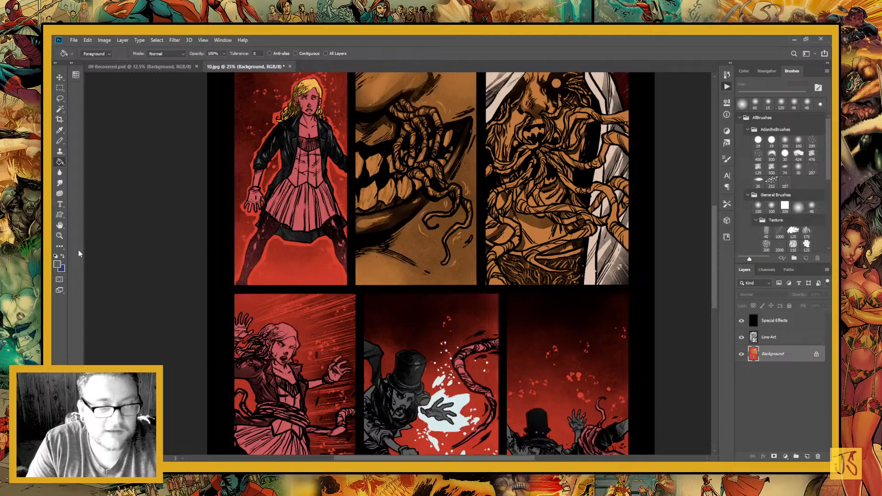
pyautogui.press('z')
pyautogui.scroll(-4, 286, 235)
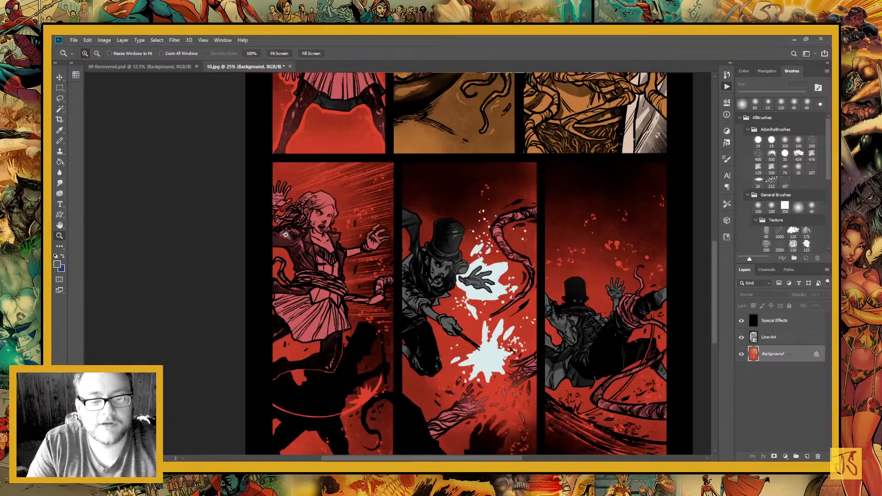
pyautogui.moveTo(286, 235); pyautogui.dragTo(325, 305)
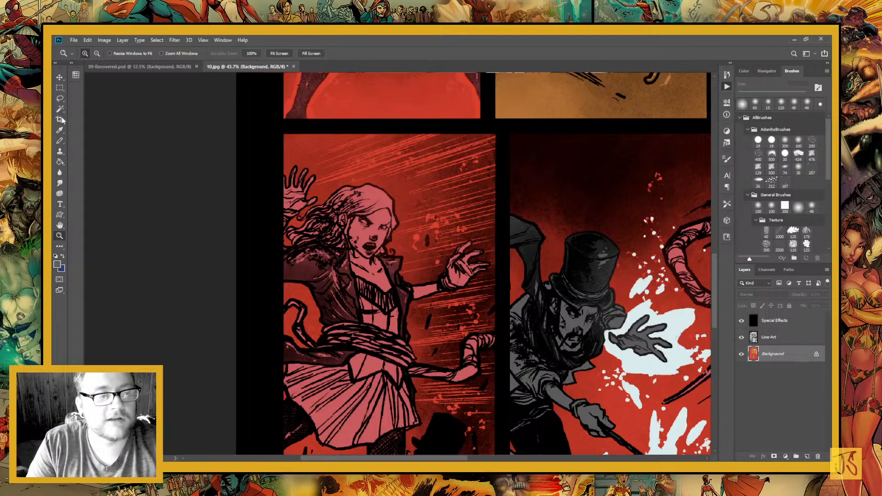
pyautogui.press('l')
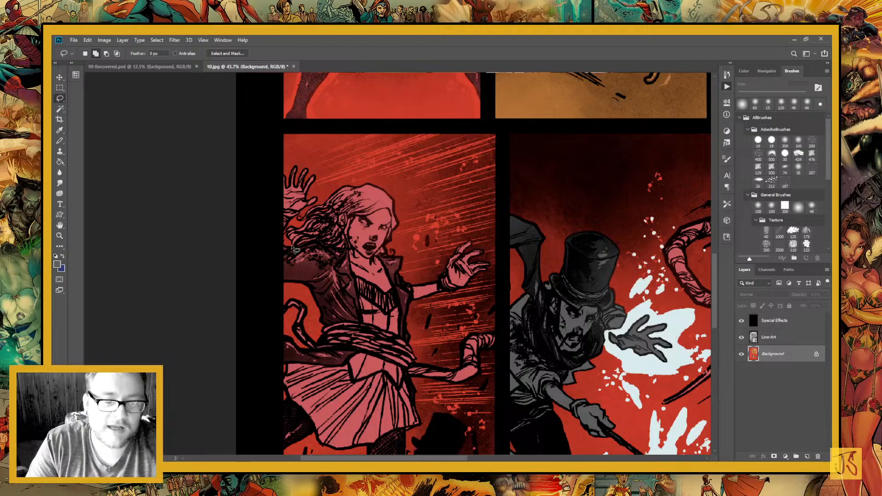
pyautogui.moveTo(292, 247)
pyautogui.mouseDown()
pyautogui.moveTo(310, 298)
pyautogui.moveTo(333, 323)
pyautogui.moveTo(360, 322)
pyautogui.moveTo(347, 250)
pyautogui.moveTo(298, 249)
pyautogui.mouseUp()
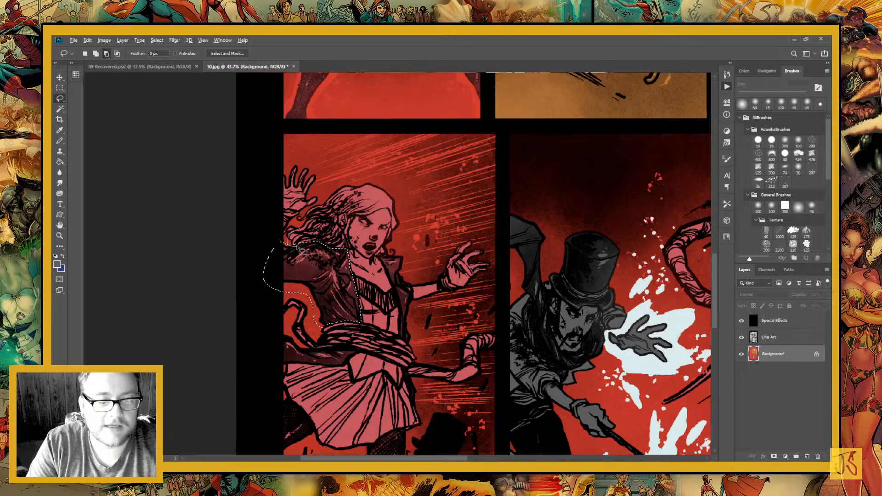
pyautogui.press('shift')
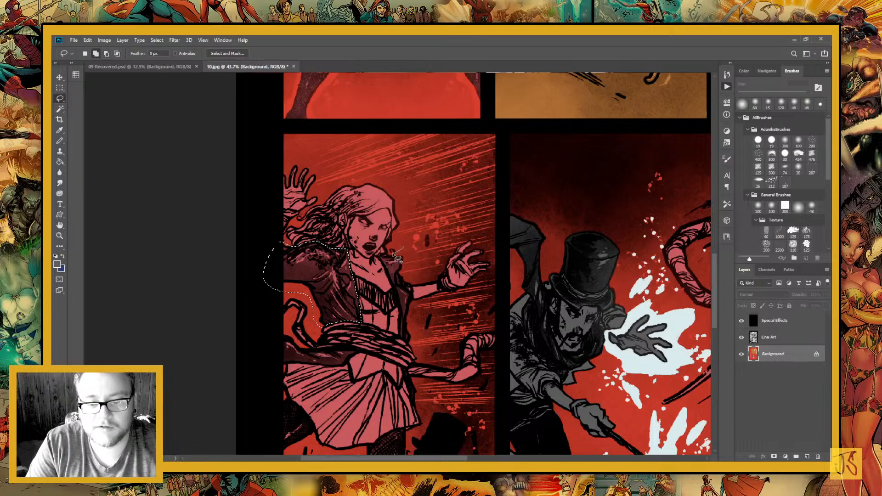
pyautogui.moveTo(404, 248)
pyautogui.mouseDown()
pyautogui.moveTo(380, 257)
pyautogui.moveTo(406, 340)
pyautogui.moveTo(413, 322)
pyautogui.moveTo(406, 327)
pyautogui.mouseUp()
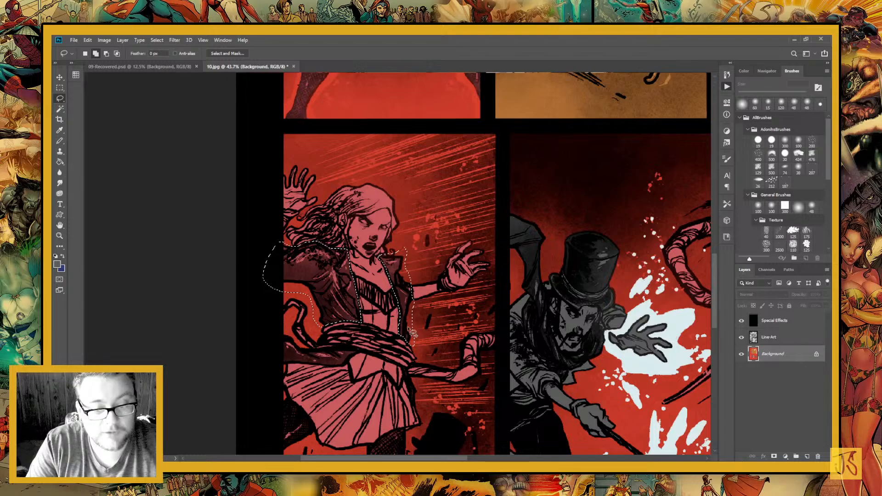
# Add the jacket tails on both sides of her skirt to the selection, fill it with the dark grey, and deselect
pyautogui.moveTo(289, 329)
pyautogui.mouseDown()
pyautogui.moveTo(345, 270)
pyautogui.moveTo(373, 309)
pyautogui.moveTo(403, 310)
pyautogui.moveTo(410, 299)
pyautogui.moveTo(410, 292)
pyautogui.moveTo(358, 289)
pyautogui.moveTo(338, 267)
pyautogui.mouseUp()
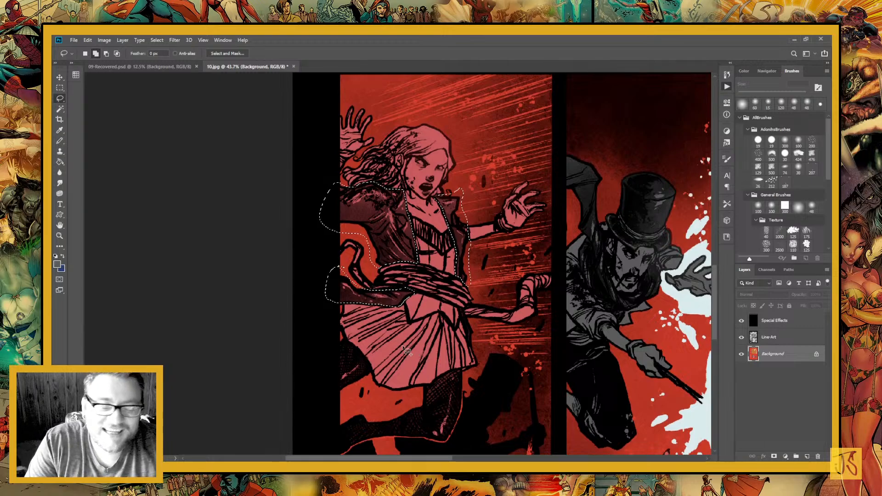
pyautogui.moveTo(471, 323)
pyautogui.mouseDown()
pyautogui.moveTo(387, 263)
pyautogui.moveTo(399, 294)
pyautogui.mouseUp()
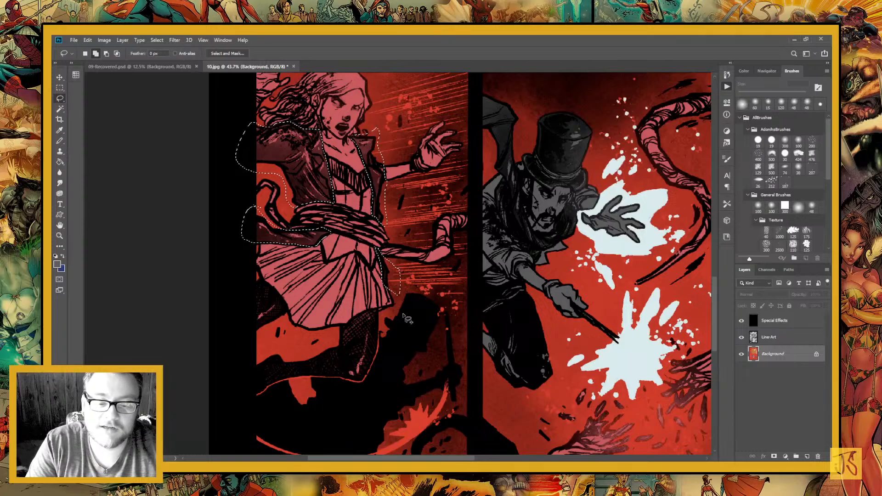
pyautogui.moveTo(301, 177); pyautogui.dragTo(327, 248)
pyautogui.press('g')
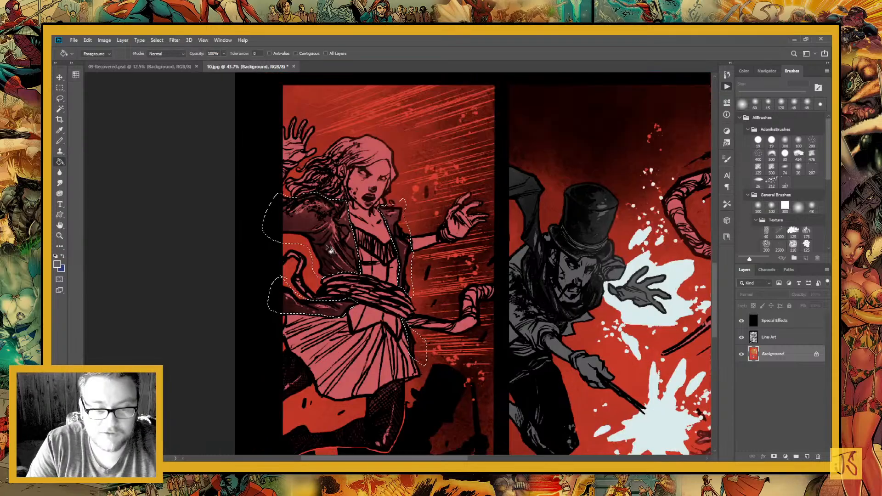
pyautogui.click(327, 247)
pyautogui.hotkey('ctrl', 'd')
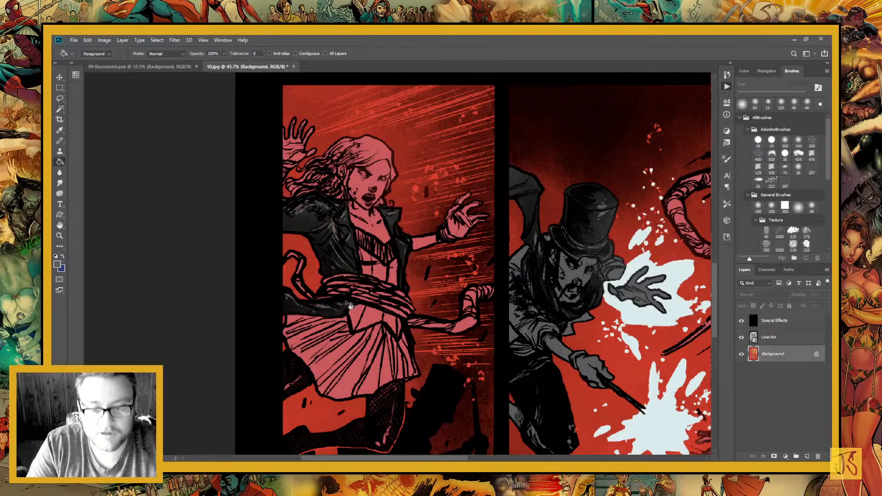
# Switch to the stored blue, lasso the same girl's skirt and bodice around the binding tentacle, and fill them with it
pyautogui.scroll(-2, 322, 267)
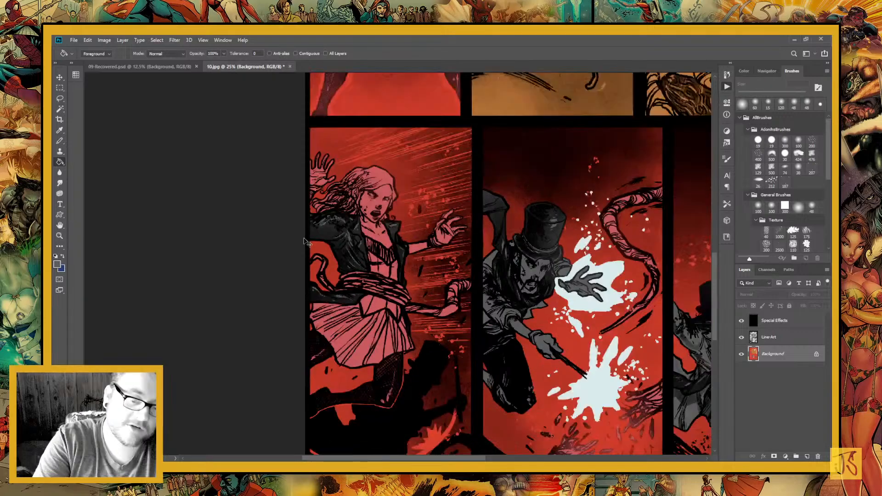
pyautogui.scroll(-1, 381, 375)
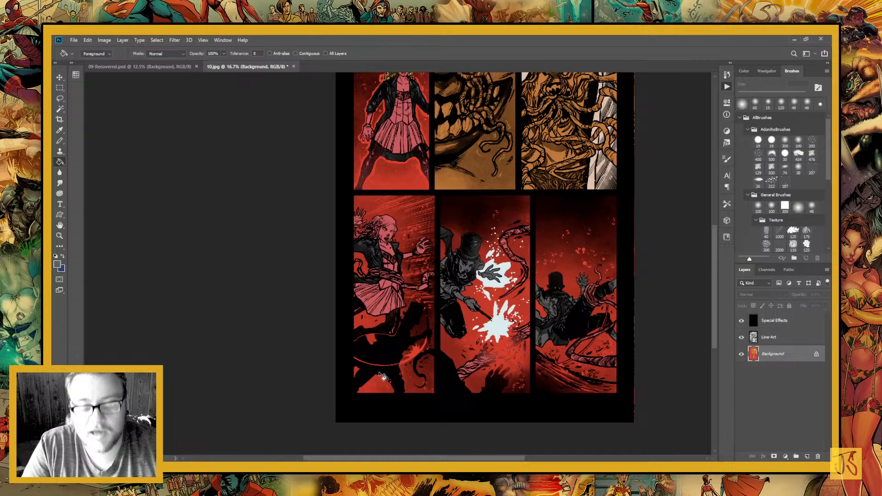
pyautogui.click(63, 258)
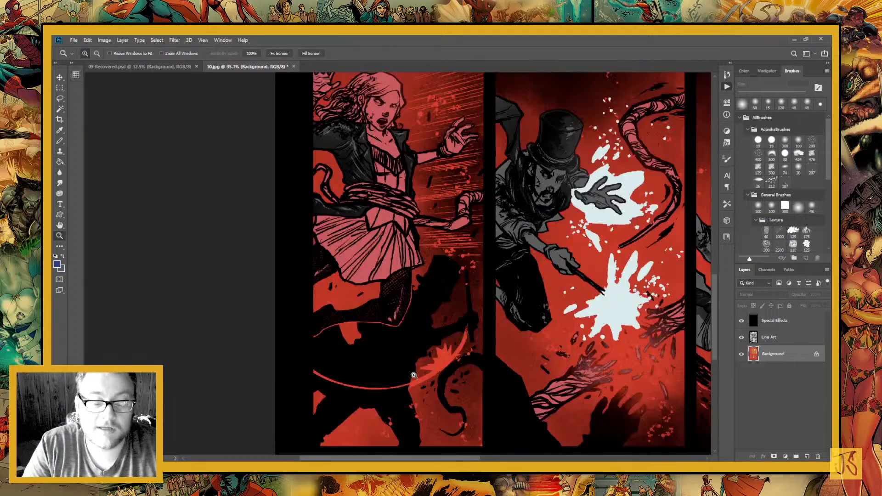
pyautogui.click(62, 99)
pyautogui.scroll(2, 381, 275)
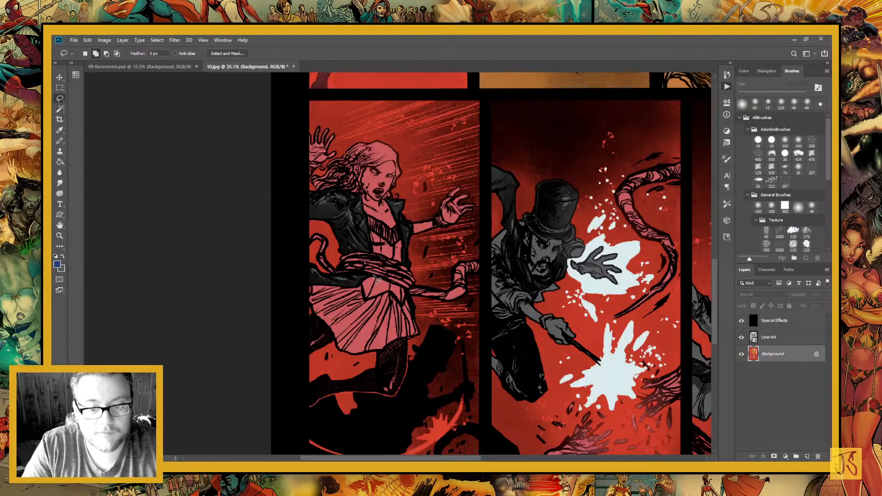
pyautogui.moveTo(385, 280)
pyautogui.mouseDown()
pyautogui.moveTo(303, 276)
pyautogui.moveTo(304, 302)
pyautogui.moveTo(342, 358)
pyautogui.moveTo(364, 361)
pyautogui.moveTo(418, 338)
pyautogui.moveTo(379, 274)
pyautogui.mouseUp()
pyautogui.moveTo(379, 271); pyautogui.dragTo(373, 330)
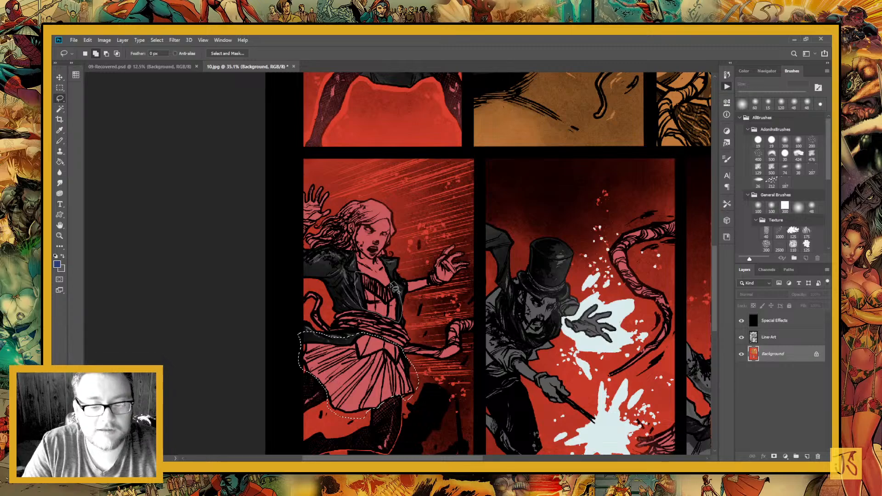
pyautogui.moveTo(395, 288)
pyautogui.mouseDown()
pyautogui.moveTo(367, 317)
pyautogui.moveTo(377, 275)
pyautogui.mouseUp()
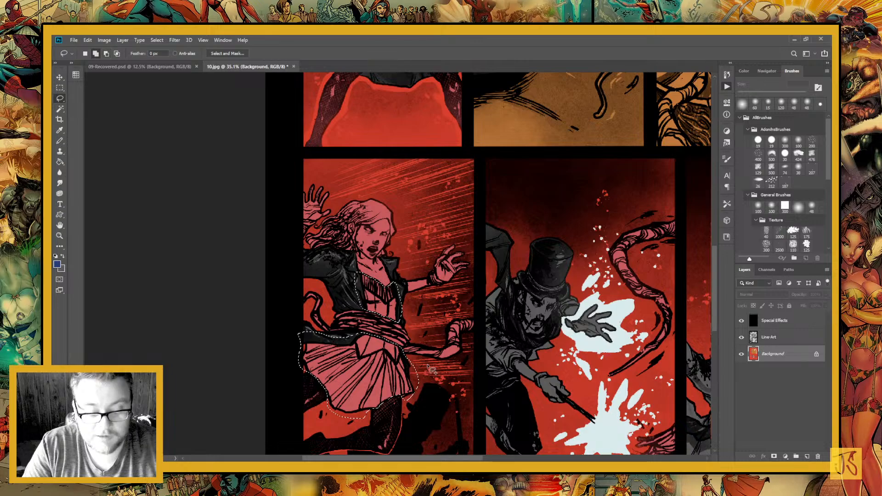
pyautogui.press('g')
pyautogui.click(381, 388)
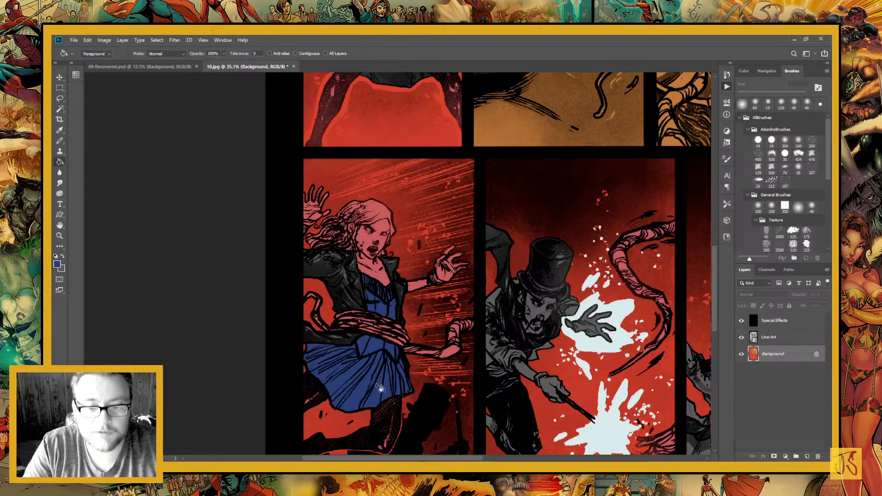
# Sample the yellow from the standing girl's hair in the panel above
pyautogui.hscroll(3, 380, 388)
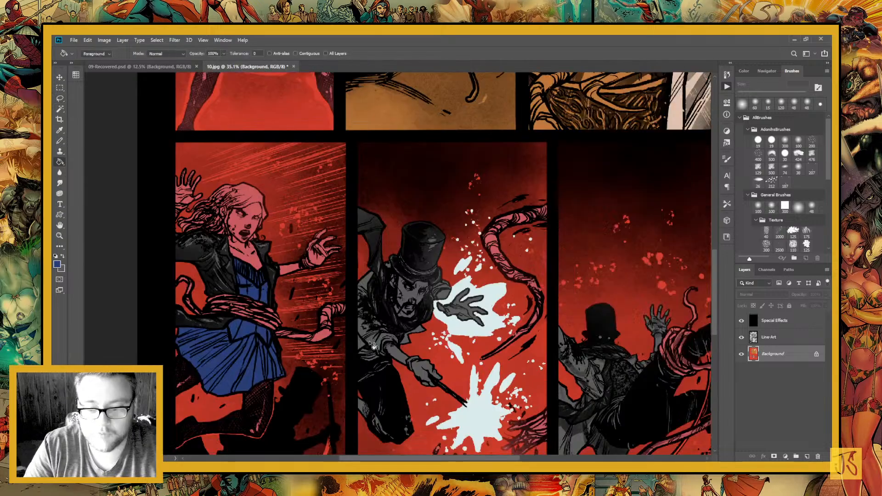
pyautogui.scroll(3, 372, 346)
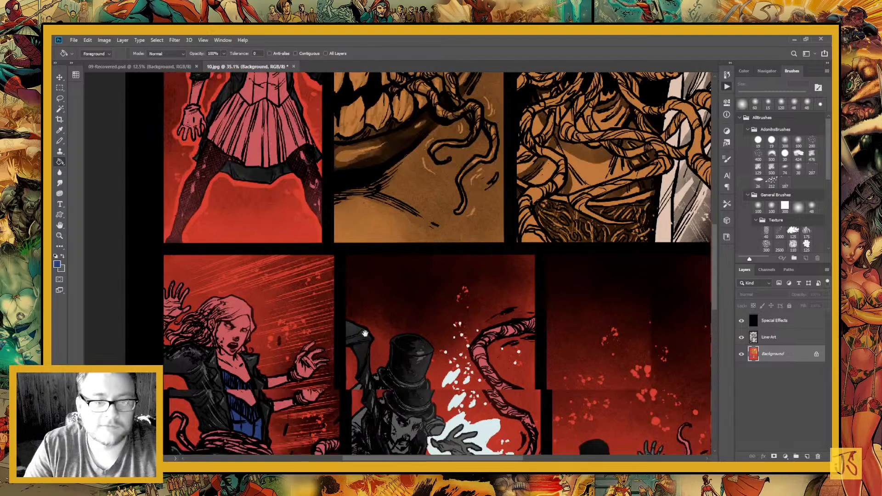
pyautogui.press('i')
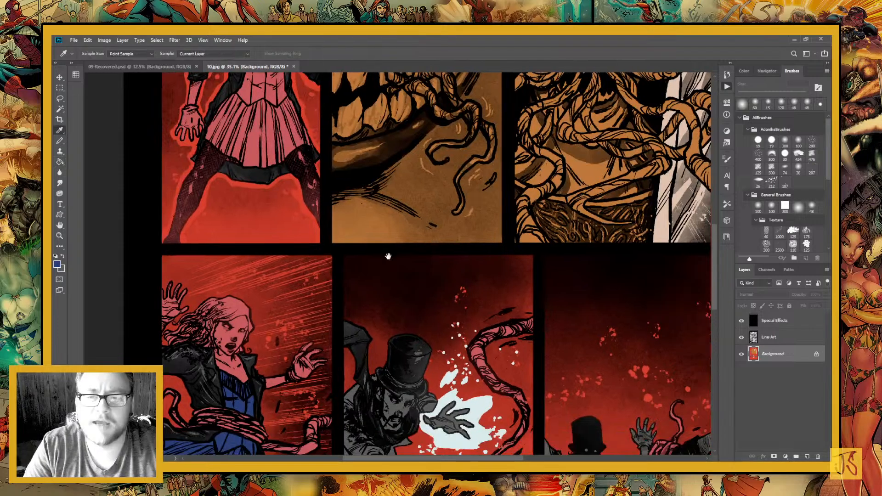
pyautogui.moveTo(388, 256); pyautogui.dragTo(443, 436)
pyautogui.click(328, 156)
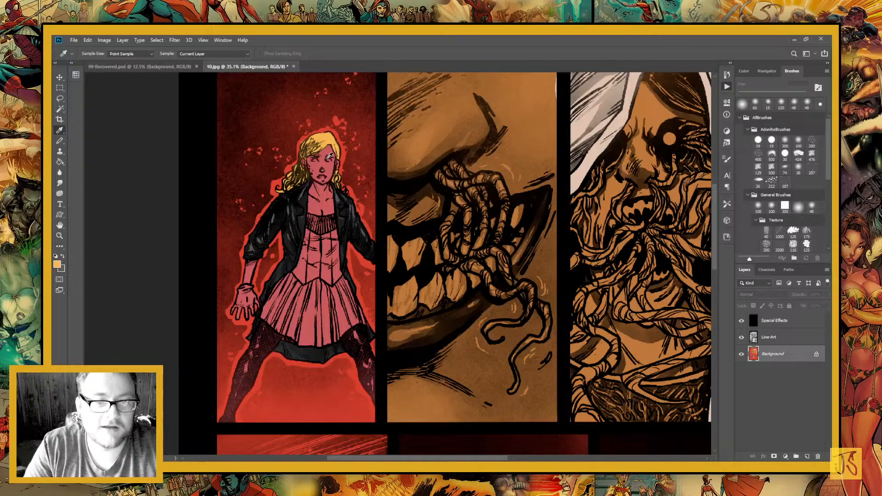
# Lasso the hair of the girl in the lower-left panel, from the flowing strands over the crown, leaving out her face
pyautogui.scroll(-5, 188, 316)
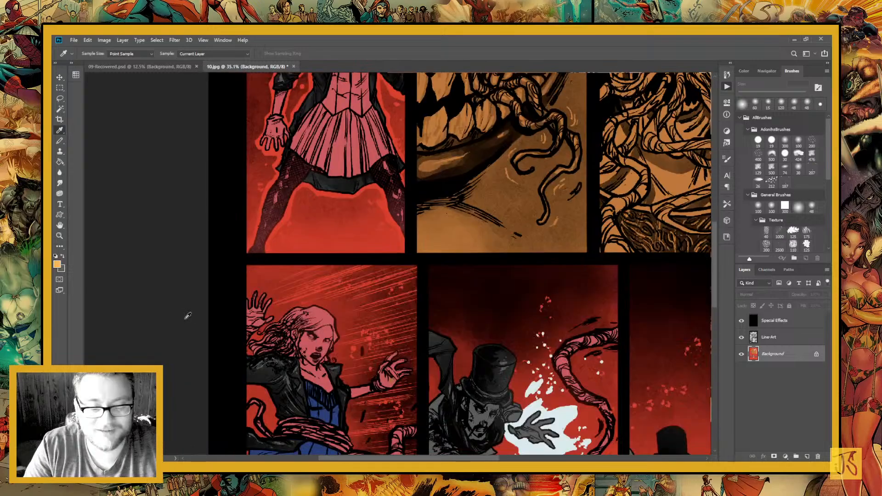
pyautogui.press('l')
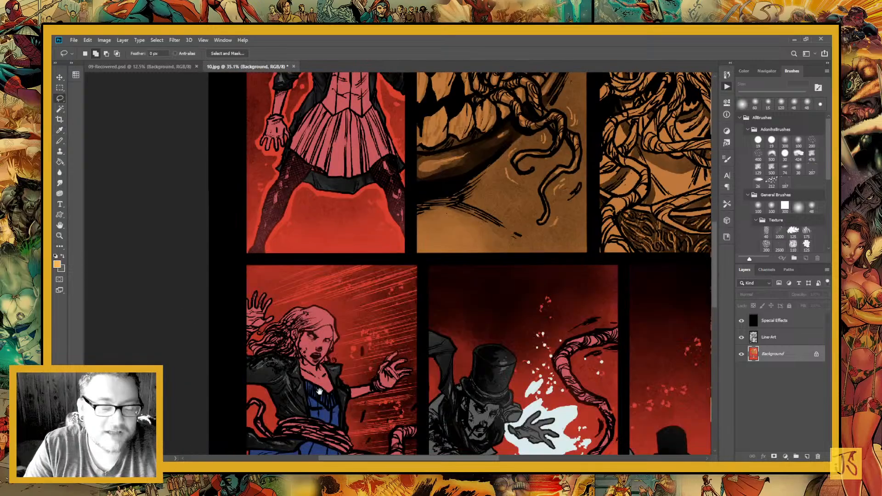
pyautogui.moveTo(319, 390); pyautogui.dragTo(394, 355)
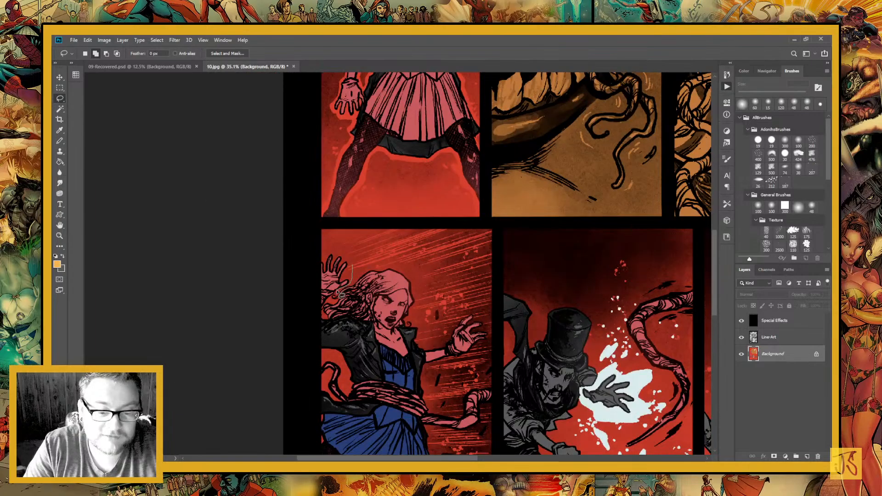
pyautogui.moveTo(339, 294)
pyautogui.mouseDown()
pyautogui.moveTo(366, 331)
pyautogui.moveTo(378, 327)
pyautogui.moveTo(375, 313)
pyautogui.mouseUp()
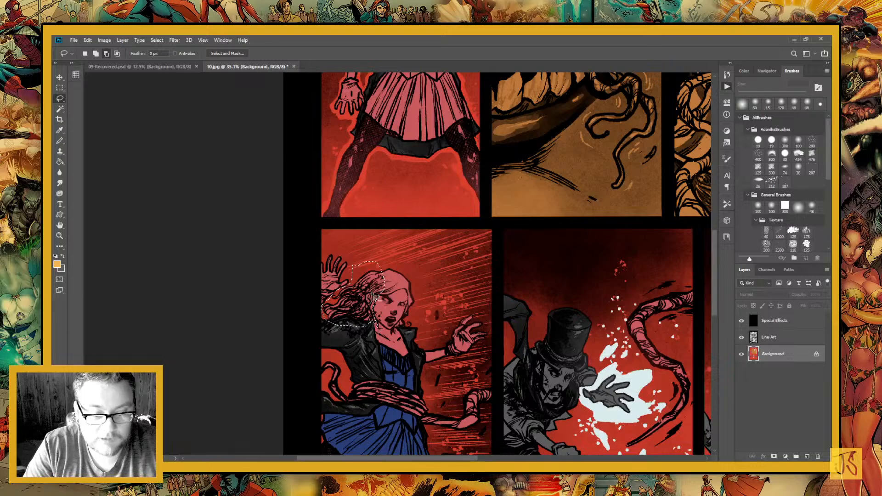
pyautogui.moveTo(372, 293); pyautogui.dragTo(374, 305)
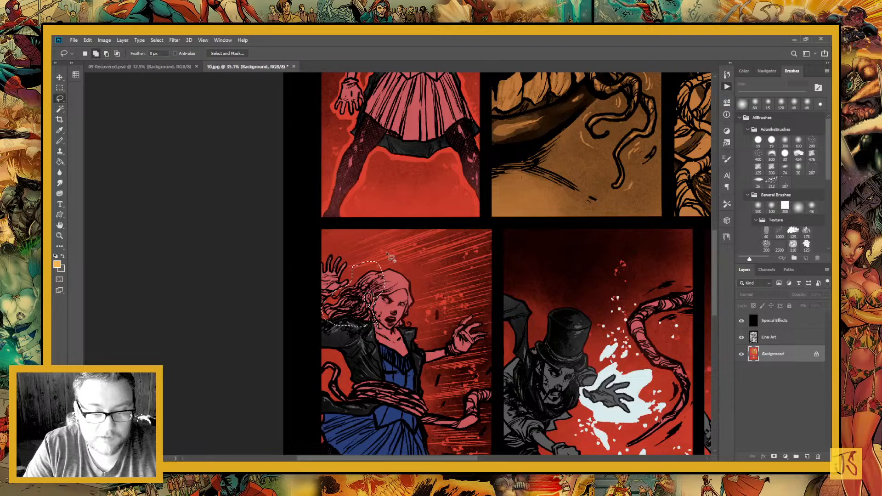
pyautogui.moveTo(388, 256)
pyautogui.mouseDown()
pyautogui.moveTo(377, 272)
pyautogui.moveTo(403, 288)
pyautogui.mouseUp()
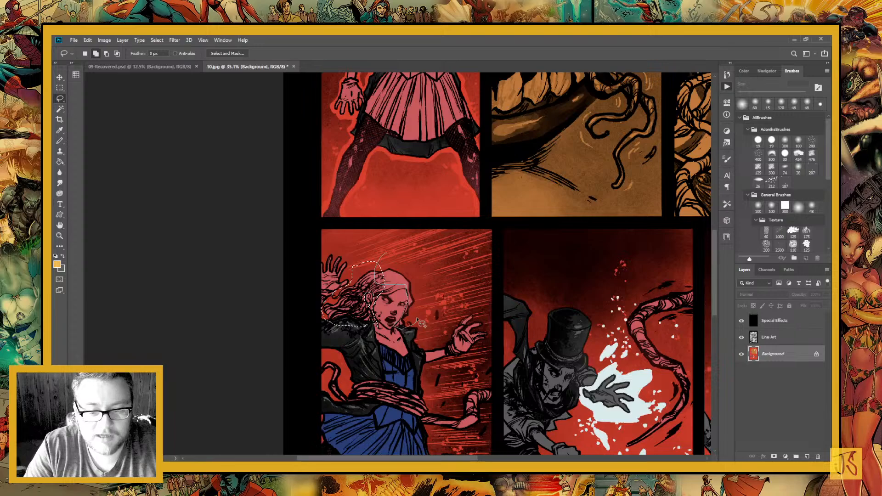
pyautogui.moveTo(417, 319)
pyautogui.mouseDown()
pyautogui.moveTo(429, 280)
pyautogui.moveTo(373, 249)
pyautogui.moveTo(373, 292)
pyautogui.moveTo(390, 298)
pyautogui.moveTo(376, 272)
pyautogui.mouseUp()
pyautogui.press('g')
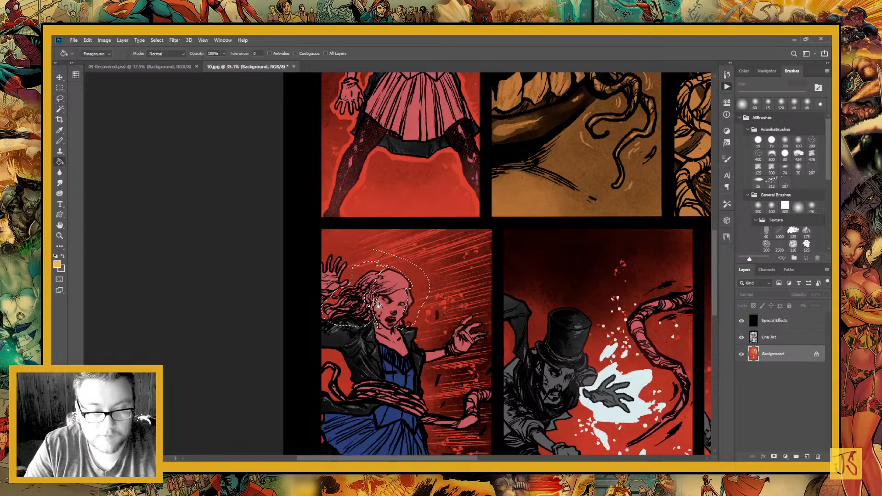
pyautogui.press('l')
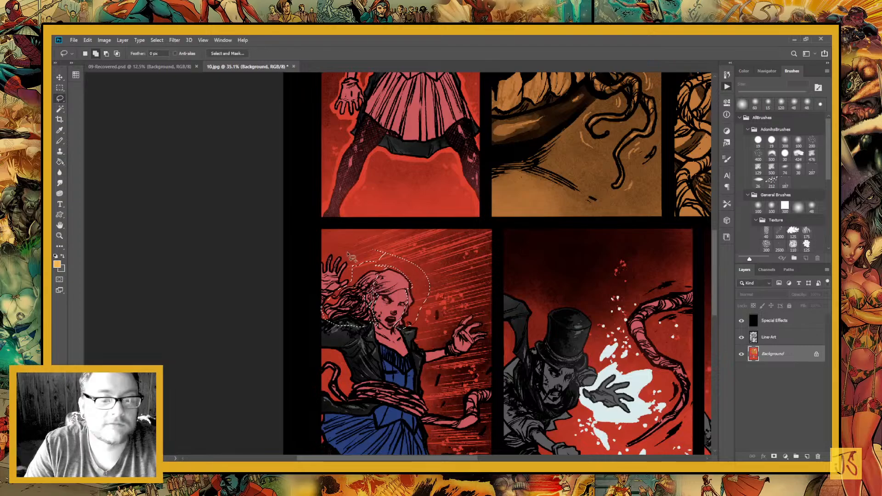
pyautogui.moveTo(392, 267)
pyautogui.mouseDown()
pyautogui.moveTo(371, 291)
pyautogui.moveTo(419, 300)
pyautogui.moveTo(407, 301)
pyautogui.moveTo(414, 317)
pyautogui.mouseUp()
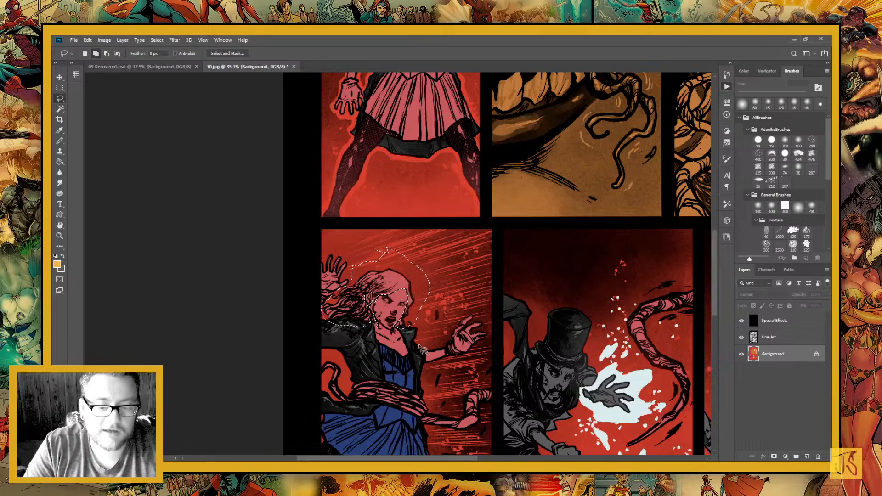
# Fill the selected hair with the sampled yellow and clear the selection
pyautogui.press('g')
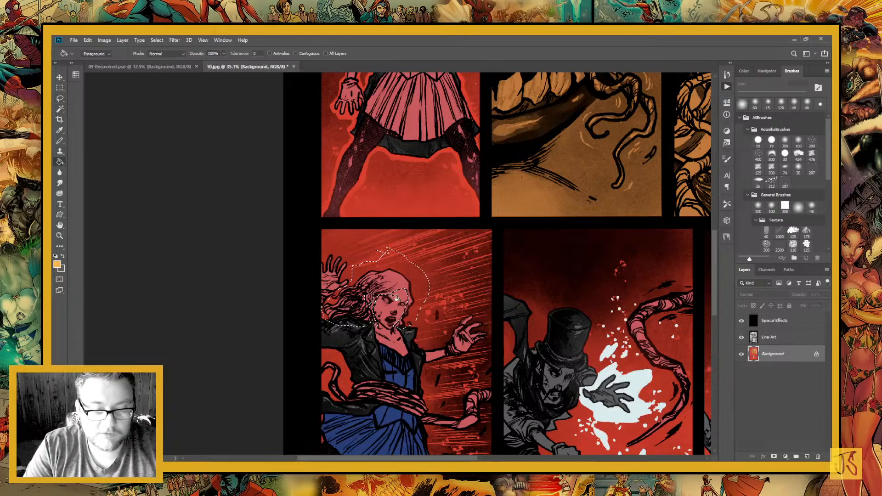
pyautogui.click(393, 282)
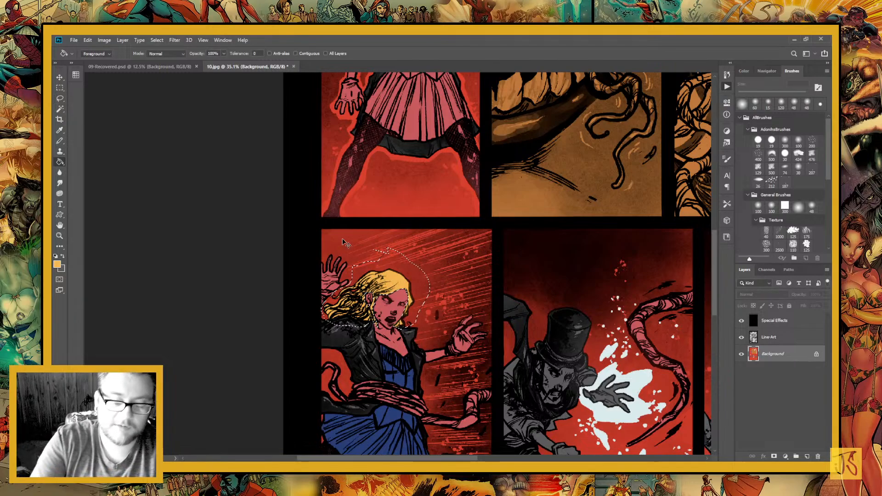
pyautogui.hotkey('ctrl', '-')
pyautogui.hotkey('ctrl', '-')
pyautogui.hotkey('ctrl', '-')
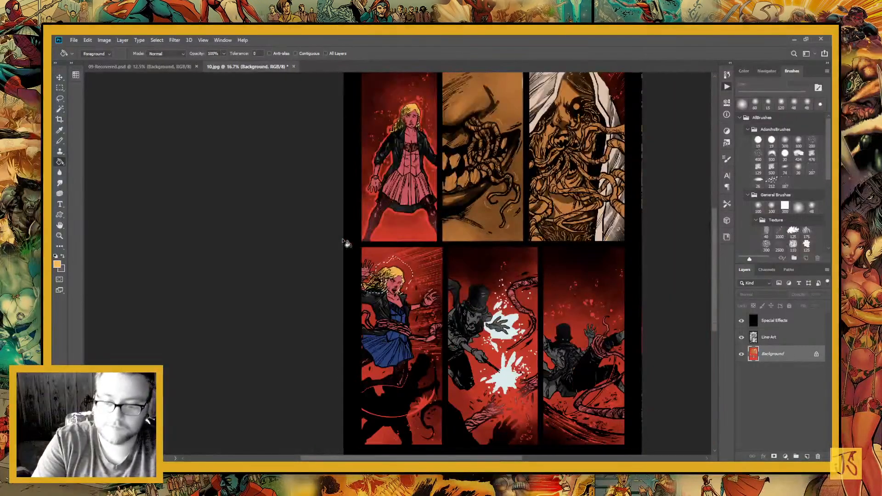
pyautogui.hotkey('ctrl', 'd')
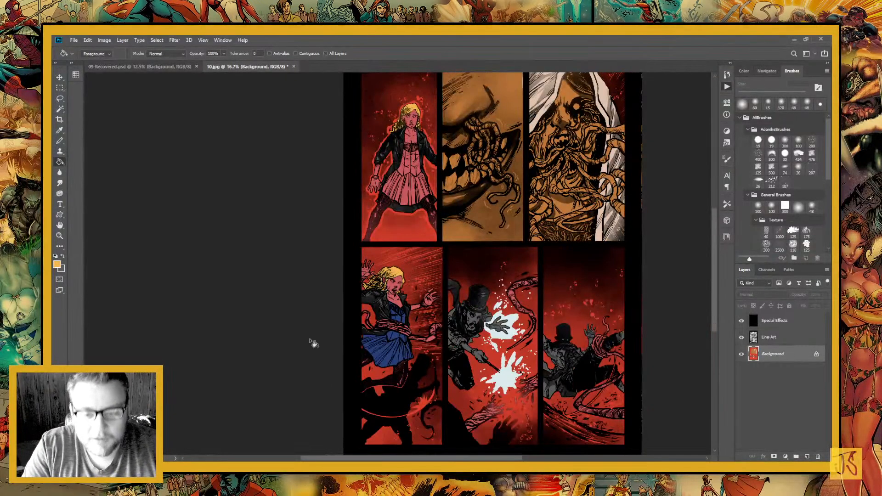
# Sample the blue from the lower-left girl's dress and lasso the standing girl's skirt and bodice in the panel above
pyautogui.click(60, 130)
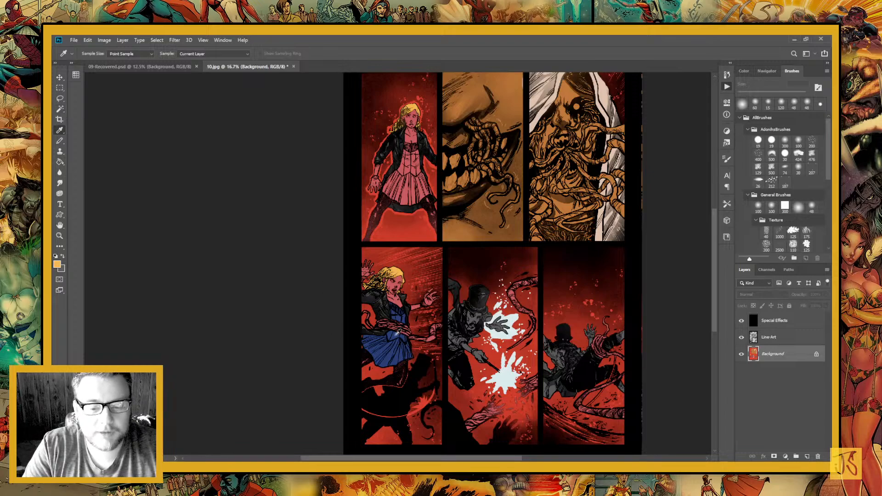
pyautogui.click(396, 334)
pyautogui.press('z')
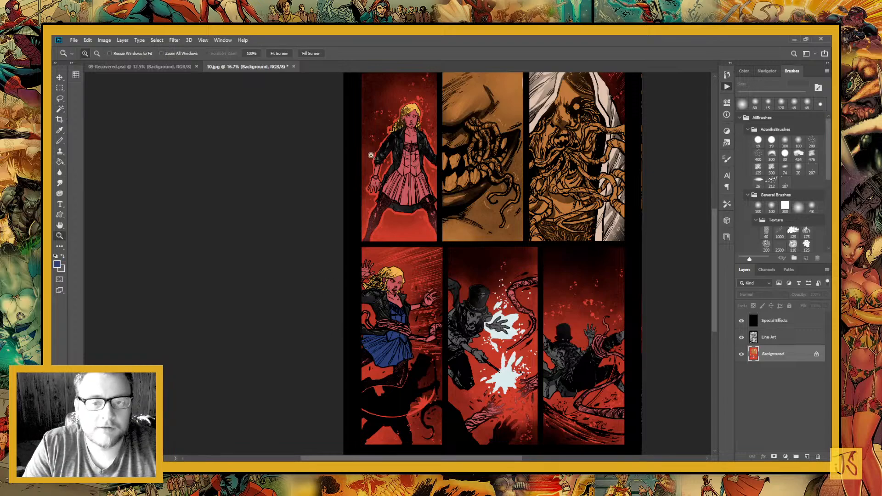
pyautogui.click(370, 155)
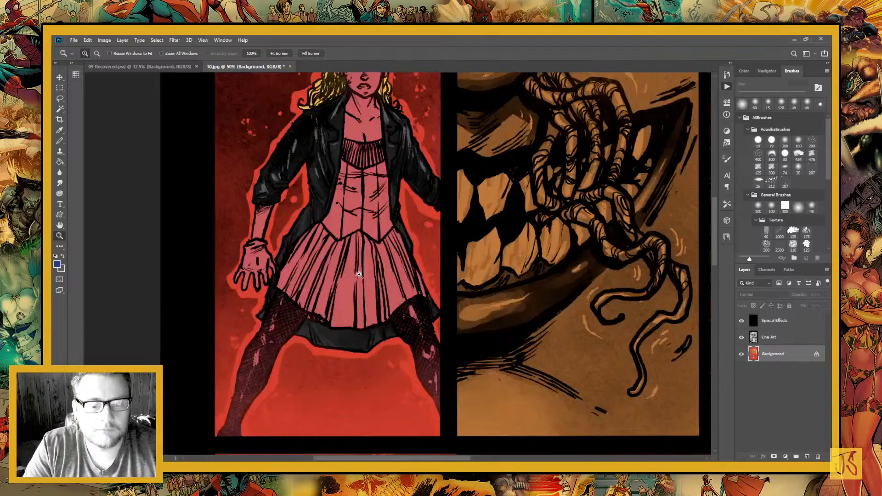
pyautogui.click(359, 275)
pyautogui.press('l')
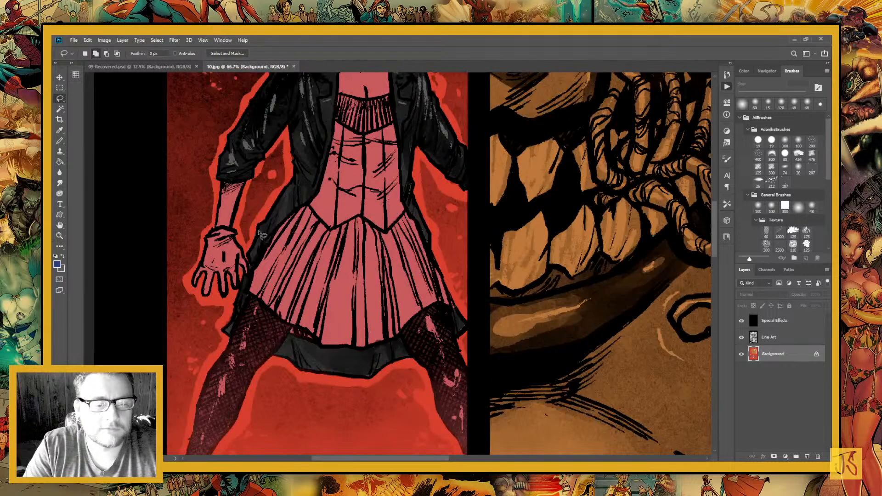
pyautogui.moveTo(262, 235)
pyautogui.mouseDown()
pyautogui.moveTo(258, 300)
pyautogui.moveTo(398, 373)
pyautogui.mouseUp()
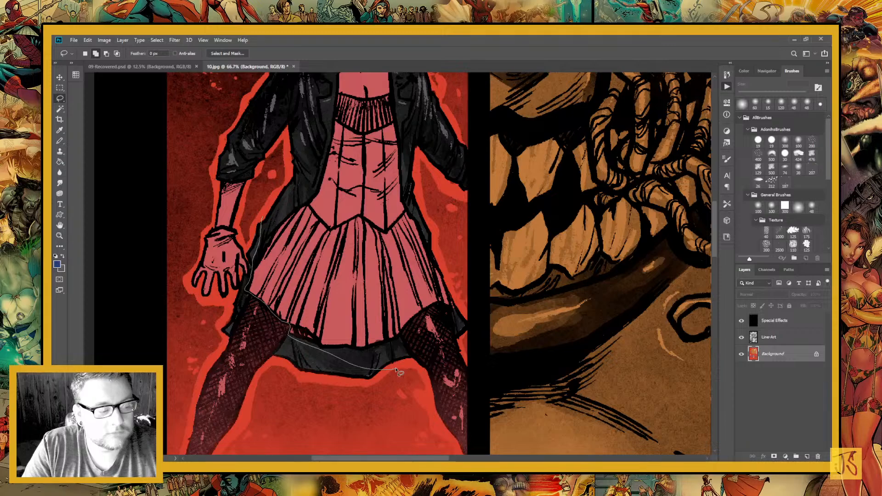
pyautogui.moveTo(396, 369)
pyautogui.mouseDown()
pyautogui.moveTo(400, 334)
pyautogui.moveTo(430, 307)
pyautogui.moveTo(435, 232)
pyautogui.moveTo(379, 94)
pyautogui.moveTo(372, 106)
pyautogui.moveTo(336, 93)
pyautogui.mouseUp()
pyautogui.press('space')
pyautogui.moveTo(343, 245); pyautogui.dragTo(344, 354)
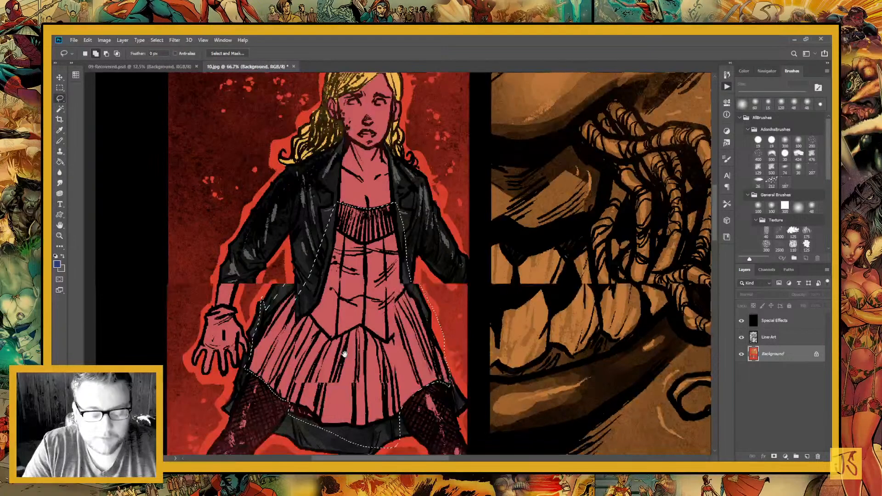
# Fill the standing girl's selected dress with the sampled blue and clear the selection
pyautogui.press('g')
pyautogui.click(336, 273)
pyautogui.hotkey('ctrl', 'd')
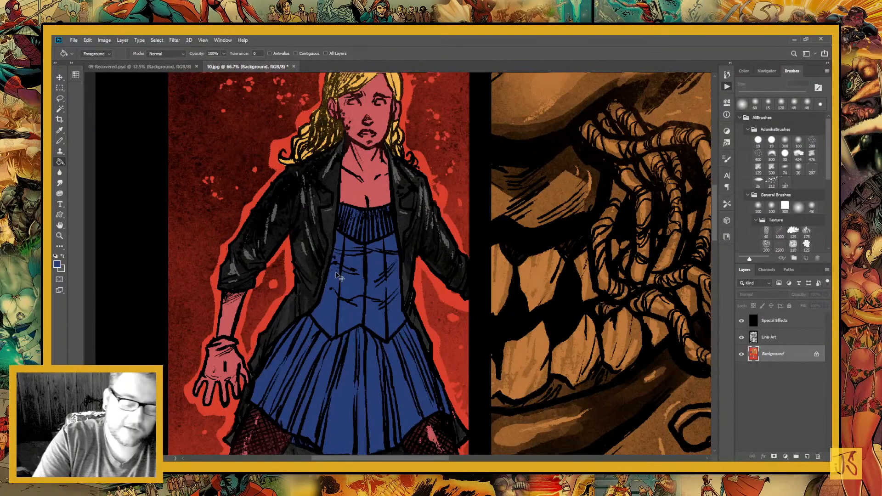
# Lasso the standing girl's gloved hand and both gloved hands of the girl in the lower-left panel
pyautogui.hotkey('ctrl', '-')
pyautogui.hotkey('ctrl', '-')
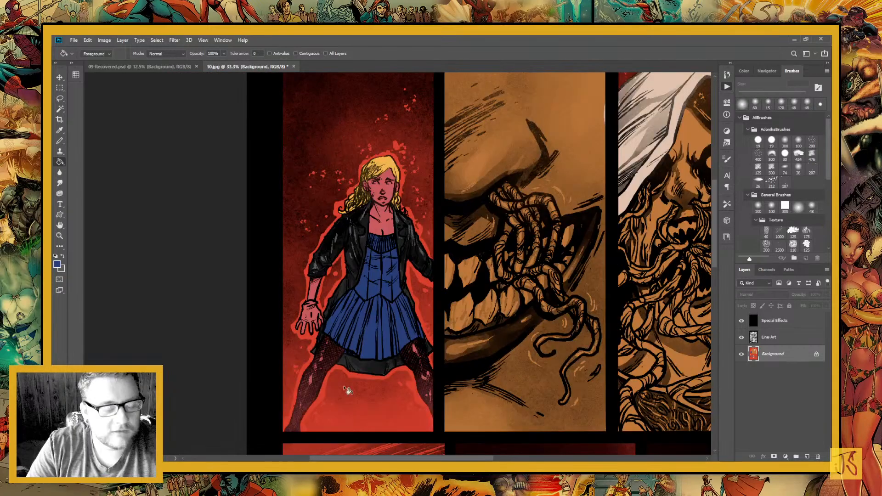
pyautogui.press('l')
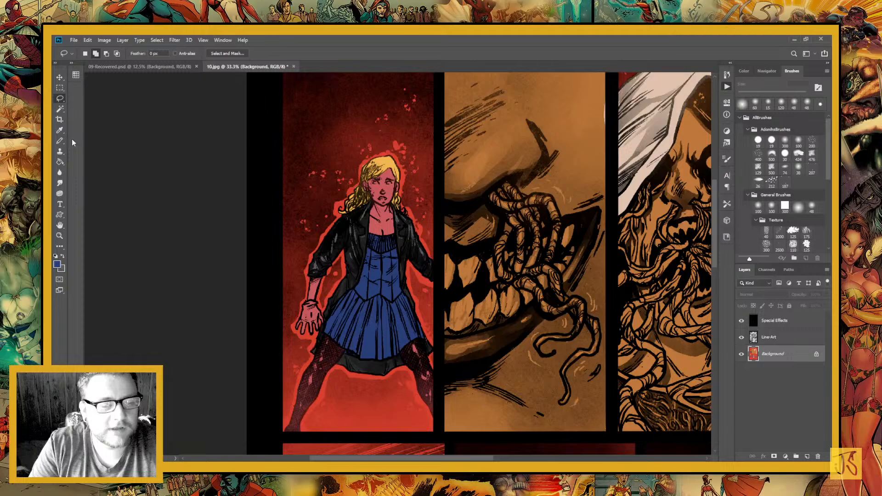
pyautogui.moveTo(312, 304)
pyautogui.mouseDown()
pyautogui.moveTo(372, 317)
pyautogui.moveTo(363, 312)
pyautogui.mouseUp()
pyautogui.moveTo(547, 196); pyautogui.dragTo(412, 283)
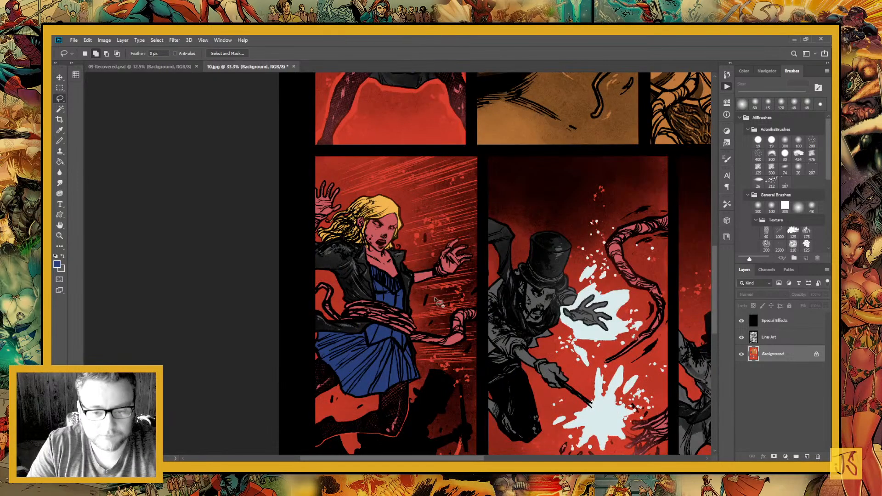
pyautogui.moveTo(458, 275)
pyautogui.mouseDown()
pyautogui.moveTo(439, 224)
pyautogui.moveTo(475, 261)
pyautogui.moveTo(469, 267)
pyautogui.mouseUp()
pyautogui.moveTo(329, 166)
pyautogui.mouseDown()
pyautogui.moveTo(307, 181)
pyautogui.moveTo(304, 211)
pyautogui.moveTo(315, 228)
pyautogui.moveTo(331, 220)
pyautogui.moveTo(343, 196)
pyautogui.moveTo(324, 167)
pyautogui.mouseUp()
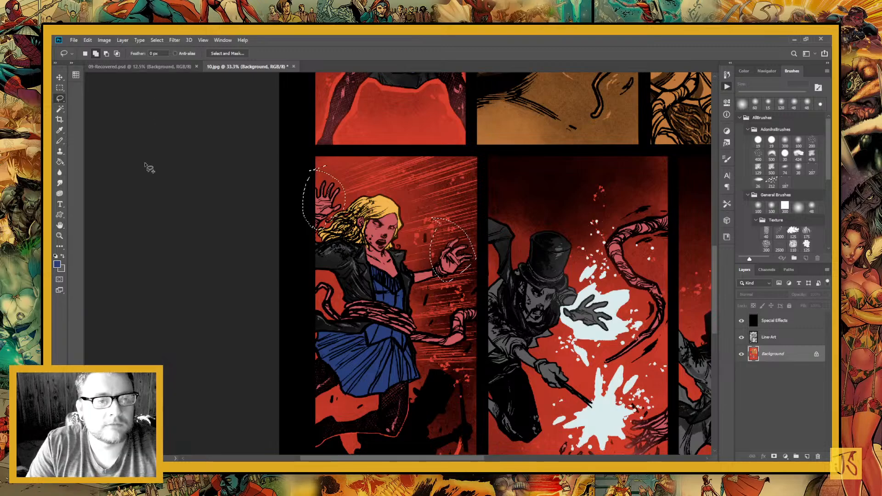
# Sample a light grey from page 09-Recovered.psd, fill the selected gloves on 10.jpg with it, and clear the selection
pyautogui.click(156, 66)
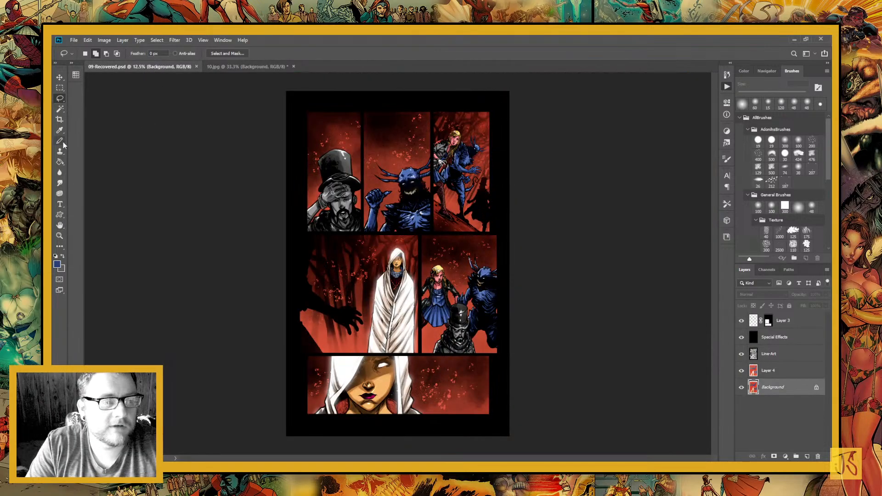
pyautogui.press('i')
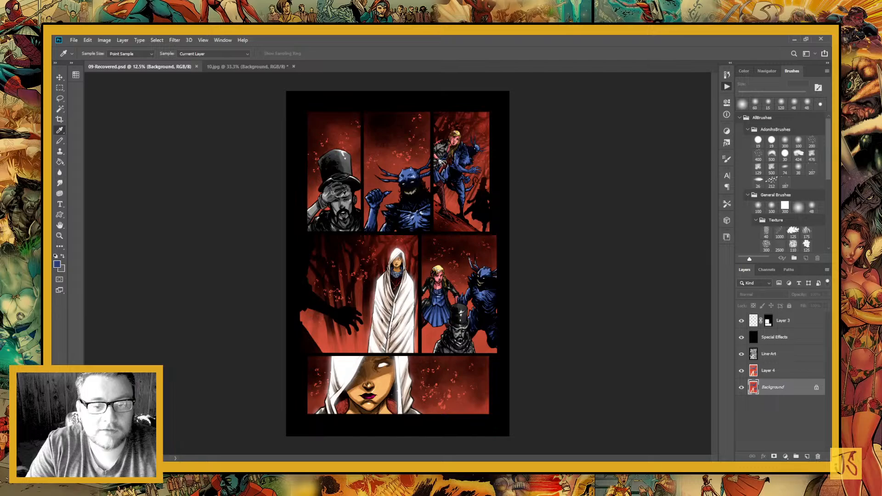
pyautogui.click(251, 95)
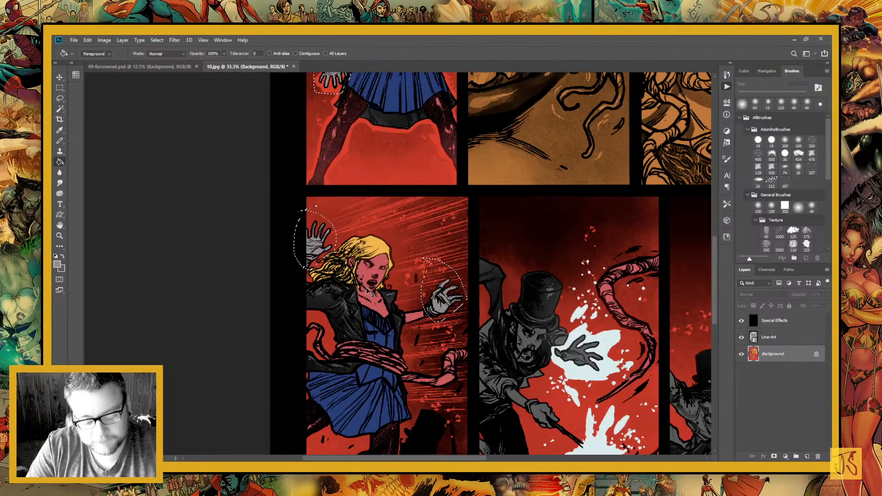
pyautogui.hotkey('ctrl', 'd')
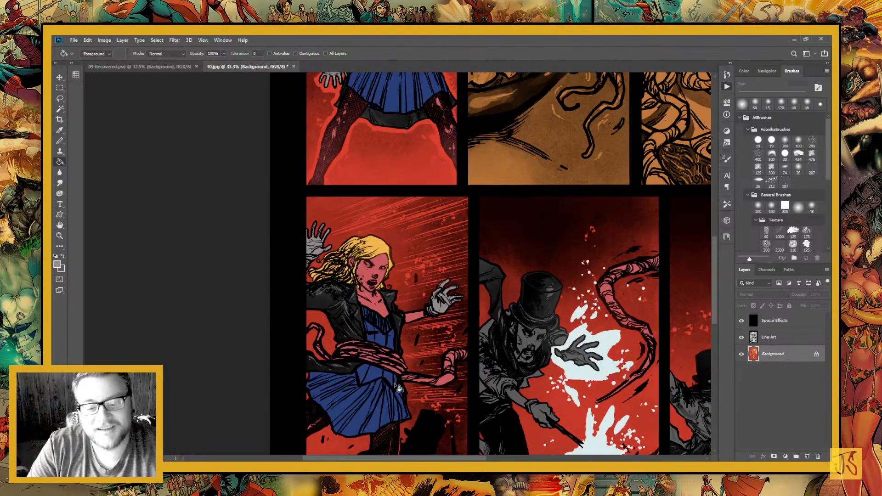
# Lasso the tentacles across the three bottom panels, including the one wrapped around the girl's waist
pyautogui.click(60, 99)
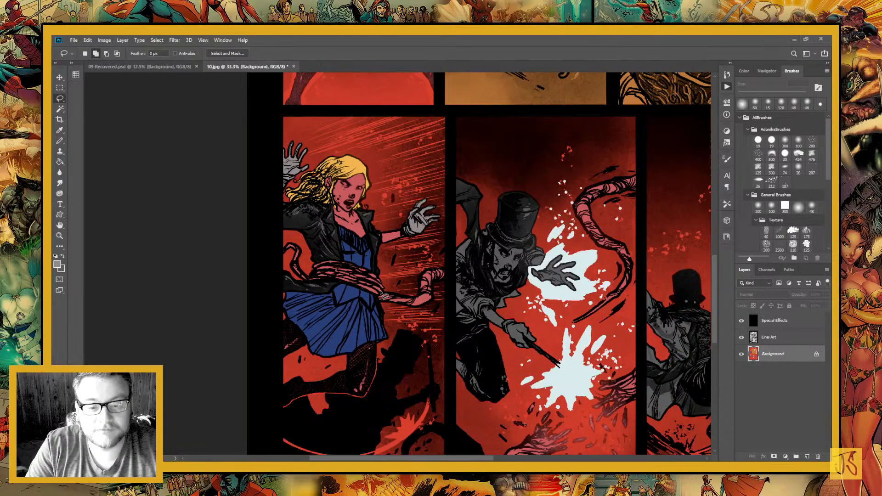
pyautogui.moveTo(299, 232)
pyautogui.mouseDown()
pyautogui.moveTo(271, 271)
pyautogui.moveTo(370, 261)
pyautogui.moveTo(312, 244)
pyautogui.mouseUp()
pyautogui.moveTo(593, 170); pyautogui.dragTo(422, 187)
pyautogui.moveTo(451, 161)
pyautogui.mouseDown()
pyautogui.moveTo(413, 166)
pyautogui.moveTo(75, 79)
pyautogui.mouseUp()
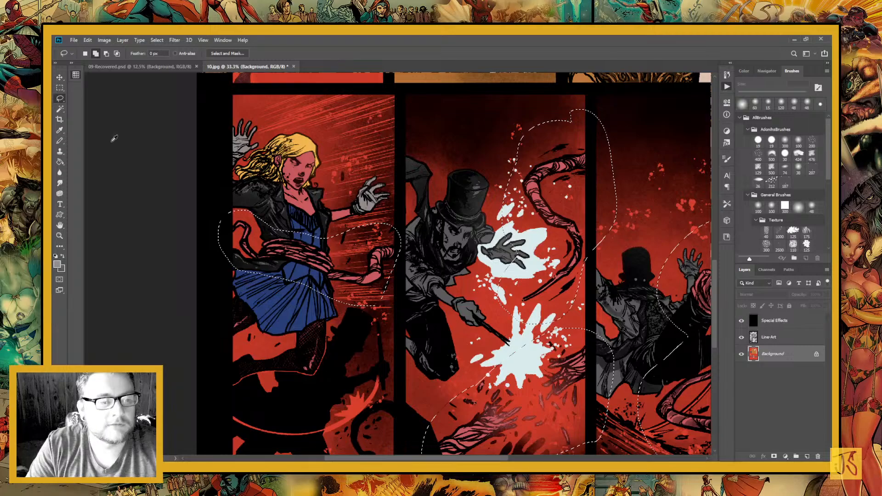
# Switch the foreground colour to deep crimson, fill the selected tentacles with it, and clear the selection
pyautogui.press('Return')
pyautogui.press('g')
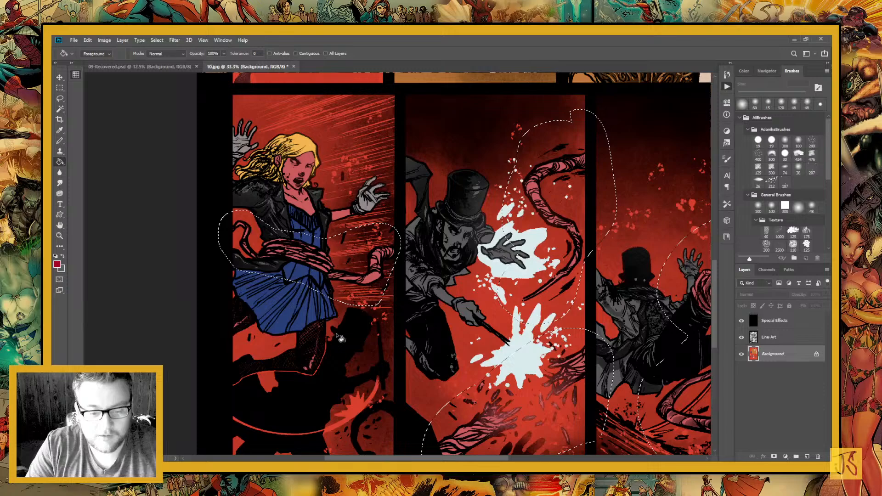
pyautogui.click(381, 353)
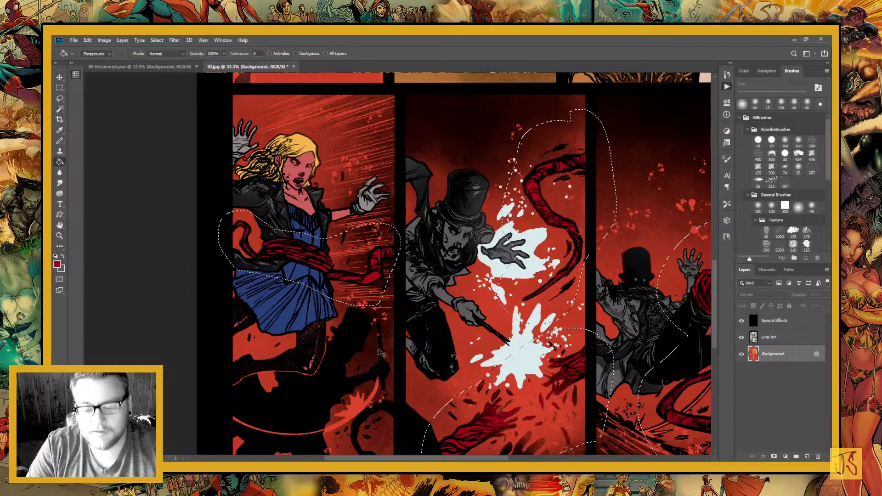
pyautogui.hotkey('ctrl', 'd')
# Paint the knotted tentacles under the nose and the leftmost strand in the mouth close-up crimson with a 40 px Pencil
pyautogui.hotkey('ctrl', '-')
pyautogui.hotkey('ctrl', '-')
pyautogui.hotkey('ctrl', '-')
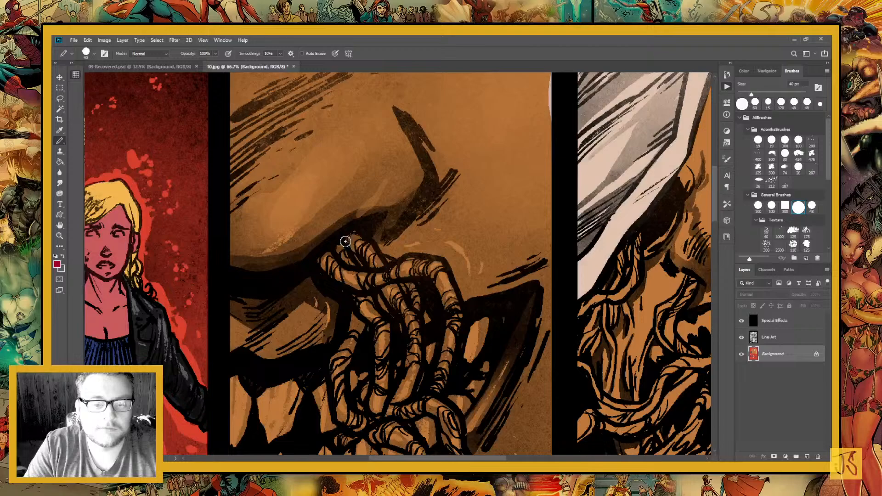
pyautogui.moveTo(345, 241)
pyautogui.mouseDown()
pyautogui.moveTo(365, 248)
pyautogui.moveTo(358, 277)
pyautogui.mouseUp()
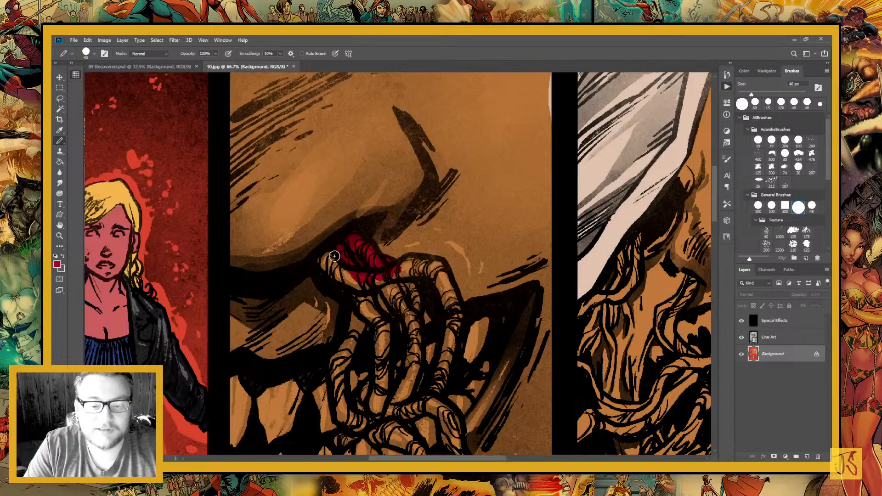
pyautogui.moveTo(334, 256); pyautogui.dragTo(371, 319)
pyautogui.moveTo(403, 376); pyautogui.dragTo(393, 286)
pyautogui.moveTo(350, 219)
pyautogui.mouseDown()
pyautogui.moveTo(327, 324)
pyautogui.moveTo(352, 329)
pyautogui.mouseUp()
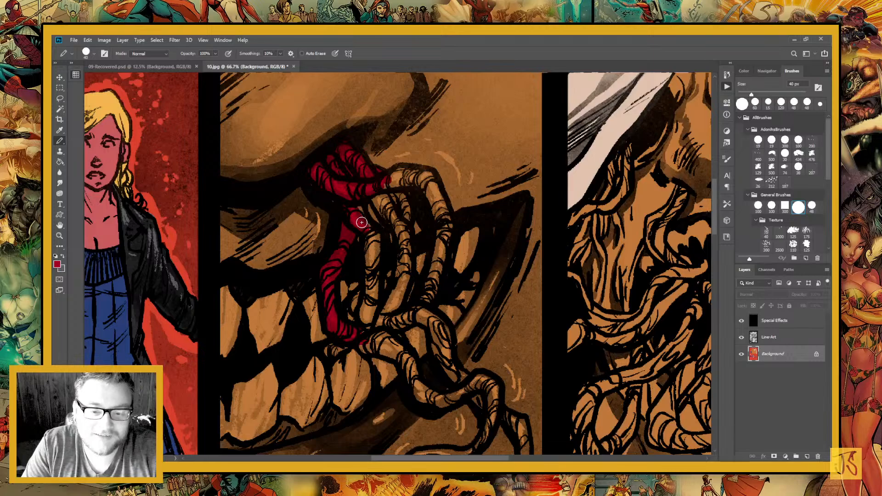
# Paint the remaining tentacle strands hanging over the upper teeth crimson, including the arching outer one
pyautogui.moveTo(361, 222)
pyautogui.mouseDown()
pyautogui.moveTo(370, 317)
pyautogui.moveTo(363, 297)
pyautogui.moveTo(372, 300)
pyautogui.moveTo(345, 374)
pyautogui.mouseUp()
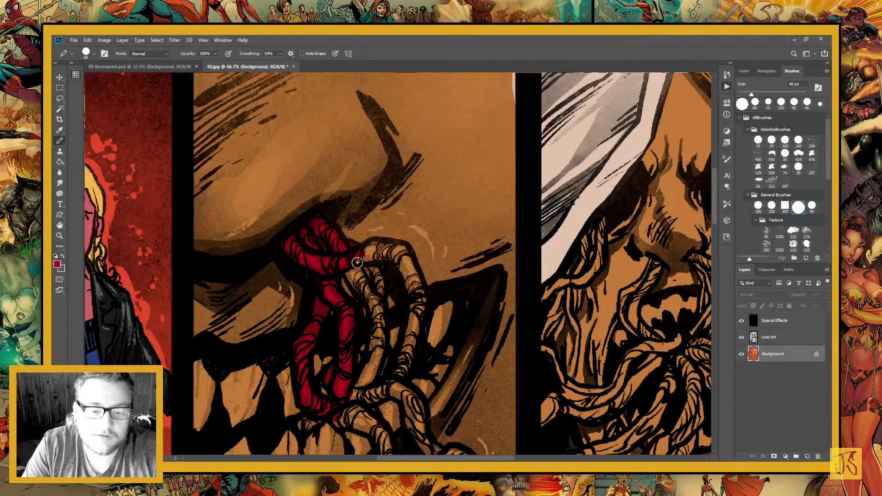
pyautogui.moveTo(357, 262)
pyautogui.mouseDown()
pyautogui.moveTo(402, 263)
pyautogui.moveTo(418, 309)
pyautogui.mouseUp()
pyautogui.moveTo(414, 361)
pyautogui.mouseDown()
pyautogui.moveTo(395, 268)
pyautogui.moveTo(385, 270)
pyautogui.mouseUp()
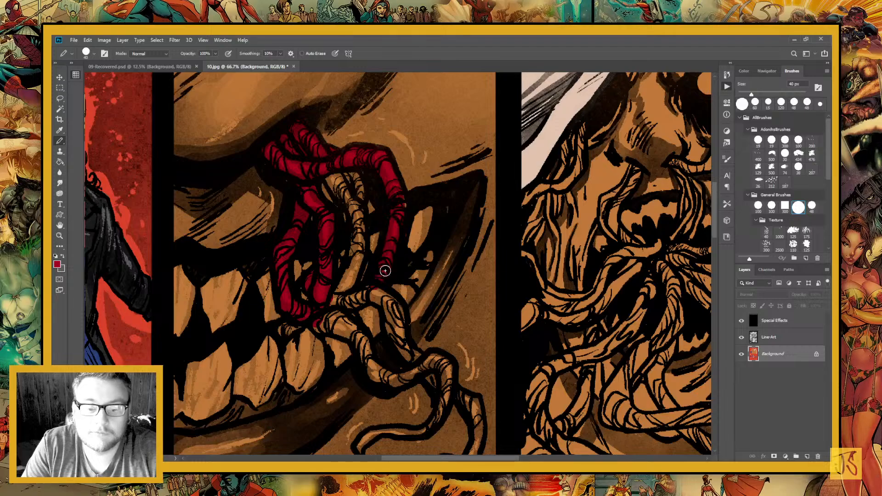
pyautogui.moveTo(359, 210)
pyautogui.mouseDown()
pyautogui.moveTo(331, 176)
pyautogui.moveTo(359, 248)
pyautogui.mouseUp()
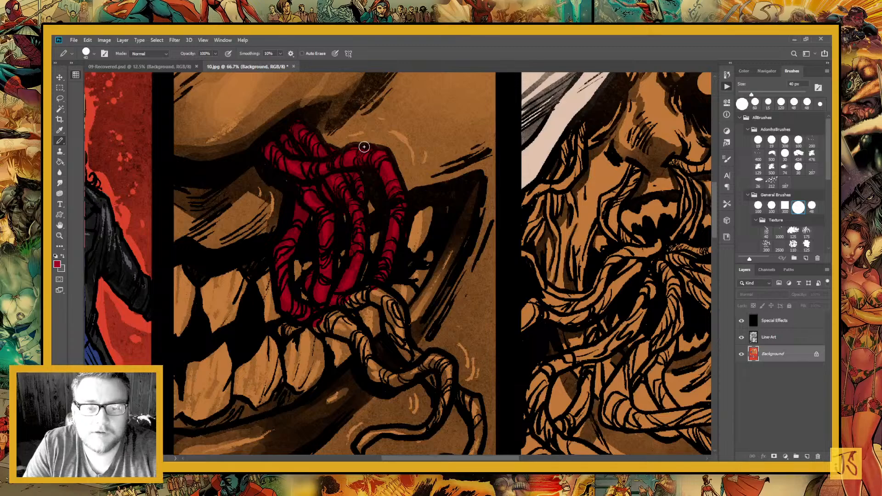
pyautogui.moveTo(364, 146); pyautogui.dragTo(466, 331)
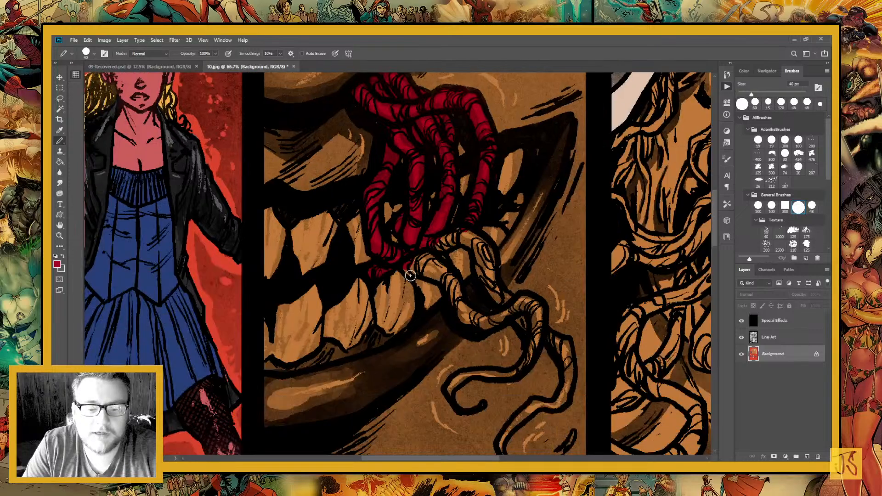
# Paint the lower tentacles crimson, from the lower teeth over the lip to the two curling tips on the chin
pyautogui.moveTo(411, 275)
pyautogui.mouseDown()
pyautogui.moveTo(355, 251)
pyautogui.moveTo(401, 330)
pyautogui.moveTo(456, 334)
pyautogui.moveTo(451, 249)
pyautogui.mouseUp()
pyautogui.moveTo(379, 313); pyautogui.dragTo(399, 296)
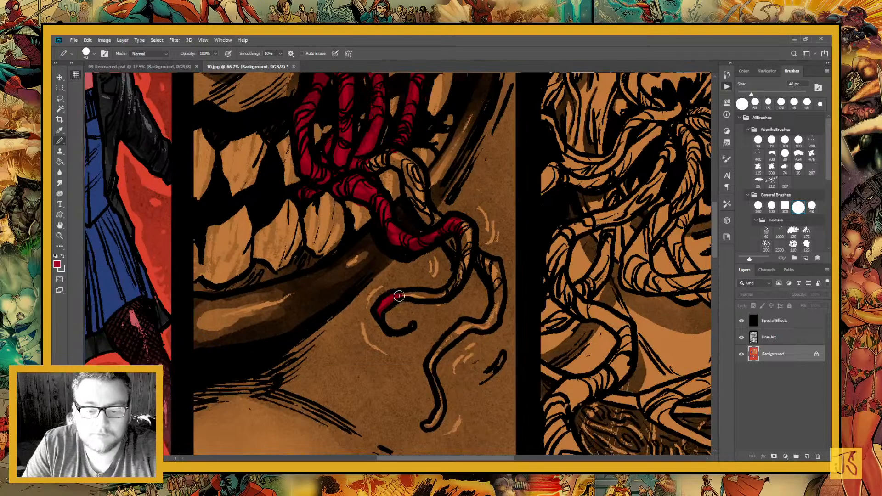
pyautogui.moveTo(399, 296)
pyautogui.mouseDown()
pyautogui.moveTo(467, 227)
pyautogui.moveTo(491, 303)
pyautogui.moveTo(408, 280)
pyautogui.mouseUp()
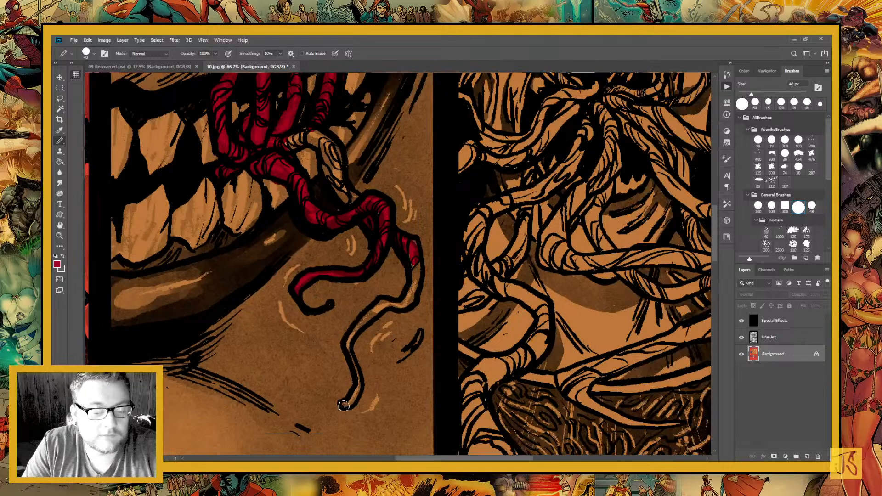
pyautogui.moveTo(344, 406)
pyautogui.mouseDown()
pyautogui.moveTo(357, 388)
pyautogui.moveTo(372, 311)
pyautogui.moveTo(390, 302)
pyautogui.mouseUp()
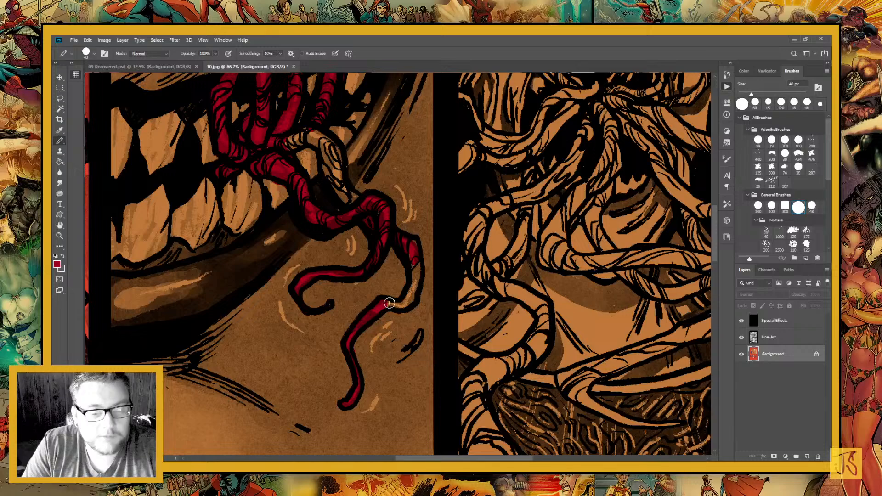
pyautogui.moveTo(389, 303)
pyautogui.mouseDown()
pyautogui.moveTo(414, 282)
pyautogui.moveTo(417, 250)
pyautogui.mouseUp()
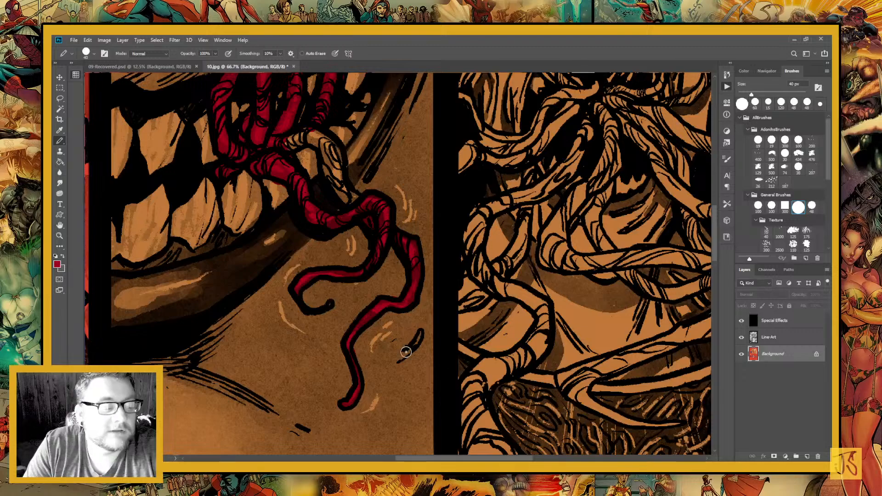
pyautogui.moveTo(349, 320); pyautogui.dragTo(367, 349)
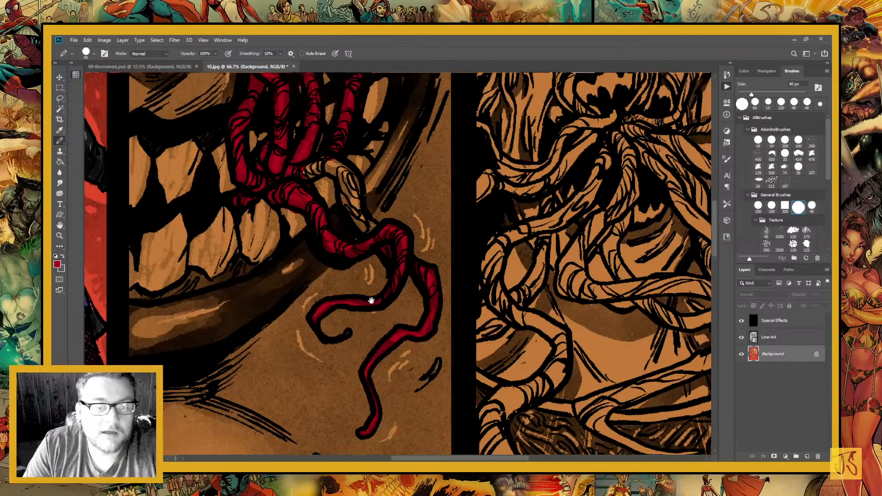
pyautogui.moveTo(371, 300)
pyautogui.mouseDown()
pyautogui.moveTo(437, 366)
pyautogui.moveTo(403, 303)
pyautogui.moveTo(423, 366)
pyautogui.mouseUp()
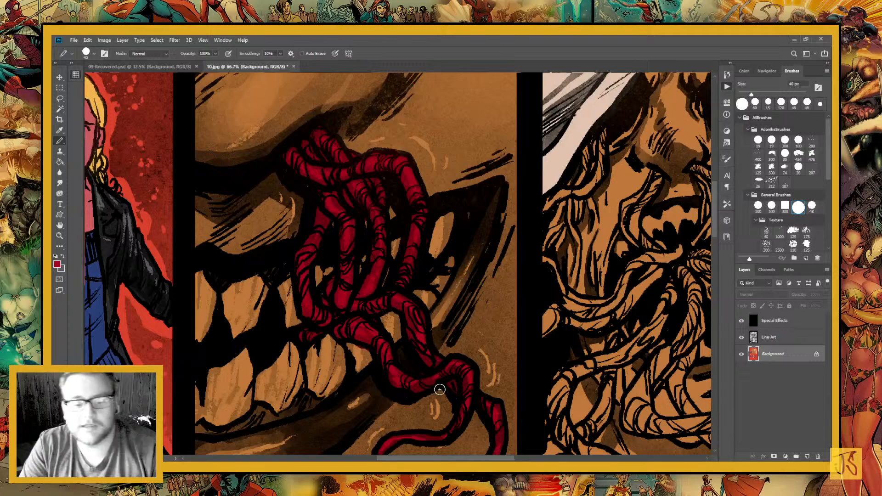
# Keep the crimson as the background colour and sample the tan from a lower tooth for the Pencil
pyautogui.press('x')
pyautogui.press('i')
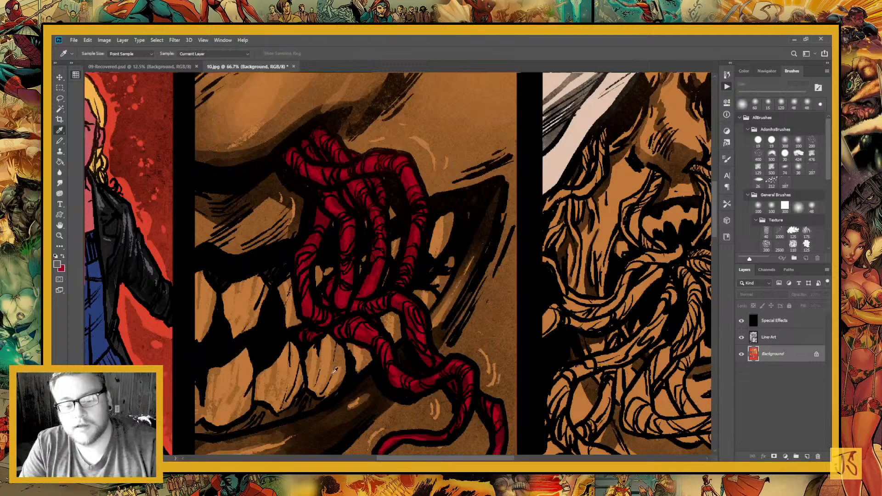
pyautogui.click(335, 371)
pyautogui.press('b')
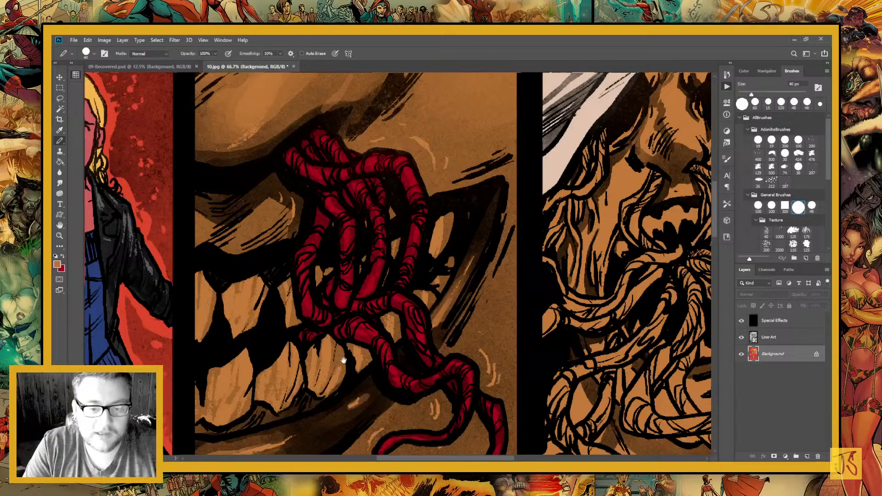
pyautogui.moveTo(343, 360); pyautogui.dragTo(390, 429)
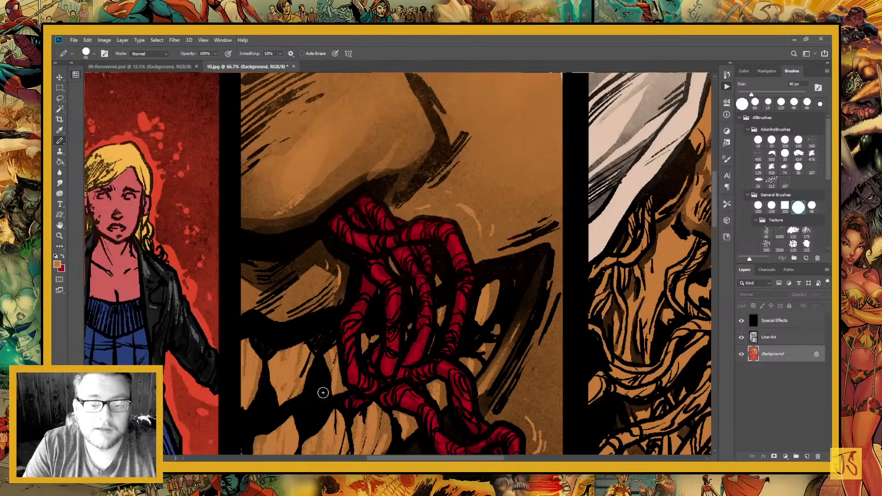
# Paint the tentacle beside the hood's left inner edge in the hooded figure's panel crimson with the 40 px Pencil
pyautogui.hotkey('ctrl', '-')
pyautogui.hotkey('ctrl', '-')
pyautogui.hotkey('ctrl', '-')
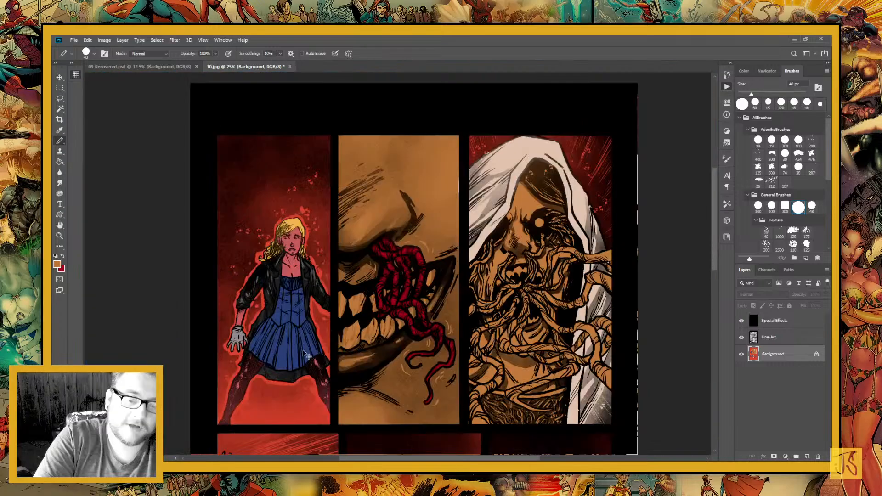
pyautogui.hotkey('ctrl', '-')
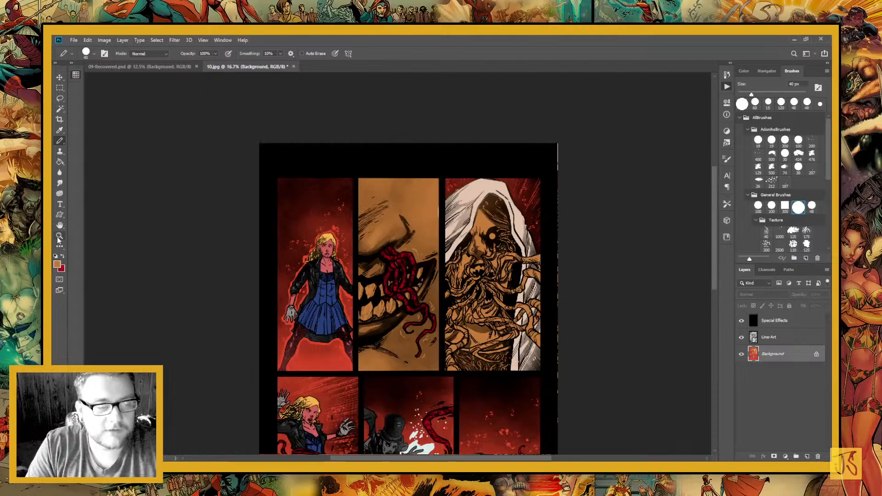
pyautogui.click(60, 236)
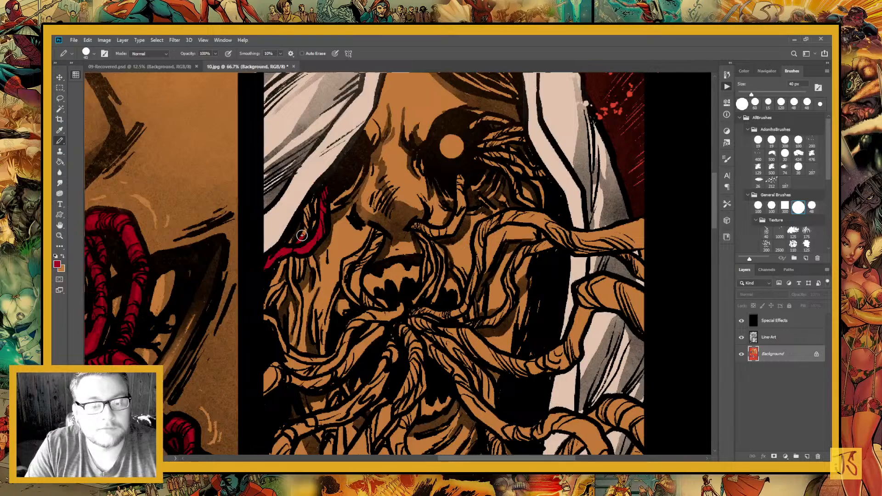
pyautogui.moveTo(302, 235); pyautogui.dragTo(313, 223)
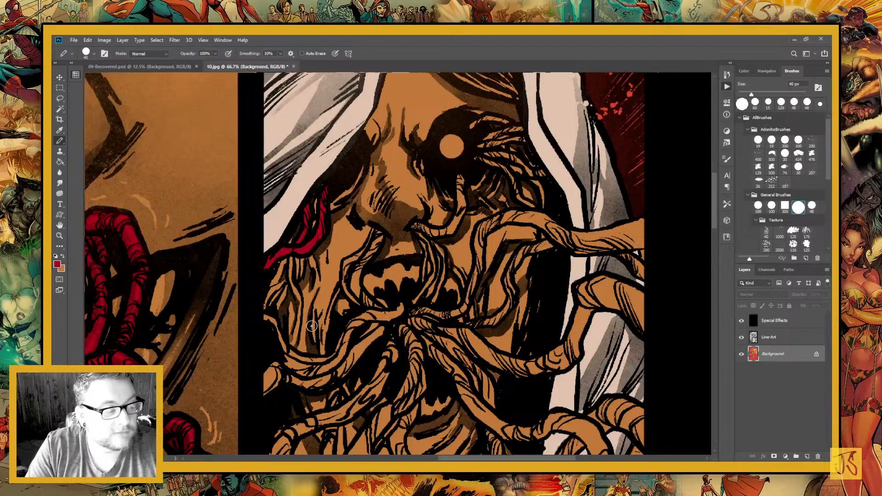
# Paint the tentacle strand curling from the hooded figure's left nostril down to the mouth crimson
pyautogui.moveTo(336, 353); pyautogui.dragTo(322, 307)
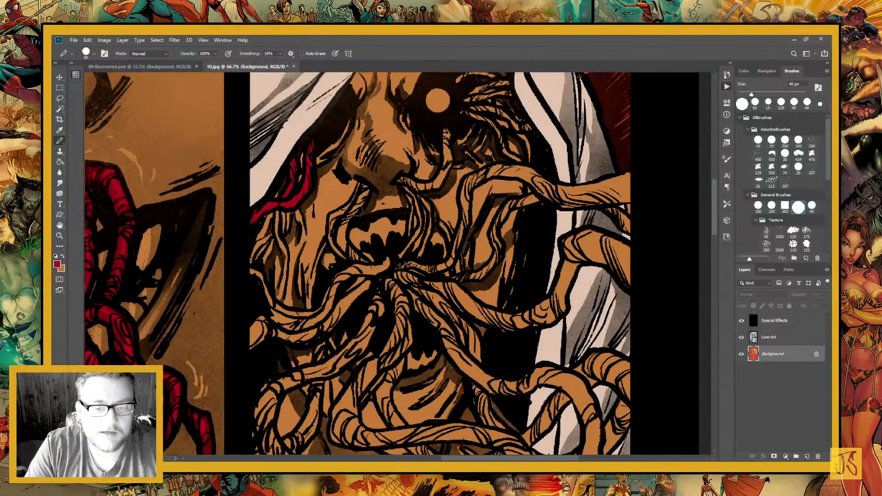
pyautogui.moveTo(359, 185); pyautogui.dragTo(350, 203)
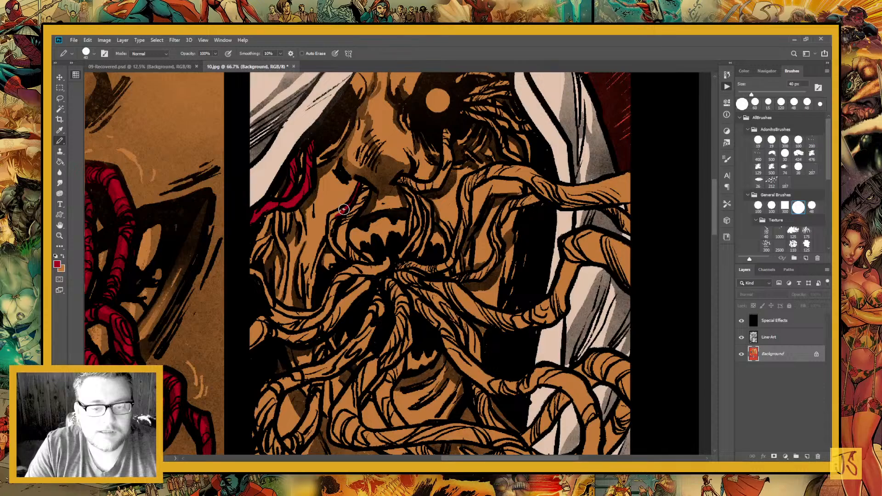
pyautogui.moveTo(343, 210)
pyautogui.mouseDown()
pyautogui.moveTo(329, 239)
pyautogui.moveTo(345, 258)
pyautogui.mouseUp()
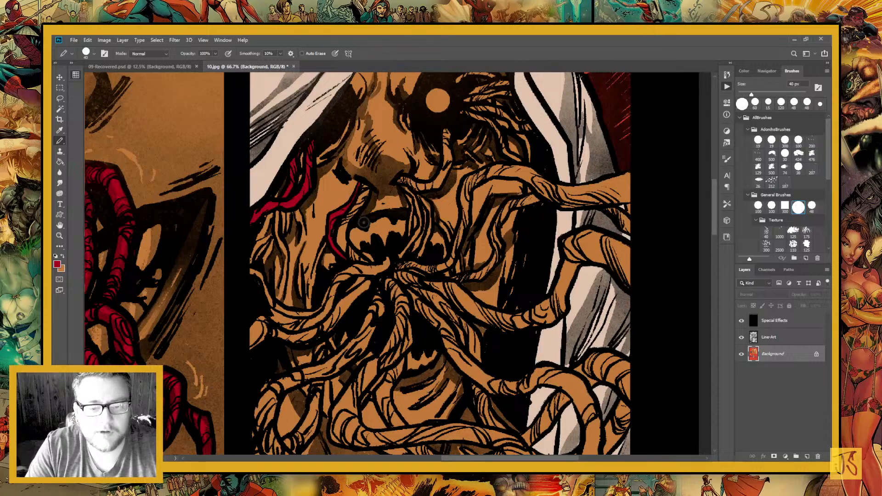
pyautogui.moveTo(353, 214)
pyautogui.mouseDown()
pyautogui.moveTo(361, 186)
pyautogui.moveTo(346, 251)
pyautogui.moveTo(343, 217)
pyautogui.mouseUp()
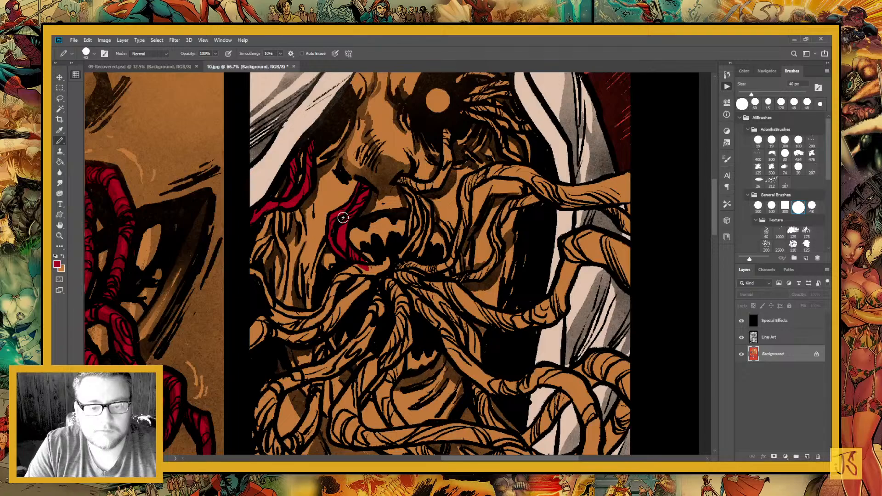
# Paint the thin strands running down the left cheek along the panel edge crimson, including their curve toward the mouth
pyautogui.hscroll(-3, 343, 217)
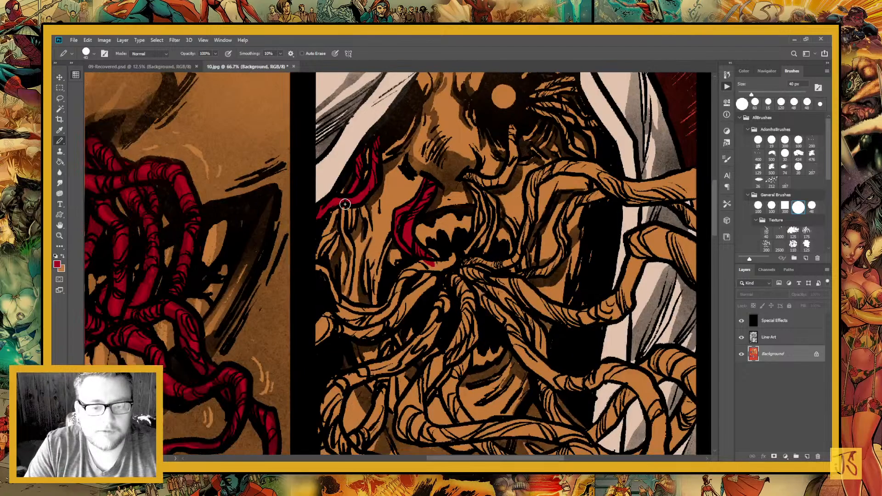
pyautogui.moveTo(345, 204)
pyautogui.mouseDown()
pyautogui.moveTo(352, 258)
pyautogui.moveTo(342, 306)
pyautogui.moveTo(321, 268)
pyautogui.mouseUp()
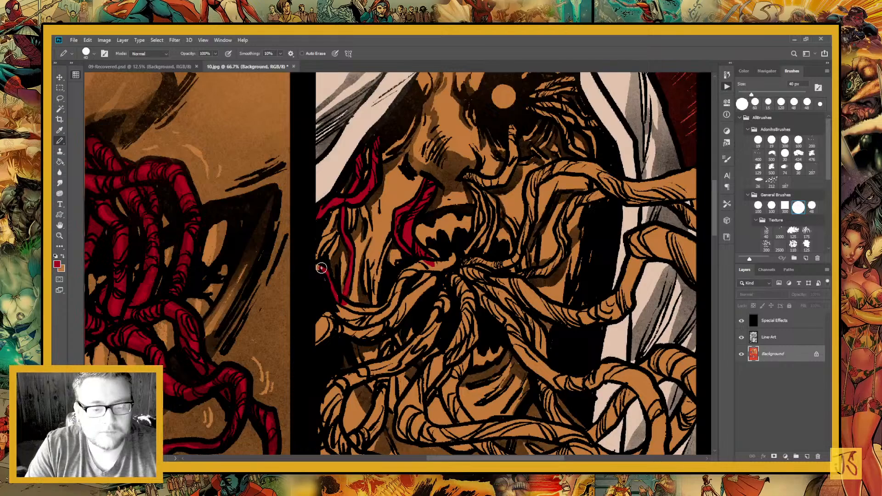
pyautogui.moveTo(381, 234); pyautogui.dragTo(348, 278)
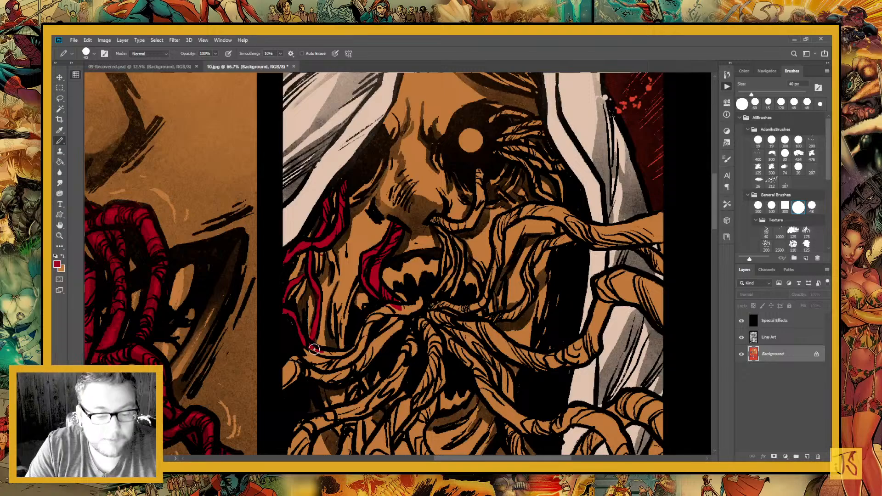
pyautogui.moveTo(314, 349); pyautogui.dragTo(335, 352)
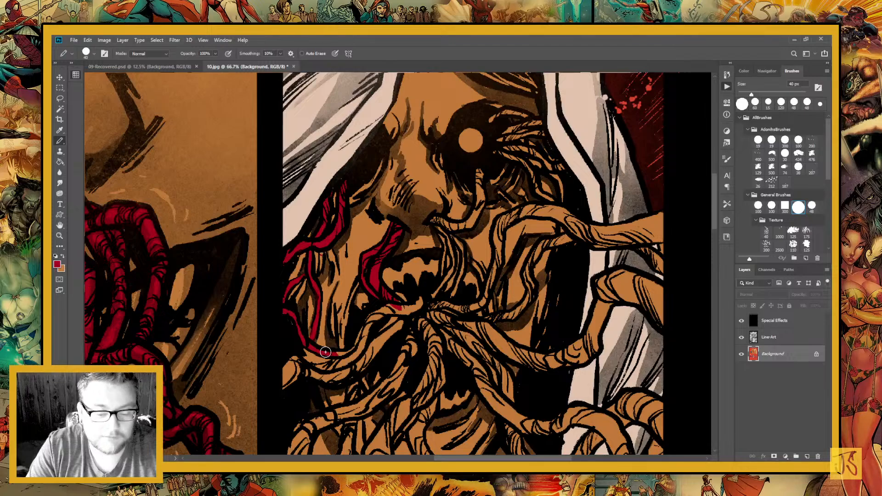
pyautogui.moveTo(325, 352)
pyautogui.mouseDown()
pyautogui.moveTo(370, 316)
pyautogui.moveTo(313, 241)
pyautogui.mouseUp()
# Paint the thick tentacles stretching from the center of the mouth to the panel's left edge crimson
pyautogui.moveTo(361, 229)
pyautogui.mouseDown()
pyautogui.moveTo(342, 223)
pyautogui.moveTo(321, 238)
pyautogui.mouseUp()
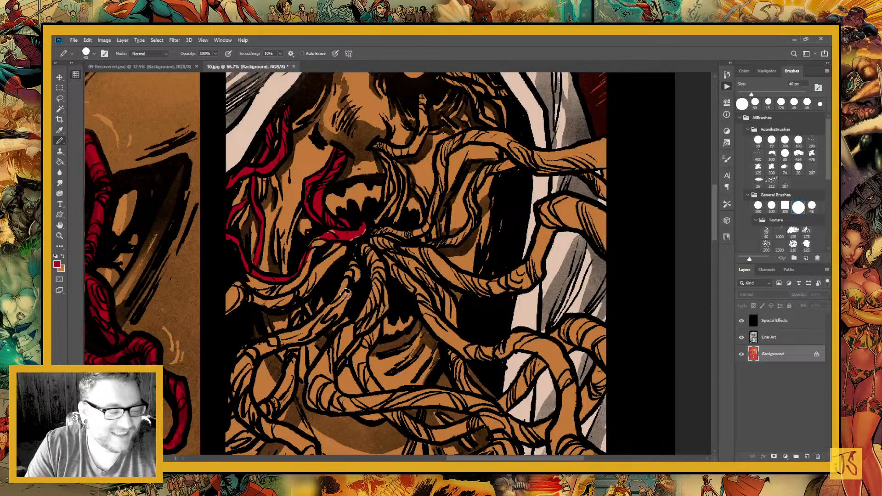
pyautogui.moveTo(346, 294); pyautogui.dragTo(408, 312)
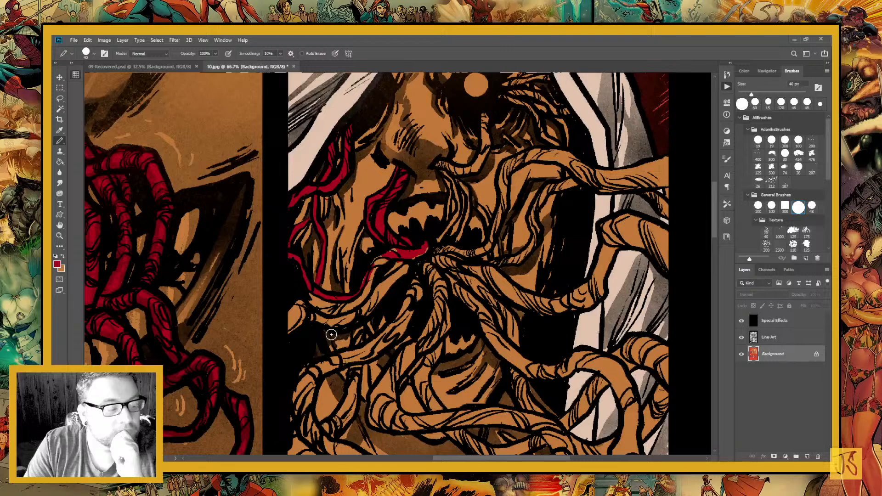
pyautogui.moveTo(331, 334)
pyautogui.mouseDown()
pyautogui.moveTo(386, 266)
pyautogui.moveTo(357, 200)
pyautogui.moveTo(419, 182)
pyautogui.moveTo(429, 195)
pyautogui.moveTo(440, 184)
pyautogui.moveTo(370, 239)
pyautogui.moveTo(369, 252)
pyautogui.moveTo(394, 231)
pyautogui.moveTo(362, 259)
pyautogui.moveTo(313, 244)
pyautogui.mouseUp()
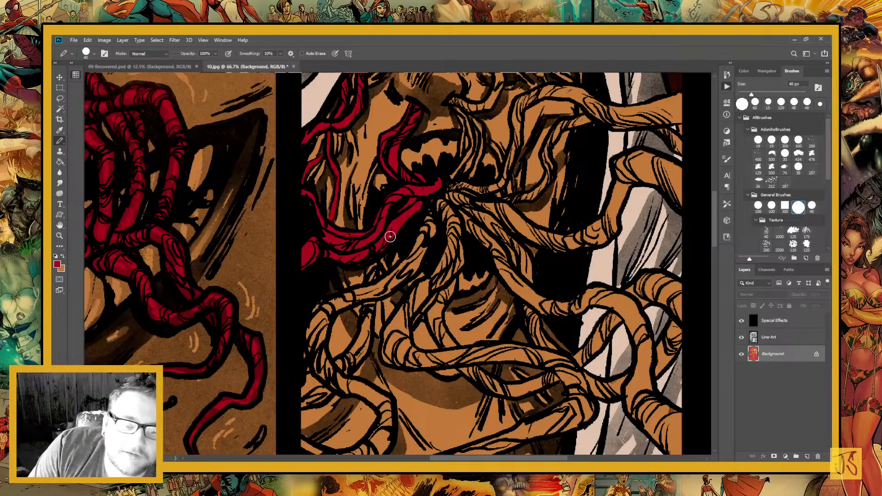
# Paint the tentacles linking the right nostril to the mouth and glowing eye crimson, along with the strands fanning out of that eye socket
pyautogui.moveTo(390, 237)
pyautogui.mouseDown()
pyautogui.moveTo(372, 366)
pyautogui.moveTo(359, 248)
pyautogui.moveTo(364, 301)
pyautogui.mouseUp()
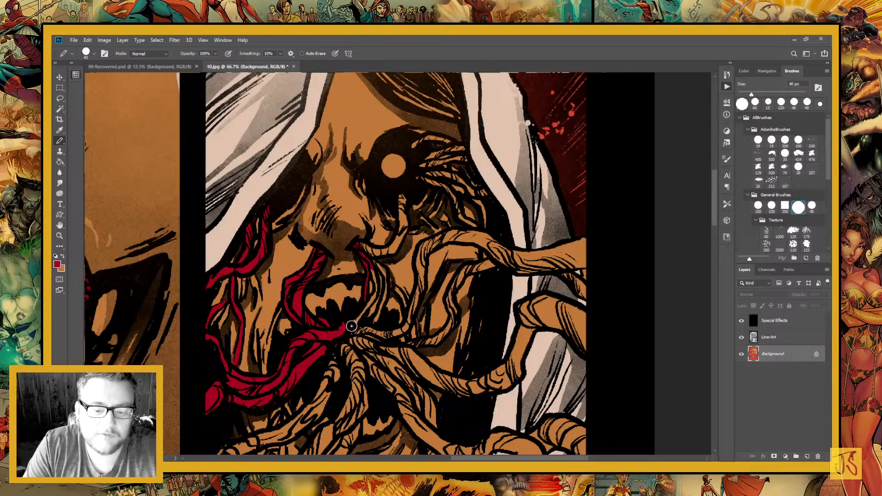
pyautogui.moveTo(363, 301); pyautogui.dragTo(376, 293)
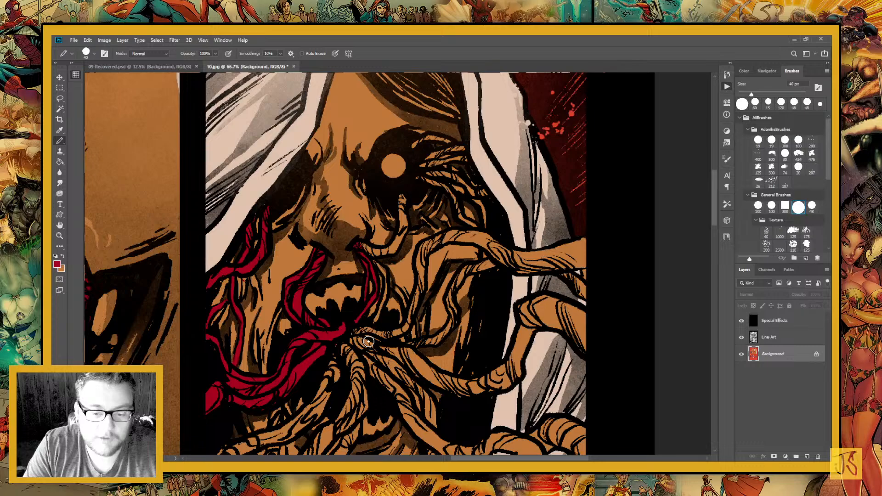
pyautogui.press('x')
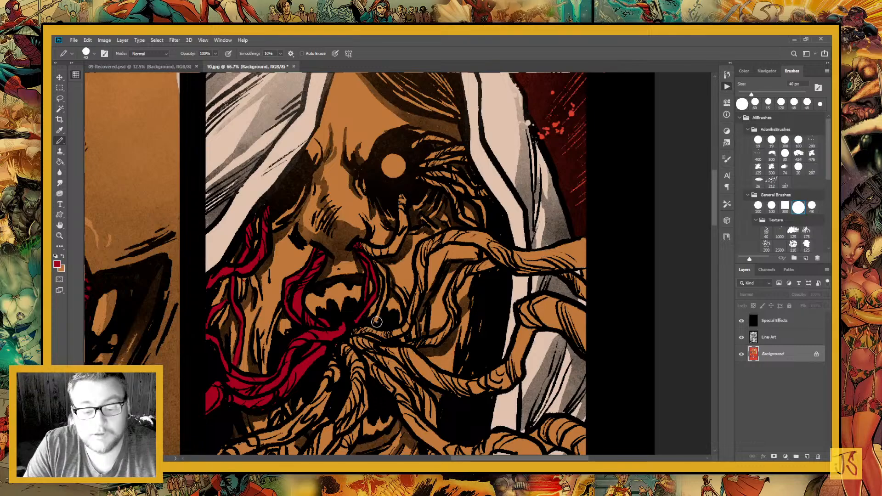
pyautogui.press('x')
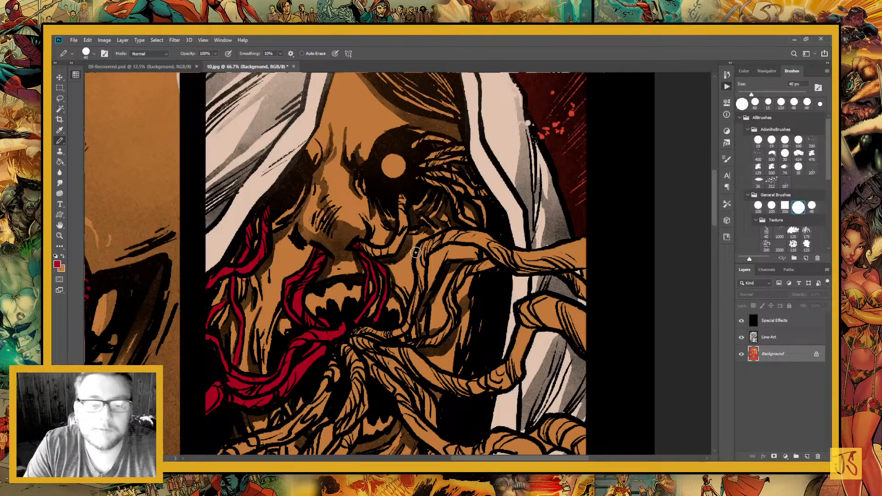
pyautogui.moveTo(358, 245)
pyautogui.mouseDown()
pyautogui.moveTo(394, 253)
pyautogui.moveTo(401, 192)
pyautogui.mouseUp()
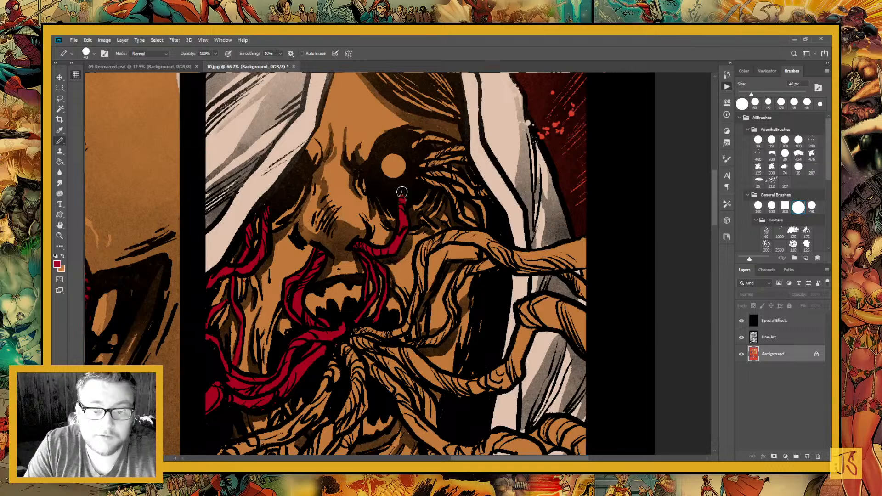
pyautogui.moveTo(411, 128); pyautogui.dragTo(361, 176)
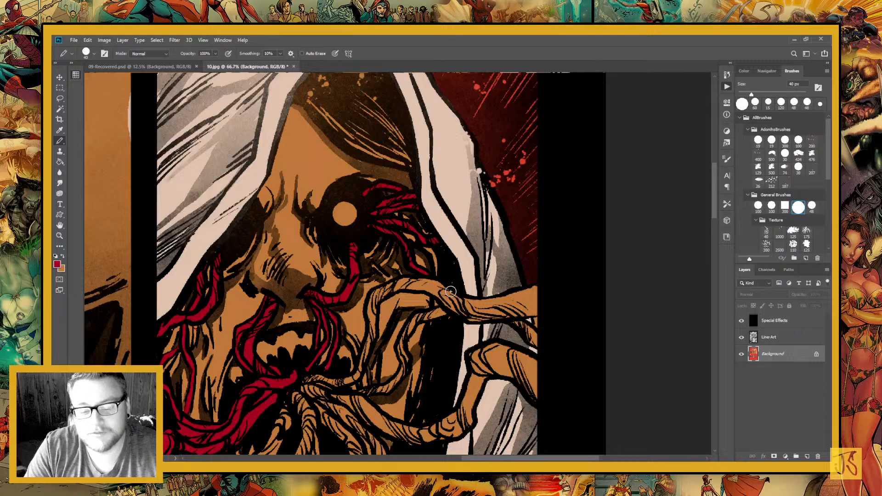
# Paint the central tentacle knot at the mouth and the tentacle curving from it down the left side of the chin crimson
pyautogui.moveTo(450, 291)
pyautogui.mouseDown()
pyautogui.moveTo(408, 307)
pyautogui.moveTo(386, 285)
pyautogui.moveTo(414, 286)
pyautogui.mouseUp()
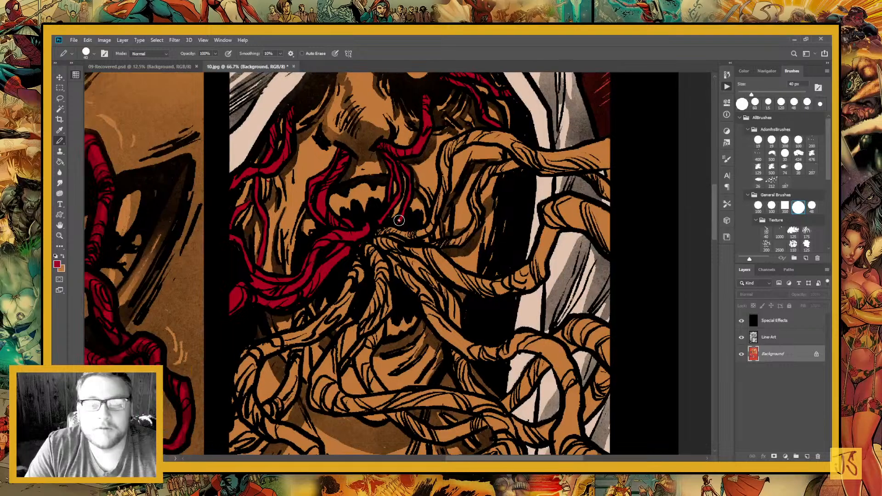
pyautogui.moveTo(399, 220); pyautogui.dragTo(360, 256)
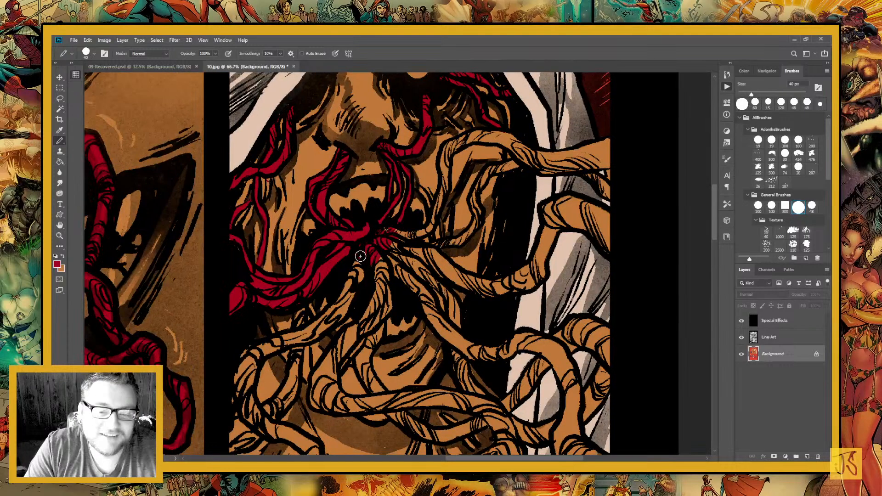
pyautogui.moveTo(338, 325)
pyautogui.mouseDown()
pyautogui.moveTo(413, 274)
pyautogui.moveTo(425, 256)
pyautogui.mouseUp()
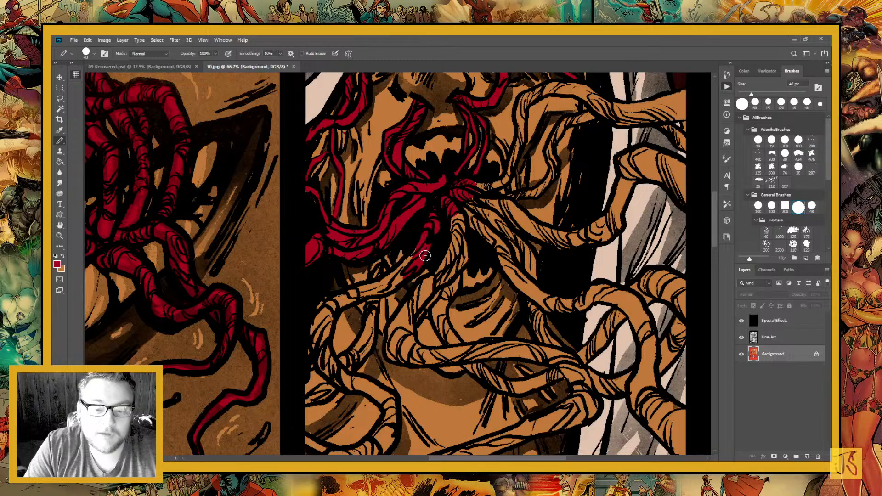
pyautogui.moveTo(385, 314); pyautogui.dragTo(432, 282)
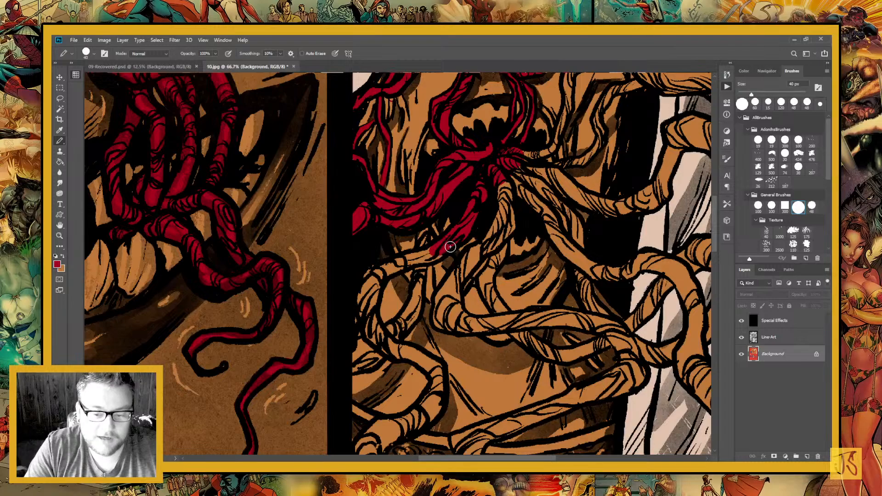
pyautogui.moveTo(450, 246)
pyautogui.mouseDown()
pyautogui.moveTo(382, 284)
pyautogui.moveTo(403, 353)
pyautogui.moveTo(431, 364)
pyautogui.mouseUp()
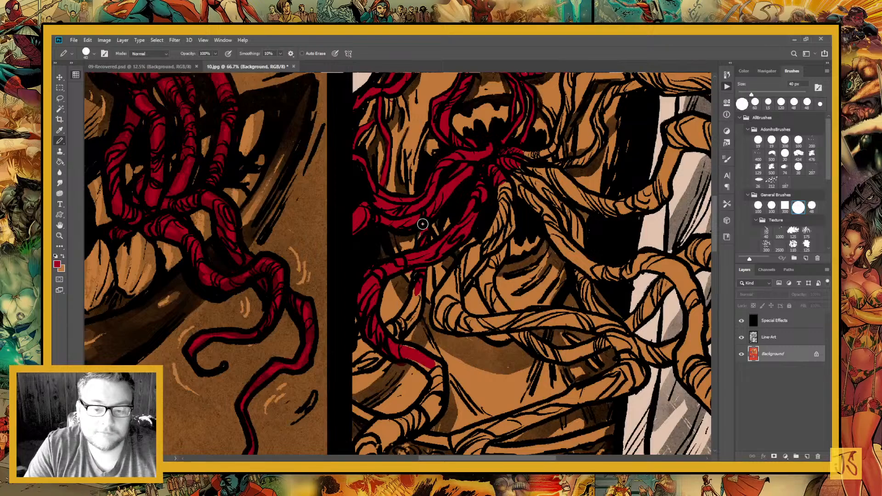
# Paint the smaller looping strands by the chin and the tentacle pieces at the lower left panel edge crimson
pyautogui.moveTo(423, 224); pyautogui.dragTo(390, 156)
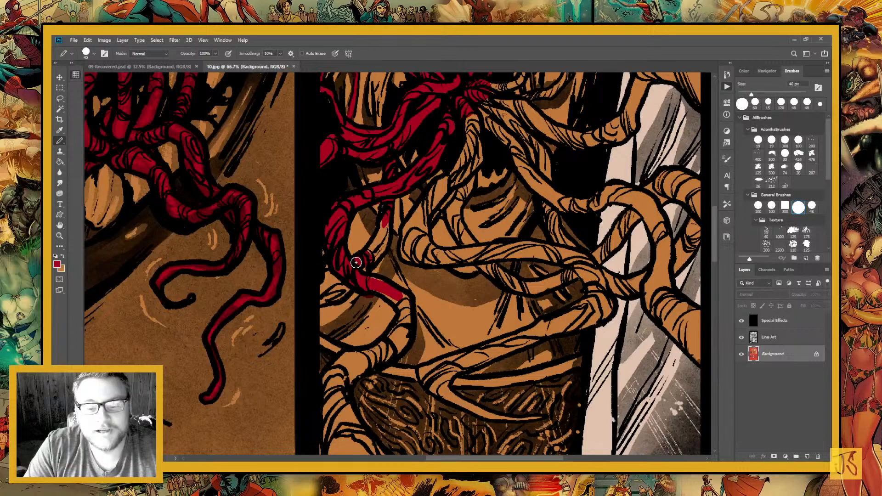
pyautogui.moveTo(356, 263); pyautogui.dragTo(328, 284)
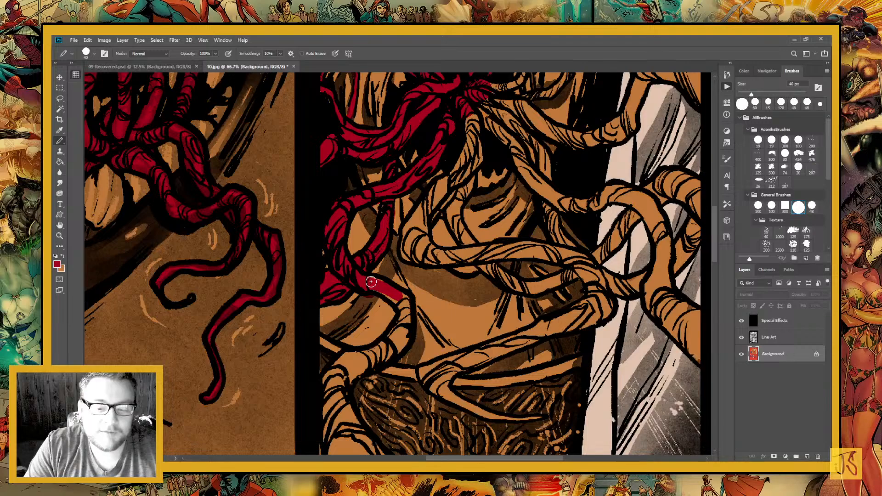
pyautogui.moveTo(370, 281); pyautogui.dragTo(372, 287)
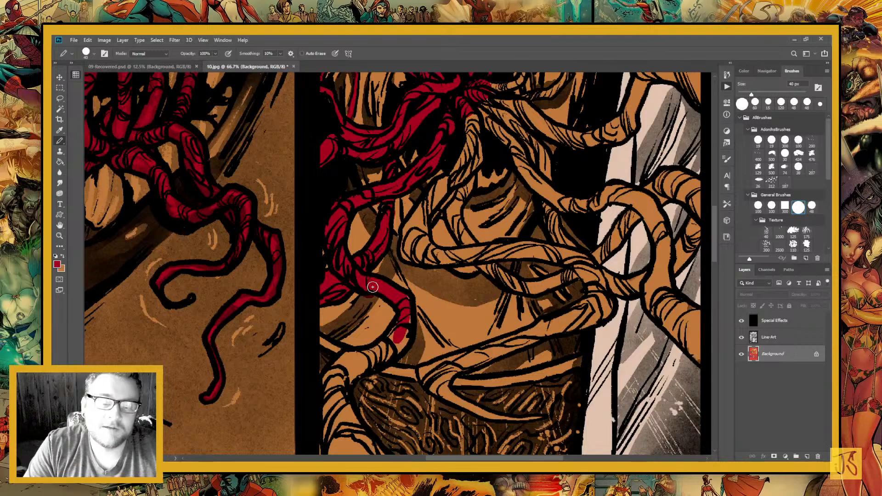
# Touch up the lower left tentacle's edge with tan, and paint its remaining length crimson down to the panel's bottom border
pyautogui.press('x')
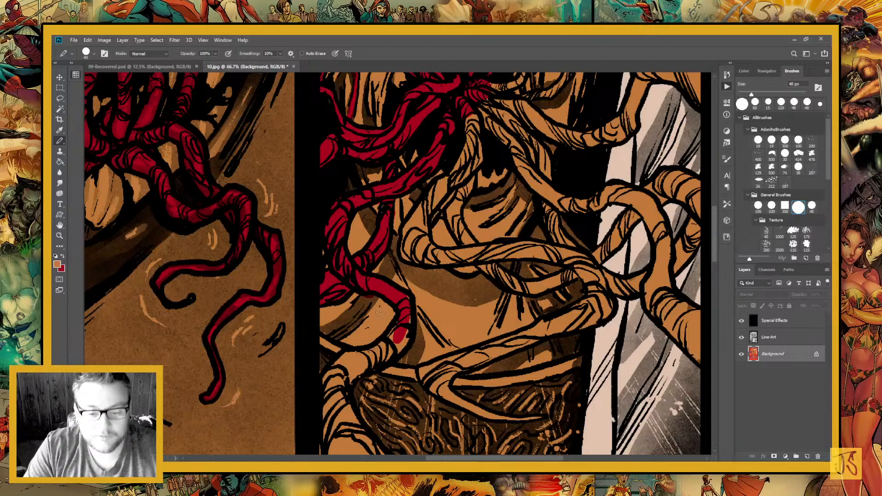
pyautogui.moveTo(394, 344); pyautogui.dragTo(396, 316)
pyautogui.press('x')
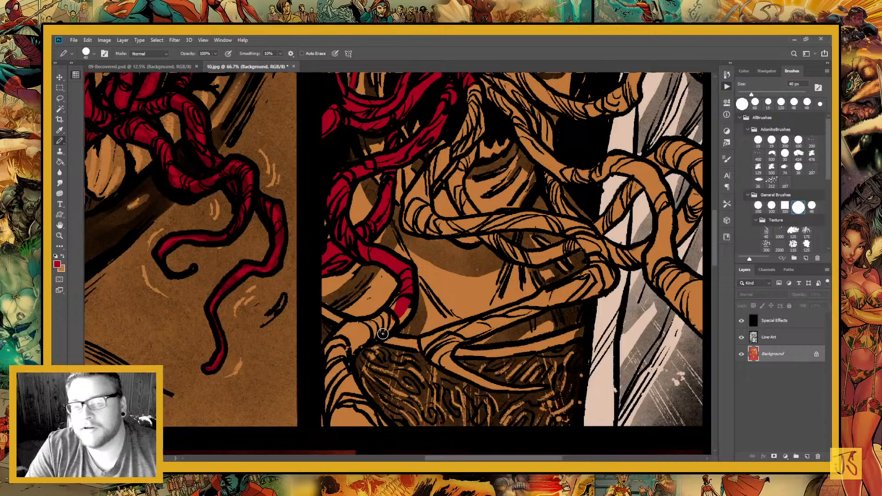
pyautogui.moveTo(382, 333)
pyautogui.mouseDown()
pyautogui.moveTo(341, 330)
pyautogui.moveTo(342, 255)
pyautogui.moveTo(351, 355)
pyautogui.moveTo(364, 365)
pyautogui.mouseUp()
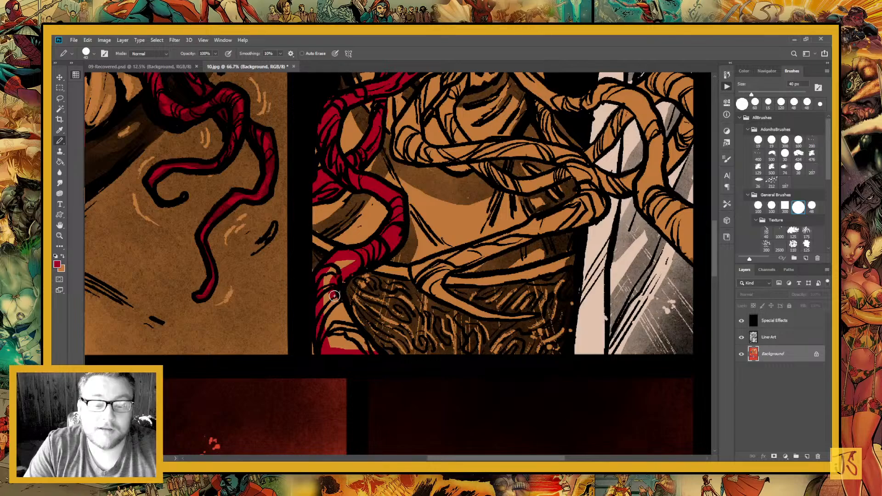
pyautogui.moveTo(334, 295)
pyautogui.mouseDown()
pyautogui.moveTo(337, 273)
pyautogui.moveTo(341, 345)
pyautogui.mouseUp()
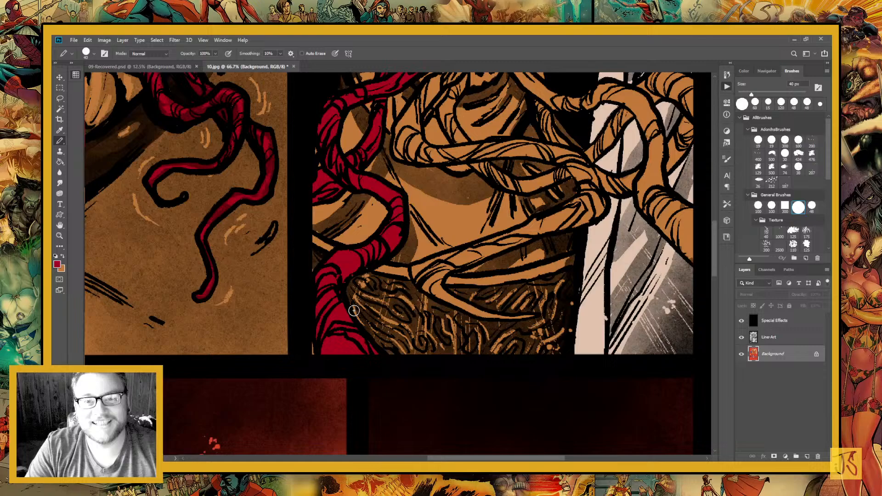
# Paint the tentacle dropping from the mouth knot and bending across the chin crimson
pyautogui.moveTo(465, 193); pyautogui.dragTo(414, 315)
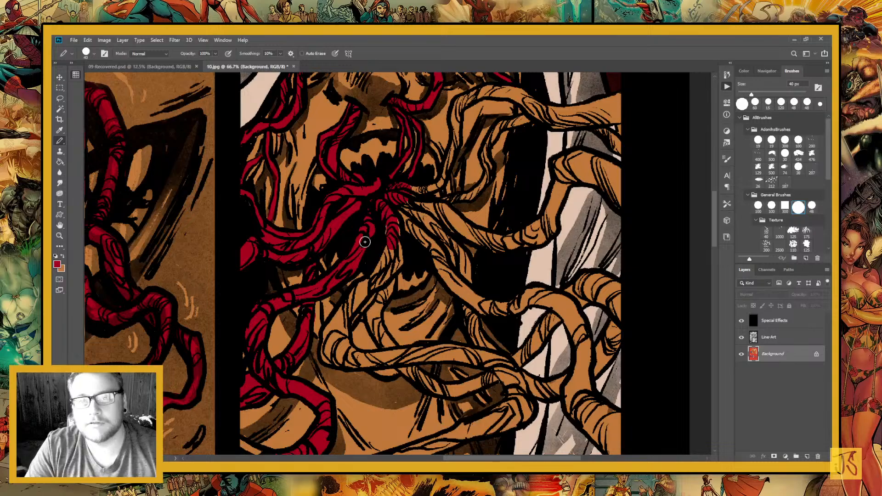
pyautogui.moveTo(365, 242)
pyautogui.mouseDown()
pyautogui.moveTo(394, 275)
pyautogui.moveTo(355, 295)
pyautogui.moveTo(330, 331)
pyautogui.mouseUp()
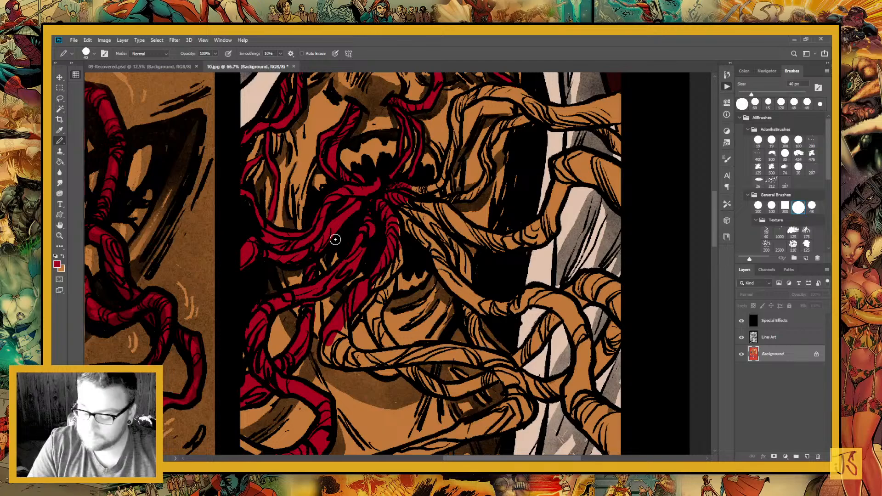
pyautogui.moveTo(341, 326)
pyautogui.mouseDown()
pyautogui.moveTo(352, 361)
pyautogui.moveTo(363, 362)
pyautogui.mouseUp()
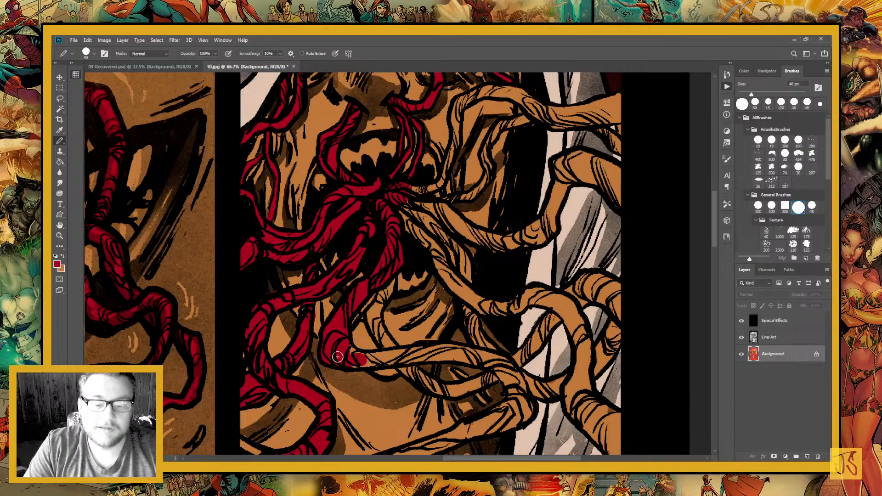
pyautogui.moveTo(338, 357); pyautogui.dragTo(413, 354)
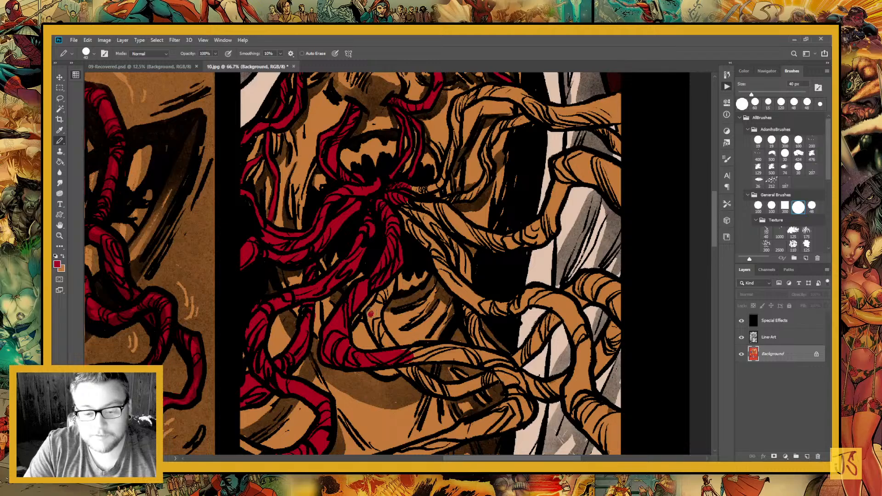
# Paint the rest of the chin tentacle and the thinner strands that cross and meet it crimson
pyautogui.moveTo(371, 314)
pyautogui.mouseDown()
pyautogui.moveTo(388, 291)
pyautogui.moveTo(377, 322)
pyautogui.moveTo(295, 300)
pyautogui.mouseUp()
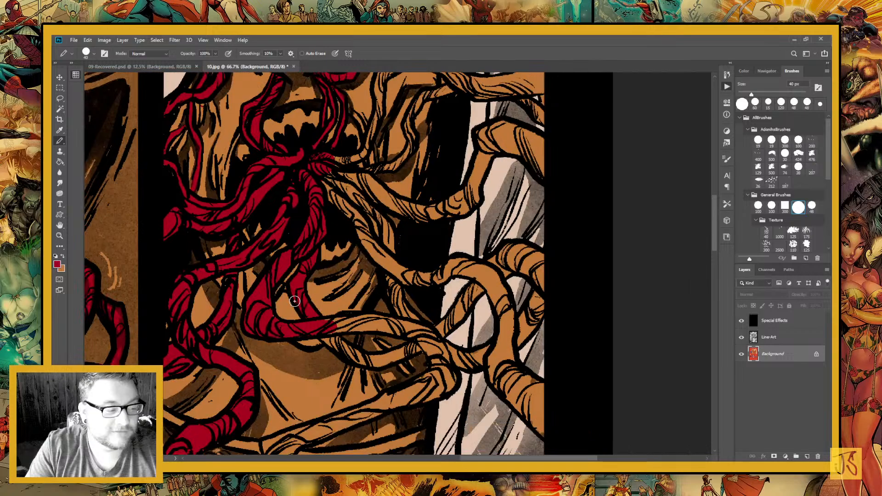
pyautogui.moveTo(340, 340)
pyautogui.mouseDown()
pyautogui.moveTo(352, 351)
pyautogui.moveTo(374, 326)
pyautogui.moveTo(367, 317)
pyautogui.moveTo(436, 342)
pyautogui.mouseUp()
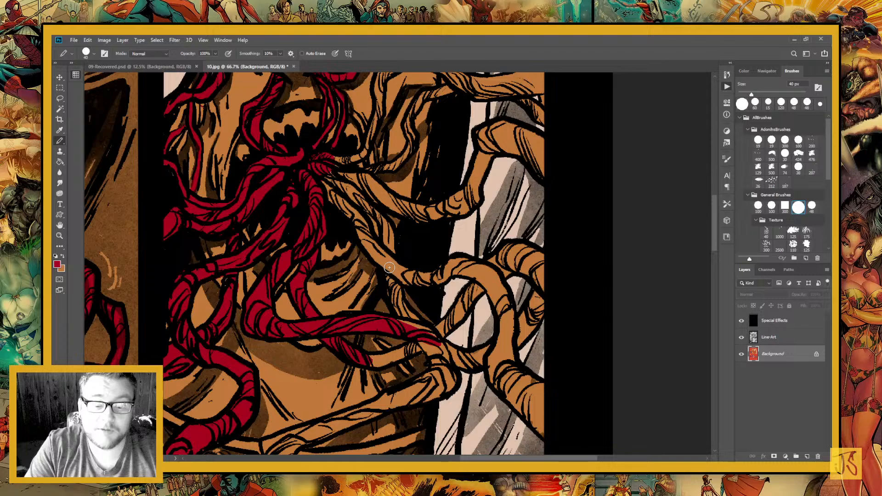
pyautogui.moveTo(389, 267)
pyautogui.mouseDown()
pyautogui.moveTo(420, 348)
pyautogui.moveTo(403, 353)
pyautogui.mouseUp()
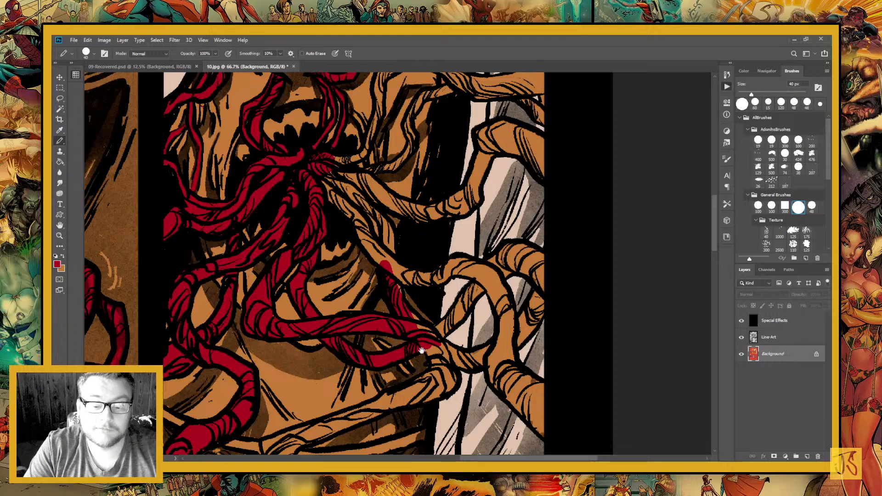
pyautogui.moveTo(422, 350); pyautogui.dragTo(387, 309)
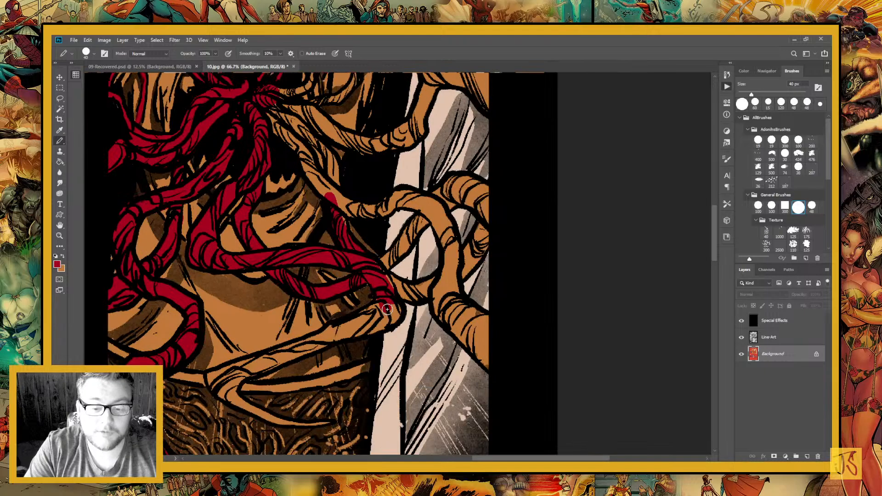
# Paint the twisted tentacle running from the mouth knot down the right side of the chin crimson, including the strand roots at the knot
pyautogui.moveTo(310, 158)
pyautogui.mouseDown()
pyautogui.moveTo(397, 331)
pyautogui.moveTo(361, 234)
pyautogui.moveTo(338, 245)
pyautogui.moveTo(397, 290)
pyautogui.mouseUp()
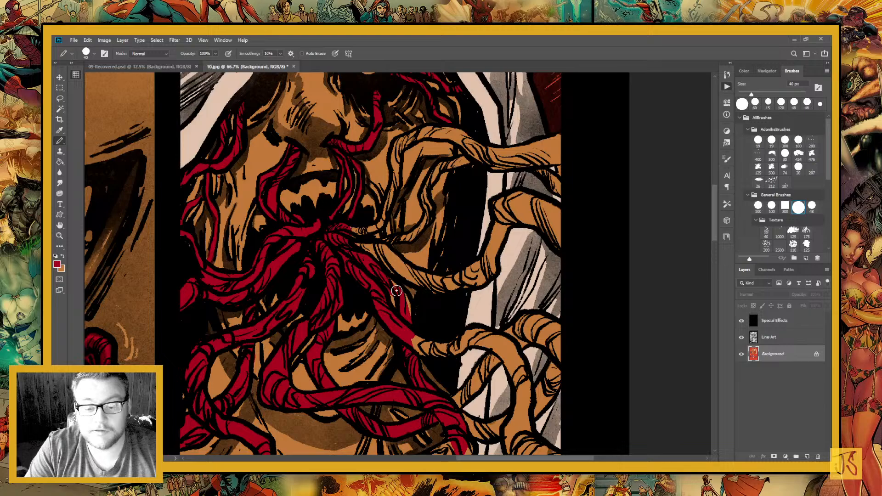
pyautogui.press('x')
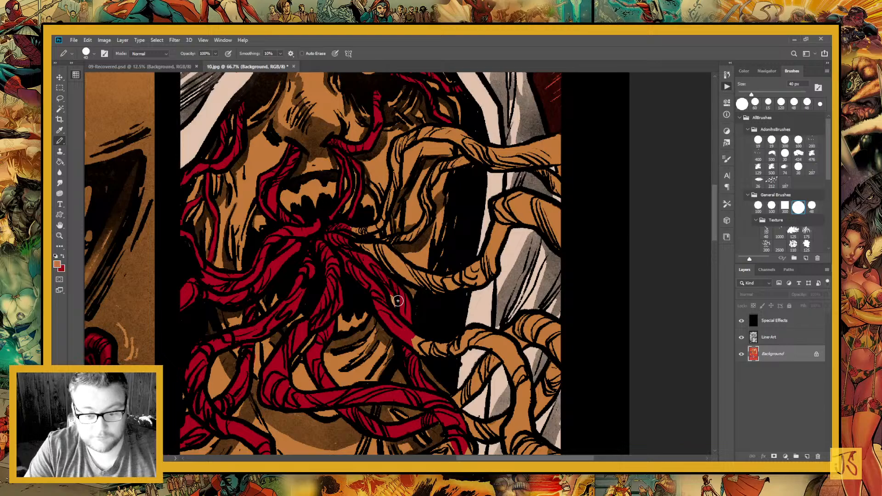
pyautogui.press('x')
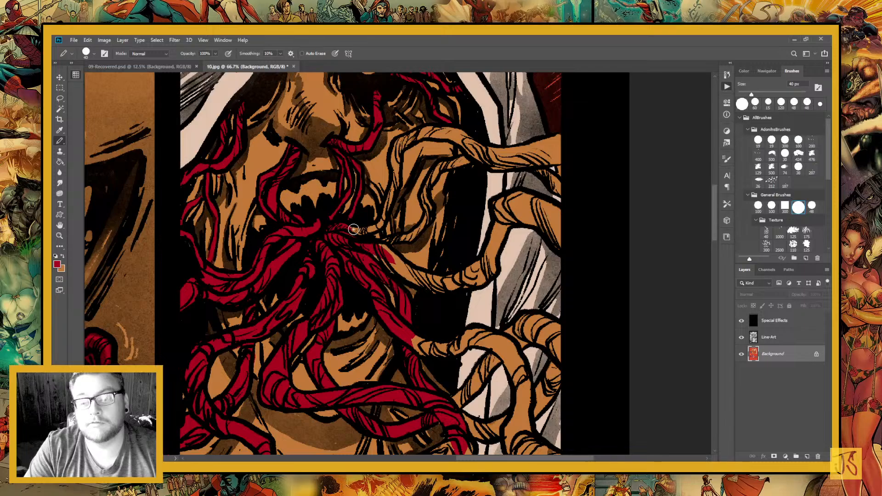
pyautogui.moveTo(382, 219); pyautogui.dragTo(356, 238)
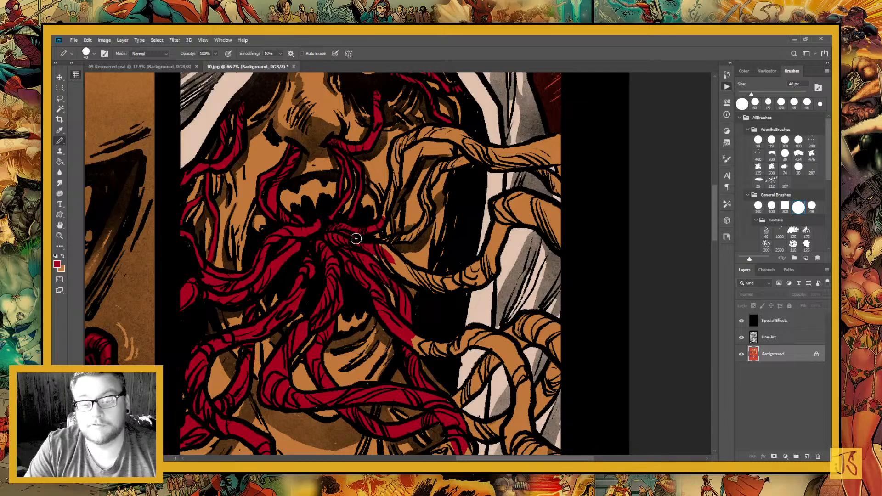
# Paint the long tentacle arching from the mouth over the right cheek and across the hood to the panel's right border crimson
pyautogui.scroll(2, 357, 246)
pyautogui.hscroll(1, 357, 246)
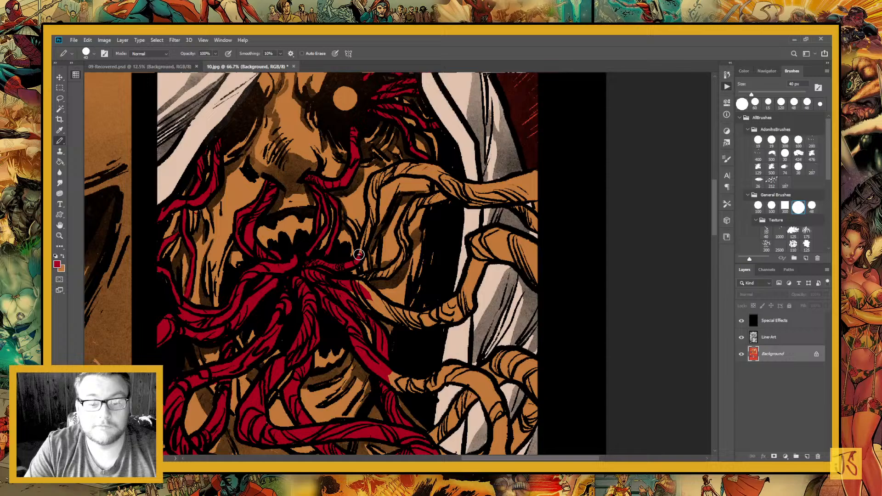
pyautogui.moveTo(359, 254); pyautogui.dragTo(387, 177)
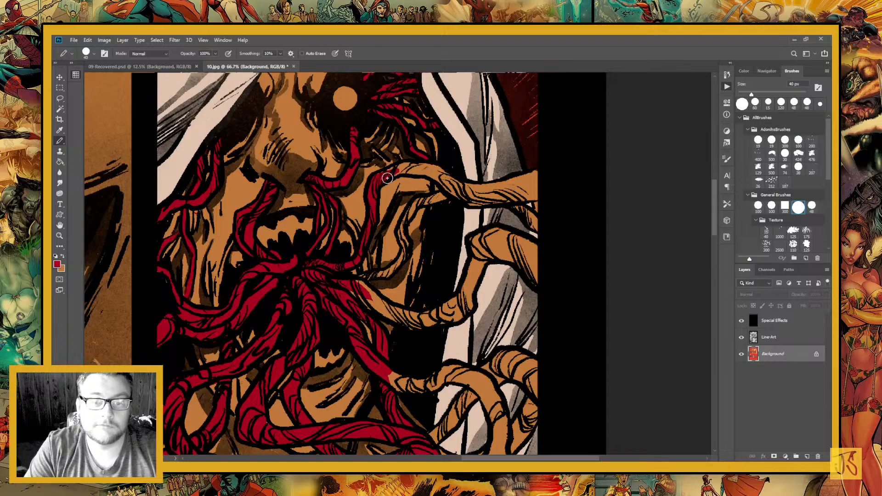
pyautogui.scroll(6, 364, 261)
pyautogui.hscroll(2, 364, 261)
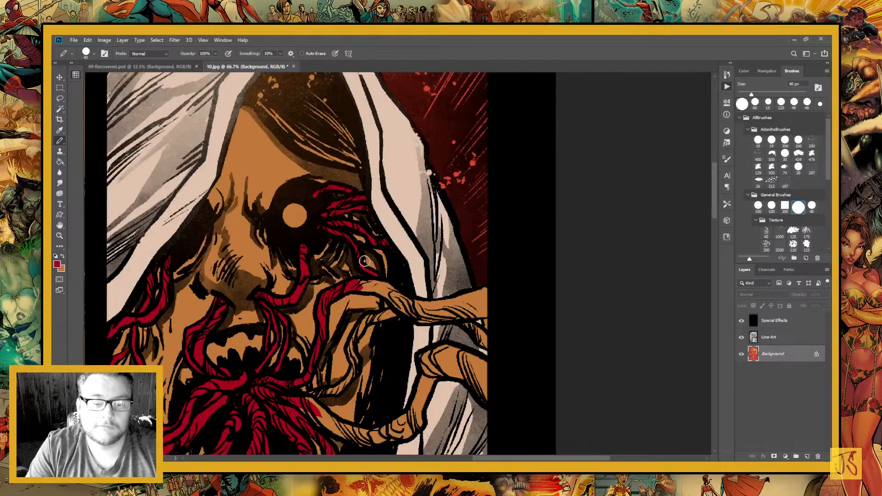
pyautogui.moveTo(362, 284)
pyautogui.mouseDown()
pyautogui.moveTo(382, 291)
pyautogui.moveTo(293, 295)
pyautogui.mouseUp()
pyautogui.moveTo(301, 296); pyautogui.dragTo(343, 322)
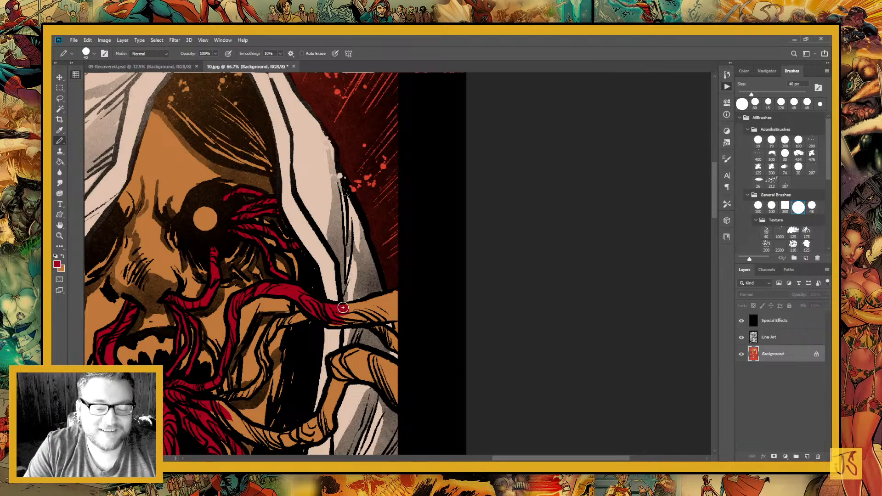
pyautogui.moveTo(343, 307)
pyautogui.mouseDown()
pyautogui.moveTo(395, 315)
pyautogui.moveTo(420, 234)
pyautogui.mouseUp()
pyautogui.moveTo(404, 257); pyautogui.dragTo(416, 274)
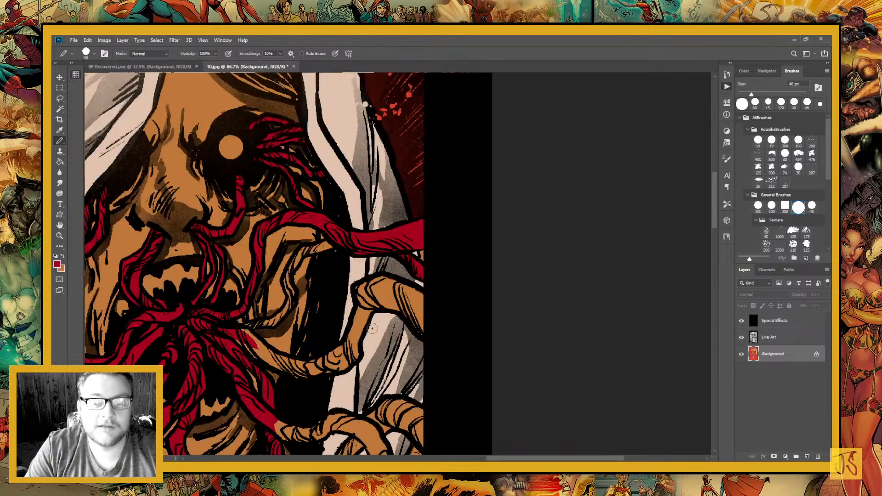
# Paint the tentacle below it crimson from the mouth to the panel's right border, along with the thin strand on the right cheek
pyautogui.moveTo(257, 342); pyautogui.dragTo(358, 358)
pyautogui.moveTo(357, 362)
pyautogui.mouseDown()
pyautogui.moveTo(370, 377)
pyautogui.moveTo(361, 366)
pyautogui.moveTo(417, 385)
pyautogui.mouseUp()
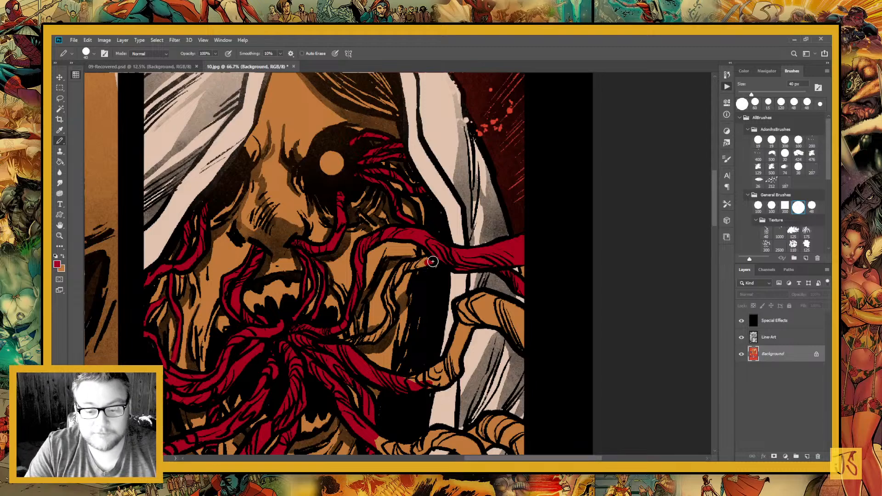
pyautogui.moveTo(432, 261)
pyautogui.mouseDown()
pyautogui.moveTo(396, 273)
pyautogui.moveTo(404, 267)
pyautogui.moveTo(346, 346)
pyautogui.moveTo(381, 329)
pyautogui.mouseUp()
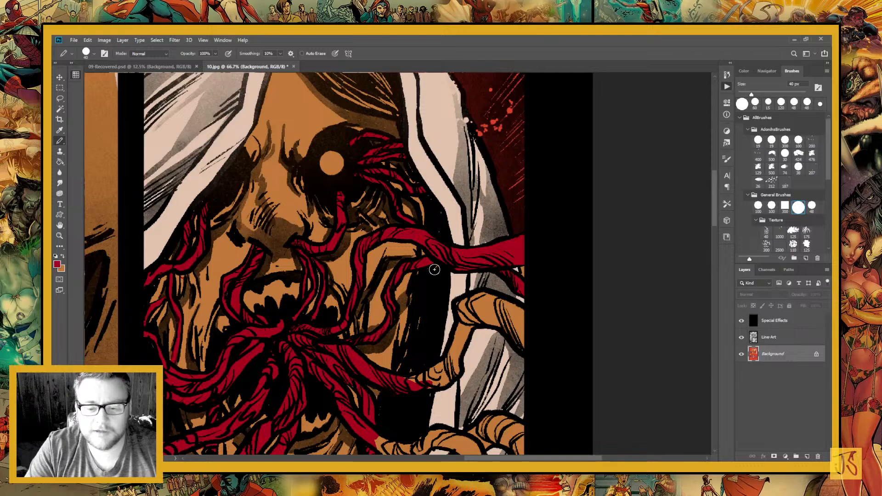
pyautogui.moveTo(413, 380)
pyautogui.mouseDown()
pyautogui.moveTo(336, 325)
pyautogui.moveTo(371, 318)
pyautogui.moveTo(383, 253)
pyautogui.moveTo(434, 275)
pyautogui.moveTo(437, 257)
pyautogui.mouseUp()
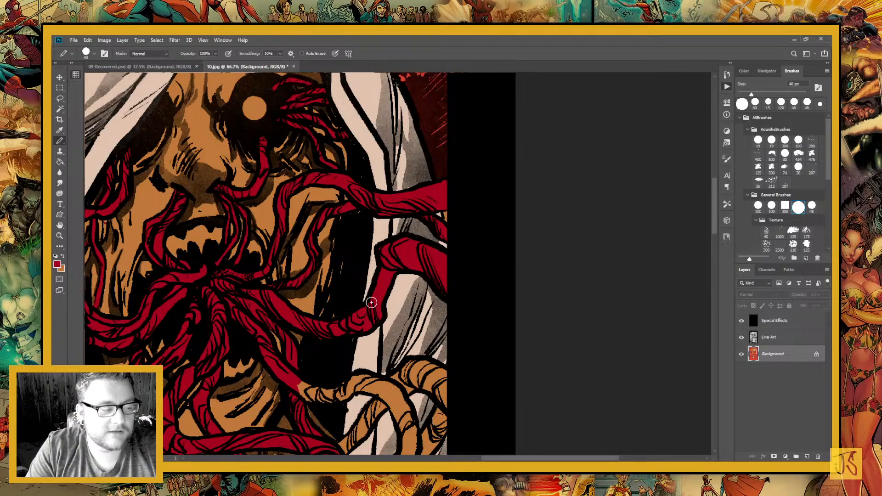
# Lasso the looping tentacles over the lower right of the hood and fill them with crimson
pyautogui.click(60, 98)
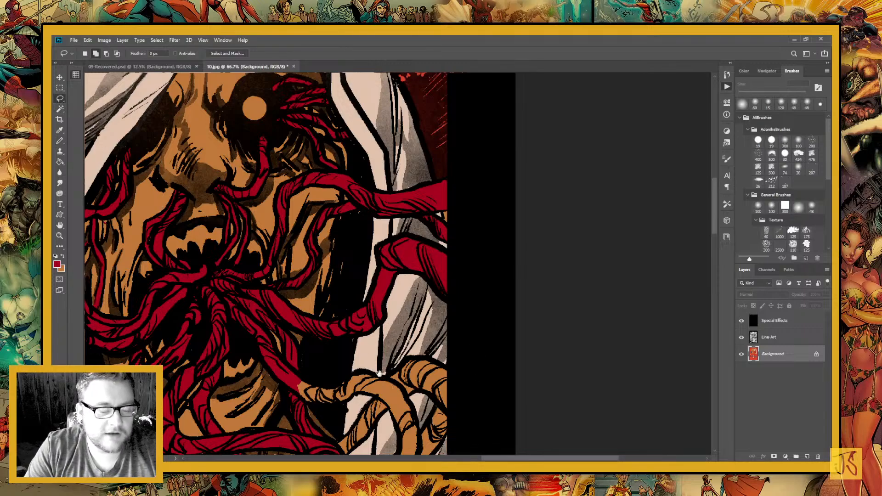
pyautogui.moveTo(379, 374); pyautogui.dragTo(389, 257)
pyautogui.moveTo(331, 252)
pyautogui.mouseDown()
pyautogui.moveTo(300, 272)
pyautogui.moveTo(303, 284)
pyautogui.moveTo(347, 306)
pyautogui.moveTo(343, 333)
pyautogui.moveTo(390, 414)
pyautogui.moveTo(533, 368)
pyautogui.moveTo(489, 226)
pyautogui.moveTo(363, 227)
pyautogui.mouseUp()
pyautogui.press('g')
pyautogui.click(418, 318)
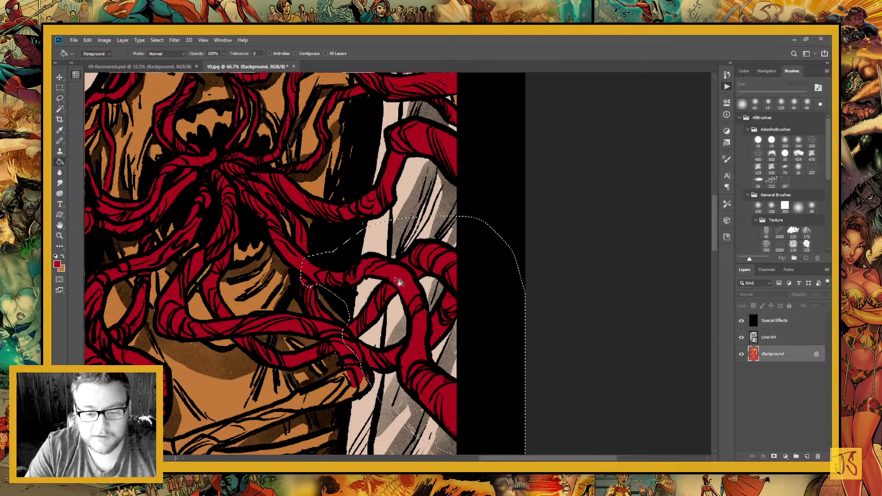
# Lasso the pointed tentacle lying across the neck and collar, fill it with crimson, and clear the selection
pyautogui.moveTo(337, 402); pyautogui.dragTo(437, 312)
pyautogui.hotkey('ctrl', 'd')
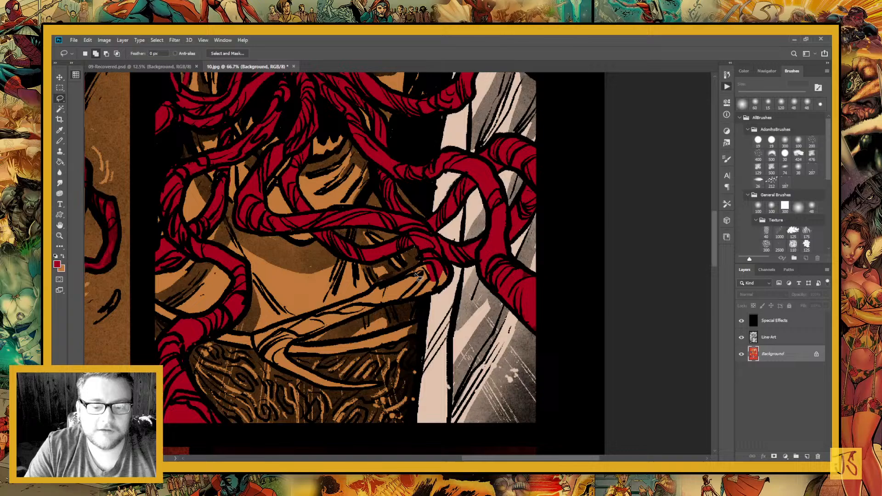
pyautogui.moveTo(418, 275)
pyautogui.mouseDown()
pyautogui.moveTo(460, 261)
pyautogui.moveTo(391, 311)
pyautogui.moveTo(298, 344)
pyautogui.moveTo(291, 356)
pyautogui.moveTo(367, 393)
pyautogui.moveTo(265, 366)
pyautogui.moveTo(256, 339)
pyautogui.moveTo(416, 277)
pyautogui.moveTo(422, 264)
pyautogui.mouseUp()
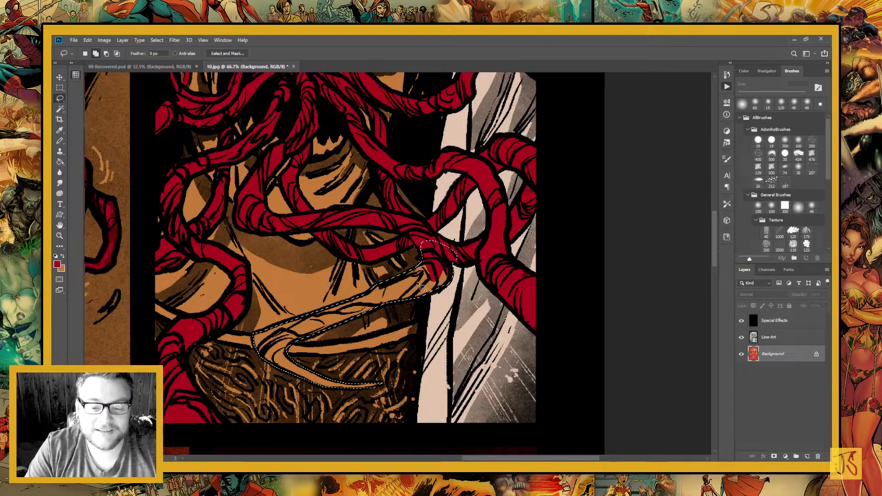
pyautogui.press('g')
pyautogui.click(416, 278)
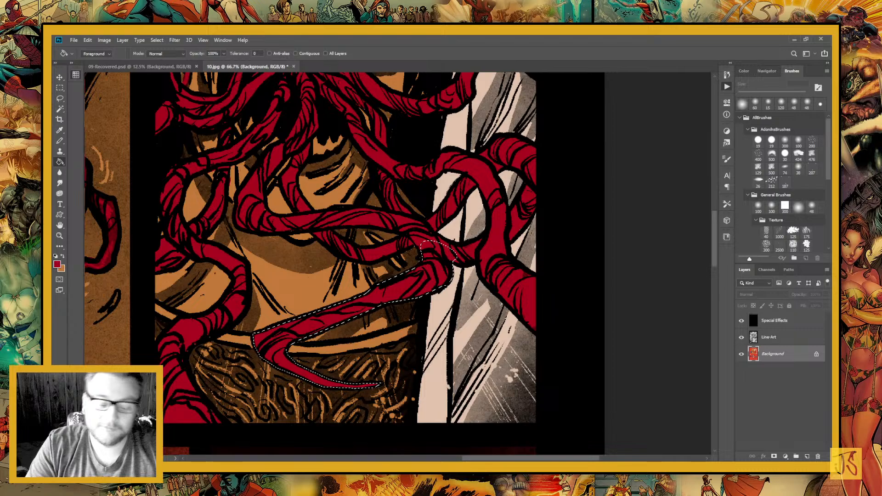
pyautogui.hotkey('ctrl', 'd')
# Paint the hooded figure's round glowing eye off-white
pyautogui.hotkey('ctrl', '-')
pyautogui.hotkey('ctrl', '-')
pyautogui.hotkey('ctrl', '-')
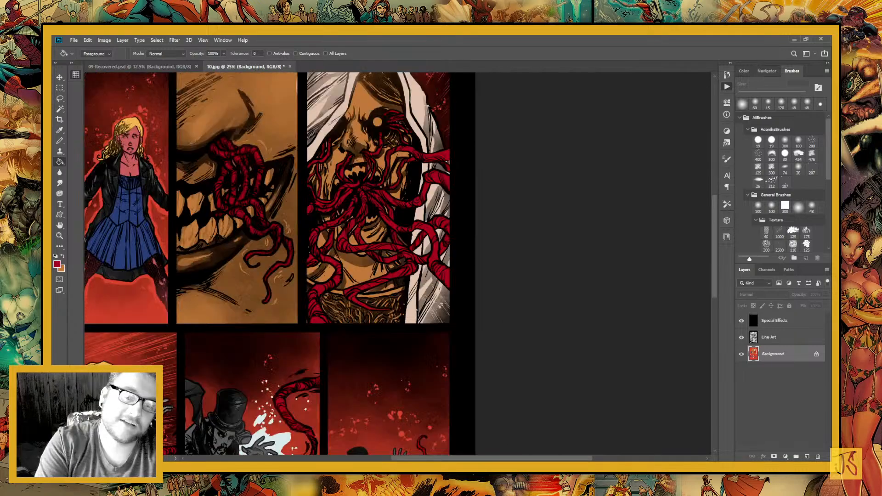
pyautogui.hotkey('ctrl', '0')
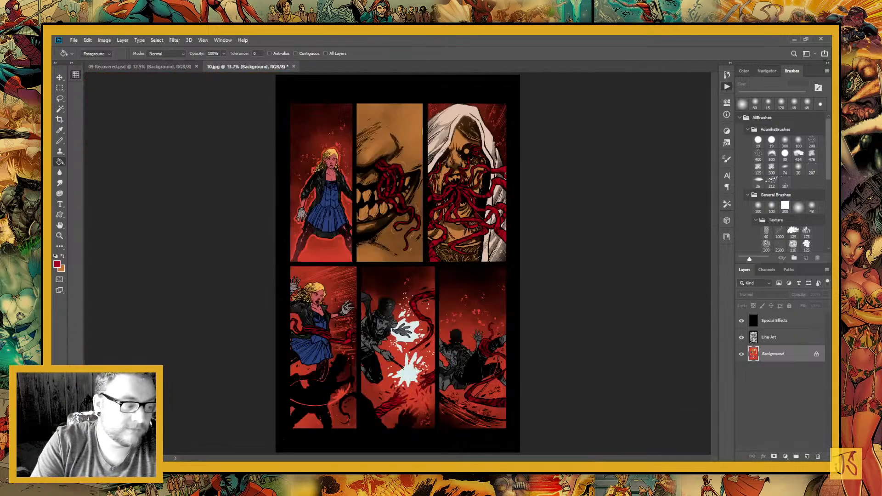
pyautogui.press('z')
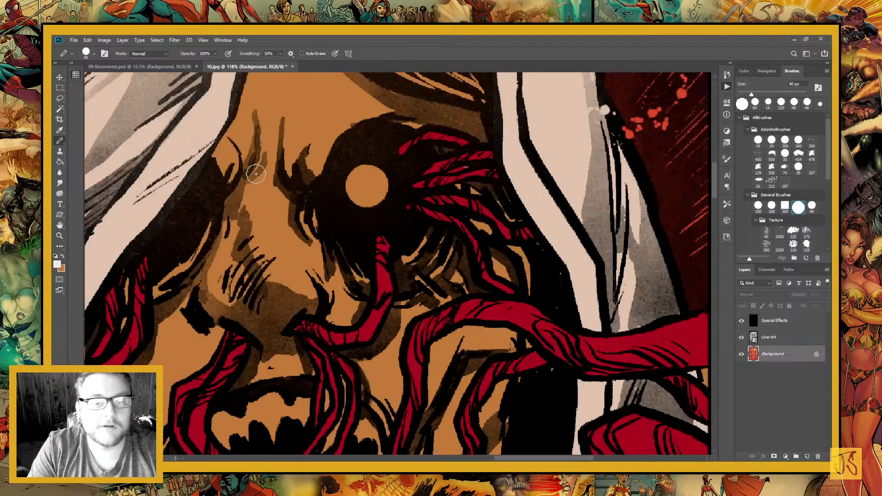
pyautogui.moveTo(363, 196)
pyautogui.mouseDown()
pyautogui.moveTo(365, 177)
pyautogui.moveTo(402, 388)
pyautogui.moveTo(363, 440)
pyautogui.mouseUp()
# Lasso the hair beneath the white hood and fill it with dark grey
pyautogui.click(62, 99)
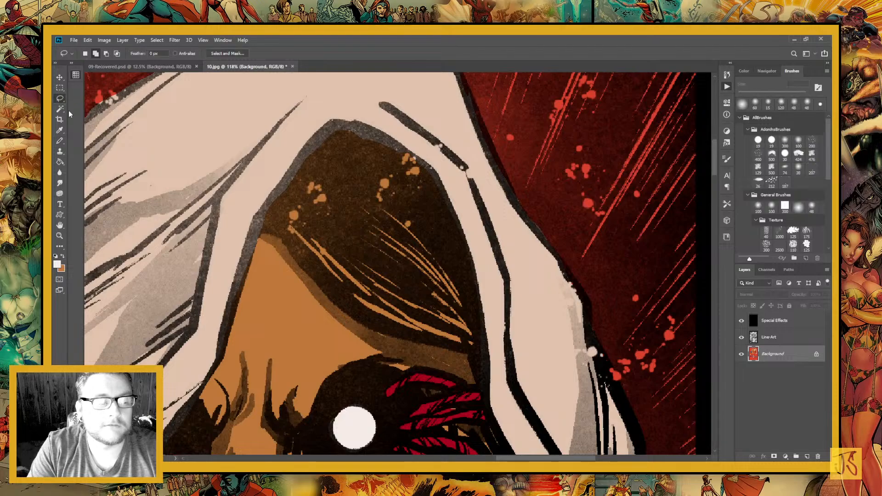
pyautogui.moveTo(372, 96)
pyautogui.mouseDown()
pyautogui.moveTo(273, 138)
pyautogui.moveTo(251, 220)
pyautogui.moveTo(382, 78)
pyautogui.mouseUp()
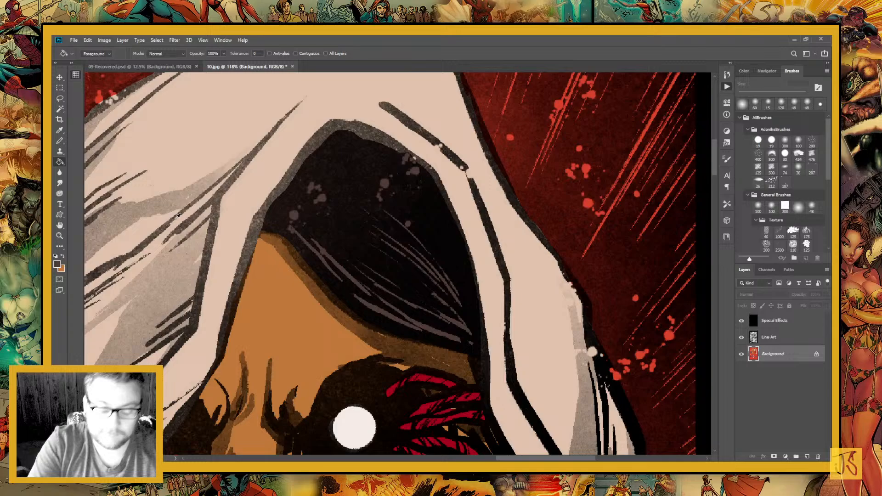
pyautogui.hotkey('ctrl', '-')
pyautogui.hotkey('ctrl', '-')
pyautogui.hotkey('ctrl', '-')
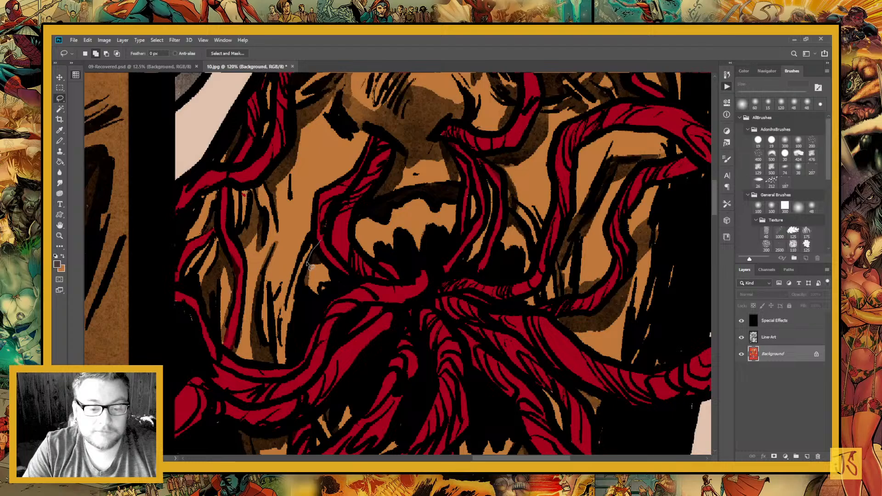
# Lasso the hooded figure's upper and lower teeth, fill them with pale khaki yellow, and clear the selection
pyautogui.moveTo(309, 265)
pyautogui.mouseDown()
pyautogui.moveTo(532, 307)
pyautogui.moveTo(511, 213)
pyautogui.moveTo(394, 199)
pyautogui.mouseUp()
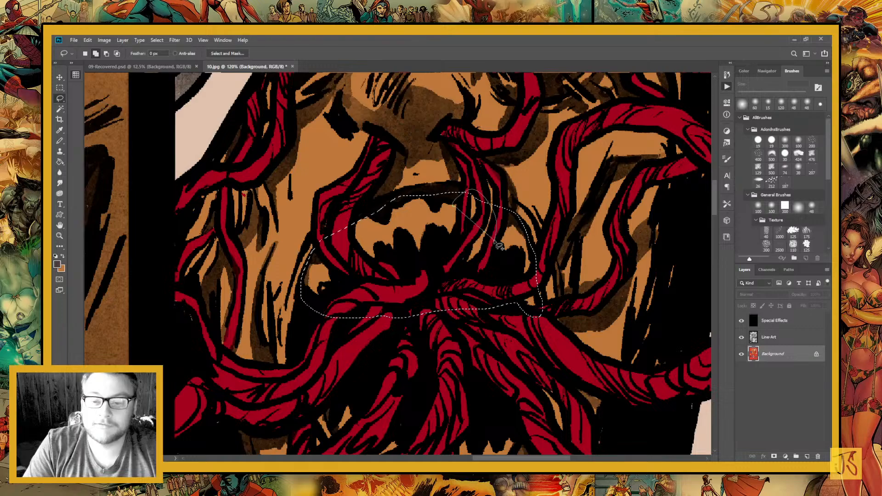
pyautogui.moveTo(372, 406); pyautogui.dragTo(393, 182)
pyautogui.moveTo(393, 181)
pyautogui.mouseDown()
pyautogui.moveTo(356, 218)
pyautogui.moveTo(421, 258)
pyautogui.moveTo(480, 263)
pyautogui.moveTo(395, 179)
pyautogui.mouseUp()
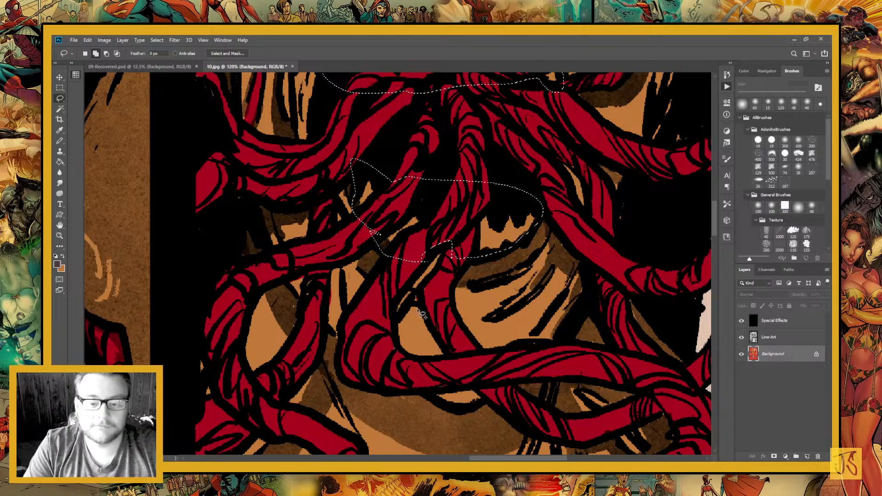
pyautogui.moveTo(418, 311); pyautogui.dragTo(438, 399)
pyautogui.press('g')
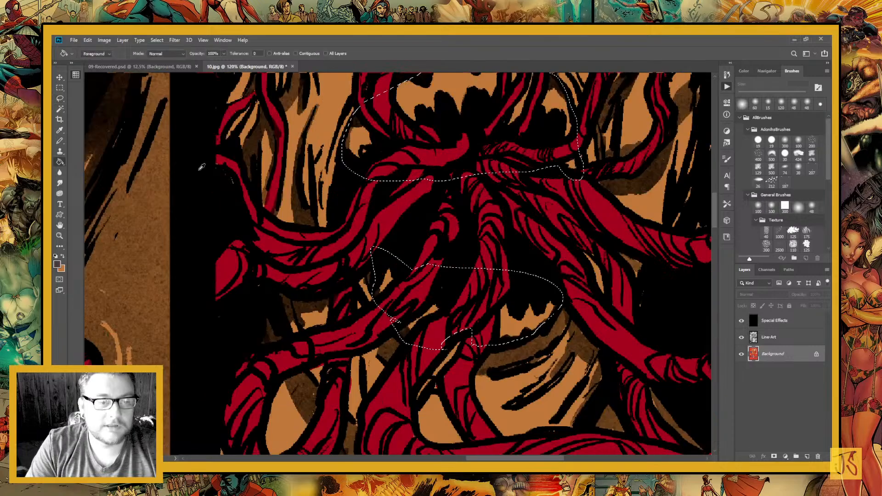
pyautogui.click(205, 117)
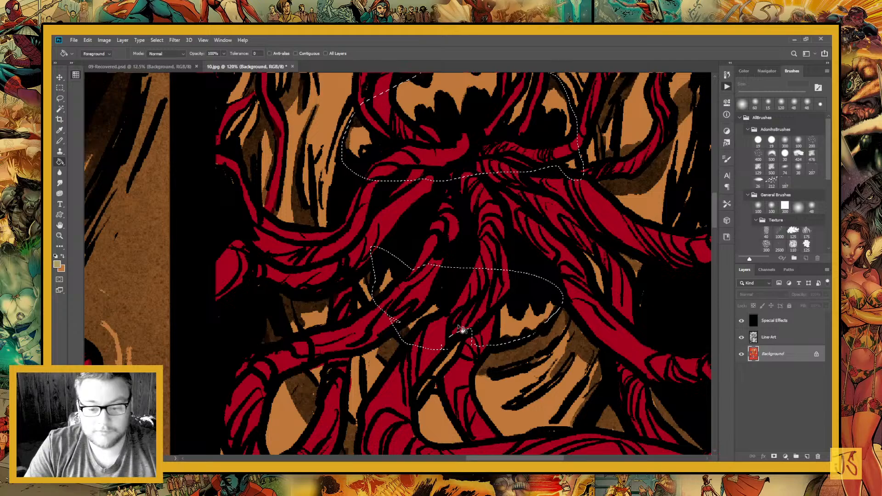
pyautogui.click(459, 327)
pyautogui.moveTo(452, 253); pyautogui.dragTo(417, 420)
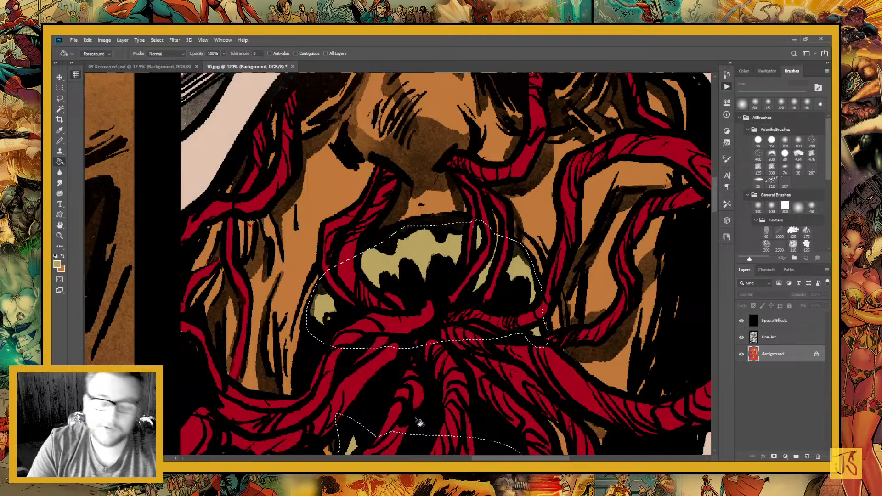
pyautogui.hotkey('ctrl', '-')
pyautogui.hotkey('ctrl', '-')
pyautogui.hotkey('ctrl', '-')
pyautogui.hotkey('ctrl', '-')
pyautogui.hotkey('ctrl', '-')
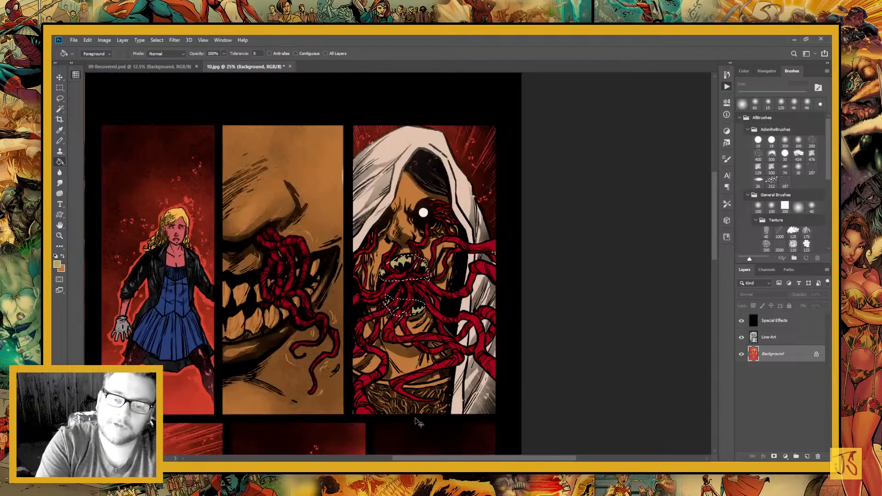
pyautogui.hotkey('ctrl', 'd')
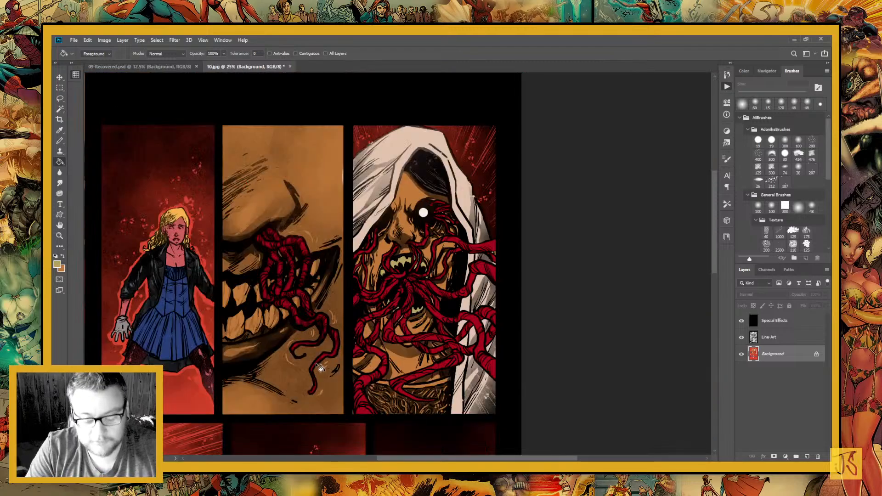
# Lasso both rows of teeth in the middle panel's close-up mouth and fill them with the same pale khaki yellow
pyautogui.press('l')
pyautogui.moveTo(297, 358); pyautogui.dragTo(393, 296)
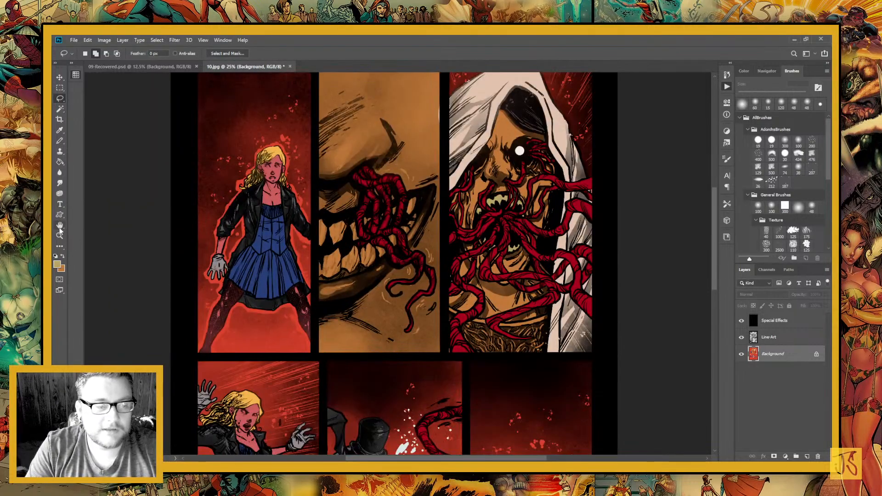
pyautogui.click(59, 235)
pyautogui.moveTo(300, 193); pyautogui.dragTo(380, 297)
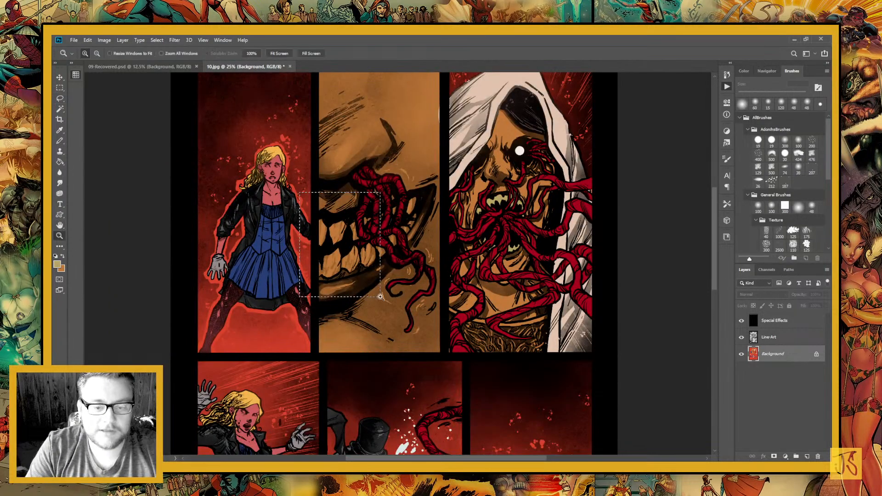
pyautogui.press('l')
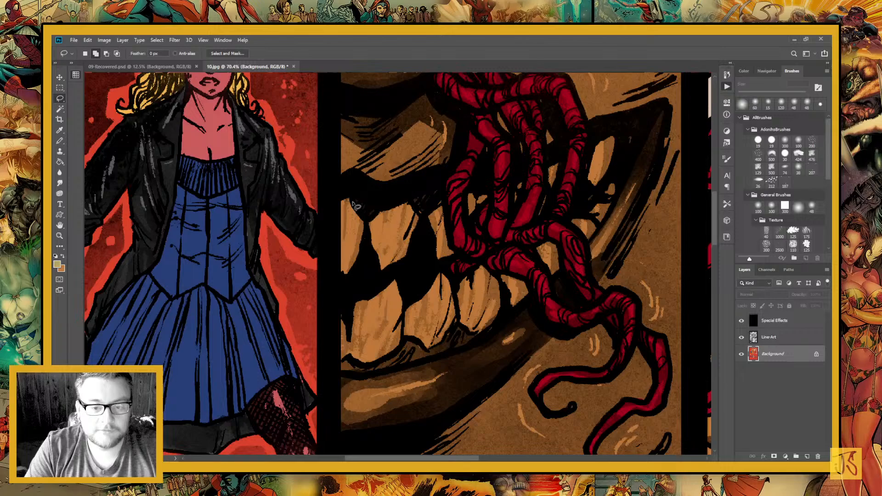
pyautogui.moveTo(355, 205)
pyautogui.mouseDown()
pyautogui.moveTo(332, 334)
pyautogui.moveTo(381, 367)
pyautogui.mouseUp()
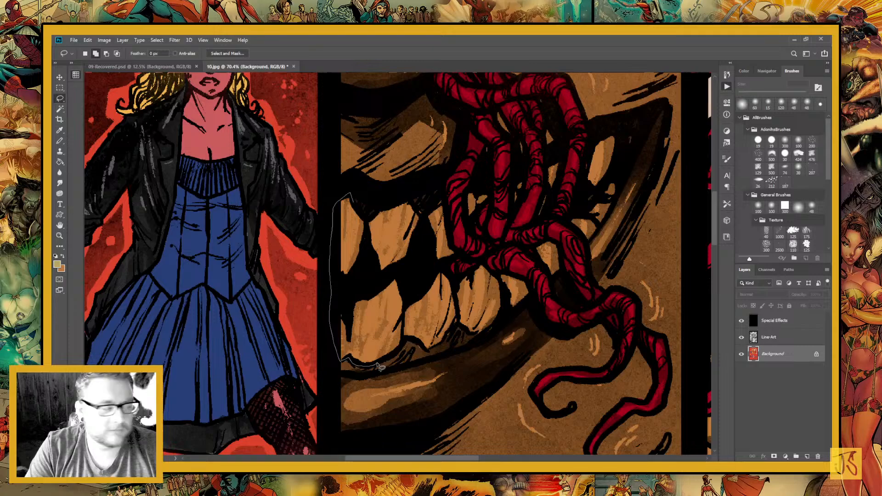
pyautogui.moveTo(381, 367)
pyautogui.mouseDown()
pyautogui.moveTo(433, 347)
pyautogui.moveTo(463, 332)
pyautogui.mouseUp()
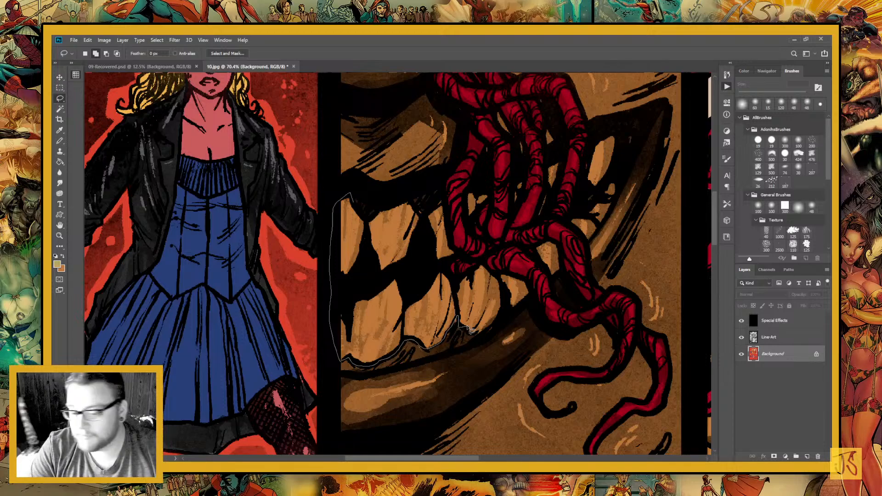
pyautogui.moveTo(471, 330)
pyautogui.mouseDown()
pyautogui.moveTo(445, 204)
pyautogui.moveTo(378, 215)
pyautogui.moveTo(362, 258)
pyautogui.moveTo(368, 248)
pyautogui.moveTo(345, 208)
pyautogui.mouseUp()
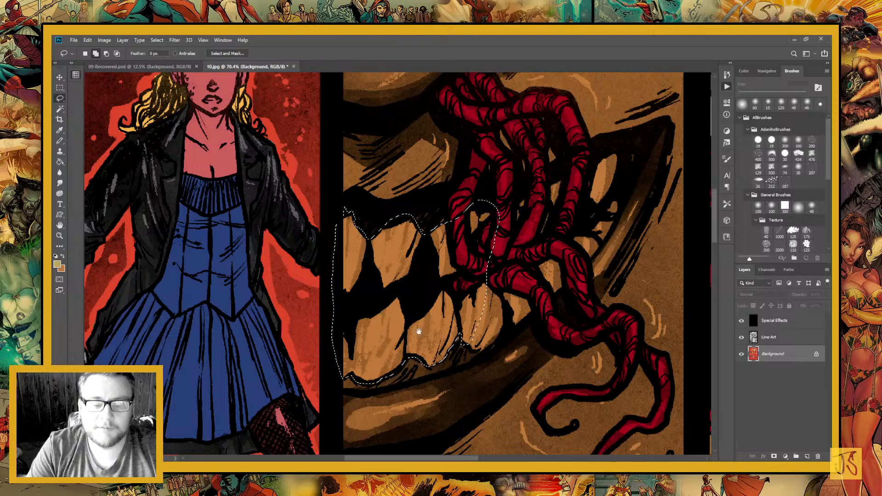
pyautogui.moveTo(392, 280); pyautogui.dragTo(308, 214)
pyautogui.moveTo(460, 176)
pyautogui.mouseDown()
pyautogui.moveTo(415, 241)
pyautogui.moveTo(385, 203)
pyautogui.moveTo(430, 179)
pyautogui.moveTo(490, 214)
pyautogui.moveTo(482, 234)
pyautogui.moveTo(375, 349)
pyautogui.moveTo(399, 209)
pyautogui.mouseUp()
pyautogui.moveTo(415, 341); pyautogui.dragTo(479, 336)
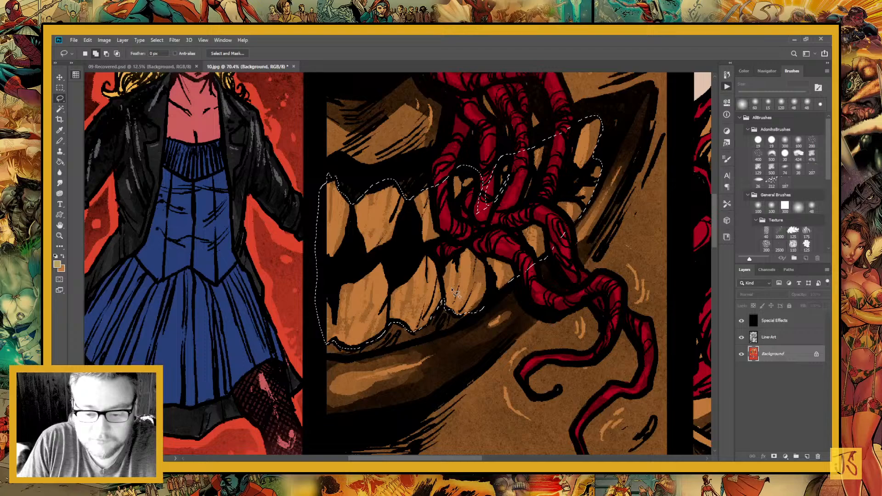
pyautogui.moveTo(452, 289); pyautogui.dragTo(422, 334)
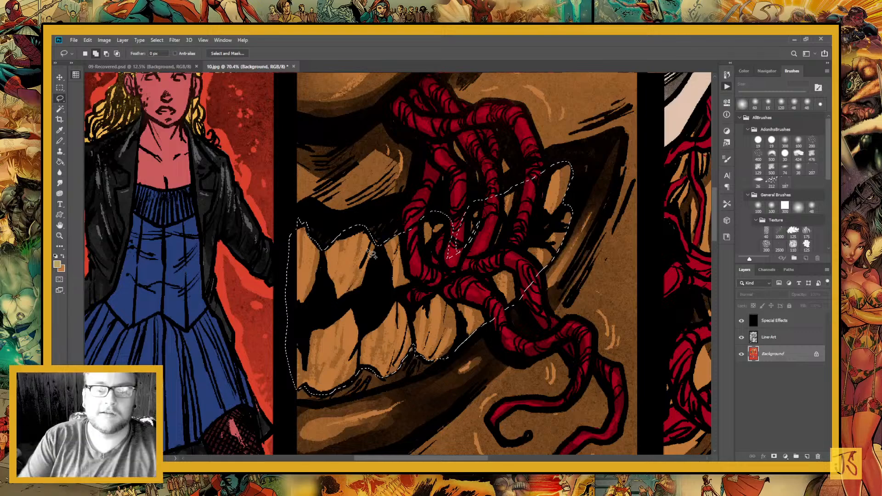
pyautogui.press('g')
pyautogui.click(378, 313)
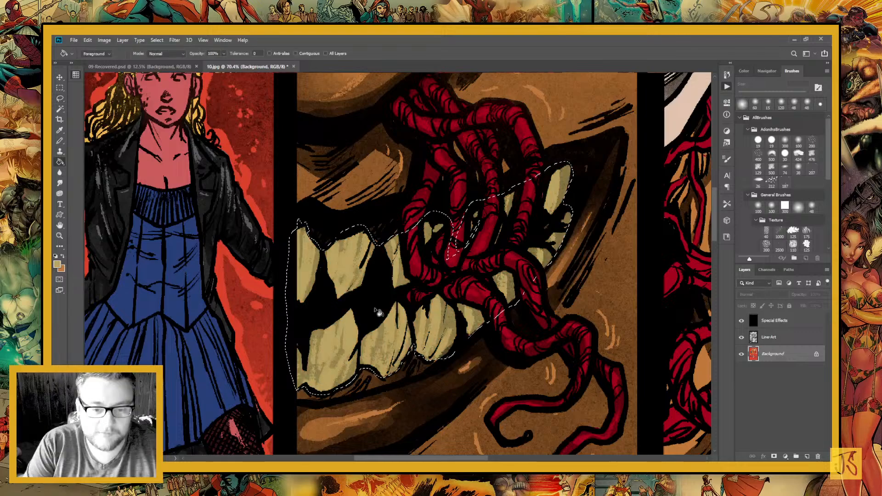
pyautogui.scroll(-3, 361, 260)
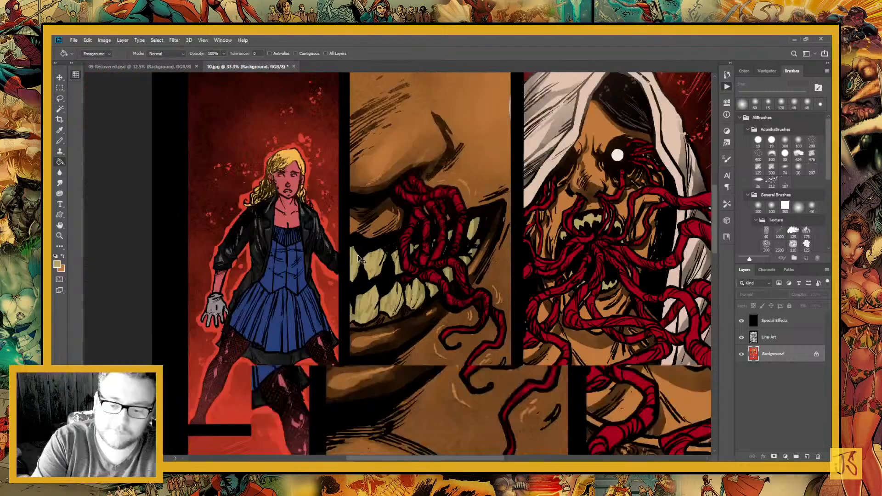
pyautogui.scroll(-1, 359, 258)
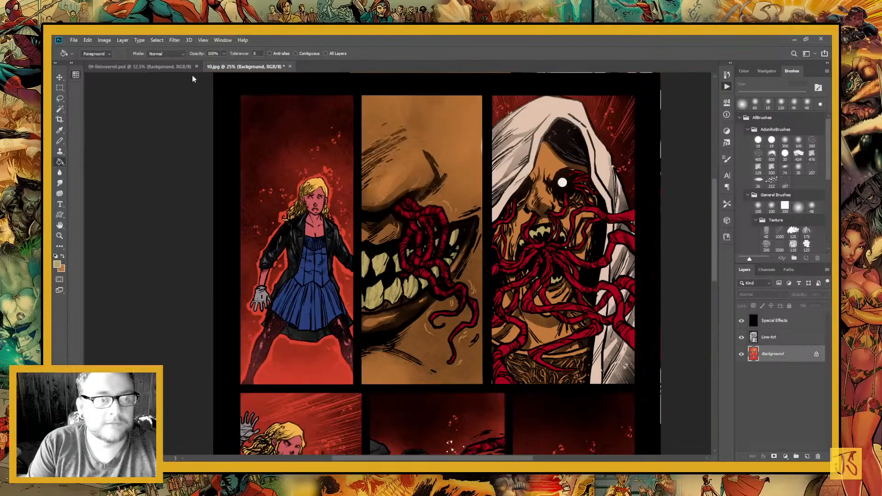
# Switch to 09-Recovered.psd and sample the magenta from the hooded woman's lips in the bottom panel
pyautogui.click(171, 66)
pyautogui.press('l')
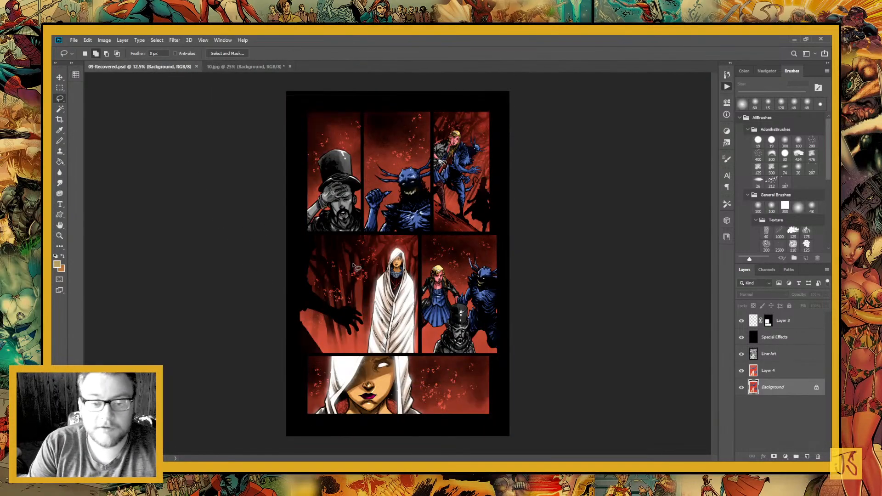
pyautogui.click(60, 235)
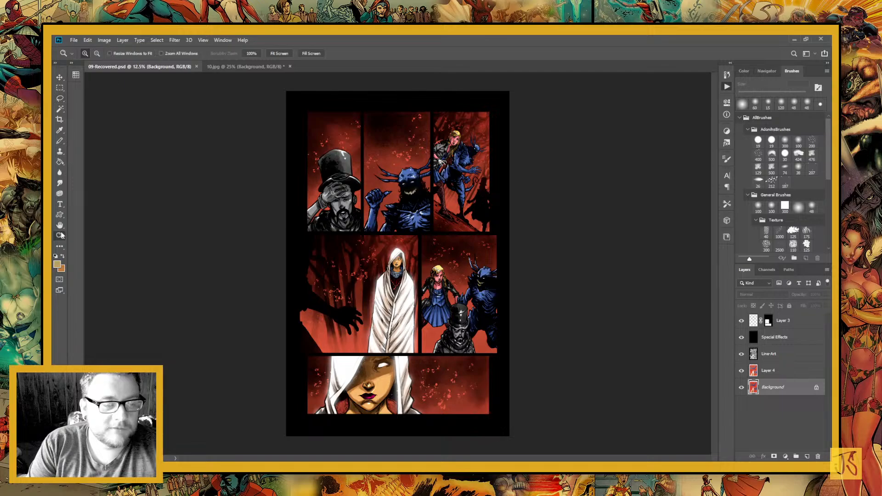
pyautogui.moveTo(366, 351); pyautogui.dragTo(428, 440)
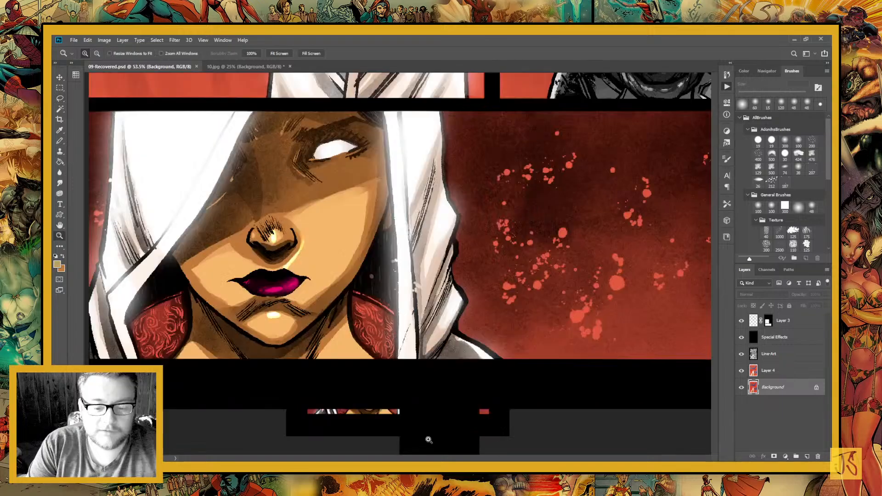
pyautogui.press('l')
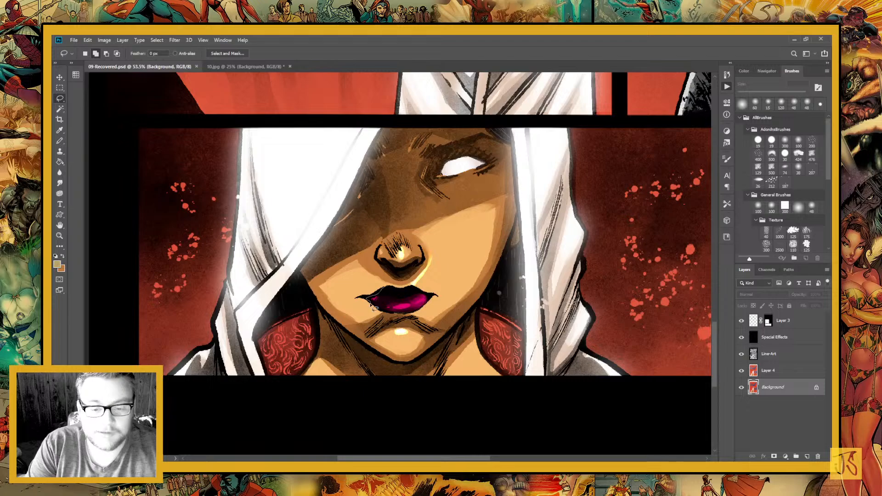
pyautogui.moveTo(372, 305); pyautogui.dragTo(439, 305)
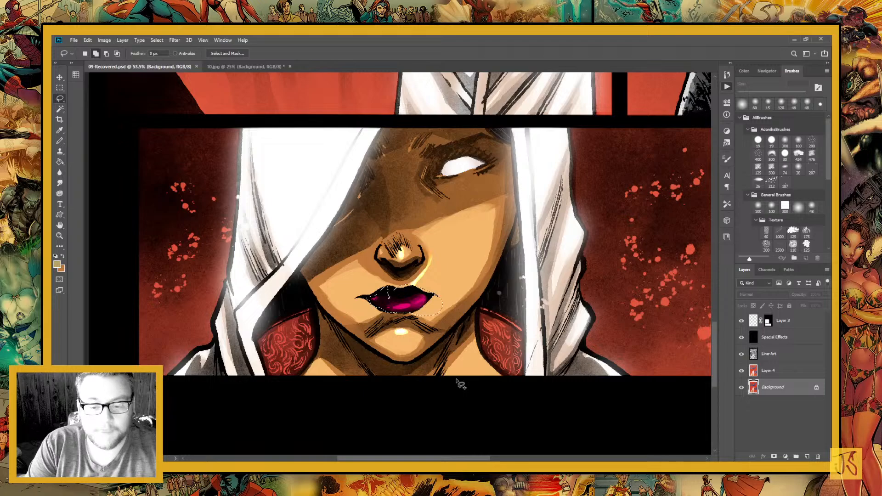
pyautogui.hotkey('ctrl', 'd')
pyautogui.click(60, 130)
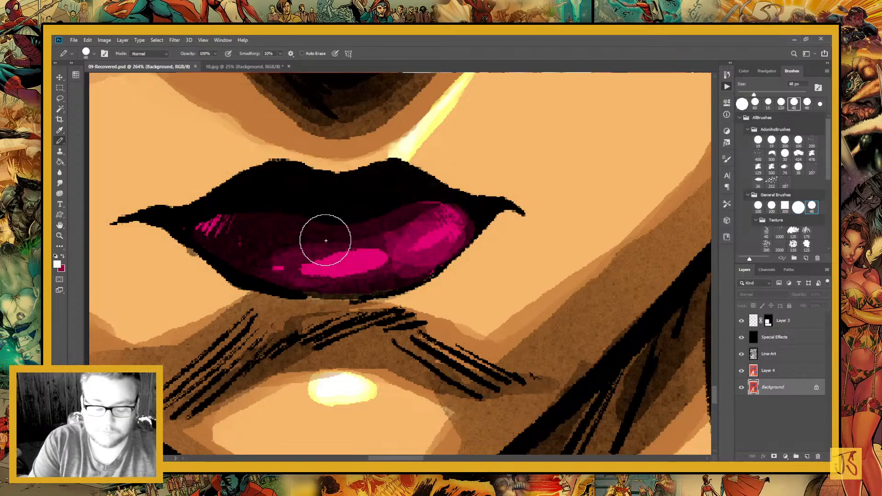
# Paint white highlights on the woman's lower lip on Layer 4 with a 25 px pencil tip, and save the file
pyautogui.press('[')
pyautogui.press('[')
pyautogui.press('[')
pyautogui.press('[')
pyautogui.press('[')
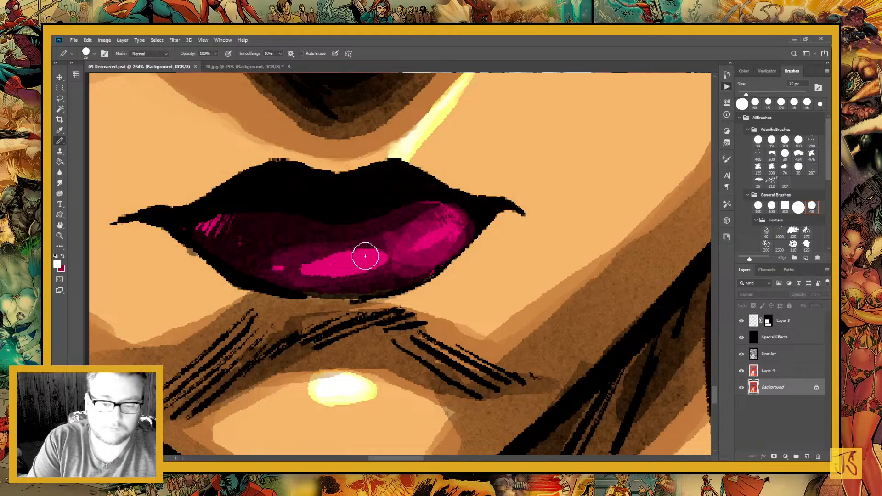
pyautogui.click(365, 256)
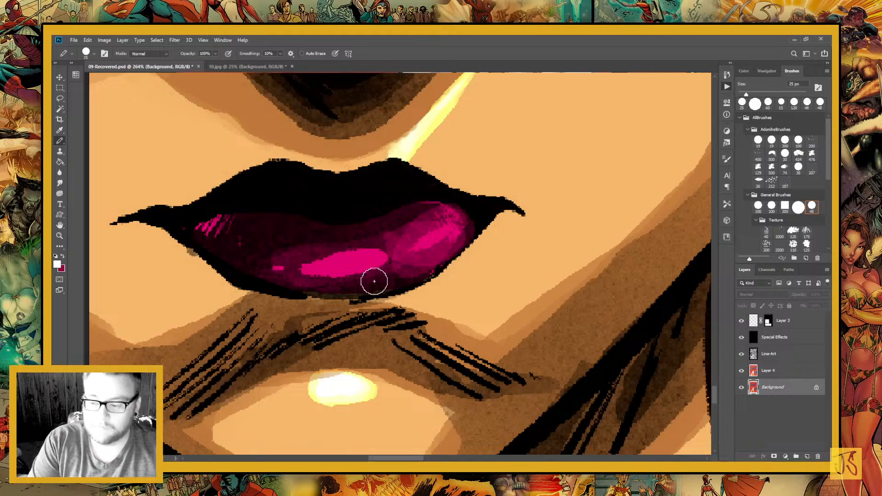
pyautogui.hotkey('alt', ']')
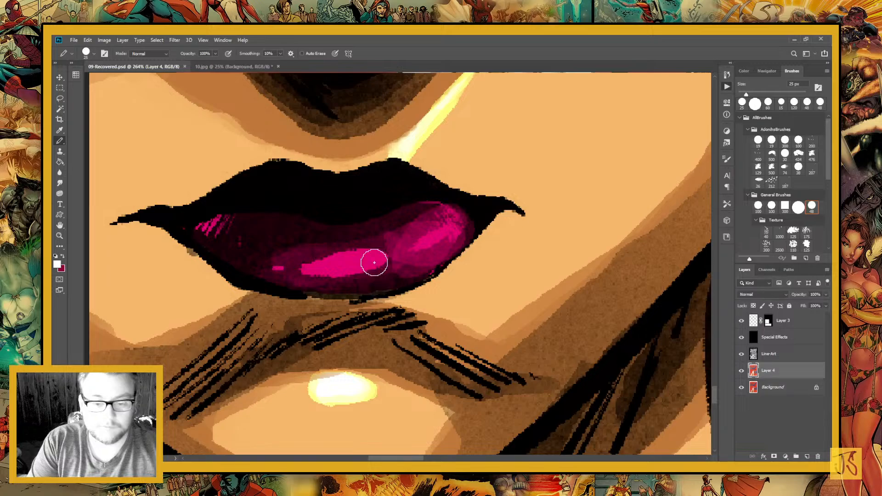
pyautogui.moveTo(374, 263); pyautogui.dragTo(327, 264)
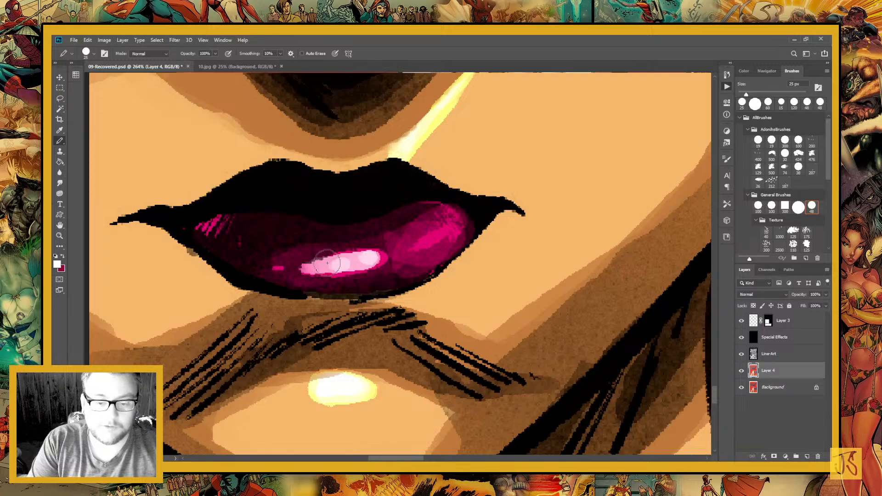
pyautogui.moveTo(454, 225); pyautogui.dragTo(417, 241)
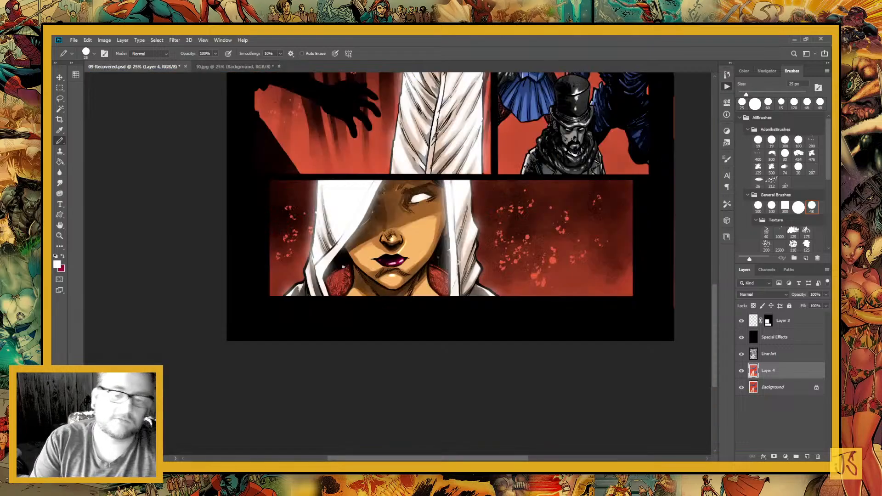
pyautogui.hotkey('ctrl', 's')
# Return to 10.jpg, lasso the close-up mouth's lips in the middle panel, fill them with dark magenta, and clear the selection
pyautogui.click(266, 69)
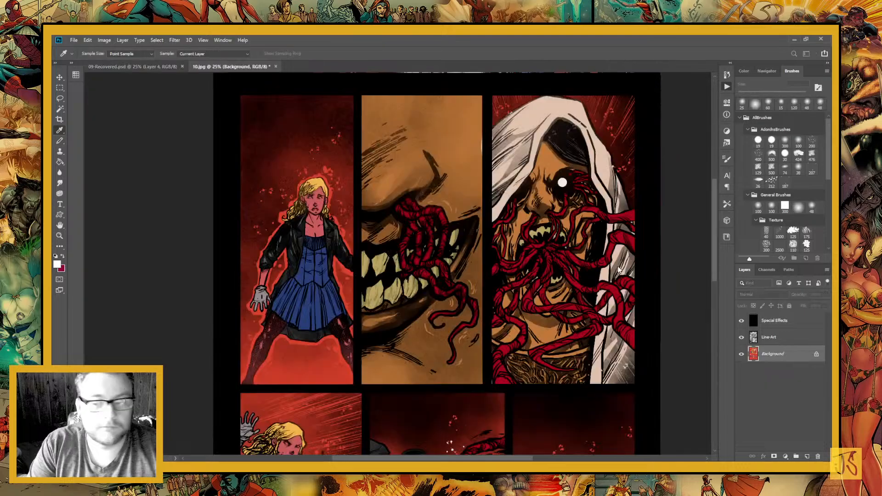
pyautogui.press('b')
pyautogui.press('x')
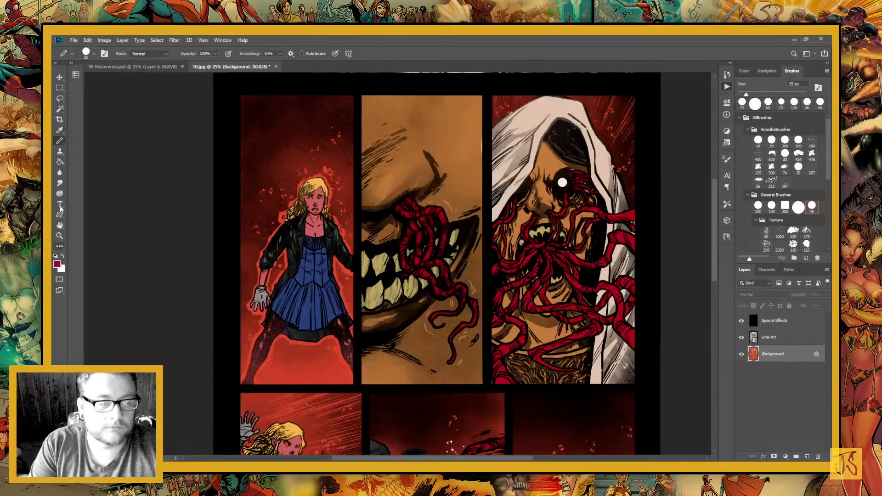
pyautogui.press('i')
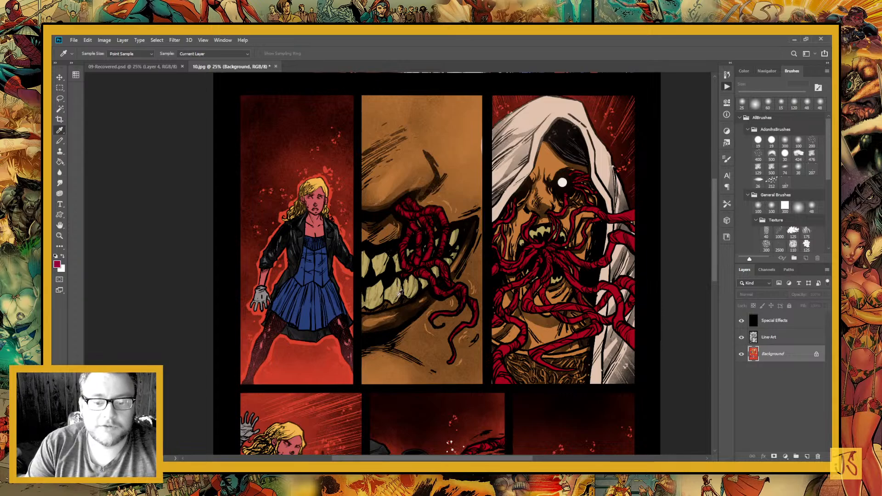
pyautogui.press('l')
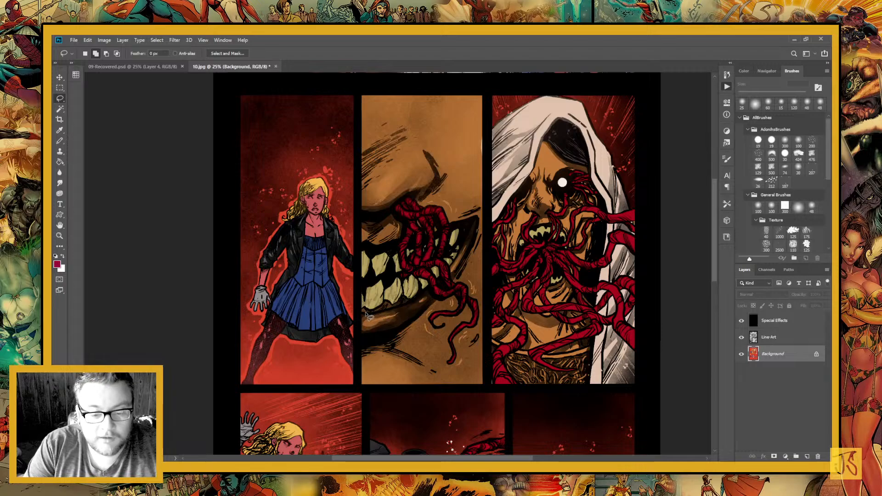
pyautogui.moveTo(362, 313)
pyautogui.mouseDown()
pyautogui.moveTo(368, 339)
pyautogui.moveTo(423, 322)
pyautogui.moveTo(465, 267)
pyautogui.moveTo(477, 220)
pyautogui.moveTo(479, 234)
pyautogui.moveTo(369, 244)
pyautogui.moveTo(356, 312)
pyautogui.moveTo(385, 336)
pyautogui.mouseUp()
pyautogui.press('g')
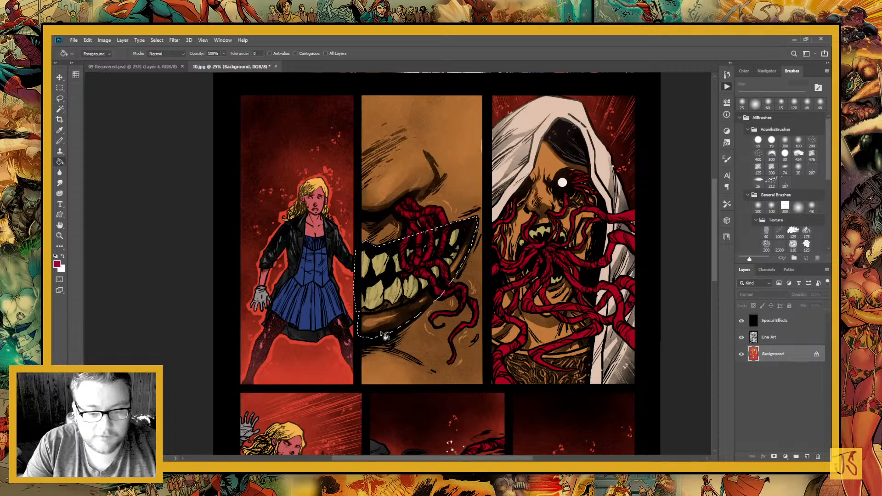
pyautogui.click(385, 335)
pyautogui.press('l')
pyautogui.hotkey('ctrl', 'd')
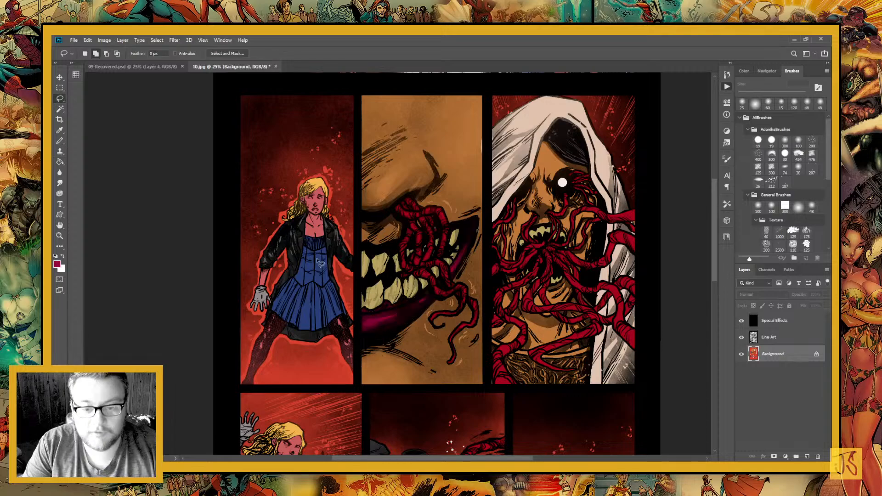
pyautogui.moveTo(363, 251)
pyautogui.mouseDown()
pyautogui.moveTo(357, 305)
pyautogui.moveTo(372, 315)
pyautogui.moveTo(428, 299)
pyautogui.moveTo(449, 260)
pyautogui.mouseUp()
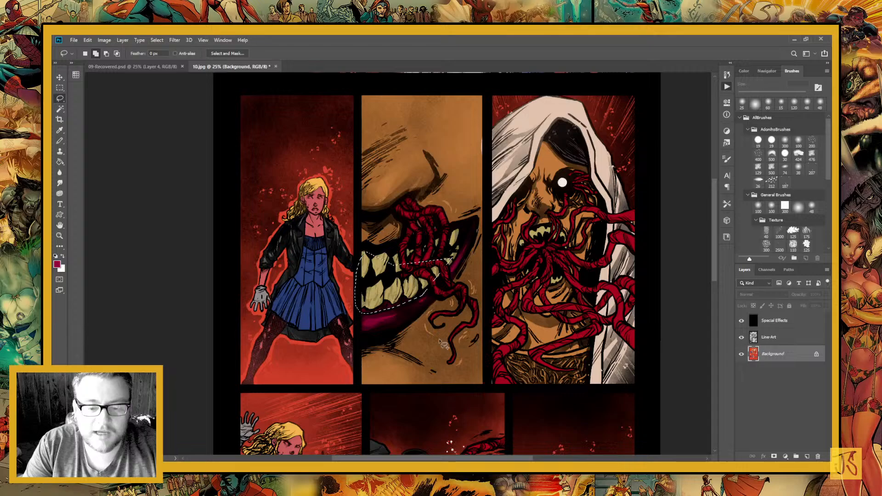
pyautogui.press('g')
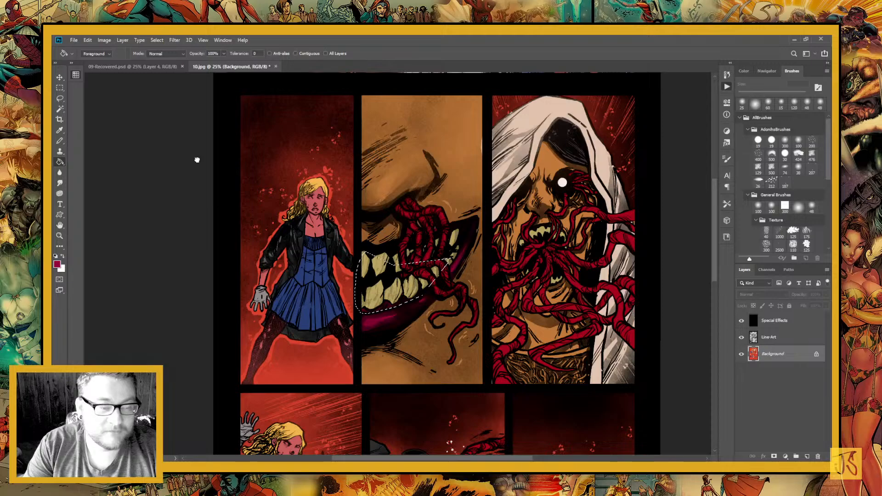
pyautogui.keyDown('alt'); pyautogui.click(315, 220); pyautogui.keyUp('alt')
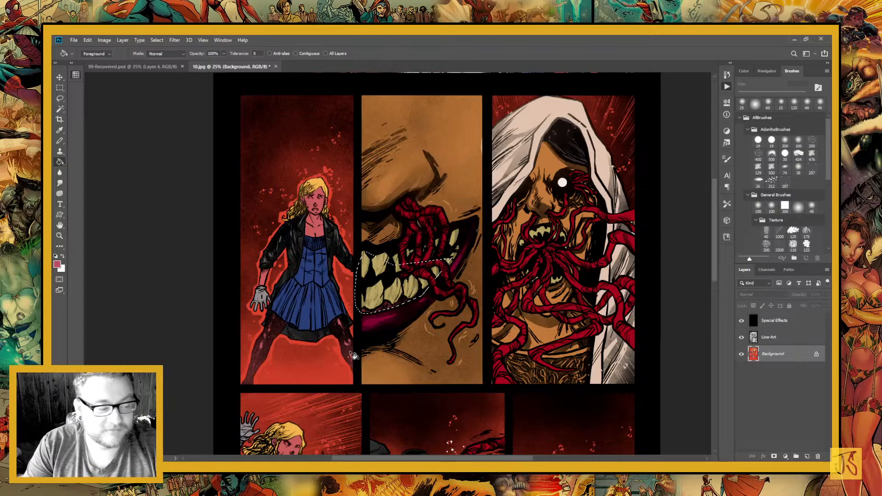
pyautogui.moveTo(376, 333); pyautogui.dragTo(341, 306)
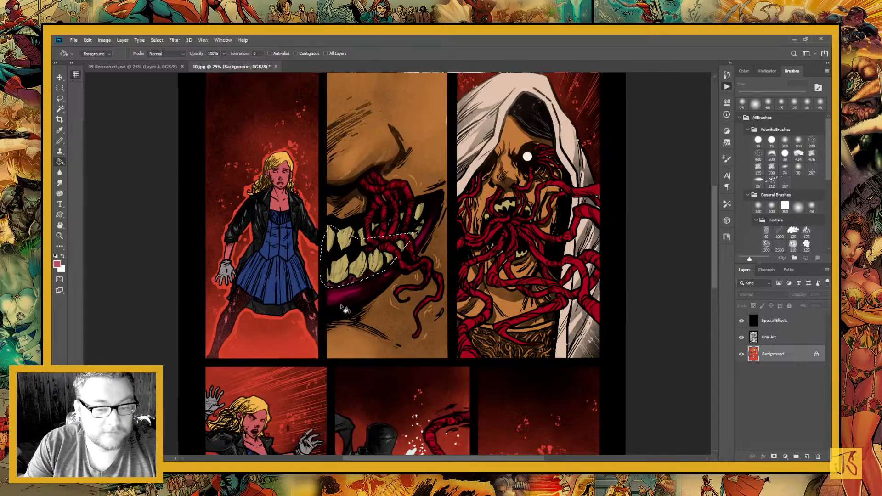
pyautogui.moveTo(422, 293); pyautogui.dragTo(421, 336)
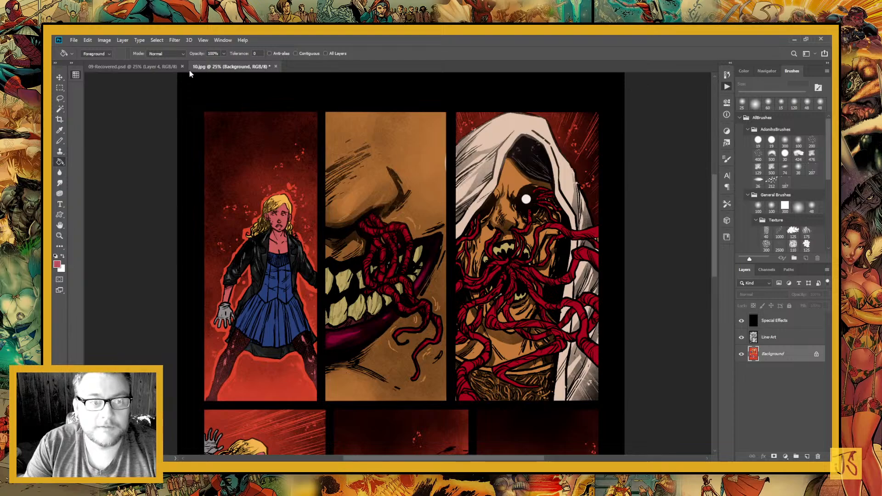
# Switch to 09-Recovered.psd and sample the blue from the collar of the standing hooded woman in the white cloak
pyautogui.click(160, 66)
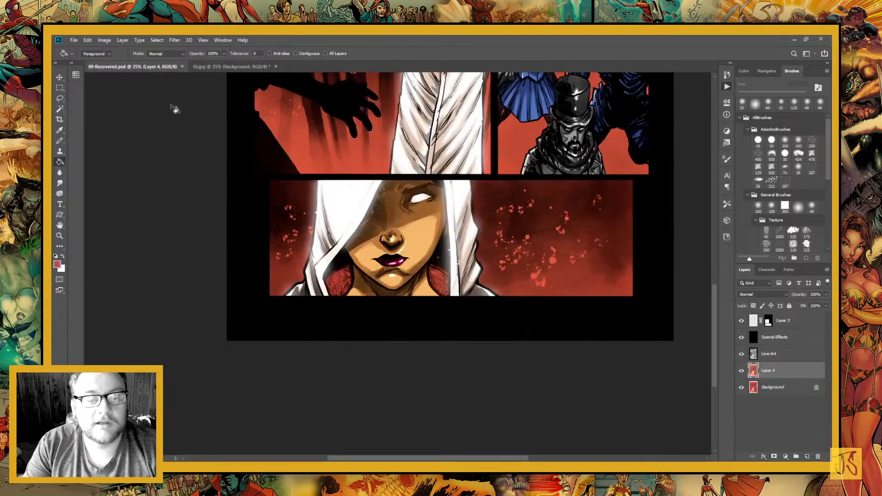
pyautogui.press('i')
pyautogui.click(345, 284)
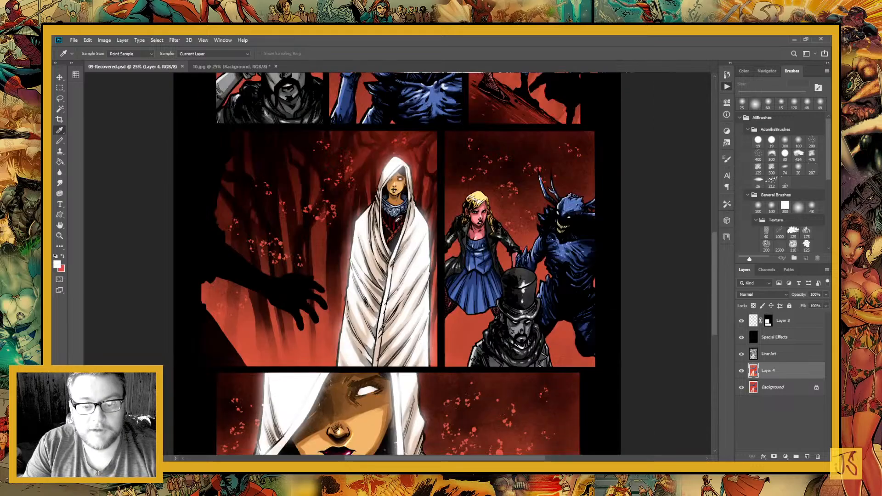
pyautogui.click(404, 211)
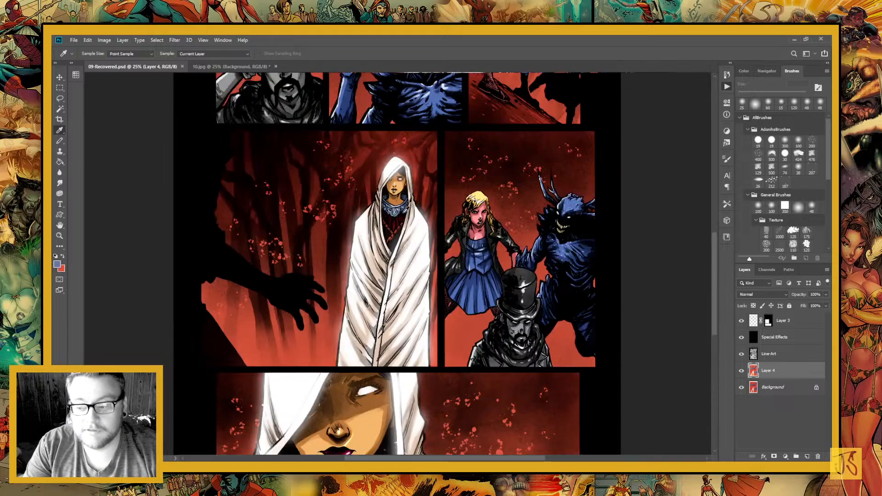
# Return to 10.jpg, lasso the hooded figure's garment below the neck in the upper right panel, fill it with the sampled blue, and deselect
pyautogui.click(244, 67)
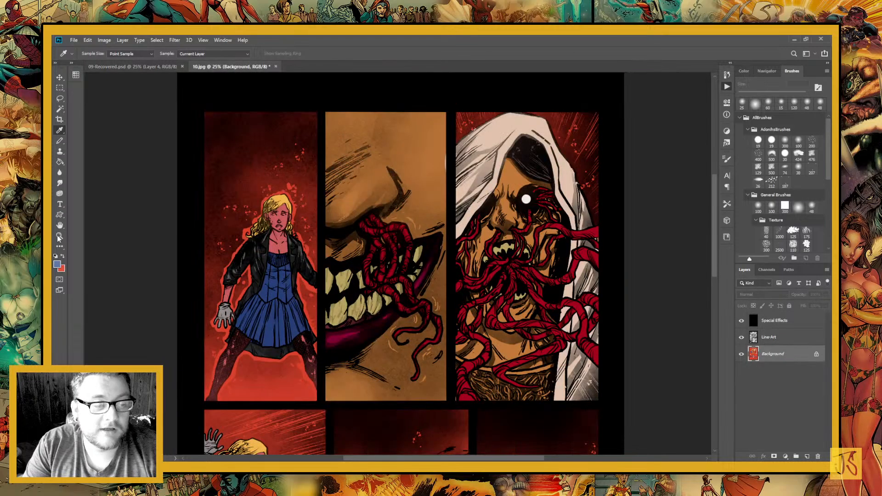
pyautogui.click(60, 236)
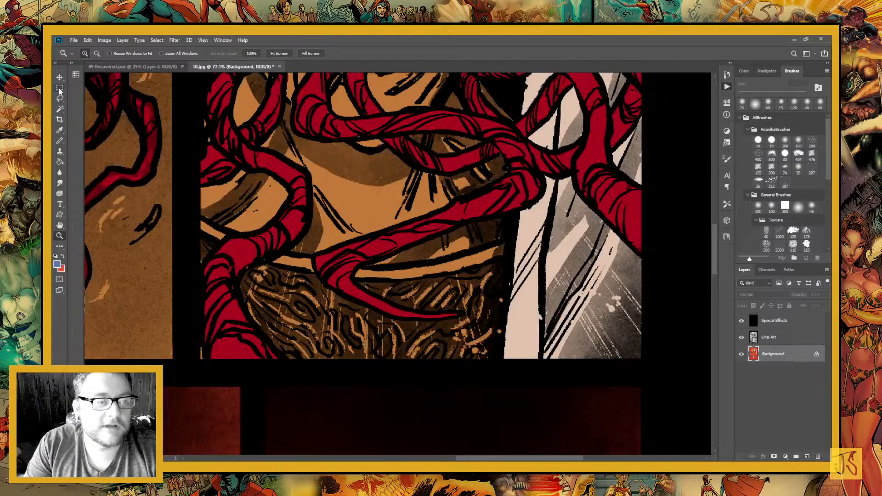
pyautogui.click(60, 98)
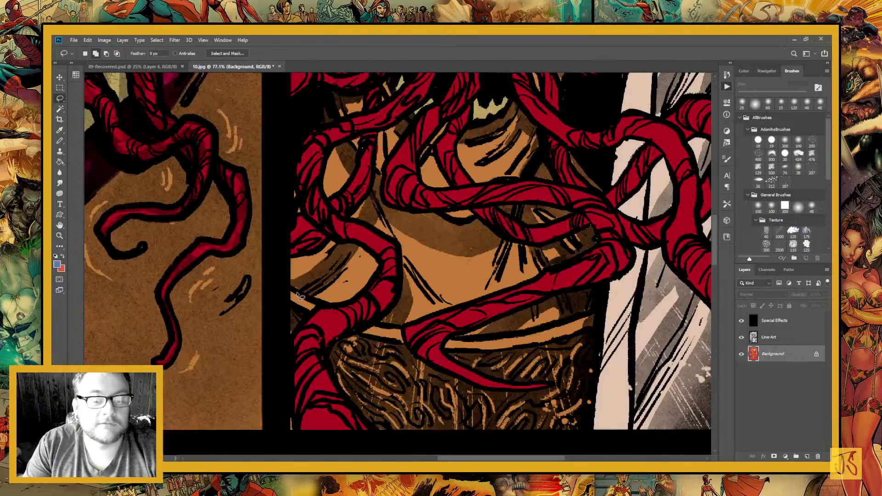
pyautogui.moveTo(299, 296)
pyautogui.mouseDown()
pyautogui.moveTo(604, 453)
pyautogui.moveTo(542, 330)
pyautogui.moveTo(314, 323)
pyautogui.mouseUp()
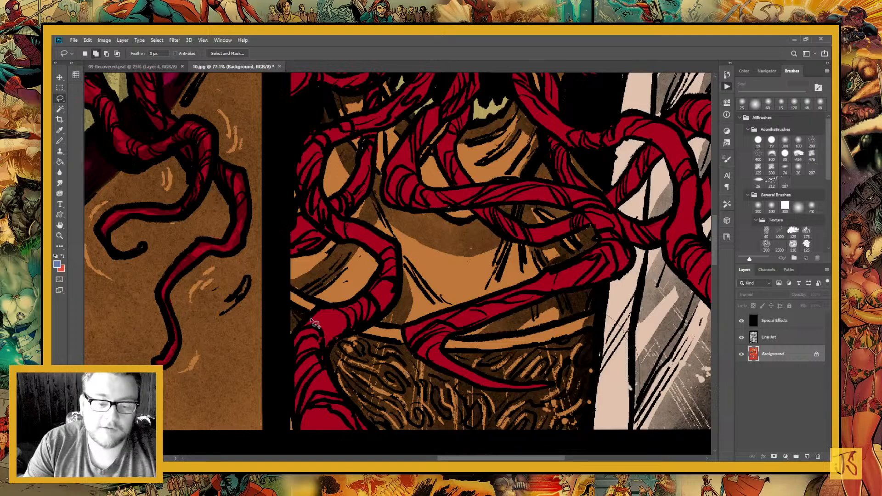
pyautogui.hotkey('ctrl', '-')
pyautogui.hotkey('ctrl', '-')
pyautogui.hotkey('ctrl', '-')
pyautogui.hotkey('ctrl', '-')
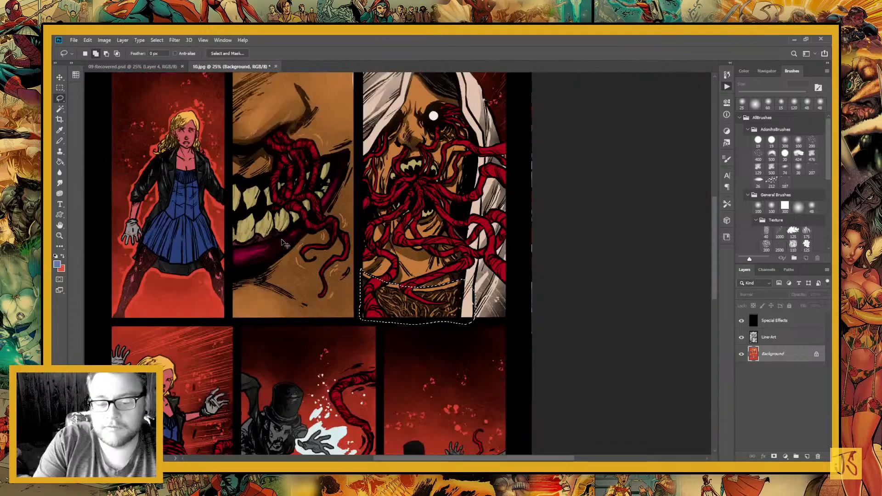
pyautogui.press('g')
pyautogui.click(416, 301)
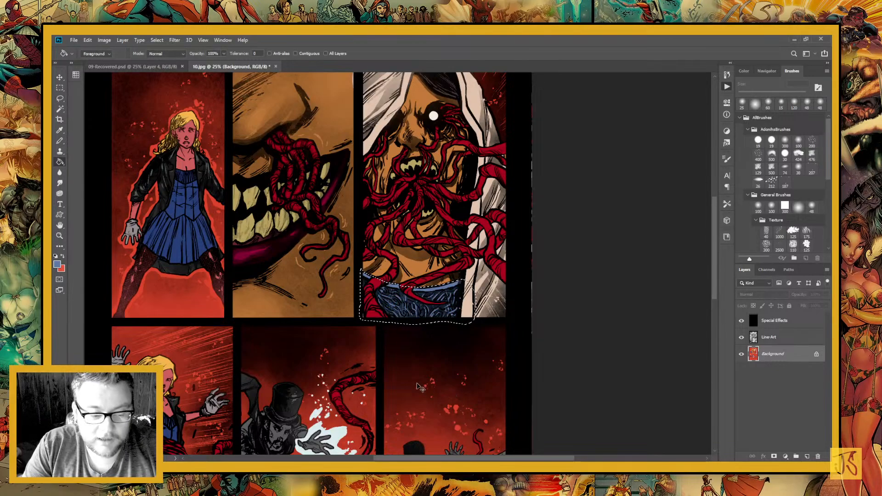
pyautogui.moveTo(340, 340); pyautogui.dragTo(365, 168)
pyautogui.moveTo(315, 101); pyautogui.dragTo(317, 232)
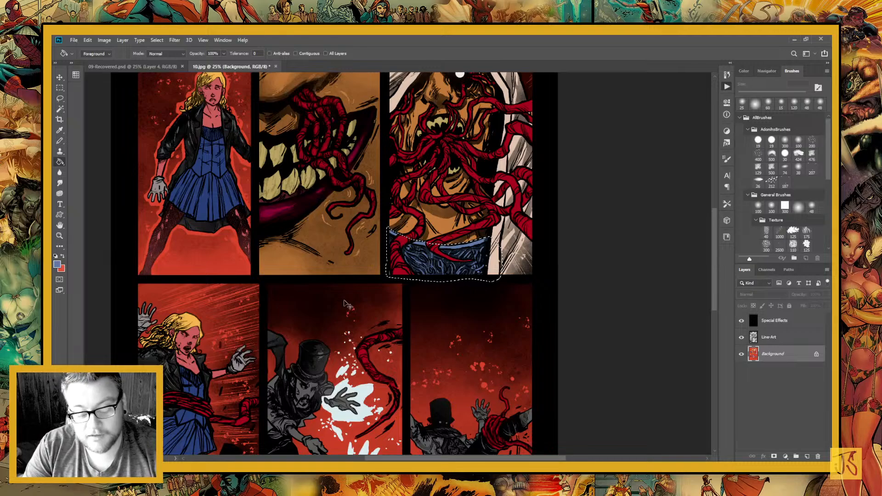
pyautogui.hotkey('ctrl', 'd')
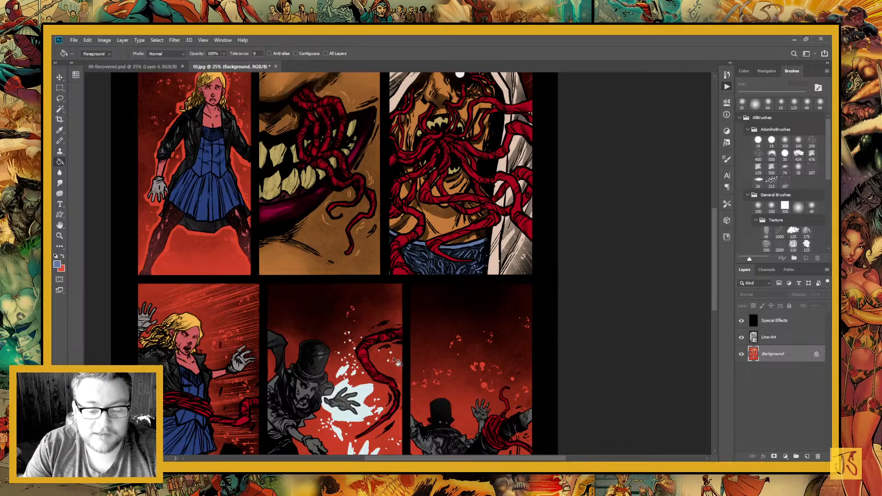
# Paint the blonde woman's teeth and eye whites light grey in the lower left panel with a 25 px pencil
pyautogui.moveTo(353, 393); pyautogui.dragTo(406, 232)
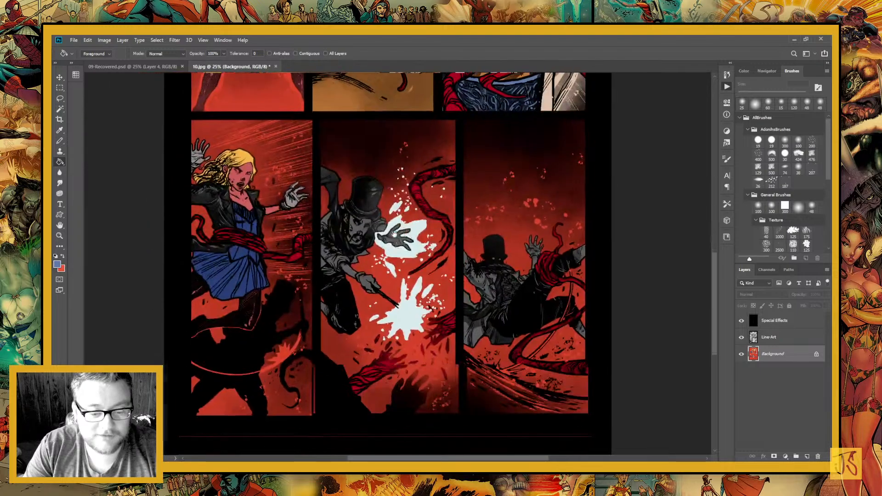
pyautogui.moveTo(274, 312); pyautogui.dragTo(319, 379)
pyautogui.click(60, 235)
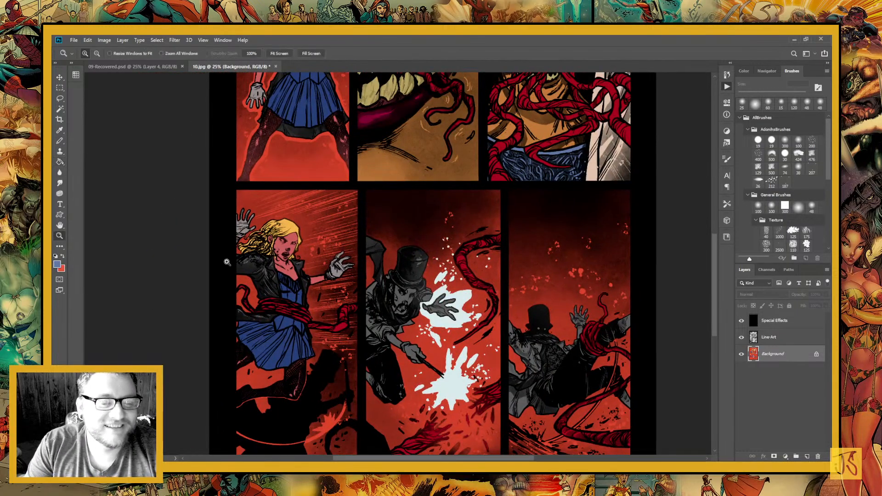
pyautogui.moveTo(243, 201); pyautogui.dragTo(355, 293)
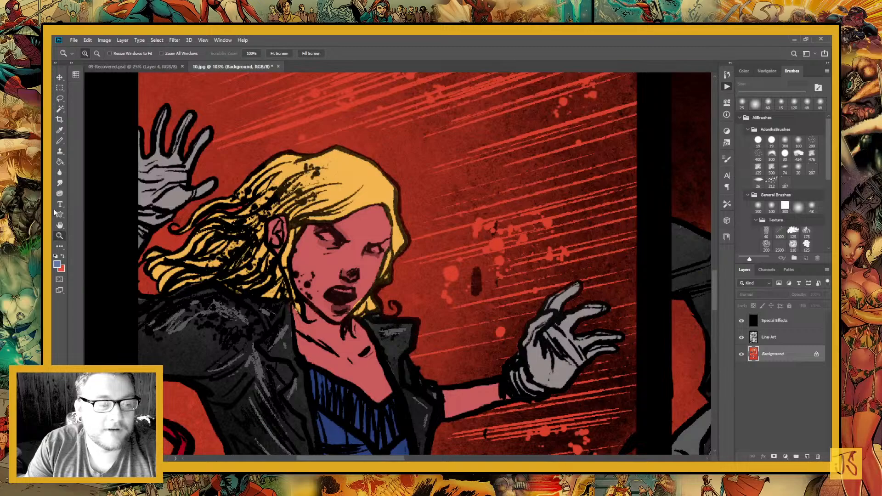
pyautogui.moveTo(281, 177); pyautogui.dragTo(399, 349)
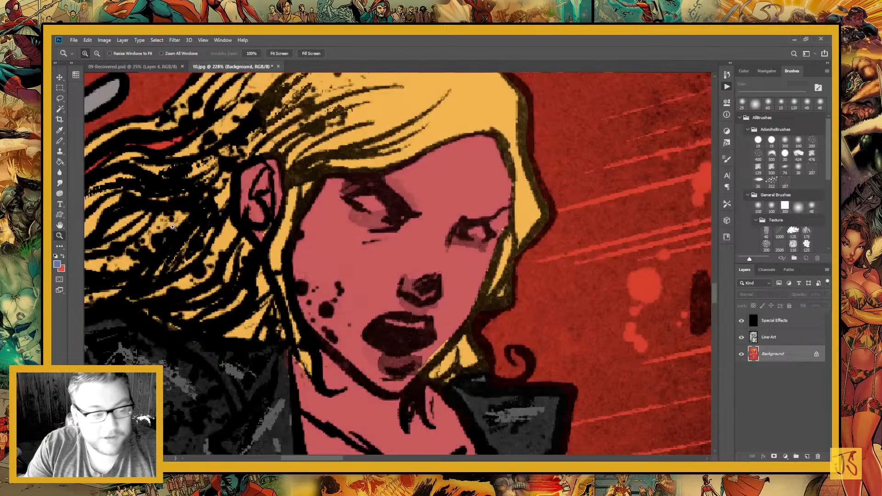
pyautogui.press('d')
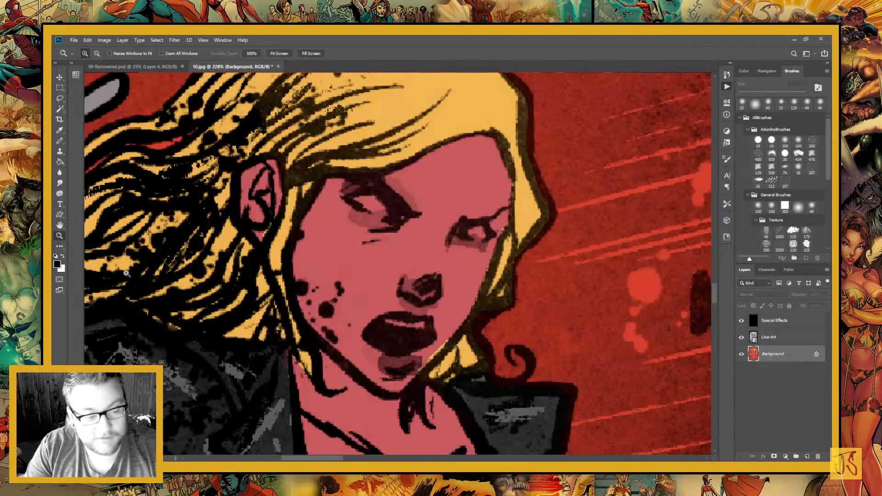
pyautogui.press('i')
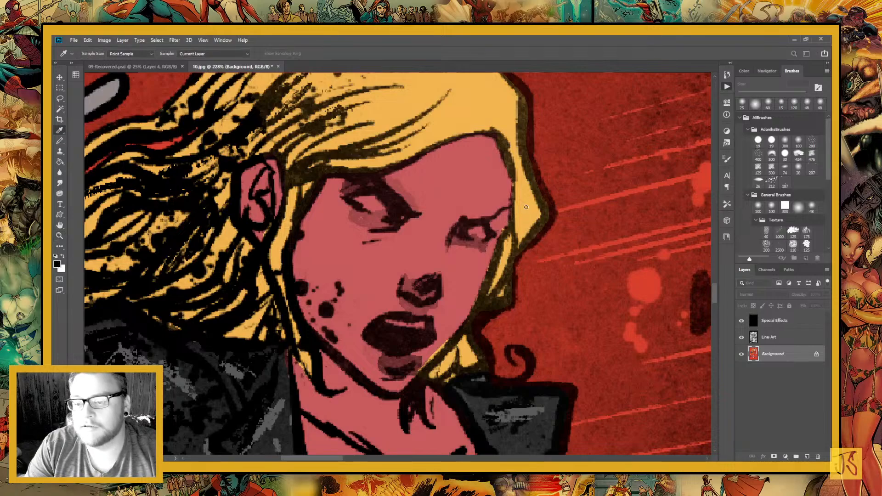
pyautogui.press('b')
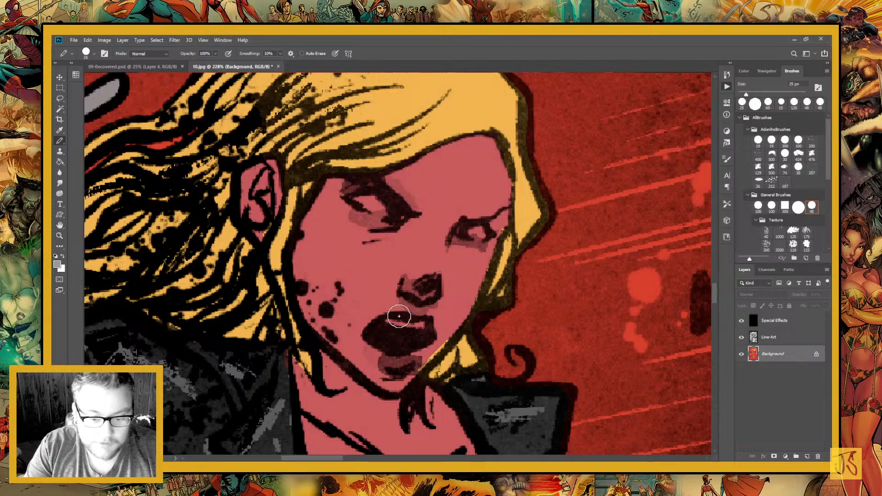
pyautogui.moveTo(398, 316)
pyautogui.mouseDown()
pyautogui.moveTo(404, 321)
pyautogui.moveTo(410, 306)
pyautogui.mouseUp()
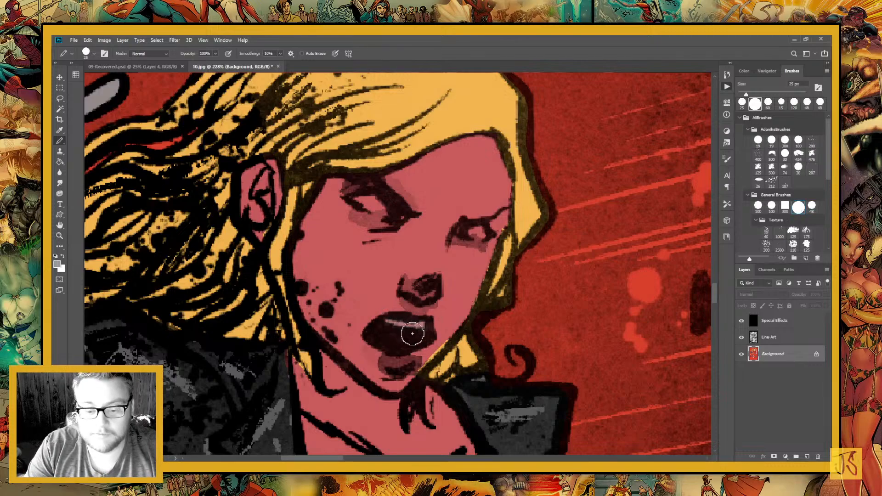
pyautogui.moveTo(395, 321); pyautogui.dragTo(423, 328)
pyautogui.moveTo(357, 198); pyautogui.dragTo(378, 205)
pyautogui.moveTo(473, 236); pyautogui.dragTo(477, 233)
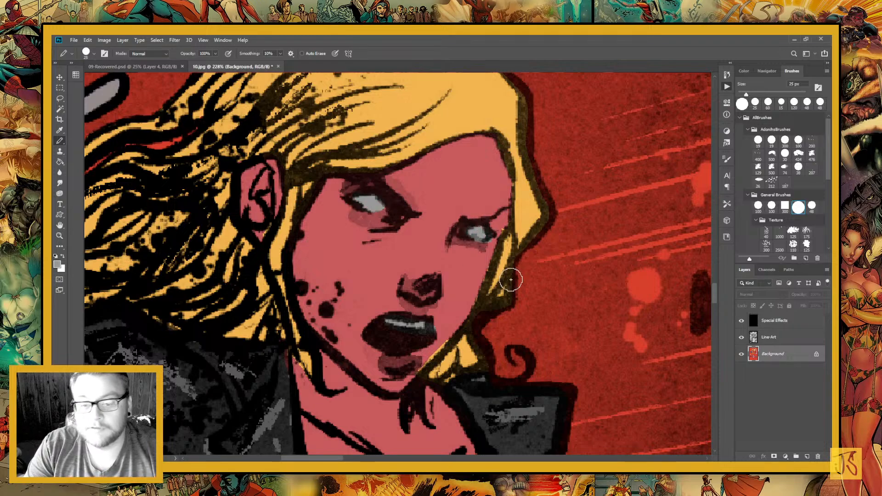
# Paint the top-hatted man's eyes and teeth light grey in the lower middle panel, and his eyes in the lower right panel
pyautogui.hotkey('ctrl', '-')
pyautogui.hotkey('ctrl', '-')
pyautogui.hotkey('ctrl', '-')
pyautogui.hotkey('ctrl', '-')
pyautogui.hotkey('ctrl', '-')
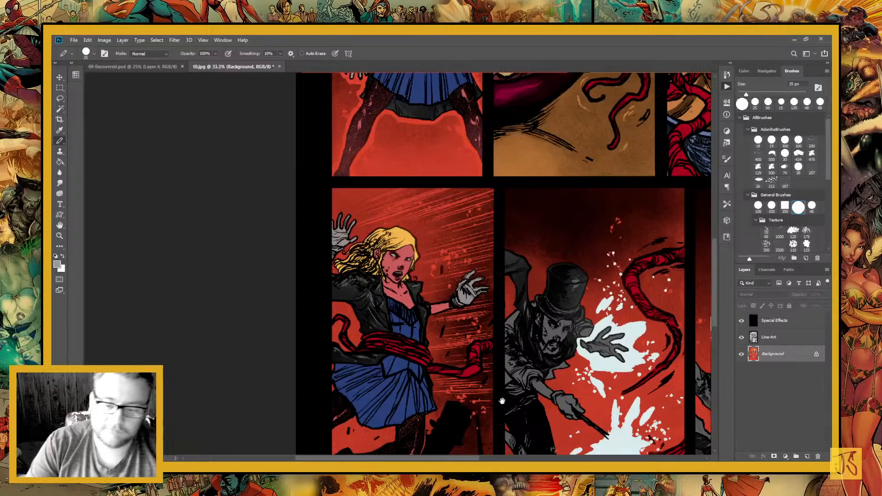
pyautogui.moveTo(502, 401); pyautogui.dragTo(323, 356)
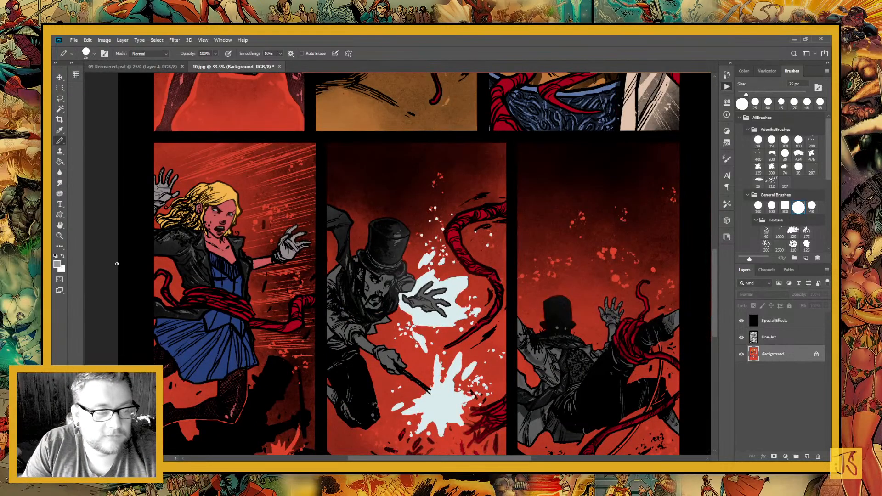
pyautogui.scroll(5, 380, 317)
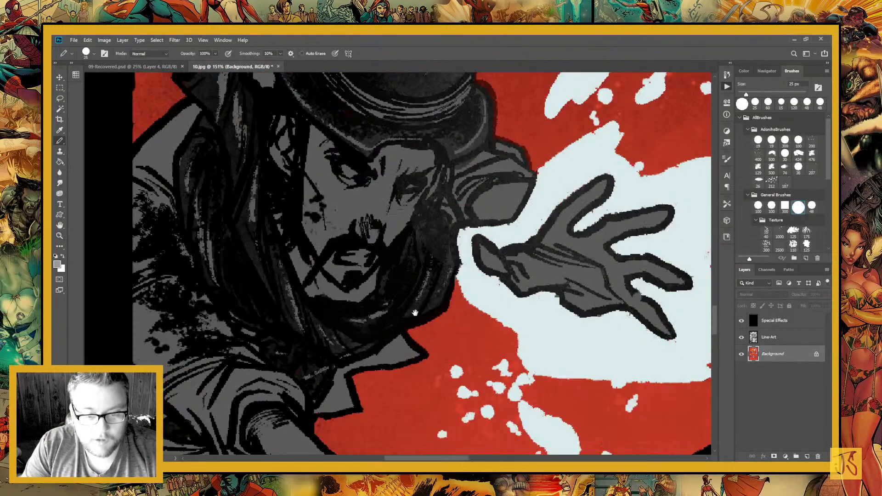
pyautogui.moveTo(434, 354); pyautogui.dragTo(489, 461)
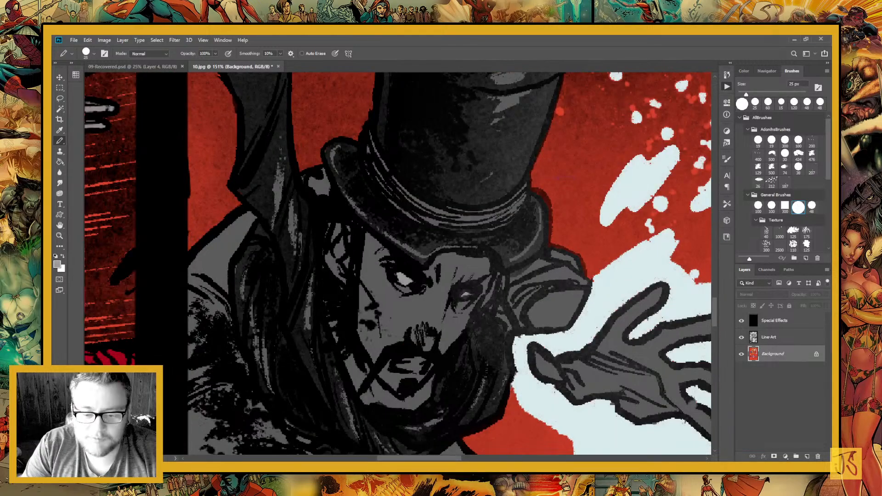
pyautogui.moveTo(419, 365); pyautogui.dragTo(405, 365)
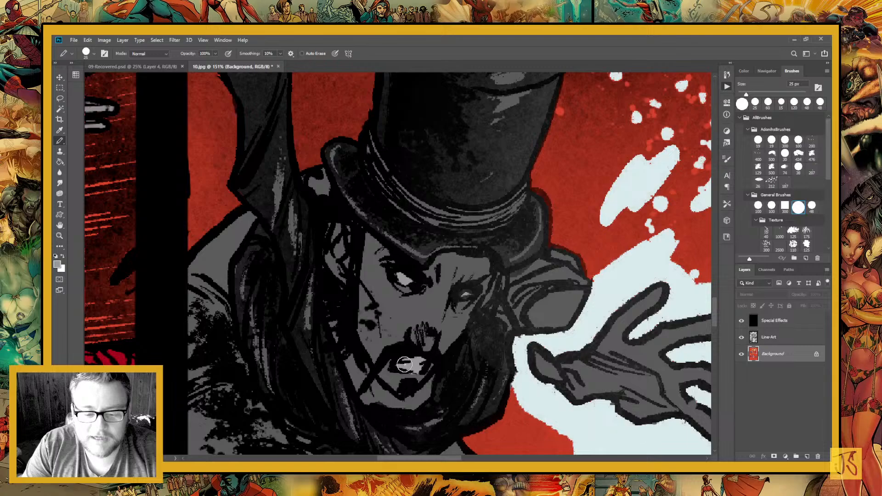
pyautogui.moveTo(506, 247); pyautogui.dragTo(357, 337)
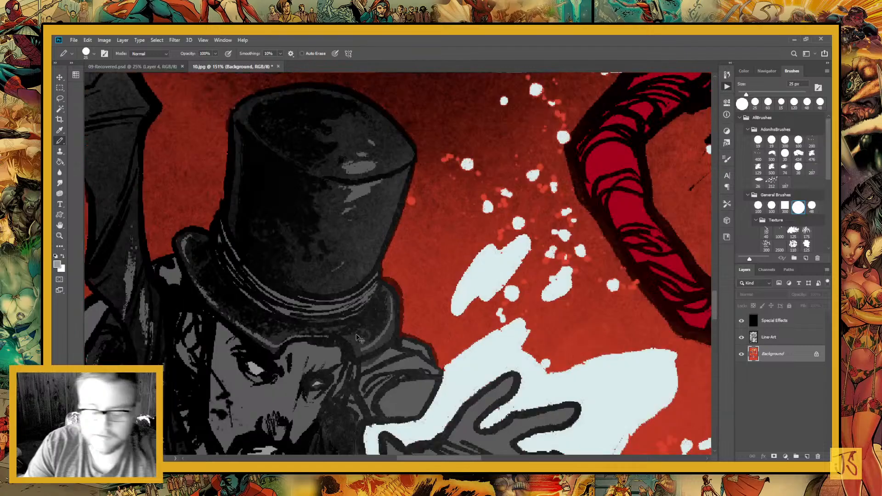
pyautogui.hotkey('ctrl', '-')
pyautogui.hotkey('ctrl', '-')
pyautogui.hotkey('ctrl', '-')
pyautogui.hotkey('ctrl', '-')
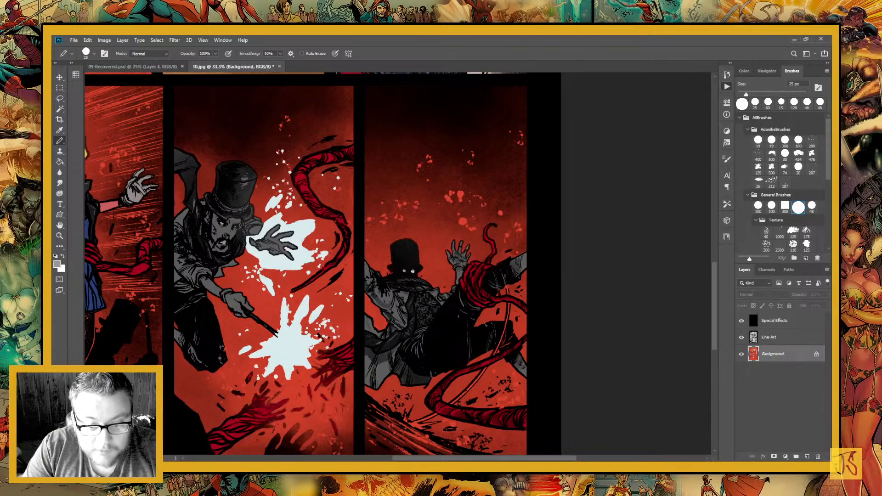
# Inspect the upper panels close up, especially the mouth close-up in the middle panel, for areas still missing flat colour
pyautogui.moveTo(421, 276); pyautogui.dragTo(474, 213)
pyautogui.moveTo(367, 170); pyautogui.dragTo(437, 398)
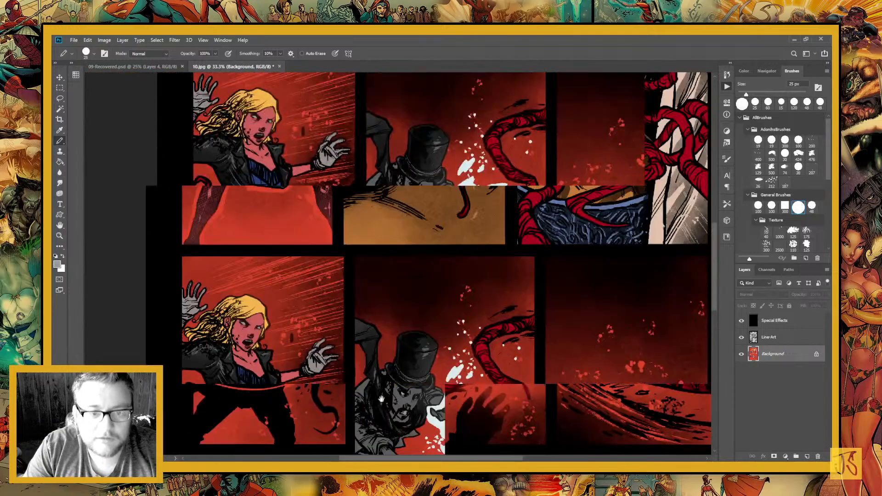
pyautogui.moveTo(344, 87); pyautogui.dragTo(331, 308)
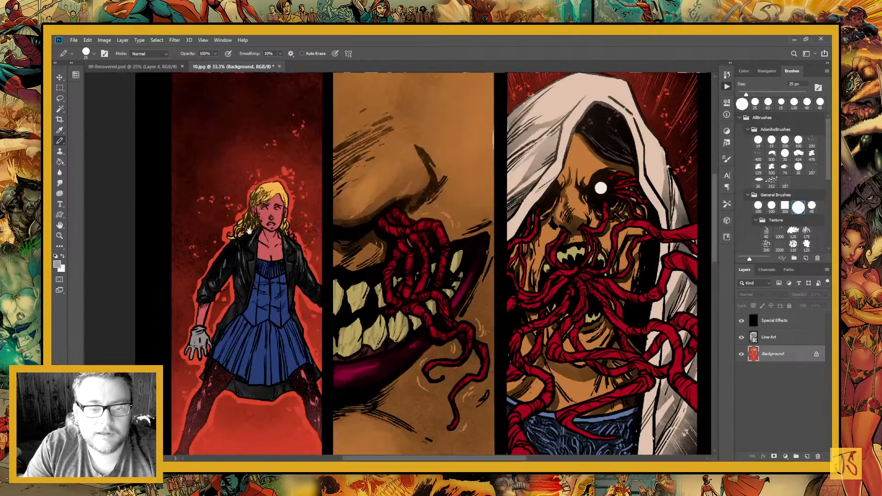
pyautogui.click(60, 236)
pyautogui.moveTo(242, 179)
pyautogui.mouseDown()
pyautogui.moveTo(335, 292)
pyautogui.moveTo(341, 256)
pyautogui.moveTo(418, 259)
pyautogui.mouseUp()
pyautogui.press('b')
pyautogui.scroll(3, 342, 260)
pyautogui.moveTo(369, 331)
pyautogui.mouseDown()
pyautogui.moveTo(394, 328)
pyautogui.moveTo(381, 327)
pyautogui.mouseUp()
pyautogui.moveTo(515, 344); pyautogui.dragTo(439, 329)
pyautogui.moveTo(662, 340); pyautogui.dragTo(423, 323)
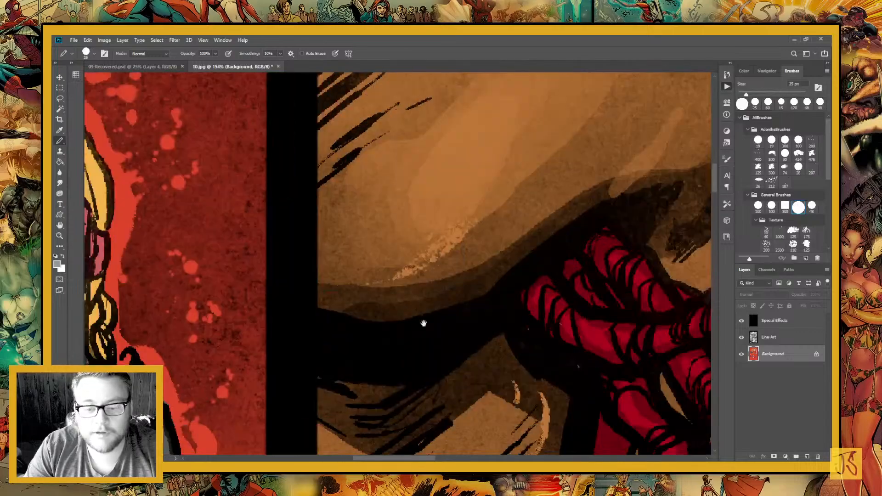
pyautogui.moveTo(574, 337); pyautogui.dragTo(404, 311)
pyautogui.moveTo(606, 266); pyautogui.dragTo(441, 344)
pyautogui.moveTo(492, 140); pyautogui.dragTo(447, 285)
pyautogui.moveTo(427, 169); pyautogui.dragTo(367, 350)
pyautogui.moveTo(384, 203); pyautogui.dragTo(340, 359)
# Select the bright red jagged splash and the far end of the thin red arc across the silhouette in the lower left panel with the Magic Wand
pyautogui.scroll(-7, 415, 317)
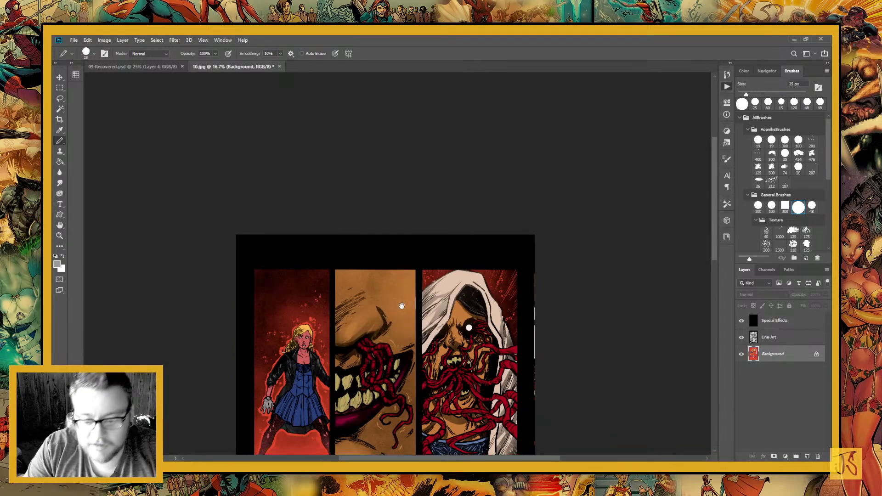
pyautogui.scroll(-5, 334, 337)
pyautogui.moveTo(334, 337); pyautogui.dragTo(358, 202)
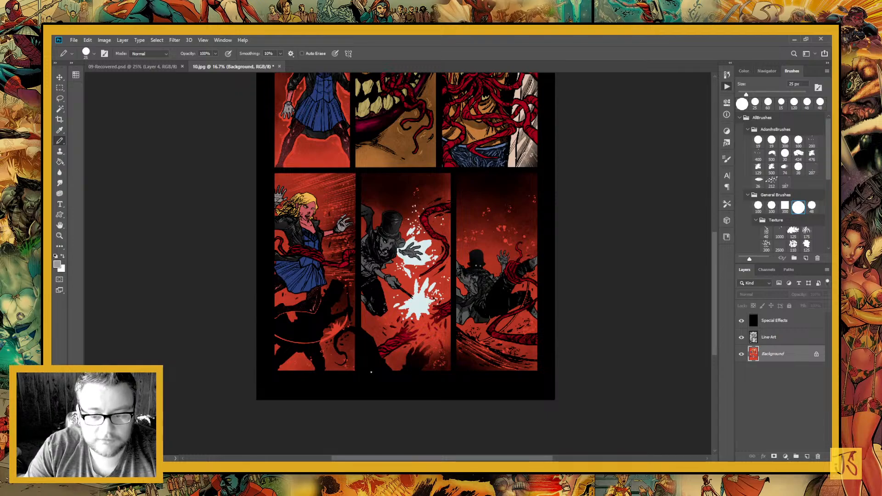
pyautogui.press('w')
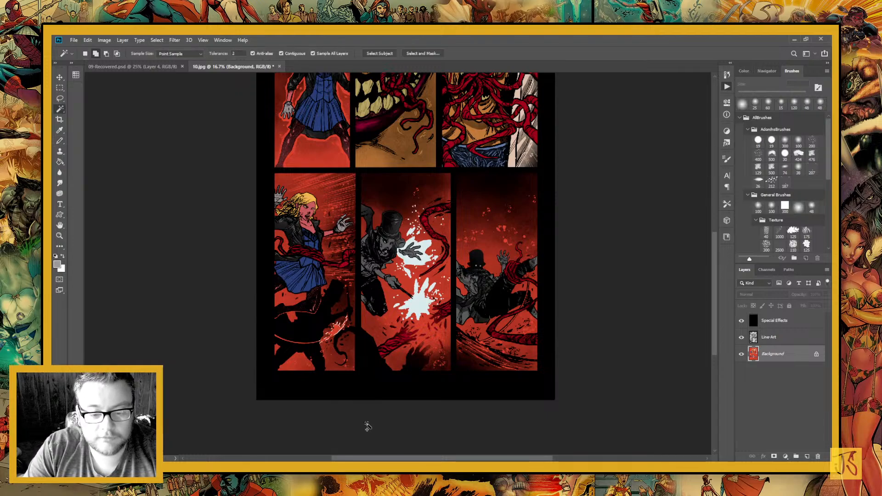
pyautogui.click(60, 235)
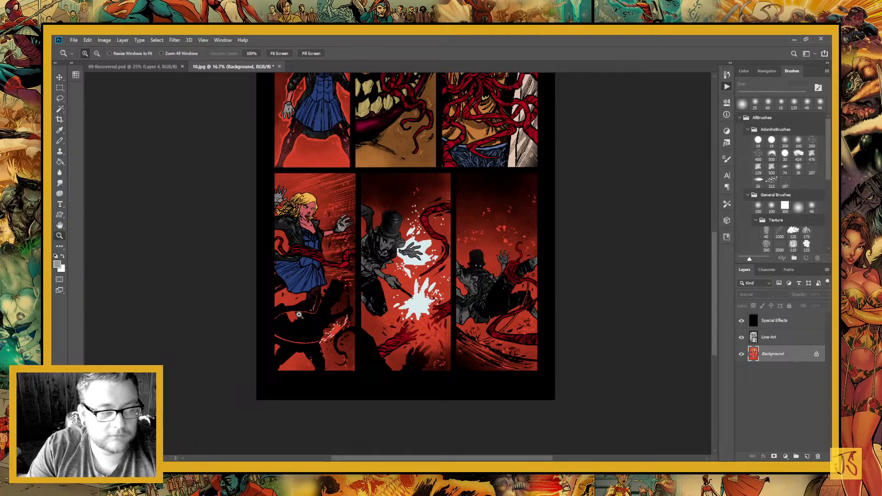
pyautogui.moveTo(289, 250); pyautogui.dragTo(413, 384)
pyautogui.moveTo(312, 330); pyautogui.dragTo(402, 290)
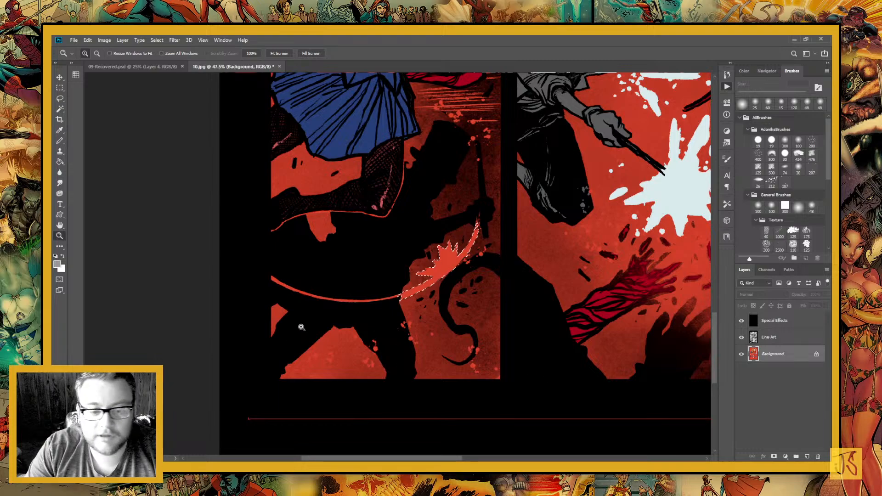
pyautogui.press('w')
pyautogui.click(272, 280)
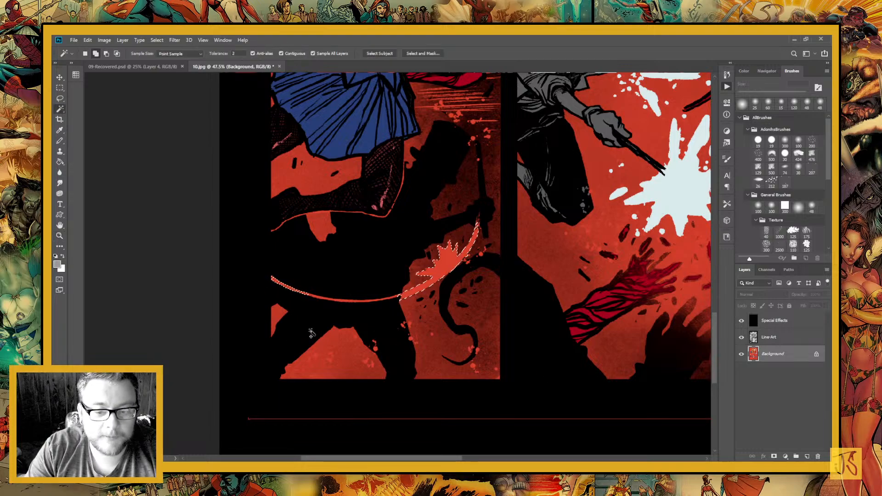
# Add the middle segments of the thin red arc crossing the black silhouette to the Magic Wand selection
pyautogui.click(56, 236)
pyautogui.moveTo(348, 248); pyautogui.dragTo(380, 337)
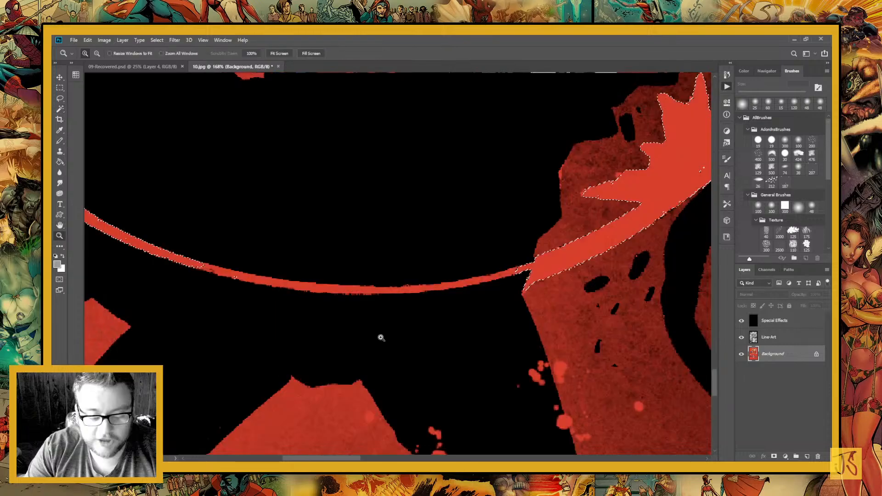
pyautogui.press('w')
pyautogui.click(392, 292)
pyautogui.click(357, 289)
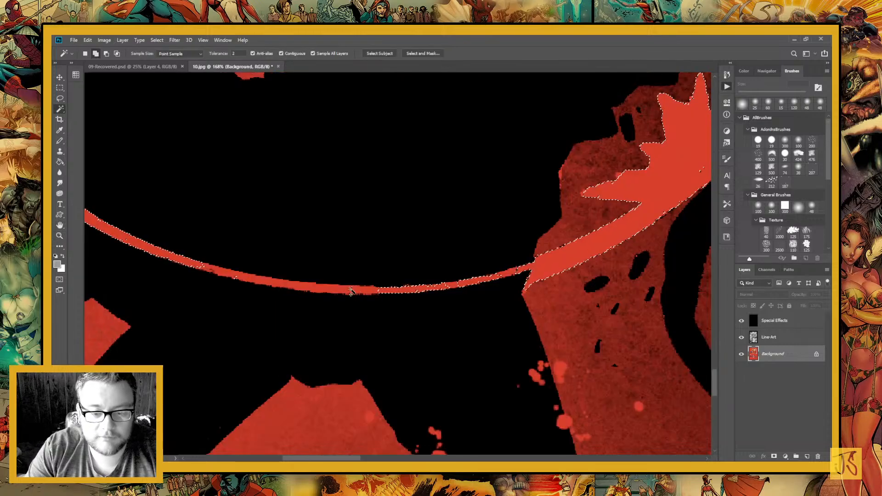
pyautogui.click(285, 282)
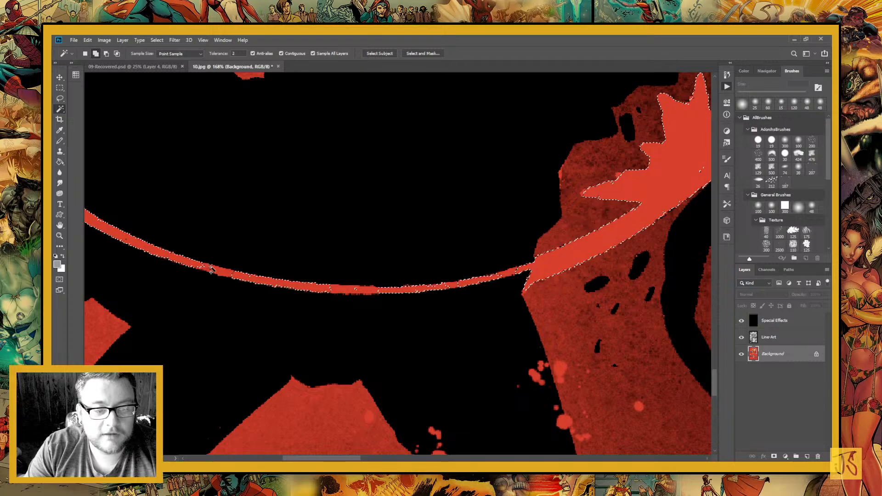
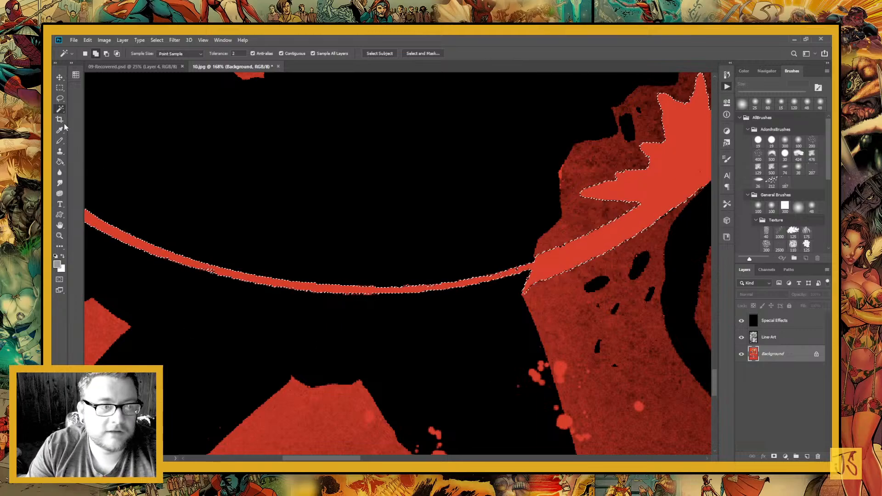
# Fill the selected thin arc and jagged splash in the lower left panel with golden yellow
pyautogui.press('g')
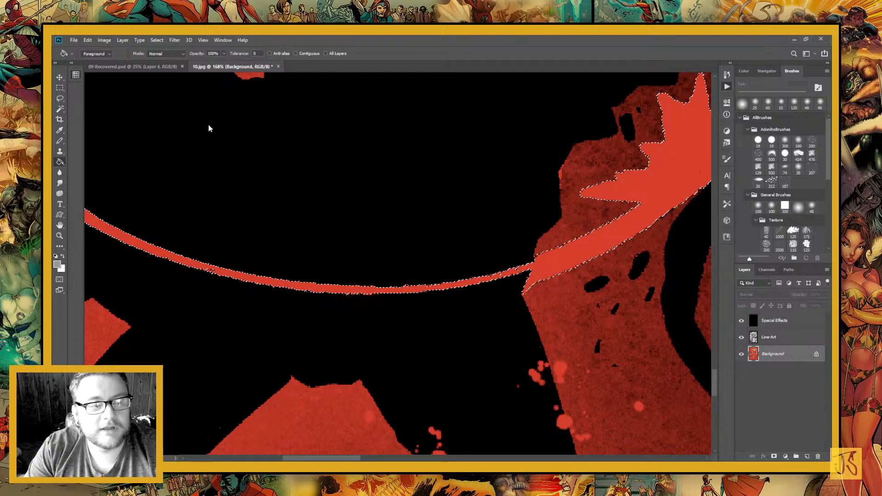
pyautogui.keyDown('alt'); pyautogui.click(167, 124); pyautogui.keyUp('alt')
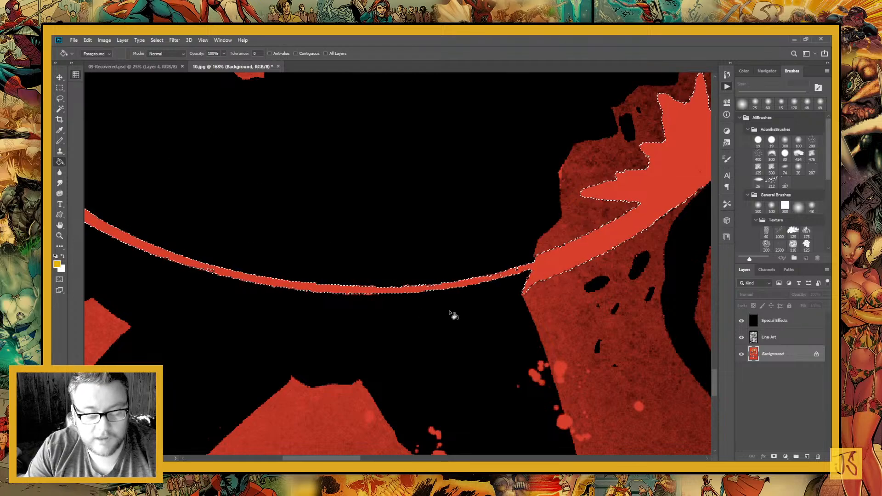
pyautogui.hotkey('alt', 'BackSpace')
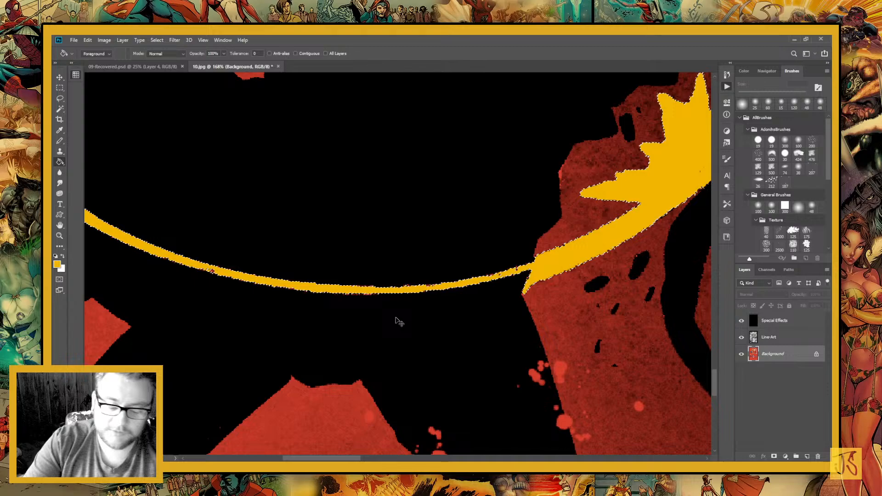
# Set the Magic Wand to tolerance 0 with Anti-alias, Contiguous and Sample All Layers turned off
pyautogui.hotkey('ctrl', '-')
pyautogui.hotkey('ctrl', '-')
pyautogui.hotkey('ctrl', '-')
pyautogui.hotkey('ctrl', '-')
pyautogui.hotkey('ctrl', '-')
pyautogui.hotkey('ctrl', '-')
pyautogui.hotkey('ctrl', '-')
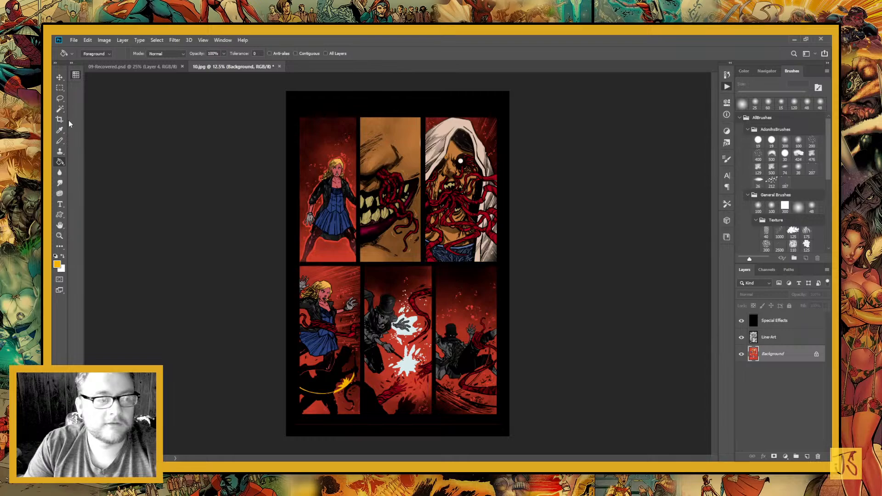
pyautogui.press('w')
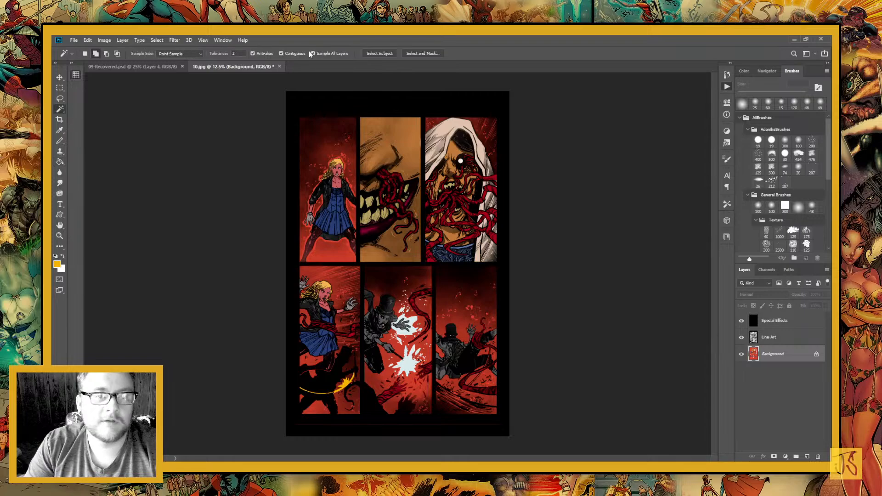
pyautogui.click(312, 53)
pyautogui.click(281, 53)
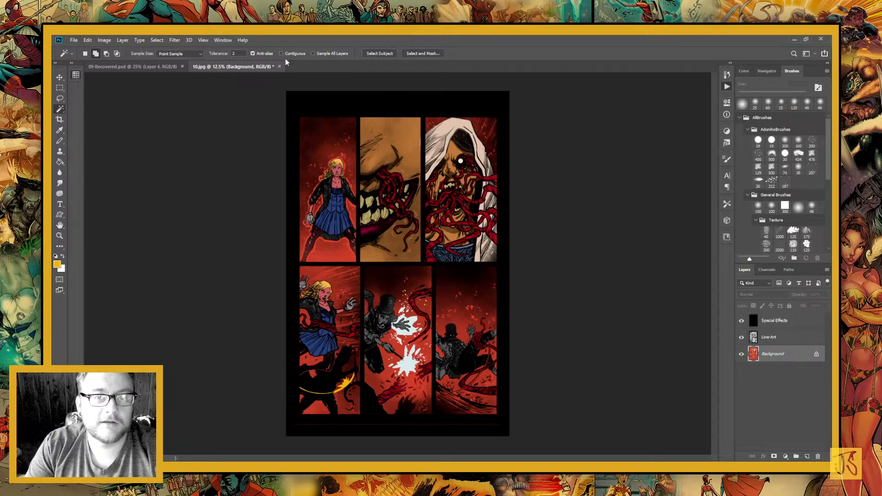
pyautogui.click(253, 53)
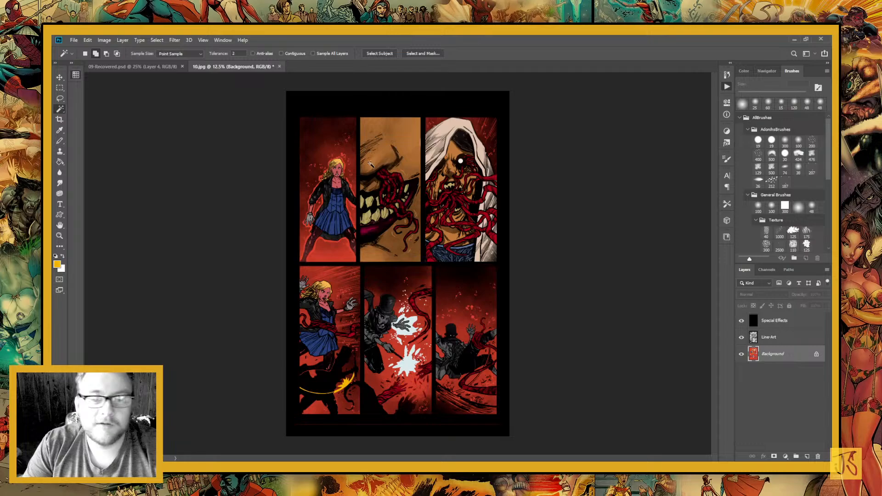
pyautogui.moveTo(240, 54); pyautogui.dragTo(205, 43)
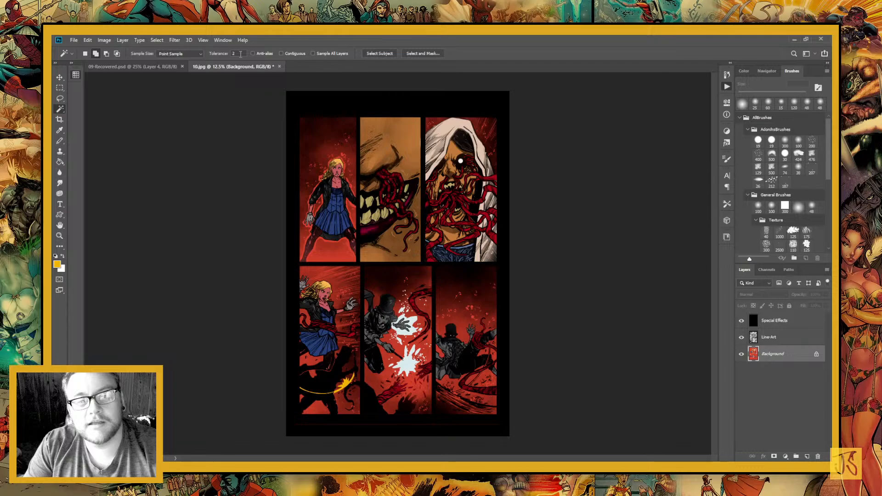
pyautogui.write('0')
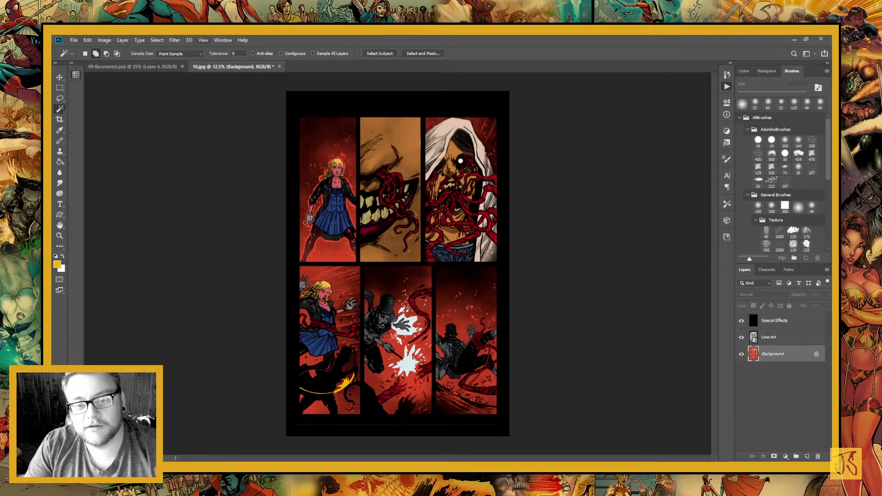
# Test the Magic Wand on the tan skin flats, hide the Line-Art layer to inspect the selection, and deselect
pyautogui.click(404, 133)
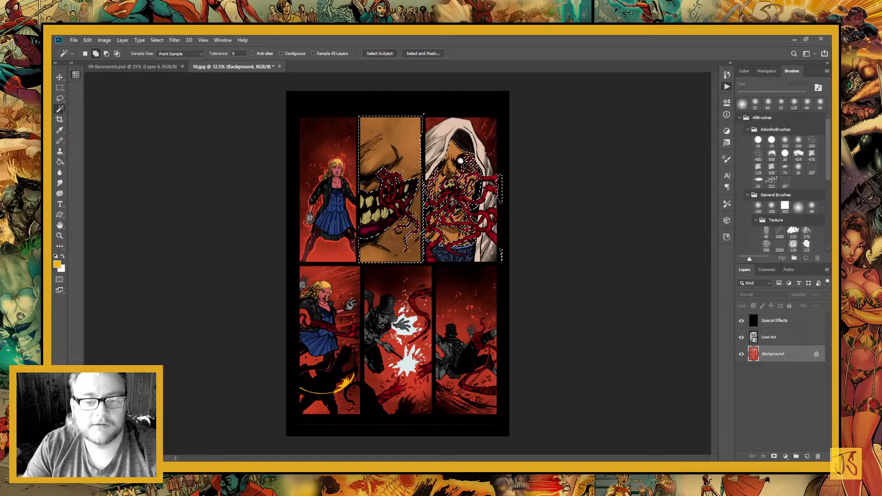
pyautogui.click(740, 338)
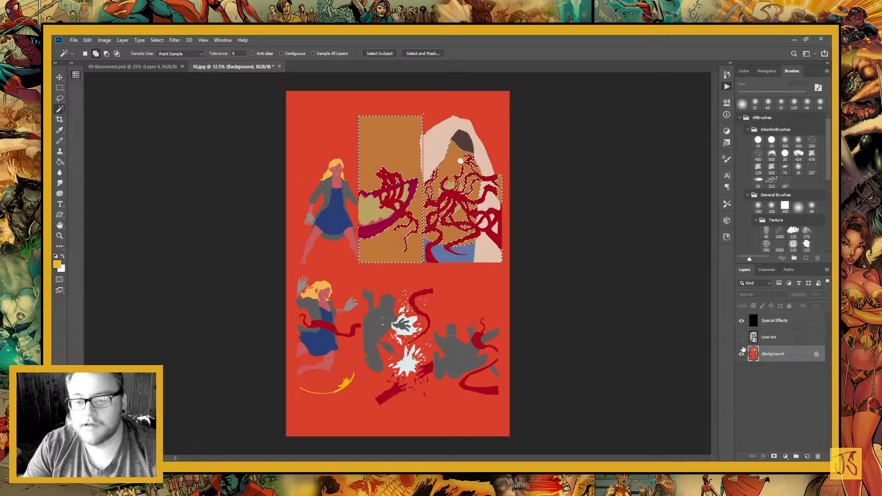
pyautogui.press('z')
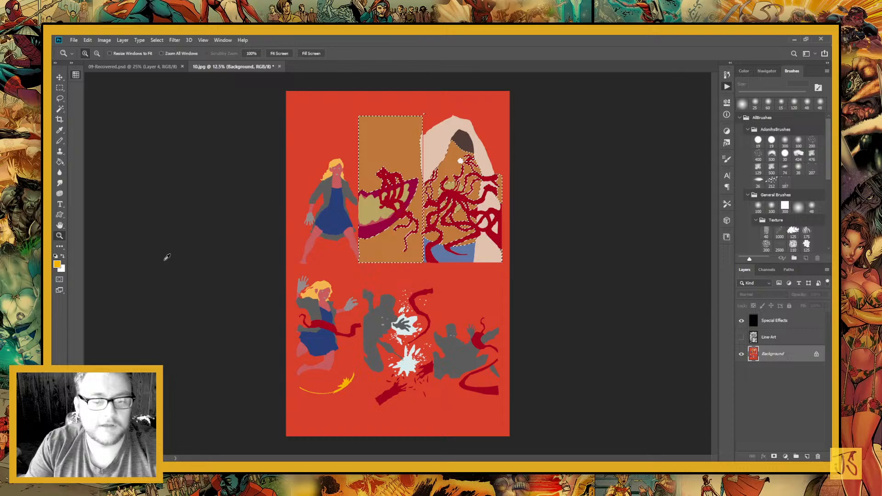
pyautogui.hotkey('ctrl', 'd')
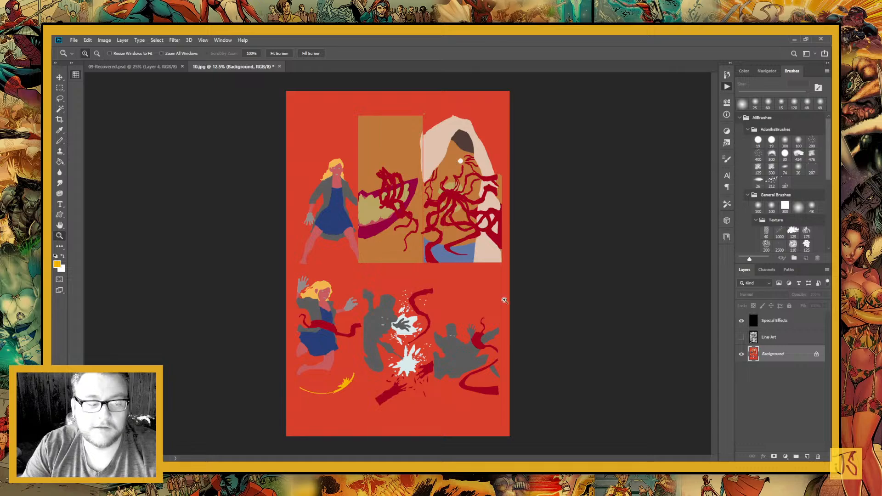
# Test selecting the dark grey, tan and crimson tentacle flats across the page, show the Line-Art layer again, and clear the selection
pyautogui.click(59, 109)
pyautogui.click(422, 257)
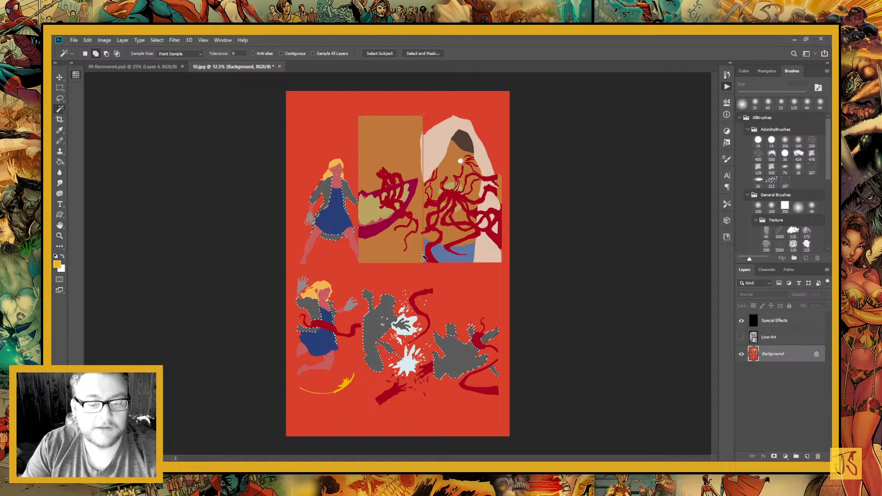
pyautogui.click(421, 256)
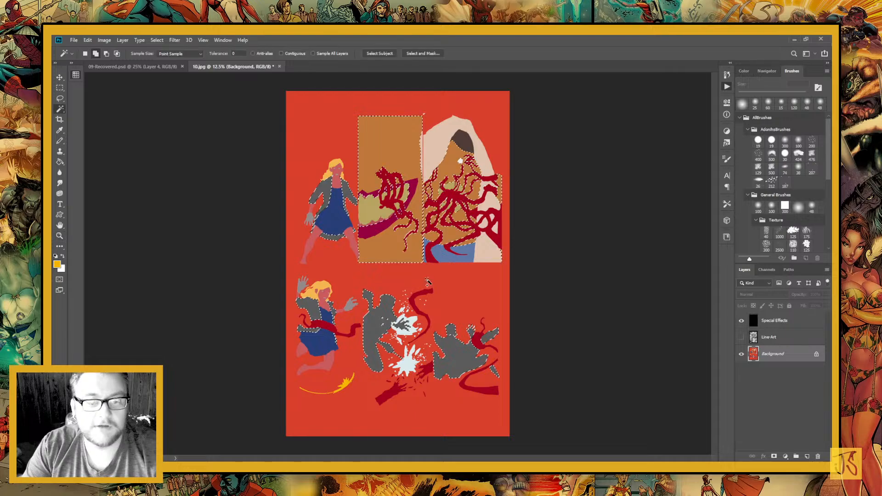
pyautogui.hotkey('ctrl', 'd')
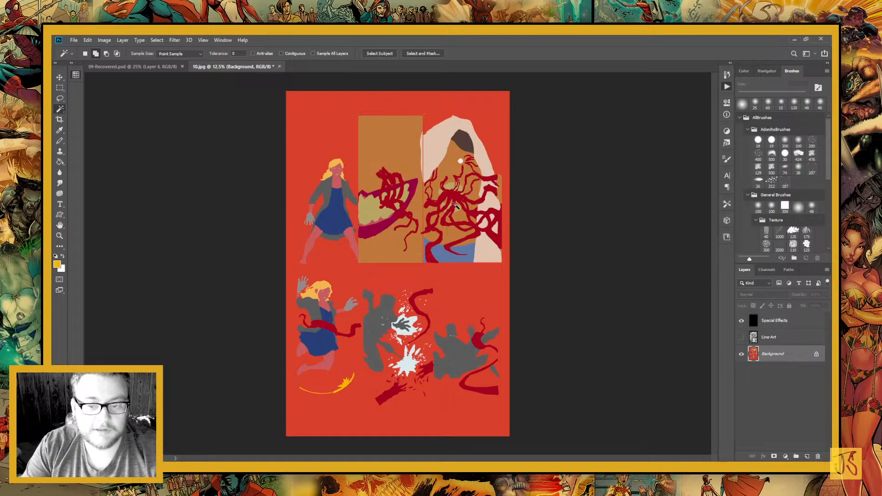
pyautogui.click(456, 206)
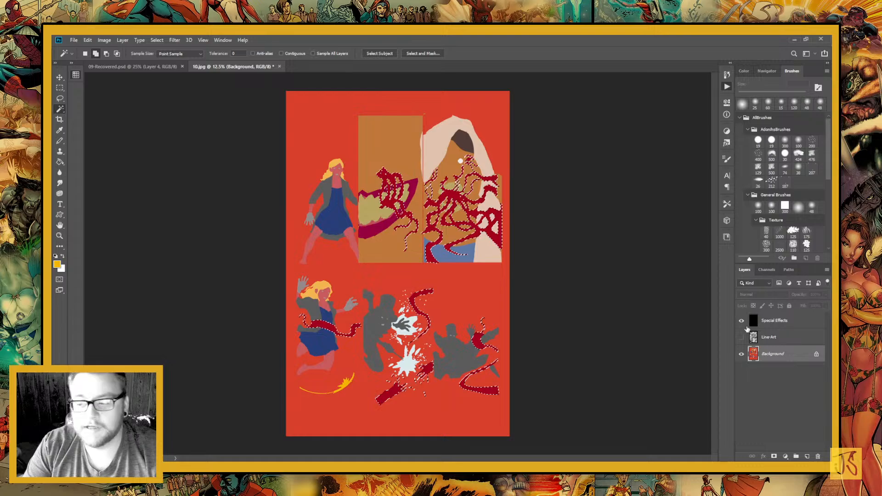
pyautogui.click(740, 337)
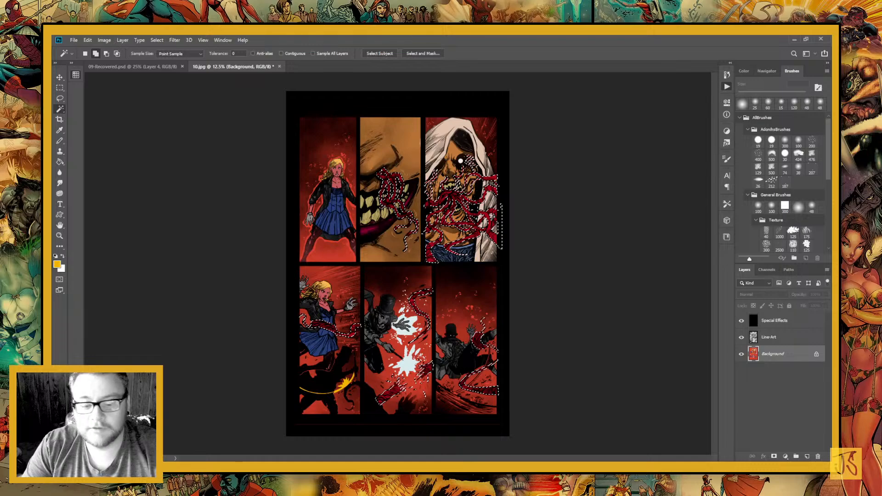
pyautogui.hotkey('ctrl', 'd')
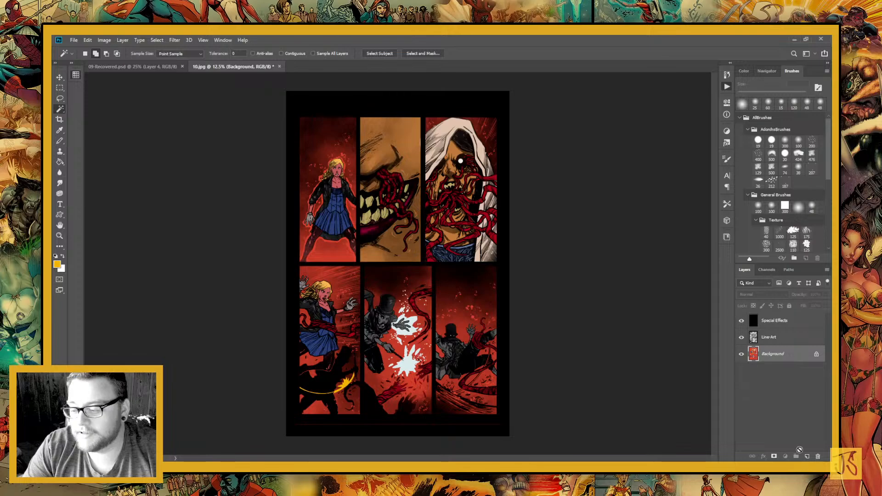
# Duplicate the Background layer and select the characters' clothing, skin, hood and tentacle flats on the copy with the Magic Wand
pyautogui.moveTo(799, 449); pyautogui.dragTo(807, 456)
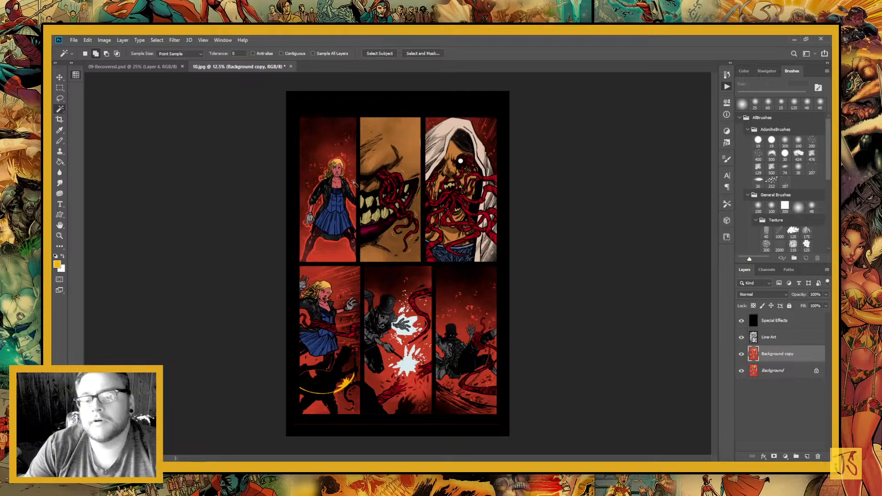
pyautogui.click(338, 191)
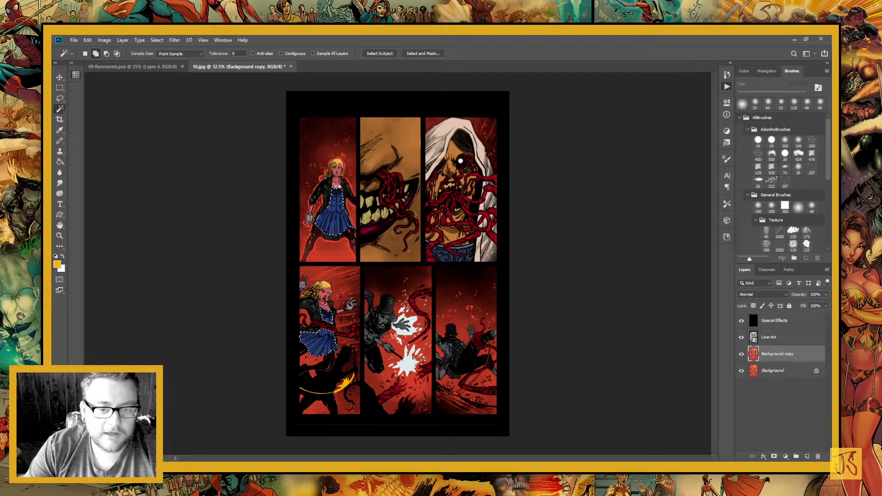
pyautogui.click(351, 230)
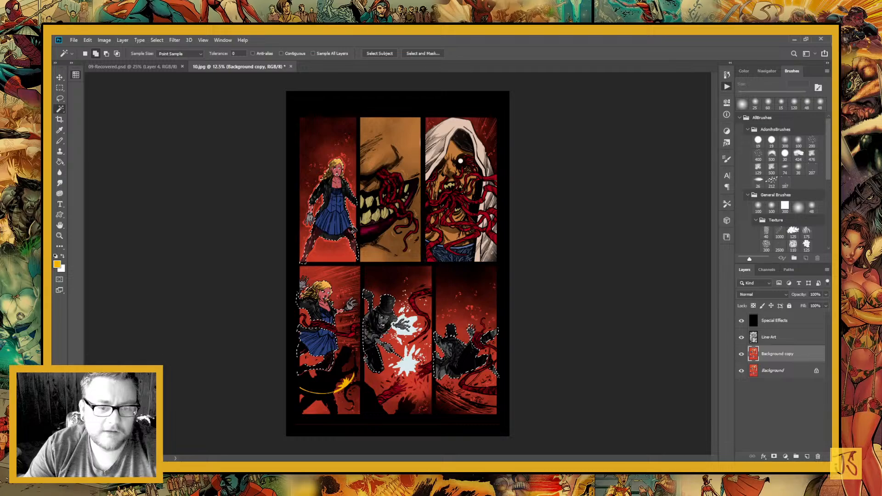
pyautogui.click(407, 246)
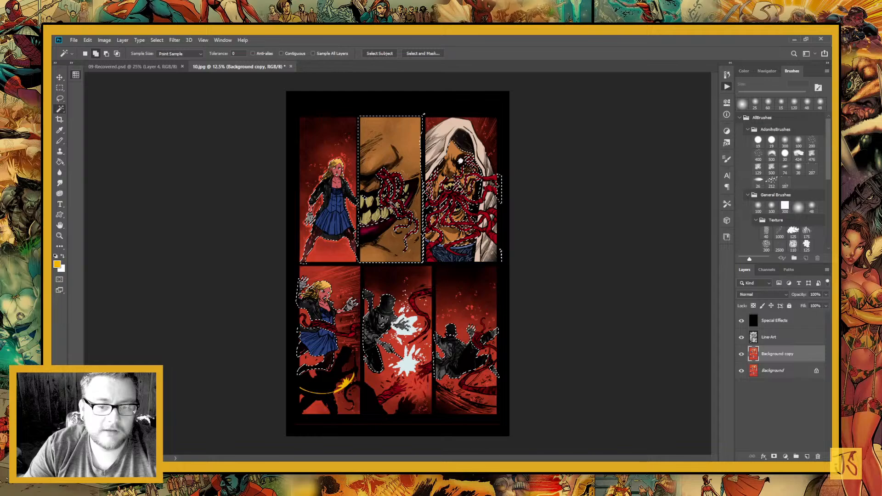
pyautogui.click(390, 206)
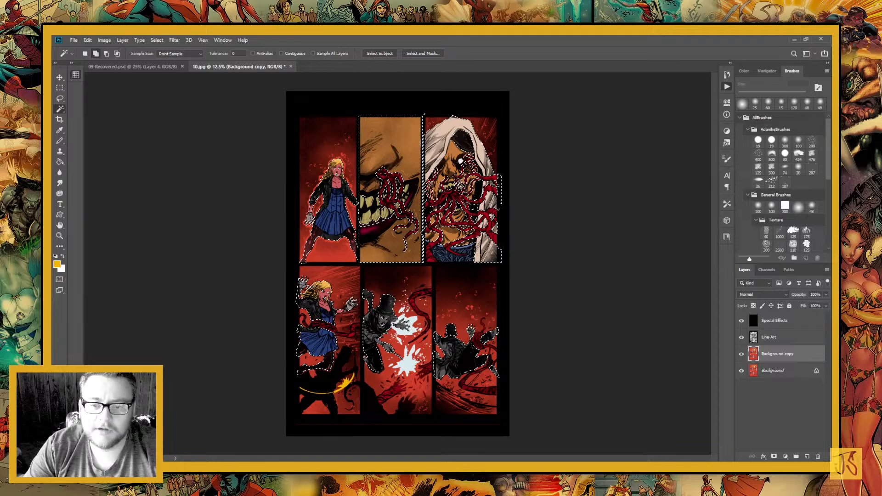
pyautogui.click(460, 187)
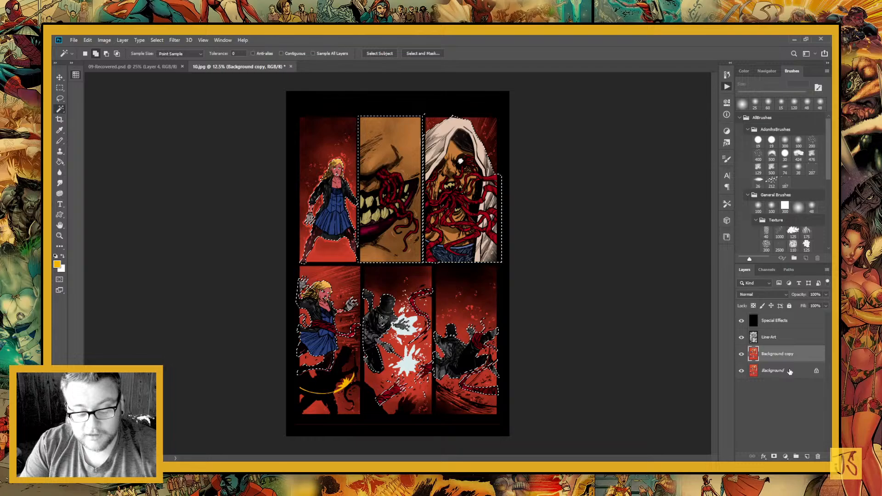
# Copy the selected flats to a new layer, set its blend mode to Screen, and add a layer mask
pyautogui.hotkey('ctrl', 'j')
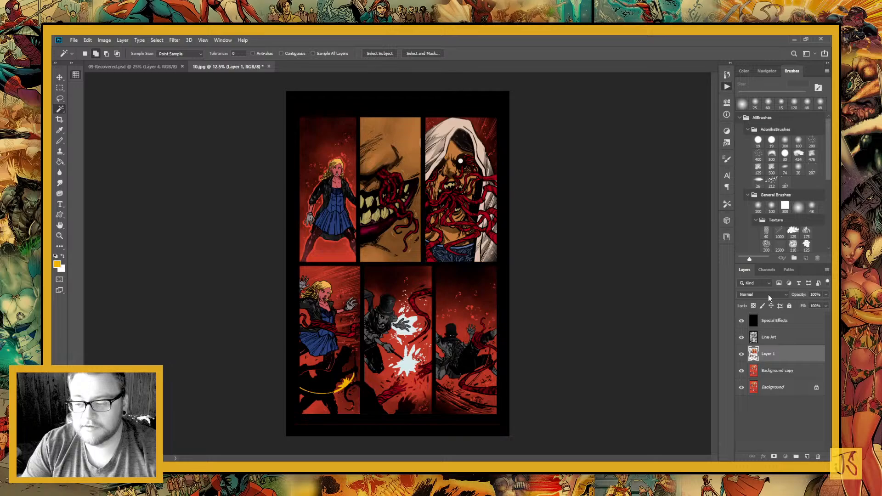
pyautogui.scroll(-8, 767, 294)
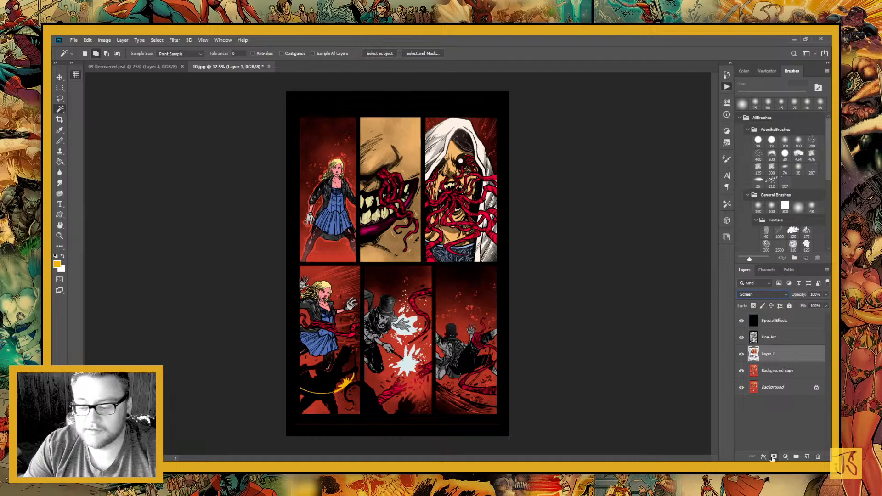
pyautogui.click(773, 457)
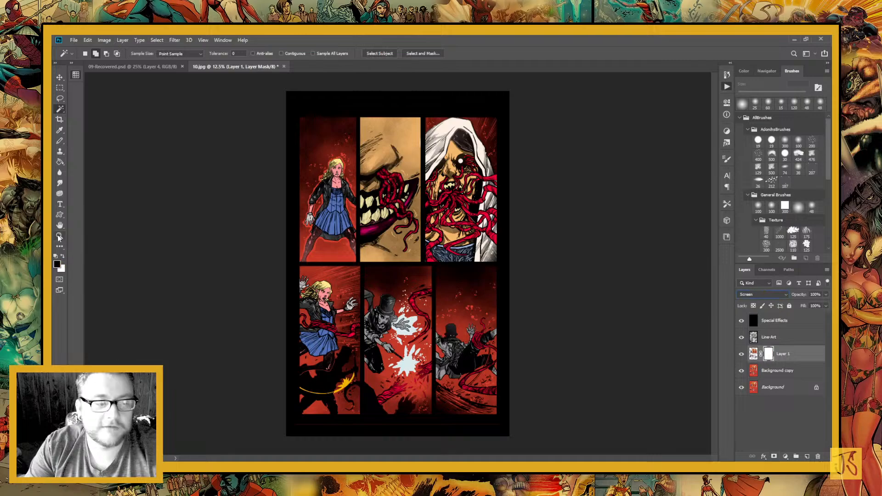
# Paint hard-edged shadows in black on the layer mask over the woman's face, neck and chest in the upper left panel
pyautogui.click(59, 236)
pyautogui.moveTo(256, 104); pyautogui.dragTo(422, 235)
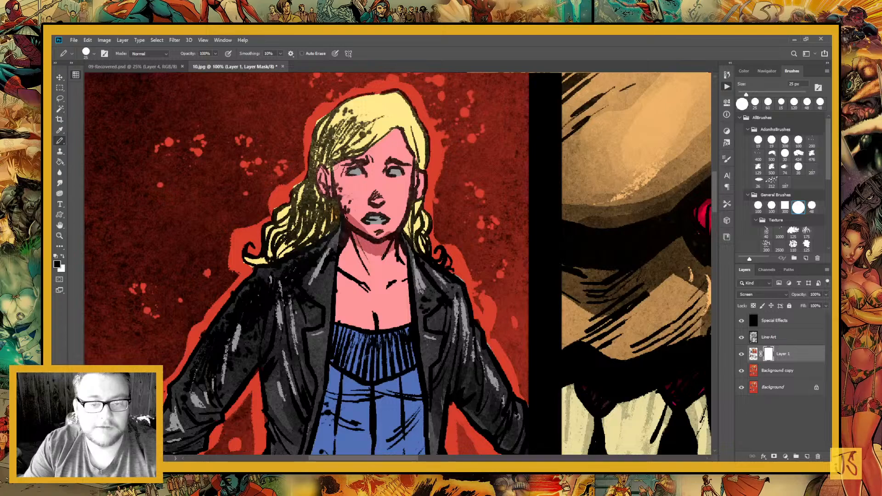
pyautogui.moveTo(335, 166); pyautogui.dragTo(355, 179)
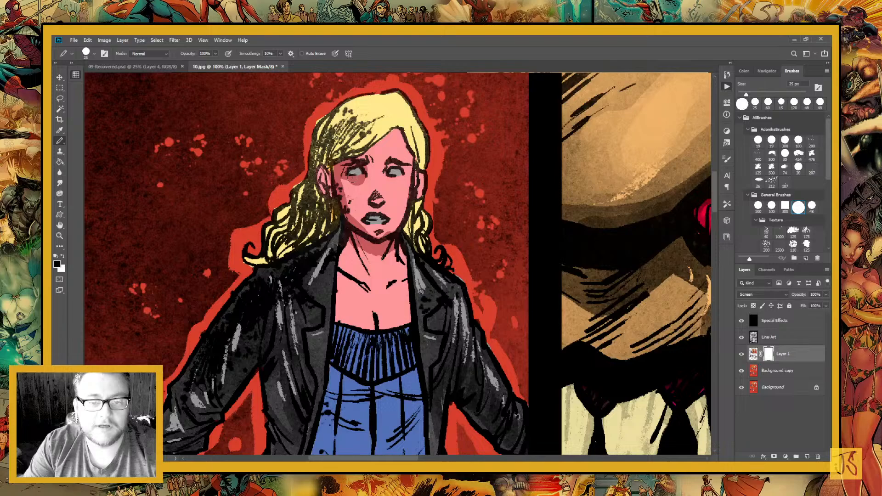
pyautogui.moveTo(393, 121); pyautogui.dragTo(383, 181)
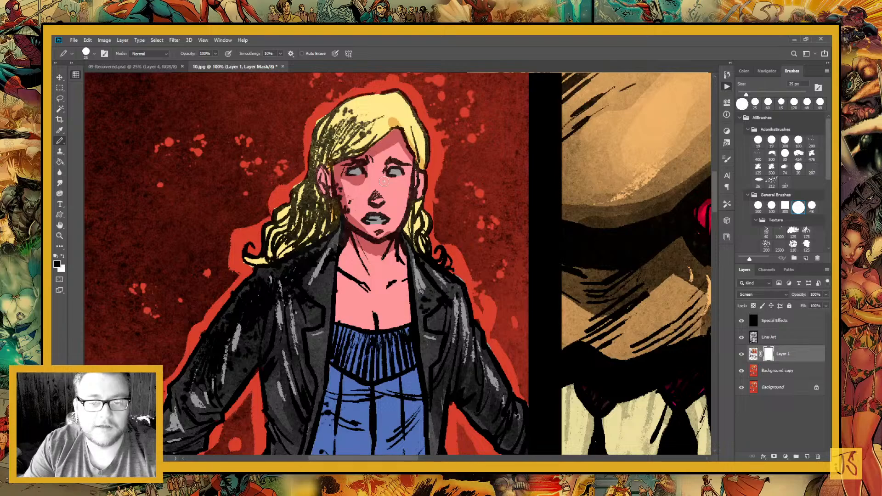
pyautogui.press('x')
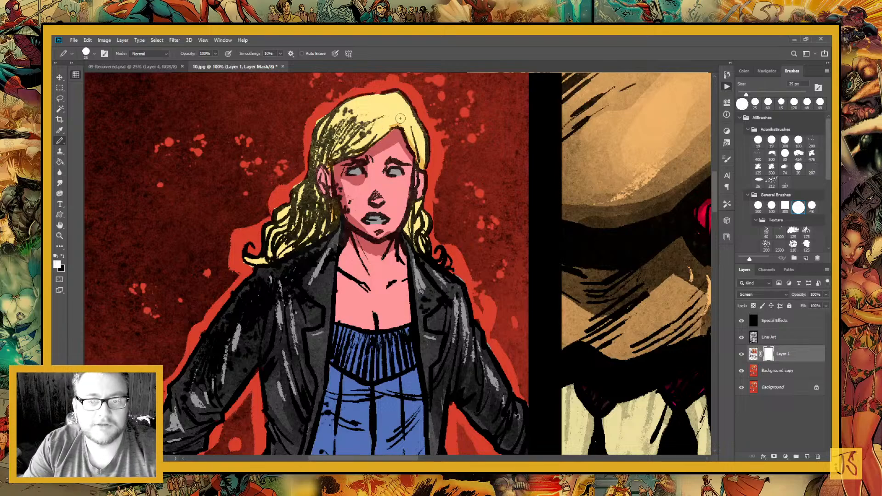
pyautogui.moveTo(397, 121); pyautogui.dragTo(390, 125)
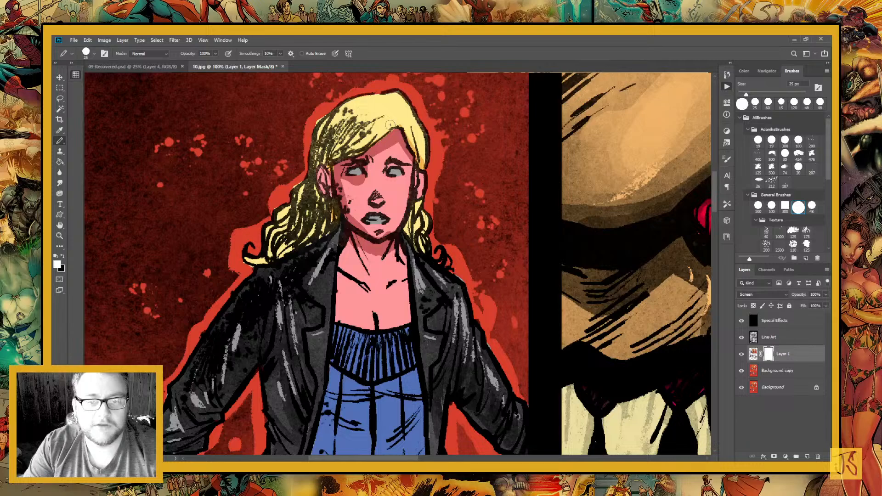
pyautogui.press('x')
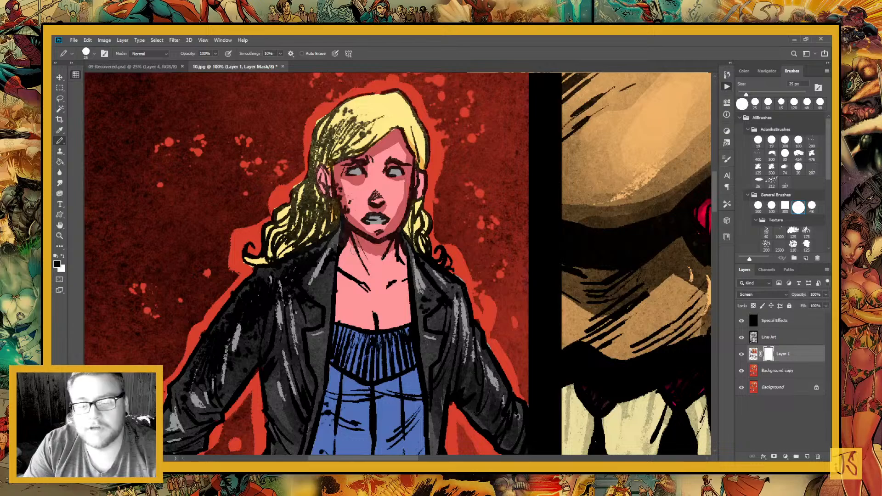
pyautogui.moveTo(352, 250); pyautogui.dragTo(360, 317)
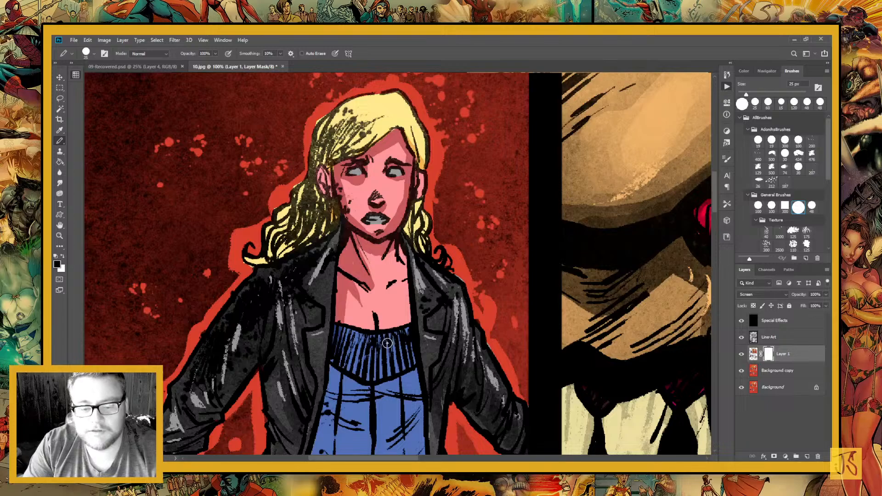
# Paint black shadows on the layer mask down the left side of the woman's blue bodice and skirt, and beneath the bodice's pointed hem
pyautogui.moveTo(394, 286)
pyautogui.mouseDown()
pyautogui.moveTo(404, 298)
pyautogui.moveTo(409, 277)
pyautogui.moveTo(413, 353)
pyautogui.mouseUp()
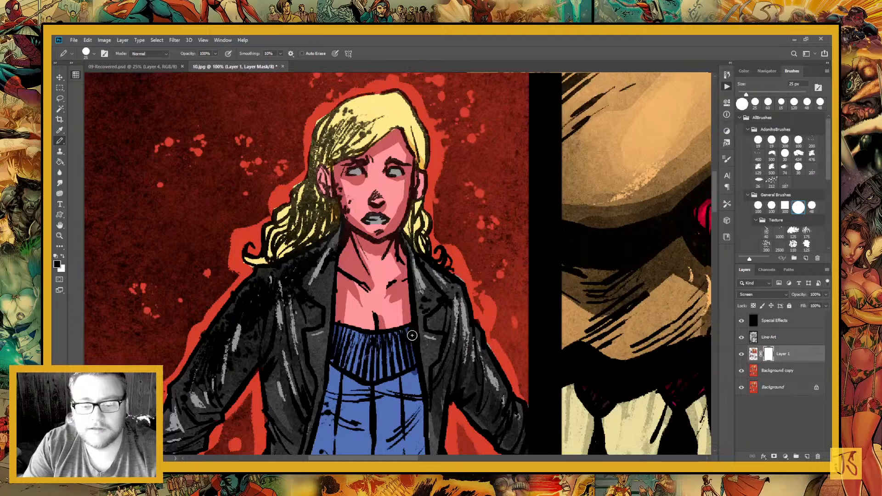
pyautogui.scroll(-3, 427, 226)
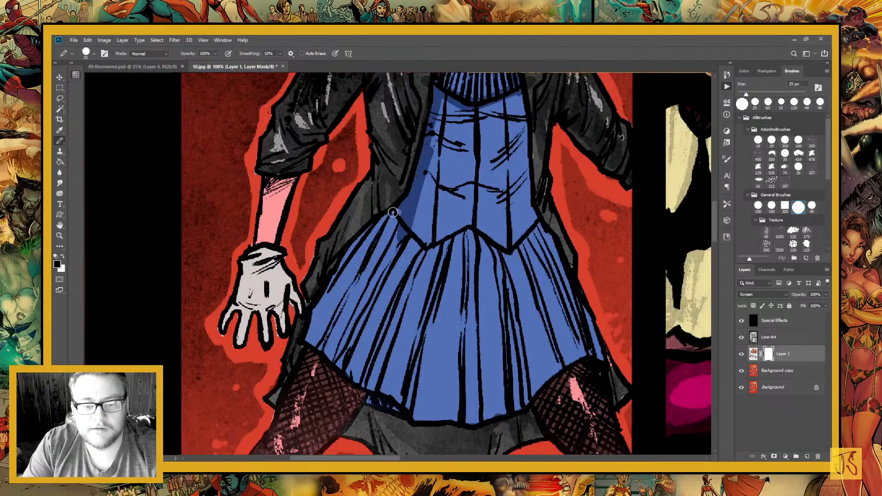
pyautogui.moveTo(394, 212)
pyautogui.mouseDown()
pyautogui.moveTo(334, 277)
pyautogui.moveTo(306, 338)
pyautogui.mouseUp()
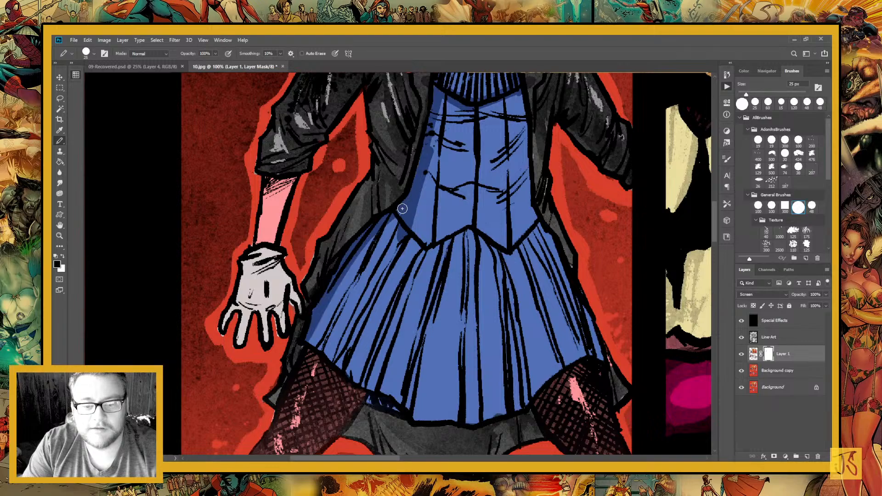
pyautogui.moveTo(402, 209); pyautogui.dragTo(336, 309)
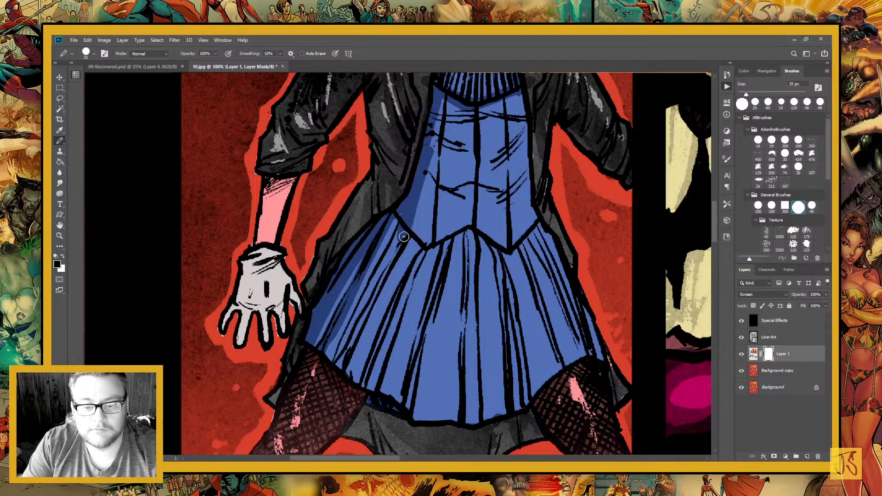
pyautogui.moveTo(404, 237); pyautogui.dragTo(340, 365)
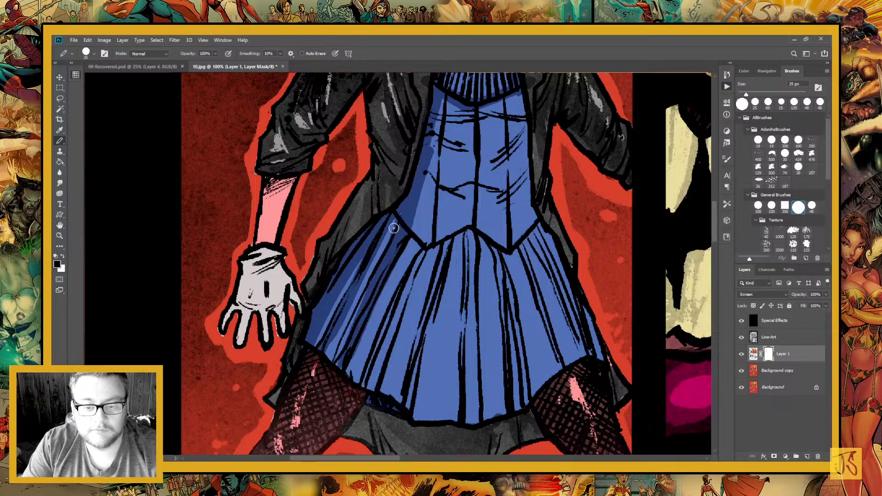
pyautogui.moveTo(450, 362); pyautogui.dragTo(365, 358)
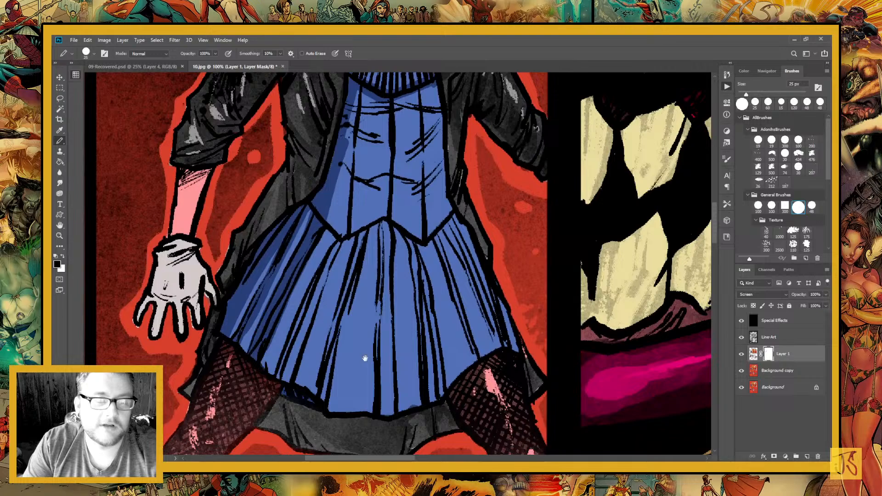
pyautogui.scroll(3, 365, 358)
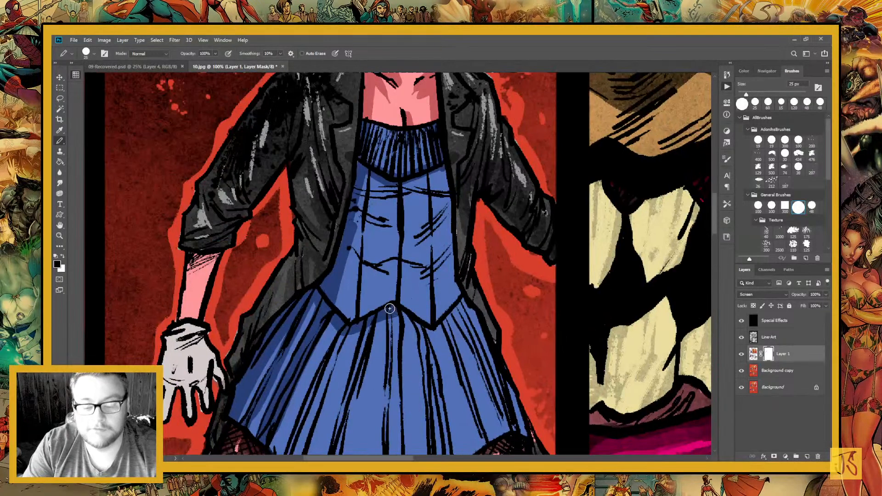
pyautogui.moveTo(390, 309); pyautogui.dragTo(454, 311)
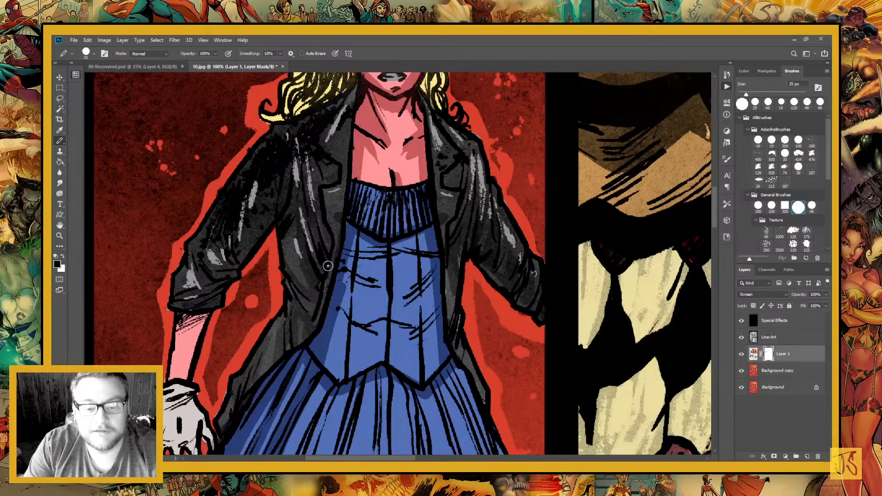
# Paint fold shadows on the layer mask across the bodice's bust and waist
pyautogui.moveTo(380, 256)
pyautogui.mouseDown()
pyautogui.moveTo(356, 265)
pyautogui.moveTo(399, 252)
pyautogui.mouseUp()
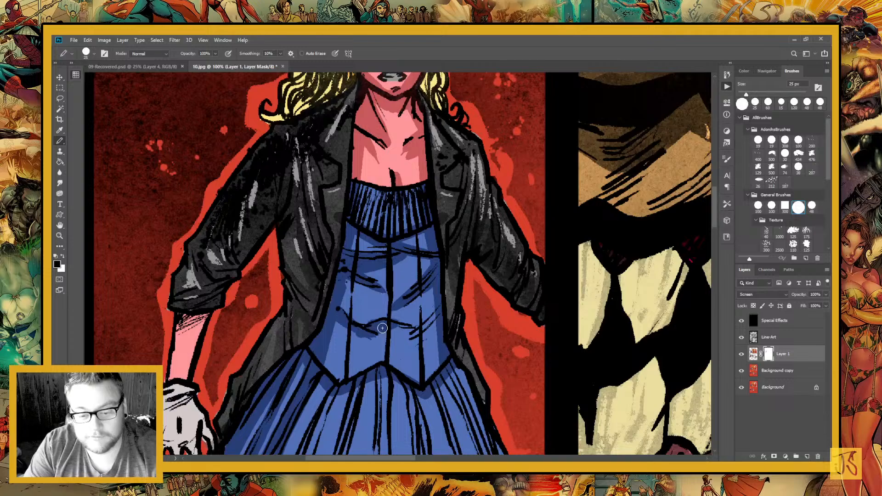
pyautogui.moveTo(382, 327); pyautogui.dragTo(415, 336)
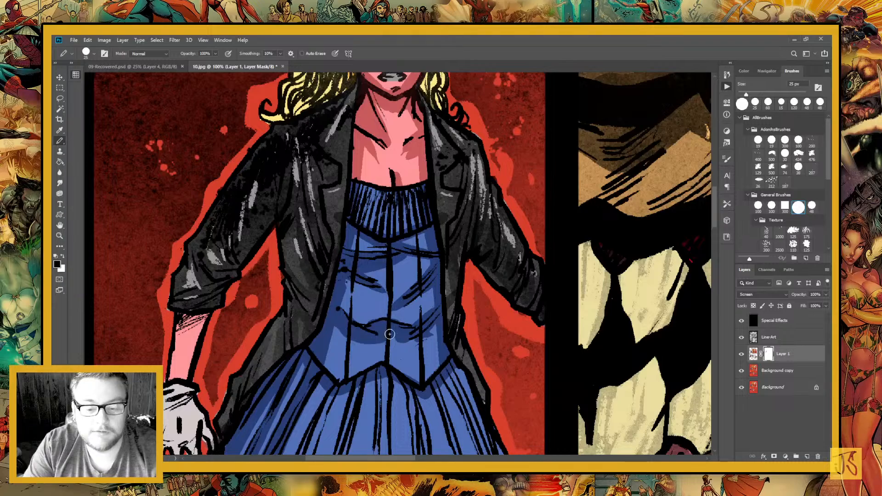
pyautogui.moveTo(345, 287)
pyautogui.mouseDown()
pyautogui.moveTo(389, 318)
pyautogui.moveTo(411, 297)
pyautogui.mouseUp()
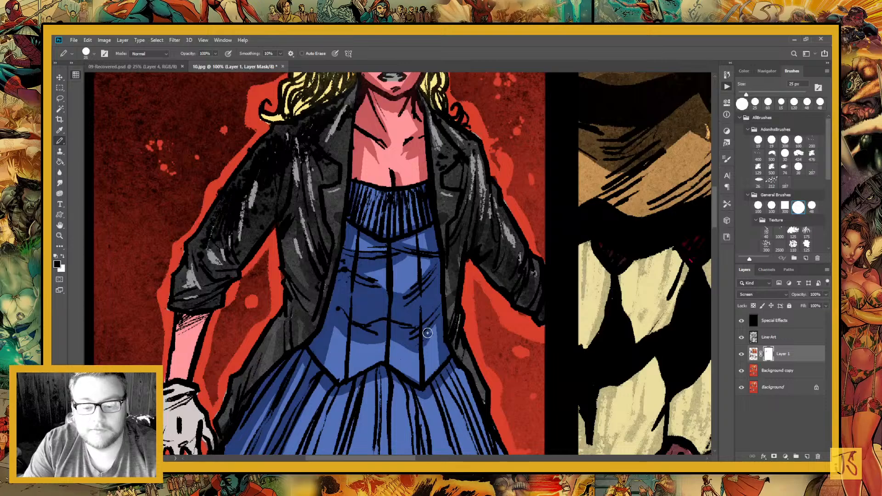
# Refine the light area on the woman's chest in white on the mask, and shade the hair beside her face in black
pyautogui.moveTo(400, 124)
pyautogui.mouseDown()
pyautogui.moveTo(413, 262)
pyautogui.moveTo(406, 240)
pyautogui.mouseUp()
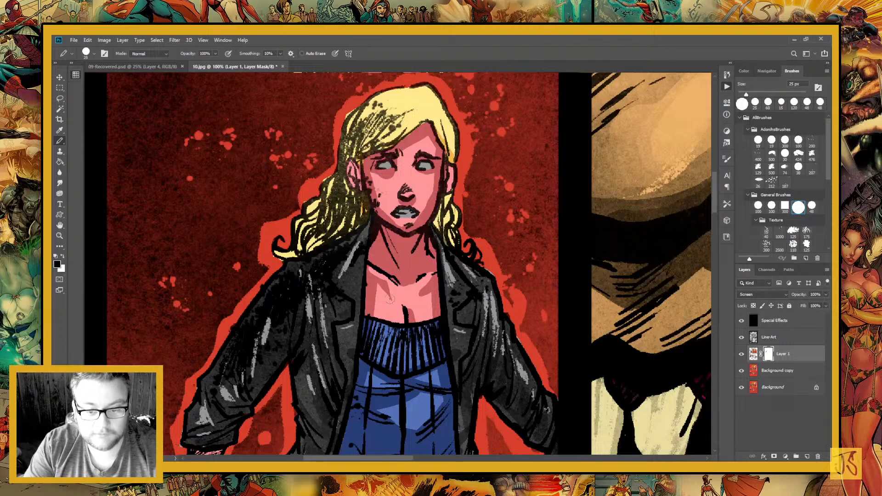
pyautogui.press('x')
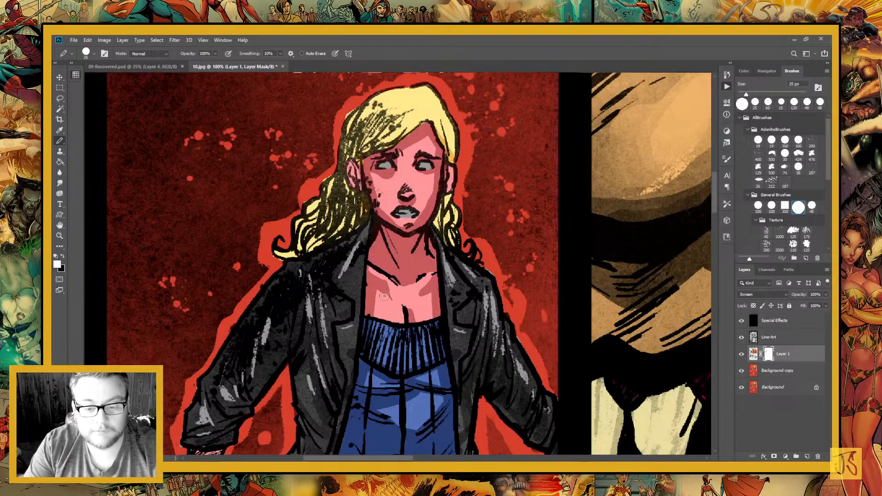
pyautogui.moveTo(384, 296); pyautogui.dragTo(418, 295)
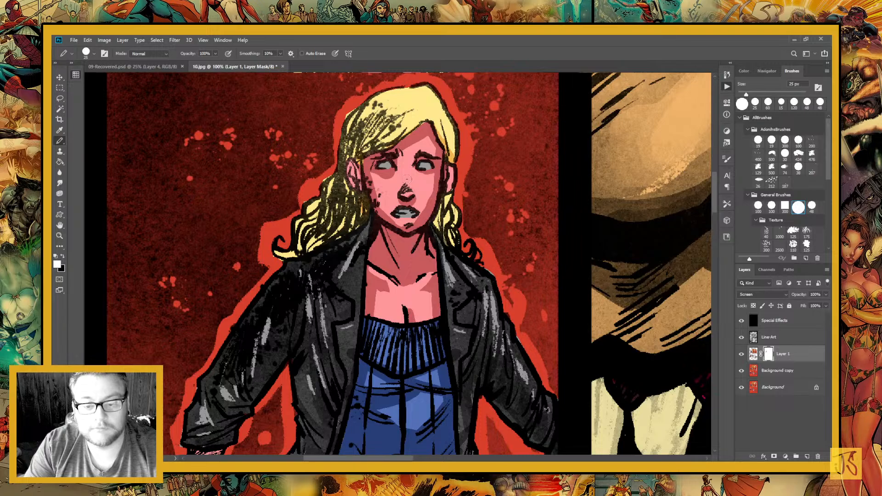
pyautogui.hscroll(-3, 405, 193)
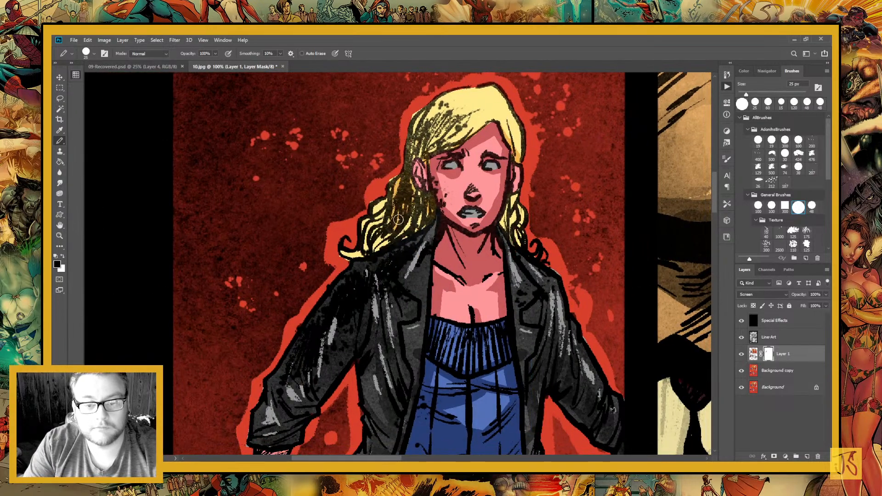
pyautogui.moveTo(398, 220)
pyautogui.mouseDown()
pyautogui.moveTo(412, 225)
pyautogui.moveTo(426, 198)
pyautogui.moveTo(436, 208)
pyautogui.mouseUp()
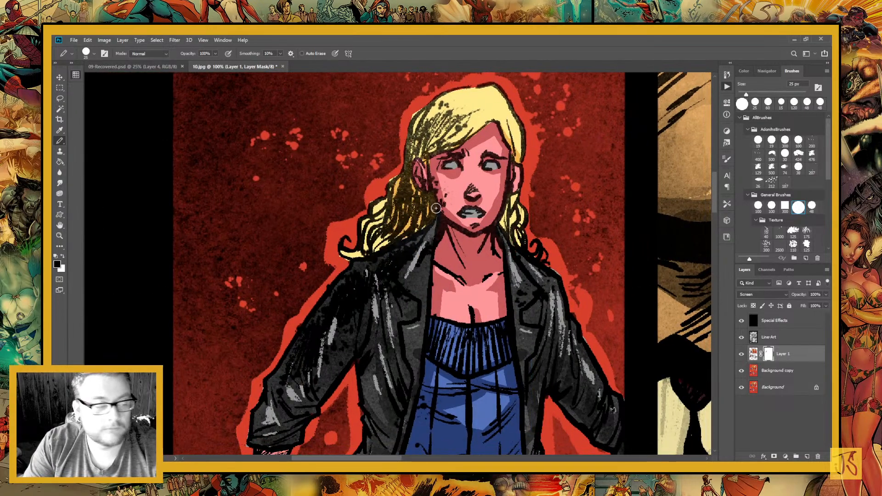
# Paint black shadows on the layer mask over the leather jacket's shoulder, lapel and front panel on the left side of the figure
pyautogui.scroll(-3, 291, 262)
pyautogui.hscroll(1, 291, 262)
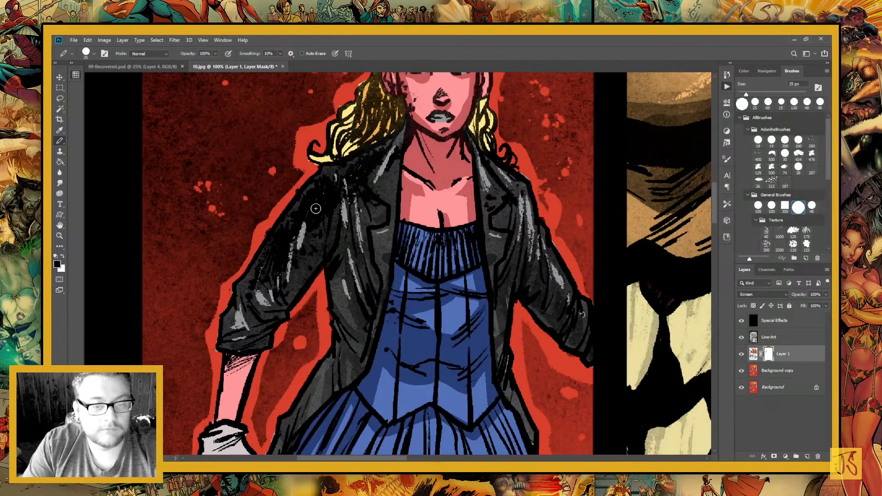
pyautogui.moveTo(339, 198); pyautogui.dragTo(337, 222)
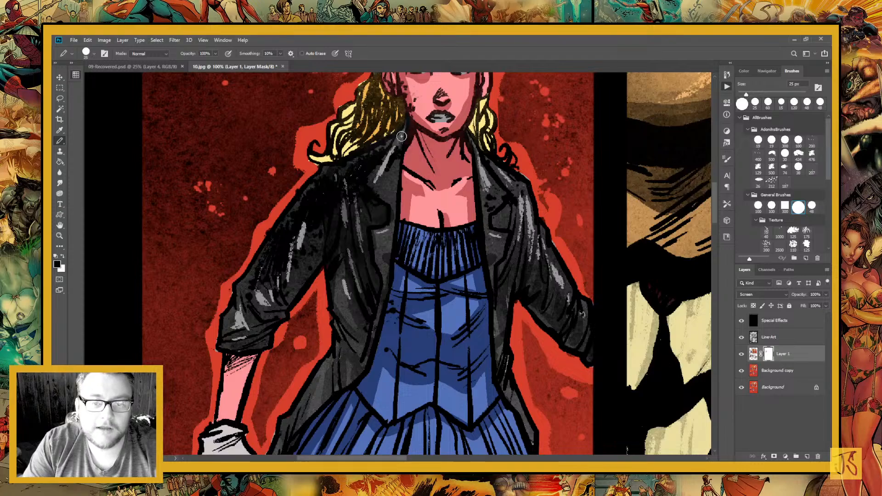
pyautogui.moveTo(398, 164); pyautogui.dragTo(396, 226)
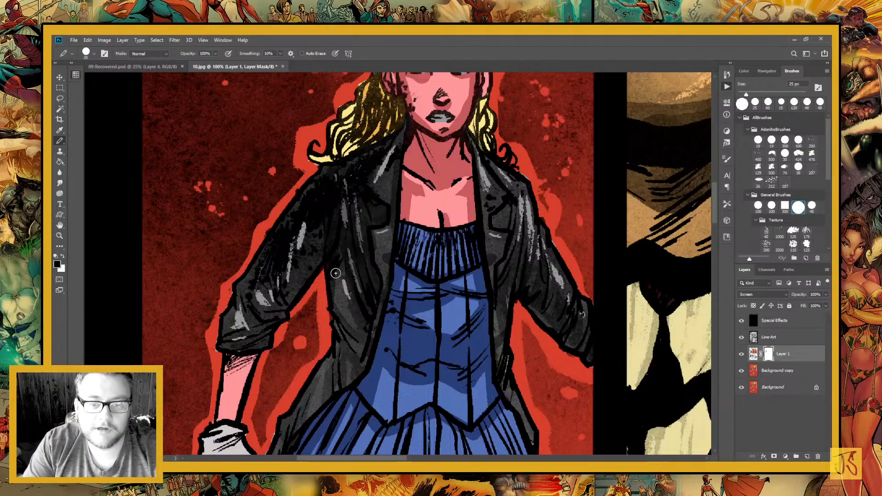
pyautogui.moveTo(335, 274); pyautogui.dragTo(357, 202)
pyautogui.moveTo(352, 239)
pyautogui.mouseDown()
pyautogui.moveTo(384, 294)
pyautogui.moveTo(373, 310)
pyautogui.mouseUp()
# Paint shadows on the layer mask over the bare forearm and the white glove's cuff, palm and fingers
pyautogui.moveTo(338, 344); pyautogui.dragTo(424, 385)
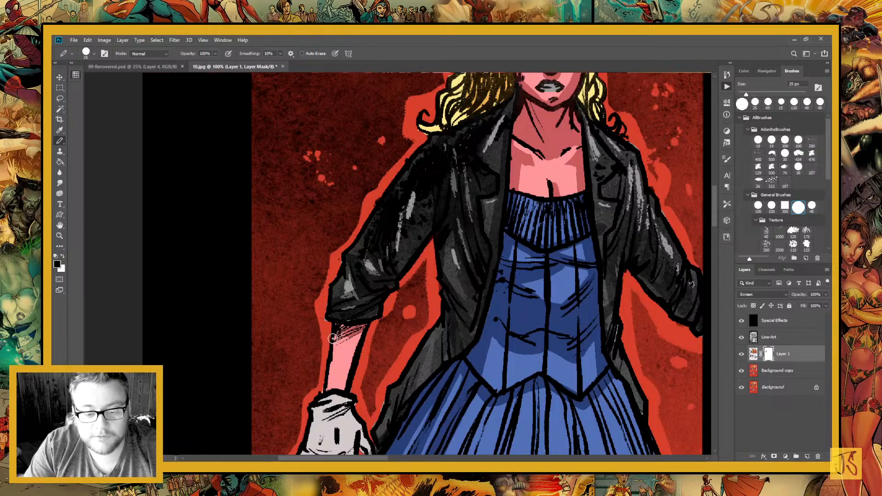
pyautogui.moveTo(332, 338); pyautogui.dragTo(427, 196)
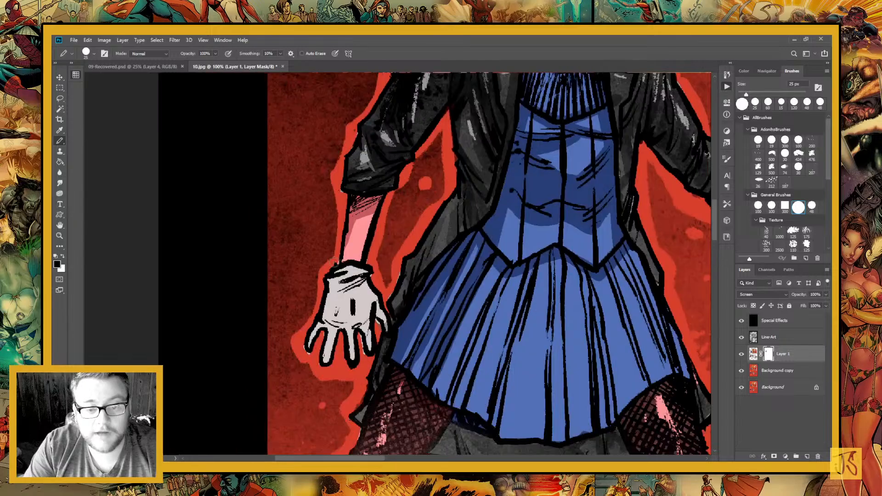
pyautogui.moveTo(333, 262); pyautogui.dragTo(321, 312)
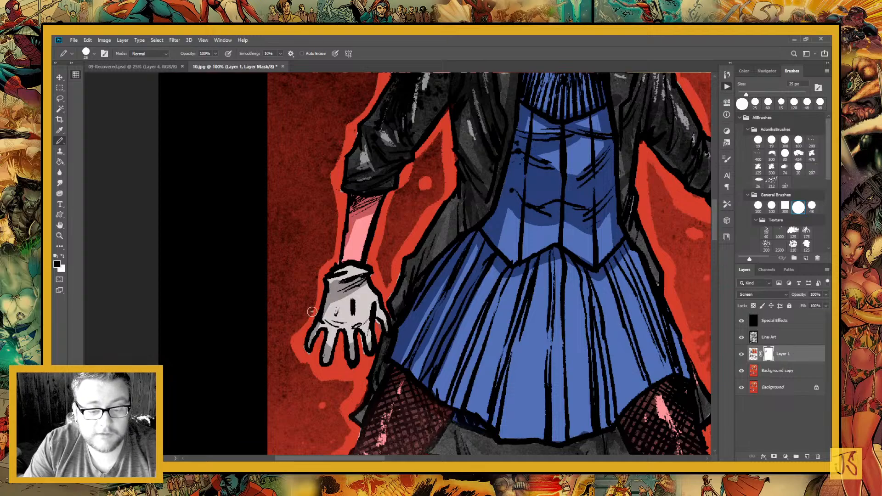
pyautogui.moveTo(322, 319)
pyautogui.mouseDown()
pyautogui.moveTo(350, 327)
pyautogui.moveTo(340, 302)
pyautogui.moveTo(358, 324)
pyautogui.mouseUp()
pyautogui.moveTo(351, 239)
pyautogui.mouseDown()
pyautogui.moveTo(345, 269)
pyautogui.moveTo(358, 218)
pyautogui.mouseUp()
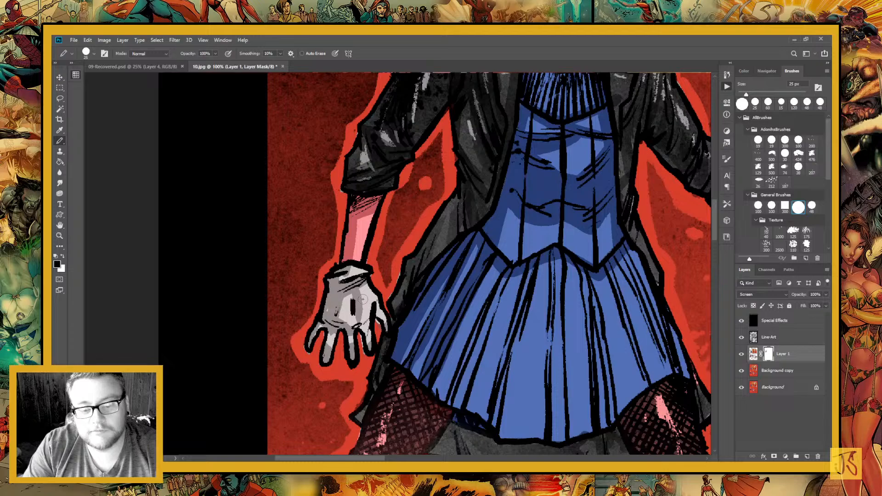
pyautogui.press('x')
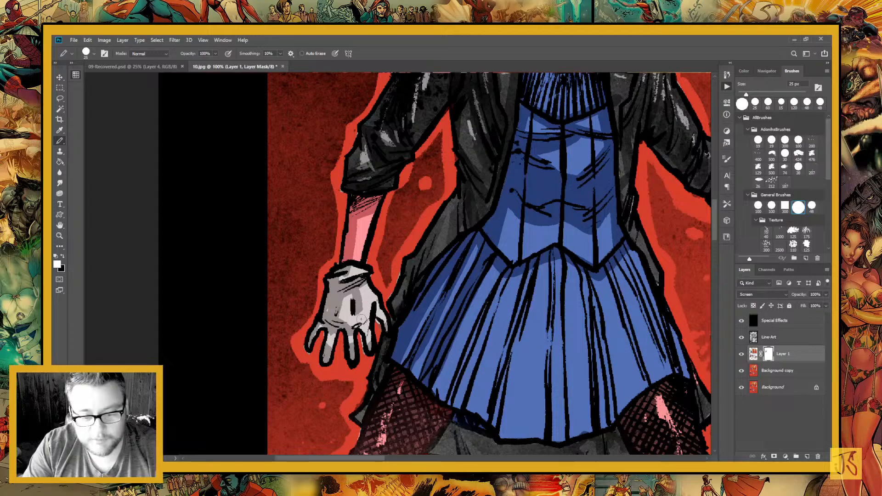
pyautogui.press('x')
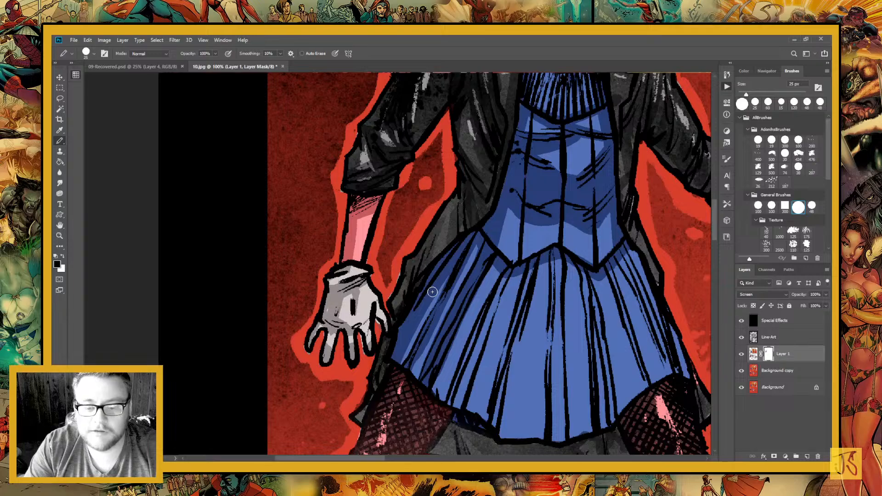
# Paint shadows on the layer mask over the grey coat section hanging below the skirt's hem
pyautogui.moveTo(432, 292); pyautogui.dragTo(382, 181)
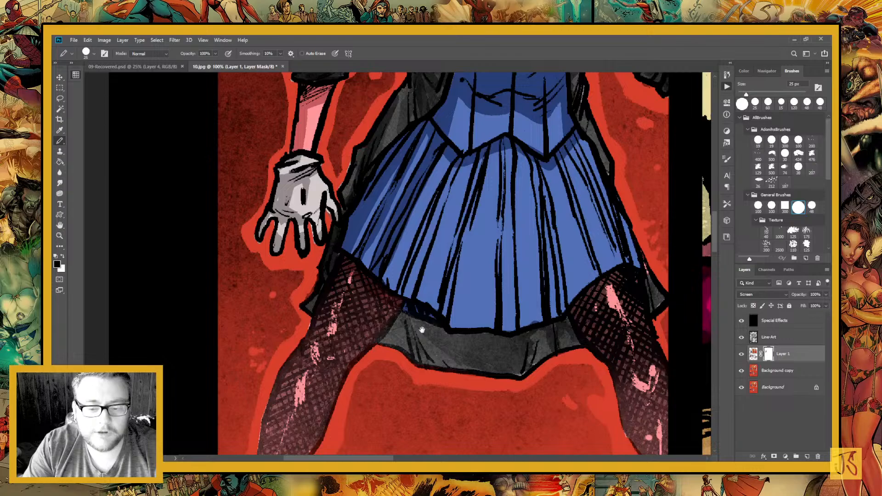
pyautogui.moveTo(422, 330); pyautogui.dragTo(337, 346)
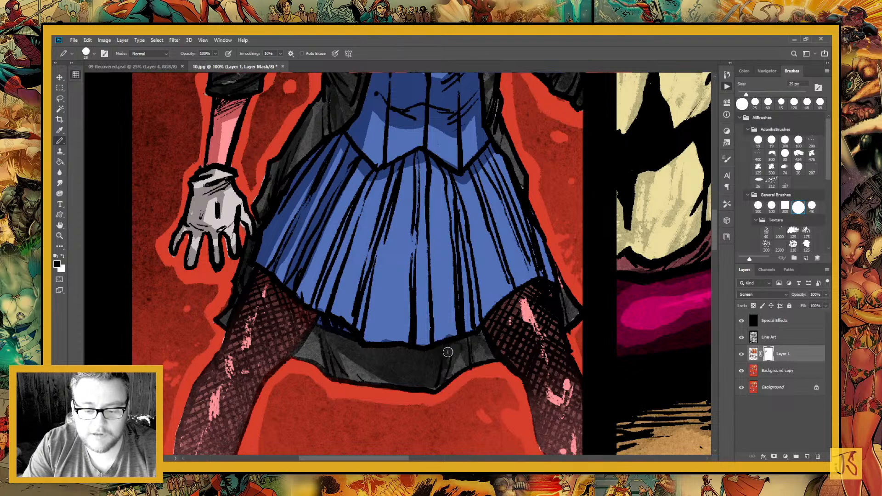
pyautogui.moveTo(448, 352); pyautogui.dragTo(296, 319)
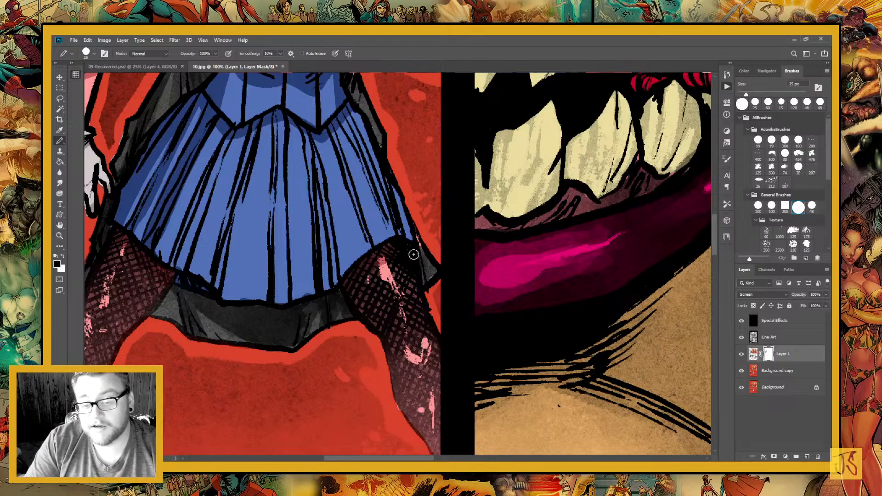
# Paint long shadows on the layer mask along the pleats on the right side of the blue skirt
pyautogui.moveTo(387, 248); pyautogui.dragTo(452, 338)
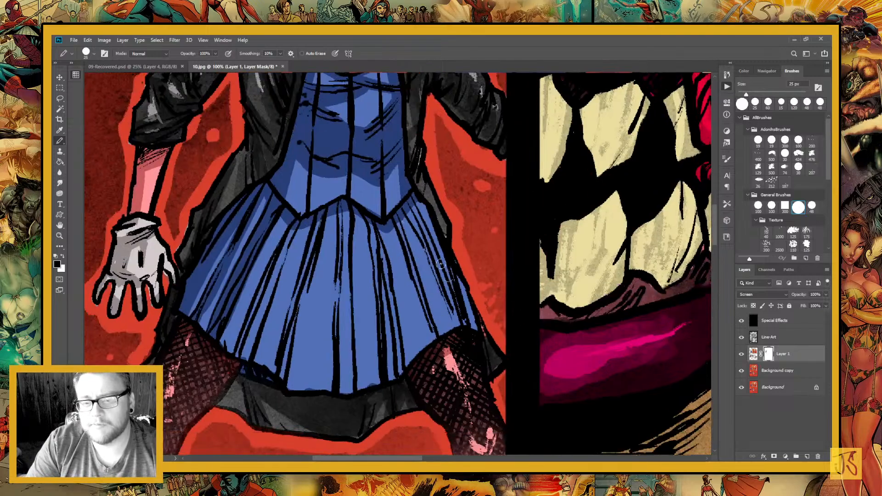
pyautogui.moveTo(395, 218); pyautogui.dragTo(434, 339)
pyautogui.moveTo(397, 239); pyautogui.dragTo(432, 339)
pyautogui.moveTo(412, 211); pyautogui.dragTo(458, 316)
pyautogui.moveTo(438, 233); pyautogui.dragTo(464, 322)
pyautogui.moveTo(399, 332); pyautogui.dragTo(449, 303)
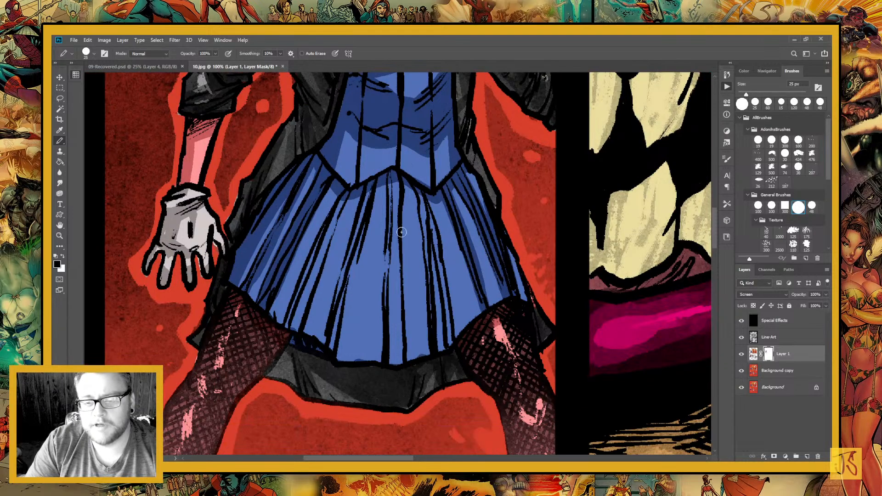
# Paint shadows on the layer mask along the skirt's central and left pleats and where they meet the bodice hem
pyautogui.moveTo(423, 199); pyautogui.dragTo(446, 334)
pyautogui.moveTo(432, 231); pyautogui.dragTo(448, 339)
pyautogui.moveTo(435, 213); pyautogui.dragTo(439, 347)
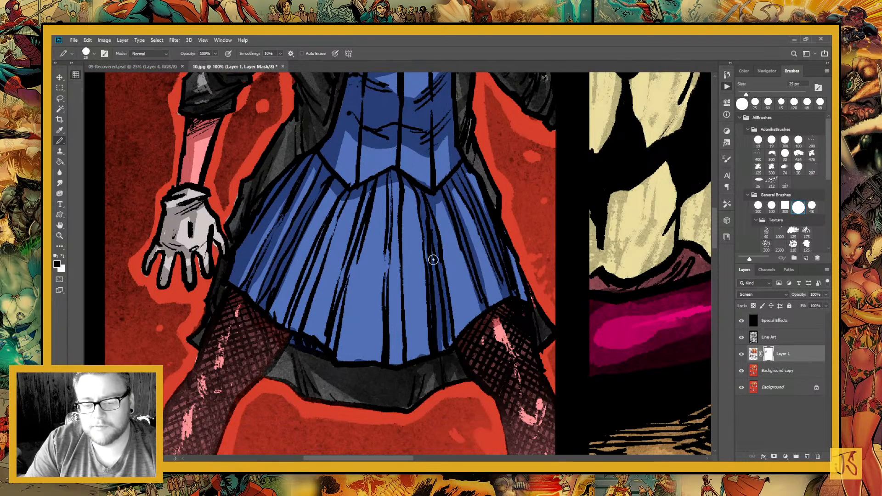
pyautogui.moveTo(382, 178); pyautogui.dragTo(388, 350)
pyautogui.moveTo(402, 166)
pyautogui.mouseDown()
pyautogui.moveTo(394, 346)
pyautogui.moveTo(395, 167)
pyautogui.moveTo(388, 297)
pyautogui.moveTo(399, 359)
pyautogui.mouseUp()
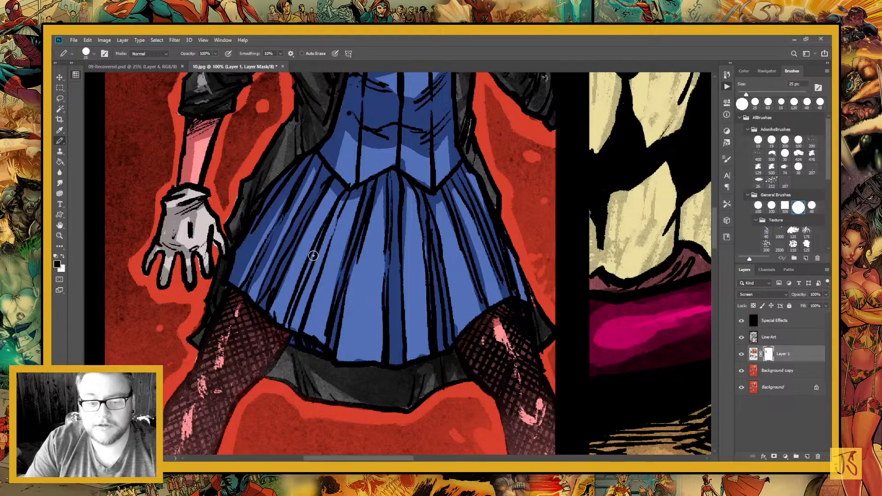
pyautogui.moveTo(345, 205); pyautogui.dragTo(295, 314)
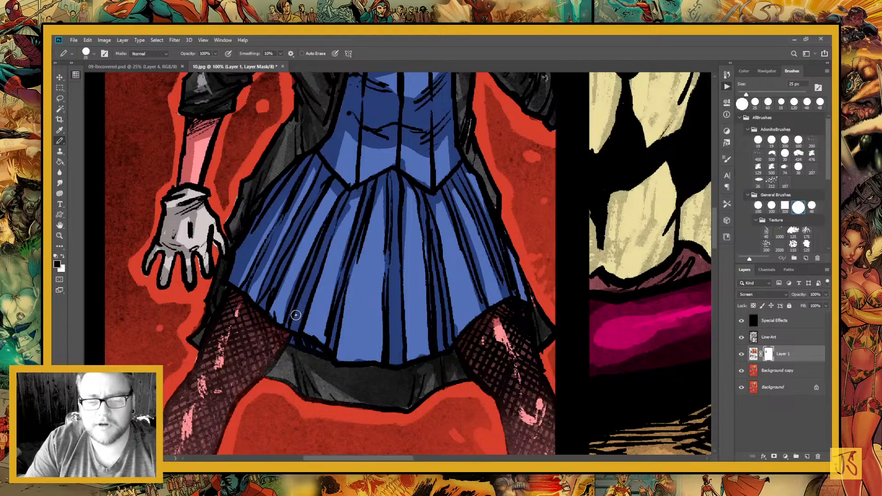
pyautogui.moveTo(429, 176); pyautogui.dragTo(462, 309)
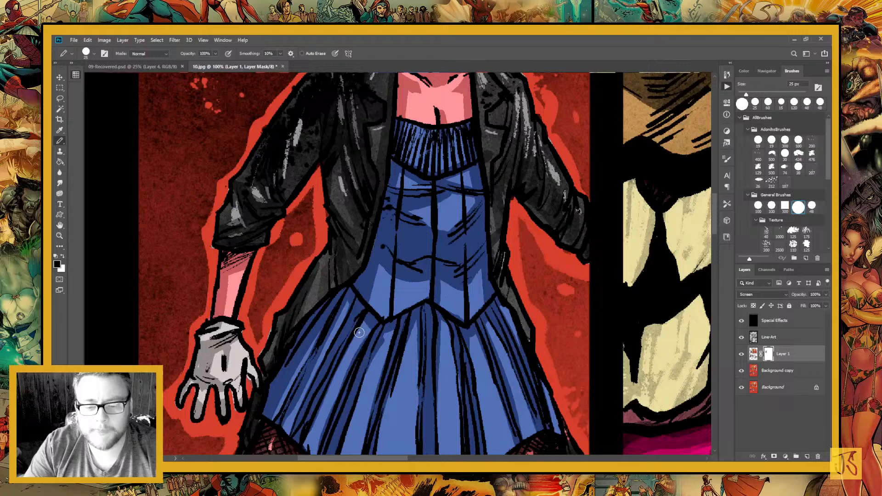
pyautogui.moveTo(448, 330); pyautogui.dragTo(357, 380)
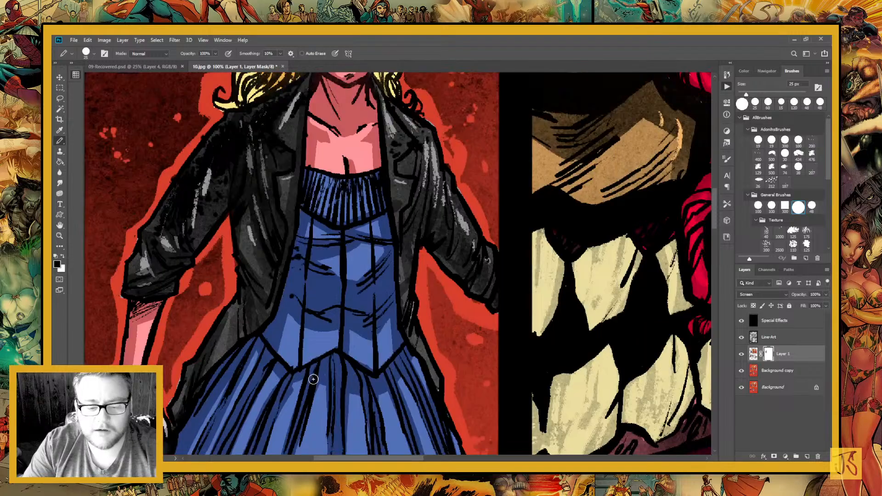
# Paint shadows on the layer mask over the black coat's right lapel, front edge and right upper sleeve
pyautogui.moveTo(313, 379); pyautogui.dragTo(302, 452)
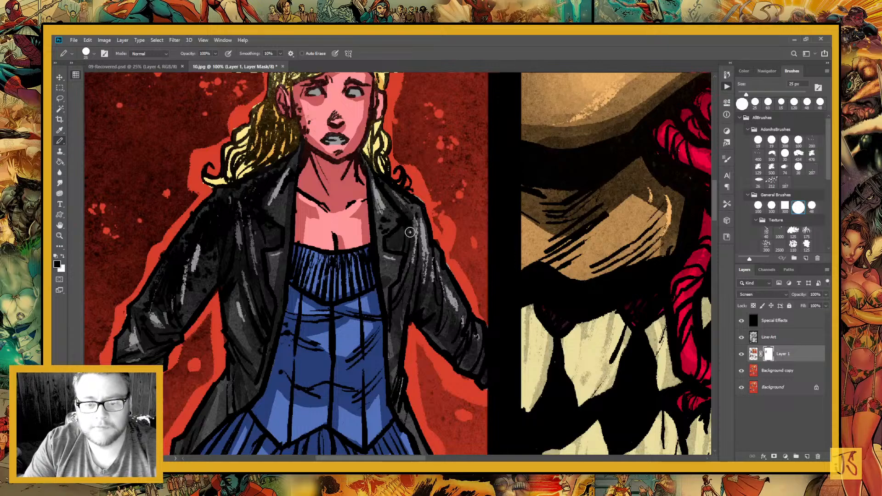
pyautogui.moveTo(410, 232); pyautogui.dragTo(392, 361)
pyautogui.moveTo(427, 250); pyautogui.dragTo(419, 307)
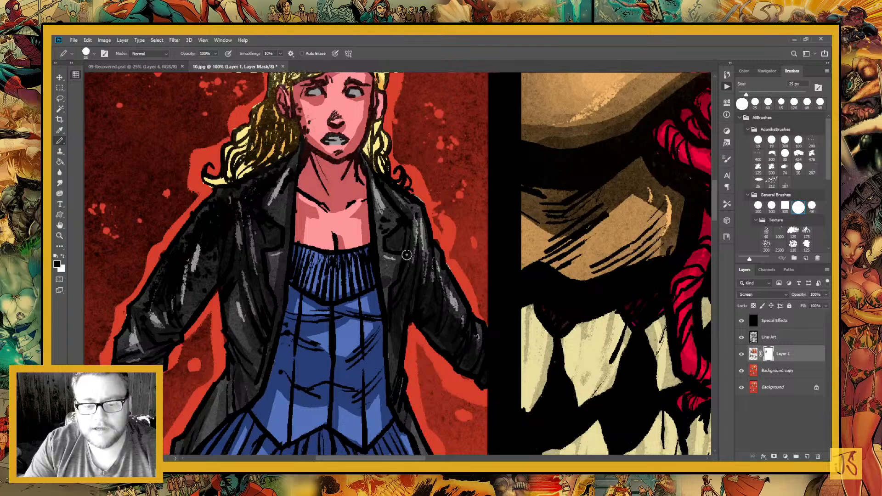
pyautogui.moveTo(407, 254); pyautogui.dragTo(507, 319)
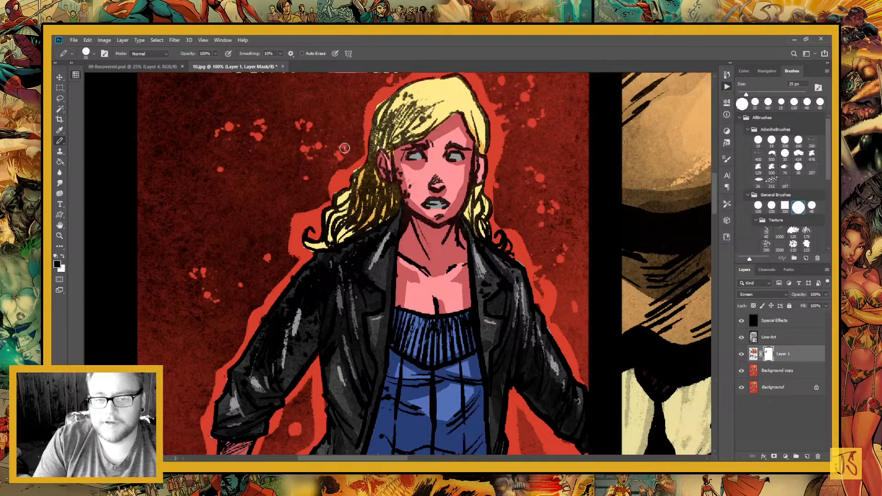
# Paint shadows on the layer mask over the crown of the blonde hair and the curls hanging on the left
pyautogui.moveTo(381, 114); pyautogui.dragTo(390, 138)
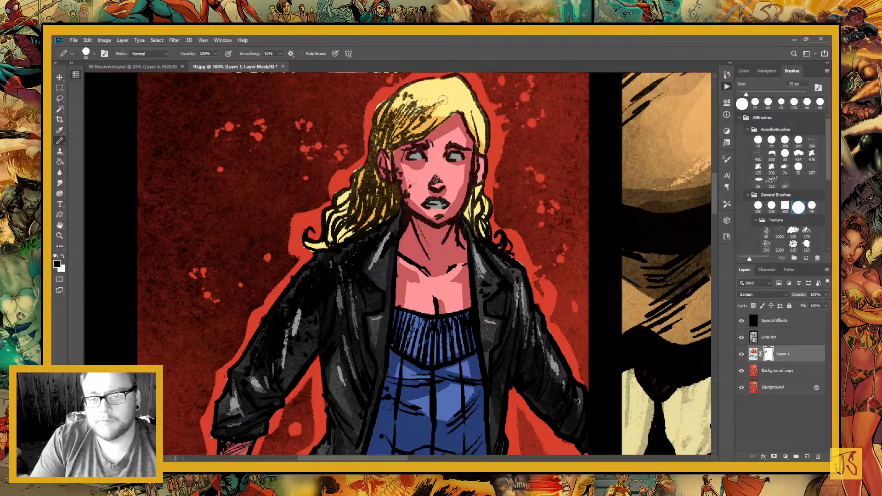
pyautogui.moveTo(442, 100); pyautogui.dragTo(404, 110)
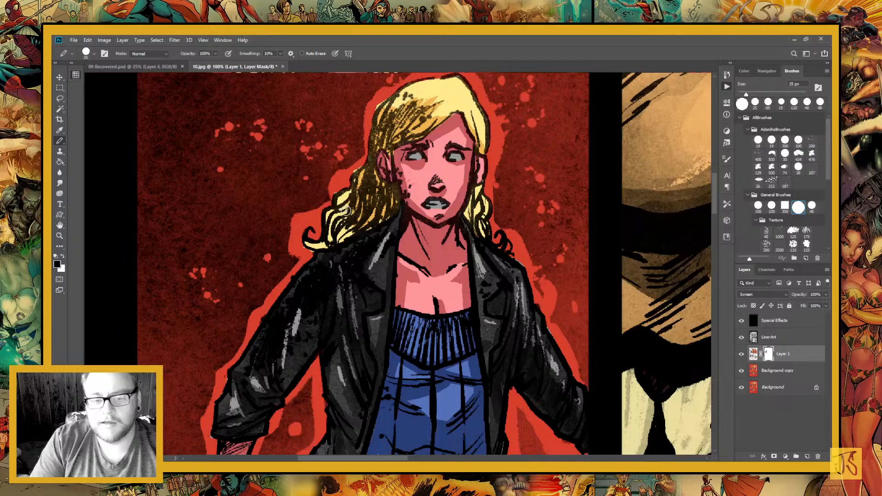
pyautogui.moveTo(345, 211); pyautogui.dragTo(316, 220)
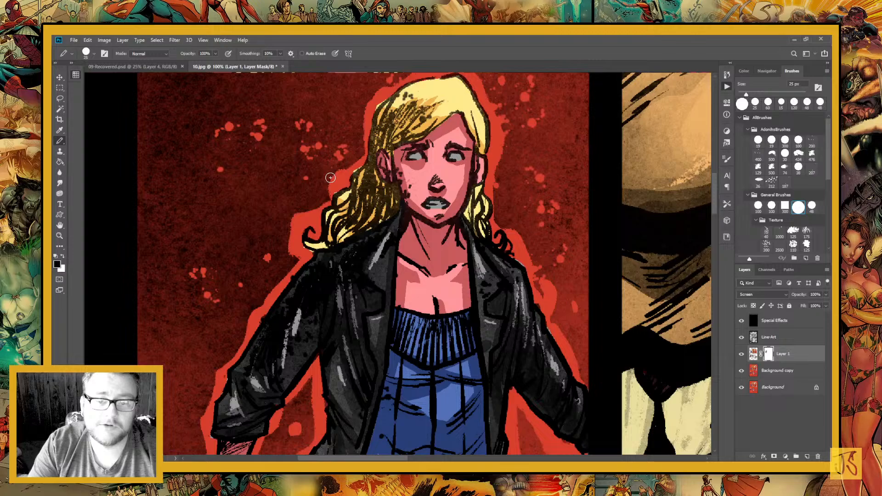
# Refine the mask shadows around the woman's face and along the blonde curls on the right, alternating black and white paint
pyautogui.press('x')
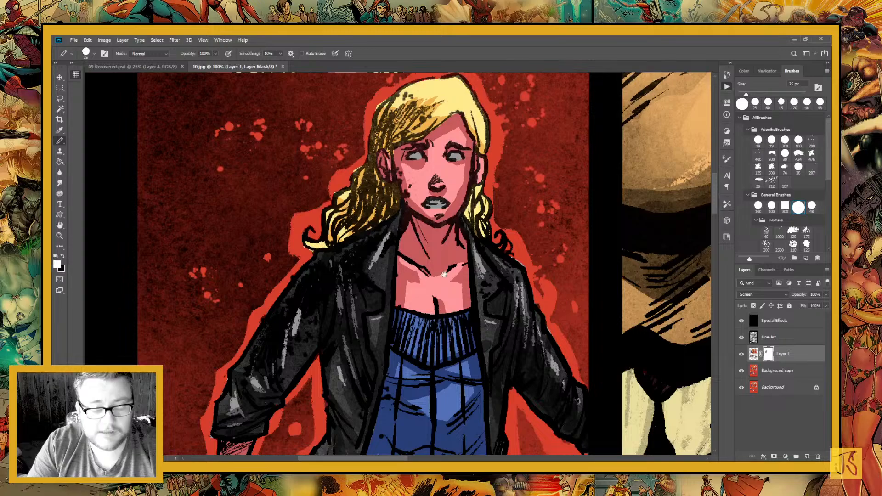
pyautogui.moveTo(444, 274); pyautogui.dragTo(399, 355)
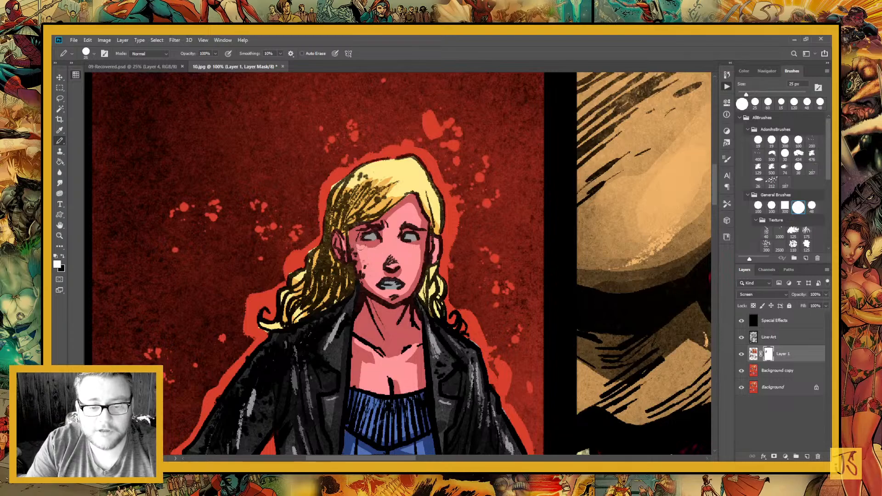
pyautogui.press('x')
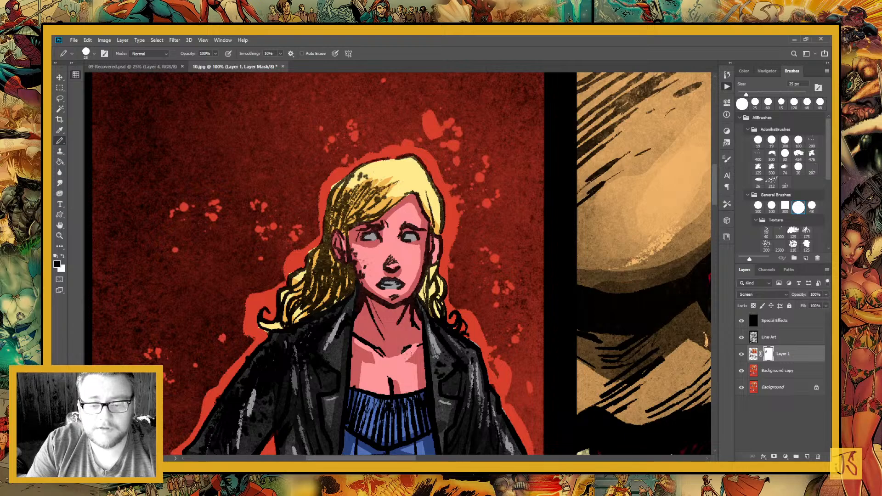
pyautogui.press('x')
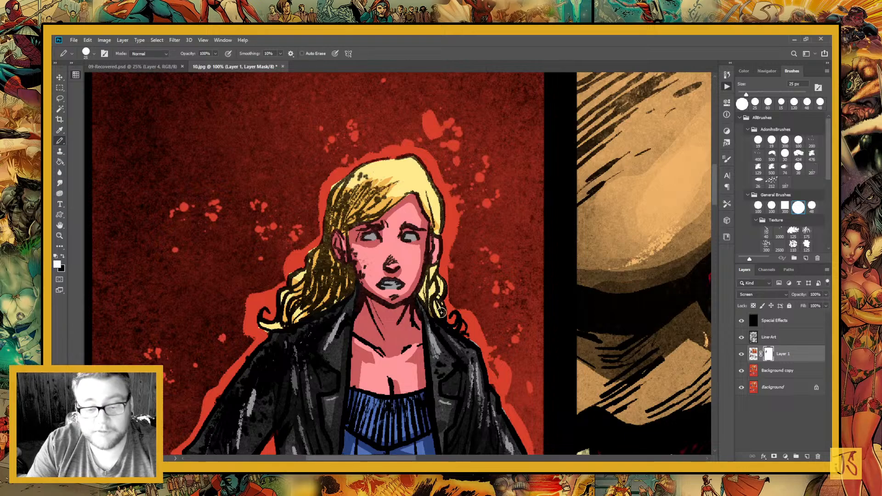
pyautogui.press('x')
pyautogui.moveTo(426, 268); pyautogui.dragTo(434, 307)
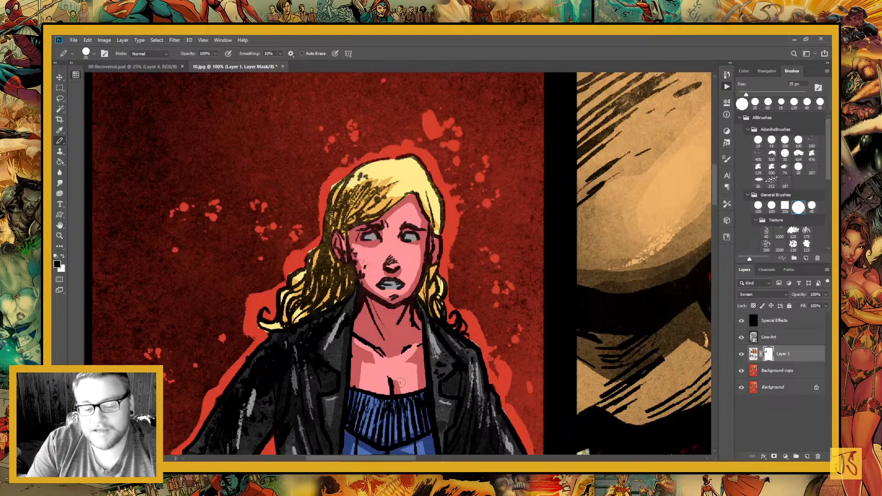
# Enlarge the pencil to 175 px and paint mask shadows over the upper lip area in the close-up mouth panel
pyautogui.hotkey('ctrl', '-')
pyautogui.hotkey('ctrl', '-')
pyautogui.hotkey('ctrl', '-')
pyautogui.hotkey('ctrl', '-')
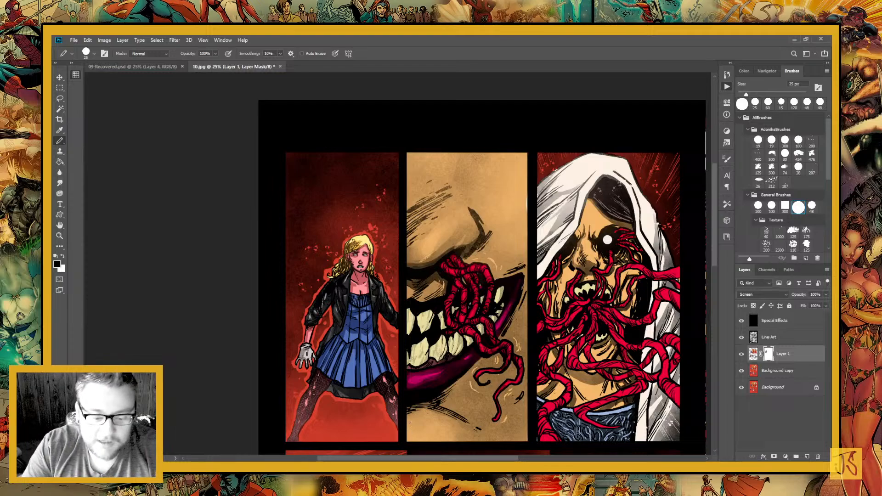
pyautogui.moveTo(410, 422); pyautogui.dragTo(308, 441)
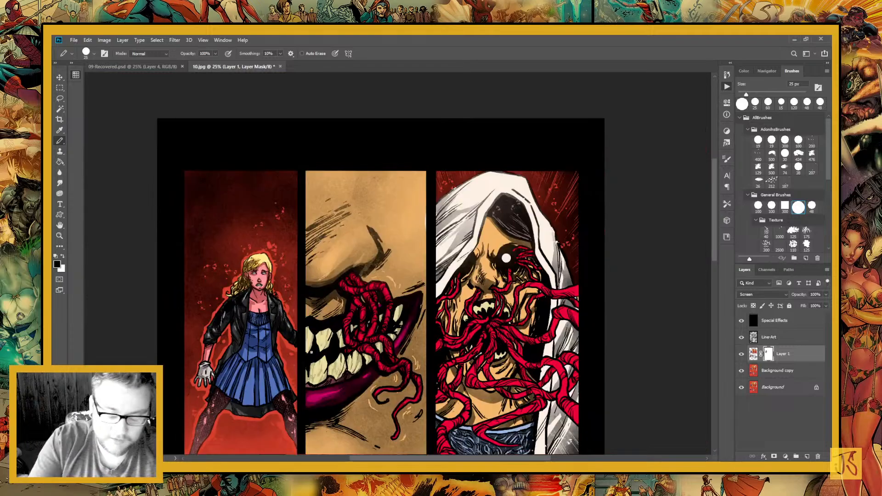
pyautogui.press(']')
pyautogui.press(']')
pyautogui.press(']')
pyautogui.press(']')
pyautogui.press(']')
pyautogui.press(']')
pyautogui.press(']')
pyautogui.press(']')
pyautogui.press(']')
pyautogui.press(']')
pyautogui.press(']')
pyautogui.press(']')
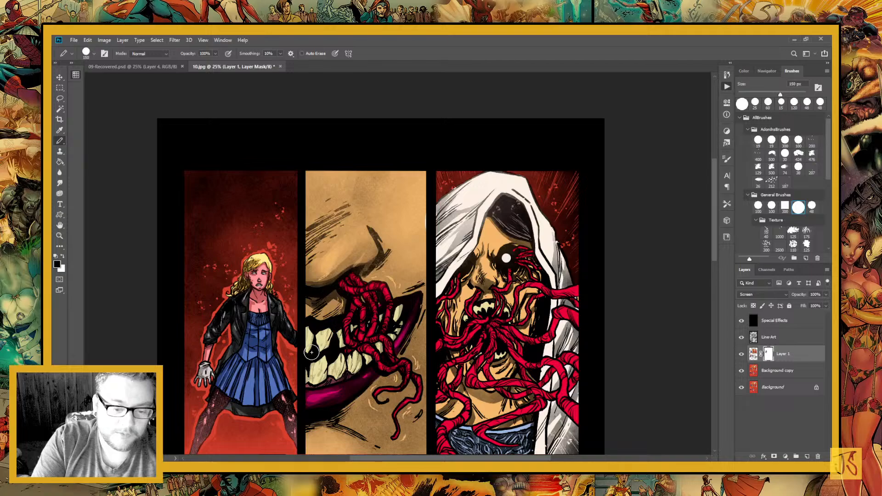
pyautogui.press(']')
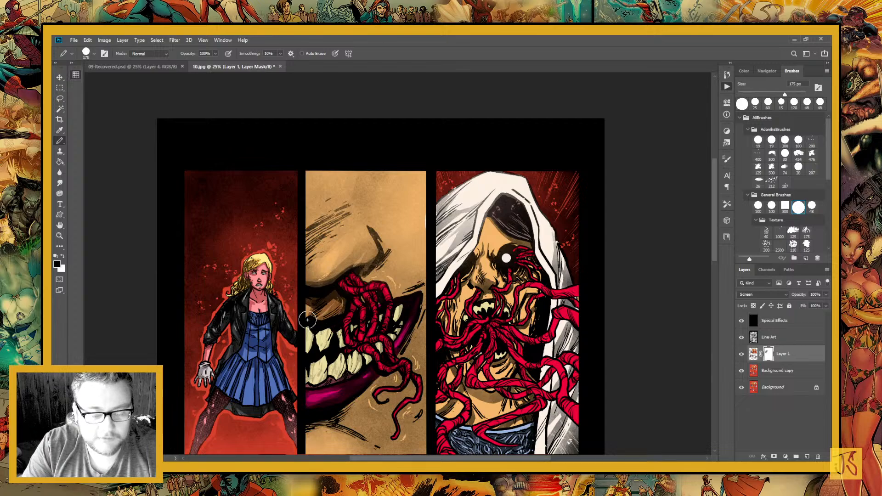
pyautogui.press('x')
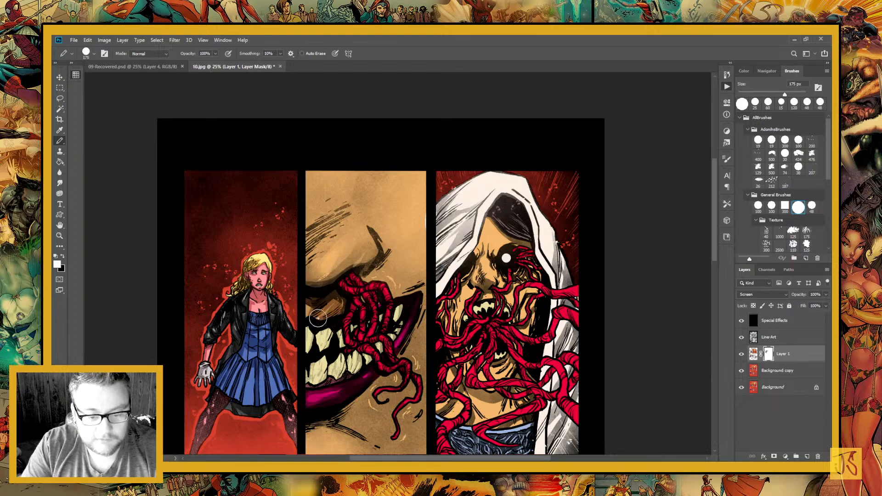
pyautogui.press('x')
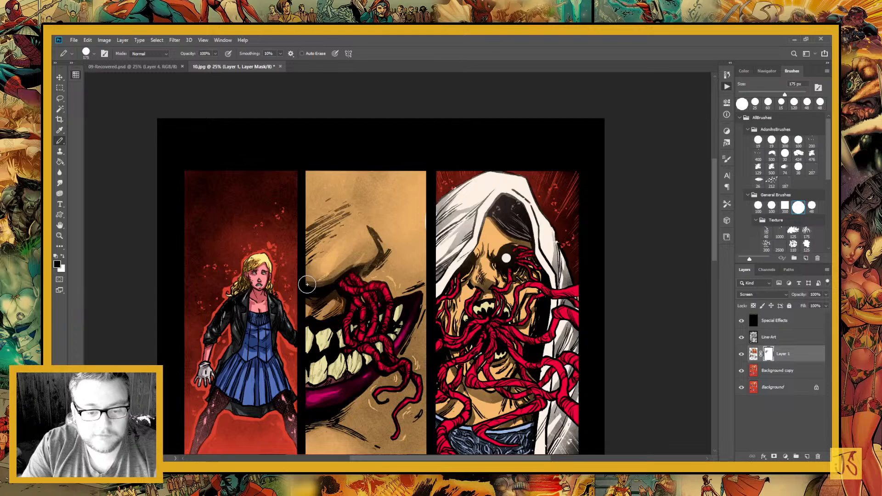
# Paint broad shadows on the layer mask beneath the nose, around the nostril and along the hatched crease above it
pyautogui.moveTo(306, 285); pyautogui.dragTo(363, 262)
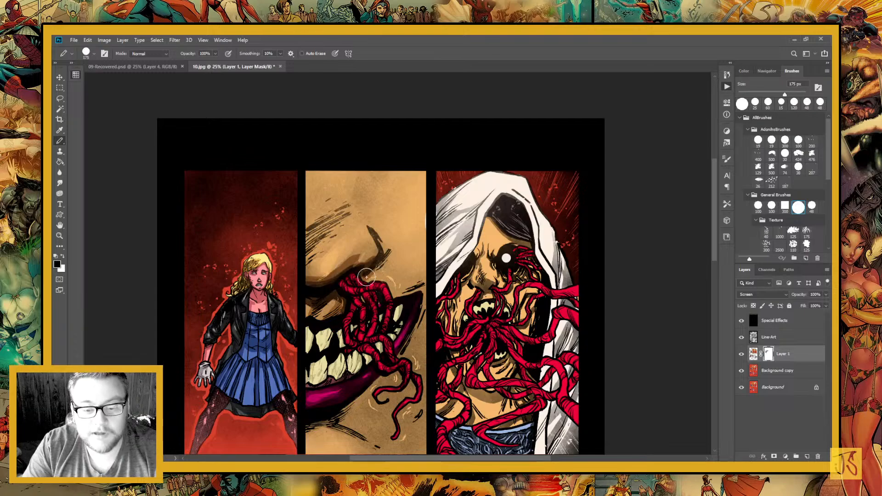
pyautogui.moveTo(366, 277); pyautogui.dragTo(373, 227)
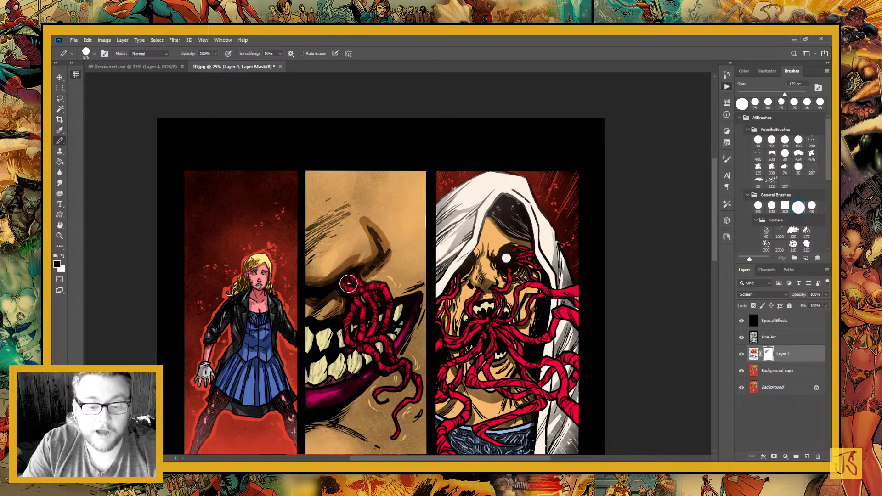
pyautogui.moveTo(351, 207); pyautogui.dragTo(305, 241)
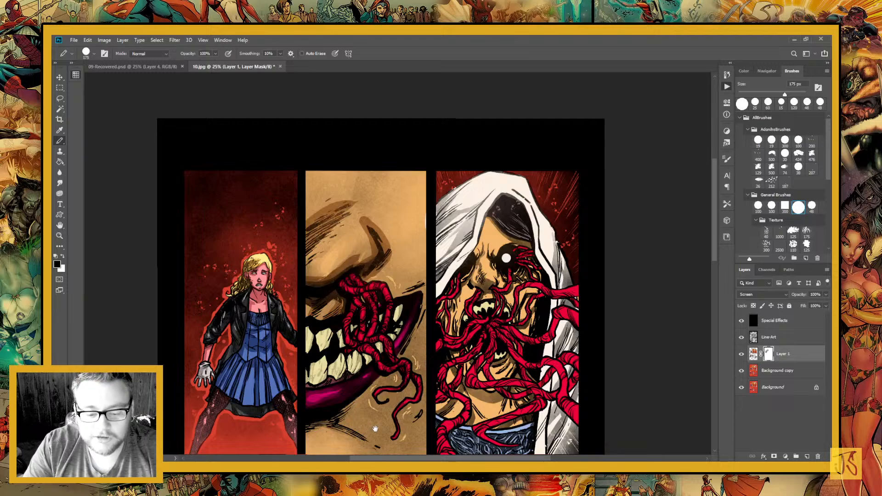
# Paint shadows on the layer mask along the purple lower lip and the hatched chin skin beneath it
pyautogui.moveTo(375, 427); pyautogui.dragTo(416, 283)
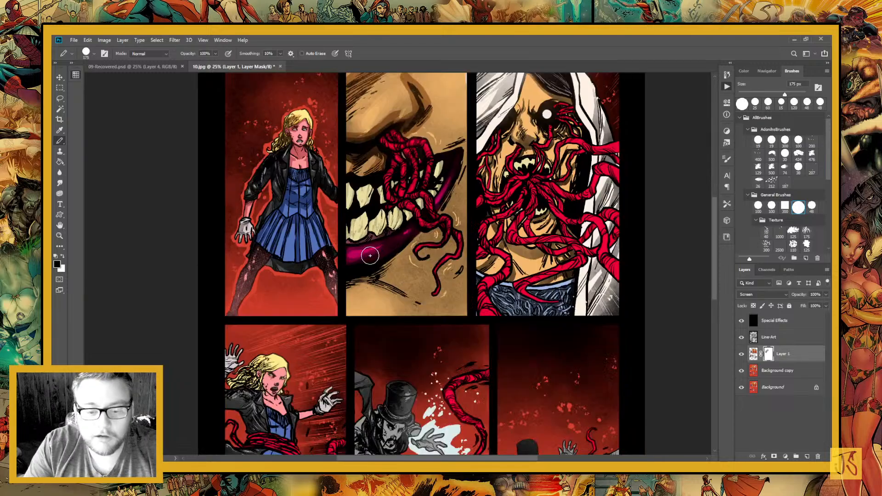
pyautogui.moveTo(358, 278)
pyautogui.mouseDown()
pyautogui.moveTo(420, 306)
pyautogui.moveTo(416, 417)
pyautogui.mouseUp()
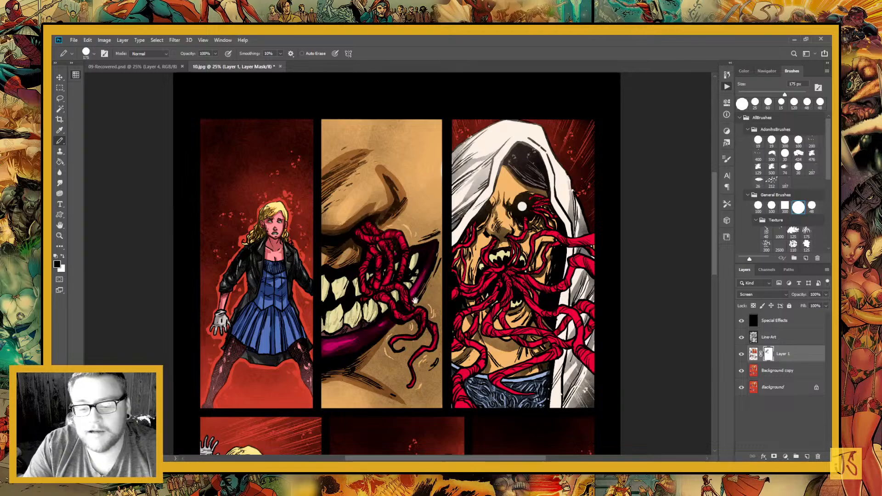
pyautogui.moveTo(415, 299); pyautogui.dragTo(390, 304)
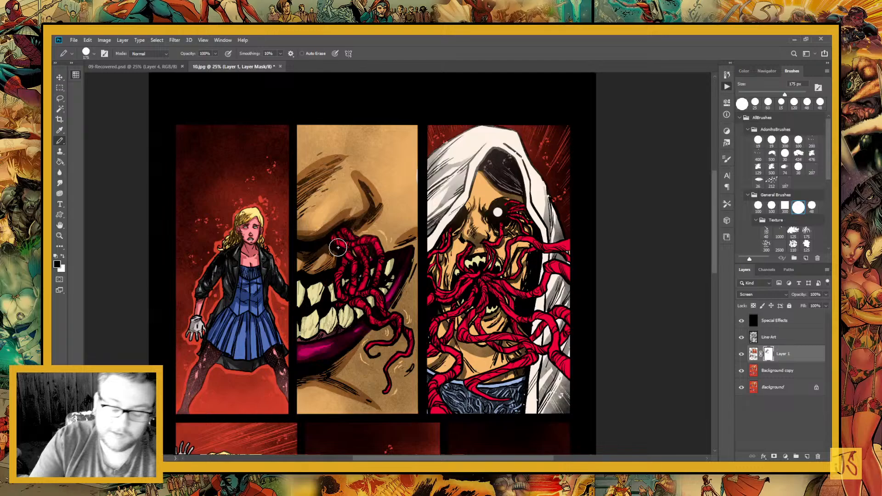
# Reduce the pencil to 60 px and paint mask shadows on the red tentacles and the skin beside the mouth corner
pyautogui.press('[')
pyautogui.press('[')
pyautogui.press('[')
pyautogui.press('[')
pyautogui.press('[')
pyautogui.press('[')
pyautogui.press('[')
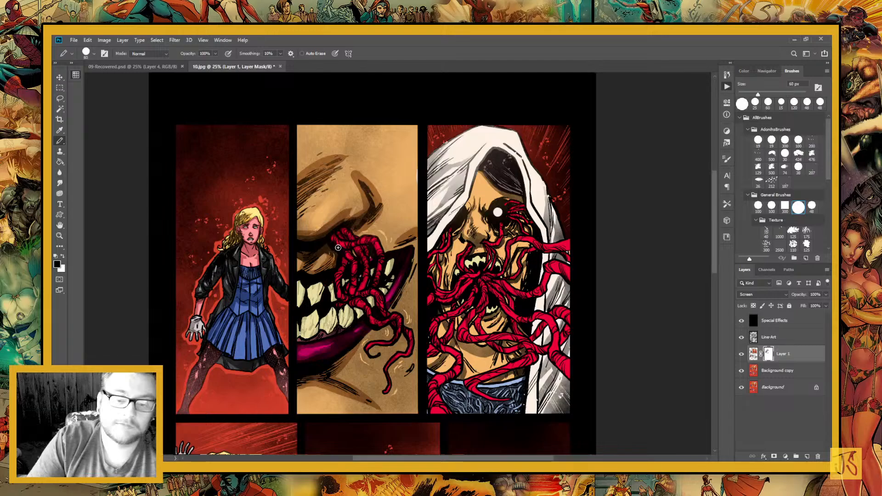
pyautogui.moveTo(413, 259); pyautogui.dragTo(399, 300)
pyautogui.moveTo(384, 417); pyautogui.dragTo(398, 452)
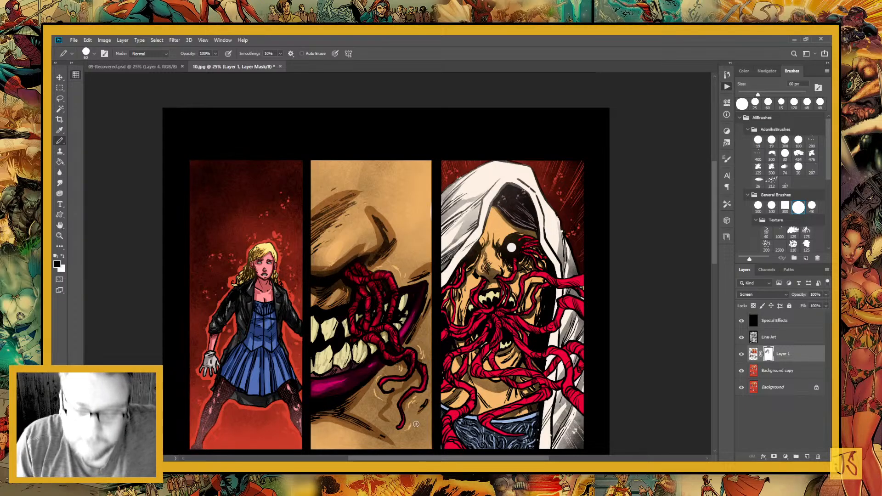
# Paint the dangling tentacles' cast shadows on the surrounding skin and touch up the mask shading near the nose
pyautogui.moveTo(395, 392); pyautogui.dragTo(383, 299)
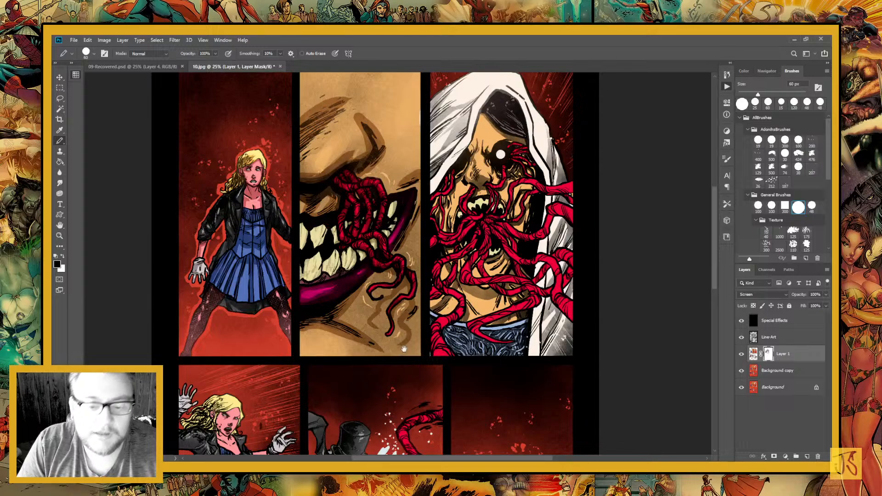
pyautogui.moveTo(427, 358); pyautogui.dragTo(393, 412)
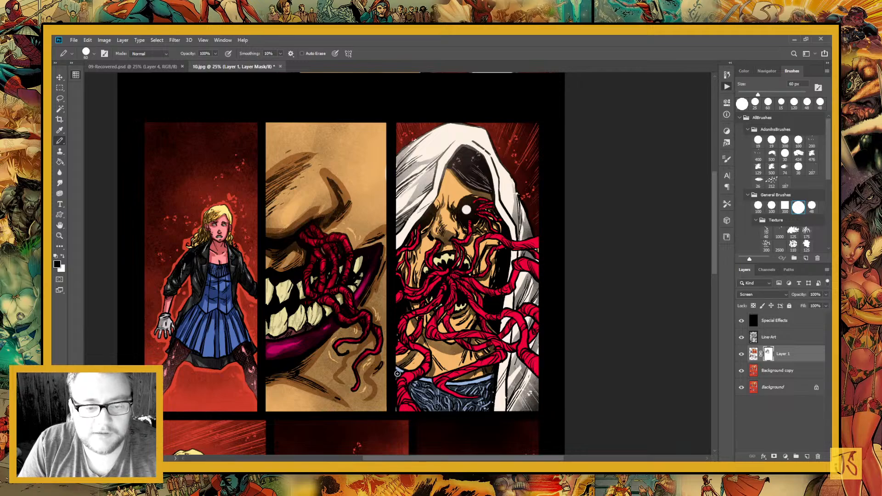
pyautogui.moveTo(390, 335); pyautogui.dragTo(408, 379)
pyautogui.moveTo(327, 315); pyautogui.dragTo(372, 309)
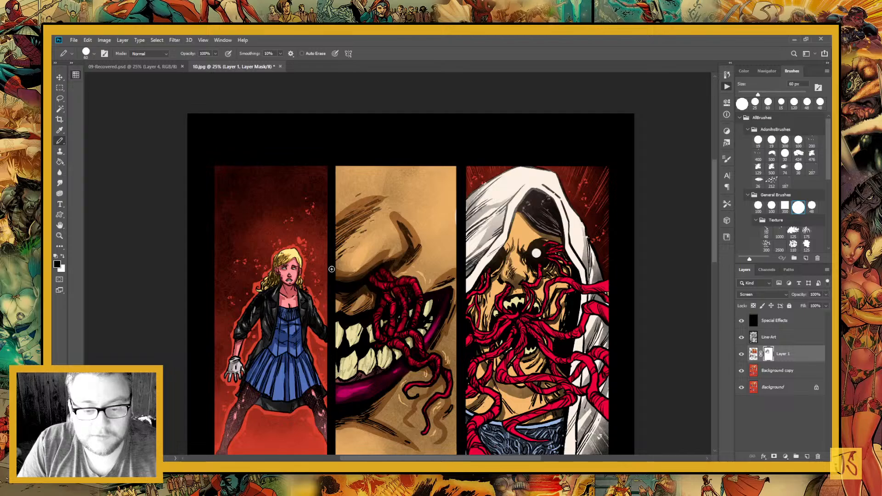
pyautogui.press('x')
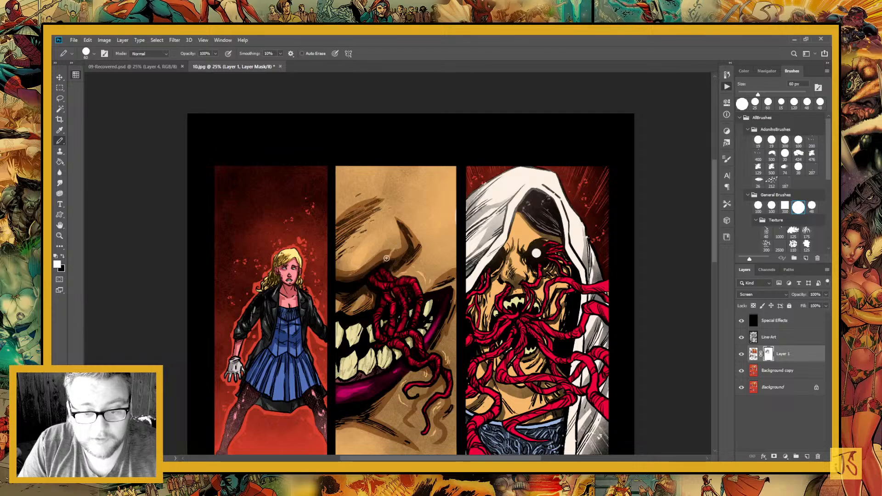
pyautogui.press('x')
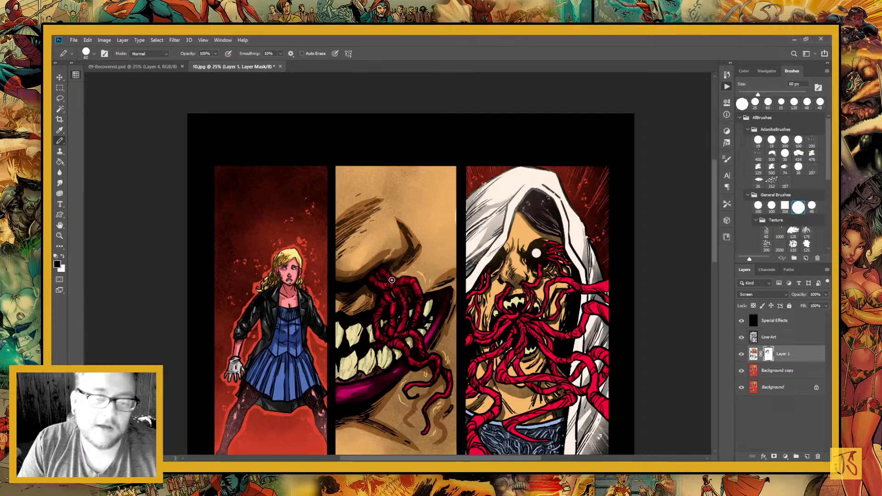
# Paint mask shadows on the white hood's folds and the dark hair beneath it in the third panel, swapping black and white for corrections
pyautogui.moveTo(435, 447); pyautogui.dragTo(358, 387)
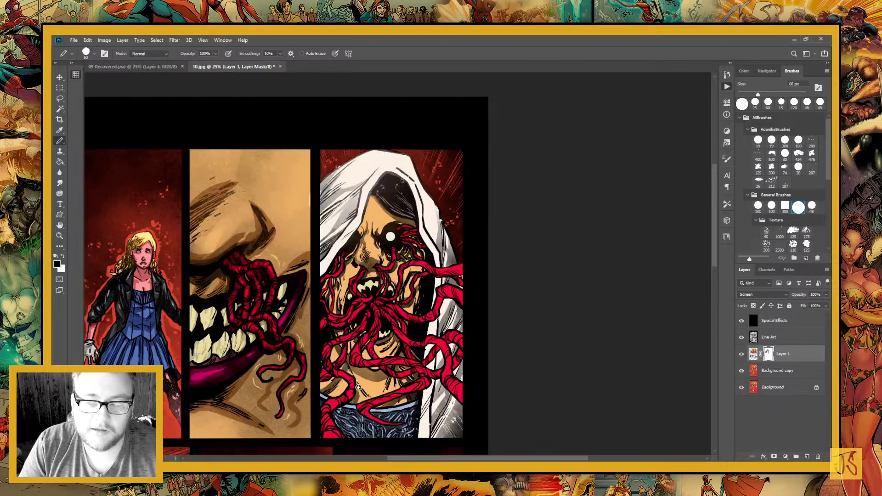
pyautogui.moveTo(363, 344); pyautogui.dragTo(377, 396)
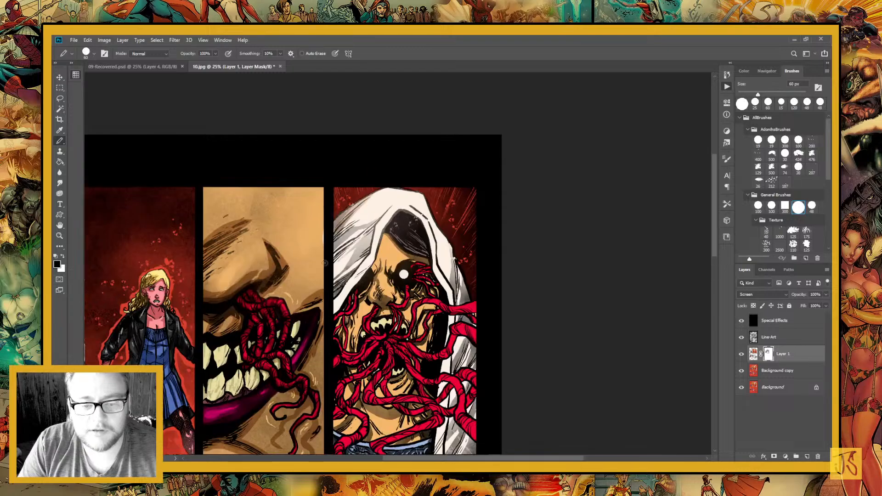
pyautogui.press('x')
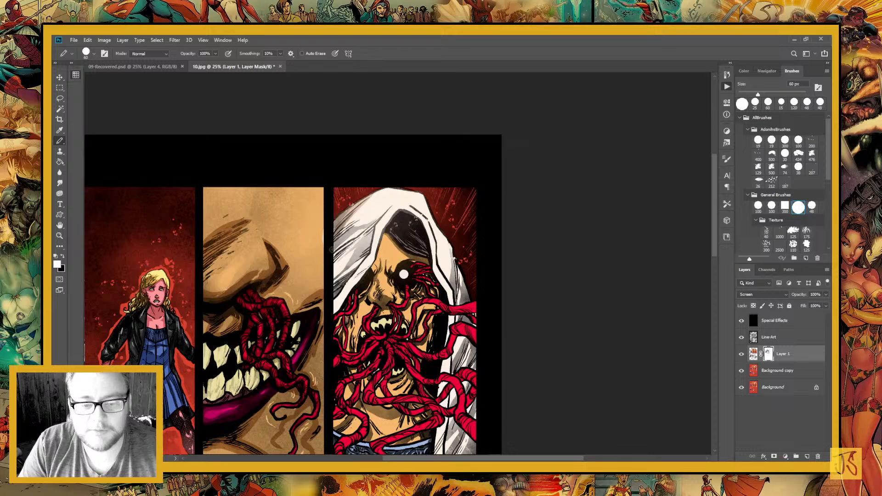
pyautogui.press('x')
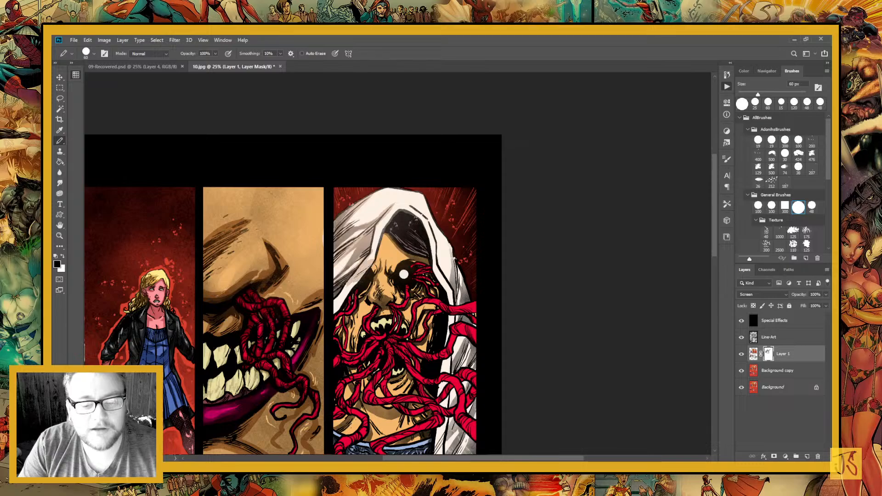
pyautogui.press('x')
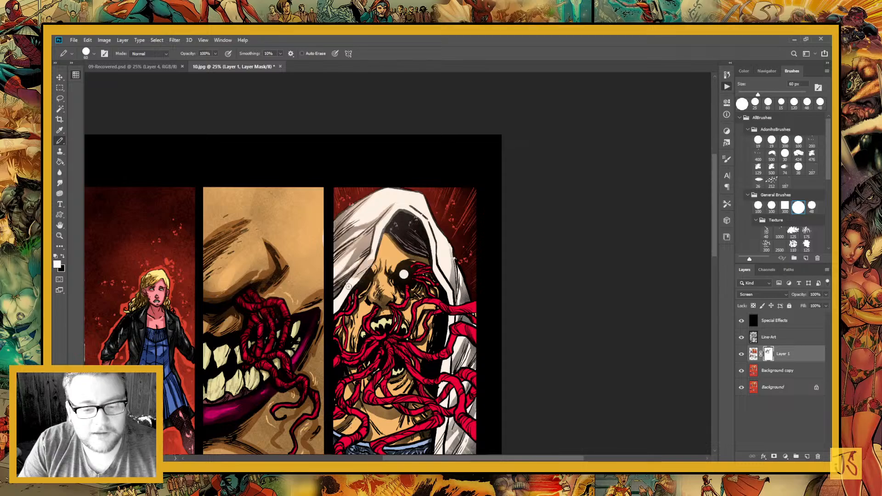
pyautogui.press('x')
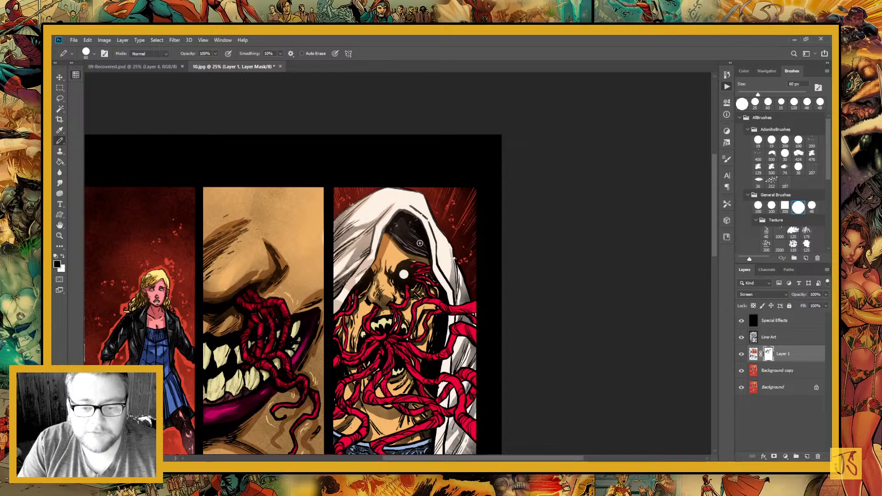
pyautogui.moveTo(419, 243); pyautogui.dragTo(393, 255)
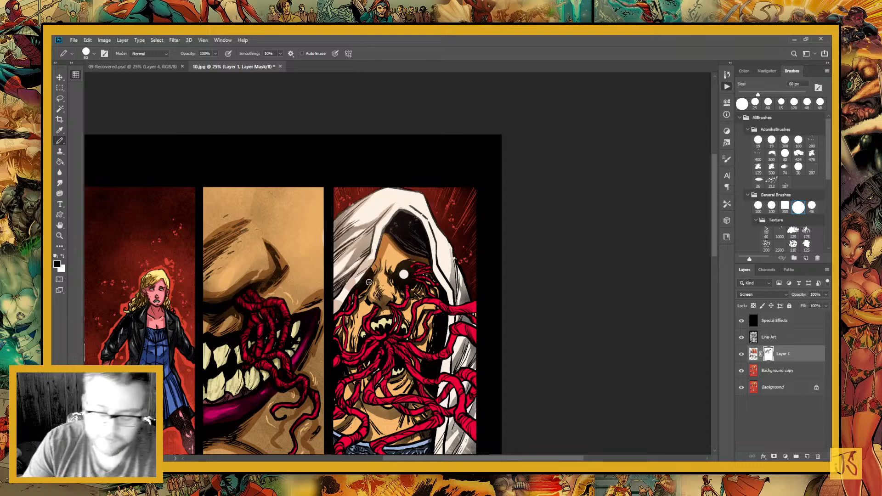
# Paint mask shadows on the hooded figure's brow, around the eye sockets and along the nose
pyautogui.scroll(3, 369, 282)
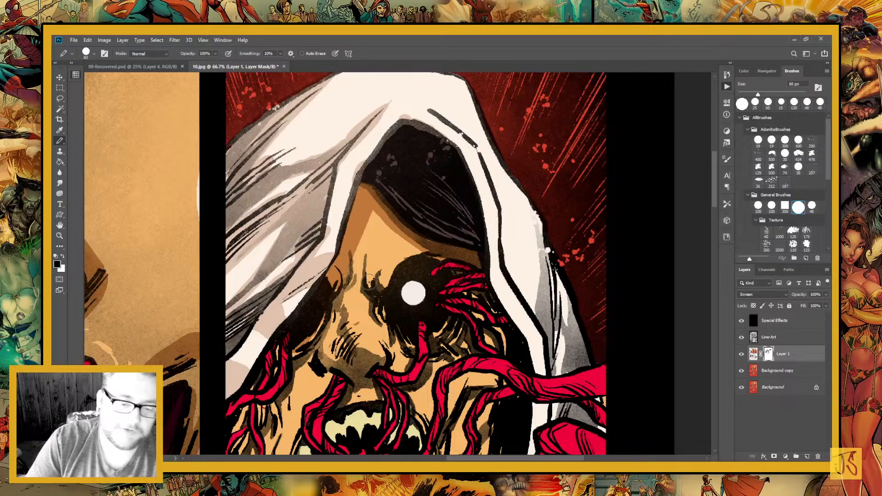
pyautogui.moveTo(369, 282); pyautogui.dragTo(381, 211)
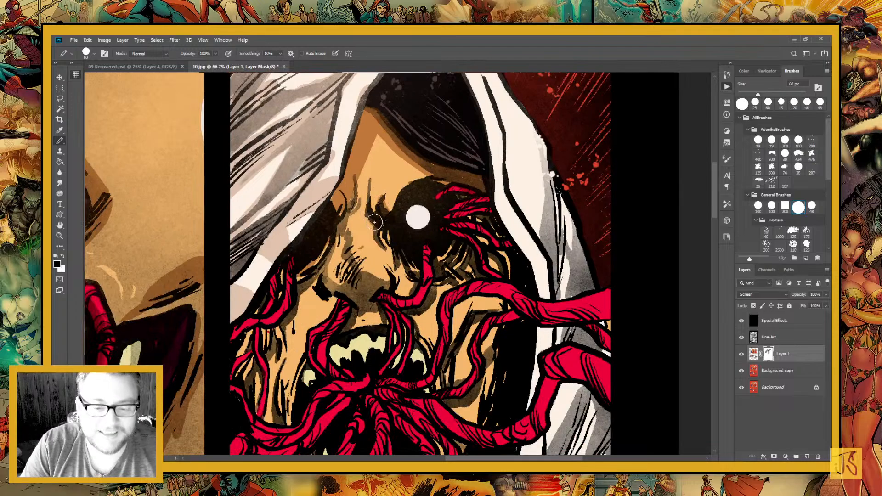
pyautogui.moveTo(375, 223); pyautogui.dragTo(370, 172)
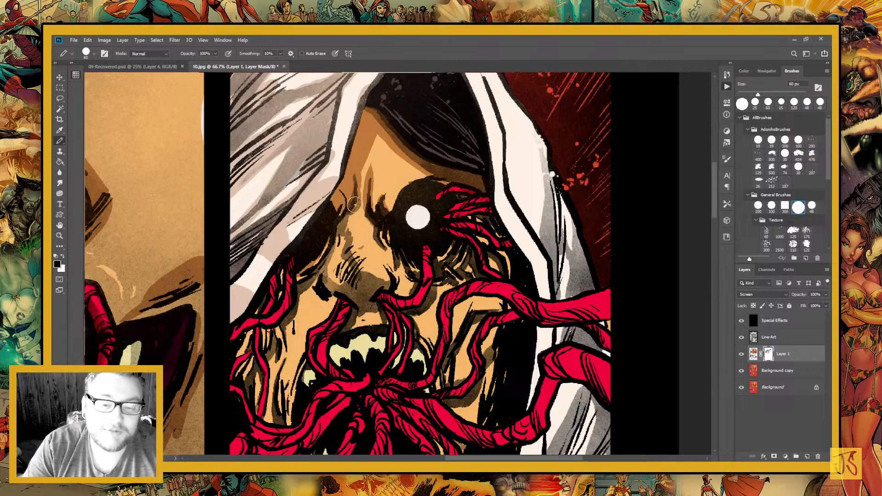
pyautogui.moveTo(354, 204)
pyautogui.mouseDown()
pyautogui.moveTo(346, 239)
pyautogui.moveTo(364, 266)
pyautogui.moveTo(410, 199)
pyautogui.mouseUp()
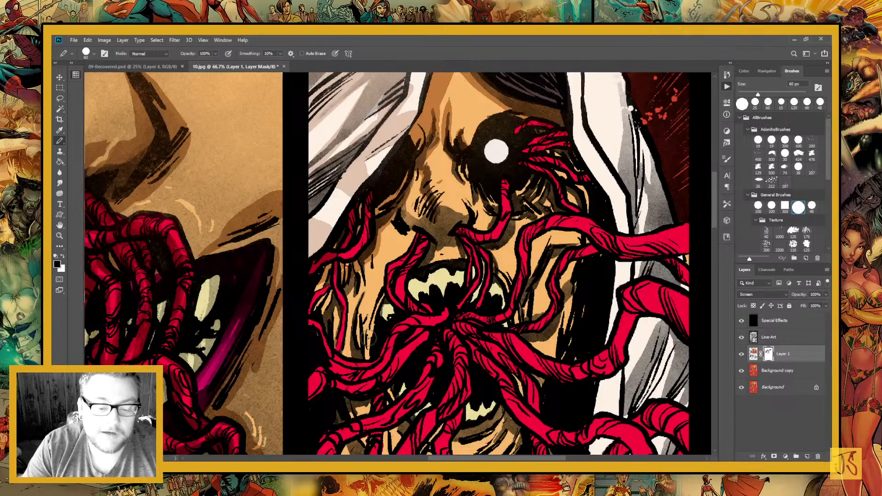
# Reduce the pencil to 30 px and paint fine mask shadows on the hooded figure's cheeks and the thin tentacles around the nose and mouth
pyautogui.press('[')
pyautogui.press('[')
pyautogui.press('[')
pyautogui.press('[')
pyautogui.press('[')
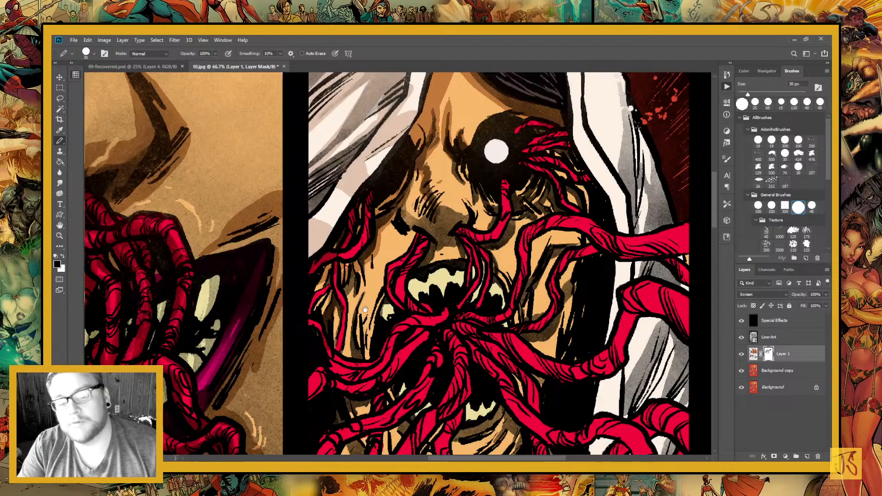
pyautogui.moveTo(350, 287); pyautogui.dragTo(376, 283)
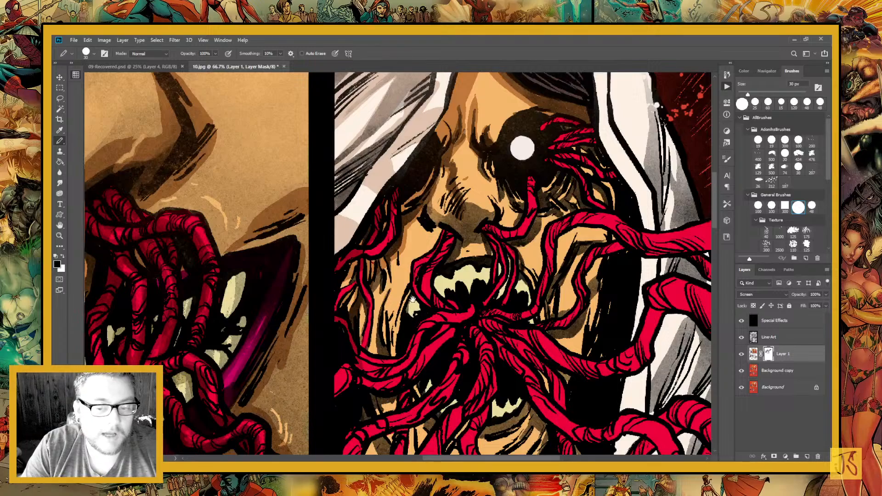
pyautogui.moveTo(409, 304); pyautogui.dragTo(306, 372)
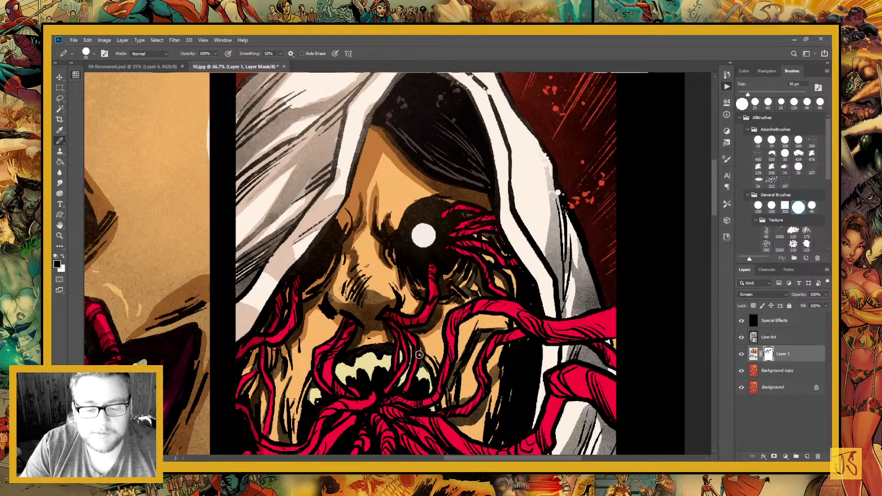
pyautogui.moveTo(438, 327); pyautogui.dragTo(450, 250)
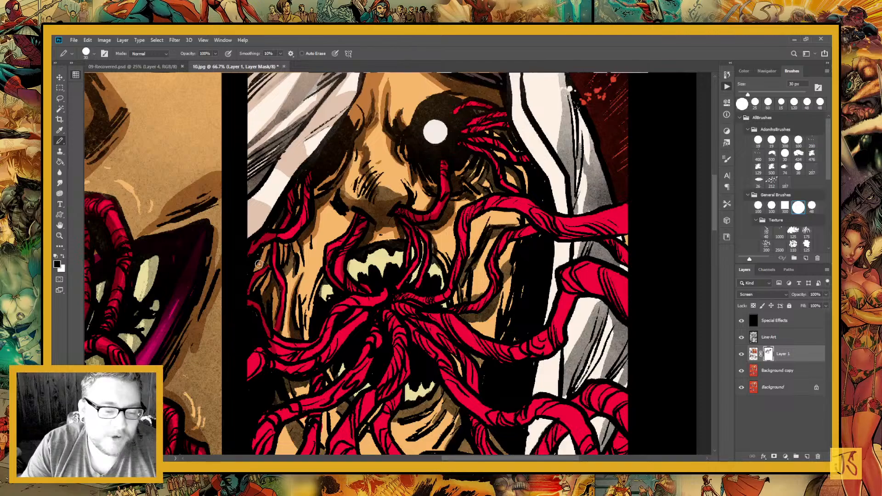
pyautogui.moveTo(259, 264); pyautogui.dragTo(262, 176)
pyautogui.moveTo(275, 294); pyautogui.dragTo(343, 344)
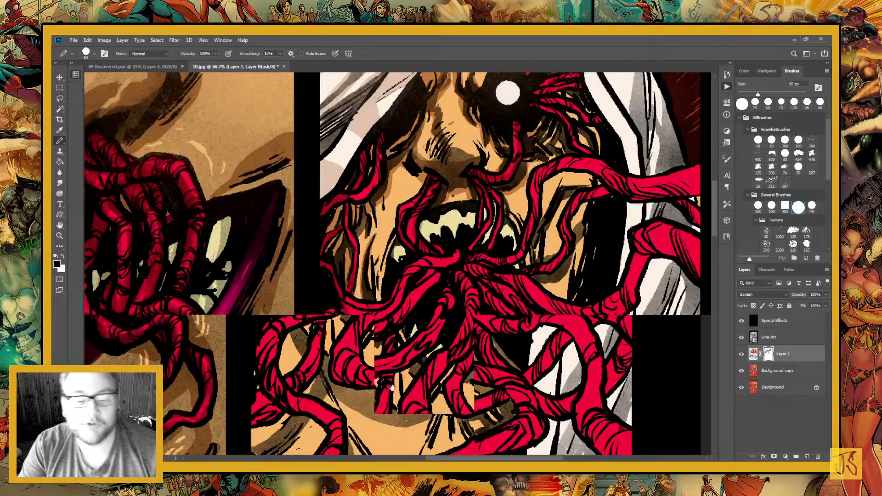
# Enlarge the pencil to 60 px and paint mask shadows on the tentacles radiating from the mouth and crossing the cheek
pyautogui.press(']')
pyautogui.press(']')
pyautogui.press(']')
pyautogui.press(']')
pyautogui.press(']')
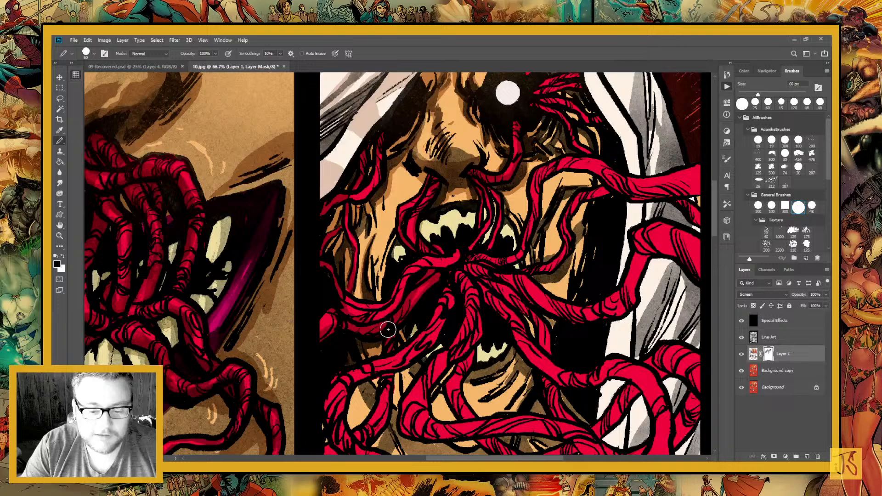
pyautogui.moveTo(419, 299); pyautogui.dragTo(343, 345)
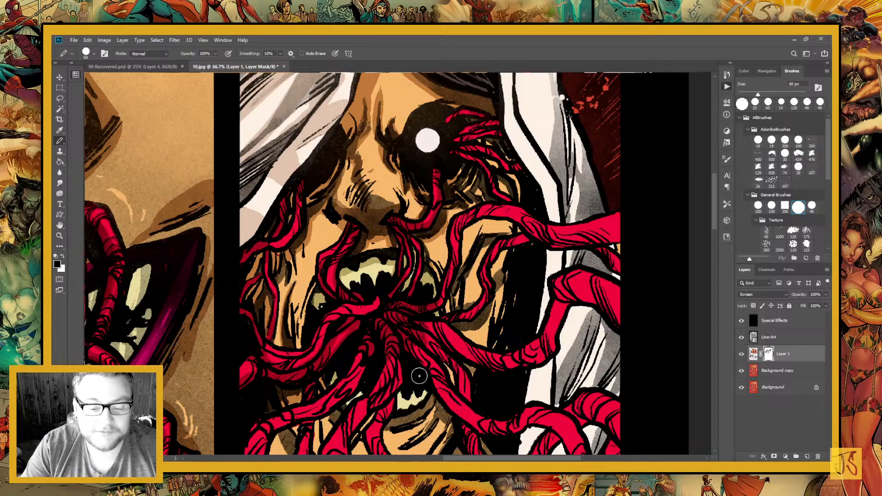
pyautogui.moveTo(438, 365); pyautogui.dragTo(403, 381)
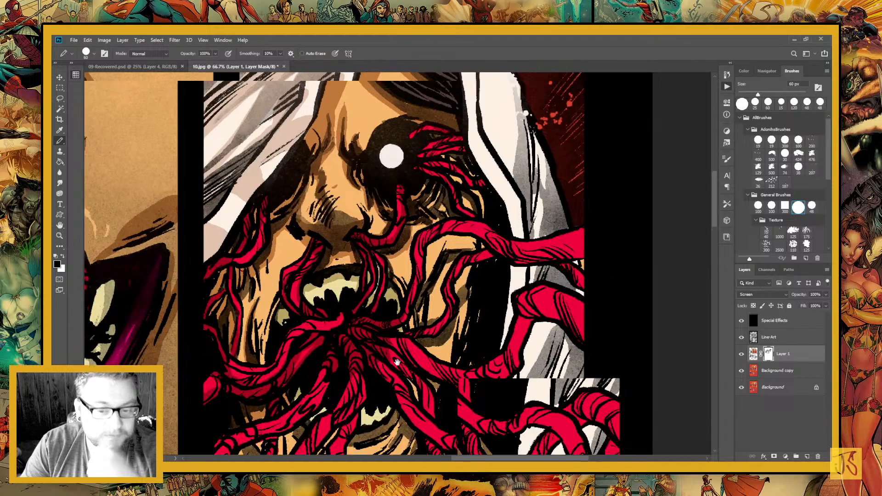
pyautogui.moveTo(485, 275); pyautogui.dragTo(426, 265)
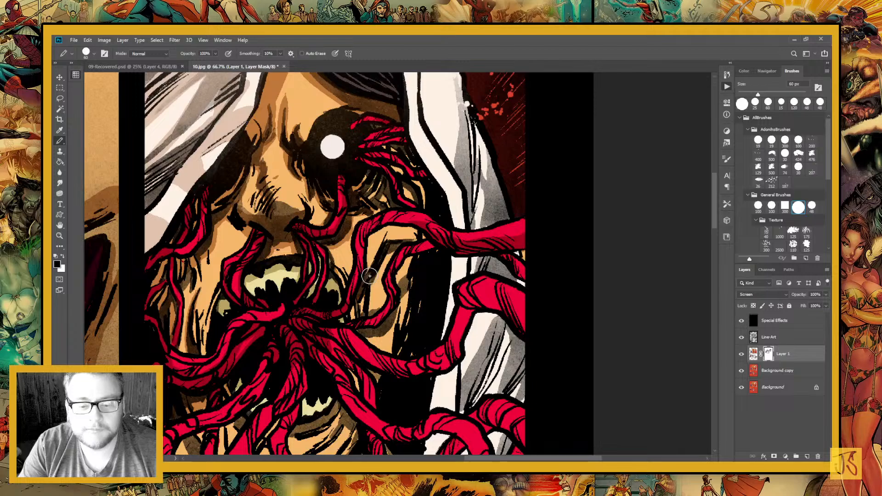
pyautogui.moveTo(370, 276); pyautogui.dragTo(437, 275)
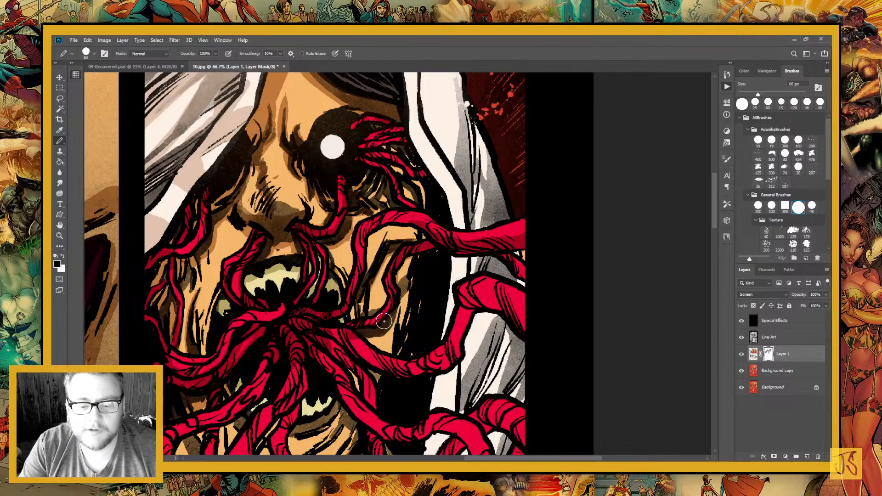
pyautogui.moveTo(303, 294); pyautogui.dragTo(353, 314)
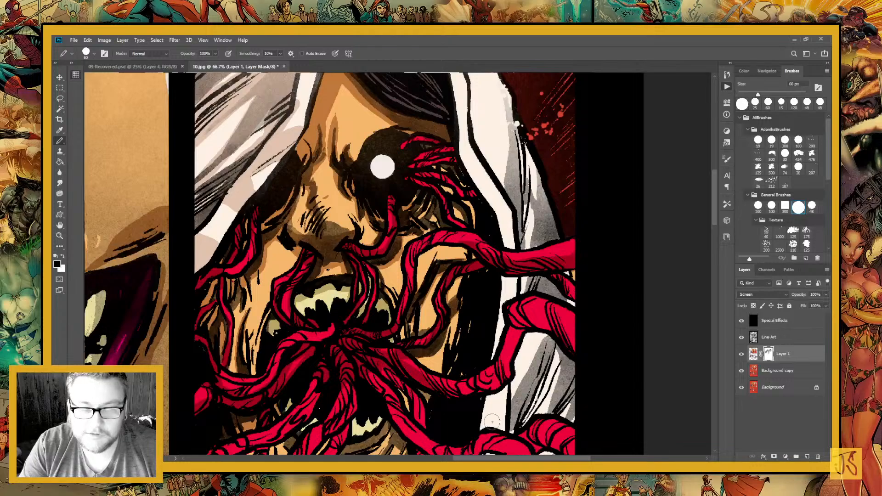
# Paint mask shadows along the thick tentacles that cross and loop over the white robe
pyautogui.moveTo(441, 390)
pyautogui.mouseDown()
pyautogui.moveTo(346, 330)
pyautogui.moveTo(466, 279)
pyautogui.mouseUp()
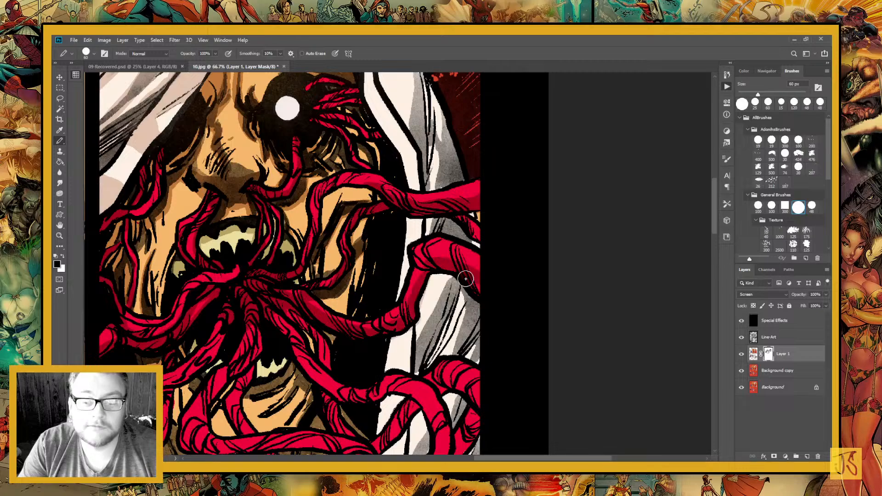
pyautogui.moveTo(435, 223); pyautogui.dragTo(474, 238)
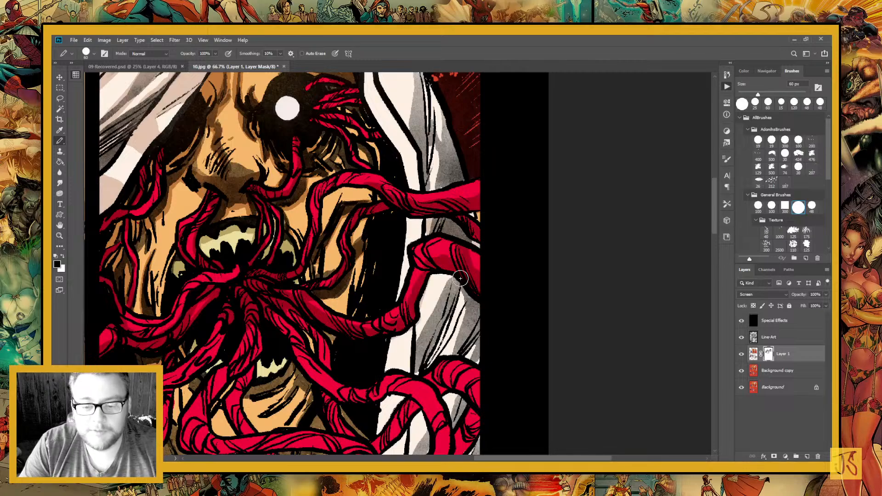
pyautogui.moveTo(461, 278)
pyautogui.mouseDown()
pyautogui.moveTo(411, 367)
pyautogui.moveTo(430, 362)
pyautogui.moveTo(436, 259)
pyautogui.moveTo(460, 249)
pyautogui.mouseUp()
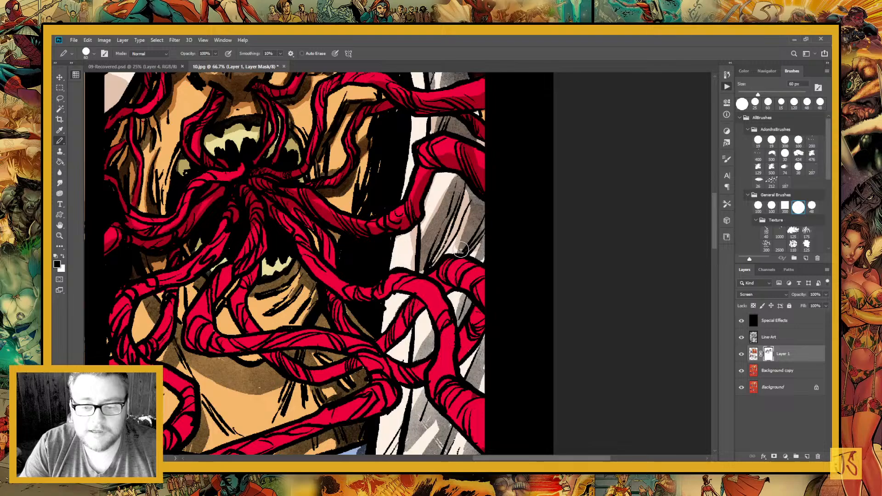
pyautogui.moveTo(461, 301); pyautogui.dragTo(474, 373)
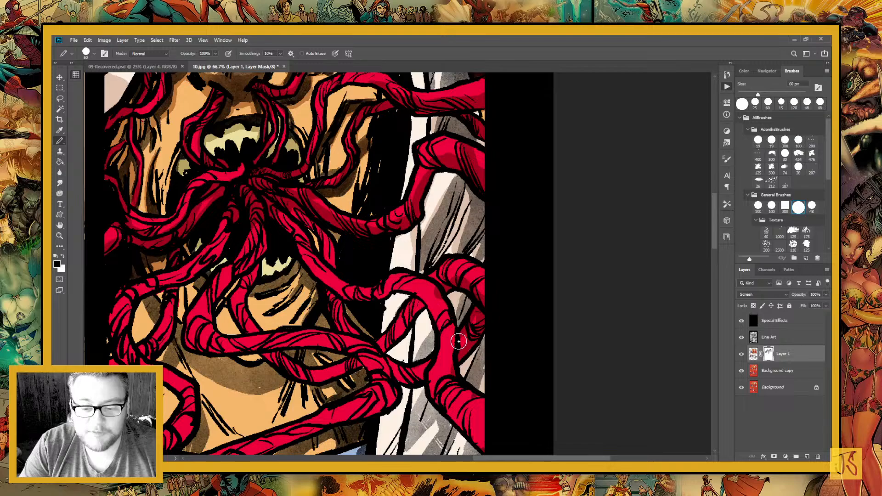
pyautogui.moveTo(281, 227); pyautogui.dragTo(403, 284)
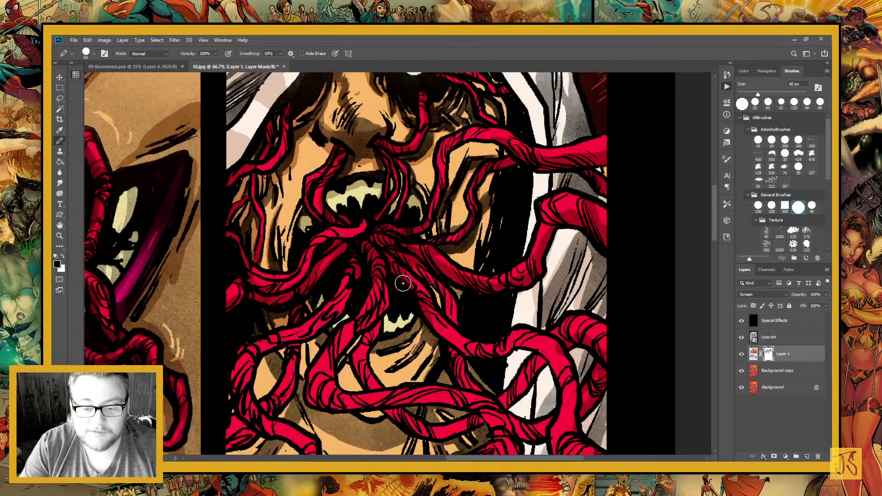
pyautogui.moveTo(389, 334)
pyautogui.mouseDown()
pyautogui.moveTo(402, 241)
pyautogui.moveTo(433, 258)
pyautogui.moveTo(439, 279)
pyautogui.moveTo(556, 264)
pyautogui.moveTo(453, 219)
pyautogui.mouseUp()
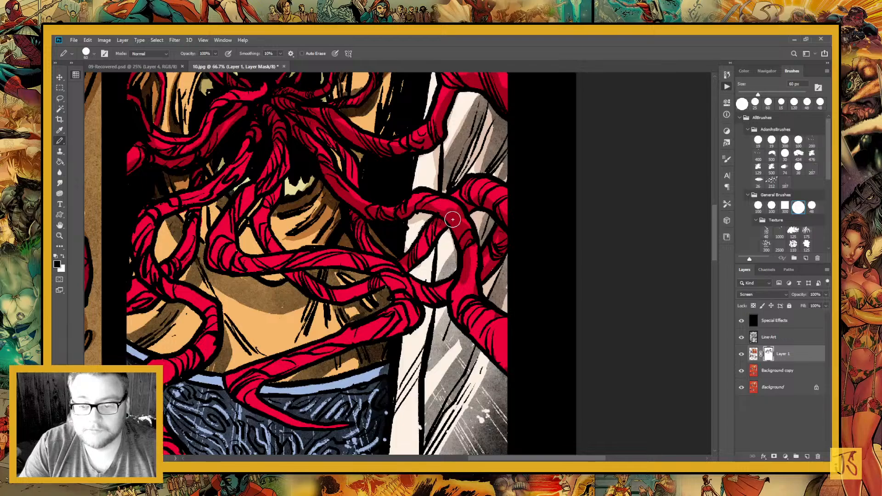
pyautogui.moveTo(470, 313); pyautogui.dragTo(505, 363)
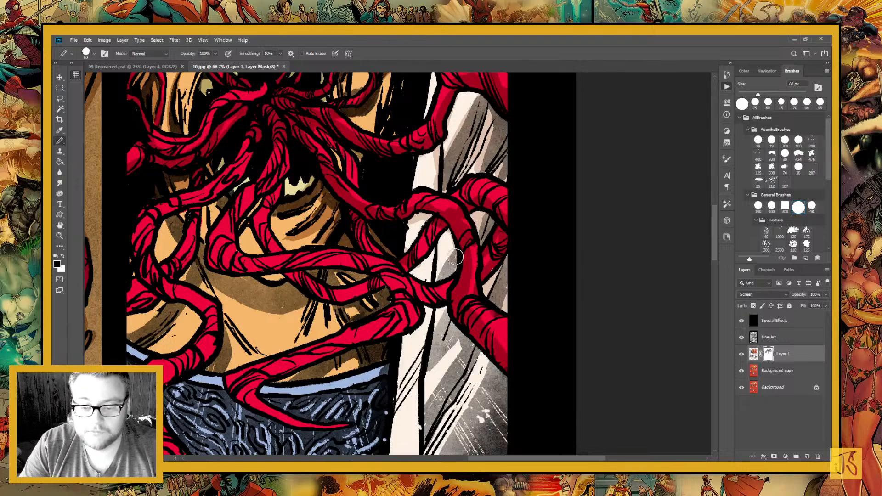
pyautogui.moveTo(438, 243)
pyautogui.mouseDown()
pyautogui.moveTo(430, 277)
pyautogui.moveTo(451, 282)
pyautogui.moveTo(434, 301)
pyautogui.moveTo(420, 294)
pyautogui.moveTo(437, 331)
pyautogui.mouseUp()
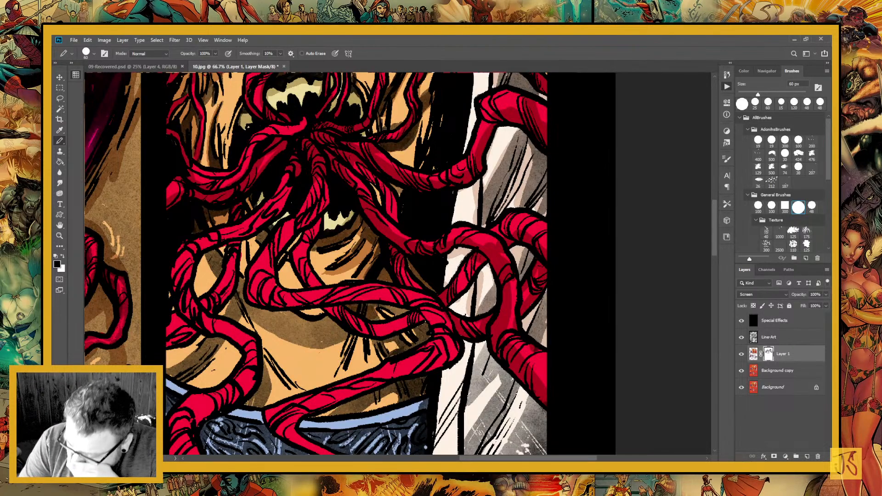
# Paint mask shadows on the overlapping tentacles below the chin and their cast shadows on the bare chest
pyautogui.moveTo(350, 283); pyautogui.dragTo(382, 299)
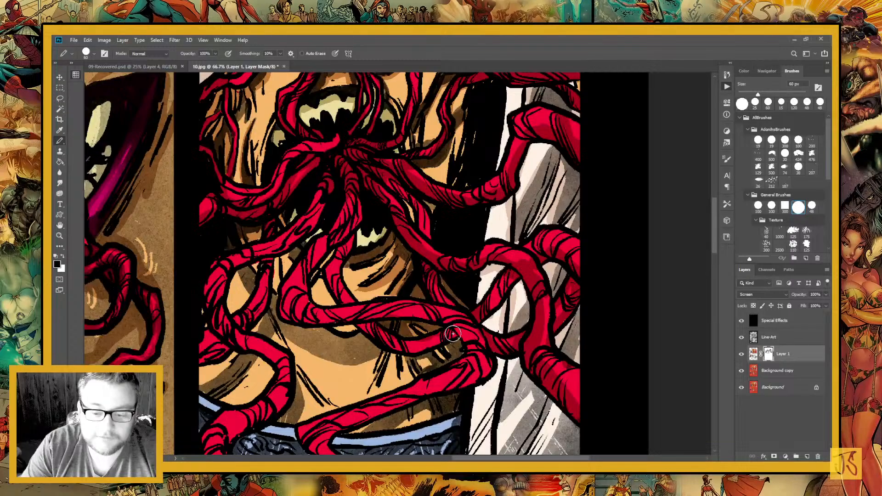
pyautogui.moveTo(453, 333); pyautogui.dragTo(408, 346)
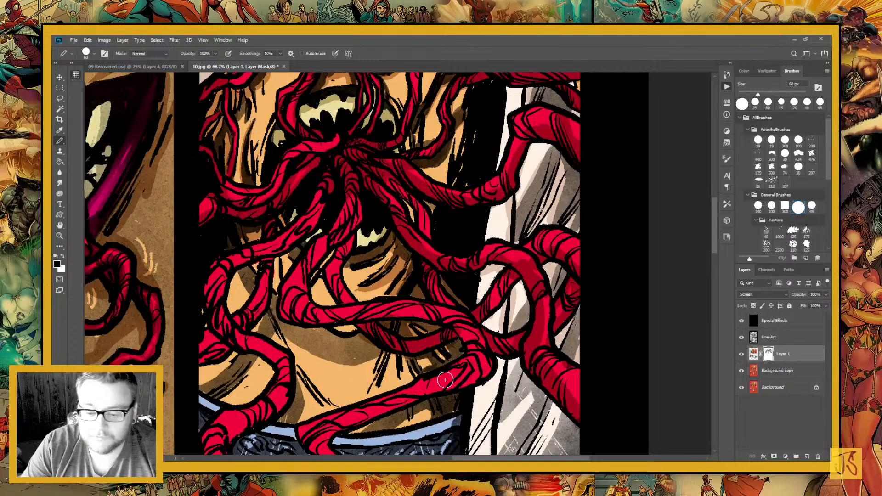
pyautogui.moveTo(445, 380); pyautogui.dragTo(449, 336)
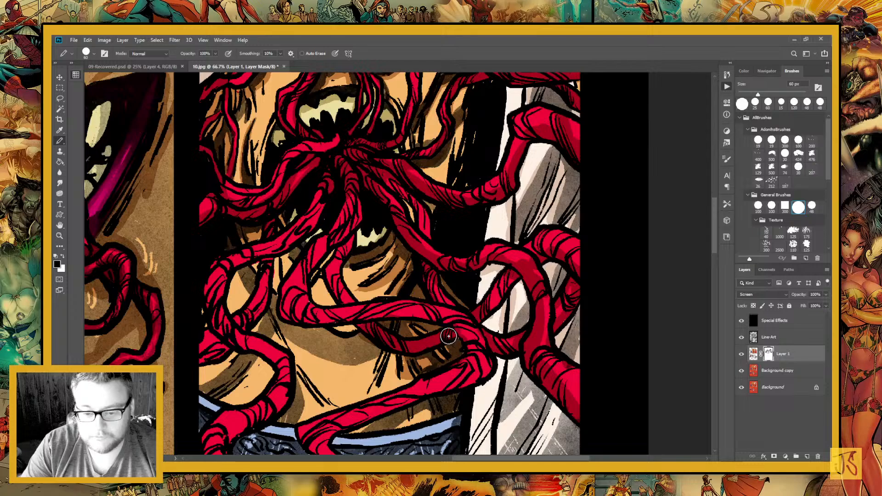
pyautogui.hscroll(-3, 449, 336)
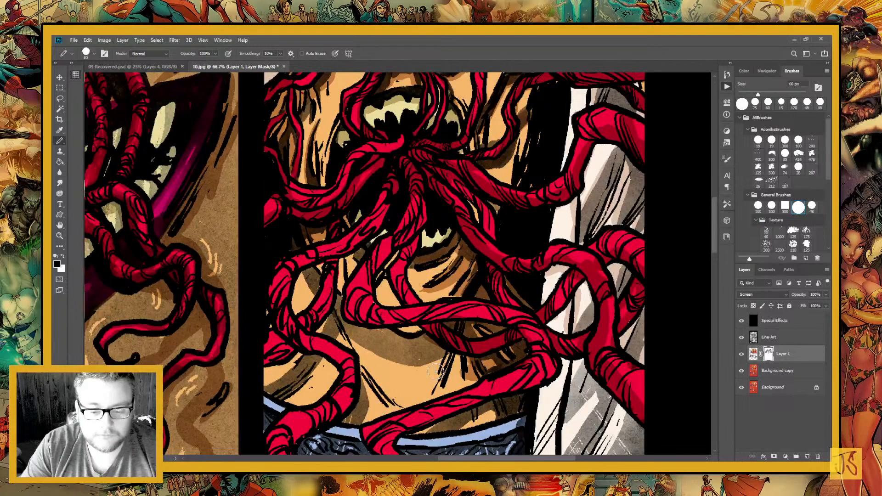
pyautogui.moveTo(435, 370)
pyautogui.mouseDown()
pyautogui.moveTo(320, 286)
pyautogui.moveTo(324, 302)
pyautogui.mouseUp()
pyautogui.moveTo(423, 344)
pyautogui.mouseDown()
pyautogui.moveTo(421, 356)
pyautogui.moveTo(397, 359)
pyautogui.mouseUp()
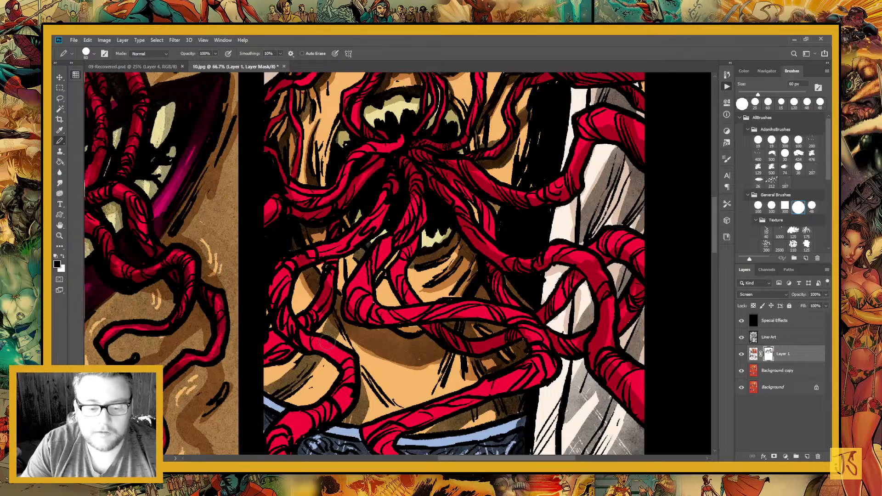
# Paint mask shadows on the bare chest and abdomen between the lower tentacles with the 60 px pencil
pyautogui.moveTo(327, 342); pyautogui.dragTo(273, 389)
pyautogui.moveTo(362, 380); pyautogui.dragTo(354, 417)
pyautogui.moveTo(353, 342); pyautogui.dragTo(389, 404)
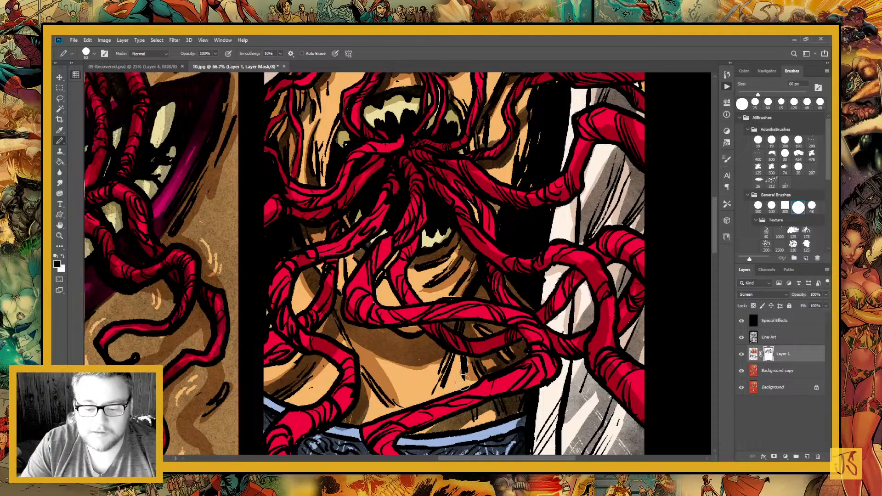
pyautogui.moveTo(463, 381)
pyautogui.mouseDown()
pyautogui.moveTo(432, 392)
pyautogui.moveTo(531, 357)
pyautogui.mouseUp()
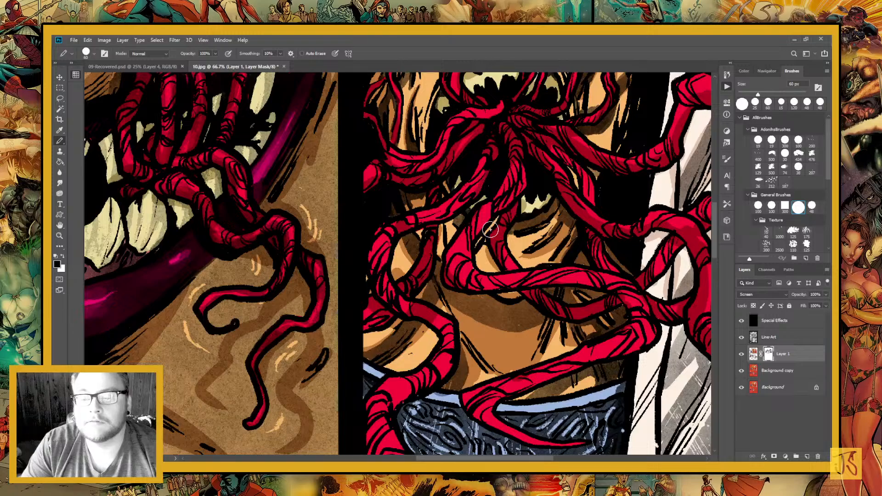
# Reduce the pencil to 15 px and refine the mask shadow edges on the thin tentacles beside the mouth and cheek, alternating black and white
pyautogui.press('space')
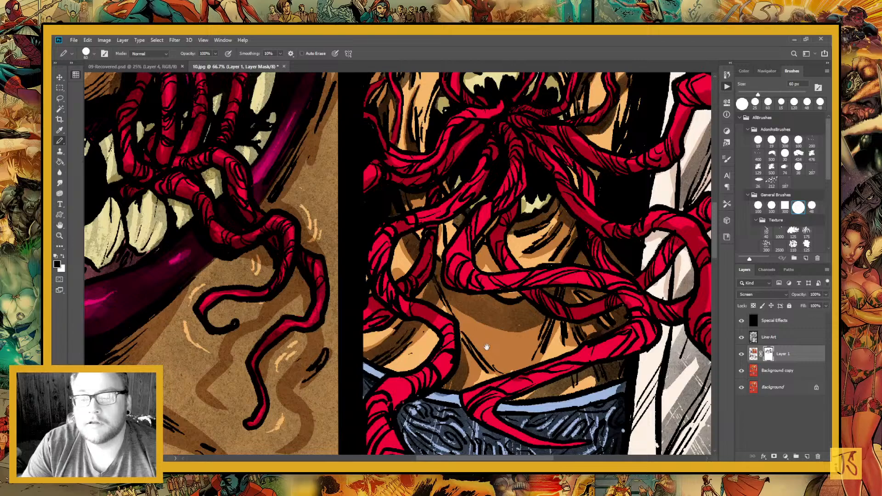
pyautogui.moveTo(486, 346); pyautogui.dragTo(382, 392)
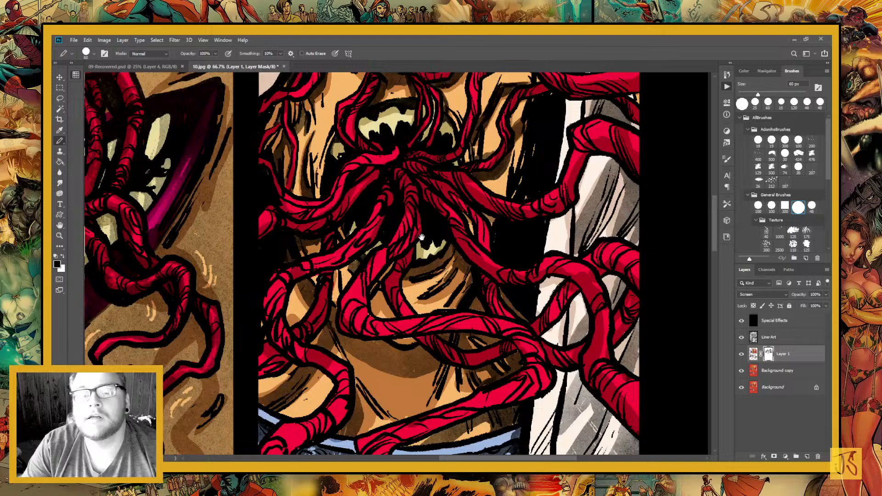
pyautogui.moveTo(421, 237); pyautogui.dragTo(478, 269)
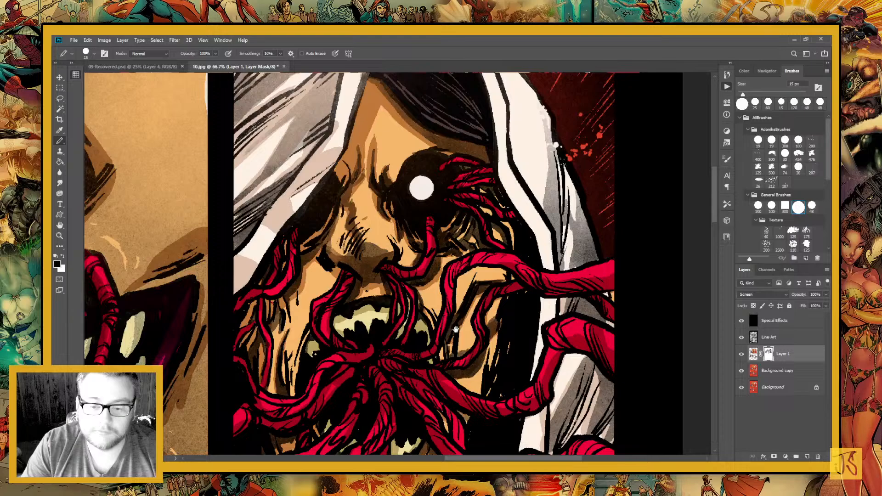
pyautogui.moveTo(455, 330); pyautogui.dragTo(425, 218)
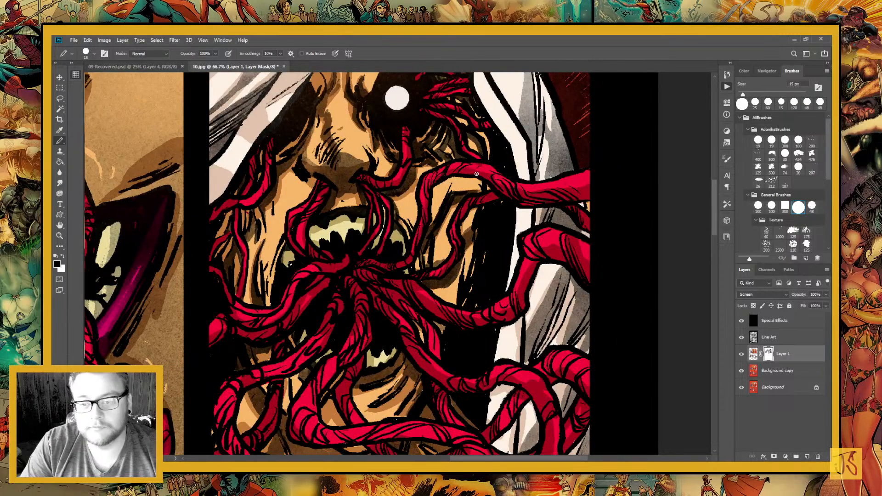
pyautogui.press('x')
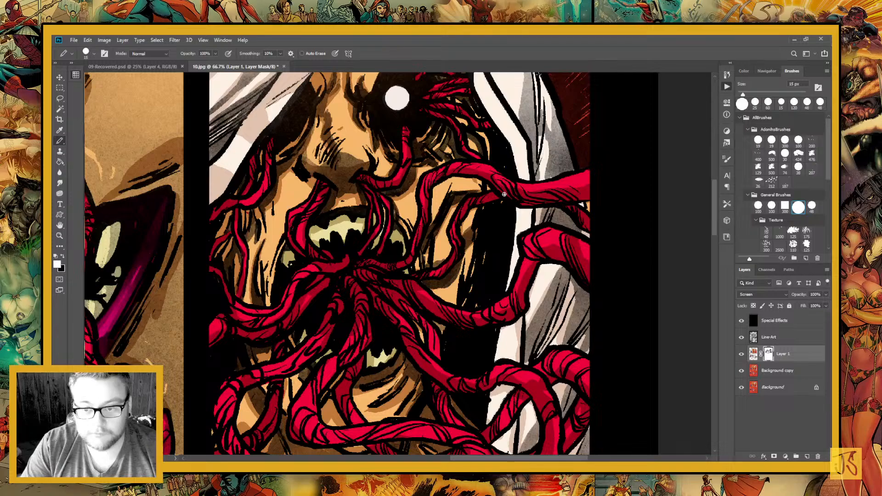
pyautogui.press('x')
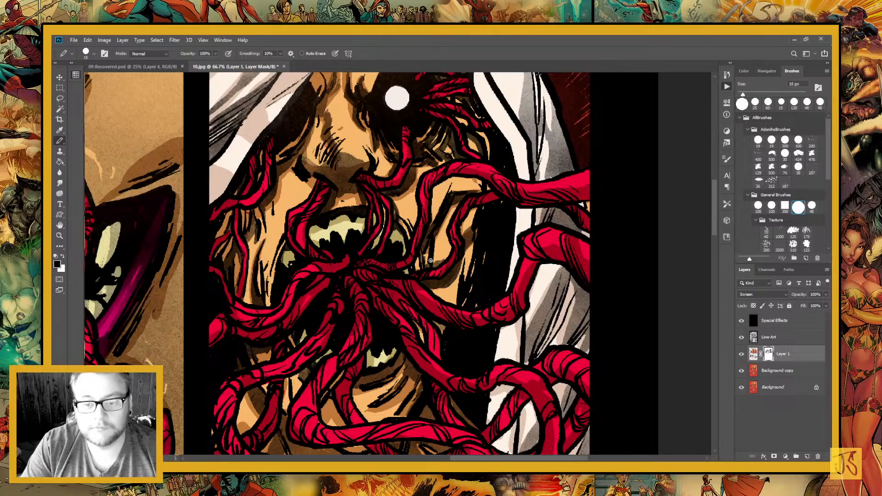
pyautogui.press('x')
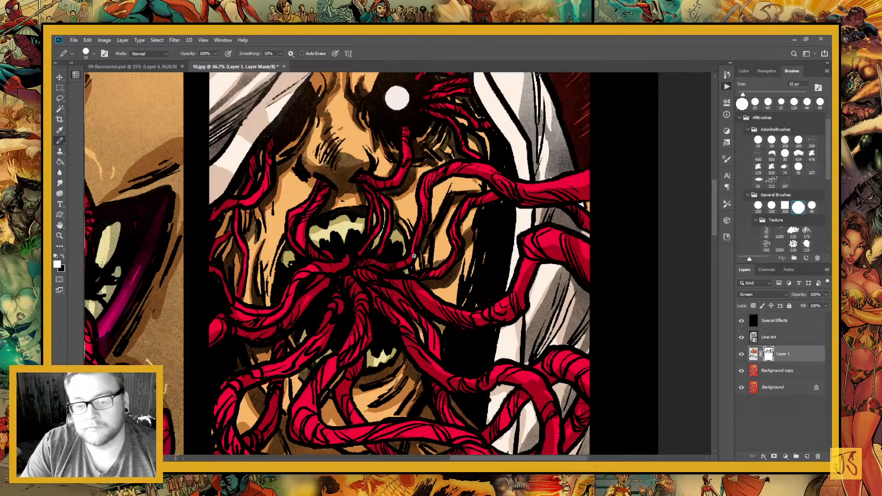
# Refine the mask shadows along the thick tentacle that runs from the mouth up onto the white robe
pyautogui.moveTo(414, 256); pyautogui.dragTo(377, 230)
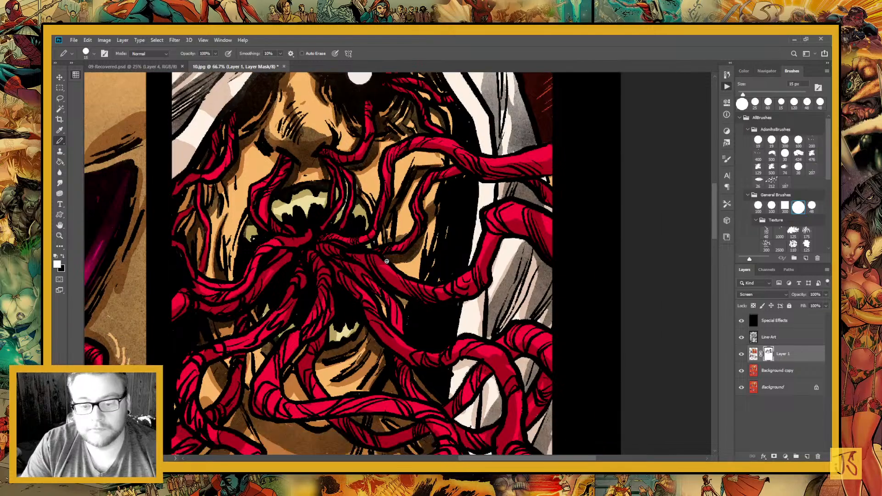
pyautogui.press('x')
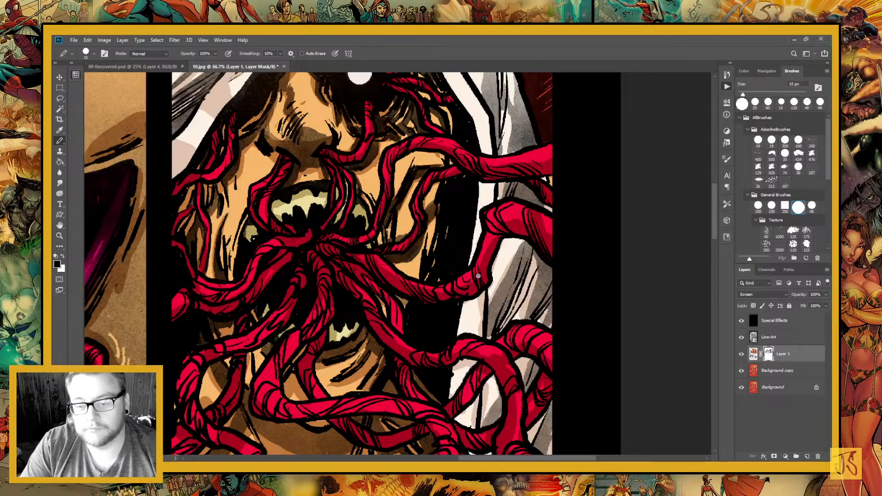
pyautogui.press('x')
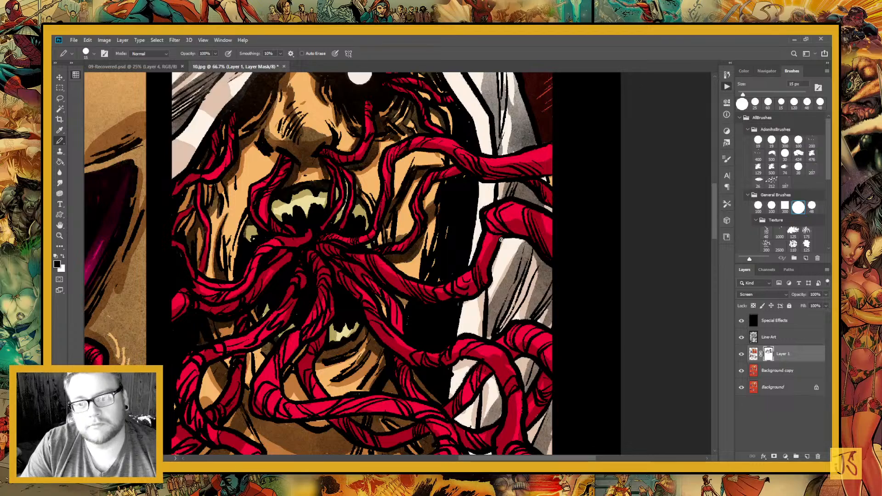
pyautogui.press('x')
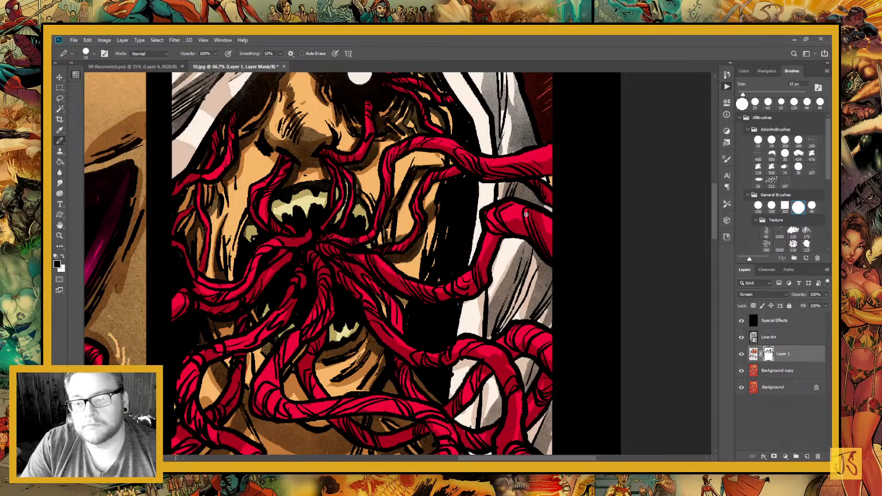
pyautogui.moveTo(525, 214)
pyautogui.mouseDown()
pyautogui.moveTo(520, 229)
pyautogui.moveTo(589, 168)
pyautogui.mouseUp()
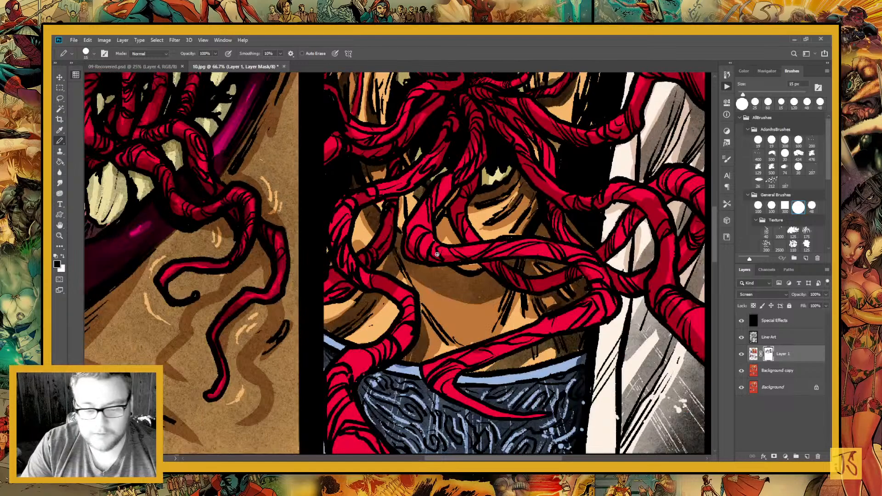
# Clean up the mask on the tentacles over the torso and restore light in white on the thick tentacle looping over the robe
pyautogui.moveTo(437, 254); pyautogui.dragTo(280, 313)
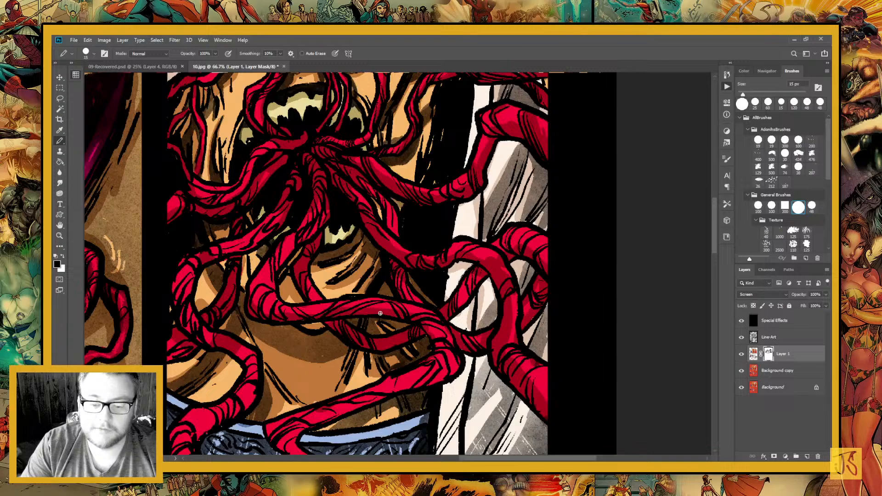
pyautogui.moveTo(380, 314); pyautogui.dragTo(341, 230)
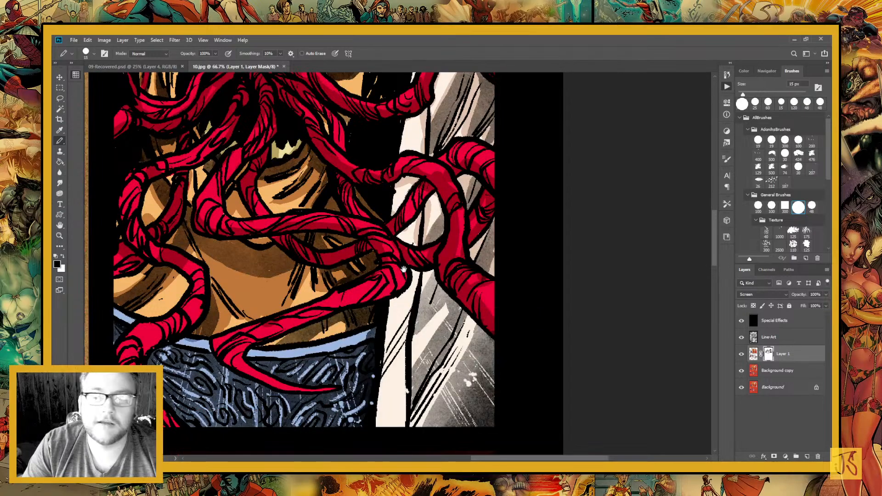
pyautogui.moveTo(403, 268); pyautogui.dragTo(448, 300)
pyautogui.press('x')
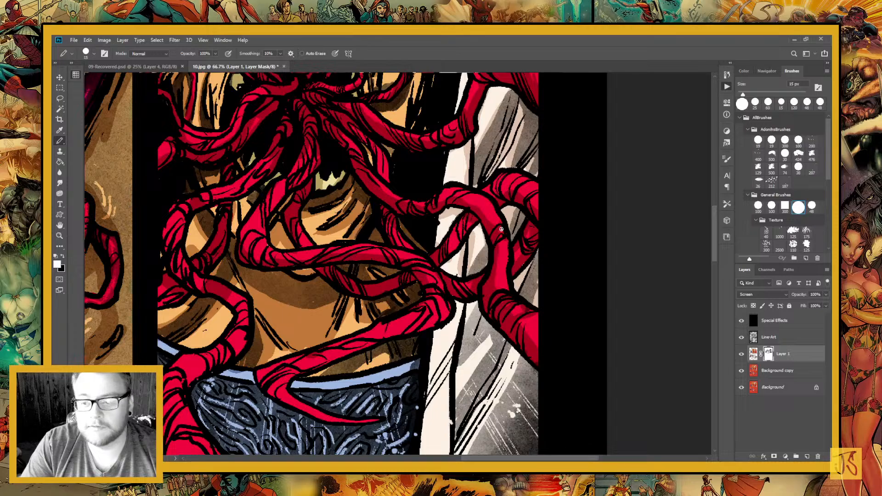
# Touch up the mask shadows on the tentacle winding down the torso to the waistband, alternating black and white
pyautogui.moveTo(311, 290)
pyautogui.mouseDown()
pyautogui.moveTo(441, 186)
pyautogui.moveTo(460, 149)
pyautogui.mouseUp()
pyautogui.press('x')
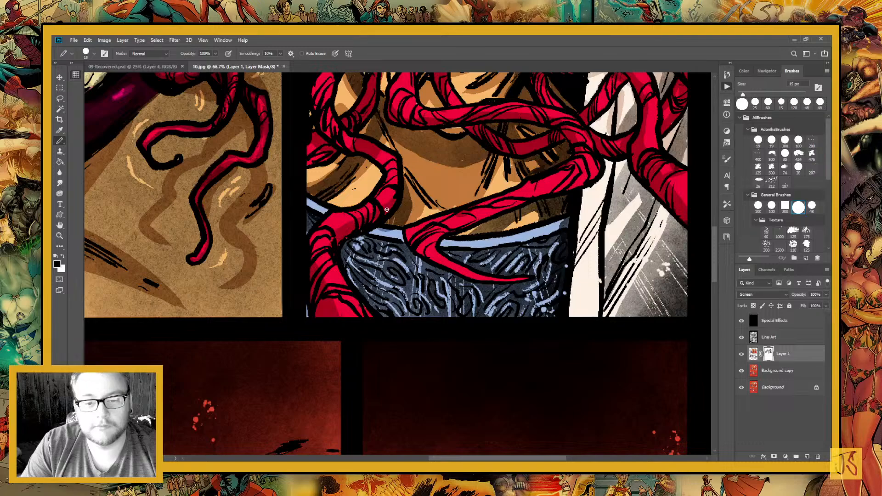
pyautogui.moveTo(387, 210); pyautogui.dragTo(432, 266)
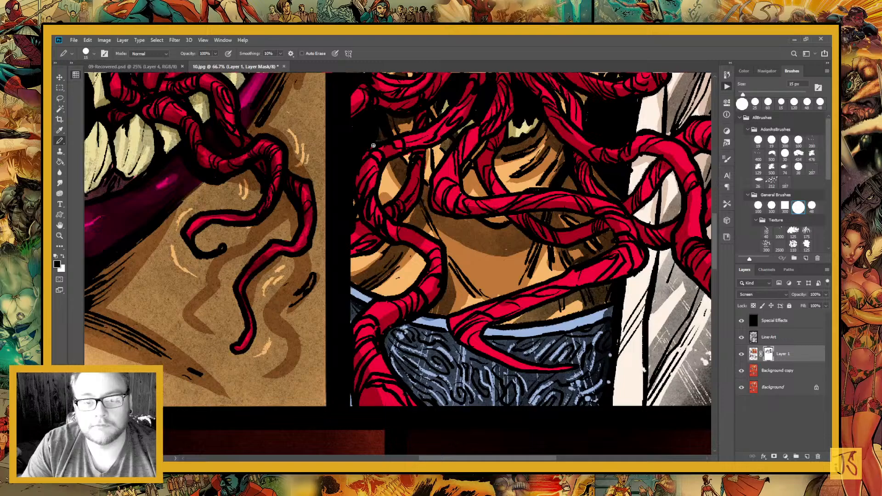
pyautogui.press('x')
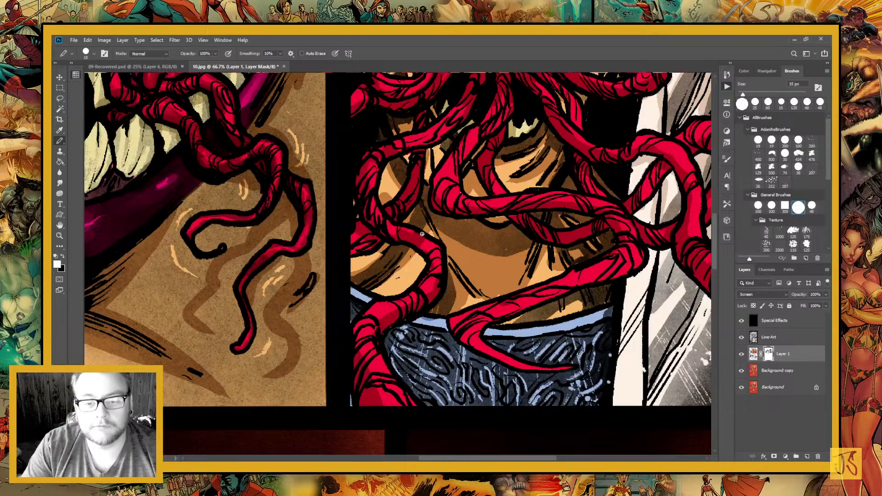
pyautogui.press('x')
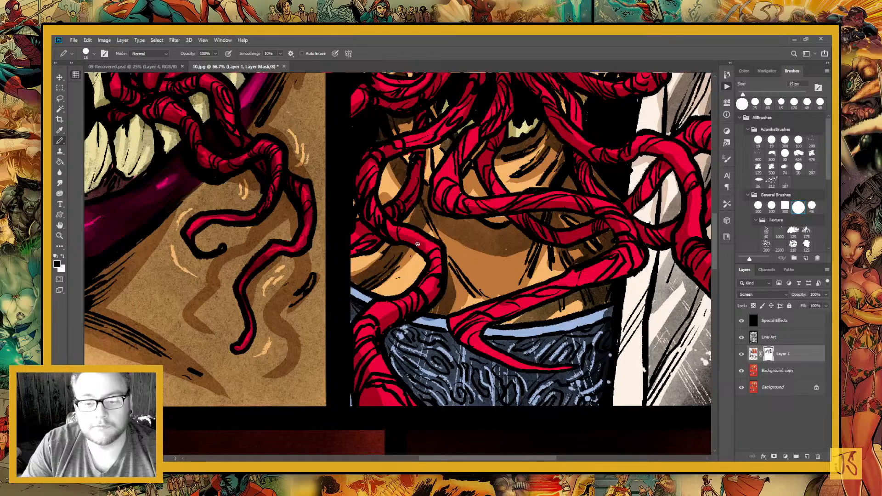
# Paint fine mask shadows on the lower tentacles at the panel's edge and across the abdomen
pyautogui.scroll(-3, 418, 244)
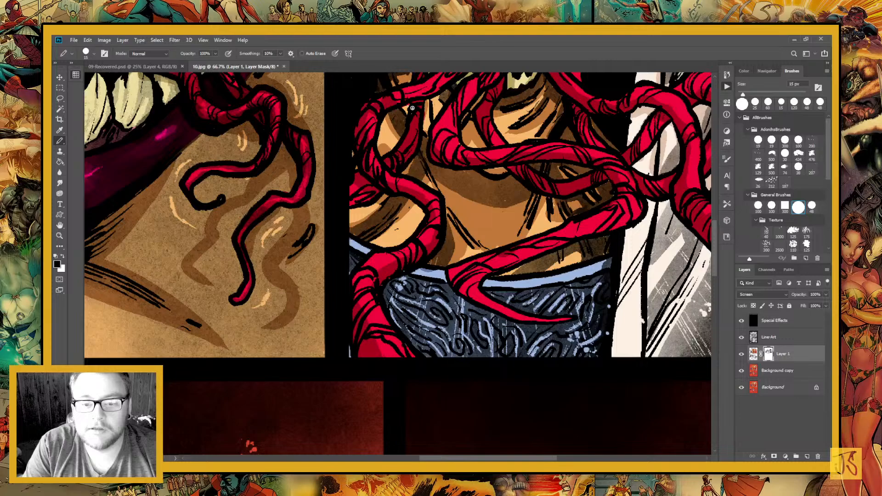
pyautogui.moveTo(412, 108); pyautogui.dragTo(355, 123)
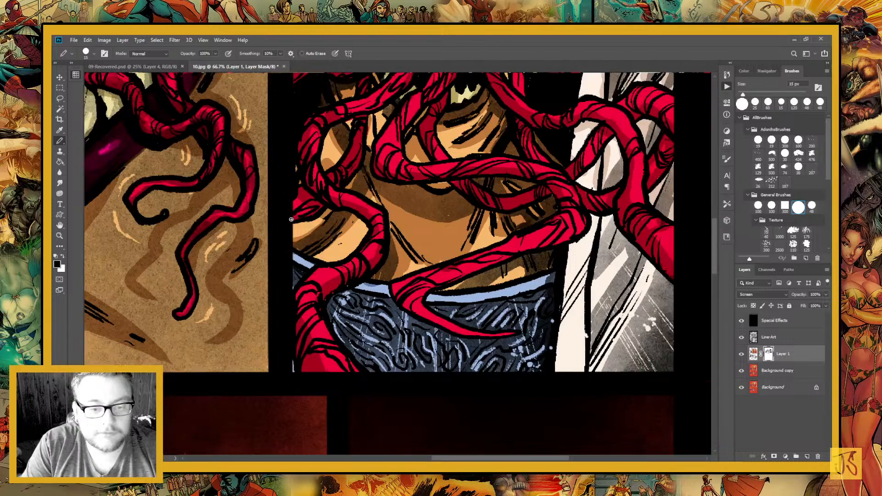
pyautogui.moveTo(291, 219); pyautogui.dragTo(270, 227)
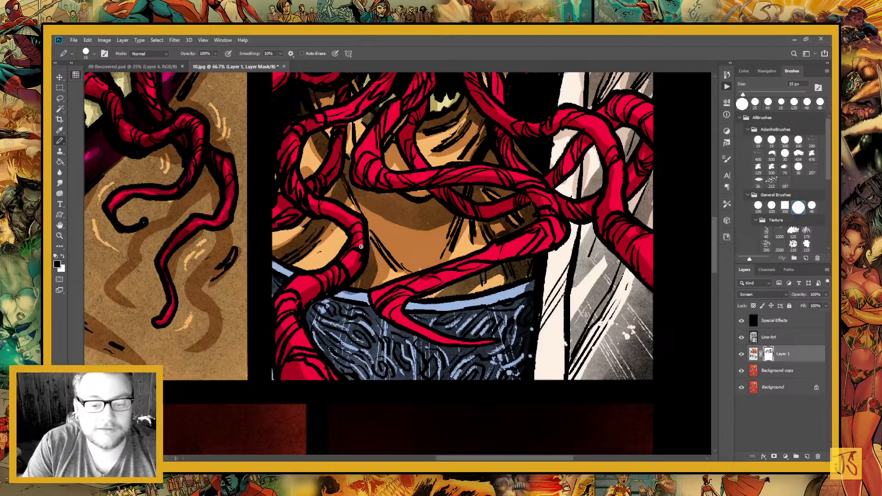
pyautogui.moveTo(361, 247); pyautogui.dragTo(278, 228)
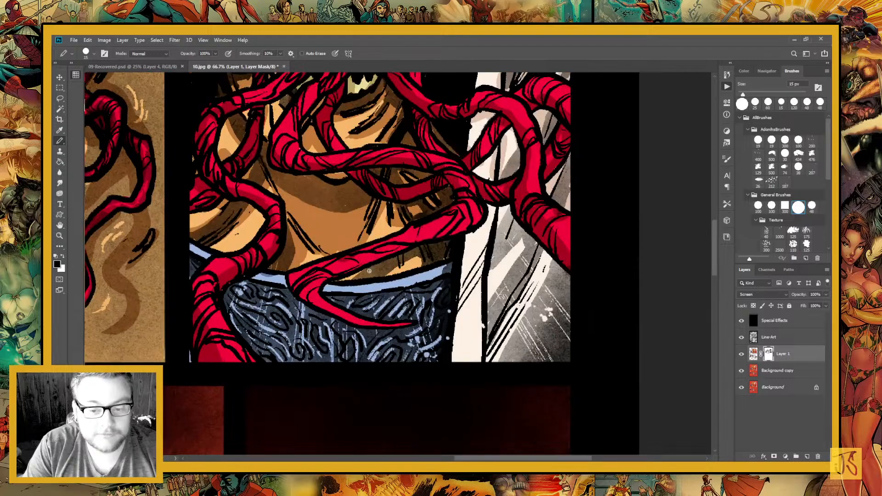
pyautogui.press('x')
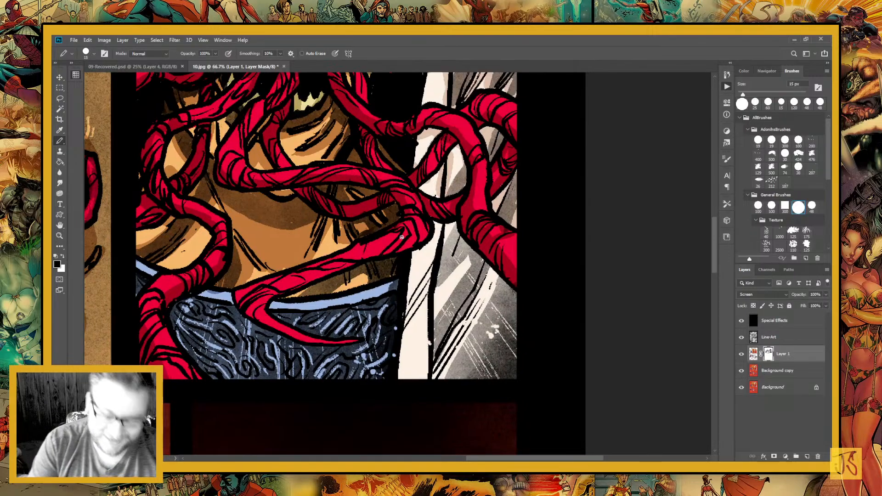
# Enlarge the pencil to 40 px and shade the tentacle that hooks over the waistband, correcting the mask in white
pyautogui.press(']')
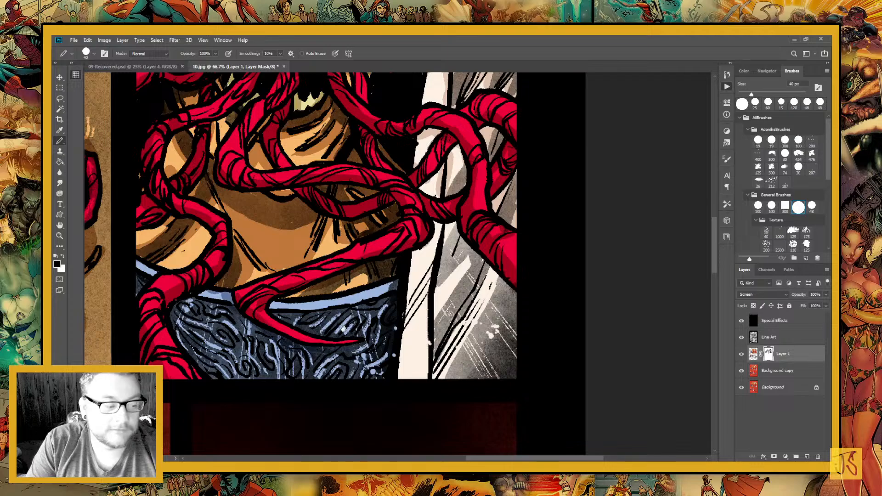
pyautogui.scroll(1, 254, 338)
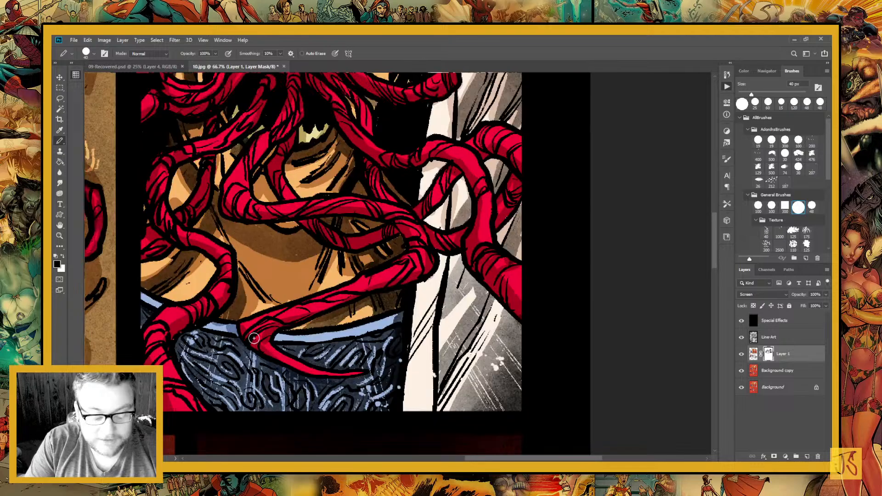
pyautogui.press('x')
pyautogui.moveTo(398, 213); pyautogui.dragTo(348, 251)
pyautogui.press('x')
pyautogui.scroll(-3, 362, 275)
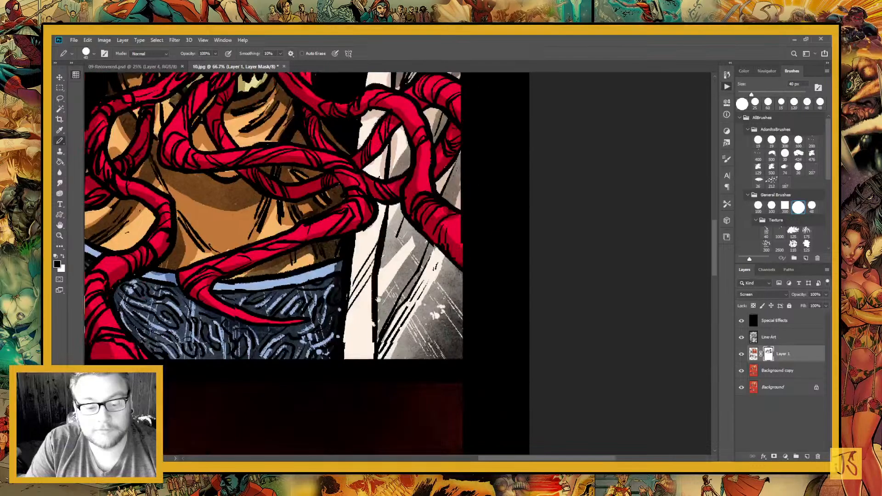
# Paint the cast shadow on the skin between the lowest tentacle and the waistband
pyautogui.moveTo(378, 299); pyautogui.dragTo(443, 337)
pyautogui.press('x')
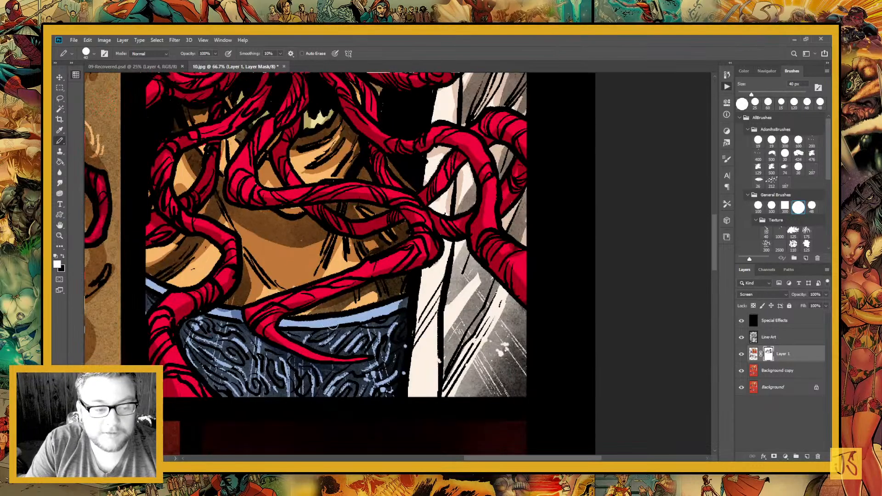
pyautogui.press('x')
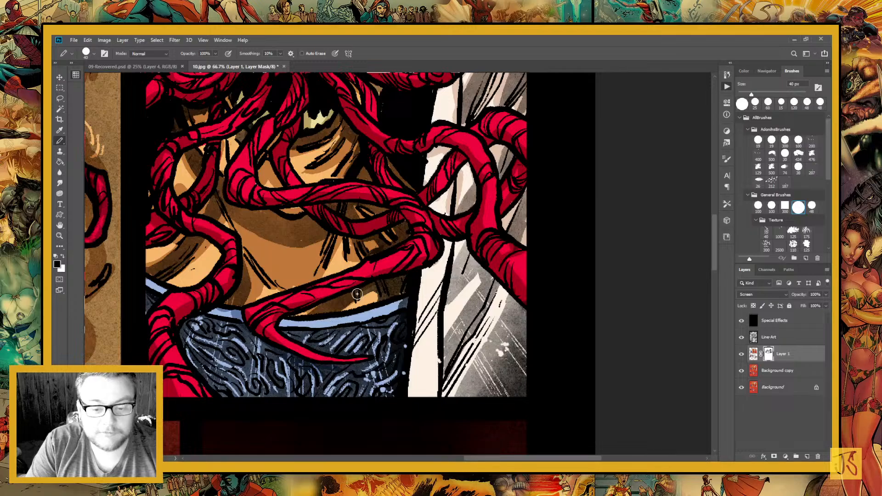
pyautogui.moveTo(357, 294); pyautogui.dragTo(399, 284)
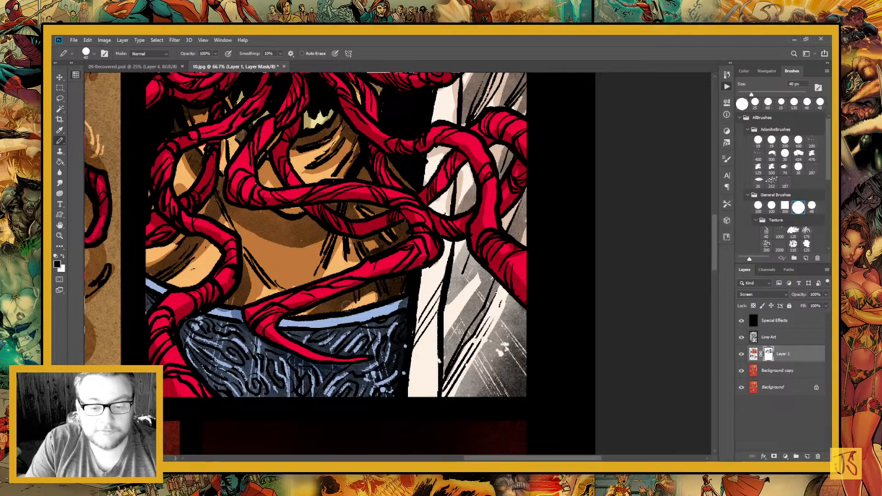
# Paint mask shadows on the white cloak beside the jeans and between the tentacles crossing it at the panel's edge
pyautogui.moveTo(378, 376); pyautogui.dragTo(316, 327)
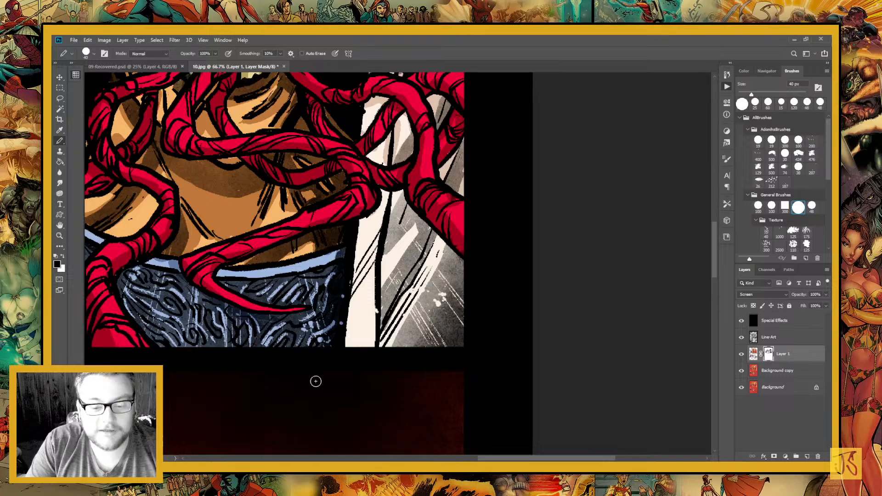
pyautogui.moveTo(363, 324); pyautogui.dragTo(324, 376)
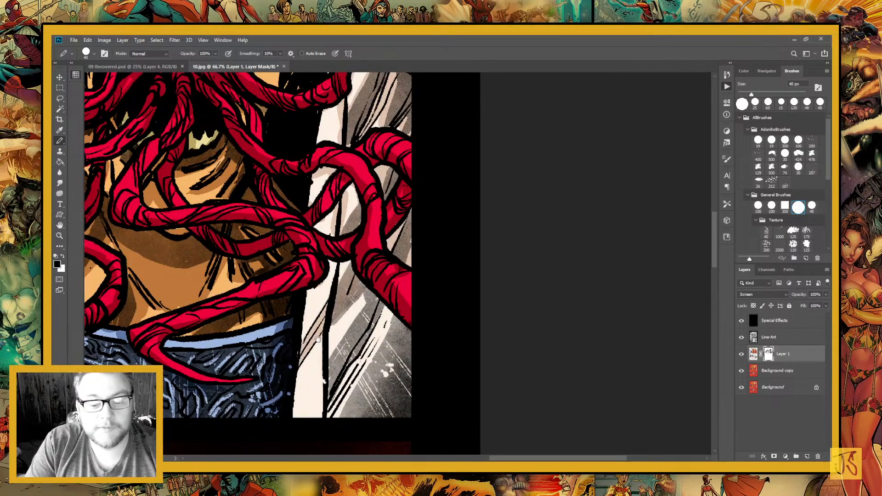
pyautogui.moveTo(318, 339)
pyautogui.mouseDown()
pyautogui.moveTo(297, 284)
pyautogui.moveTo(346, 262)
pyautogui.moveTo(304, 310)
pyautogui.moveTo(335, 261)
pyautogui.mouseUp()
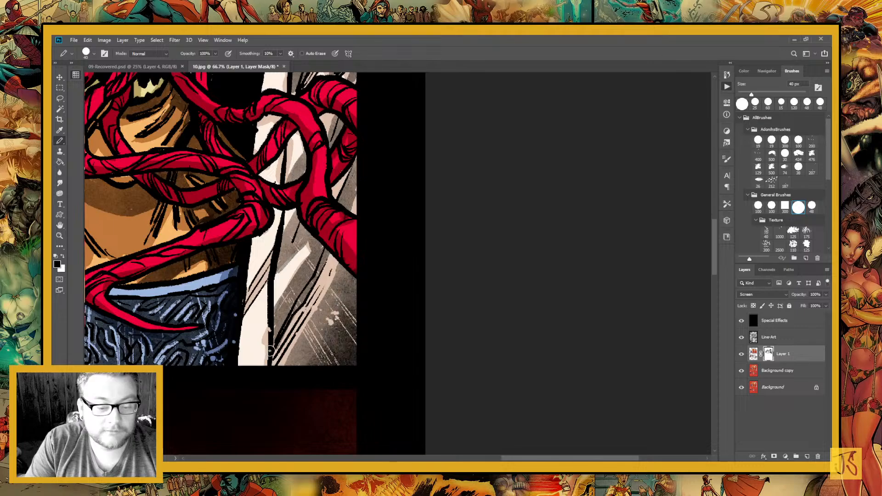
pyautogui.scroll(5, 271, 351)
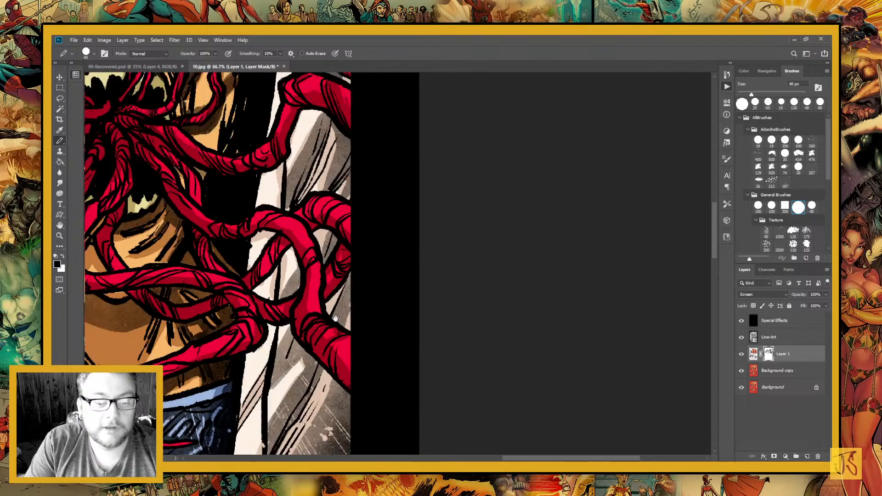
pyautogui.moveTo(335, 318); pyautogui.dragTo(389, 348)
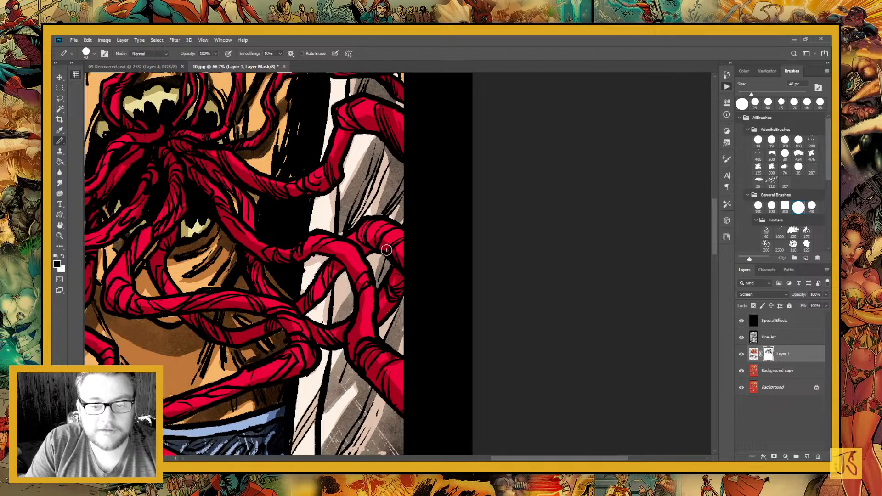
pyautogui.moveTo(339, 294); pyautogui.dragTo(333, 432)
pyautogui.moveTo(356, 277)
pyautogui.mouseDown()
pyautogui.moveTo(397, 318)
pyautogui.moveTo(366, 281)
pyautogui.mouseUp()
pyautogui.moveTo(403, 223); pyautogui.dragTo(402, 219)
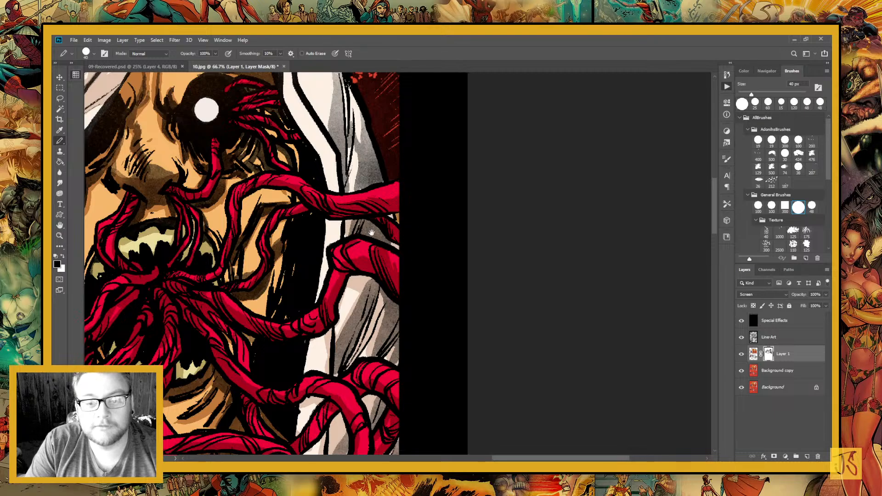
# Shade the outer side of the white hood on the mask, from beside the blood spatter down to the tentacle
pyautogui.moveTo(296, 136)
pyautogui.mouseDown()
pyautogui.moveTo(328, 274)
pyautogui.moveTo(371, 209)
pyautogui.mouseUp()
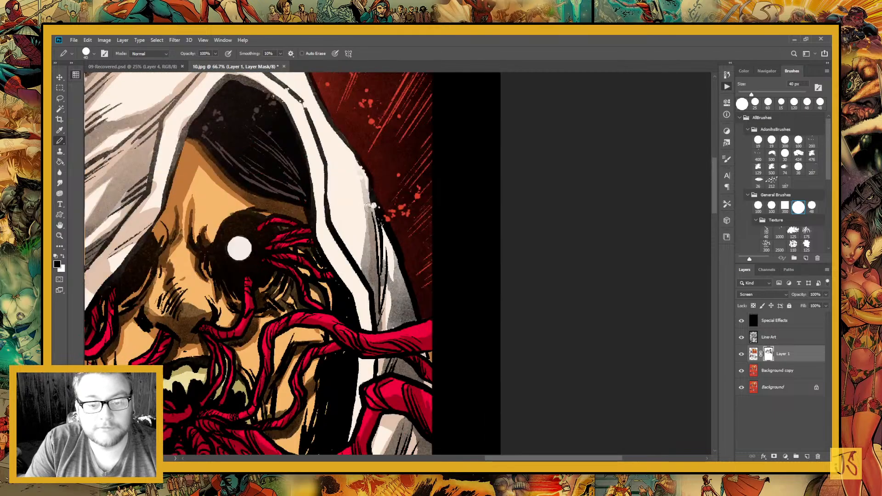
pyautogui.moveTo(358, 168)
pyautogui.mouseDown()
pyautogui.moveTo(362, 263)
pyautogui.moveTo(366, 256)
pyautogui.moveTo(379, 321)
pyautogui.moveTo(373, 204)
pyautogui.mouseUp()
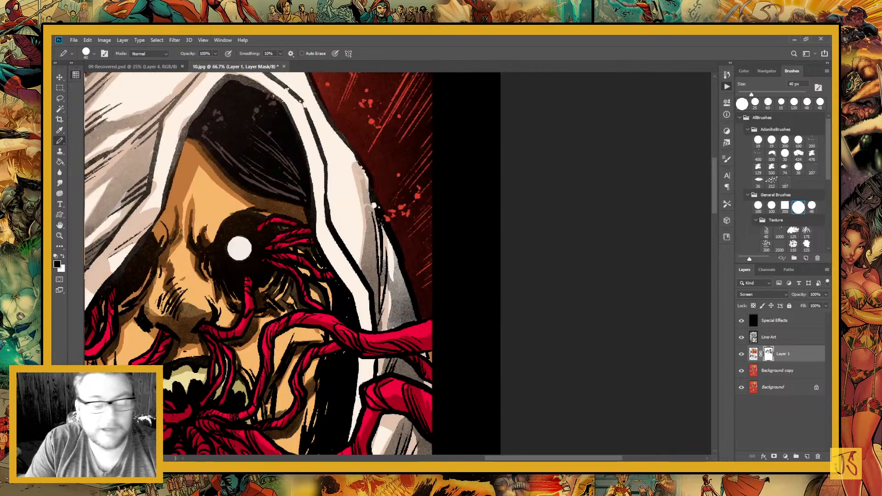
pyautogui.moveTo(402, 322); pyautogui.dragTo(391, 276)
pyautogui.moveTo(403, 322); pyautogui.dragTo(395, 266)
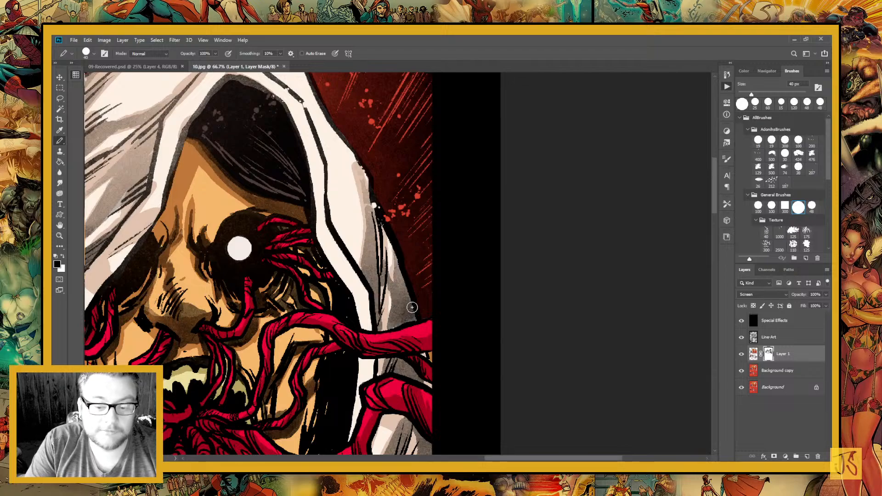
# Paint a thin mask shadow along the crown of the white hood against the red background
pyautogui.moveTo(452, 348); pyautogui.dragTo(494, 457)
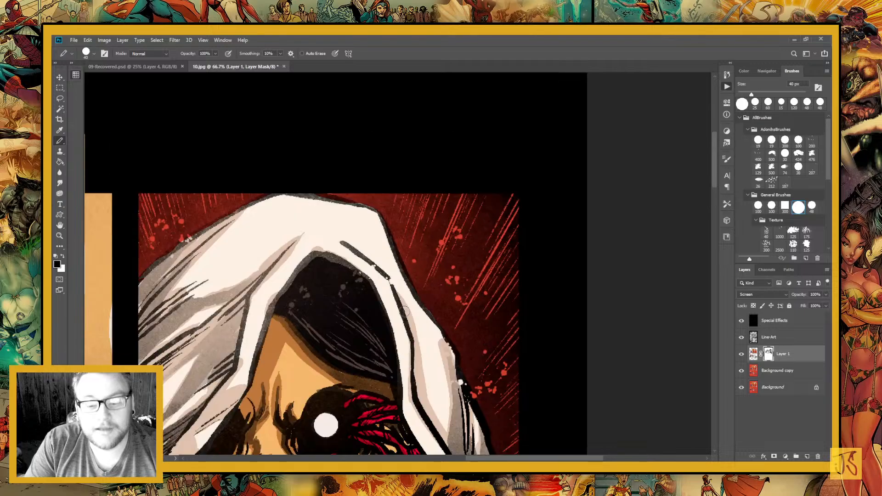
pyautogui.moveTo(405, 311); pyautogui.dragTo(326, 189)
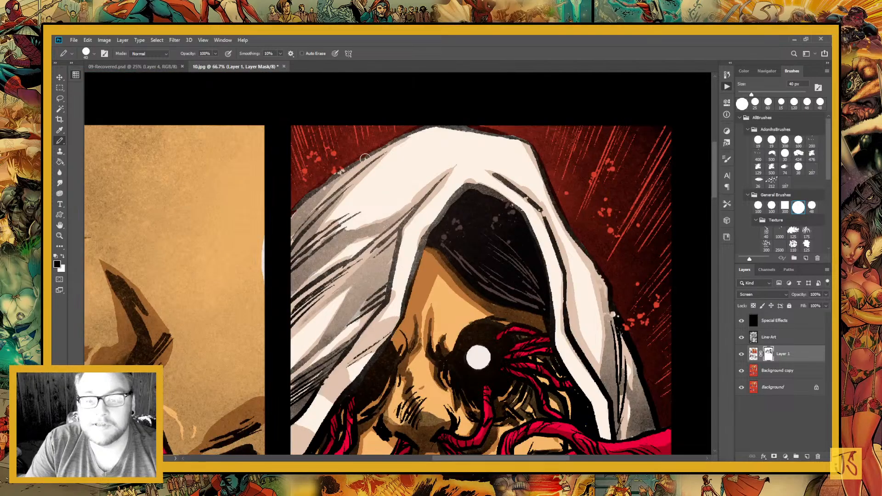
pyautogui.moveTo(391, 145); pyautogui.dragTo(515, 142)
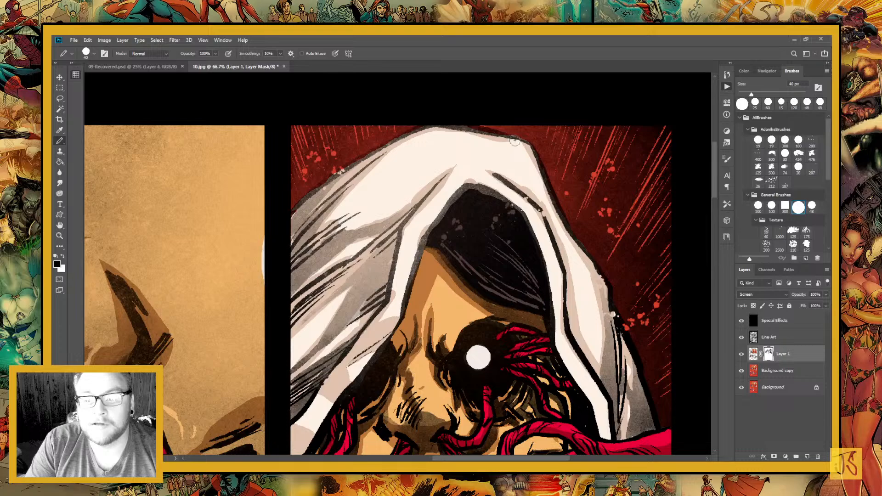
pyautogui.moveTo(426, 163); pyautogui.dragTo(329, 189)
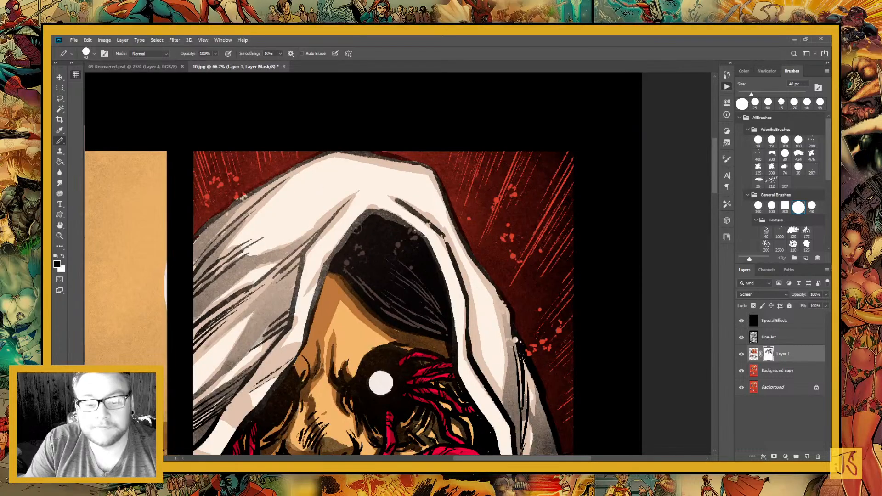
# Shade the hood's inner trim beside the forehead on the mask, switching between black and white for corrections
pyautogui.press('x')
pyautogui.moveTo(285, 399)
pyautogui.mouseDown()
pyautogui.moveTo(304, 351)
pyautogui.moveTo(266, 418)
pyautogui.mouseUp()
pyautogui.press('x')
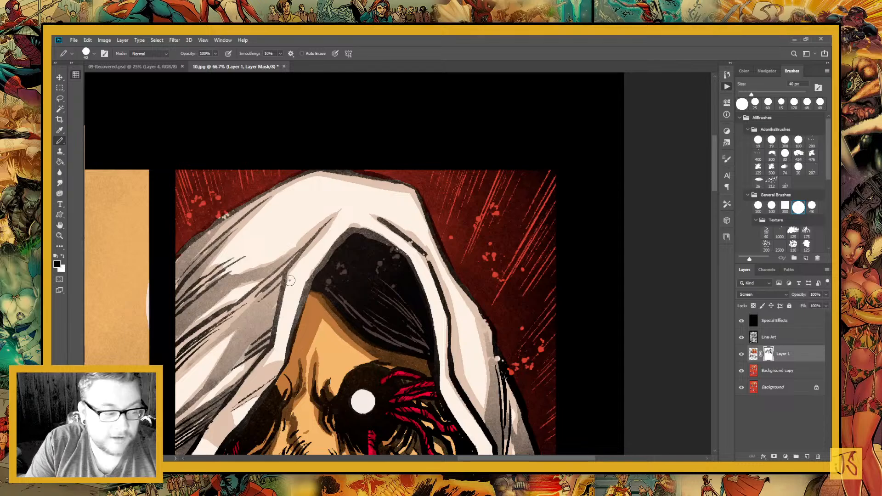
pyautogui.moveTo(277, 298); pyautogui.dragTo(309, 282)
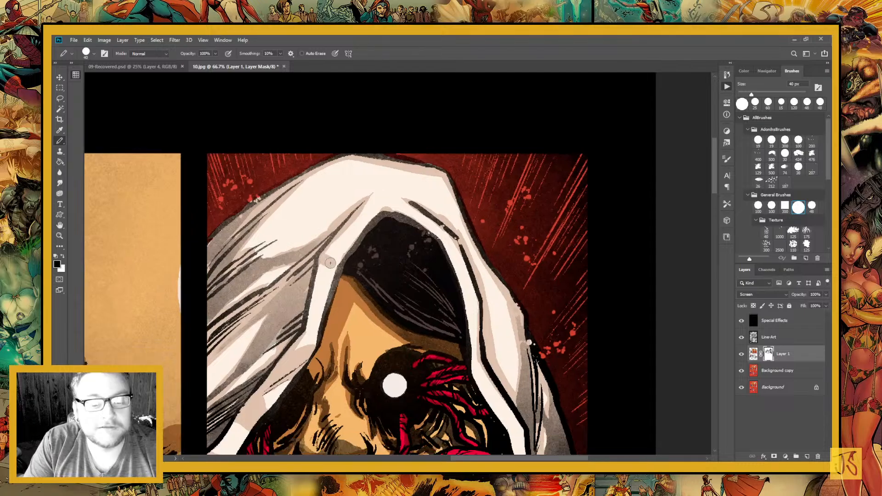
pyautogui.moveTo(330, 263); pyautogui.dragTo(312, 327)
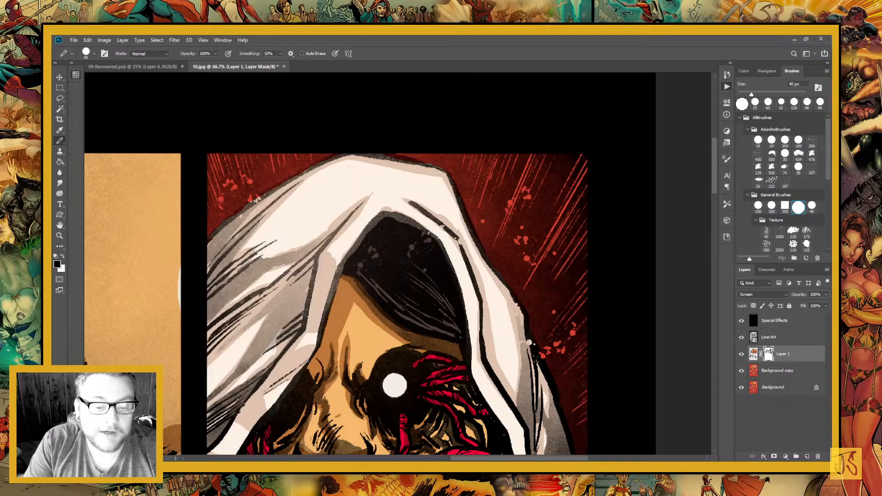
pyautogui.press('x')
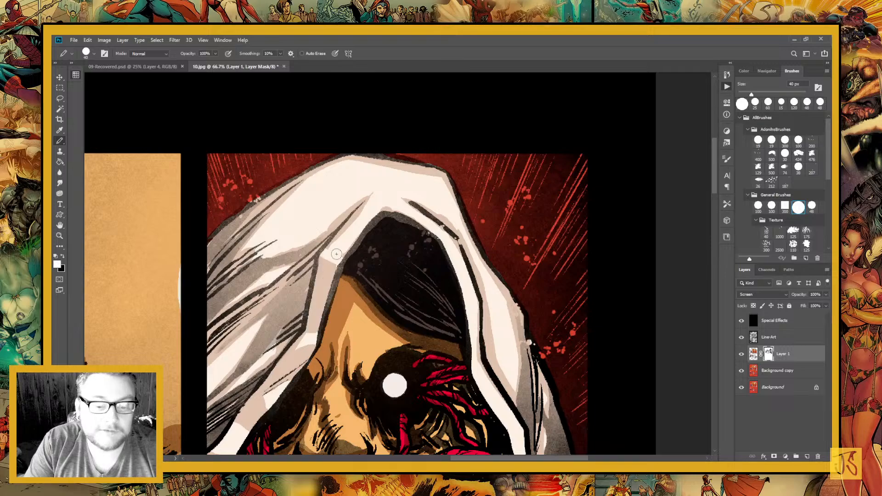
pyautogui.press('x')
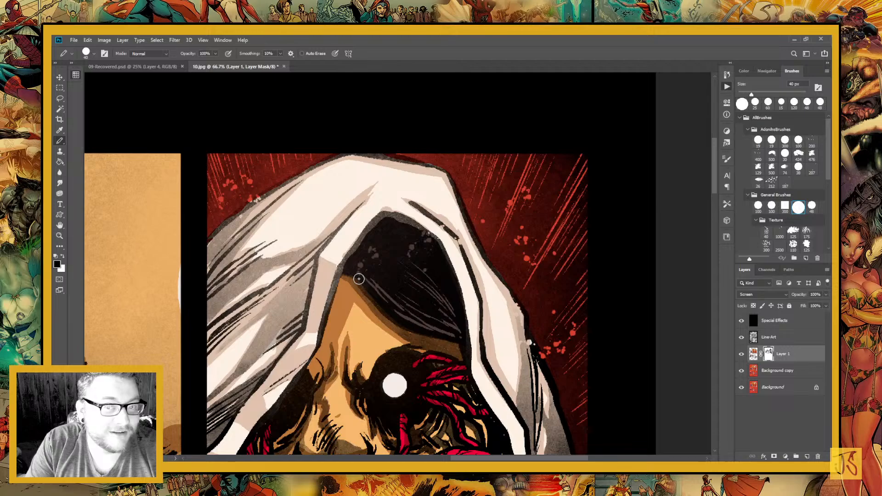
# Undo the last mask stroke and paint in white to clean up the hood's fold shadow and lighten the trim's lower bend
pyautogui.press('x')
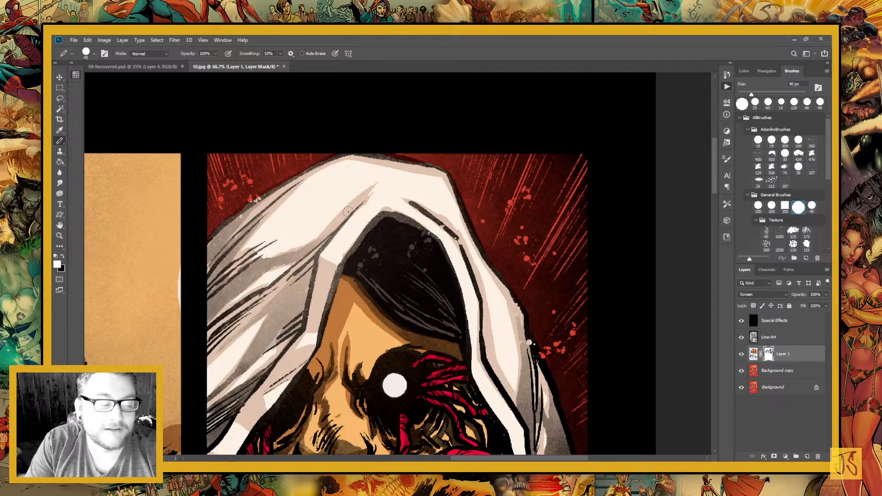
pyautogui.hotkey('ctrl', 'z')
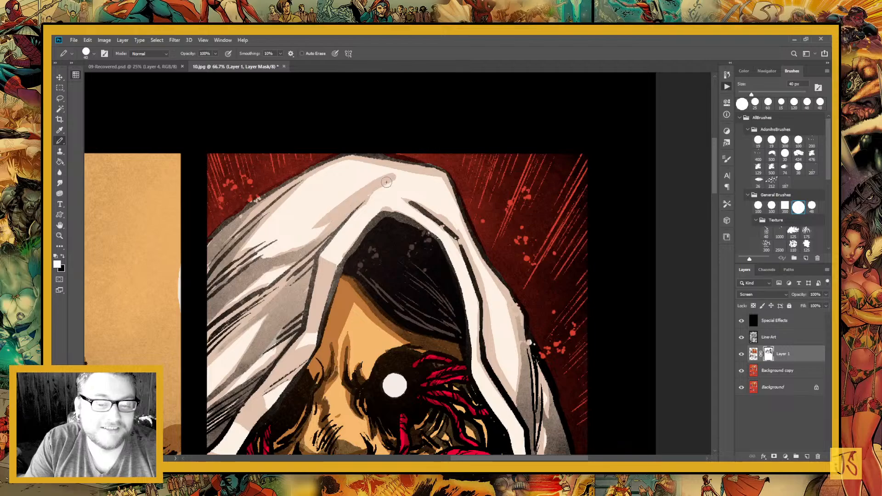
pyautogui.moveTo(386, 183); pyautogui.dragTo(317, 227)
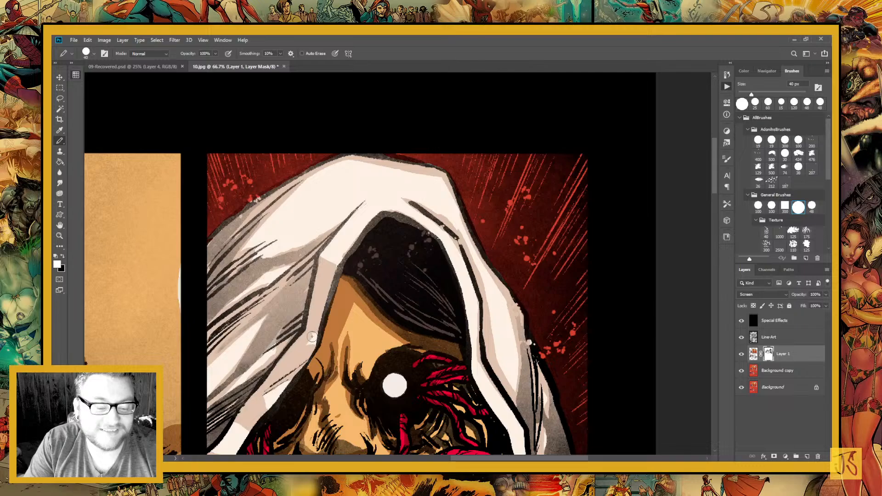
pyautogui.moveTo(312, 337)
pyautogui.mouseDown()
pyautogui.moveTo(288, 353)
pyautogui.moveTo(299, 356)
pyautogui.moveTo(276, 350)
pyautogui.mouseUp()
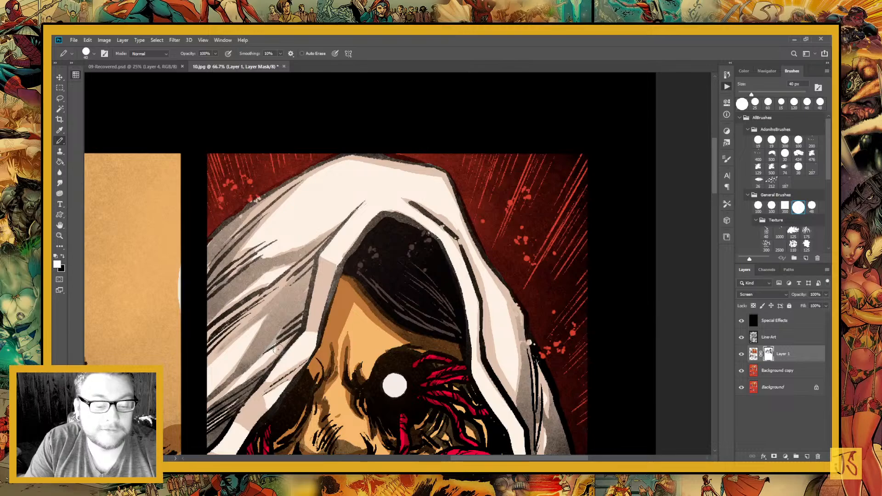
# Paint further black mask shadows on the hood's inner trim around the face opening
pyautogui.press('x')
pyautogui.moveTo(509, 372)
pyautogui.mouseDown()
pyautogui.moveTo(425, 364)
pyautogui.moveTo(384, 302)
pyautogui.mouseUp()
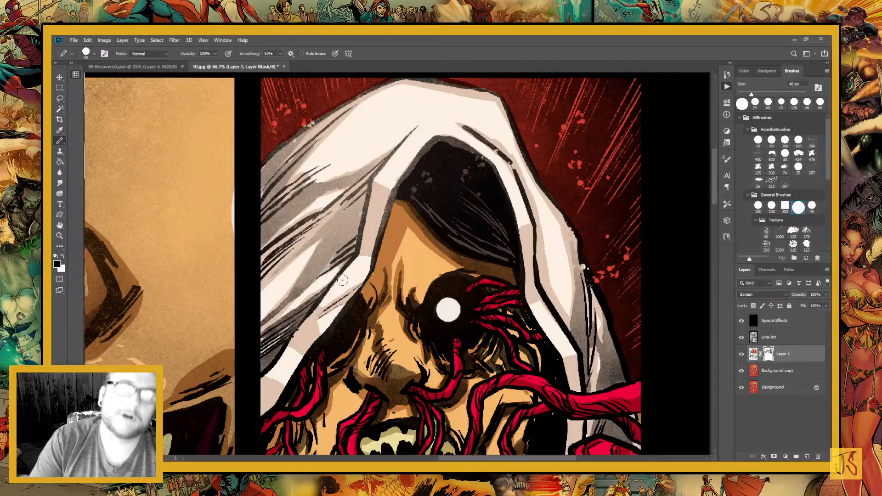
pyautogui.moveTo(392, 185)
pyautogui.mouseDown()
pyautogui.moveTo(390, 197)
pyautogui.moveTo(412, 163)
pyautogui.mouseUp()
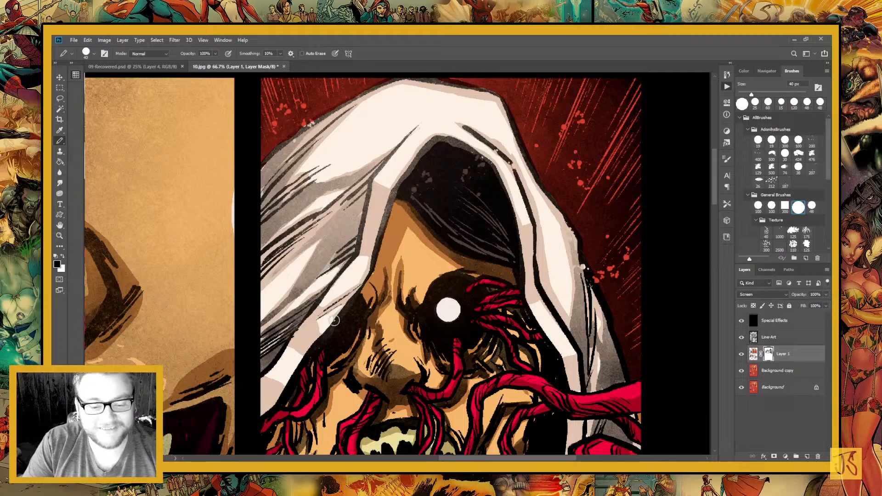
pyautogui.moveTo(349, 357); pyautogui.dragTo(342, 388)
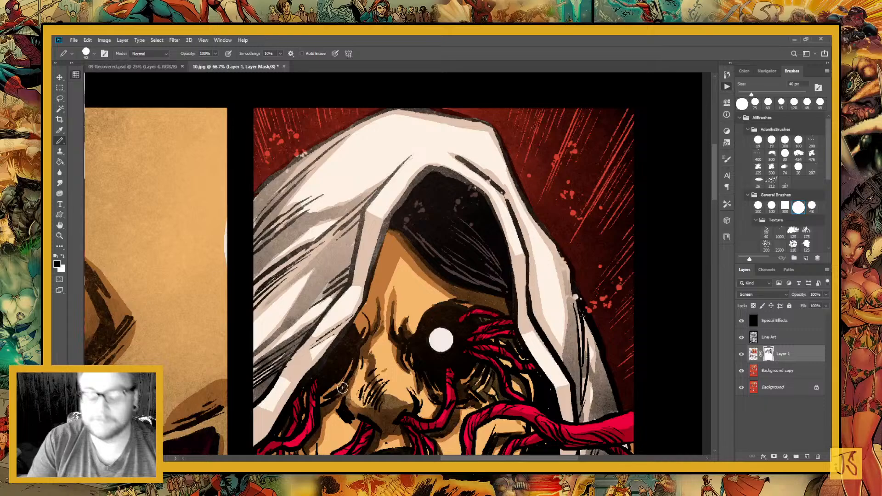
# Review the shading of the mouth close-up and the hooded figure at page view and at closer zoom
pyautogui.hotkey('ctrl', '-')
pyautogui.hotkey('ctrl', '-')
pyautogui.hotkey('ctrl', '-')
pyautogui.hotkey('ctrl', '-')
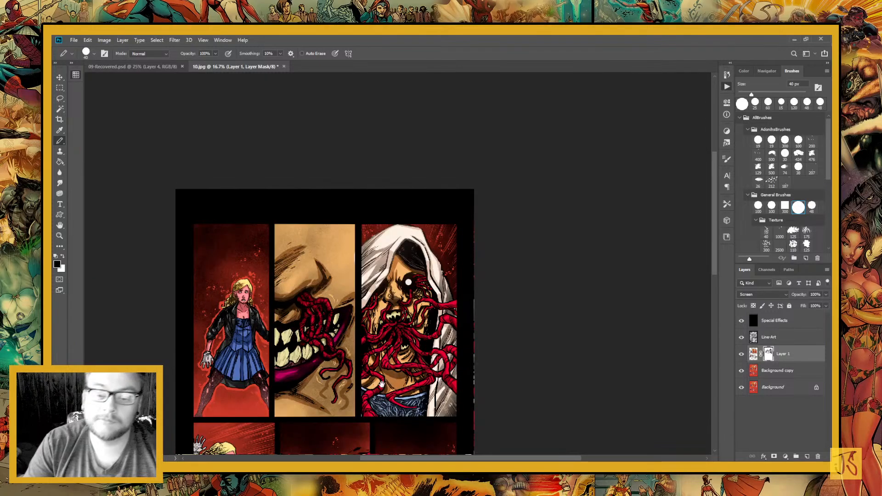
pyautogui.moveTo(408, 282); pyautogui.dragTo(436, 162)
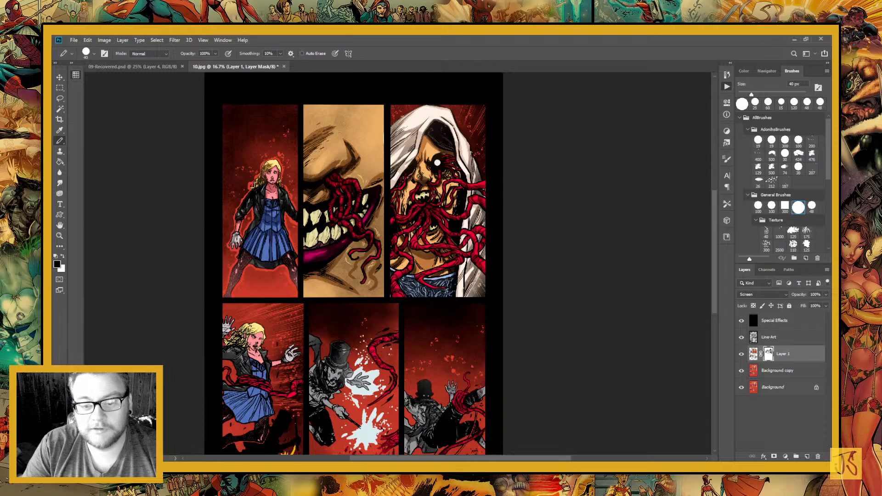
pyautogui.click(57, 237)
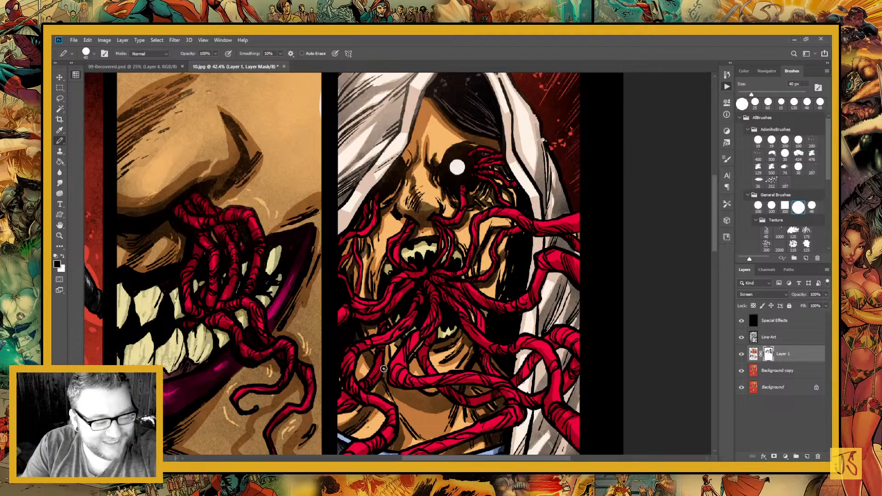
pyautogui.scroll(-3, 384, 369)
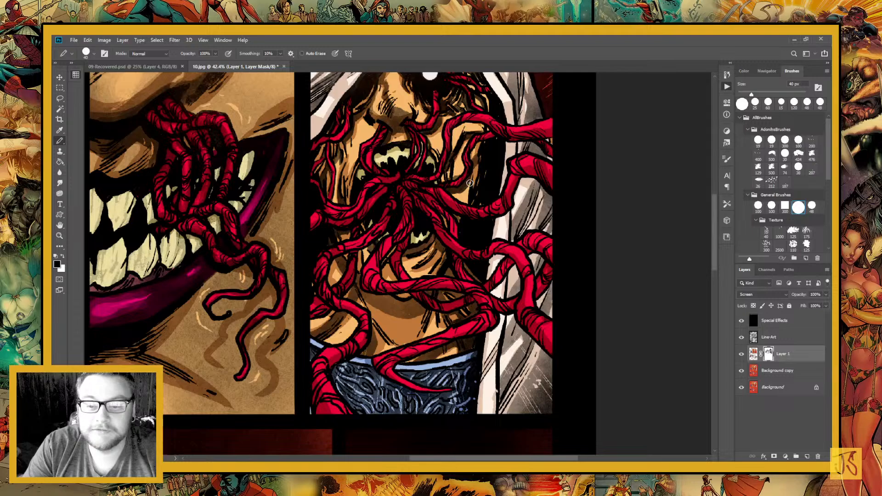
pyautogui.scroll(3, 455, 206)
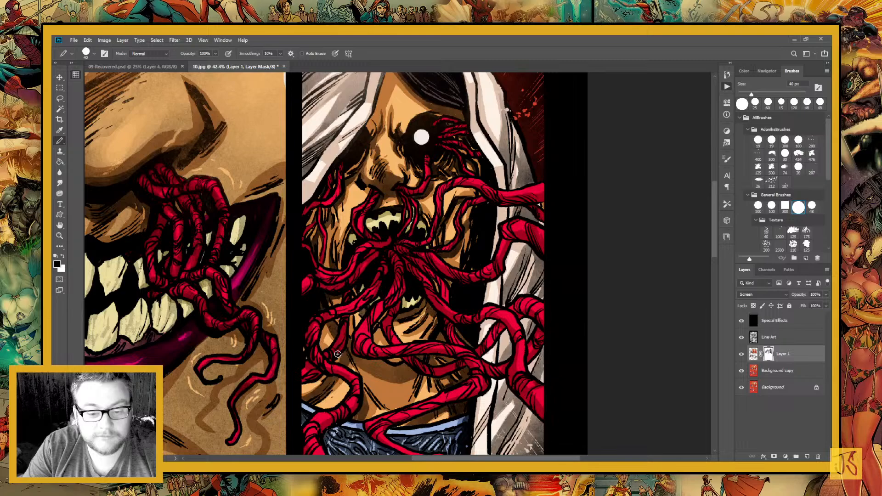
pyautogui.scroll(-3, 338, 354)
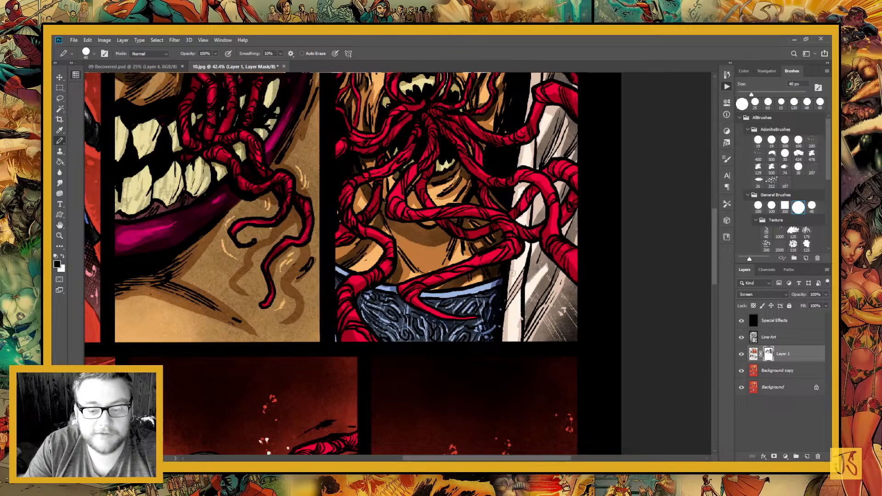
# Paint black mask shadows on the blonde woman's leather jacket sleeve and the back of her hair
pyautogui.moveTo(512, 273); pyautogui.dragTo(465, 259)
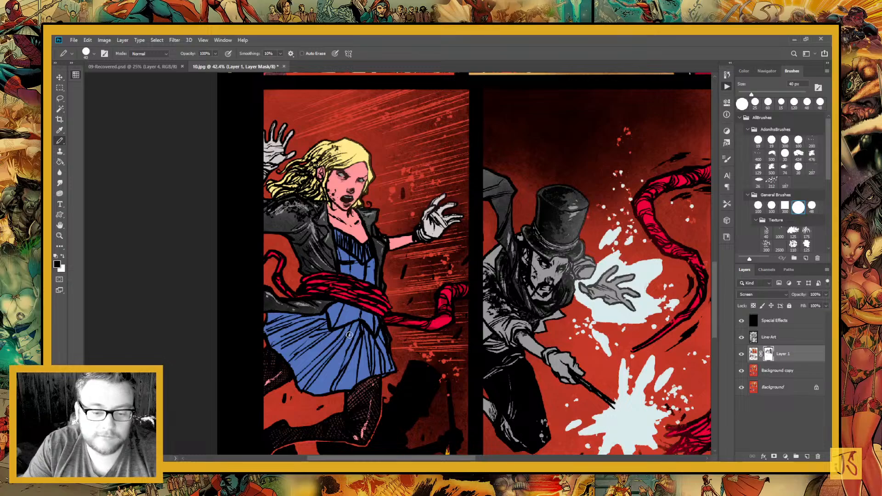
pyautogui.moveTo(393, 364); pyautogui.dragTo(457, 411)
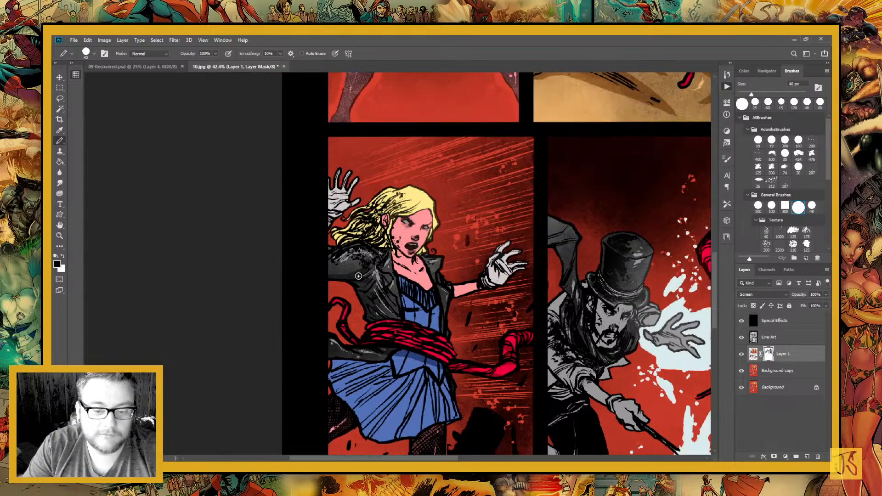
pyautogui.moveTo(359, 275)
pyautogui.mouseDown()
pyautogui.moveTo(391, 313)
pyautogui.moveTo(390, 278)
pyautogui.moveTo(416, 259)
pyautogui.moveTo(407, 274)
pyautogui.mouseUp()
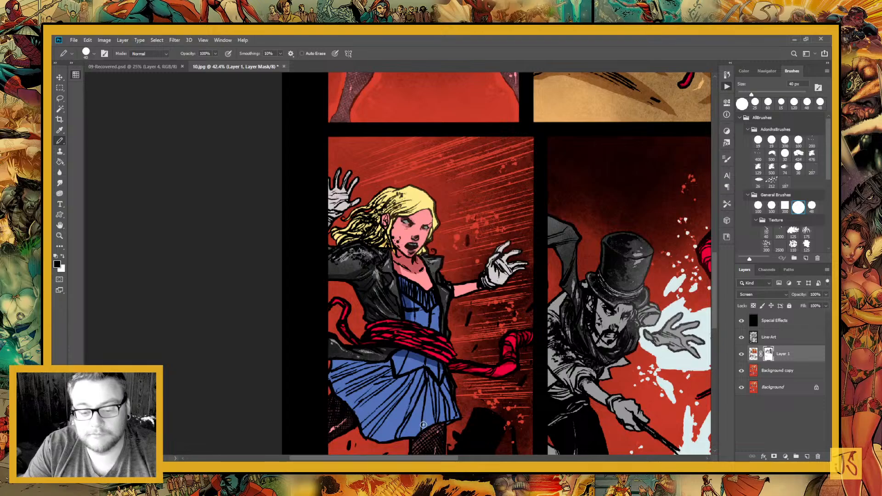
pyautogui.moveTo(407, 353); pyautogui.dragTo(457, 402)
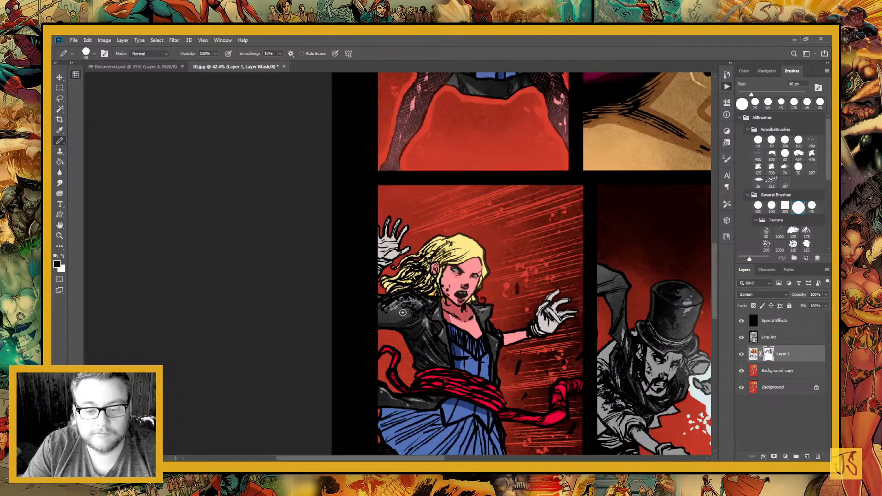
pyautogui.moveTo(403, 313); pyautogui.dragTo(416, 277)
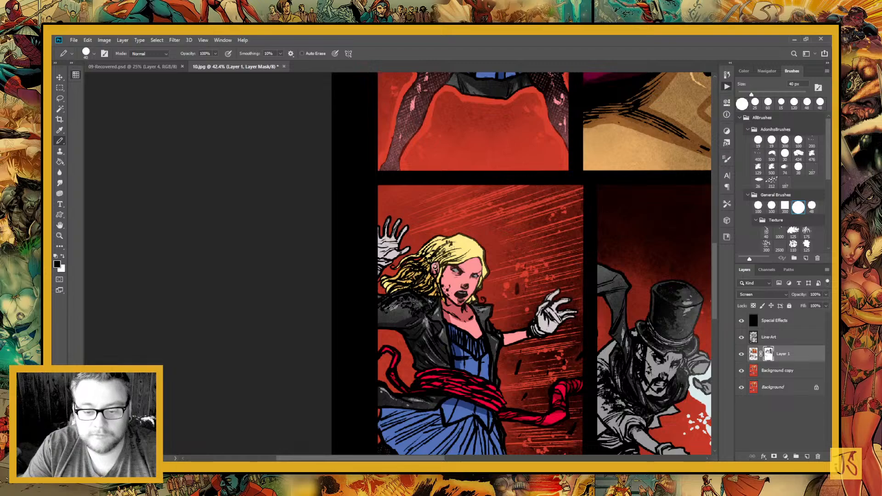
# Shade the blonde woman's face, neck, gloves and blue bodice with black mask strokes
pyautogui.moveTo(435, 267)
pyautogui.mouseDown()
pyautogui.moveTo(430, 260)
pyautogui.moveTo(476, 258)
pyautogui.mouseUp()
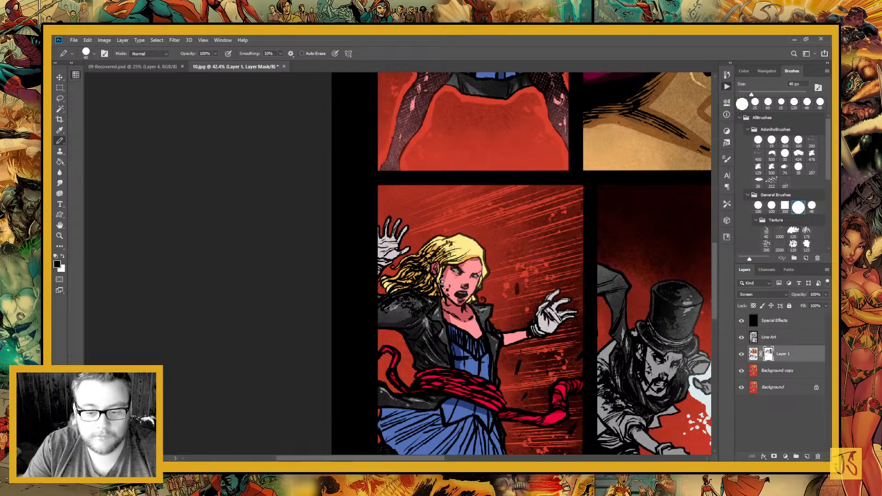
pyautogui.moveTo(442, 282); pyautogui.dragTo(385, 205)
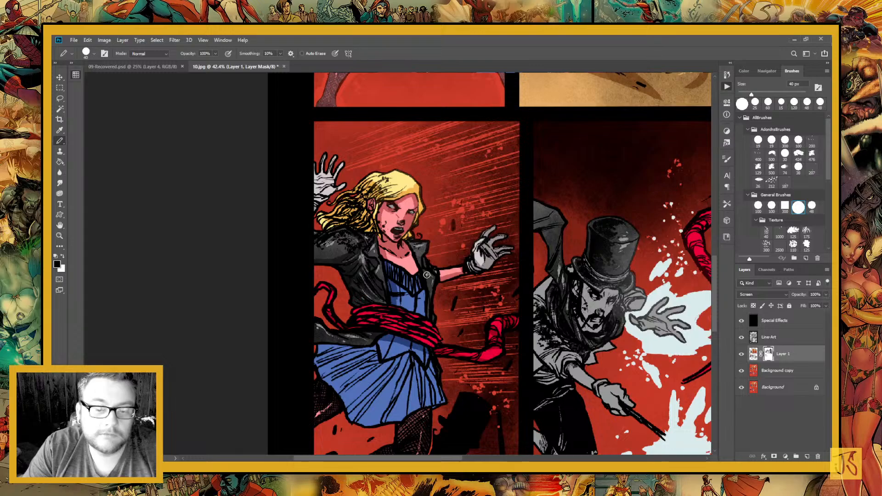
pyautogui.moveTo(412, 254); pyautogui.dragTo(417, 272)
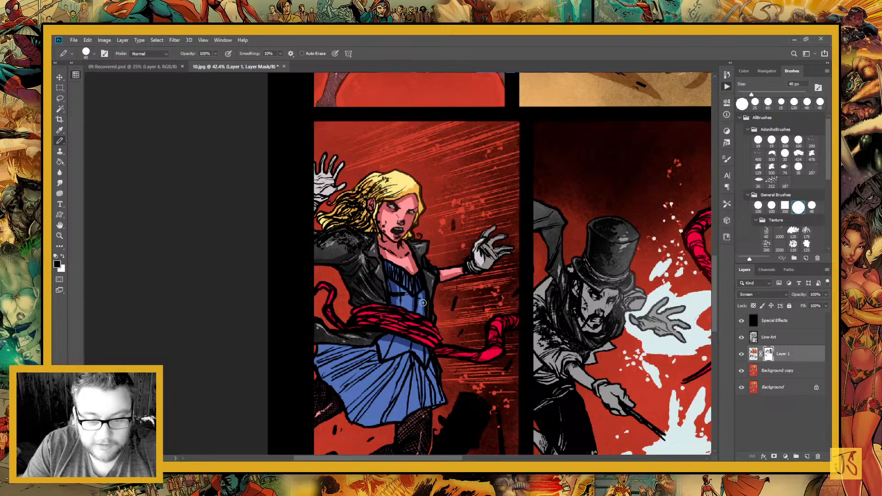
# Touch up the shadows on the woman's face and under her chin, alternating black and white and reducing the brush to 35 px
pyautogui.press('x')
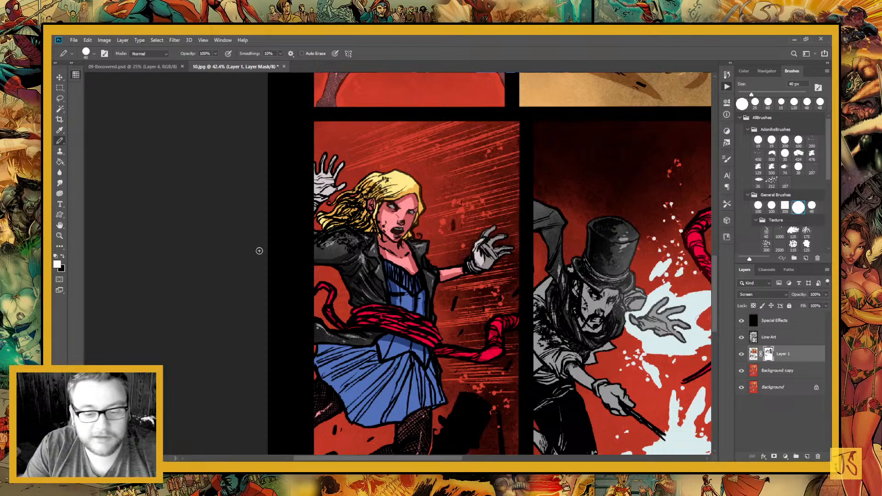
pyautogui.press('z')
pyautogui.click(443, 310)
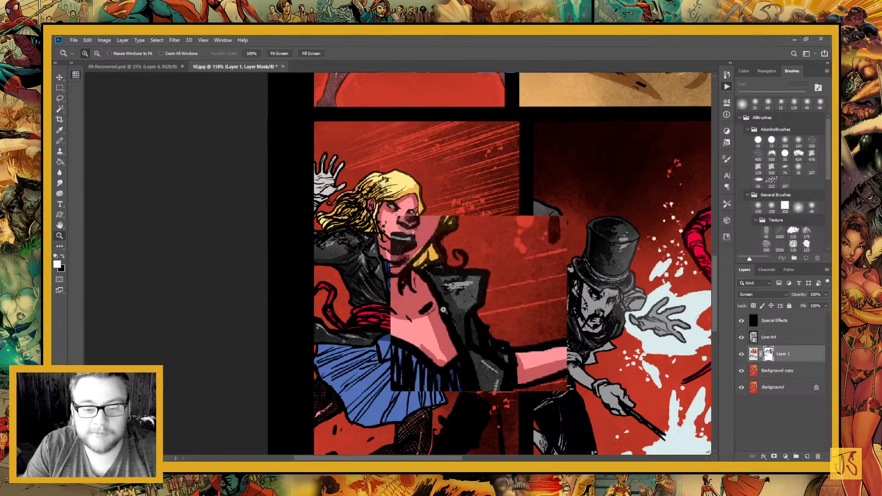
pyautogui.press('b')
pyautogui.press('x')
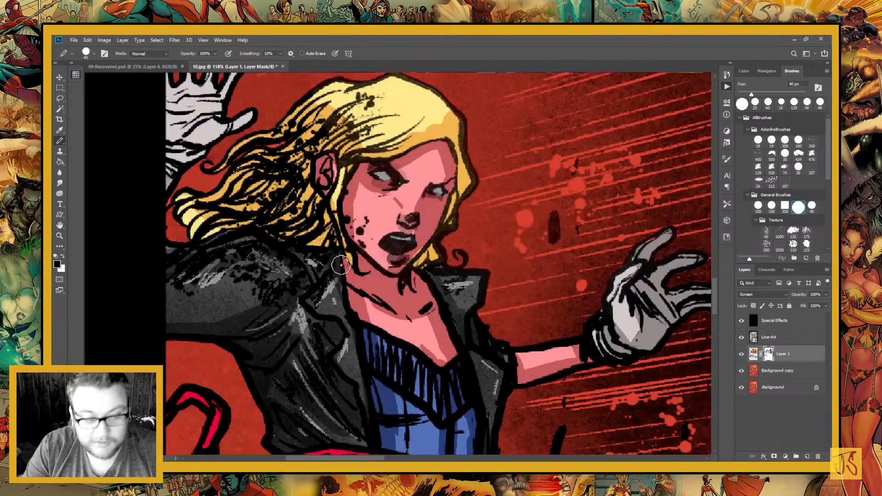
pyautogui.press('x')
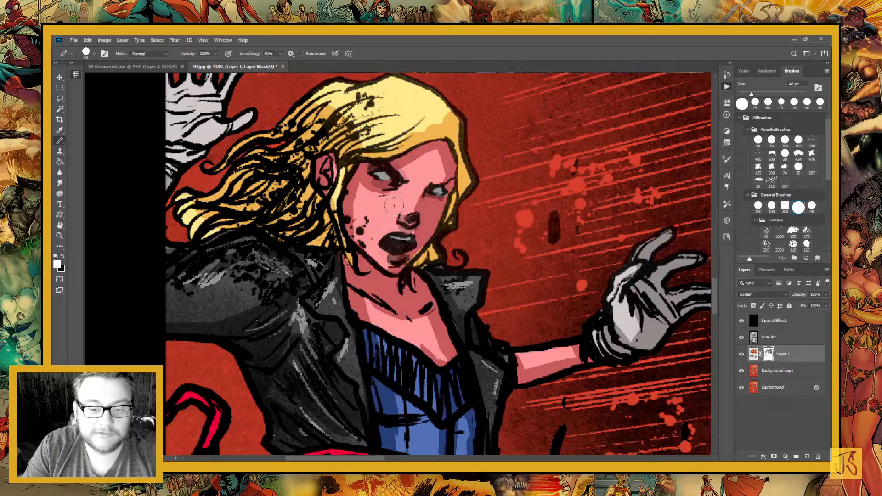
pyautogui.press('x')
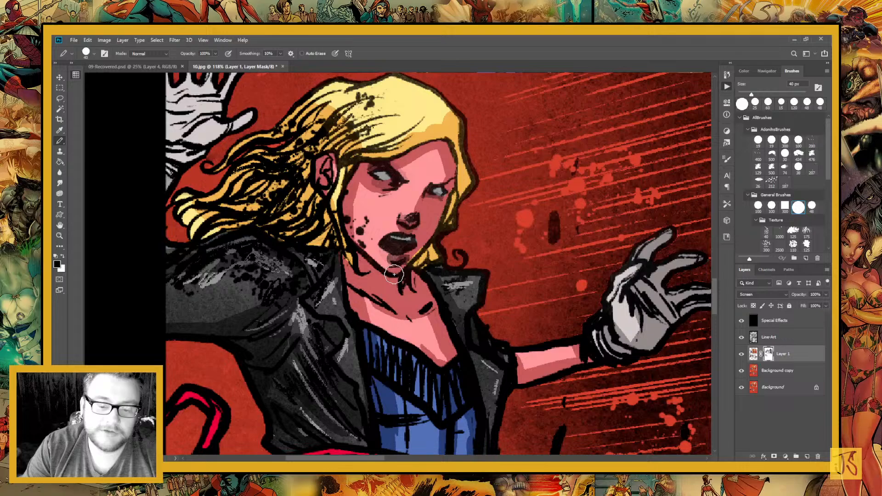
pyautogui.press('[')
pyautogui.moveTo(371, 256); pyautogui.dragTo(397, 276)
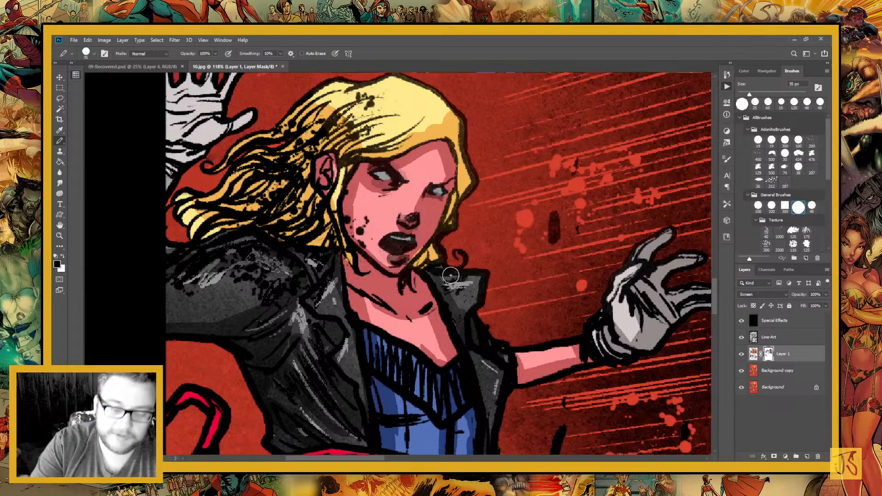
# Reduce the brush to 10 px and refine the shadows along the woman's chin and cheek in white and black
pyautogui.press('[')
pyautogui.press('[')
pyautogui.press('[')
pyautogui.press('[')
pyautogui.press('[')
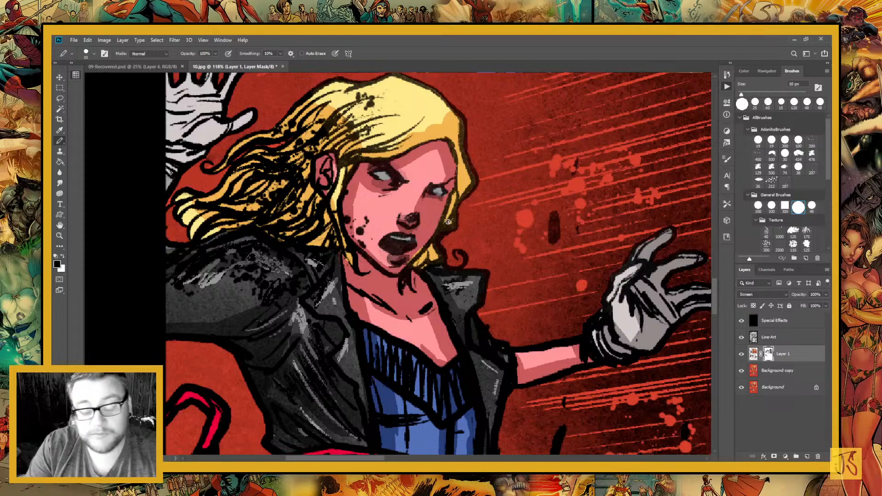
pyautogui.press('x')
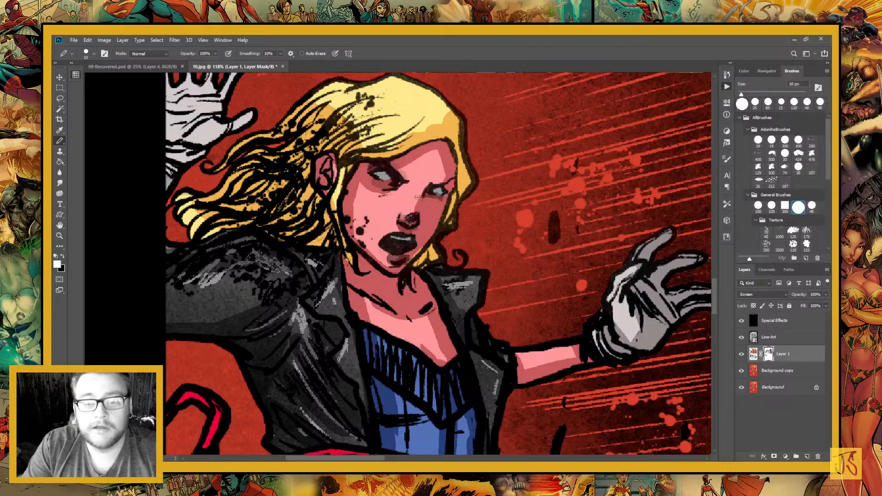
pyautogui.moveTo(404, 269); pyautogui.dragTo(391, 260)
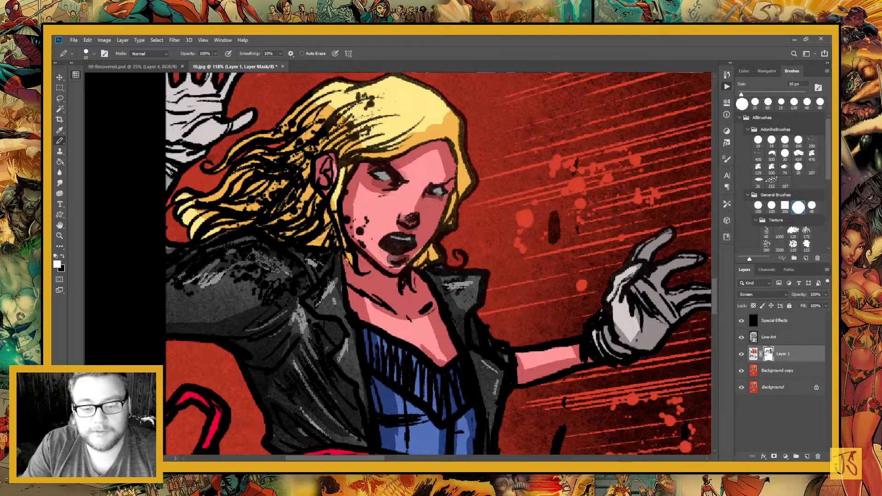
pyautogui.press('x')
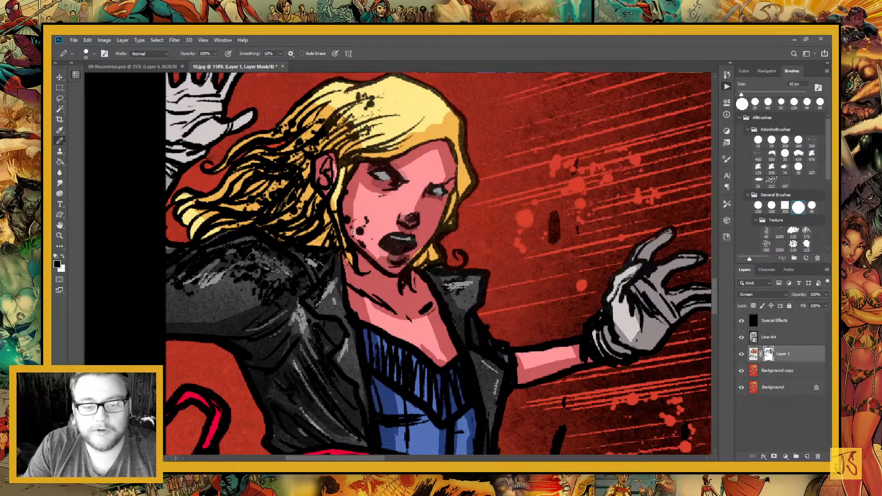
pyautogui.moveTo(353, 233); pyautogui.dragTo(370, 219)
# Paint fine light and shadow details on the mask across the woman's jacket shoulder, sleeve and lapel
pyautogui.press('x')
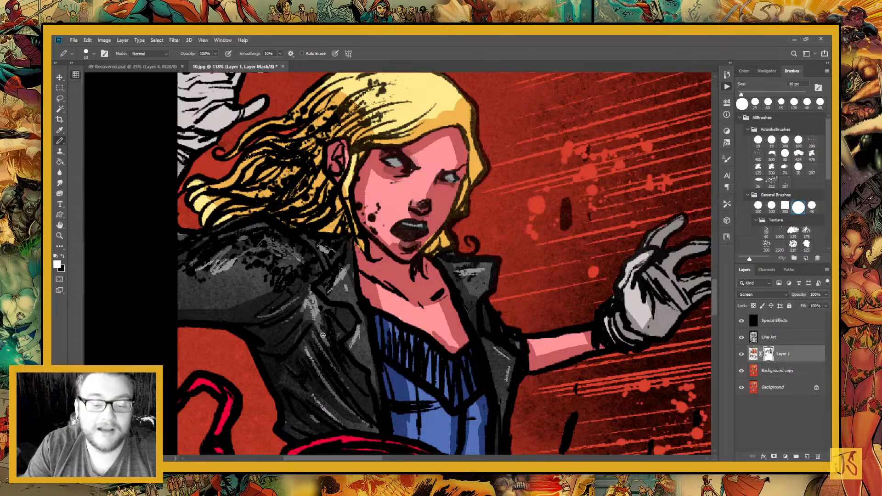
pyautogui.moveTo(323, 335)
pyautogui.mouseDown()
pyautogui.moveTo(335, 296)
pyautogui.moveTo(374, 312)
pyautogui.mouseUp()
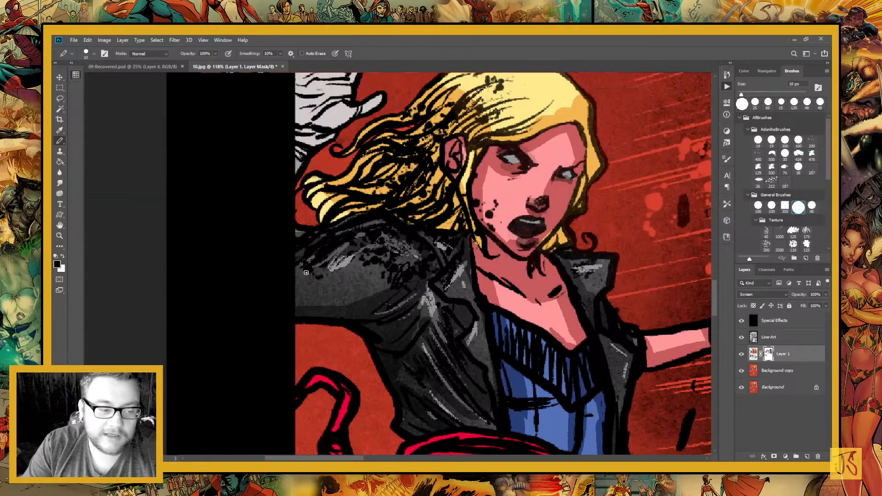
pyautogui.press('x')
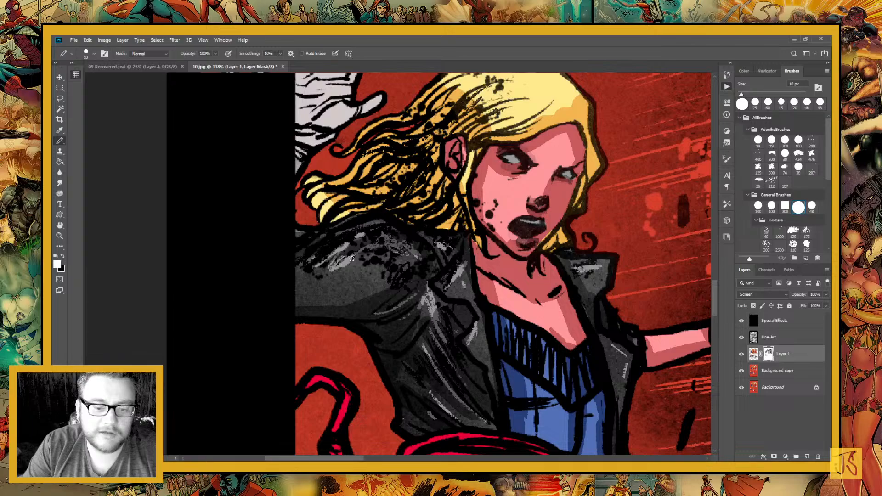
pyautogui.moveTo(352, 259); pyautogui.dragTo(387, 240)
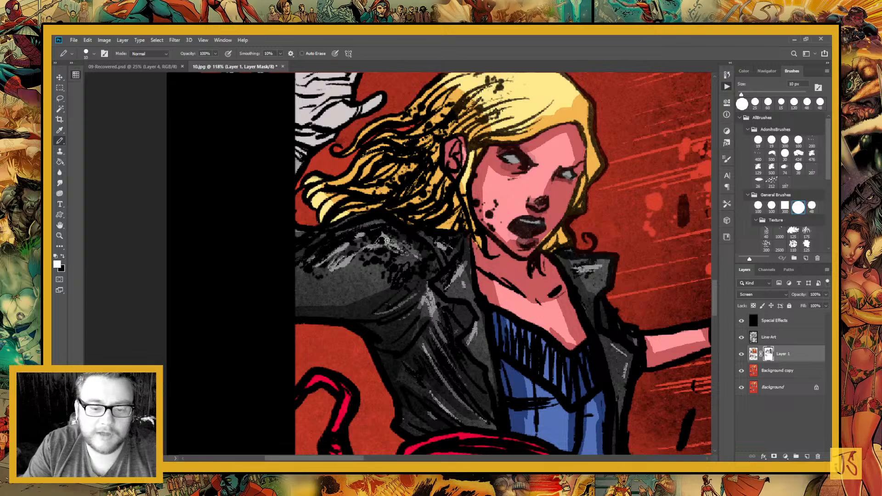
pyautogui.moveTo(446, 346); pyautogui.dragTo(387, 307)
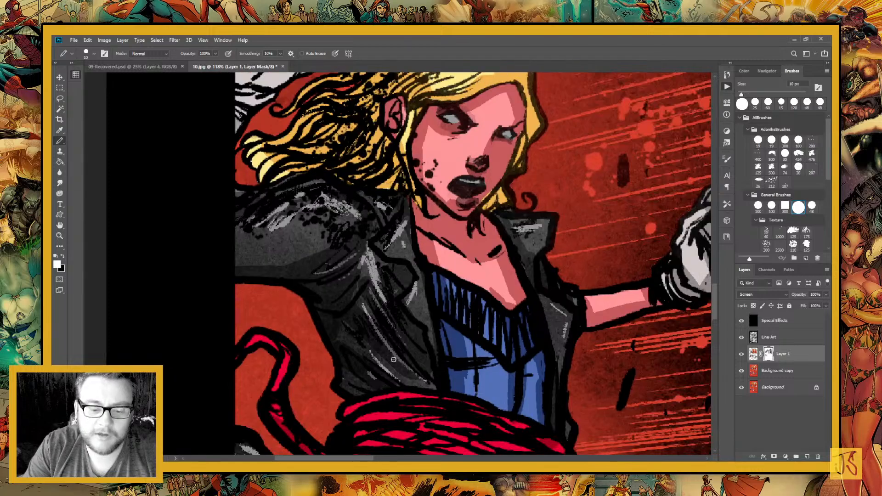
pyautogui.moveTo(402, 369); pyautogui.dragTo(366, 316)
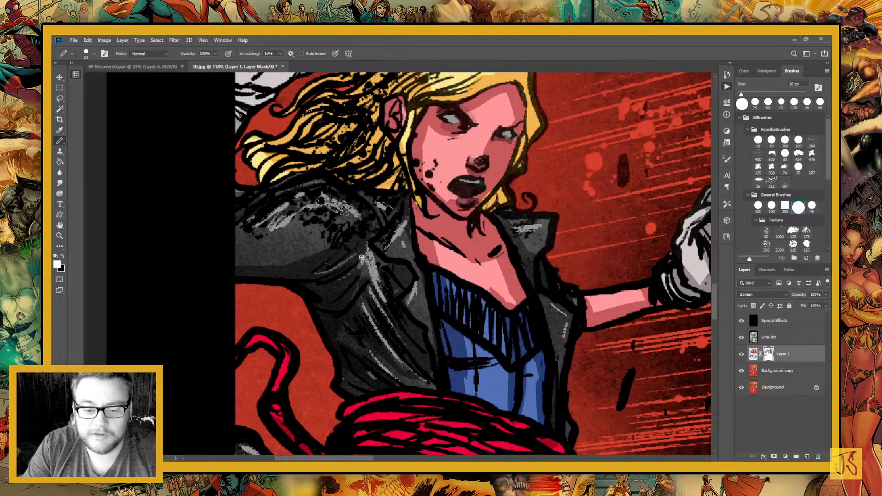
pyautogui.moveTo(361, 257); pyautogui.dragTo(313, 275)
pyautogui.moveTo(474, 335)
pyautogui.mouseDown()
pyautogui.moveTo(396, 334)
pyautogui.moveTo(316, 281)
pyautogui.mouseUp()
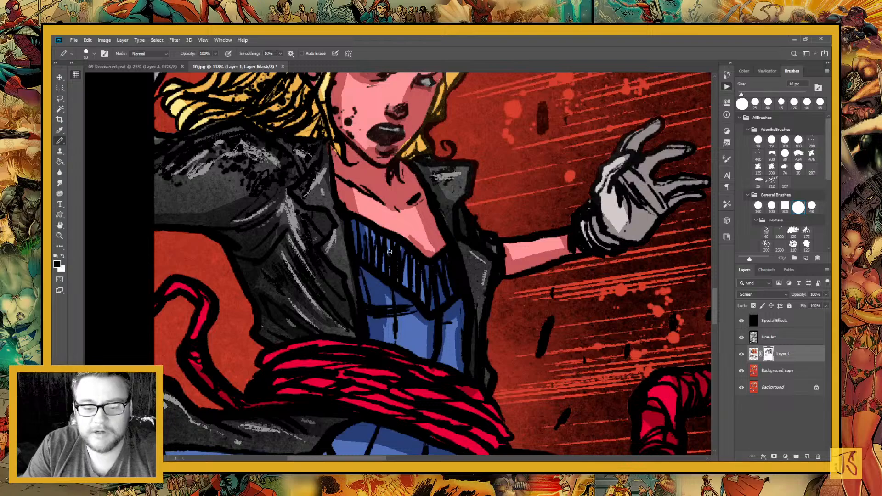
pyautogui.moveTo(390, 252); pyautogui.dragTo(495, 440)
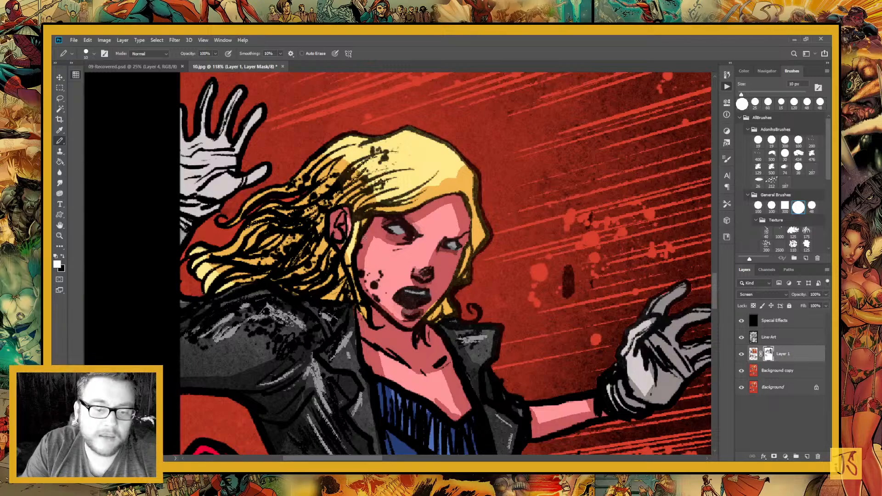
pyautogui.moveTo(501, 432); pyautogui.dragTo(440, 337)
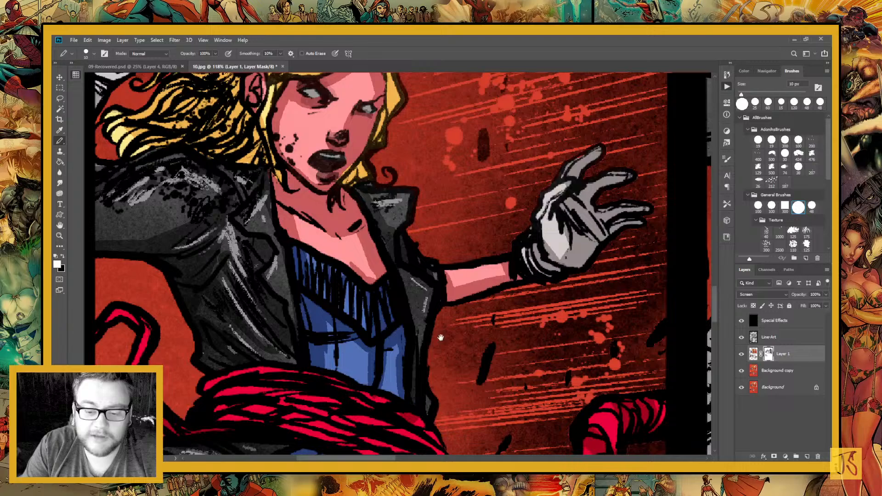
# Enlarge the brush to 45 px and shade the top of the woman's blue skirt beneath the wrapped tentacle
pyautogui.hotkey('ctrl', '-')
pyautogui.hotkey('ctrl', '-')
pyautogui.hotkey('ctrl', '-')
pyautogui.hotkey('ctrl', '-')
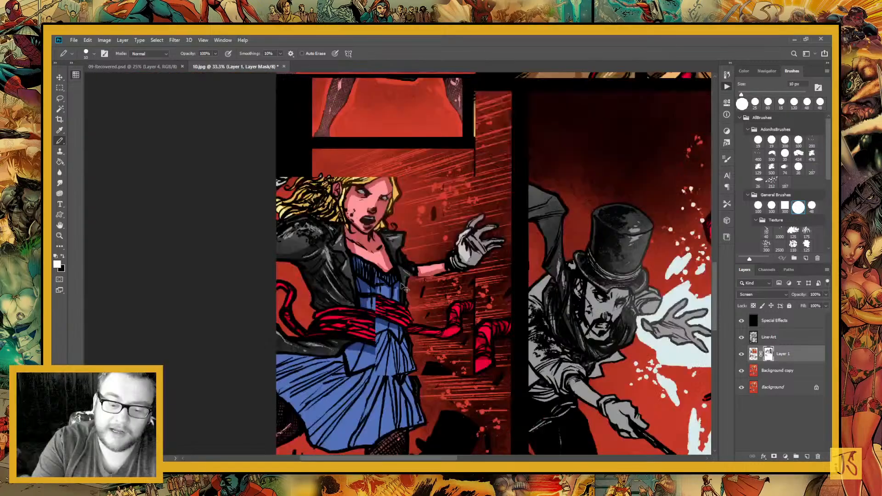
pyautogui.press(']')
pyautogui.press(']')
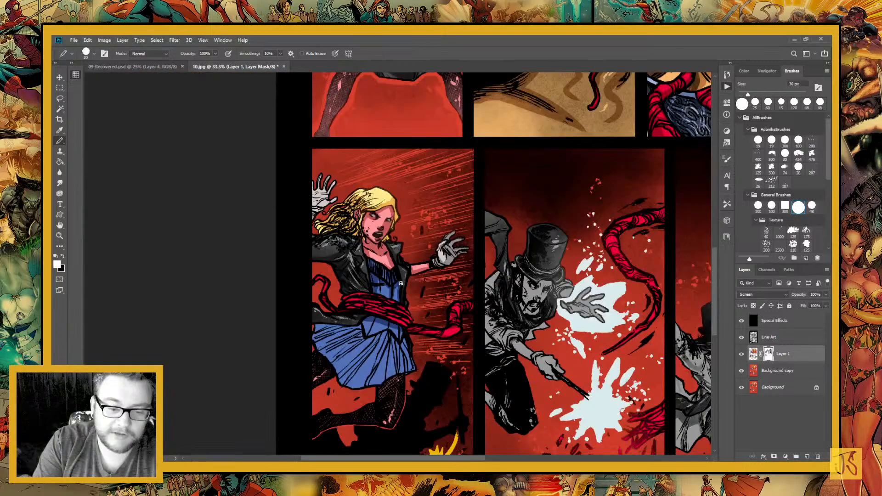
pyautogui.press(']')
pyautogui.press(']')
pyautogui.press(']')
pyautogui.moveTo(325, 315); pyautogui.dragTo(332, 247)
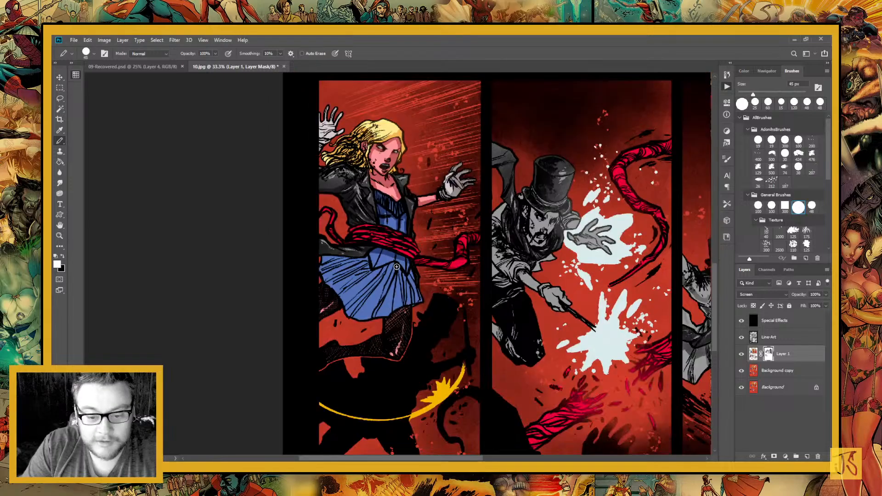
pyautogui.press('x')
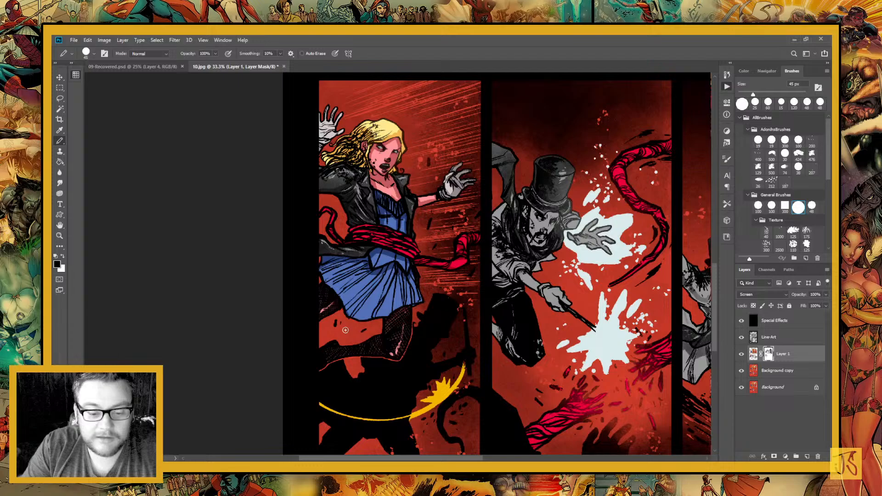
# Paint black mask shadows along the pleats of the woman's blue skirt
pyautogui.press('z')
pyautogui.moveTo(346, 330); pyautogui.dragTo(411, 368)
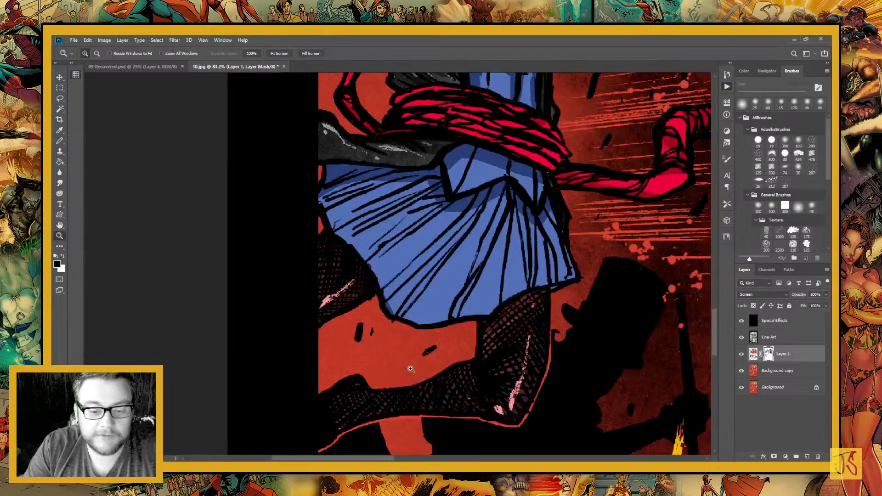
pyautogui.press('b')
pyautogui.moveTo(349, 263); pyautogui.dragTo(421, 309)
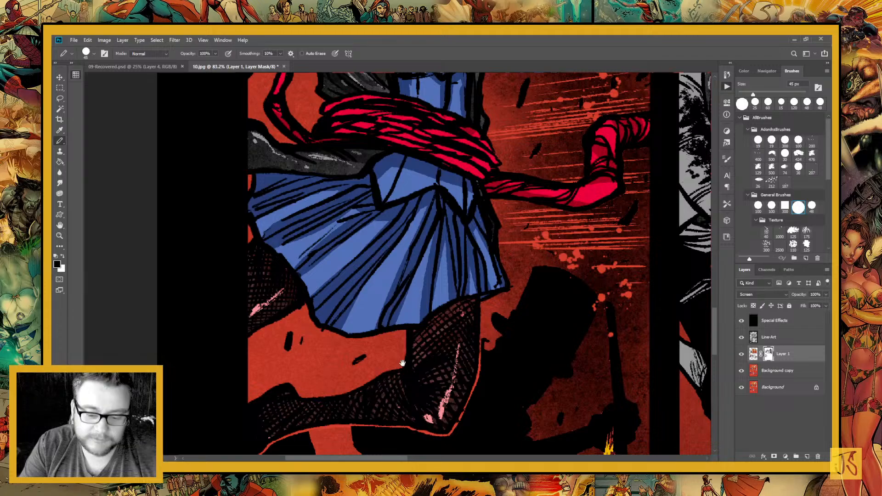
# Paint hard-edged mask shadows on the top-hatted man's raised cape, then on his lower forearm and wand-holding glove
pyautogui.moveTo(364, 124); pyautogui.dragTo(375, 294)
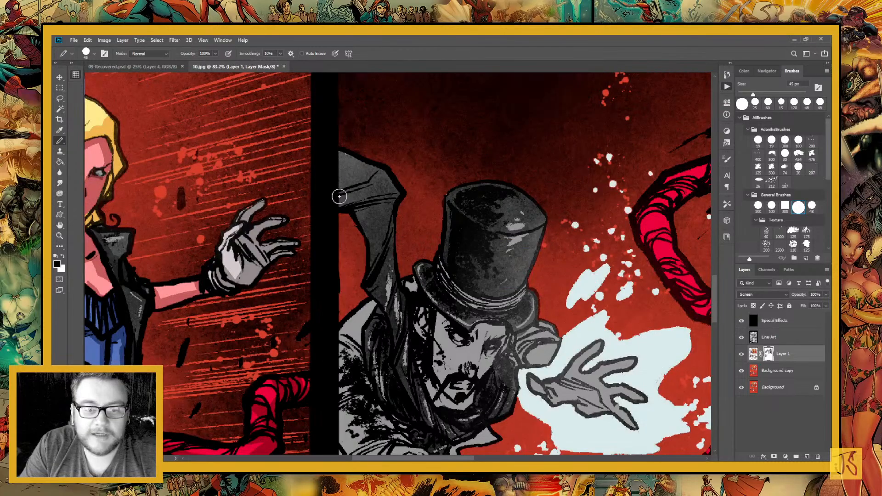
pyautogui.moveTo(339, 197); pyautogui.dragTo(311, 205)
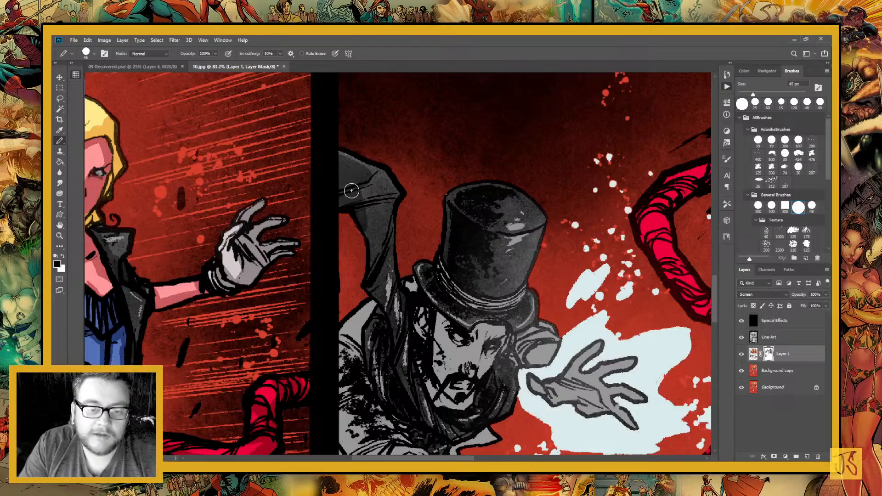
pyautogui.scroll(-5, 351, 190)
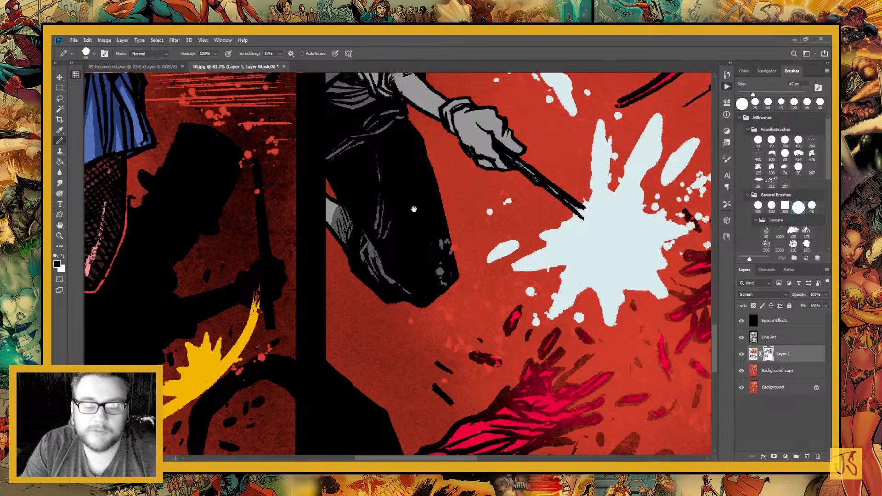
pyautogui.moveTo(413, 210); pyautogui.dragTo(385, 320)
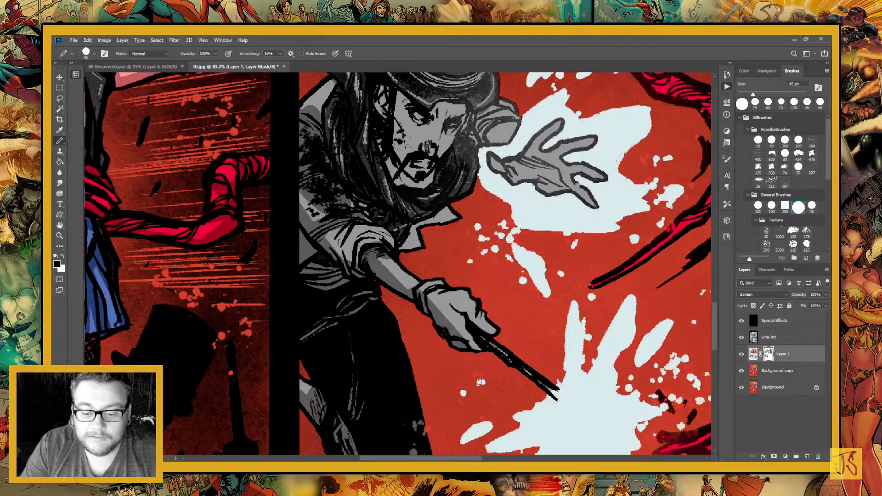
pyautogui.moveTo(480, 381); pyautogui.dragTo(428, 360)
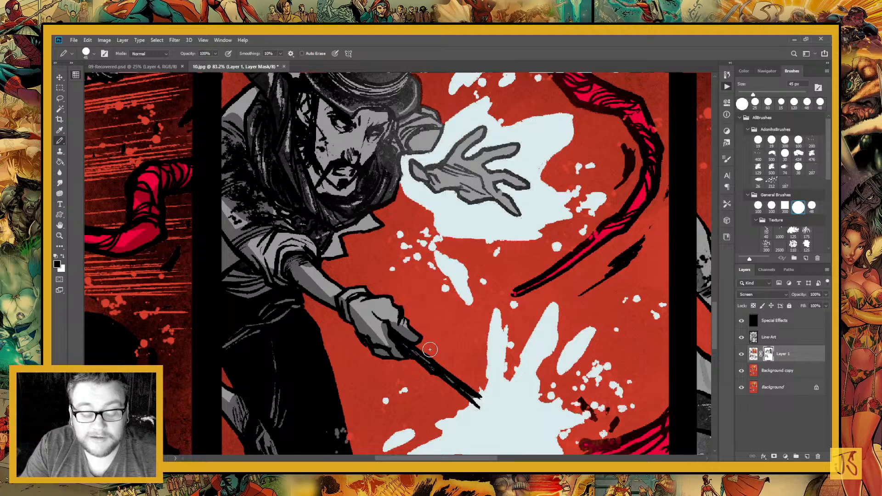
pyautogui.press('x')
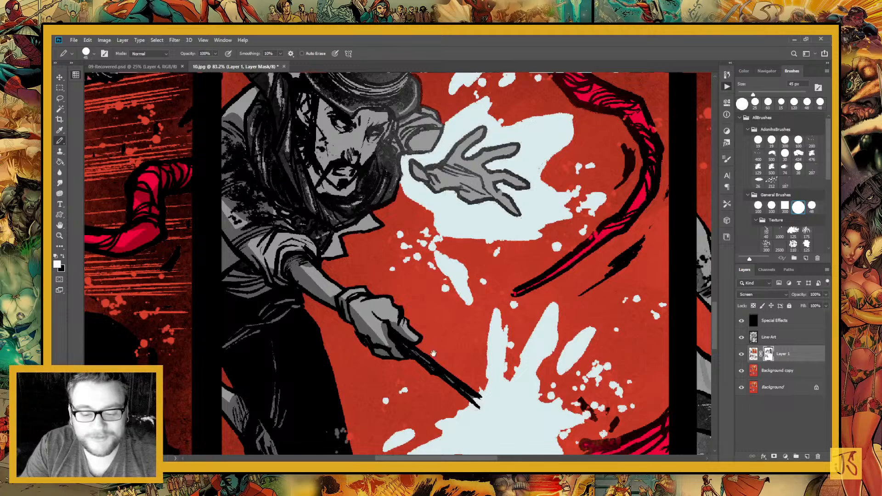
pyautogui.moveTo(433, 353); pyautogui.dragTo(474, 358)
pyautogui.press('x')
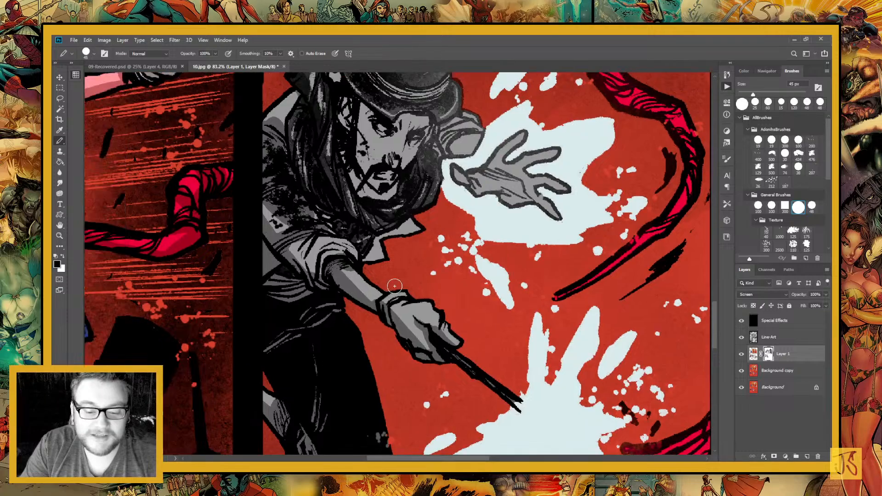
# Paint black mask shadows across the top-hatted man's coat sleeve, shoulder and the scarf below his chin
pyautogui.moveTo(320, 252)
pyautogui.mouseDown()
pyautogui.moveTo(391, 316)
pyautogui.moveTo(425, 313)
pyautogui.mouseUp()
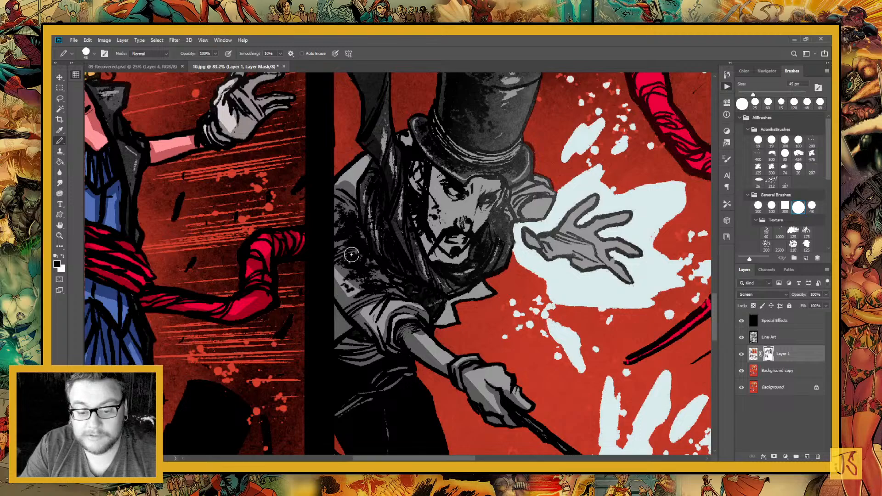
pyautogui.moveTo(371, 328); pyautogui.dragTo(378, 305)
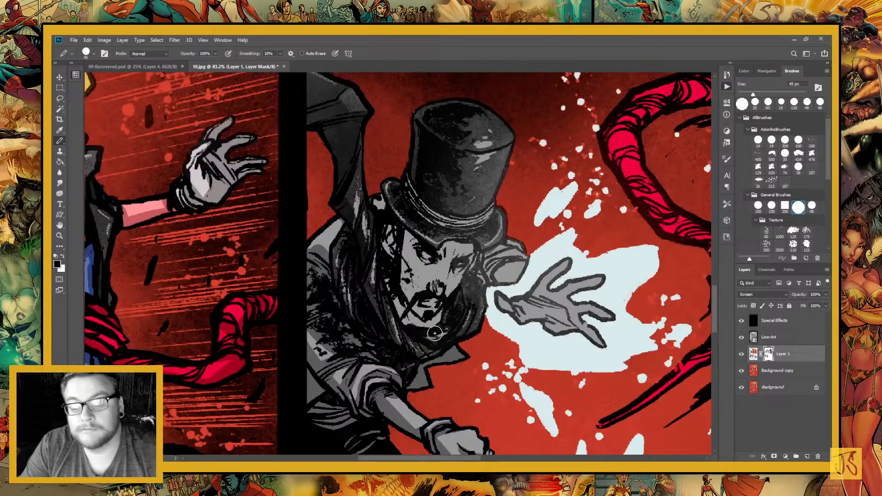
pyautogui.moveTo(434, 334); pyautogui.dragTo(410, 318)
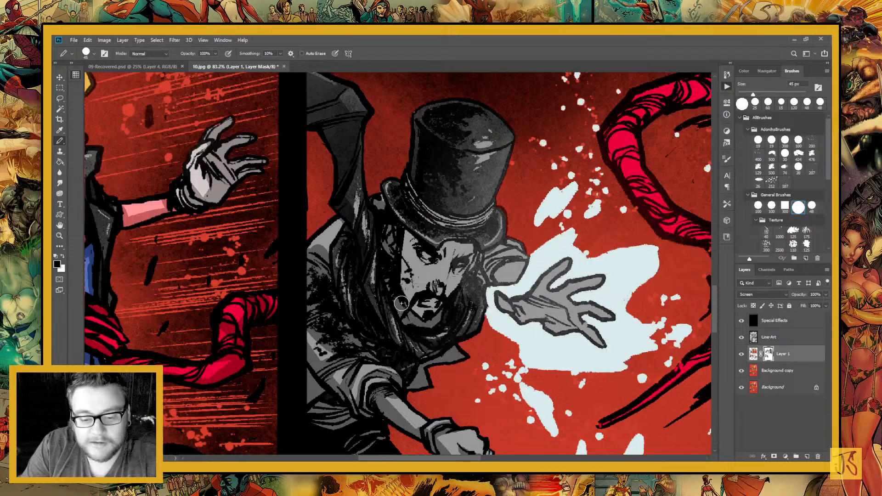
# Shade the man's outstretched open hand and the sleeve behind it with black on the mask
pyautogui.moveTo(526, 305); pyautogui.dragTo(399, 310)
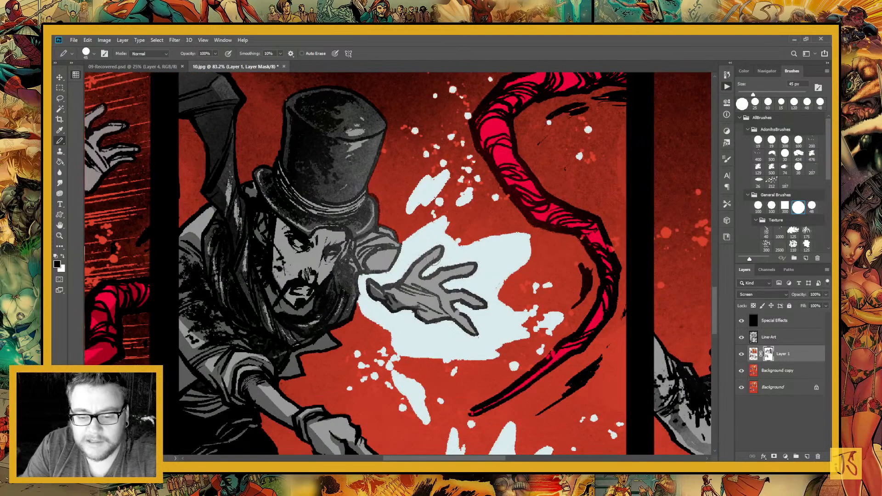
pyautogui.moveTo(433, 259)
pyautogui.mouseDown()
pyautogui.moveTo(426, 290)
pyautogui.moveTo(492, 321)
pyautogui.moveTo(462, 343)
pyautogui.mouseUp()
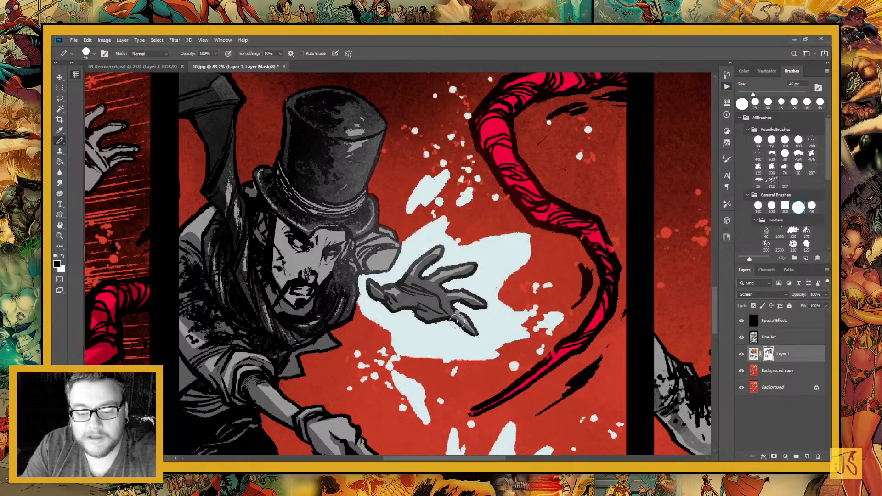
pyautogui.moveTo(366, 328); pyautogui.dragTo(424, 351)
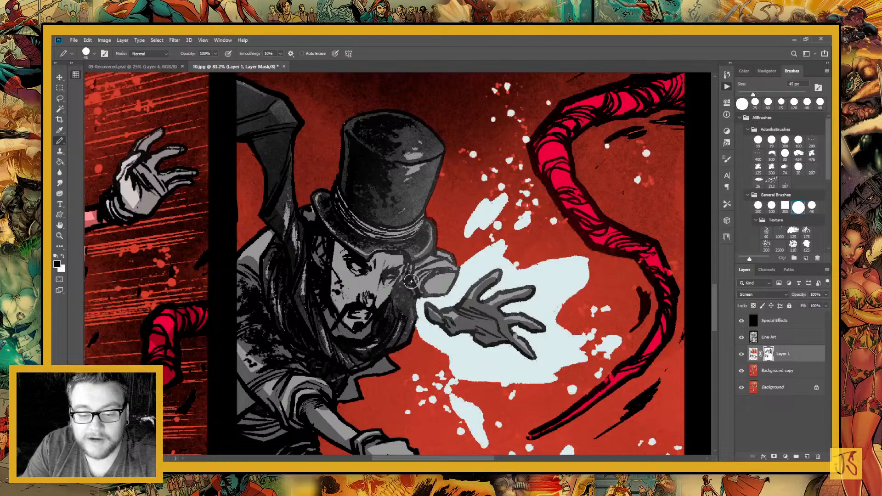
pyautogui.moveTo(411, 281)
pyautogui.mouseDown()
pyautogui.moveTo(408, 299)
pyautogui.moveTo(424, 269)
pyautogui.moveTo(438, 292)
pyautogui.mouseUp()
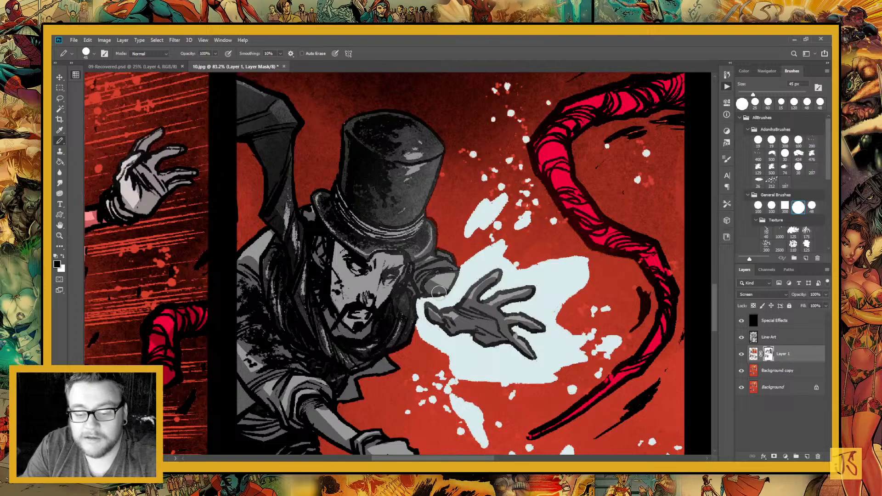
# Paint black mask shadows on the man's top hat, covering the brim, crown and hatband
pyautogui.moveTo(322, 236)
pyautogui.mouseDown()
pyautogui.moveTo(382, 276)
pyautogui.moveTo(455, 298)
pyautogui.moveTo(390, 309)
pyautogui.moveTo(394, 346)
pyautogui.moveTo(448, 376)
pyautogui.mouseUp()
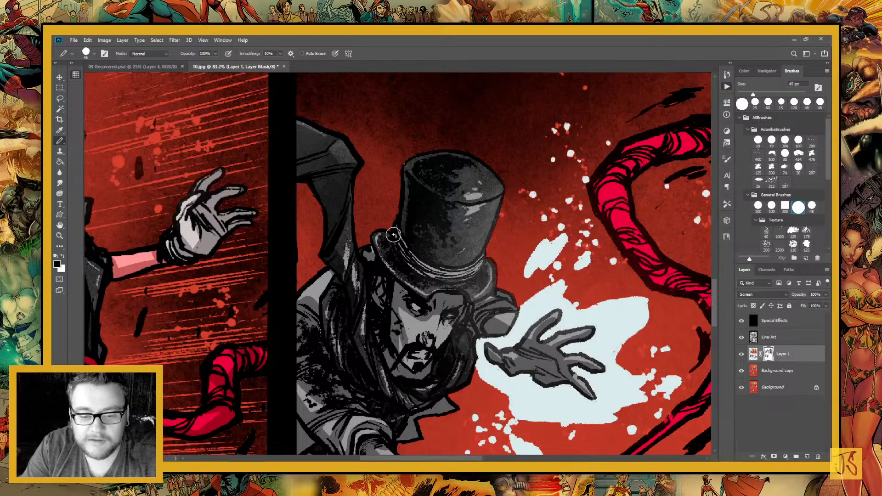
pyautogui.moveTo(393, 235); pyautogui.dragTo(415, 264)
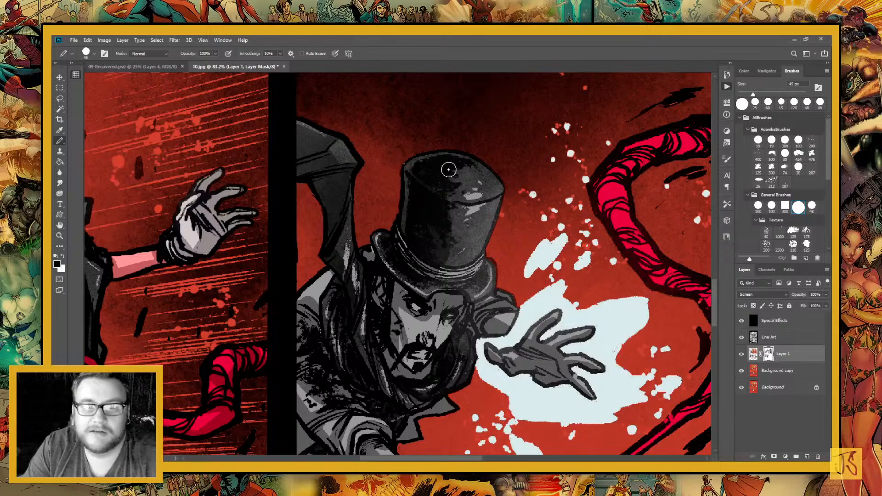
pyautogui.moveTo(448, 170); pyautogui.dragTo(482, 176)
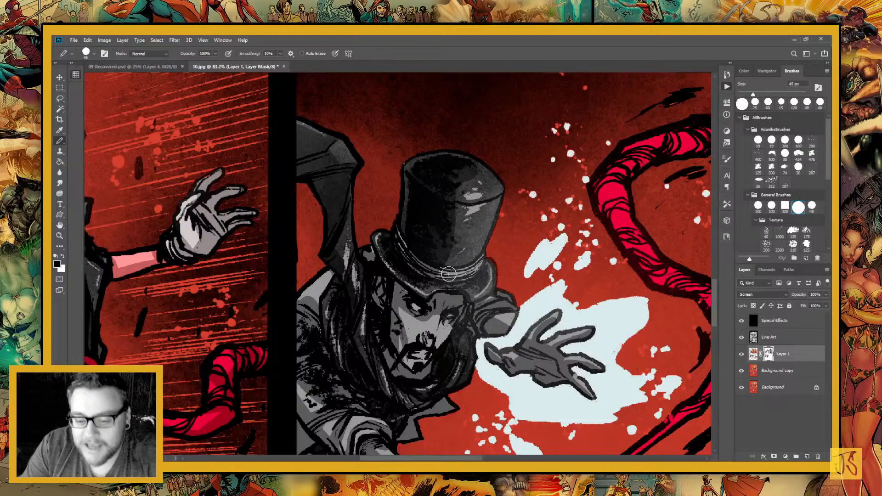
pyautogui.moveTo(449, 274); pyautogui.dragTo(449, 309)
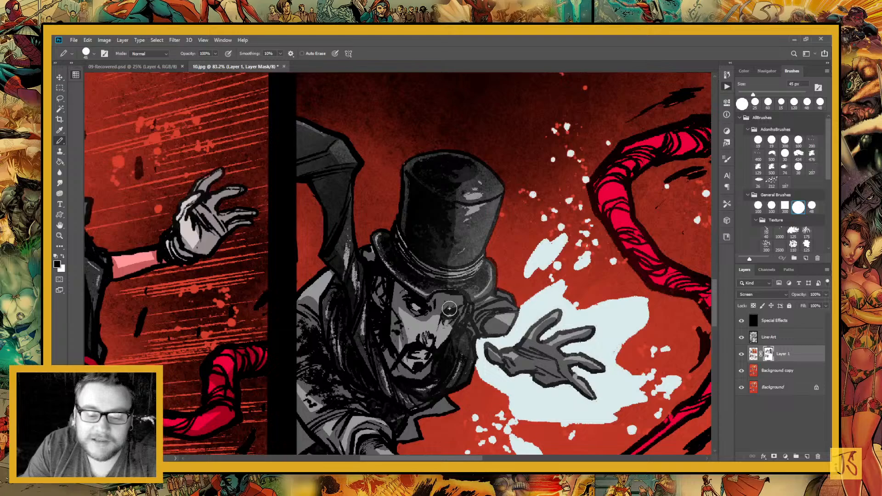
# Shade the man's coat shoulder, the folds of his scarf and the side of his face in black
pyautogui.moveTo(352, 242)
pyautogui.mouseDown()
pyautogui.moveTo(355, 283)
pyautogui.moveTo(356, 273)
pyautogui.moveTo(329, 330)
pyautogui.mouseUp()
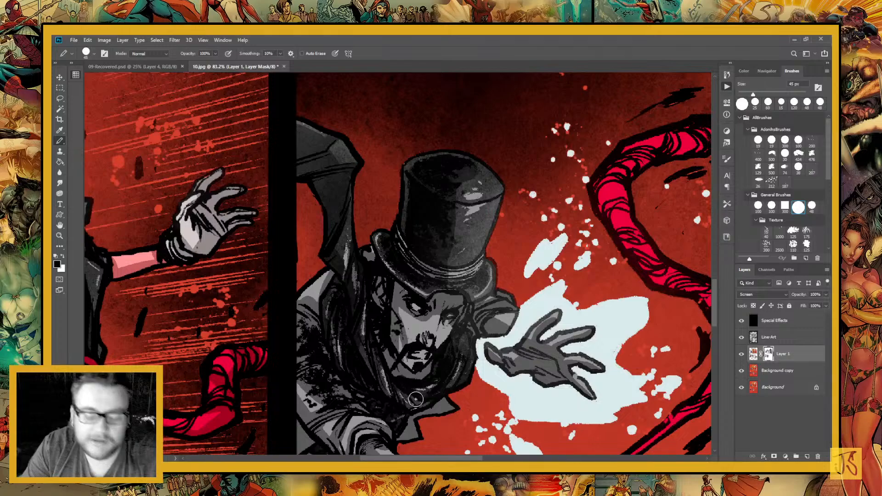
pyautogui.moveTo(416, 398)
pyautogui.mouseDown()
pyautogui.moveTo(408, 333)
pyautogui.moveTo(473, 337)
pyautogui.mouseUp()
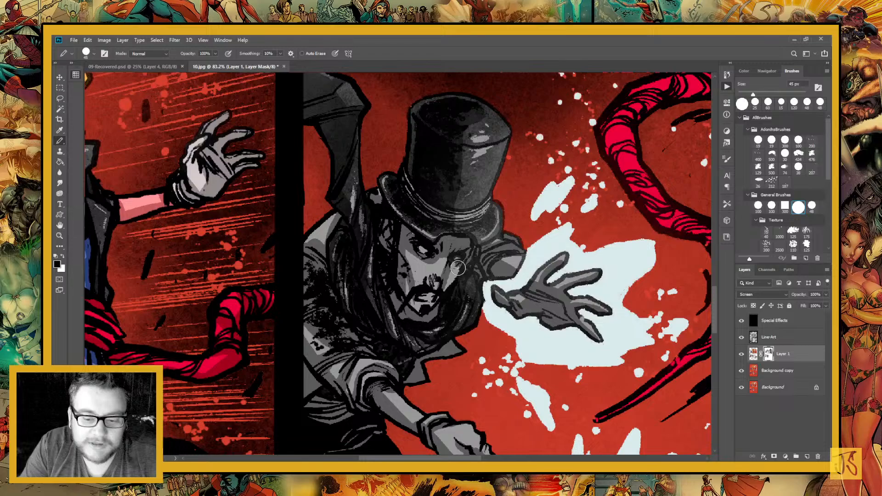
pyautogui.moveTo(457, 268); pyautogui.dragTo(452, 266)
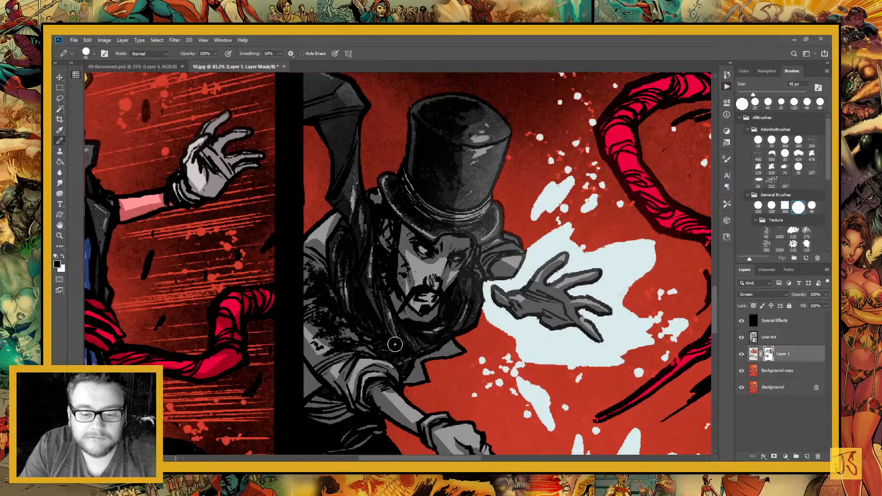
# Reduce the brush to 9 px and touch up the cape fold beside the man's hat in white
pyautogui.press('x')
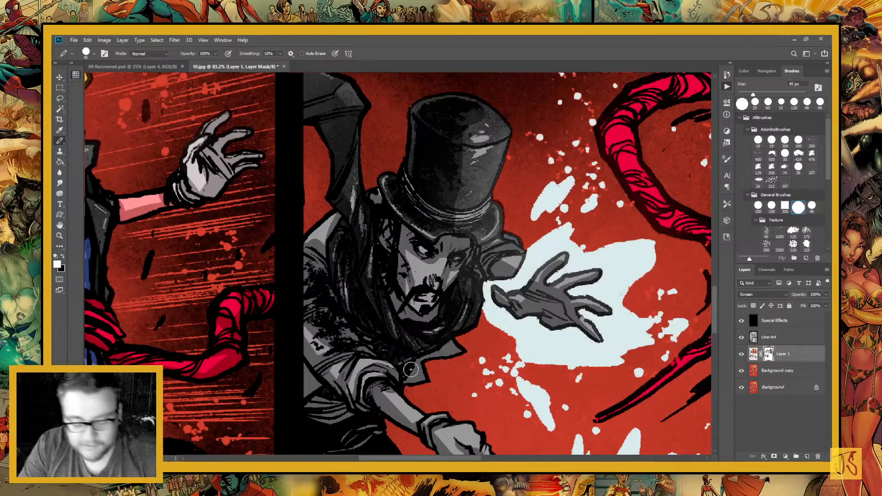
pyautogui.press('[')
pyautogui.press('[')
pyautogui.press('[')
pyautogui.press('[')
pyautogui.press('[')
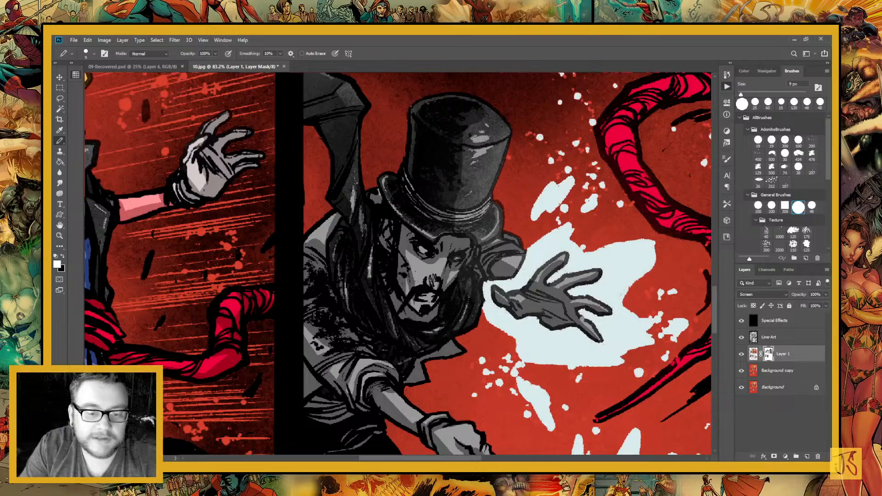
pyautogui.moveTo(360, 211); pyautogui.dragTo(366, 236)
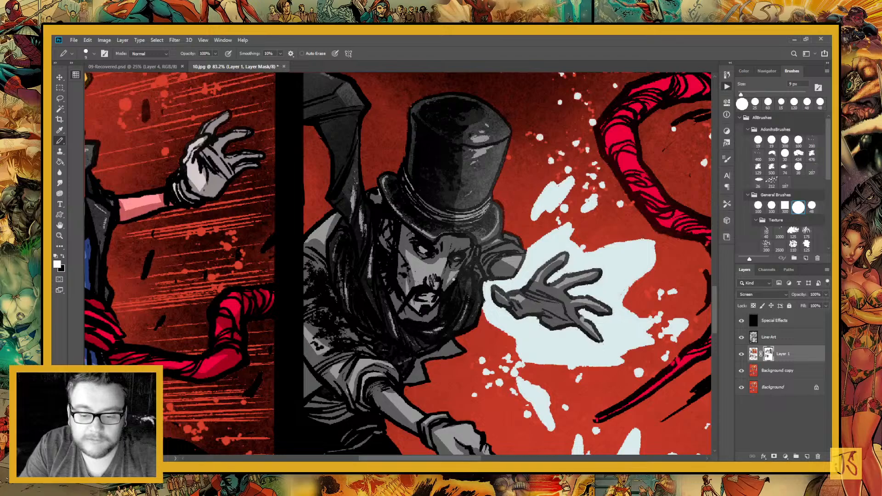
pyautogui.moveTo(511, 237); pyautogui.dragTo(438, 269)
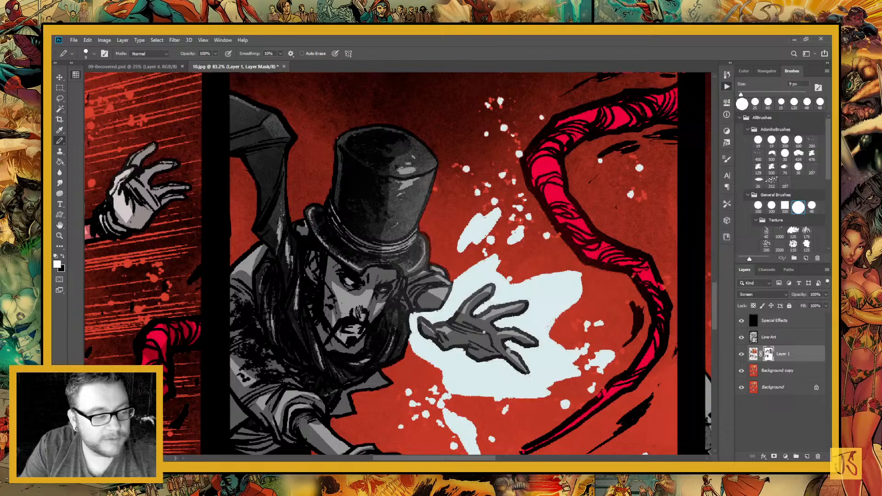
# Enlarge the mask brush to 45 px and switch its colour back to black
pyautogui.moveTo(484, 331); pyautogui.dragTo(385, 382)
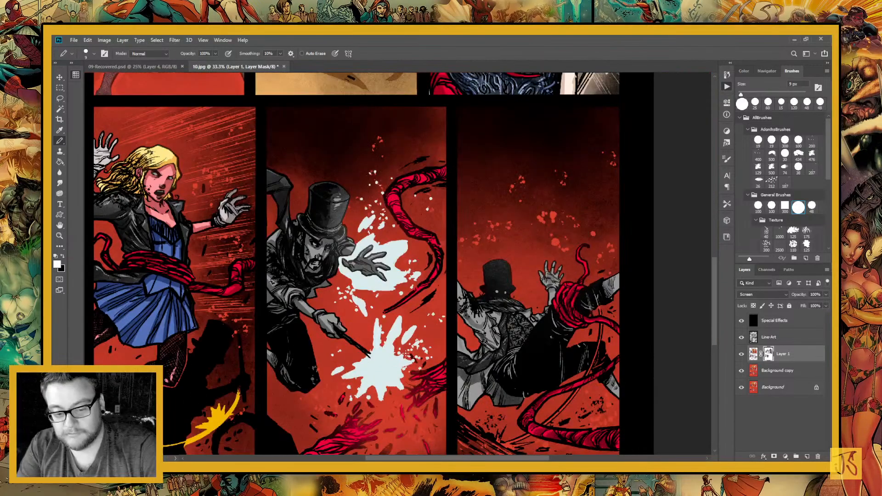
pyautogui.press(']')
pyautogui.press(']')
pyautogui.press(']')
pyautogui.press(']')
pyautogui.press(']')
pyautogui.press(']')
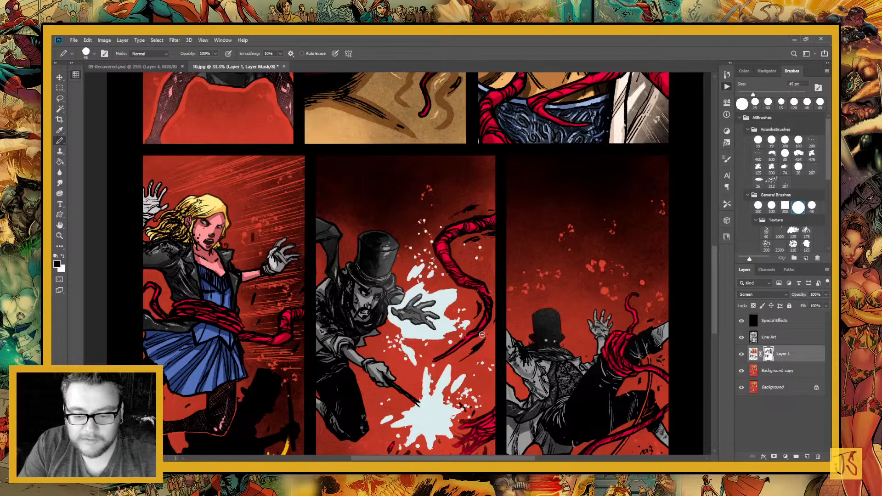
# Examine the bottom row of panels for figures and tentacles that still need shading
pyautogui.scroll(-3, 482, 335)
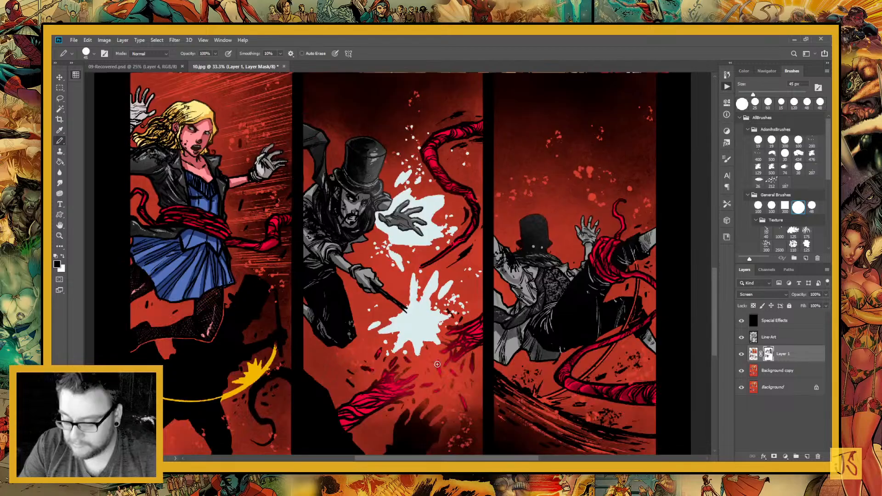
pyautogui.scroll(-1, 437, 364)
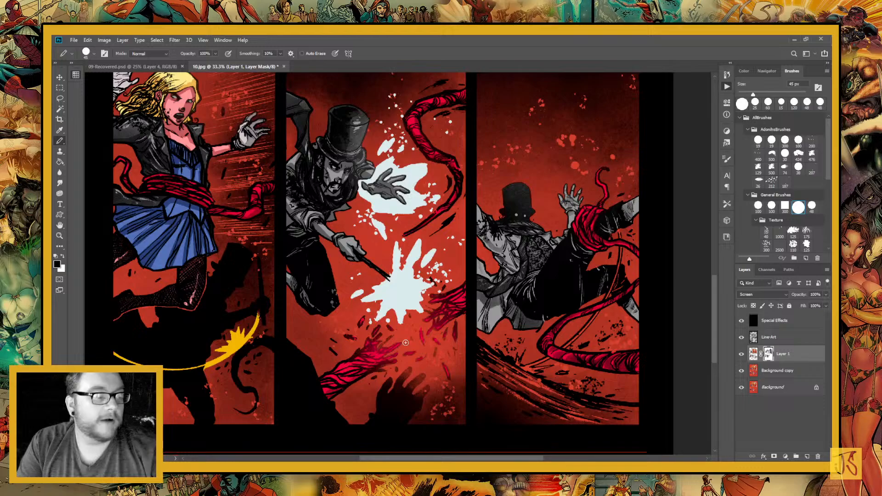
pyautogui.moveTo(405, 342); pyautogui.dragTo(422, 307)
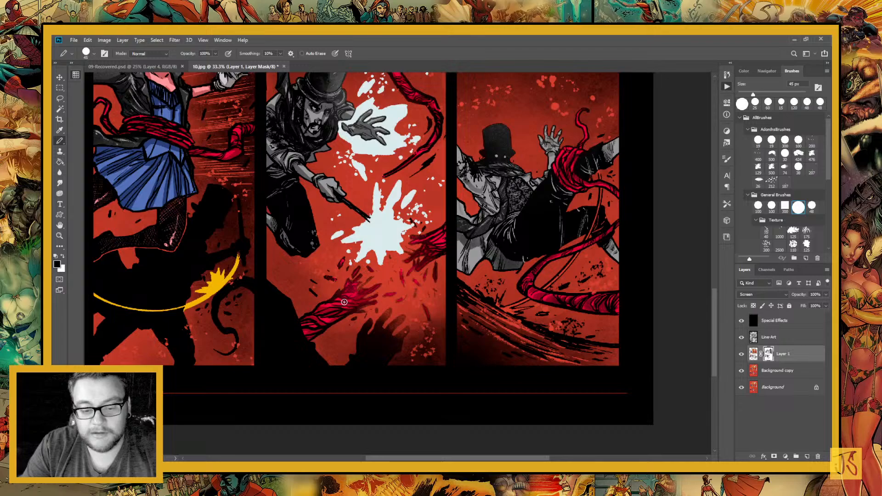
pyautogui.moveTo(572, 271); pyautogui.dragTo(448, 312)
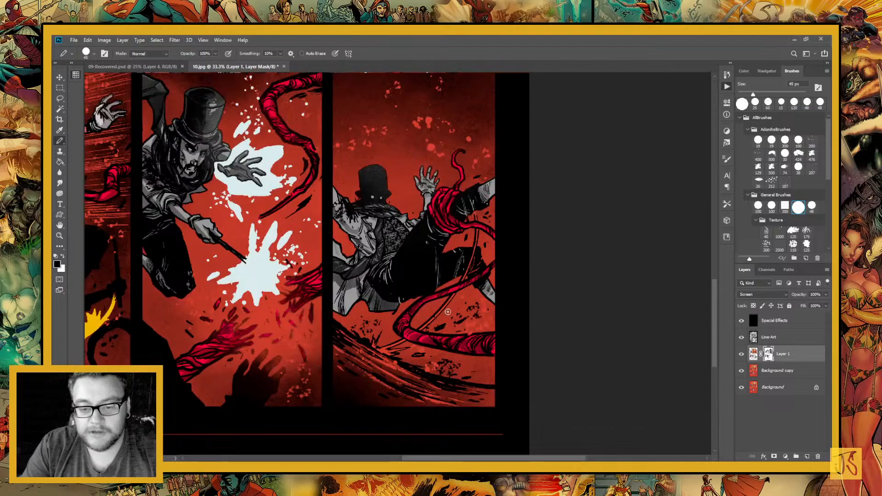
pyautogui.moveTo(315, 278); pyautogui.dragTo(424, 338)
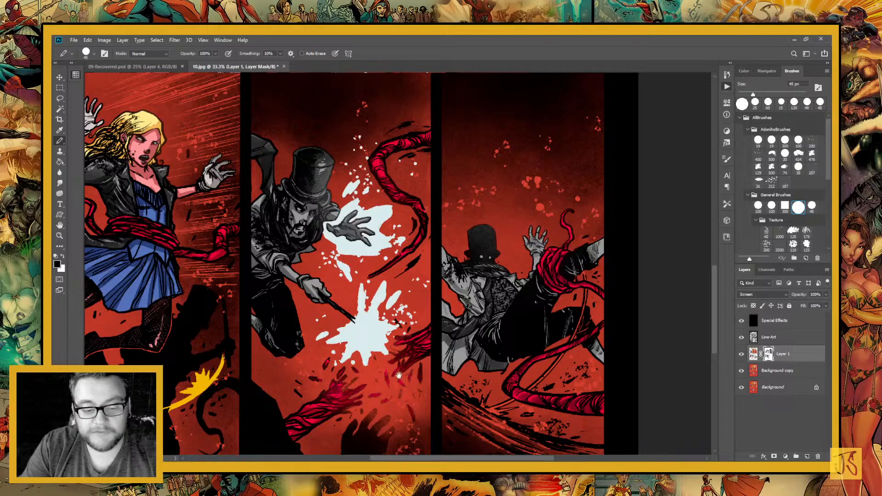
pyautogui.moveTo(398, 374); pyautogui.dragTo(476, 371)
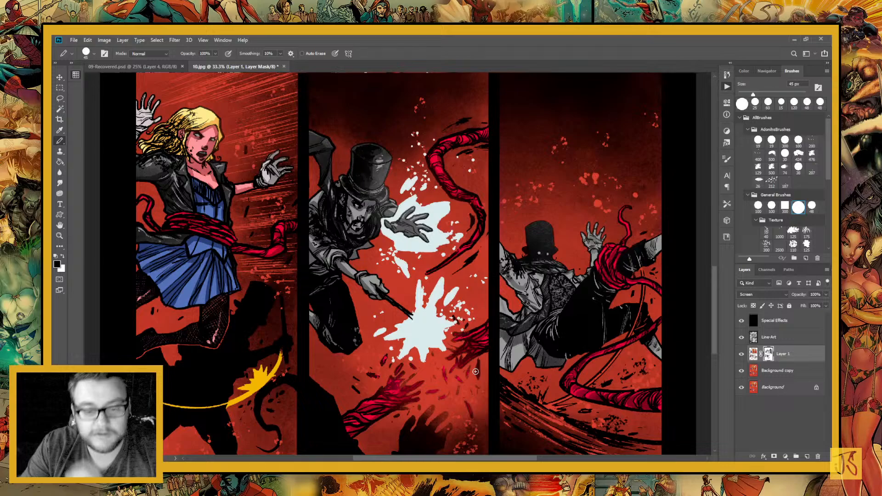
pyautogui.moveTo(364, 173); pyautogui.dragTo(317, 247)
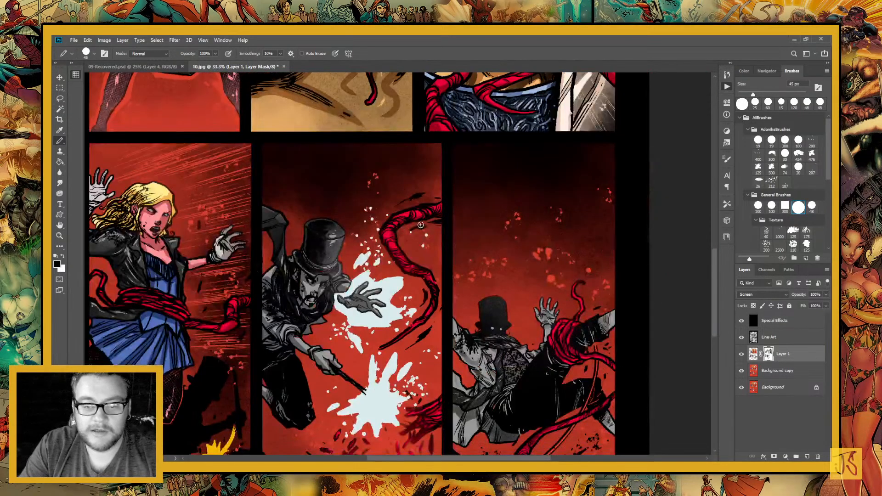
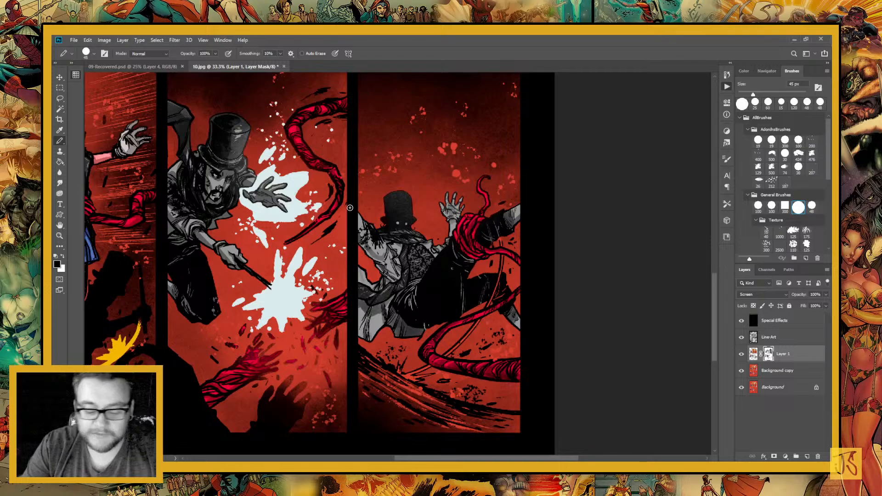
# Shade the falling man's shirt front and sleeve in the last panel in black on the Layer 1 mask
pyautogui.hotkey('ctrl', '0')
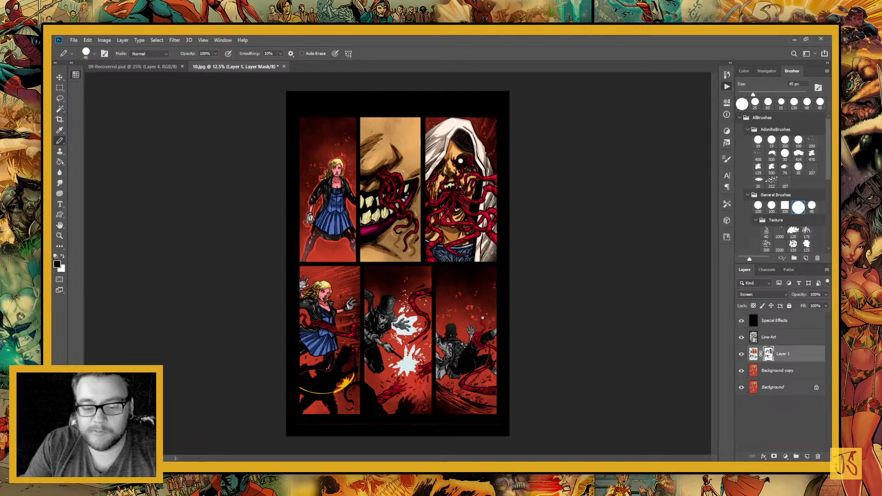
pyautogui.press('z')
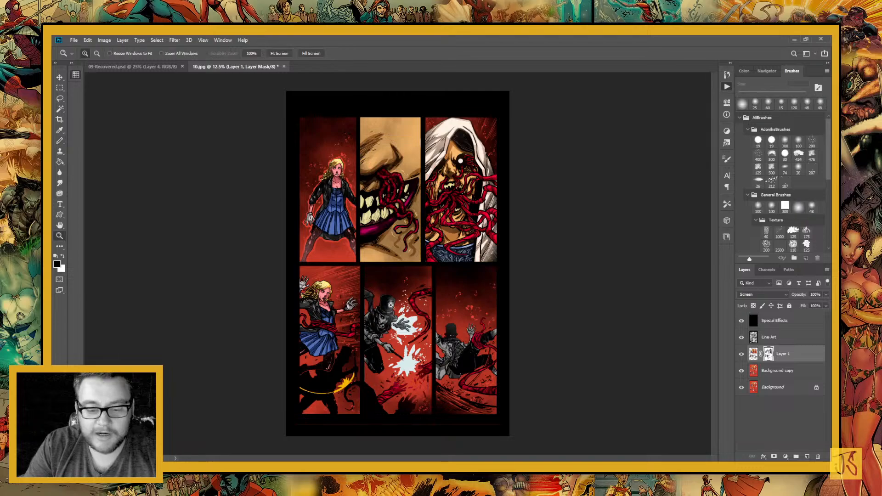
pyautogui.moveTo(391, 305); pyautogui.dragTo(502, 453)
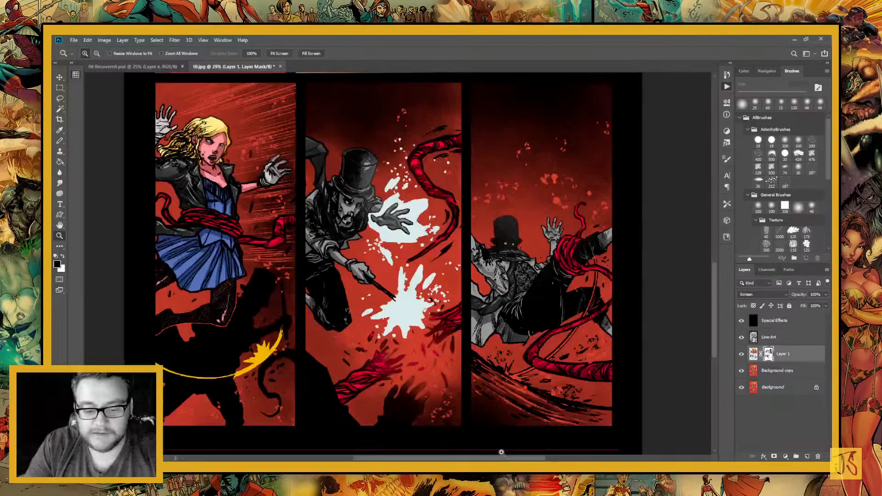
pyautogui.moveTo(405, 292); pyautogui.dragTo(416, 322)
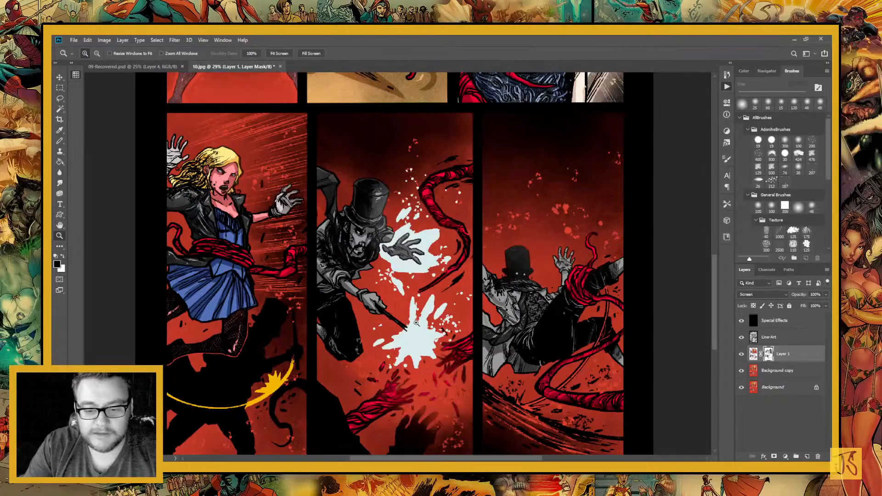
pyautogui.moveTo(246, 219); pyautogui.dragTo(388, 259)
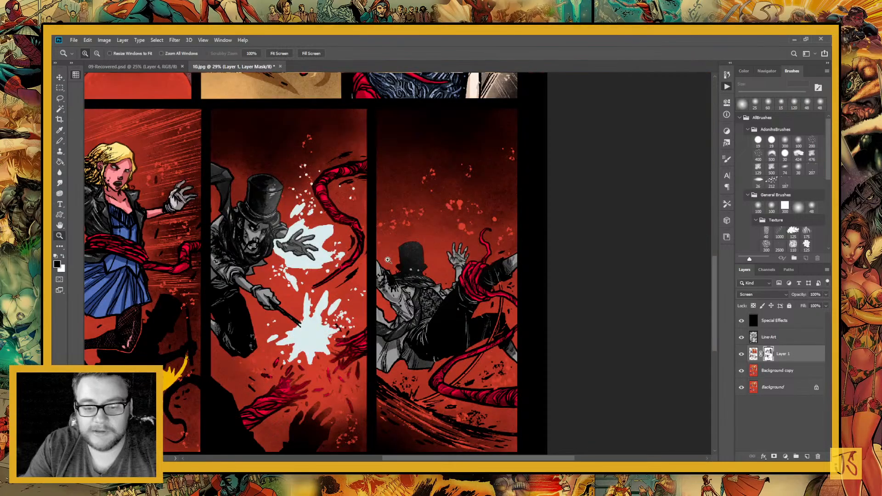
pyautogui.click(472, 290)
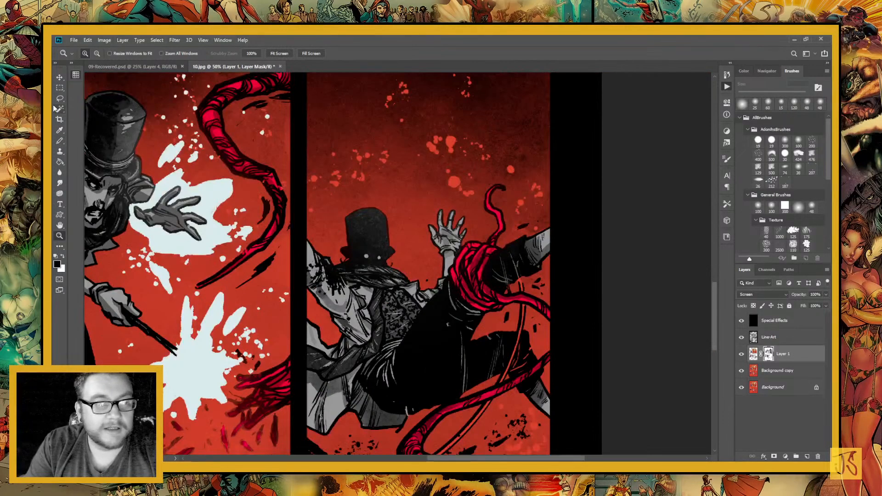
pyautogui.press('l')
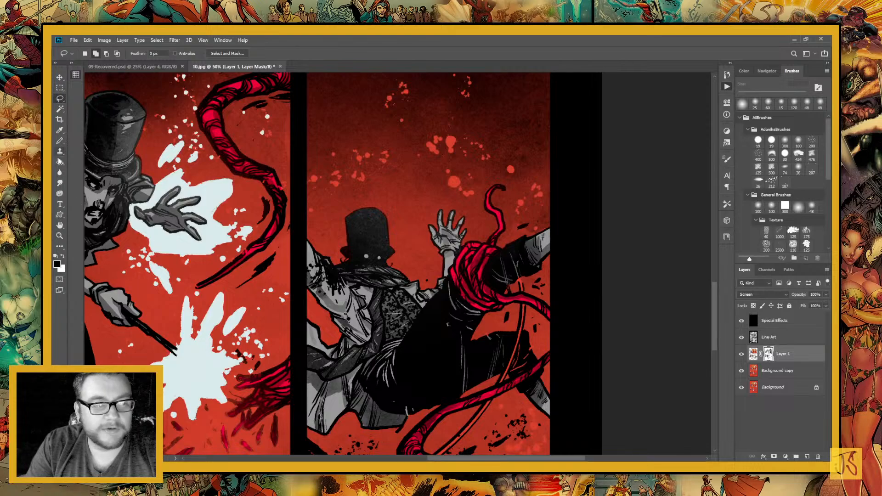
pyautogui.click(60, 141)
pyautogui.moveTo(482, 343); pyautogui.dragTo(505, 338)
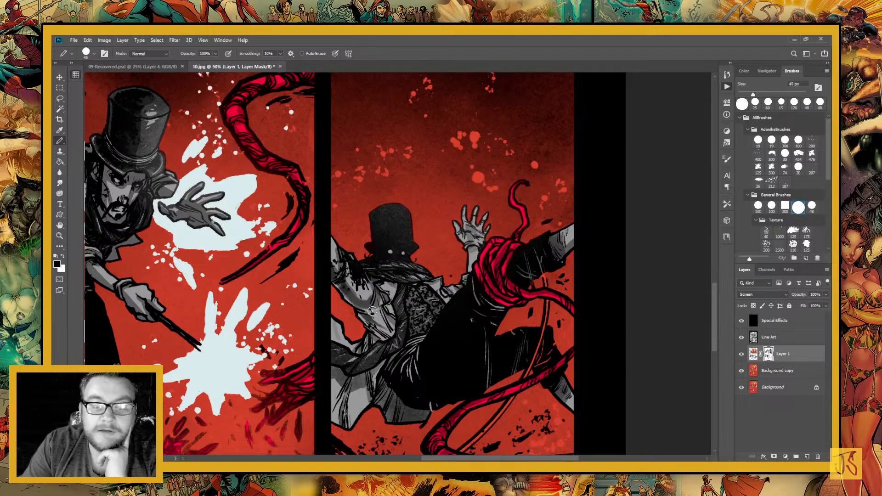
pyautogui.moveTo(372, 311); pyautogui.dragTo(390, 300)
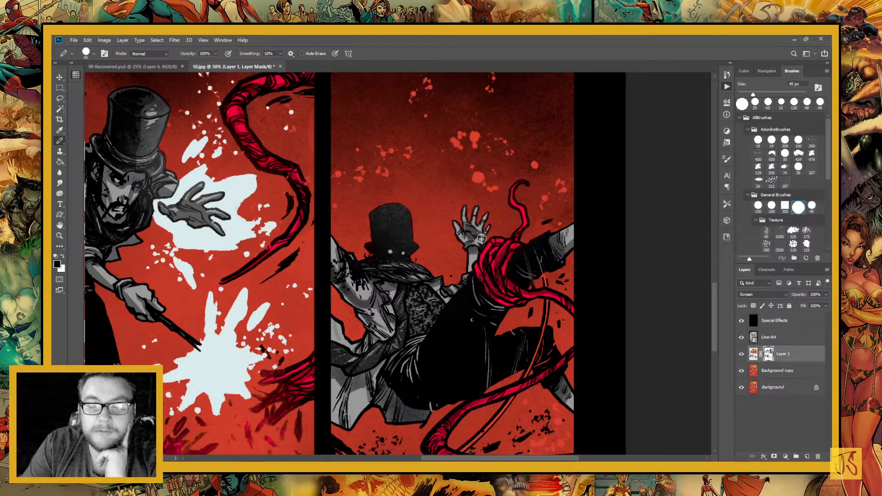
# Shade the falling man's coat tails and patterned vest in black
pyautogui.moveTo(369, 452); pyautogui.dragTo(410, 366)
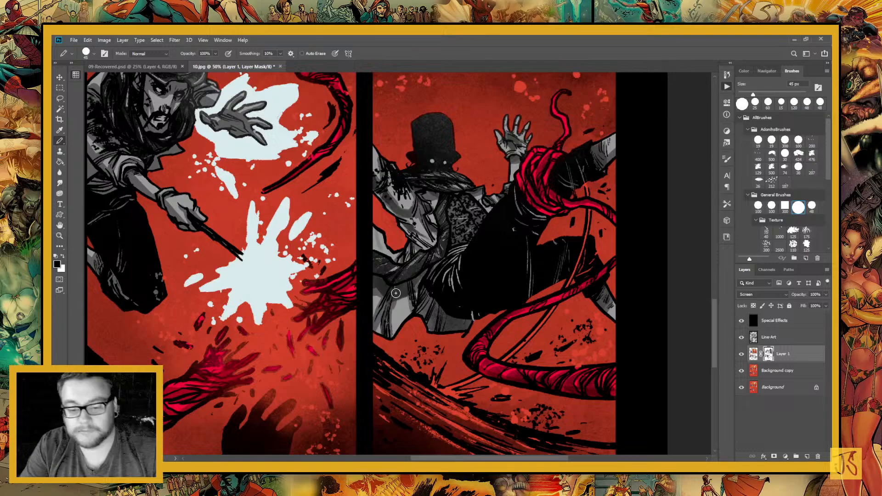
pyautogui.moveTo(395, 293); pyautogui.dragTo(463, 334)
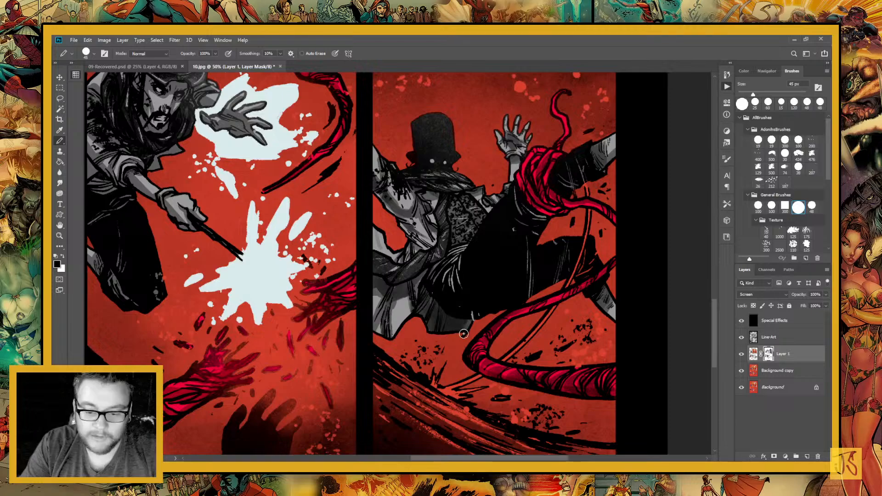
pyautogui.moveTo(457, 259); pyautogui.dragTo(424, 273)
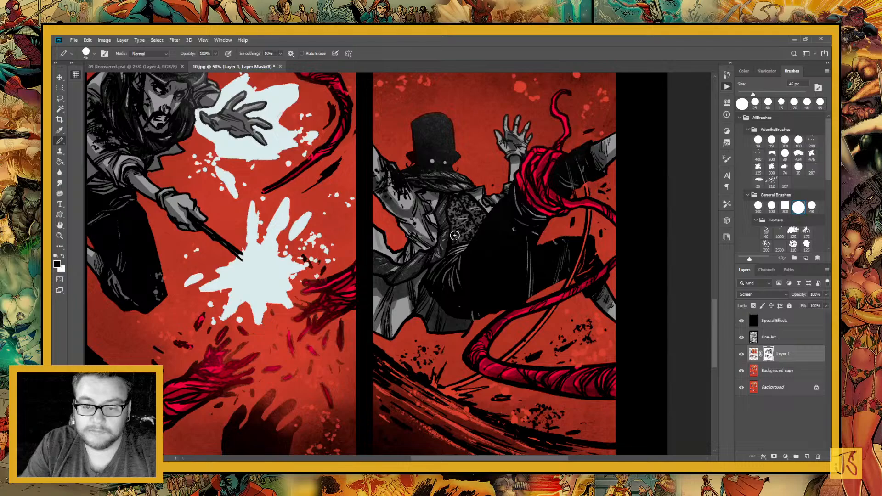
pyautogui.moveTo(468, 221); pyautogui.dragTo(490, 208)
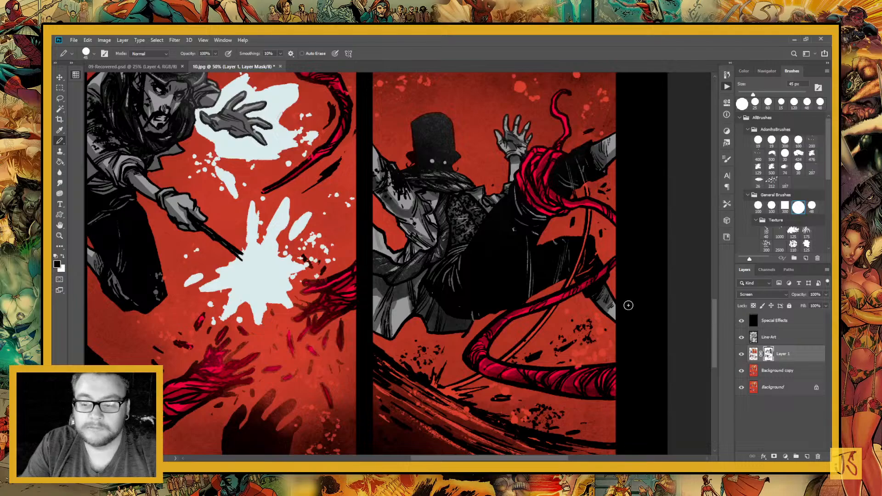
# Shade the falling man's raised hand and the lower edge of his coat in black
pyautogui.moveTo(628, 305); pyautogui.dragTo(485, 350)
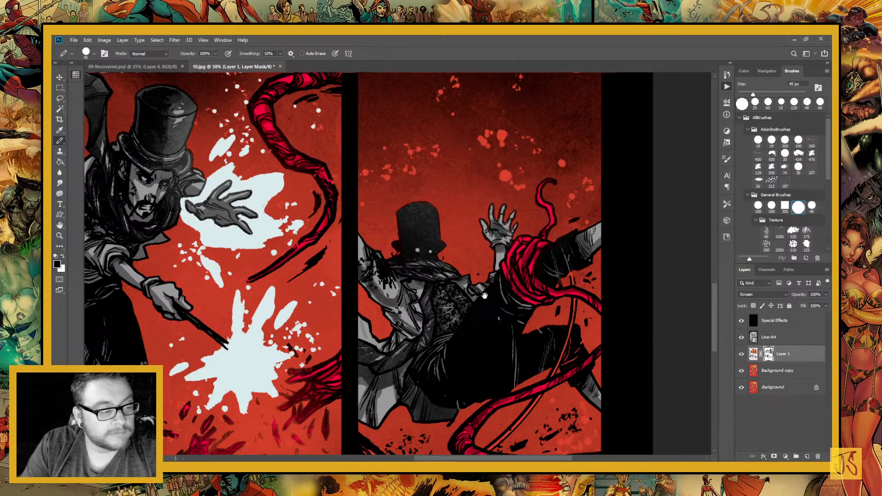
pyautogui.moveTo(485, 295); pyautogui.dragTo(393, 337)
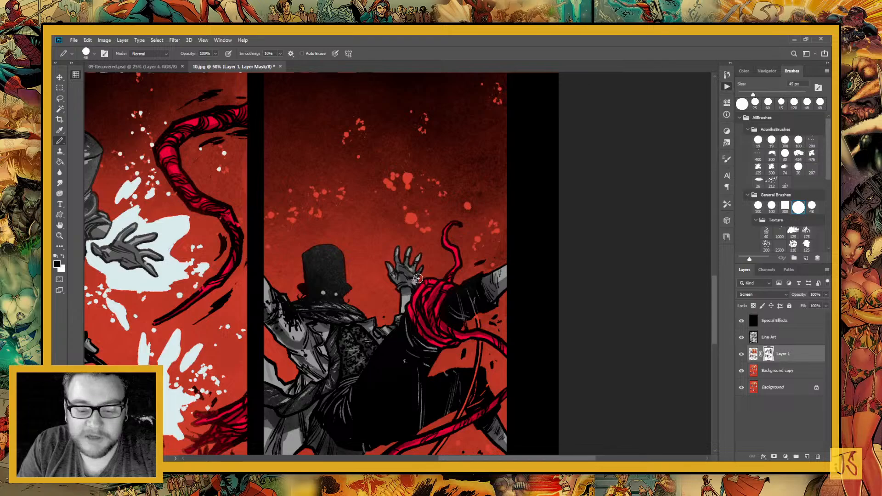
pyautogui.scroll(-3, 418, 278)
pyautogui.hscroll(-2, 418, 278)
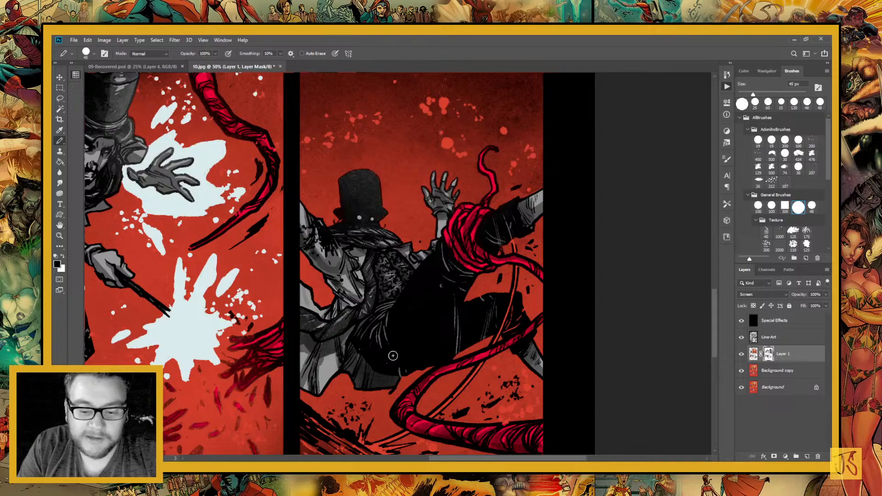
pyautogui.moveTo(472, 379); pyautogui.dragTo(393, 279)
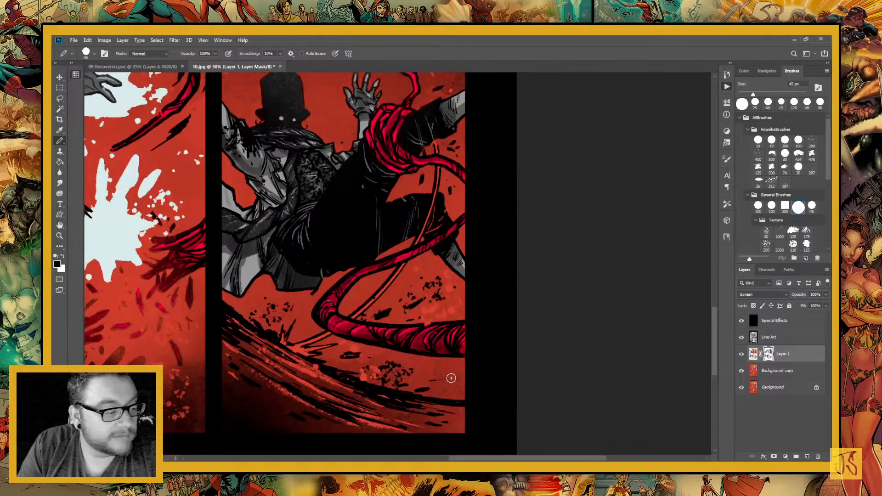
# Shade the tentacles looping around and below the falling man in black, switching to white for corrections
pyautogui.press('x')
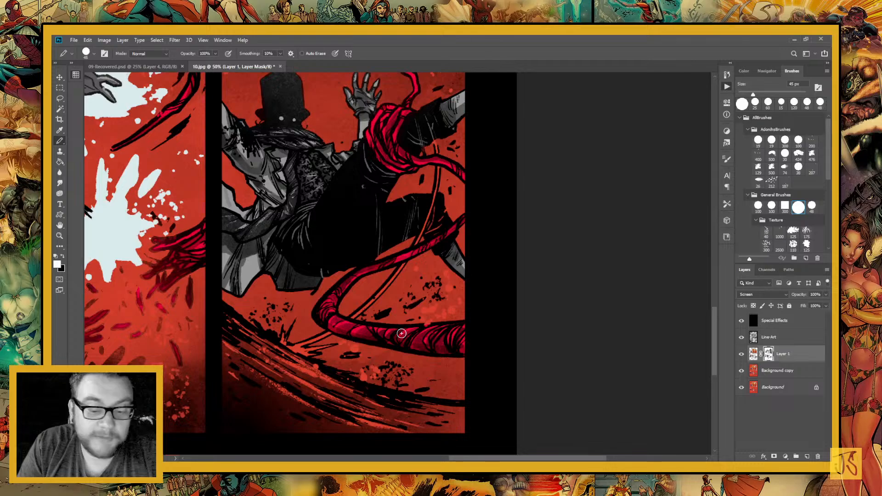
pyautogui.moveTo(418, 285); pyautogui.dragTo(461, 321)
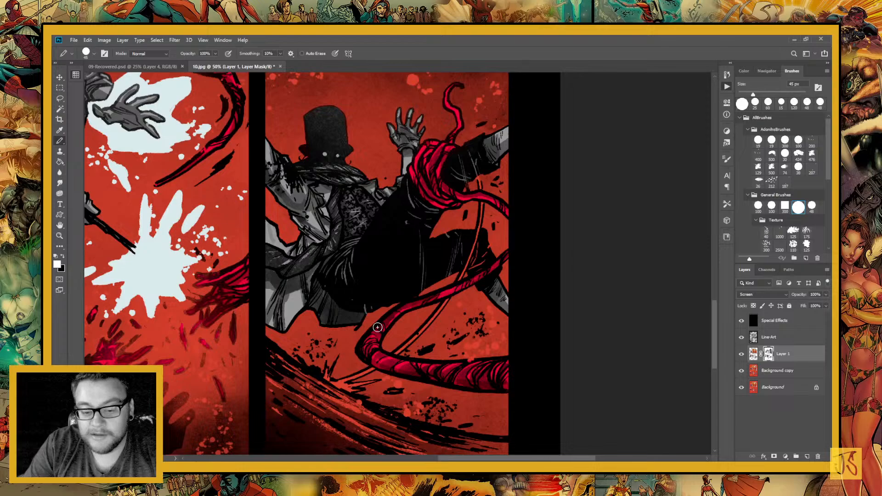
pyautogui.press('x')
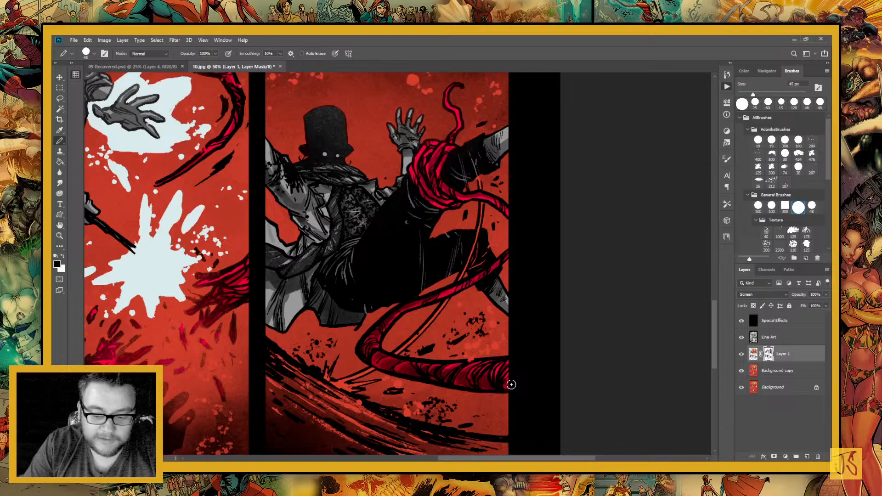
pyautogui.press('x')
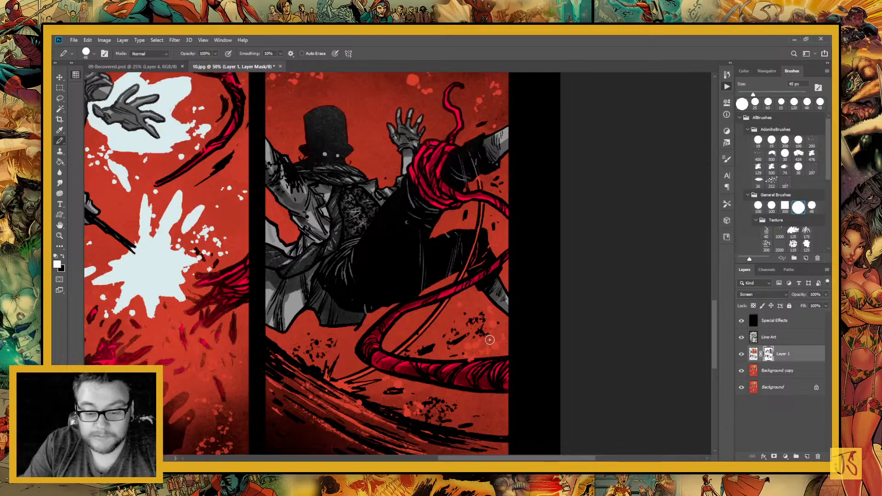
pyautogui.press('x')
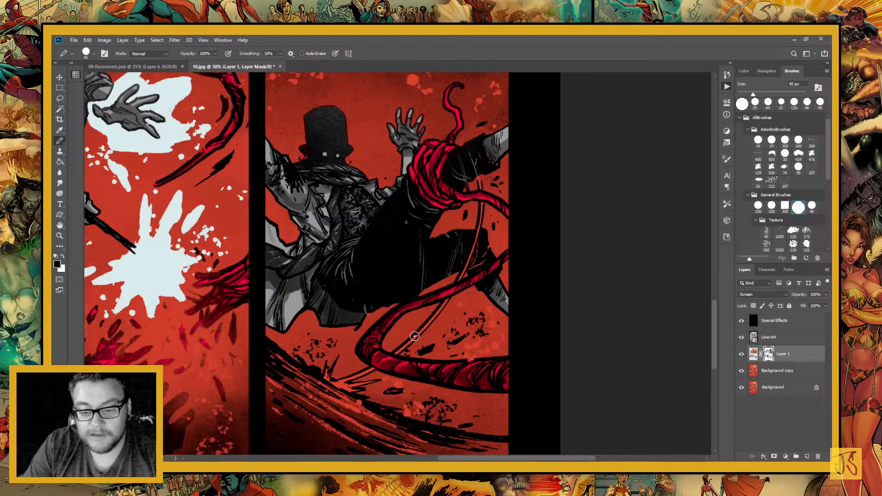
pyautogui.scroll(3, 405, 299)
pyautogui.hscroll(1, 396, 263)
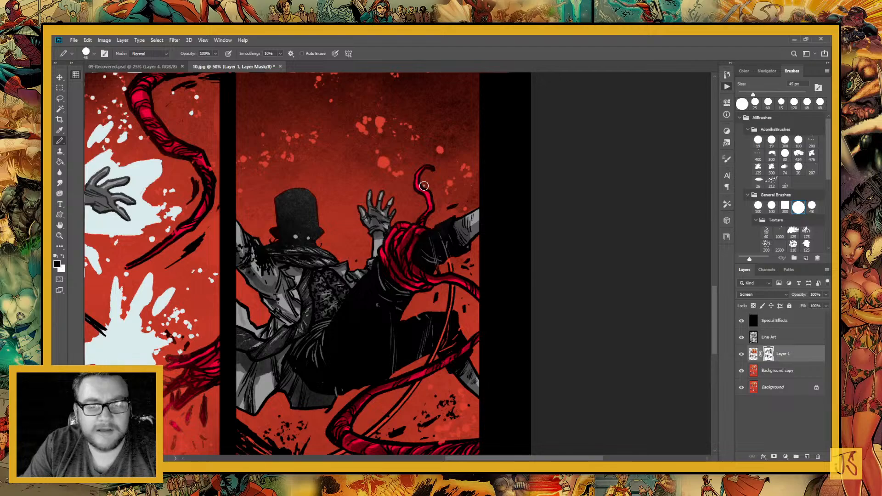
# Select the Background copy layer and ready the 45 px Pencil over the lower lip in the grinning mouth panel
pyautogui.moveTo(387, 425); pyautogui.dragTo(526, 401)
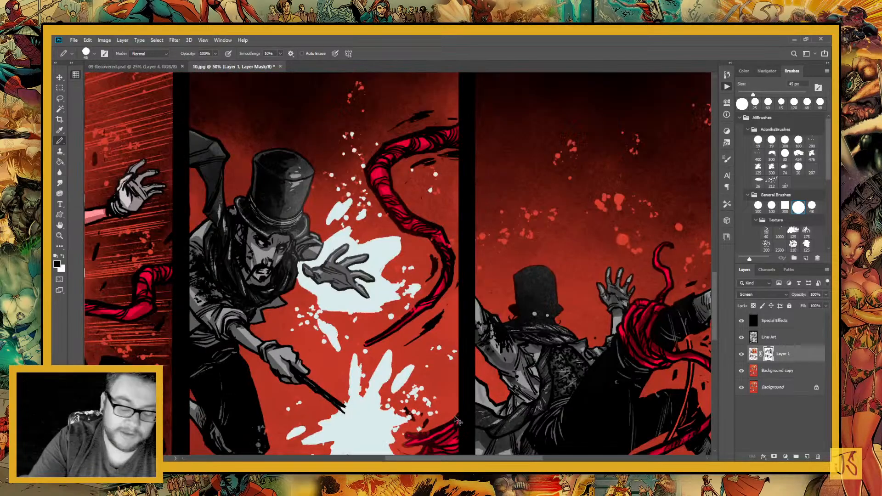
pyautogui.hotkey('ctrl', '-')
pyautogui.hotkey('ctrl', '-')
pyautogui.hotkey('ctrl', '-')
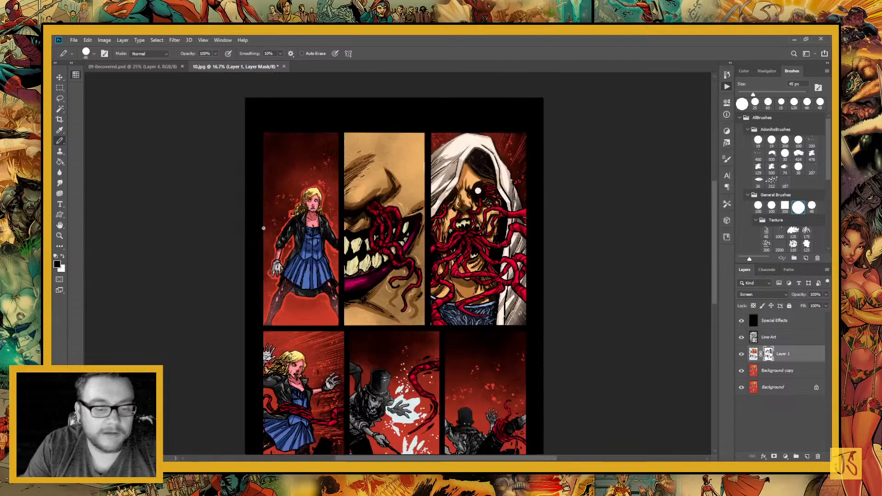
pyautogui.press('z')
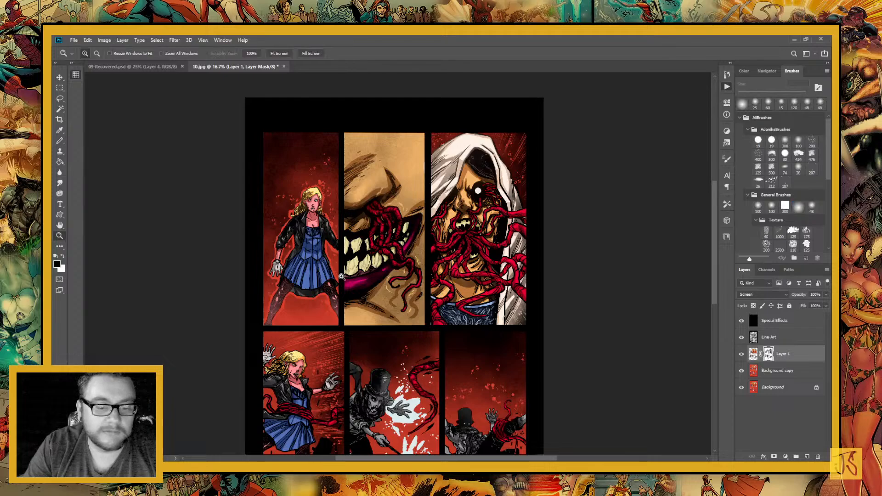
pyautogui.click(341, 276)
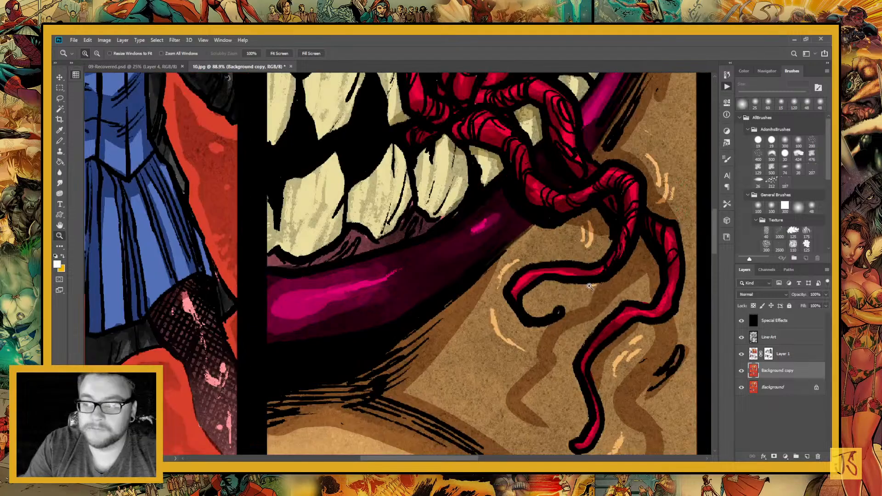
pyautogui.moveTo(589, 286); pyautogui.dragTo(661, 337)
pyautogui.press('b')
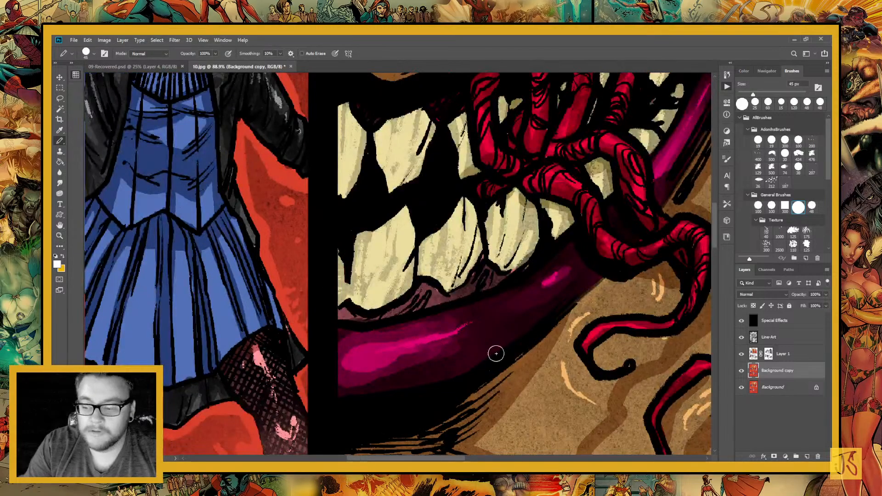
# Set the Pencil's blending mode to Screen and try out a white highlight on the purple lower lip
pyautogui.moveTo(369, 351); pyautogui.dragTo(434, 350)
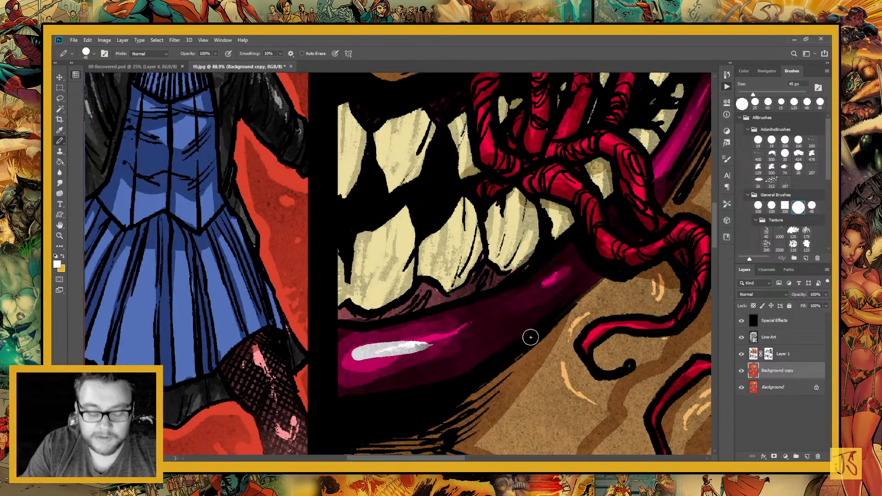
pyautogui.hotkey('ctrl', 'z')
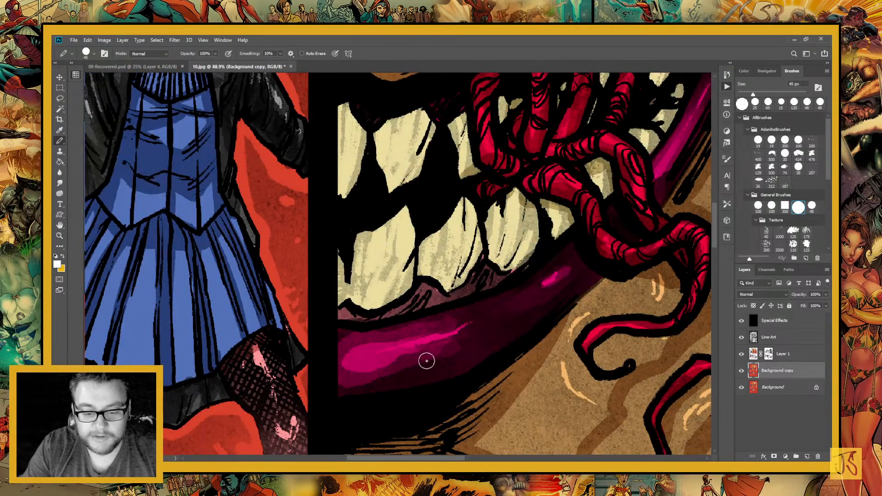
pyautogui.click(164, 55)
pyautogui.press('s')
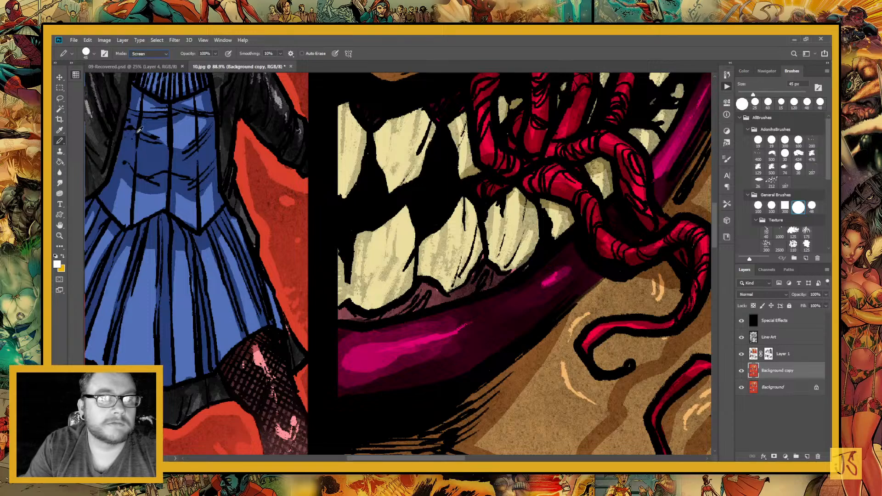
pyautogui.moveTo(357, 356); pyautogui.dragTo(459, 337)
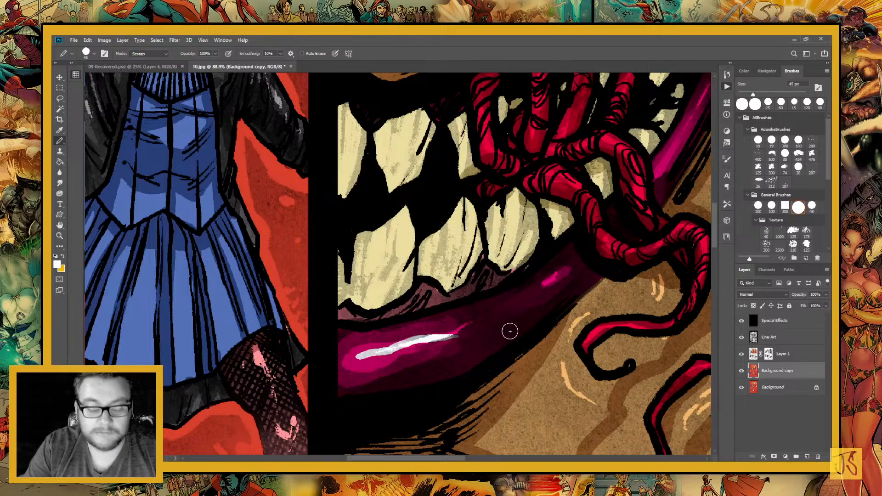
pyautogui.hotkey('ctrl', 'z')
# Sample the purple of the lower lip and brighten the lip's highlight with it in Screen mode
pyautogui.press('i')
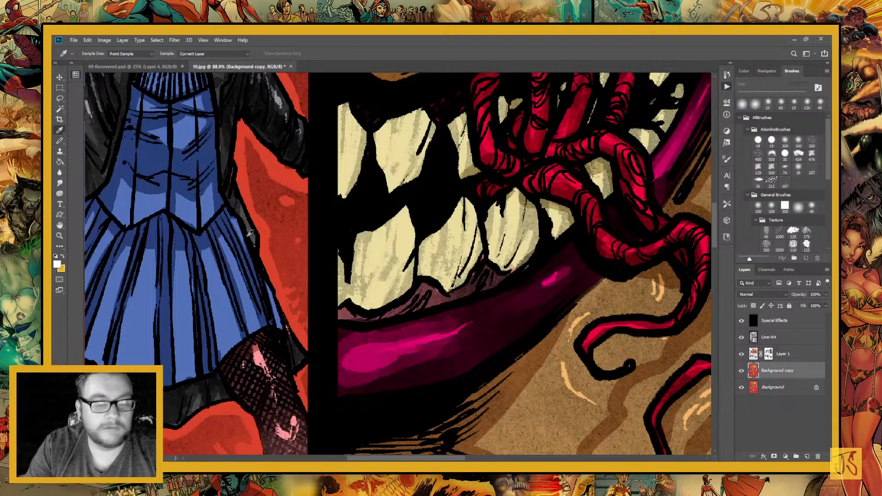
pyautogui.click(406, 346)
pyautogui.press('b')
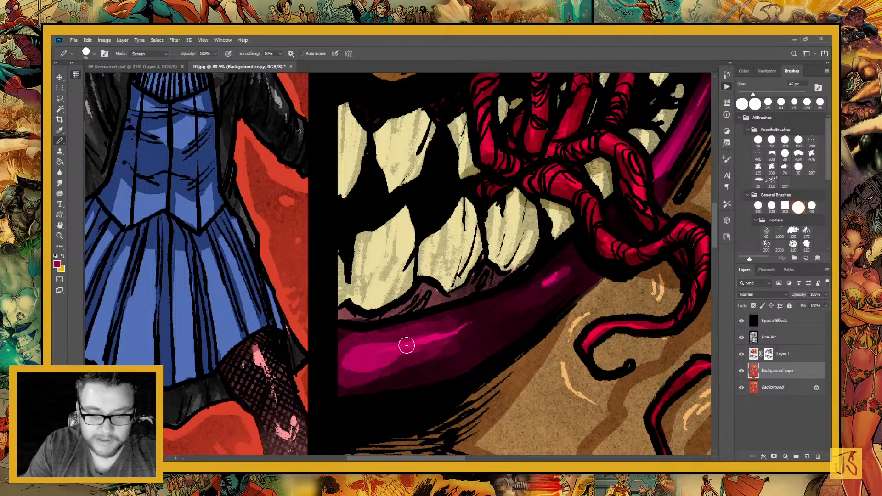
pyautogui.moveTo(406, 345)
pyautogui.mouseDown()
pyautogui.moveTo(417, 343)
pyautogui.moveTo(363, 353)
pyautogui.moveTo(406, 345)
pyautogui.moveTo(414, 378)
pyautogui.mouseUp()
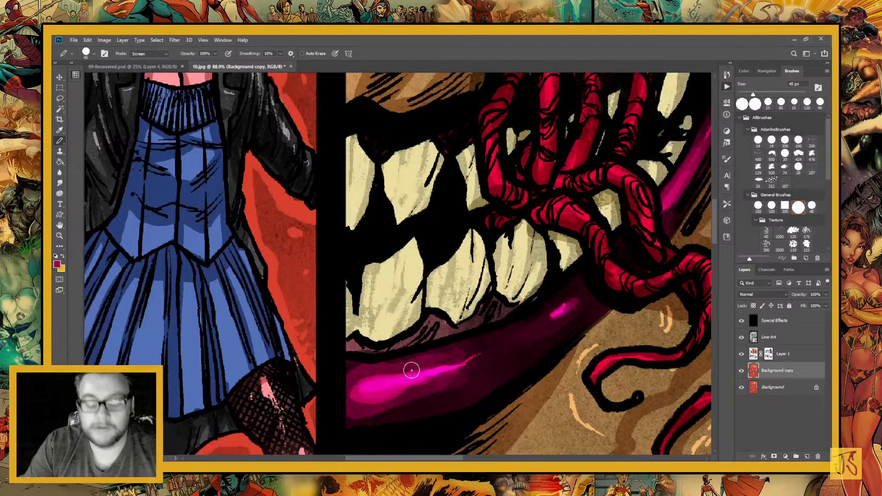
# Return to Layer 1 and merge its masked Screen shading with the Background copy into one layer
pyautogui.press('i')
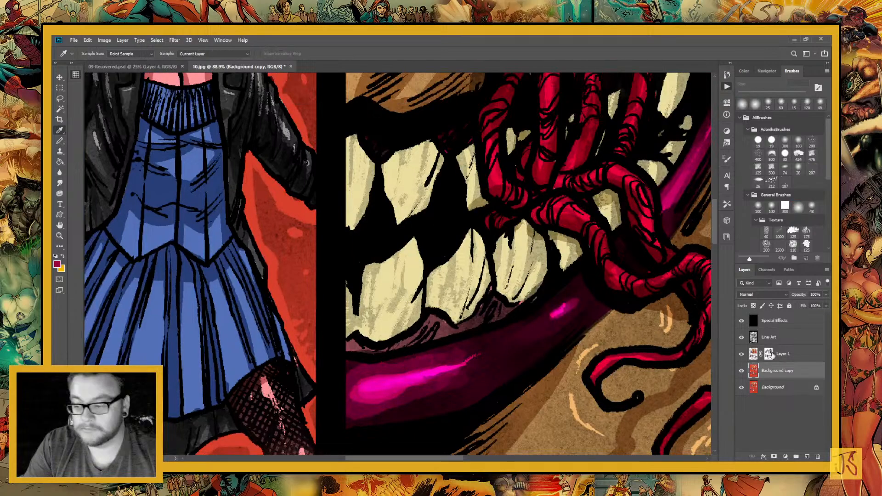
pyautogui.click(769, 353)
pyautogui.press('b')
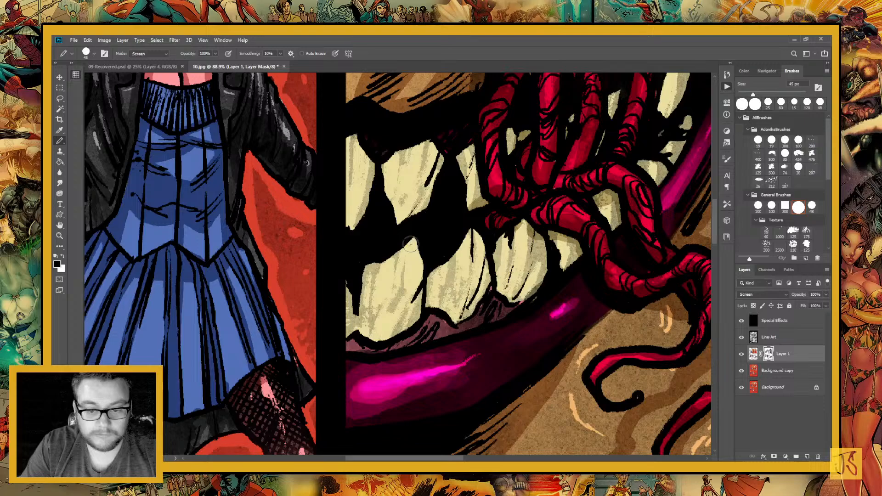
pyautogui.press('x')
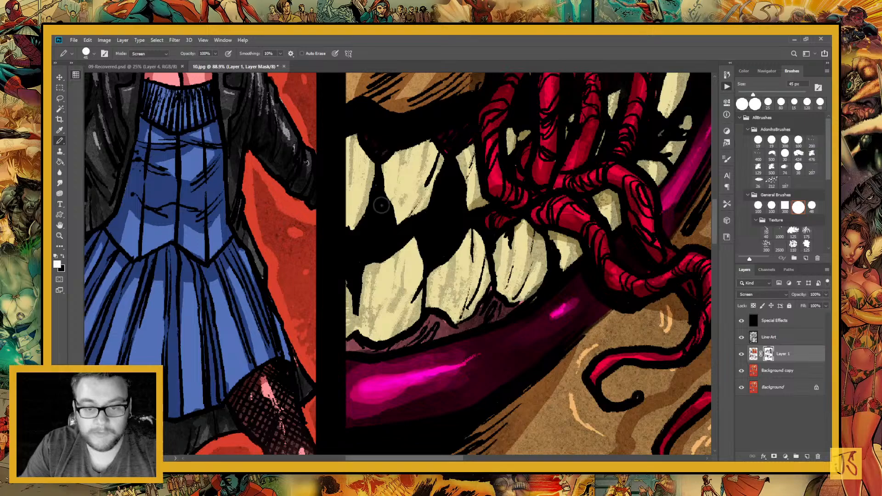
pyautogui.moveTo(296, 322); pyautogui.dragTo(418, 379)
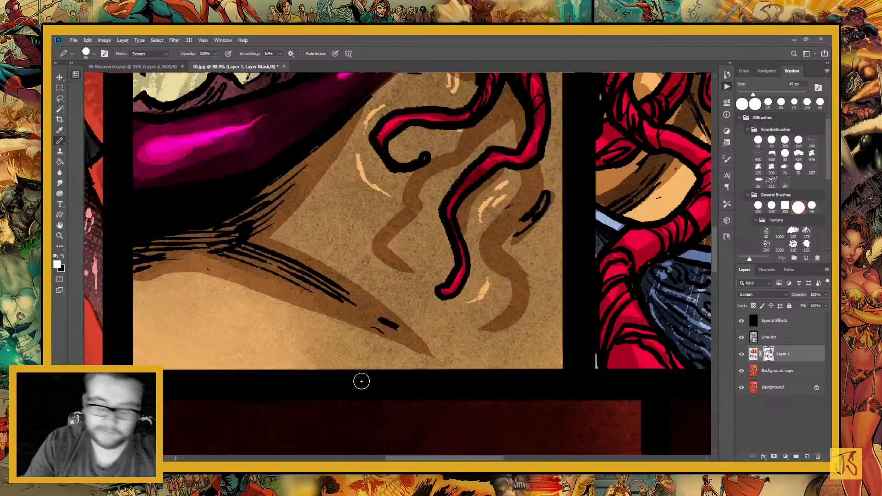
pyautogui.hotkey('ctrl', '-')
pyautogui.hotkey('ctrl', '-')
pyautogui.hotkey('ctrl', '-')
pyautogui.hotkey('ctrl', '-')
pyautogui.hotkey('ctrl', '-')
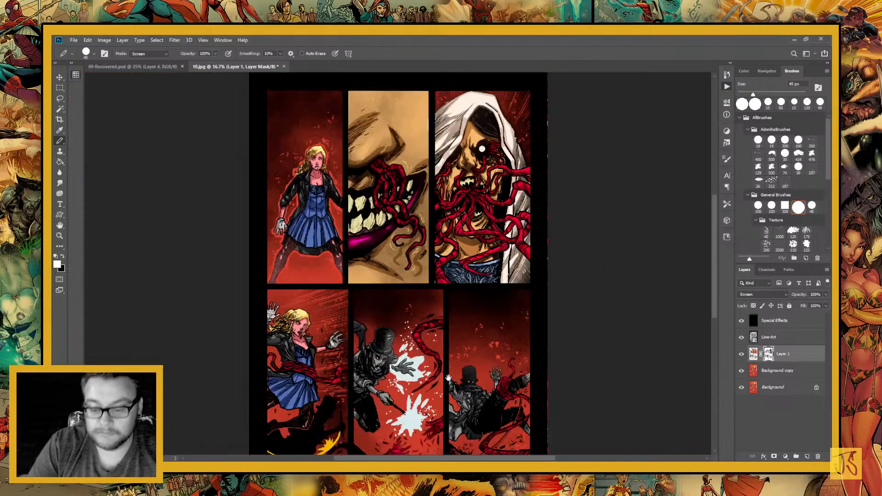
pyautogui.moveTo(448, 378); pyautogui.dragTo(416, 253)
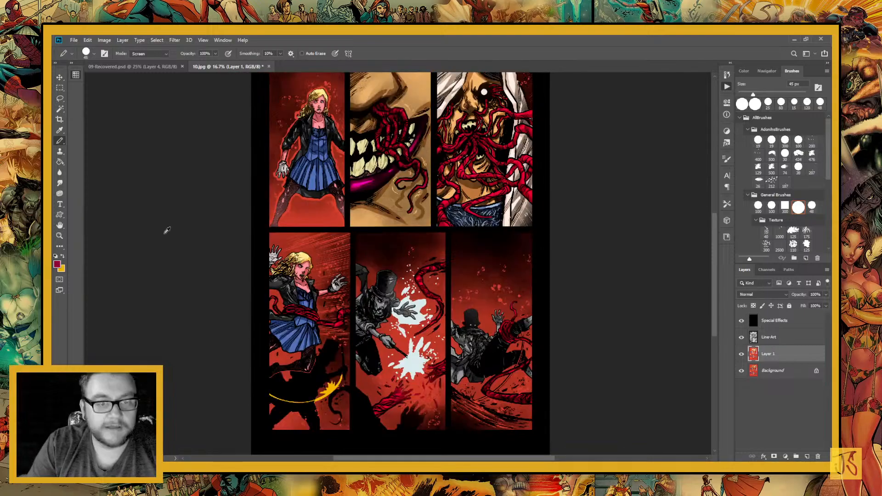
pyautogui.moveTo(435, 283); pyautogui.dragTo(431, 305)
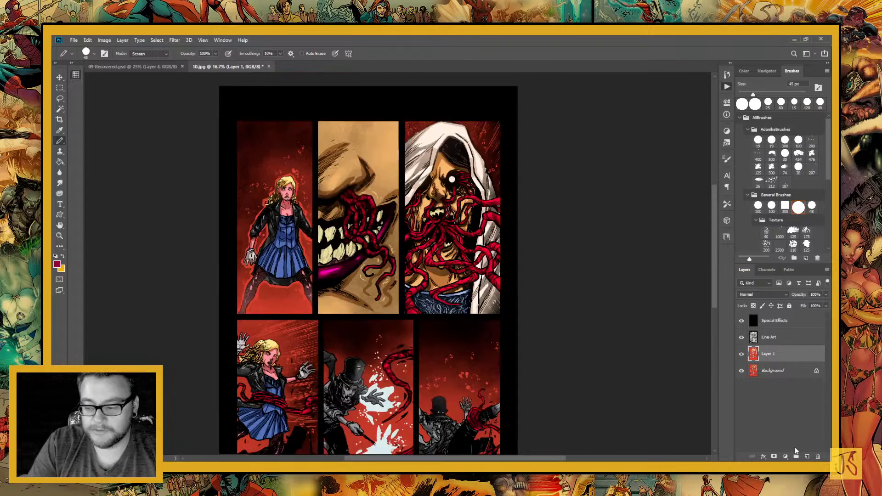
# Add a new layer above Layer 1 and ready the Pencil with white over the blonde woman's face
pyautogui.click(807, 456)
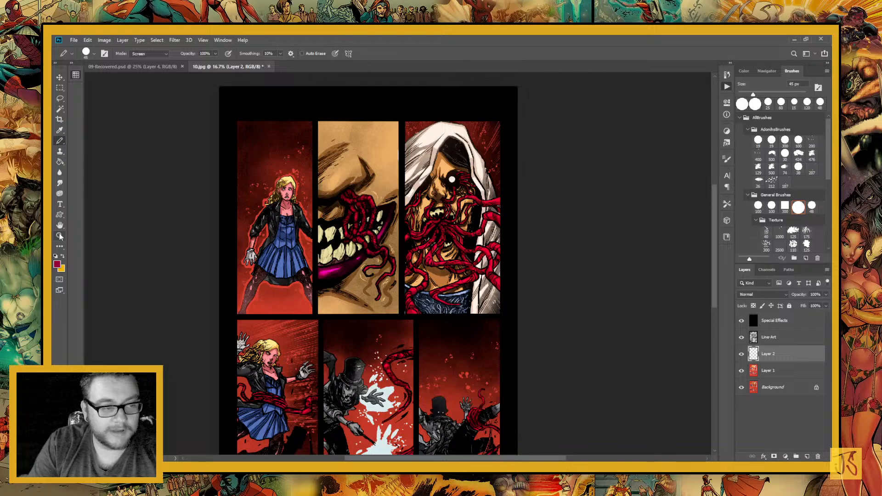
pyautogui.click(59, 236)
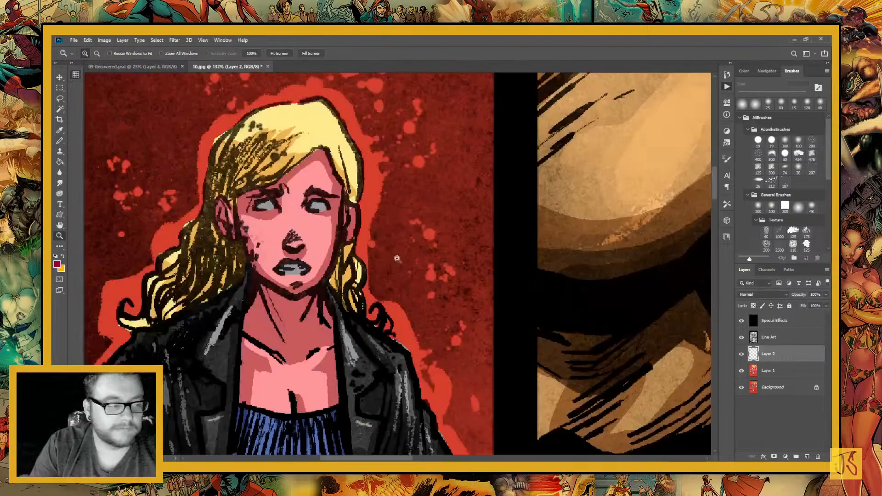
pyautogui.press('b')
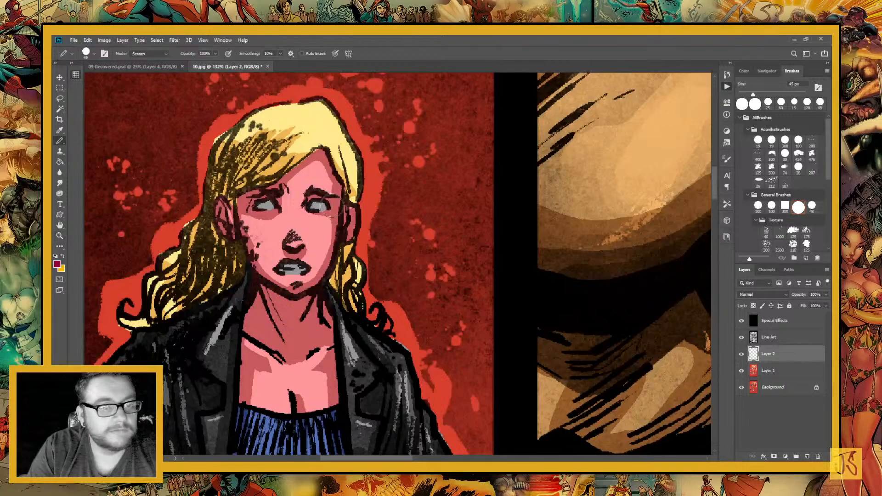
pyautogui.press('d')
pyautogui.press('x')
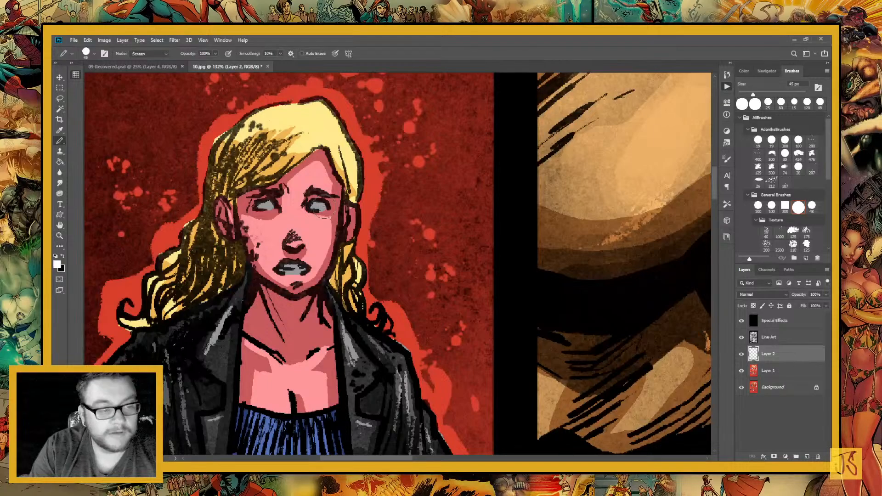
# Reduce the Pencil to 9 px and paint white highlights on the woman's hair, eyes and teeth
pyautogui.press('[')
pyautogui.press('[')
pyautogui.press('[')
pyautogui.press('[')
pyautogui.press('[')
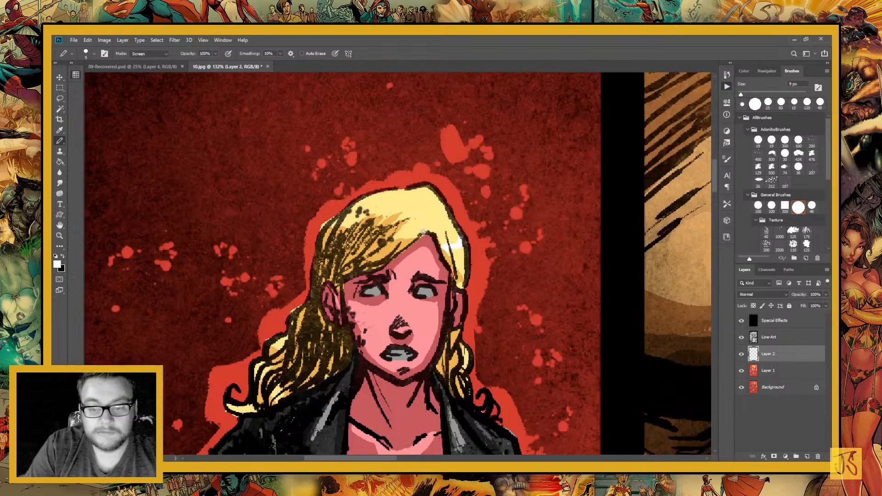
pyautogui.moveTo(423, 233); pyautogui.dragTo(400, 225)
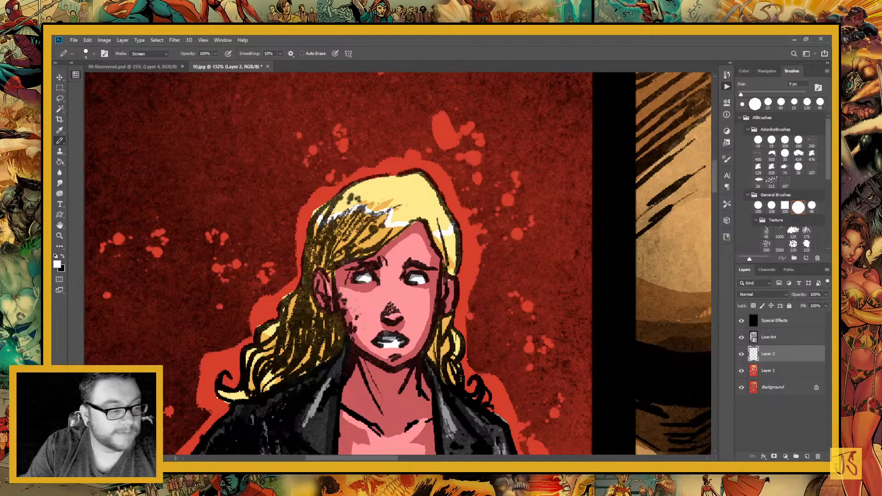
# Paint white highlights on both lapels of the woman's leather jacket and along its left shoulder and sleeve
pyautogui.moveTo(535, 439)
pyautogui.mouseDown()
pyautogui.moveTo(427, 369)
pyautogui.moveTo(469, 280)
pyautogui.mouseUp()
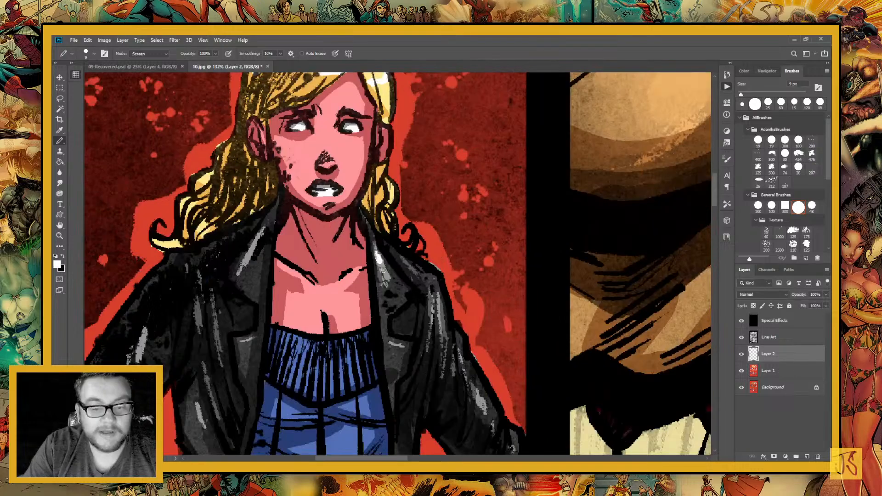
pyautogui.moveTo(383, 270); pyautogui.dragTo(387, 280)
pyautogui.moveTo(387, 280); pyautogui.dragTo(477, 271)
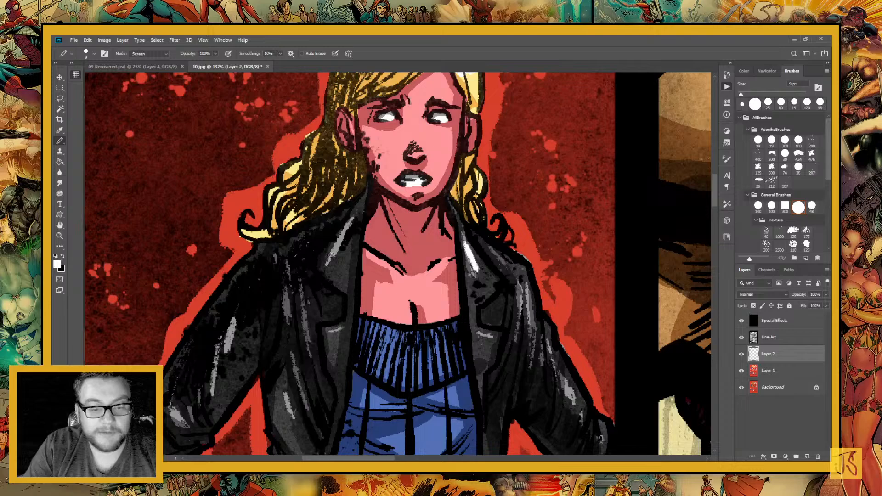
pyautogui.moveTo(332, 254); pyautogui.dragTo(356, 218)
pyautogui.moveTo(457, 414)
pyautogui.mouseDown()
pyautogui.moveTo(301, 281)
pyautogui.moveTo(316, 363)
pyautogui.mouseUp()
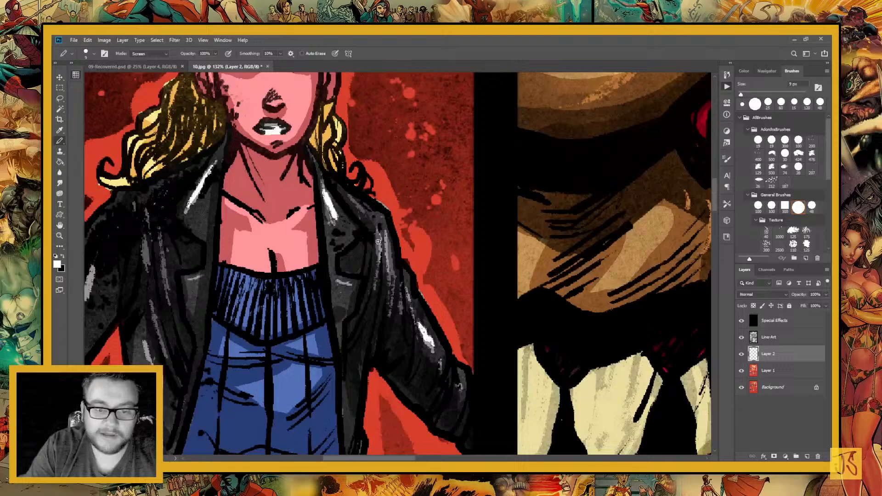
pyautogui.moveTo(378, 232); pyautogui.dragTo(379, 265)
pyautogui.moveTo(386, 231); pyautogui.dragTo(393, 296)
pyautogui.moveTo(348, 193); pyautogui.dragTo(367, 213)
# Add white highlights to the jacket's right front and to the folds and cuff of her right sleeve
pyautogui.moveTo(378, 241); pyautogui.dragTo(653, 194)
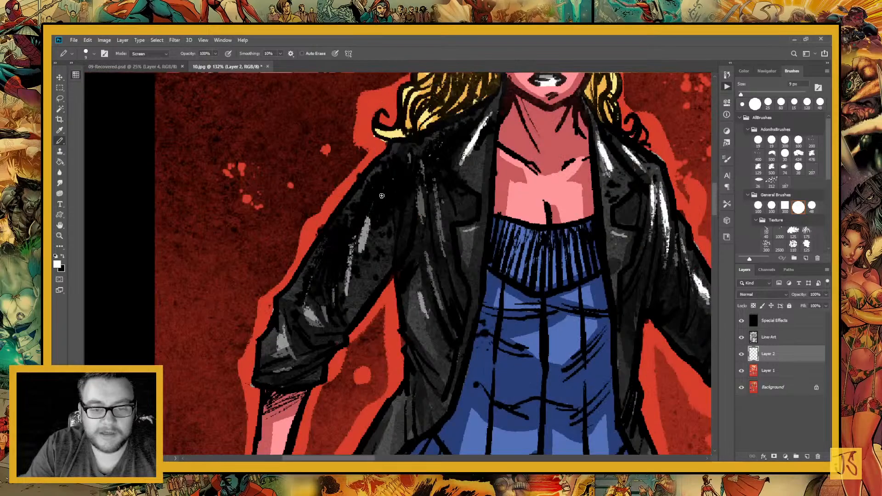
pyautogui.moveTo(434, 186); pyautogui.dragTo(441, 313)
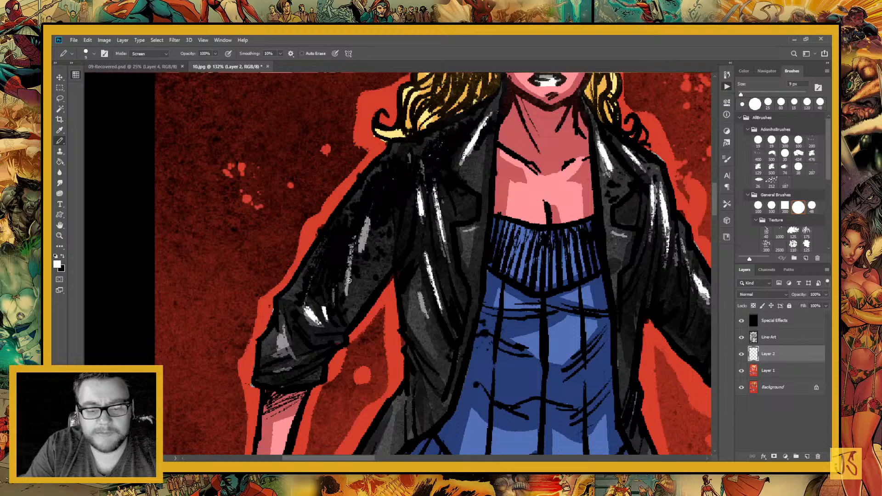
pyautogui.moveTo(357, 239); pyautogui.dragTo(347, 288)
pyautogui.moveTo(286, 327); pyautogui.dragTo(278, 351)
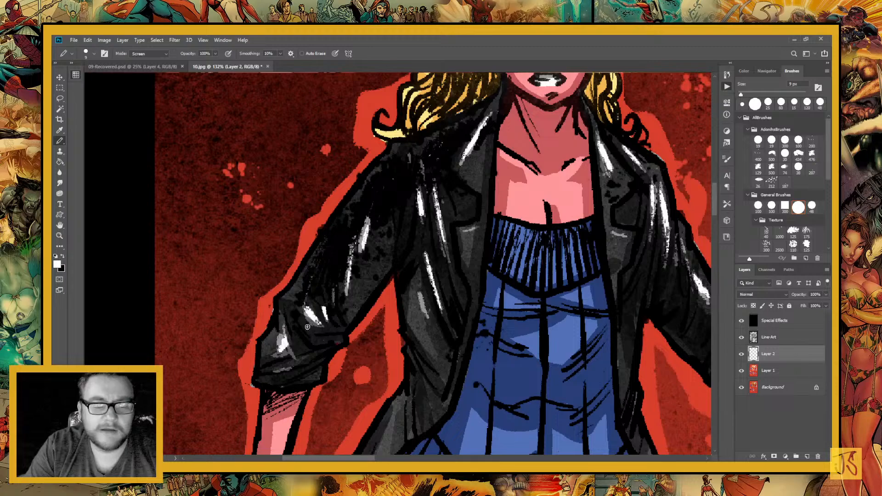
# Paint small white glints over the pink highlights on the fishnet stocking of the woman's left leg
pyautogui.hotkey('ctrl', '-')
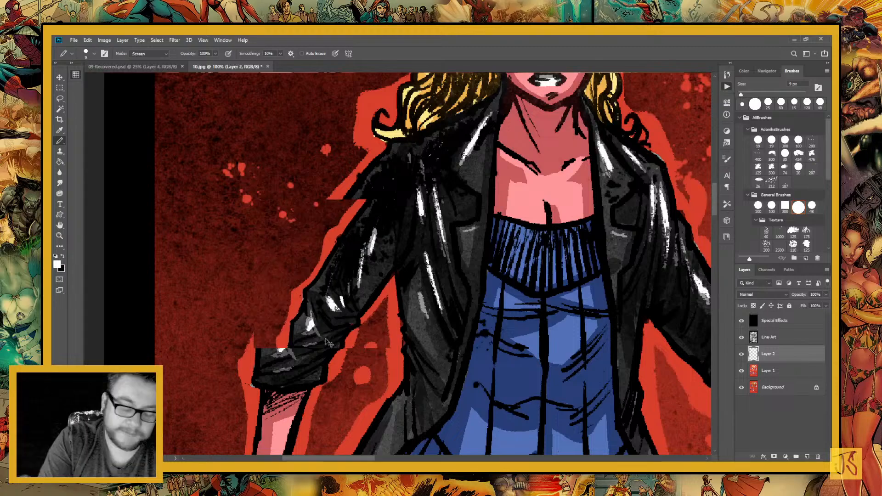
pyautogui.hotkey('ctrl', '-')
pyautogui.hotkey('ctrl', '-')
pyautogui.hotkey('ctrl', '-')
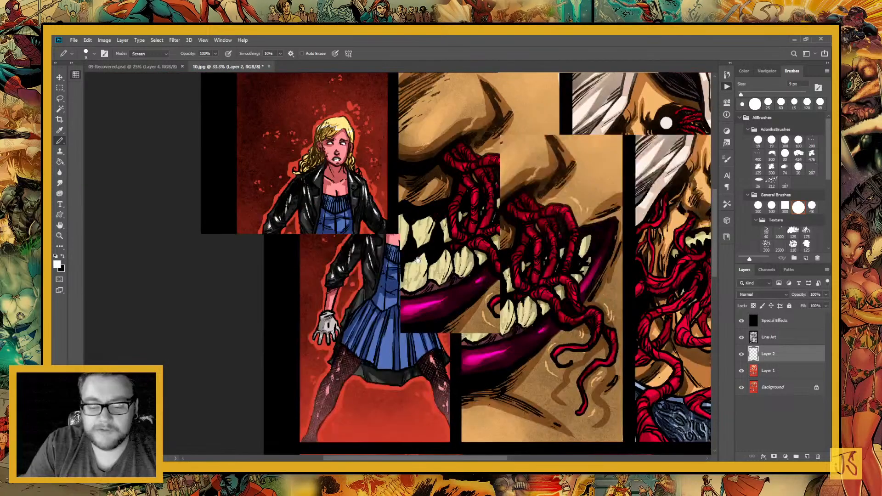
pyautogui.hotkey('ctrl', '+')
pyautogui.hotkey('ctrl', '+')
pyautogui.hotkey('ctrl', '+')
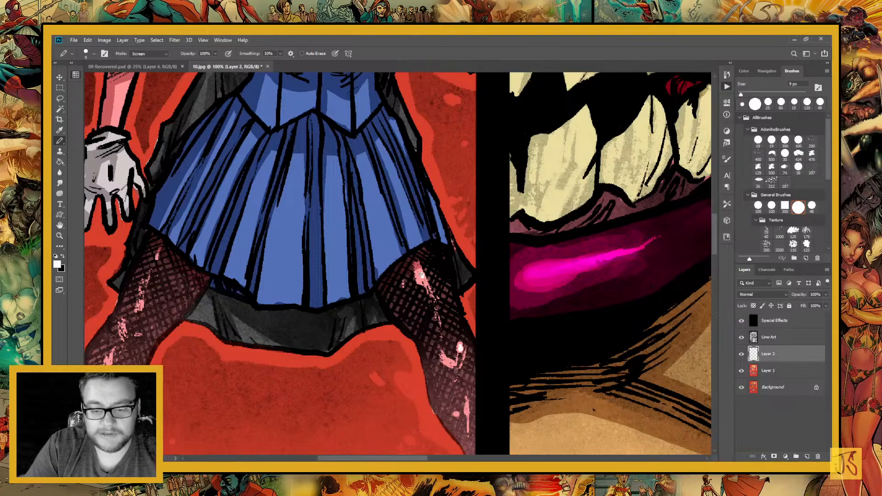
pyautogui.moveTo(420, 275); pyautogui.dragTo(423, 282)
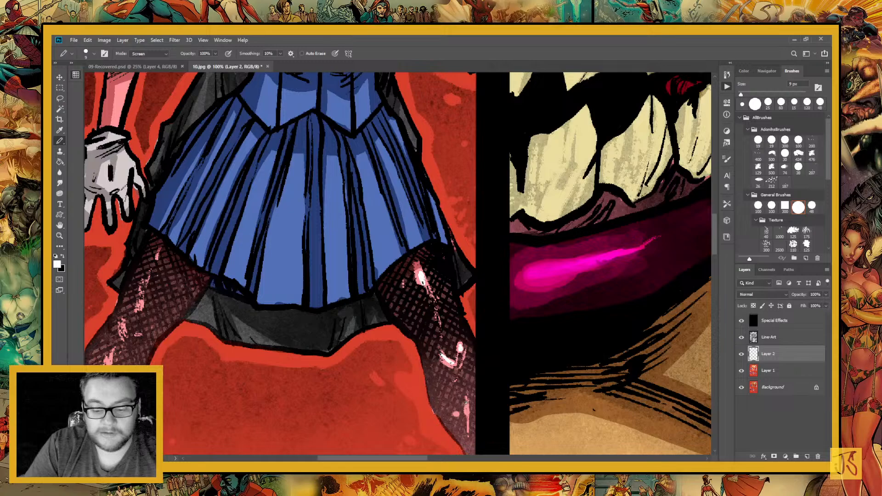
# Add white glints along the pink highlights on the fishnet stocking of the woman's right leg
pyautogui.moveTo(92, 340); pyautogui.dragTo(322, 306)
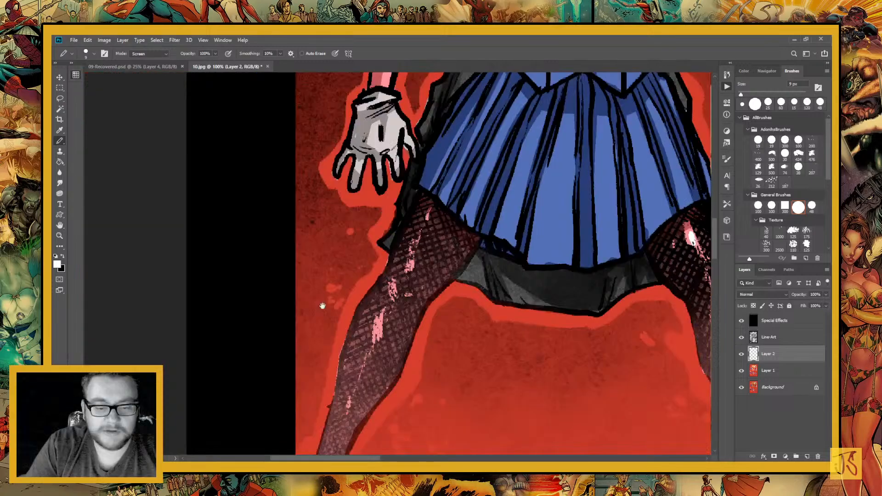
pyautogui.moveTo(381, 315); pyautogui.dragTo(374, 339)
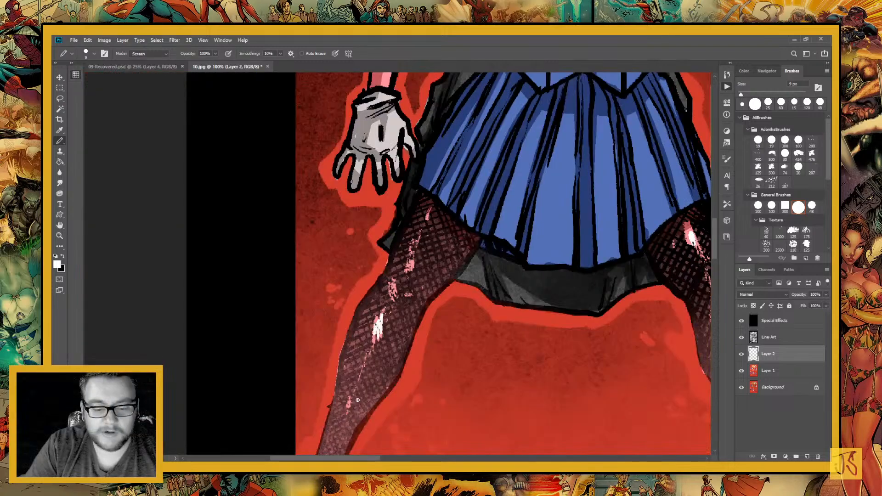
pyautogui.moveTo(350, 395); pyautogui.dragTo(348, 407)
pyautogui.moveTo(391, 284); pyautogui.dragTo(393, 294)
pyautogui.moveTo(410, 261); pyautogui.dragTo(409, 270)
pyautogui.moveTo(411, 253); pyautogui.dragTo(412, 247)
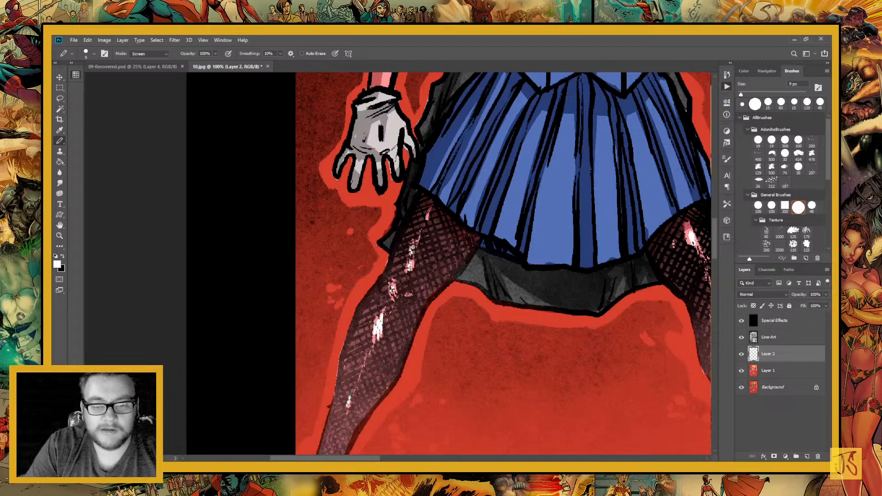
pyautogui.moveTo(428, 208); pyautogui.dragTo(427, 214)
# Enlarge the Pencil to 80 px and try out a full-opacity white highlight on the nose in the mouth panel
pyautogui.moveTo(694, 250)
pyautogui.mouseDown()
pyautogui.moveTo(504, 309)
pyautogui.moveTo(219, 340)
pyautogui.mouseUp()
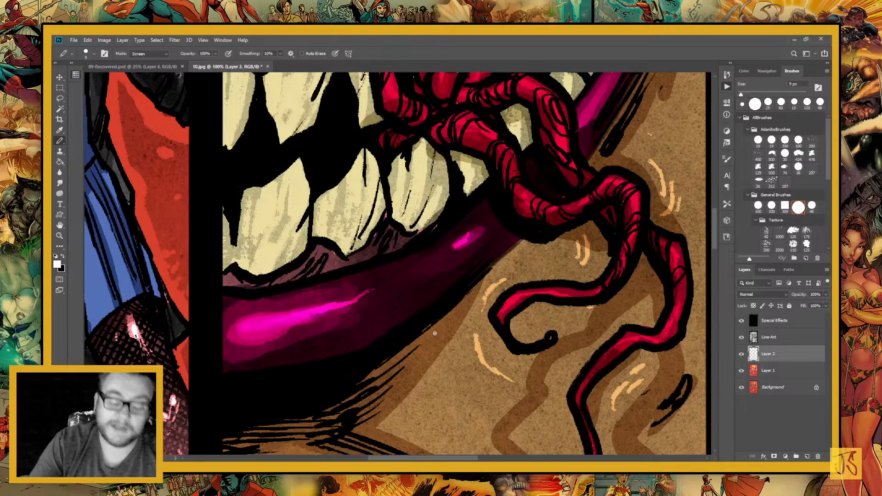
pyautogui.scroll(-3, 434, 333)
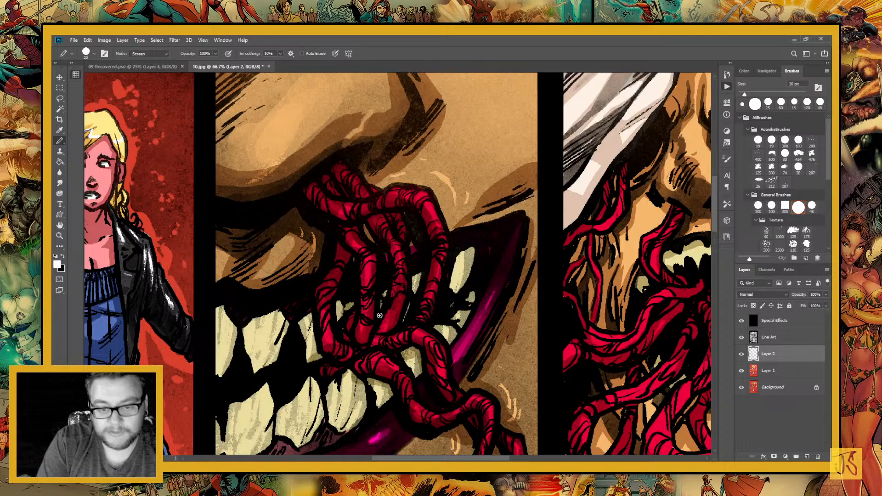
pyautogui.press(']')
pyautogui.press(']')
pyautogui.press(']')
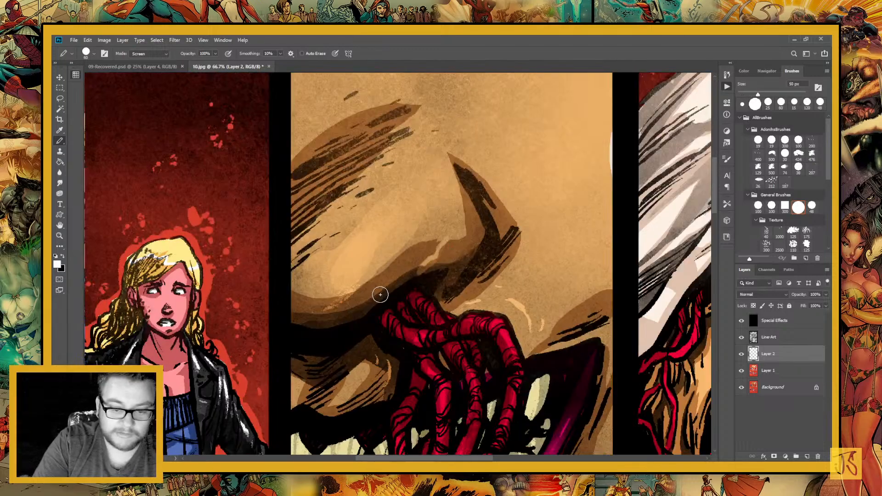
pyautogui.press(']')
pyautogui.press(']')
pyautogui.press(']')
pyautogui.press(']')
pyautogui.press(']')
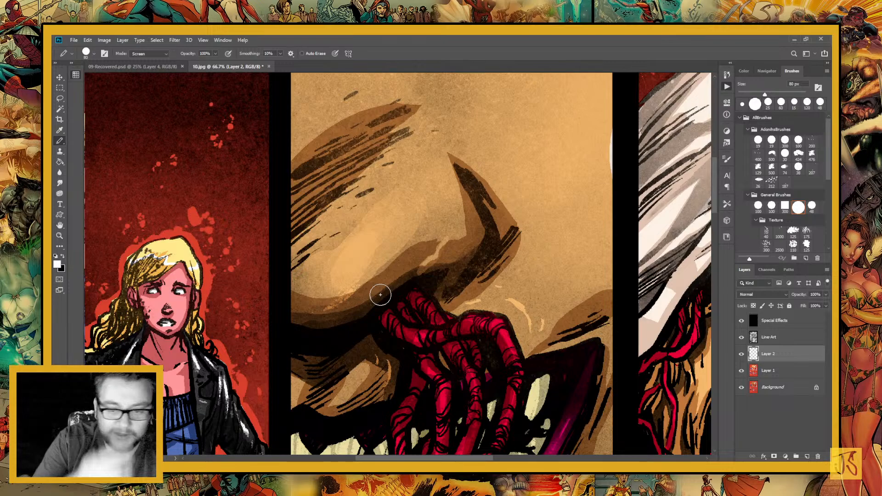
pyautogui.moveTo(373, 276); pyautogui.dragTo(344, 217)
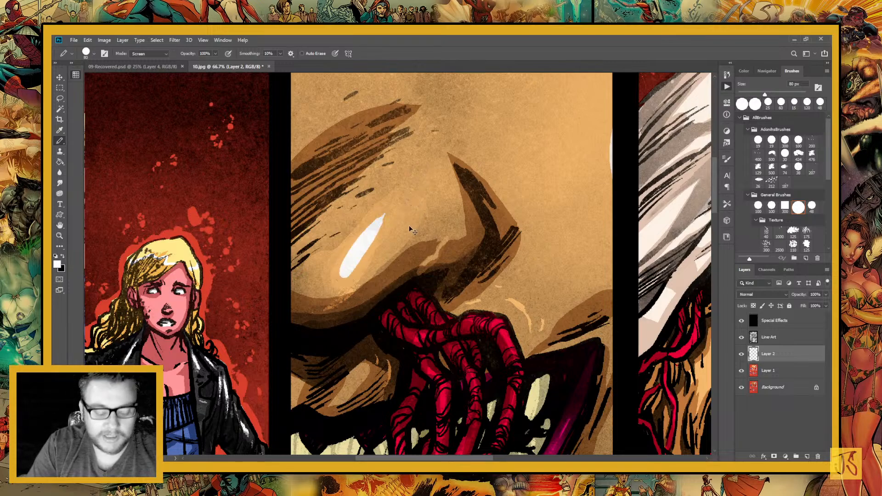
pyautogui.hotkey('ctrl', 'z')
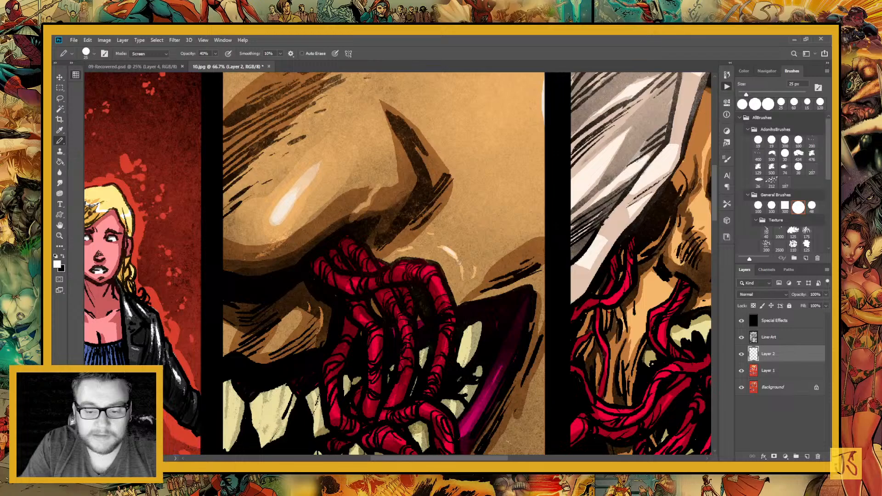
# Paint 40% opacity white highlights on the skin above the tentacles and, with a 9 px Pencil, along the tentacles
pyautogui.moveTo(402, 253); pyautogui.dragTo(412, 248)
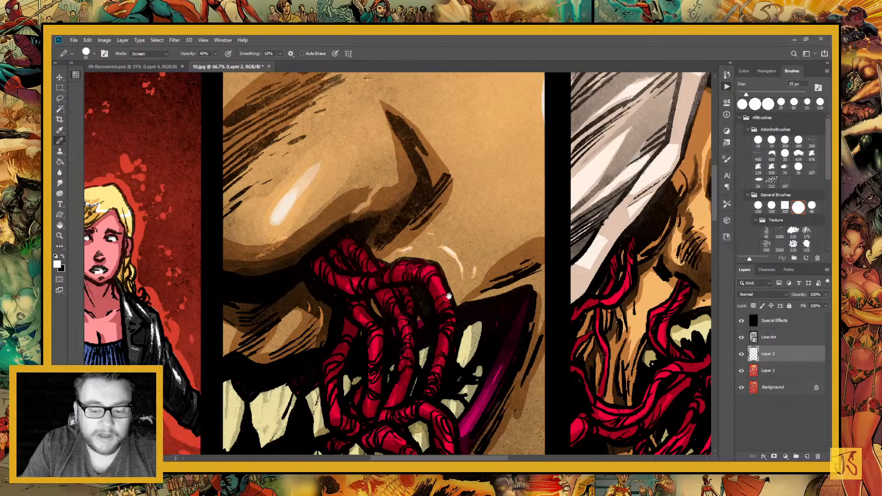
pyautogui.moveTo(354, 213); pyautogui.dragTo(409, 291)
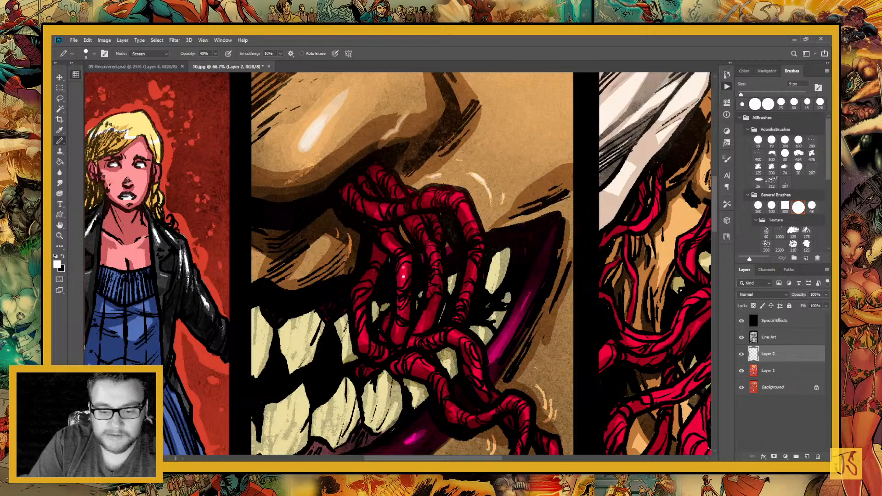
pyautogui.moveTo(403, 276); pyautogui.dragTo(403, 268)
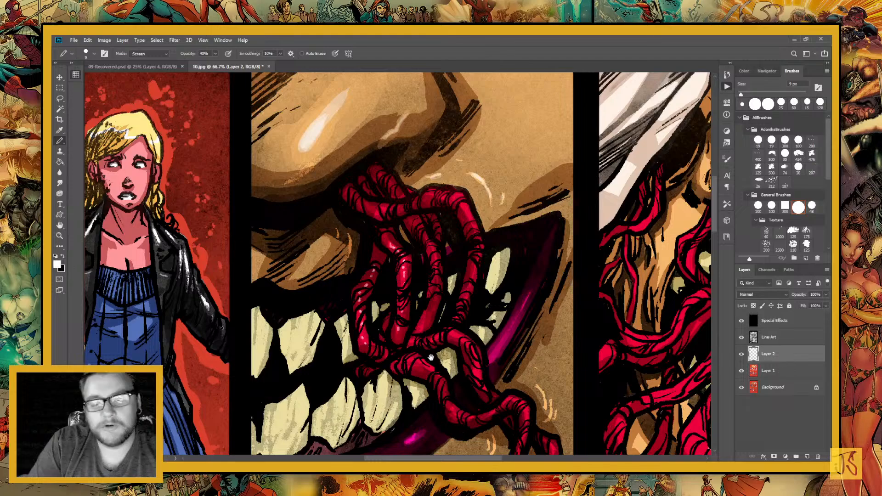
# Paint thin white highlights along the tentacles hanging over the teeth and lower lip in the mouth panel
pyautogui.moveTo(431, 357); pyautogui.dragTo(418, 389)
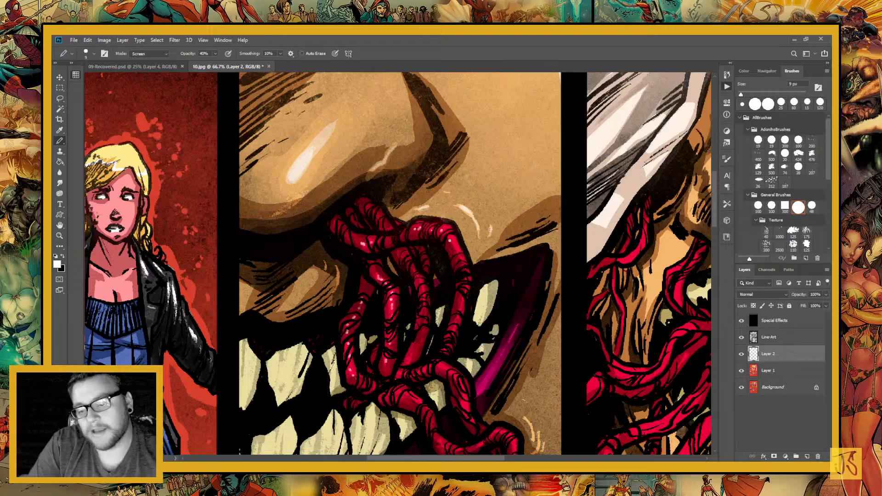
pyautogui.moveTo(351, 326); pyautogui.dragTo(316, 225)
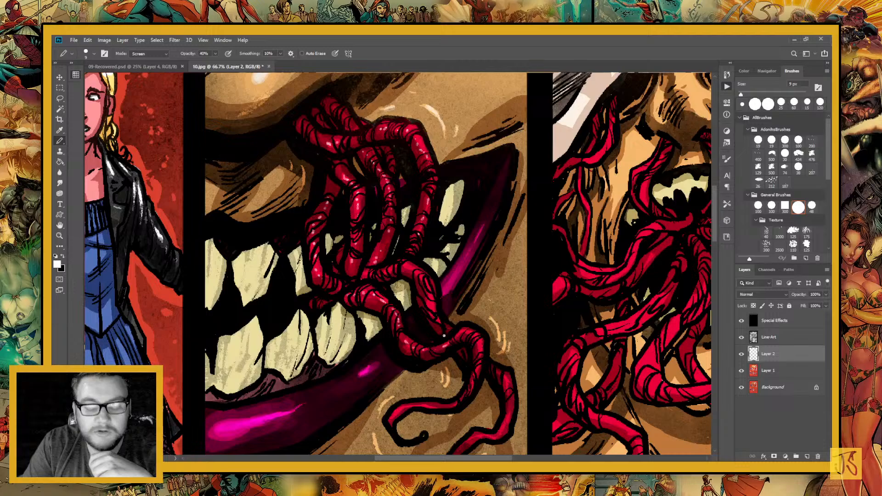
pyautogui.moveTo(444, 336); pyautogui.dragTo(406, 289)
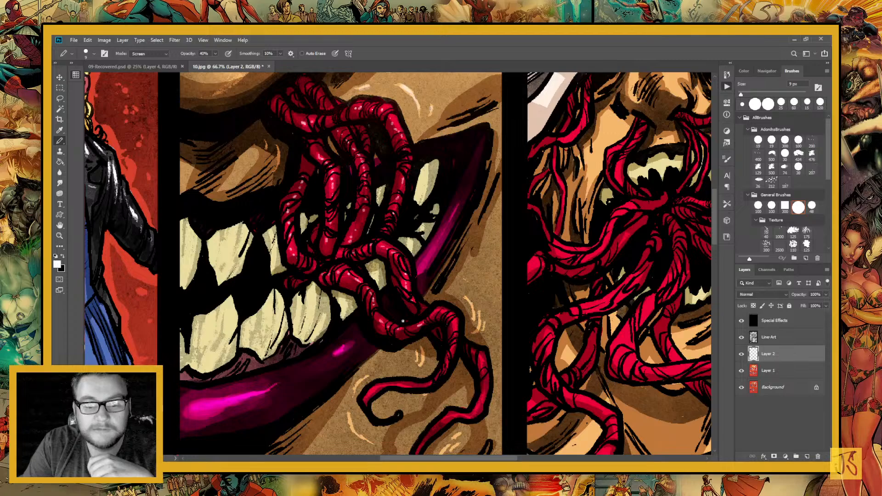
pyautogui.moveTo(449, 376)
pyautogui.mouseDown()
pyautogui.moveTo(404, 338)
pyautogui.moveTo(406, 306)
pyautogui.mouseUp()
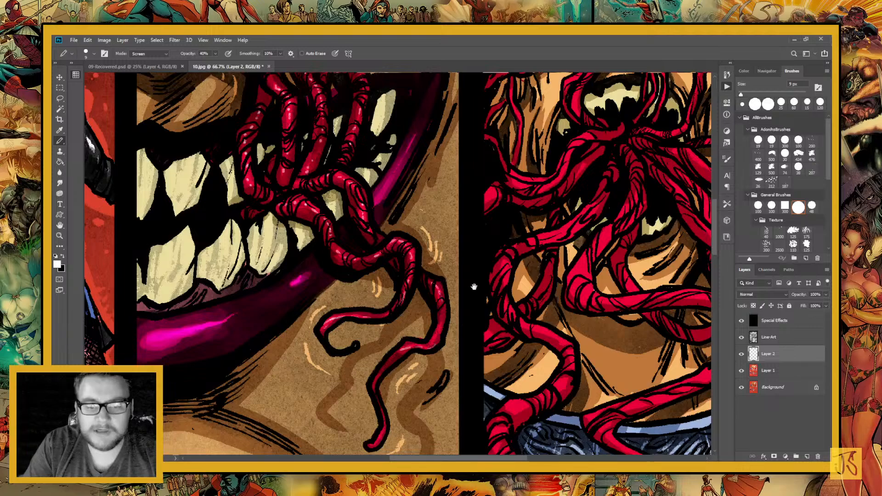
# Add small white Pencil highlights along the tentacles covering the chin and torso in the hooded figure's panel
pyautogui.moveTo(474, 286)
pyautogui.mouseDown()
pyautogui.moveTo(344, 314)
pyautogui.moveTo(372, 261)
pyautogui.mouseUp()
pyautogui.press('[')
pyautogui.press('[')
pyautogui.press('[')
pyautogui.press('[')
pyautogui.press('[')
pyautogui.press('[')
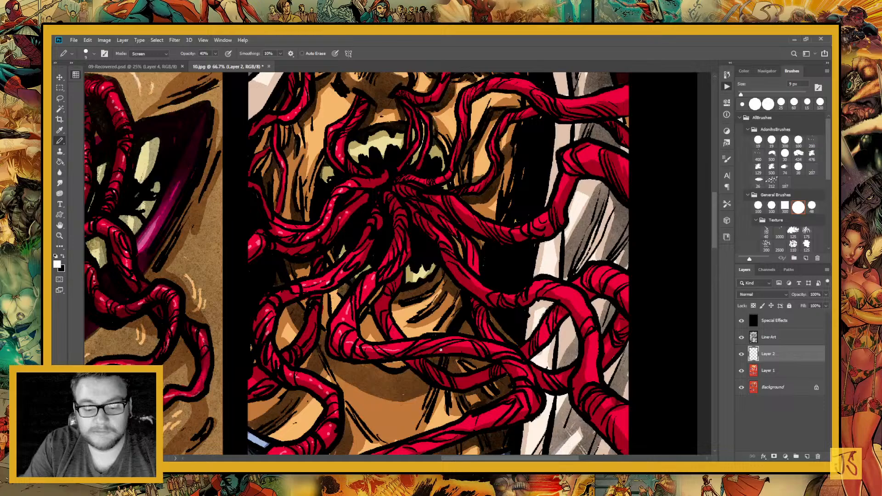
pyautogui.moveTo(440, 350); pyautogui.dragTo(404, 307)
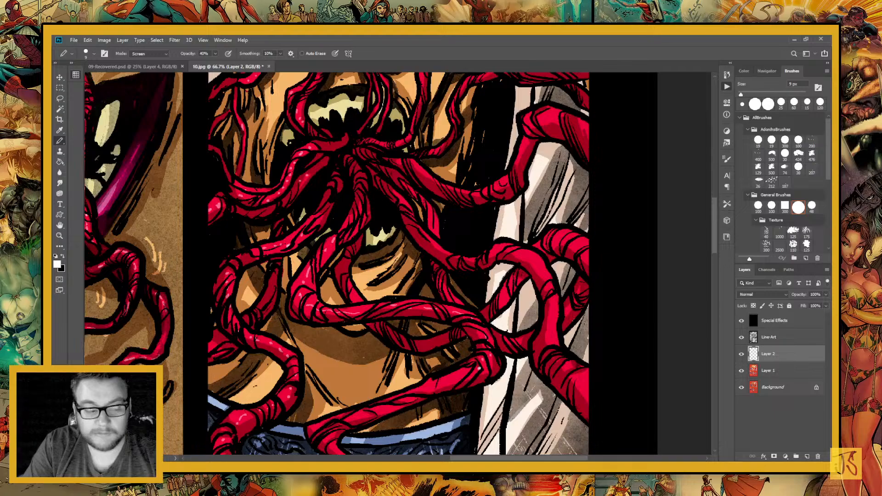
pyautogui.moveTo(479, 368); pyautogui.dragTo(484, 283)
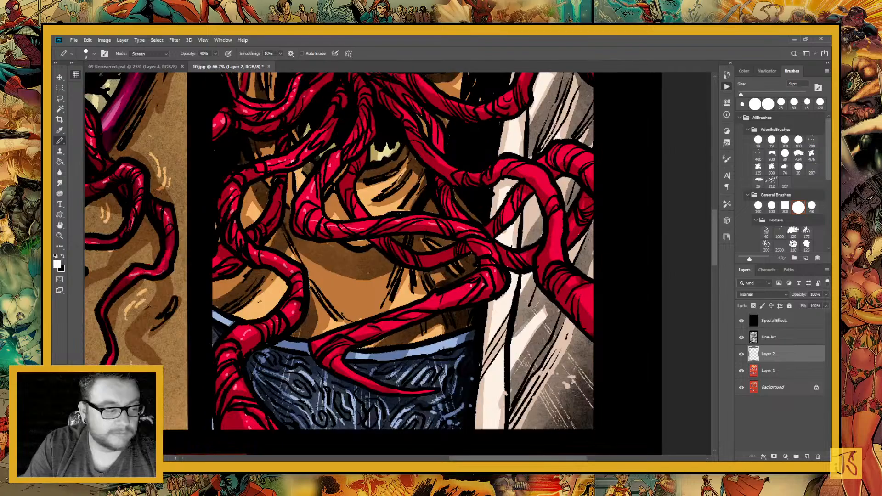
# Paint white highlights on the thick tentacles crossing the white robe in the hooded figure's panel
pyautogui.moveTo(569, 285); pyautogui.dragTo(429, 312)
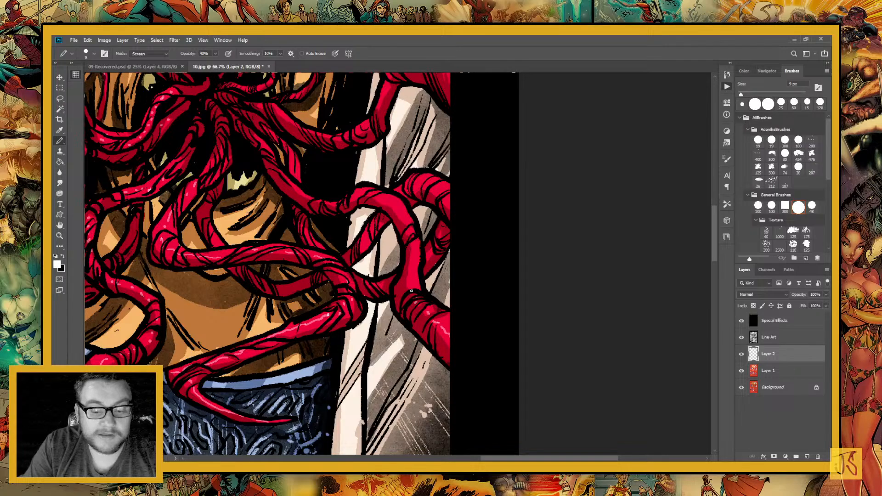
pyautogui.moveTo(411, 291); pyautogui.dragTo(409, 234)
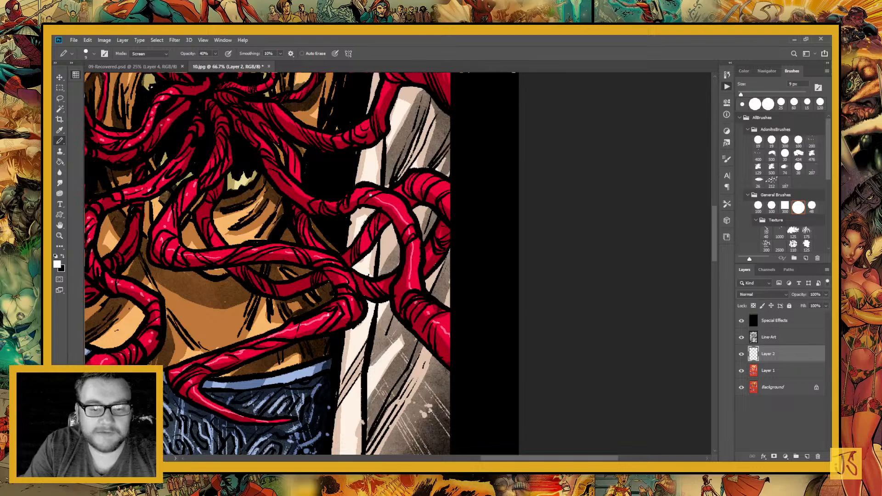
pyautogui.moveTo(375, 267); pyautogui.dragTo(381, 309)
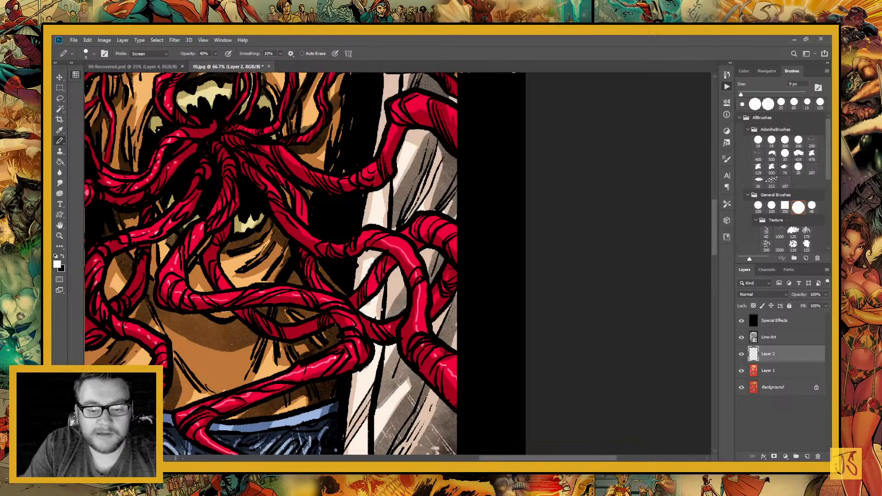
pyautogui.hscroll(2, 391, 304)
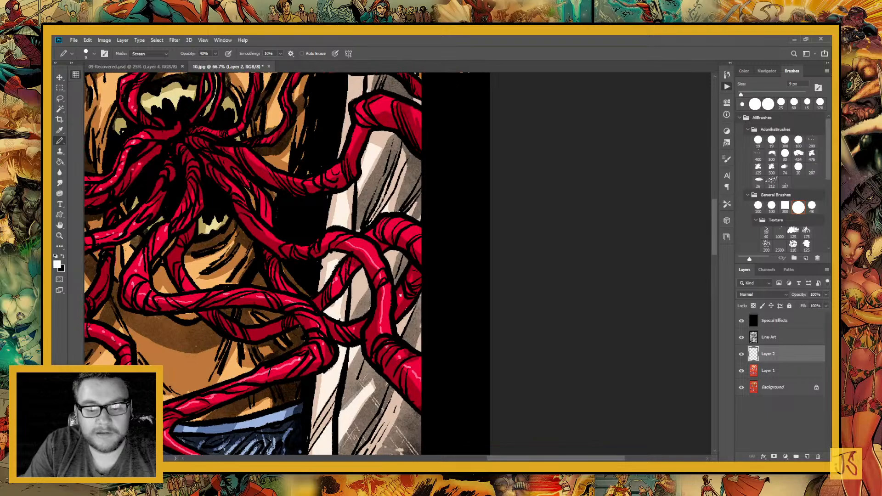
pyautogui.moveTo(419, 245); pyautogui.dragTo(452, 298)
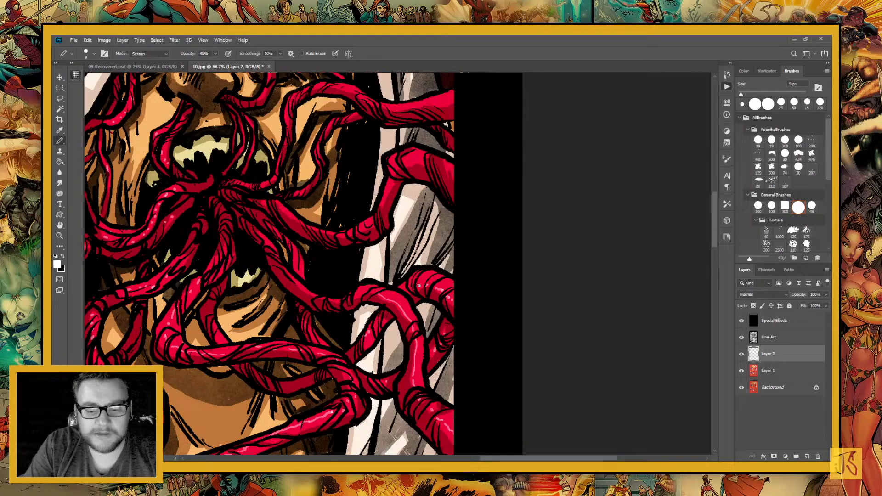
# Highlight the remaining tentacles around the hooded figure's mouth, nose and glowing eye with fine white strokes
pyautogui.moveTo(323, 339); pyautogui.dragTo(418, 357)
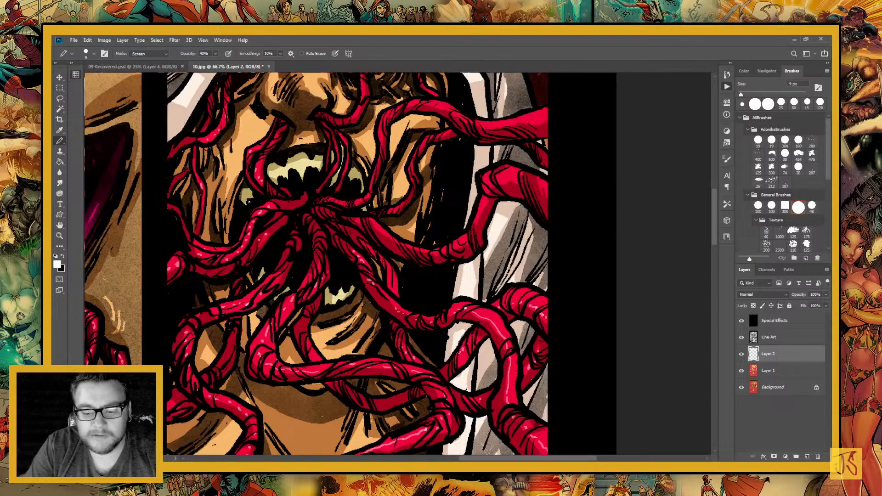
pyautogui.moveTo(371, 226); pyautogui.dragTo(396, 308)
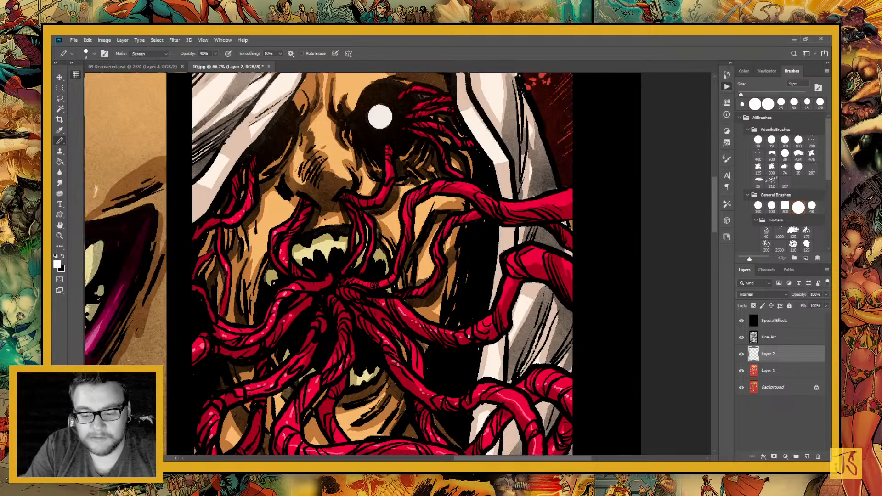
pyautogui.moveTo(469, 336); pyautogui.dragTo(388, 303)
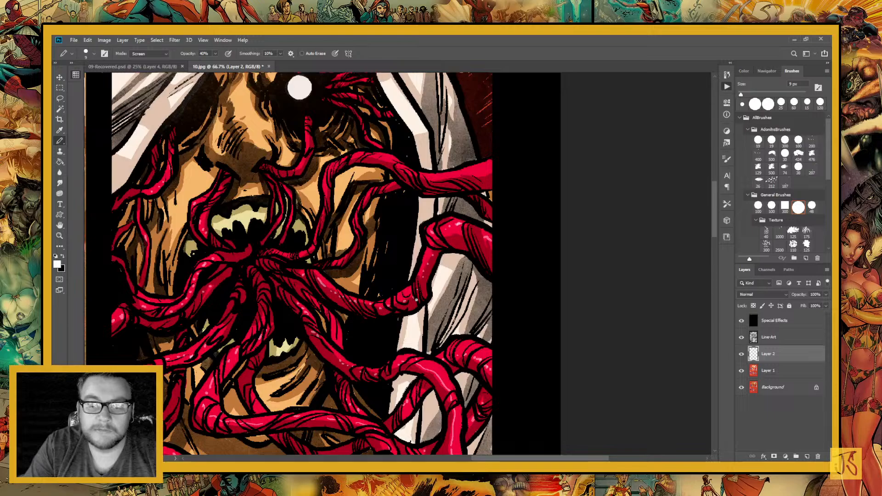
pyautogui.moveTo(300, 87); pyautogui.dragTo(357, 155)
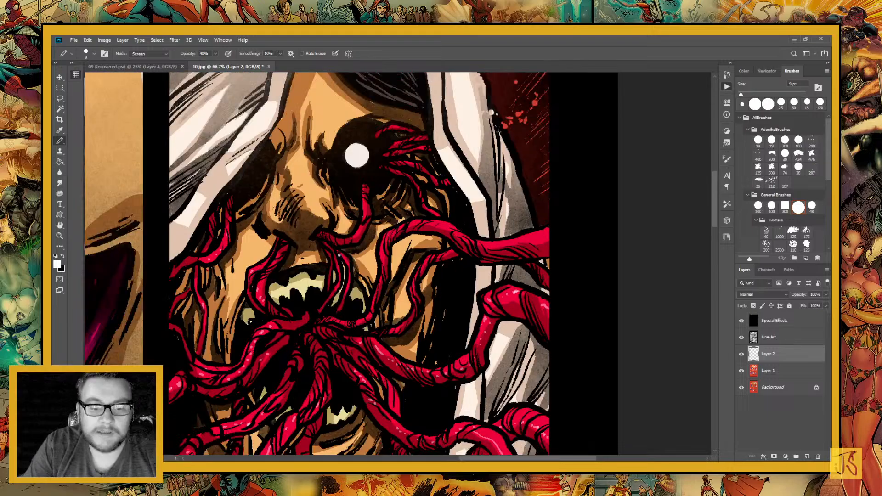
pyautogui.moveTo(362, 198); pyautogui.dragTo(371, 263)
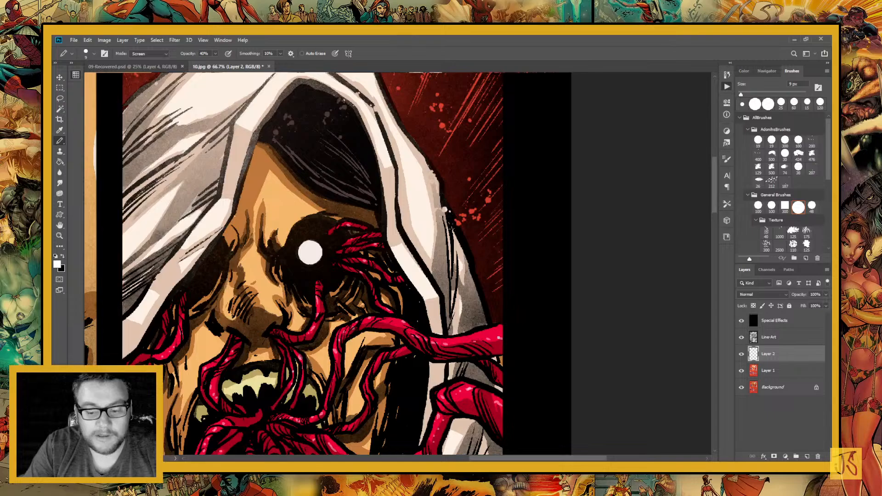
pyautogui.moveTo(377, 403); pyautogui.dragTo(422, 231)
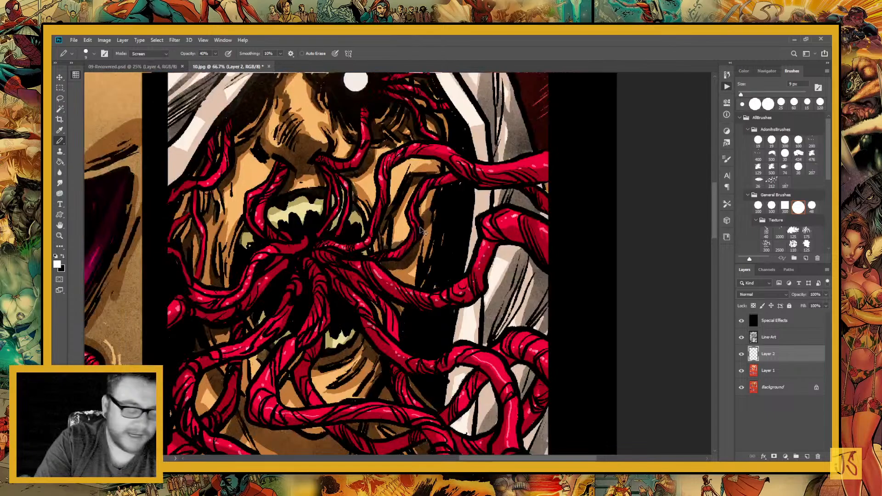
# Enlarge the Pencil to 30 px and dot two white eyes under the falling man's top hat in the final panel
pyautogui.hotkey('ctrl', '-')
pyautogui.hotkey('ctrl', '-')
pyautogui.hotkey('ctrl', '-')
pyautogui.hotkey('ctrl', '-')
pyautogui.hotkey('ctrl', '-')
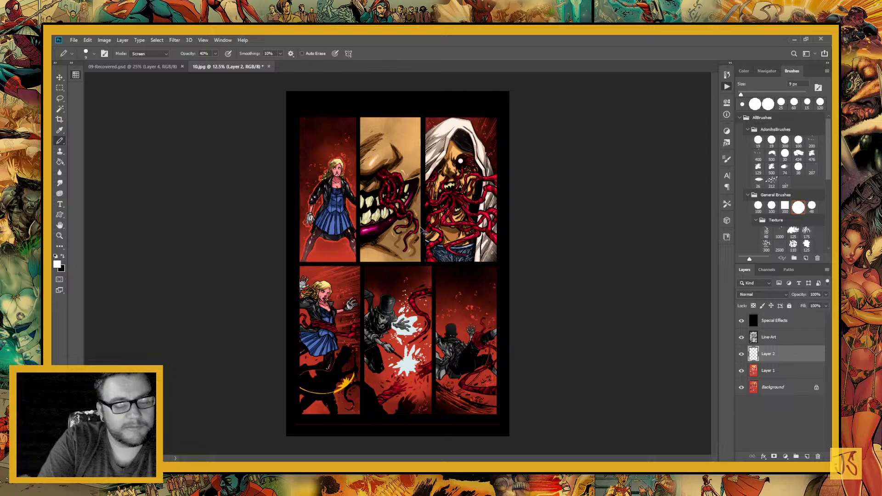
pyautogui.moveTo(361, 351); pyautogui.dragTo(297, 262)
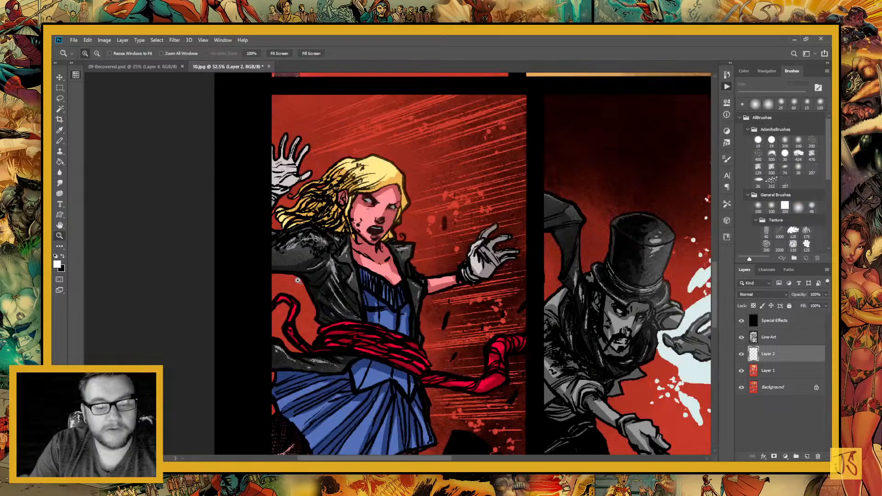
pyautogui.press('b')
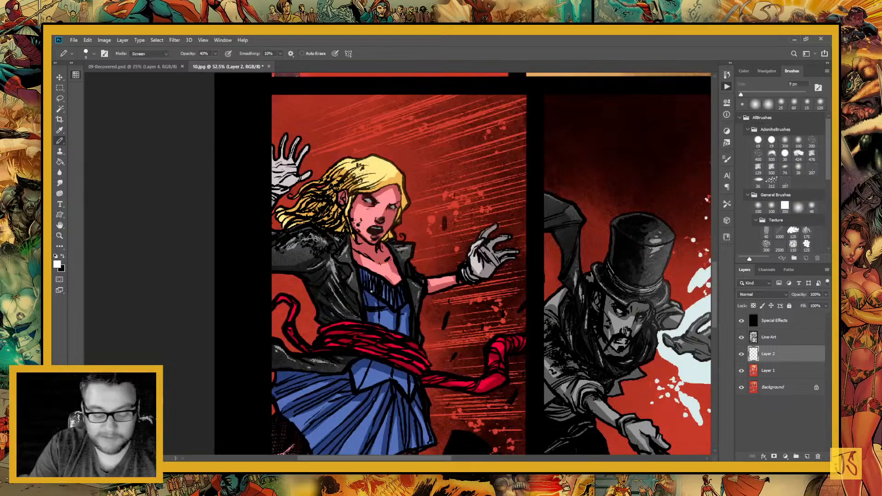
pyautogui.moveTo(371, 291); pyautogui.dragTo(376, 342)
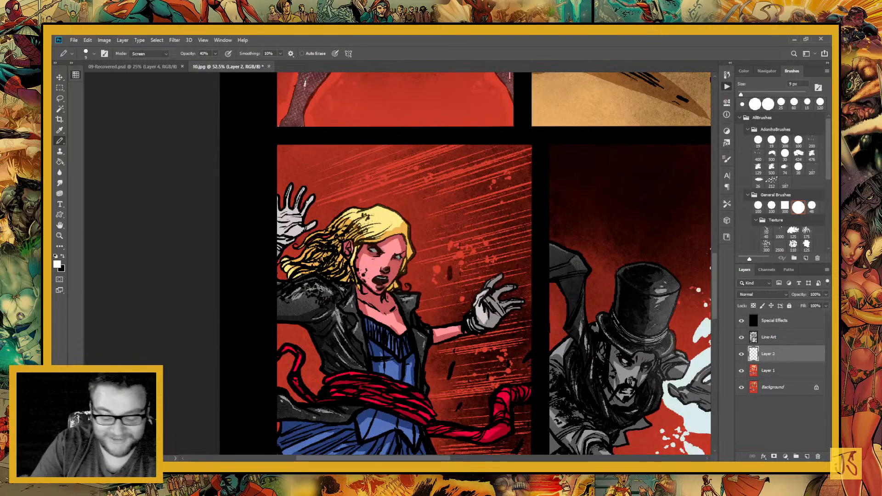
pyautogui.press(']')
pyautogui.press(']')
pyautogui.press(']')
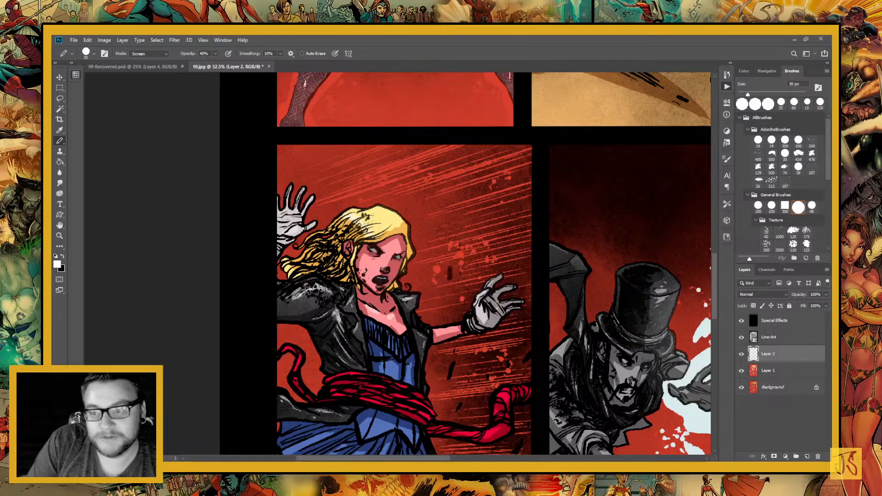
pyautogui.moveTo(487, 448); pyautogui.dragTo(453, 389)
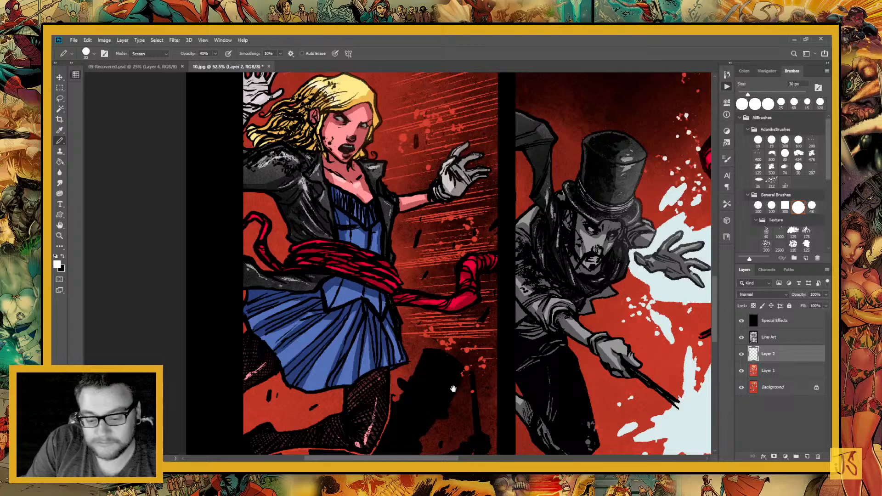
pyautogui.moveTo(663, 289)
pyautogui.mouseDown()
pyautogui.moveTo(486, 241)
pyautogui.moveTo(387, 256)
pyautogui.moveTo(440, 257)
pyautogui.moveTo(460, 297)
pyautogui.moveTo(411, 327)
pyautogui.mouseUp()
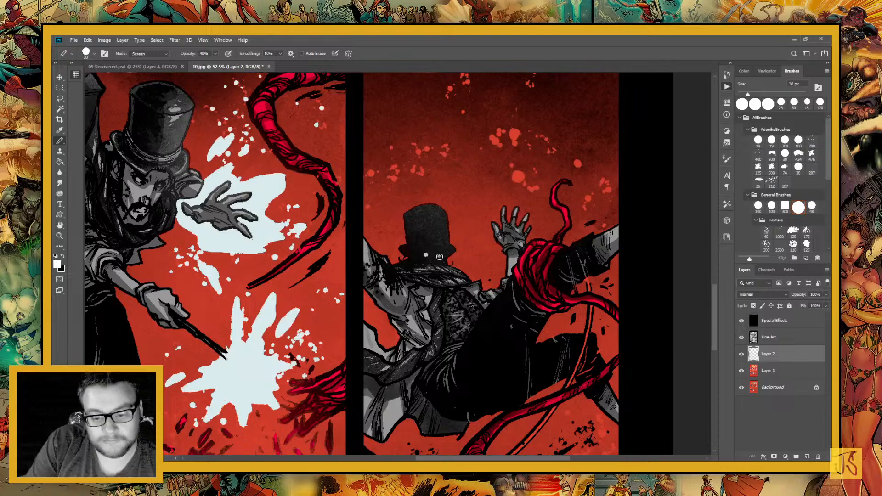
pyautogui.click(440, 256)
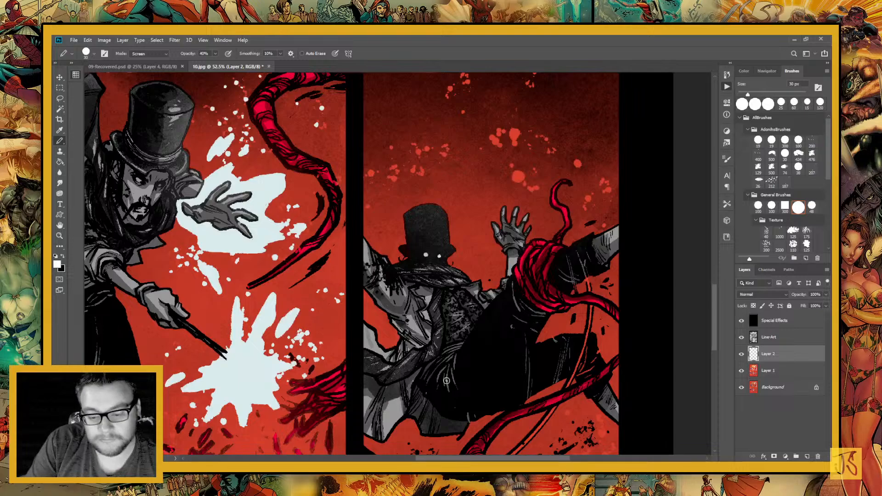
# Paint white 30 px Pencil highlights on the tentacles in the middle and last panels of the lower row
pyautogui.moveTo(349, 248); pyautogui.dragTo(444, 367)
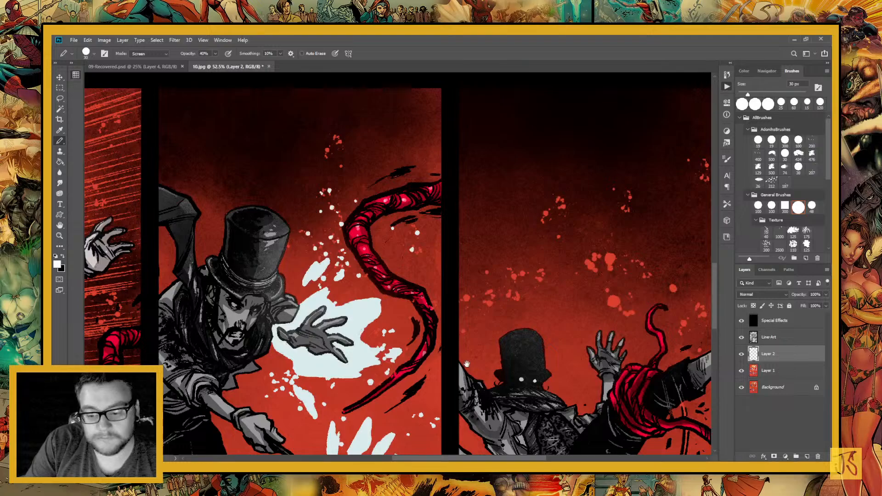
pyautogui.moveTo(466, 364); pyautogui.dragTo(449, 292)
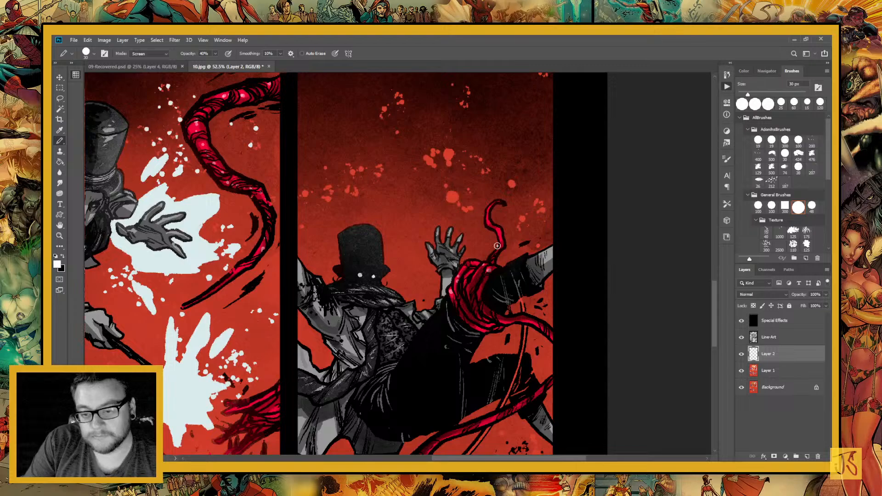
pyautogui.moveTo(497, 246)
pyautogui.mouseDown()
pyautogui.moveTo(537, 260)
pyautogui.moveTo(557, 216)
pyautogui.mouseUp()
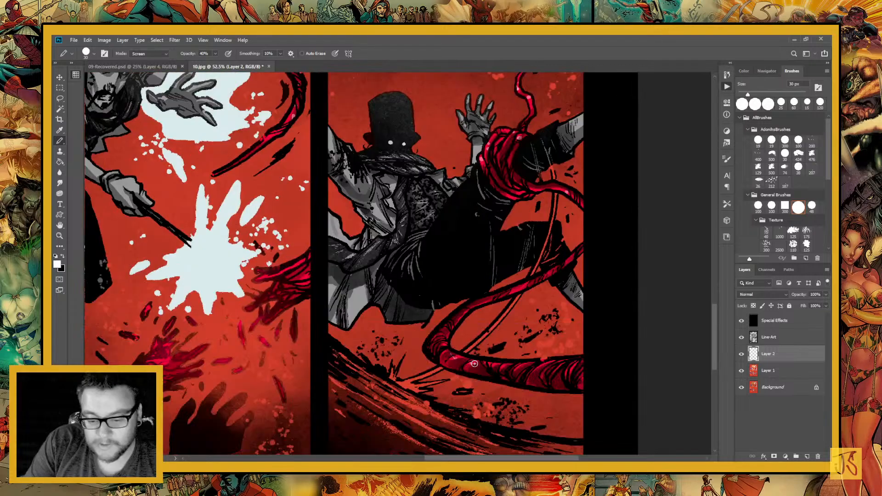
pyautogui.moveTo(474, 364)
pyautogui.mouseDown()
pyautogui.moveTo(615, 307)
pyautogui.moveTo(807, 281)
pyautogui.mouseUp()
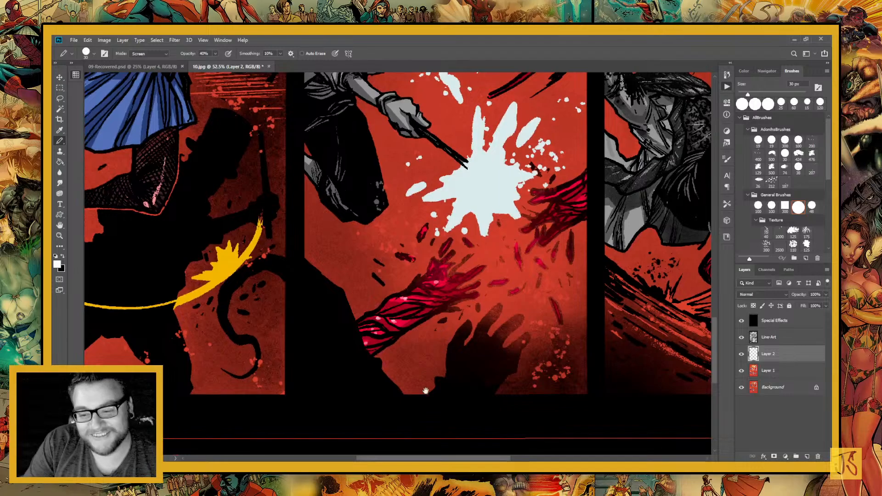
pyautogui.moveTo(426, 391); pyautogui.dragTo(331, 450)
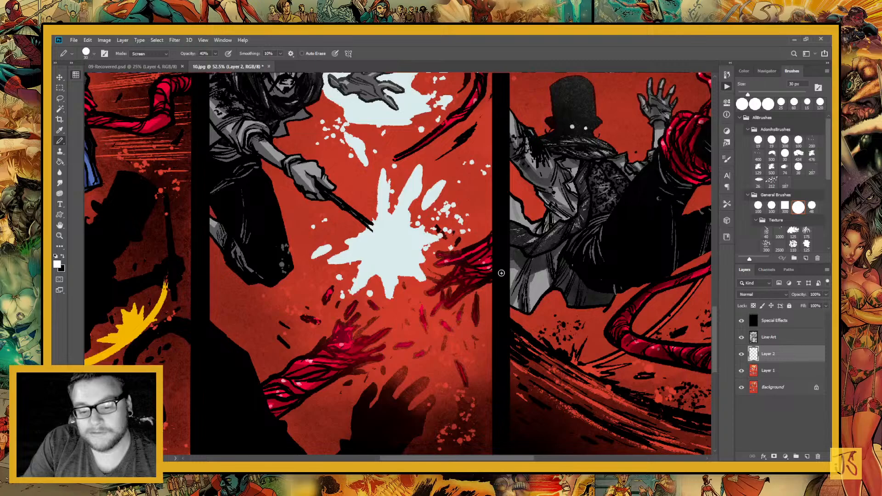
pyautogui.hotkey('ctrl', '-')
pyautogui.hotkey('ctrl', '-')
pyautogui.hotkey('ctrl', '-')
pyautogui.hotkey('ctrl', '-')
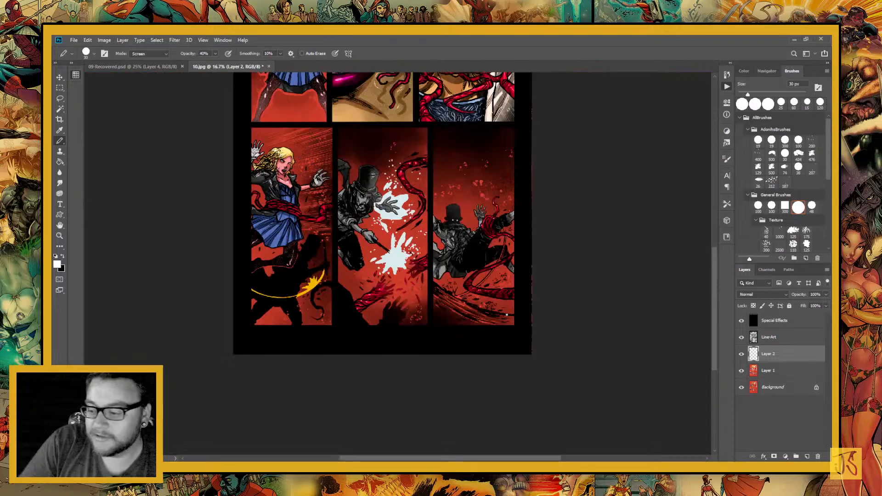
# On the Special Effects layer, paint soft blue 500 px glows over the magician's raised hand and the burst at his wand tip
pyautogui.hotkey('alt', '.')
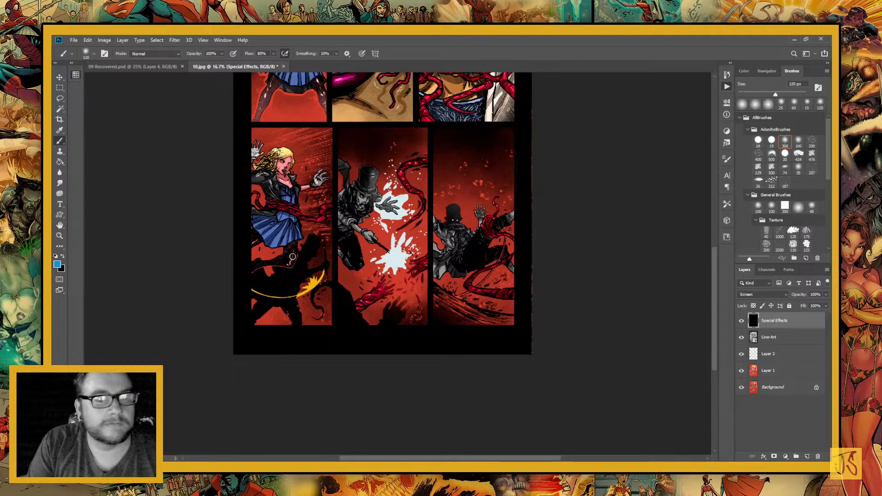
pyautogui.press(']')
pyautogui.press(']')
pyautogui.press(']')
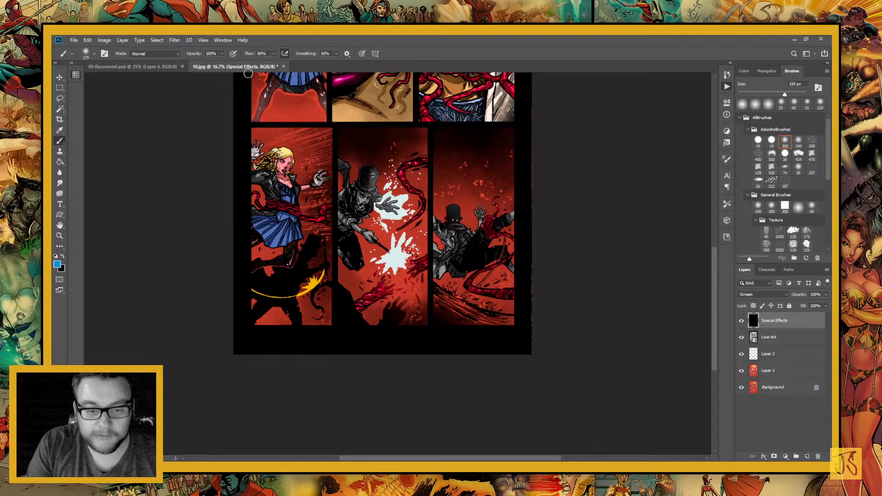
pyautogui.press(']')
pyautogui.press(']')
pyautogui.press(']')
pyautogui.press(']')
pyautogui.press(']')
pyautogui.press(']')
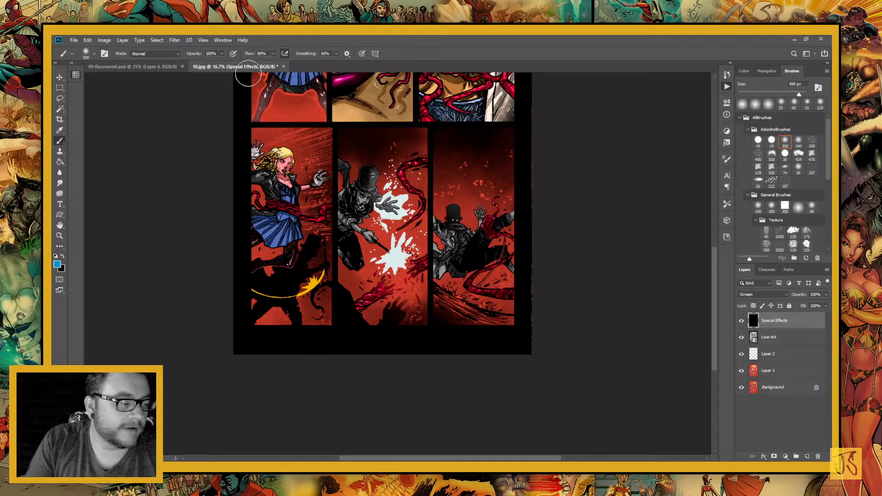
pyautogui.click(385, 207)
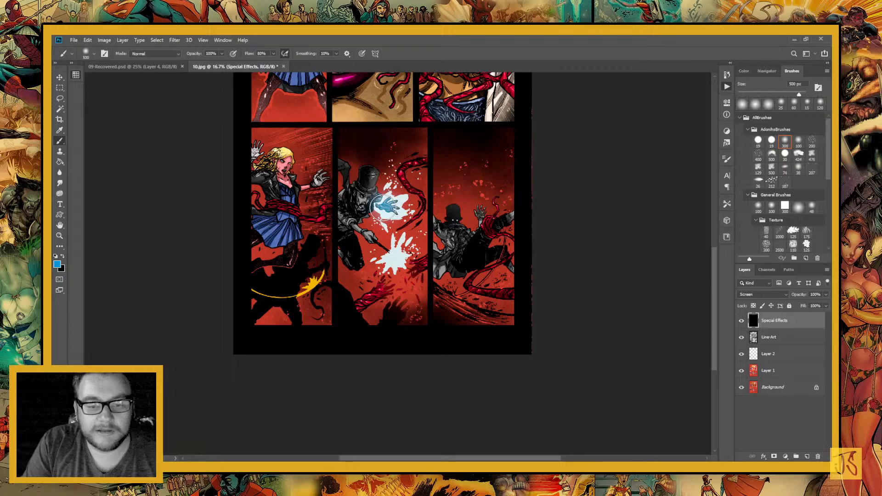
pyautogui.moveTo(384, 207); pyautogui.dragTo(400, 196)
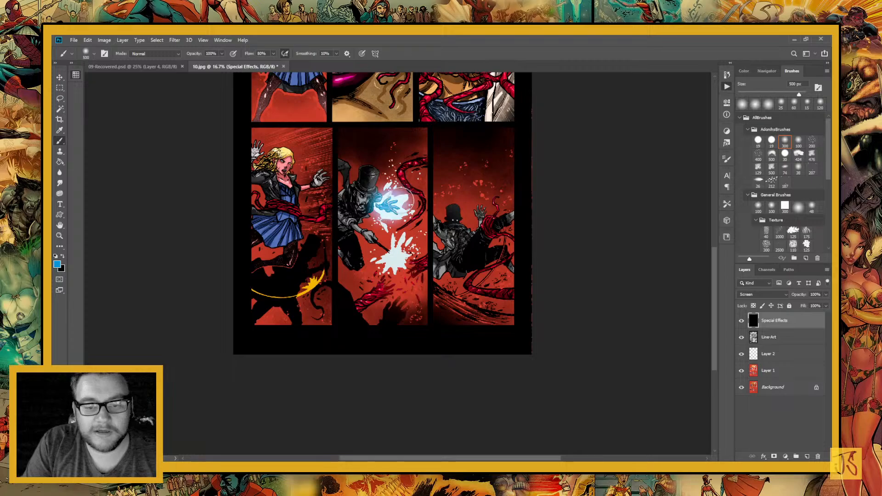
pyautogui.click(399, 204)
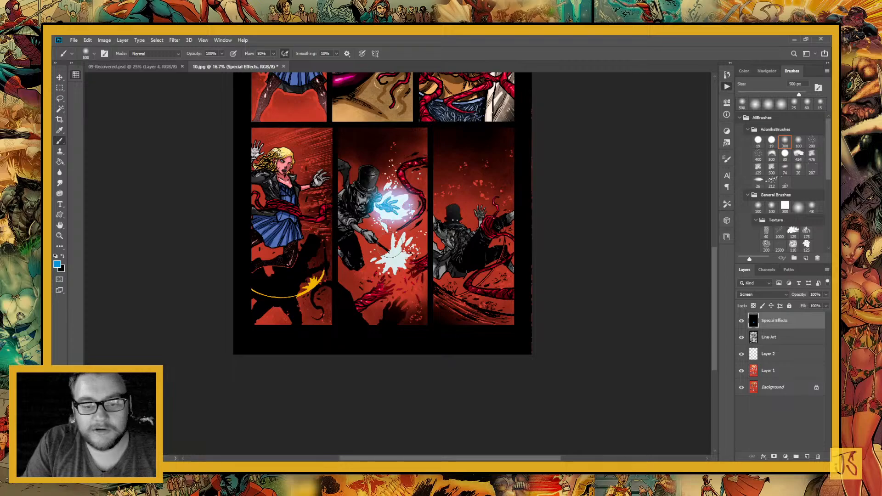
pyautogui.click(396, 253)
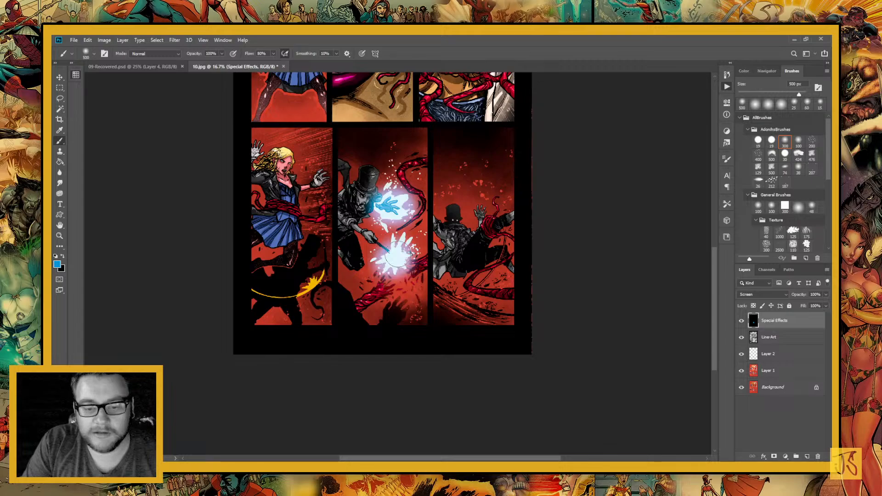
# Reduce the soft brush to 90 px and add blue glows to the spikes and stray droplets around the wand burst
pyautogui.scroll(1, 396, 253)
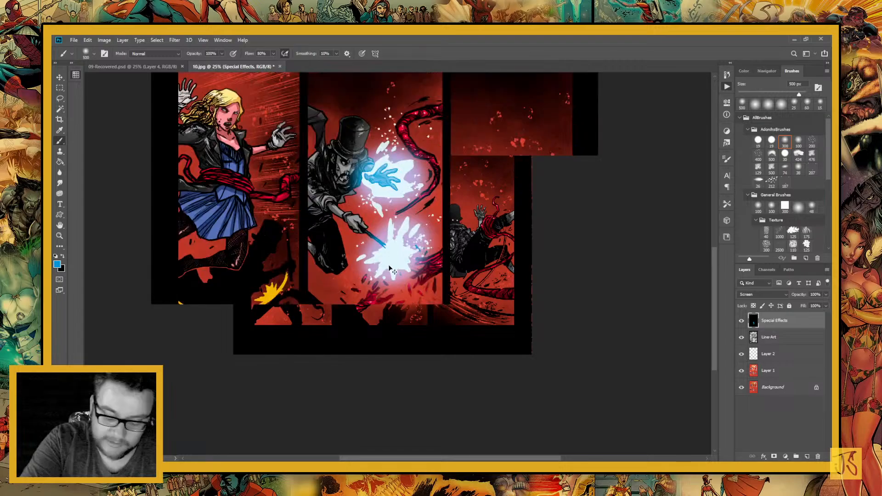
pyautogui.scroll(1, 388, 268)
pyautogui.press('[')
pyautogui.press('[')
pyautogui.press('[')
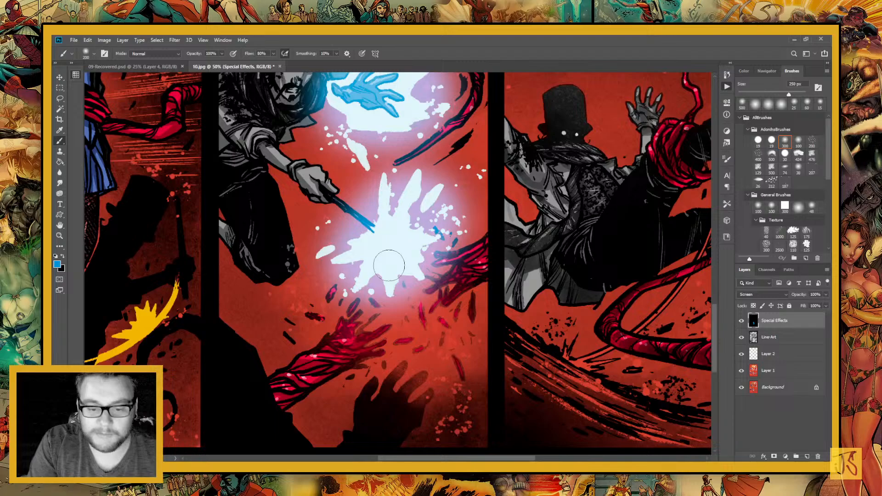
pyautogui.press('[')
pyautogui.press('[')
pyautogui.press('[')
pyautogui.press('[')
pyautogui.press('[')
pyautogui.press('[')
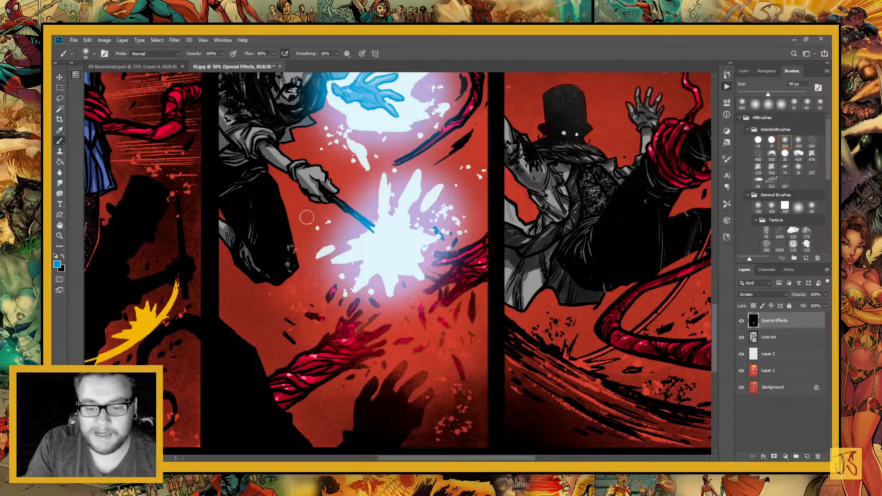
pyautogui.moveTo(318, 255); pyautogui.dragTo(331, 250)
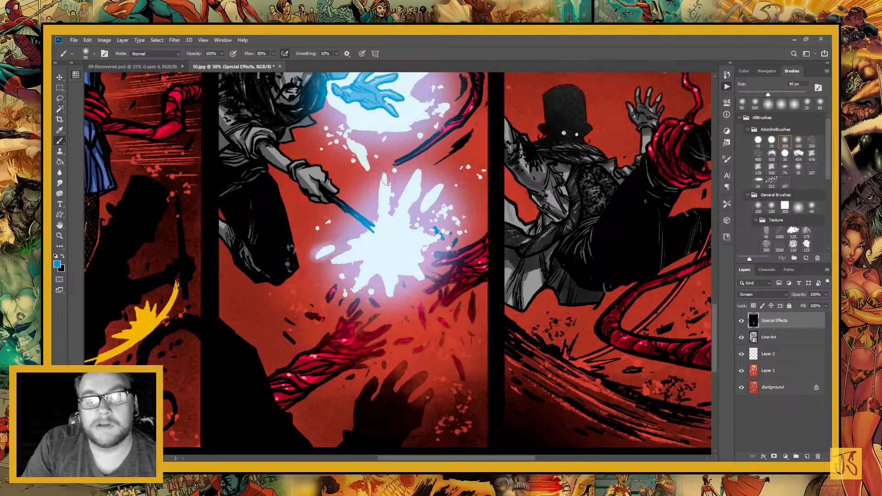
pyautogui.click(388, 178)
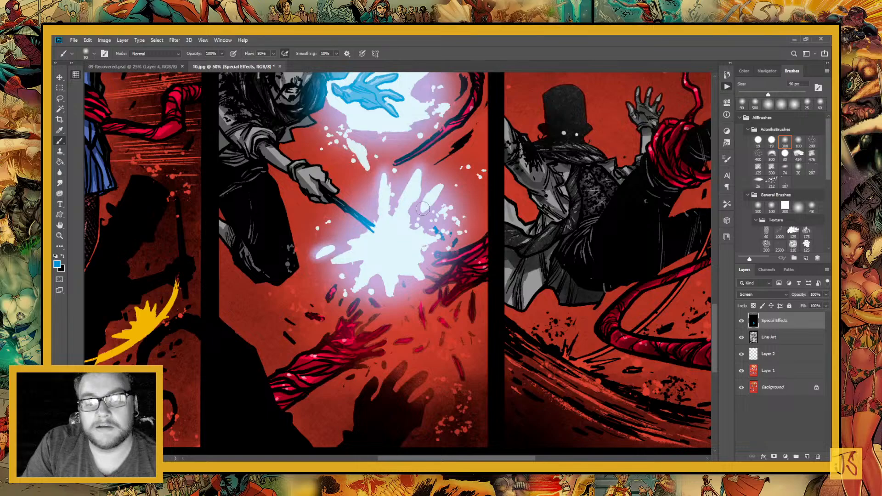
pyautogui.click(466, 168)
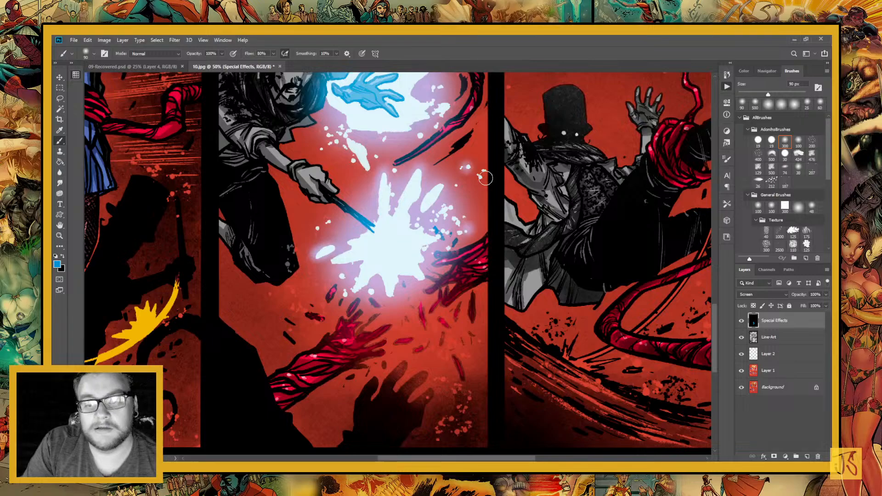
pyautogui.click(485, 177)
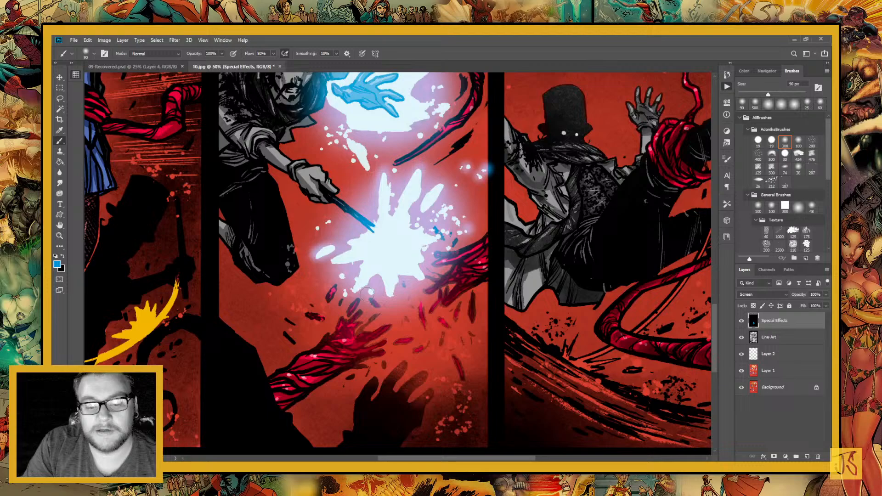
pyautogui.click(328, 220)
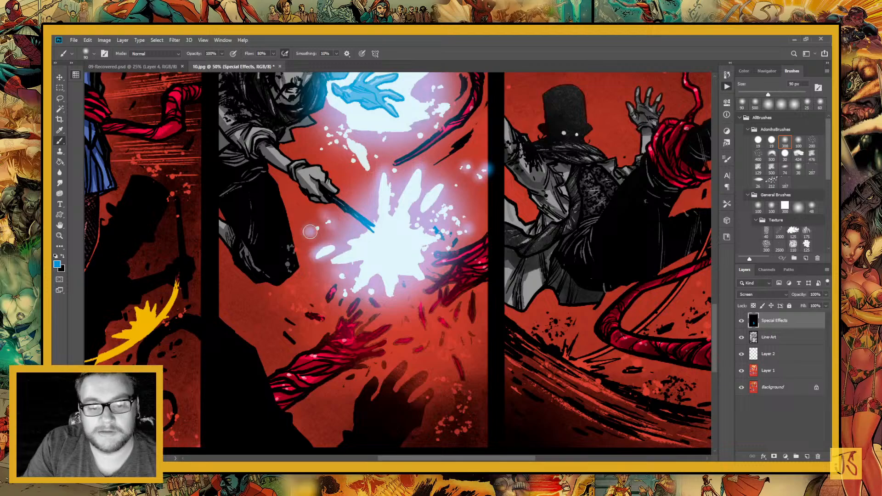
# Paint small blue glows on the splash and white sparks above the magician's hand and beside the curling tentacle
pyautogui.moveTo(372, 170)
pyautogui.mouseDown()
pyautogui.moveTo(394, 246)
pyautogui.moveTo(348, 205)
pyautogui.mouseUp()
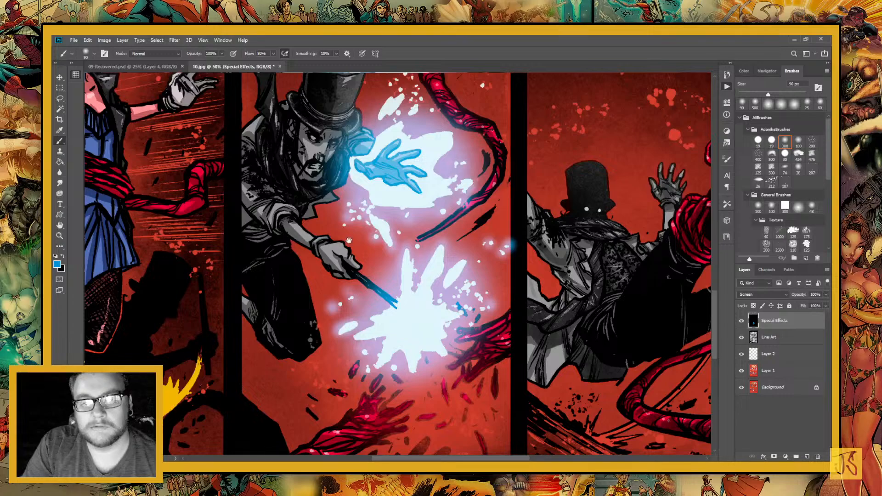
pyautogui.moveTo(349, 240); pyautogui.dragTo(328, 350)
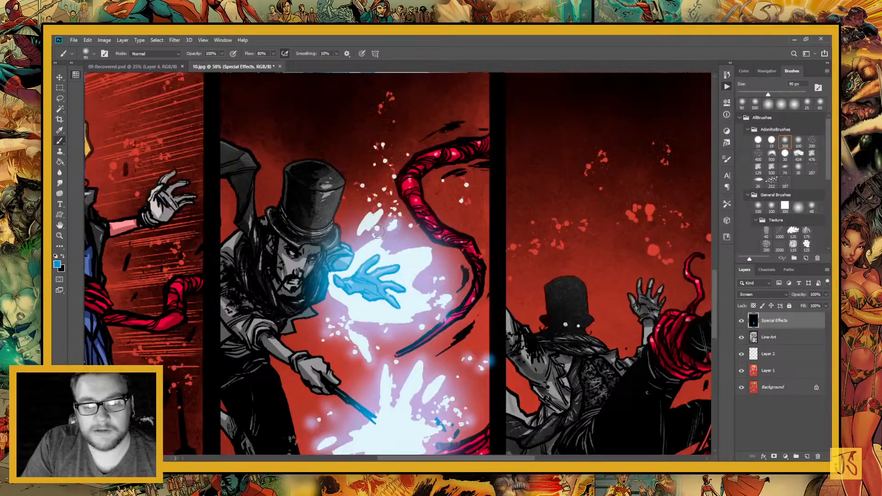
pyautogui.moveTo(377, 231); pyautogui.dragTo(382, 213)
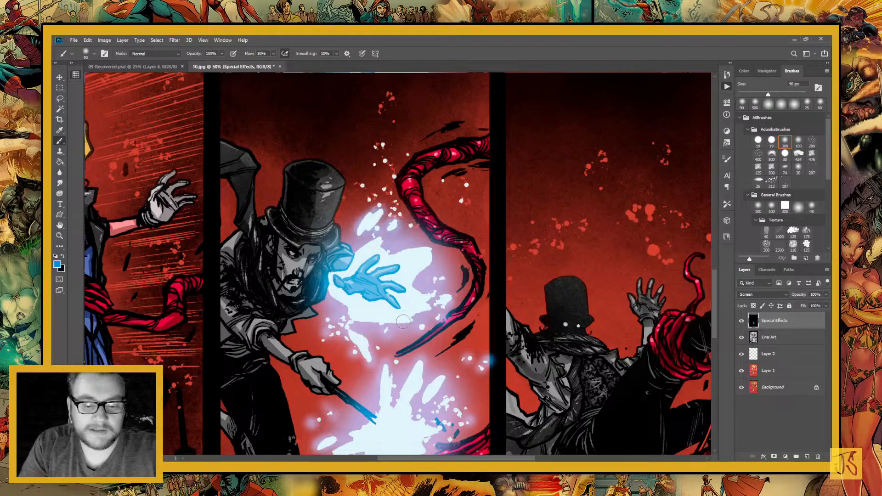
pyautogui.click(464, 201)
pyautogui.click(466, 185)
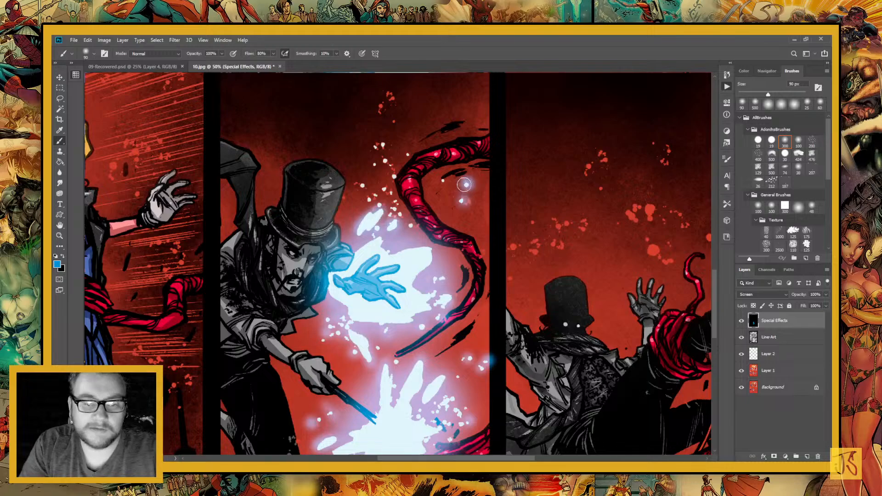
pyautogui.click(394, 176)
pyautogui.click(362, 185)
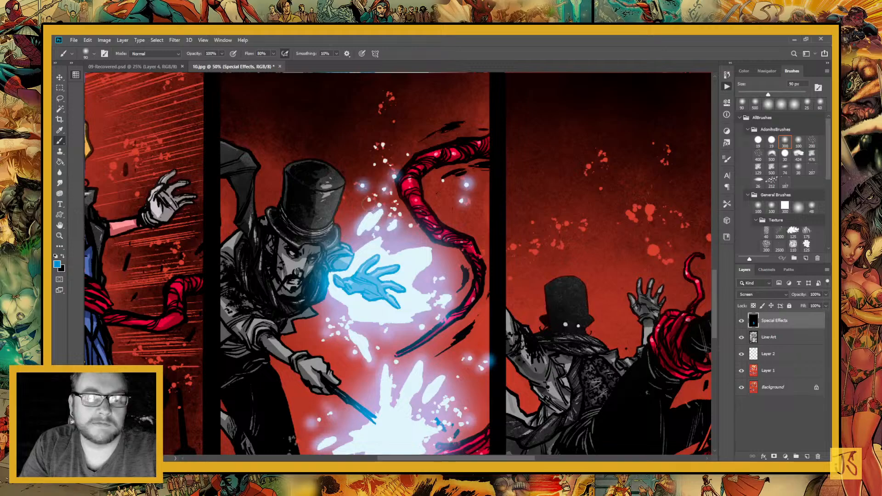
# Select the gutter and adjoining edge of the last panel to clean up the blue glow spilling past the panel border
pyautogui.moveTo(377, 359); pyautogui.dragTo(360, 269)
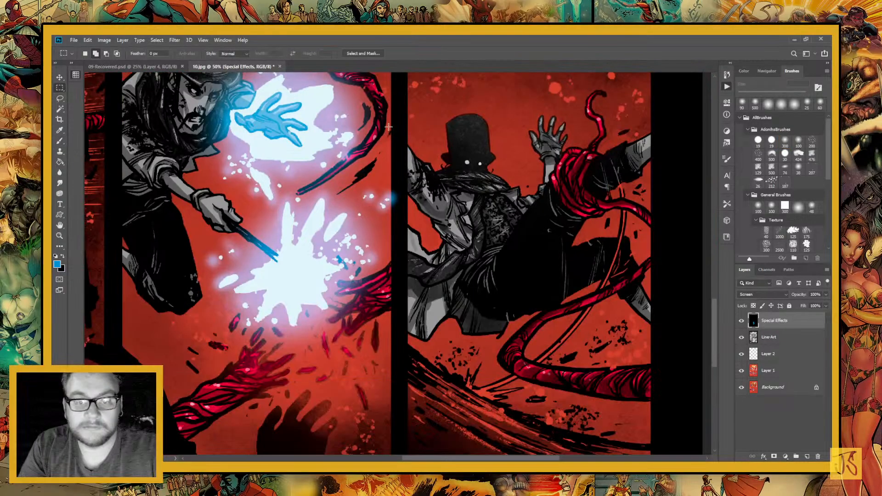
pyautogui.moveTo(391, 120); pyautogui.dragTo(459, 342)
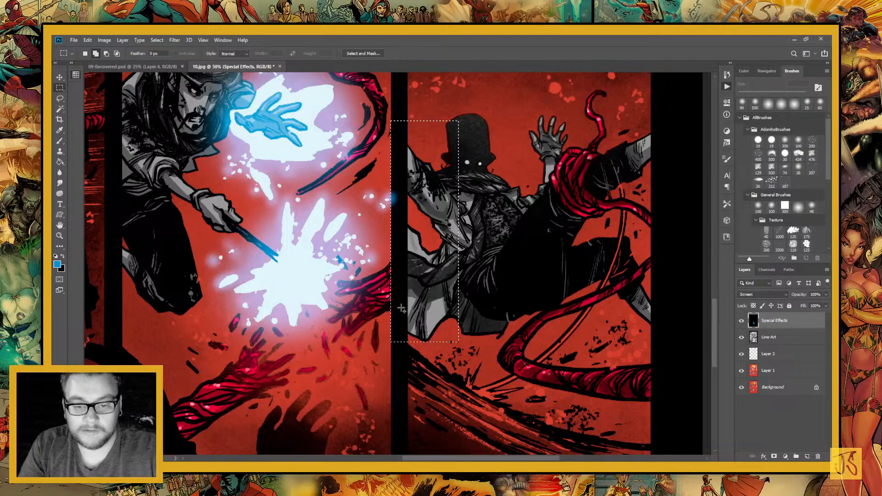
pyautogui.press('i')
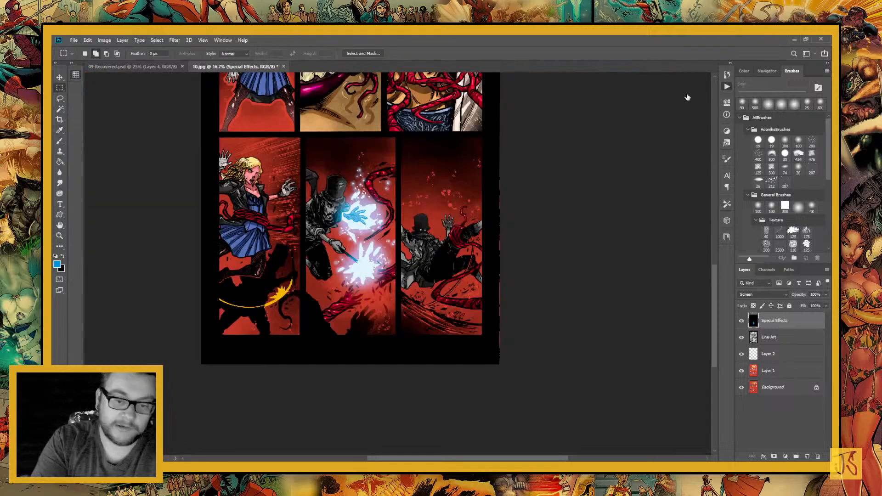
pyautogui.hotkey('ctrl', '-')
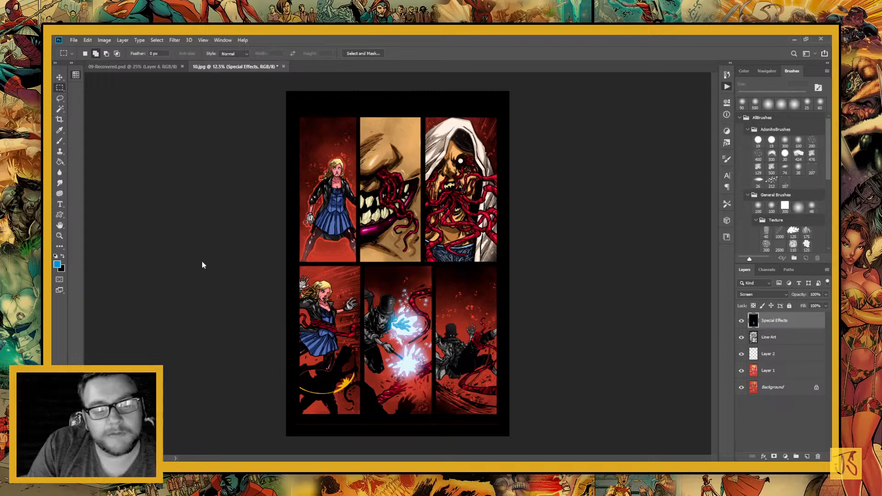
# Switch the brush colour to red, enlarge the soft brush to 300 px and add a glow over the hooded figure's white eye
pyautogui.click(203, 306)
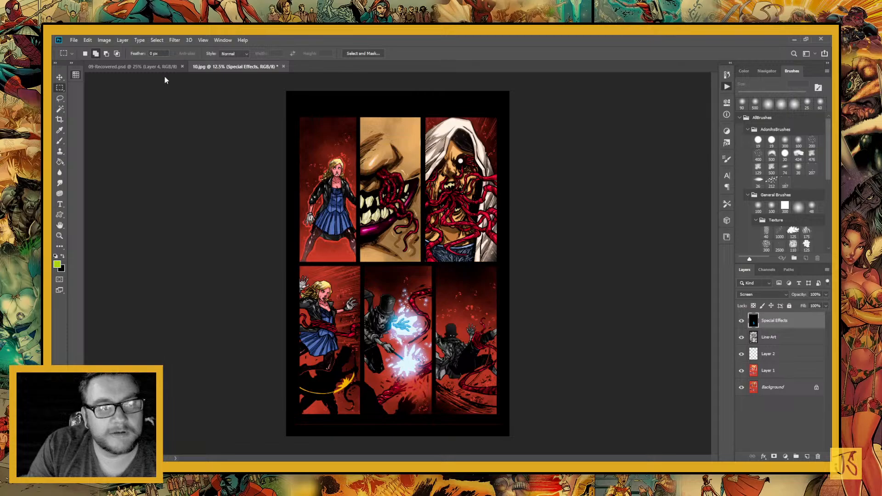
pyautogui.press('b')
pyautogui.keyDown('alt'); pyautogui.click(183, 171); pyautogui.keyUp('alt')
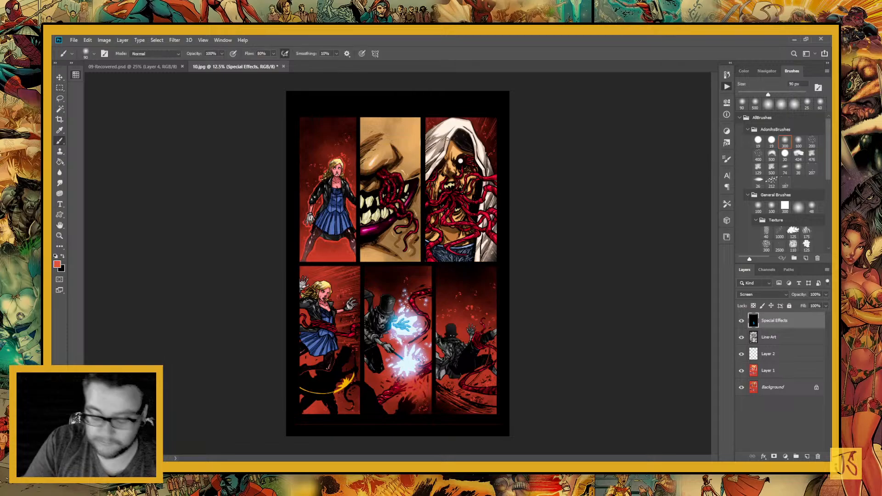
pyautogui.press(']')
pyautogui.press(']')
pyautogui.press(']')
pyautogui.press(']')
pyautogui.press(']')
pyautogui.press(']')
pyautogui.press(']')
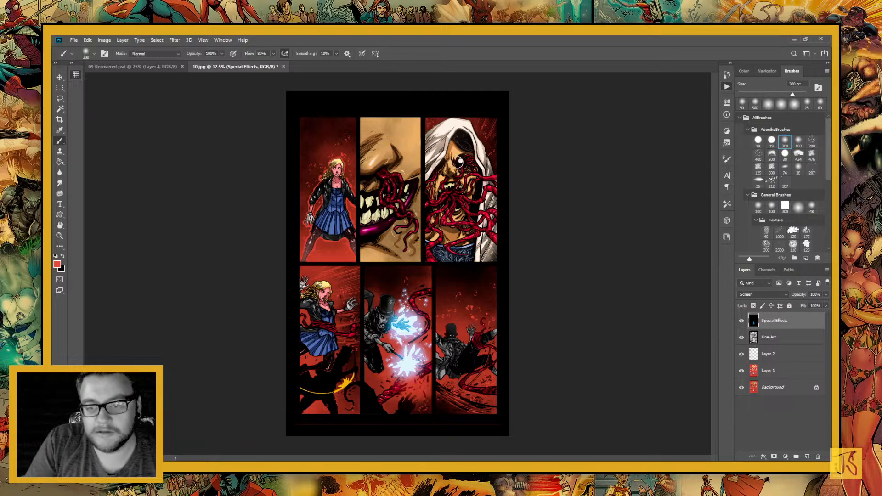
pyautogui.click(459, 160)
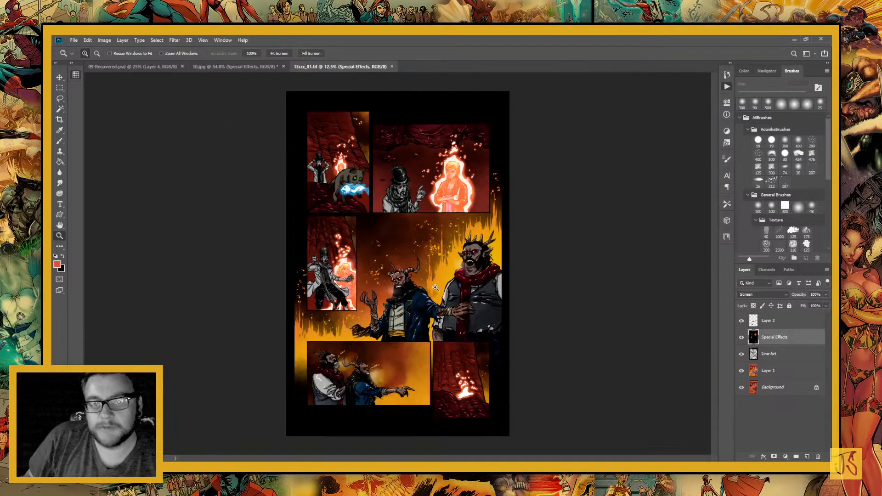
# Sample the orange-red glow colour from the open TIFF reference page and return to 10.jpg
pyautogui.click(59, 131)
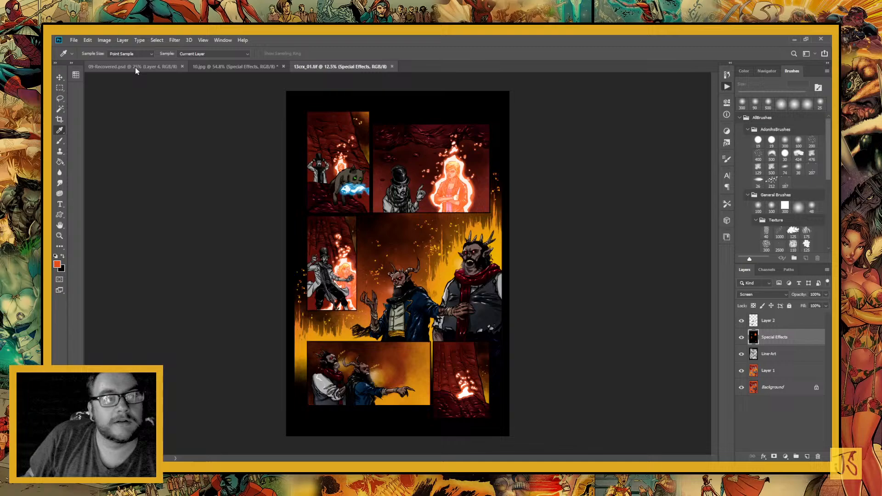
pyautogui.click(227, 68)
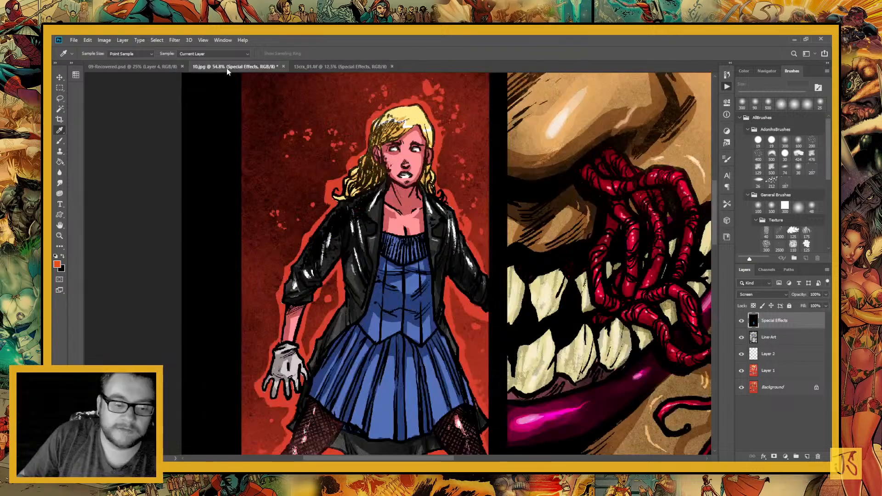
# Set the Magic Wand to a tolerance of 10, with anti-aliasing, contiguous selection and sampling of all layers enabled
pyautogui.press('w')
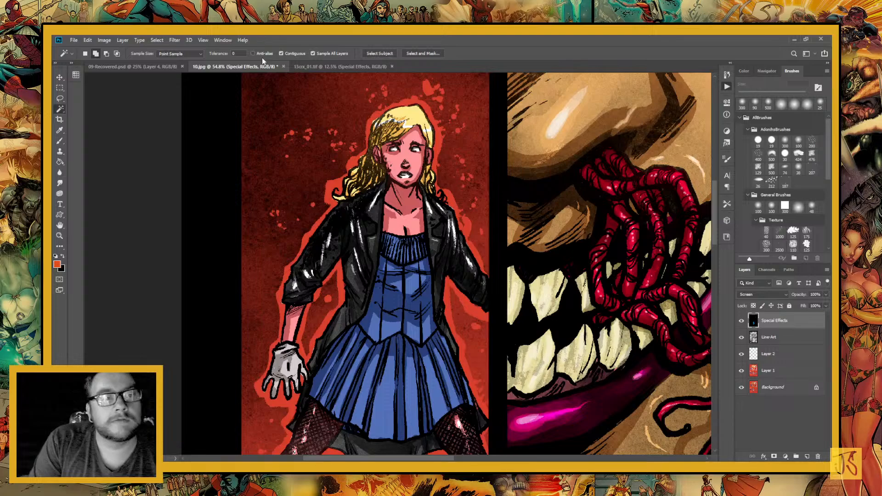
pyautogui.click(252, 54)
pyautogui.click(238, 53)
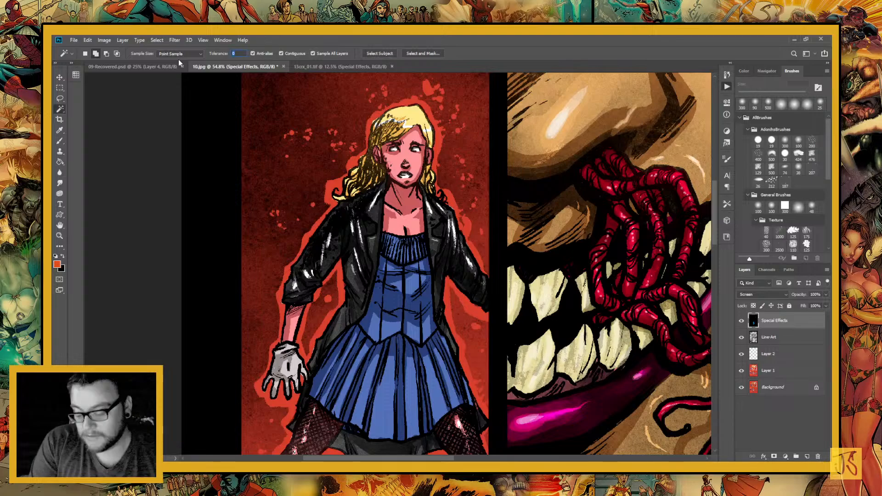
pyautogui.write('10')
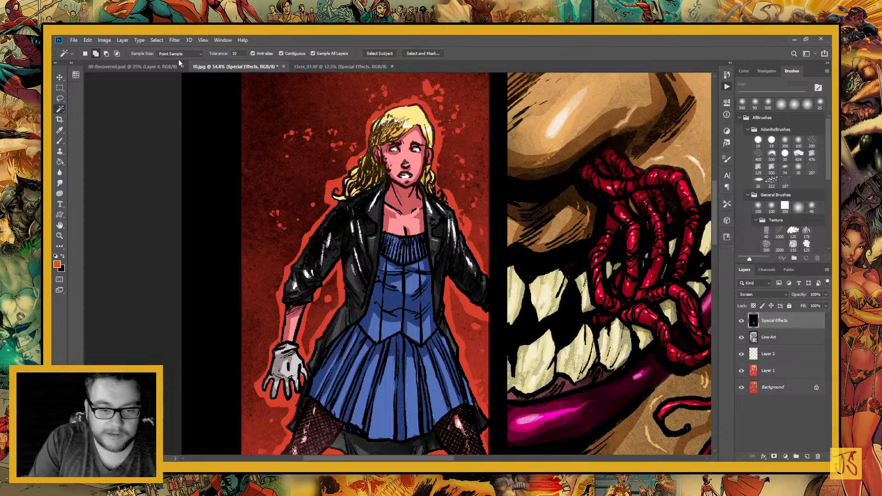
# Select the bright red outline around the blonde woman's hair, gloved hand and sleeve, including the gap between arm and jacket
pyautogui.click(340, 285)
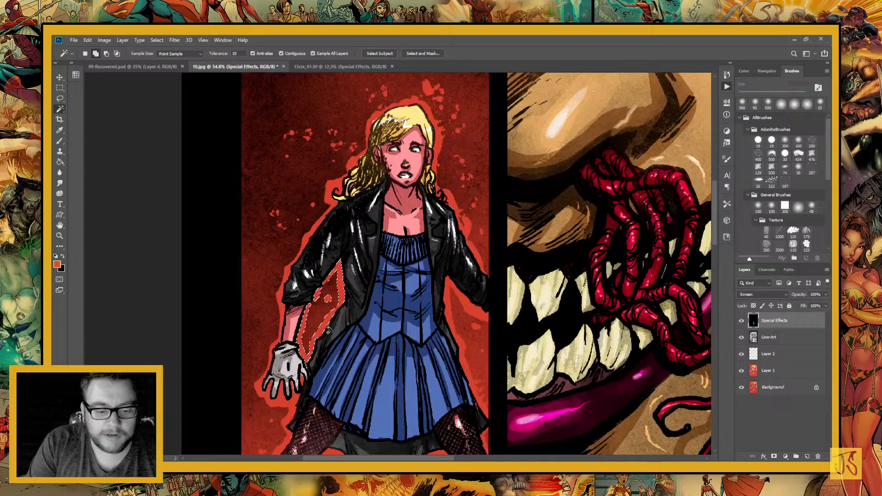
pyautogui.click(294, 405)
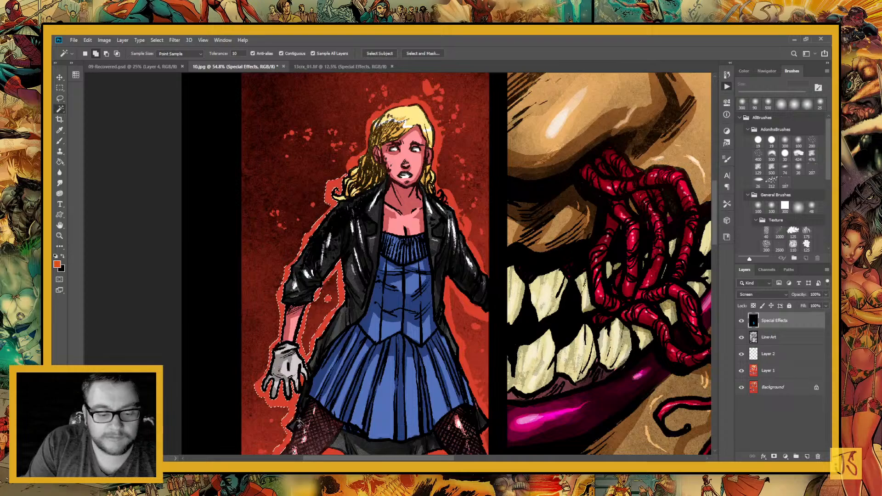
pyautogui.click(327, 299)
pyautogui.click(356, 162)
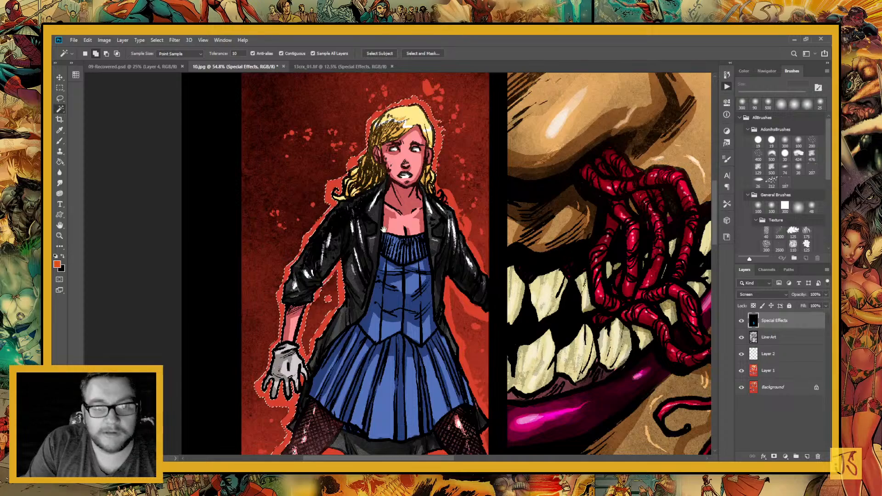
pyautogui.moveTo(383, 229); pyautogui.dragTo(330, 330)
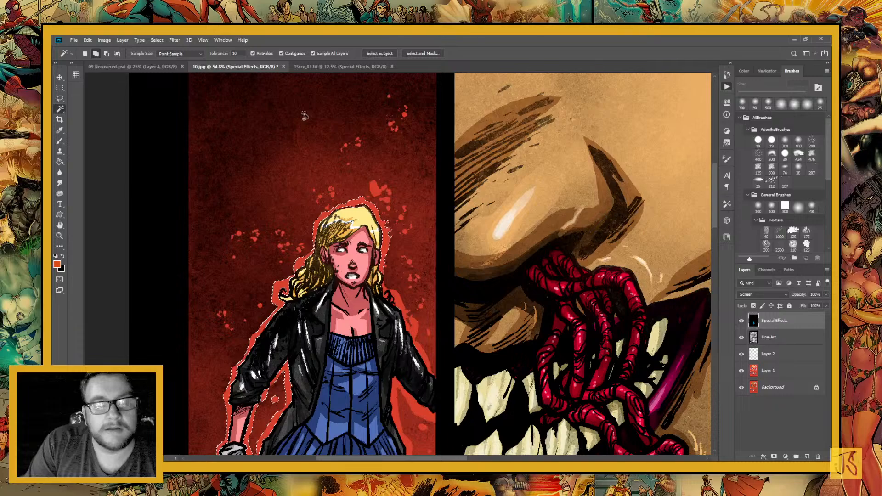
pyautogui.moveTo(304, 116); pyautogui.dragTo(268, 44)
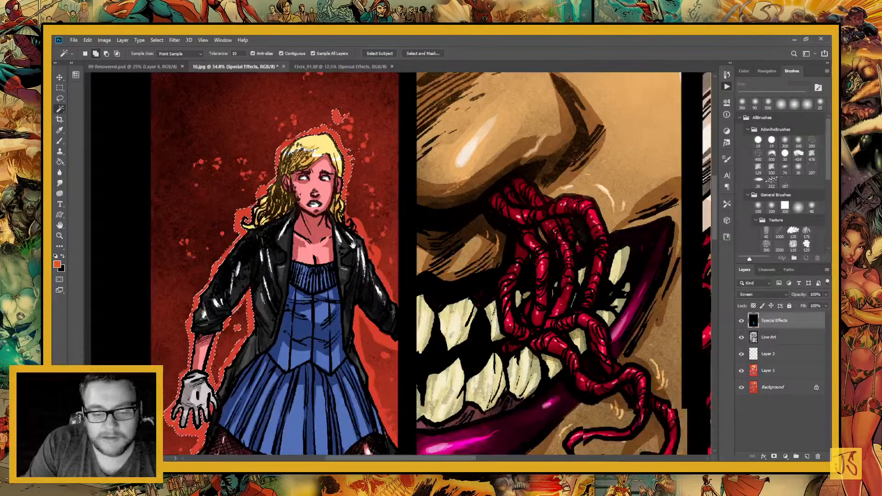
# Add the bright red outline along the woman's other side, under her far arm and between her legs to the selection
pyautogui.click(372, 251)
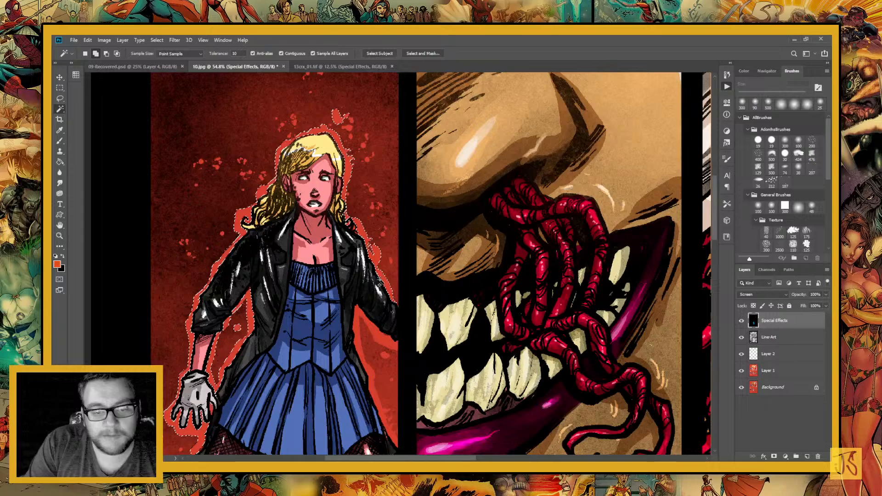
pyautogui.click(361, 333)
pyautogui.moveTo(349, 388); pyautogui.dragTo(371, 303)
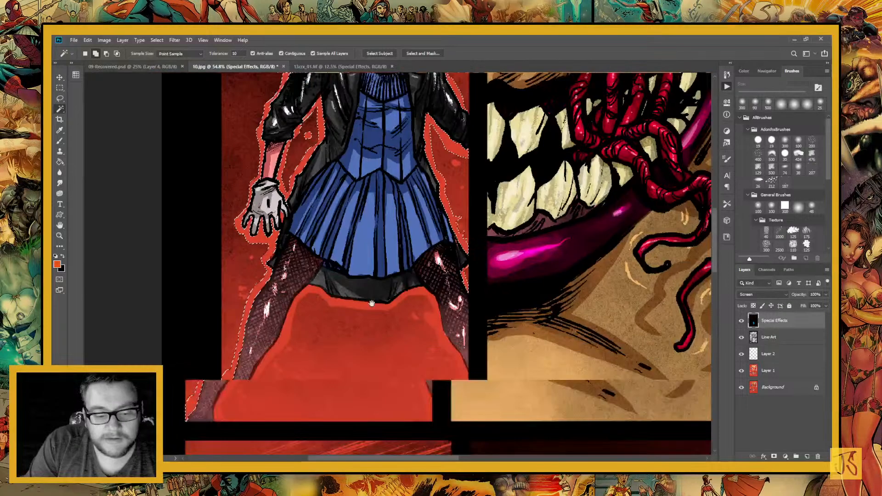
pyautogui.click(341, 312)
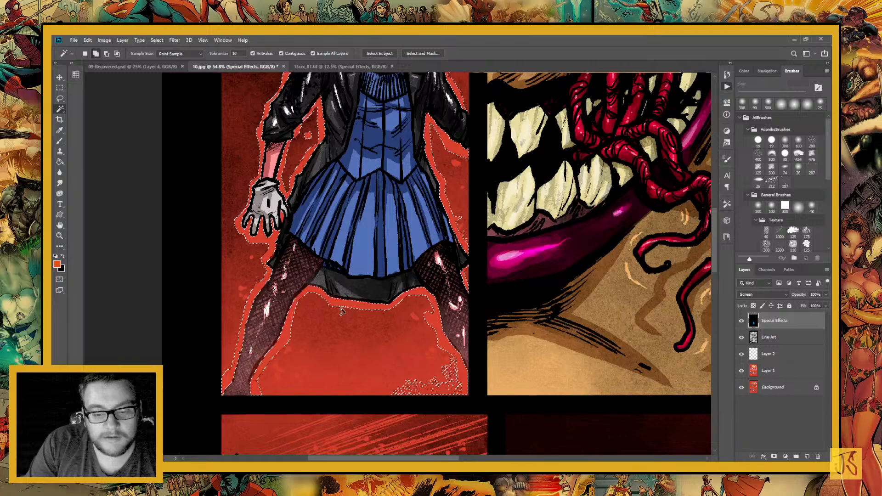
pyautogui.moveTo(458, 399); pyautogui.dragTo(404, 363)
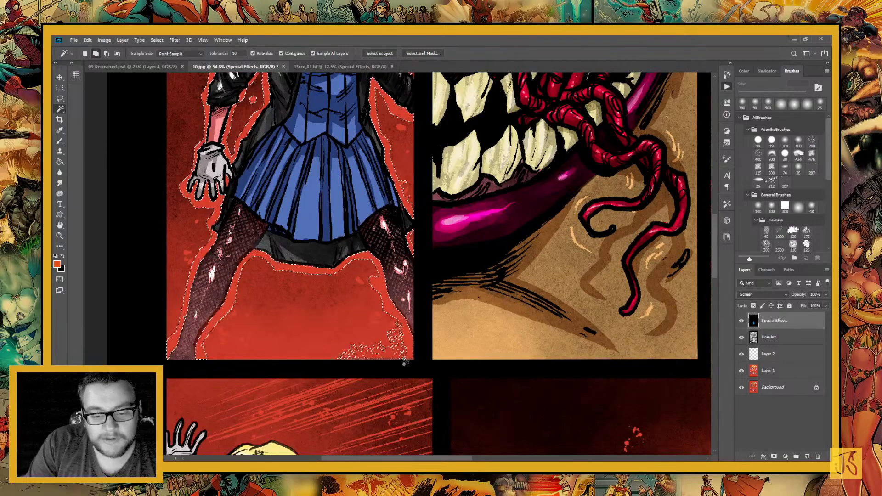
# Add the red spatter spots between the woman's far side and the monster panel to the selection
pyautogui.scroll(3, 412, 250)
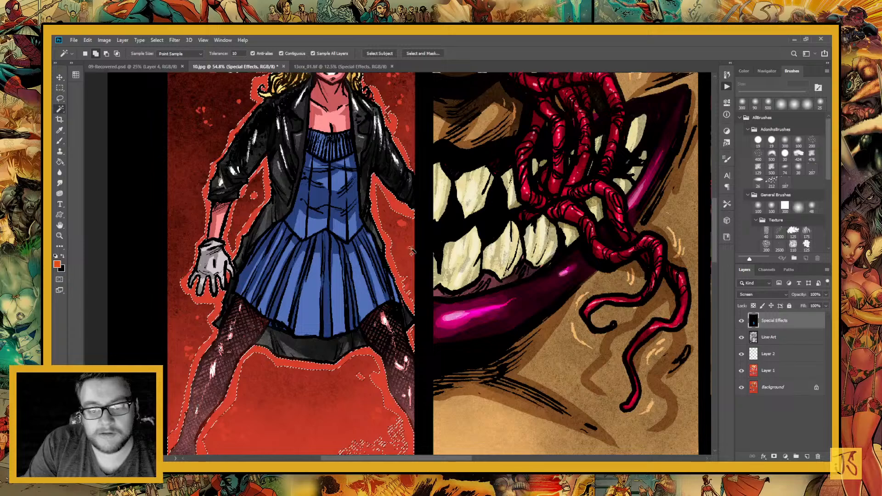
pyautogui.scroll(3, 412, 250)
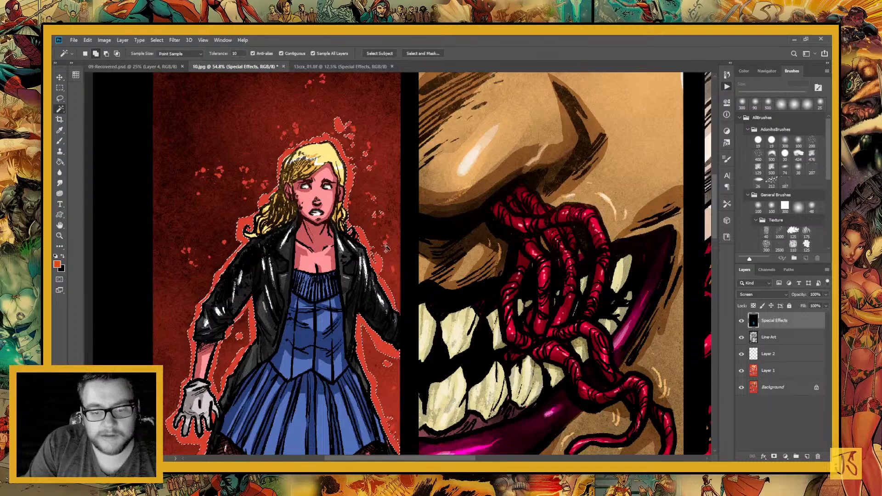
pyautogui.moveTo(355, 131); pyautogui.dragTo(372, 187)
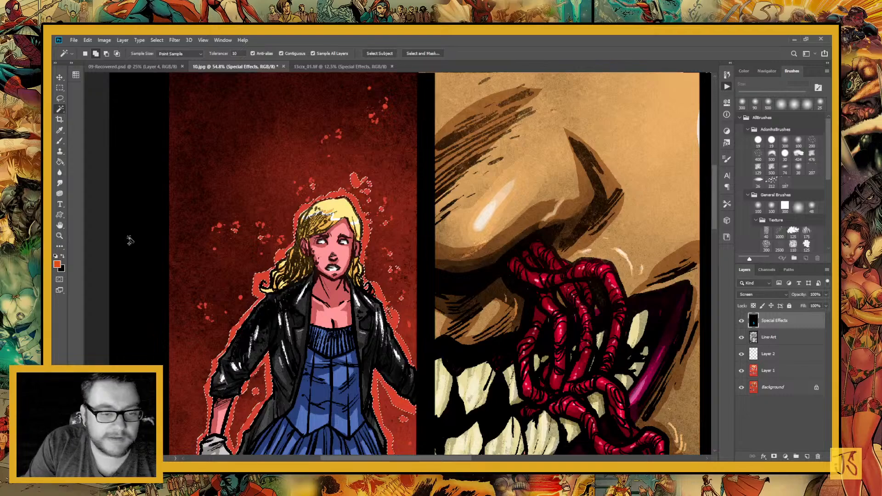
# Add the spatter spots nearest the woman's long curls to the selection with the Magic Wand and Lasso
pyautogui.press('z')
pyautogui.moveTo(214, 211); pyautogui.dragTo(350, 294)
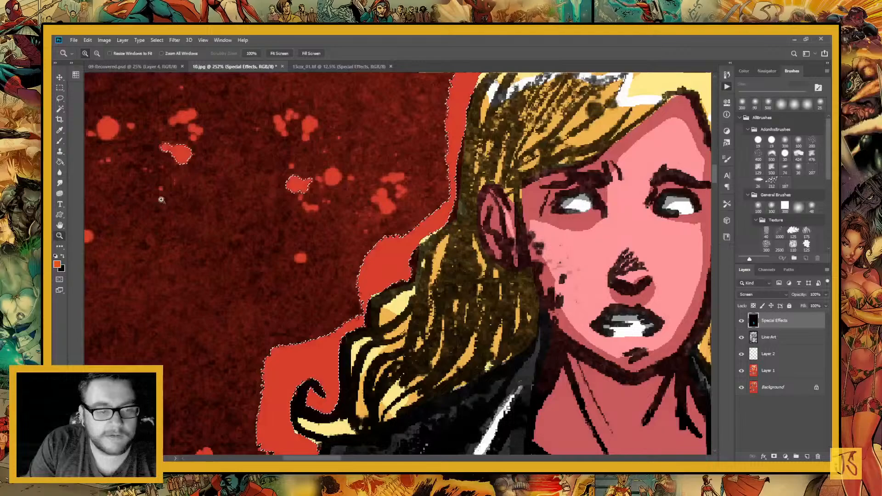
pyautogui.press('w')
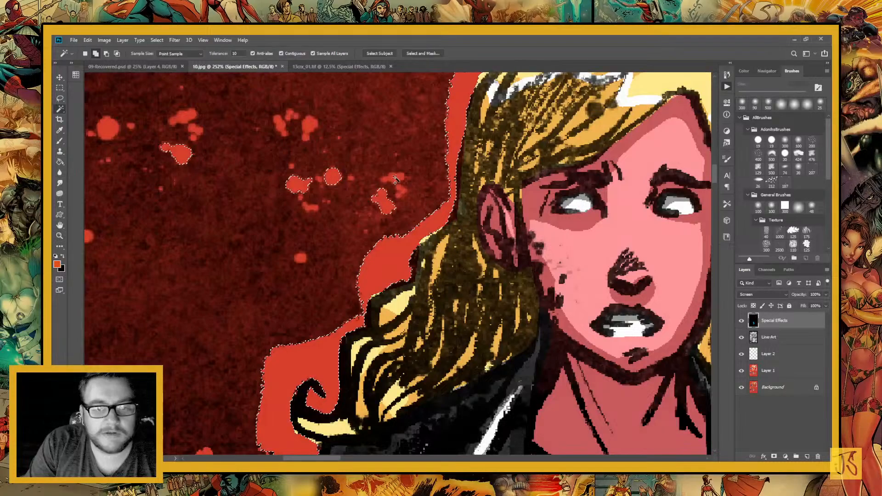
pyautogui.click(396, 179)
pyautogui.click(310, 125)
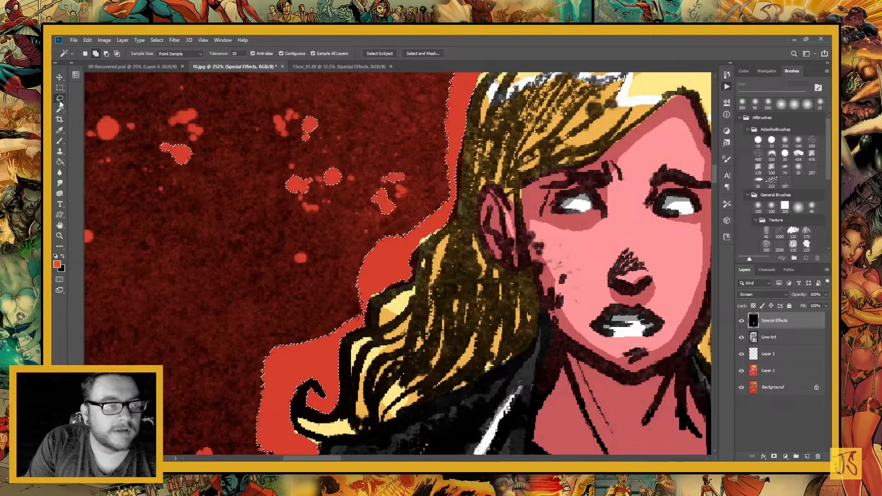
pyautogui.click(59, 98)
pyautogui.moveTo(299, 257); pyautogui.dragTo(376, 329)
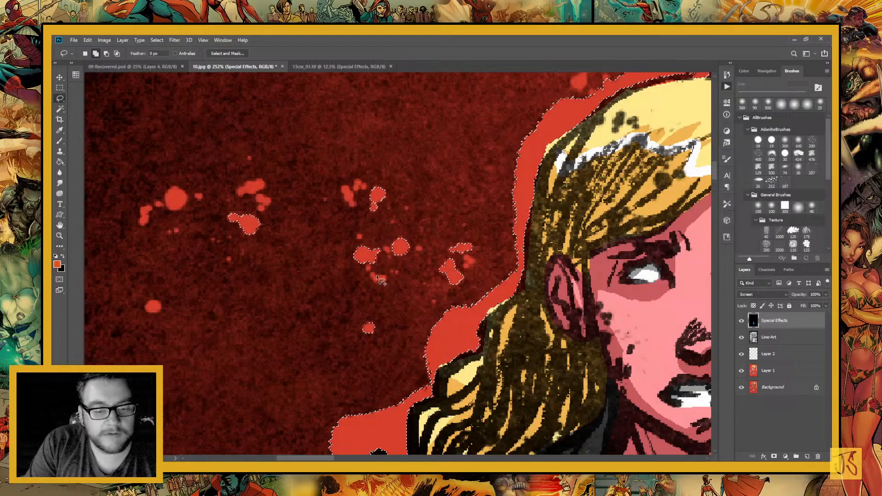
pyautogui.moveTo(379, 278); pyautogui.dragTo(380, 278)
# Add the outlying spatter clusters and single dots in the dark red background beside her face to the selection
pyautogui.press('w')
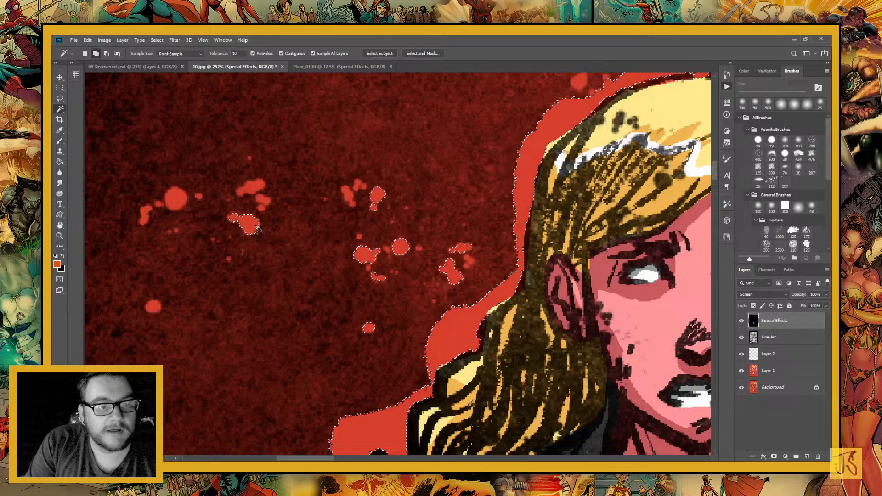
pyautogui.click(255, 186)
pyautogui.click(176, 198)
pyautogui.click(145, 214)
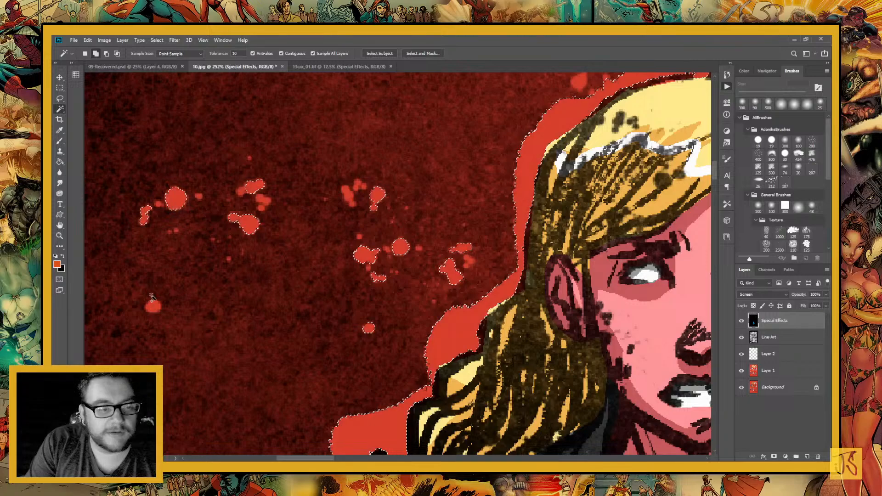
pyautogui.click(153, 304)
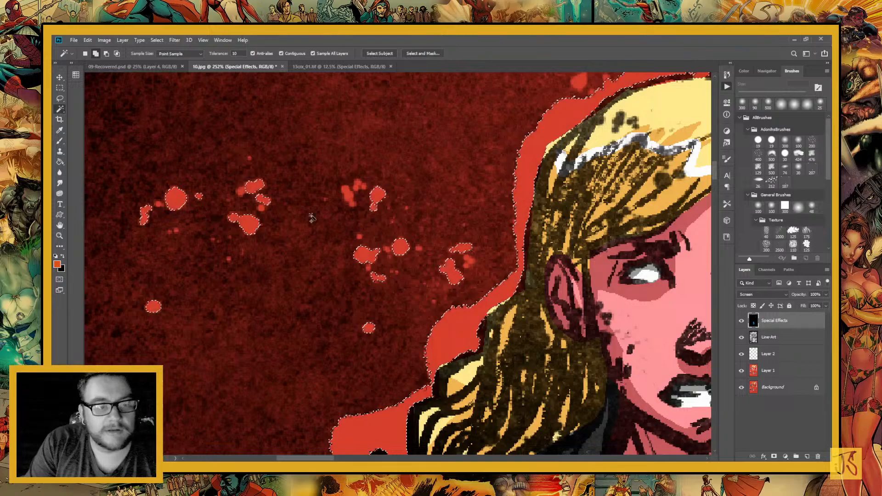
pyautogui.click(354, 207)
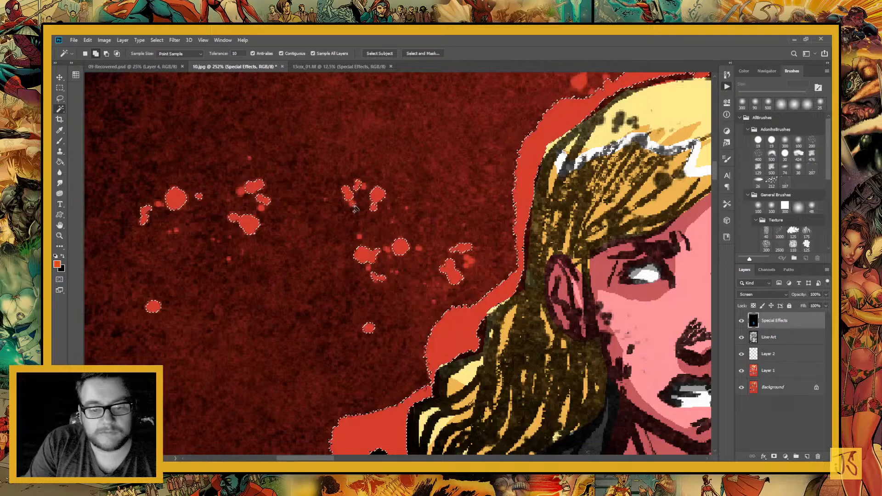
pyautogui.click(353, 206)
pyautogui.click(468, 261)
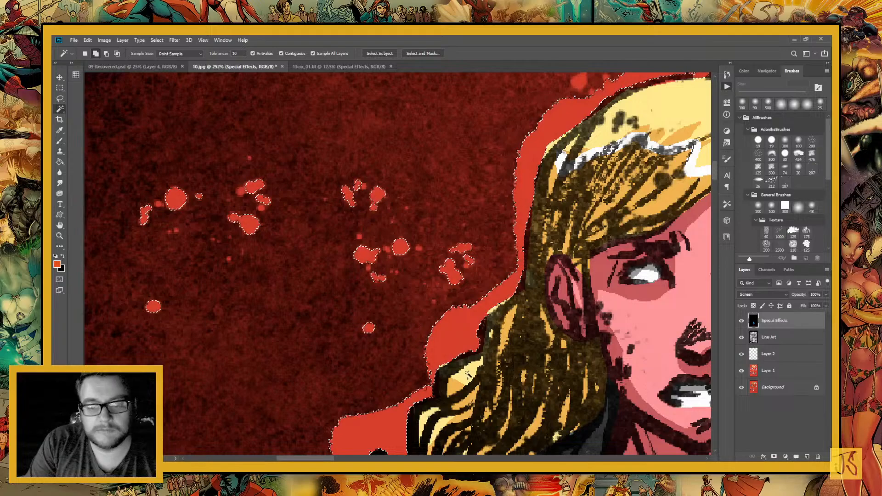
# Add the remaining spatter spots above the woman's head and beside her jacket sleeve to the selection
pyautogui.hotkey('ctrl', '-')
pyautogui.hotkey('ctrl', '-')
pyautogui.hotkey('ctrl', '-')
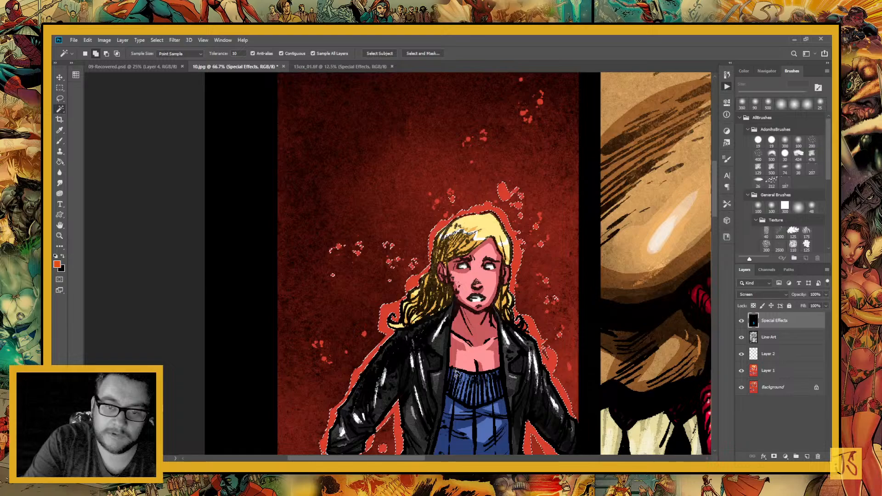
pyautogui.moveTo(322, 357); pyautogui.dragTo(371, 254)
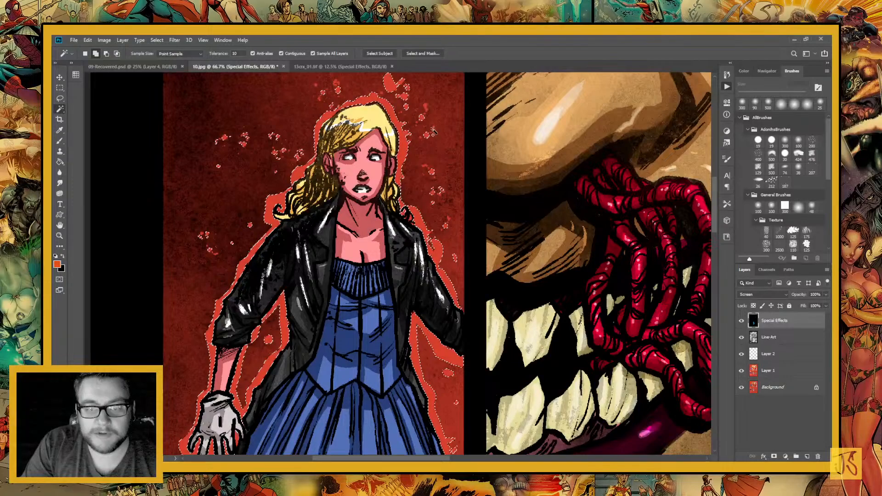
pyautogui.moveTo(389, 160); pyautogui.dragTo(408, 242)
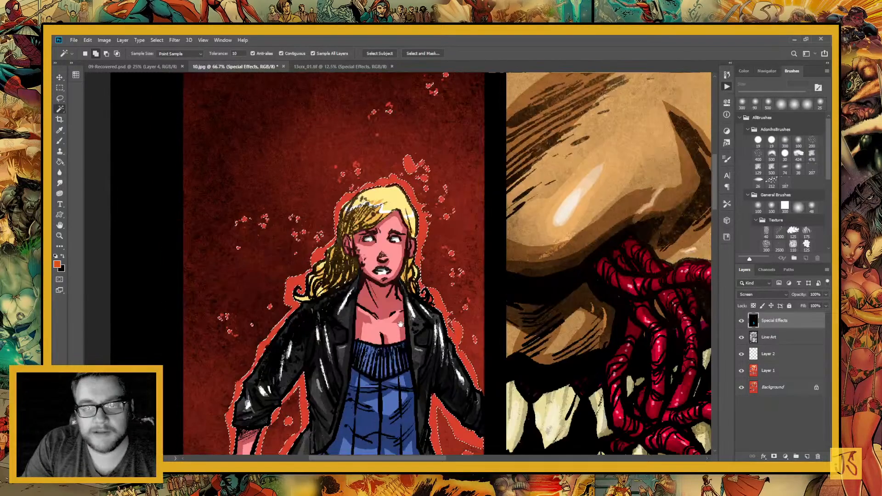
pyautogui.moveTo(400, 324); pyautogui.dragTo(435, 239)
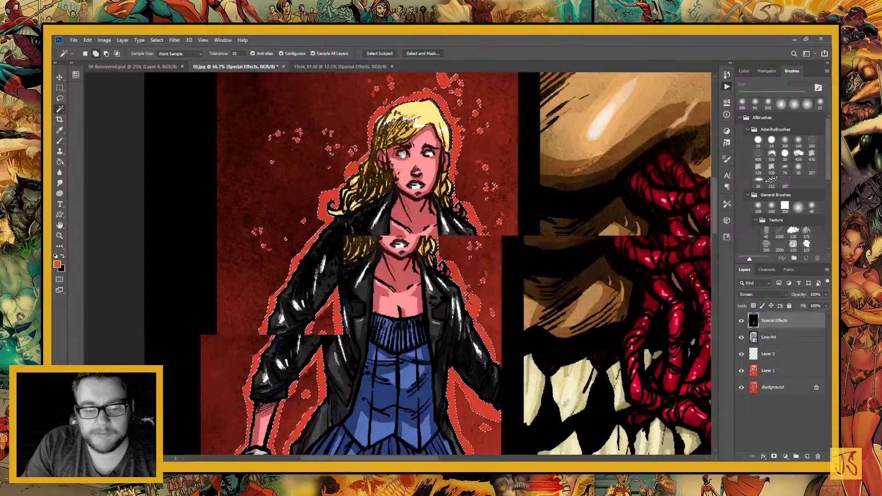
# Subtract the stray speckled area between the woman's legs near the panel's lower edge from the selection with the Lasso
pyautogui.scroll(-5, 312, 186)
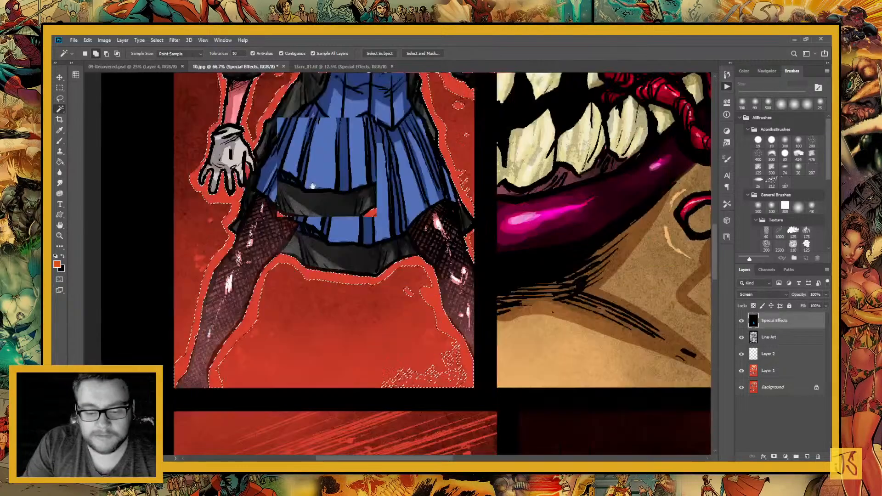
pyautogui.press('l')
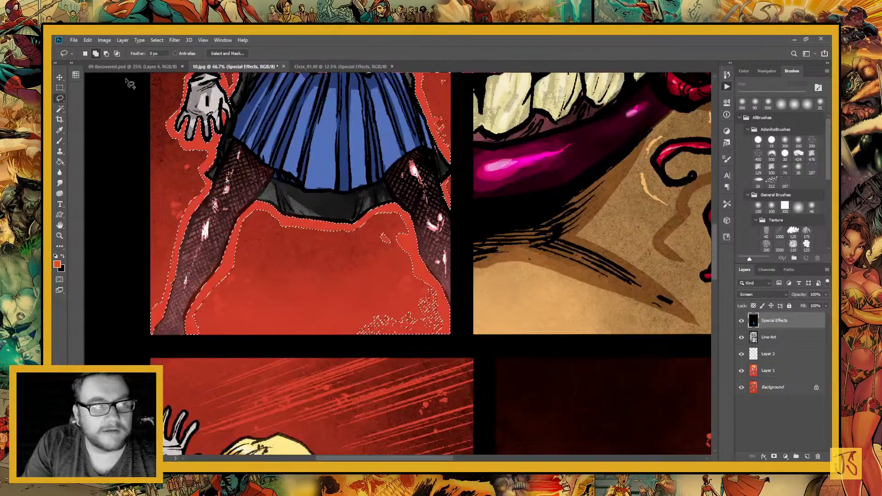
pyautogui.moveTo(353, 286)
pyautogui.mouseDown()
pyautogui.moveTo(431, 358)
pyautogui.moveTo(441, 303)
pyautogui.mouseUp()
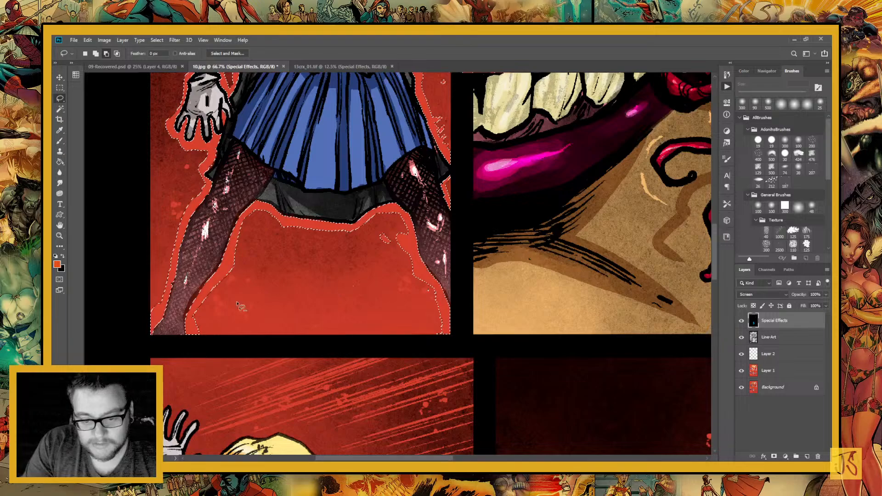
# Add the spatter spots between the woman's legs and beside her outer fishnet leg to the selection, refining their edges with the Lasso
pyautogui.click(95, 54)
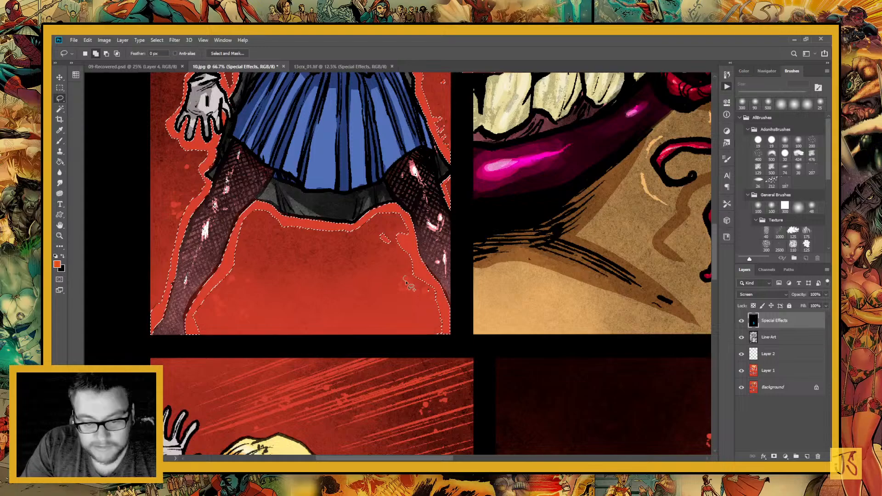
pyautogui.moveTo(406, 283)
pyautogui.mouseDown()
pyautogui.moveTo(432, 299)
pyautogui.moveTo(216, 298)
pyautogui.moveTo(230, 277)
pyautogui.moveTo(241, 320)
pyautogui.moveTo(221, 304)
pyautogui.moveTo(252, 284)
pyautogui.moveTo(314, 330)
pyautogui.mouseUp()
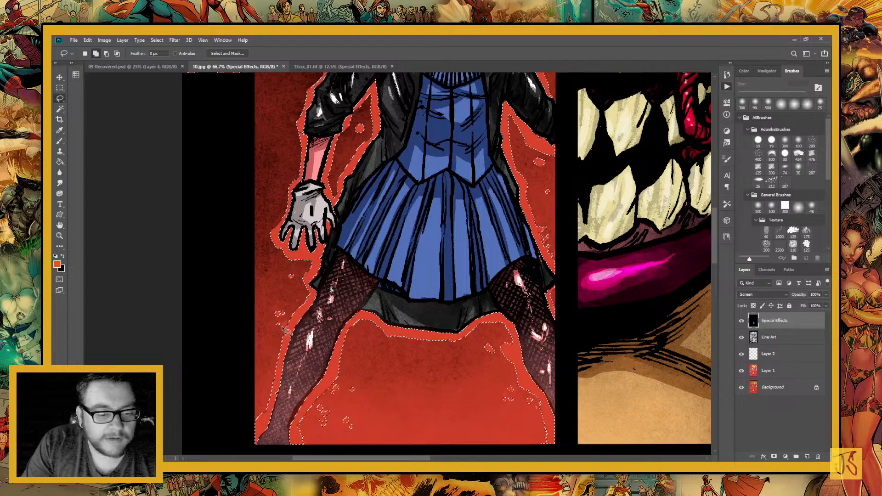
pyautogui.press('z')
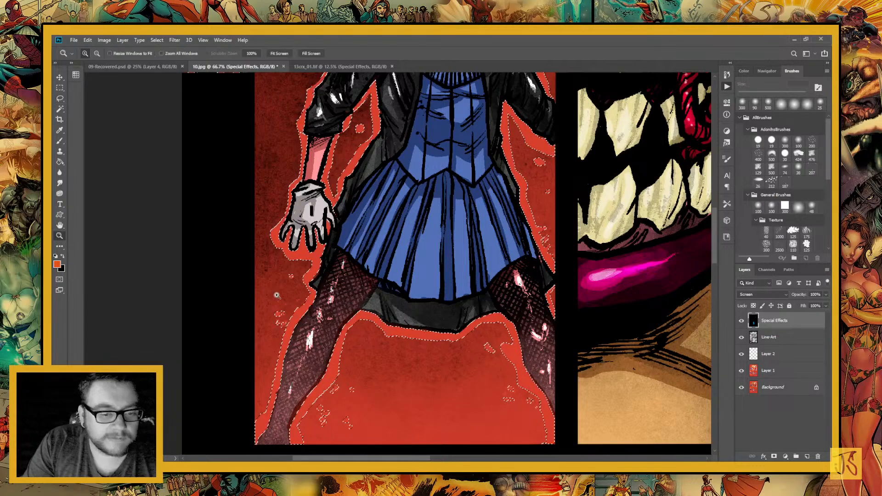
pyautogui.moveTo(266, 262); pyautogui.dragTo(326, 353)
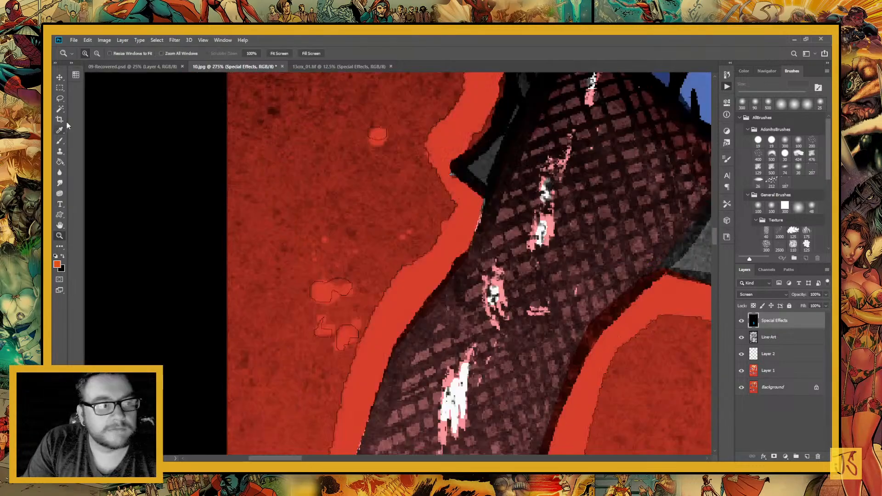
pyautogui.click(60, 99)
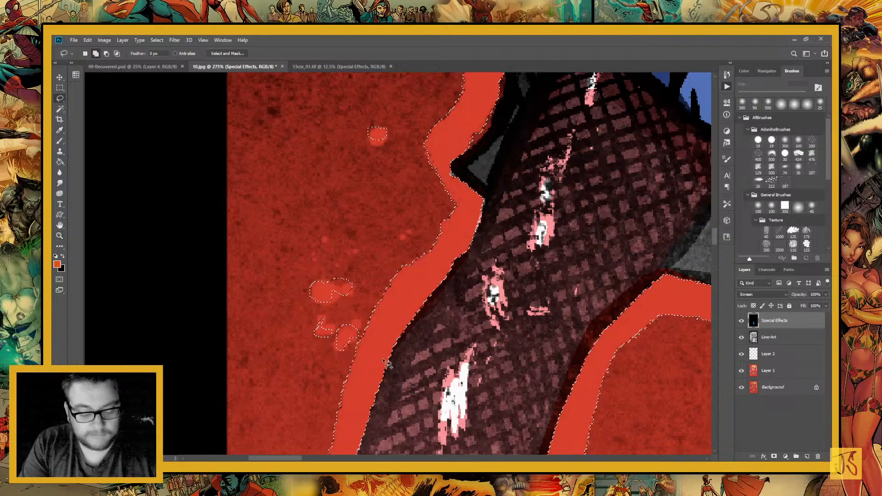
pyautogui.moveTo(340, 262)
pyautogui.mouseDown()
pyautogui.moveTo(364, 294)
pyautogui.moveTo(353, 289)
pyautogui.mouseUp()
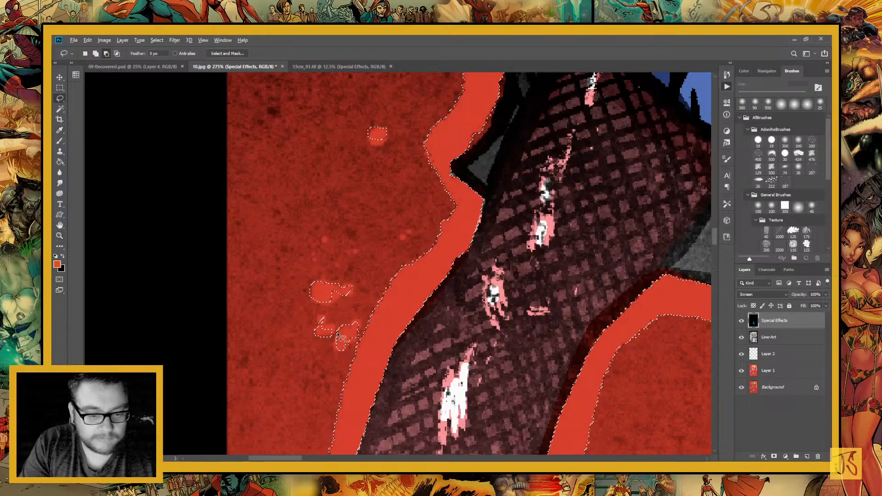
pyautogui.moveTo(337, 334); pyautogui.dragTo(330, 327)
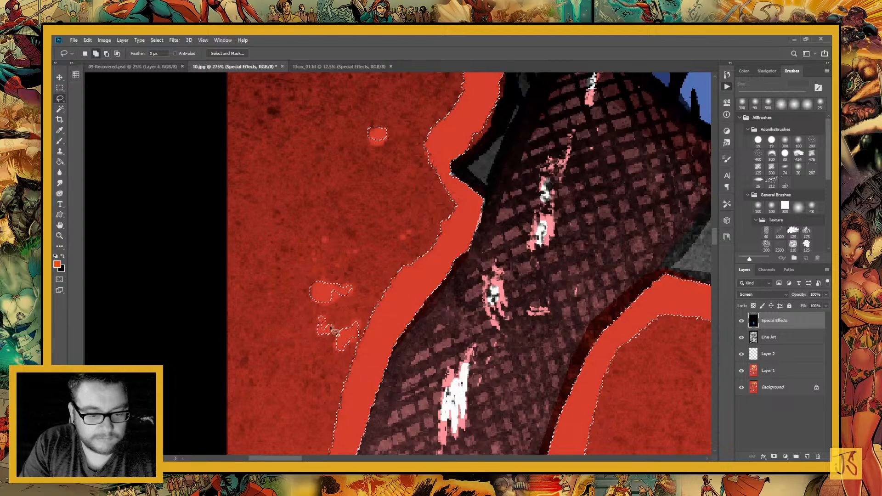
pyautogui.moveTo(367, 125)
pyautogui.mouseDown()
pyautogui.moveTo(371, 141)
pyautogui.moveTo(361, 136)
pyautogui.mouseUp()
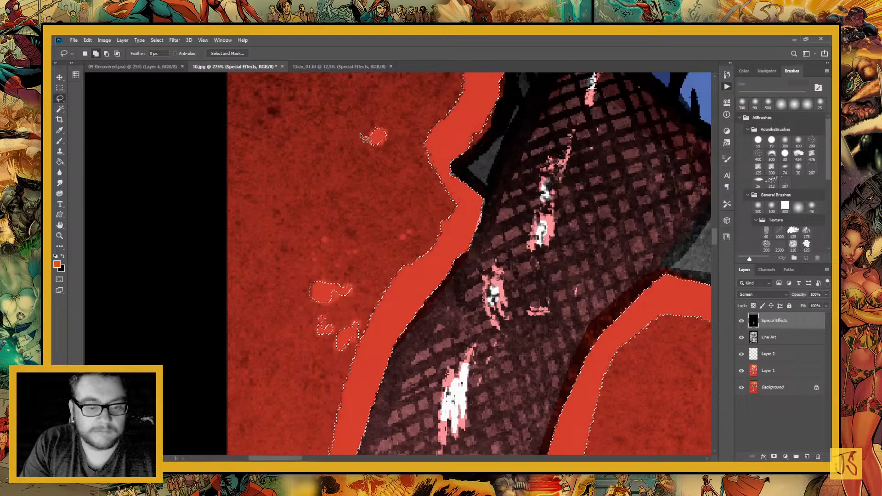
pyautogui.moveTo(362, 299); pyautogui.dragTo(367, 316)
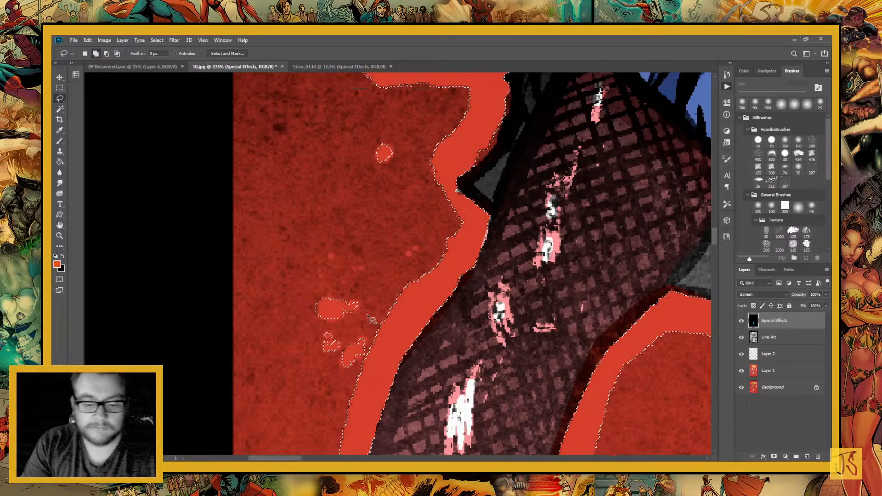
# Fill the selected outline and spatter around the woman with the orange foreground colour on the Special Effects layer using the Paint Bucket
pyautogui.scroll(-5, 368, 317)
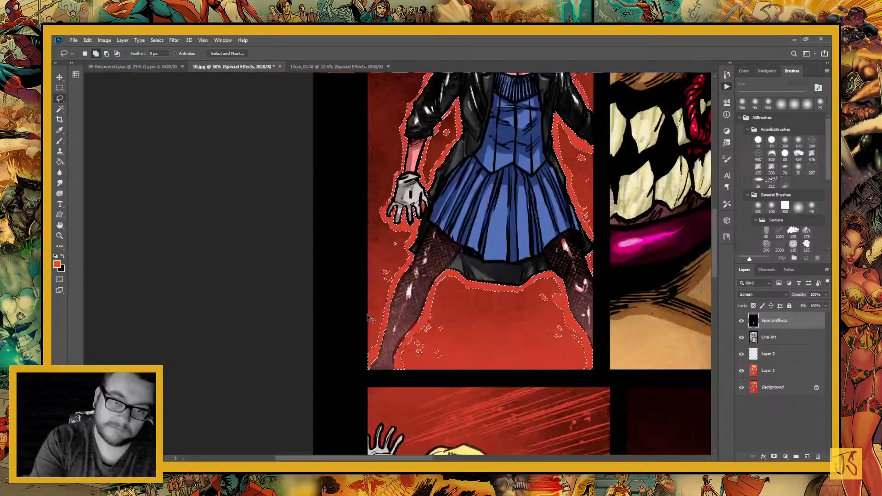
pyautogui.hotkey('ctrl', '-')
pyautogui.press('g')
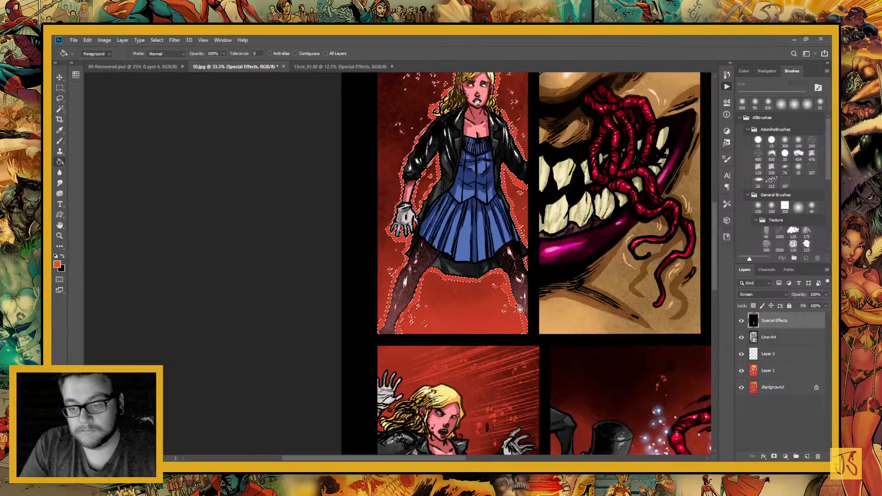
pyautogui.click(519, 308)
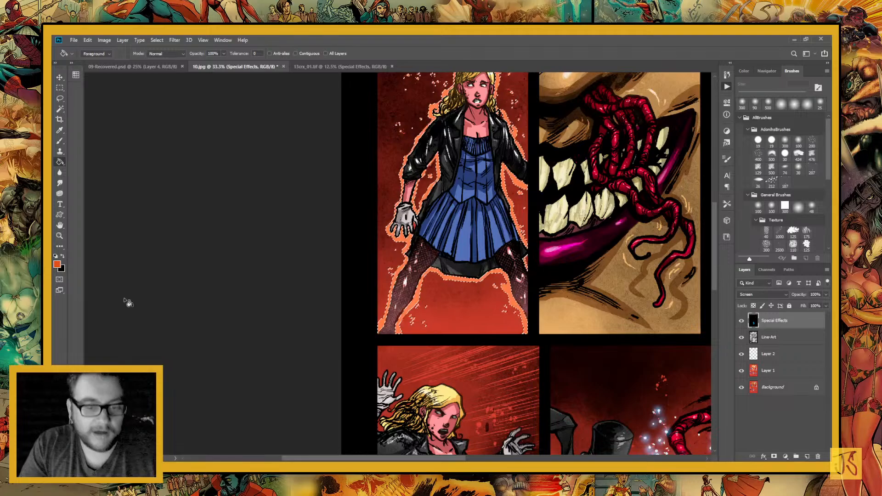
# Select the stray red gap among the fingers of the woman's glove and fill it with white on Layer 1 instead of Special Effects
pyautogui.hotkey('ctrl', '+')
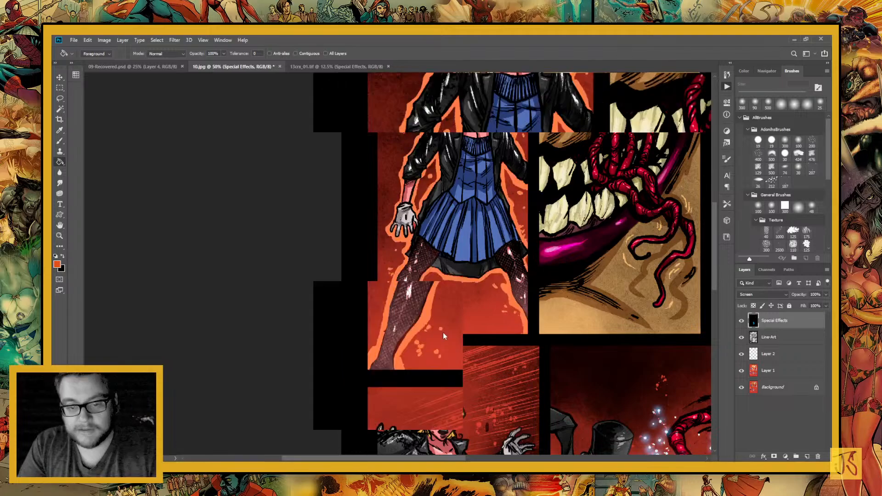
pyautogui.press('l')
pyautogui.hotkey('ctrl', '+')
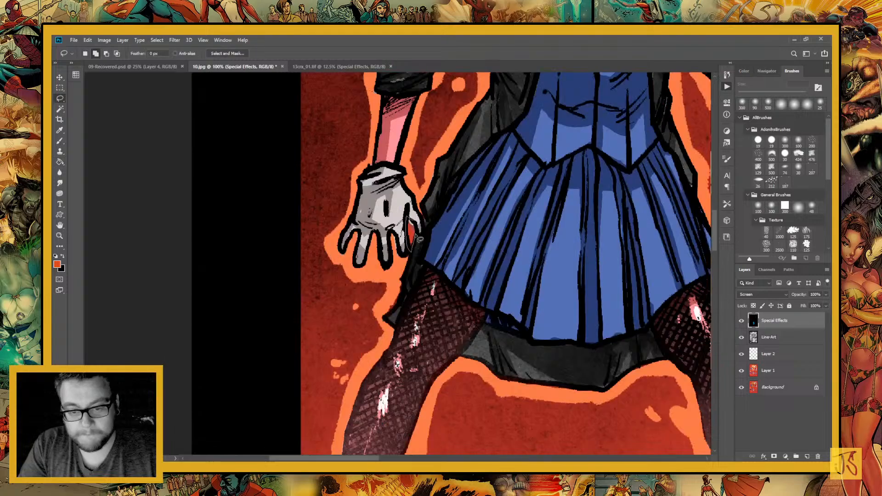
pyautogui.press('d')
pyautogui.hotkey('alt', 'BackSpace')
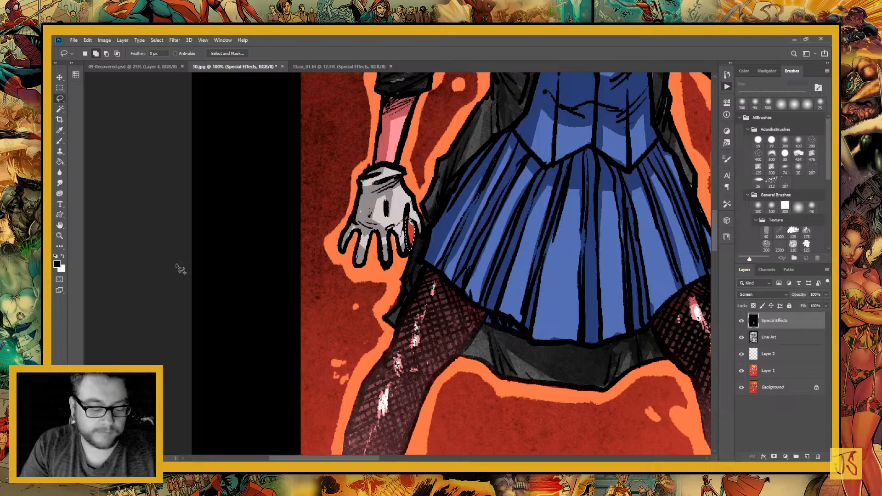
pyautogui.press('g')
pyautogui.press('x')
pyautogui.click(411, 236)
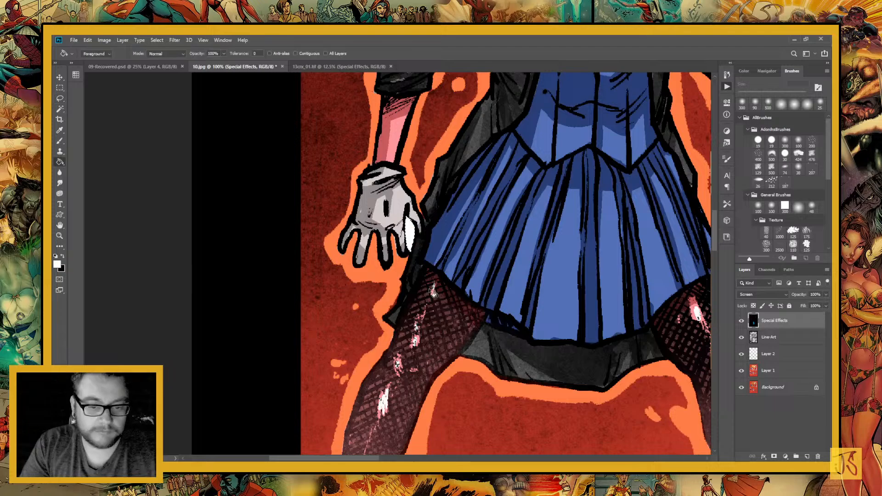
pyautogui.hotkey('ctrl', 'z')
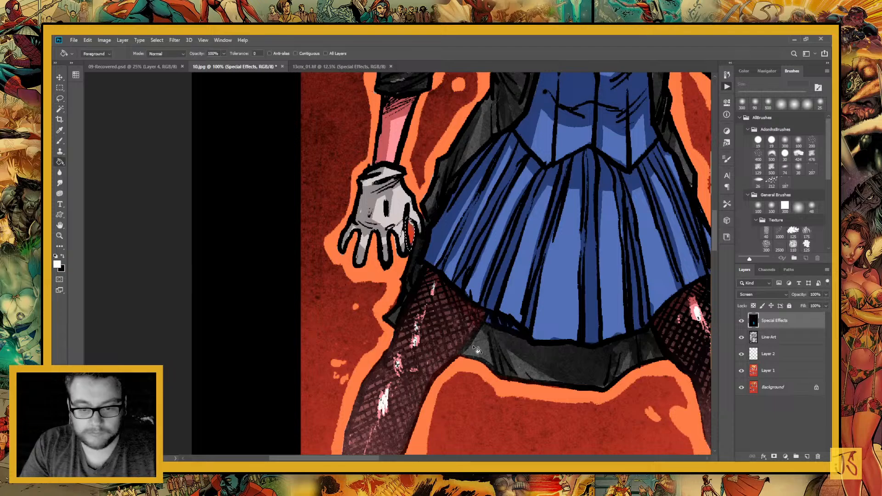
pyautogui.hotkey('ctrl', 'z')
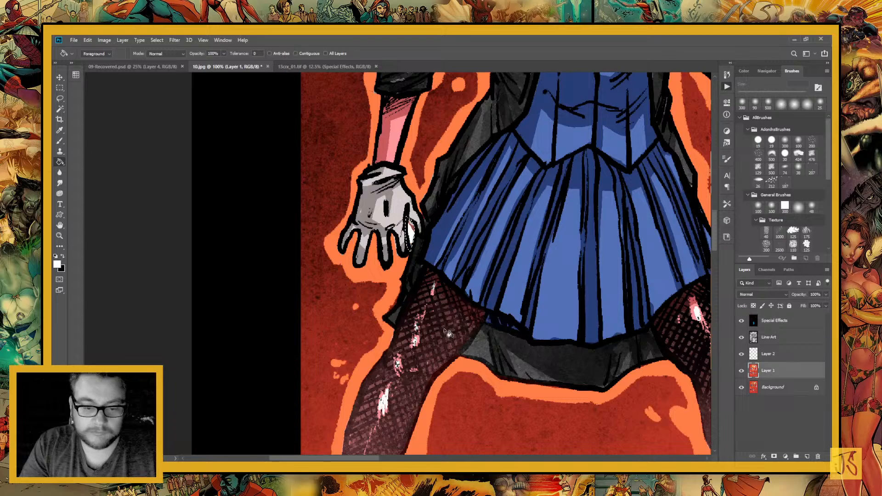
# Return to the Special Effects layer and switch off Sample All Layers, Contiguous and Anti-alias for the Magic Wand
pyautogui.hotkey('alt', '.')
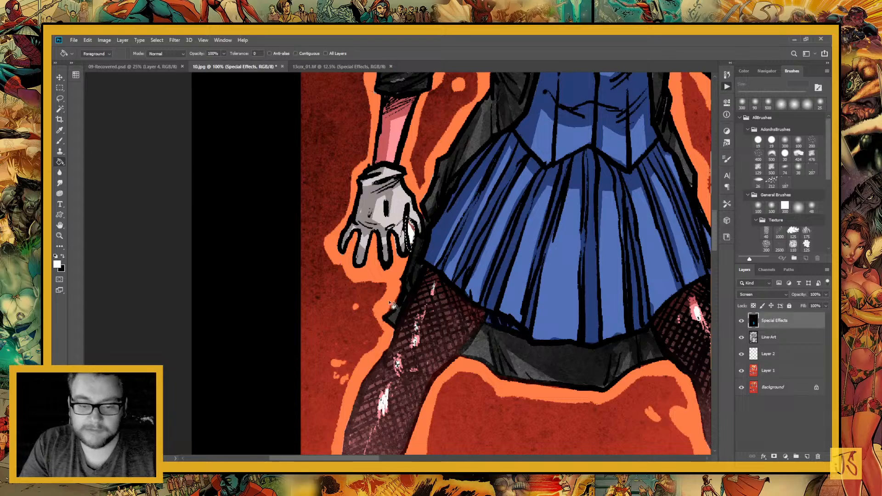
pyautogui.press('w')
pyautogui.click(401, 328)
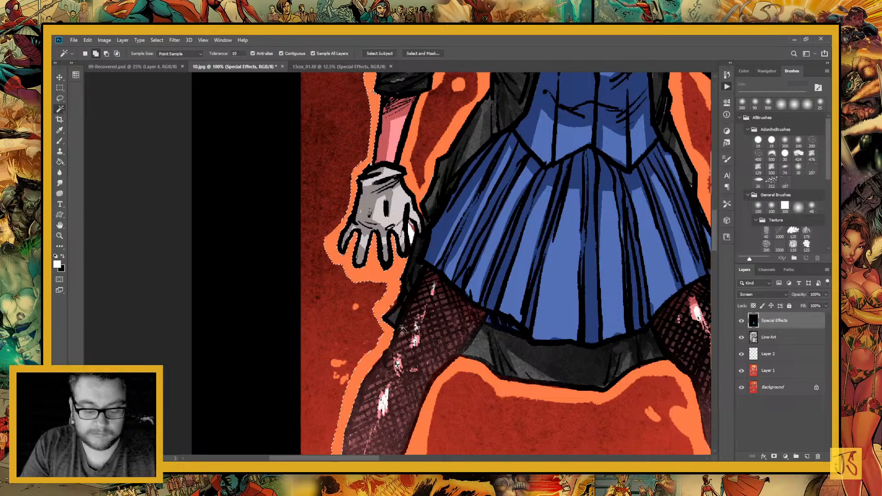
pyautogui.click(313, 53)
pyautogui.click(281, 54)
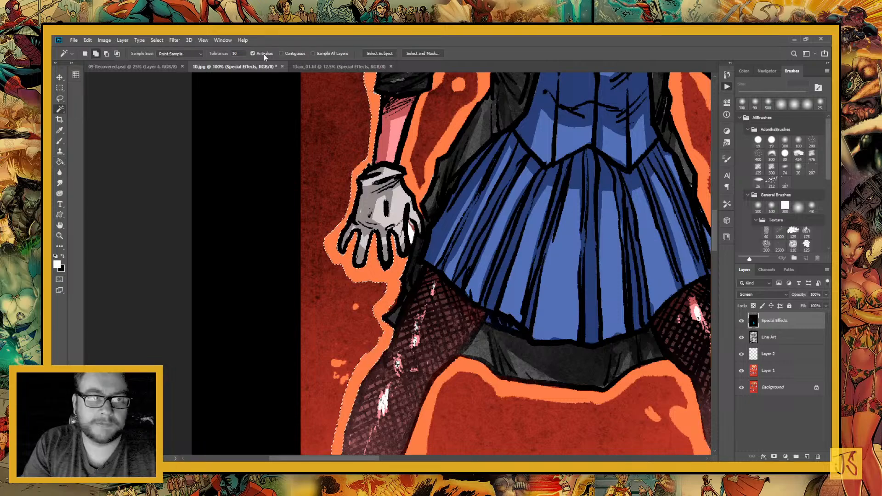
pyautogui.click(264, 53)
pyautogui.click(218, 53)
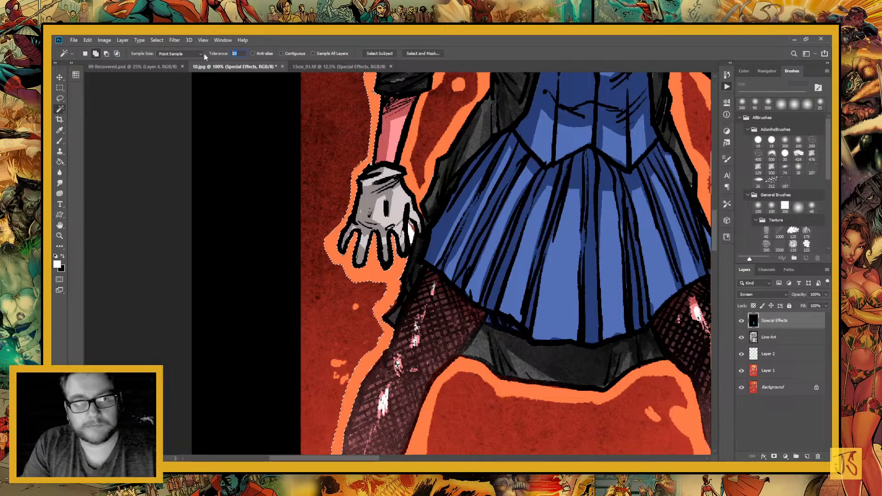
# Recolour the orange outline and all spatter around the woman white with the Paint Bucket on the Special Effects layer
pyautogui.press('g')
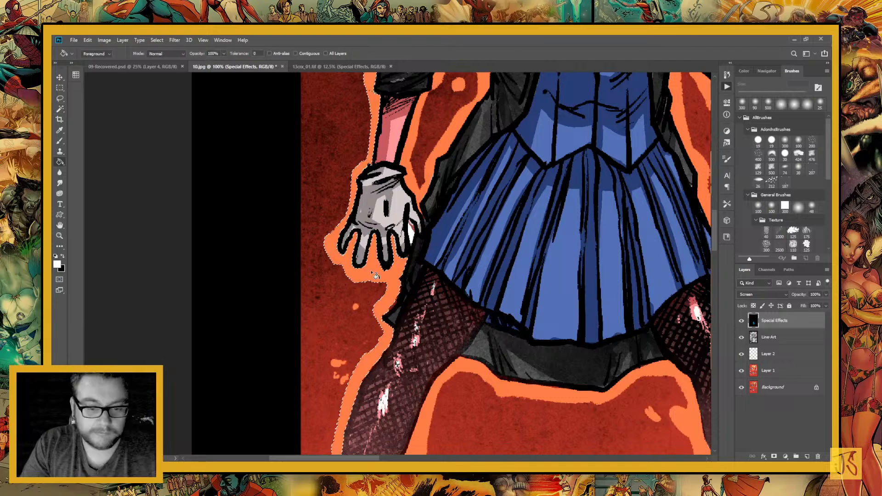
pyautogui.click(512, 369)
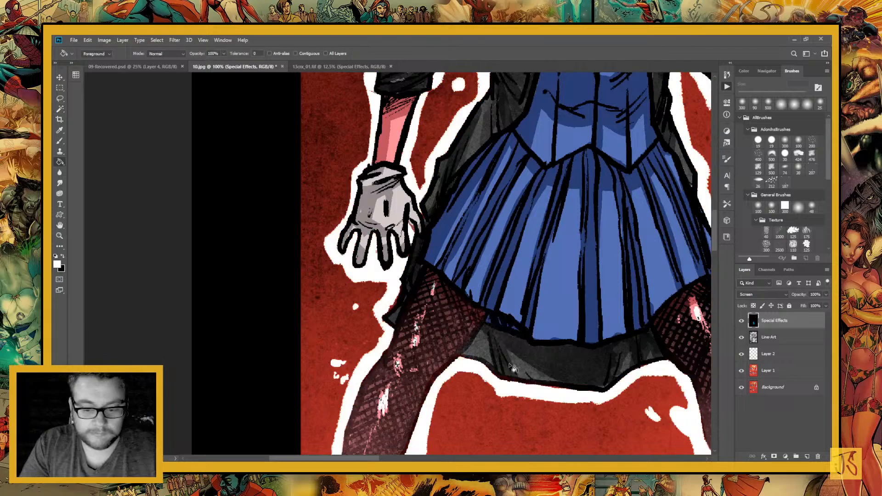
pyautogui.scroll(-3, 381, 254)
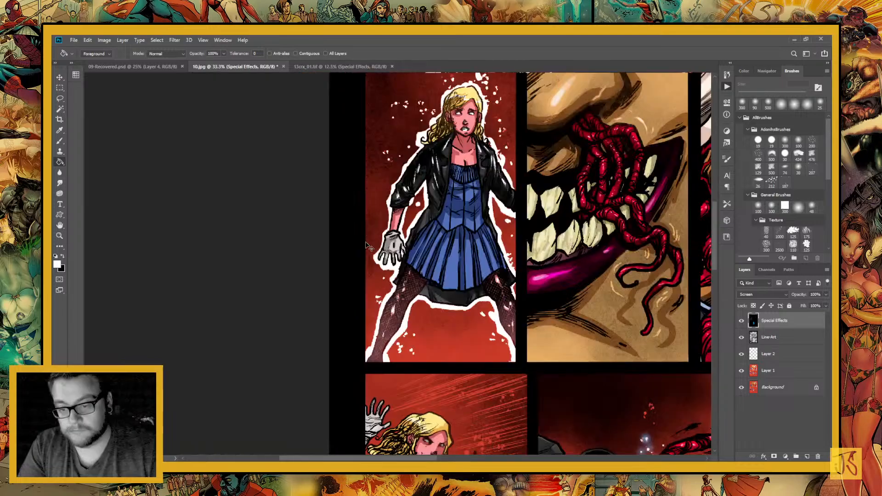
pyautogui.moveTo(479, 291); pyautogui.dragTo(430, 375)
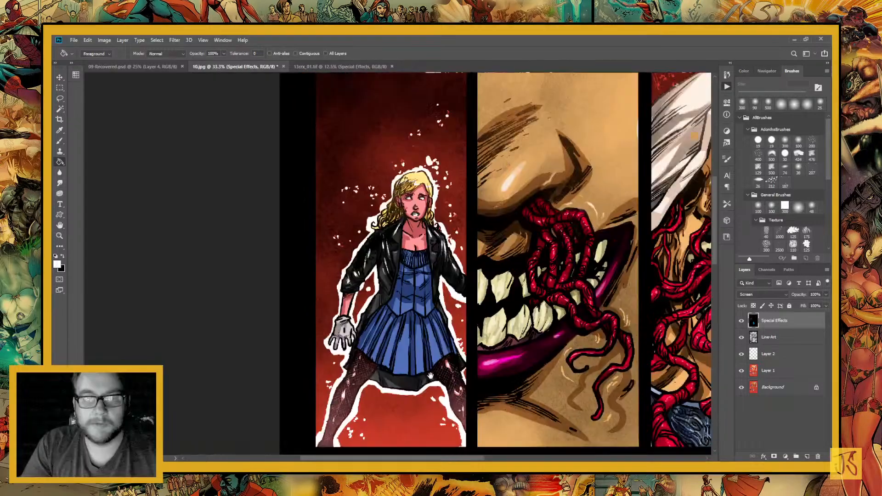
# Switch to the other finished comic page, sample the orange of its fiery glow with the Eyedropper, and return to 10.jpg
pyautogui.hotkey('ctrl', 'Tab')
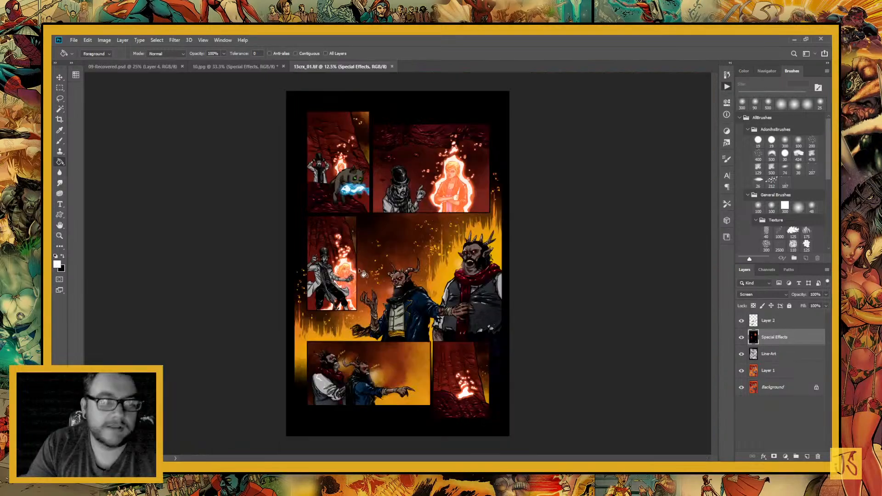
pyautogui.press('i')
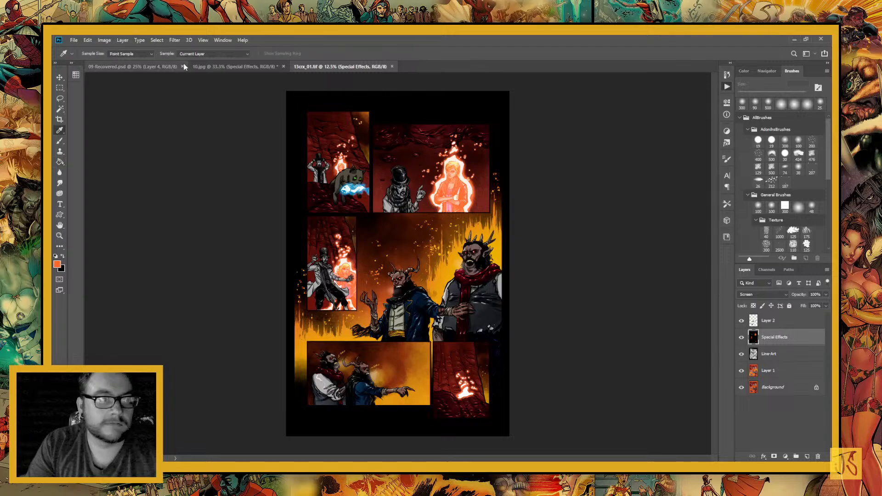
pyautogui.click(206, 66)
pyautogui.press('z')
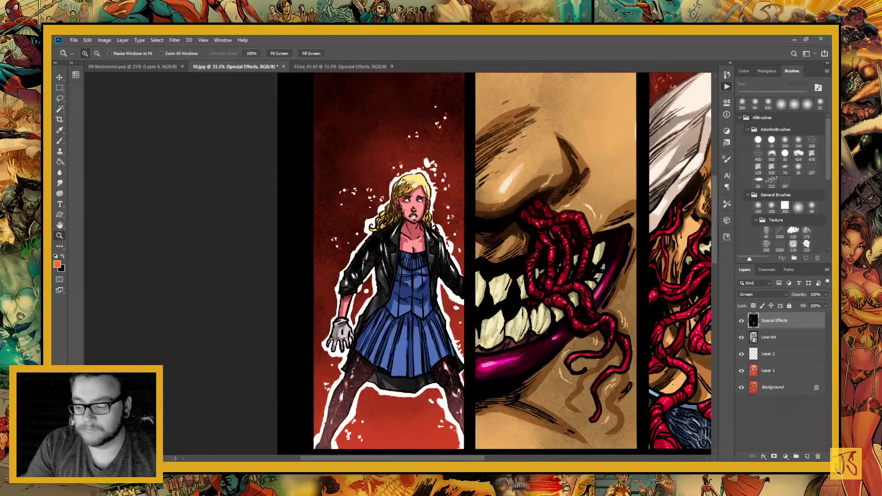
# Add a new layer above Special Effects and select the woman's whole panel with the Rectangular Marquee
pyautogui.hotkey('ctrl', 'shift', 'alt', 'n')
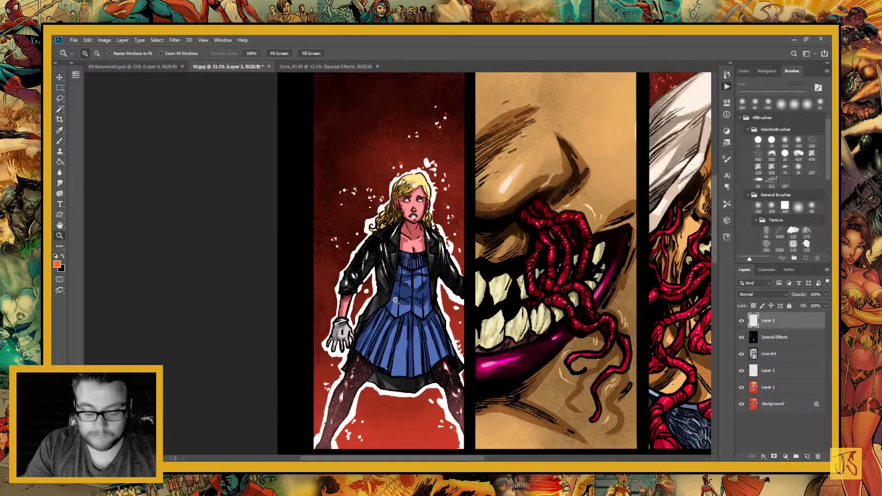
pyautogui.press('b')
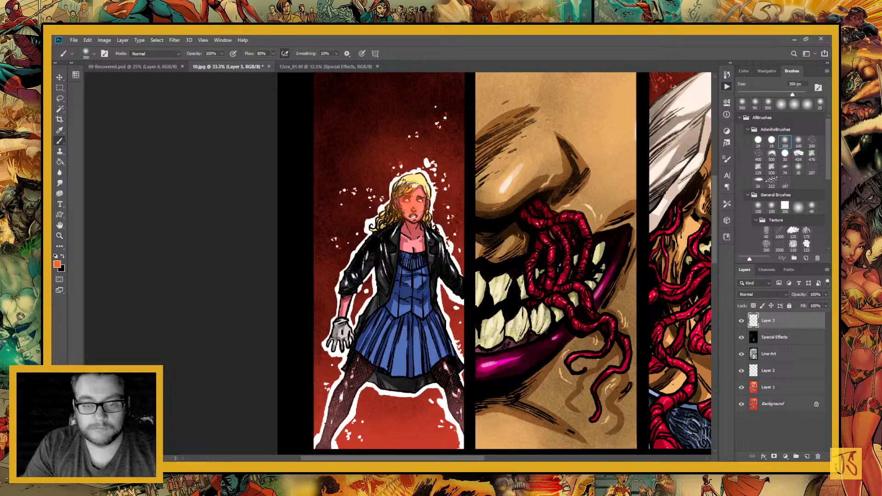
pyautogui.press('m')
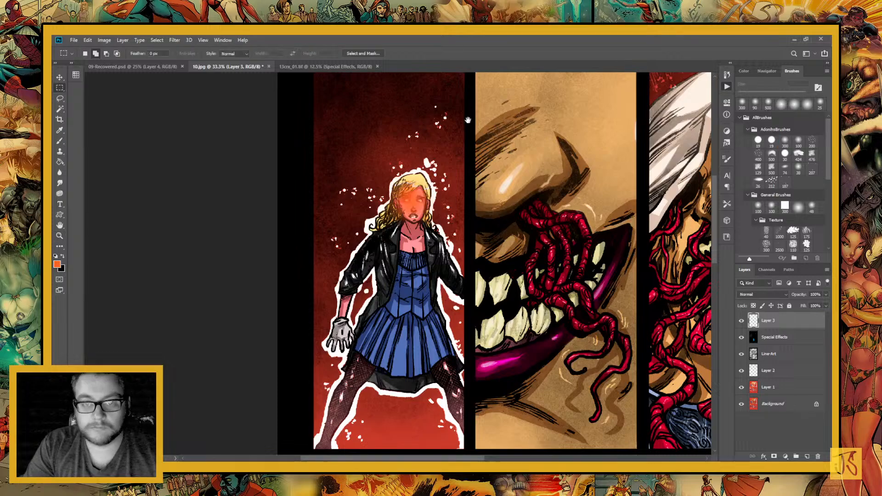
pyautogui.moveTo(467, 120); pyautogui.dragTo(314, 414)
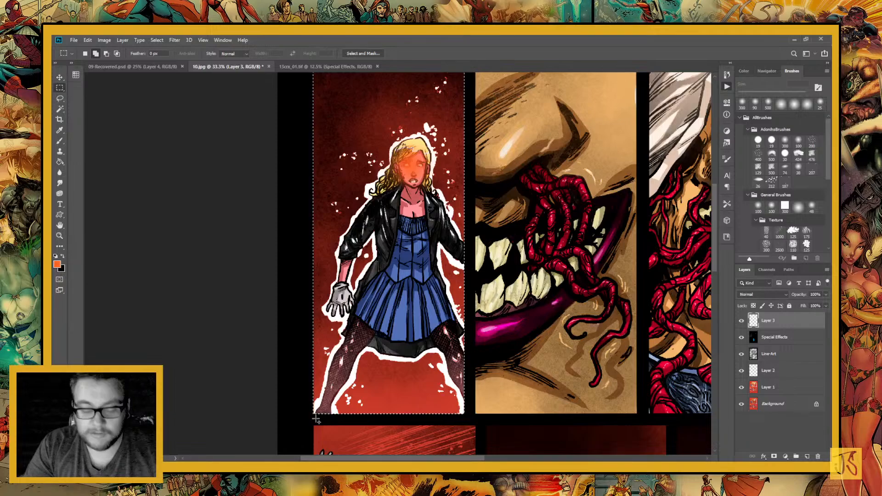
# Paint a soft orange glow over the woman's head, torso and upper skirt on Layer 3 with a 600 px soft brush
pyautogui.press('b')
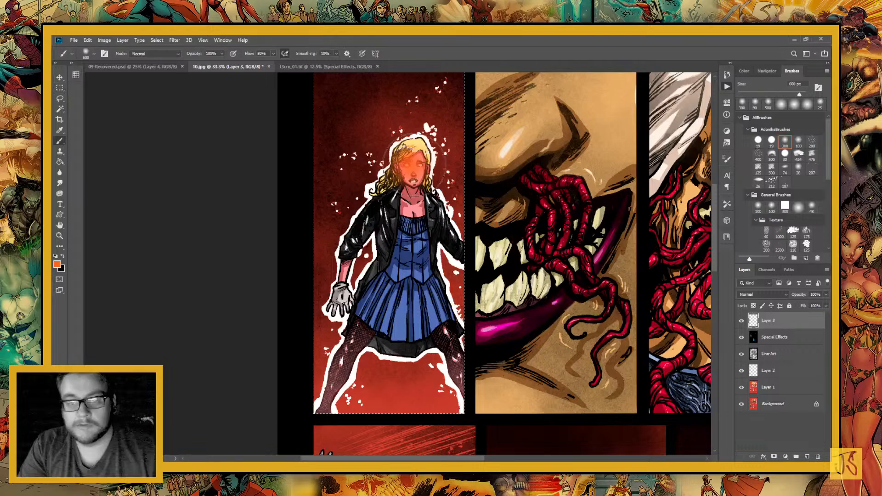
pyautogui.click(413, 164)
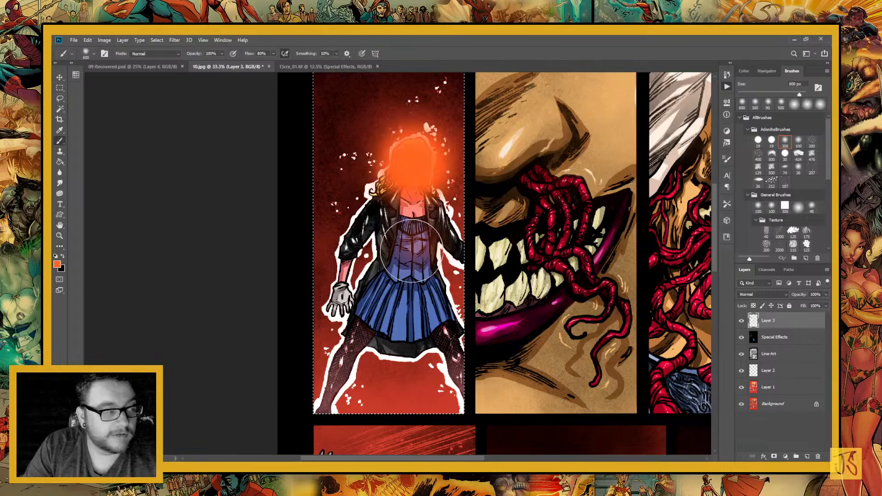
pyautogui.moveTo(412, 250); pyautogui.dragTo(355, 308)
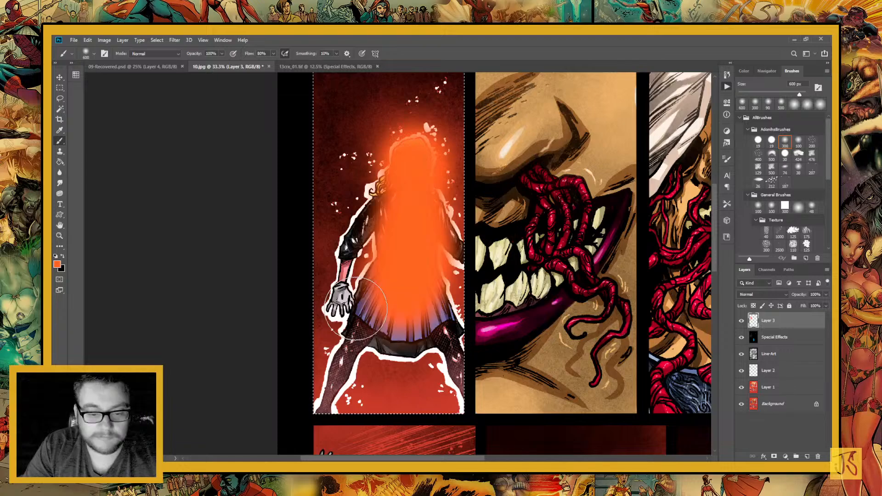
# Reduce the brush to 175 px and extend the orange glow over the woman's jacket, bent arm and gloved hand
pyautogui.press('[')
pyautogui.press('[')
pyautogui.press('[')
pyautogui.press('[')
pyautogui.press('[')
pyautogui.press('[')
pyautogui.moveTo(428, 256); pyautogui.dragTo(487, 259)
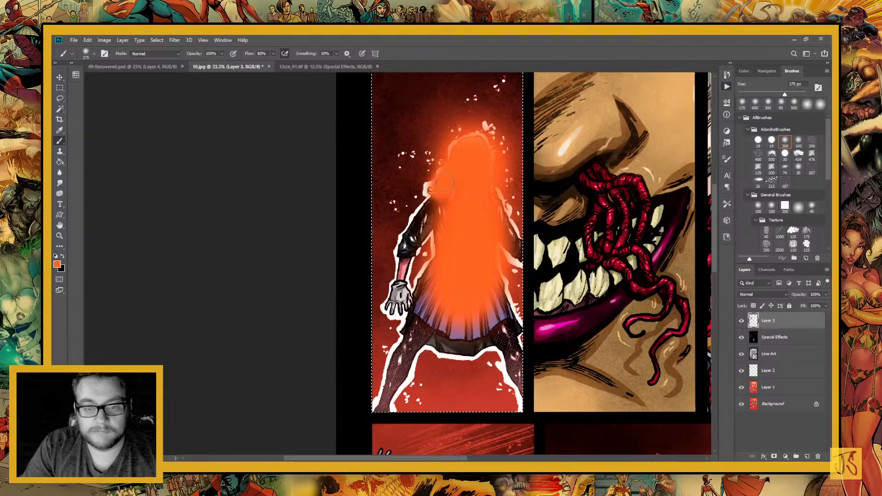
pyautogui.moveTo(445, 183)
pyautogui.mouseDown()
pyautogui.moveTo(429, 204)
pyautogui.moveTo(442, 218)
pyautogui.moveTo(398, 294)
pyautogui.moveTo(399, 311)
pyautogui.moveTo(413, 310)
pyautogui.mouseUp()
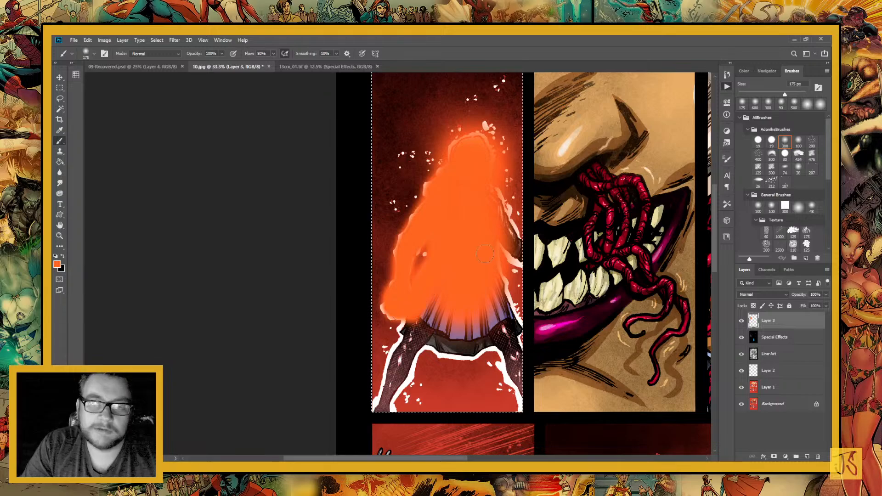
# Paint the orange glow over the woman's legs, skirt hem, other arm and the remaining white outline around her
pyautogui.scroll(-3, 381, 299)
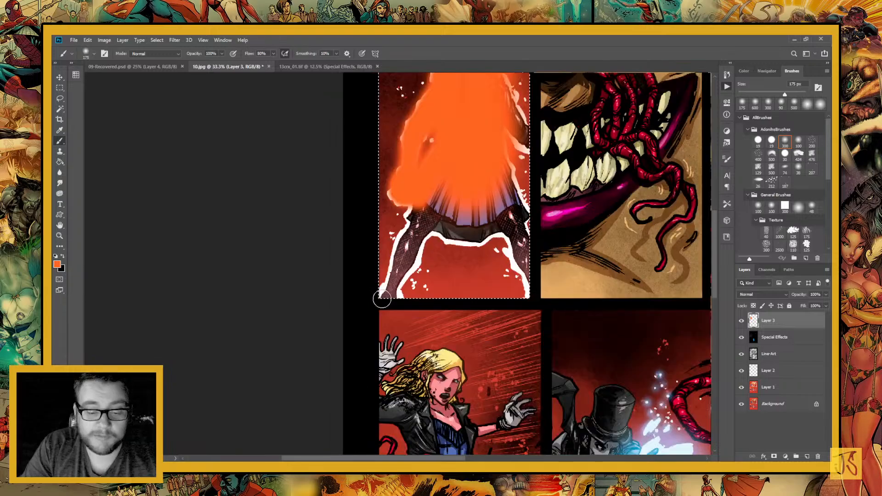
pyautogui.moveTo(382, 299)
pyautogui.mouseDown()
pyautogui.moveTo(421, 209)
pyautogui.moveTo(412, 257)
pyautogui.mouseUp()
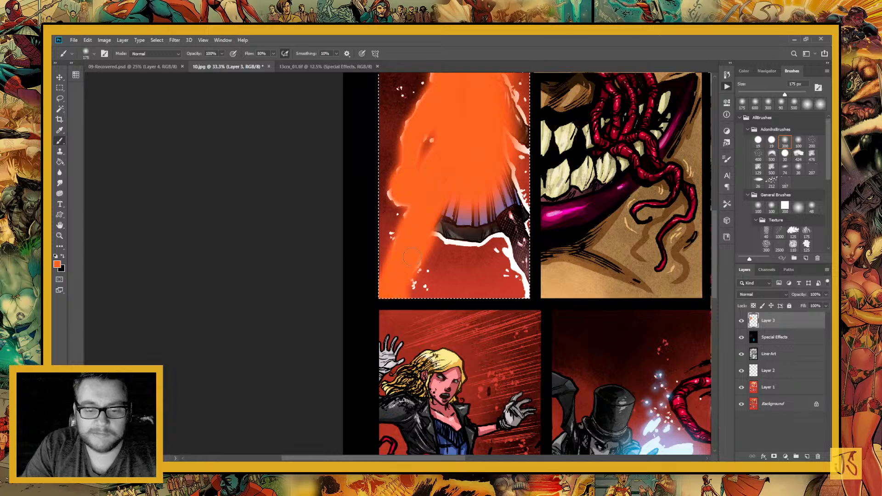
pyautogui.scroll(3, 412, 257)
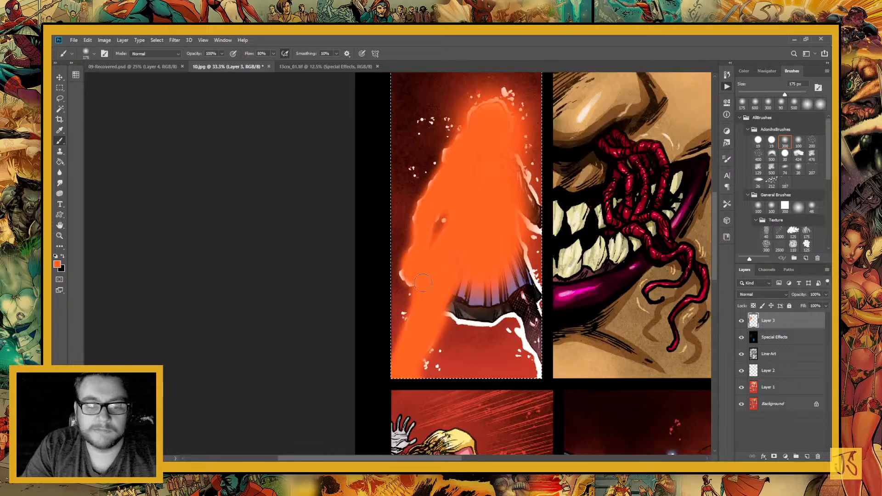
pyautogui.moveTo(422, 283); pyautogui.dragTo(419, 211)
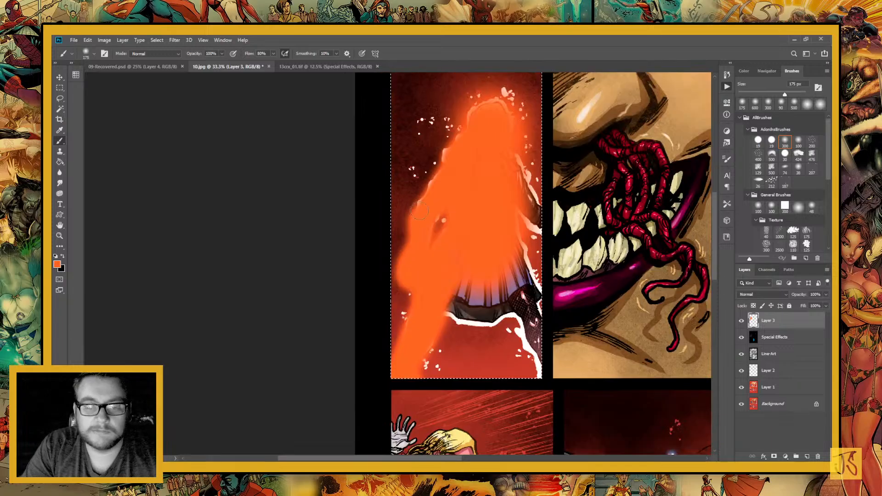
pyautogui.scroll(3, 419, 210)
pyautogui.hscroll(1, 419, 211)
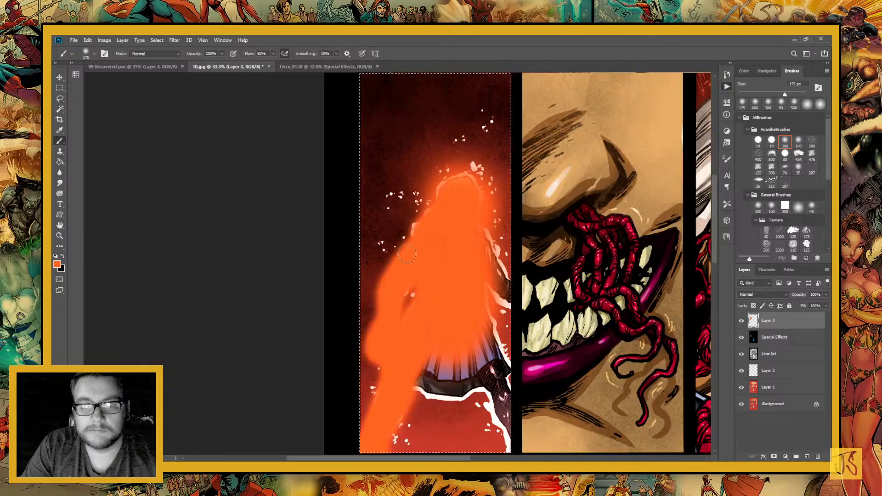
pyautogui.moveTo(407, 253)
pyautogui.mouseDown()
pyautogui.moveTo(451, 189)
pyautogui.moveTo(475, 183)
pyautogui.mouseUp()
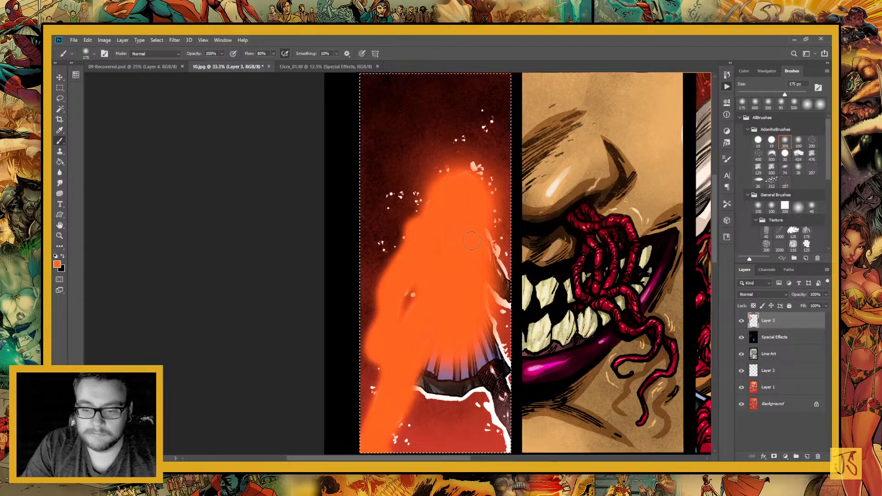
pyautogui.moveTo(471, 240)
pyautogui.mouseDown()
pyautogui.moveTo(522, 304)
pyautogui.moveTo(507, 353)
pyautogui.mouseUp()
pyautogui.moveTo(487, 300)
pyautogui.mouseDown()
pyautogui.moveTo(453, 211)
pyautogui.moveTo(437, 328)
pyautogui.moveTo(449, 292)
pyautogui.moveTo(405, 244)
pyautogui.moveTo(463, 198)
pyautogui.mouseUp()
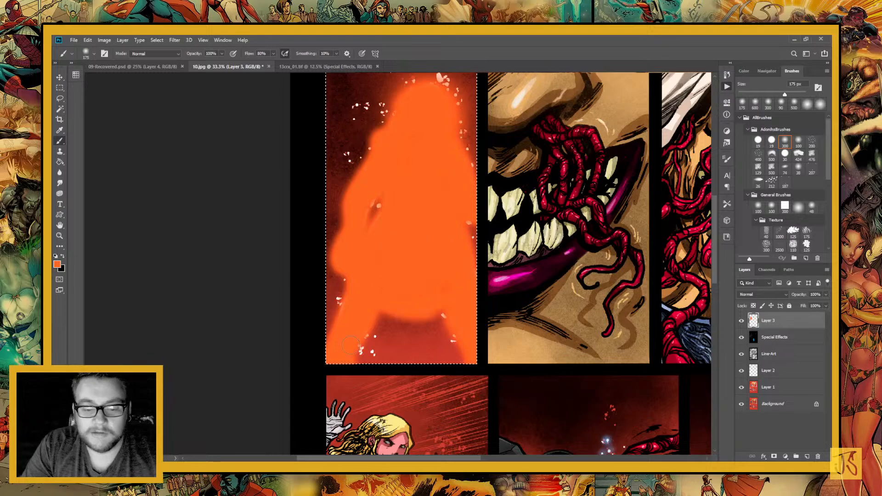
# Deselect the woman's panel and set Layer 3's blend mode to Screen
pyautogui.scroll(3, 425, 366)
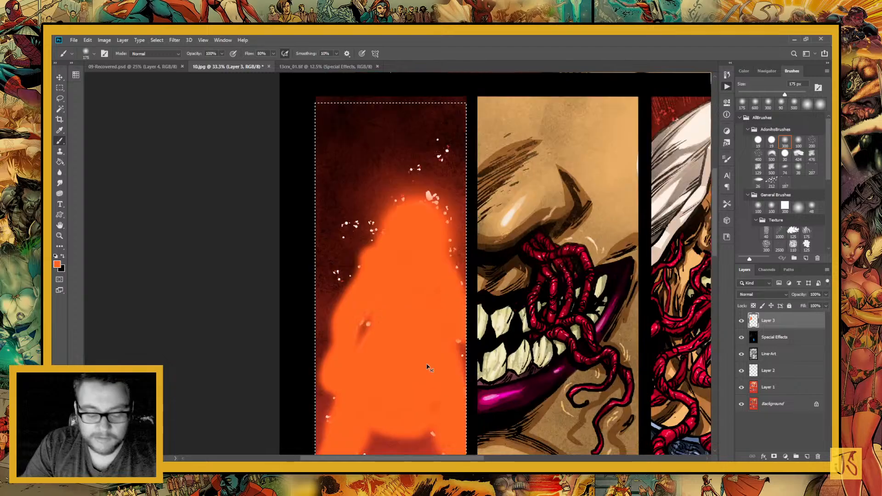
pyautogui.hotkey('ctrl', 'd')
pyautogui.click(763, 295)
pyautogui.click(754, 328)
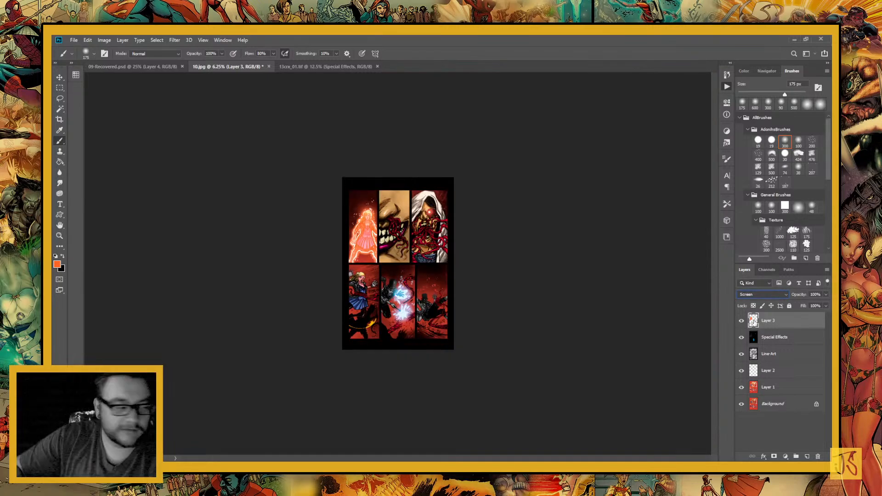
# Select the red background areas with the Magic Wand, copy them from Layer 1 to a new layer and lock its transparent pixels
pyautogui.click(61, 238)
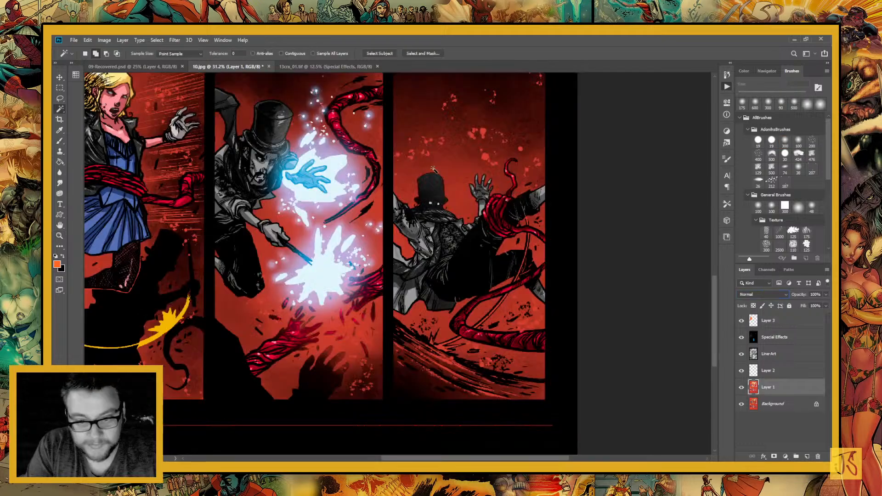
pyautogui.click(454, 266)
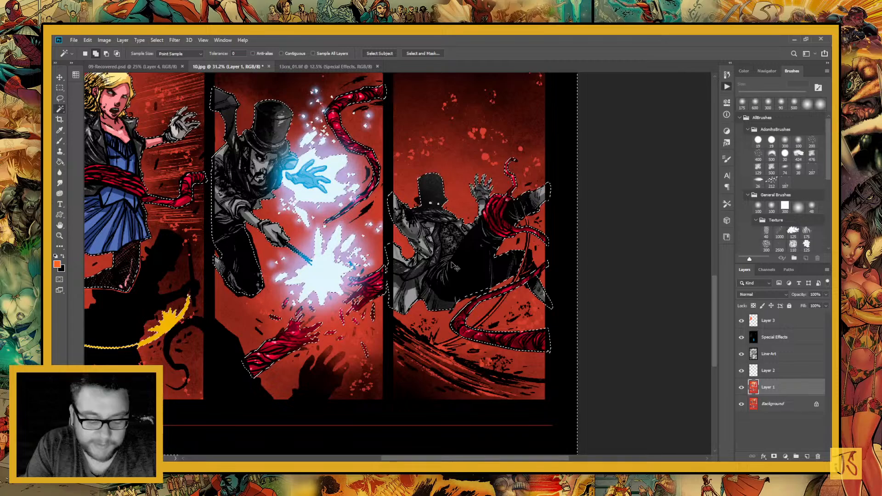
pyautogui.hotkey('ctrl', 'j')
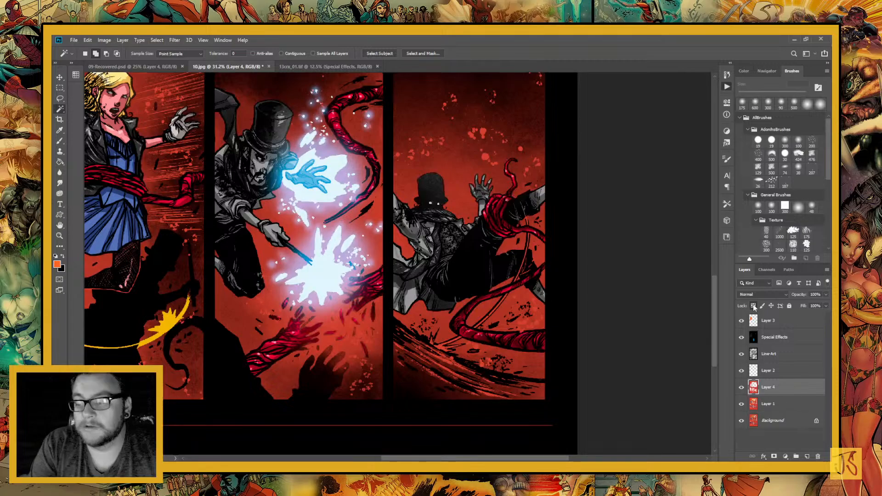
pyautogui.click(754, 306)
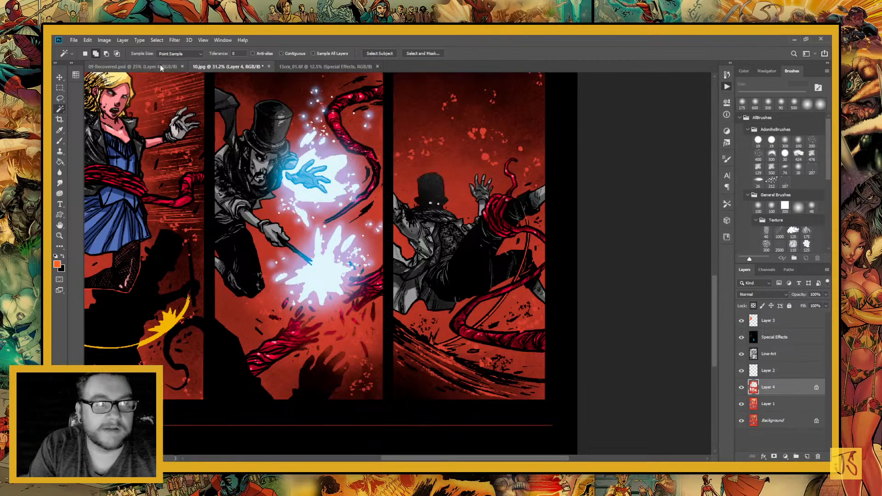
# Sample the background red from 09-Recovered.psd, return to 10.jpg and select the glowing woman's panel with the Rectangular Marquee
pyautogui.click(159, 66)
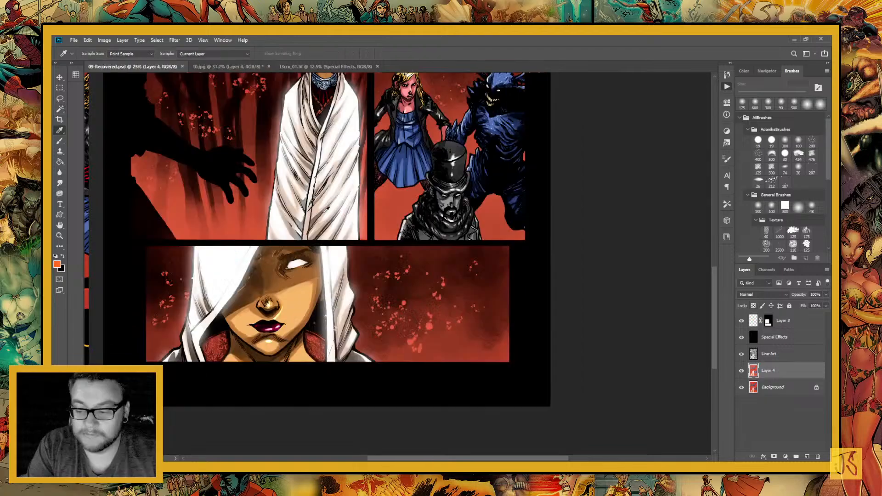
pyautogui.click(244, 66)
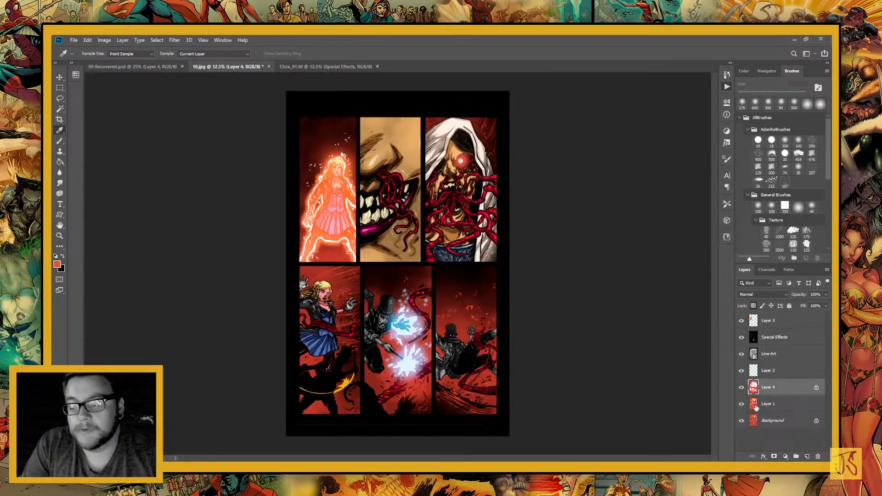
pyautogui.press('m')
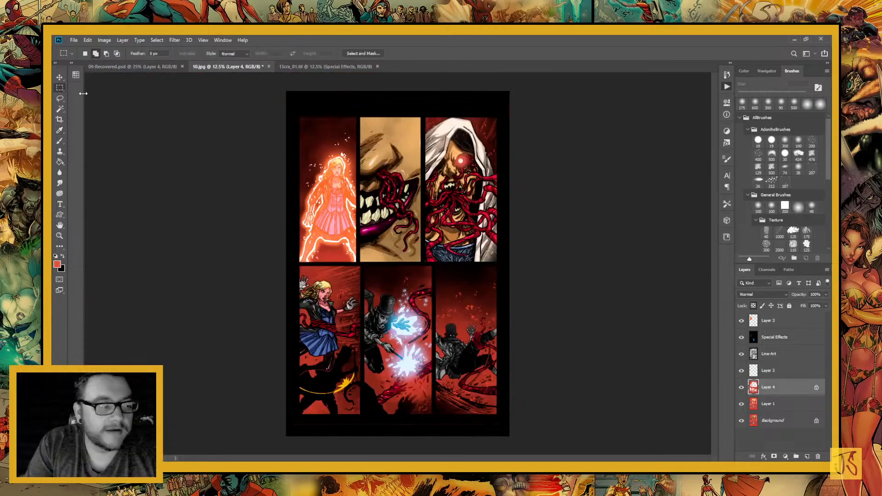
pyautogui.moveTo(334, 112); pyautogui.dragTo(286, 264)
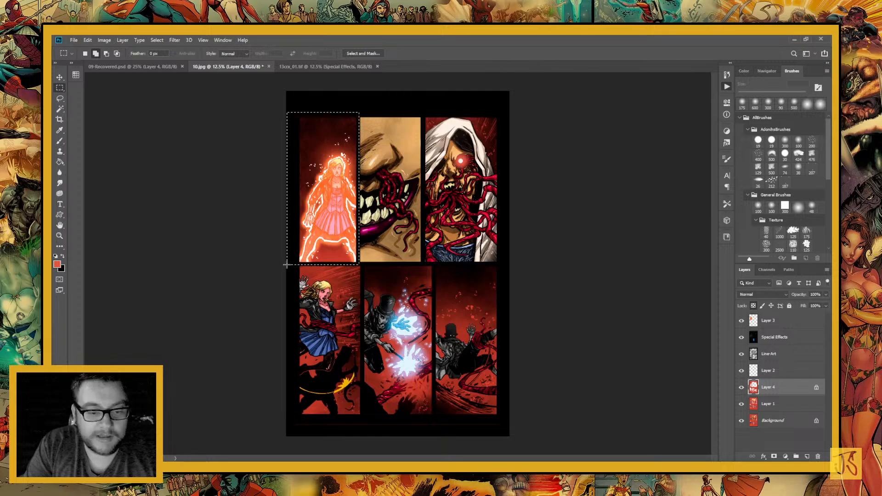
# Apply a 20% opacity linear gradient of the sampled red from the lower edge of the glowing woman's panel
pyautogui.press('g')
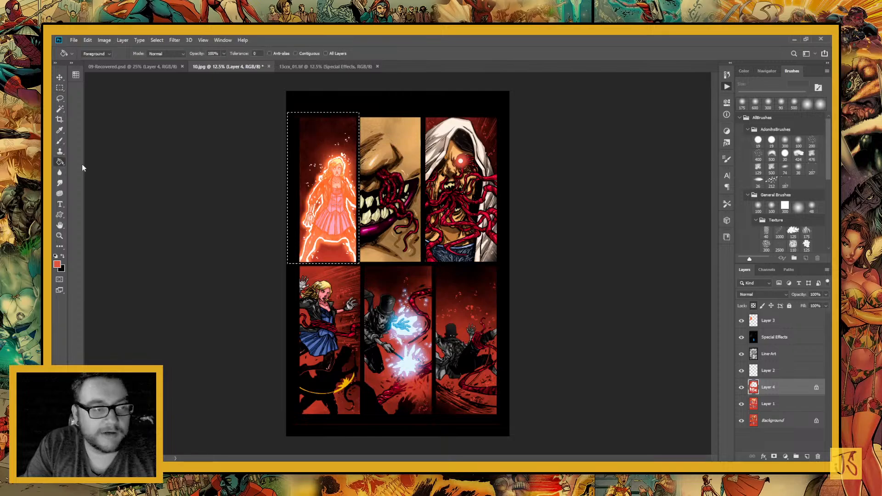
pyautogui.hotkey('shift', 'g')
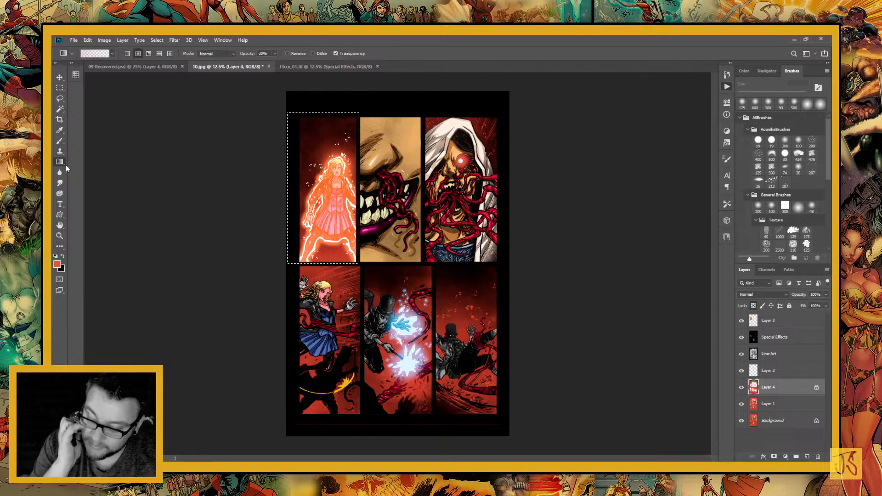
pyautogui.click(59, 236)
pyautogui.click(332, 301)
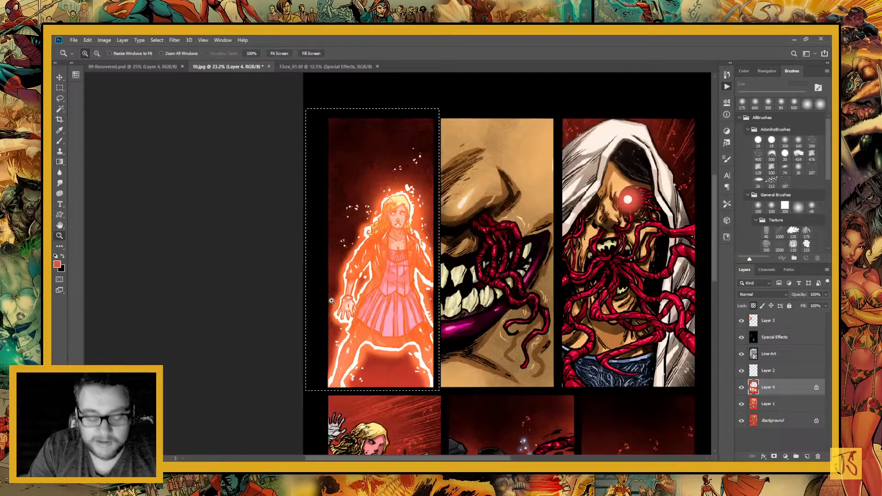
pyautogui.press('g')
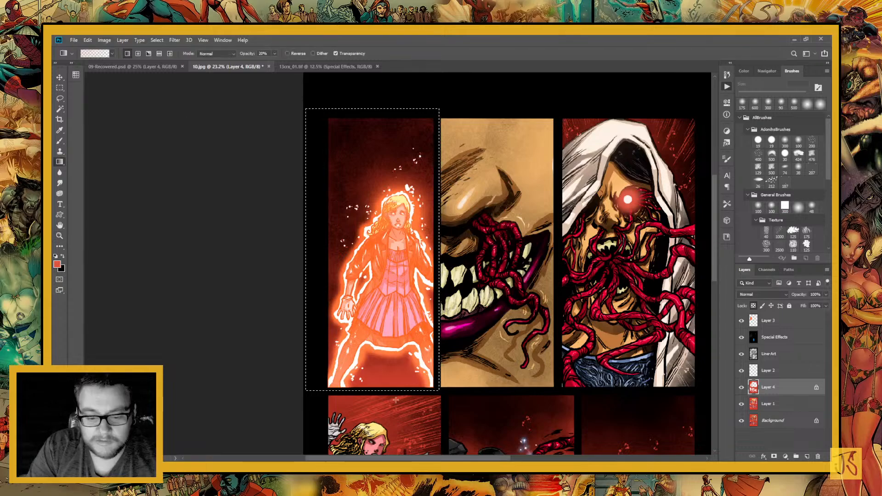
pyautogui.moveTo(396, 400); pyautogui.dragTo(363, 357)
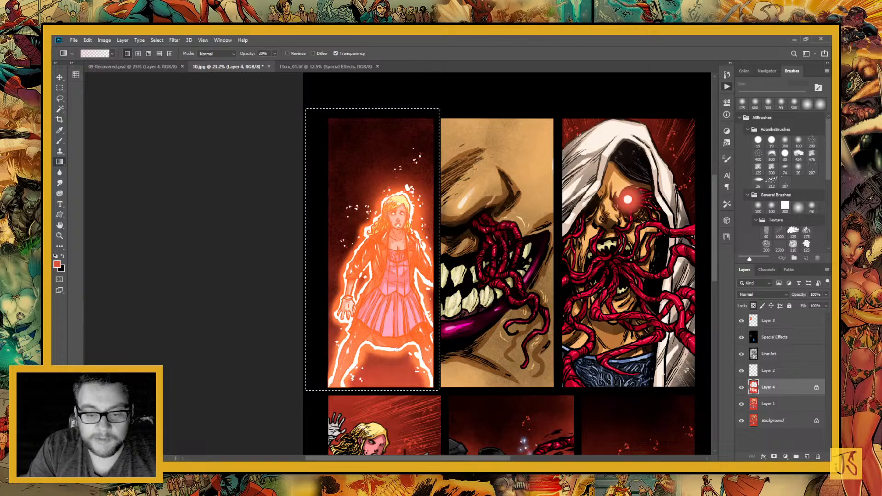
# Select the hooded figure's panel and apply a radial red gradient at 20% opacity to its background
pyautogui.press('m')
pyautogui.hotkey('ctrl', 'd')
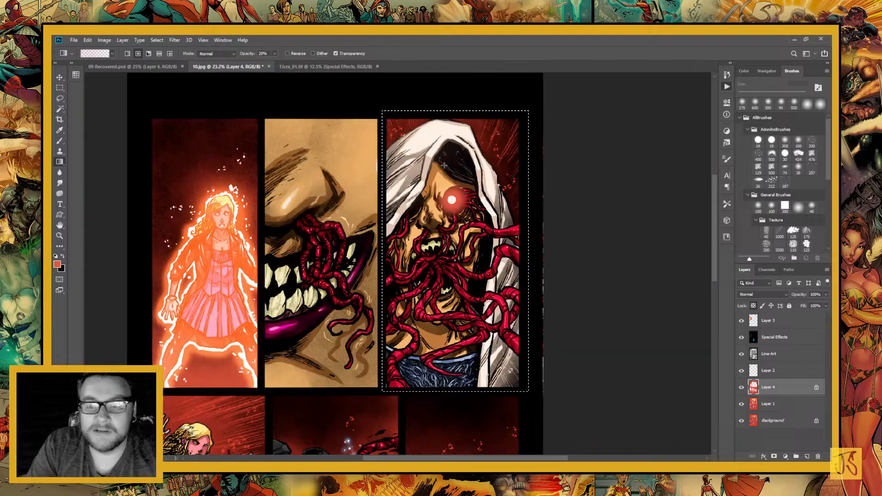
pyautogui.moveTo(494, 105); pyautogui.dragTo(486, 238)
pyautogui.hotkey('ctrl', 'd')
# Select the panel of the woman bound by tentacles and lighten its background with radial red gradients at 20% opacity
pyautogui.press('m')
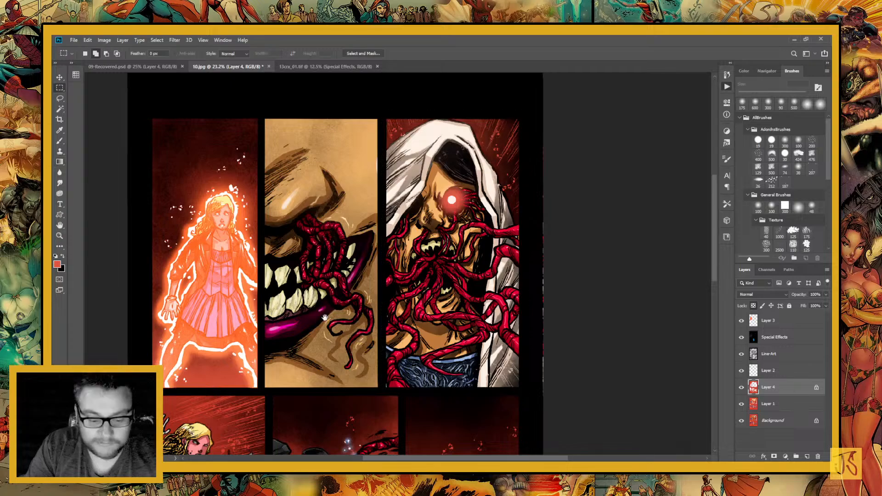
pyautogui.moveTo(325, 318); pyautogui.dragTo(509, 40)
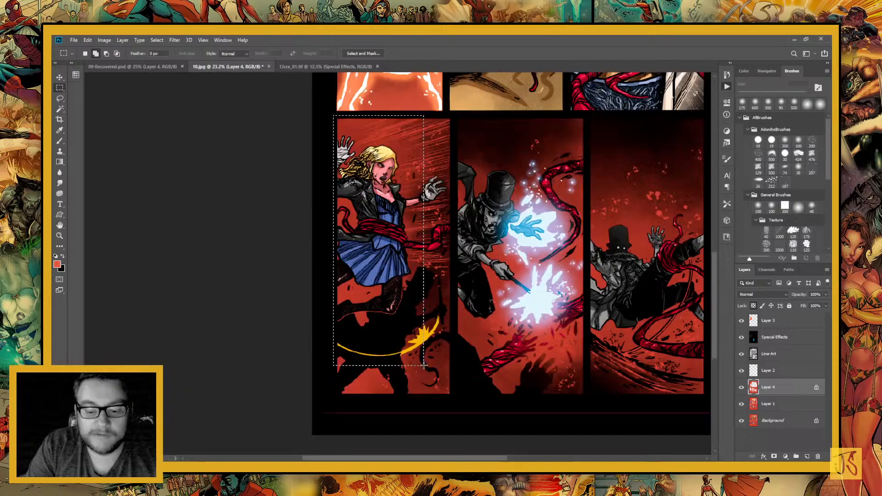
pyautogui.moveTo(333, 115)
pyautogui.mouseDown()
pyautogui.moveTo(424, 365)
pyautogui.moveTo(451, 396)
pyautogui.mouseUp()
pyautogui.moveTo(441, 385); pyautogui.dragTo(377, 375)
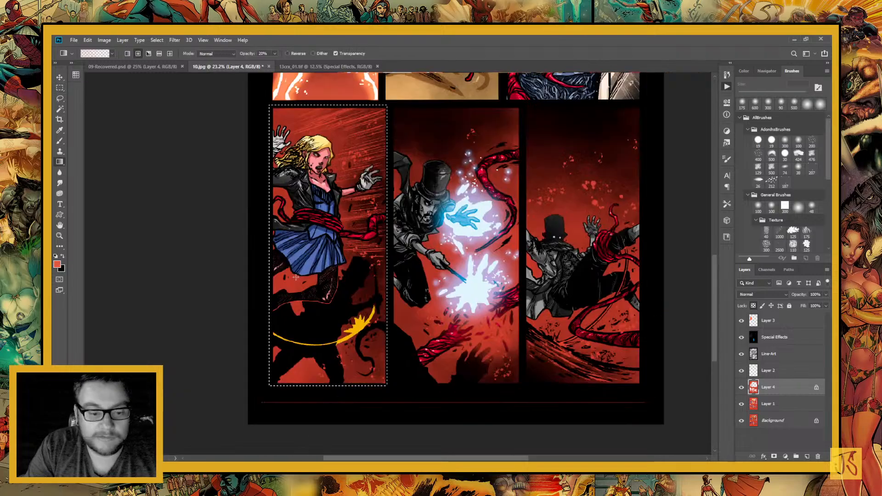
pyautogui.press('g')
pyautogui.moveTo(275, 246); pyautogui.dragTo(396, 389)
pyautogui.moveTo(294, 269); pyautogui.dragTo(349, 340)
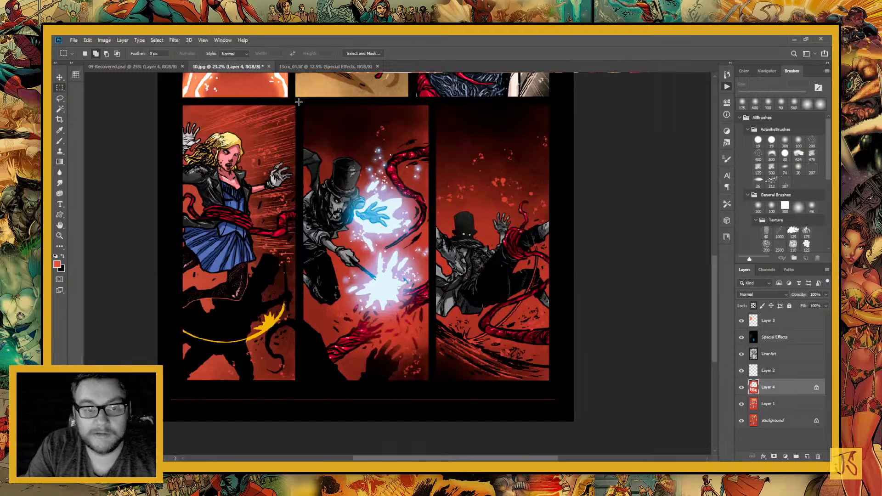
# Select the panel of the top-hatted man casting blue magic, apply radial red gradients to its background and deselect
pyautogui.moveTo(299, 102); pyautogui.dragTo(430, 385)
pyautogui.press('g')
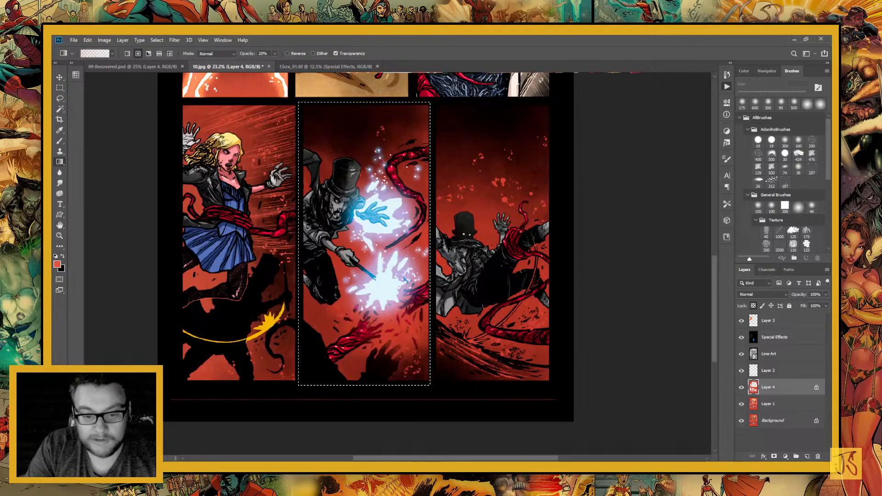
pyautogui.moveTo(299, 178); pyautogui.dragTo(336, 182)
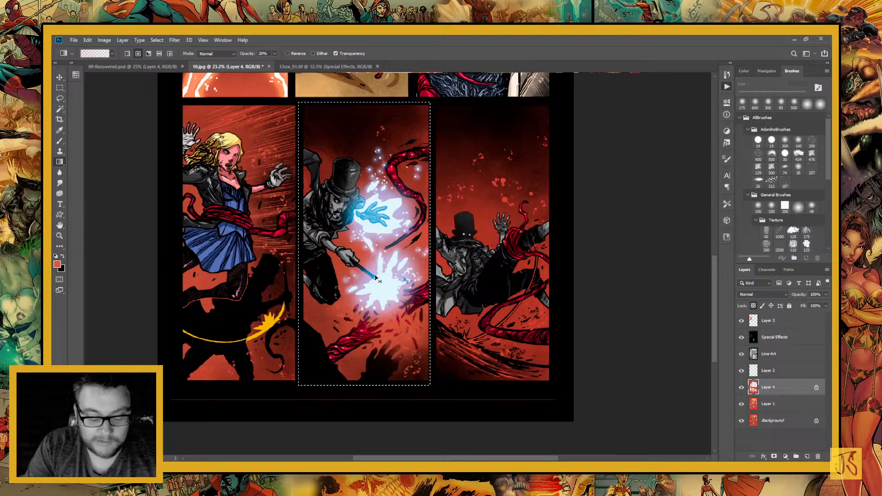
pyautogui.hotkey('ctrl', 'd')
# Select the panel of the top-hatted man caught by tentacles and apply a radial red gradient to its background
pyautogui.moveTo(375, 278); pyautogui.dragTo(268, 263)
pyautogui.press('m')
pyautogui.moveTo(324, 84); pyautogui.dragTo(447, 370)
pyautogui.press('g')
pyautogui.moveTo(384, 229); pyautogui.dragTo(448, 348)
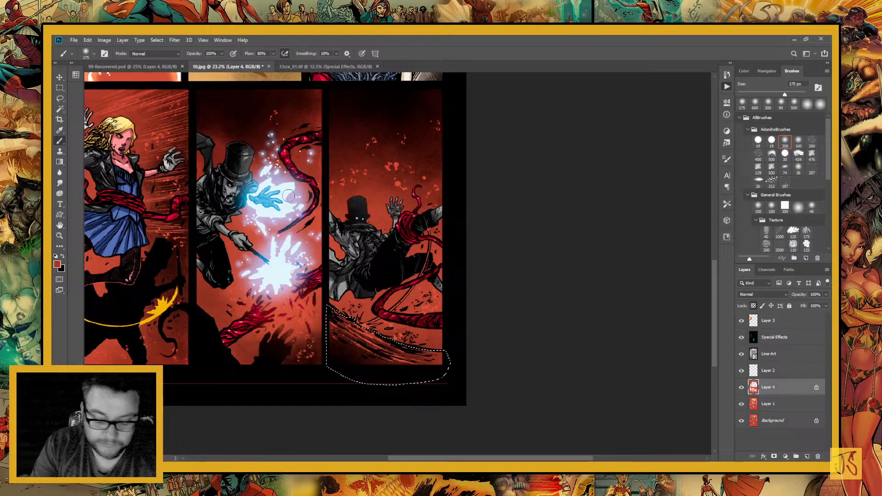
# Drop the current selection and lasso the thin whip and its ground-impact splash in the panel of the tentacle-caught man
pyautogui.hotkey('ctrl', 'd')
pyautogui.hotkey('ctrl', '+')
pyautogui.hotkey('ctrl', '+')
pyautogui.hotkey('ctrl', '+')
pyautogui.press('l')
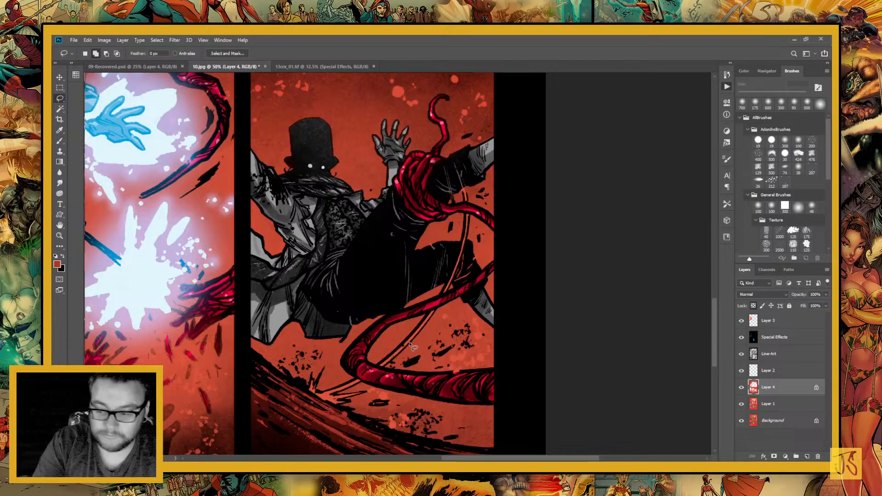
pyautogui.moveTo(431, 220); pyautogui.dragTo(491, 143)
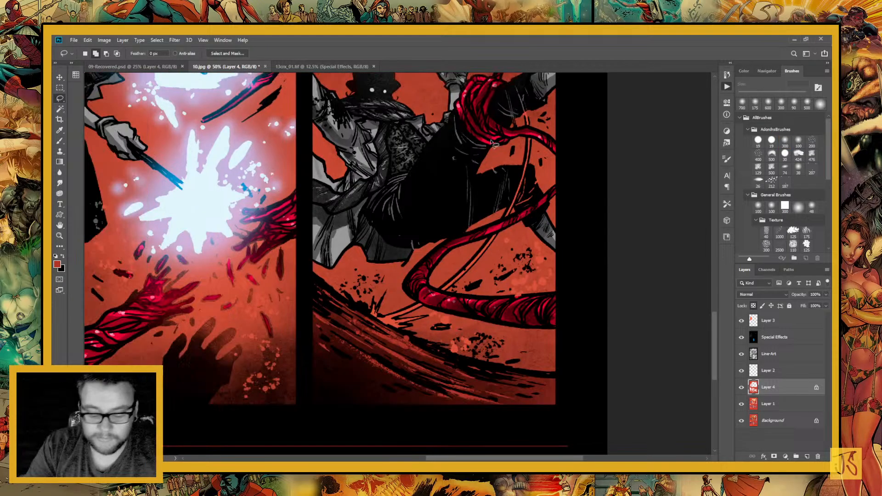
pyautogui.hotkey('ctrl', '+')
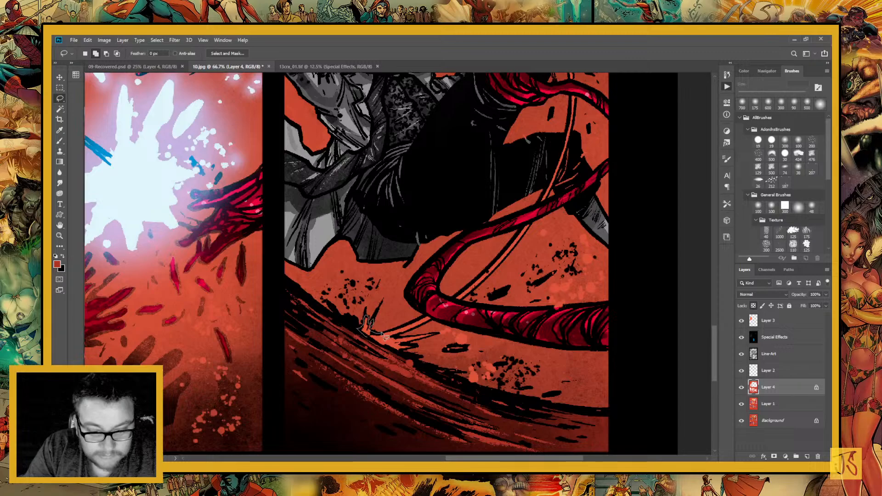
pyautogui.moveTo(385, 336)
pyautogui.mouseDown()
pyautogui.moveTo(436, 321)
pyautogui.moveTo(410, 331)
pyautogui.moveTo(429, 336)
pyautogui.moveTo(408, 350)
pyautogui.moveTo(458, 355)
pyautogui.mouseUp()
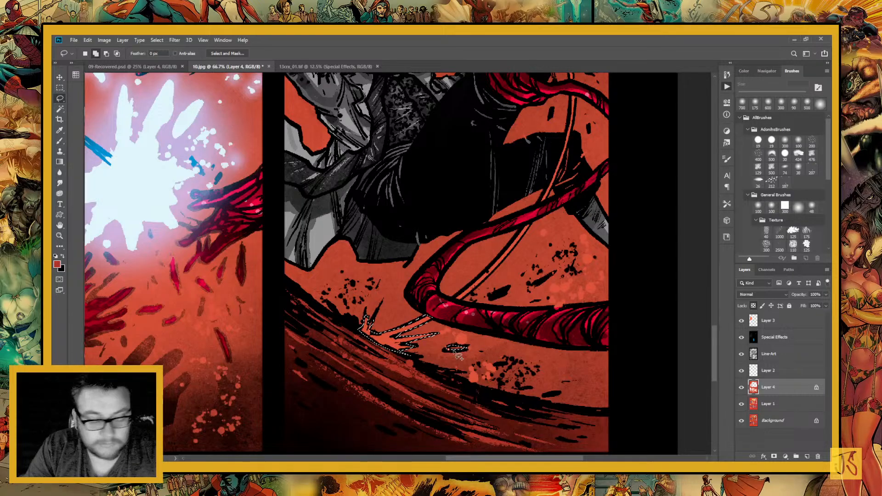
pyautogui.moveTo(458, 296); pyautogui.dragTo(364, 338)
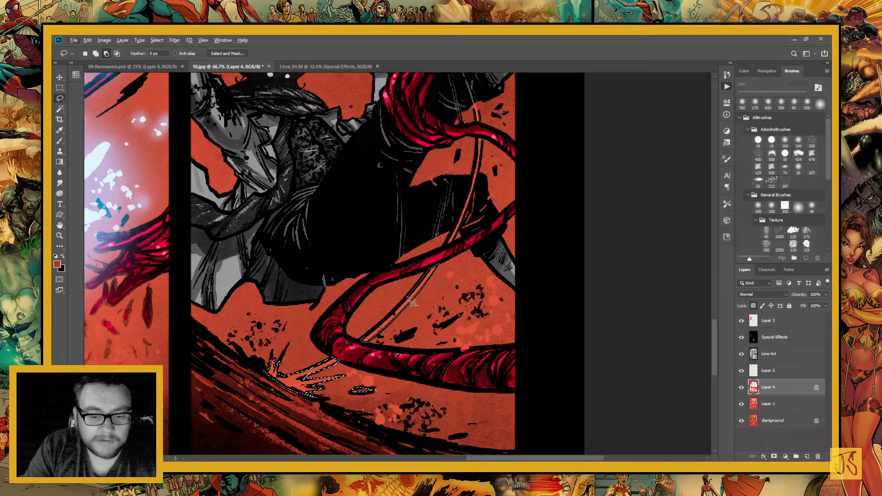
pyautogui.moveTo(412, 302); pyautogui.dragTo(368, 394)
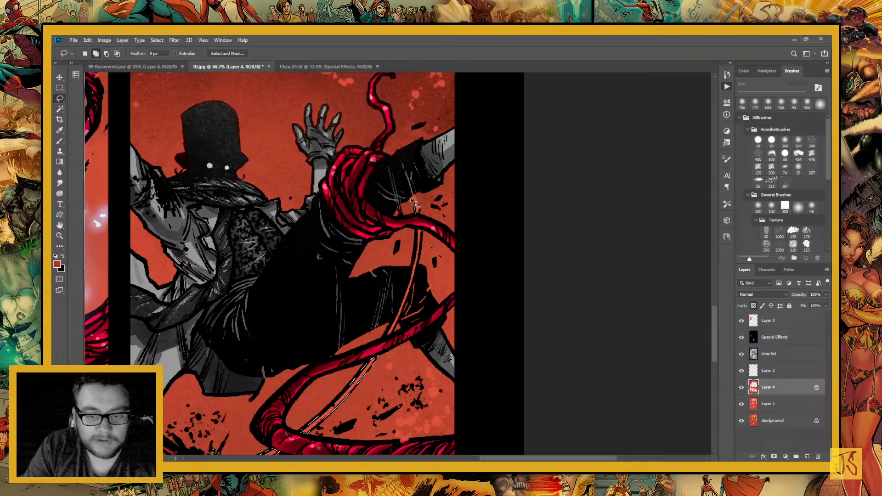
pyautogui.moveTo(414, 203)
pyautogui.mouseDown()
pyautogui.moveTo(420, 258)
pyautogui.moveTo(398, 323)
pyautogui.mouseUp()
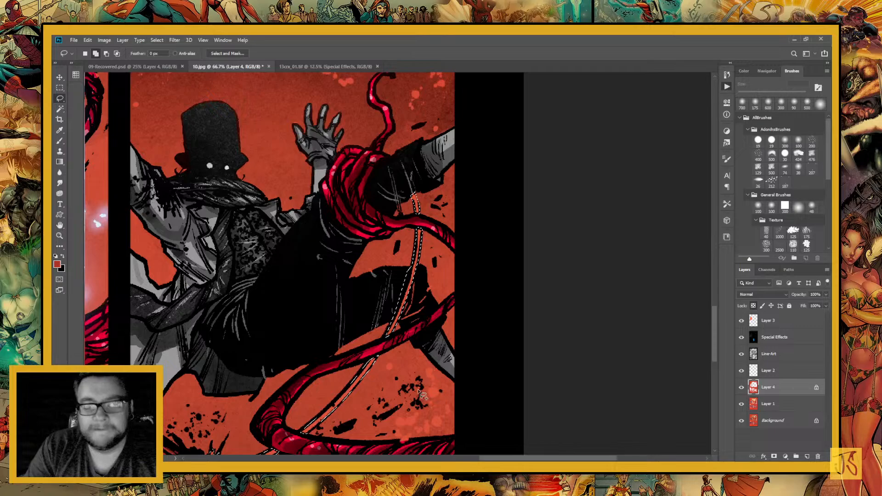
# Paint the selected whip and impact splash white with the soft 700 px brush and deselect
pyautogui.press('b')
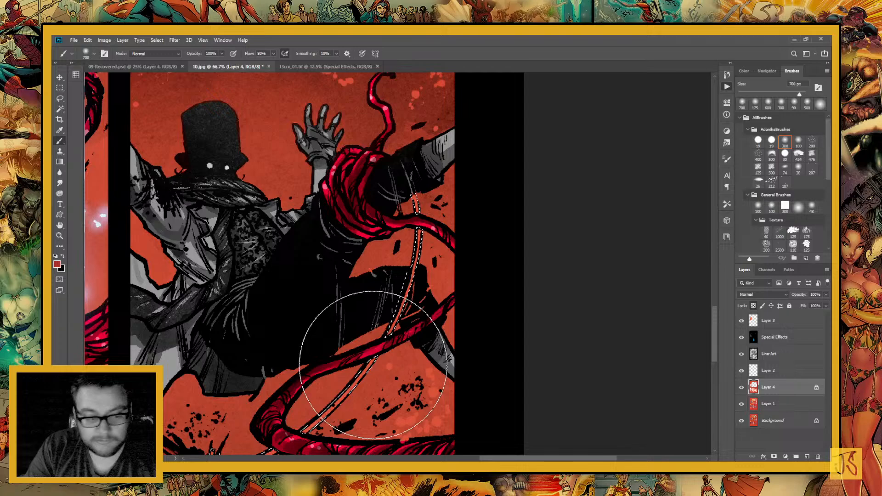
pyautogui.press('d')
pyautogui.press('x')
pyautogui.moveTo(371, 408)
pyautogui.mouseDown()
pyautogui.moveTo(441, 297)
pyautogui.moveTo(462, 173)
pyautogui.moveTo(465, 196)
pyautogui.moveTo(306, 313)
pyautogui.mouseUp()
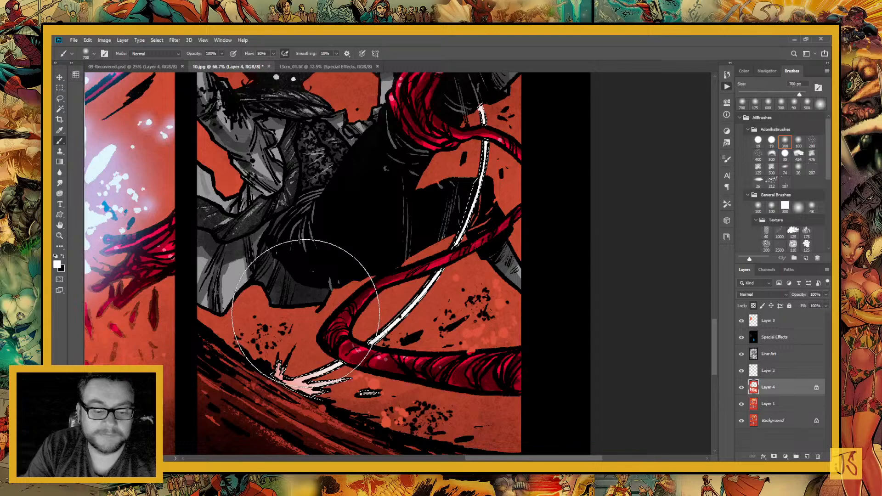
pyautogui.hotkey('ctrl', 'd')
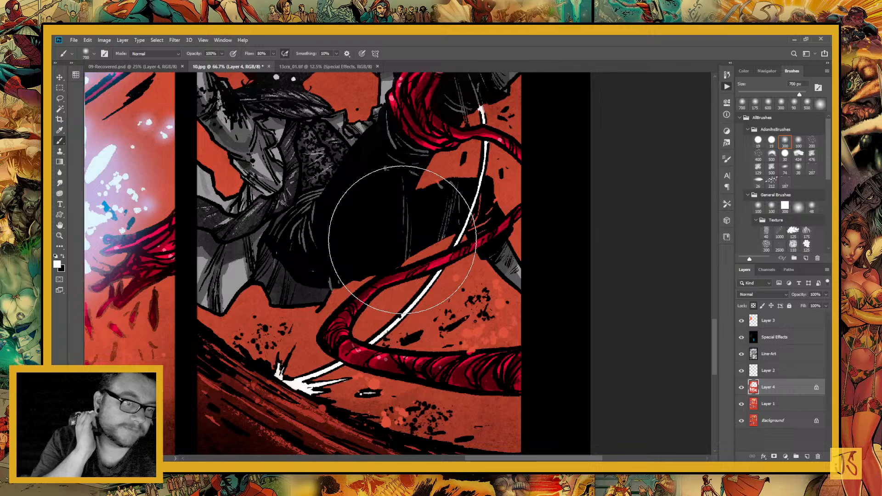
pyautogui.hotkey('ctrl', '-')
pyautogui.hotkey('ctrl', '-')
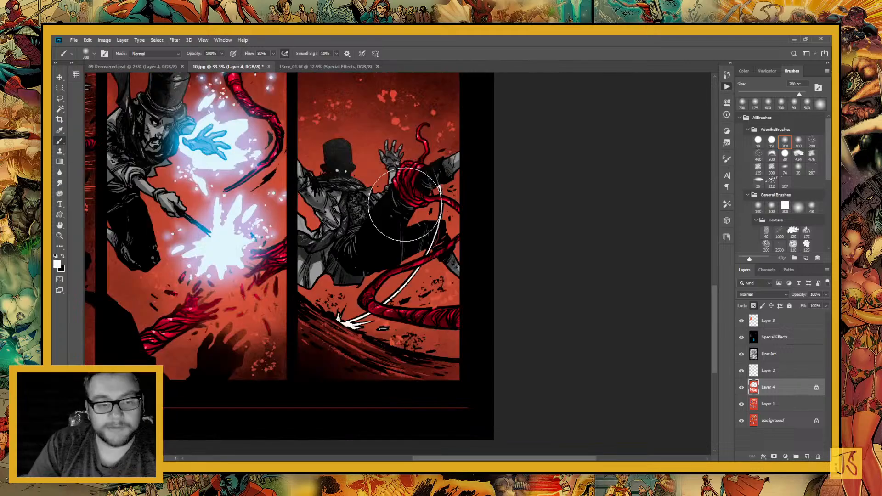
# On Layer 1, select the yellow whip under the bound woman and brighten its burst with a pale cream radial gradient at 20% opacity
pyautogui.moveTo(217, 232); pyautogui.dragTo(489, 278)
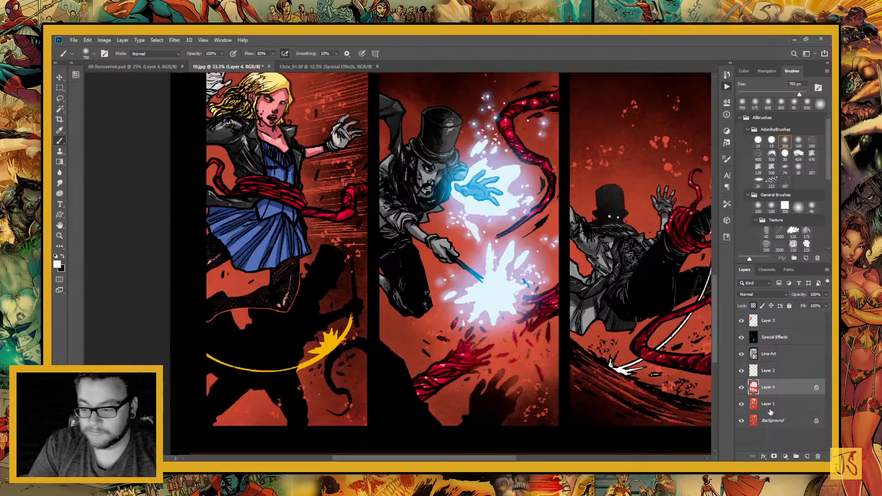
pyautogui.click(770, 409)
pyautogui.press('w')
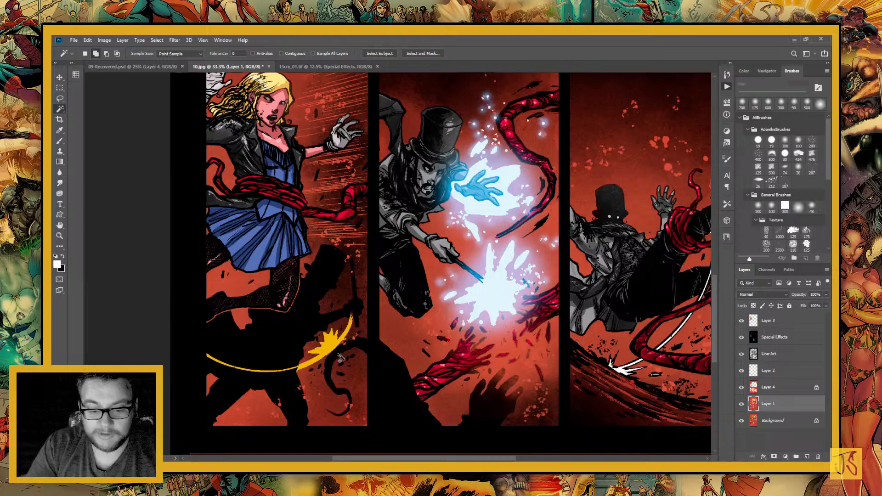
pyautogui.click(332, 344)
pyautogui.press('i')
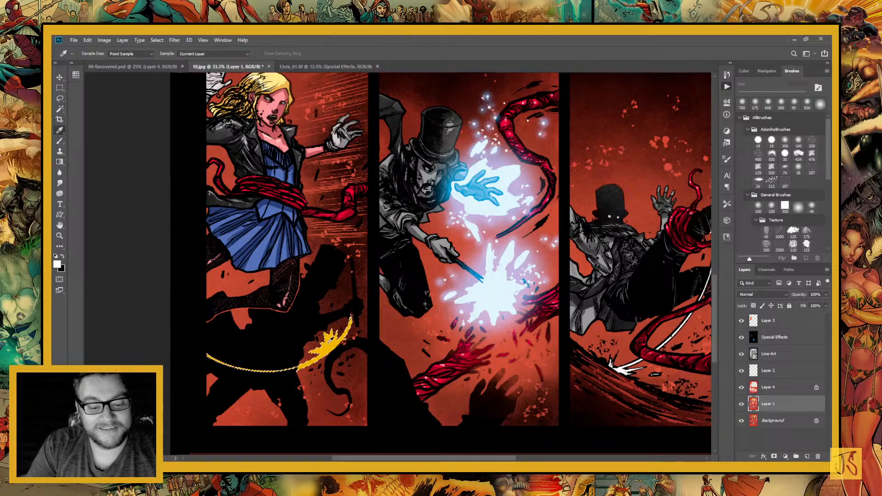
pyautogui.click(329, 343)
pyautogui.click(57, 264)
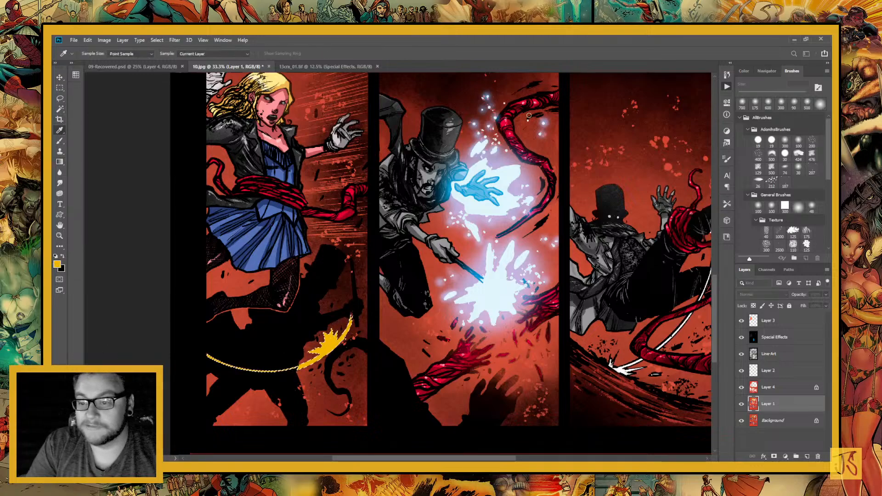
pyautogui.click(688, 157)
pyautogui.press('g')
pyautogui.moveTo(330, 343); pyautogui.dragTo(389, 425)
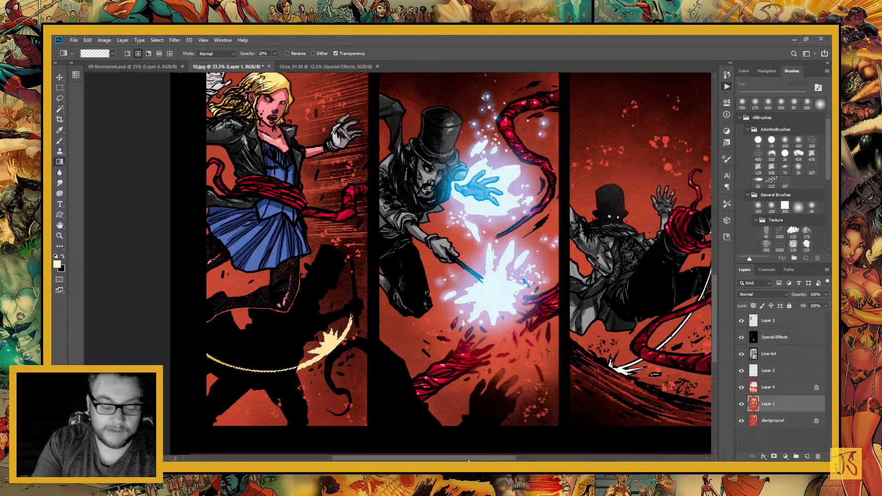
# Merge Layer 1, Layer 4 and Layer 2 into a single colour layer beneath Line-Art
pyautogui.hotkey('ctrl', '-')
pyautogui.hotkey('ctrl', '-')
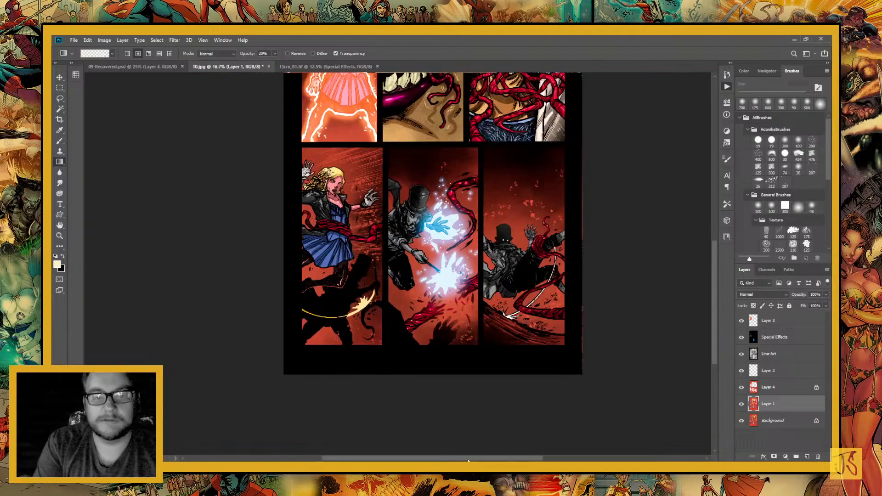
pyautogui.hotkey('ctrl', '-')
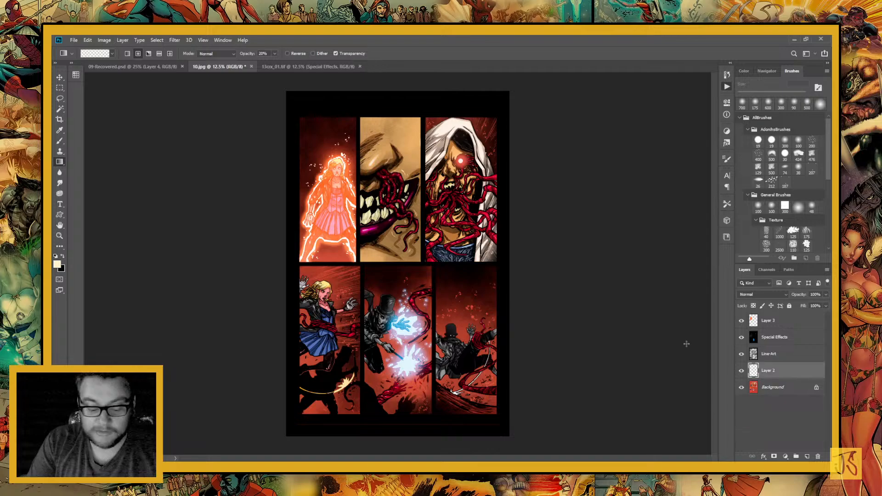
# Select the close-up panel of the toothy mouth and add a new layer above Line-Art
pyautogui.press('m')
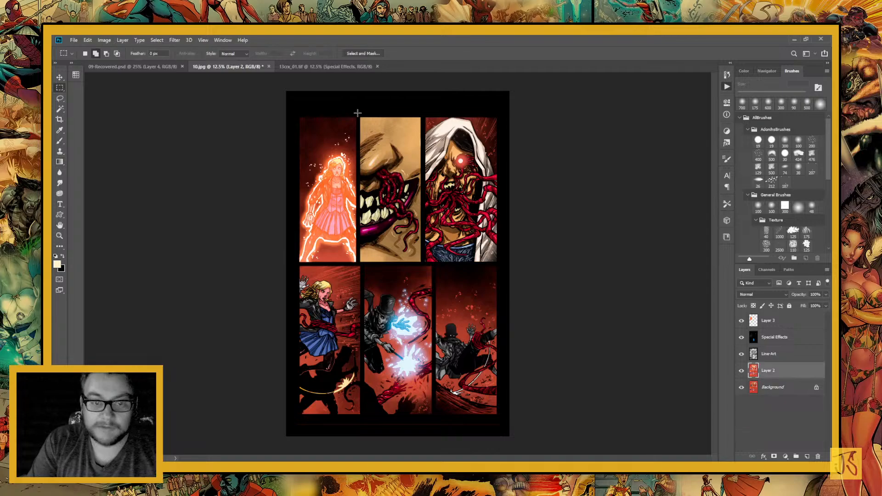
pyautogui.moveTo(357, 113); pyautogui.dragTo(421, 263)
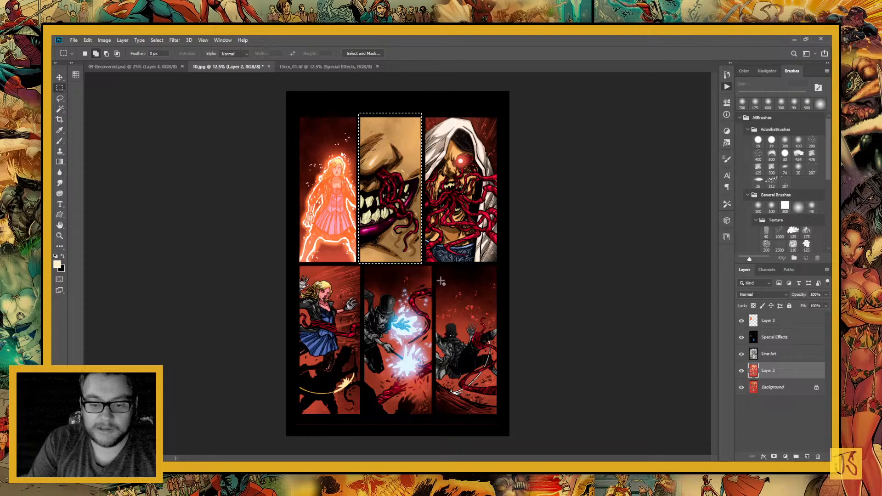
pyautogui.click(779, 358)
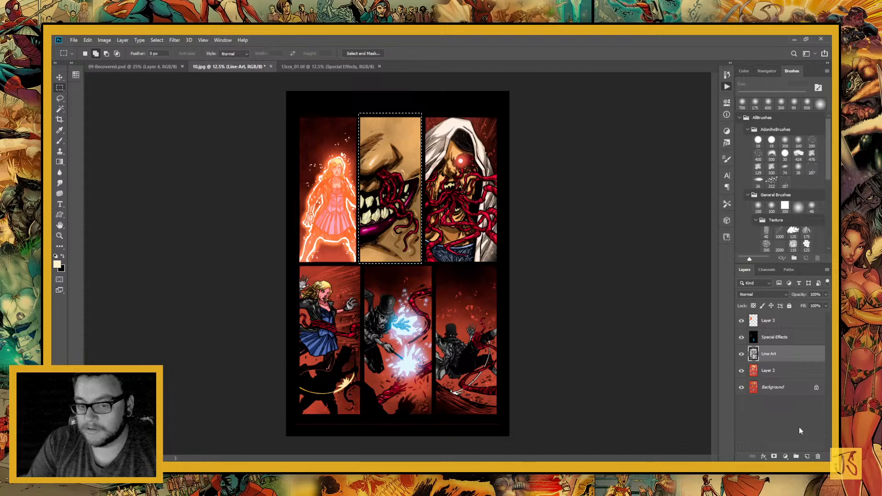
pyautogui.hotkey('ctrl', 'shift', 'alt', 'n')
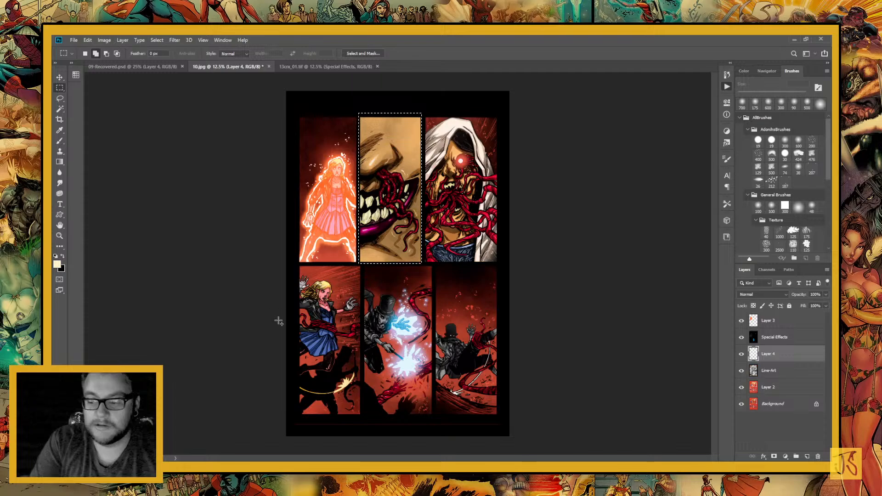
# Darken the mouth panel's edges with reversed, reflected black gradients at 20% opacity and deselect
pyautogui.click(63, 259)
pyautogui.press('g')
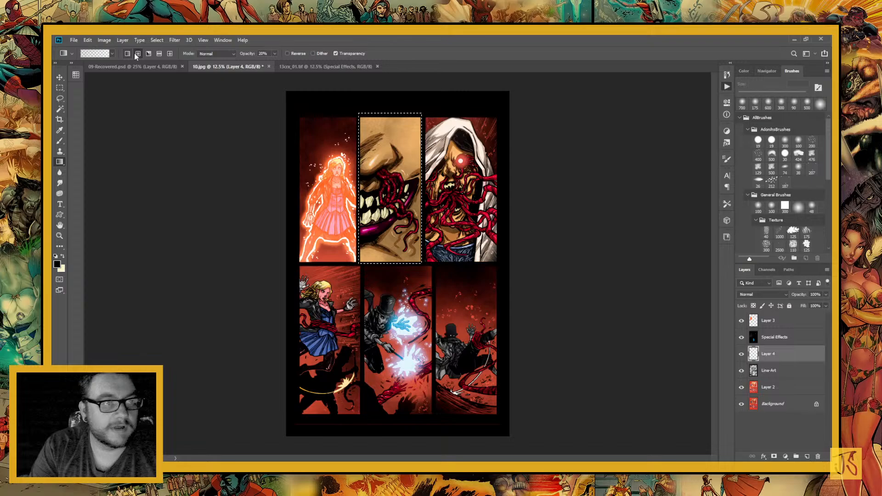
pyautogui.click(159, 53)
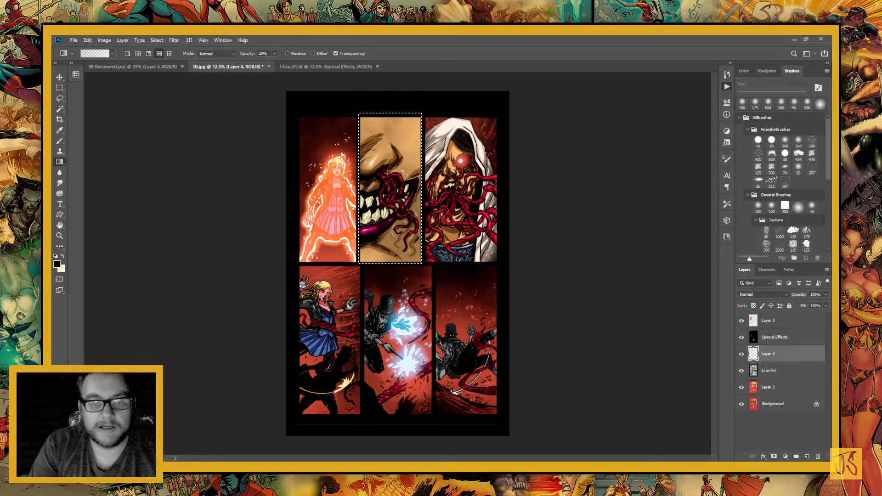
pyautogui.moveTo(387, 173); pyautogui.dragTo(379, 218)
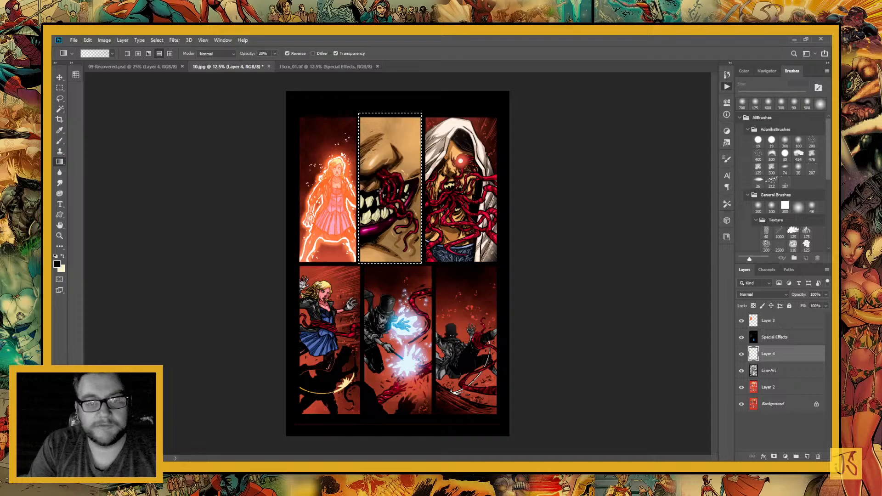
pyautogui.moveTo(380, 191); pyautogui.dragTo(383, 171)
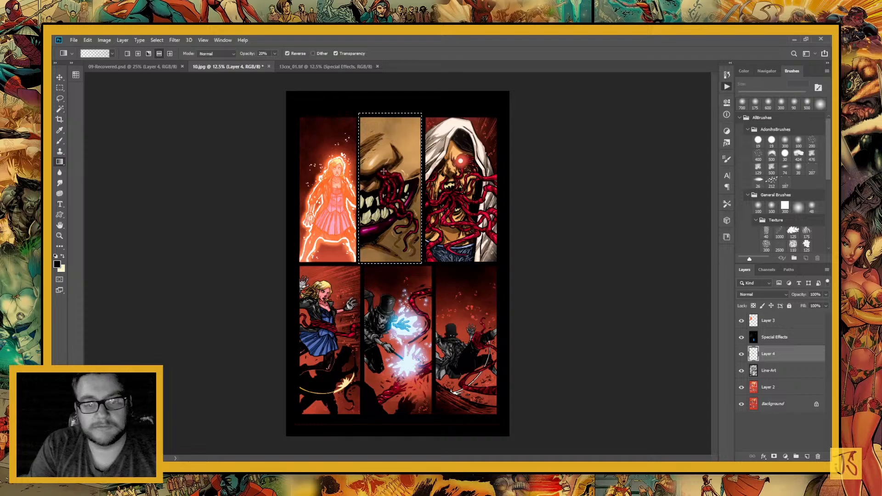
pyautogui.hotkey('ctrl', 'd')
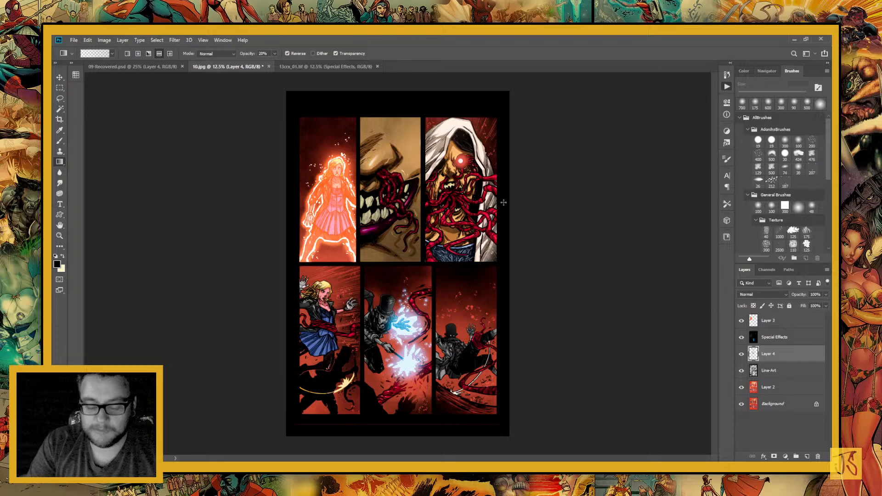
# Select the hooded figure's panel, apply a reversed radial black gradient and set Layer 4's blend mode to Multiply
pyautogui.press('m')
pyautogui.moveTo(425, 113); pyautogui.dragTo(501, 263)
pyautogui.press('g')
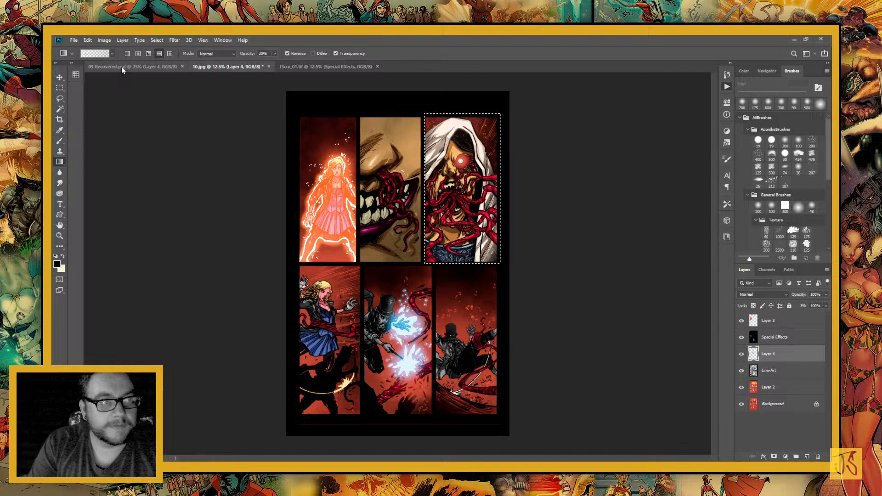
pyautogui.click(137, 54)
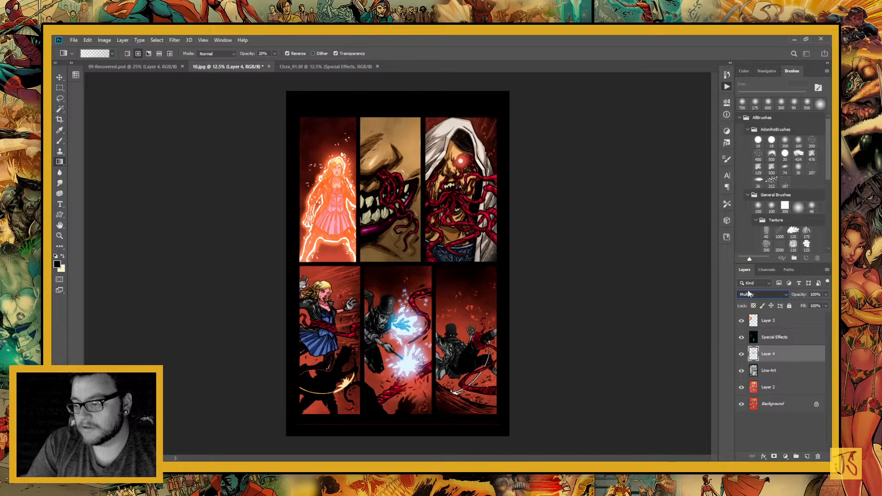
pyautogui.press('i')
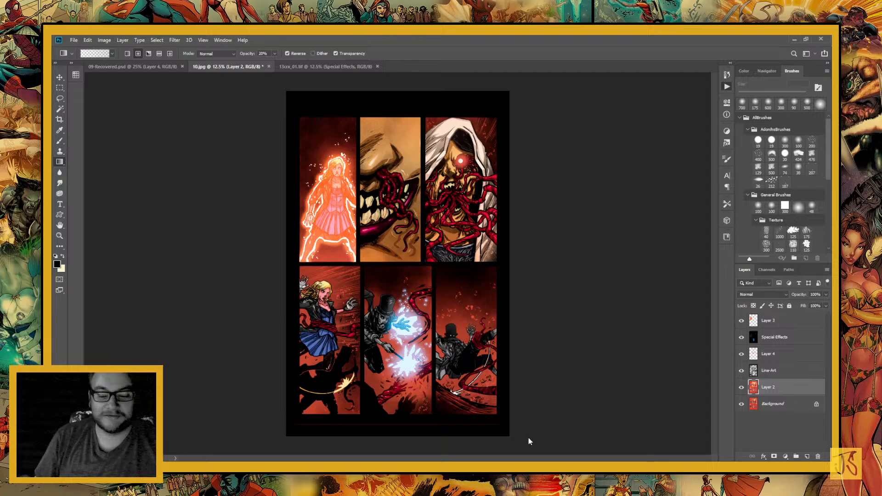
# Save the finished page as 10.tif and switch to the 09-Recovered.psd document
pyautogui.hotkey('ctrl', 's')
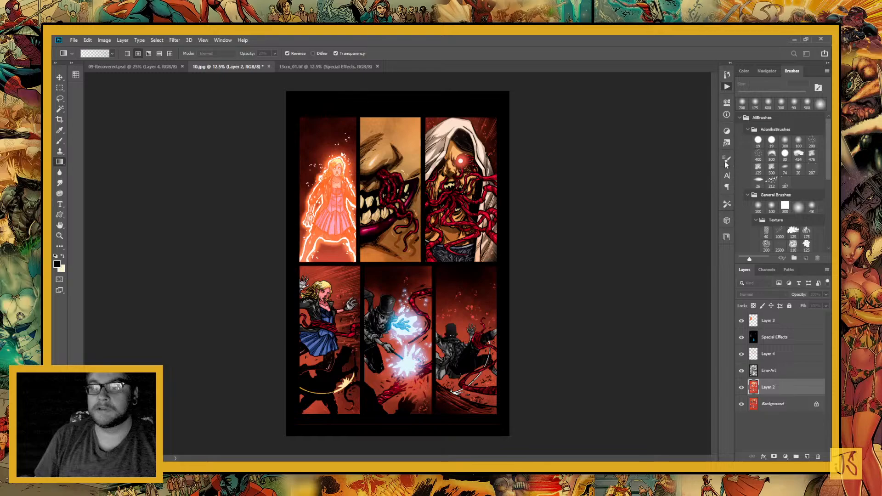
pyautogui.click(724, 162)
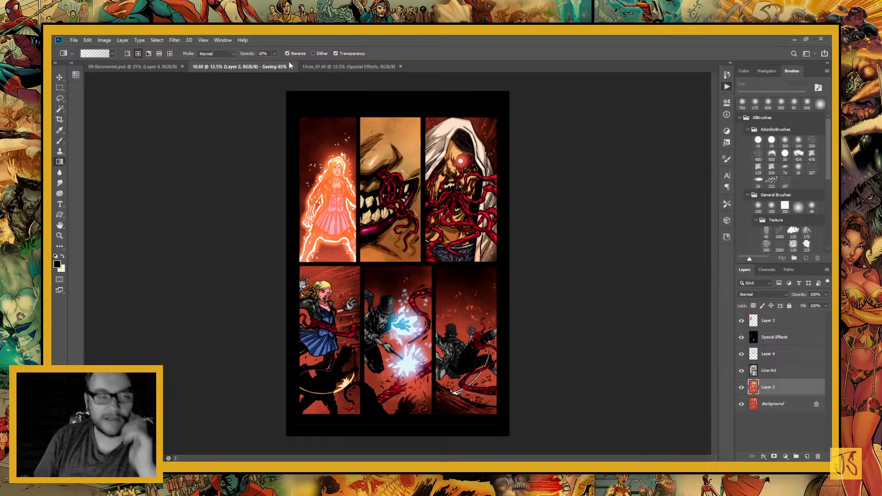
pyautogui.click(152, 68)
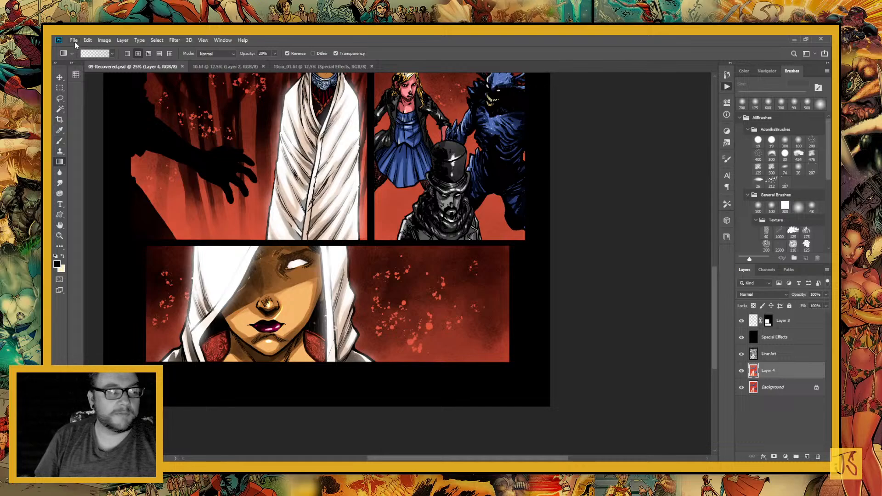